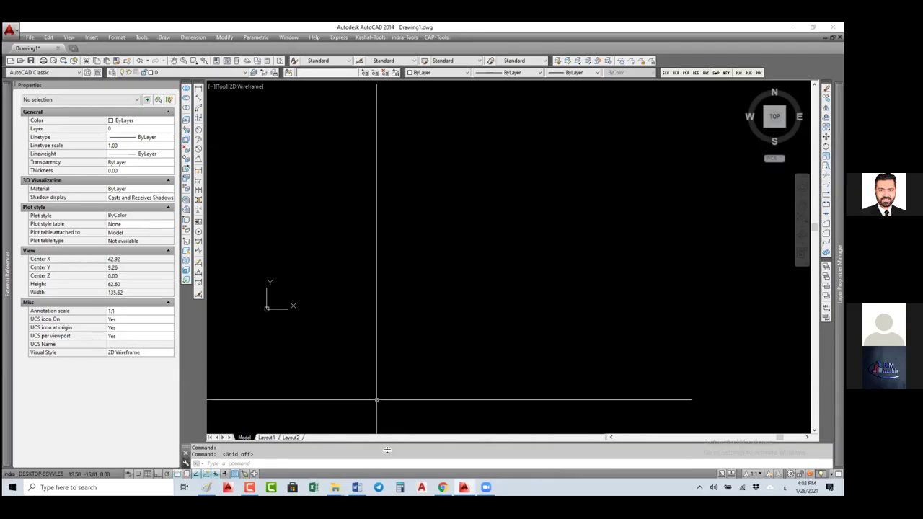
# Open the Mastering Autodesk AutoCAD .pptx presentation from the AutoCADAdvance folder window
pyautogui.moveTo(336, 488)
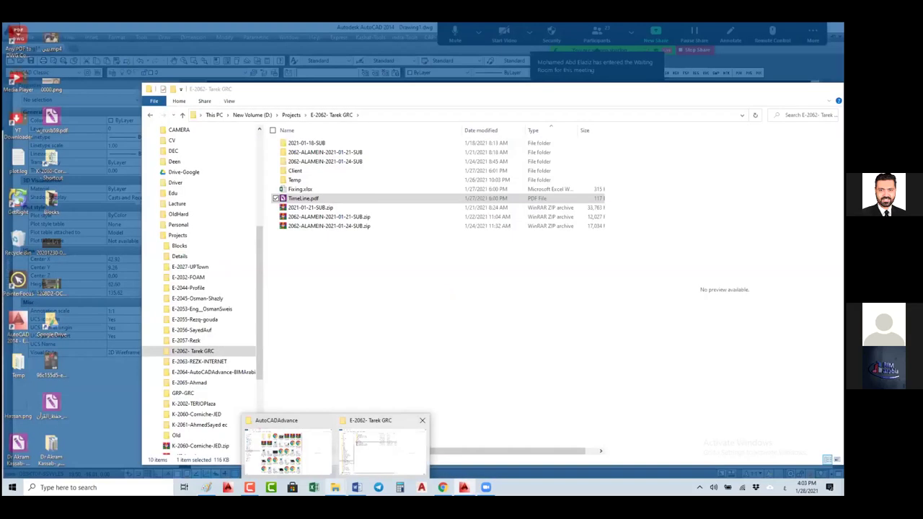
pyautogui.click(303, 444)
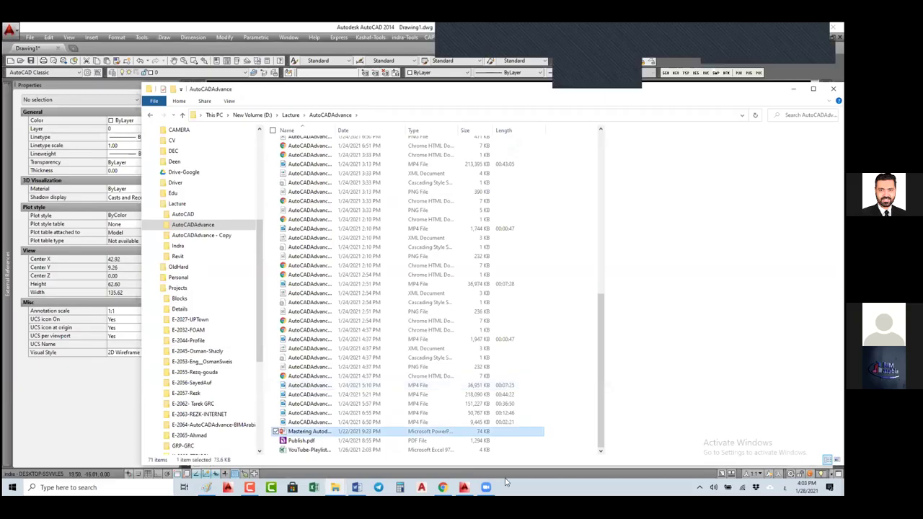
pyautogui.hotkey('alt', 'Tab')
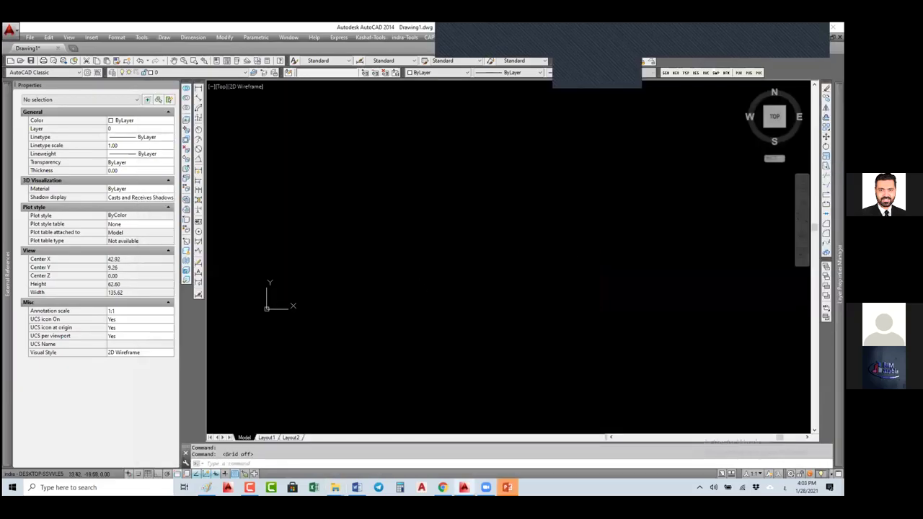
pyautogui.hotkey('alt', 'Tab')
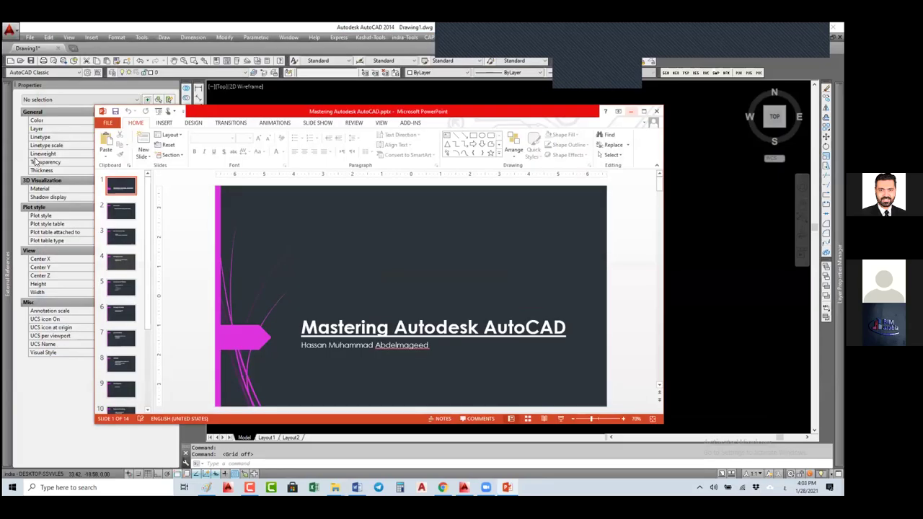
# Maximize PowerPoint and step past Advanced Text Objects and Working with Tables to slide 7, Dynamic Blocks
pyautogui.press('super+Up')
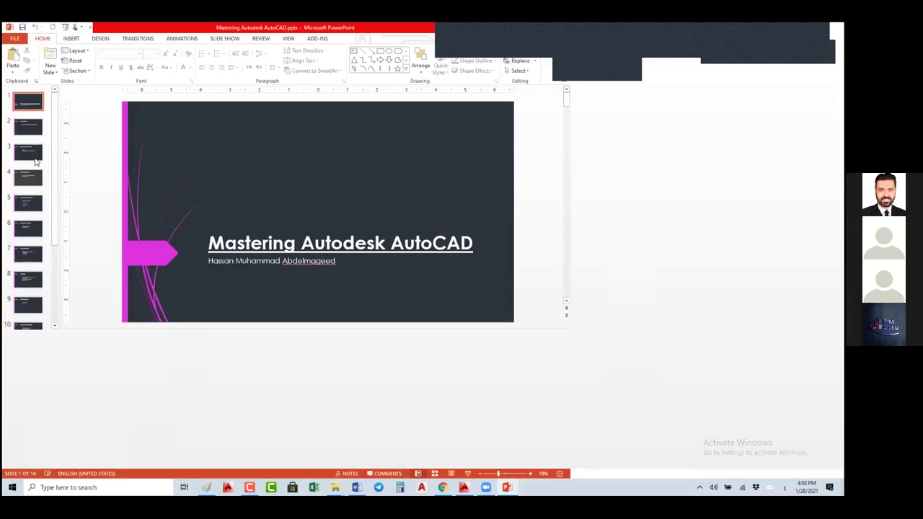
pyautogui.press('Down')
pyautogui.press('Down')
pyautogui.press('Down')
pyautogui.press('Down')
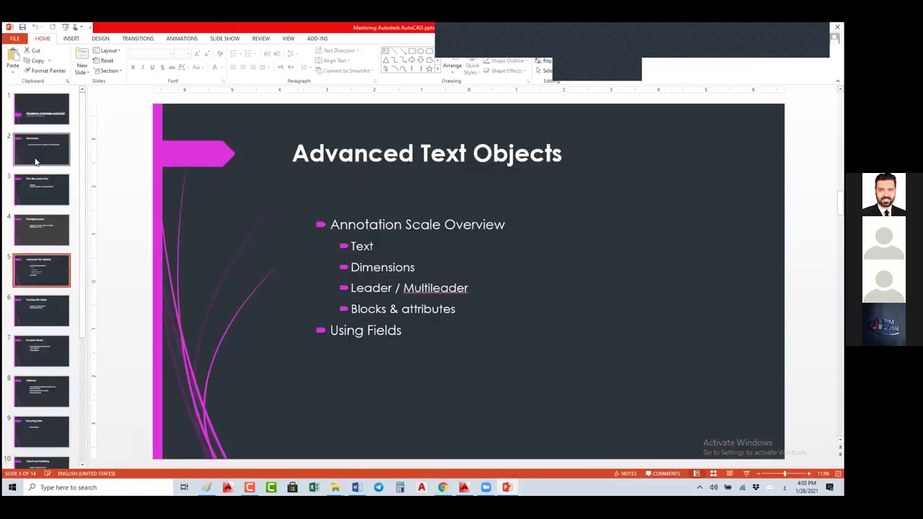
pyautogui.press('Down')
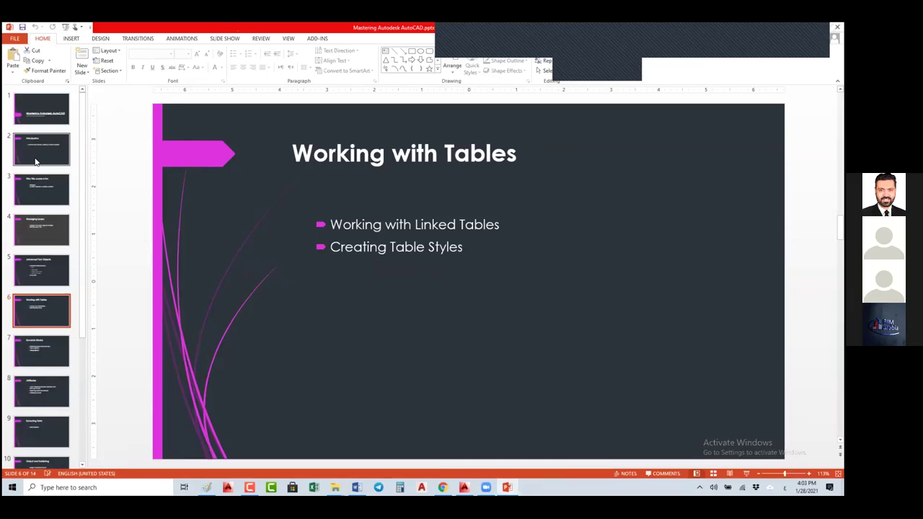
pyautogui.press('Down')
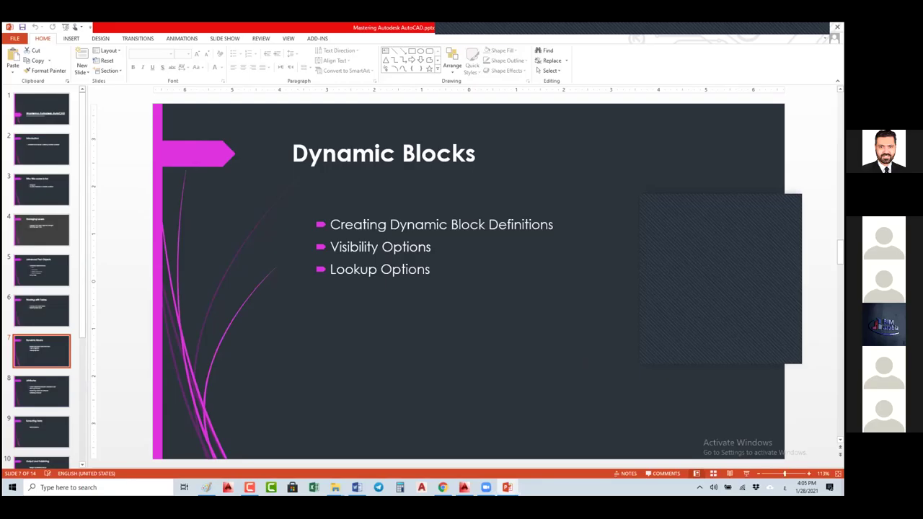
# Switch from the Dynamic Blocks slide back to the empty Drawing1 in AutoCAD
pyautogui.hotkey('alt', 'Tab')
# Copy the rectangle and paste it back as a block above the original
pyautogui.click(482, 235)
pyautogui.click(474, 237)
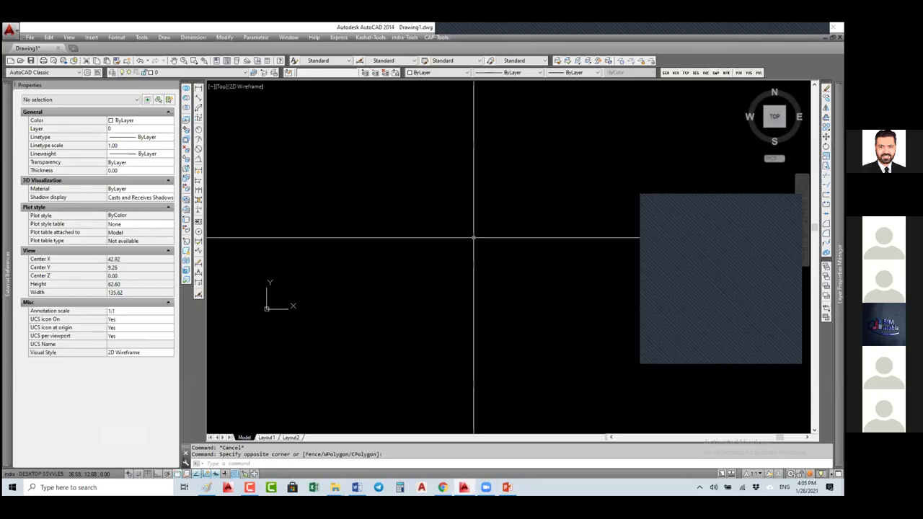
pyautogui.click(573, 223)
pyautogui.click(531, 199)
pyautogui.hotkey('ctrl', 'c')
pyautogui.hotkey('ctrl', 'v')
pyautogui.click(386, 181)
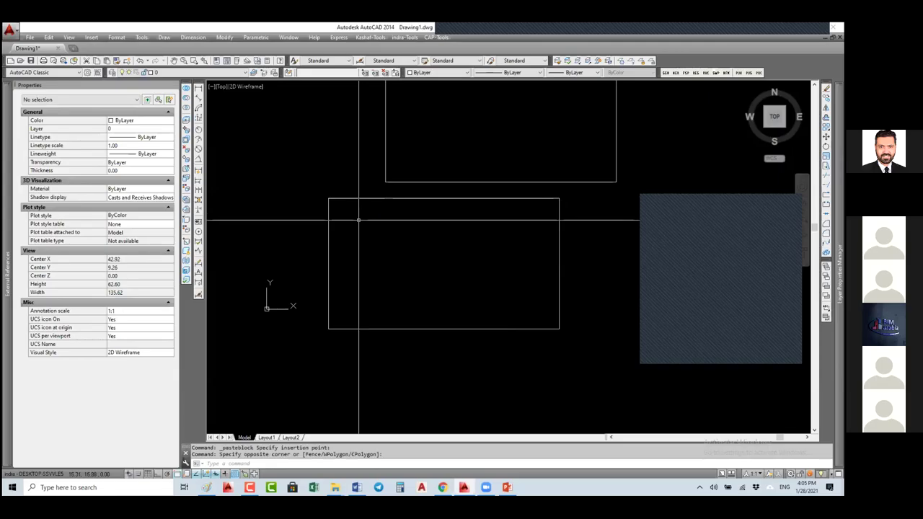
# Erase the original plain rectangle
pyautogui.click(355, 214)
pyautogui.click(328, 229)
pyautogui.write('c')
pyautogui.press('Return')
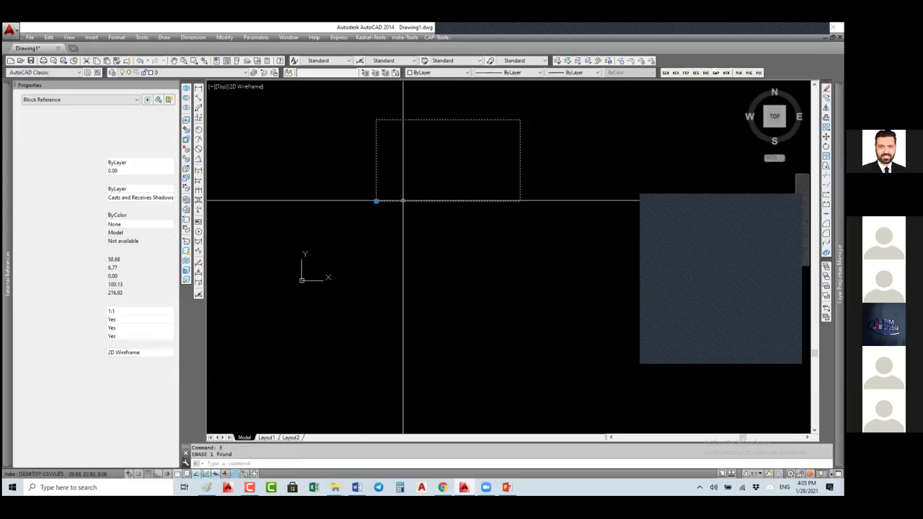
# Select the pasted block and start moving it from a base point
pyautogui.click(376, 200)
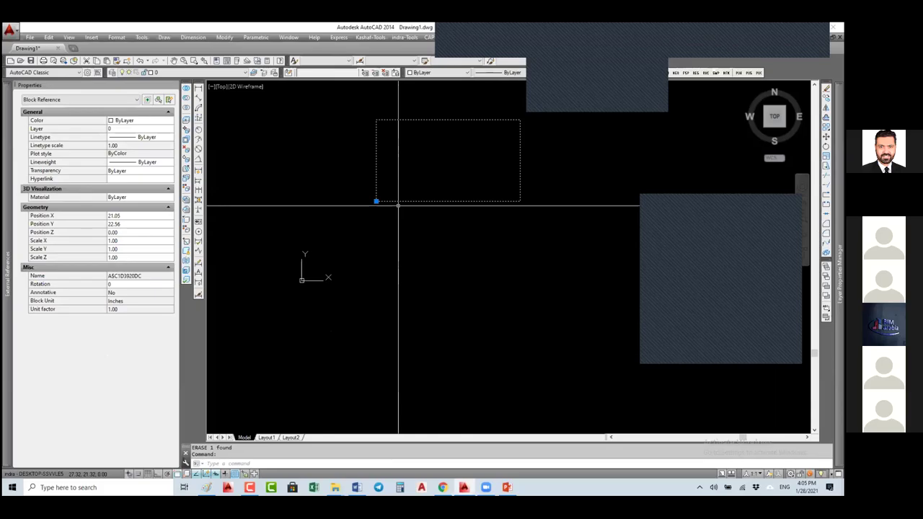
pyautogui.press('m')
pyautogui.press('Return')
pyautogui.click(507, 150)
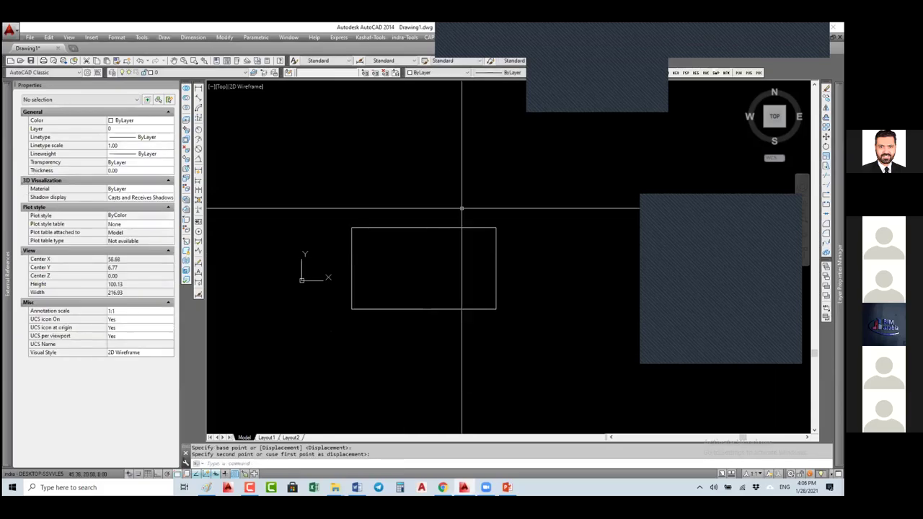
# Drop the window block at its new lower position and clear the selection
pyautogui.click(459, 211)
pyautogui.click(426, 257)
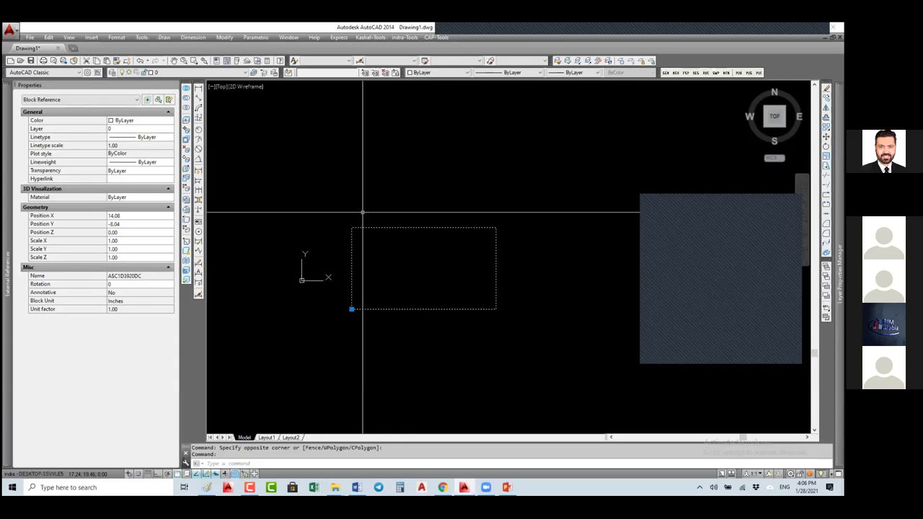
pyautogui.press('Escape')
# Draw a horizontal line above the block and zoom out to the whole drawing
pyautogui.write('l')
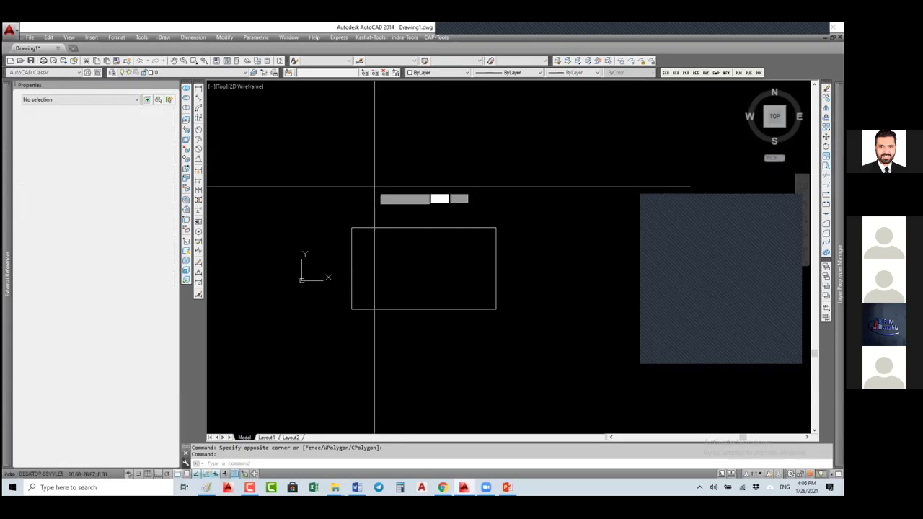
pyautogui.press('Return')
pyautogui.click(247, 209)
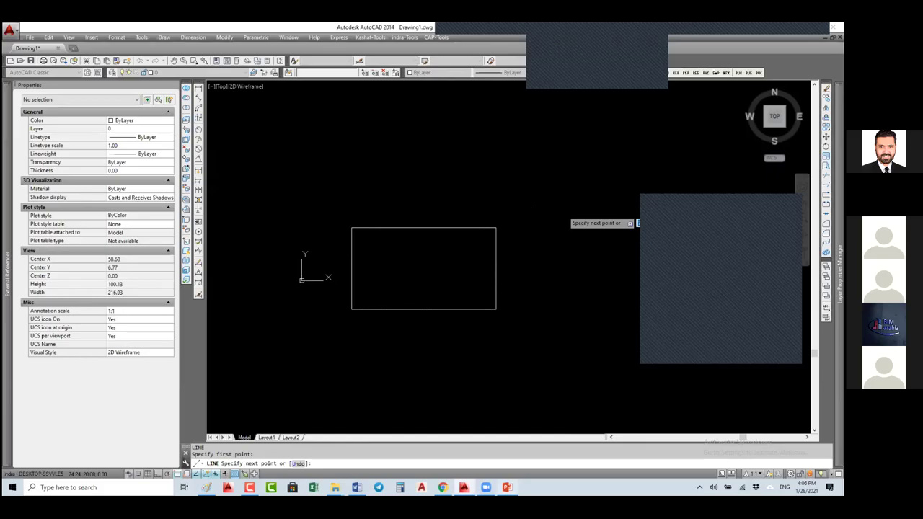
pyautogui.hotkey('alt', 'Tab')
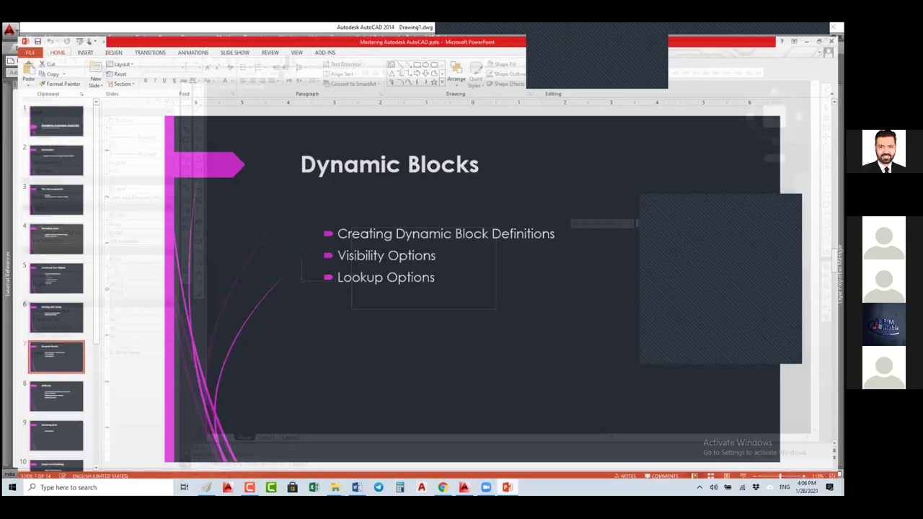
pyautogui.hotkey('alt', 'Tab')
pyautogui.write('e')
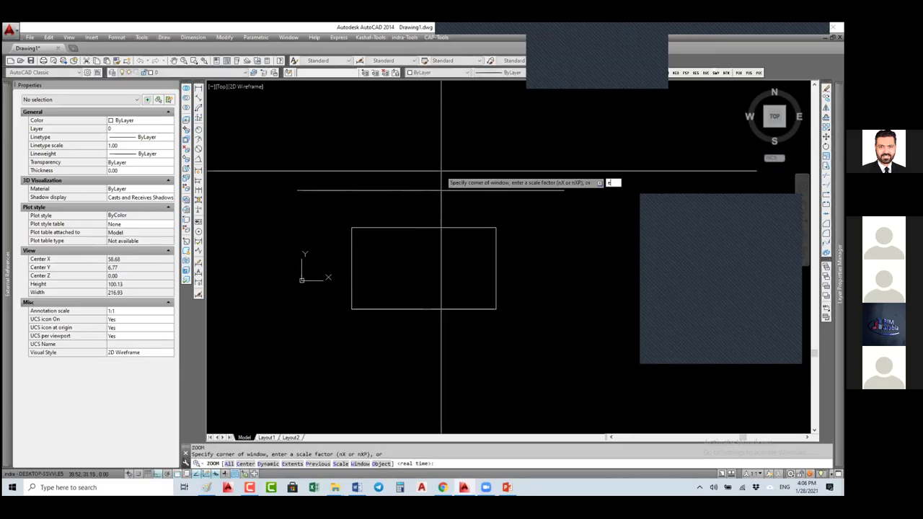
pyautogui.press('Return')
# Stretch the ends of both horizontal lines far to the right
pyautogui.write('s')
pyautogui.press('Return')
pyautogui.click(505, 128)
pyautogui.click(456, 371)
pyautogui.press('Return')
pyautogui.click(462, 272)
pyautogui.click(793, 272)
pyautogui.scroll(-3, 481, 297)
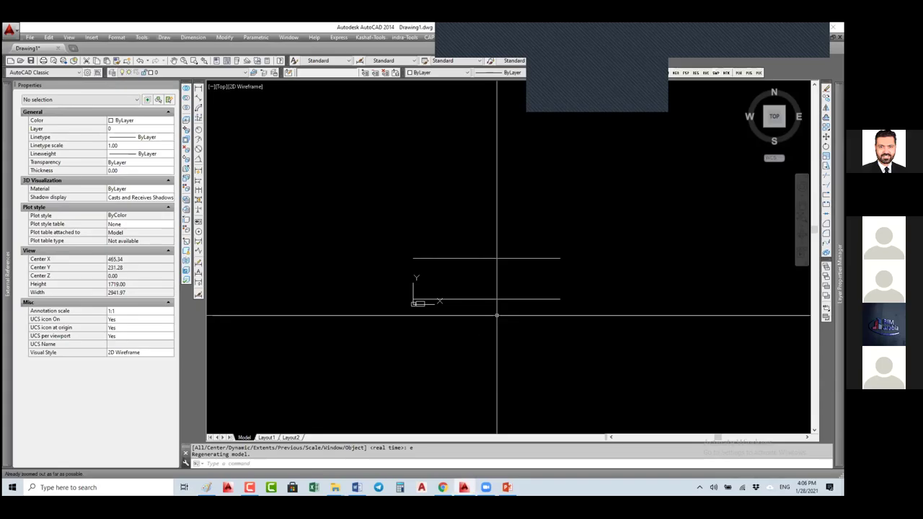
pyautogui.scroll(1, 497, 315)
# Offset the vertical line 600 units to the right
pyautogui.write('L')
pyautogui.press('Return')
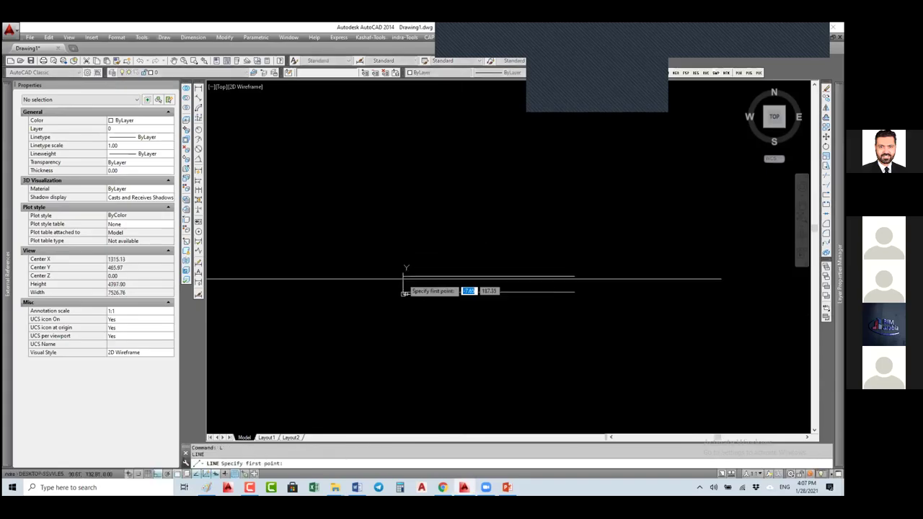
pyautogui.press('Escape')
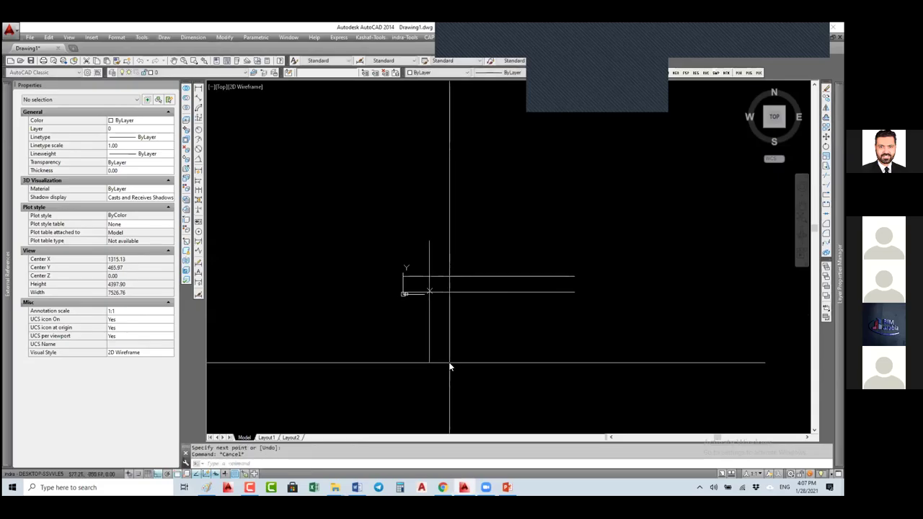
pyautogui.write('o')
pyautogui.press('Return')
pyautogui.write('600')
pyautogui.press('Return')
pyautogui.click(429, 340)
pyautogui.click(572, 332)
pyautogui.press('Escape')
# Erase the extra line left in the drawing
pyautogui.write('tr')
pyautogui.press('Return')
pyautogui.press('Return')
pyautogui.press('Escape')
pyautogui.click(429, 291)
pyautogui.write('e')
pyautogui.press('Return')
# Cancel the dimension command and start DIST to measure a distance
pyautogui.scroll(2, 433, 291)
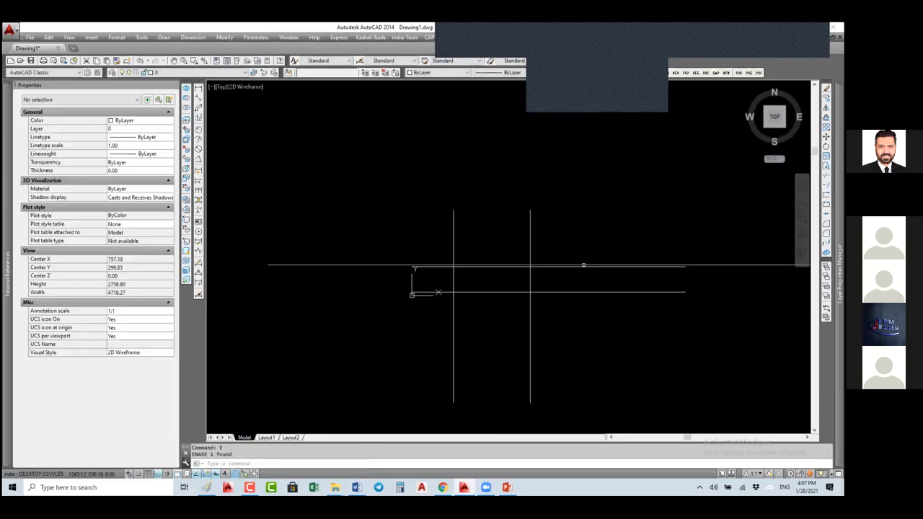
pyautogui.click(200, 91)
pyautogui.press('Escape')
pyautogui.press('Escape')
pyautogui.write('di')
pyautogui.press('Return')
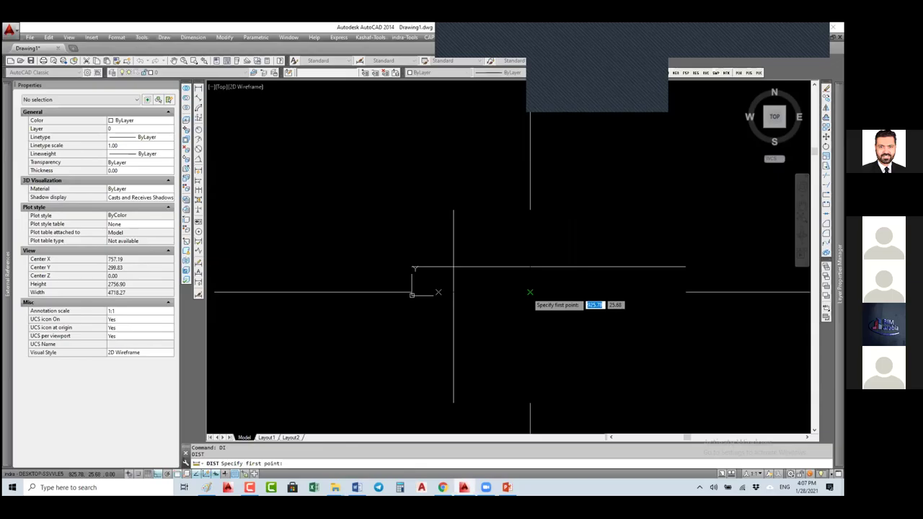
# Measure the 200-unit gap up to the upper line and draw a horizontal line across
pyautogui.click(530, 293)
pyautogui.click(531, 268)
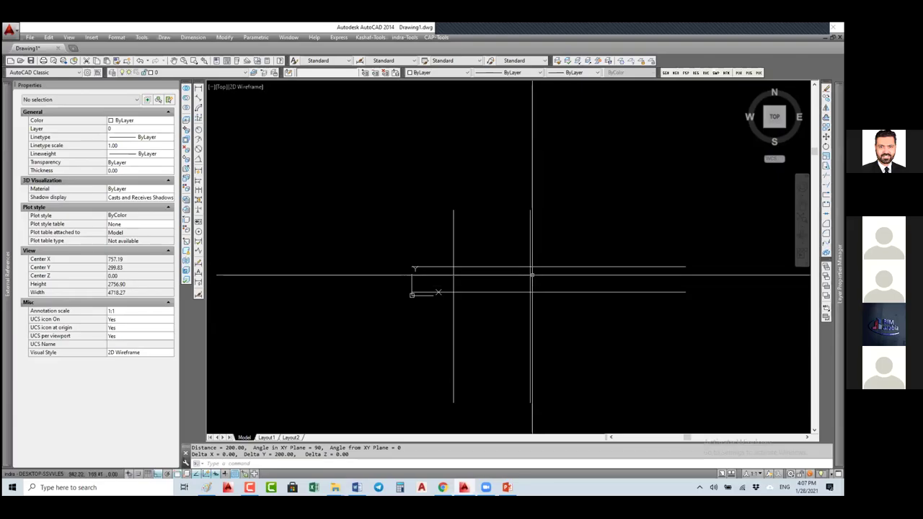
pyautogui.write('l')
pyautogui.press('Return')
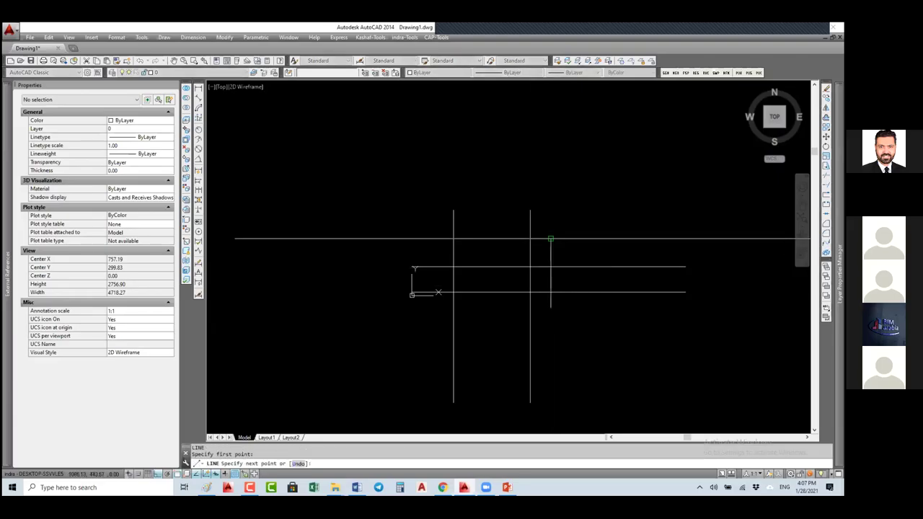
pyautogui.press('Escape')
pyautogui.press('Return')
pyautogui.click(427, 228)
pyautogui.click(601, 228)
pyautogui.press('Escape')
pyautogui.press('Escape')
pyautogui.press('Escape')
# Trim the top and bottom wall segments between the two verticals to form the opening
pyautogui.click(560, 218)
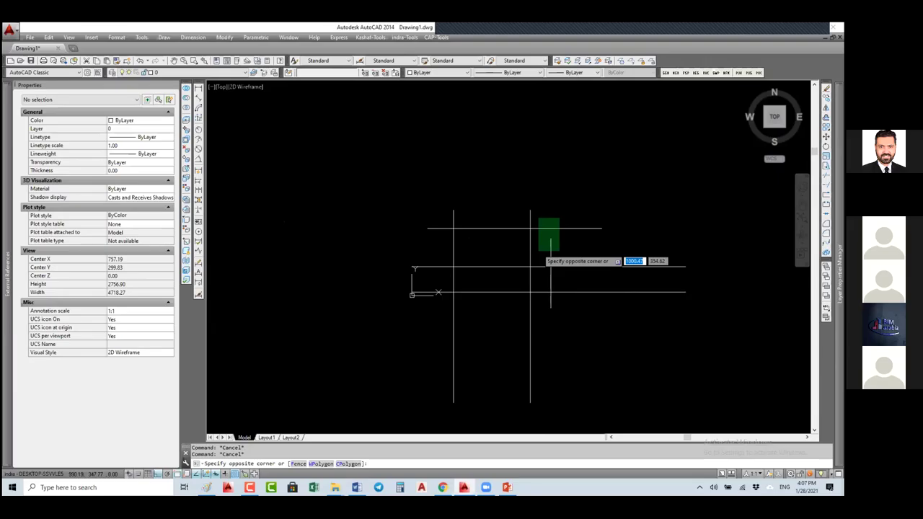
pyautogui.click(433, 260)
pyautogui.write('tr')
pyautogui.press('Return')
pyautogui.click(556, 320)
pyautogui.click(425, 354)
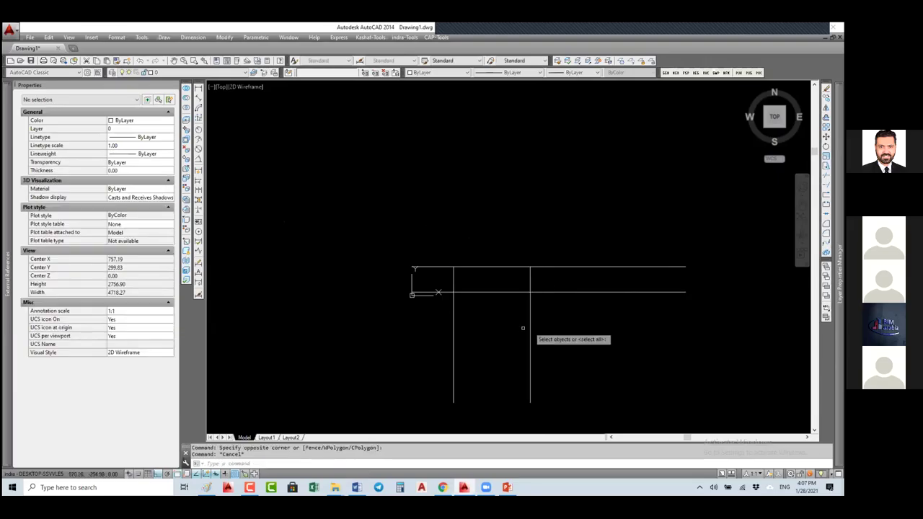
pyautogui.click(477, 268)
pyautogui.click(469, 292)
pyautogui.press('Escape')
pyautogui.press('Escape')
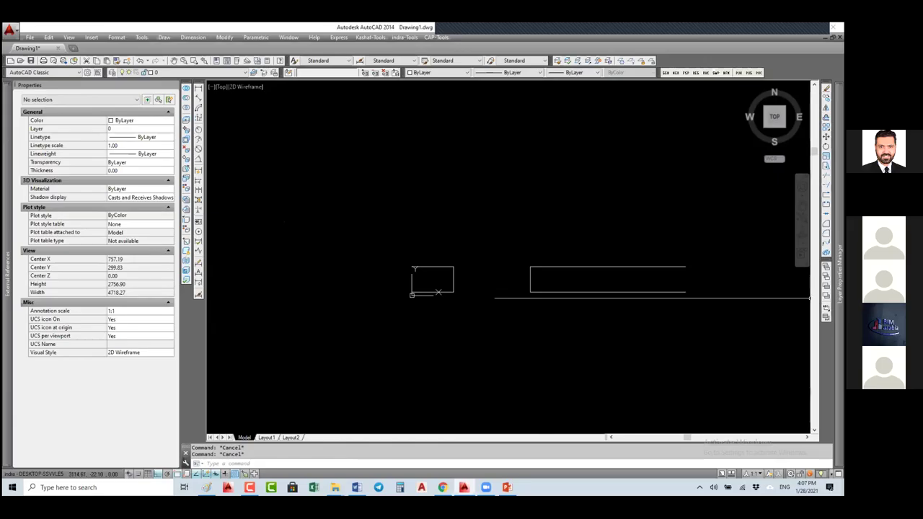
pyautogui.write('la')
pyautogui.press('Return')
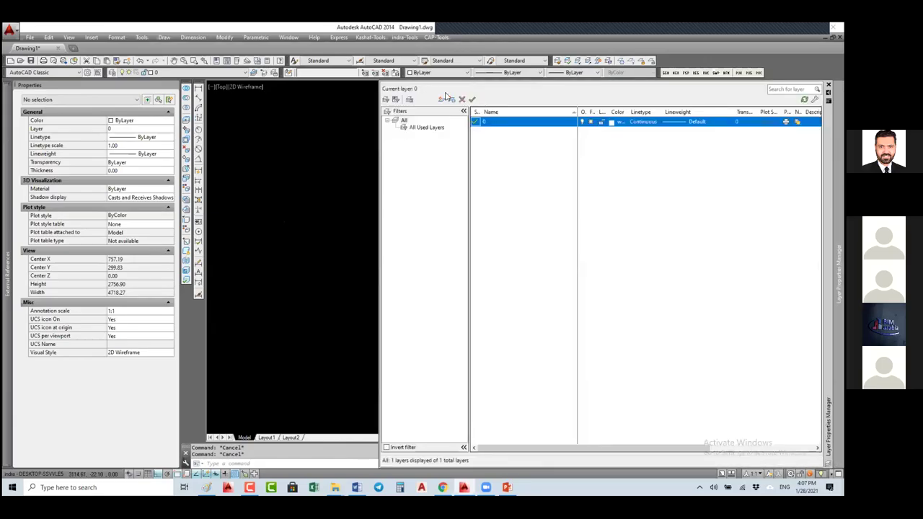
# Create the Wall and Window layers in the Layer Properties Manager
pyautogui.click(442, 99)
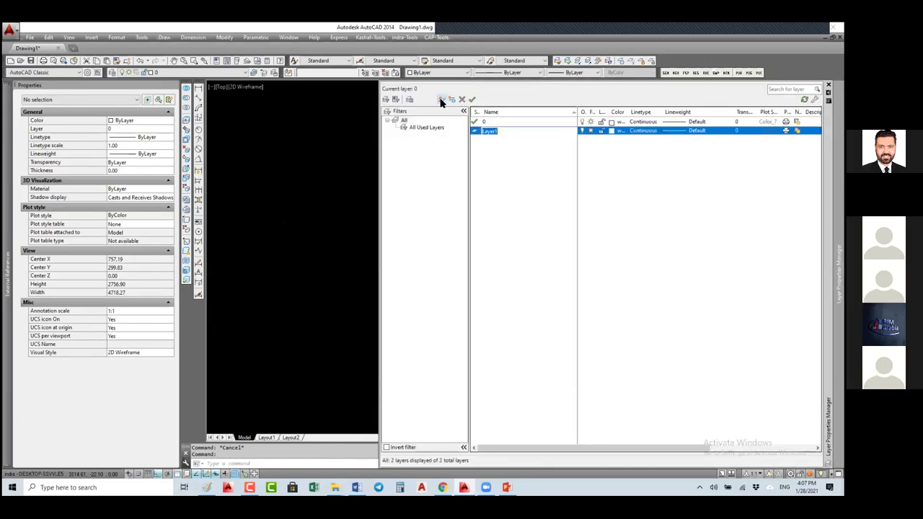
pyautogui.write('Wa')
pyautogui.press('Return')
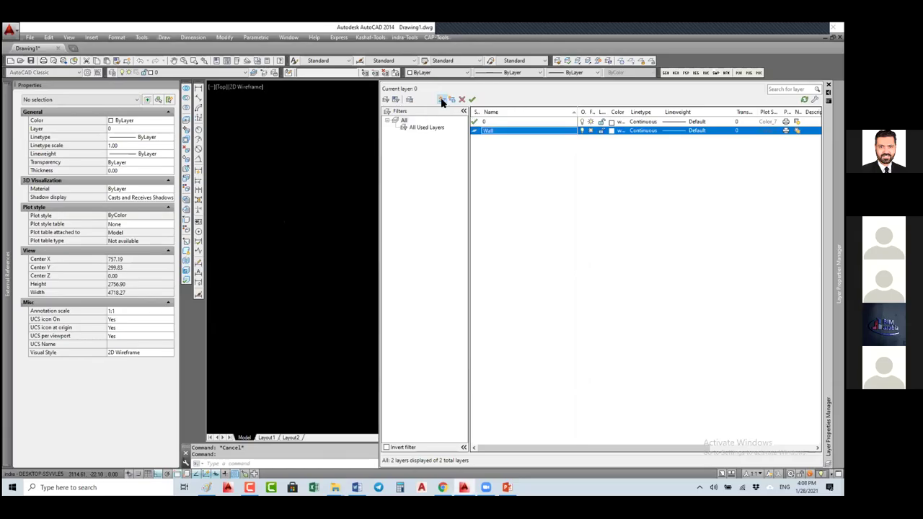
pyautogui.click(441, 98)
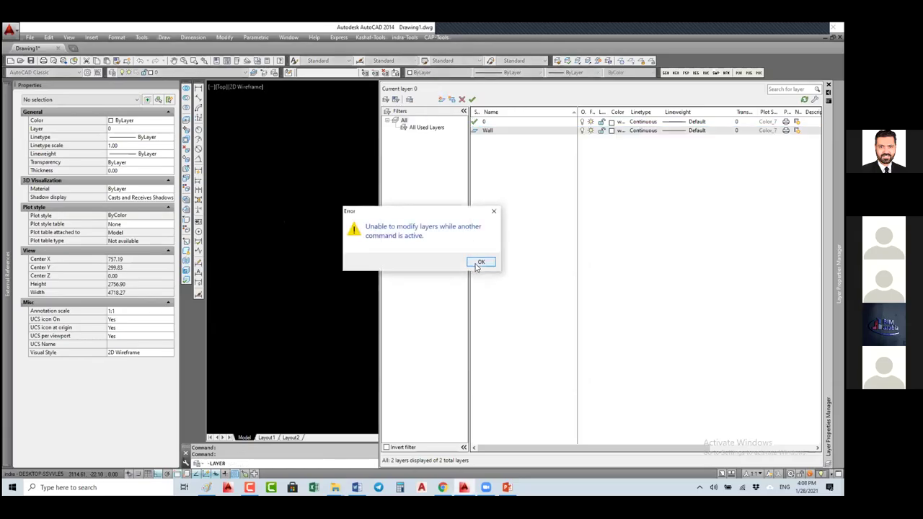
pyautogui.click(481, 263)
pyautogui.click(441, 99)
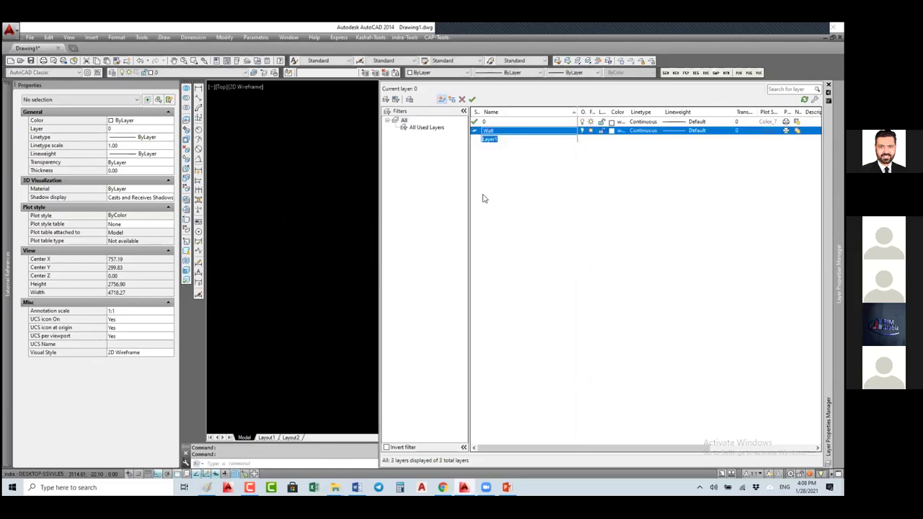
pyautogui.write('Window')
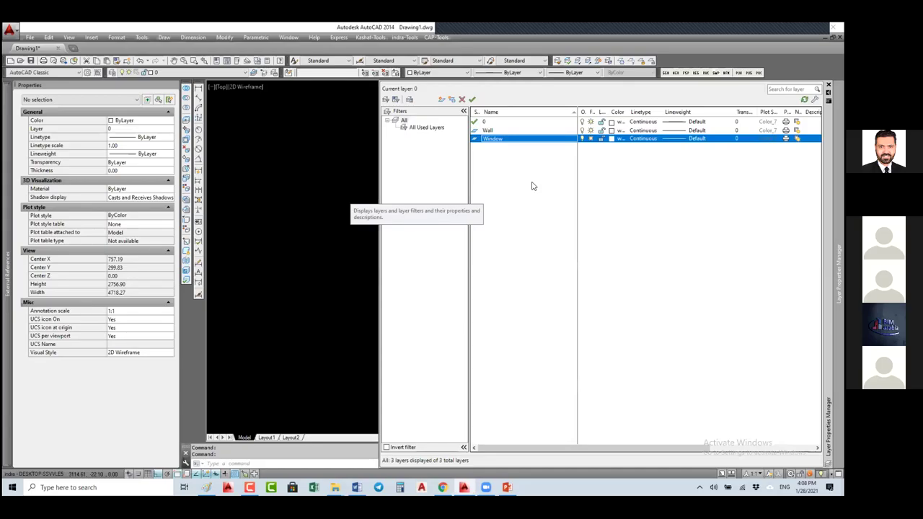
# Set the Wall layer colour to green and the Window layer colour to blue
pyautogui.click(611, 132)
pyautogui.click(612, 132)
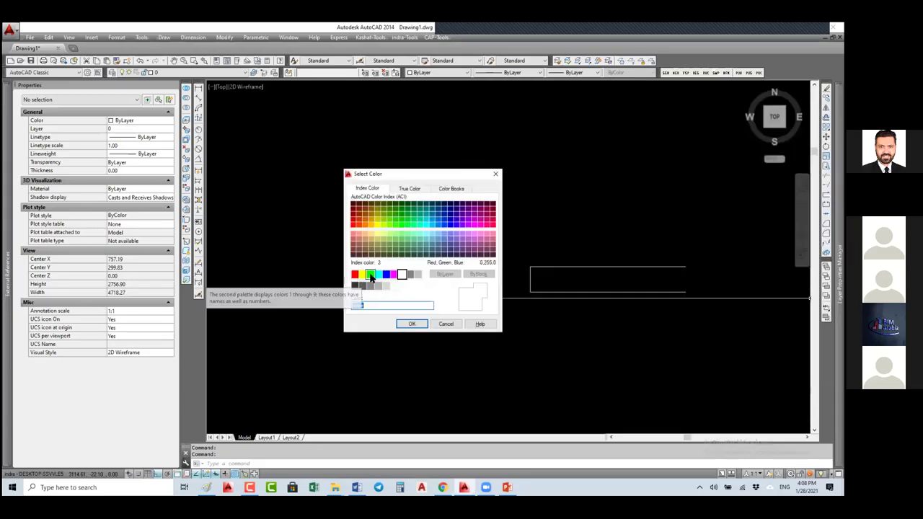
pyautogui.click(370, 274)
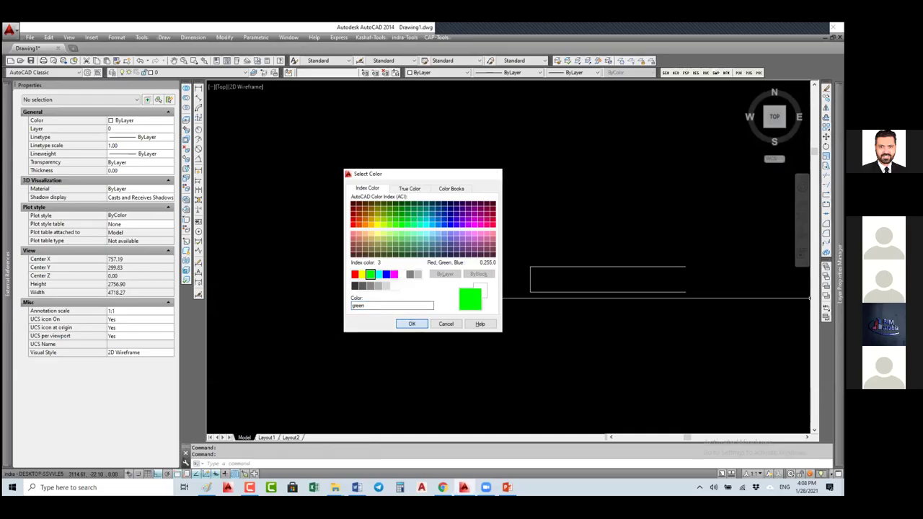
pyautogui.click(411, 324)
pyautogui.moveTo(811, 132)
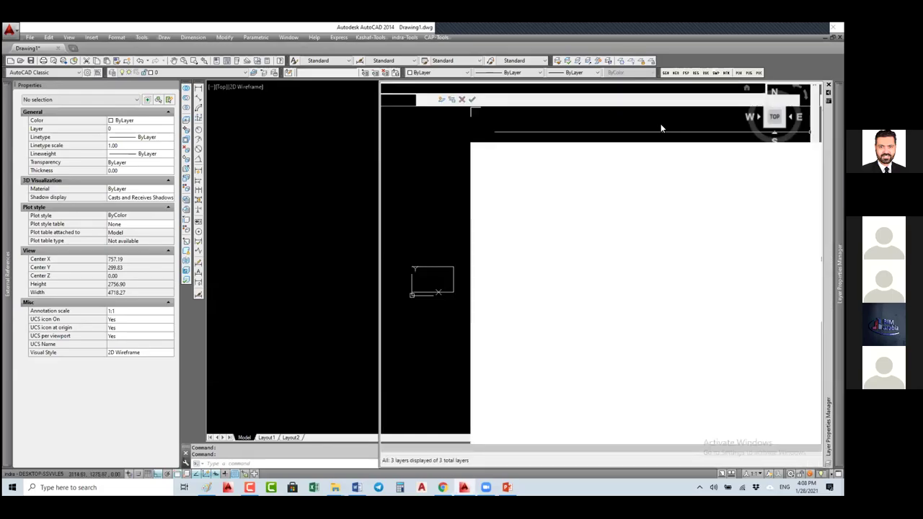
pyautogui.click(611, 138)
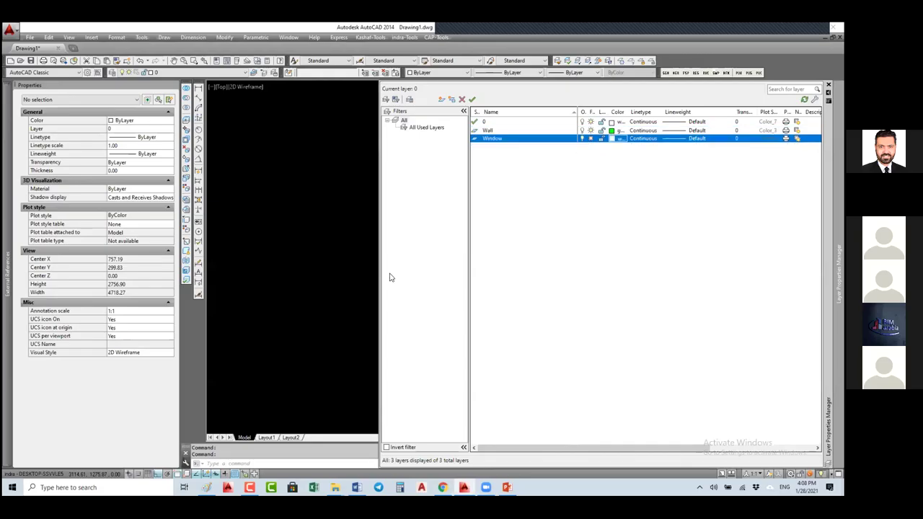
pyautogui.write('blue')
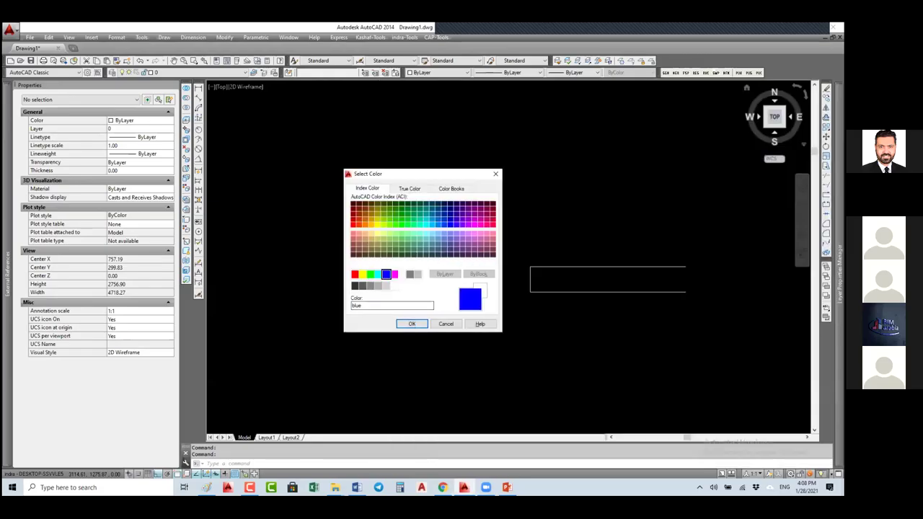
pyautogui.click(412, 323)
# Start a rectangle with its first corner at the wall line intersection
pyautogui.scroll(5, 454, 274)
pyautogui.press('Escape')
pyautogui.press('space')
pyautogui.click(412, 249)
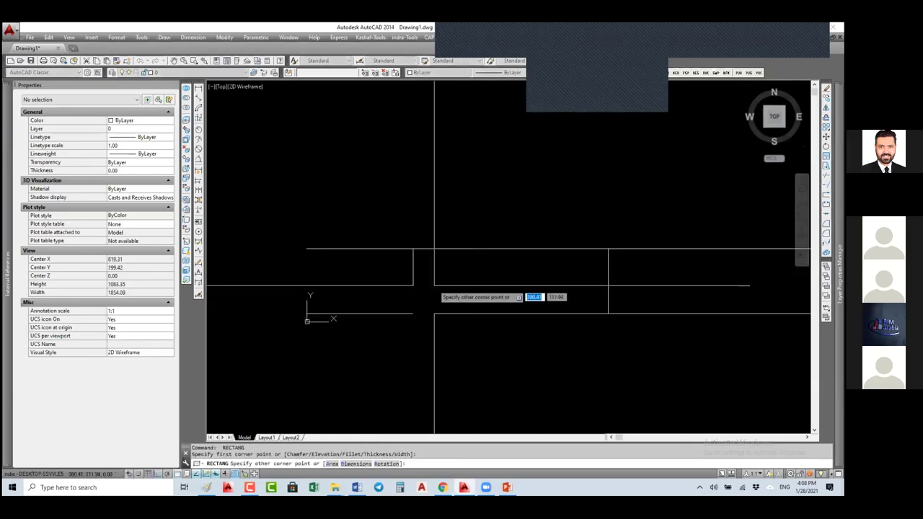
# Draw a 100 by 100 rectangle and stretch its top edge to the upper wall line
pyautogui.write('100')
pyautogui.press('Tab')
pyautogui.write('10')
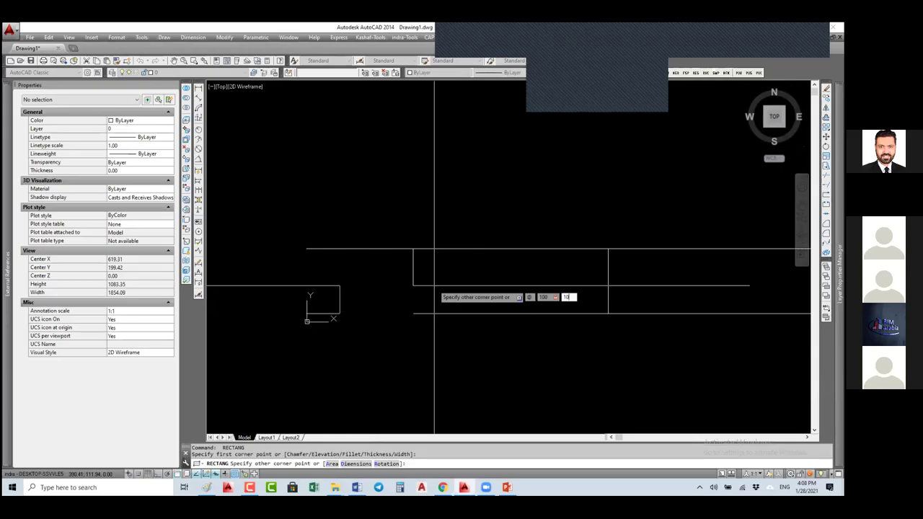
pyautogui.write('0')
pyautogui.press('Return')
pyautogui.click(423, 288)
pyautogui.click(430, 277)
pyautogui.click(430, 281)
# Mirror the side frame across the centre of the opening, keeping the original
pyautogui.click(452, 250)
pyautogui.write('MI')
pyautogui.press('Return')
pyautogui.click(510, 263)
pyautogui.click(495, 285)
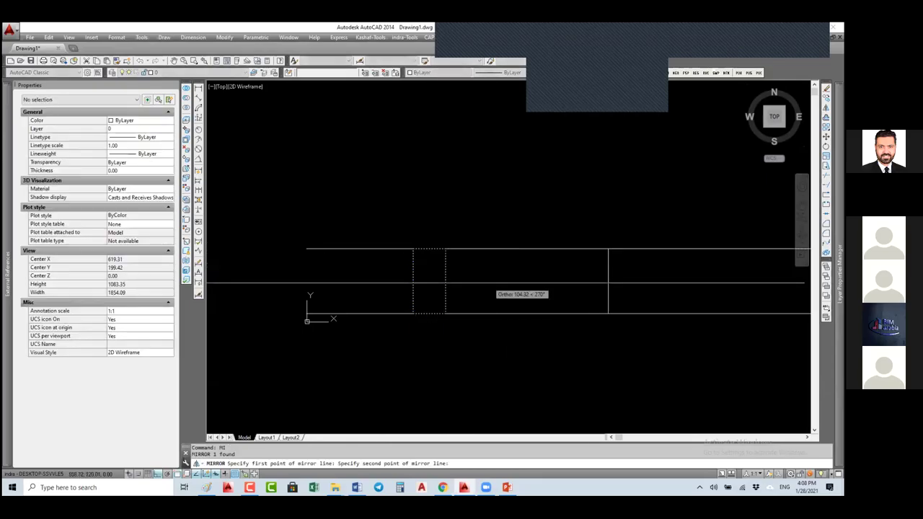
pyautogui.press('Return')
# Draw a middle line joining the two side frames
pyautogui.write('L')
pyautogui.press('Return')
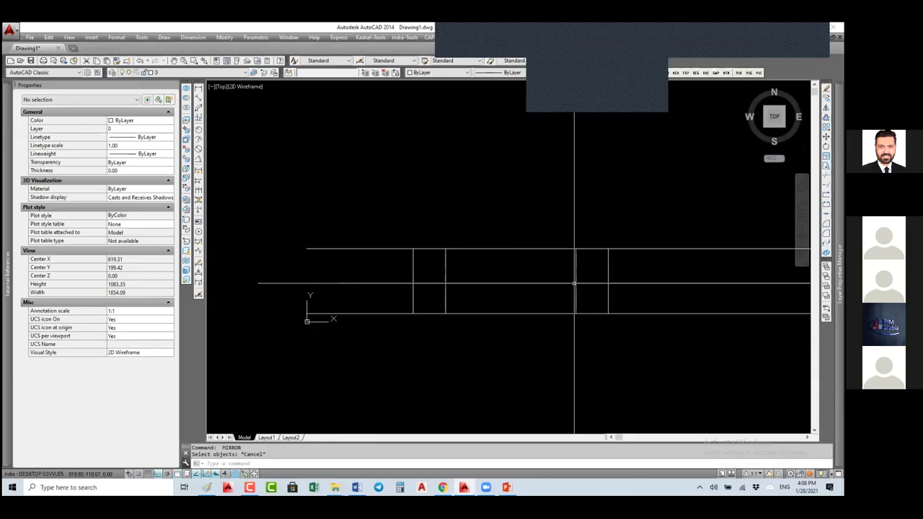
pyautogui.click(576, 281)
pyautogui.click(445, 281)
pyautogui.press('Escape')
# Move the four window pieces onto the Window layer
pyautogui.click(581, 231)
pyautogui.click(427, 340)
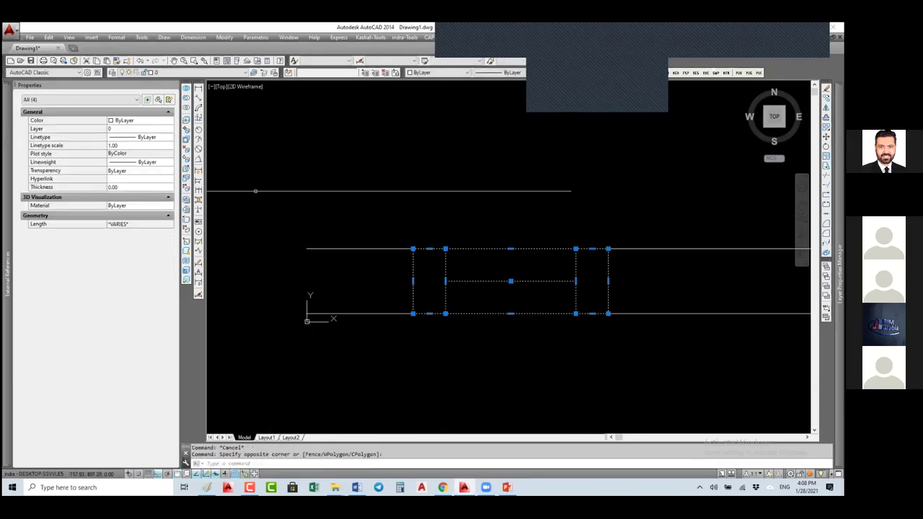
pyautogui.click(181, 72)
pyautogui.click(173, 96)
# Pan and zoom to recentre the window, trying selections on its right side
pyautogui.press('Escape')
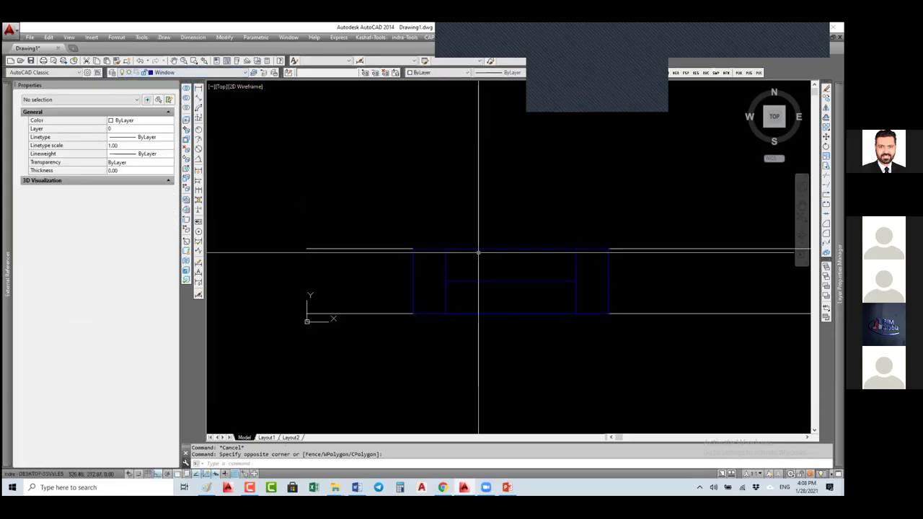
pyautogui.moveTo(548, 309); pyautogui.dragTo(464, 285, button='middle')
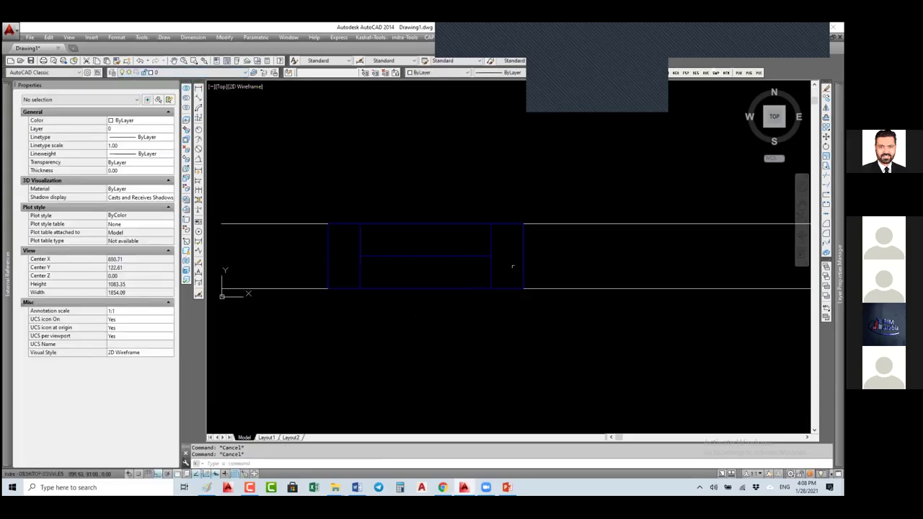
pyautogui.scroll(-2, 513, 267)
pyautogui.click(522, 265)
pyautogui.click(588, 211)
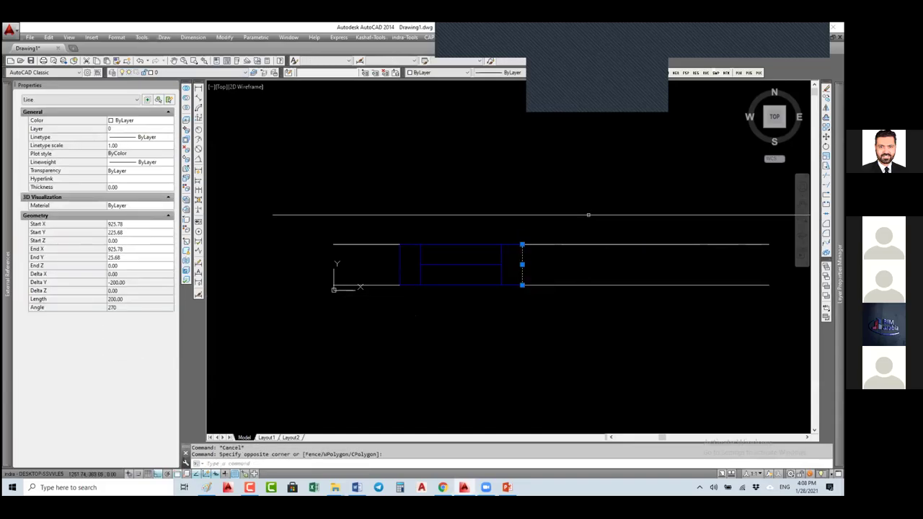
pyautogui.click(583, 232)
pyautogui.click(561, 298)
pyautogui.press('Escape')
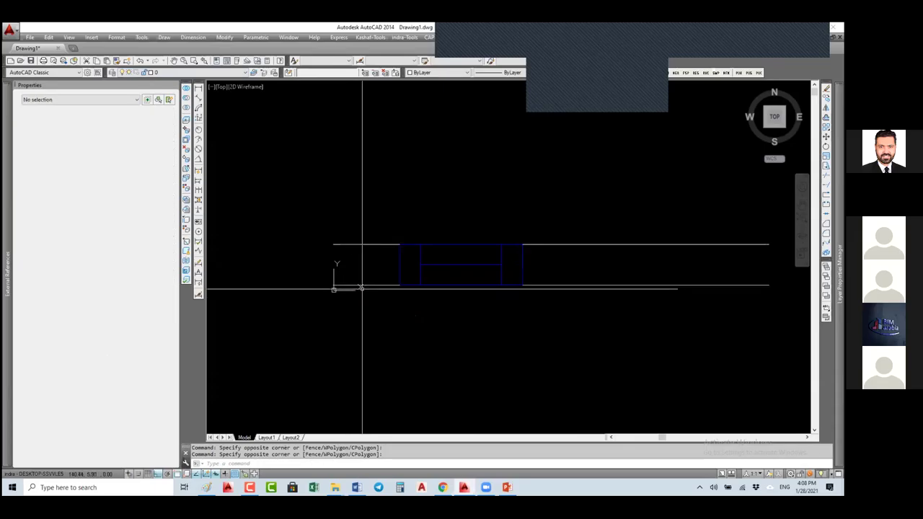
pyautogui.press('Escape')
pyautogui.press('Escape')
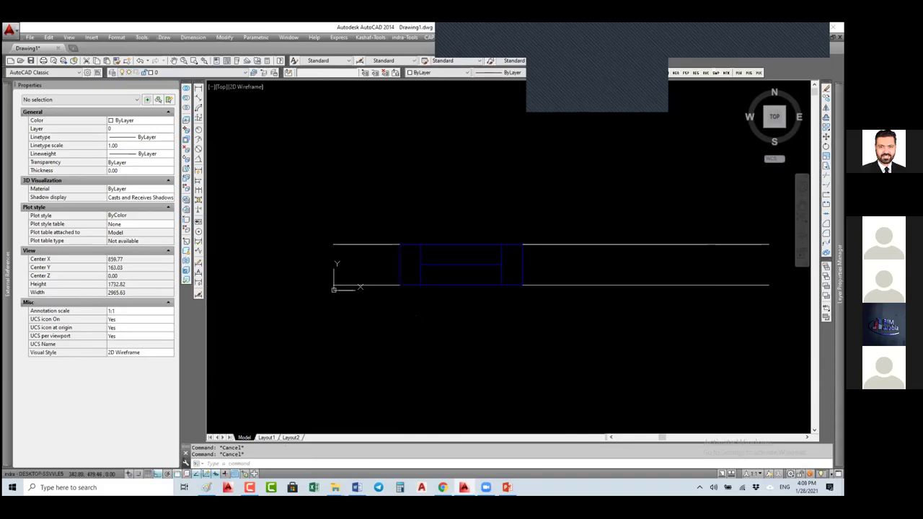
# Crossing-select the window's four lines
pyautogui.click(395, 297)
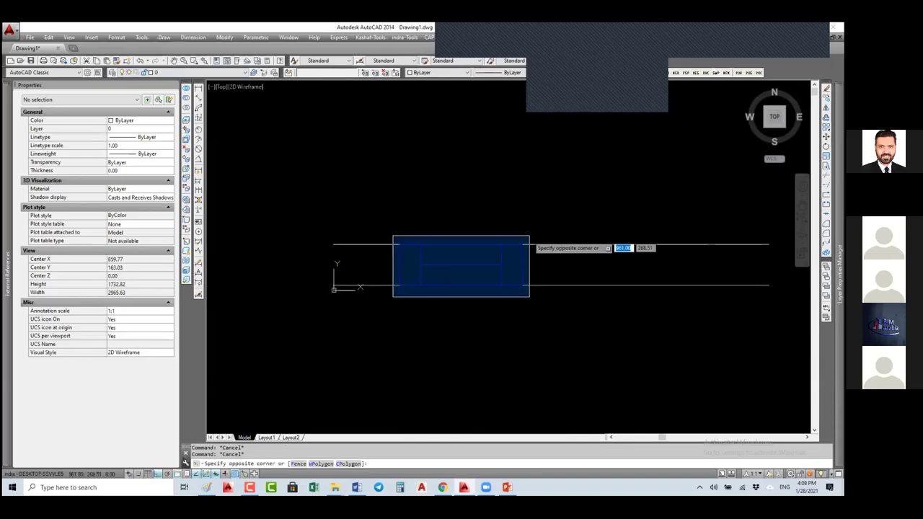
pyautogui.click(530, 237)
pyautogui.press('Escape')
pyautogui.press('Escape')
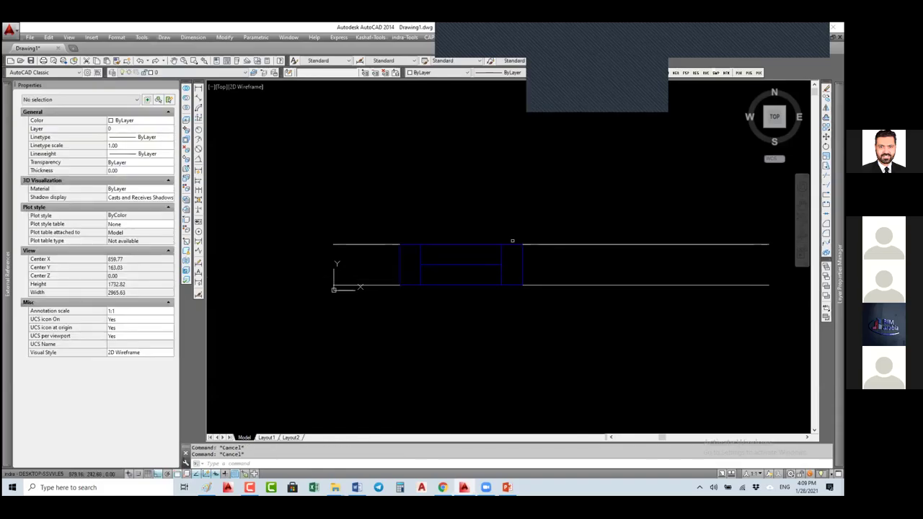
pyautogui.click(513, 240)
pyautogui.click(415, 292)
# Make a trial block named wind-600 from the window, then explode it back into pieces
pyautogui.write('b')
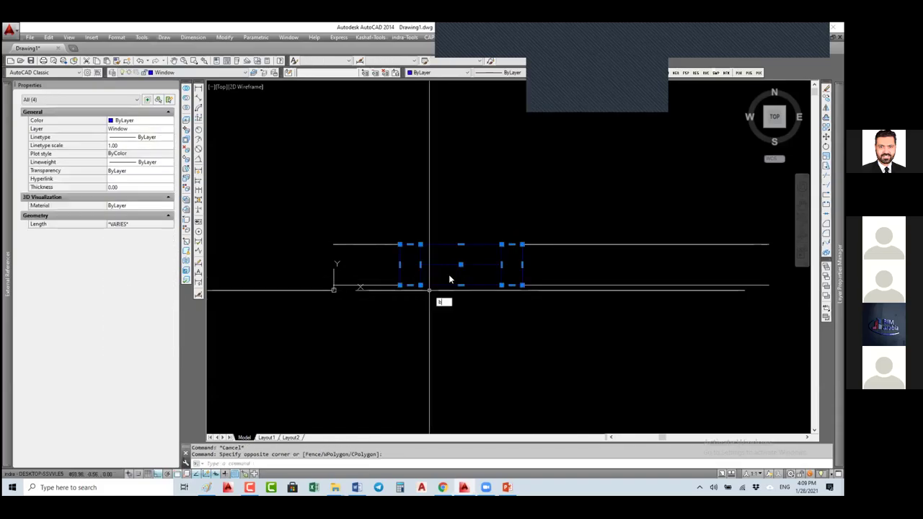
pyautogui.press('Return')
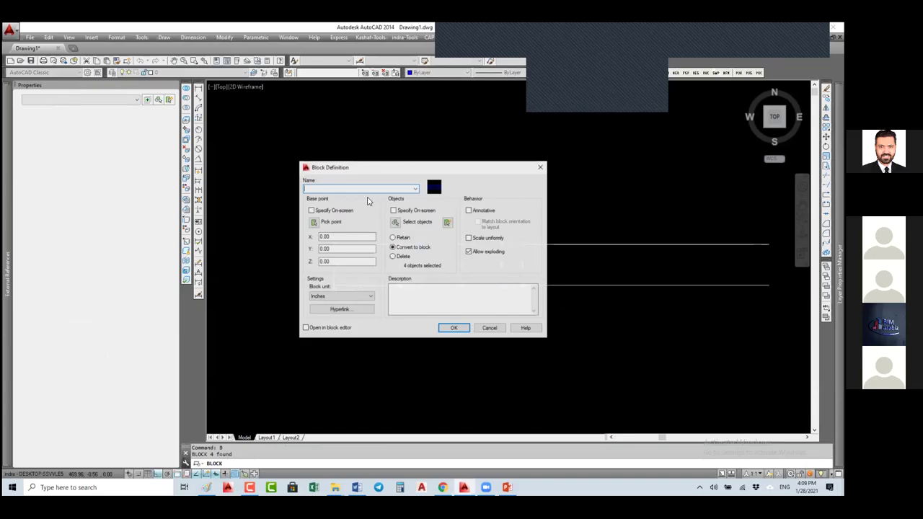
pyautogui.write('wind-600')
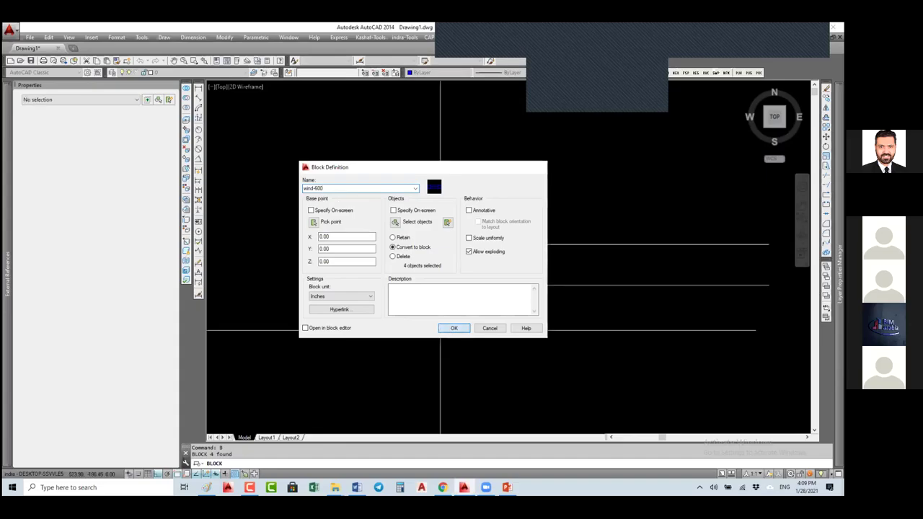
pyautogui.press('Return')
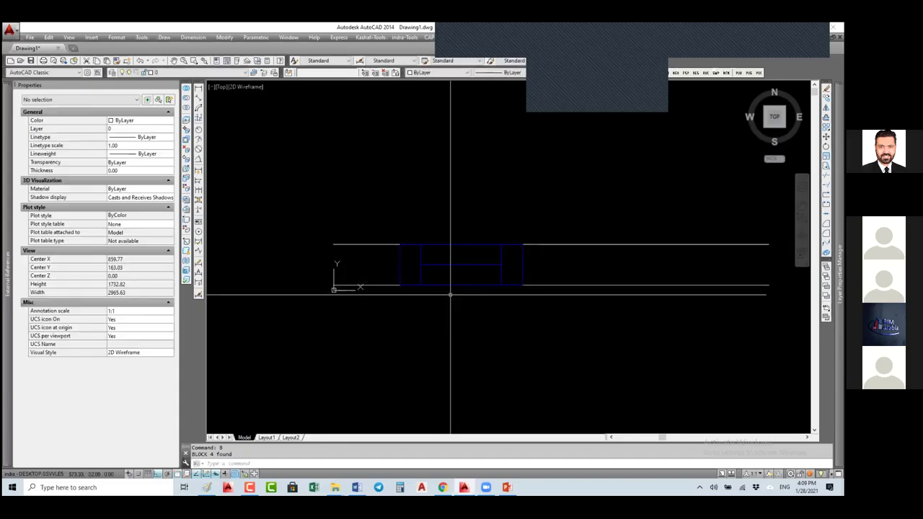
pyautogui.click(483, 263)
pyautogui.click(456, 291)
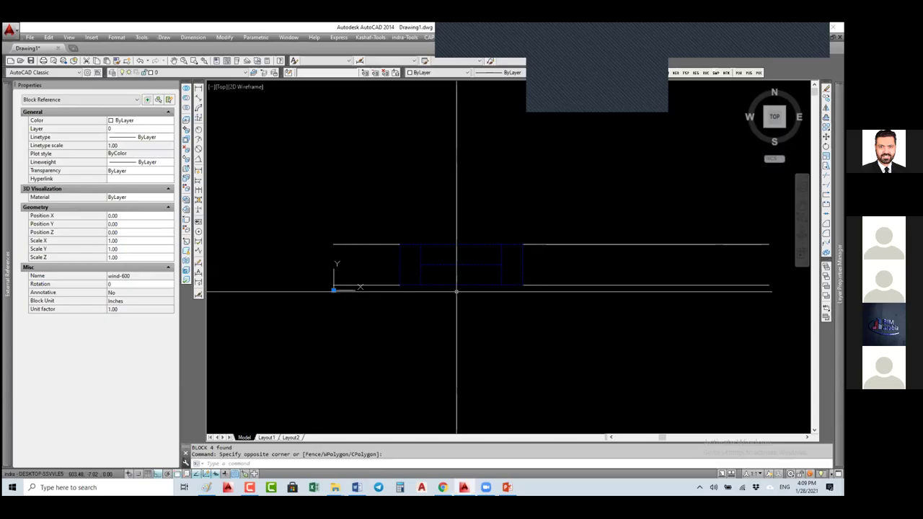
pyautogui.press('Return')
# Define the four window pieces as block W-600, base point at the lower-left corner, and select it
pyautogui.click(517, 231)
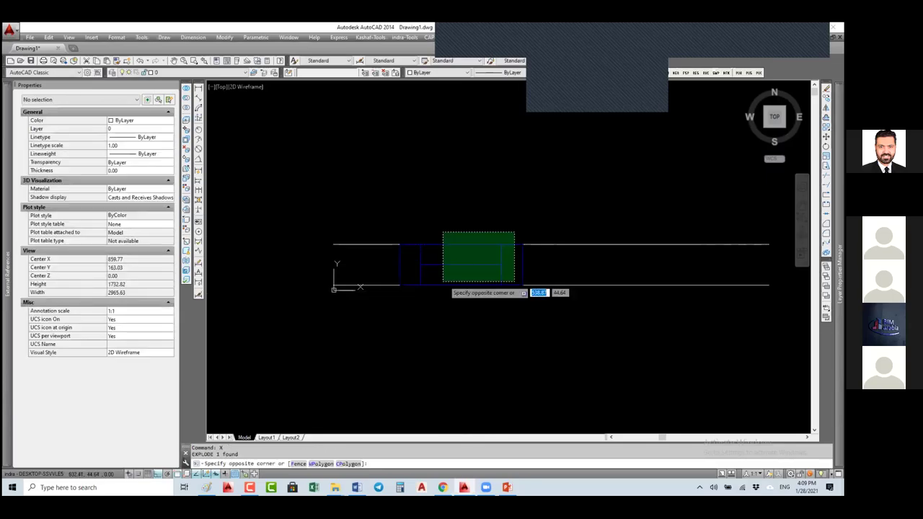
pyautogui.click(415, 295)
pyautogui.write('b')
pyautogui.press('Return')
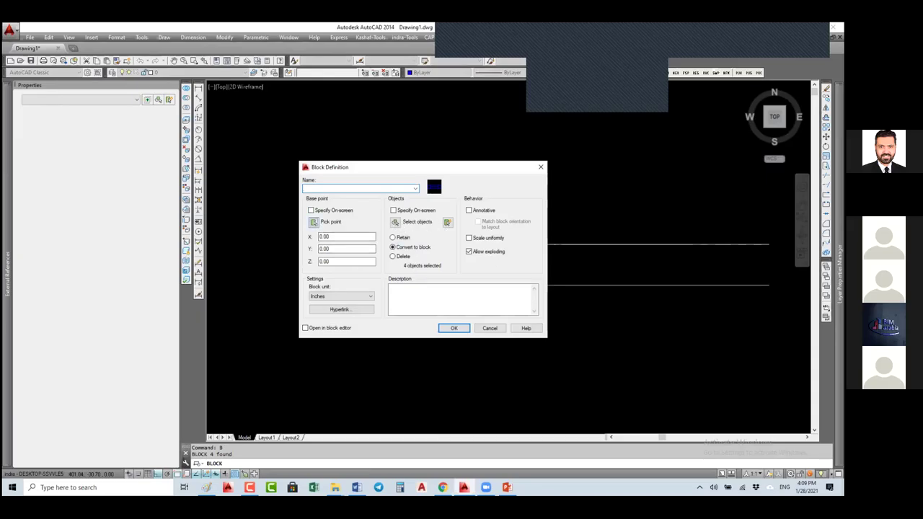
pyautogui.click(313, 221)
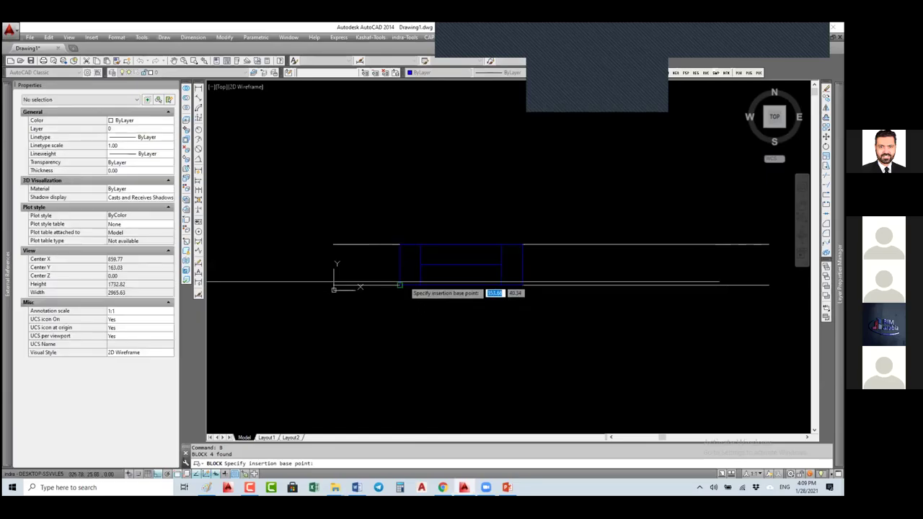
pyautogui.click(459, 328)
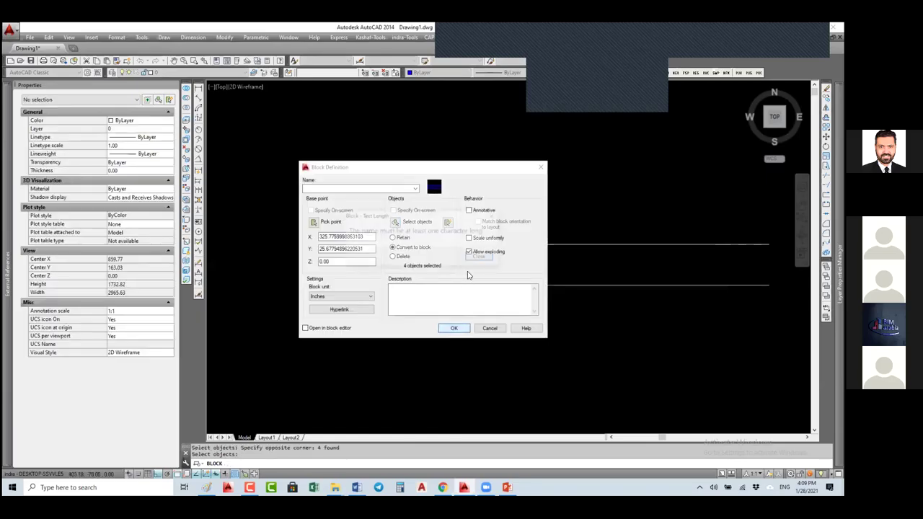
pyautogui.press('Return')
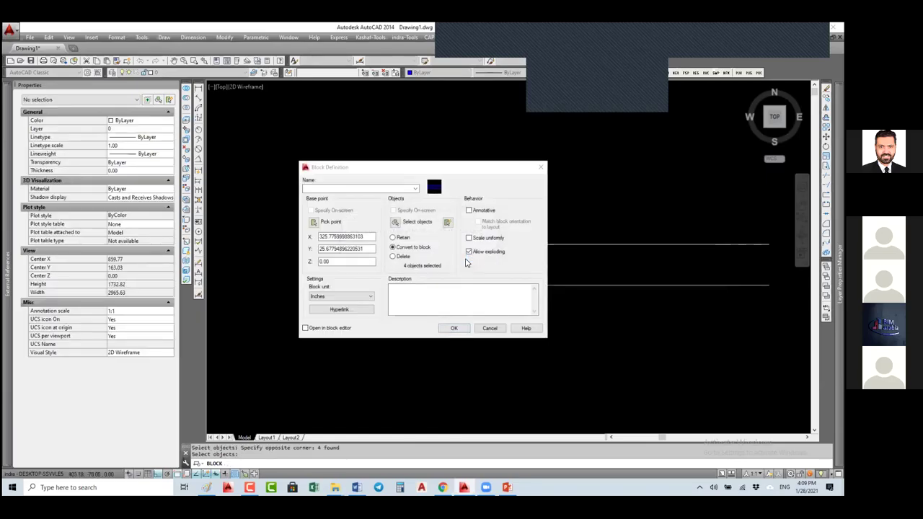
pyautogui.click(363, 187)
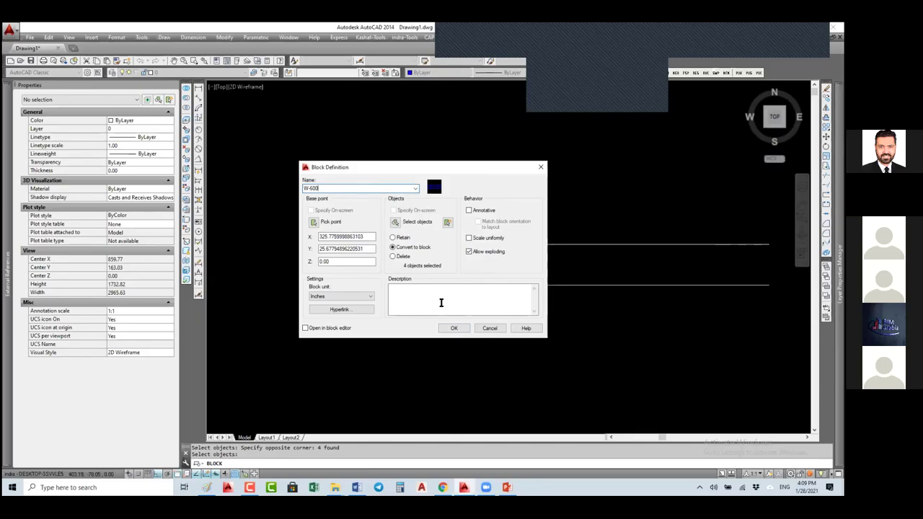
pyautogui.click(455, 328)
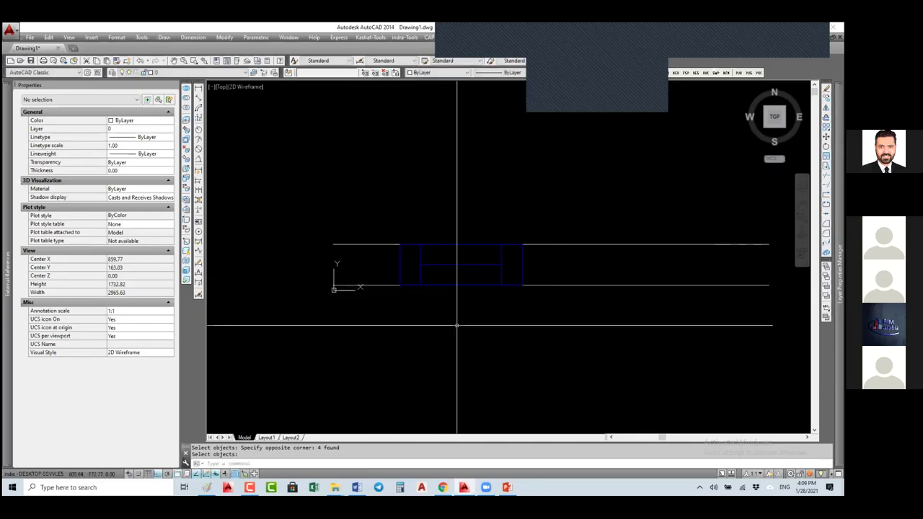
pyautogui.click(456, 292)
pyautogui.click(441, 272)
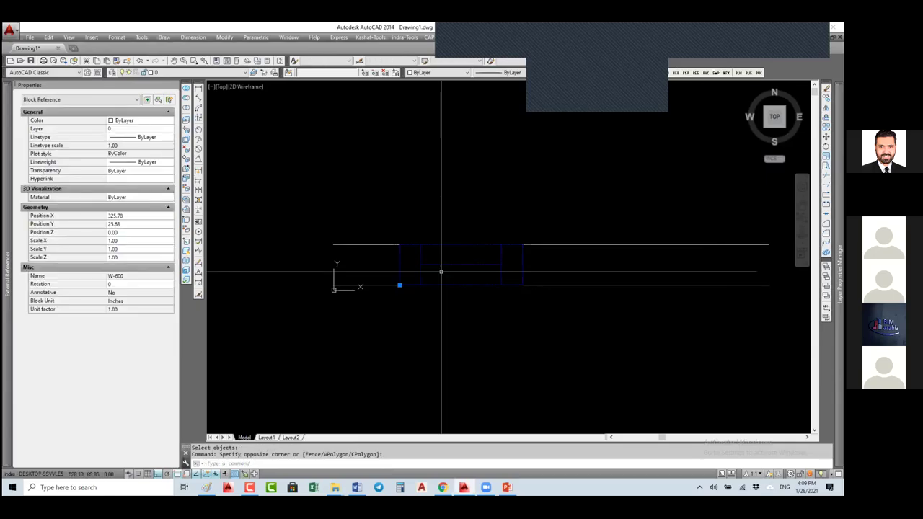
# Open W-600 in the Block Editor with BE, with the Block Authoring Palettes docked beside the drawing
pyautogui.write('Be')
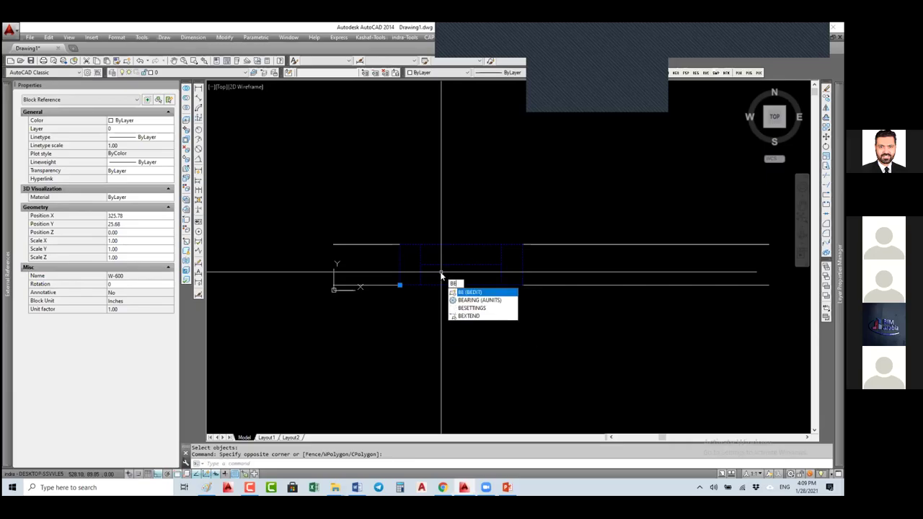
pyautogui.press('Return')
pyautogui.click(445, 238)
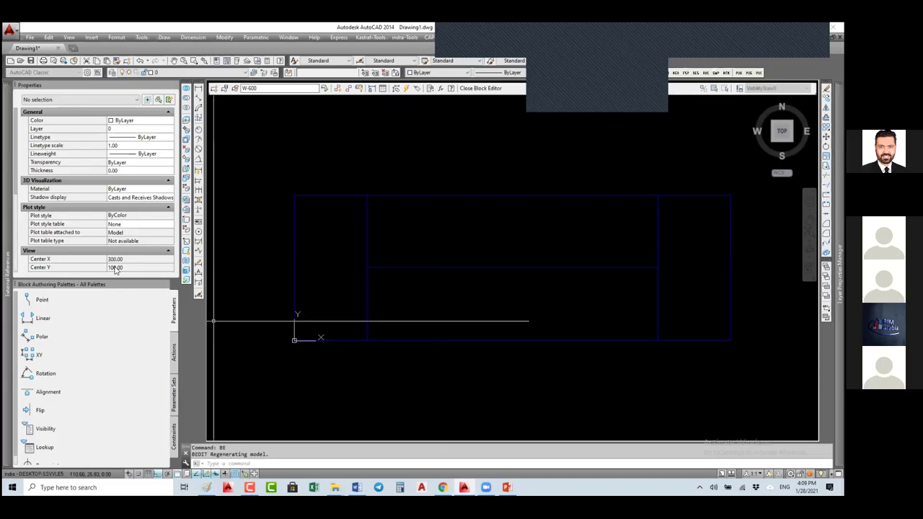
pyautogui.moveTo(212, 225); pyautogui.dragTo(260, 199)
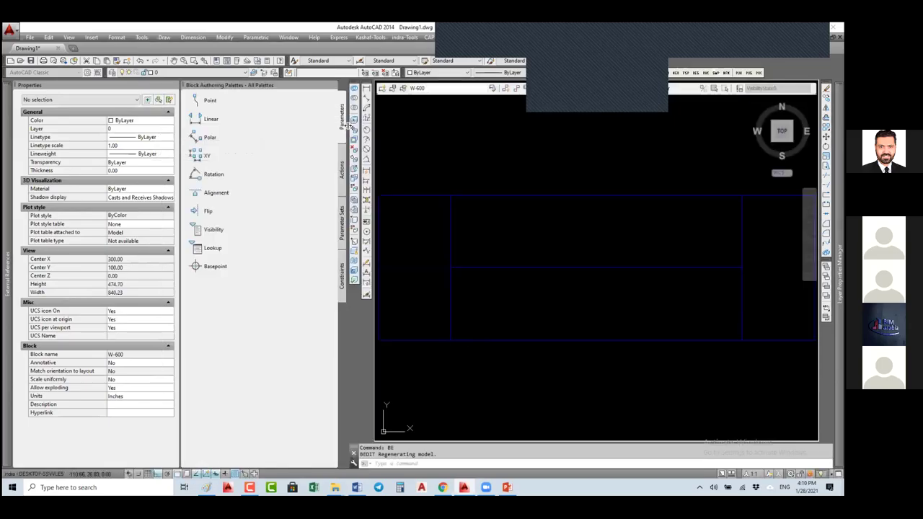
pyautogui.scroll(-2, 466, 199)
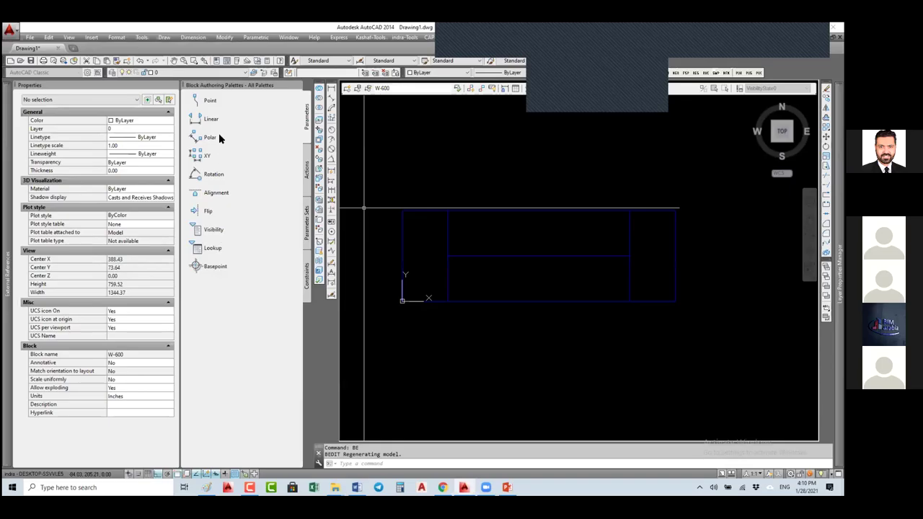
pyautogui.click(306, 171)
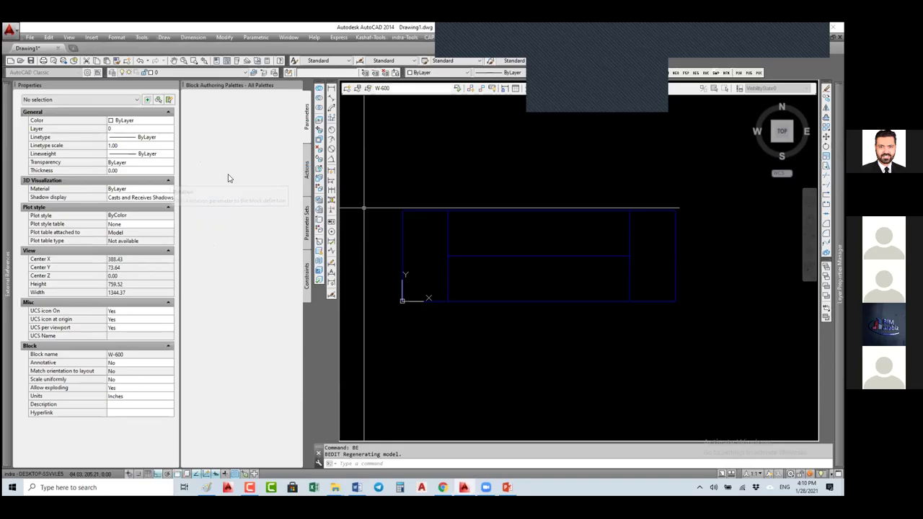
pyautogui.click(306, 117)
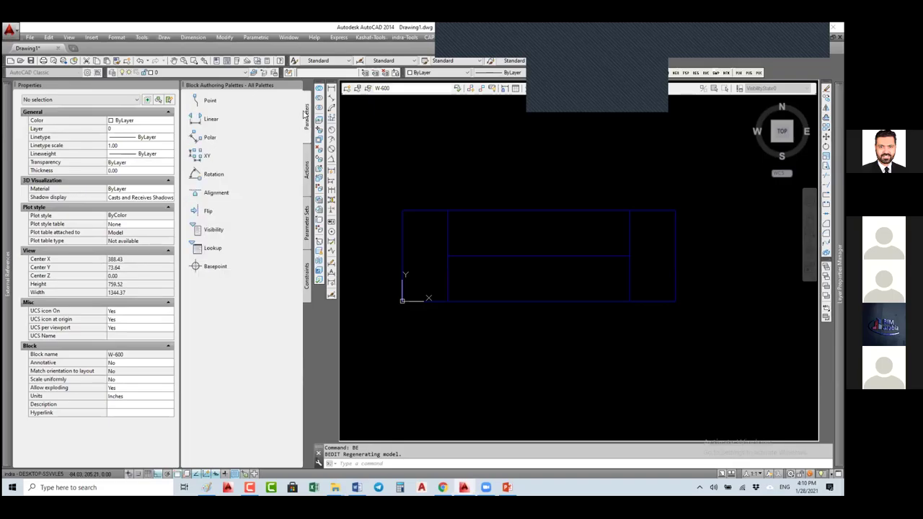
pyautogui.click(210, 119)
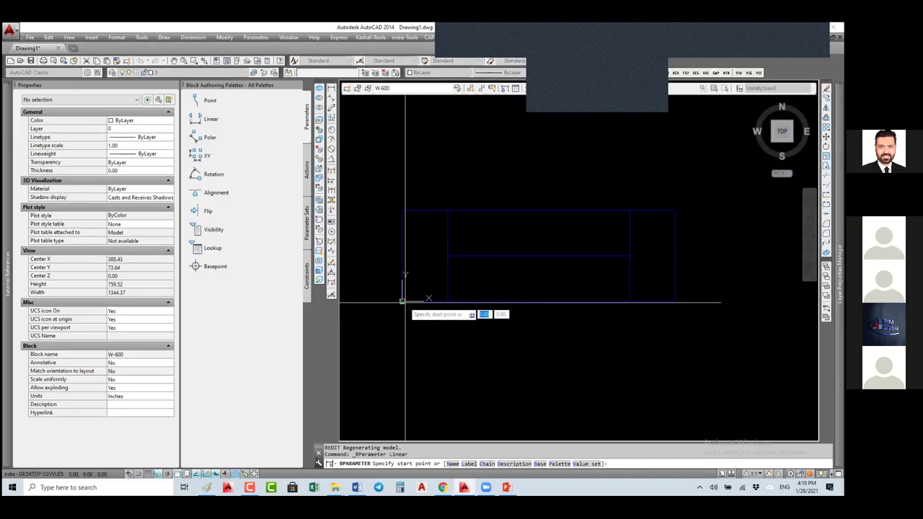
# Place a linear parameter from the window's lower-left to lower-right corner, label below
pyautogui.click(402, 301)
pyautogui.click(674, 301)
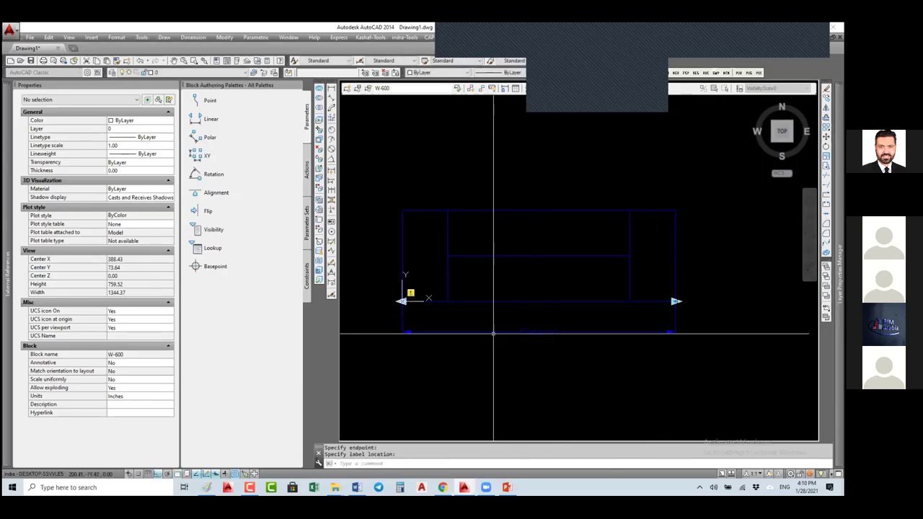
pyautogui.click(496, 332)
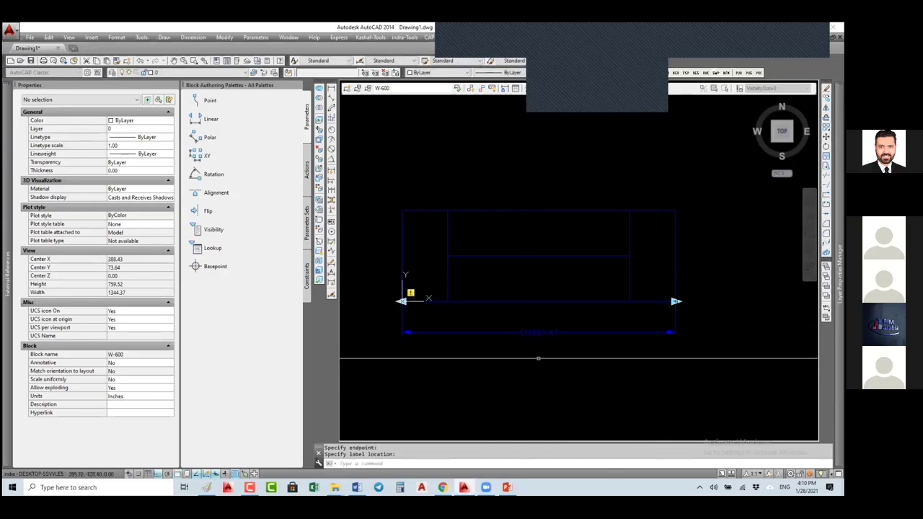
pyautogui.click(500, 333)
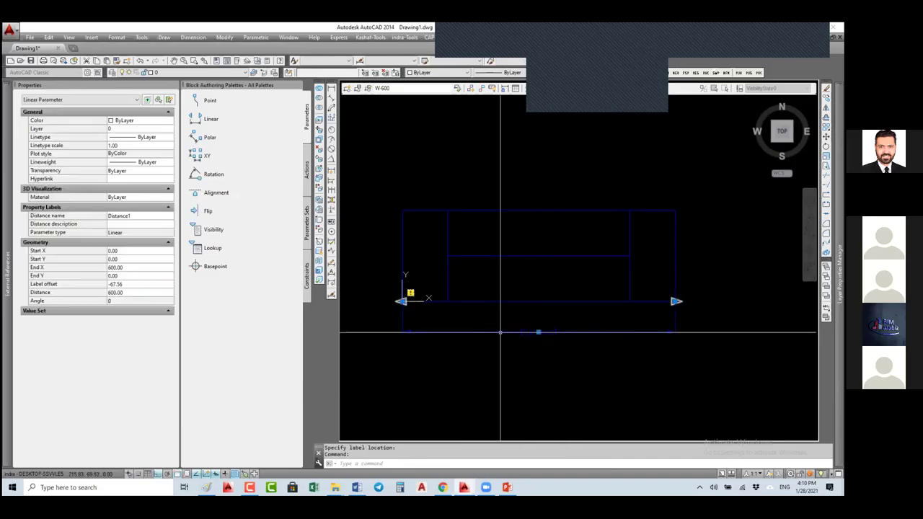
pyautogui.press('Escape')
# Rename the Distance1 parameter label to Length using ED
pyautogui.write('ED')
pyautogui.press('Return')
pyautogui.click(541, 333)
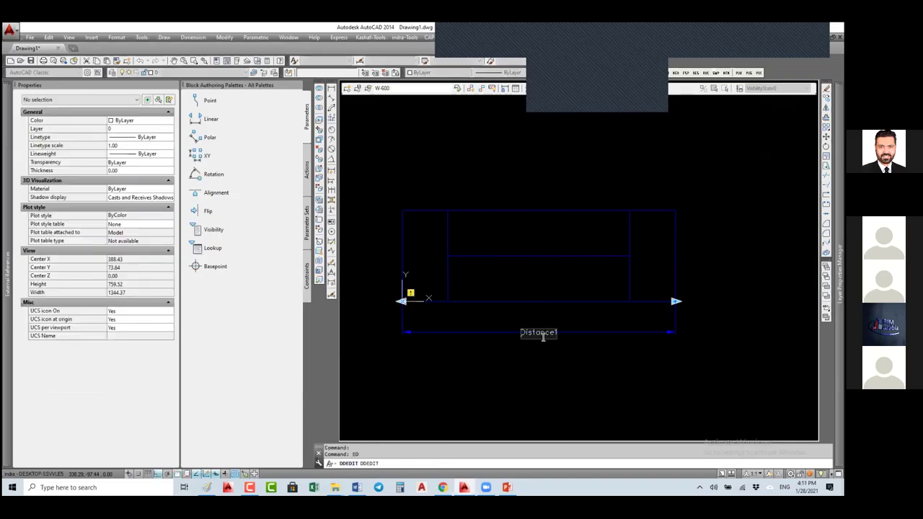
pyautogui.press('Home')
pyautogui.write('Length')
pyautogui.press('Delete')
pyautogui.press('Delete')
pyautogui.press('Delete')
pyautogui.press('Delete')
pyautogui.press('Delete')
pyautogui.press('Delete')
pyautogui.press('Delete')
pyautogui.press('Delete')
pyautogui.press('Delete')
pyautogui.press('Return')
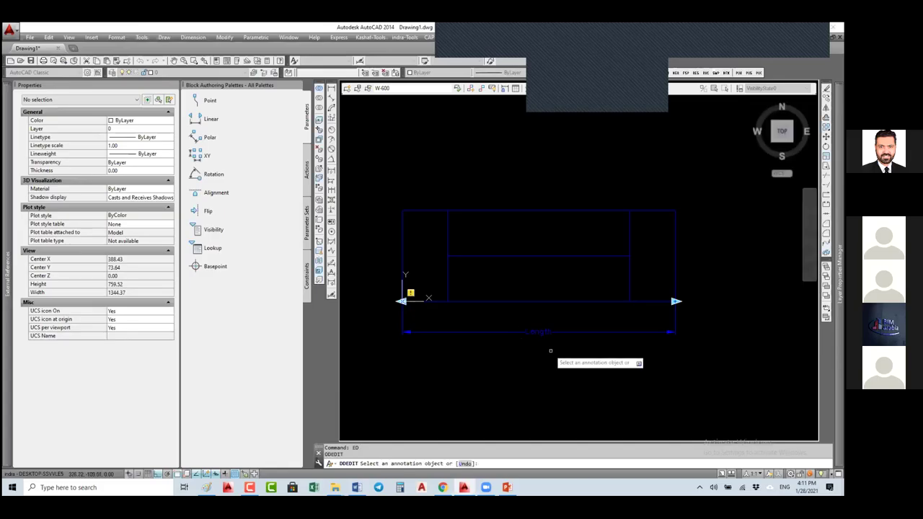
pyautogui.press('Escape')
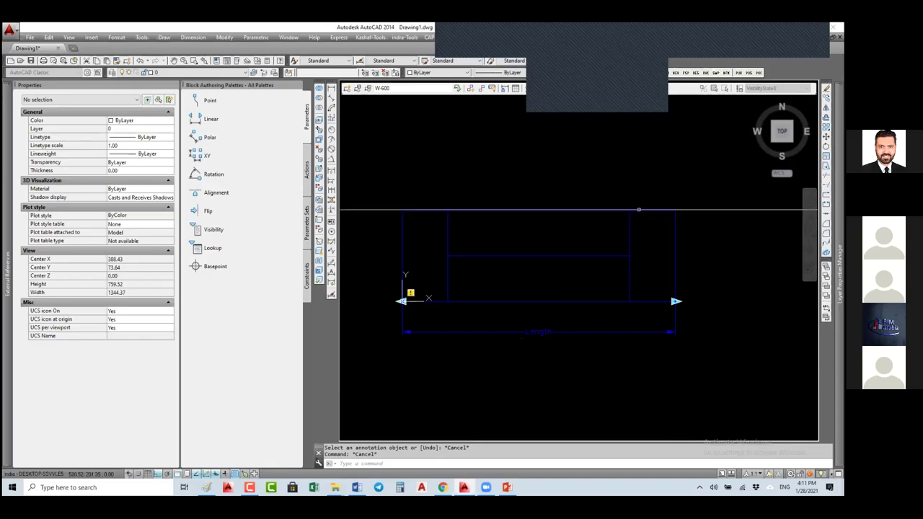
# Trial-select the window frame lines, then start a temporary rectangle above the right side
pyautogui.click(653, 233)
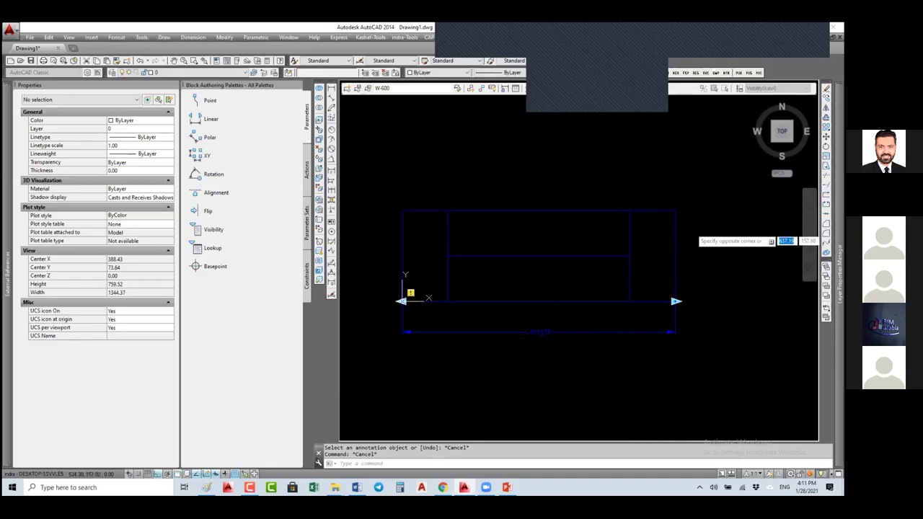
pyautogui.click(402, 228)
pyautogui.click(626, 239)
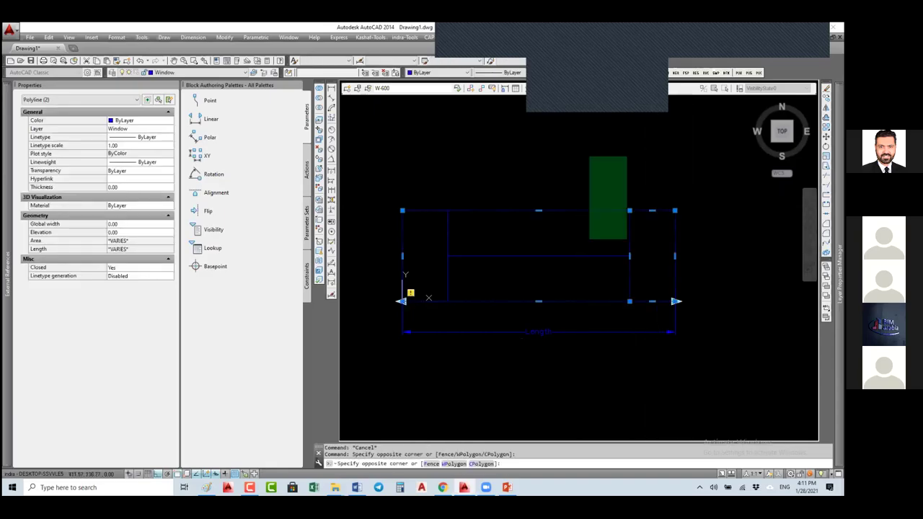
pyautogui.click(588, 156)
pyautogui.click(418, 226)
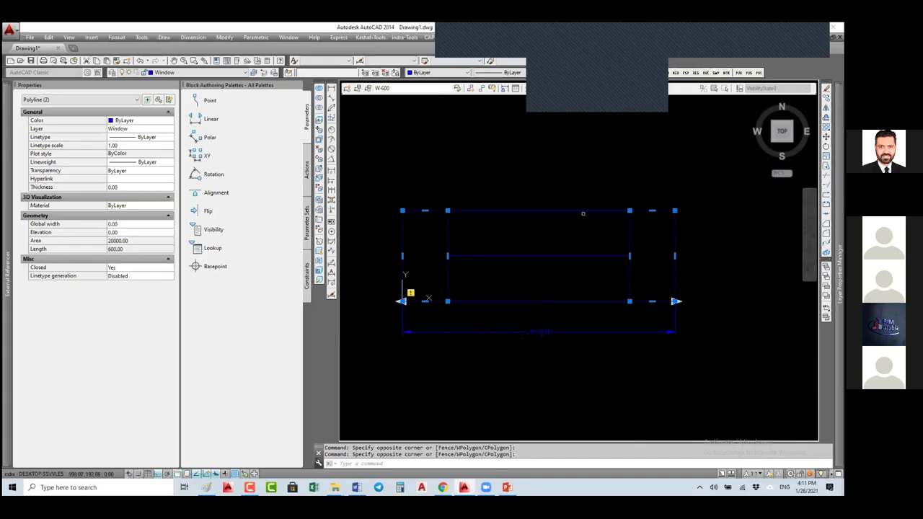
pyautogui.press('Escape')
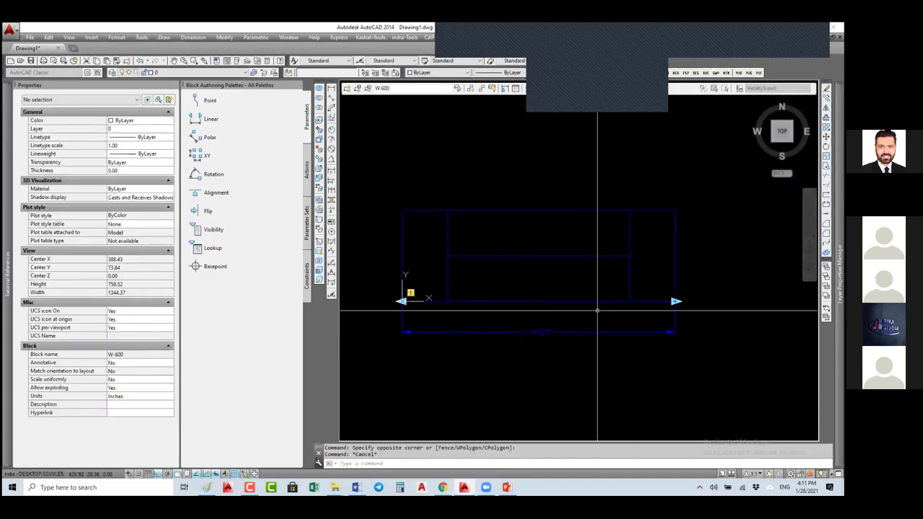
pyautogui.write('rec')
pyautogui.press('Return')
pyautogui.click(709, 184)
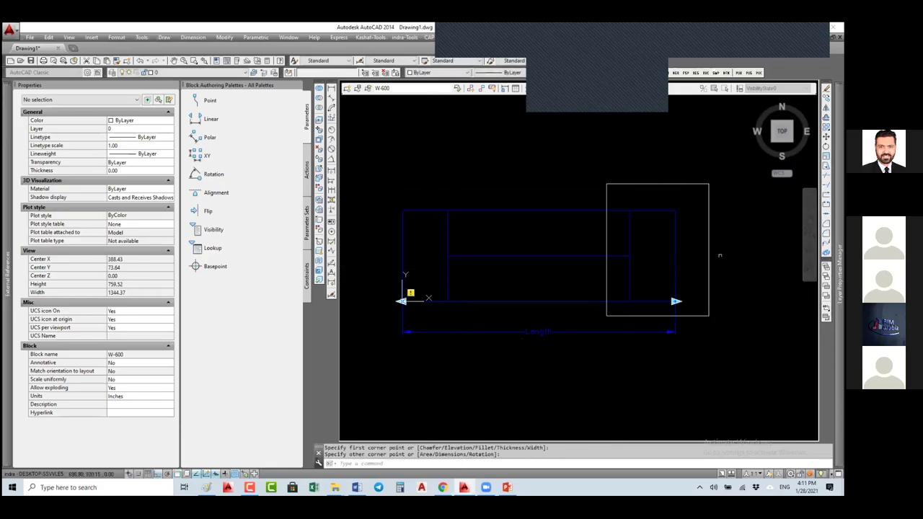
# Erase the temporary rectangle
pyautogui.click(708, 254)
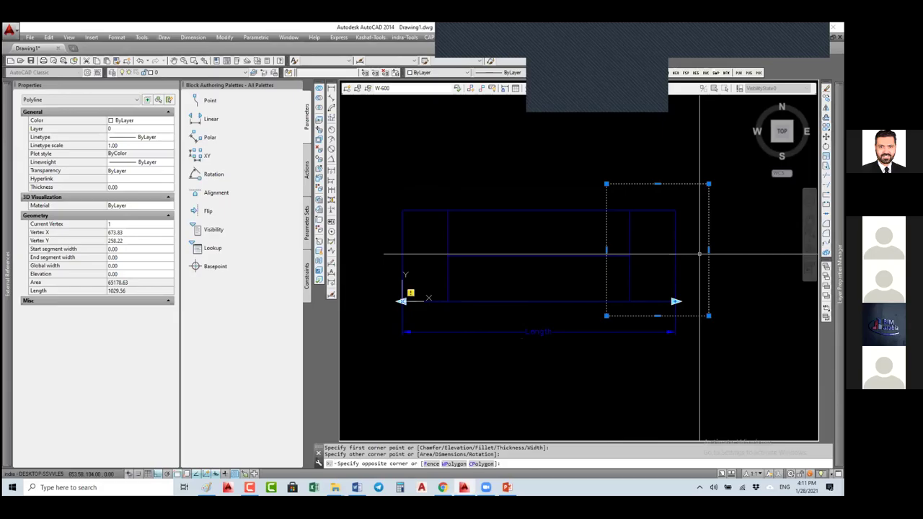
pyautogui.write('e')
pyautogui.press('Return')
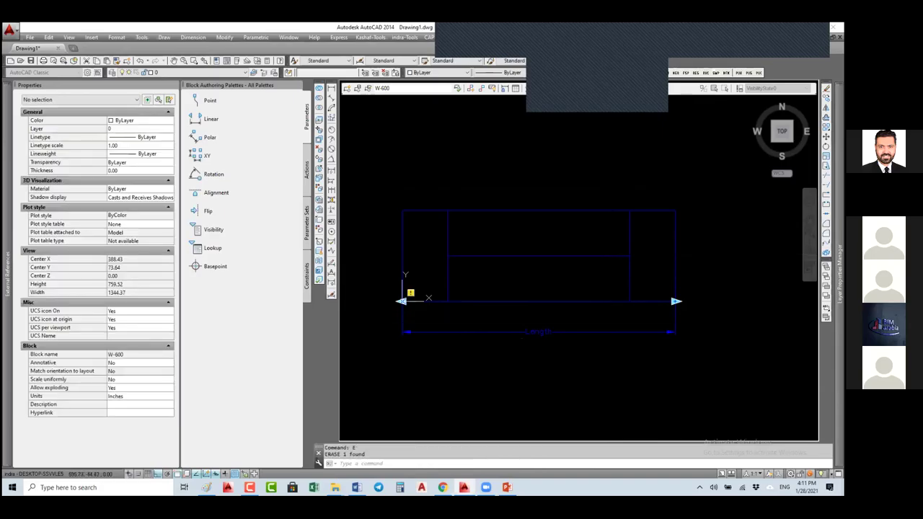
# Add a Stretch action on Length's right end, framing and selecting the window's right-side objects
pyautogui.click(307, 173)
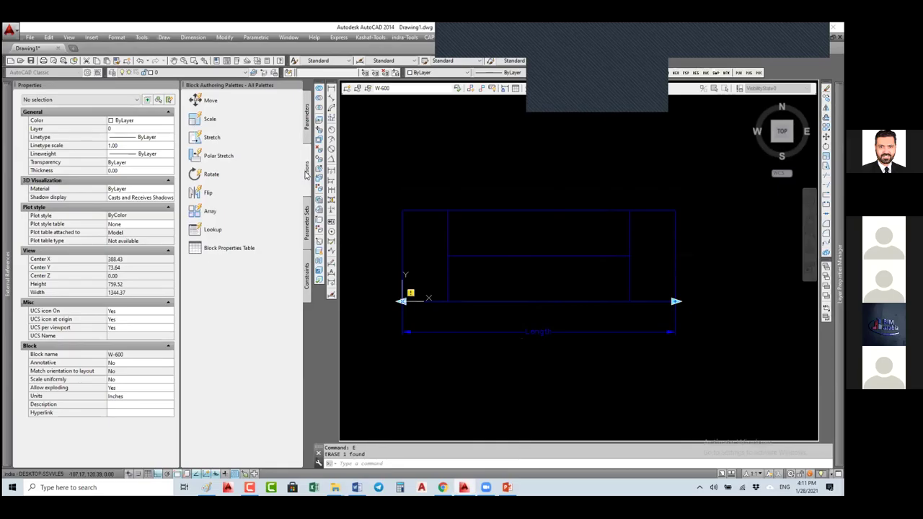
pyautogui.click(212, 142)
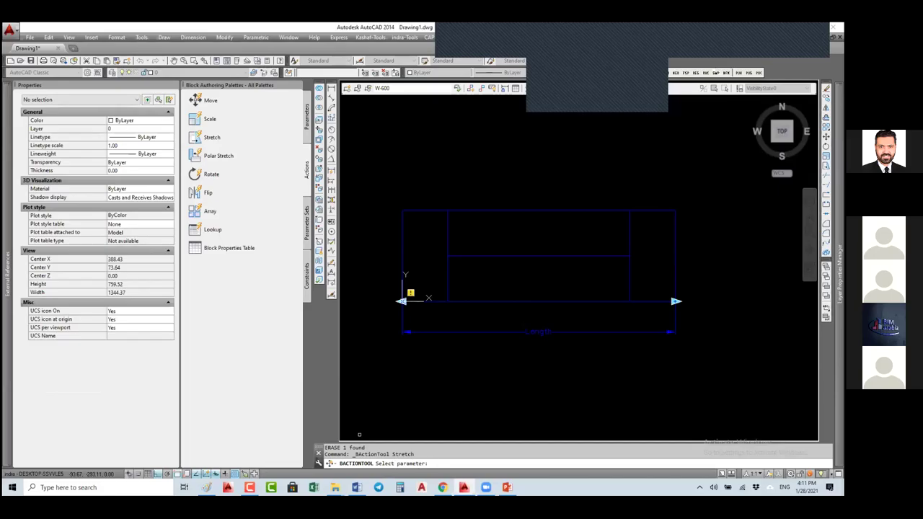
pyautogui.click(656, 332)
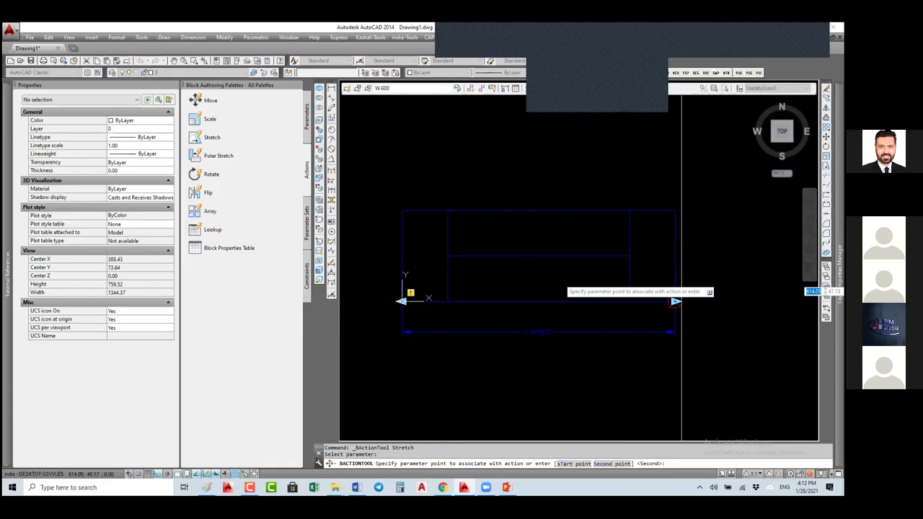
pyautogui.click(691, 314)
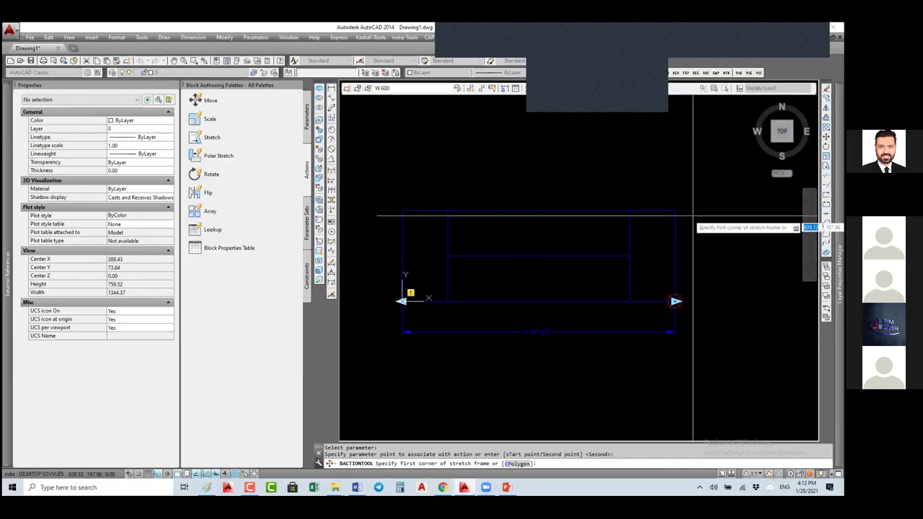
pyautogui.click(699, 205)
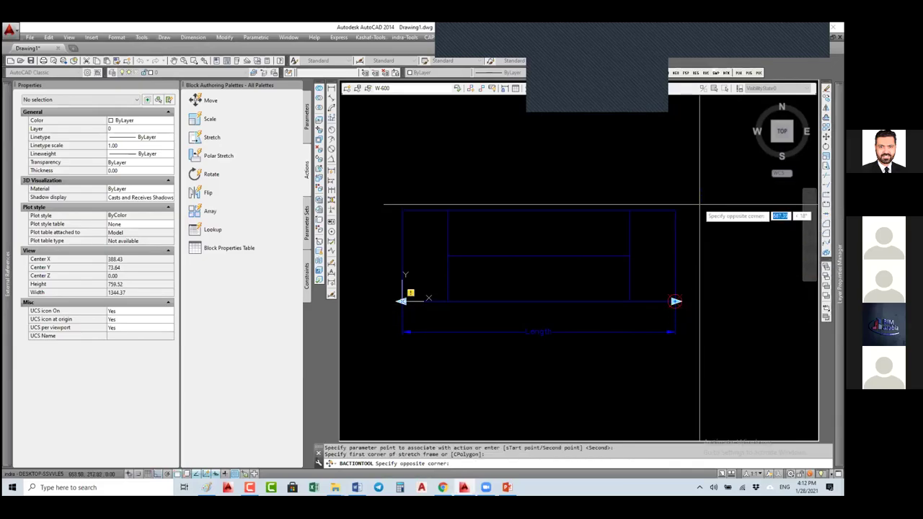
pyautogui.click(614, 318)
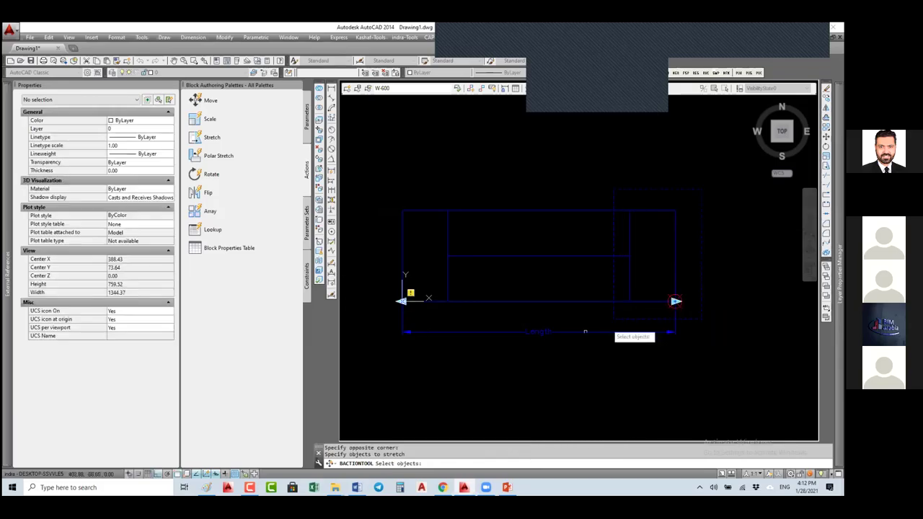
pyautogui.click(685, 200)
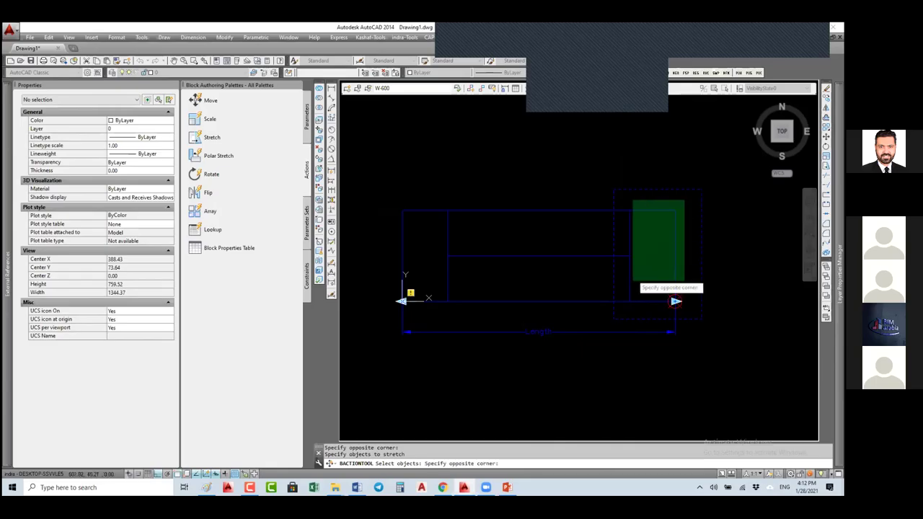
pyautogui.click(623, 310)
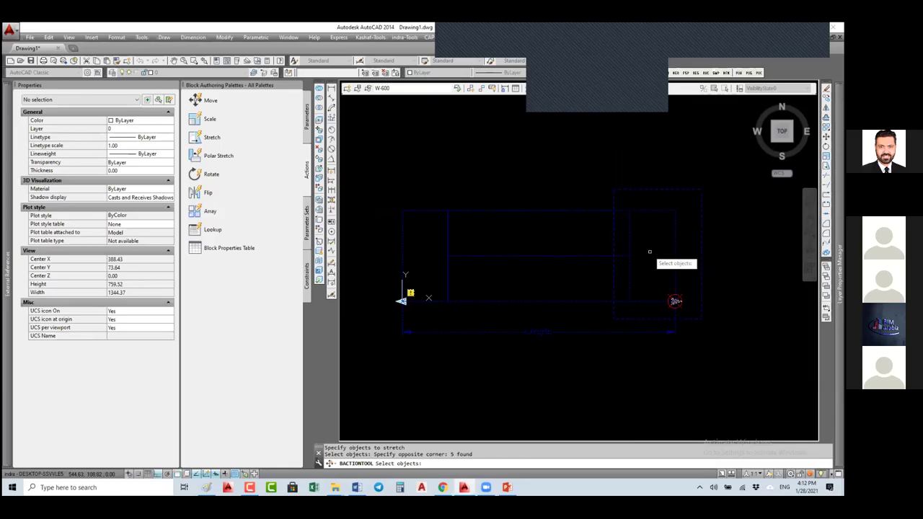
pyautogui.press('Return')
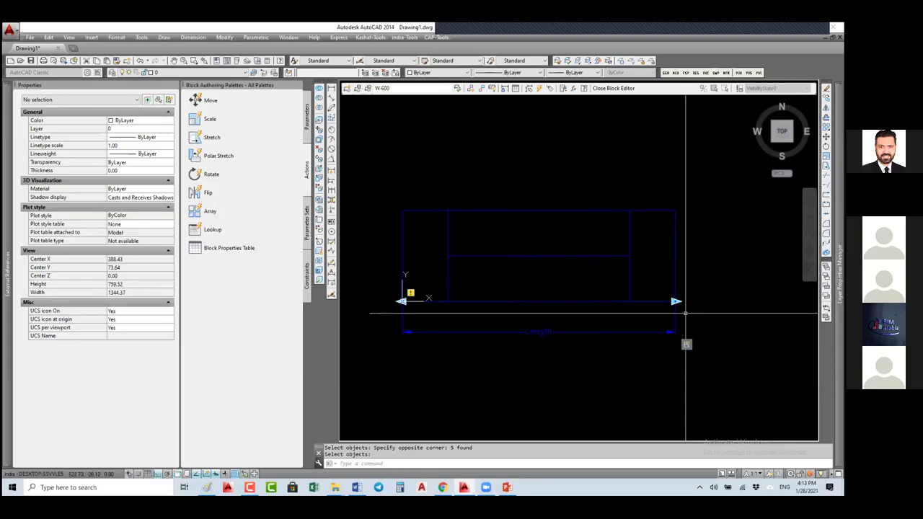
# Erase the Length linear parameter from the block
pyautogui.click(685, 314)
pyautogui.click(644, 335)
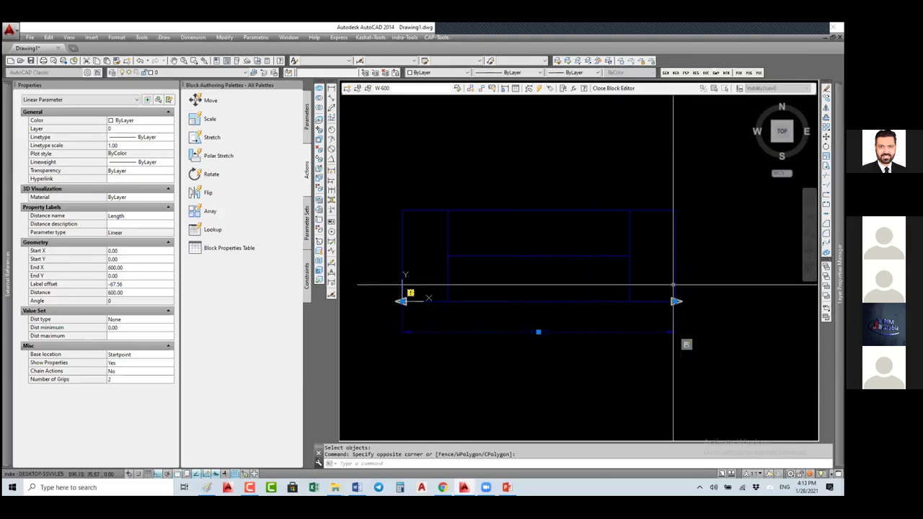
pyautogui.write('E')
pyautogui.press('Return')
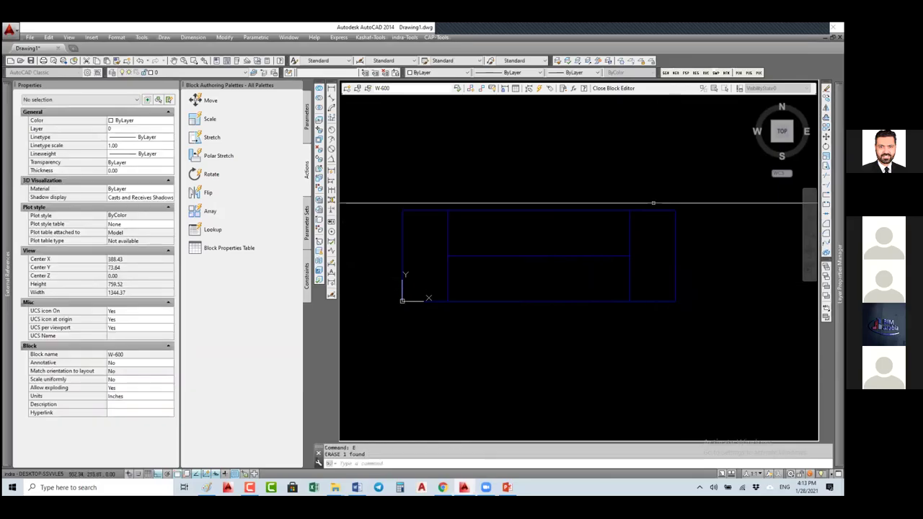
# Close the Block Editor, select the W-600 block reference and reopen it with BE
pyautogui.click(613, 88)
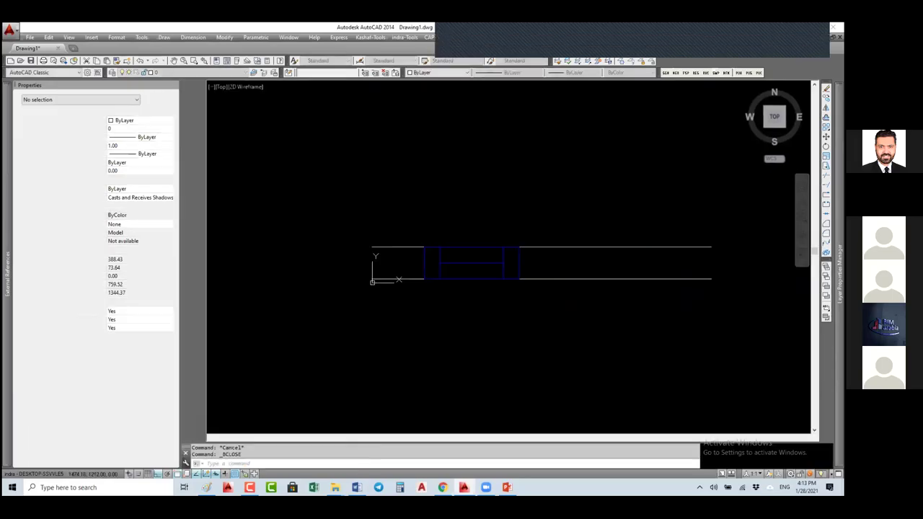
pyautogui.click(404, 293)
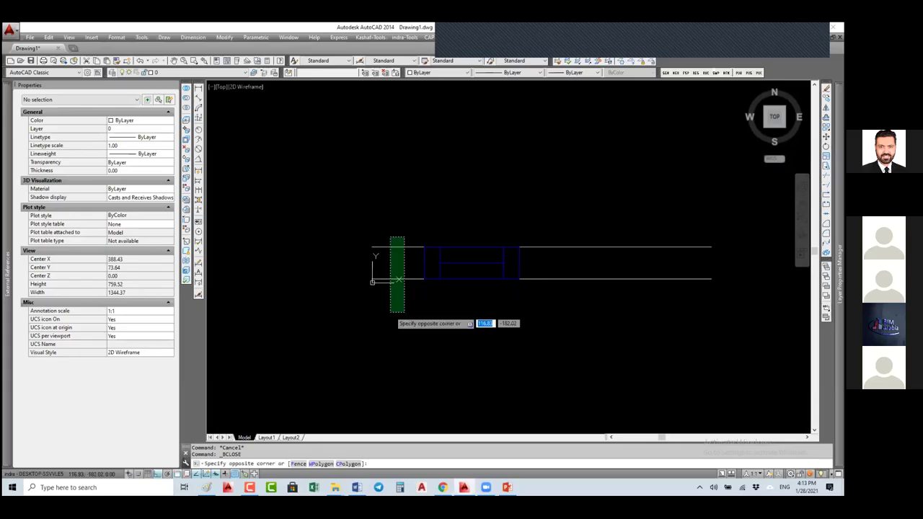
pyautogui.click(388, 242)
pyautogui.press('Escape')
pyautogui.click(510, 246)
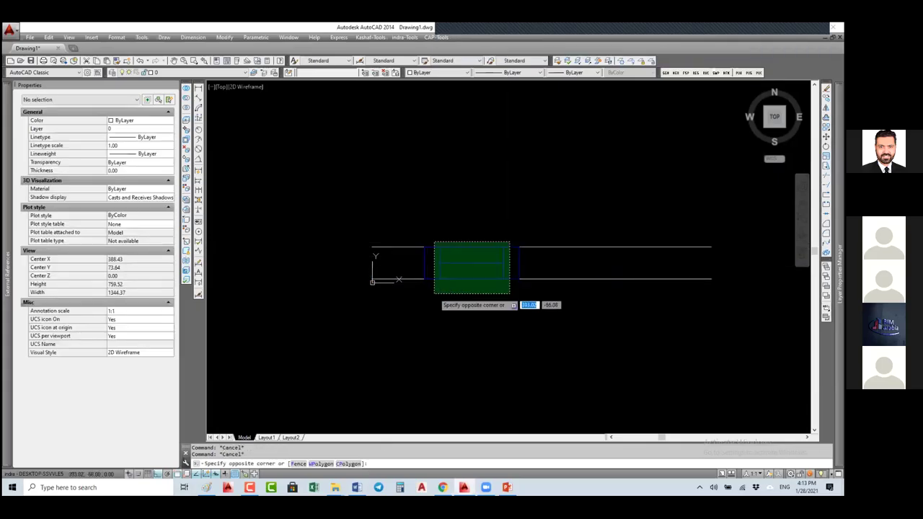
pyautogui.click(448, 303)
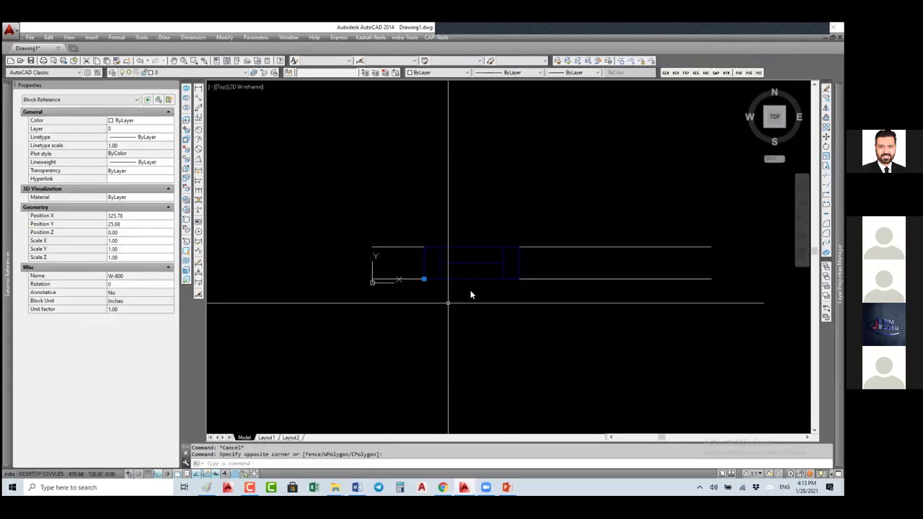
pyautogui.write('be')
pyautogui.press('Return')
pyautogui.click(447, 240)
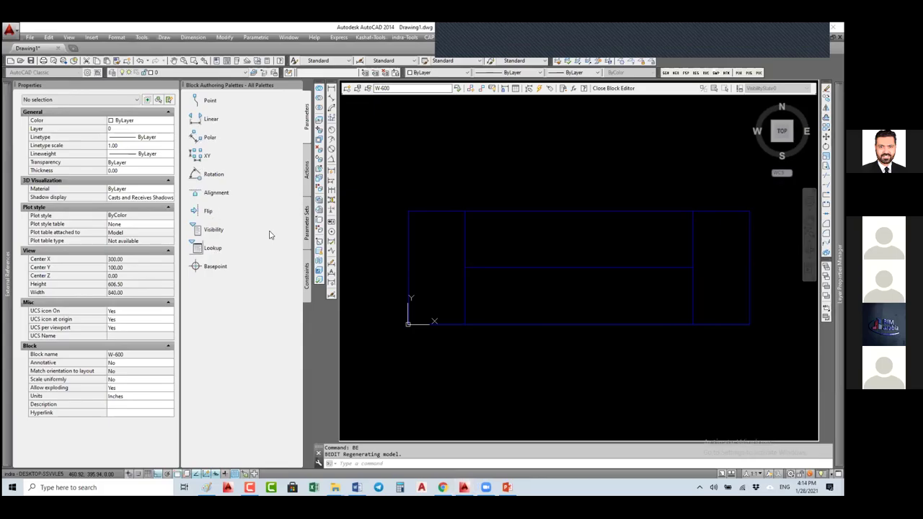
# Add a 600-unit linear parameter from the window's bottom-left to bottom-right corner
pyautogui.click(308, 173)
pyautogui.click(307, 119)
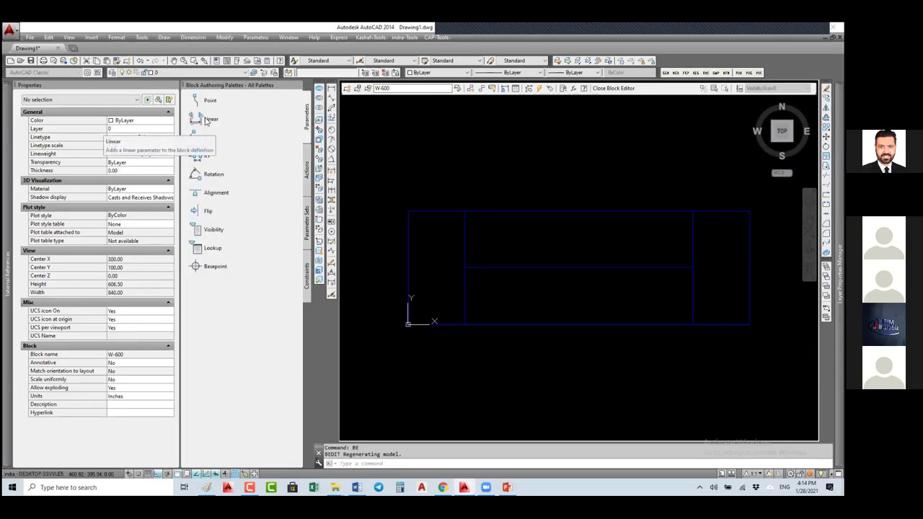
pyautogui.click(307, 173)
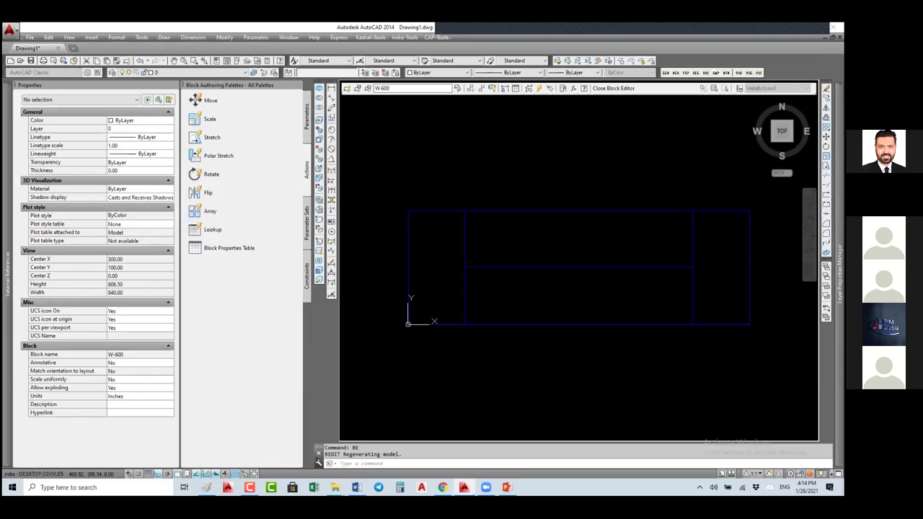
pyautogui.click(308, 121)
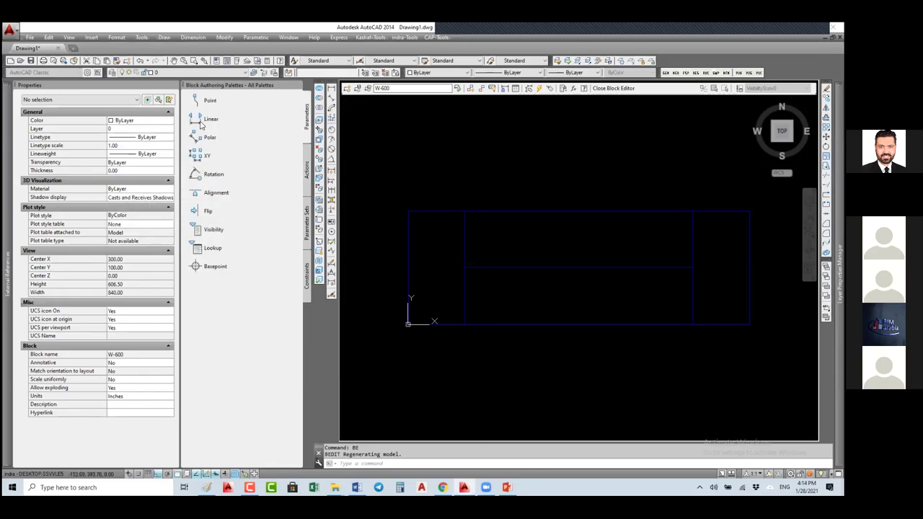
pyautogui.click(210, 119)
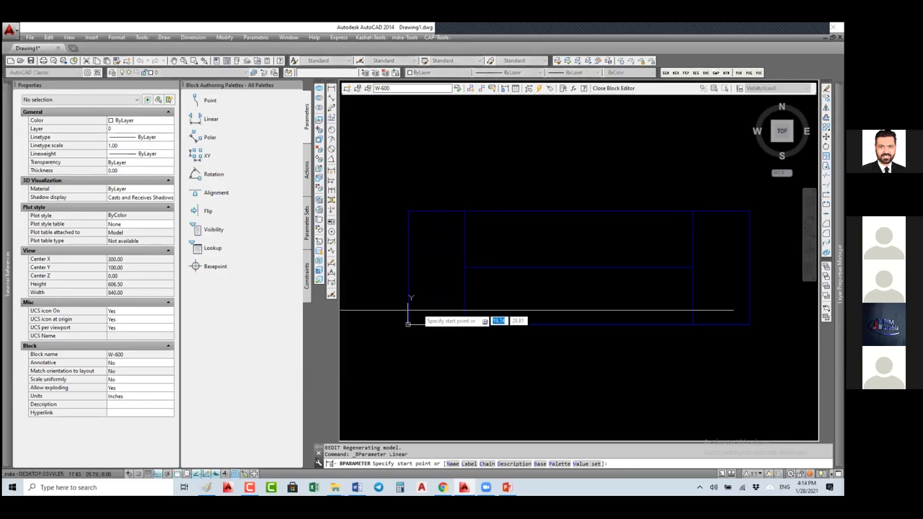
pyautogui.click(409, 323)
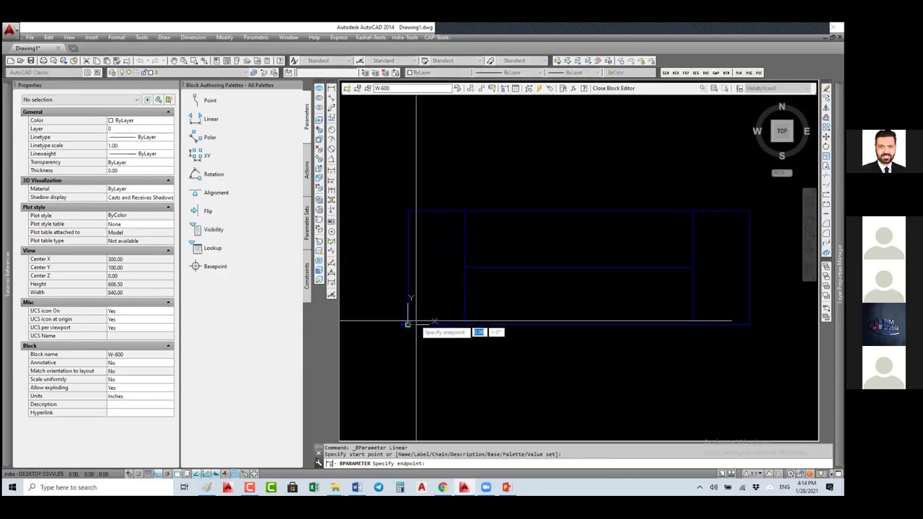
pyautogui.click(749, 325)
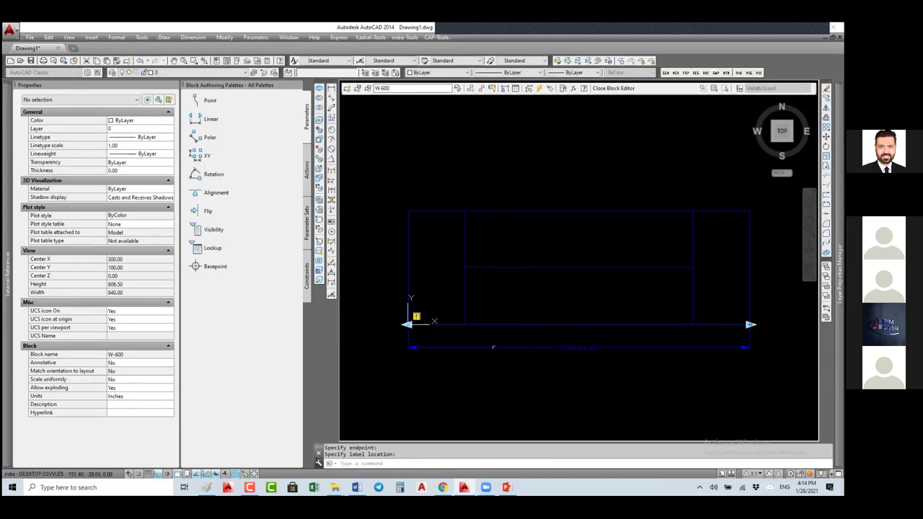
pyautogui.scroll(-2, 476, 303)
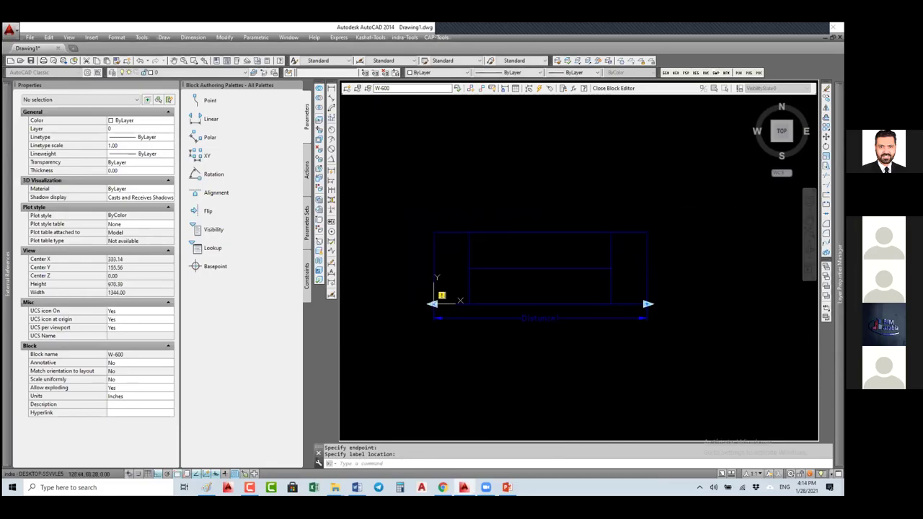
pyautogui.moveTo(688, 282); pyautogui.dragTo(666, 264, button='middle')
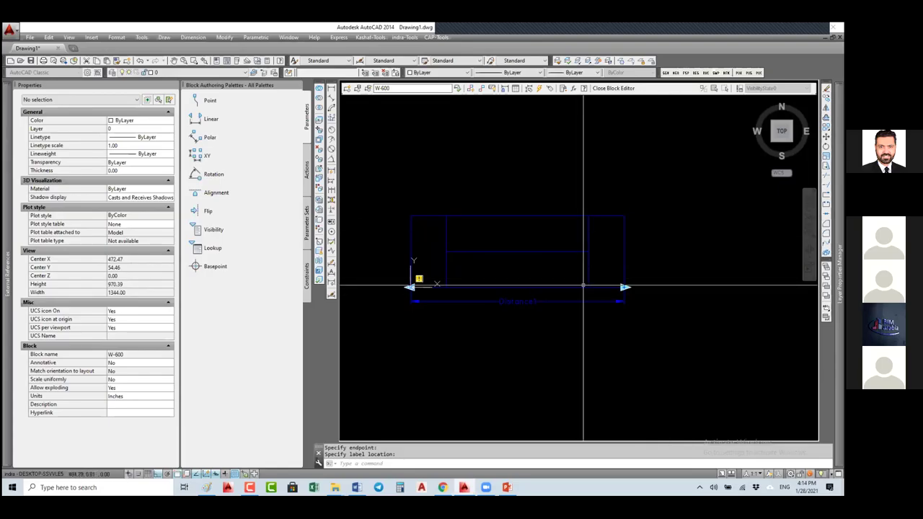
# Add a trial linear parameter along the top edge, then erase it
pyautogui.click(209, 120)
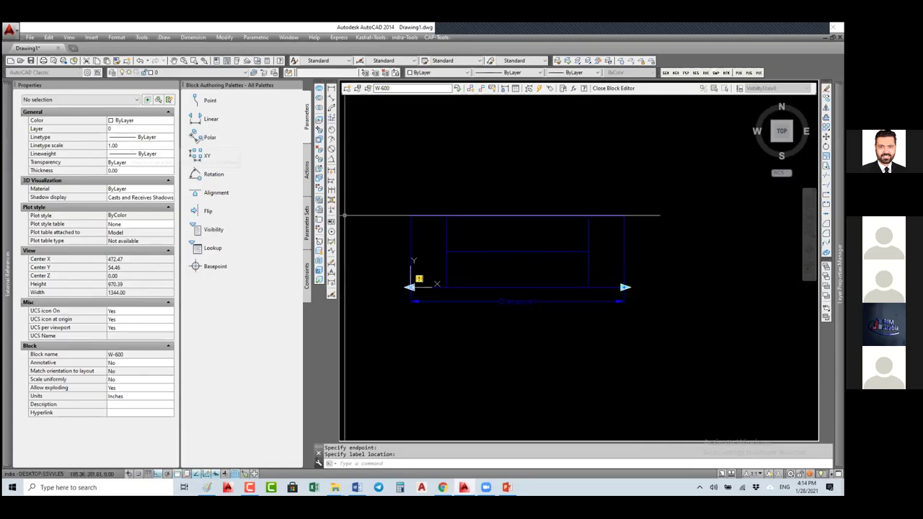
pyautogui.click(623, 215)
pyautogui.click(410, 215)
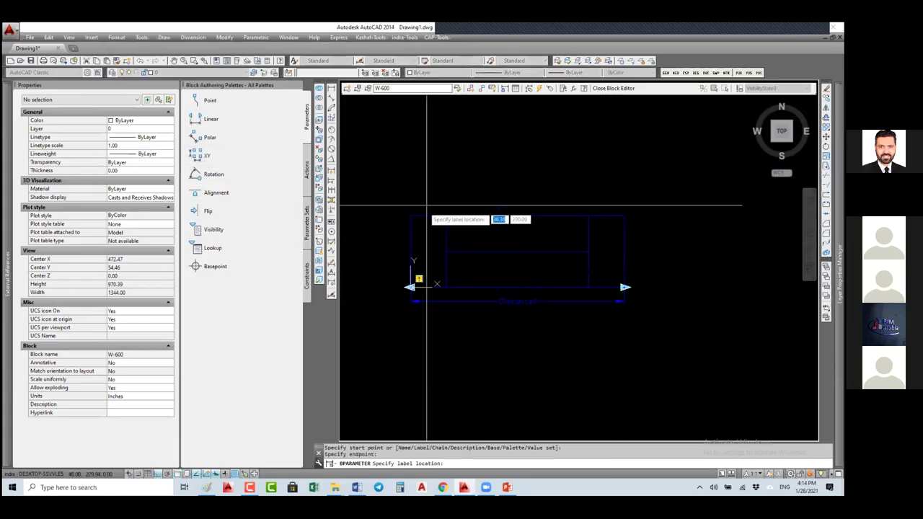
pyautogui.click(422, 200)
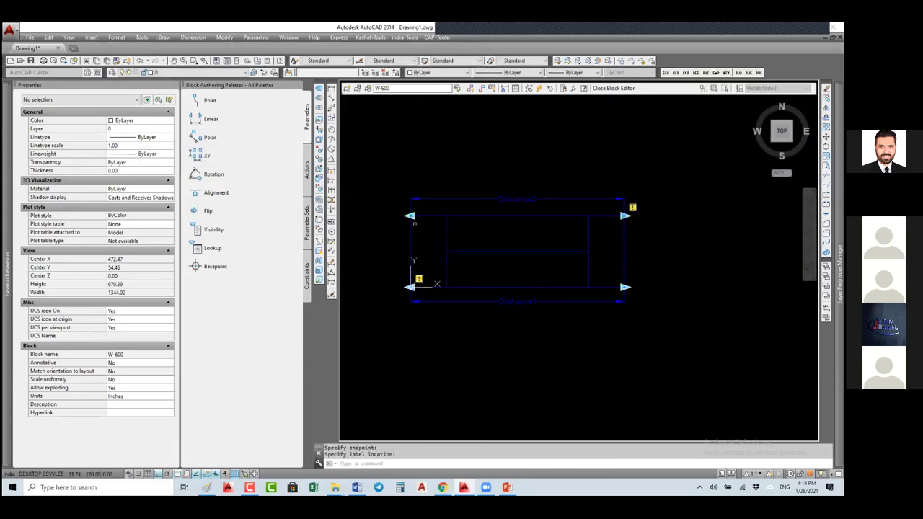
pyautogui.click(482, 207)
pyautogui.click(465, 182)
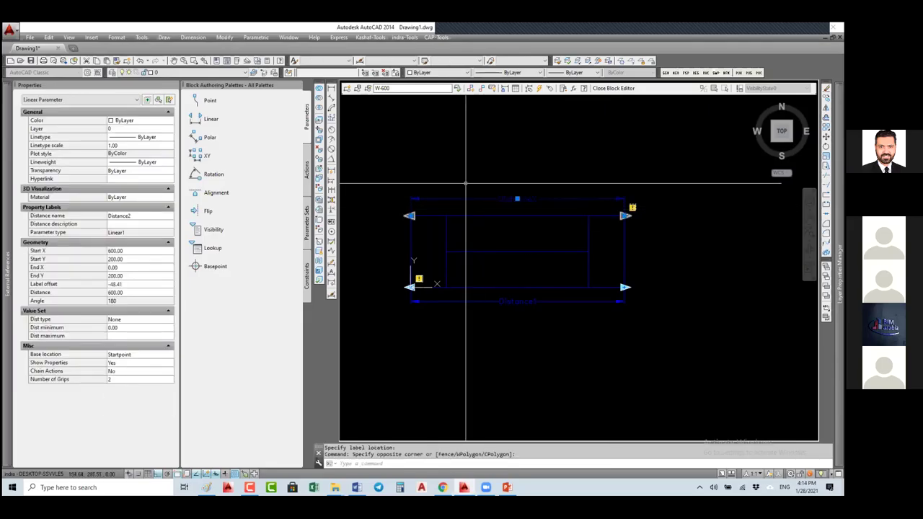
pyautogui.click(465, 185)
pyautogui.press('e')
pyautogui.press('Return')
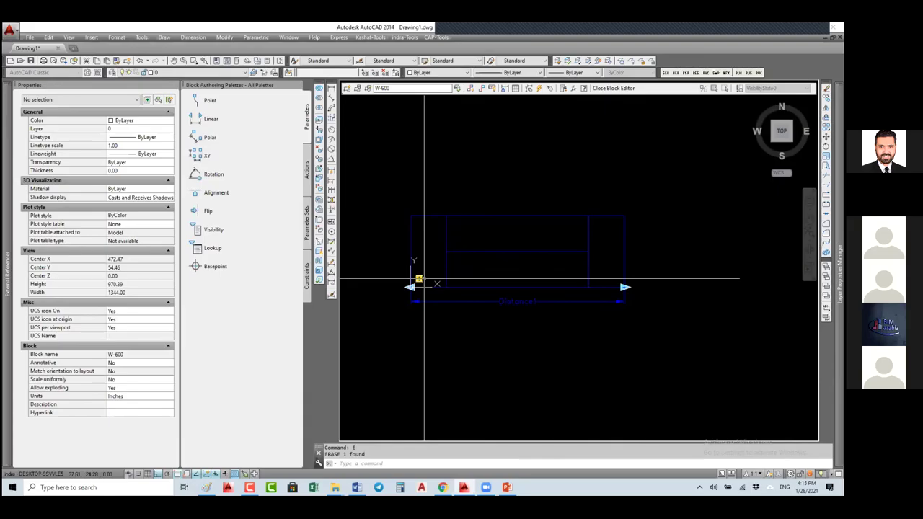
# Set the bottom Distance1 parameter's Number of Grips to 1 in Properties
pyautogui.click(460, 296)
pyautogui.click(449, 314)
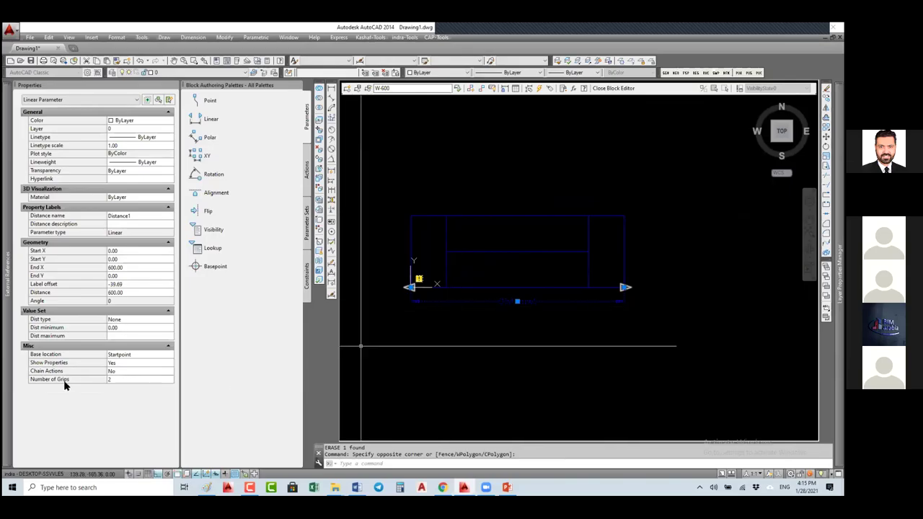
pyautogui.click(119, 380)
pyautogui.click(117, 396)
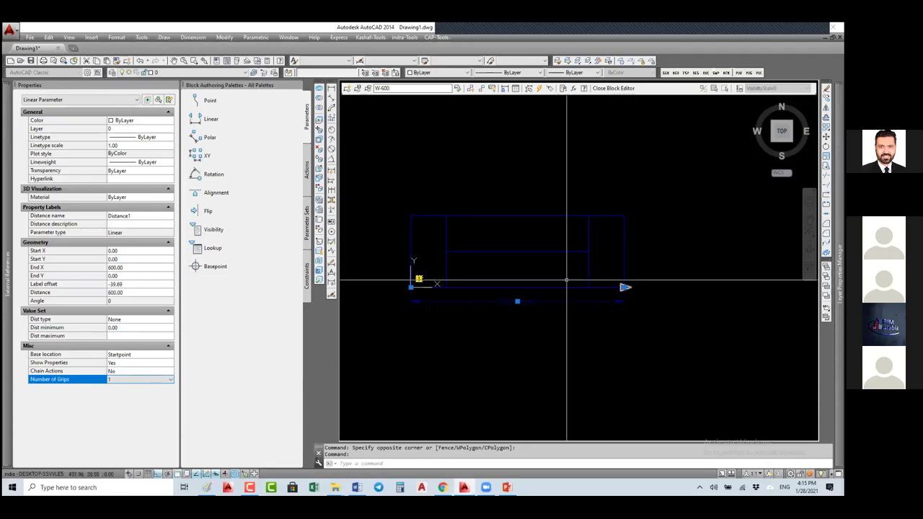
pyautogui.click(308, 175)
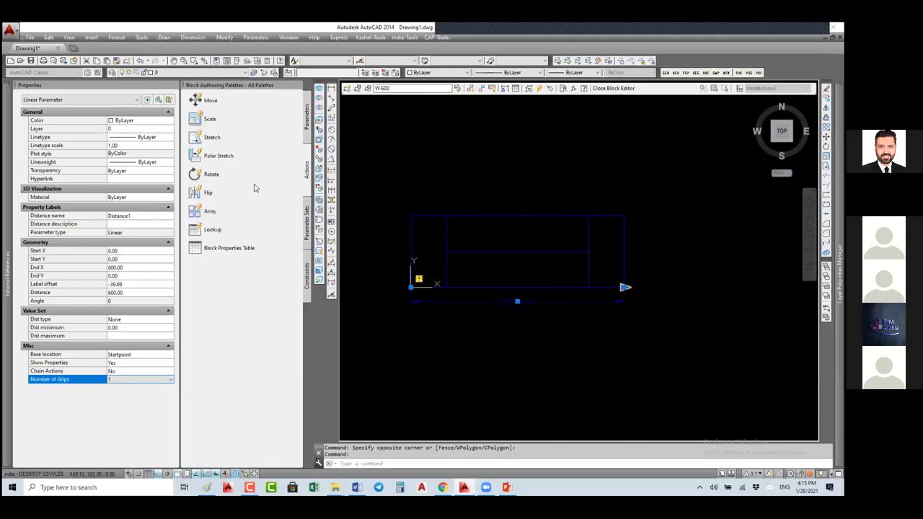
# Add a Stretch action on Distance1's right end, framing the right side and selecting its window lines
pyautogui.click(205, 118)
pyautogui.click(199, 137)
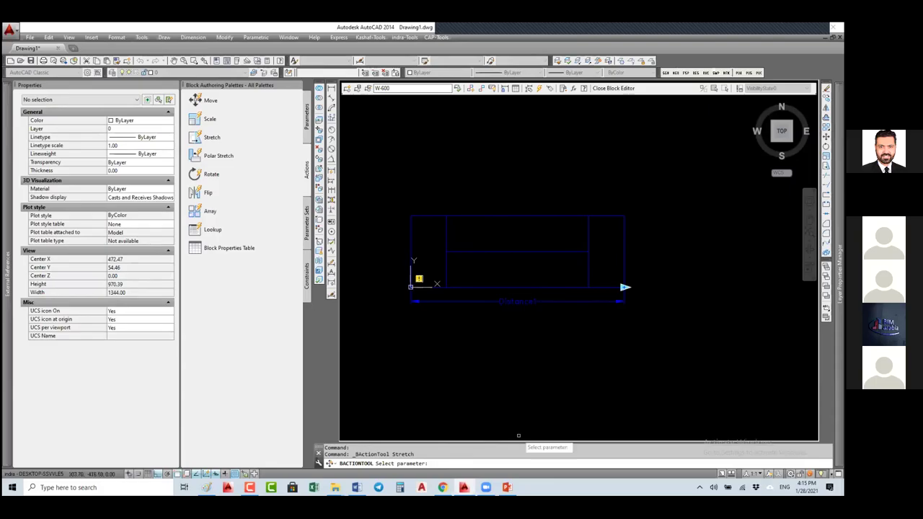
pyautogui.click(599, 300)
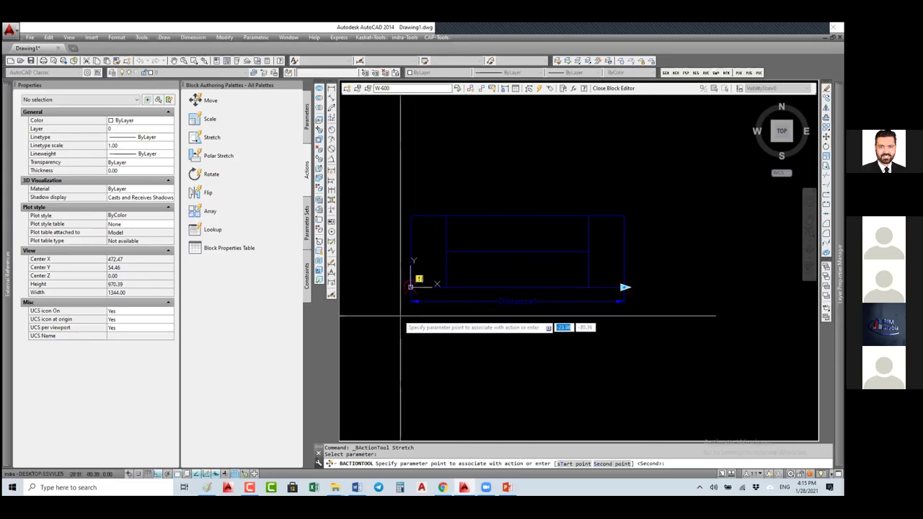
pyautogui.click(642, 302)
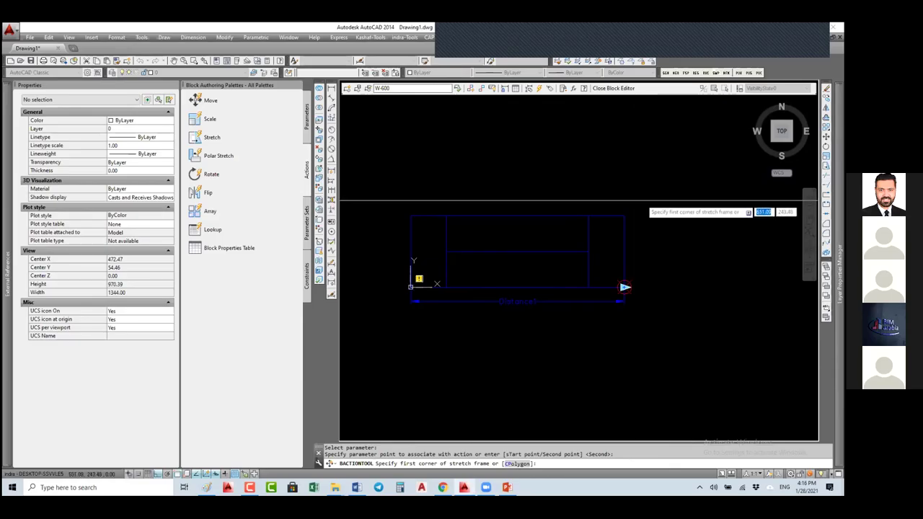
pyautogui.click(642, 201)
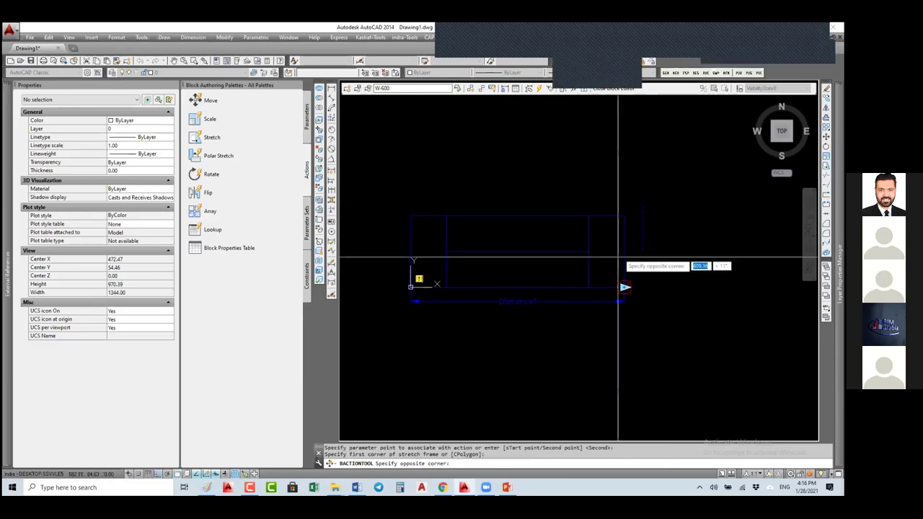
pyautogui.click(573, 316)
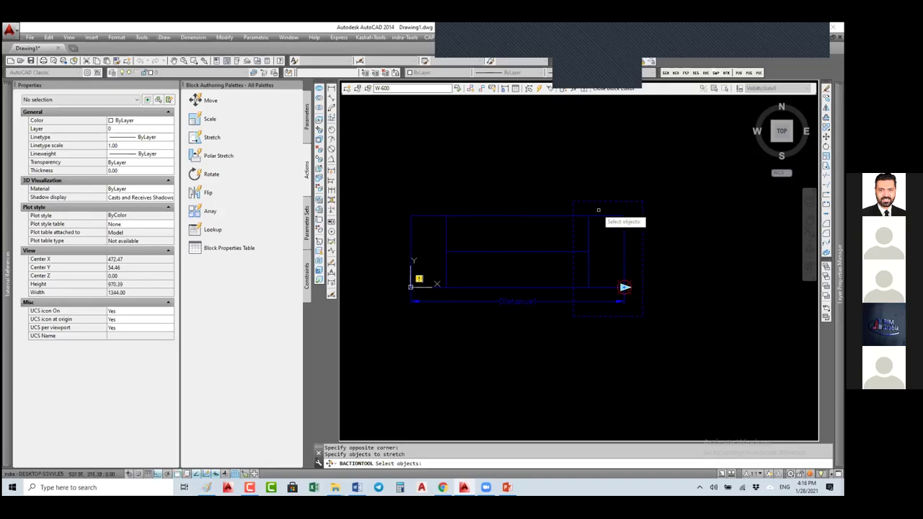
pyautogui.click(647, 191)
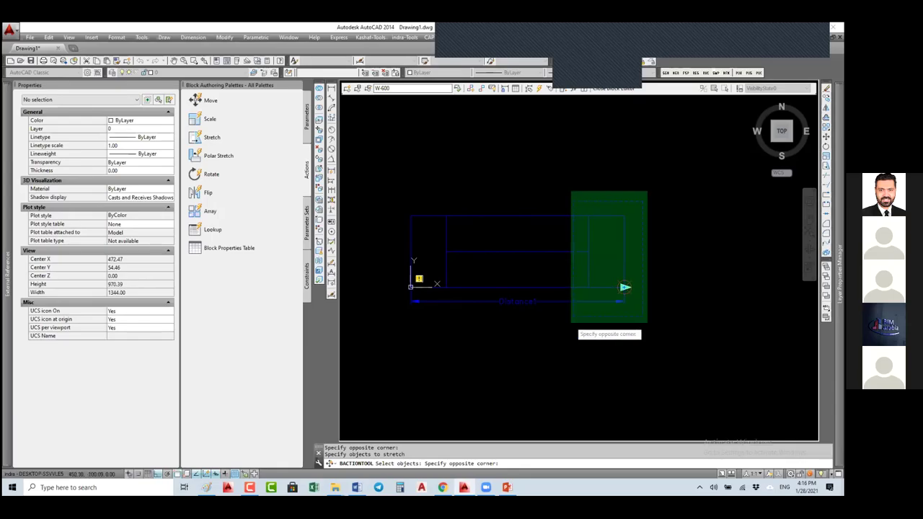
pyautogui.click(571, 322)
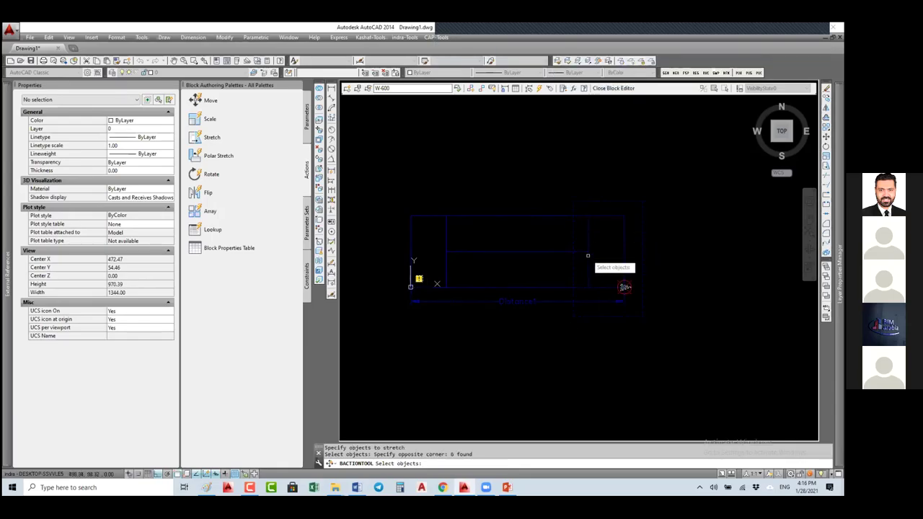
pyautogui.press('Return')
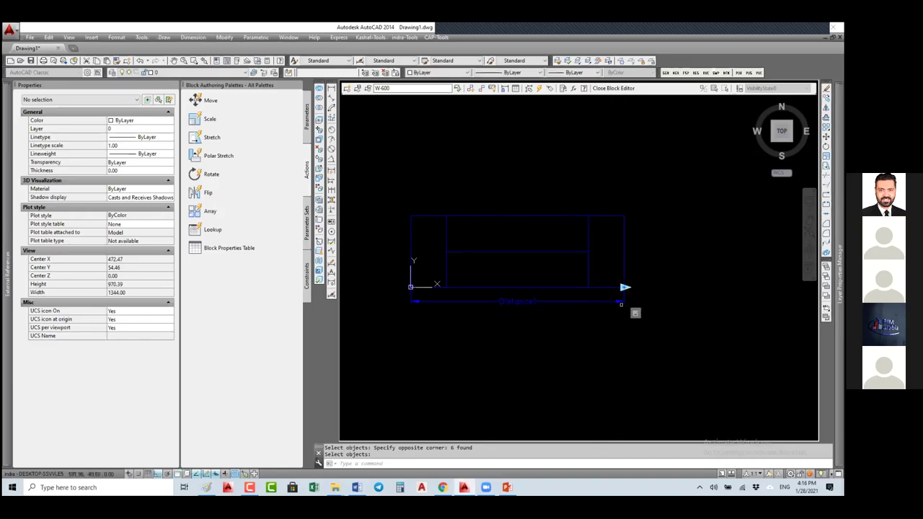
pyautogui.click(624, 288)
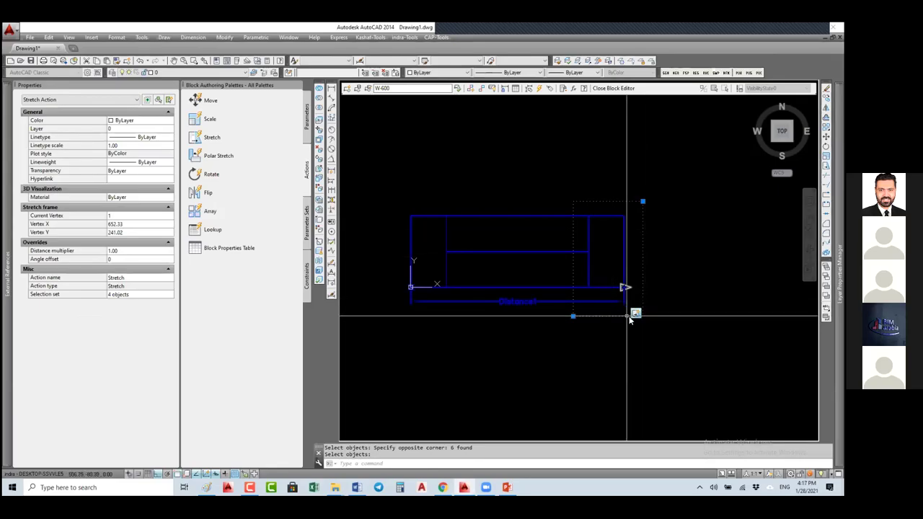
pyautogui.press('Escape')
# Save the W-600 block changes and return to the drawing
pyautogui.click(613, 88)
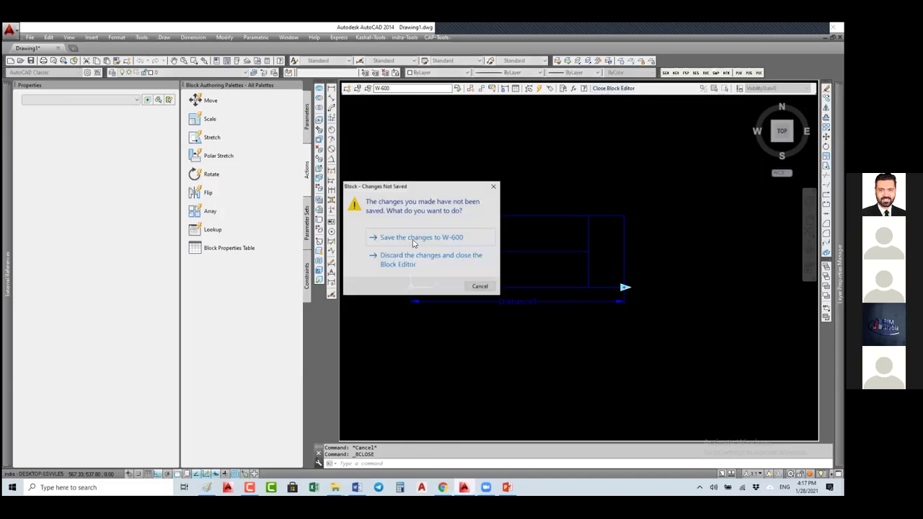
pyautogui.click(422, 238)
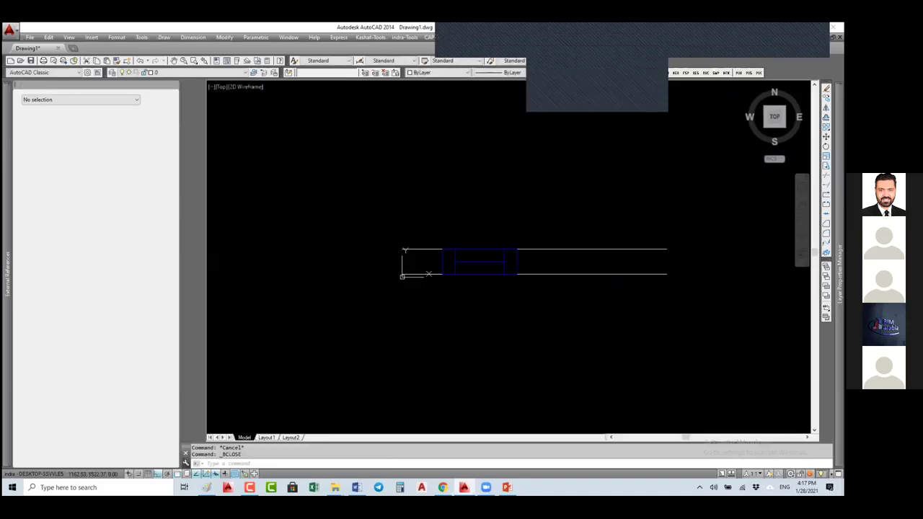
pyautogui.click(495, 249)
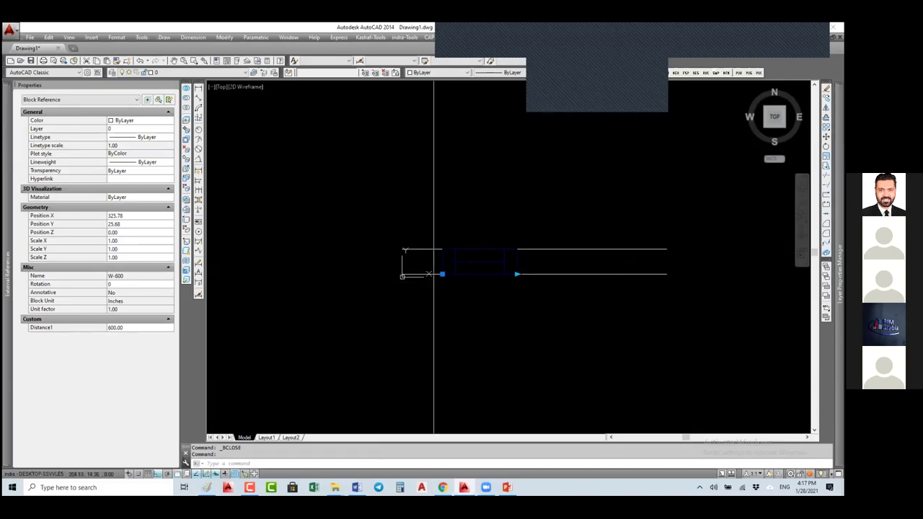
pyautogui.scroll(5, 433, 274)
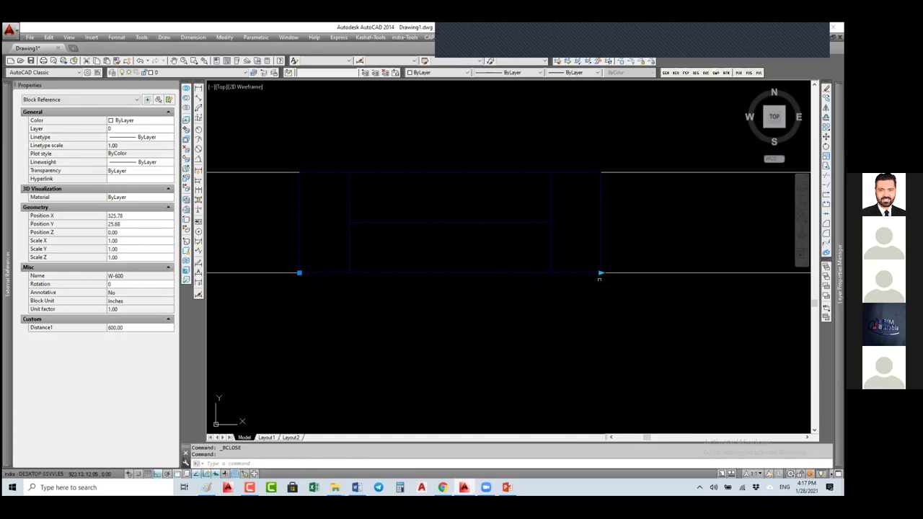
pyautogui.scroll(-2, 512, 200)
pyautogui.press('Escape')
# Stretch the wall's right end by 100
pyautogui.write('s')
pyautogui.press('Return')
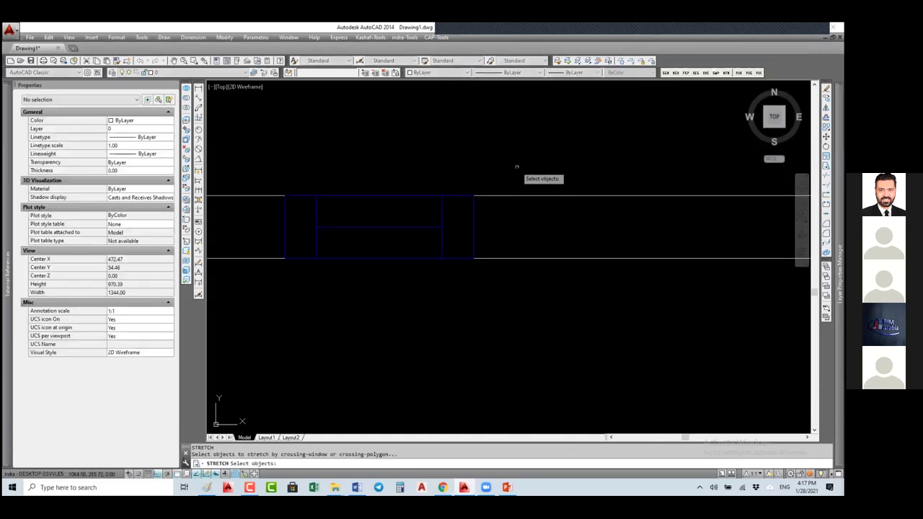
pyautogui.click(517, 166)
pyautogui.click(461, 282)
pyautogui.press('Return')
pyautogui.click(430, 291)
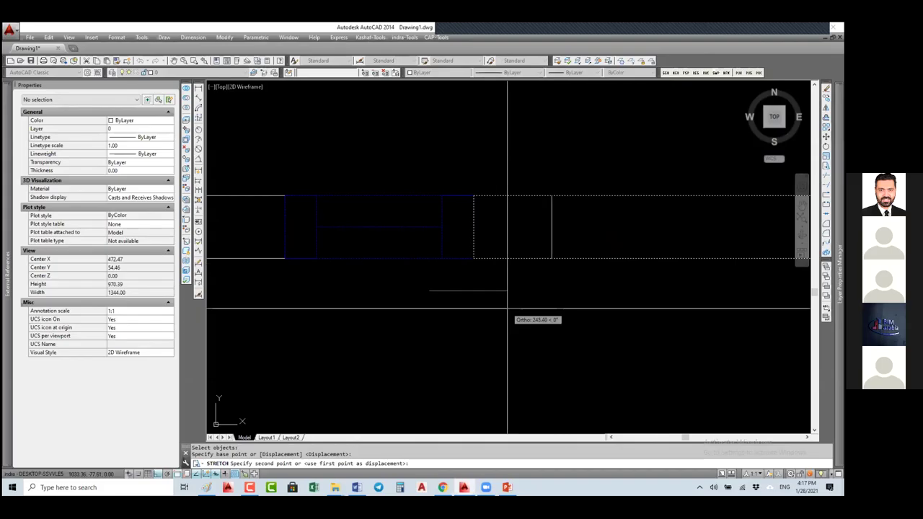
pyautogui.write('100')
pyautogui.press('Return')
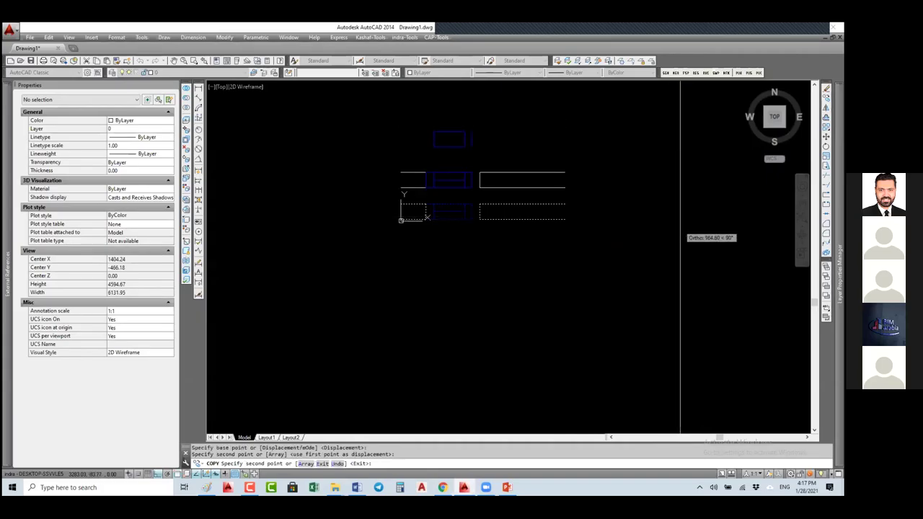
# Copy the wall-and-window row upward and stretch the copied wall by 100
pyautogui.click(505, 150)
pyautogui.press('Escape')
pyautogui.press('Escape')
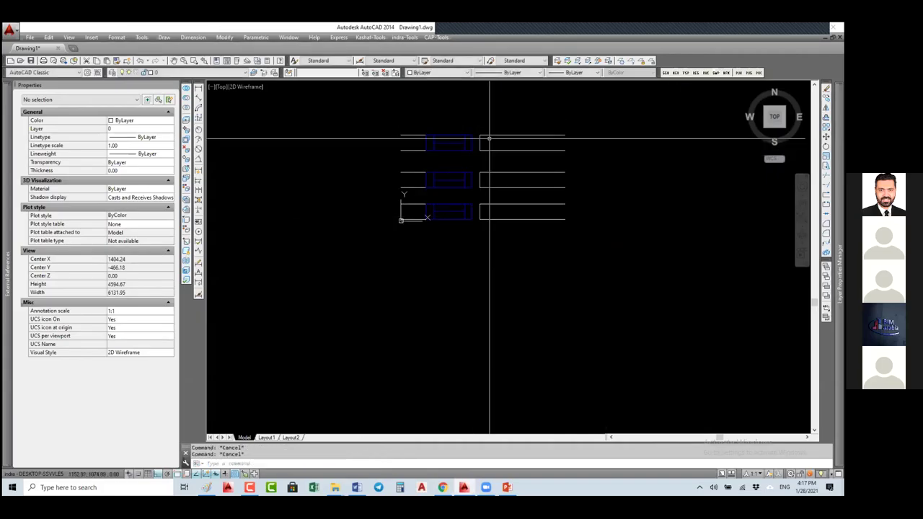
pyautogui.write('c')
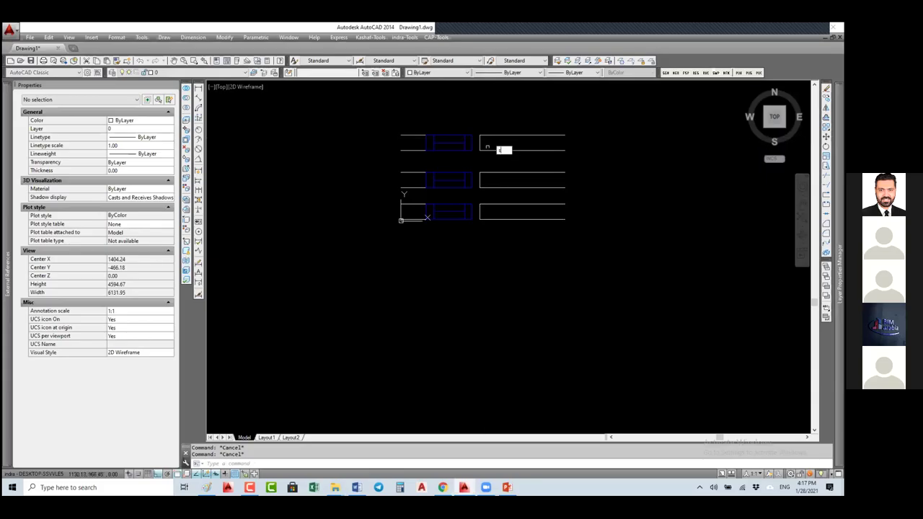
pyautogui.press('Return')
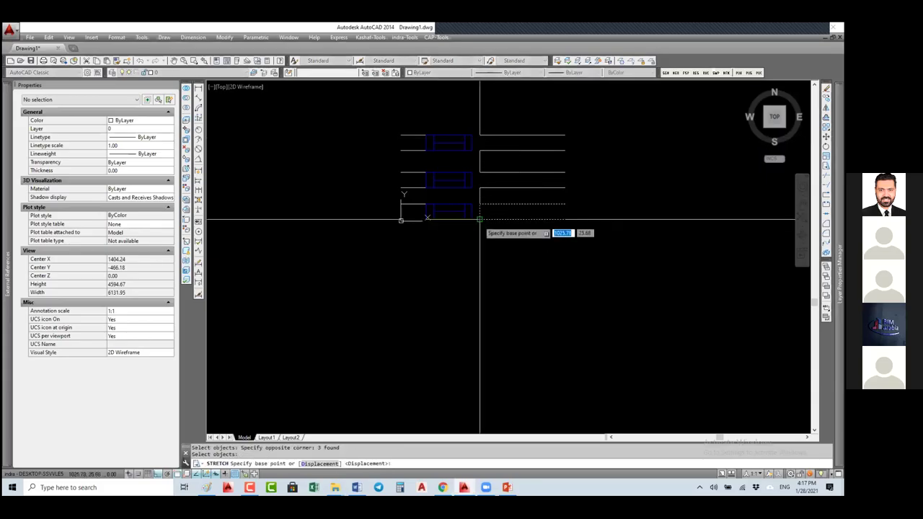
pyautogui.click(494, 163)
pyautogui.press('s')
pyautogui.press('Return')
pyautogui.click(561, 130)
pyautogui.click(480, 153)
pyautogui.press('Return')
pyautogui.click(486, 134)
pyautogui.write('100')
pyautogui.press('Return')
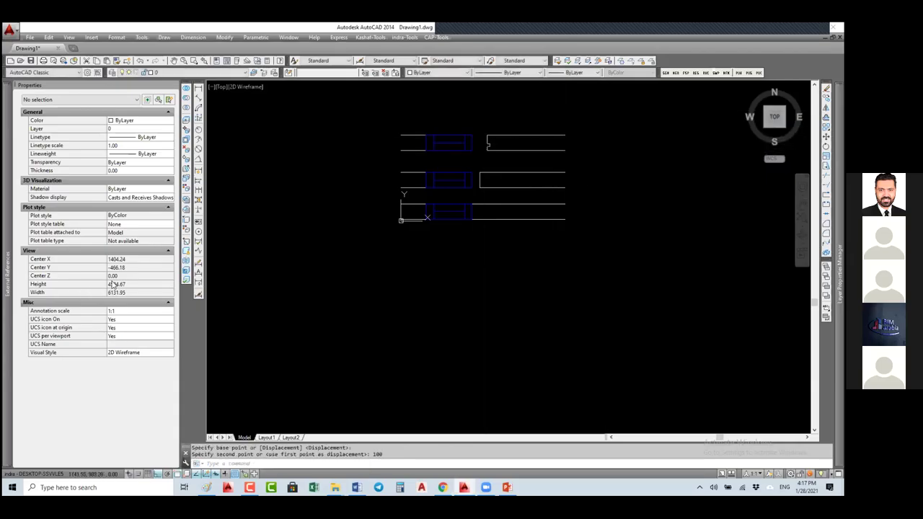
# Widen the top and middle window blocks using their width grips
pyautogui.moveTo(467, 120); pyautogui.dragTo(455, 255)
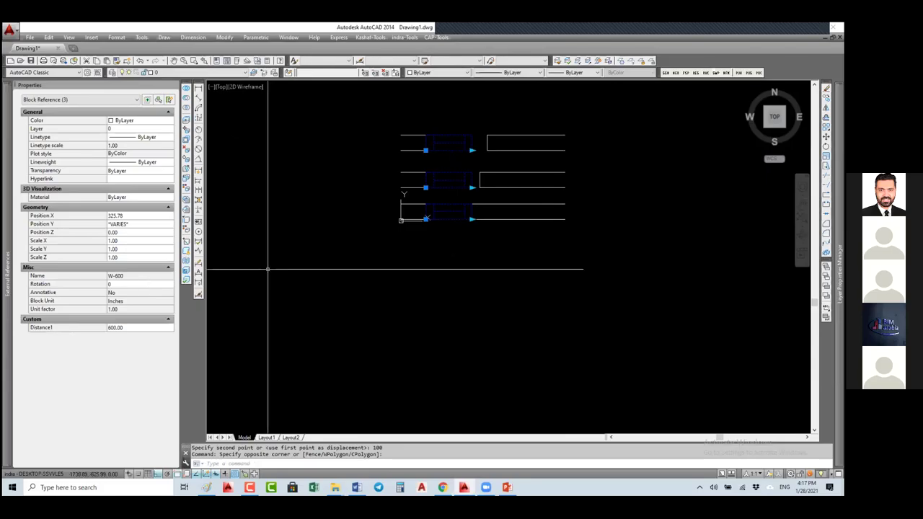
pyautogui.click(472, 151)
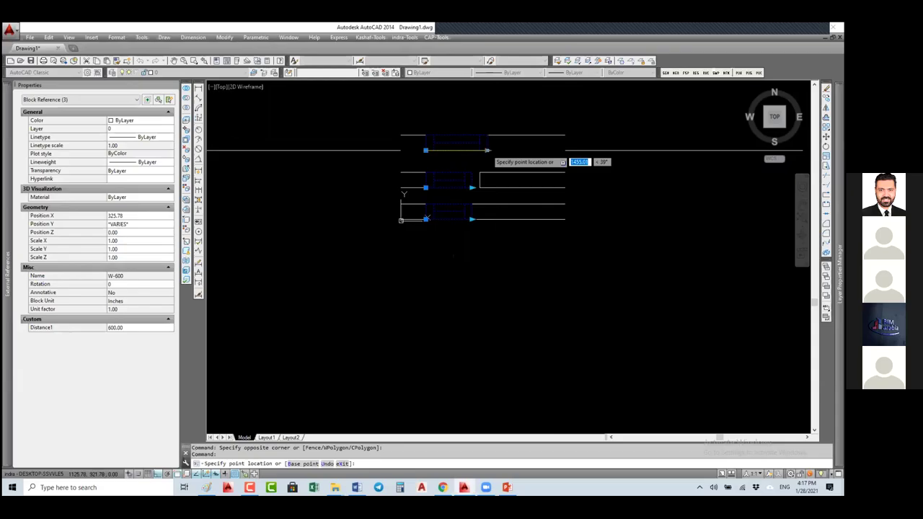
pyautogui.click(488, 151)
pyautogui.click(471, 188)
pyautogui.click(479, 188)
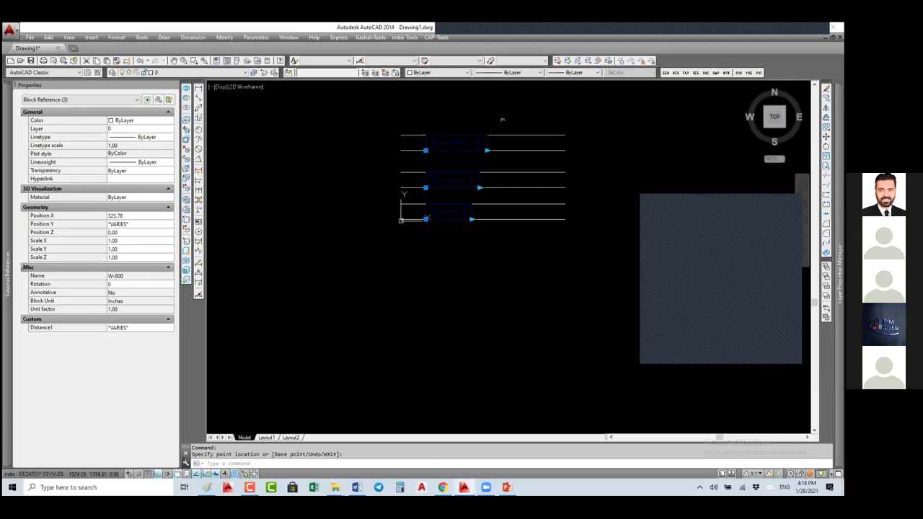
pyautogui.press('Escape')
pyautogui.press('Escape')
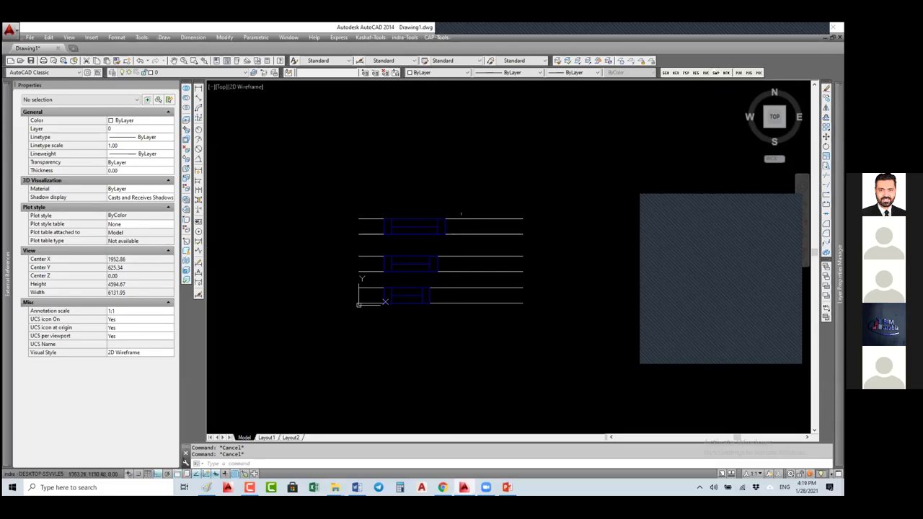
# Copy the top wall-and-window row upward and stretch its wall by 100
pyautogui.click(464, 216)
pyautogui.click(375, 241)
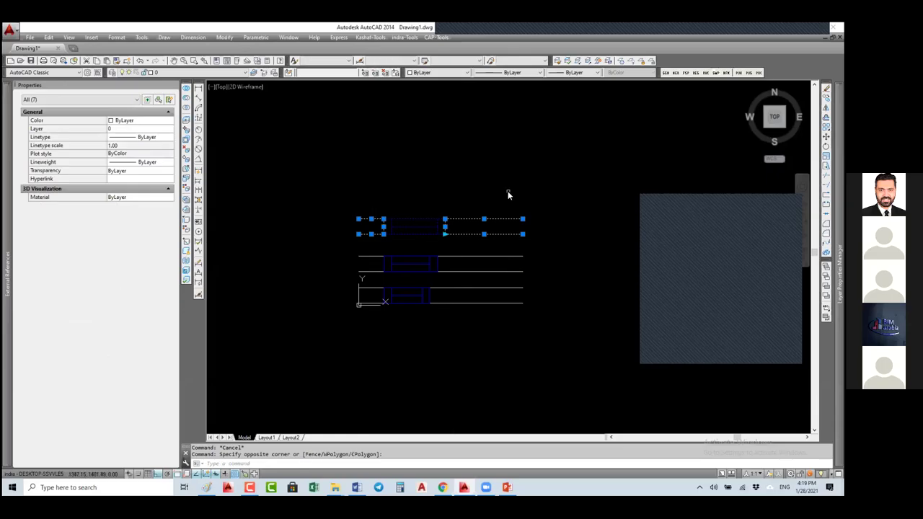
pyautogui.write('co')
pyautogui.press('Return')
pyautogui.click(513, 191)
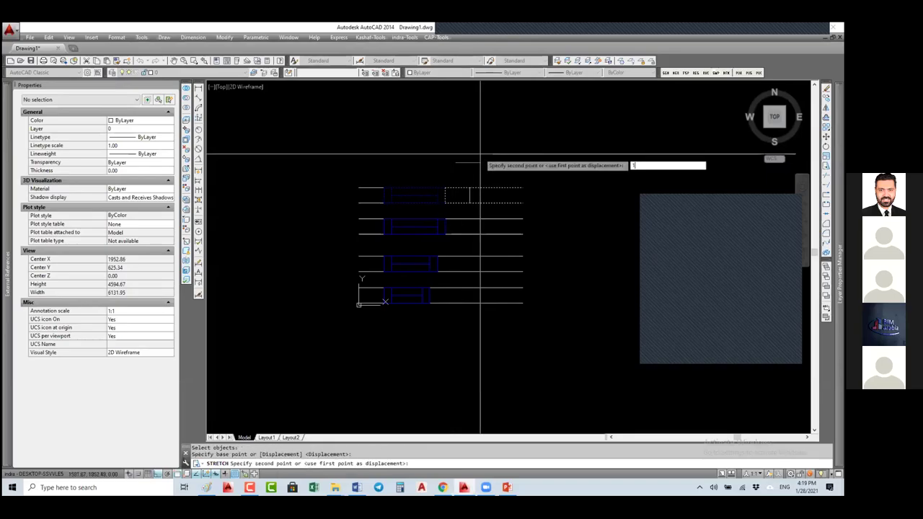
pyautogui.write('100')
pyautogui.press('Return')
# Widen the new top W-600 window to a 900 distance
pyautogui.click(442, 193)
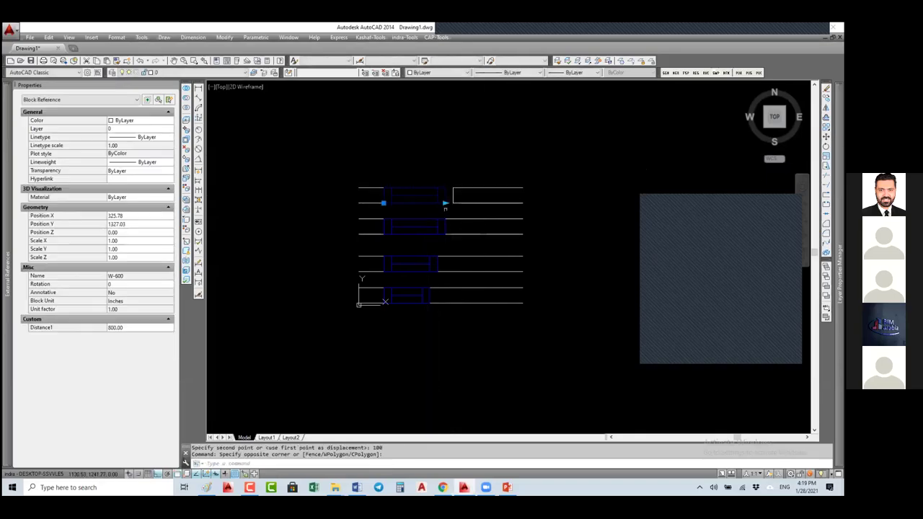
pyautogui.click(445, 203)
pyautogui.click(459, 203)
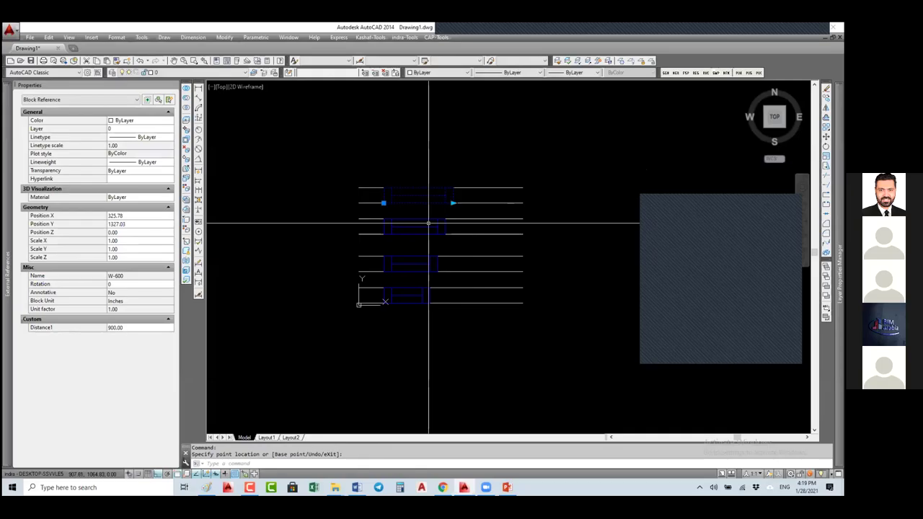
pyautogui.press('Escape')
pyautogui.press('Escape')
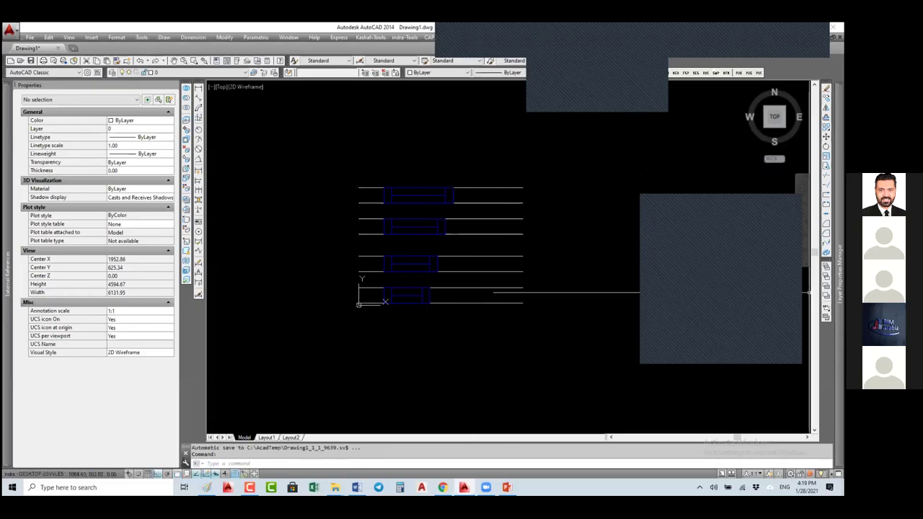
# Bring up the layer settings with LA and start a selection in the drawing
pyautogui.write('la')
pyautogui.press('Return')
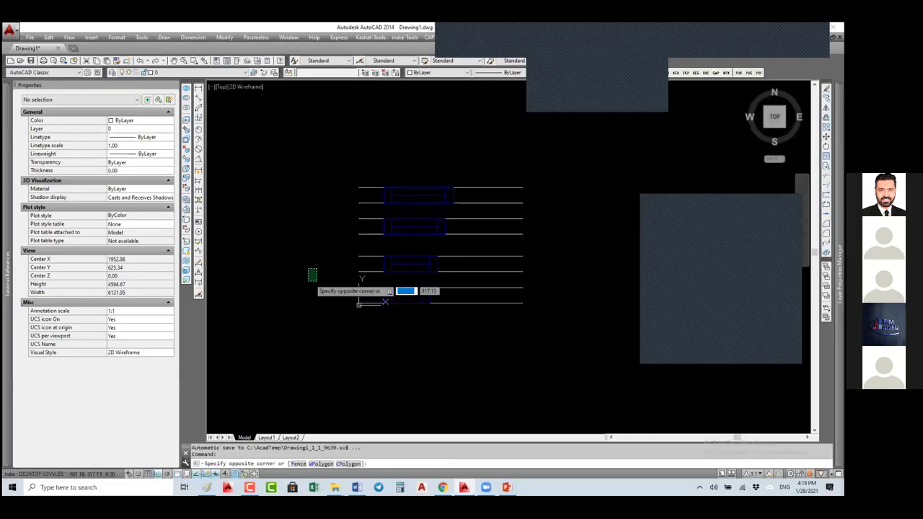
pyautogui.click(426, 193)
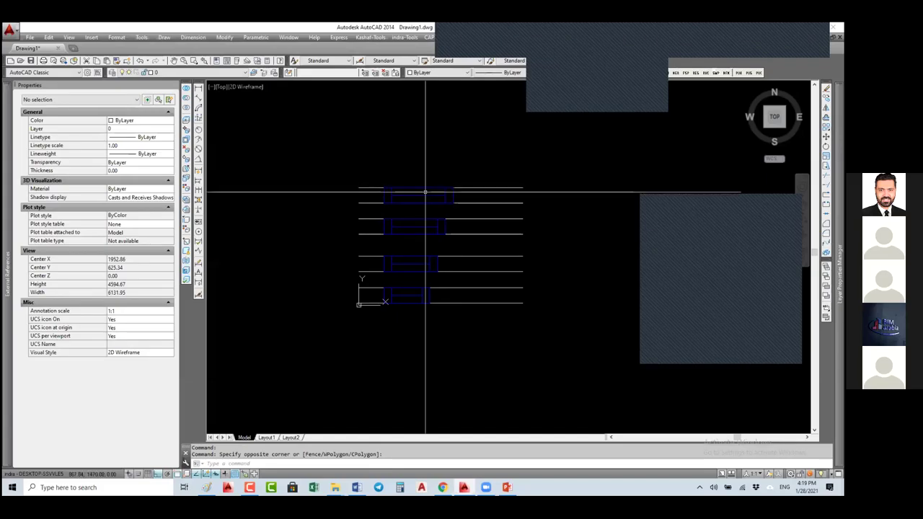
# Change the Window layer's colour to red
pyautogui.click(740, 209)
pyautogui.moveTo(837, 189)
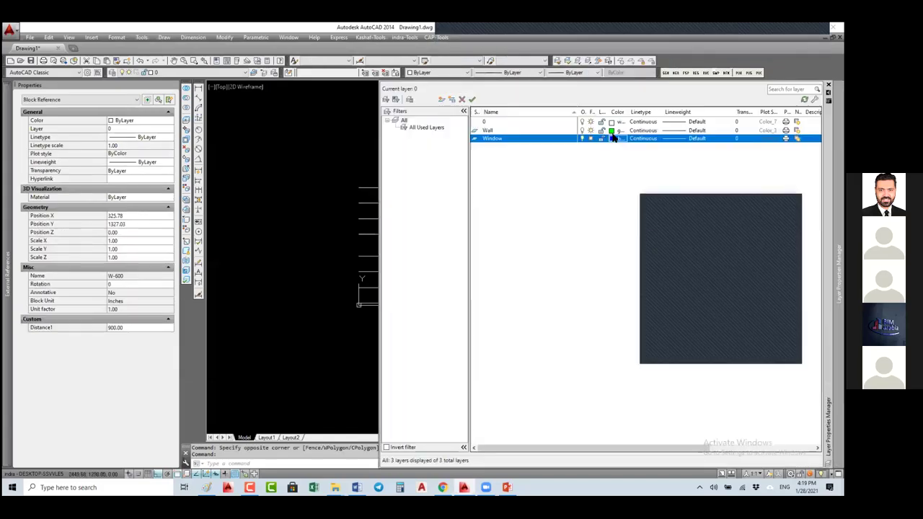
pyautogui.click(613, 138)
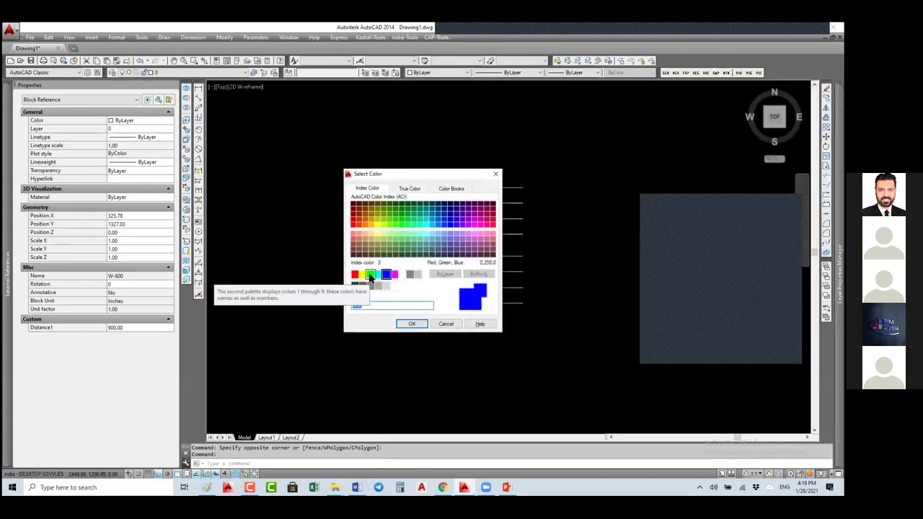
pyautogui.click(370, 274)
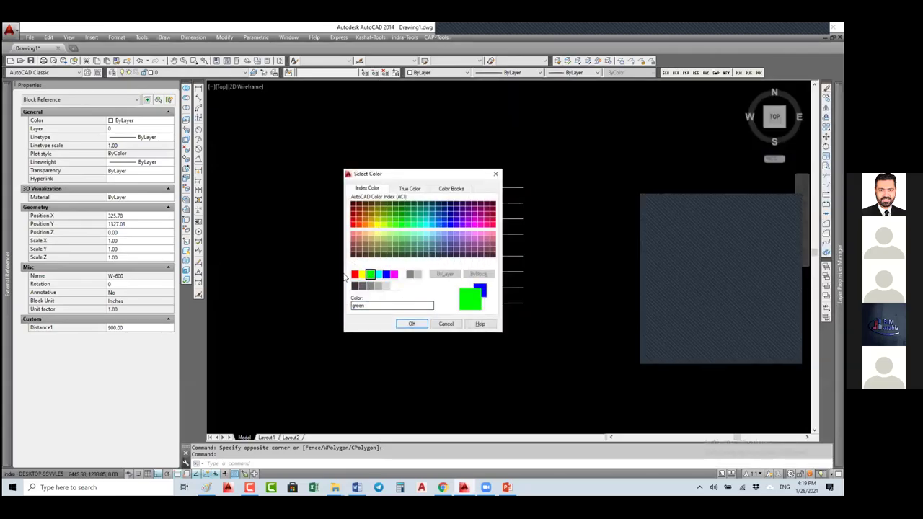
pyautogui.click(355, 275)
pyautogui.click(412, 324)
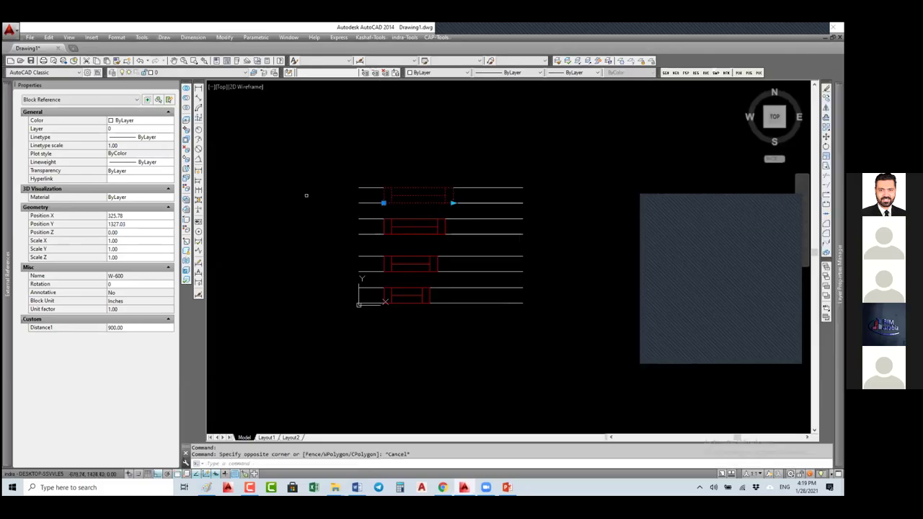
# Return to the drawing and window-select the rows to review the red windows
pyautogui.click(305, 196)
pyautogui.press('Escape')
pyautogui.click(344, 153)
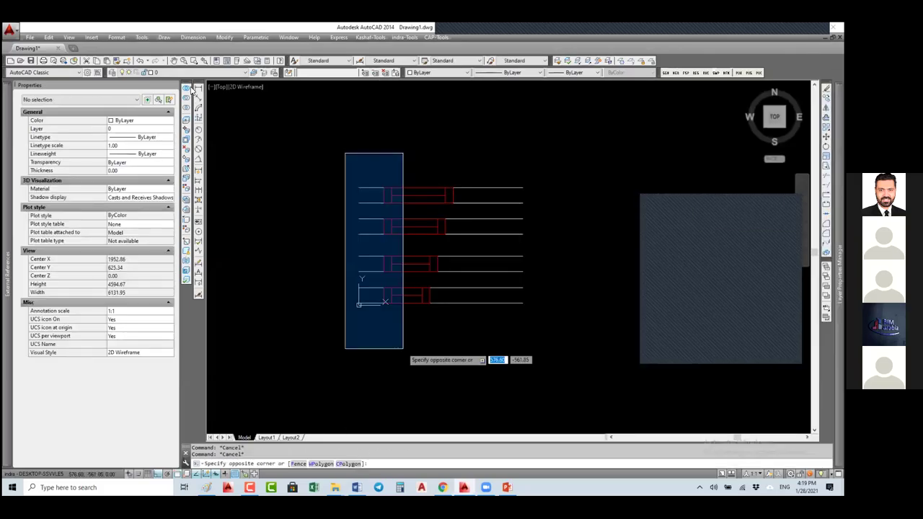
pyautogui.click(403, 349)
pyautogui.press('Escape')
pyautogui.scroll(4, 407, 235)
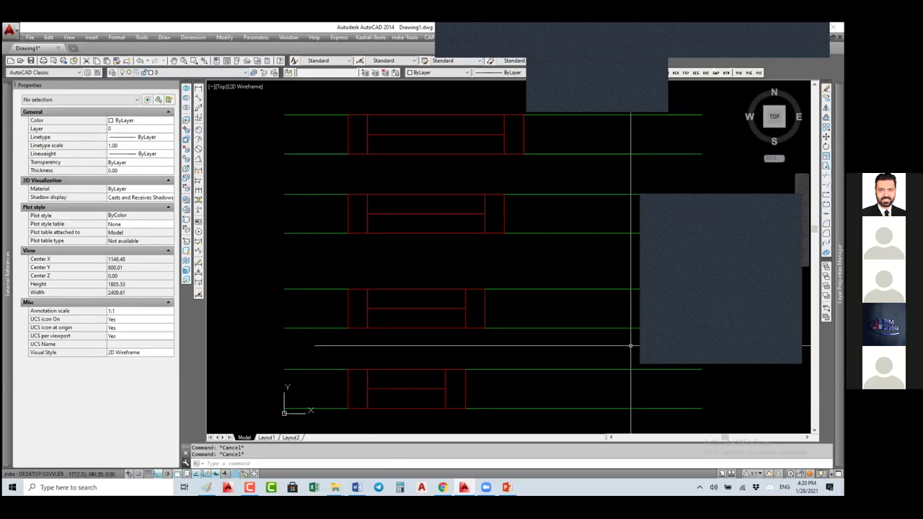
# Open the bottom W-600 block in the Block Editor with BE
pyautogui.click(417, 369)
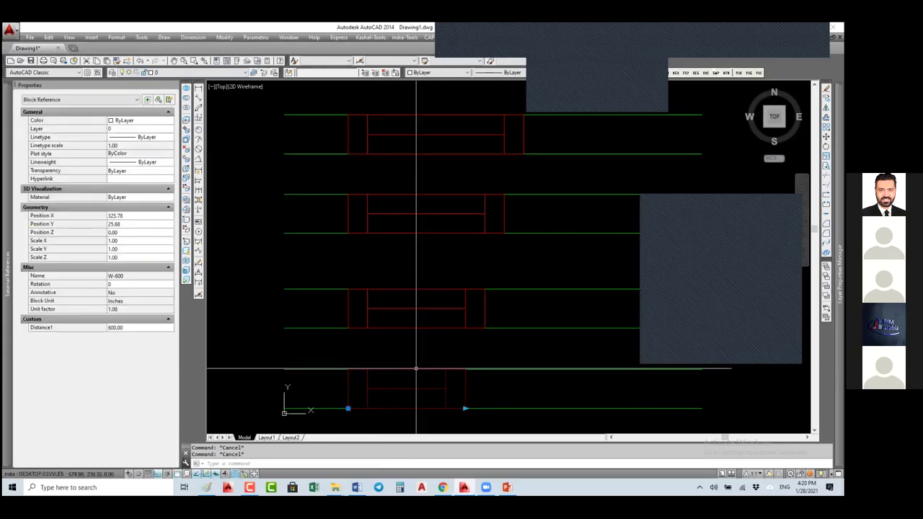
pyautogui.write('be')
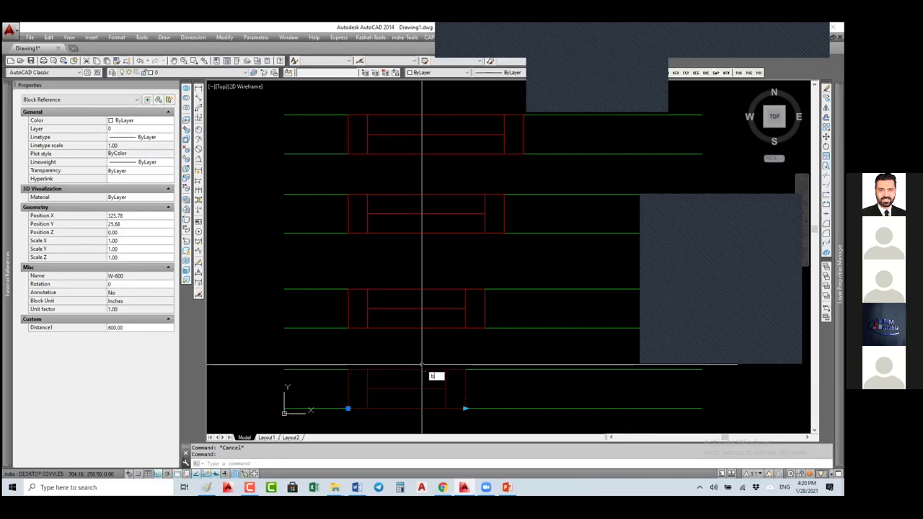
pyautogui.press('Return')
pyautogui.click(442, 239)
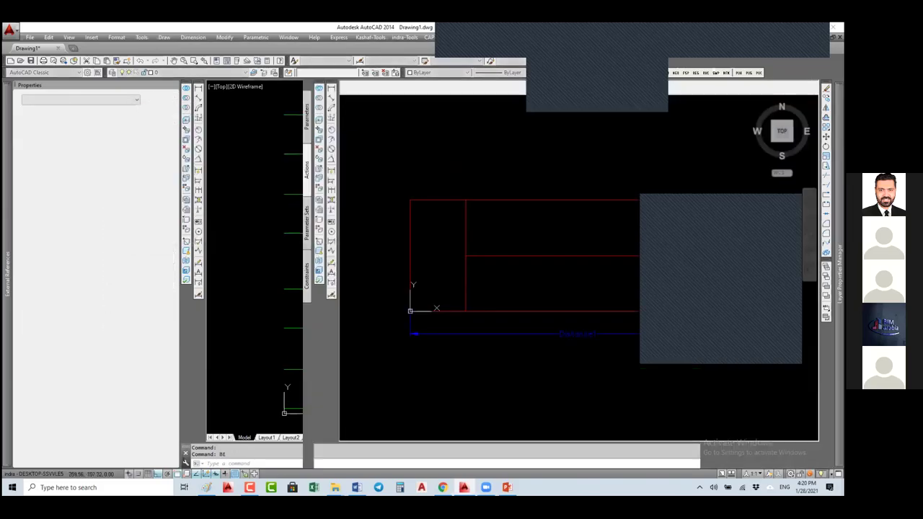
# Show the Parameters tab of the authoring palettes, then close the Block Editor
pyautogui.click(308, 120)
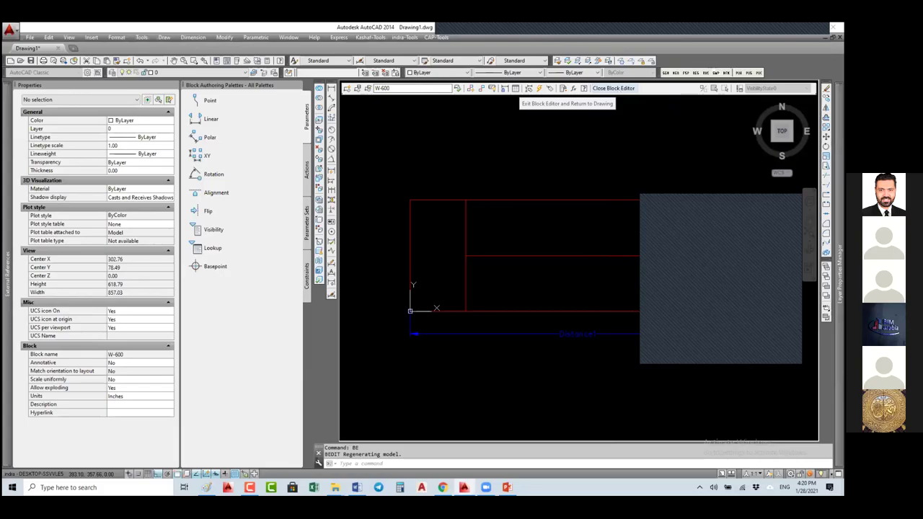
pyautogui.click(602, 88)
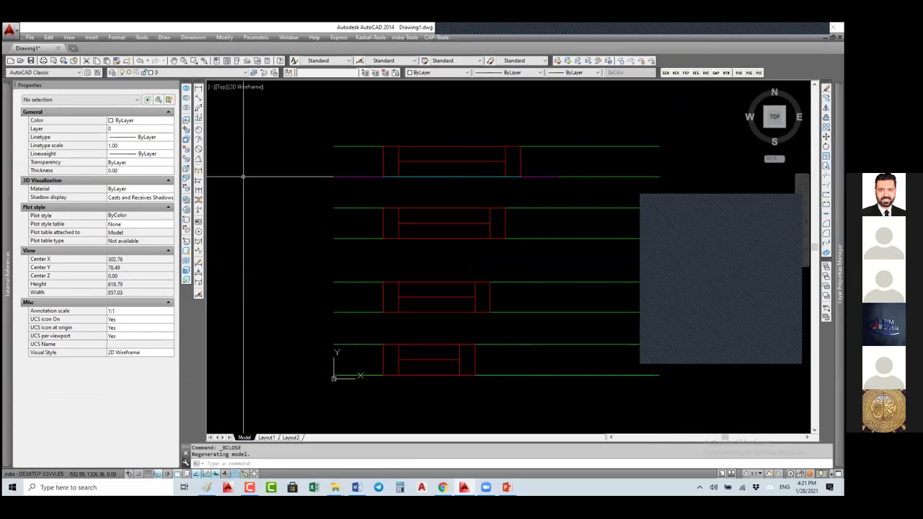
pyautogui.click(446, 161)
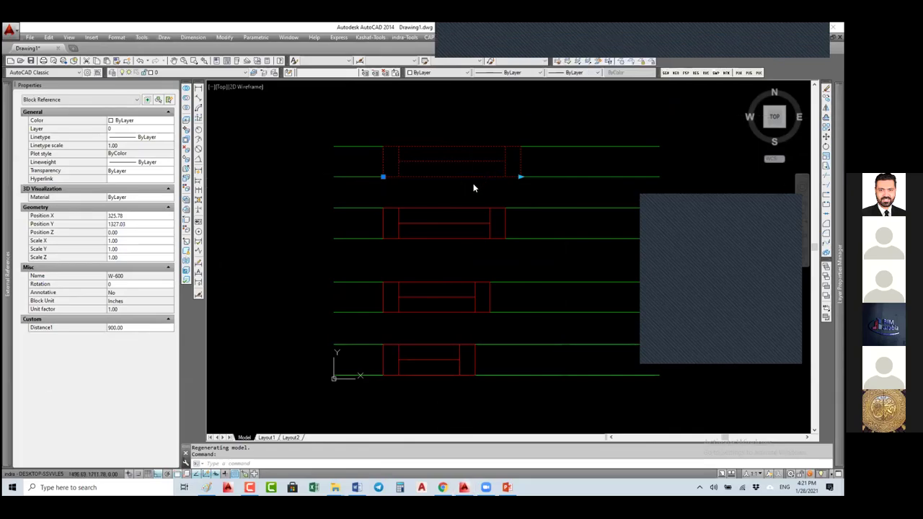
pyautogui.rightClick(457, 206)
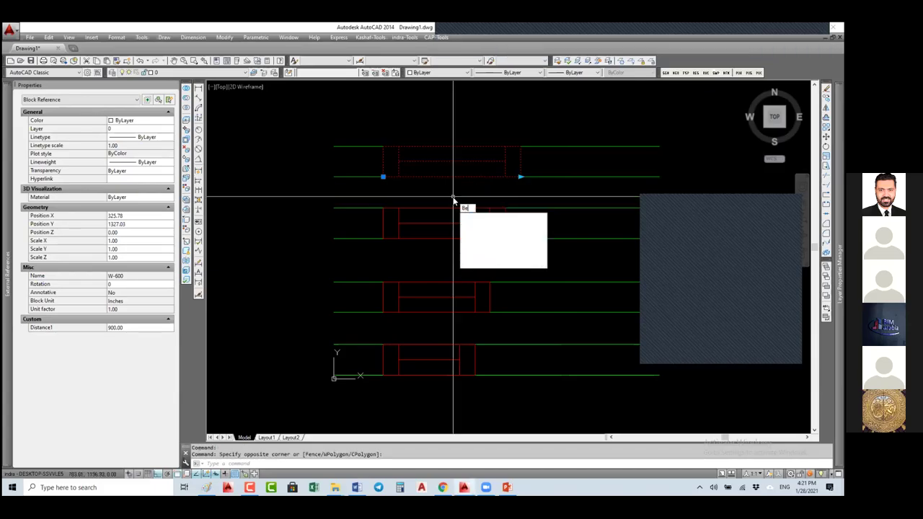
pyautogui.click(454, 201)
pyautogui.write('BE')
pyautogui.press('Return')
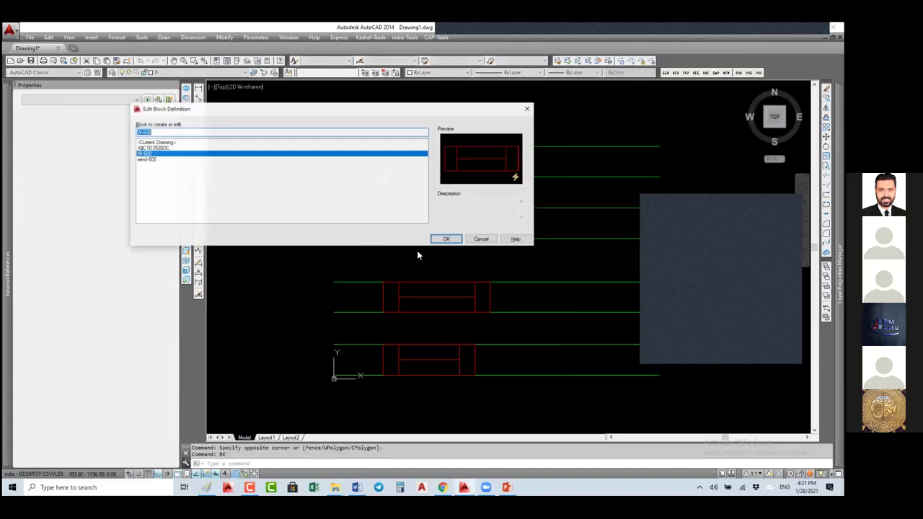
pyautogui.click(445, 240)
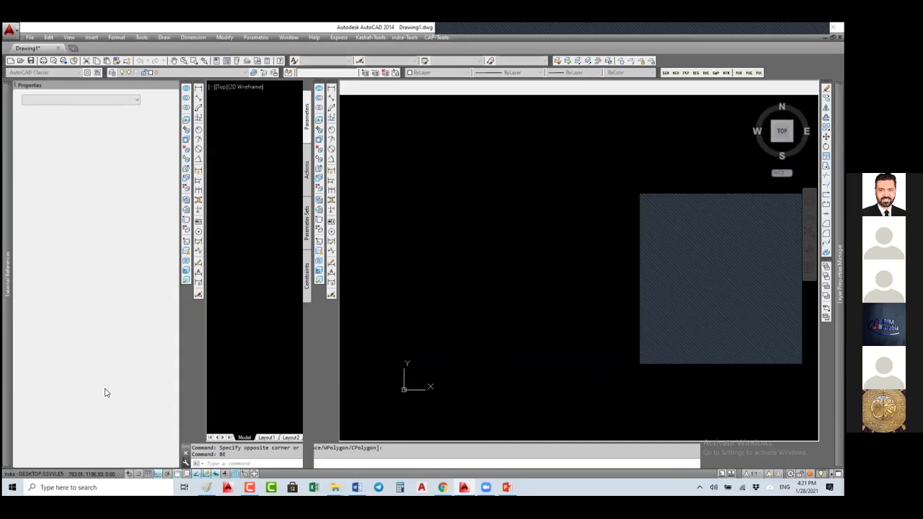
pyautogui.click(124, 365)
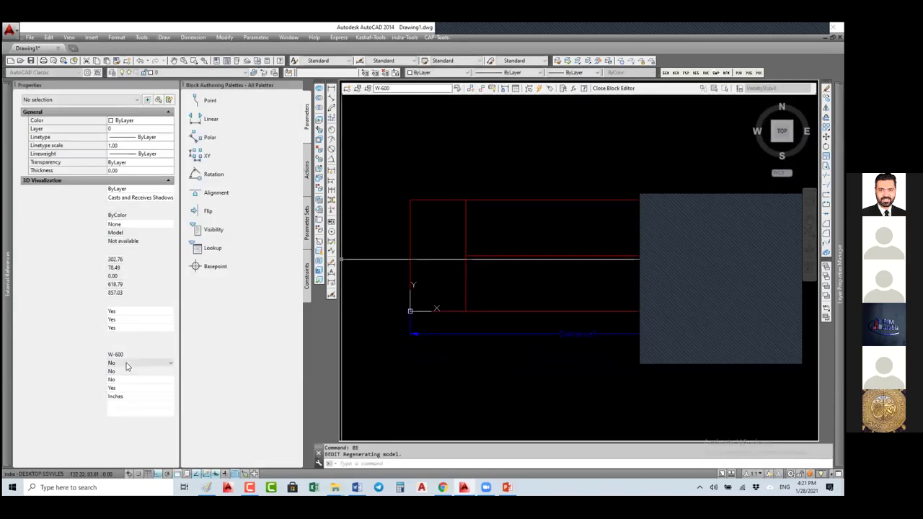
pyautogui.click(124, 366)
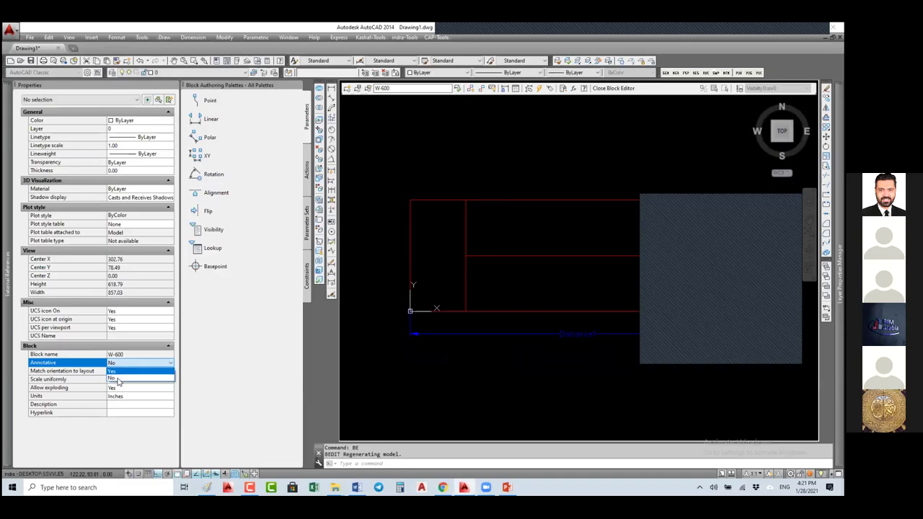
pyautogui.click(117, 379)
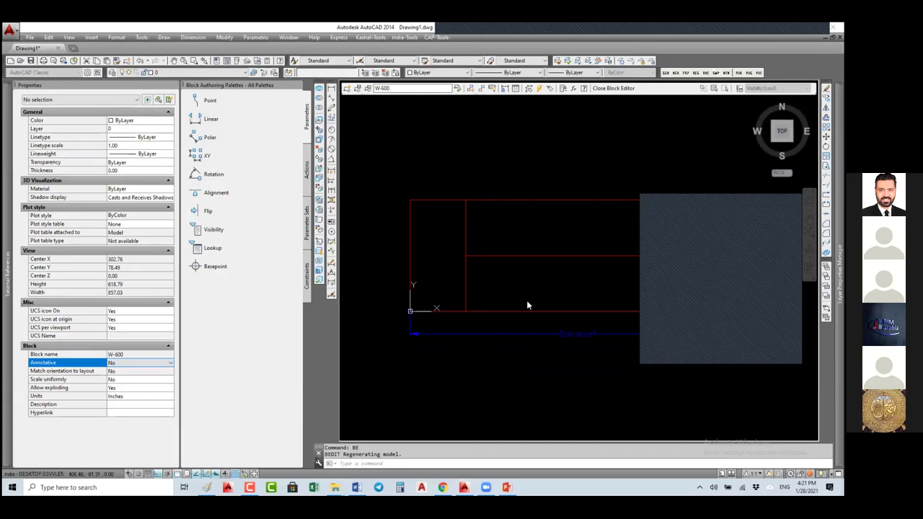
pyautogui.click(613, 88)
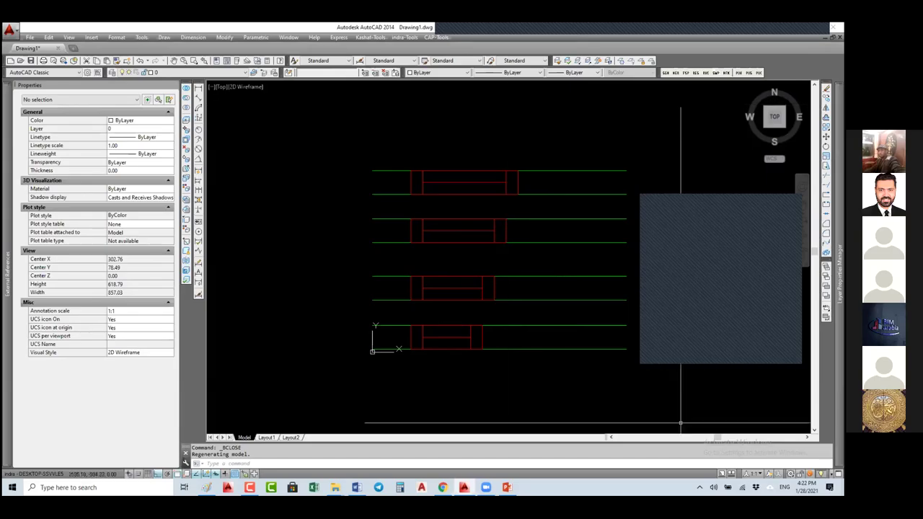
pyautogui.moveTo(838, 274)
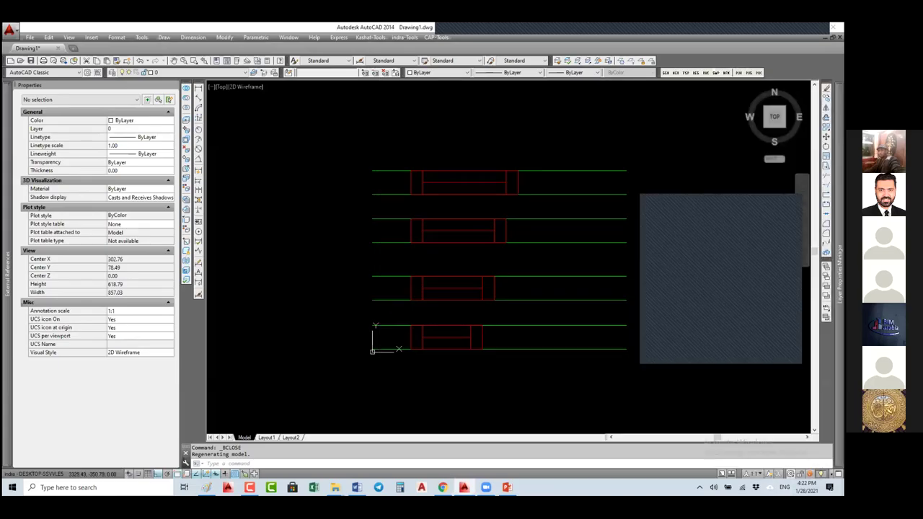
pyautogui.click(792, 474)
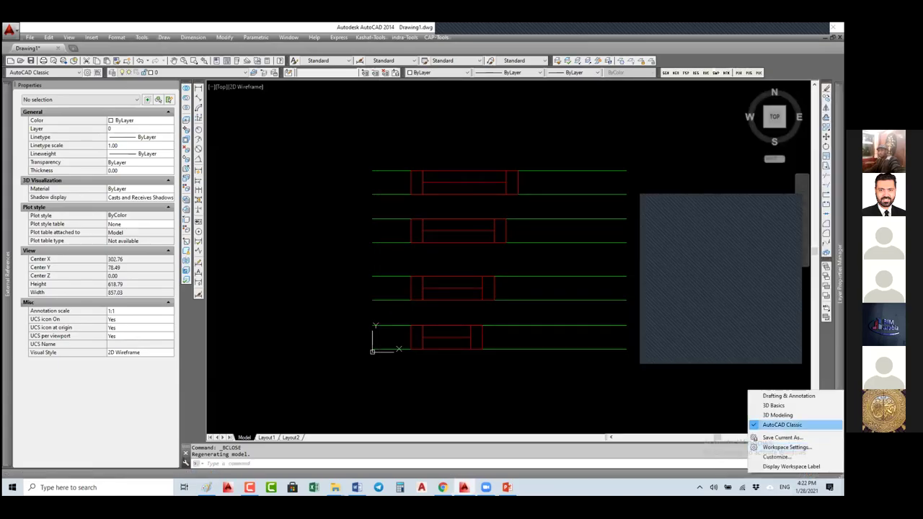
pyautogui.click(481, 370)
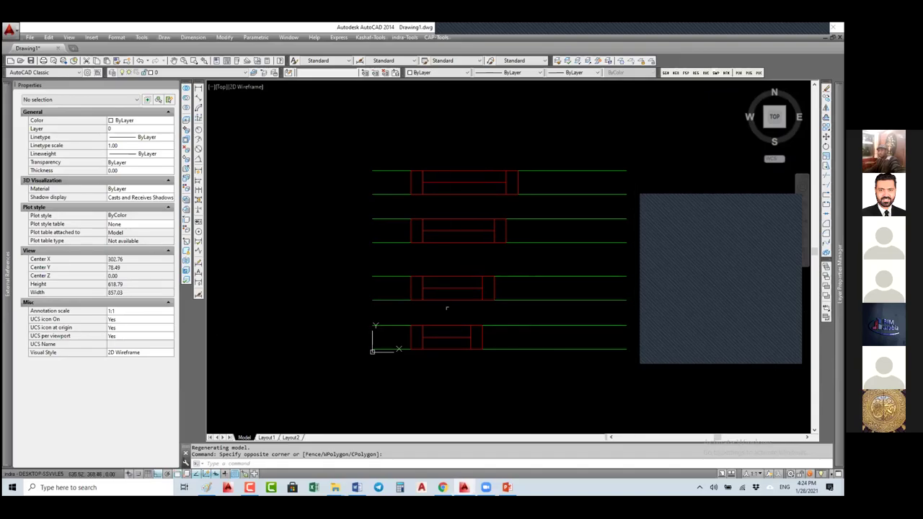
# Reopen W-600 in the Block Editor and give the block drawing more room
pyautogui.click(457, 289)
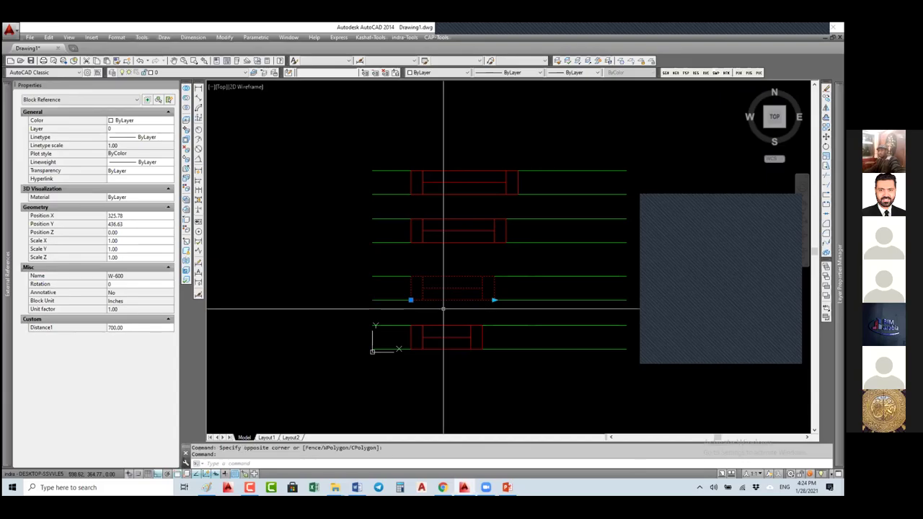
pyautogui.write('e')
pyautogui.press('Return')
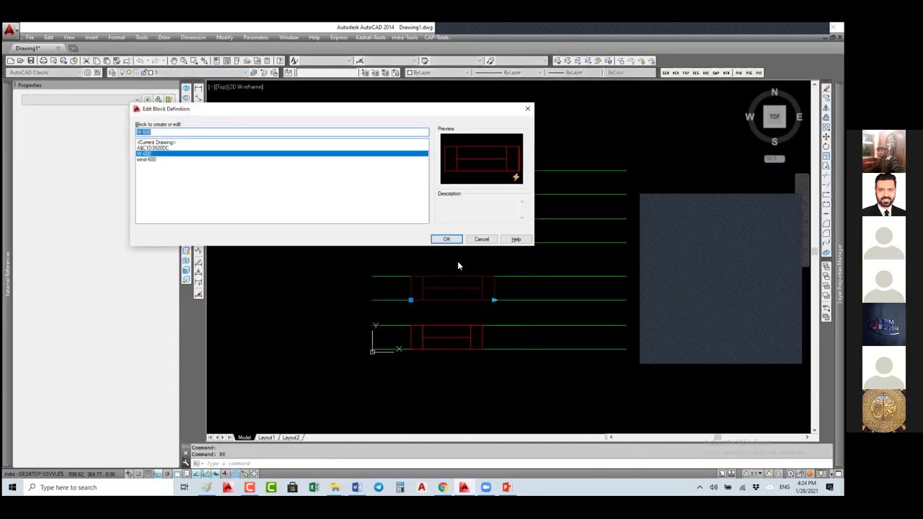
pyautogui.click(454, 240)
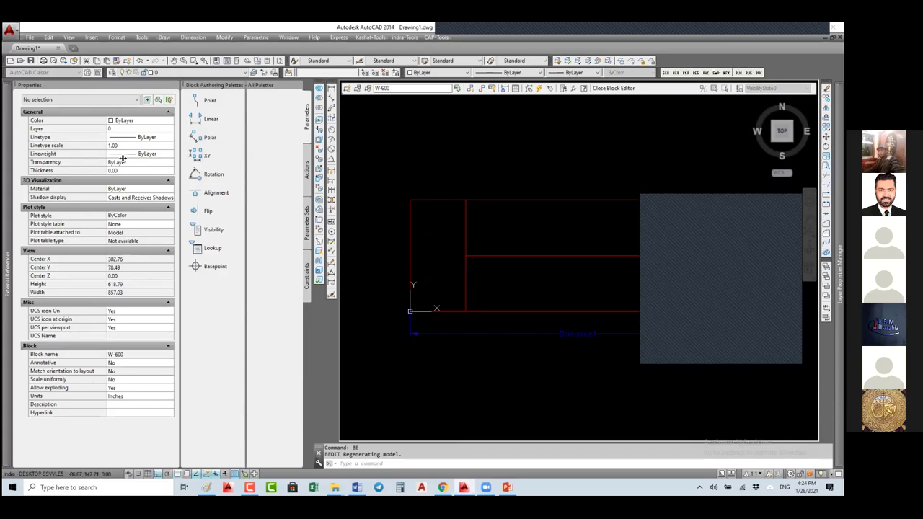
pyautogui.moveTo(188, 161)
pyautogui.mouseDown()
pyautogui.moveTo(248, 171)
pyautogui.moveTo(415, 160)
pyautogui.mouseUp()
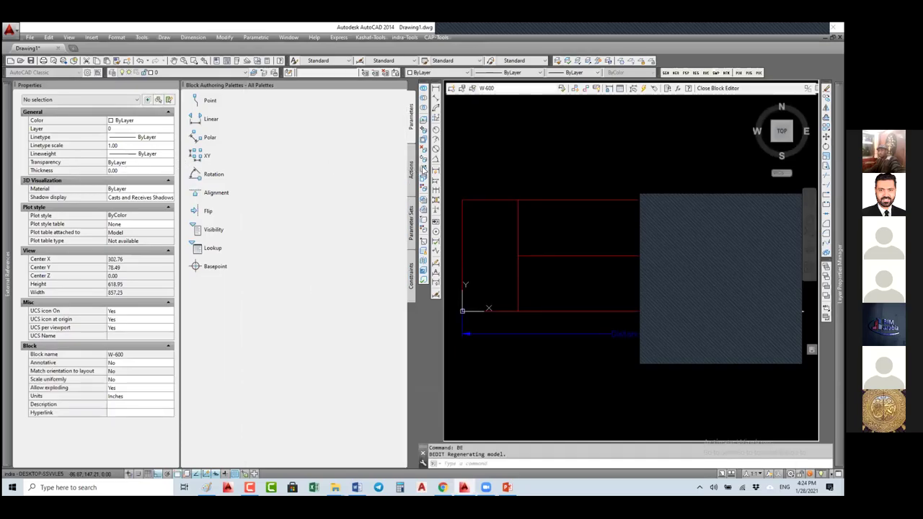
pyautogui.moveTo(417, 170); pyautogui.dragTo(254, 177)
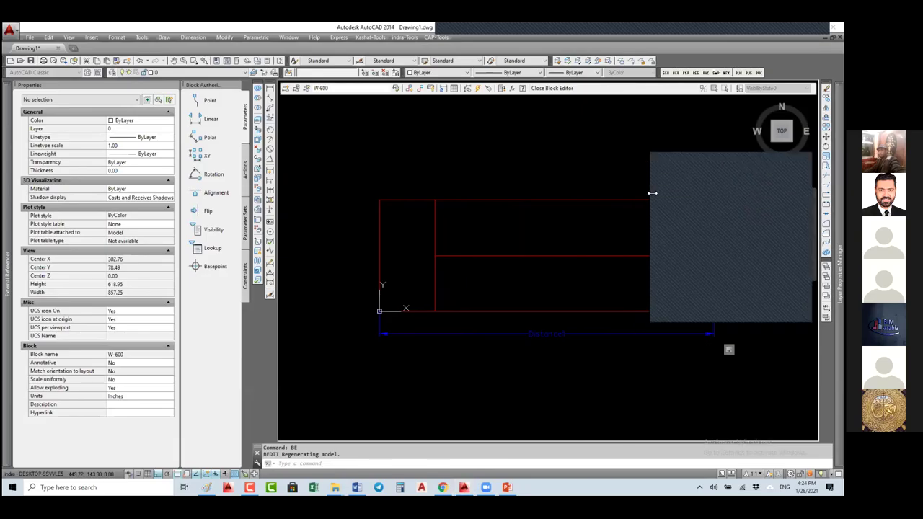
pyautogui.scroll(-5, 548, 255)
pyautogui.moveTo(455, 236); pyautogui.dragTo(455, 231, button='middle')
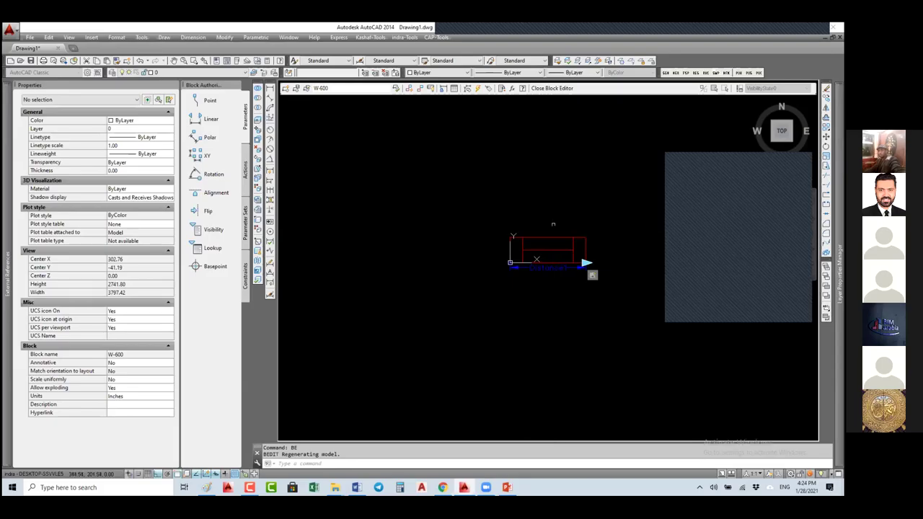
# Draw a rectangle just above the window's top edge
pyautogui.write('rec')
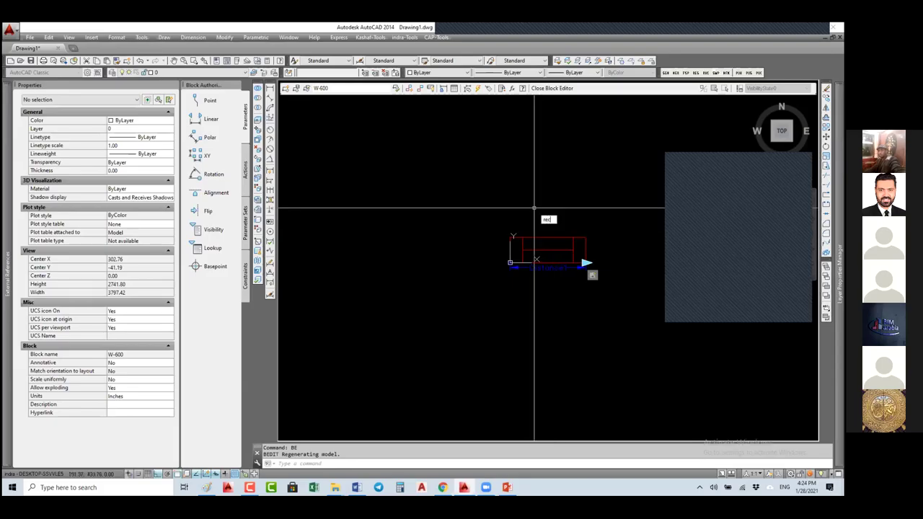
pyautogui.press('Return')
pyautogui.click(530, 225)
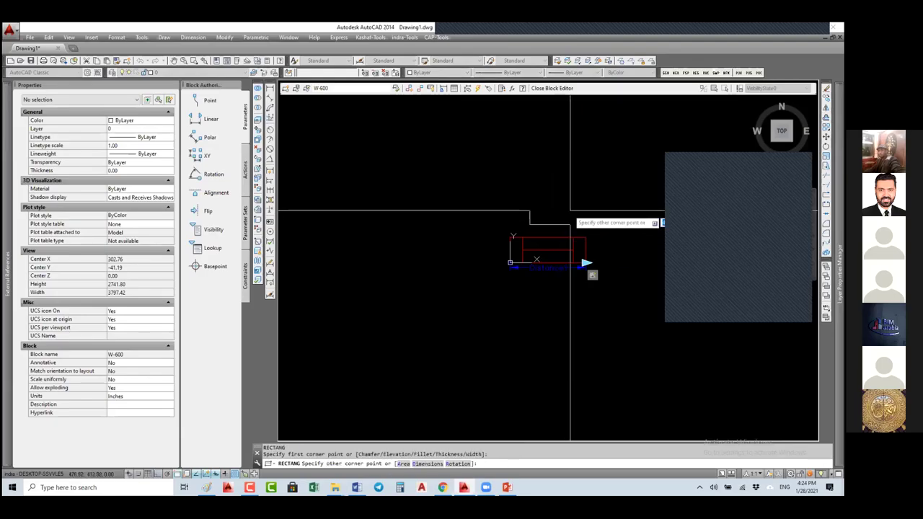
pyautogui.click(570, 211)
pyautogui.click(554, 209)
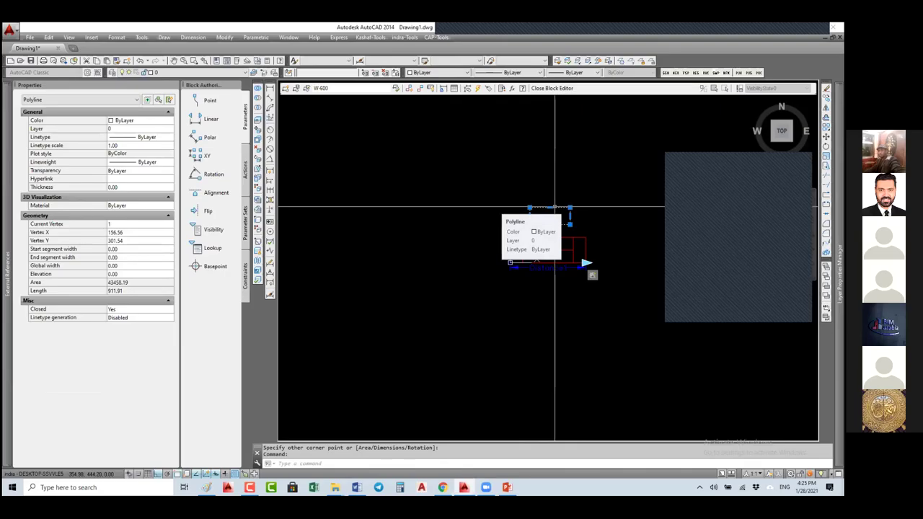
pyautogui.press('Escape')
# Bring up the Attribute Definition dialog with ATT
pyautogui.write('a')
pyautogui.press('Escape')
pyautogui.write('att')
pyautogui.press('Return')
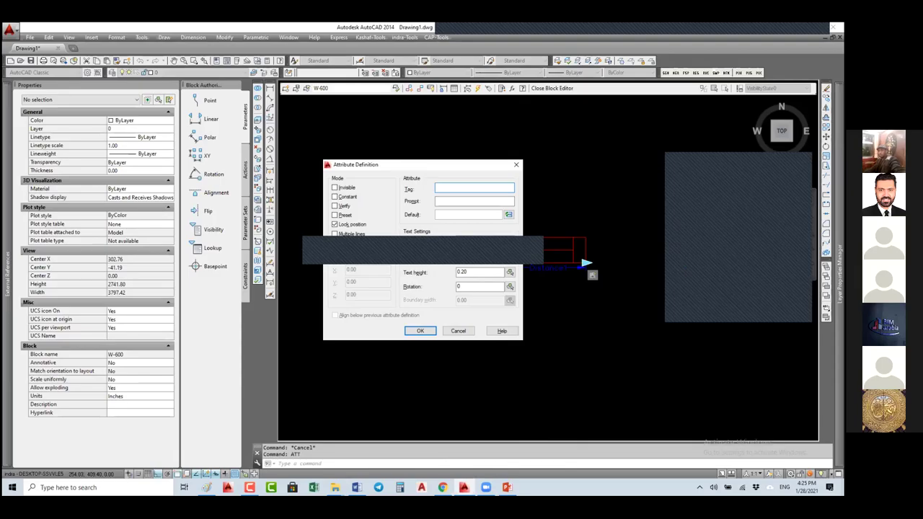
# Define attribute WN, prompt 'What is Window NO', default W-01, height 2.5, Bottom center justification
pyautogui.write('W')
pyautogui.write('What is Win')
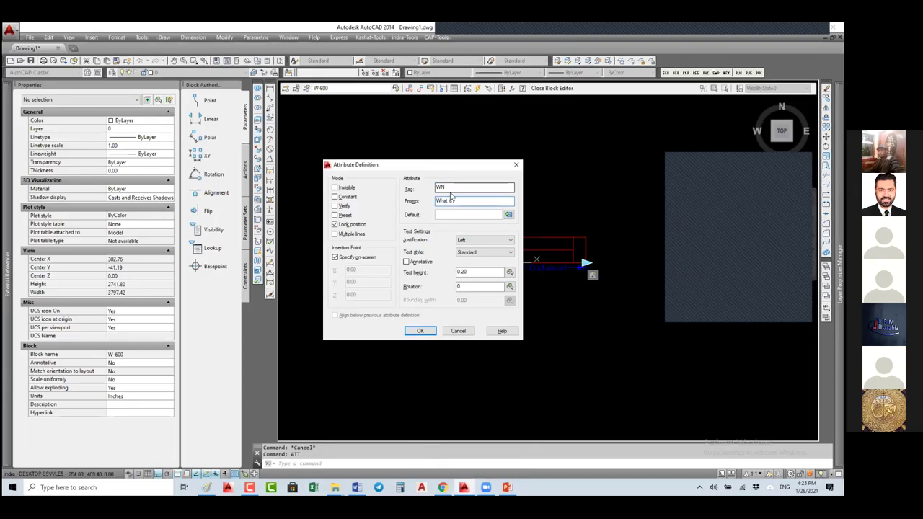
pyautogui.write('dow.')
pyautogui.press('BackSpace')
pyautogui.write('NO')
pyautogui.press('Tab')
pyautogui.write('W-01')
pyautogui.press('Tab')
pyautogui.press('Tab')
pyautogui.press('Tab')
pyautogui.press('Tab')
pyautogui.press('Tab')
pyautogui.write('2')
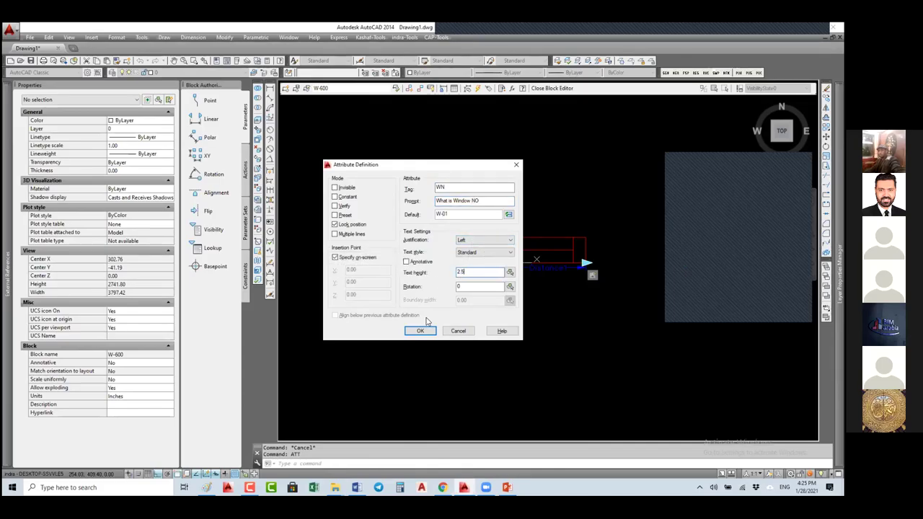
pyautogui.write('.5')
pyautogui.click(482, 242)
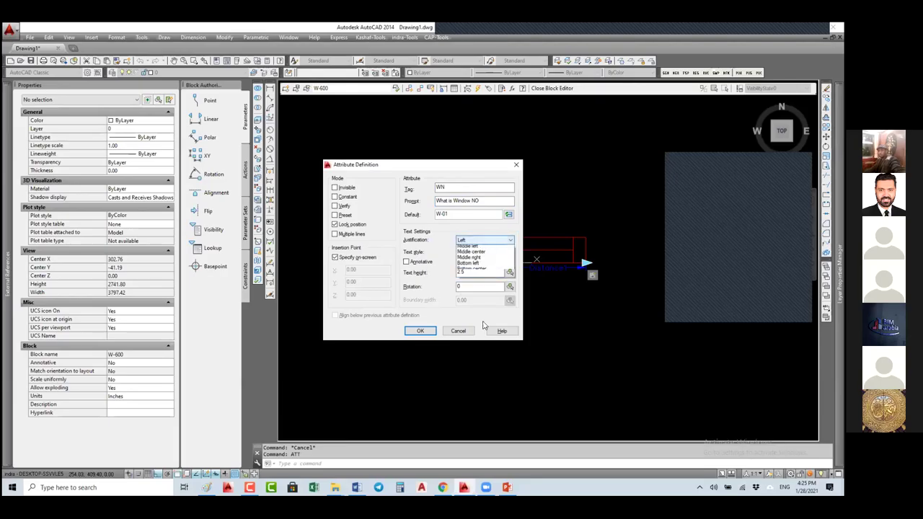
pyautogui.click(488, 324)
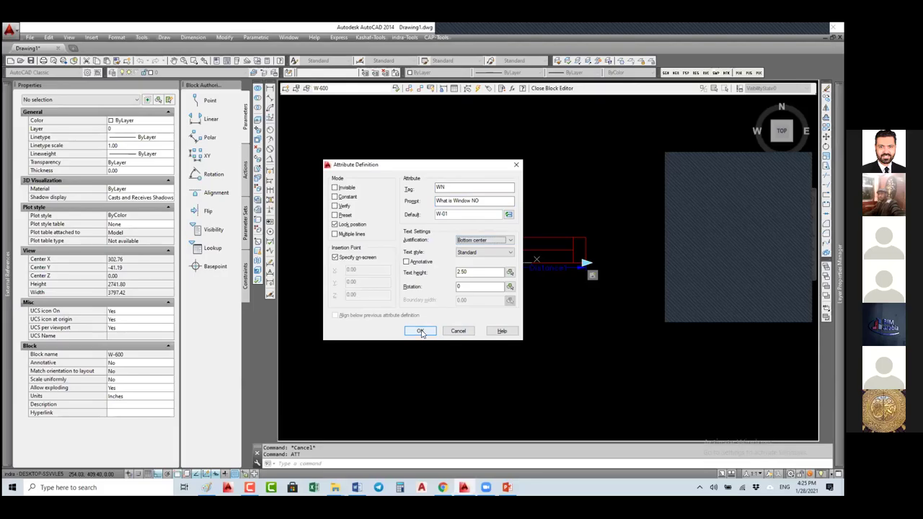
pyautogui.click(420, 332)
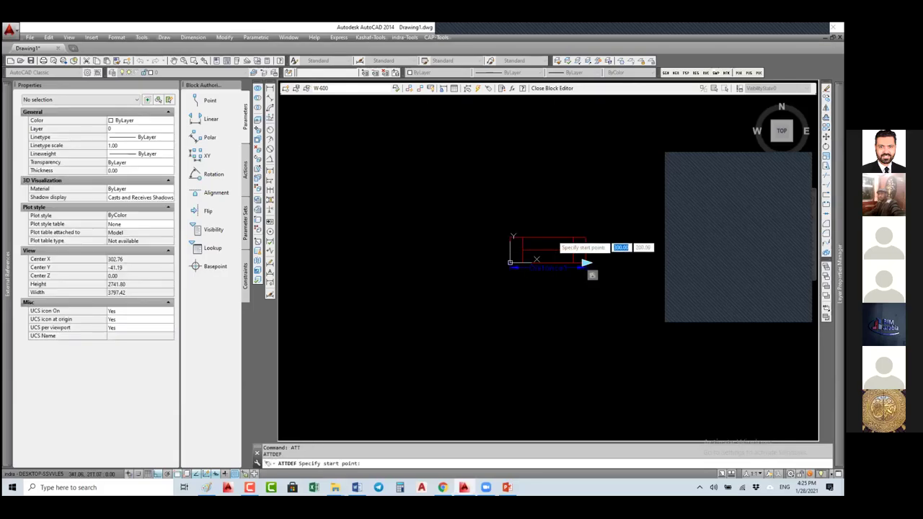
# Place the WN attribute at the rectangle's top and set the annotation scale to 1:50
pyautogui.scroll(4, 561, 239)
pyautogui.click(546, 246)
pyautogui.click(589, 220)
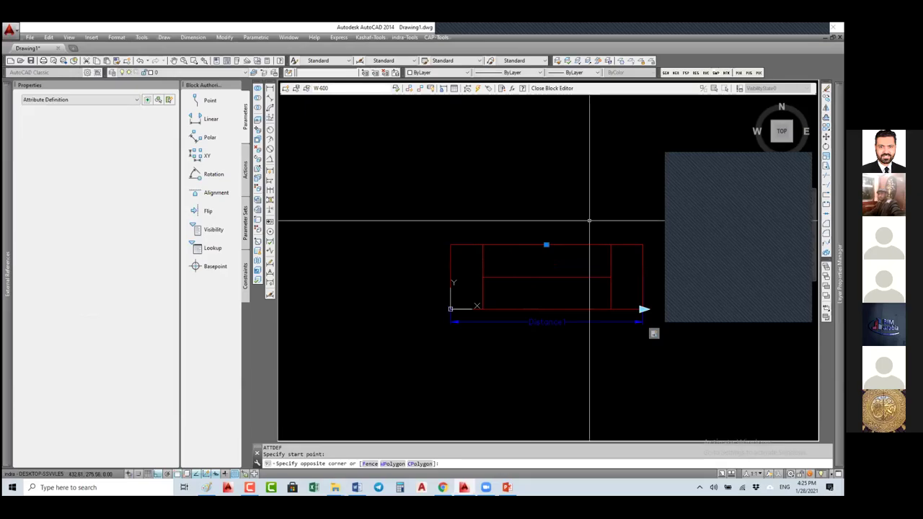
pyautogui.click(131, 336)
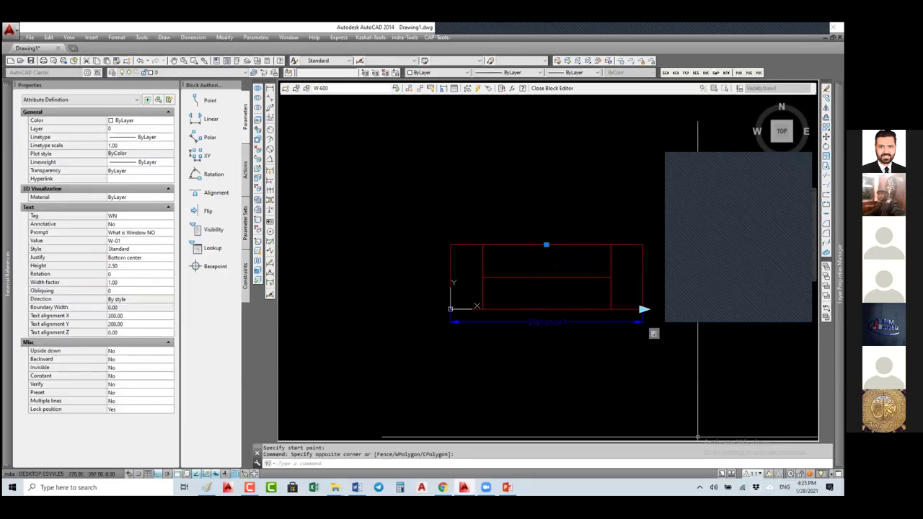
pyautogui.click(753, 474)
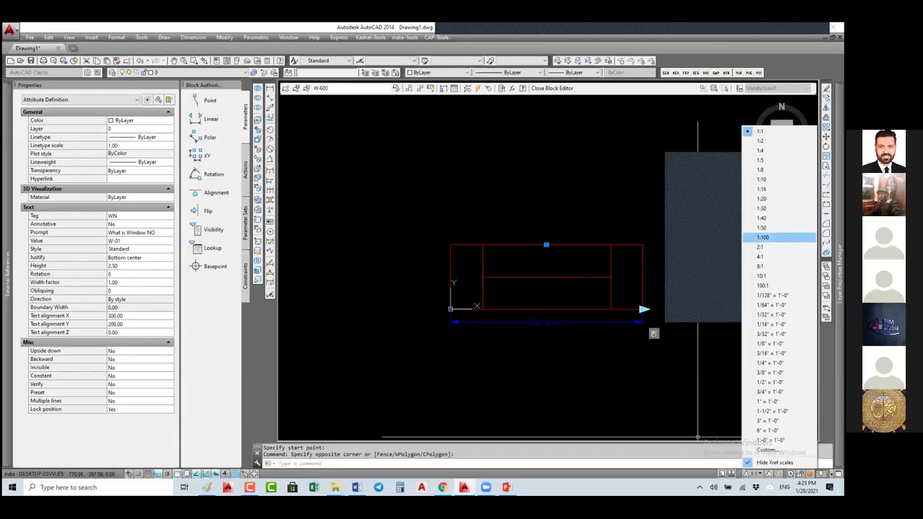
pyautogui.click(761, 227)
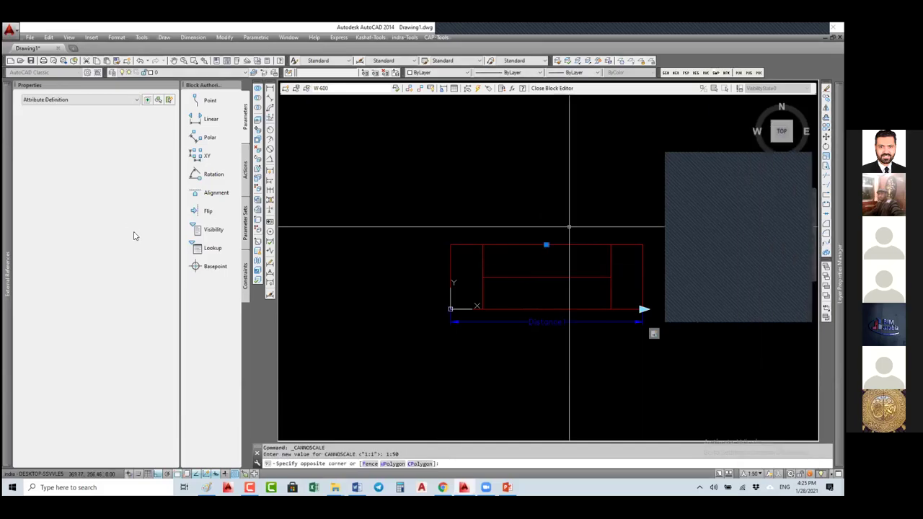
# Make the WN attribute annotative with a 2.50 paper text height at 1:50
pyautogui.click(303, 245)
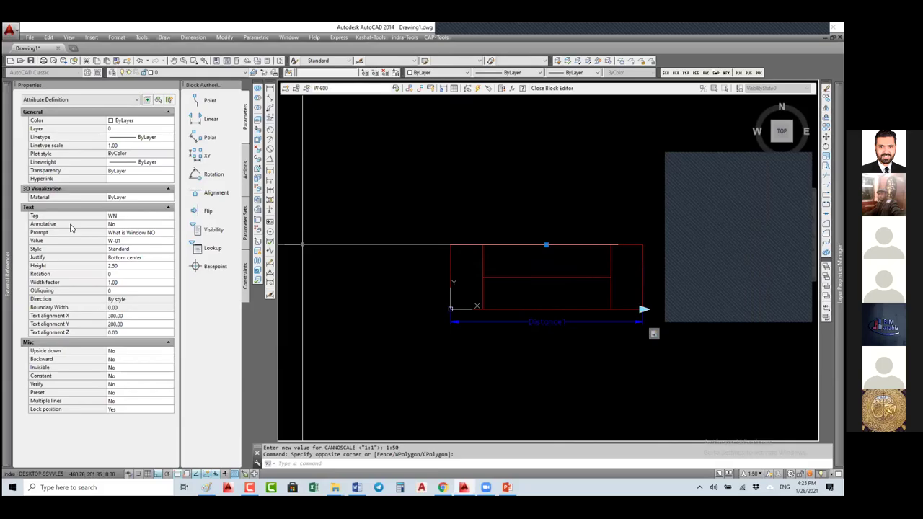
pyautogui.click(136, 275)
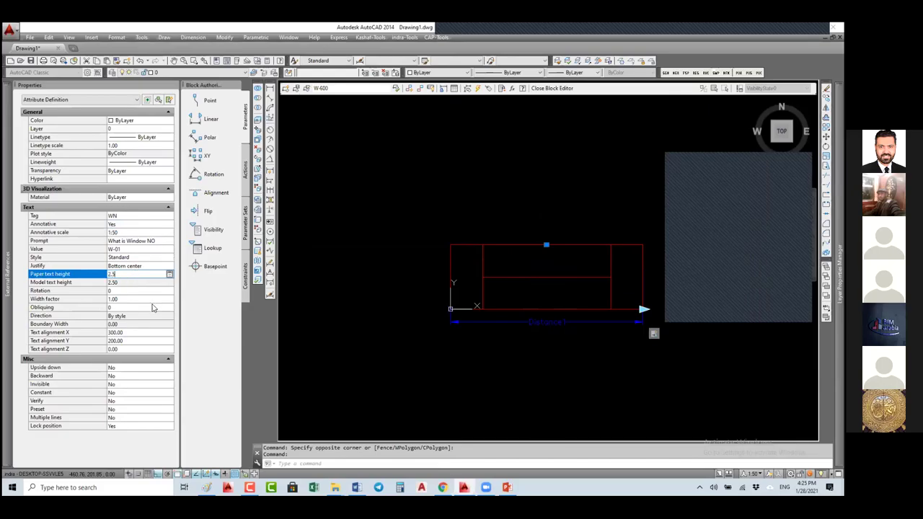
pyautogui.click(157, 283)
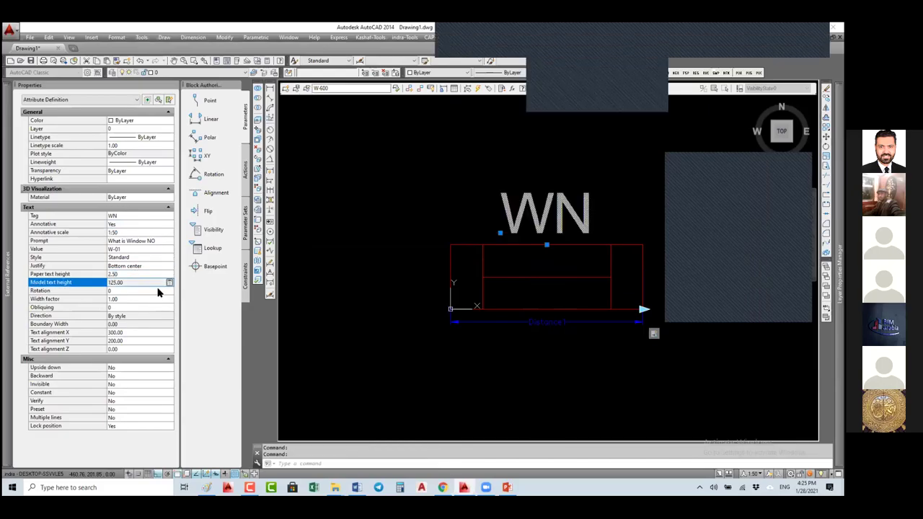
pyautogui.click(157, 234)
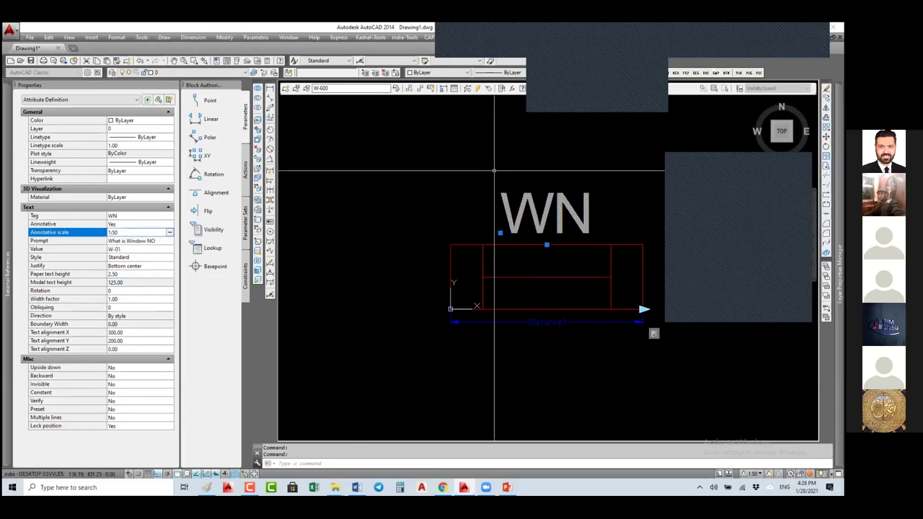
pyautogui.press('Escape')
pyautogui.press('Escape')
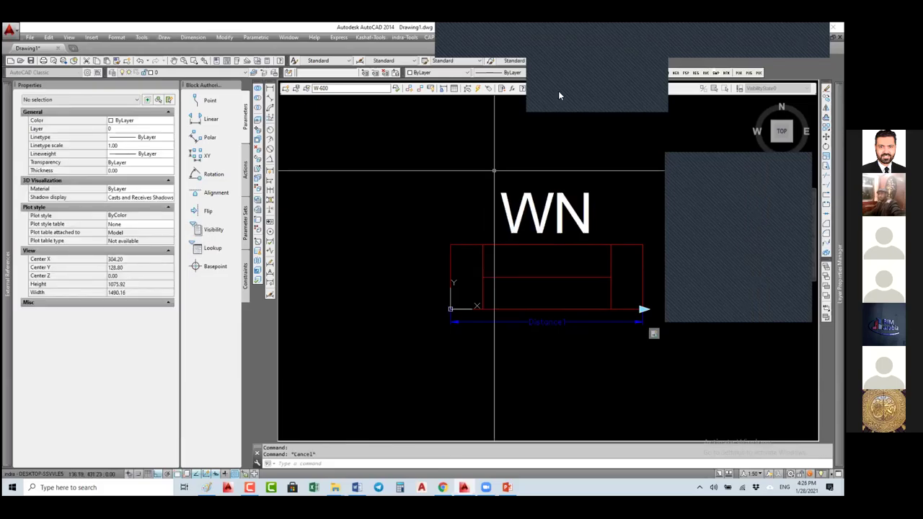
pyautogui.press('Escape')
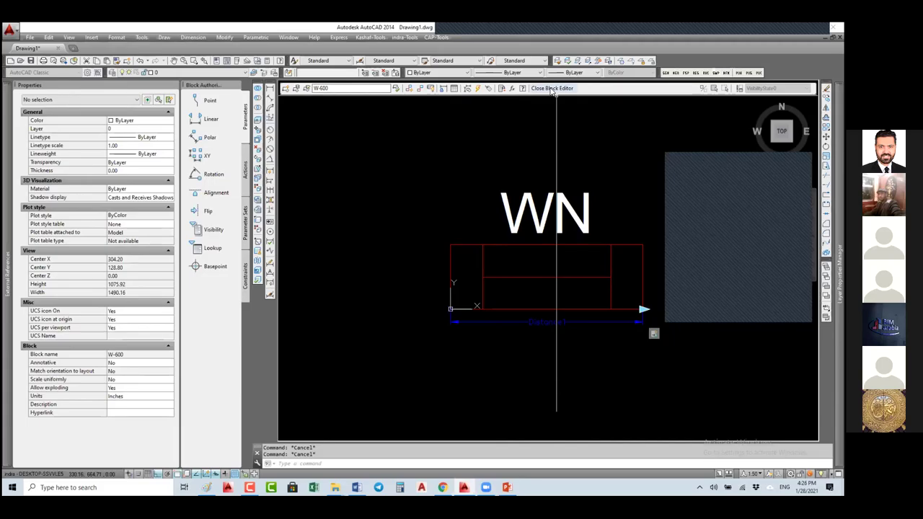
# Close the Block Editor and synchronise the W-600 block attributes with ATTSYNC
pyautogui.click(553, 88)
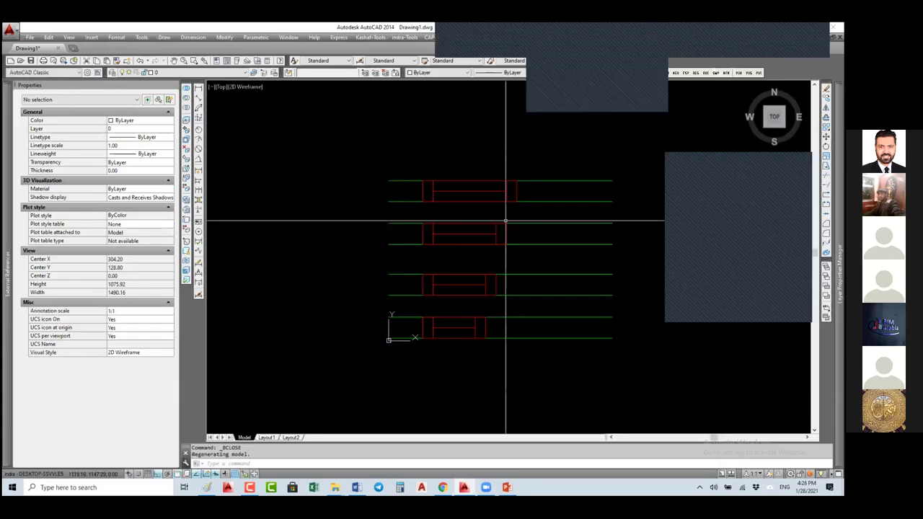
pyautogui.write('SYNC')
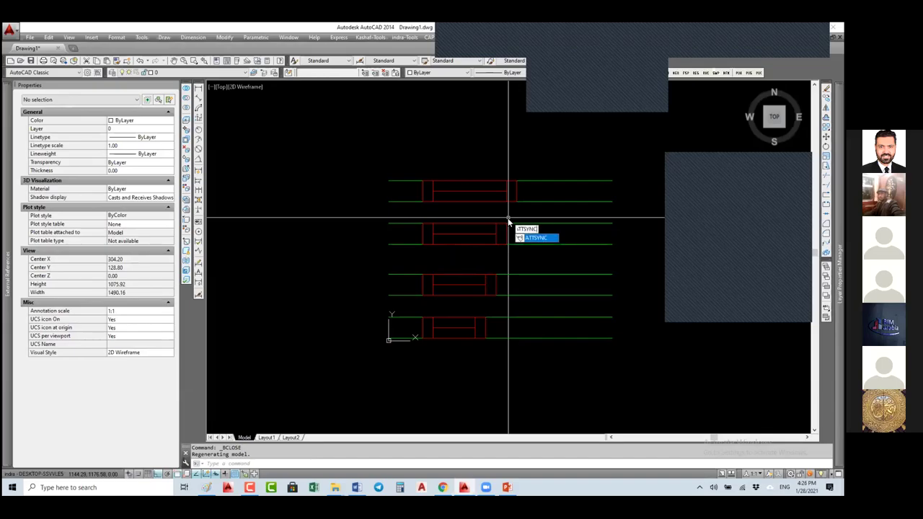
pyautogui.press('Return')
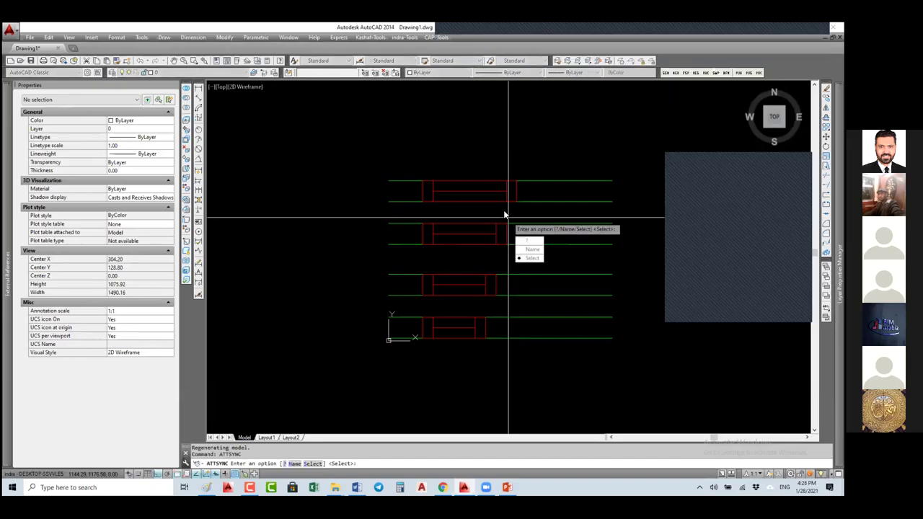
pyautogui.press('Return')
pyautogui.click(486, 201)
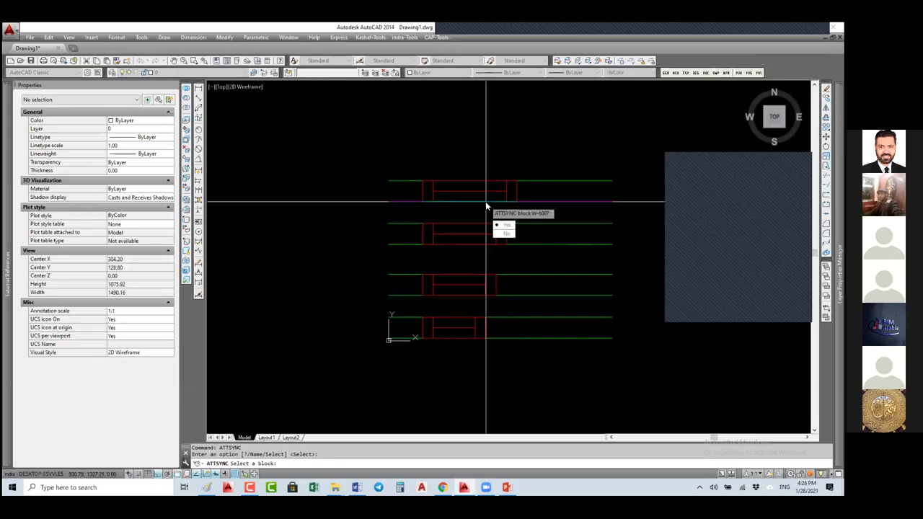
pyautogui.press('Return')
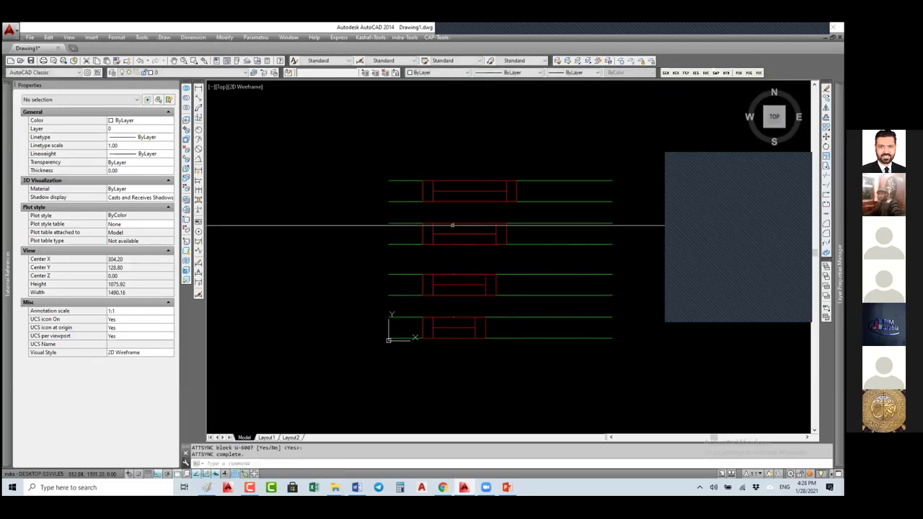
# Set the annotation scale to 1:50 and regenerate the drawing
pyautogui.click(752, 474)
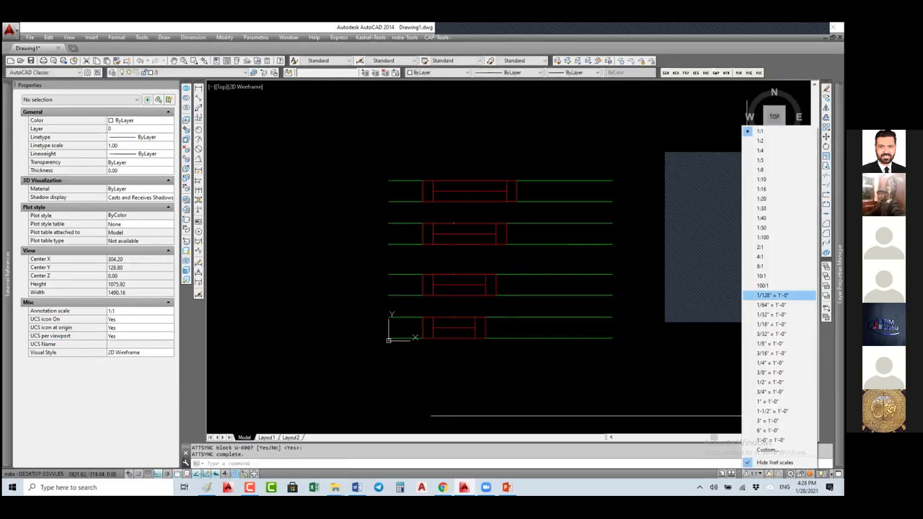
pyautogui.click(768, 227)
pyautogui.write('re')
pyautogui.press('Return')
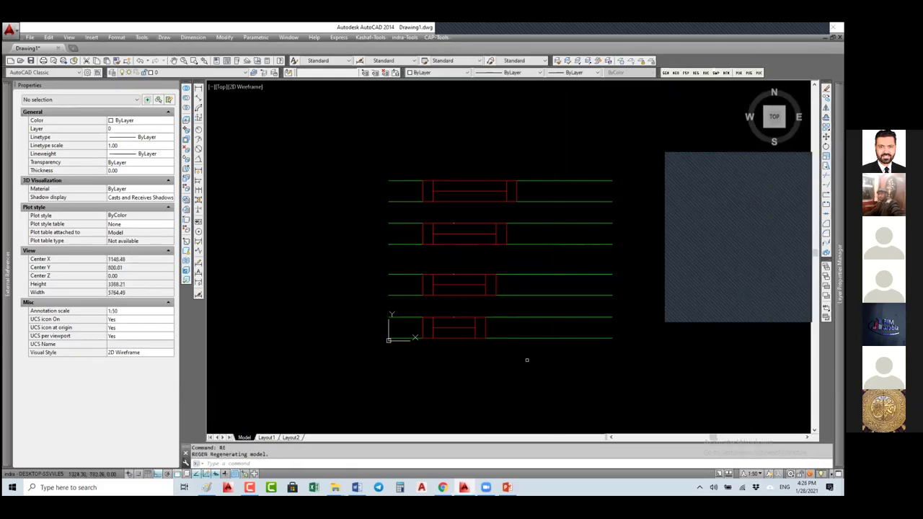
pyautogui.click(455, 336)
pyautogui.click(500, 354)
pyautogui.press('Escape')
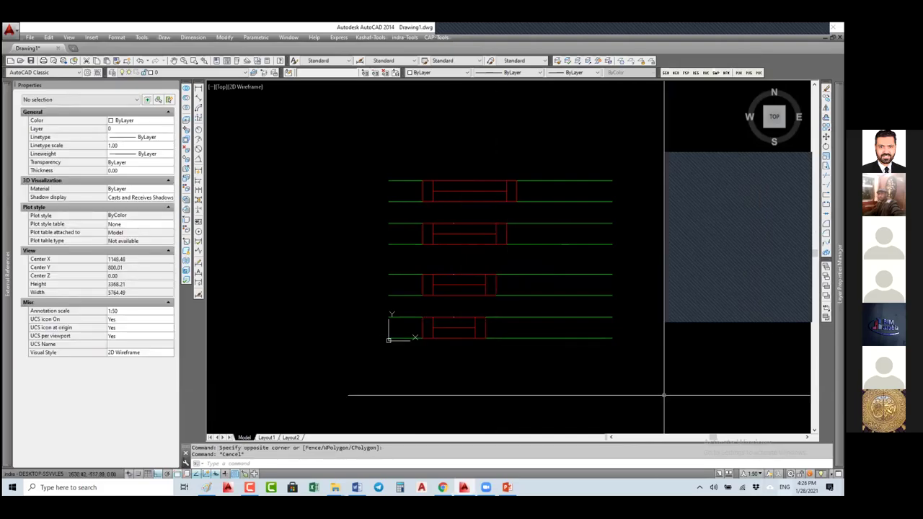
# Toggle the annotation scale to 1:1 and back to 1:50, then zoom out to all four windows
pyautogui.click(753, 474)
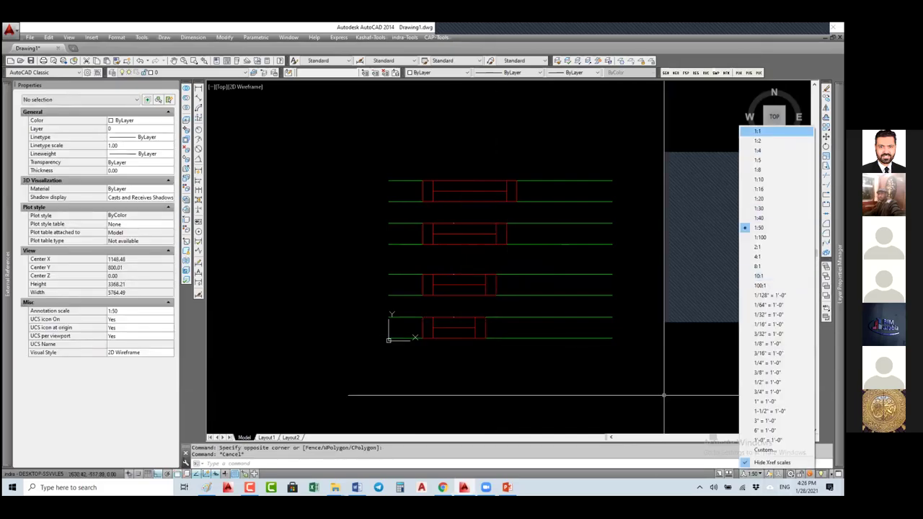
pyautogui.click(758, 131)
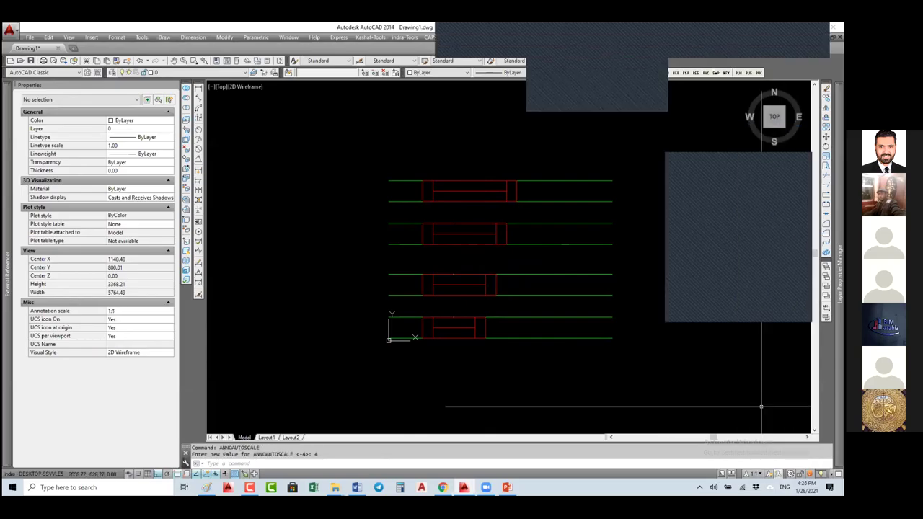
pyautogui.click(753, 474)
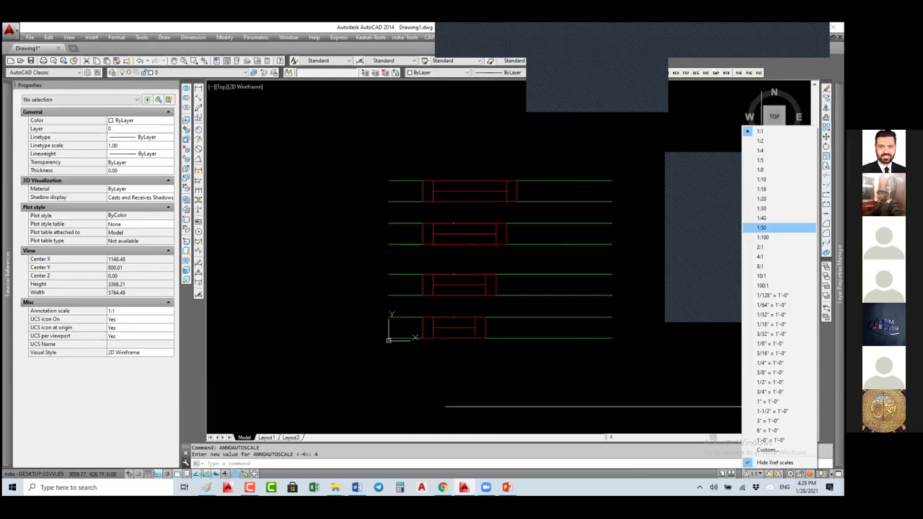
pyautogui.click(762, 228)
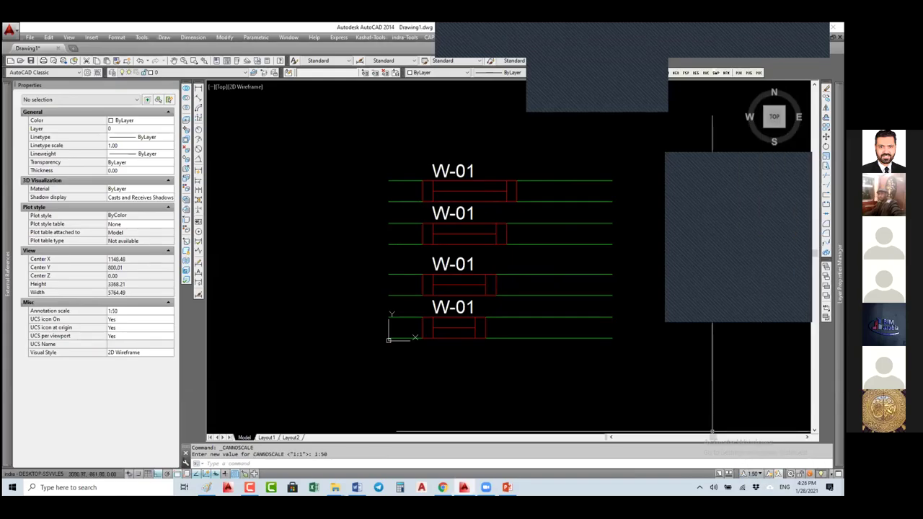
pyautogui.scroll(-2, 498, 284)
pyautogui.moveTo(499, 284)
pyautogui.mouseDown(button='middle')
pyautogui.moveTo(416, 282)
pyautogui.moveTo(333, 254)
pyautogui.mouseUp(button='middle')
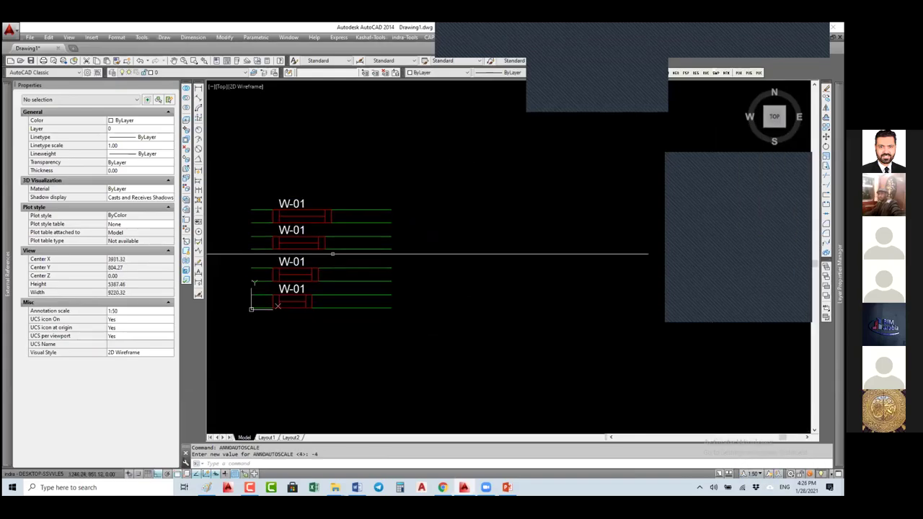
# Stretch the top W-600 window to a Distance1 of 4616.63, then open its block for editing
pyautogui.click(345, 197)
pyautogui.click(313, 214)
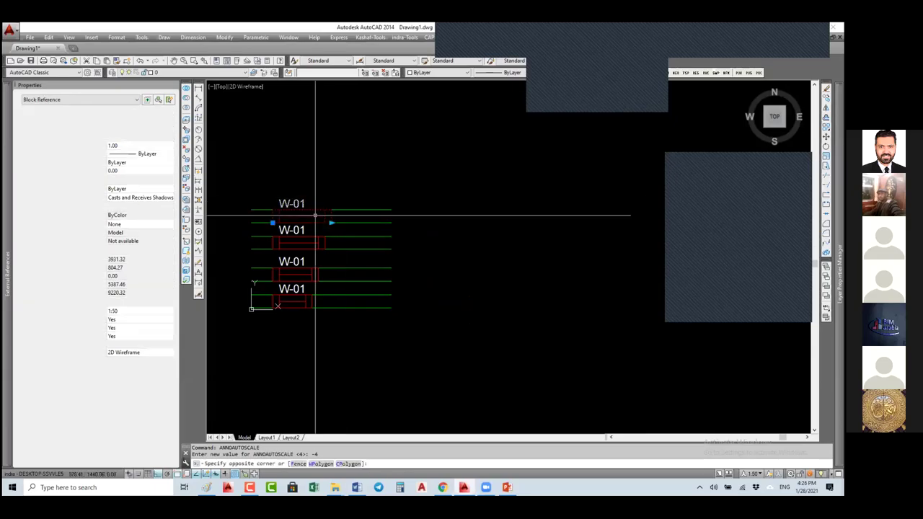
pyautogui.click(331, 223)
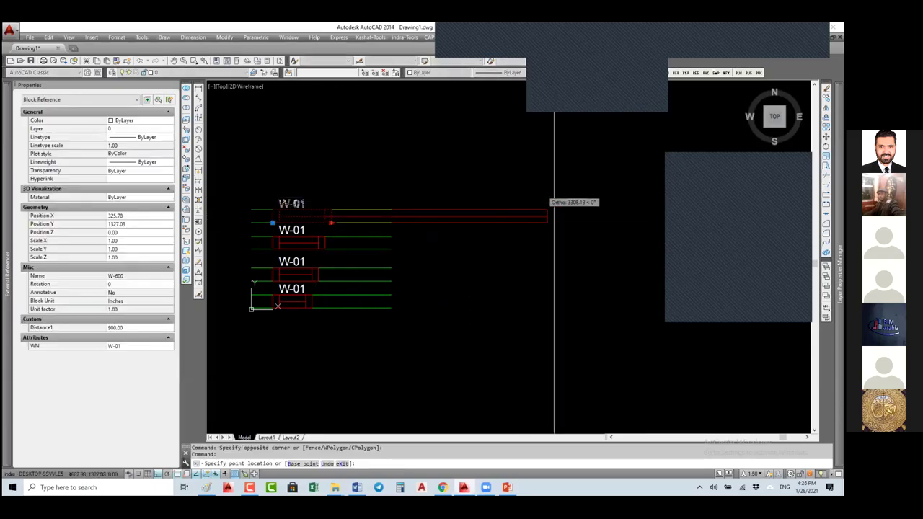
pyautogui.click(574, 215)
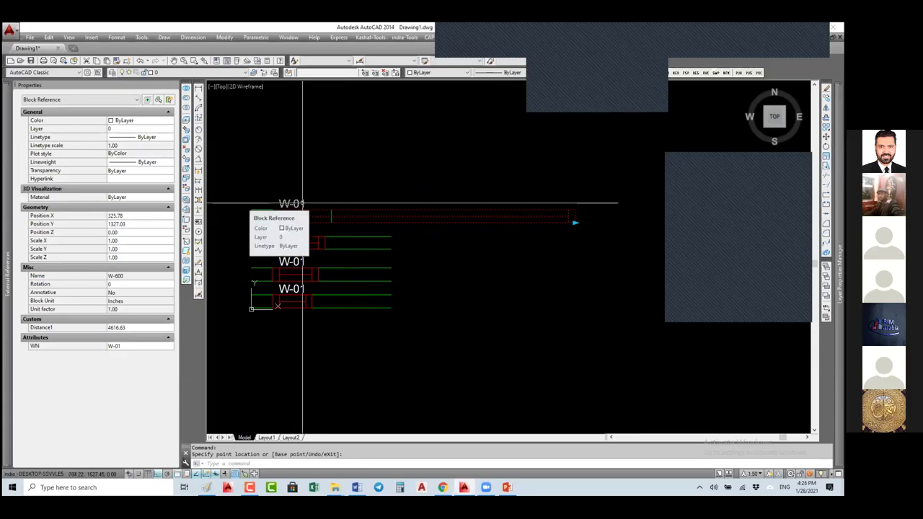
pyautogui.rightClick(382, 188)
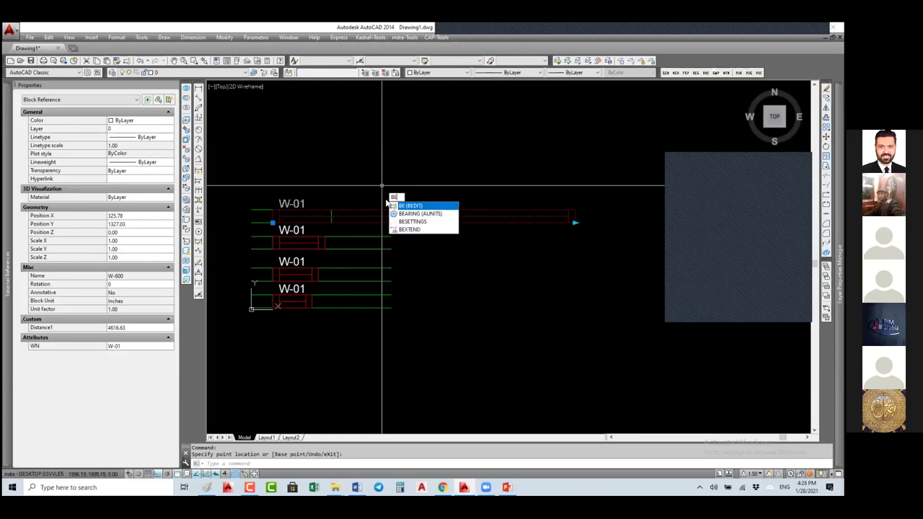
pyautogui.click(405, 208)
# Open W-600 in the Block Editor and update the objects its stretch action affects
pyautogui.press('Return')
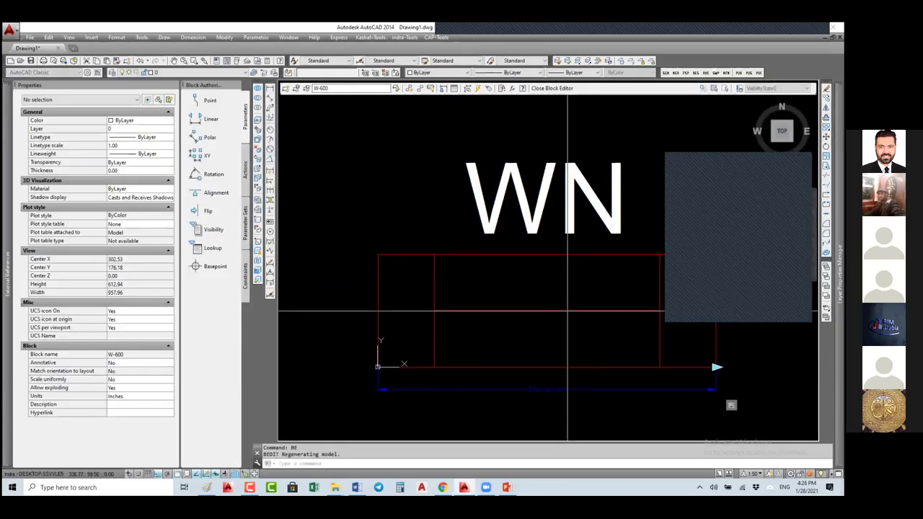
pyautogui.moveTo(567, 309); pyautogui.dragTo(387, 310, button='middle')
pyautogui.scroll(-3, 427, 266)
pyautogui.moveTo(427, 266); pyautogui.dragTo(477, 268, button='middle')
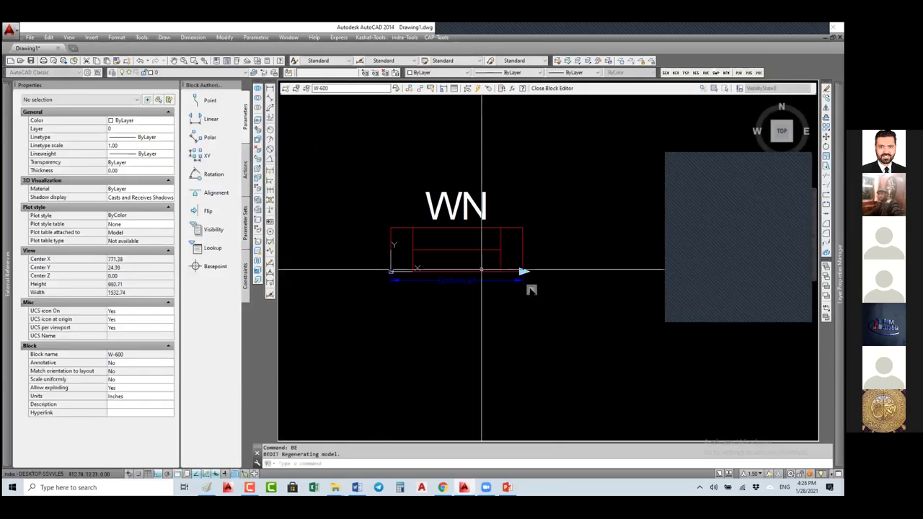
pyautogui.click(532, 292)
pyautogui.rightClick(532, 292)
pyautogui.moveTo(593, 311)
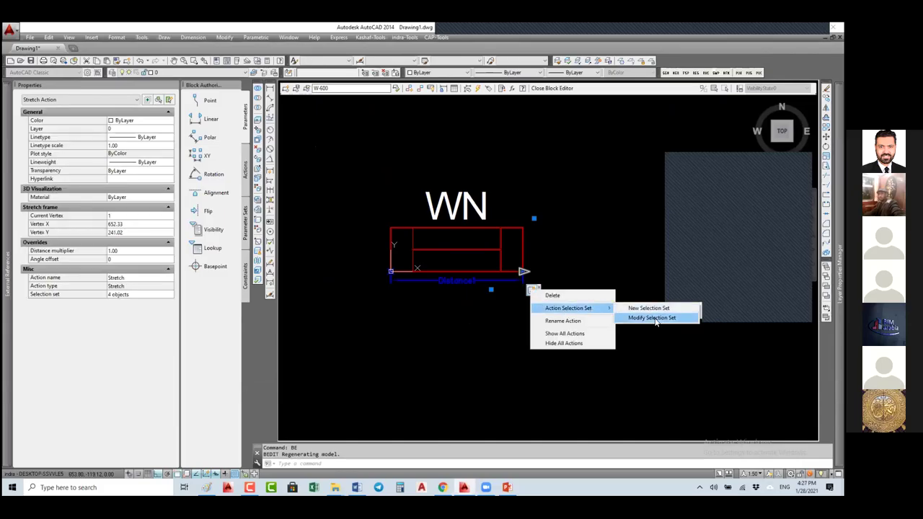
pyautogui.click(655, 319)
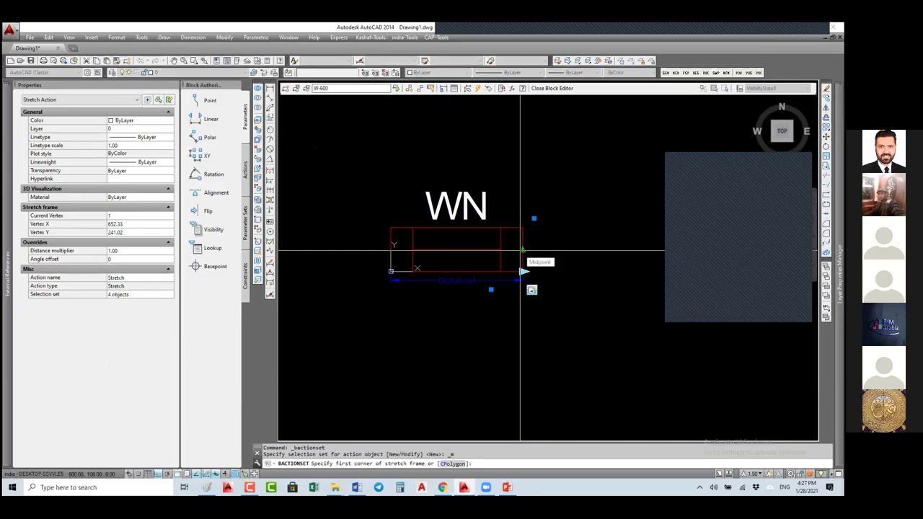
pyautogui.press('Return')
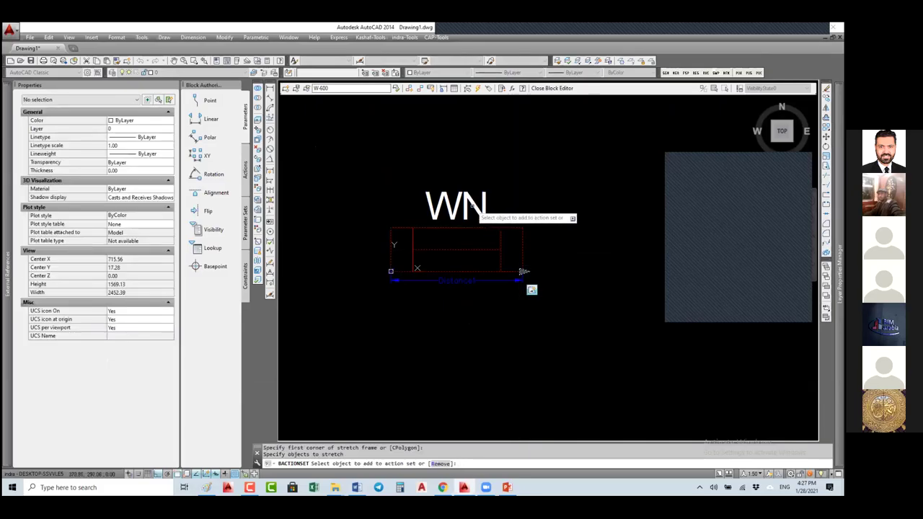
pyautogui.press('Return')
# Leave the WN attribute's Lock position set to No
pyautogui.click(470, 205)
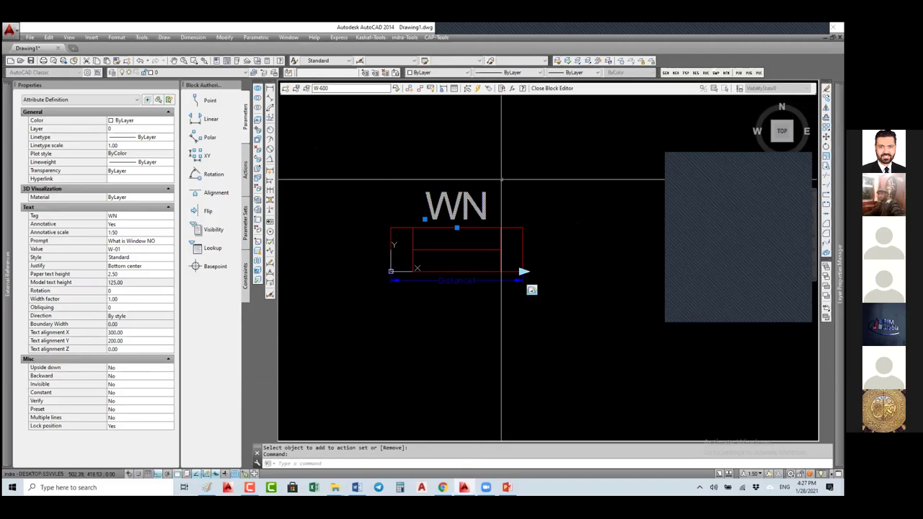
pyautogui.click(124, 427)
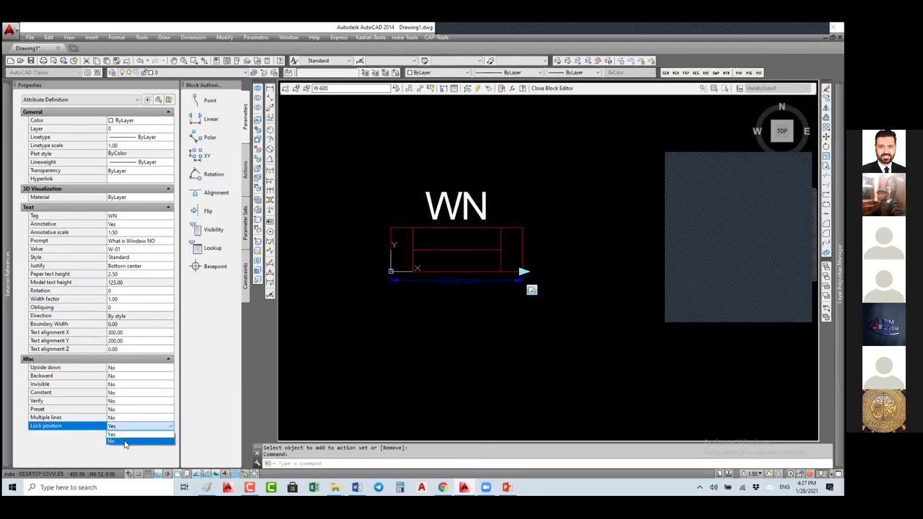
pyautogui.click(124, 442)
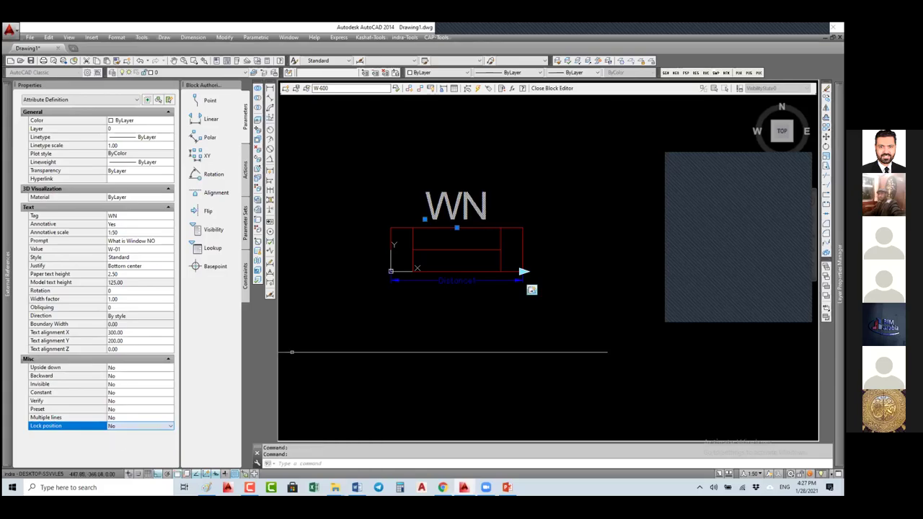
# Close the Block Editor saving the changes, and select the stretched W-01 window block
pyautogui.click(560, 88)
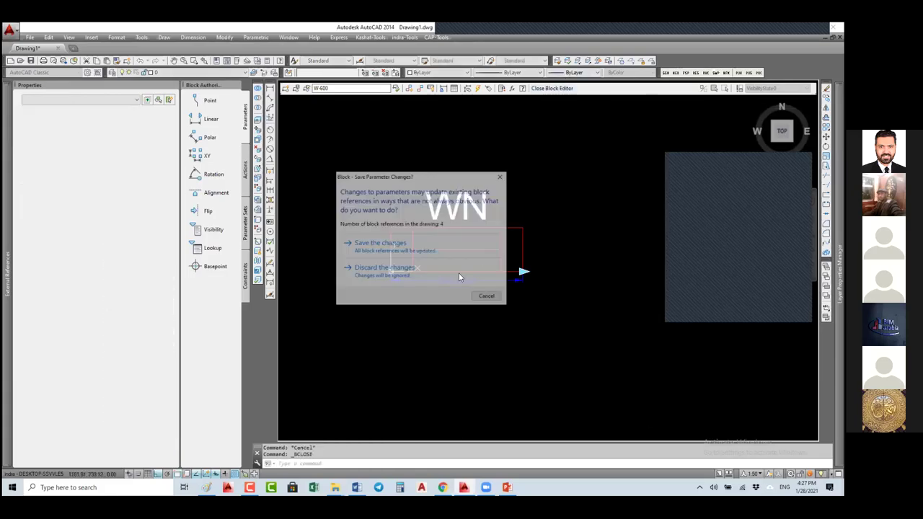
pyautogui.click(362, 247)
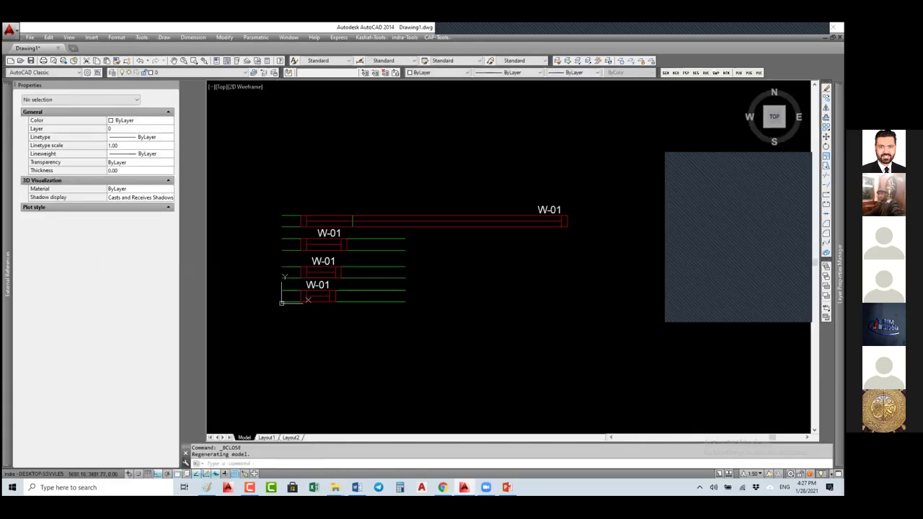
pyautogui.click(541, 239)
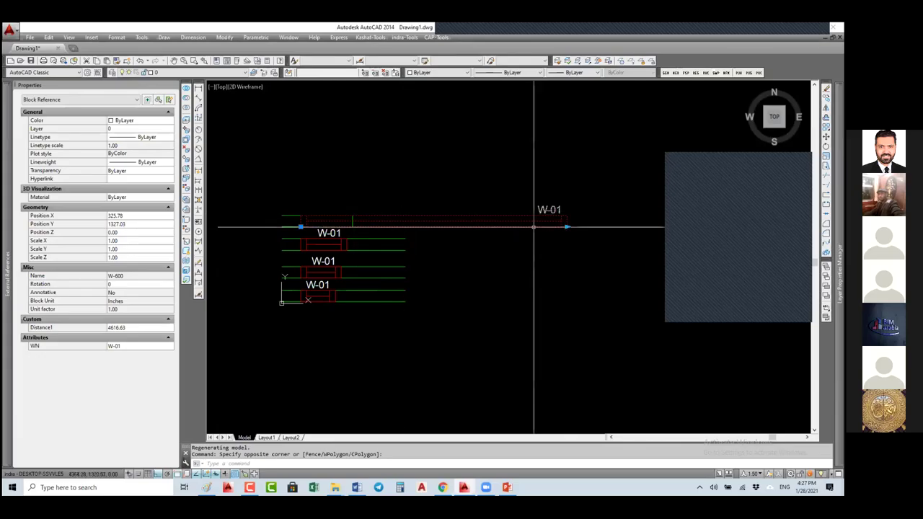
# Open the W-600 block in the Block Editor with BE and locate the WN label
pyautogui.write('BE')
pyautogui.press('Return')
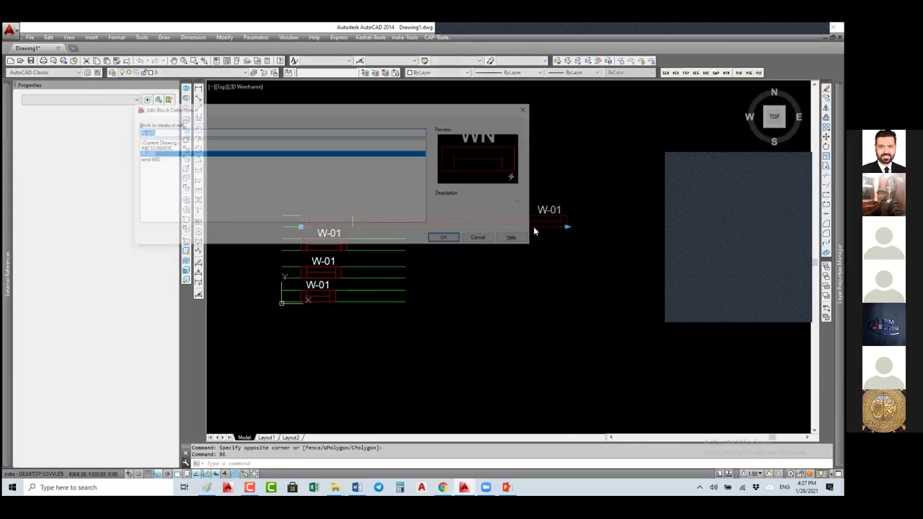
pyautogui.click(446, 239)
pyautogui.click(446, 235)
pyautogui.scroll(-3, 495, 252)
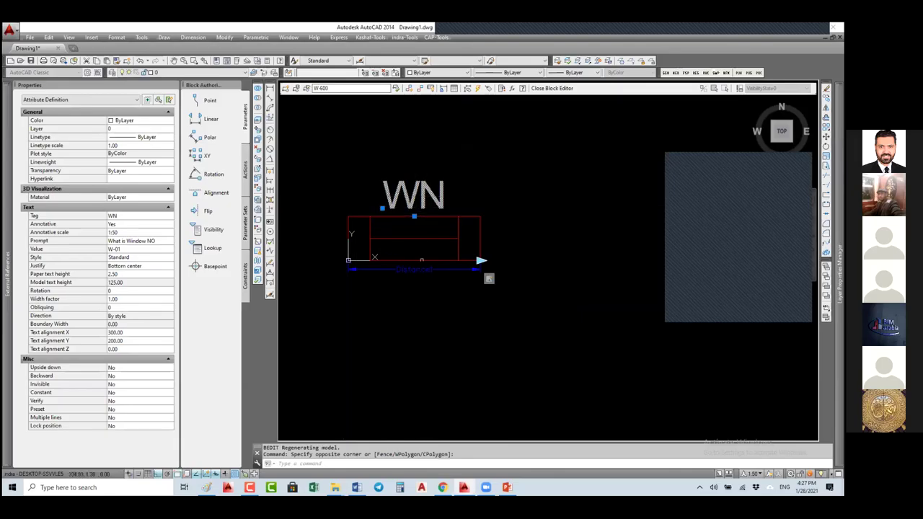
pyautogui.click(416, 270)
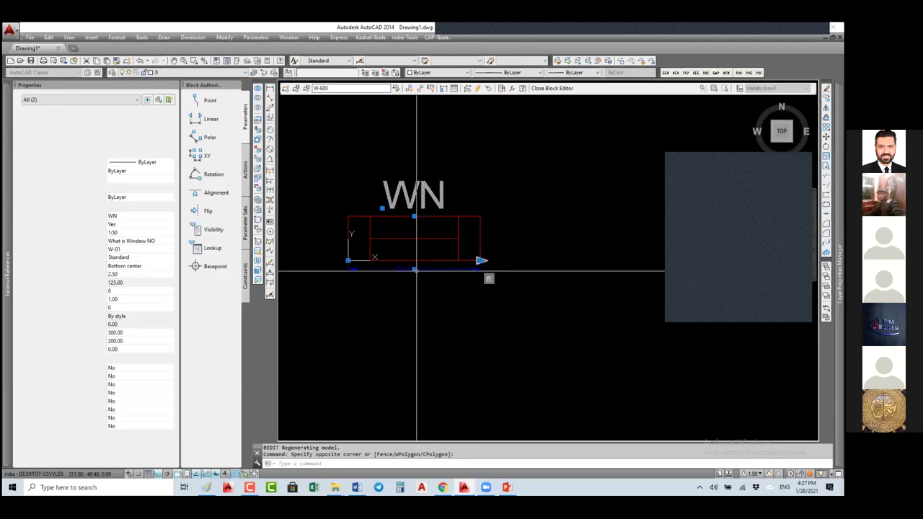
pyautogui.press('Escape')
pyautogui.press('Escape')
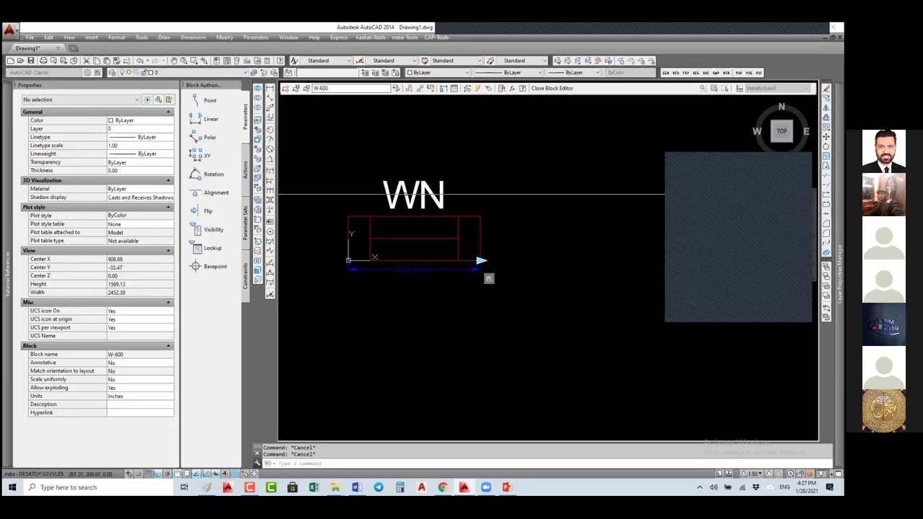
# Remove the WN label from the Stretch action's selection set, keeping the existing stretch frame
pyautogui.click(489, 279)
pyautogui.rightClick(489, 279)
pyautogui.moveTo(560, 298)
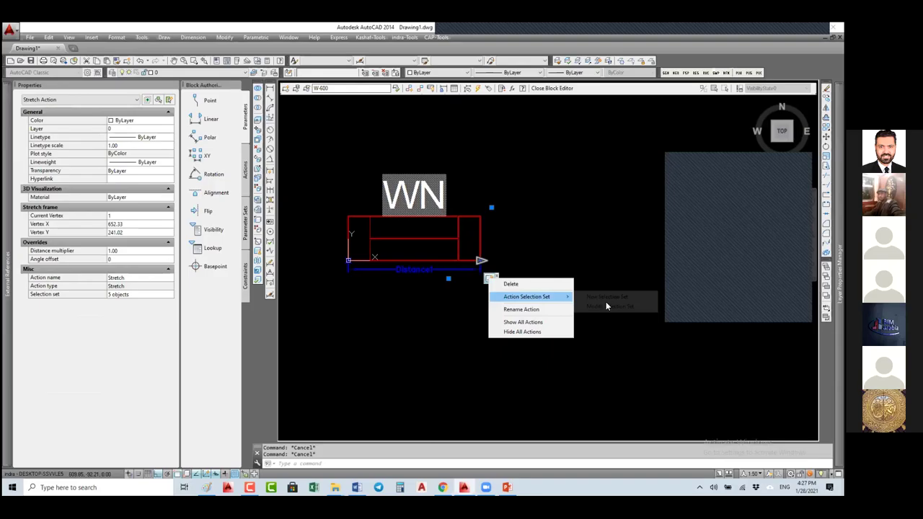
pyautogui.click(606, 296)
pyautogui.press('Return')
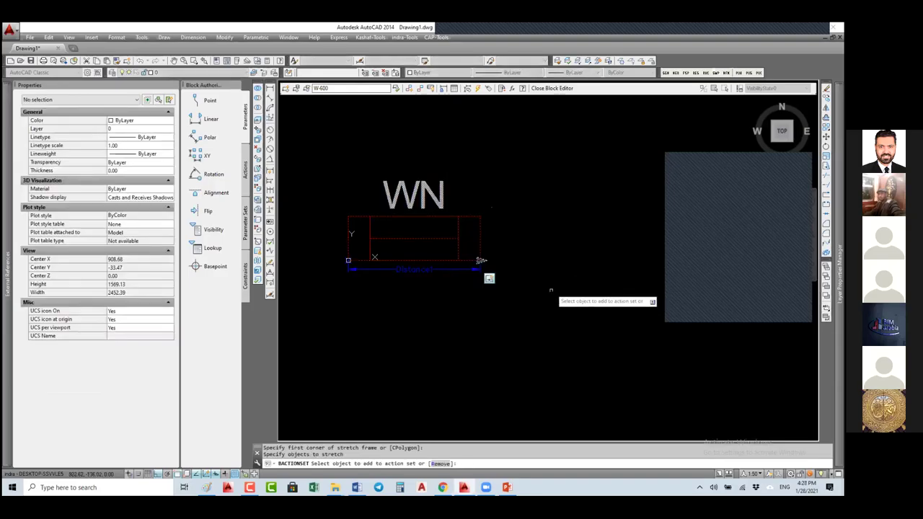
pyautogui.write('r')
pyautogui.press('Return')
pyautogui.click(494, 181)
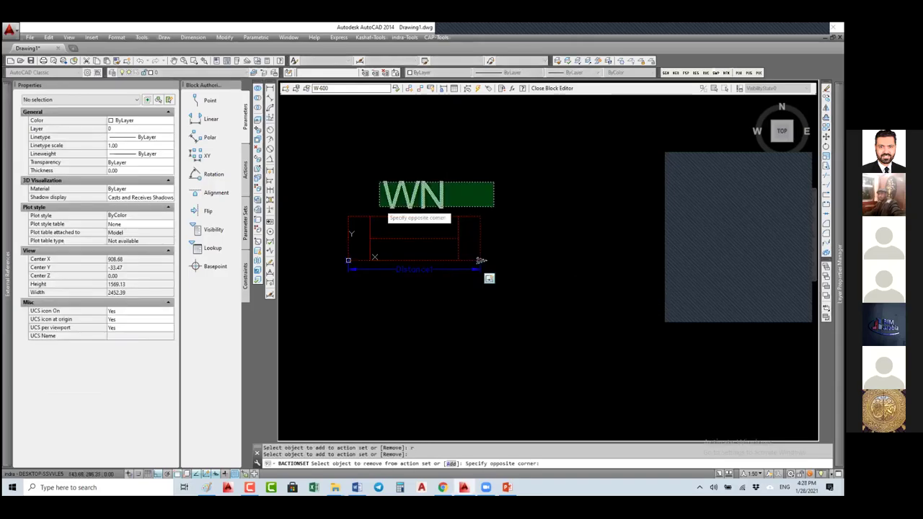
pyautogui.click(381, 207)
pyautogui.press('Return')
# Set the WN attribute definition's Lock position to Yes
pyautogui.click(488, 183)
pyautogui.click(433, 198)
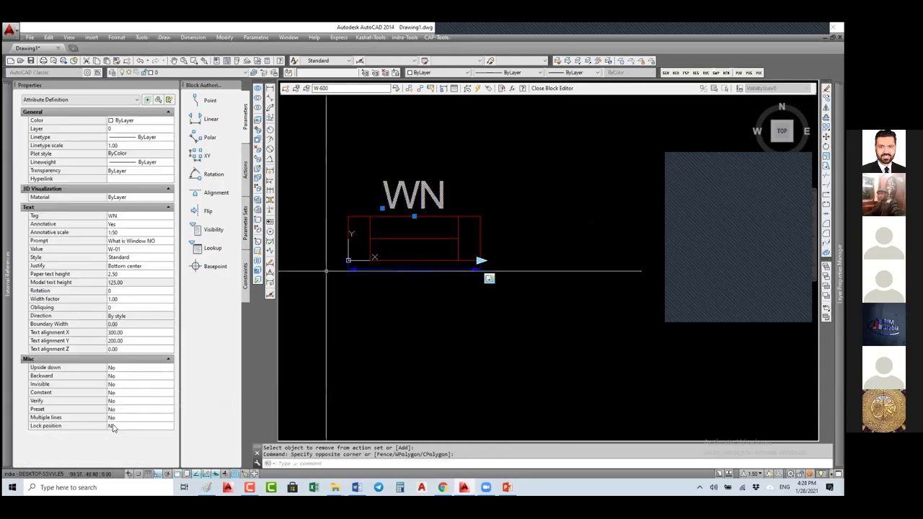
pyautogui.click(120, 426)
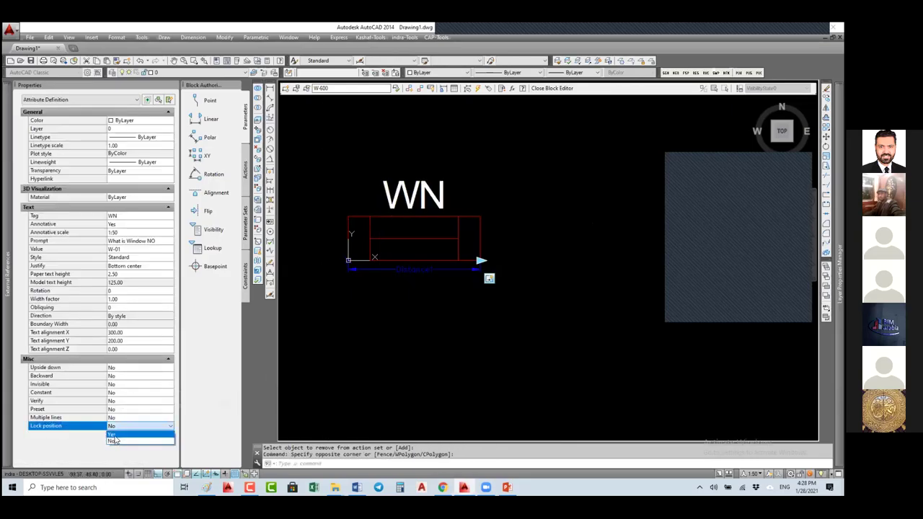
pyautogui.click(114, 436)
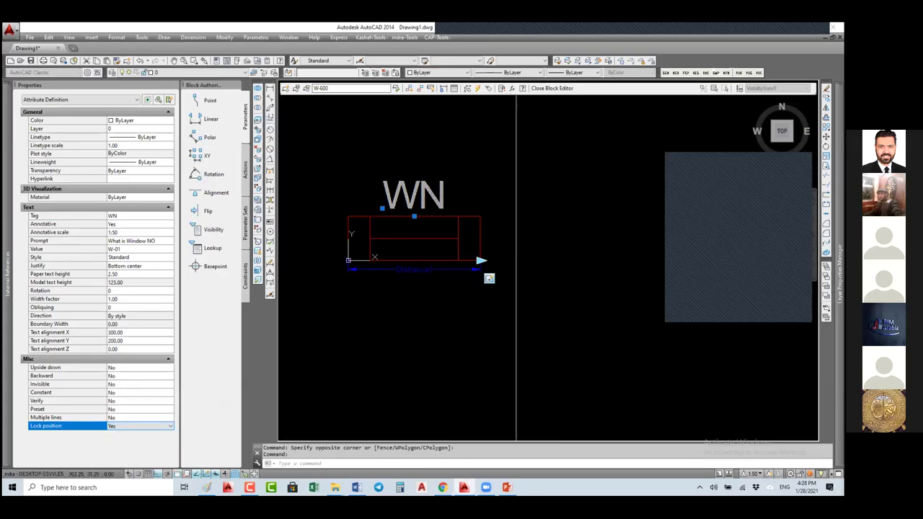
pyautogui.moveTo(495, 211); pyautogui.dragTo(522, 215, button='middle')
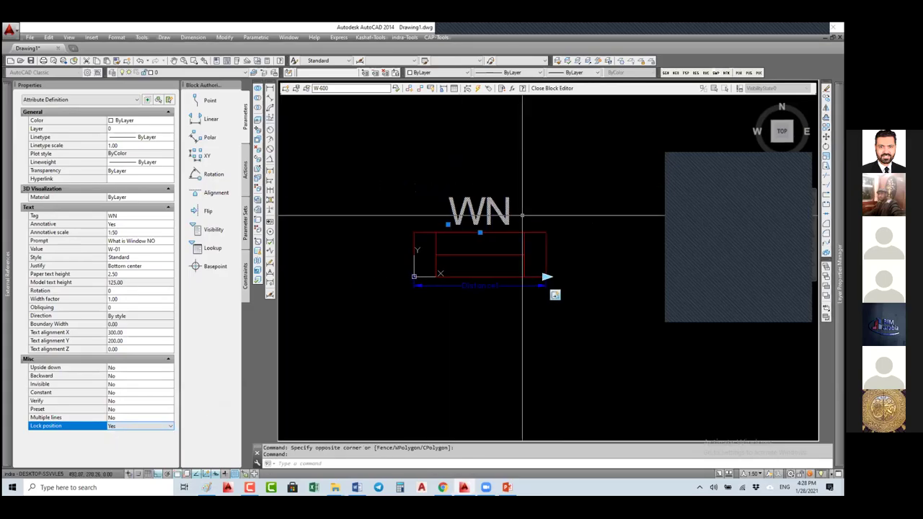
pyautogui.press('Escape')
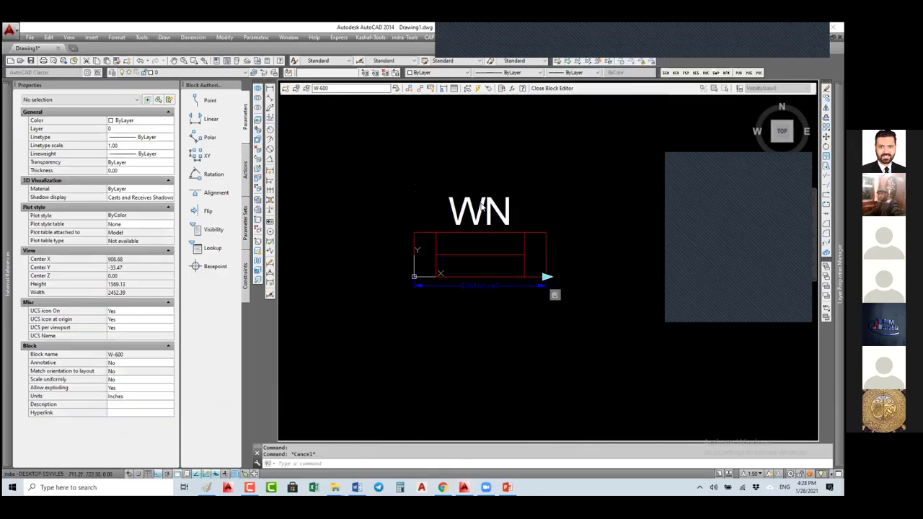
# Close the Block Editor and save the changes to the W-600 block
pyautogui.click(246, 175)
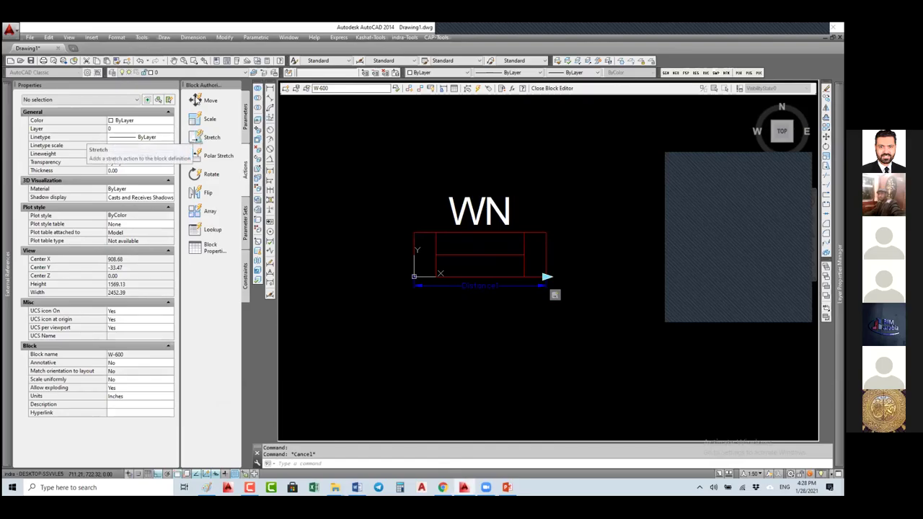
pyautogui.click(196, 100)
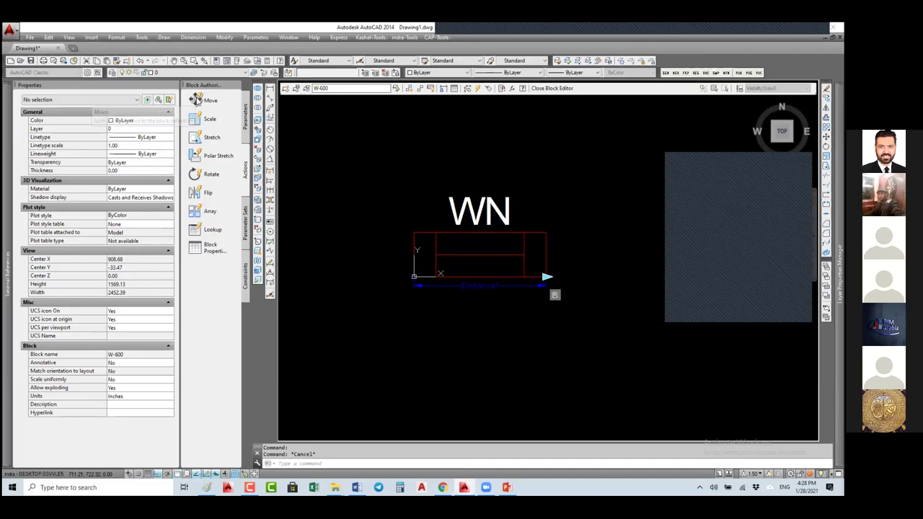
pyautogui.click(523, 286)
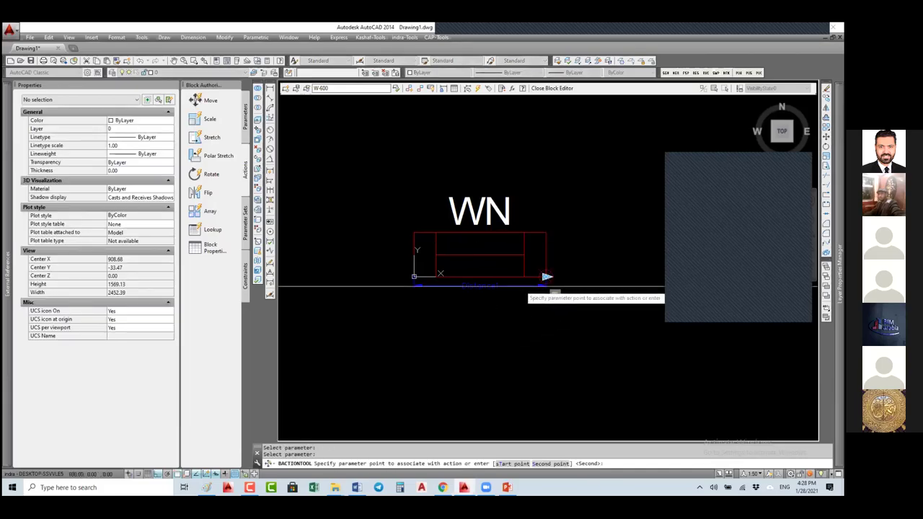
pyautogui.click(552, 88)
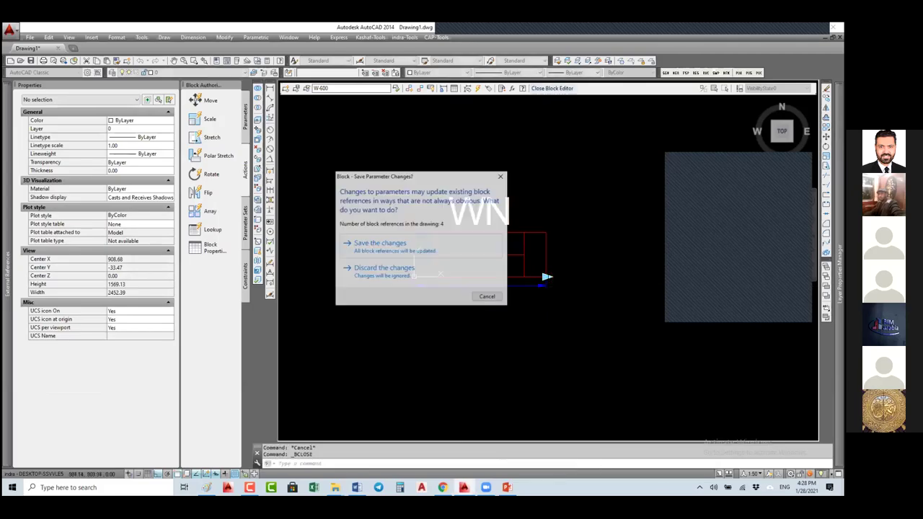
pyautogui.click(380, 244)
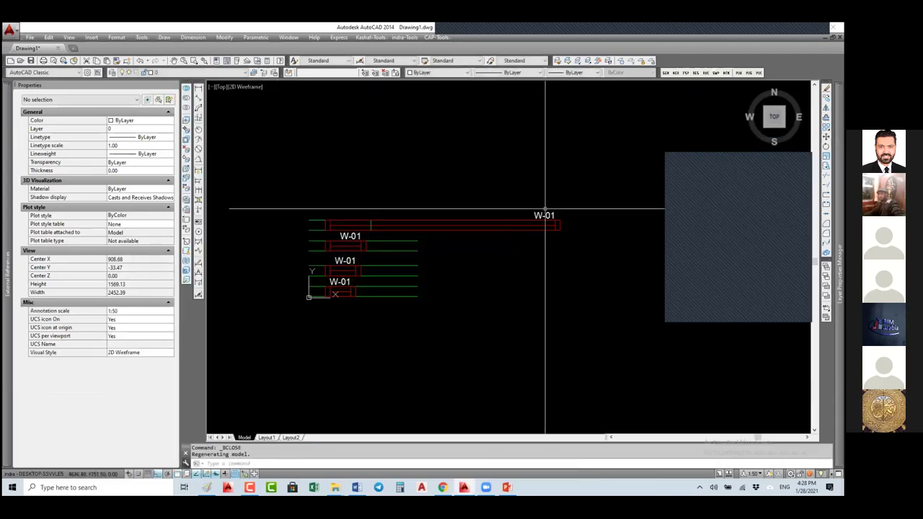
# Reopen the W-600 window block in the Block Editor with BE
pyautogui.click(546, 225)
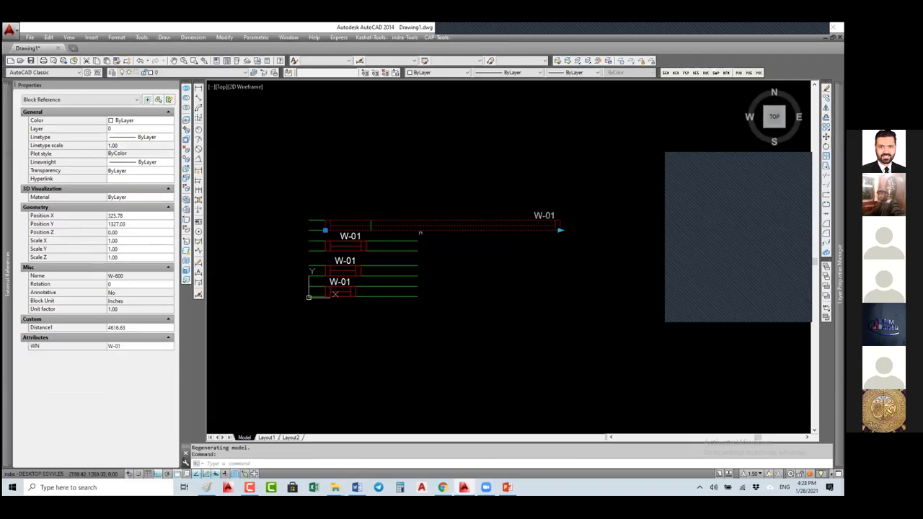
pyautogui.write('be')
pyautogui.press('Return')
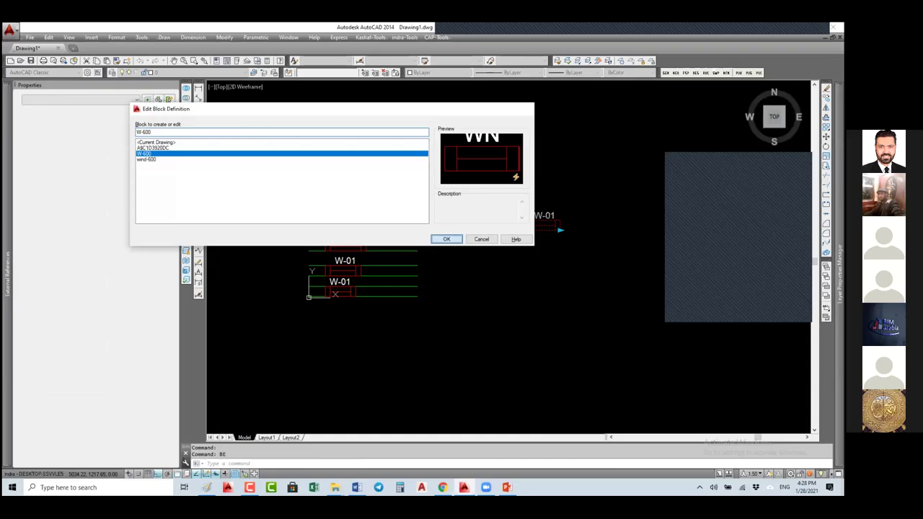
pyautogui.press('Return')
pyautogui.scroll(-2, 433, 231)
pyautogui.click(489, 204)
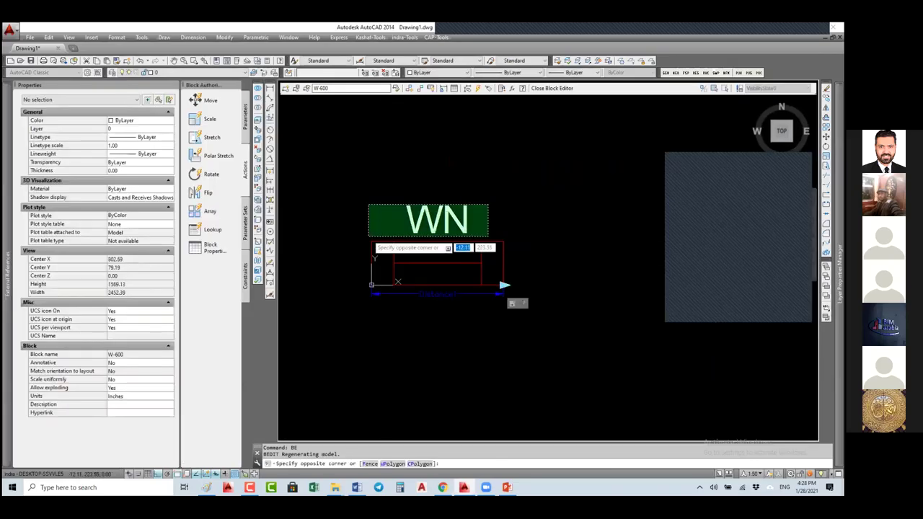
pyautogui.click(369, 237)
pyautogui.press('Escape')
pyautogui.press('Escape')
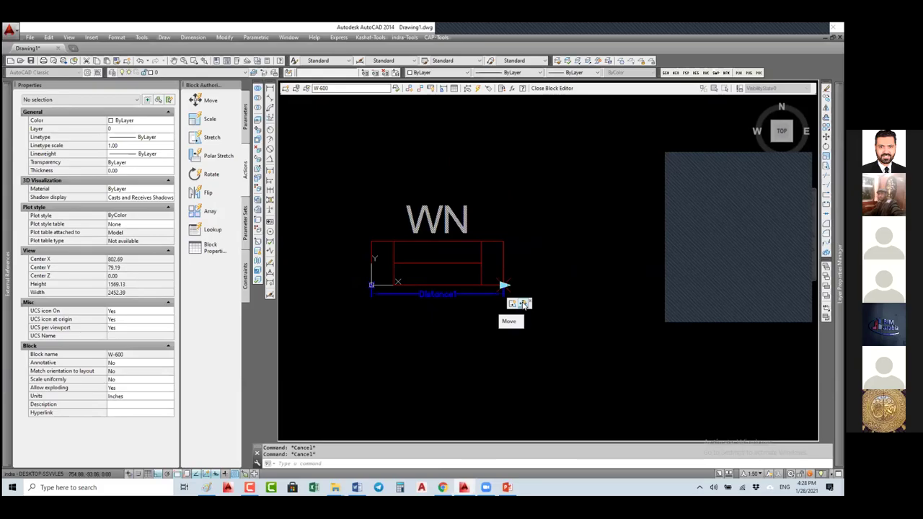
# Set the Move action's distance multiplier to 0.50
pyautogui.click(522, 304)
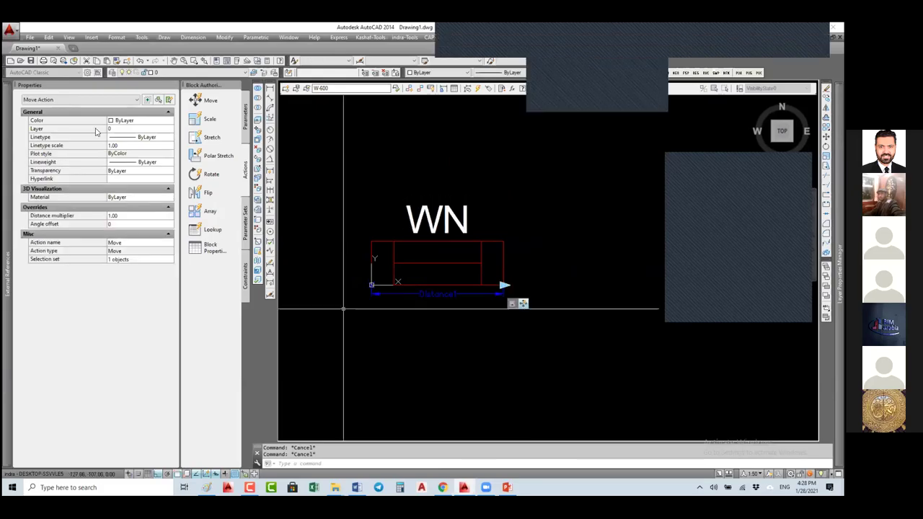
pyautogui.click(122, 216)
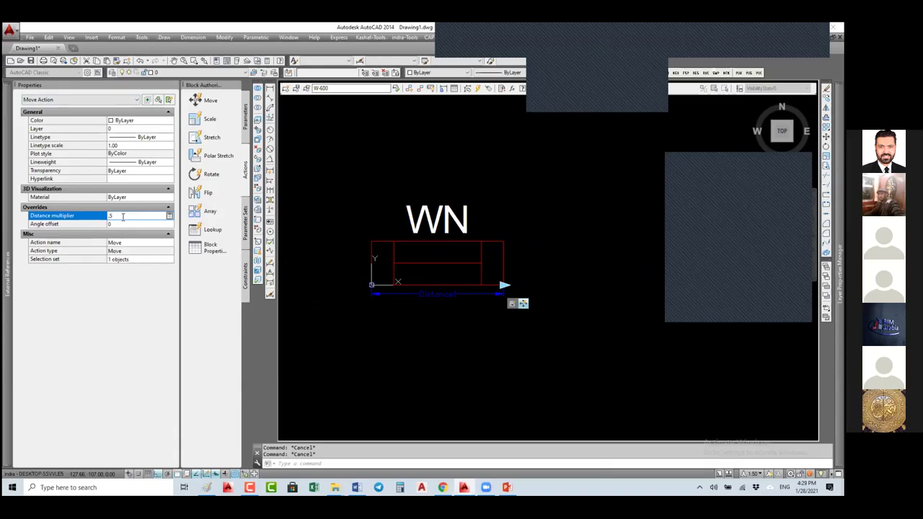
pyautogui.press('Tab')
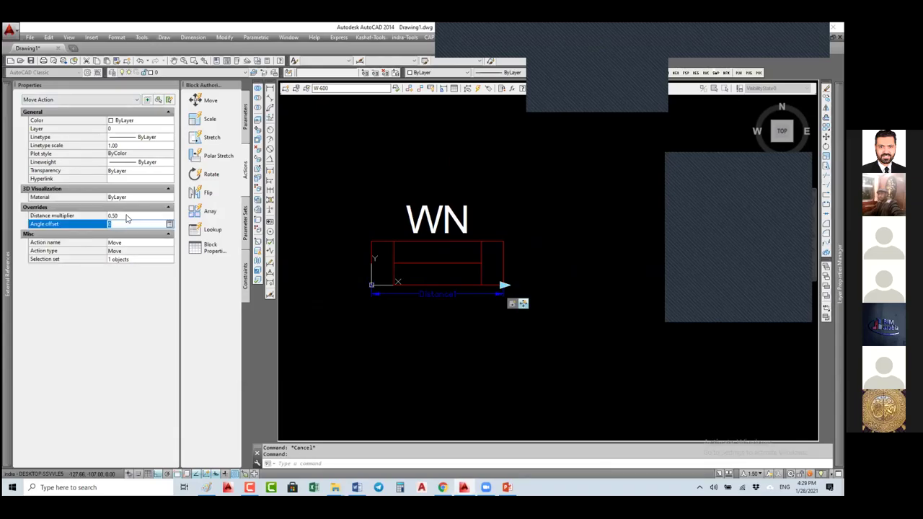
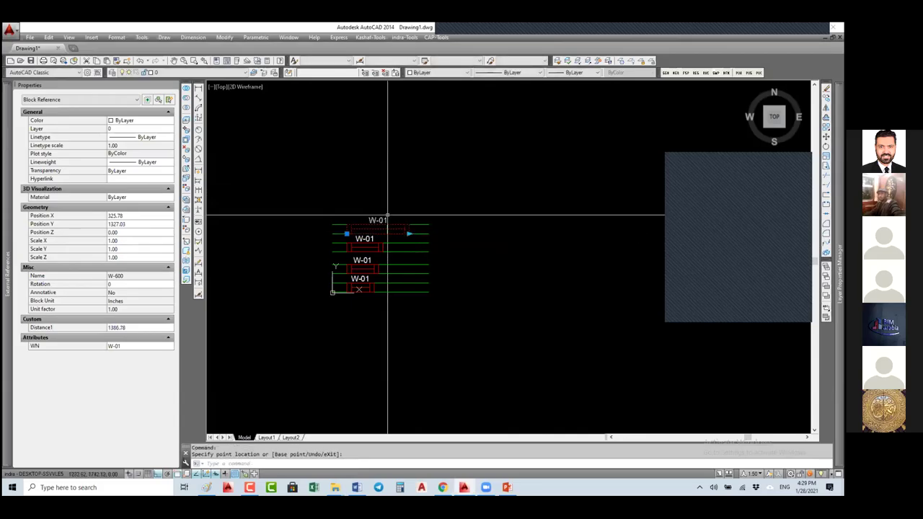
# Cancel the pending copy and draw a temporary vertical guide line
pyautogui.scroll(4, 372, 278)
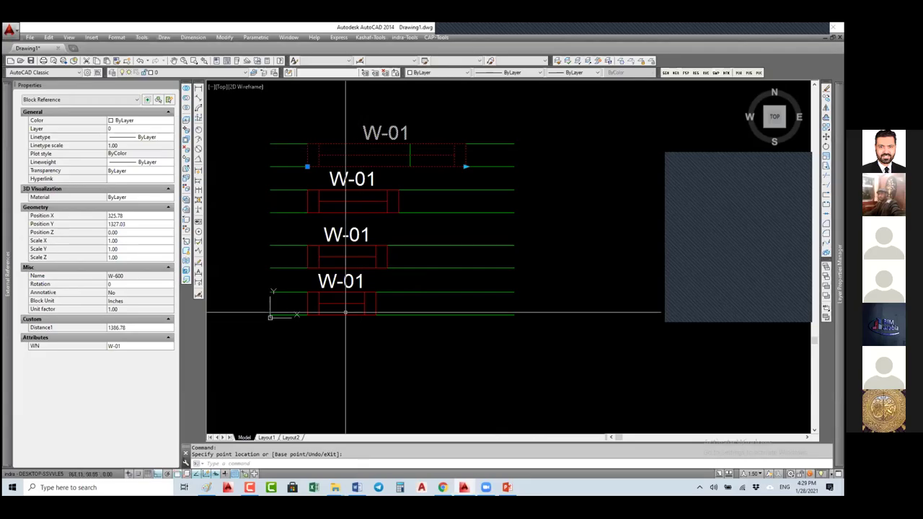
pyautogui.press('Escape')
pyautogui.write('l')
pyautogui.press('Return')
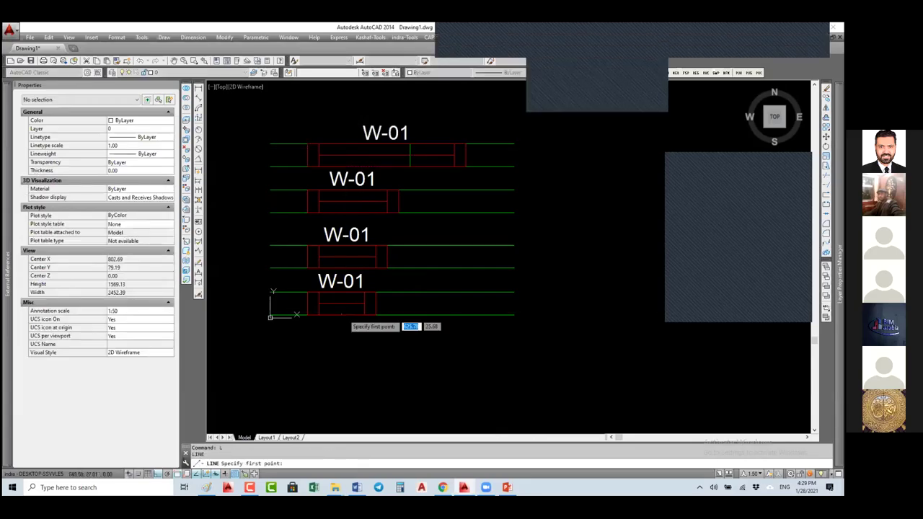
pyautogui.click(342, 314)
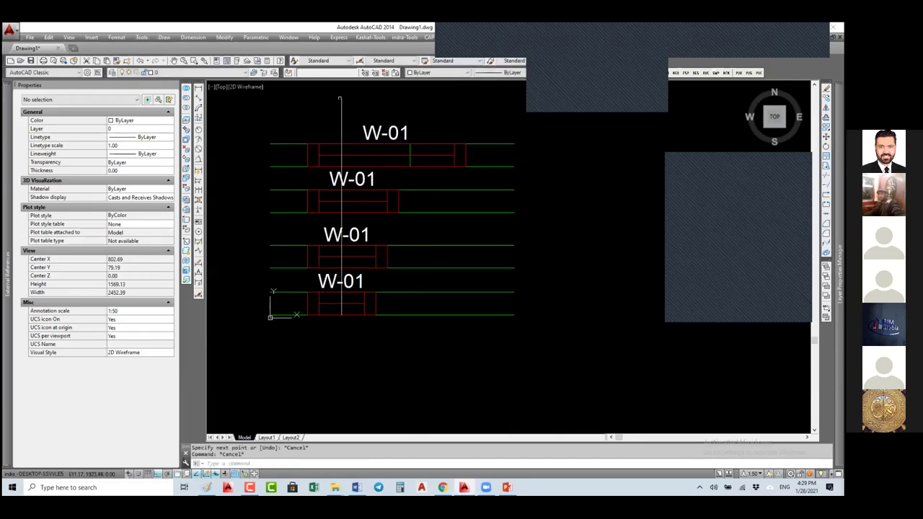
pyautogui.press('l')
pyautogui.press('Return')
pyautogui.click(343, 264)
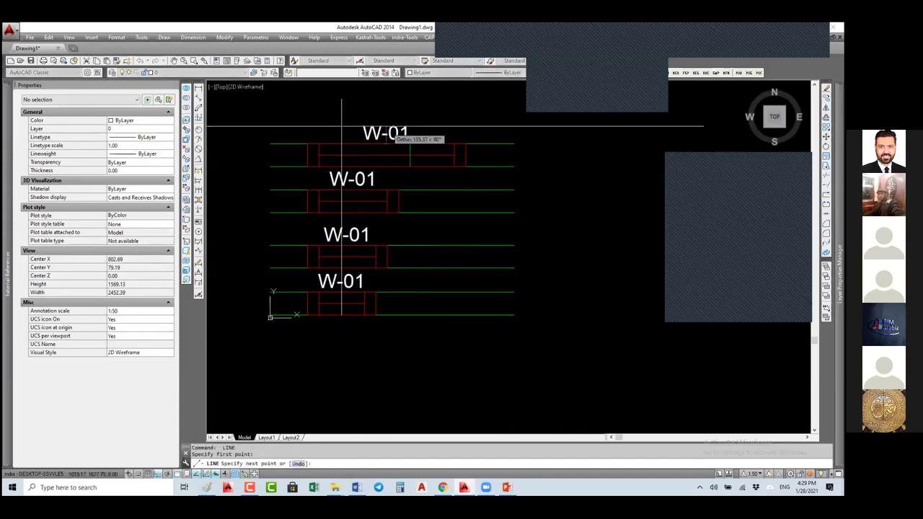
pyautogui.press('Escape')
pyautogui.press('Escape')
# Select the vertical guide line and delete it
pyautogui.click(342, 99)
pyautogui.click(342, 114)
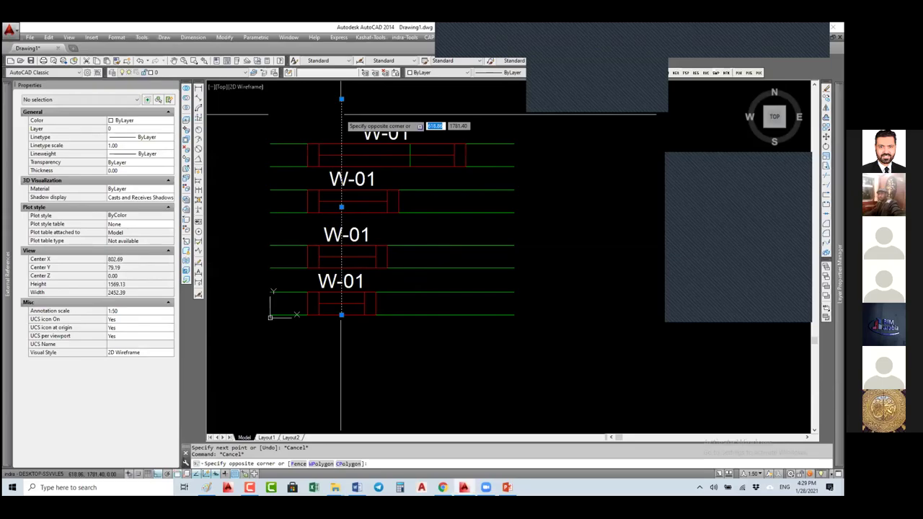
pyautogui.click(341, 114)
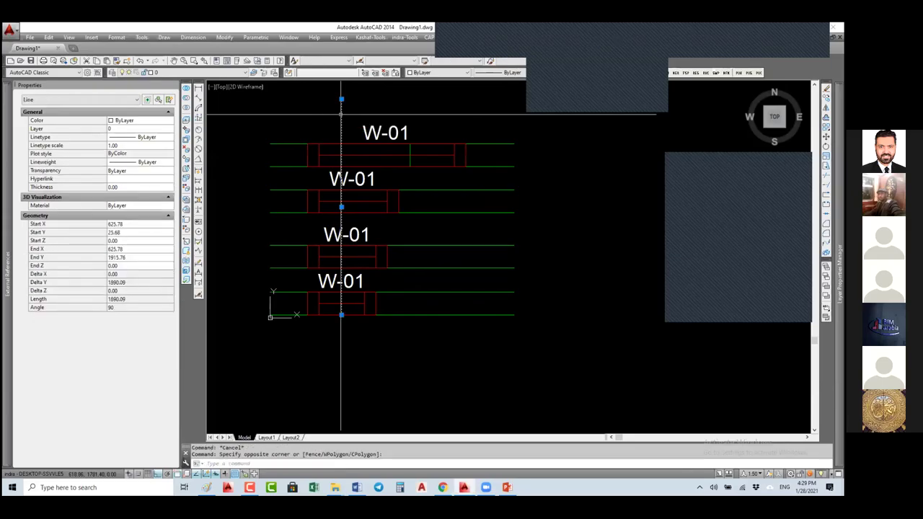
pyautogui.scroll(-2, 362, 227)
pyautogui.press('Delete')
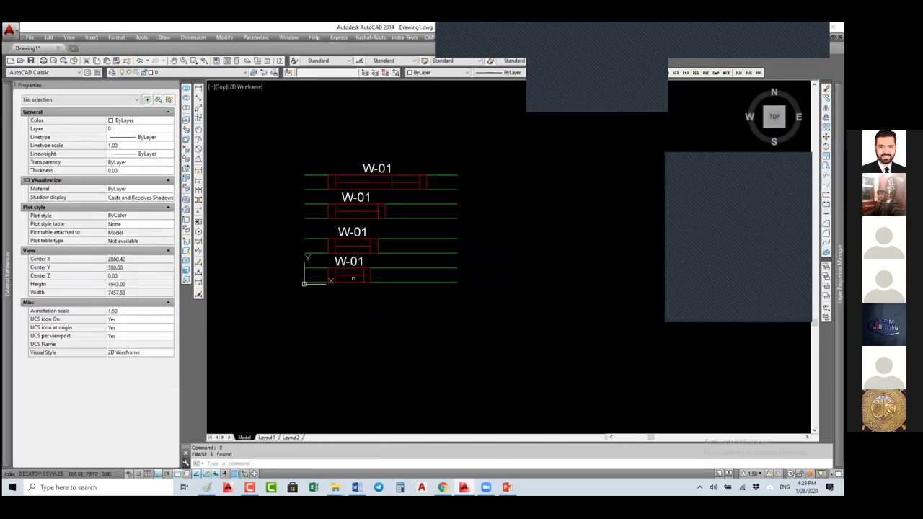
# Select the bottom W-01 window block and start Edit Block Definition with BE
pyautogui.click(350, 278)
pyautogui.moveTo(355, 306); pyautogui.dragTo(358, 232, button='middle')
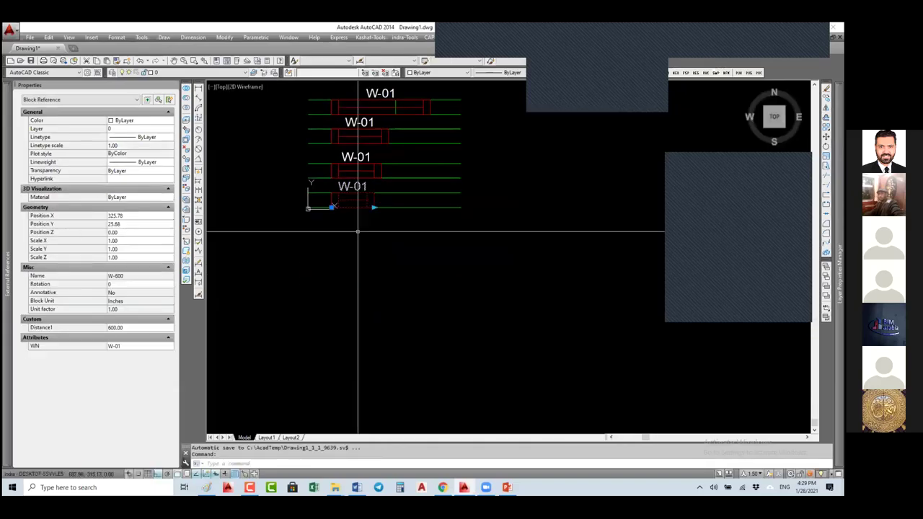
pyautogui.write('Co')
pyautogui.press('Return')
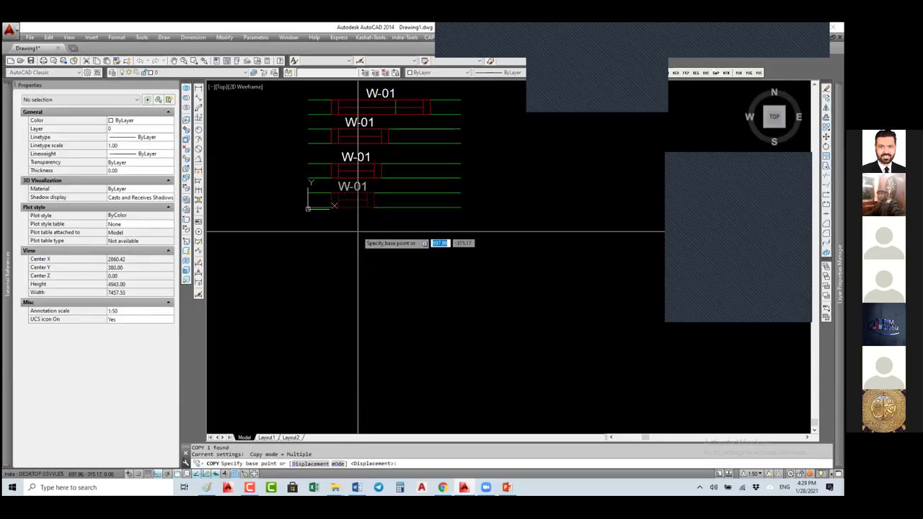
pyautogui.press('Escape')
pyautogui.write('be')
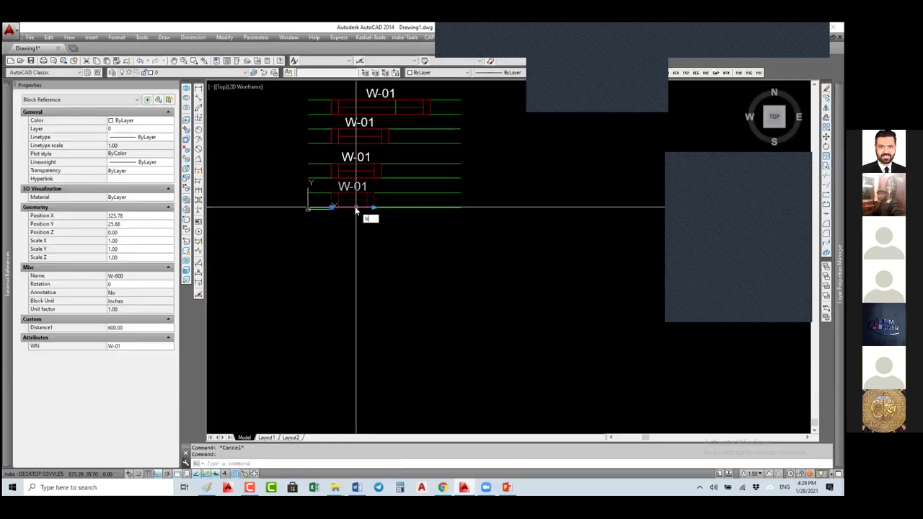
pyautogui.press('Return')
# Open W-600 in the Block Editor and save it as a new block named W-1000
pyautogui.click(443, 239)
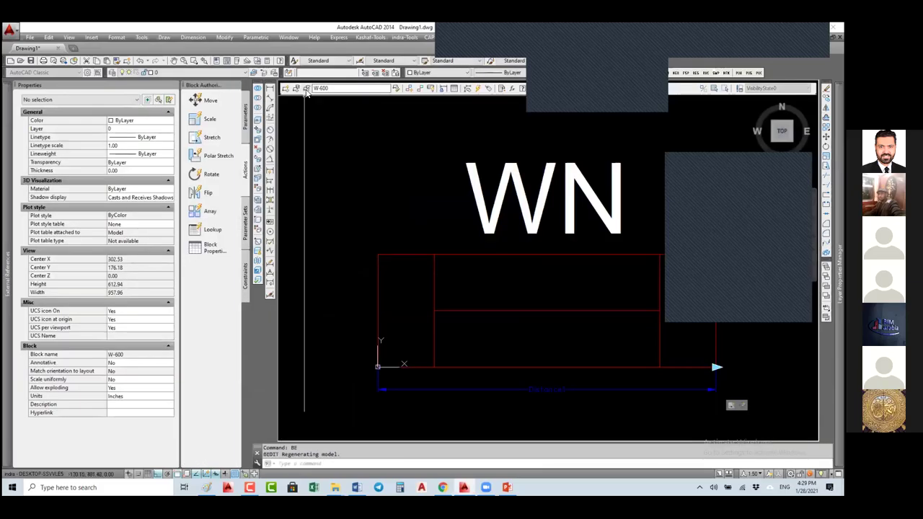
pyautogui.click(359, 204)
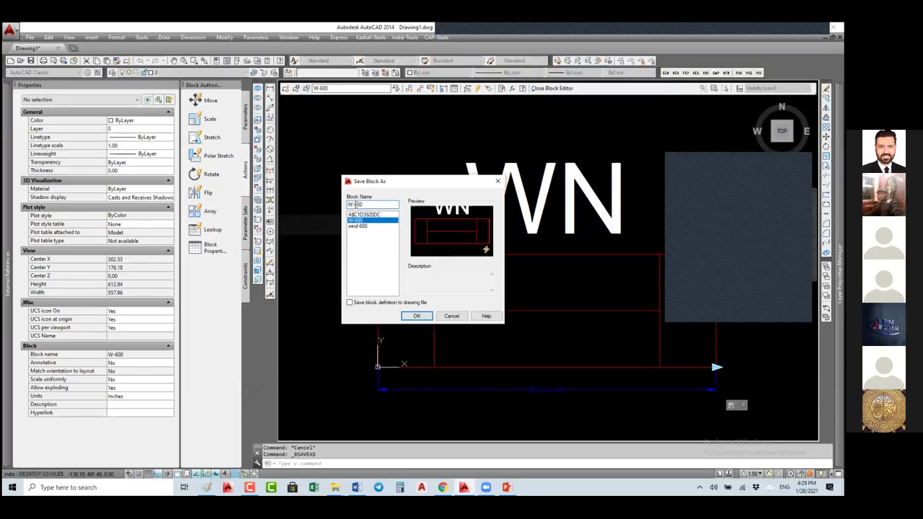
pyautogui.write('1000')
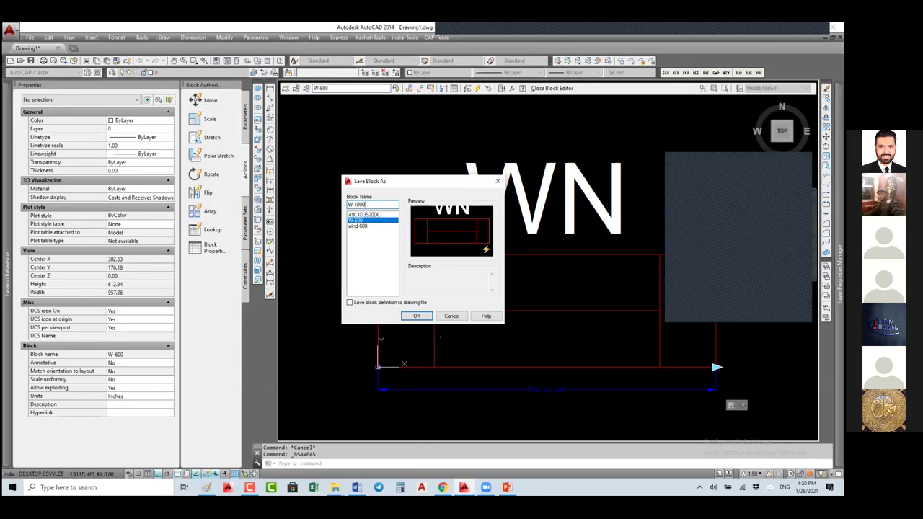
pyautogui.click(417, 316)
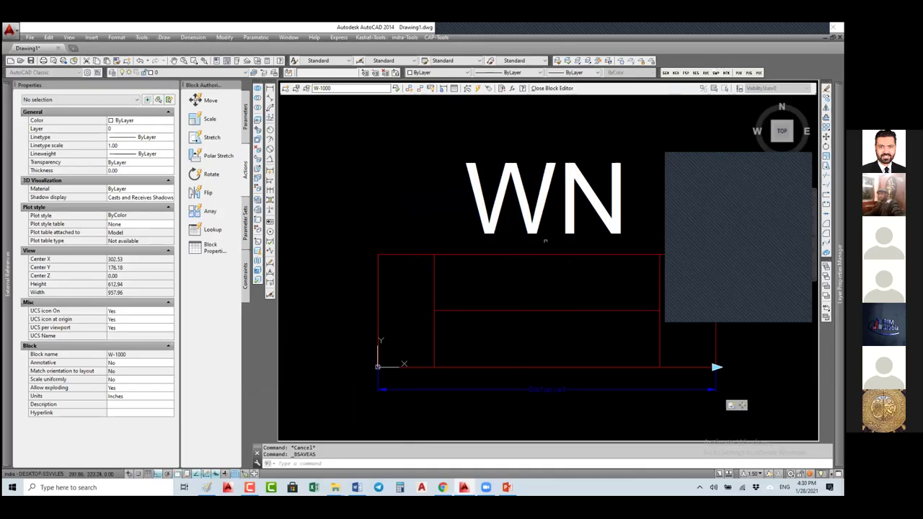
# Copy the vertical mullion line to a new position across the window frame
pyautogui.scroll(-3, 479, 241)
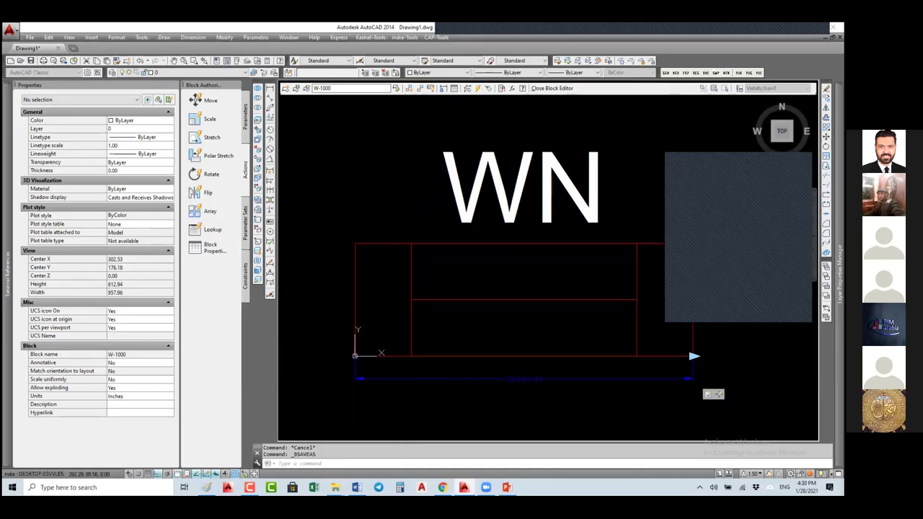
pyautogui.write('RE')
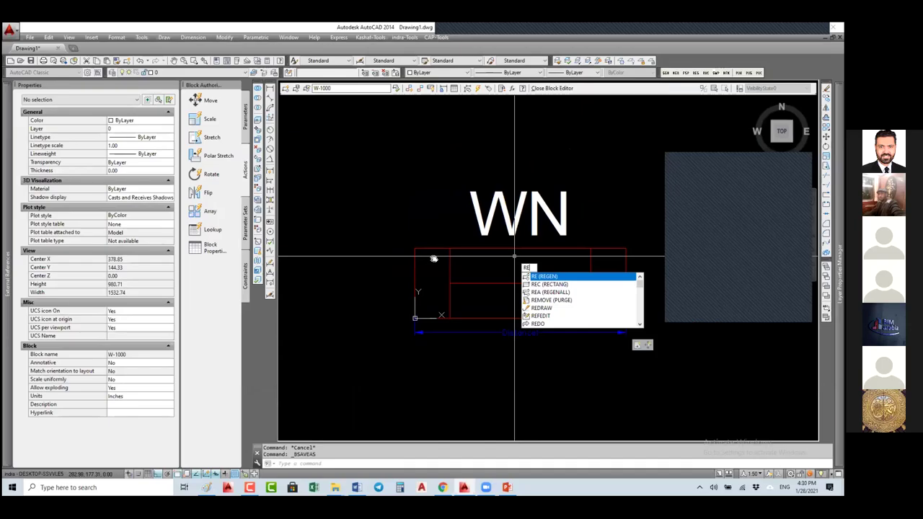
pyautogui.press('BackSpace')
pyautogui.press('BackSpace')
pyautogui.write('co')
pyautogui.press('Return')
pyautogui.click(432, 249)
pyautogui.press('Return')
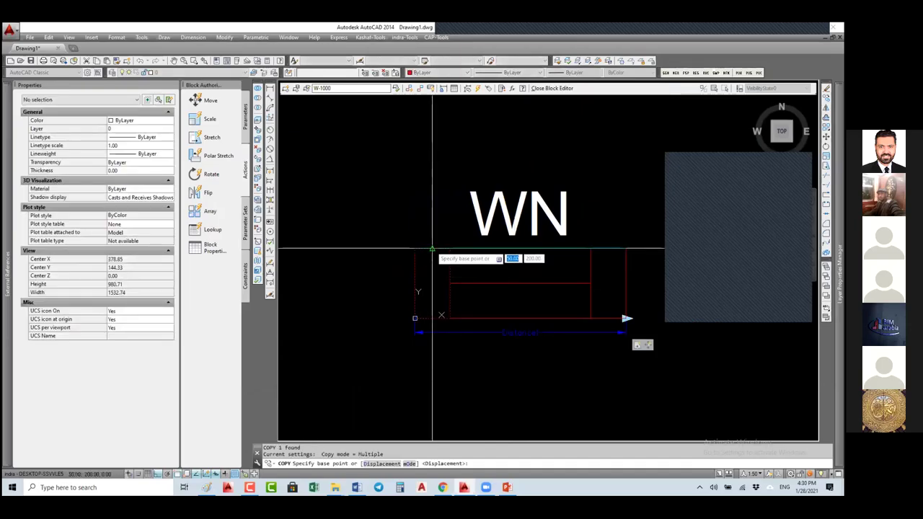
pyautogui.click(432, 249)
pyautogui.click(490, 281)
pyautogui.press('Escape')
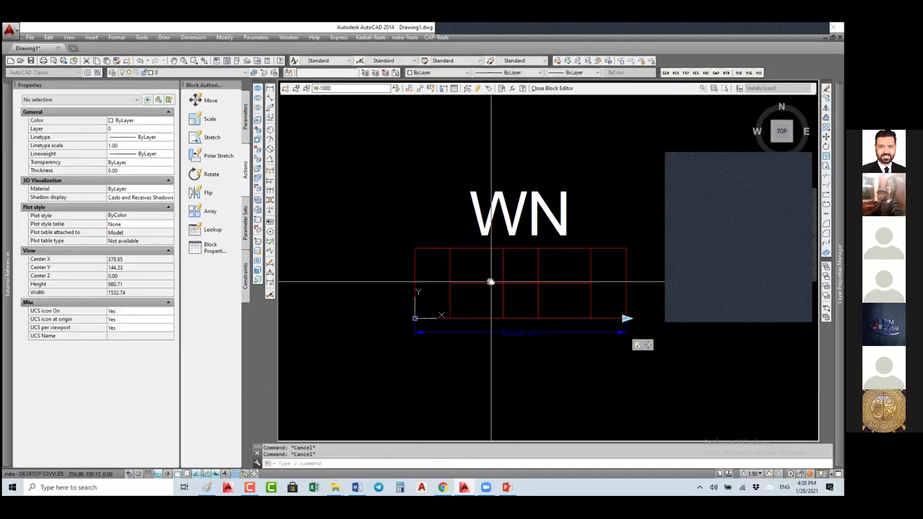
# Start and cancel a TRIM, then zoom out of the block
pyautogui.write('re')
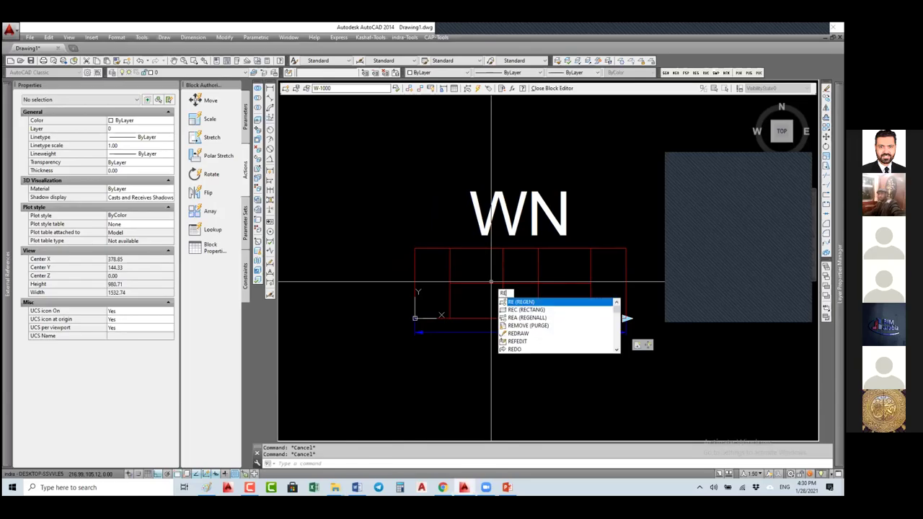
pyautogui.press('Escape')
pyautogui.write('tr')
pyautogui.press('Return')
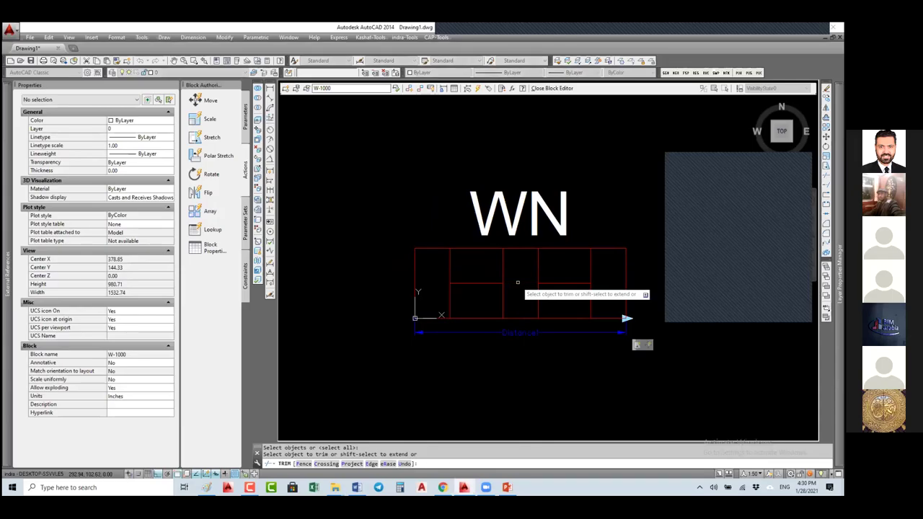
pyautogui.press('Escape')
pyautogui.press('Escape')
pyautogui.scroll(-4, 472, 285)
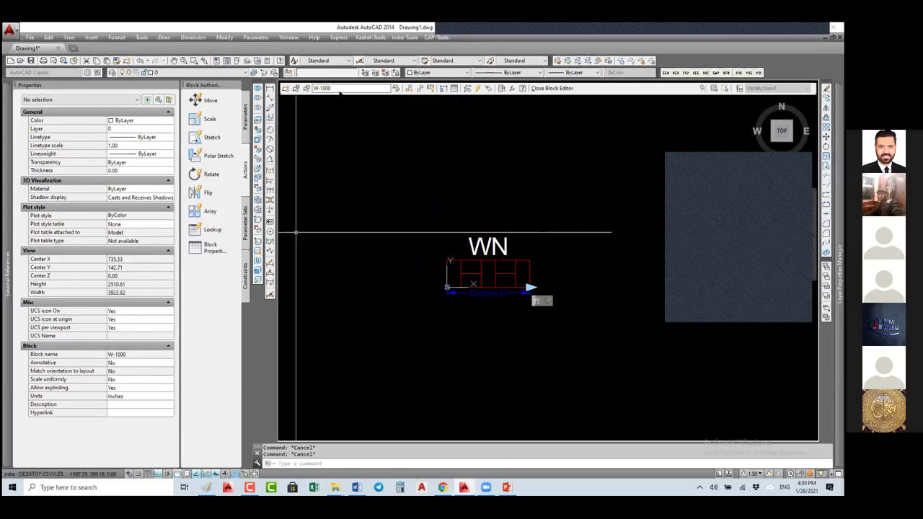
# Add a stretch action on Distance1's end point with a stretch frame around the frame's end
pyautogui.click(199, 139)
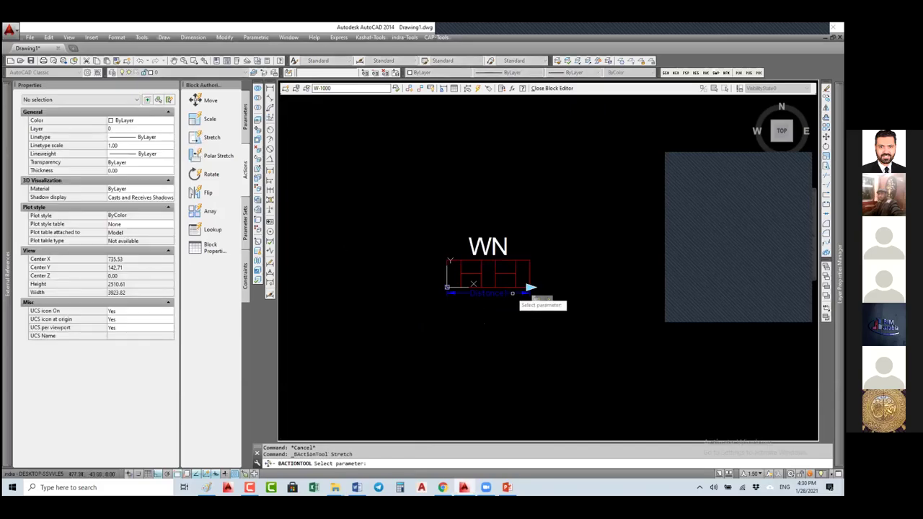
pyautogui.click(532, 289)
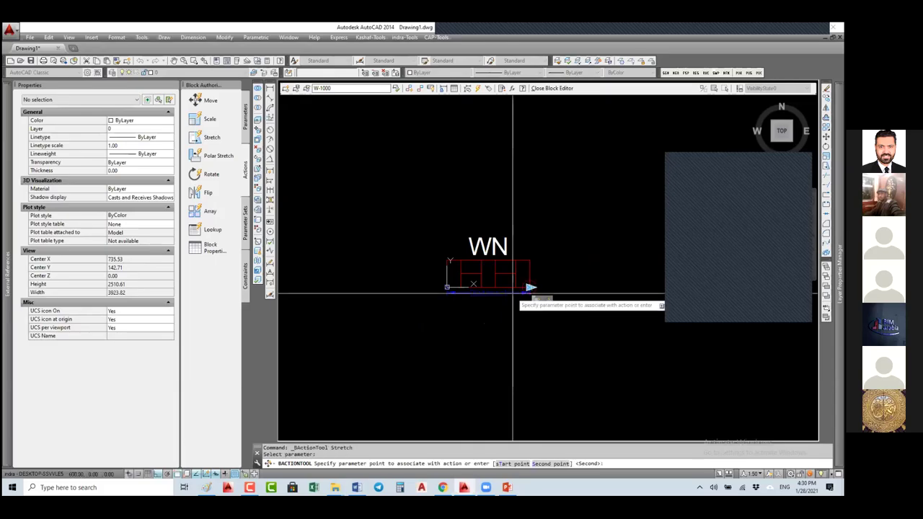
pyautogui.click(542, 288)
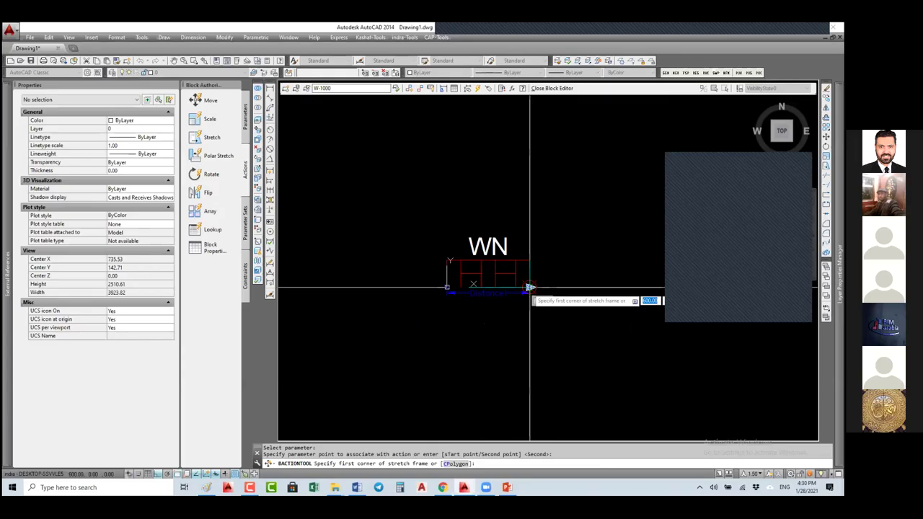
pyautogui.scroll(4, 492, 286)
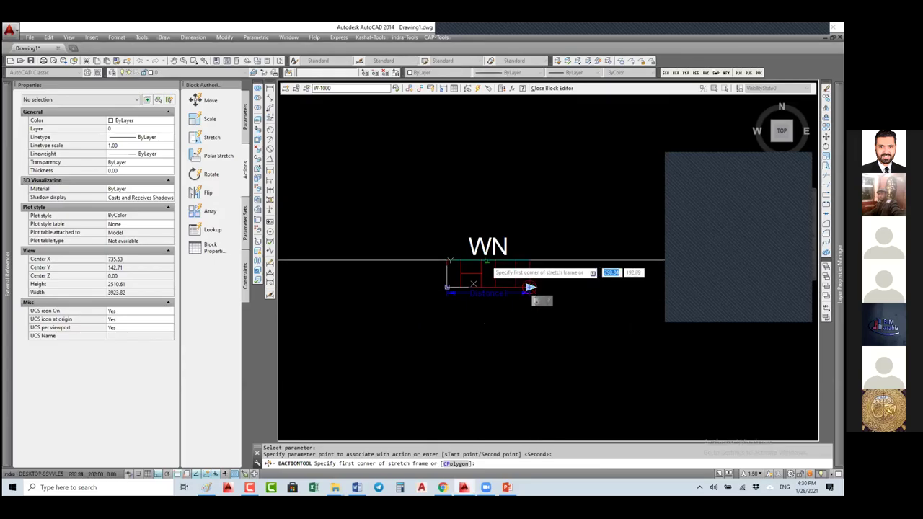
pyautogui.scroll(2, 498, 274)
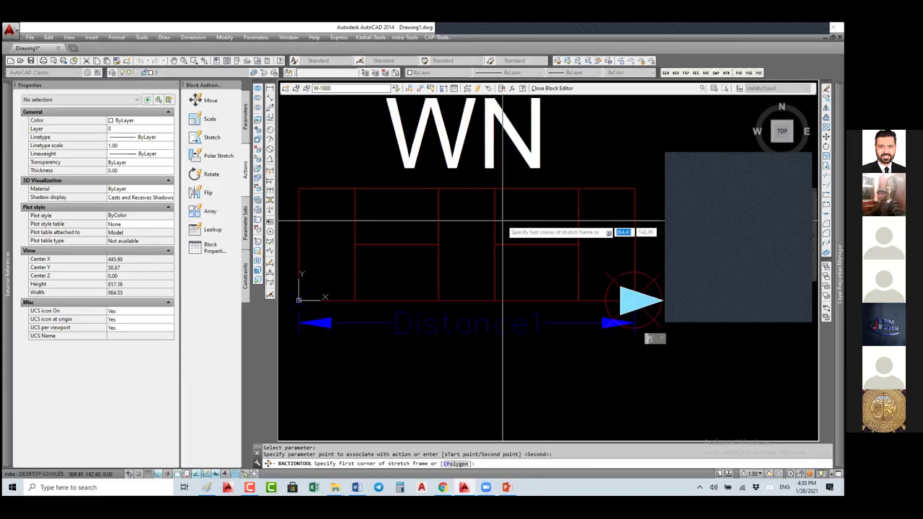
pyautogui.click(516, 180)
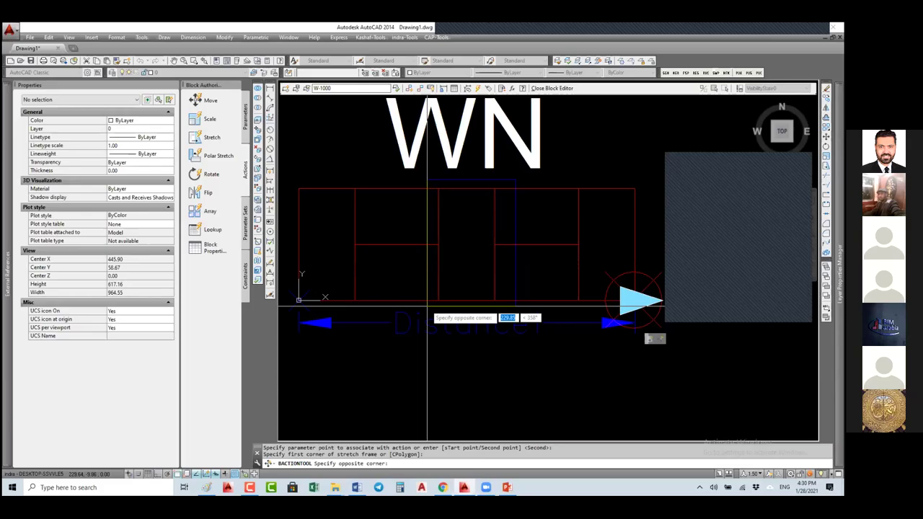
pyautogui.click(427, 306)
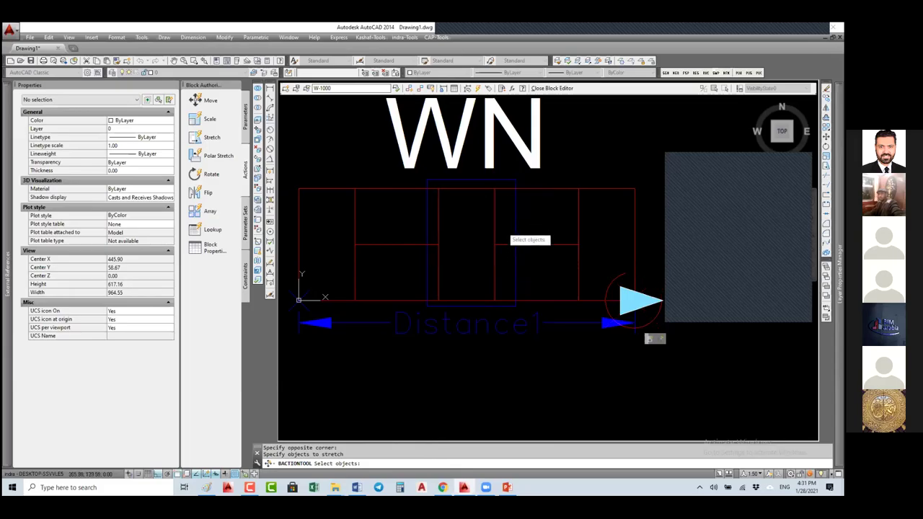
# Pick the three frame lines to stretch, finish the action, and close the Block Editor
pyautogui.click(503, 226)
pyautogui.click(431, 259)
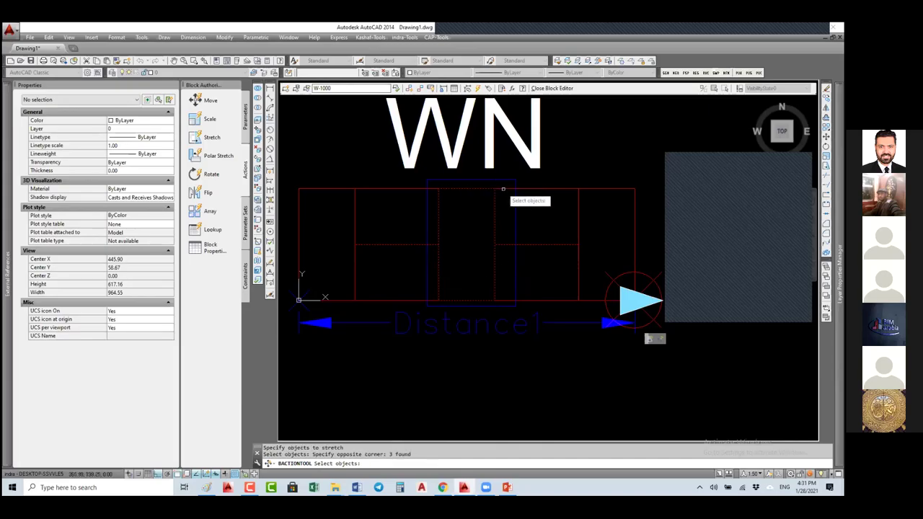
pyautogui.click(502, 238)
pyautogui.click(437, 254)
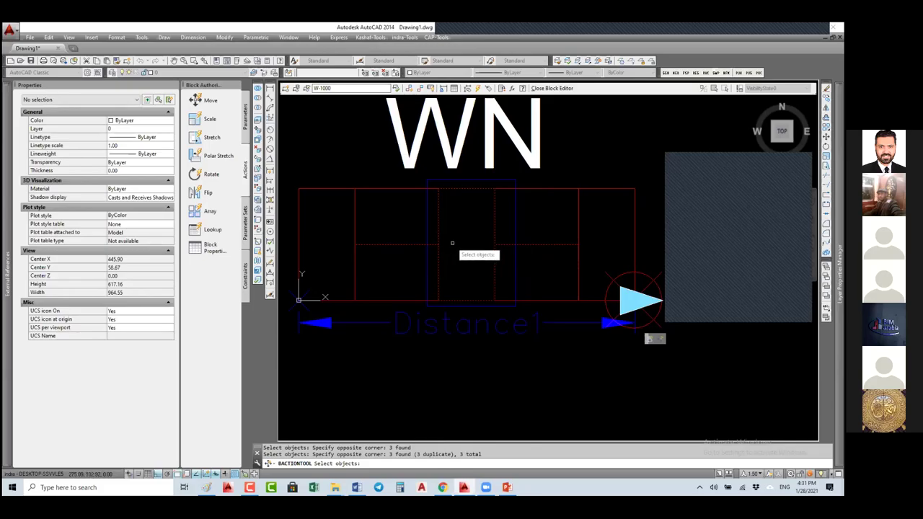
pyautogui.press('Return')
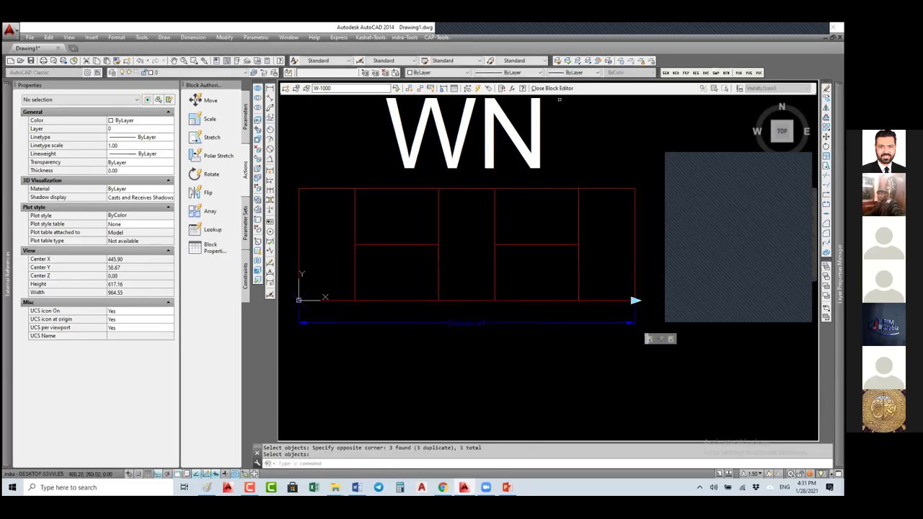
pyautogui.click(561, 89)
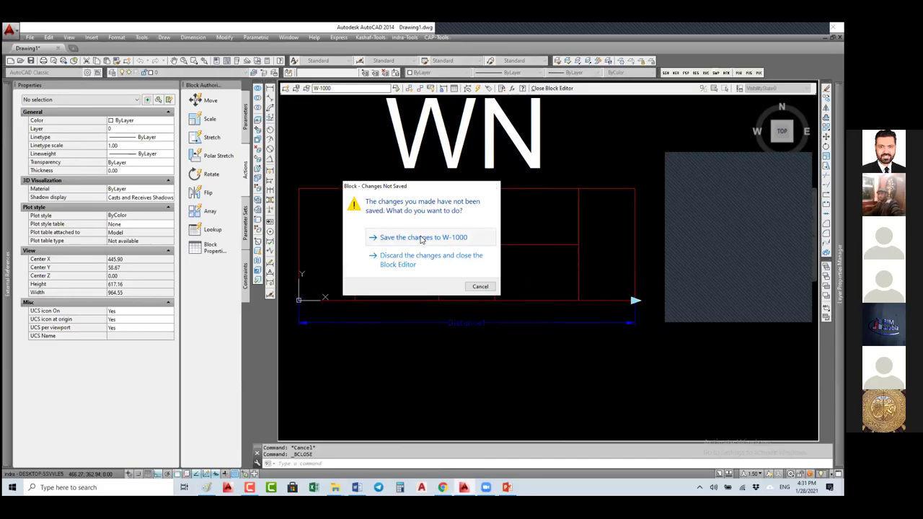
# Save the changes to W-1000 and window-select the 24 wall lines
pyautogui.click(399, 243)
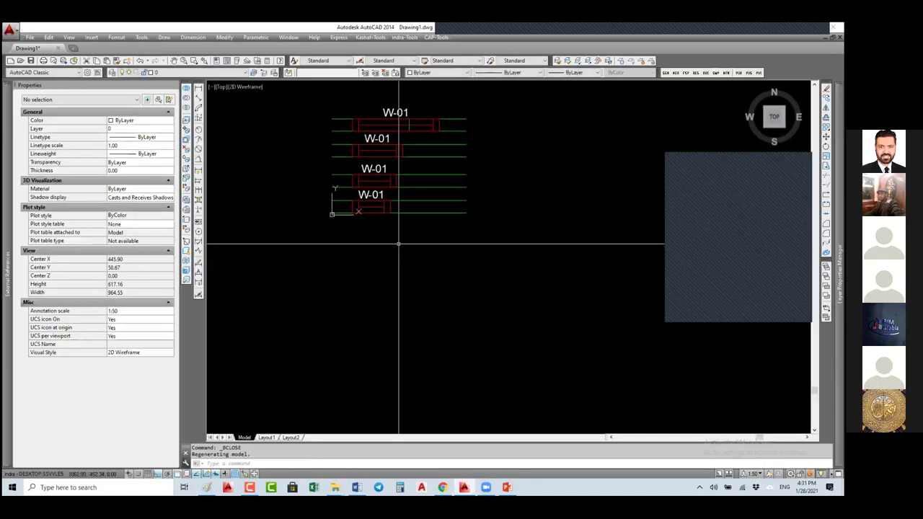
pyautogui.scroll(-3, 399, 243)
pyautogui.moveTo(398, 268); pyautogui.dragTo(398, 227, button='middle')
pyautogui.click(351, 209)
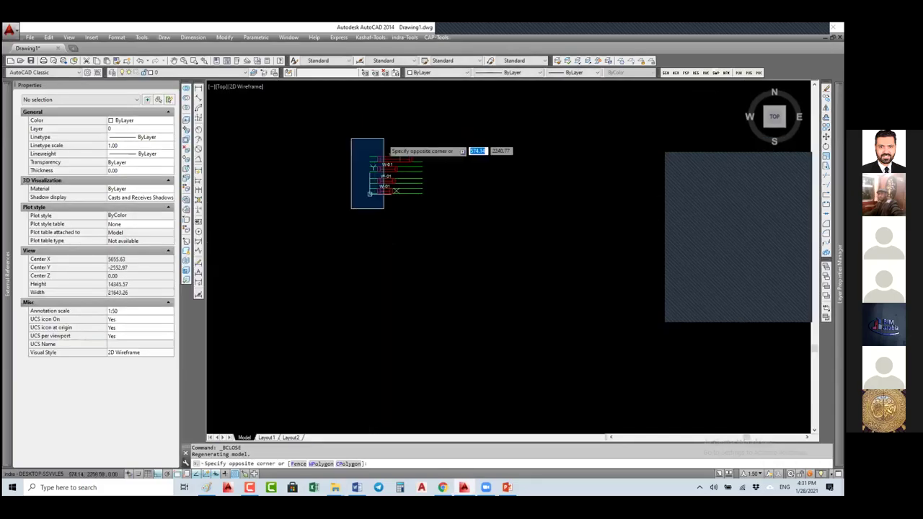
pyautogui.click(383, 138)
pyautogui.click(396, 148)
pyautogui.click(470, 180)
# Copy the wall lines to a position below the originals
pyautogui.write('co')
pyautogui.press('Return')
pyautogui.click(370, 194)
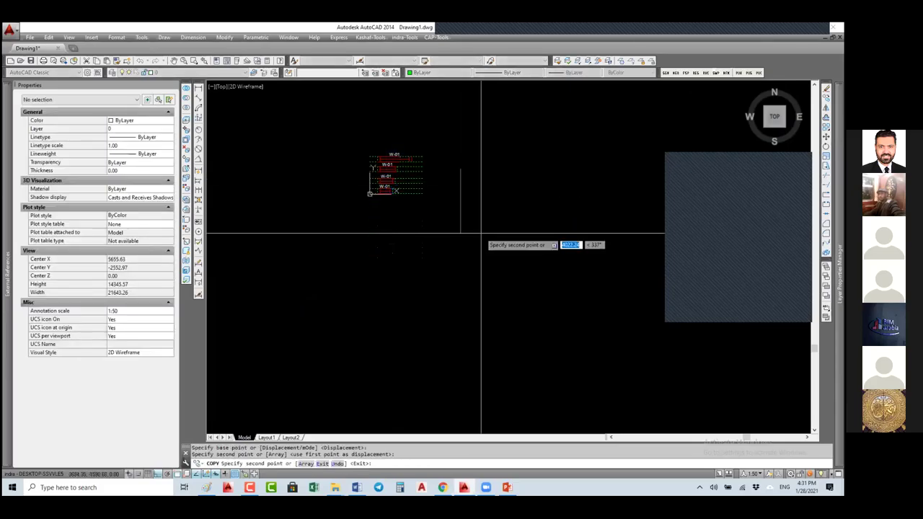
pyautogui.click(482, 233)
pyautogui.press('Escape')
# Insert a W-1000 block on the copied wall, numbered W-01
pyautogui.write('i')
pyautogui.press('Return')
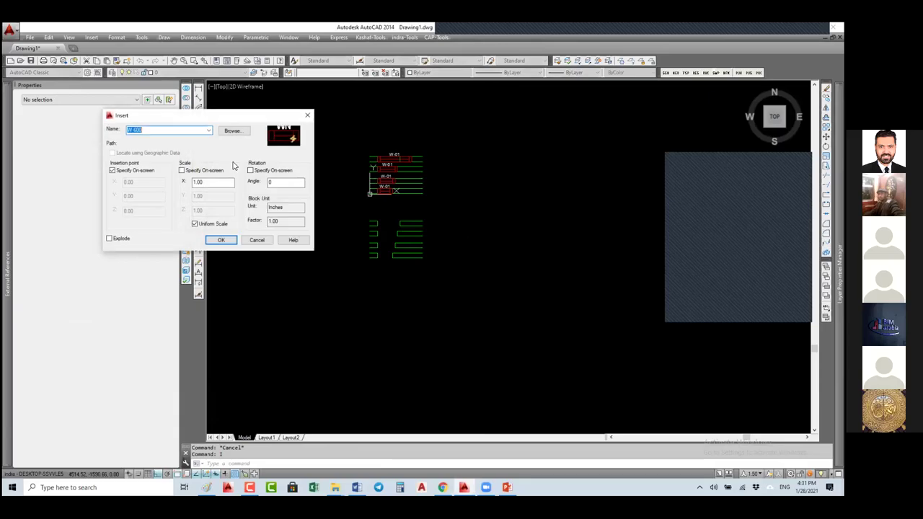
pyautogui.click(209, 131)
pyautogui.click(164, 153)
pyautogui.click(208, 132)
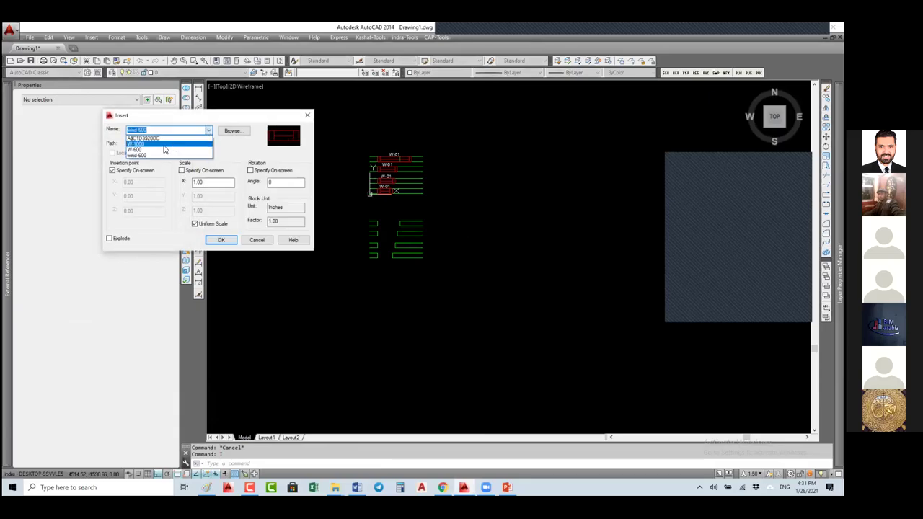
pyautogui.click(164, 144)
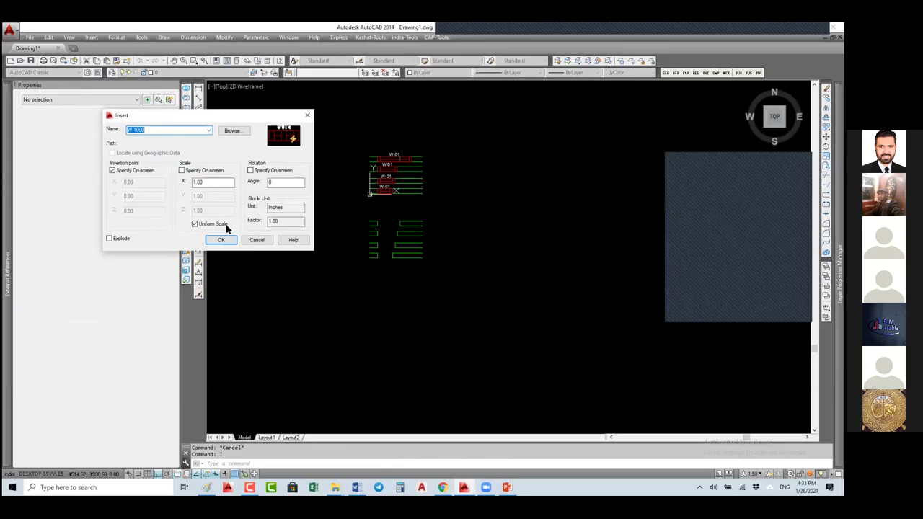
pyautogui.click(222, 241)
pyautogui.click(378, 263)
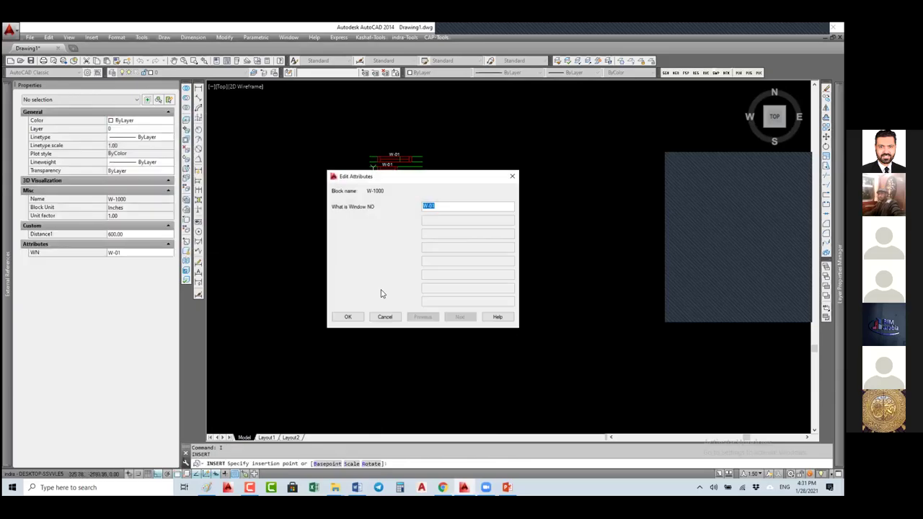
pyautogui.click(348, 317)
pyautogui.scroll(3, 422, 237)
pyautogui.scroll(3, 395, 251)
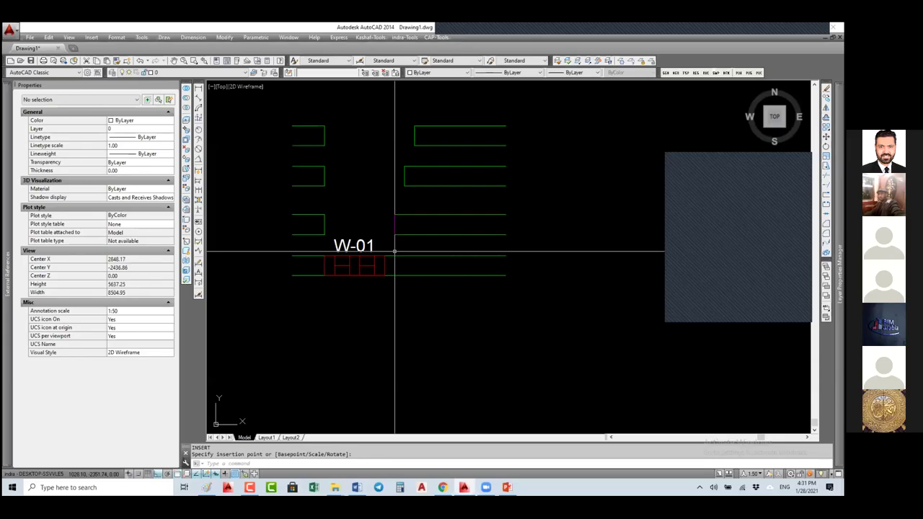
# Copy the W-01 window from its lower-left corner onto the two walls above
pyautogui.click(354, 264)
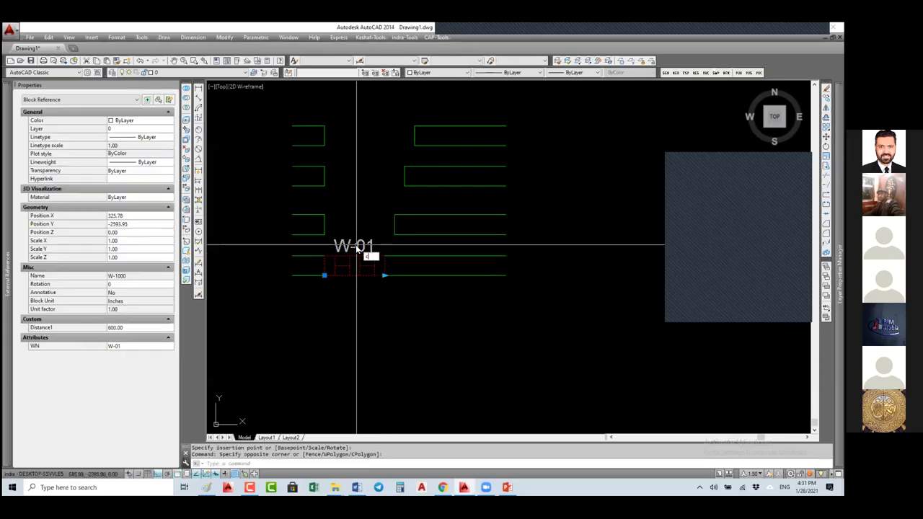
pyautogui.write('o')
pyautogui.press('Return')
pyautogui.click(325, 275)
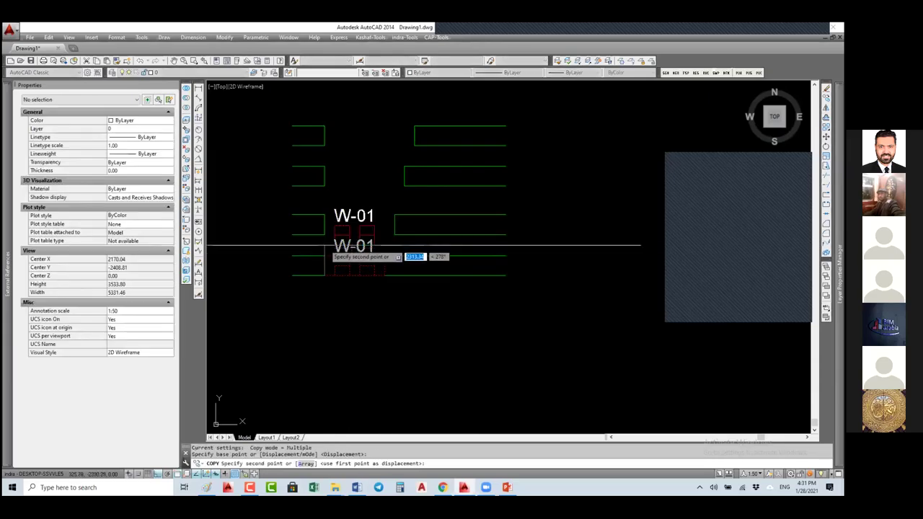
pyautogui.click(324, 182)
pyautogui.click(324, 145)
pyautogui.press('Escape')
pyautogui.press('Escape')
# Crossing-select the upper windows and drag their stretch grips to widen them
pyautogui.click(385, 101)
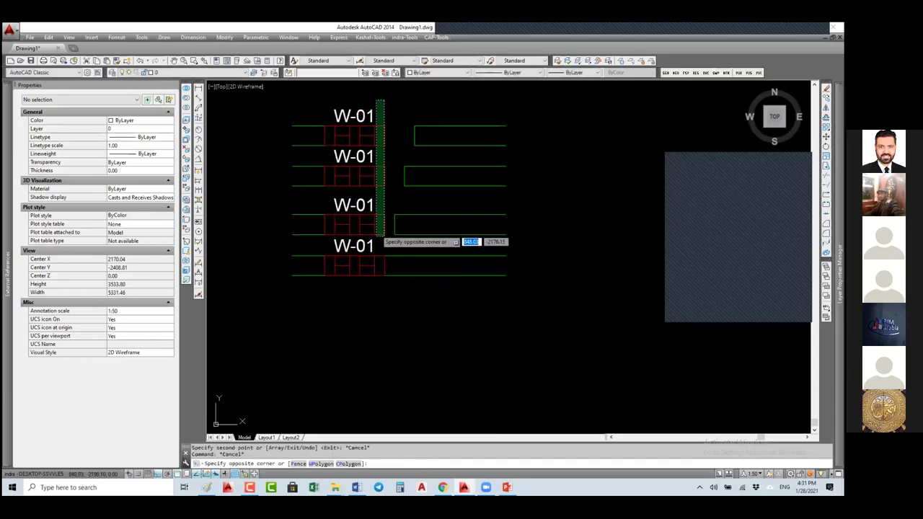
pyautogui.click(384, 237)
pyautogui.click(384, 186)
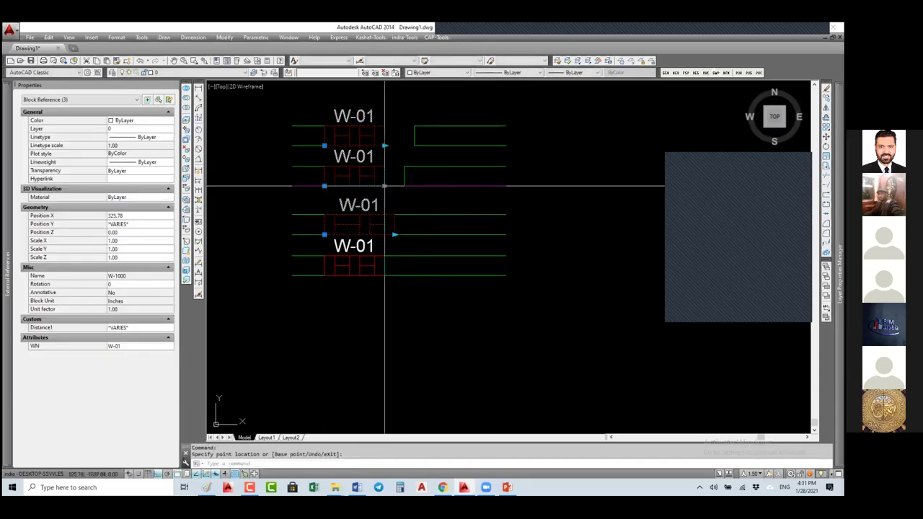
pyautogui.click(404, 186)
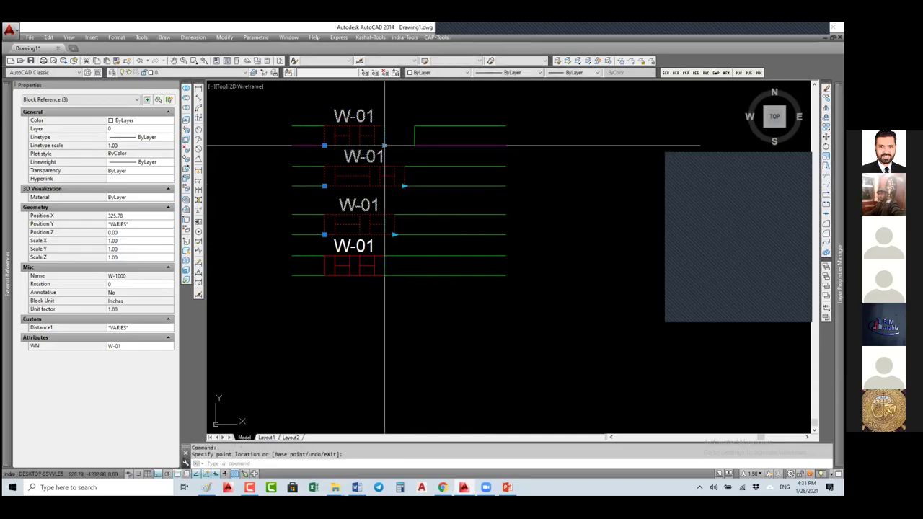
pyautogui.click(414, 146)
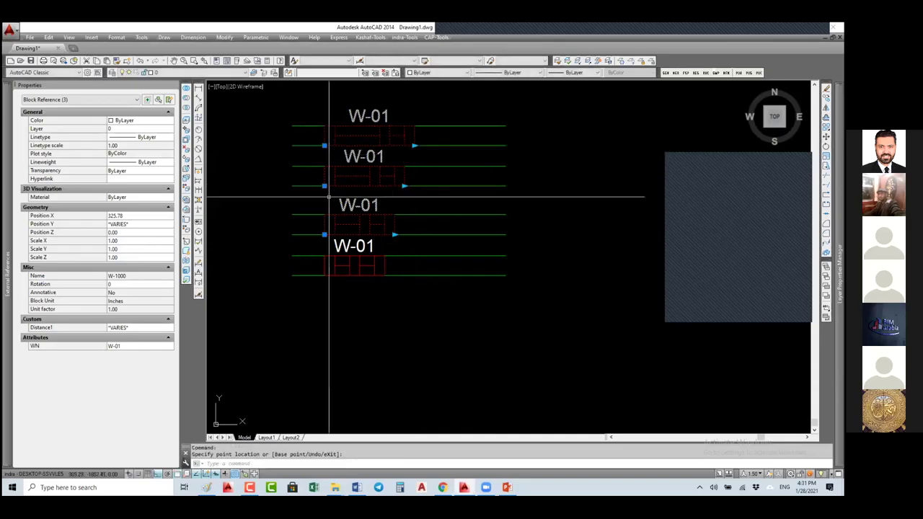
pyautogui.moveTo(347, 252); pyautogui.dragTo(398, 252, button='middle')
pyautogui.press('Escape')
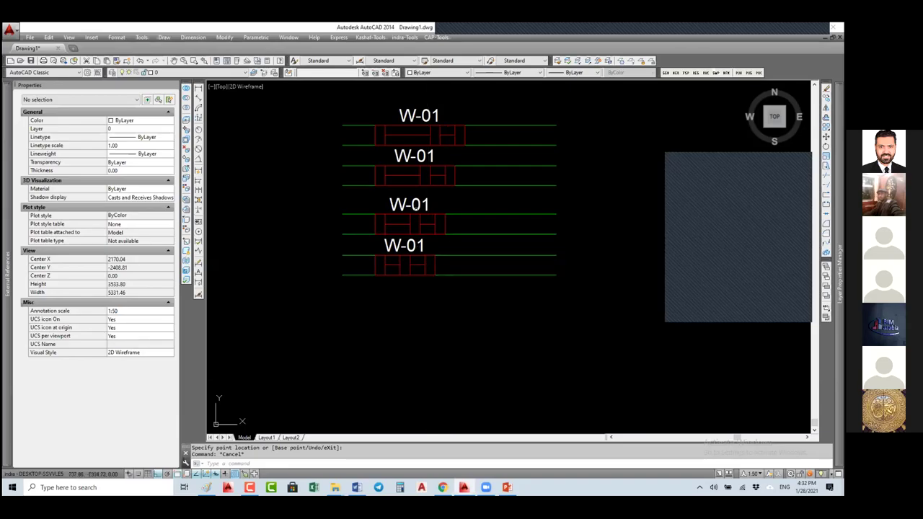
# Select the top W-01 window and start editing its block definition with BE
pyautogui.click(430, 130)
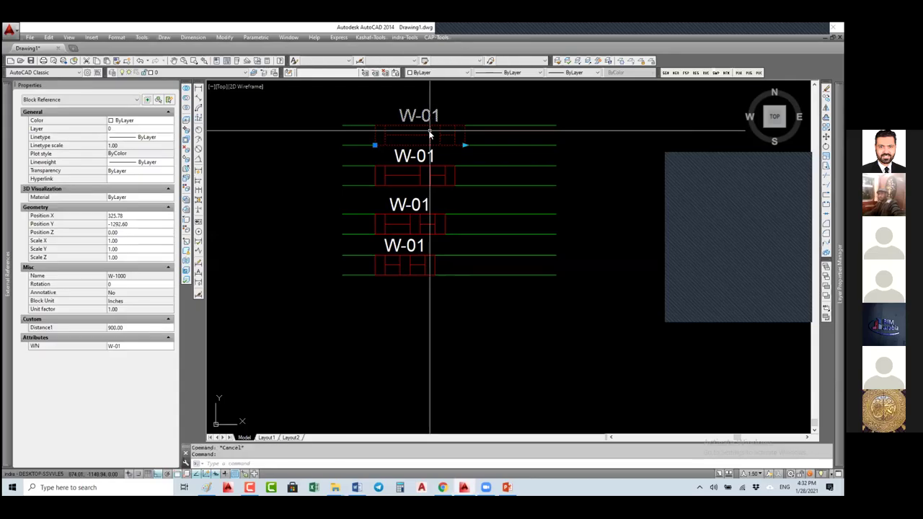
pyautogui.write('BE')
pyautogui.press('Return')
# Open W-1000, set the stretch action's Distance multiplier to 0.5, and close the Block Editor
pyautogui.click(447, 237)
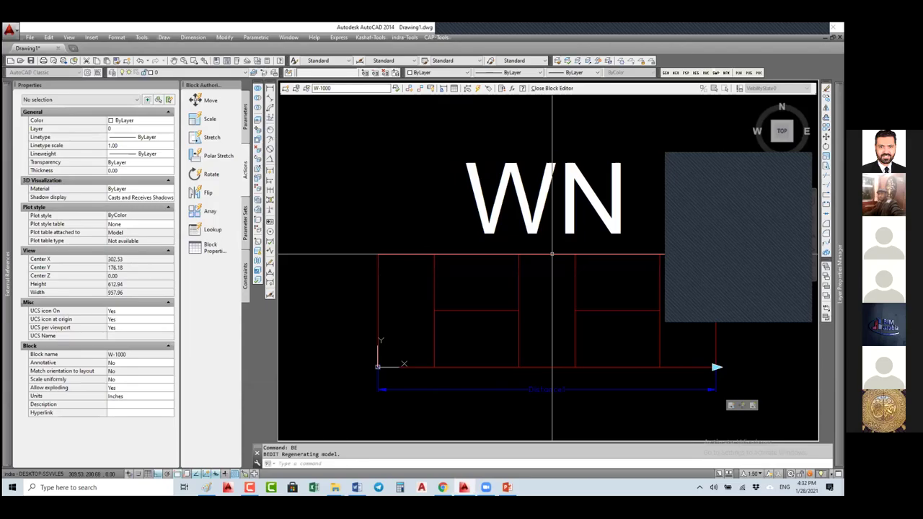
pyautogui.scroll(-2, 552, 254)
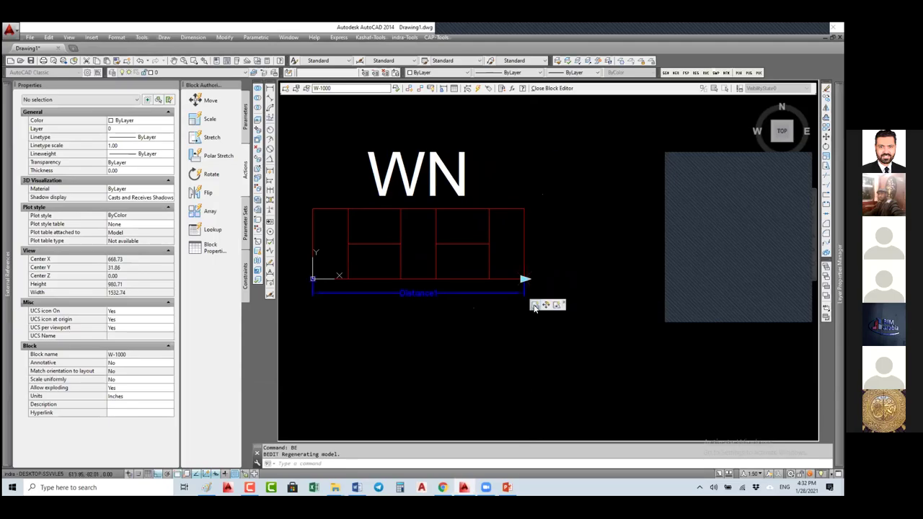
pyautogui.click(534, 305)
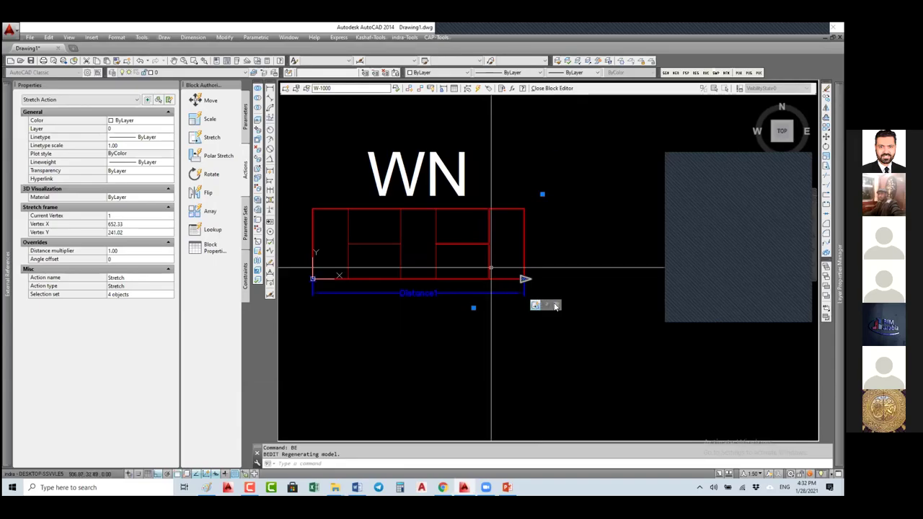
pyautogui.press('Escape')
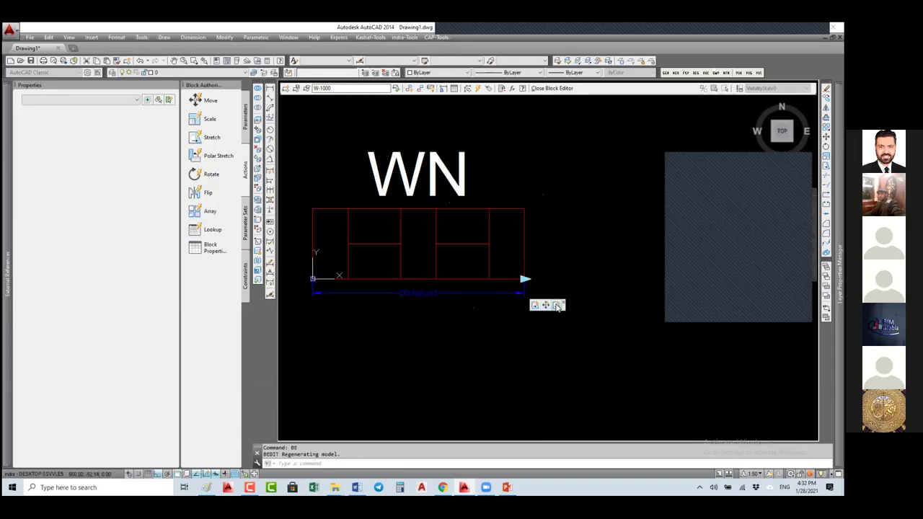
pyautogui.click(558, 307)
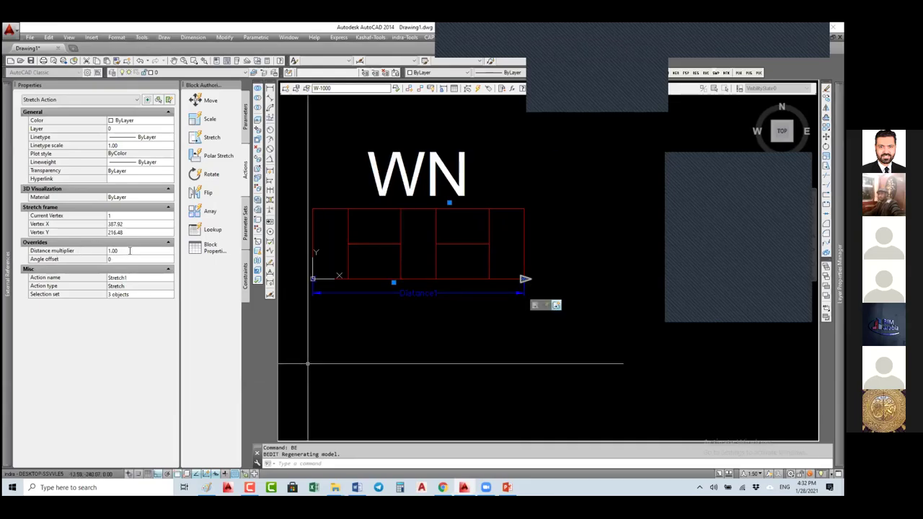
pyautogui.click(130, 250)
pyautogui.write('0.5')
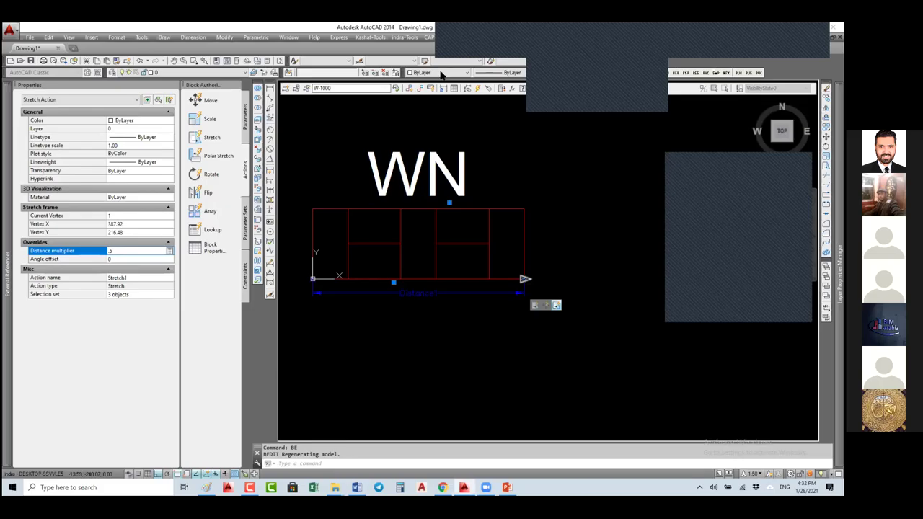
pyautogui.press('Tab')
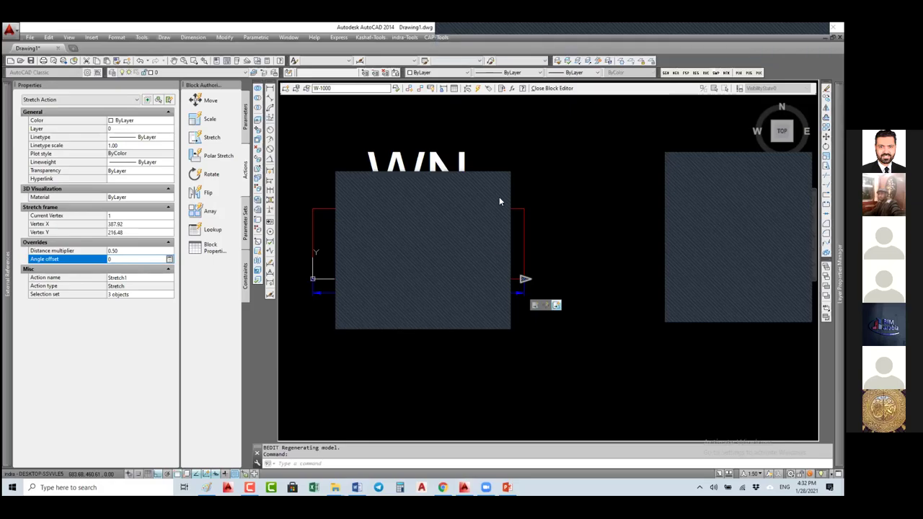
pyautogui.click(553, 88)
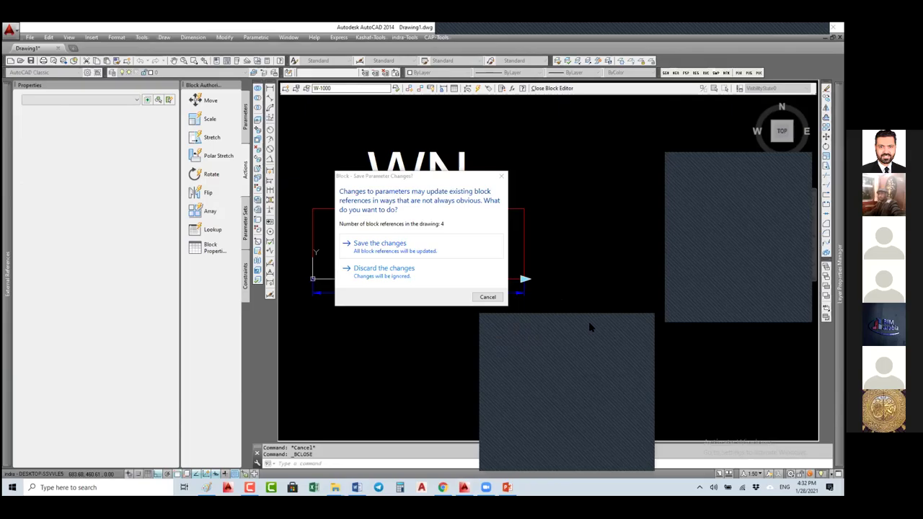
# Save the parameter changes to all W-01 windows and zoom out to both wall groups
pyautogui.press('Return')
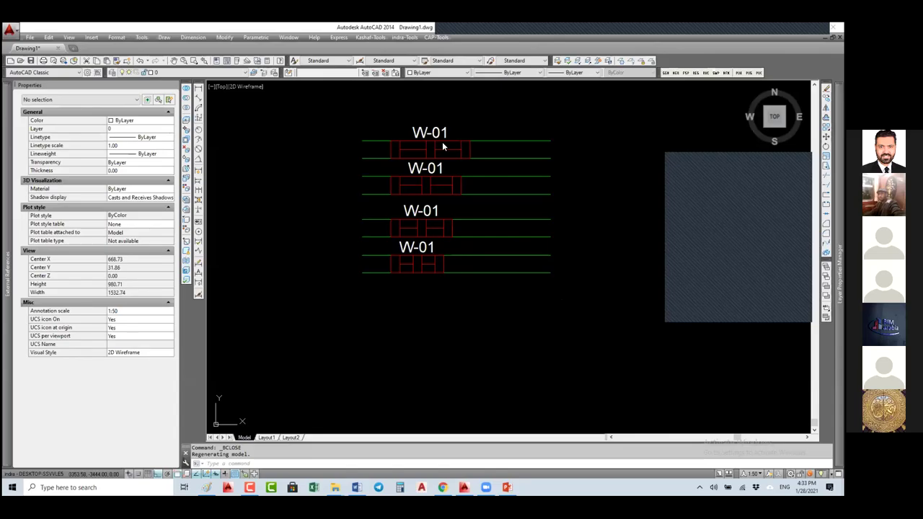
pyautogui.scroll(-5, 435, 281)
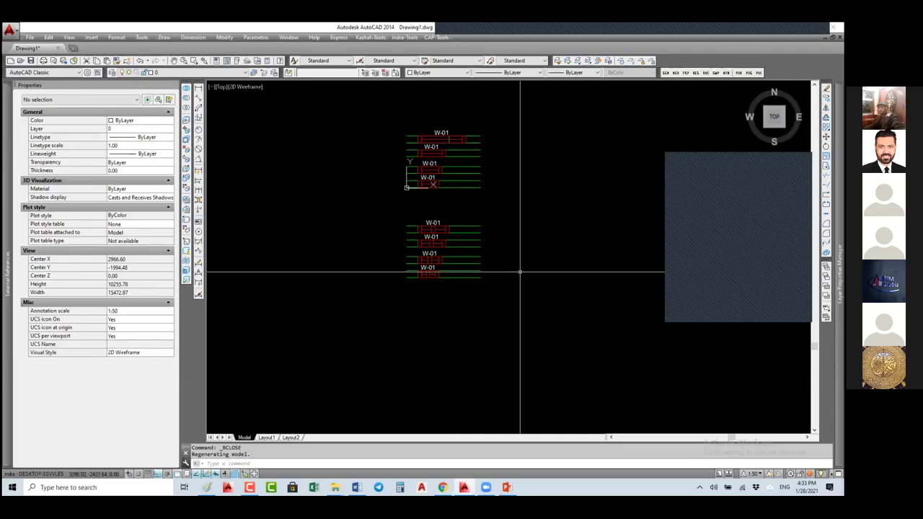
pyautogui.scroll(-3, 472, 292)
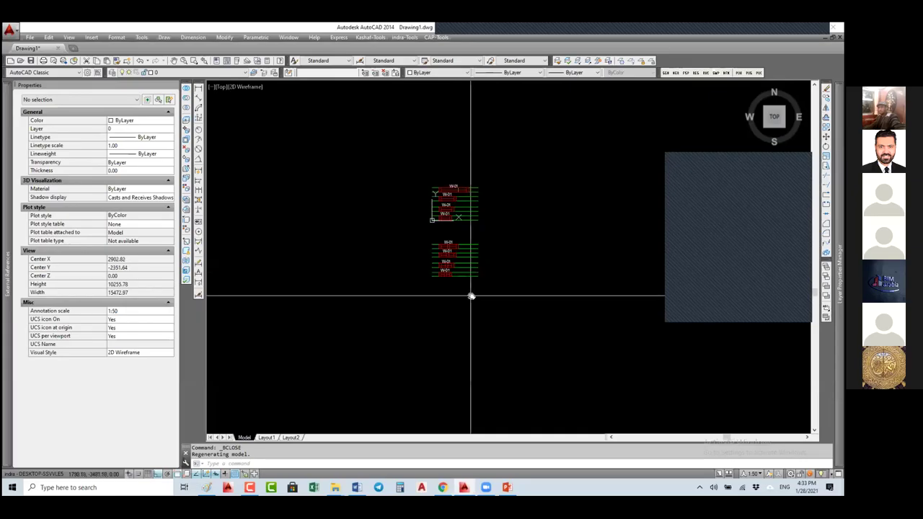
pyautogui.moveTo(466, 291); pyautogui.dragTo(508, 229, button='middle')
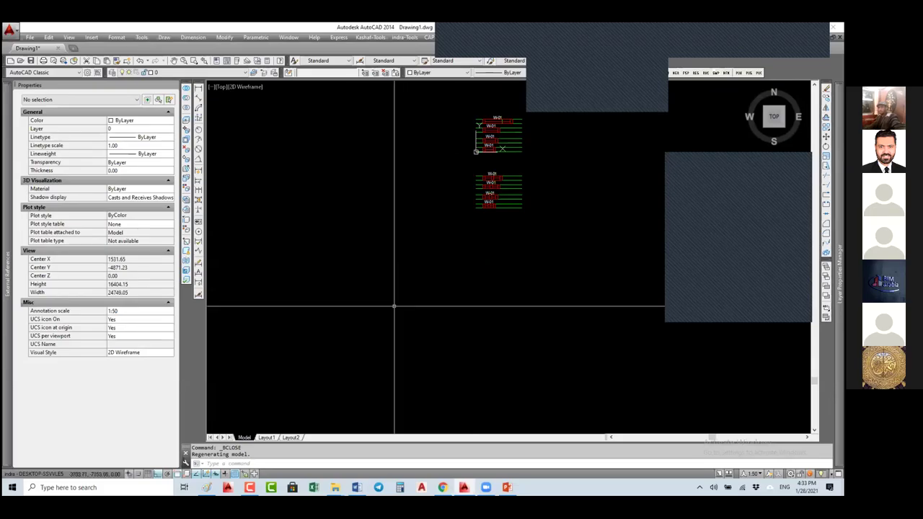
# Draw an L of perpendicular vertical and horizontal lines below the window groups
pyautogui.write('l')
pyautogui.press('Return')
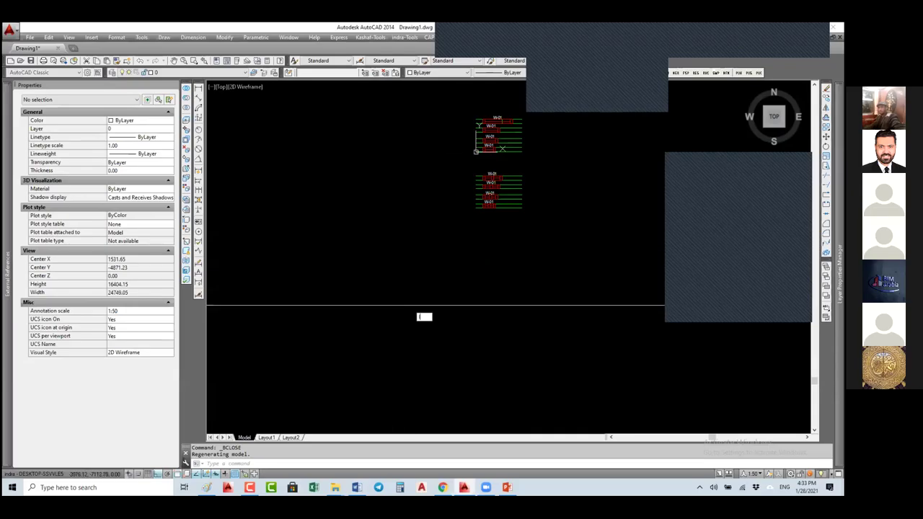
pyautogui.click(453, 241)
pyautogui.click(453, 326)
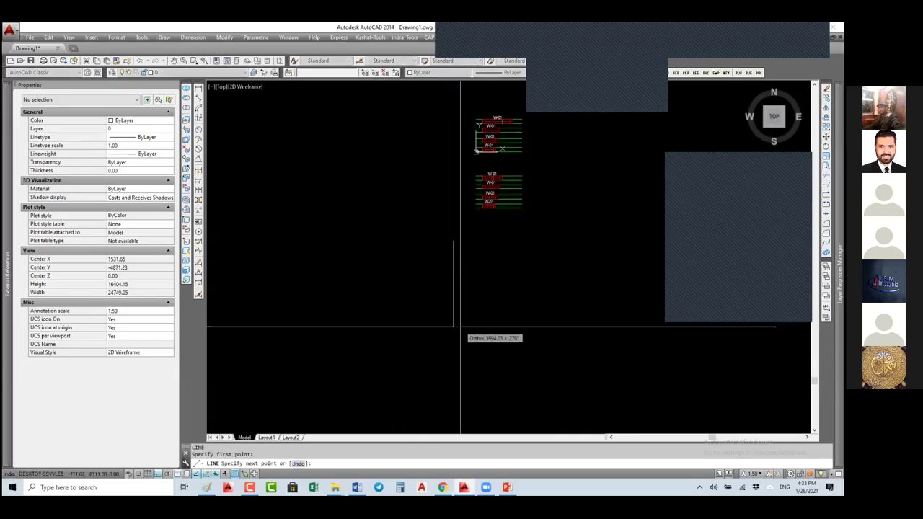
pyautogui.click(355, 332)
pyautogui.press('Return')
# Draw a temporary circle at the L's corner and set its radius to 2000
pyautogui.write('c')
pyautogui.press('Return')
pyautogui.click(453, 327)
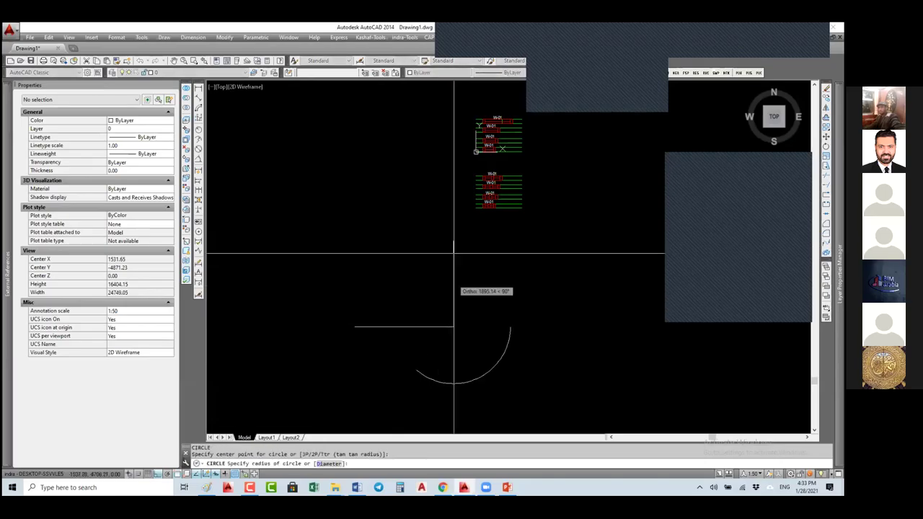
pyautogui.click(416, 279)
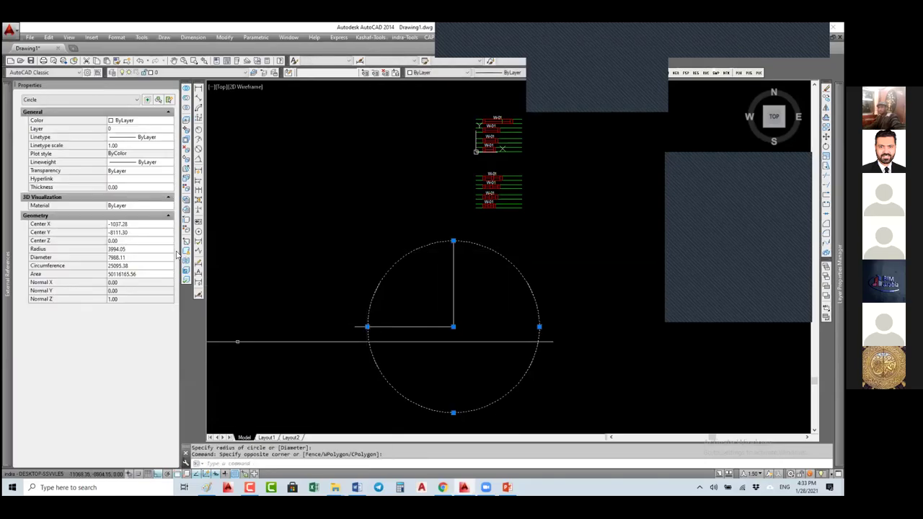
pyautogui.click(135, 249)
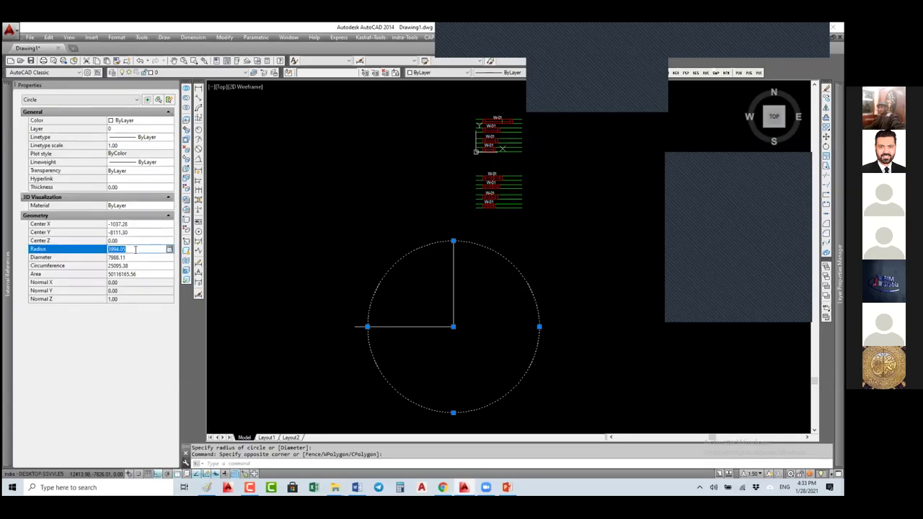
pyautogui.write('1000')
pyautogui.press('BackSpace')
pyautogui.press('BackSpace')
pyautogui.press('BackSpace')
pyautogui.press('BackSpace')
pyautogui.write('2000')
pyautogui.press('Return')
pyautogui.press('Escape')
# Trim the vertical line back to the circle and delete the circle
pyautogui.write('tr')
pyautogui.press('Return')
pyautogui.press('Return')
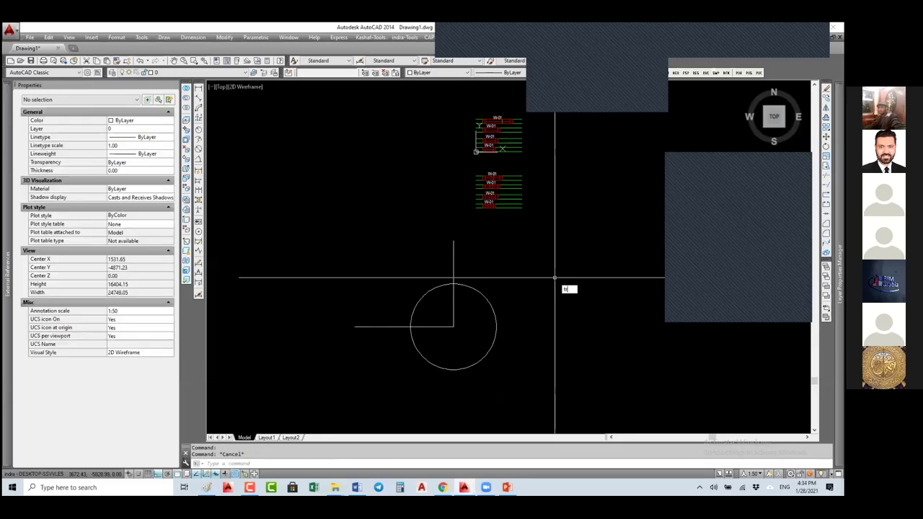
pyautogui.click(549, 275)
pyautogui.click(417, 252)
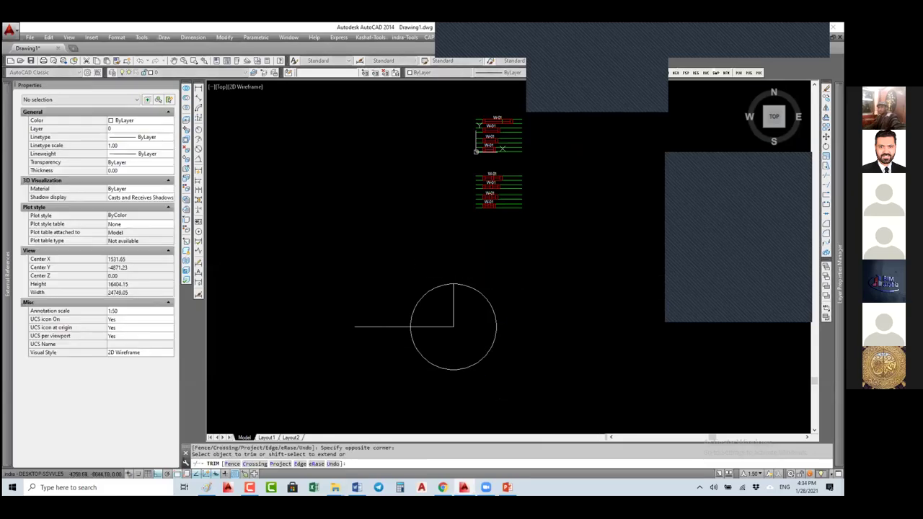
pyautogui.press('Escape')
pyautogui.click(433, 289)
pyautogui.press('Delete')
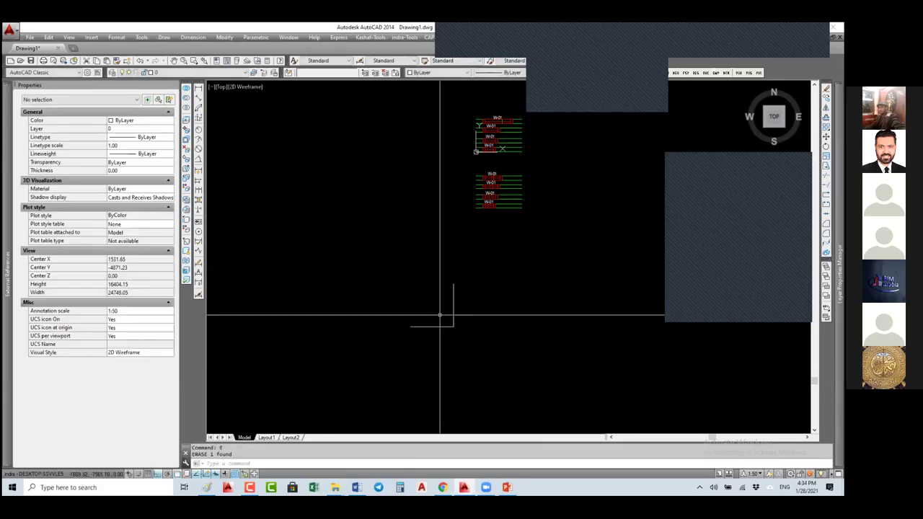
# Draw a diagonal line closing the L into a right triangle
pyautogui.write('l')
pyautogui.press('Return')
pyautogui.click(410, 326)
pyautogui.press('Return')
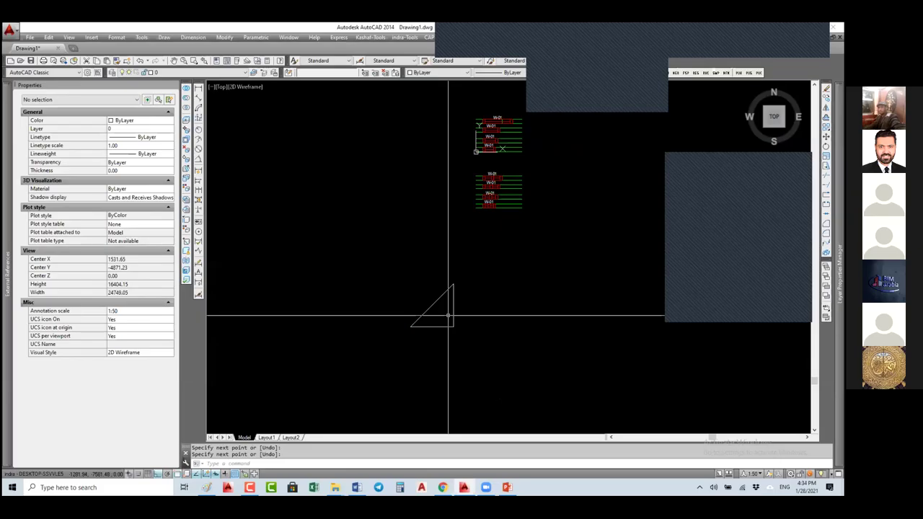
pyautogui.click(474, 284)
# Start a block named rec with its base point at the triangle's lower-left corner
pyautogui.click(427, 338)
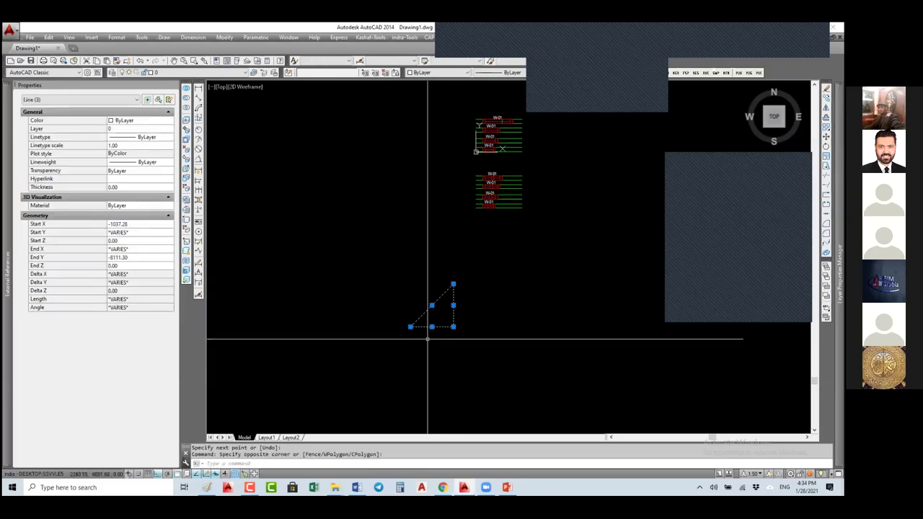
pyautogui.write('B')
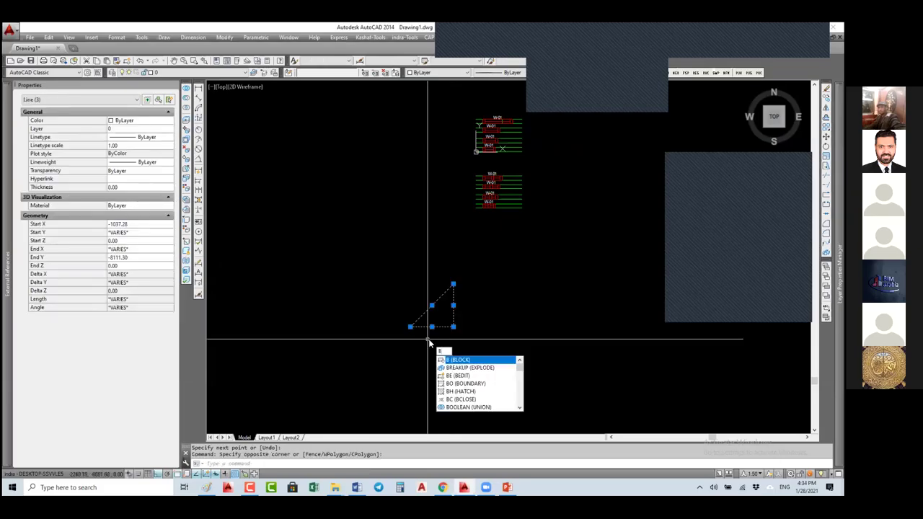
pyautogui.press('Return')
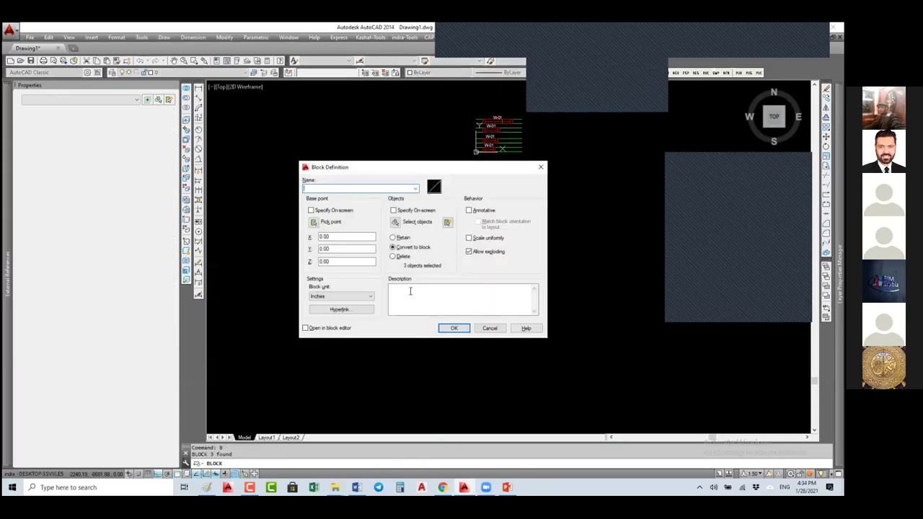
pyautogui.write('rect')
pyautogui.click(313, 223)
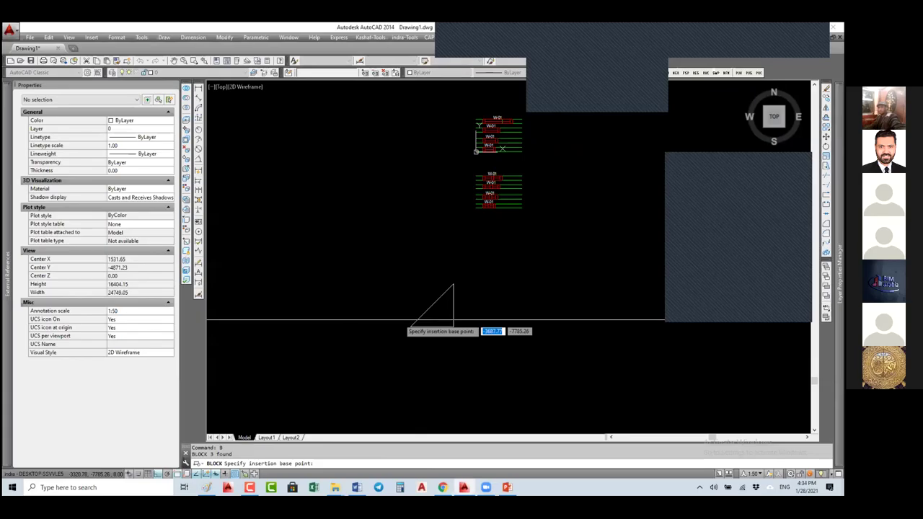
pyautogui.click(417, 325)
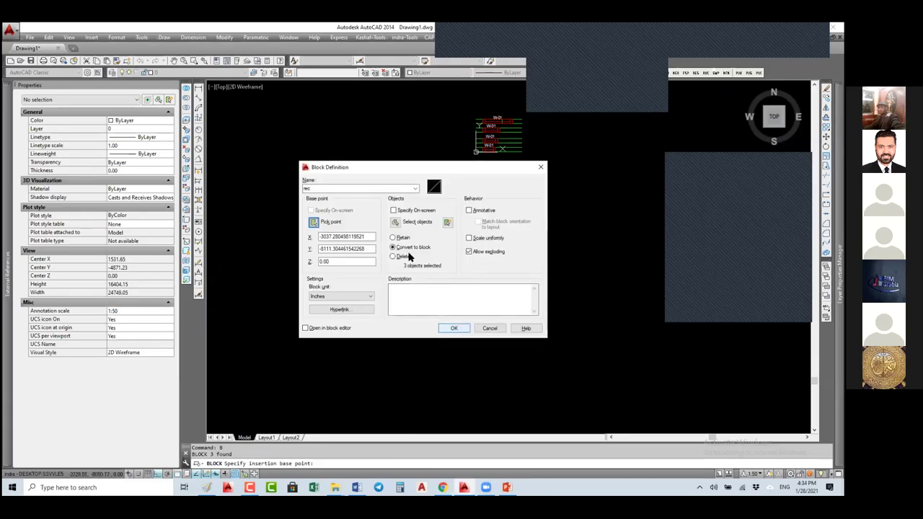
# Include the triangle's three lines and create the rec block, converting them to a block
pyautogui.click(395, 222)
pyautogui.click(412, 330)
pyautogui.click(433, 371)
pyautogui.press('Return')
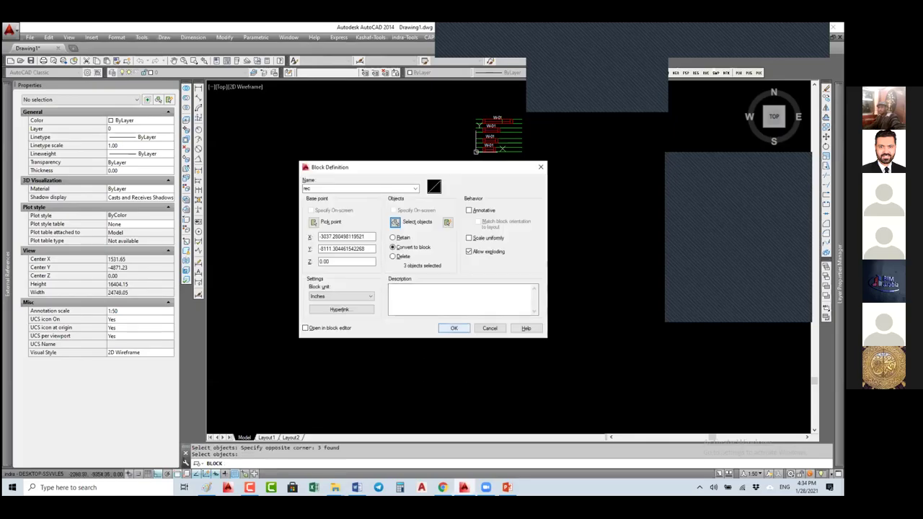
pyautogui.click(455, 328)
pyautogui.click(470, 307)
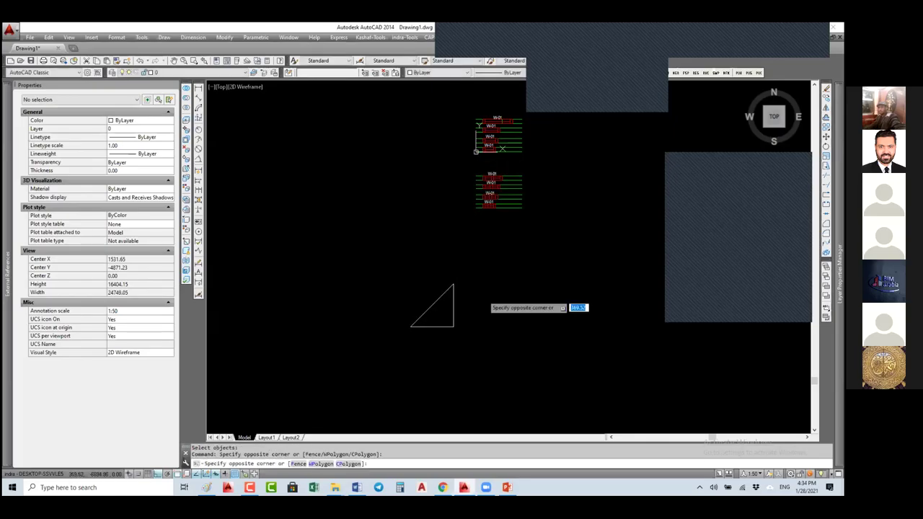
pyautogui.click(361, 332)
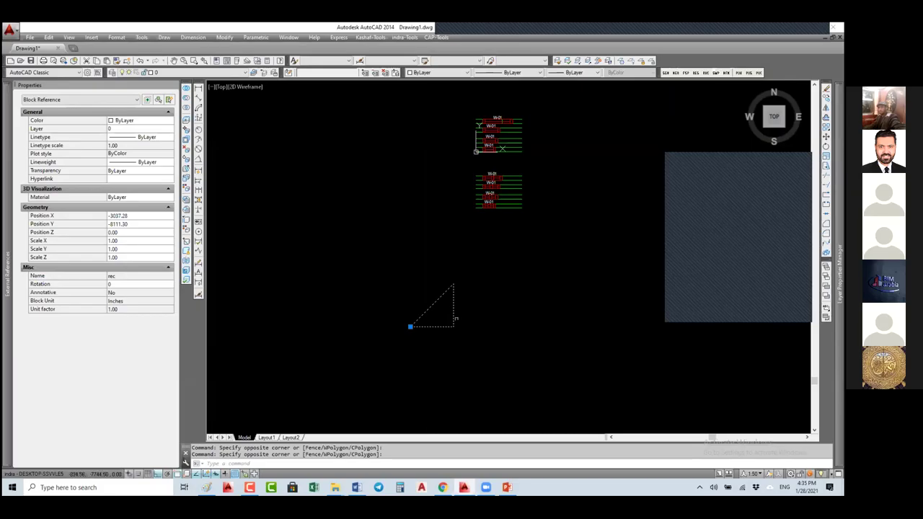
pyautogui.click(454, 319)
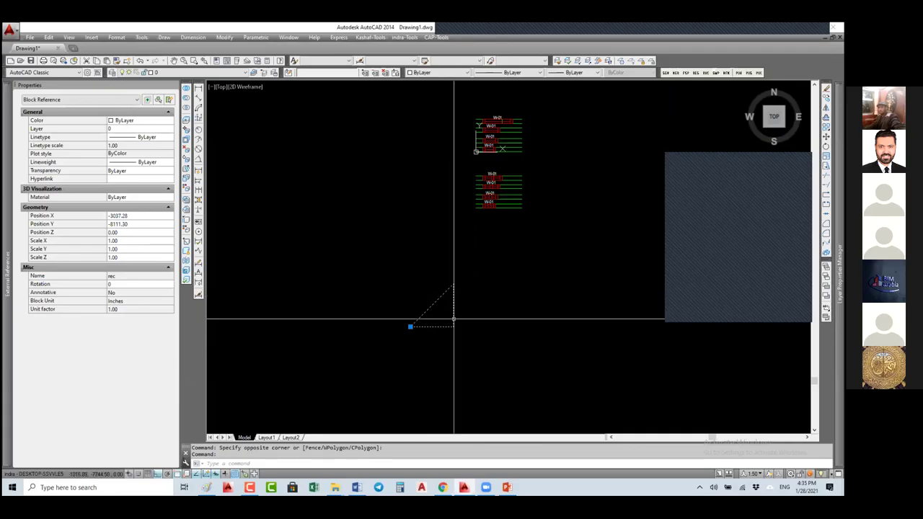
# Open the rec block in the Block Editor with BE
pyautogui.write('BE')
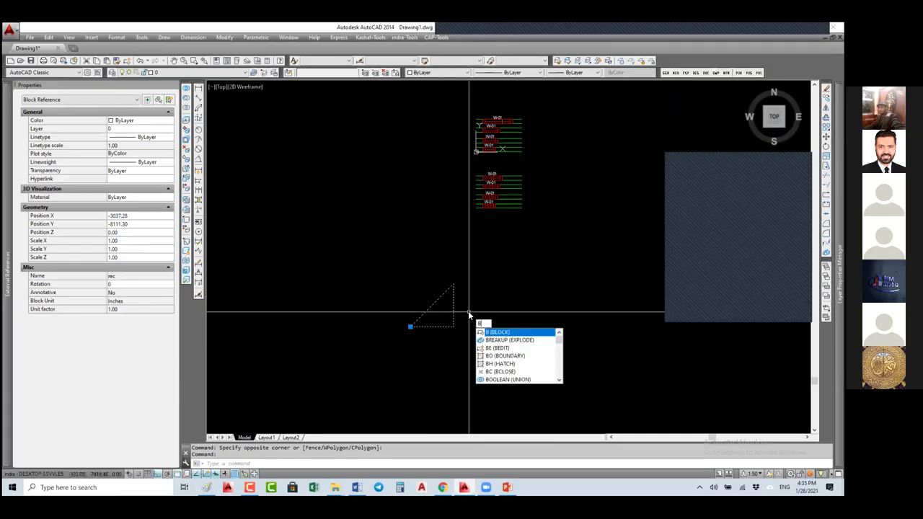
pyautogui.press('Return')
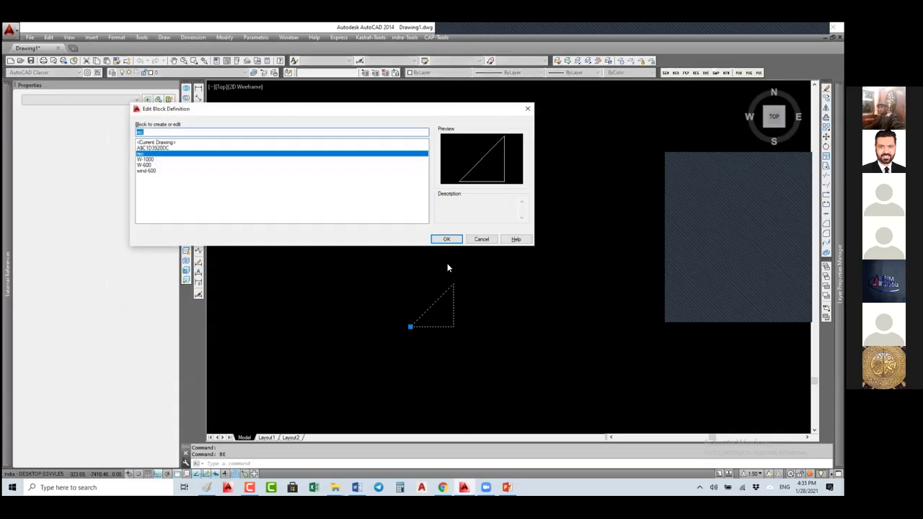
pyautogui.press('Return')
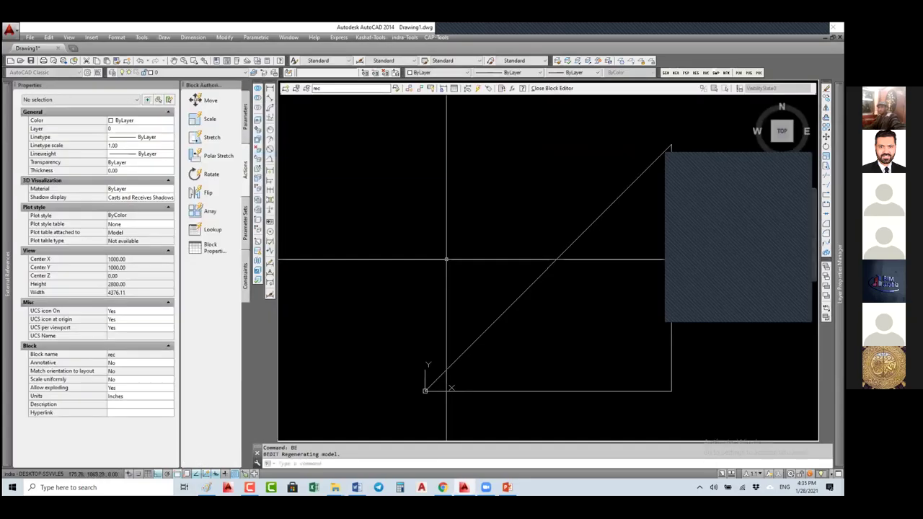
# Add a linear Distance1 parameter along the triangle's base, set to a single grip
pyautogui.click(245, 115)
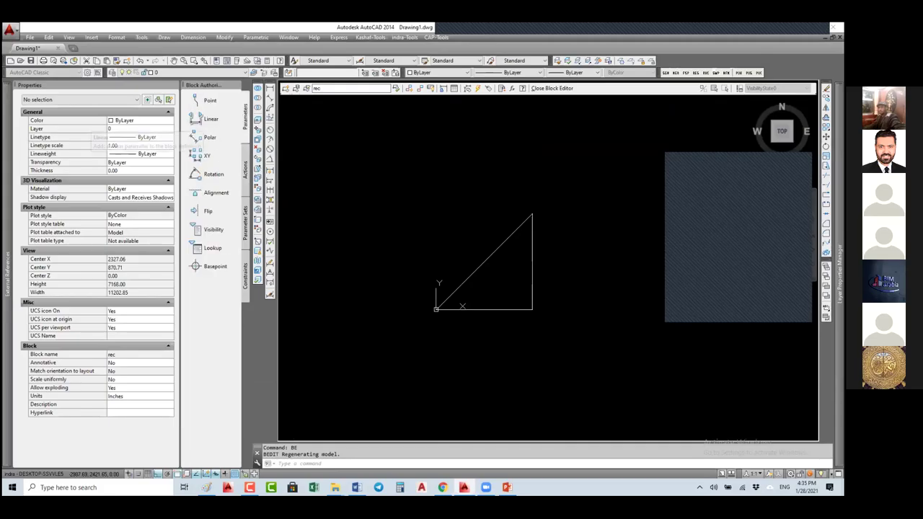
pyautogui.click(211, 119)
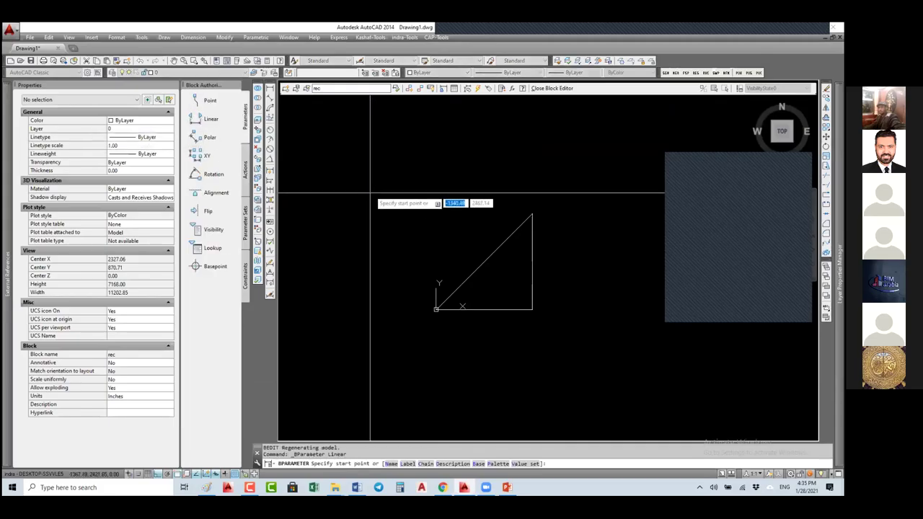
pyautogui.click(436, 308)
pyautogui.click(532, 309)
pyautogui.click(522, 324)
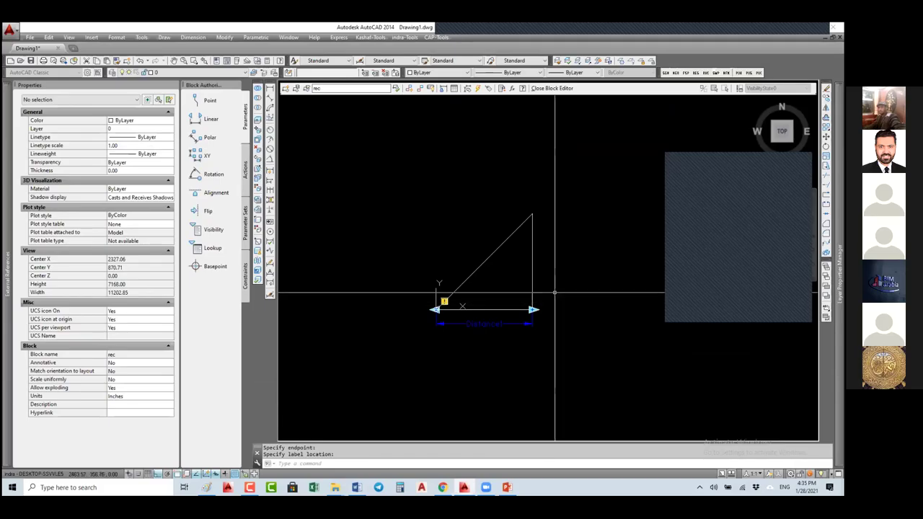
pyautogui.click(471, 313)
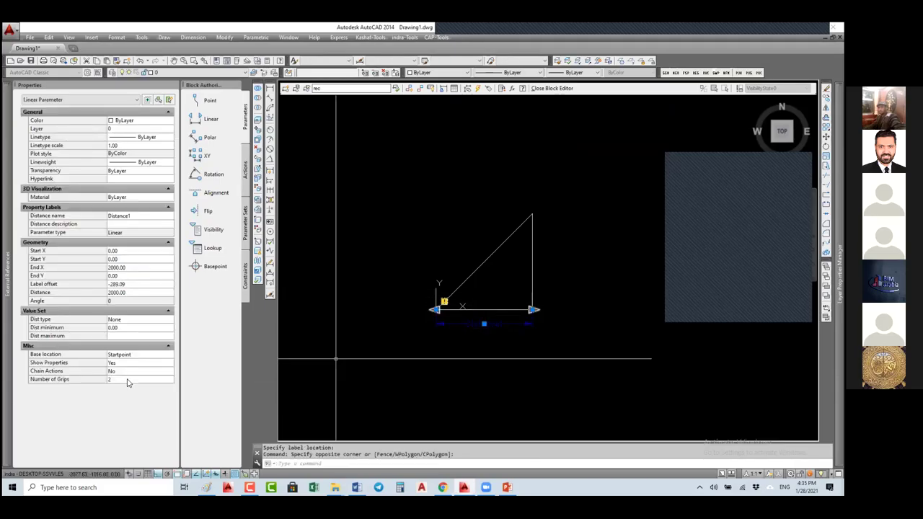
pyautogui.click(127, 382)
pyautogui.click(117, 394)
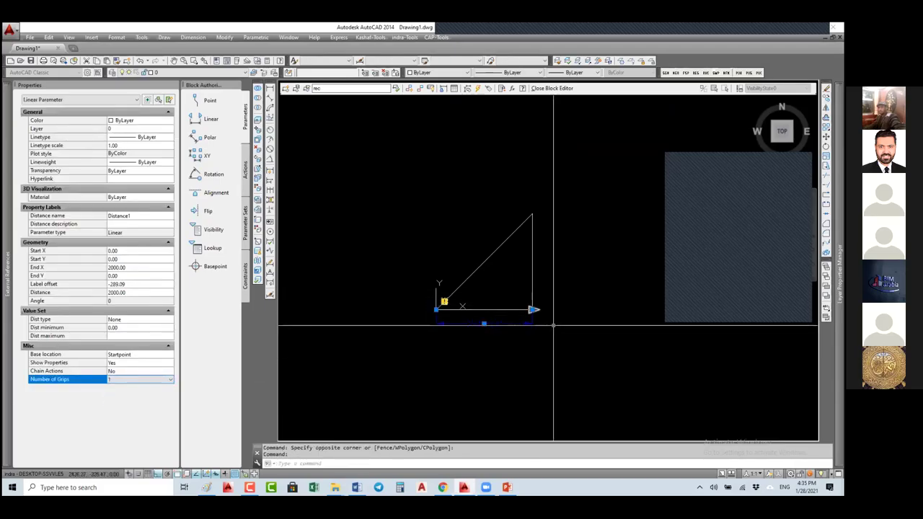
pyautogui.press('Escape')
# Draw a helper line below the triangle, then erase both helper lines
pyautogui.write('L')
pyautogui.press('Return')
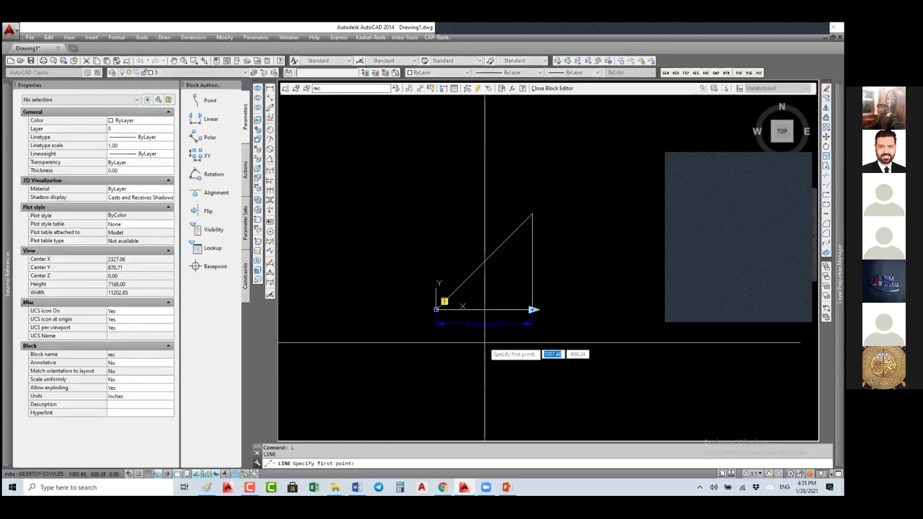
pyautogui.click(496, 344)
pyautogui.click(607, 344)
pyautogui.press('Return')
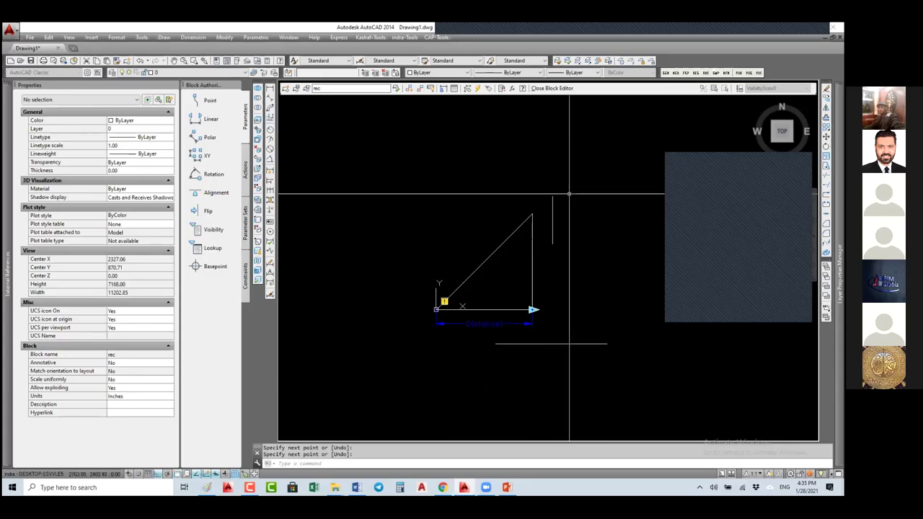
pyautogui.click(570, 193)
pyautogui.click(544, 320)
pyautogui.click(608, 320)
pyautogui.click(588, 371)
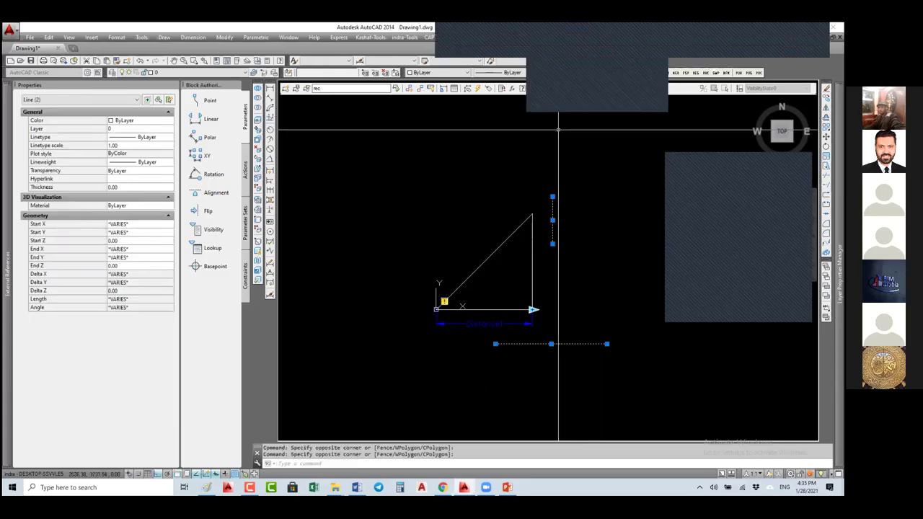
pyautogui.press('e')
pyautogui.press('Return')
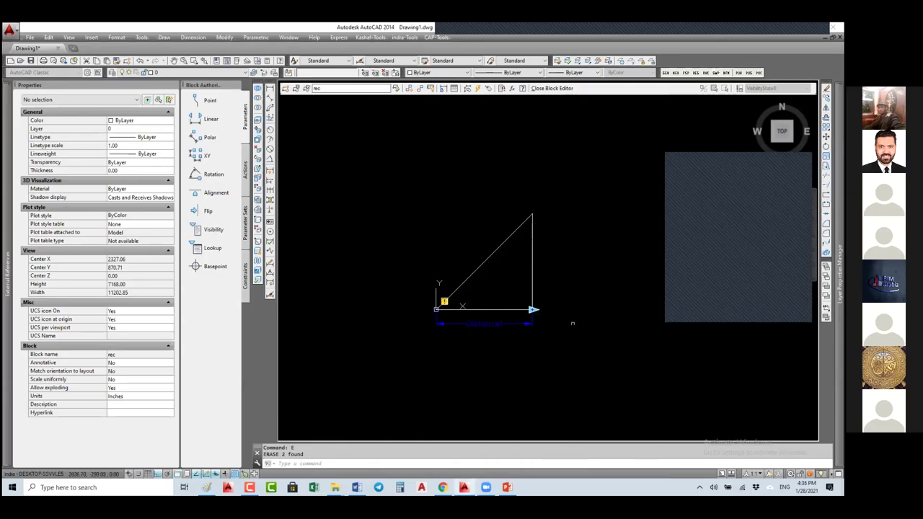
# Redraw a helper line under the triangle and delete the two stray helper lines
pyautogui.click(572, 319)
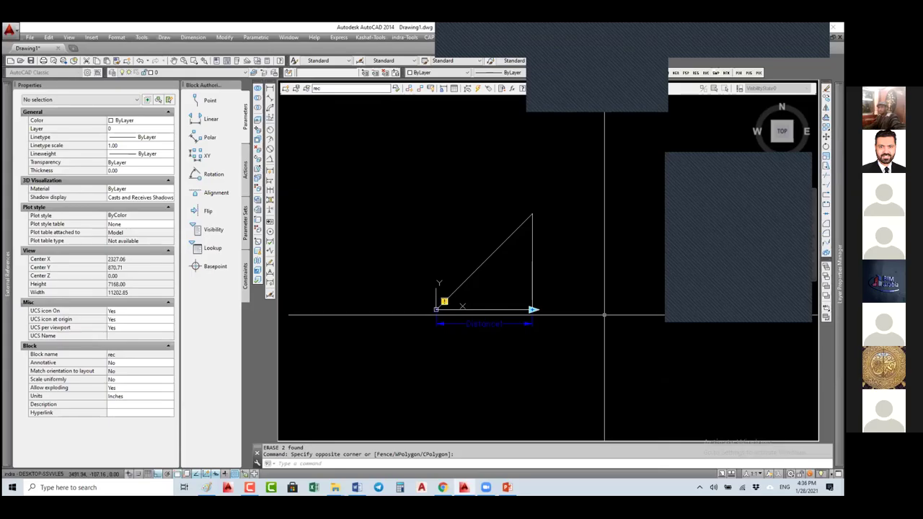
pyautogui.write('l')
pyautogui.press('Return')
pyautogui.click(496, 345)
pyautogui.click(591, 346)
pyautogui.press('Return')
pyautogui.click(557, 253)
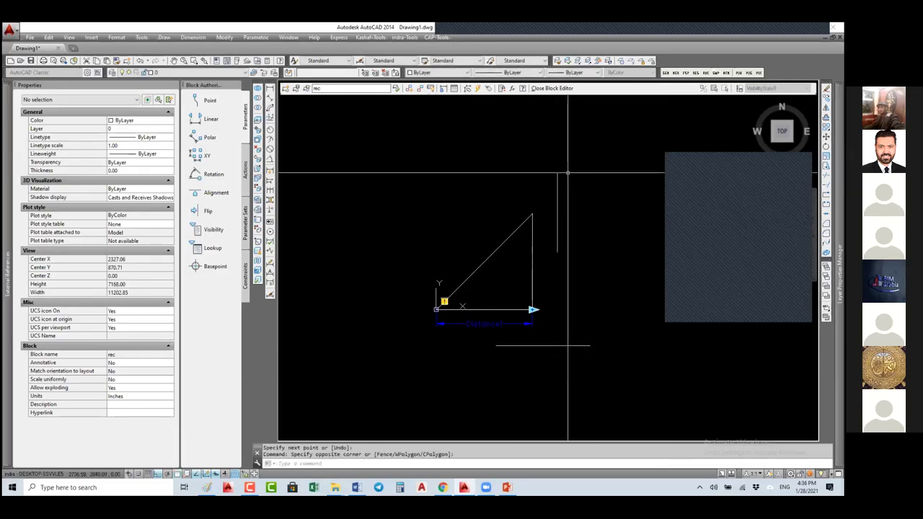
pyautogui.click(567, 173)
pyautogui.click(577, 357)
pyautogui.click(567, 336)
pyautogui.write('e')
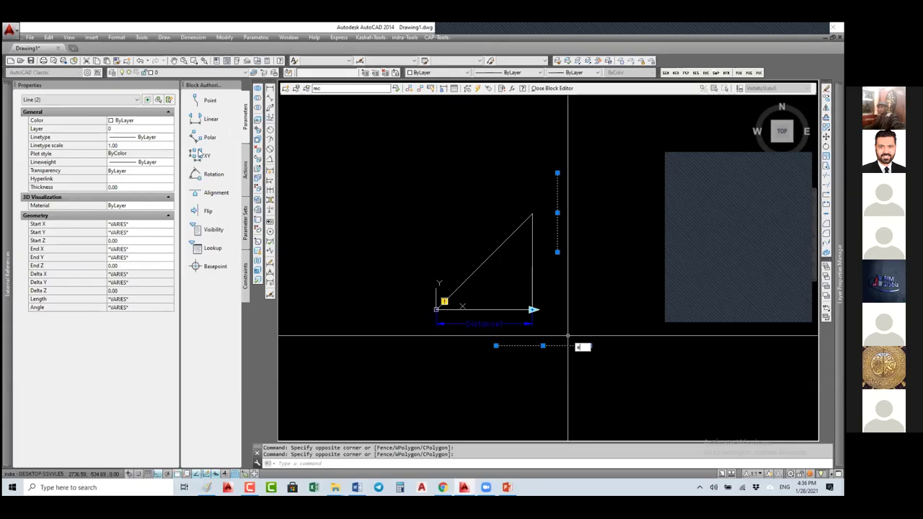
pyautogui.press('Return')
# Attach a stretch action to Distance1's end point, then close the Block Editor
pyautogui.click(245, 170)
pyautogui.click(211, 137)
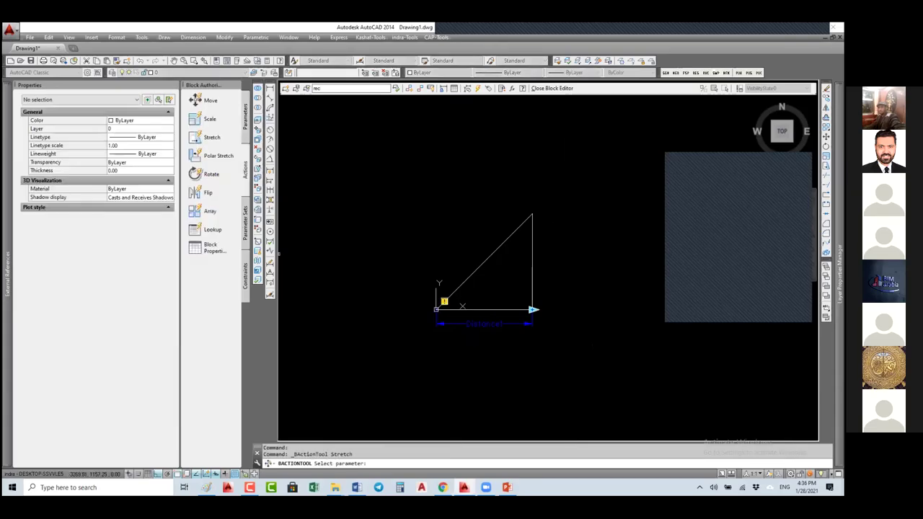
pyautogui.click(518, 325)
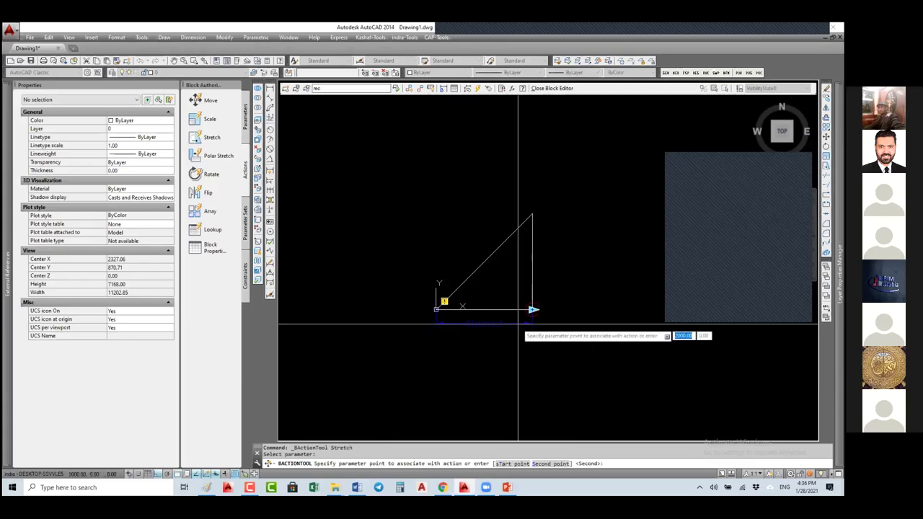
pyautogui.click(550, 320)
pyautogui.click(538, 315)
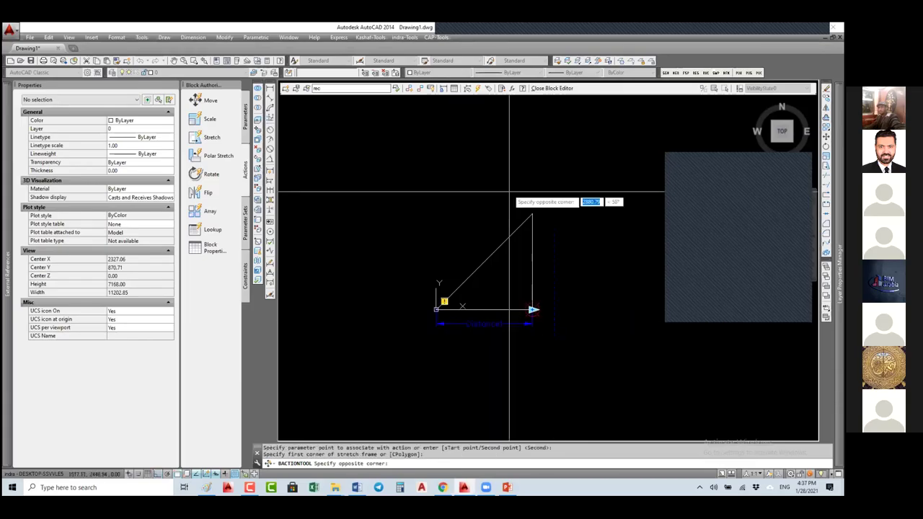
pyautogui.press('Escape')
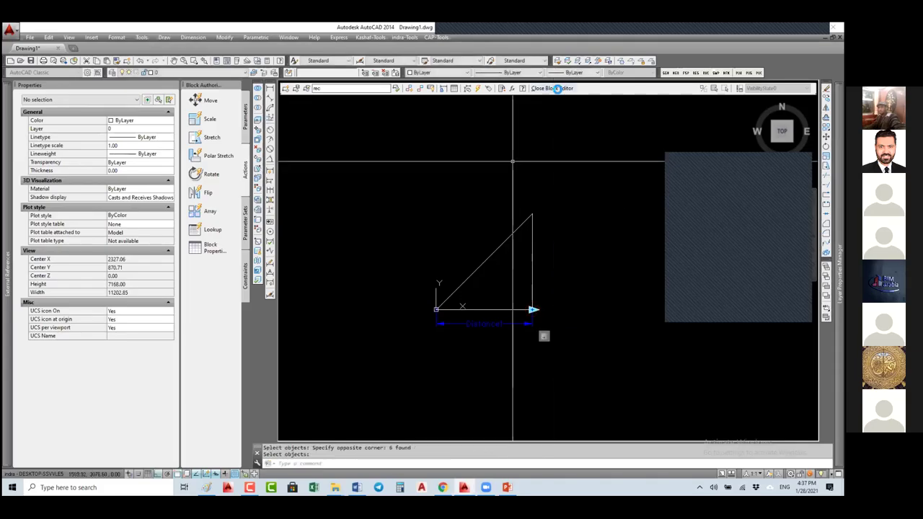
pyautogui.click(549, 88)
# Save the rec changes and drag the placed triangle's stretch grip right to widen it
pyautogui.click(416, 238)
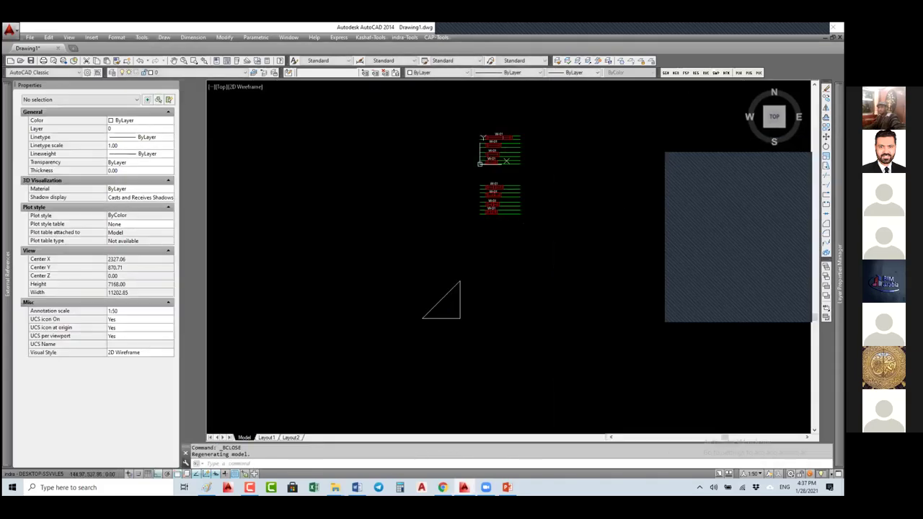
pyautogui.click(437, 301)
pyautogui.click(459, 318)
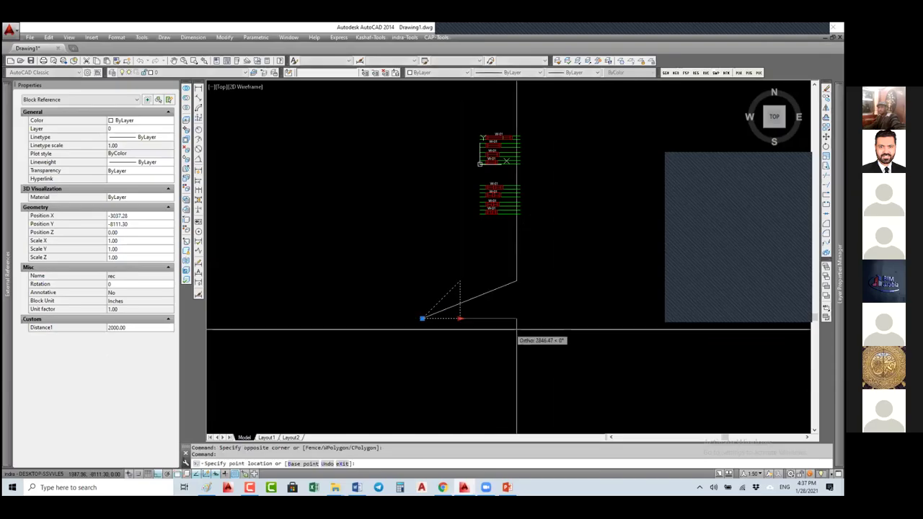
pyautogui.click(566, 334)
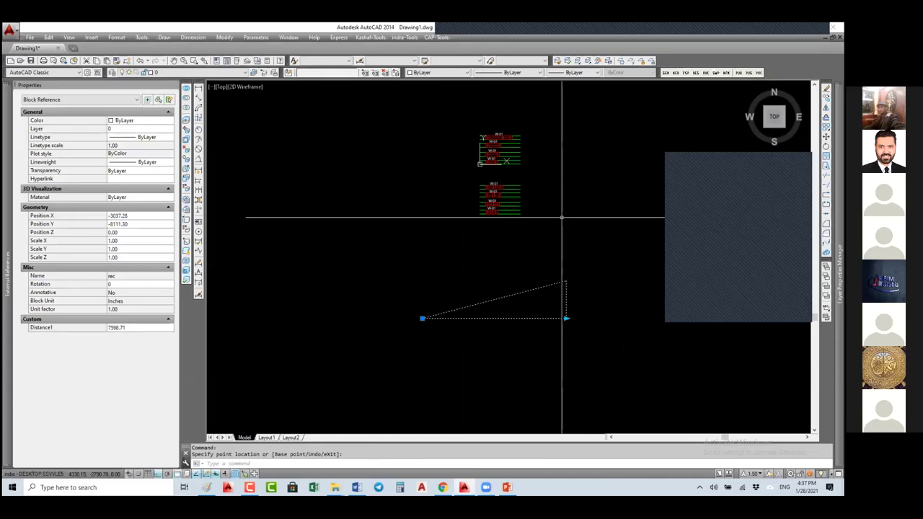
pyautogui.press('Escape')
# Reopen rec in the Block Editor and pull the stretch frame's top down to the arrow corner
pyautogui.write('BE')
pyautogui.press('Return')
pyautogui.click(447, 238)
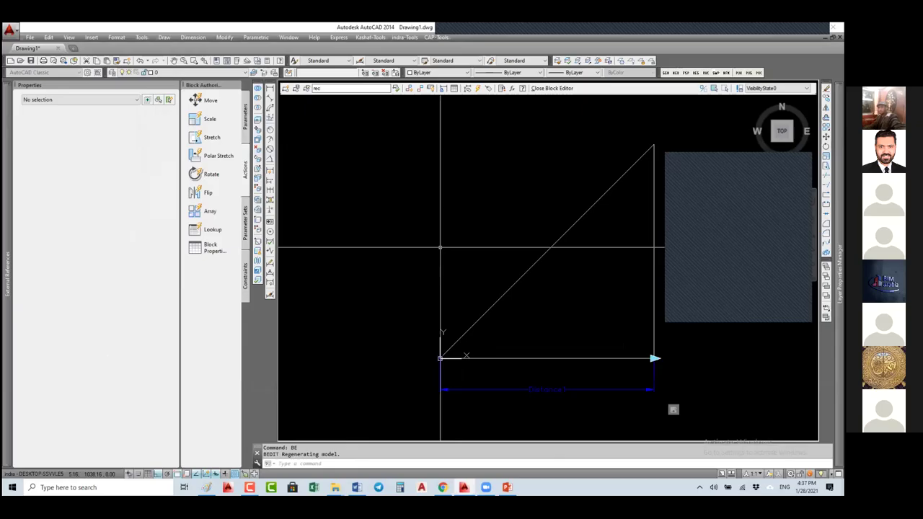
pyautogui.scroll(-3, 453, 258)
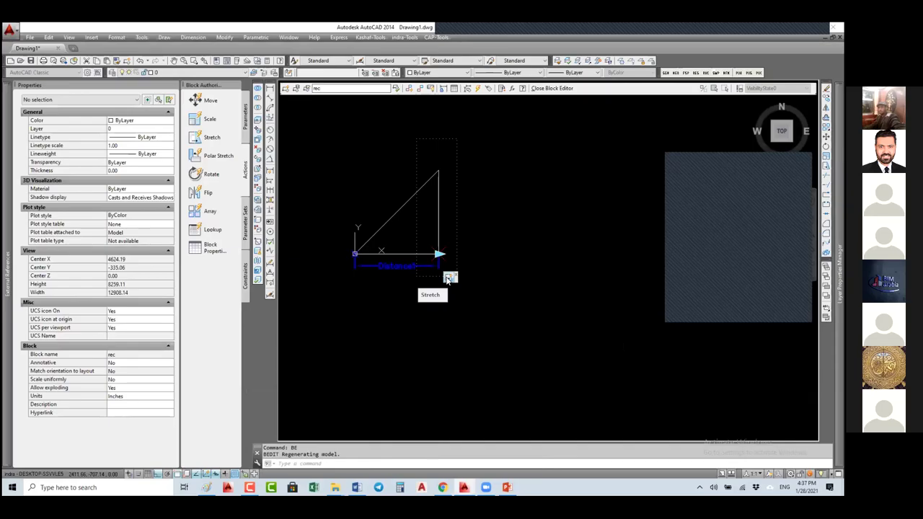
pyautogui.click(448, 279)
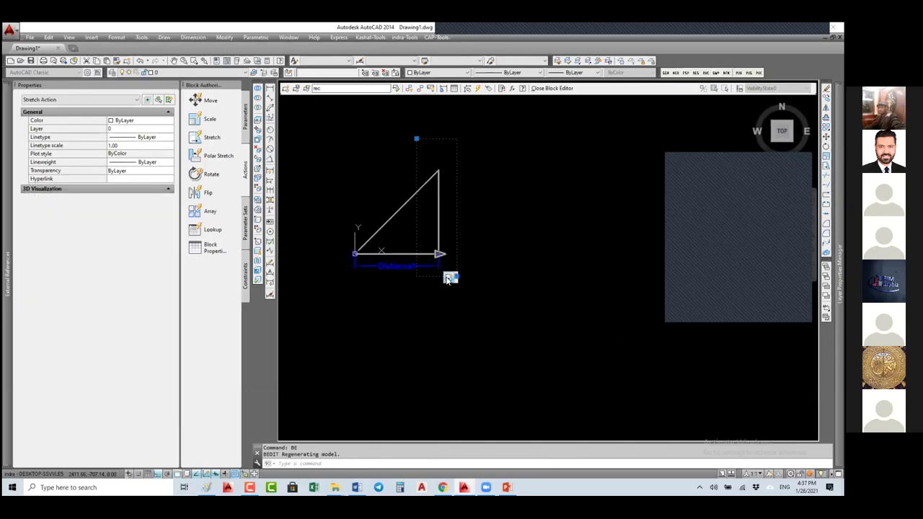
pyautogui.click(416, 138)
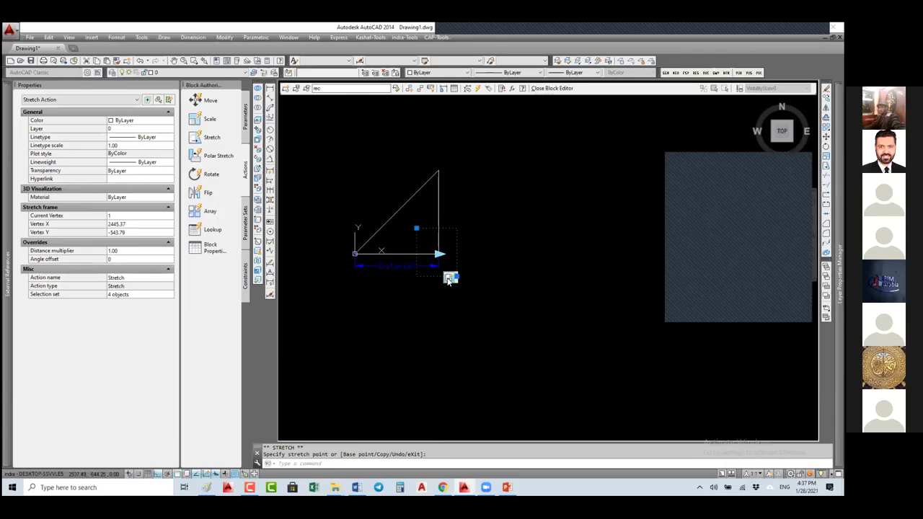
# Delete the old stretch action and add a new one on the distance parameter framing the arrow end
pyautogui.press('Escape')
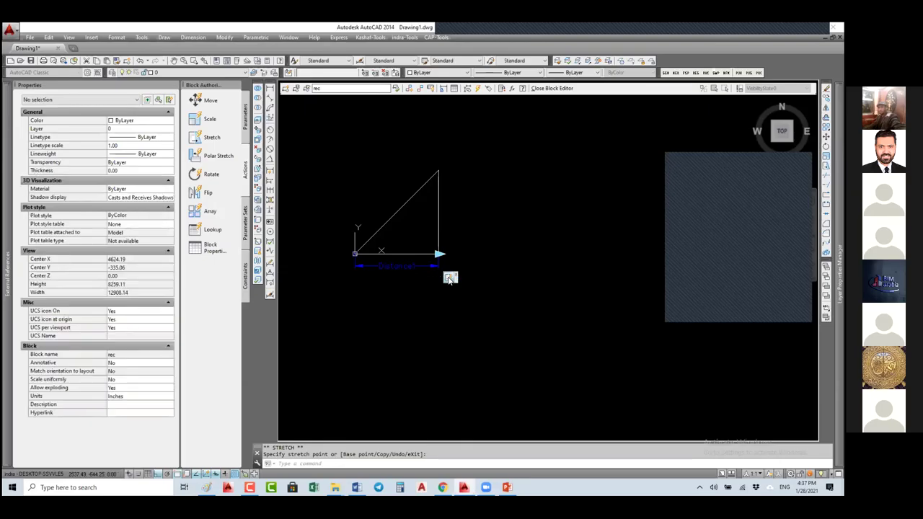
pyautogui.rightClick(449, 280)
pyautogui.click(465, 284)
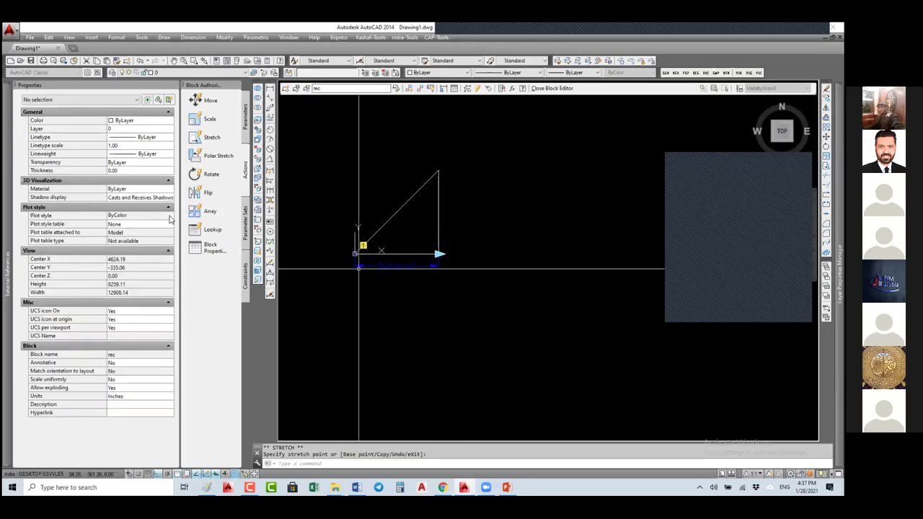
pyautogui.click(209, 138)
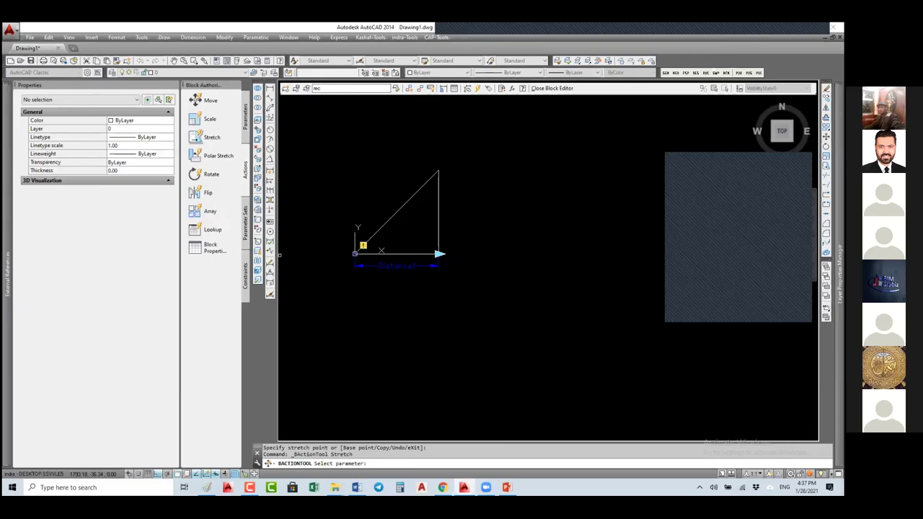
pyautogui.click(423, 258)
pyautogui.click(439, 255)
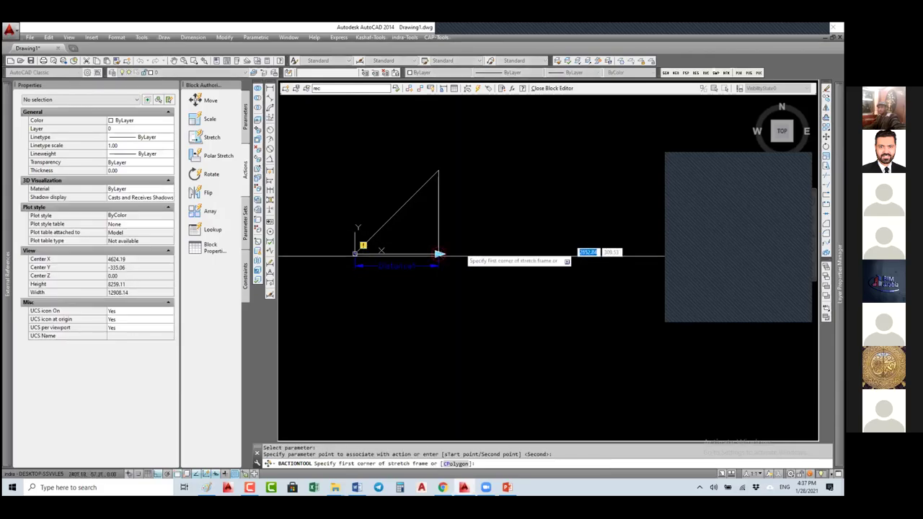
pyautogui.click(421, 282)
pyautogui.click(467, 235)
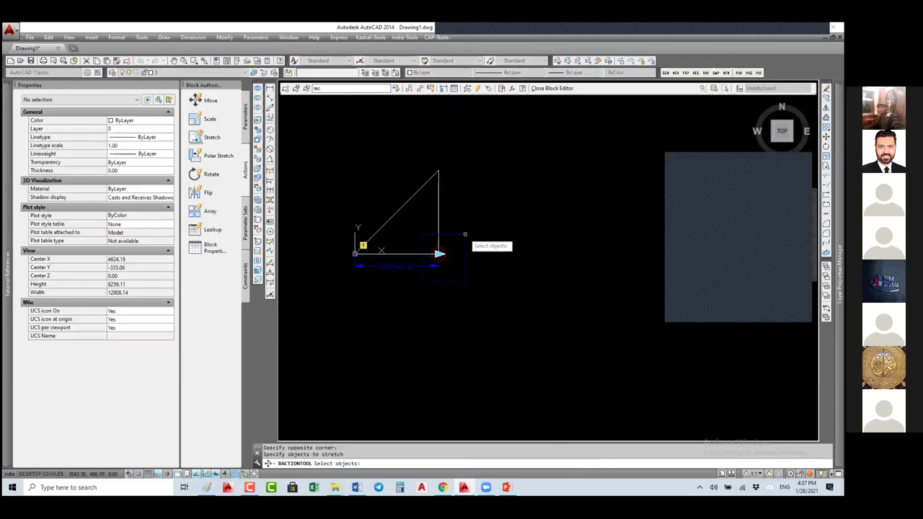
pyautogui.click(455, 239)
pyautogui.click(422, 290)
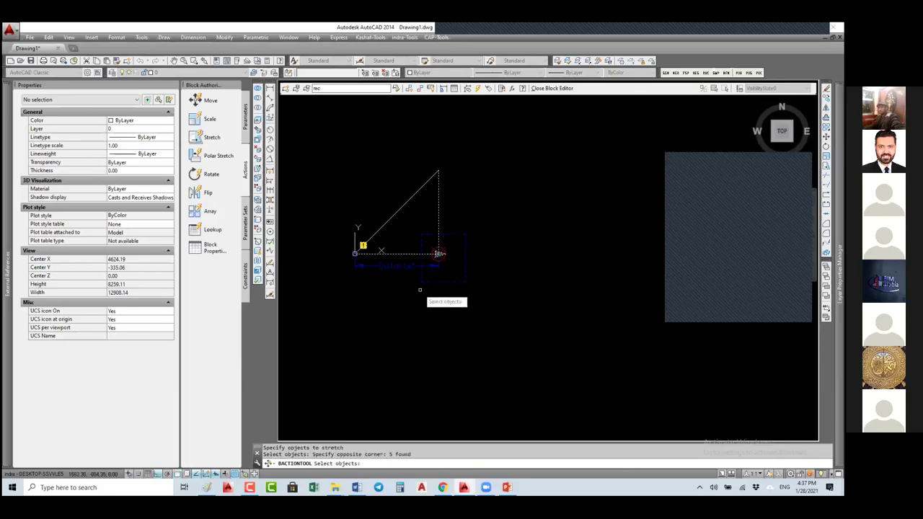
pyautogui.press('Return')
# Add a second stretch action around the top corner with an angle offset of 90
pyautogui.click(200, 137)
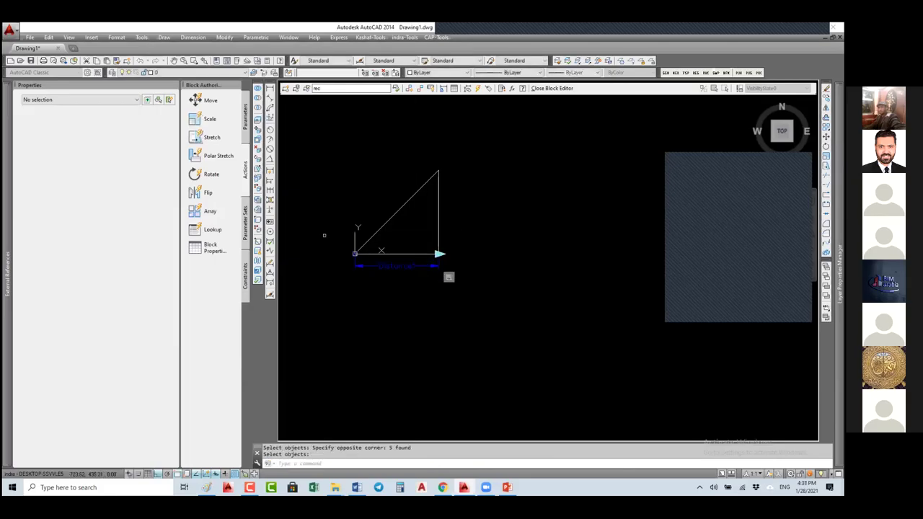
pyautogui.click(439, 258)
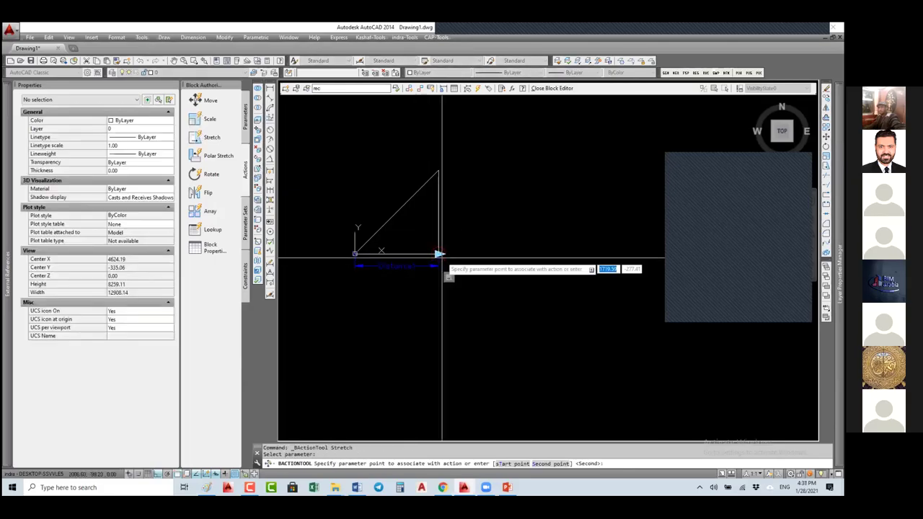
pyautogui.press('Return')
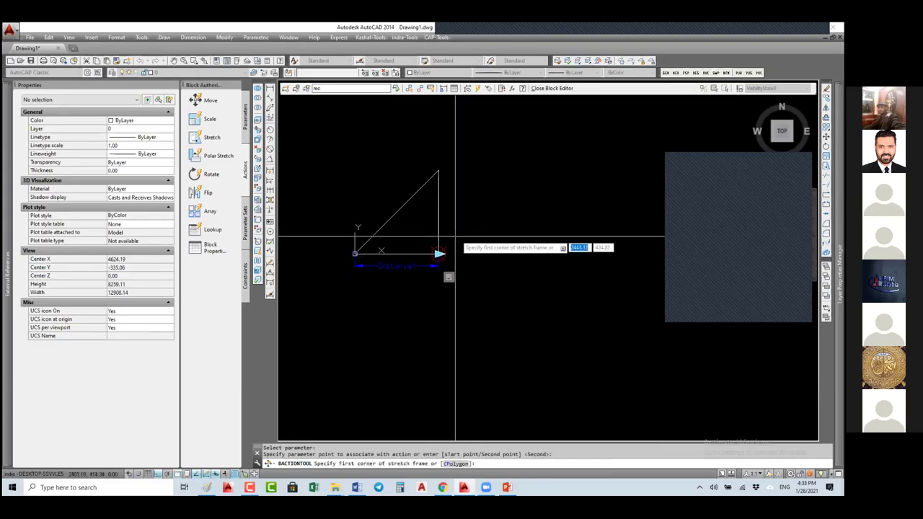
pyautogui.click(472, 153)
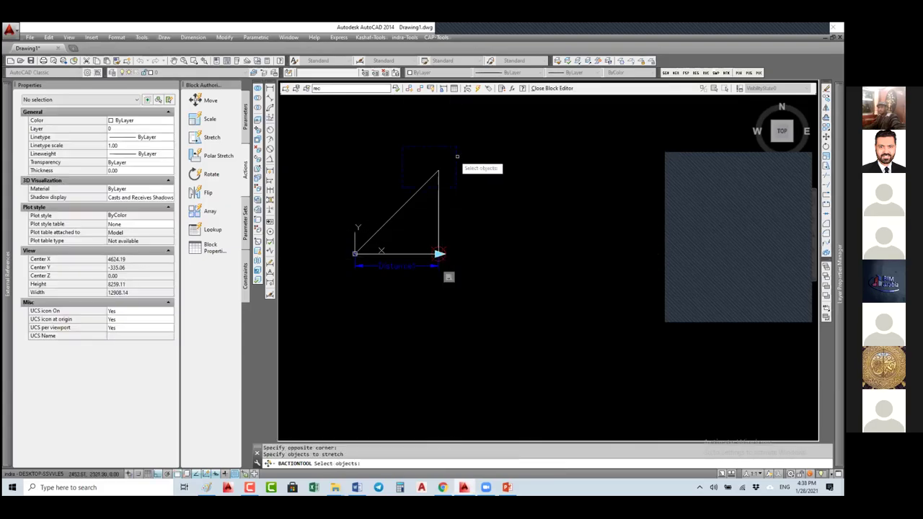
pyautogui.click(417, 178)
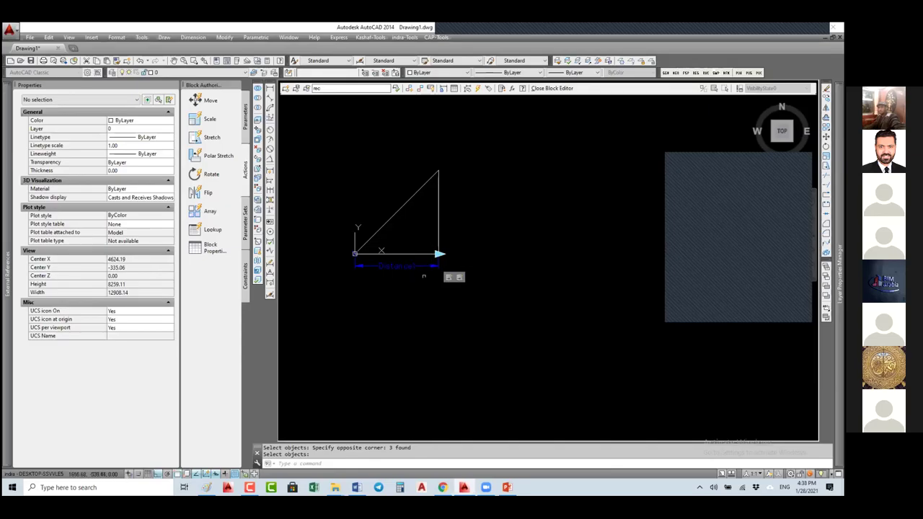
pyautogui.press('Return')
pyautogui.click(455, 278)
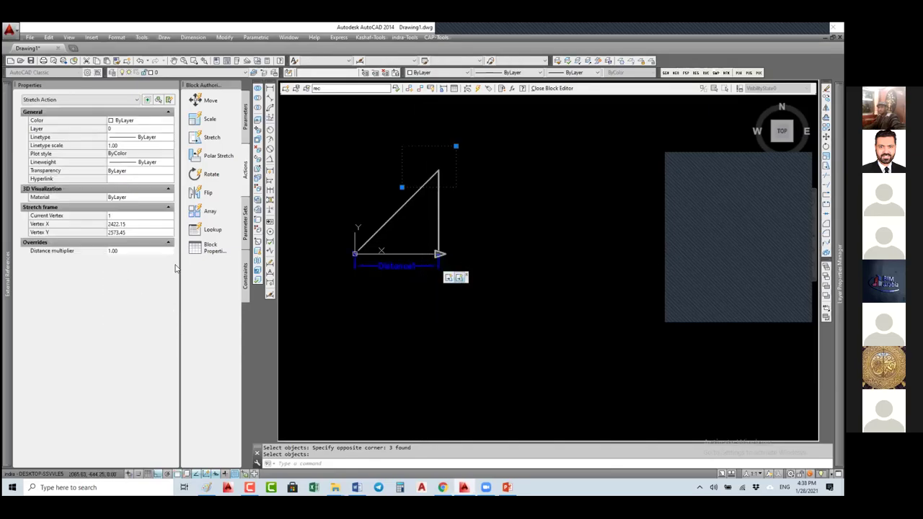
pyautogui.click(134, 258)
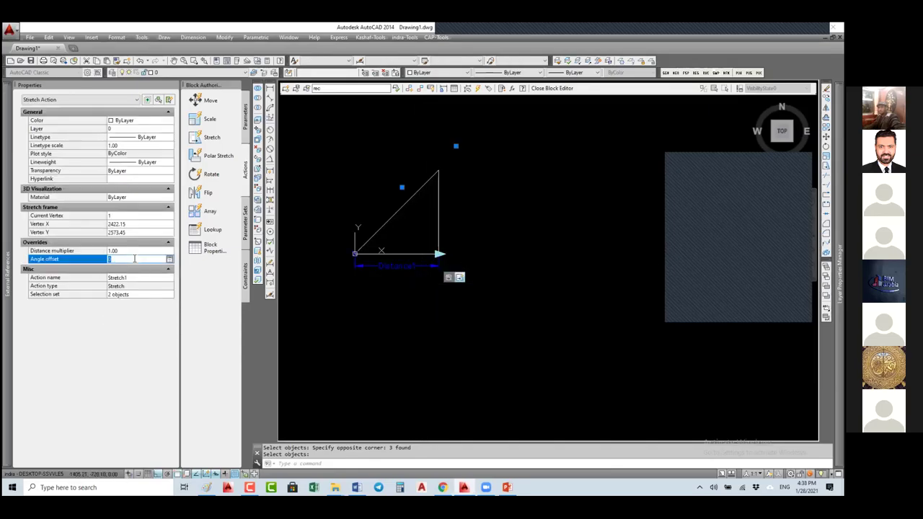
pyautogui.write('90')
pyautogui.press('Return')
# Save the block changes and drag the placed triangle's arrow grip right to Distance1 24842.40
pyautogui.click(552, 88)
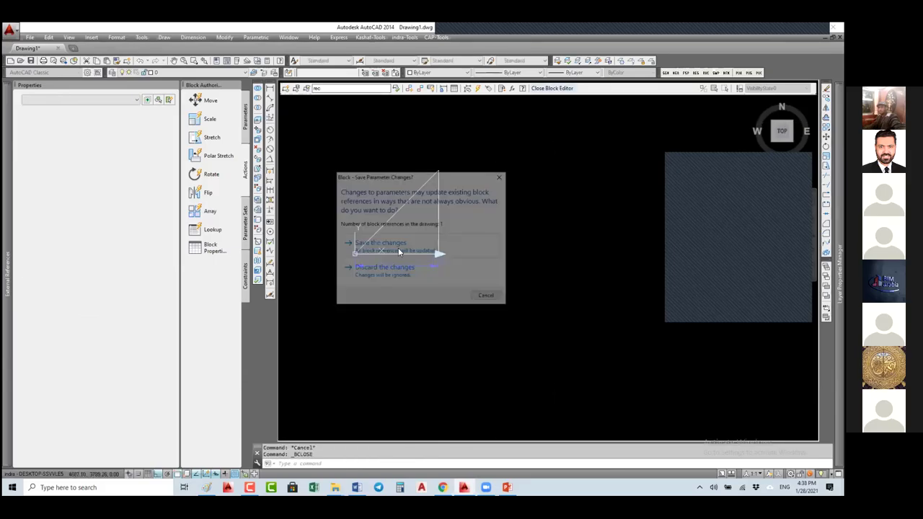
pyautogui.press('Return')
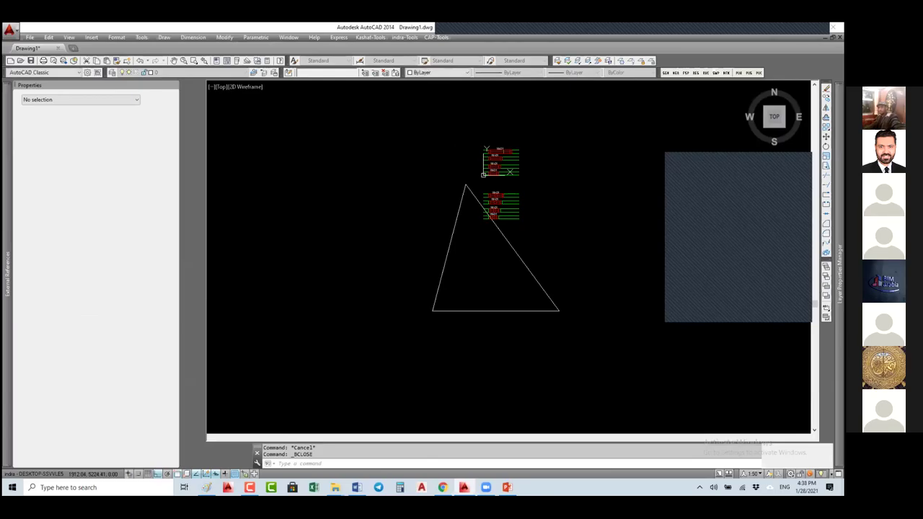
pyautogui.click(445, 264)
pyautogui.scroll(-3, 428, 264)
pyautogui.click(427, 297)
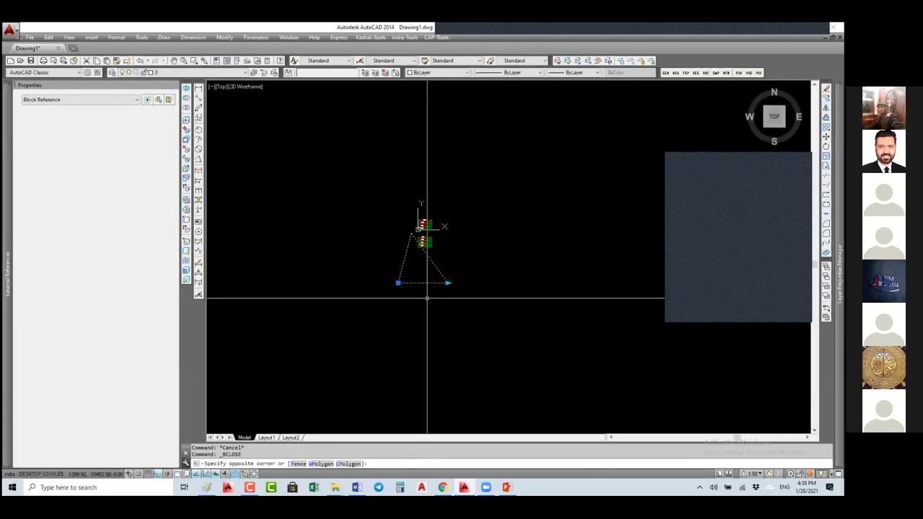
pyautogui.click(445, 282)
pyautogui.click(448, 283)
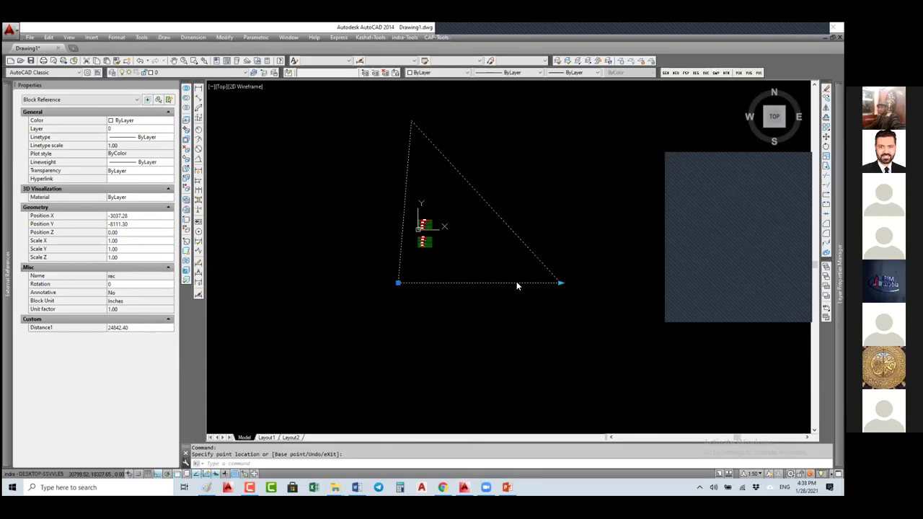
pyautogui.click(498, 307)
# Reopen rec in the Block Editor and drag the stretch frame's top-right grip up over the top corner
pyautogui.write('be')
pyautogui.press('Return')
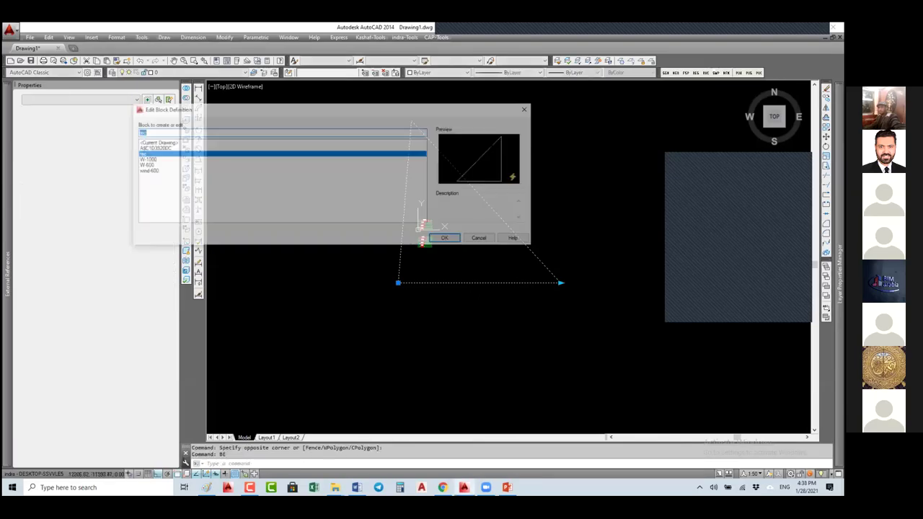
pyautogui.click(454, 241)
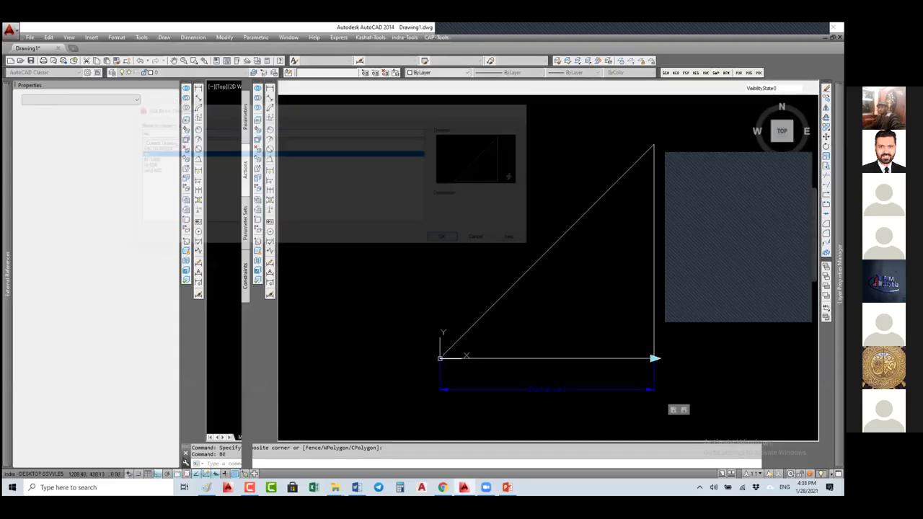
pyautogui.scroll(-4, 457, 244)
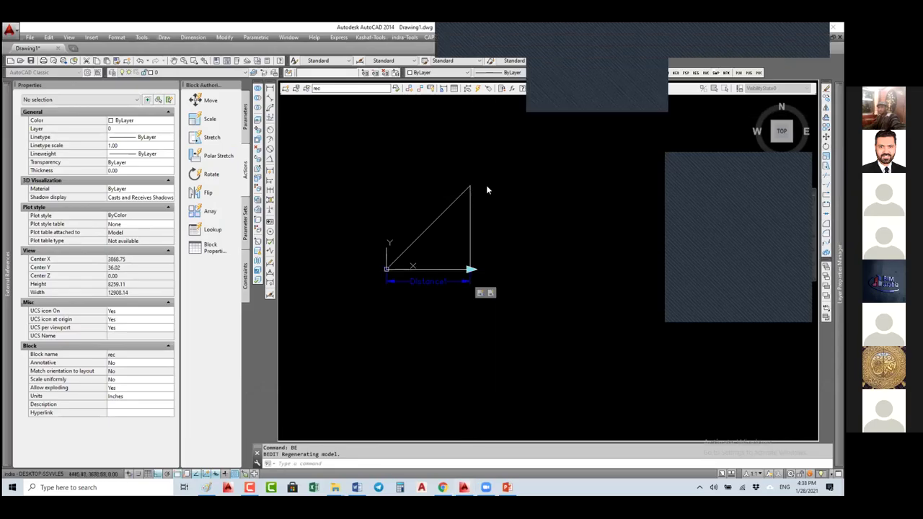
pyautogui.click(481, 293)
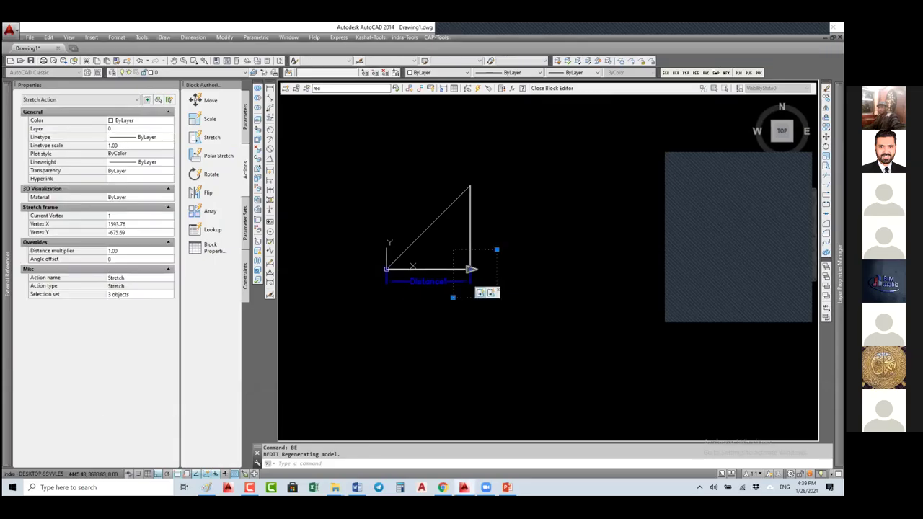
pyautogui.click(496, 250)
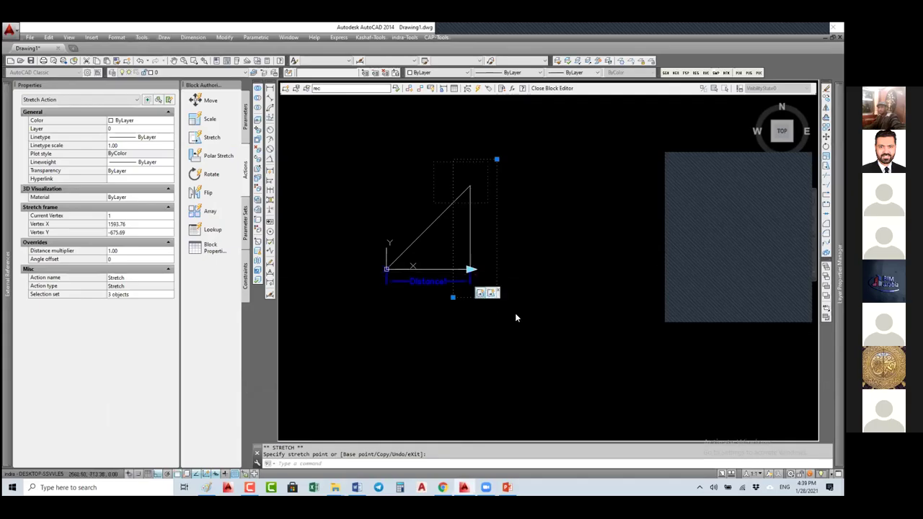
# Redefine the stretch action's frame and crossing-select the diagonal and vertical lines
pyautogui.rightClick(480, 294)
pyautogui.moveTo(512, 313)
pyautogui.click(608, 322)
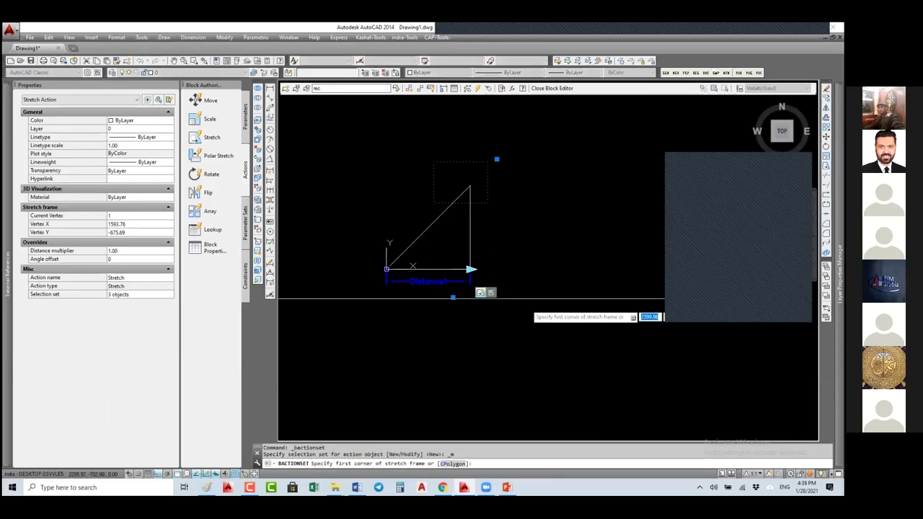
pyautogui.click(497, 159)
pyautogui.click(453, 295)
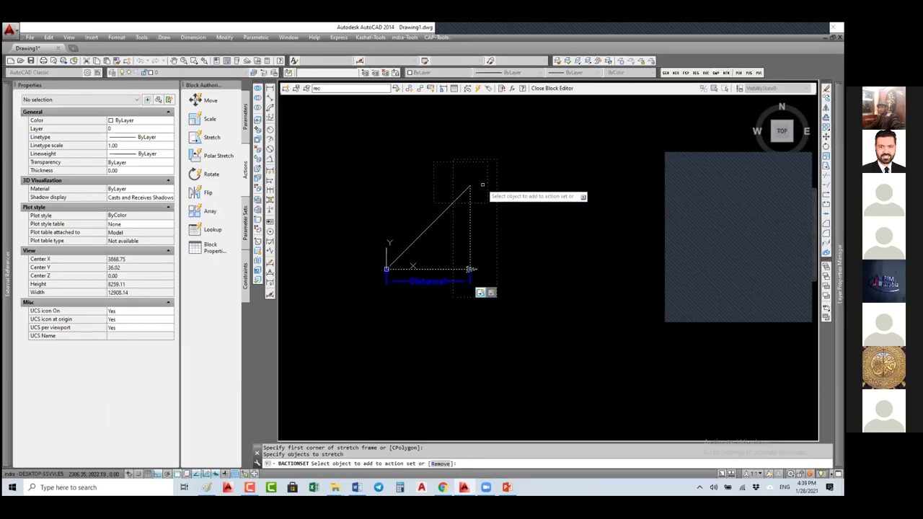
pyautogui.click(477, 181)
pyautogui.click(471, 270)
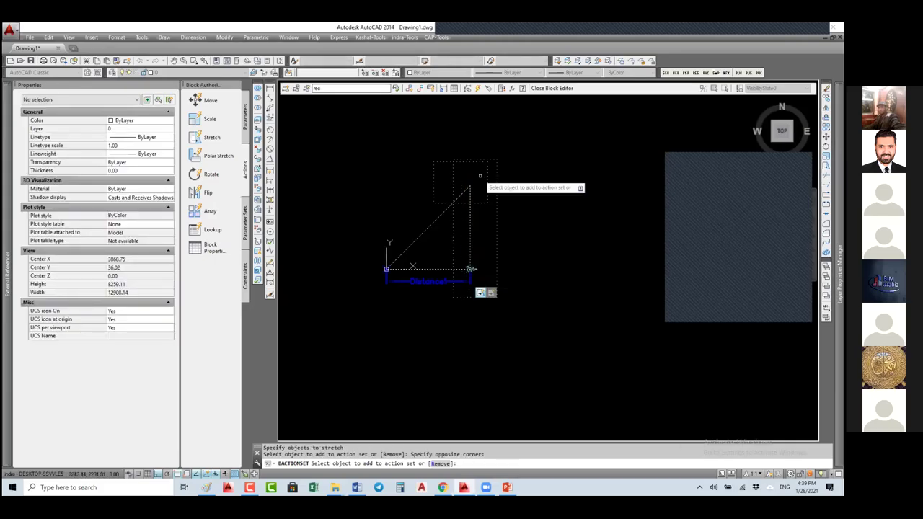
pyautogui.press('Return')
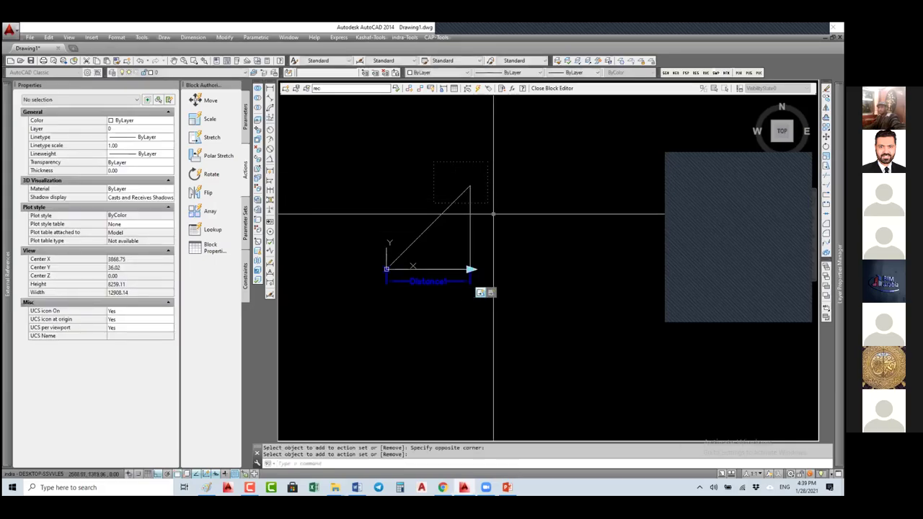
# Check the stretch action, then exit the Block Editor to the save prompt
pyautogui.click(481, 294)
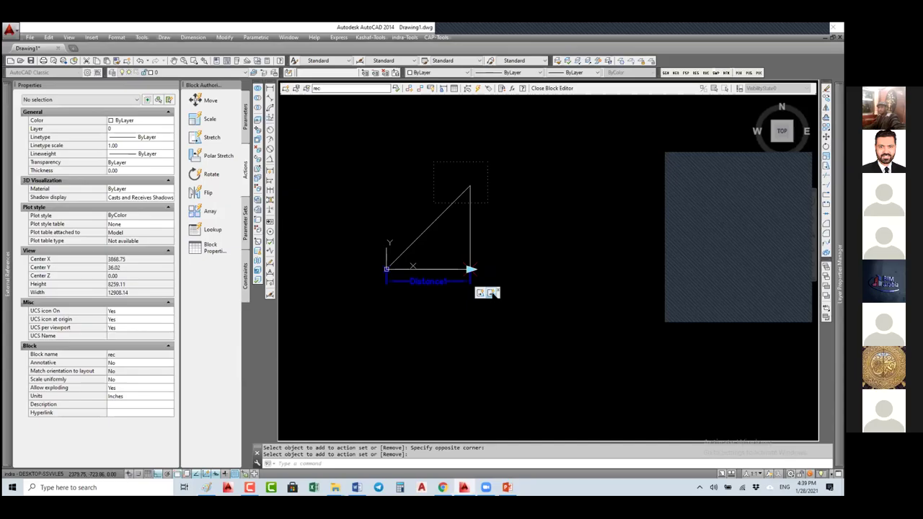
pyautogui.press('Escape')
pyautogui.click(557, 89)
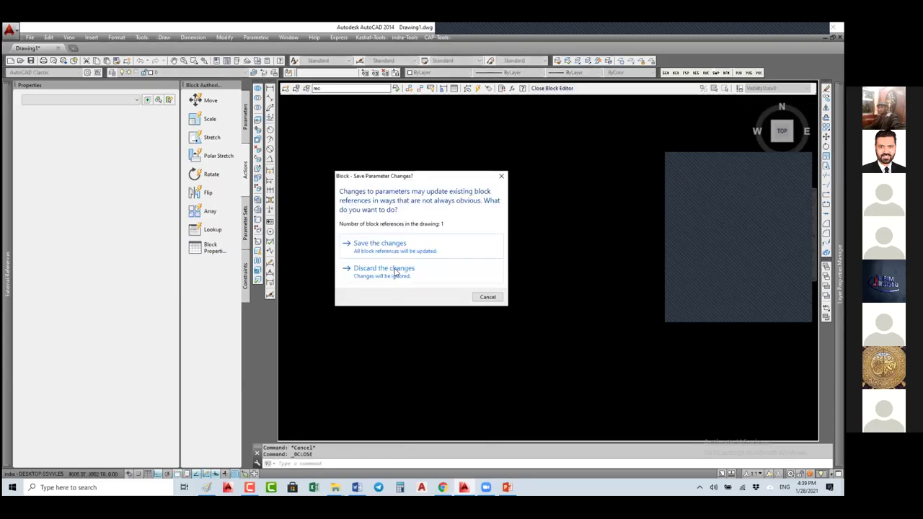
# Save the changes and test the grip through Distance1 13190.99, 36795.05, 20524.21, ending at 2986.52
pyautogui.click(402, 270)
pyautogui.click(533, 280)
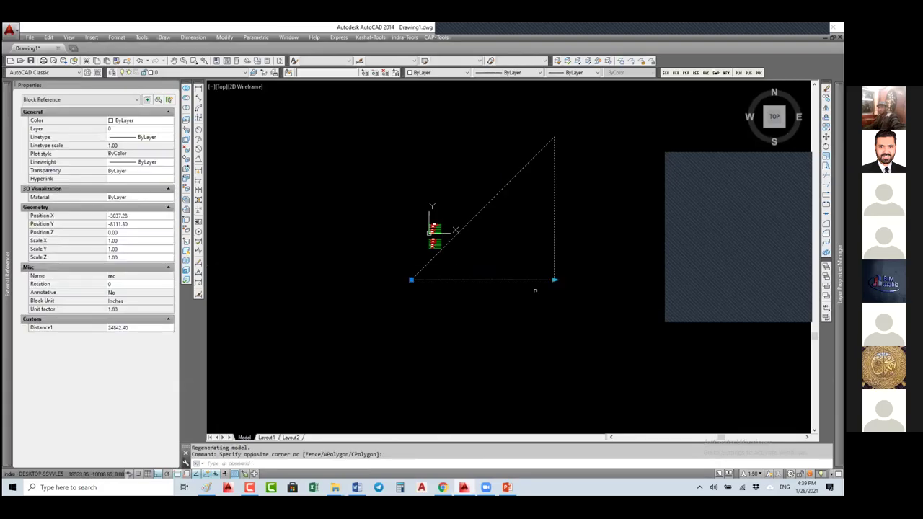
pyautogui.click(554, 279)
pyautogui.click(487, 296)
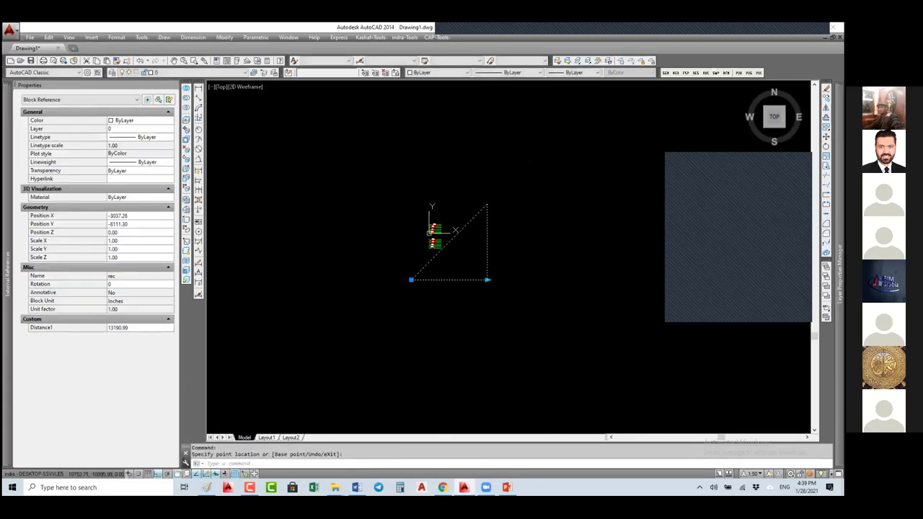
pyautogui.click(487, 280)
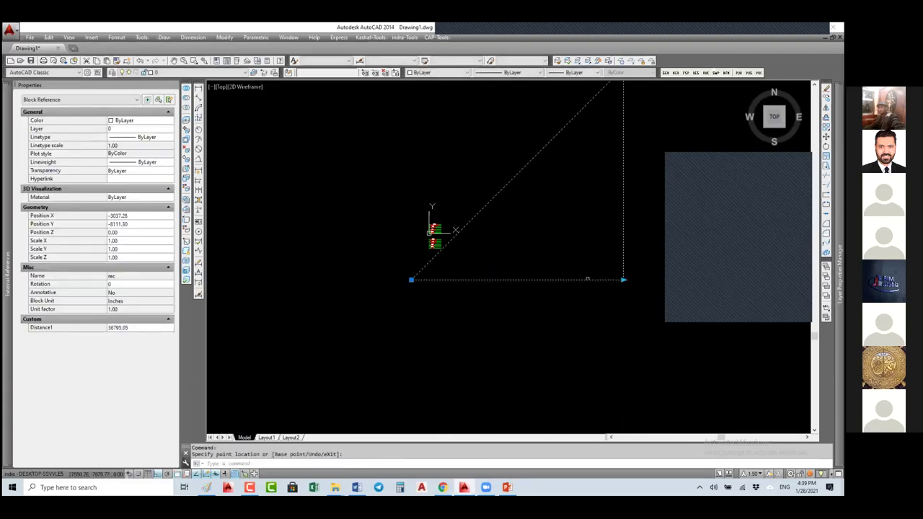
pyautogui.click(615, 280)
pyautogui.click(616, 279)
pyautogui.click(557, 276)
pyautogui.click(557, 281)
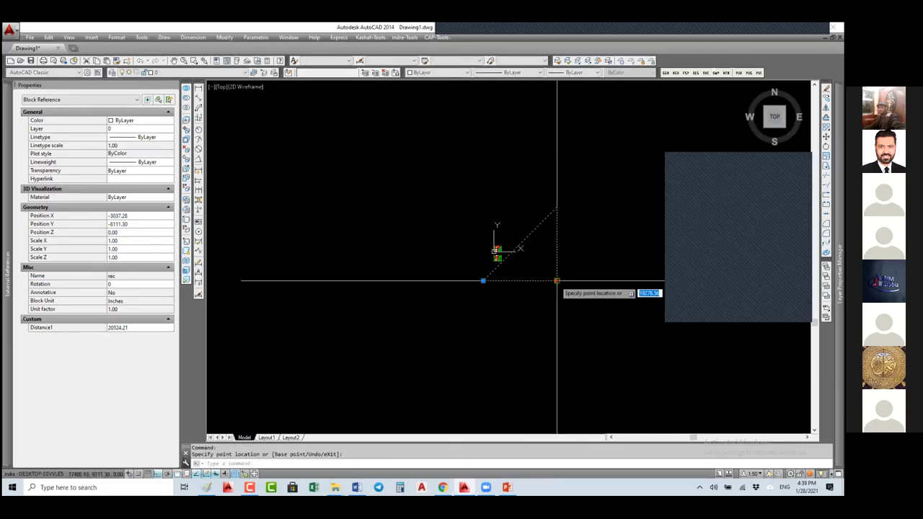
pyautogui.click(496, 293)
pyautogui.scroll(2, 498, 281)
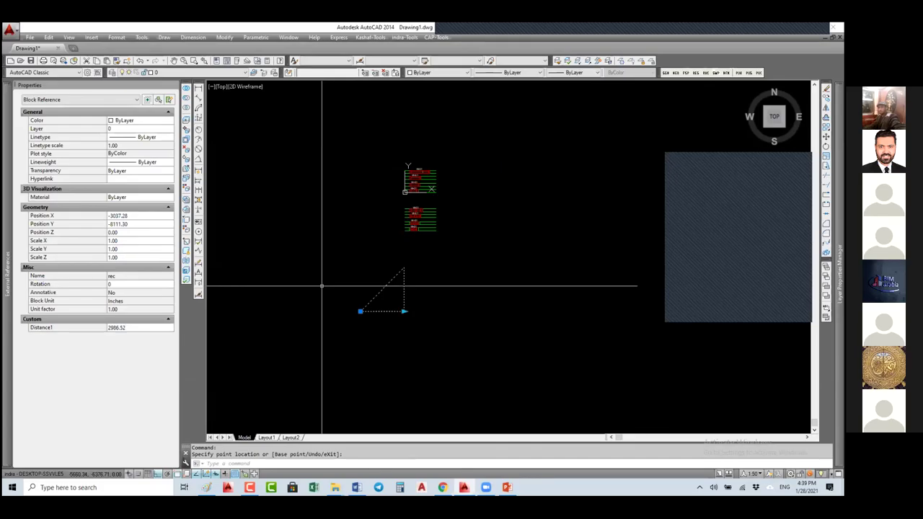
# Open the rec block in the Block Editor with BE and select its Stretch1 action
pyautogui.write('E')
pyautogui.press('Return')
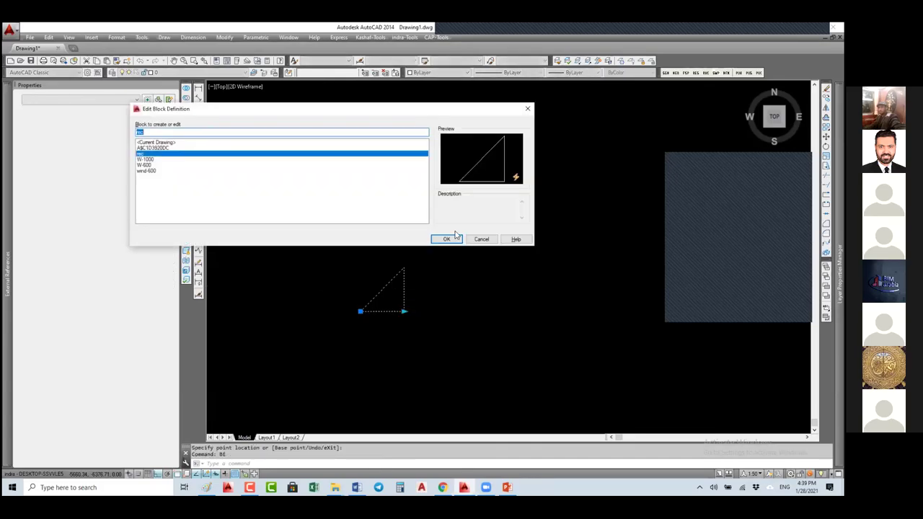
pyautogui.click(447, 239)
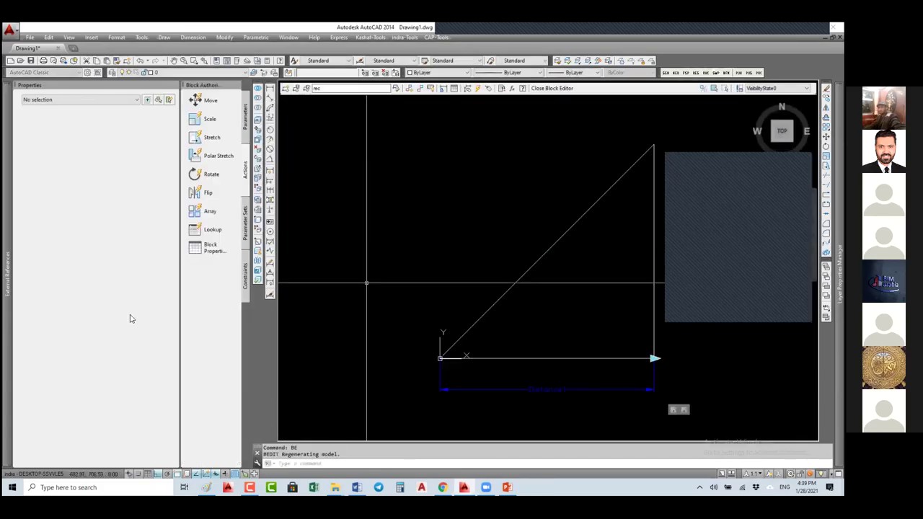
pyautogui.click(674, 411)
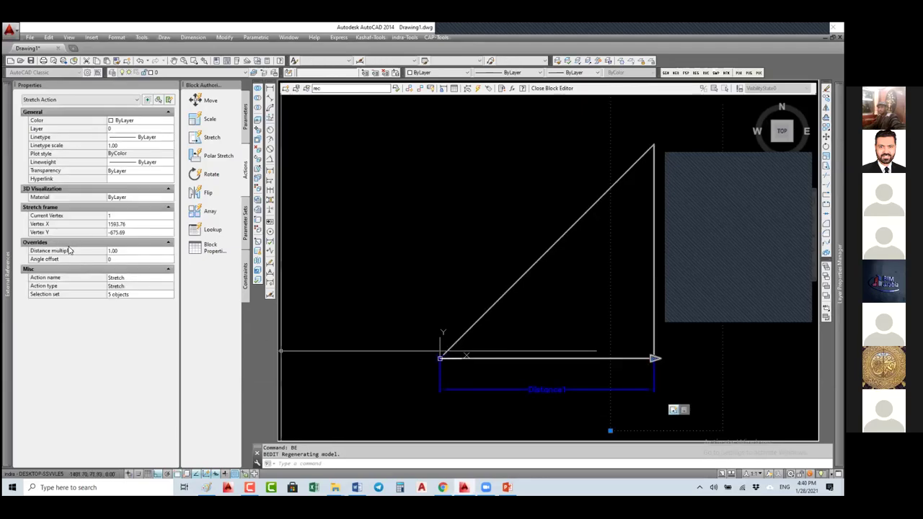
pyautogui.click(685, 410)
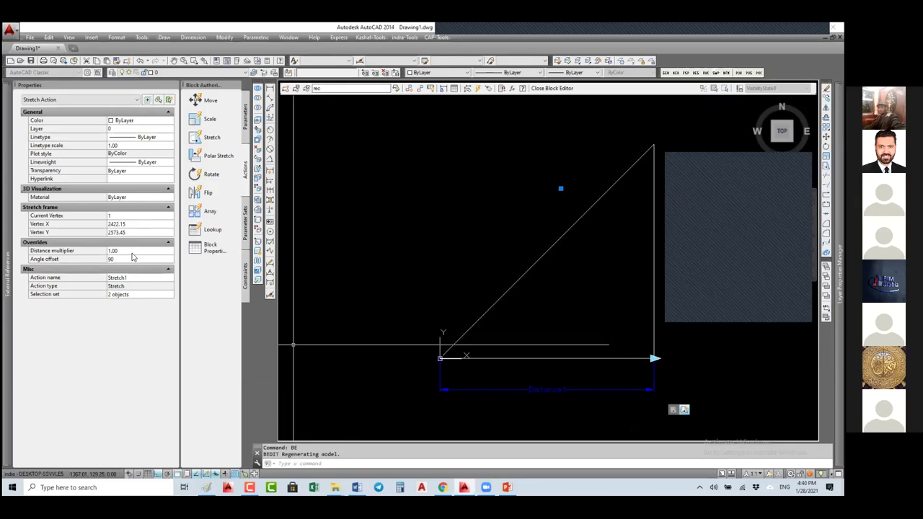
# Set Stretch1's distance multiplier to 0.50 and close the Block Editor
pyautogui.scroll(-4, 338, 284)
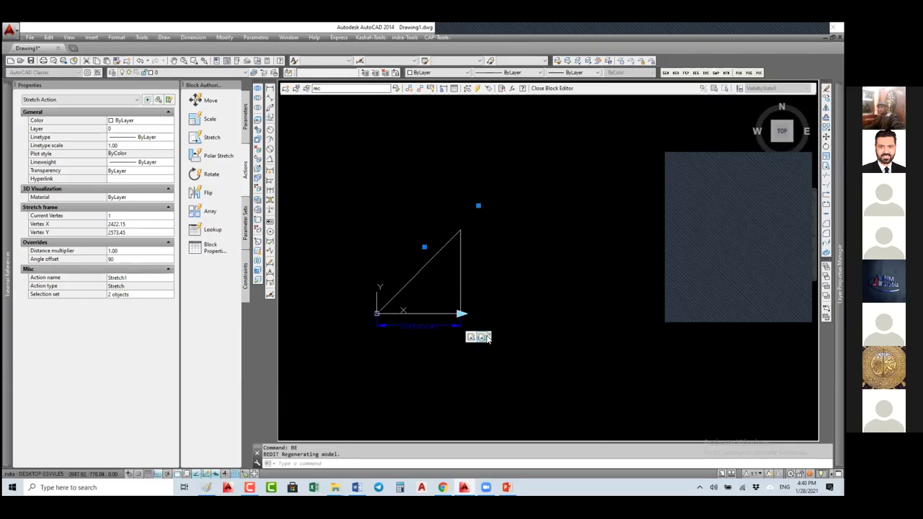
pyautogui.press('Escape')
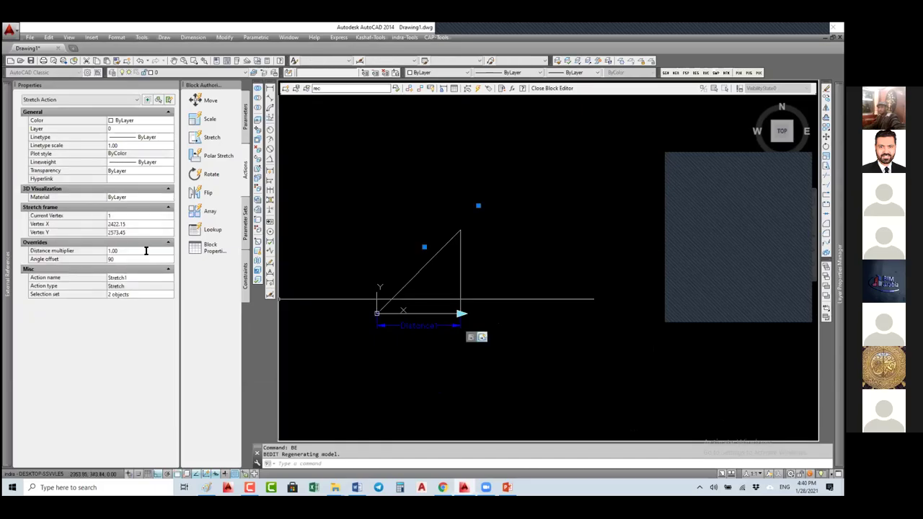
pyautogui.click(145, 250)
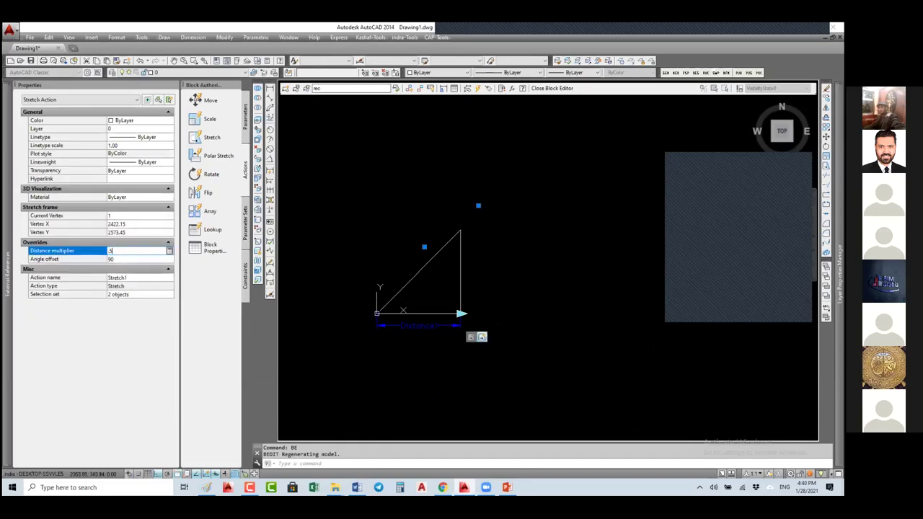
pyautogui.press('Tab')
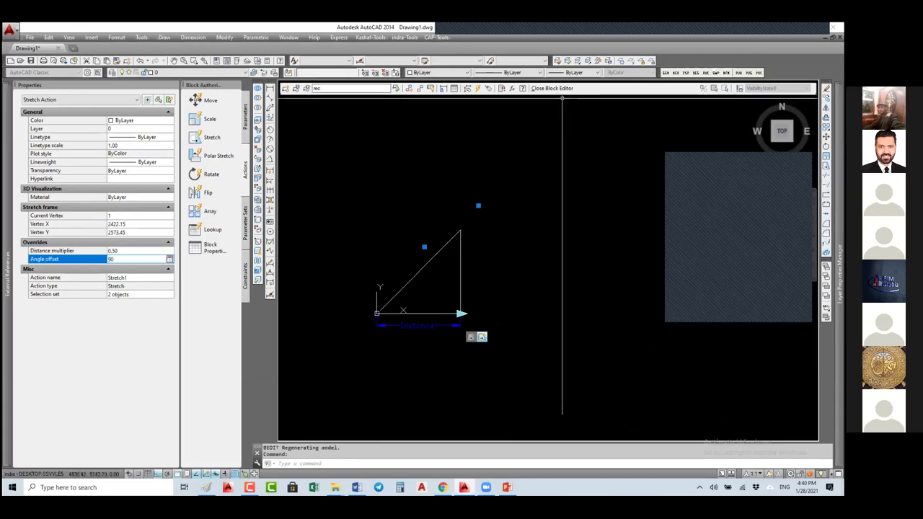
pyautogui.click(552, 88)
pyautogui.click(376, 298)
# Stretch the rec triangle by its distance grip to Distance1 16351.17
pyautogui.click(416, 305)
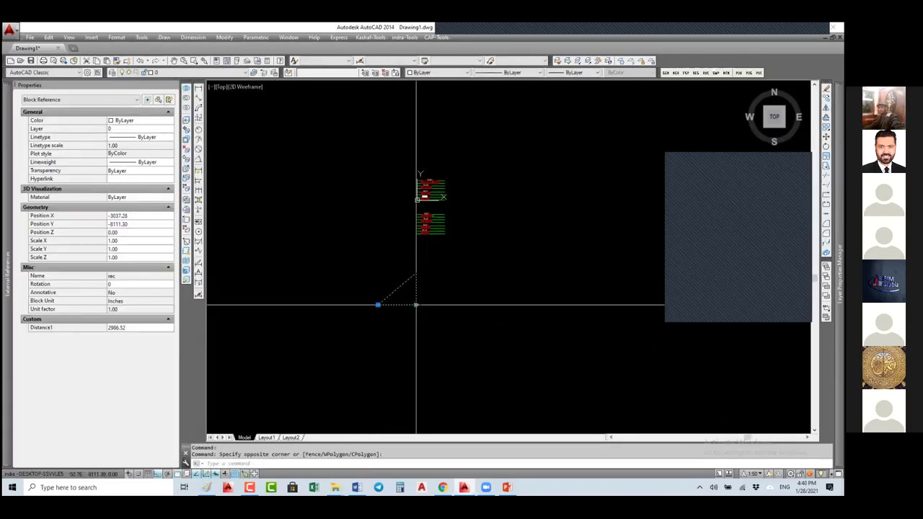
pyautogui.click(416, 305)
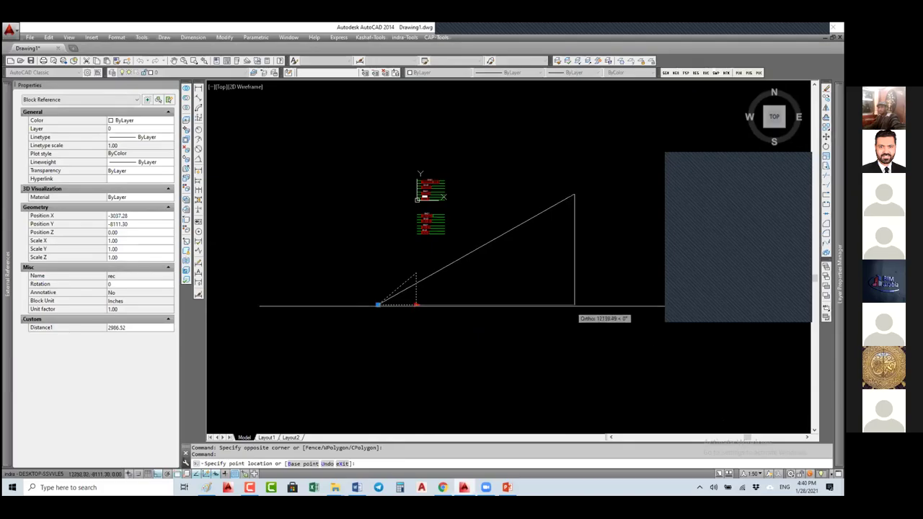
pyautogui.click(589, 305)
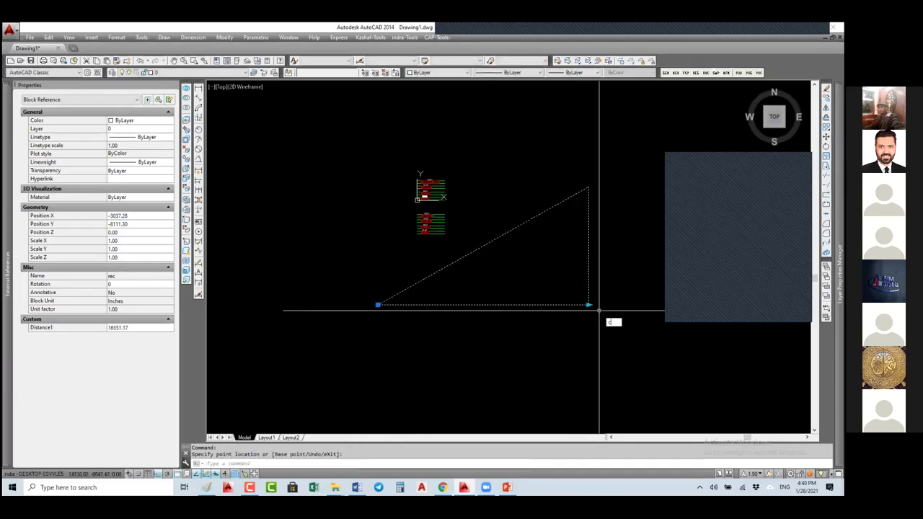
pyautogui.press('Escape')
# Draw a temporary circle centred on the triangle's bottom-right corner through its apex
pyautogui.write('c')
pyautogui.press('Return')
pyautogui.click(590, 306)
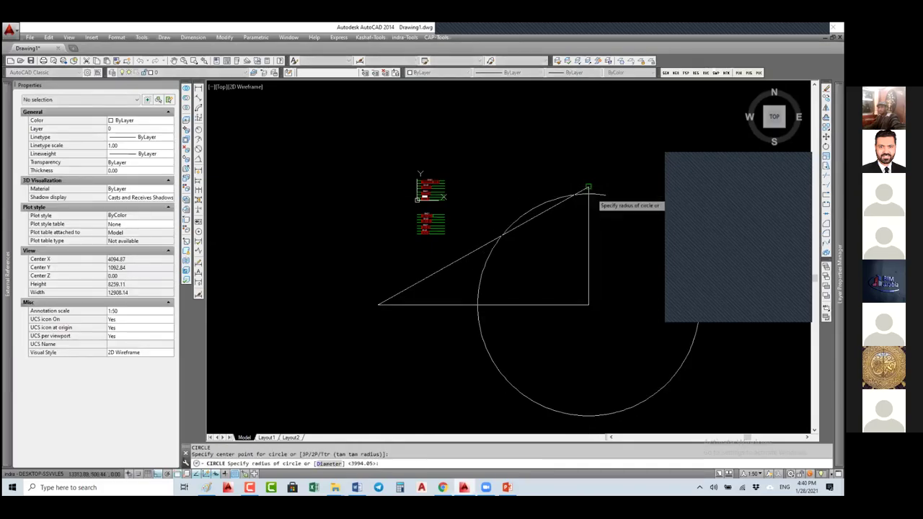
pyautogui.click(589, 188)
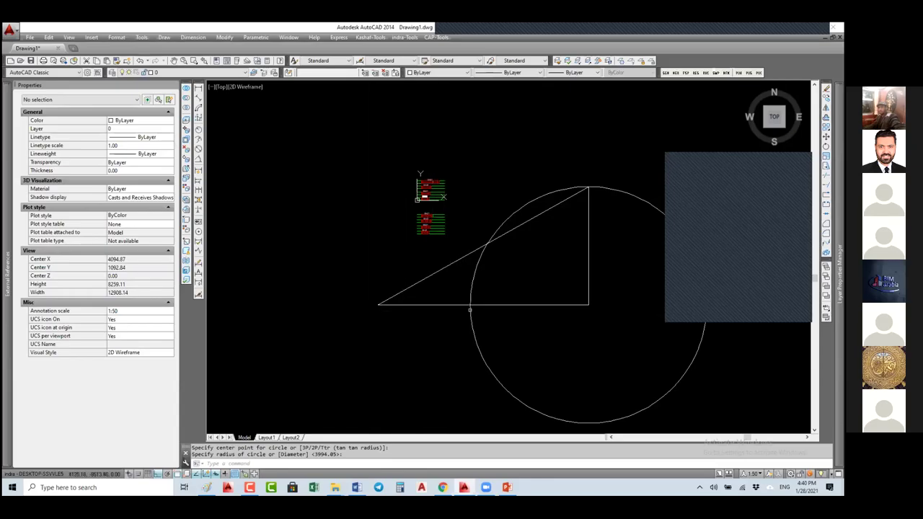
pyautogui.press('Return')
pyautogui.press('Escape')
pyautogui.press('Escape')
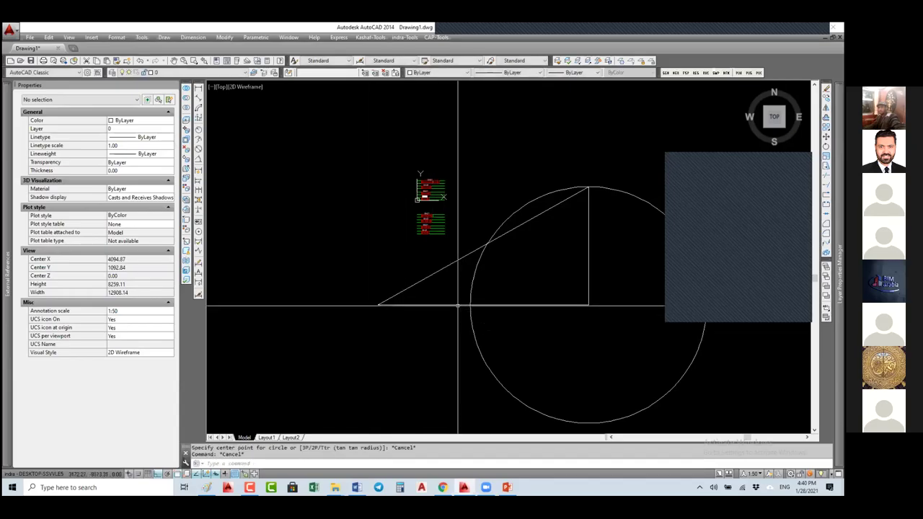
# Erase the temporary circle
pyautogui.click(458, 306)
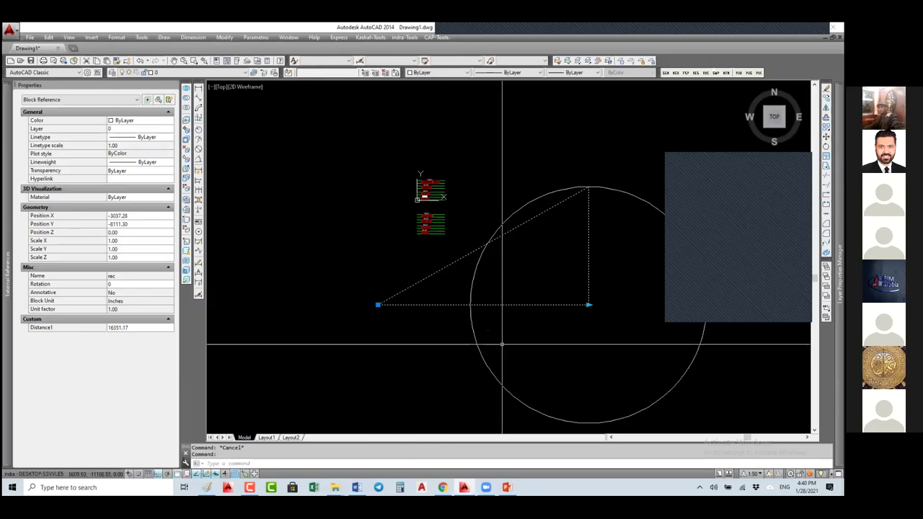
pyautogui.press('Escape')
pyautogui.click(479, 348)
pyautogui.press('e')
pyautogui.press('Return')
# Pan the view up to the W-01 window blocks
pyautogui.click(458, 298)
pyautogui.click(460, 303)
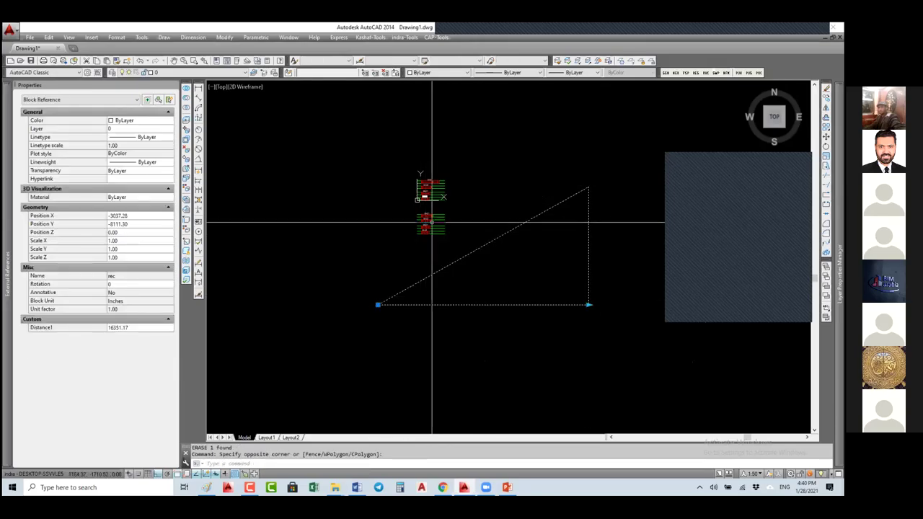
pyautogui.scroll(6, 430, 218)
pyautogui.moveTo(432, 218); pyautogui.dragTo(432, 26, button='middle')
pyautogui.press('Escape')
pyautogui.press('Escape')
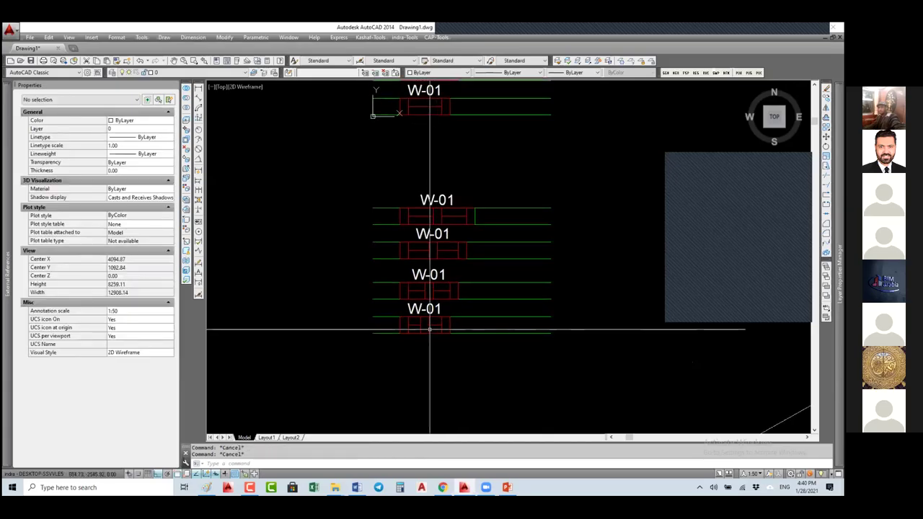
# Open the W-1000 block in the Block Editor and centre its geometry
pyautogui.write('e')
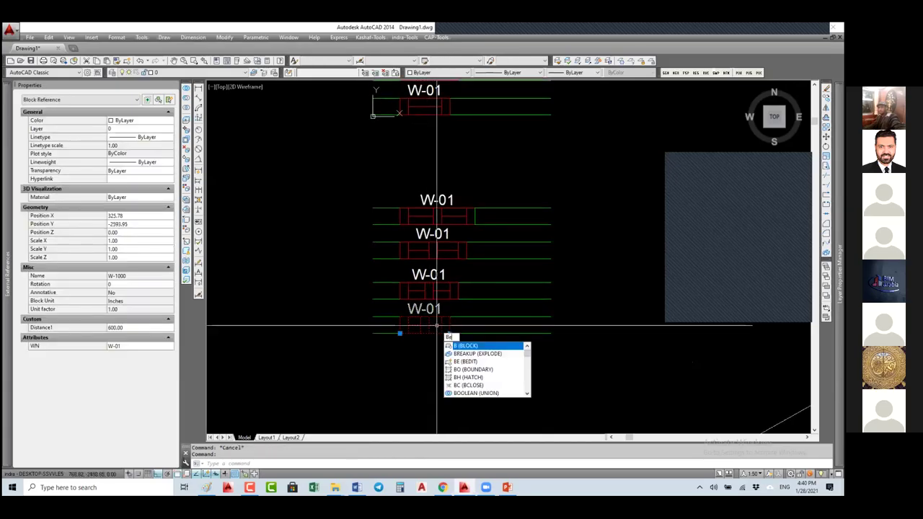
pyautogui.press('Return')
pyautogui.click(446, 240)
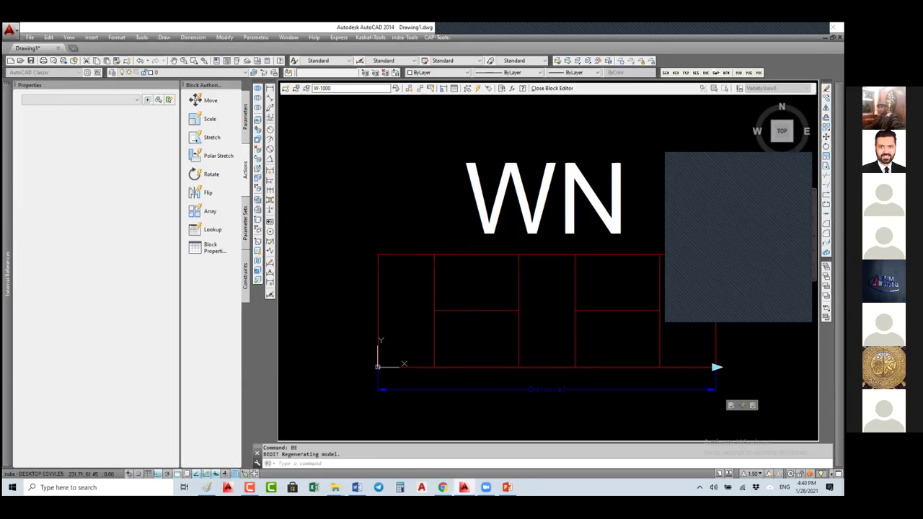
pyautogui.moveTo(448, 293); pyautogui.dragTo(437, 273, button='middle')
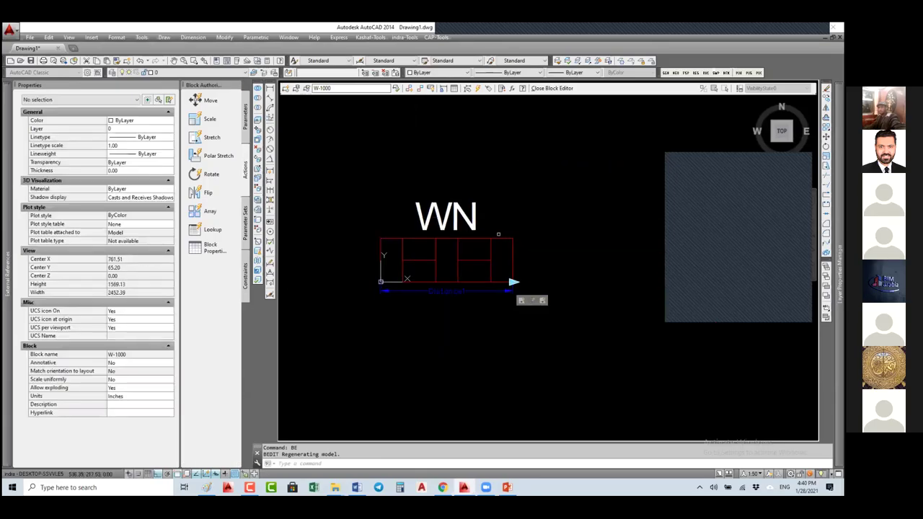
# Move the six window frame lines from layer Window to layer 0
pyautogui.click(515, 237)
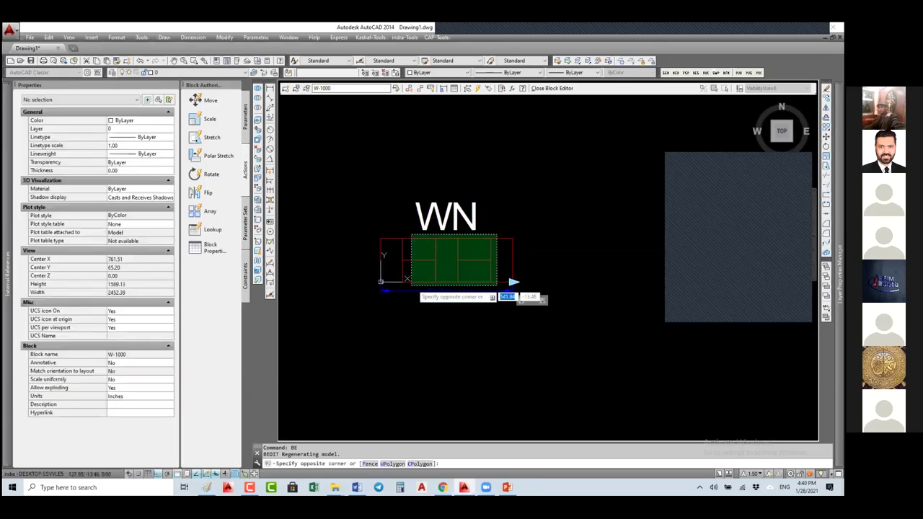
pyautogui.click(394, 282)
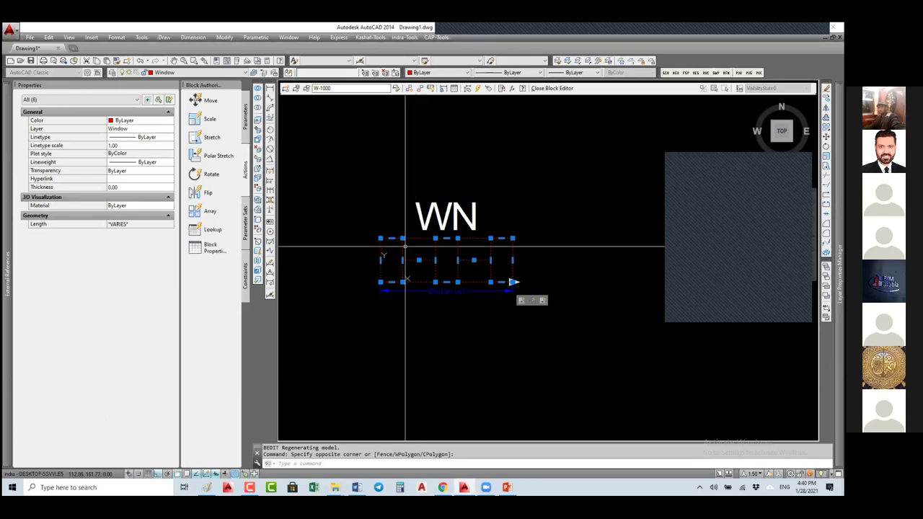
pyautogui.click(137, 129)
pyautogui.click(137, 130)
pyautogui.click(137, 137)
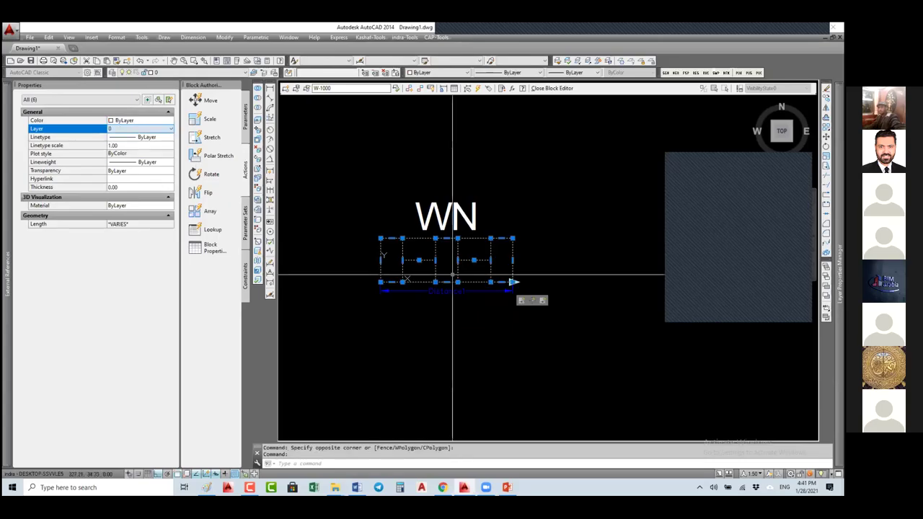
pyautogui.press('Escape')
pyautogui.press('Escape')
# Draw a line from the block's lower-right corner to its lower-left corner
pyautogui.write('l')
pyautogui.press('Return')
pyautogui.click(514, 283)
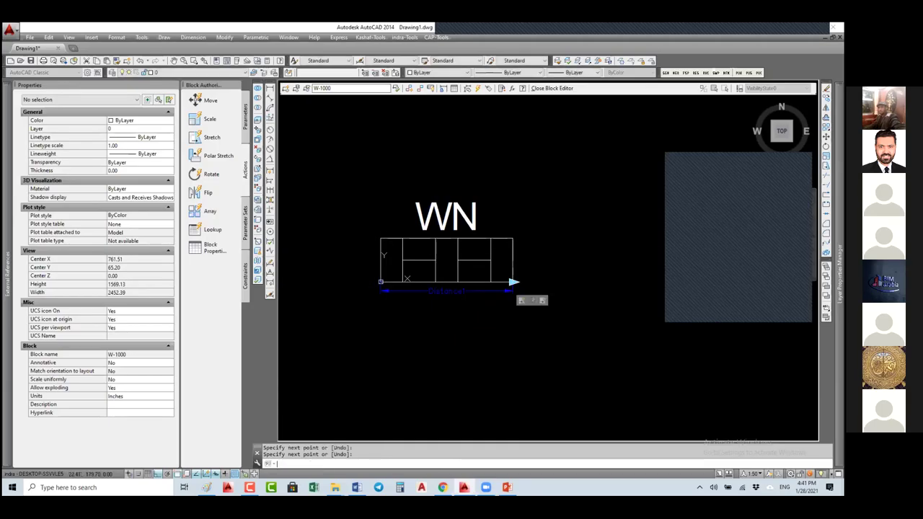
pyautogui.click(381, 282)
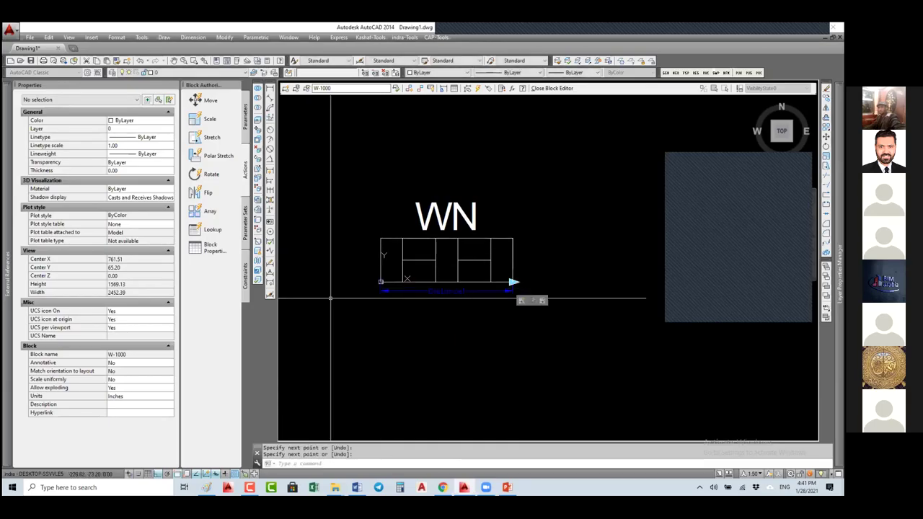
pyautogui.click(357, 218)
# Select the two 200-unit vertical end lines and put them on the Wall layer
pyautogui.click(397, 322)
pyautogui.click(503, 231)
pyautogui.click(521, 293)
pyautogui.click(522, 288)
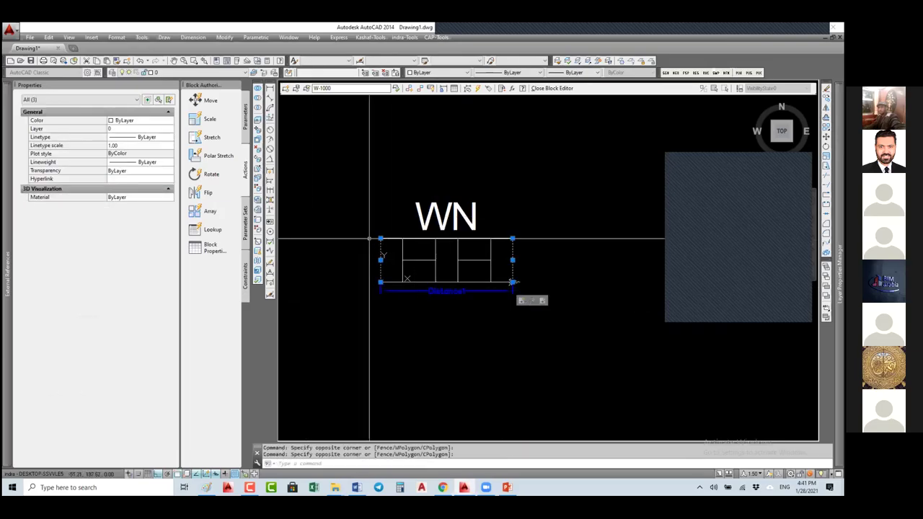
pyautogui.scroll(5, 472, 271)
pyautogui.click(587, 283)
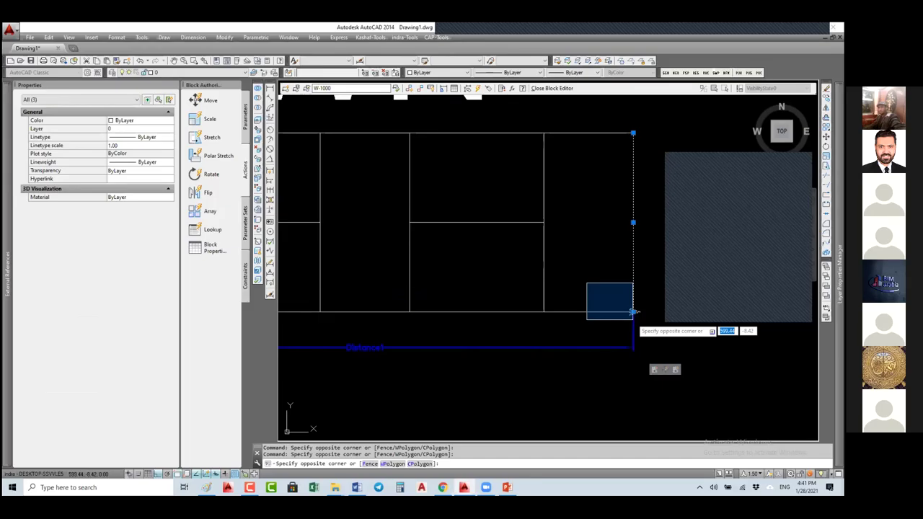
pyautogui.click(649, 326)
pyautogui.scroll(-2, 571, 297)
pyautogui.scroll(-3, 574, 311)
pyautogui.moveTo(575, 311); pyautogui.dragTo(523, 306, button='middle')
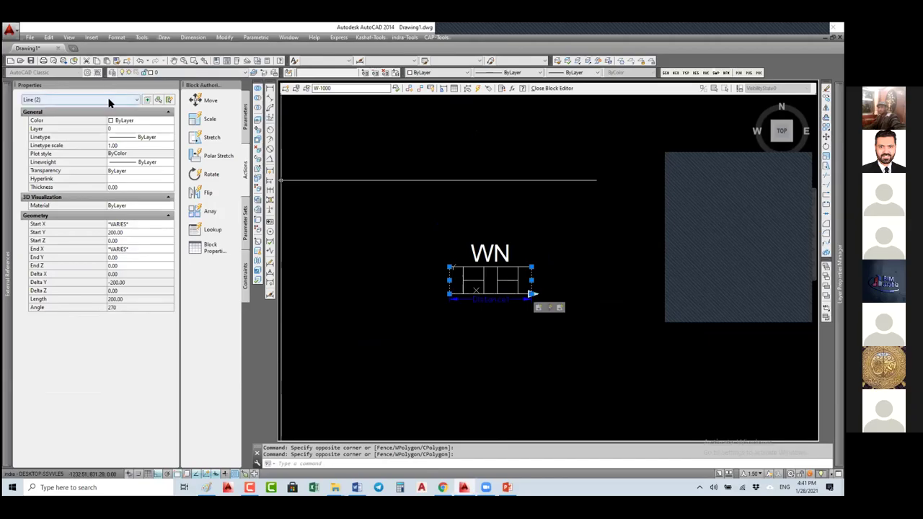
pyautogui.click(123, 128)
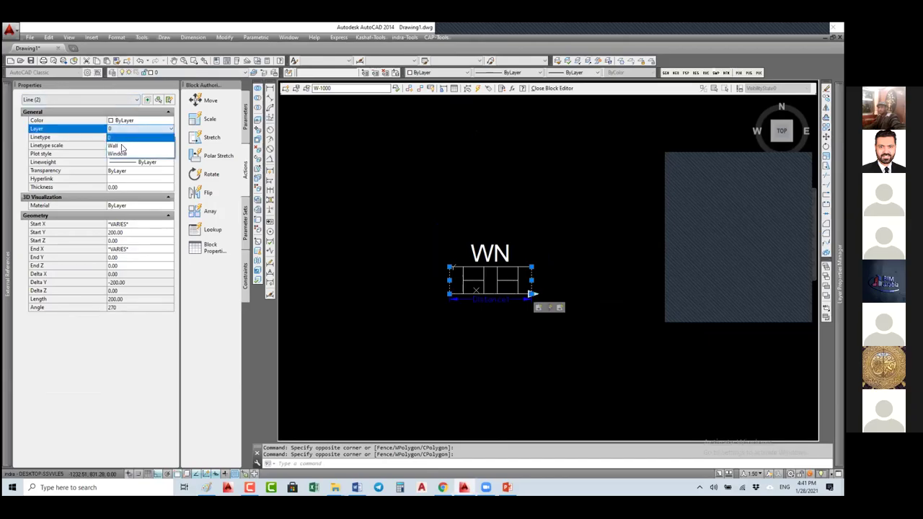
pyautogui.click(124, 149)
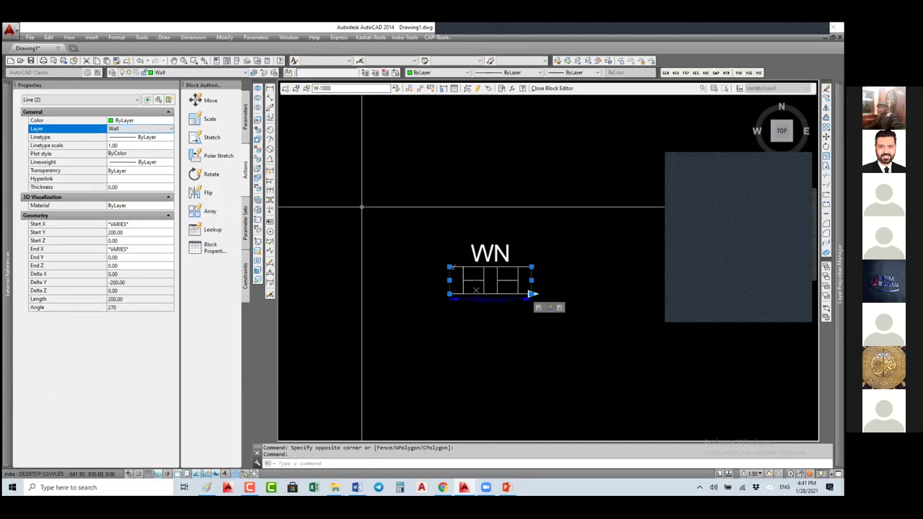
pyautogui.click(245, 124)
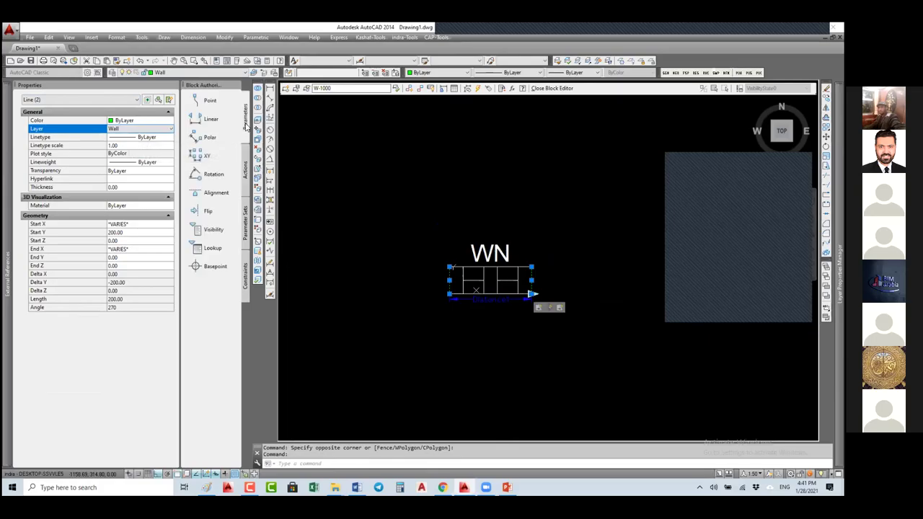
# Add an alignment parameter at the lower-left corner along the bottom edge, then save and close
pyautogui.click(207, 196)
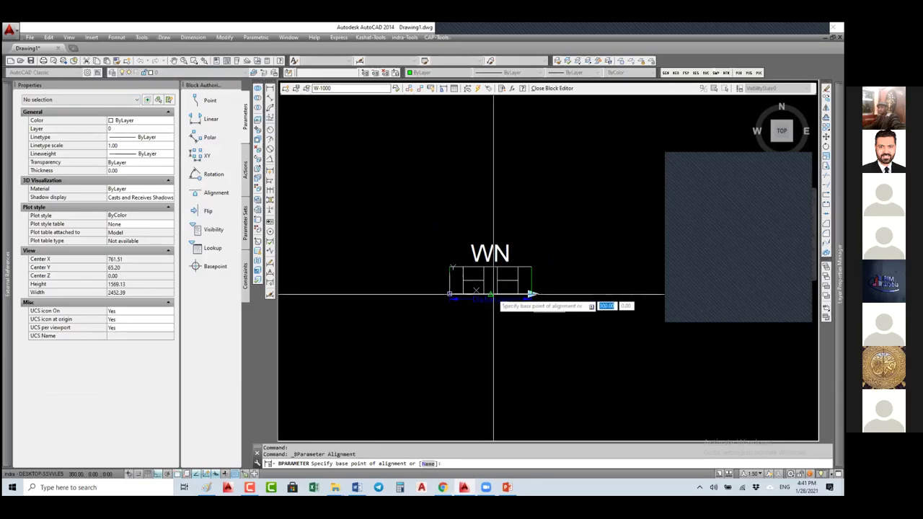
pyautogui.scroll(4, 481, 295)
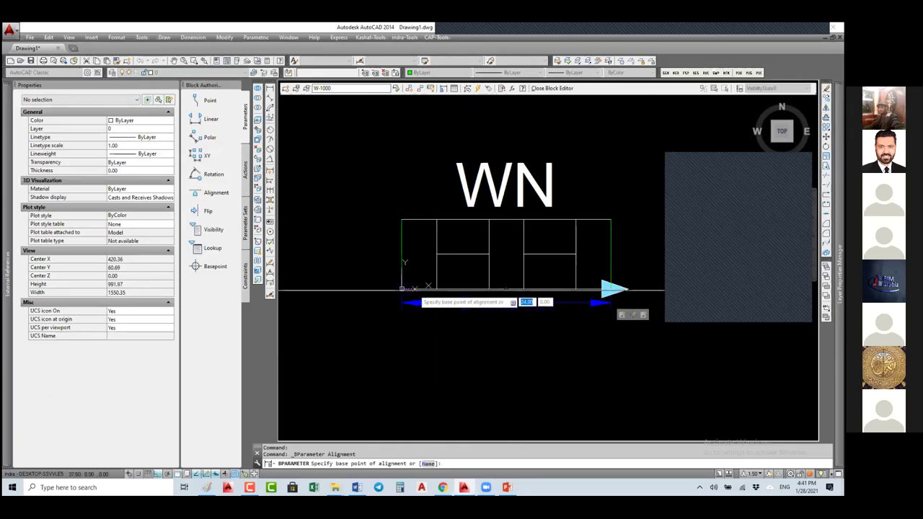
pyautogui.click(404, 289)
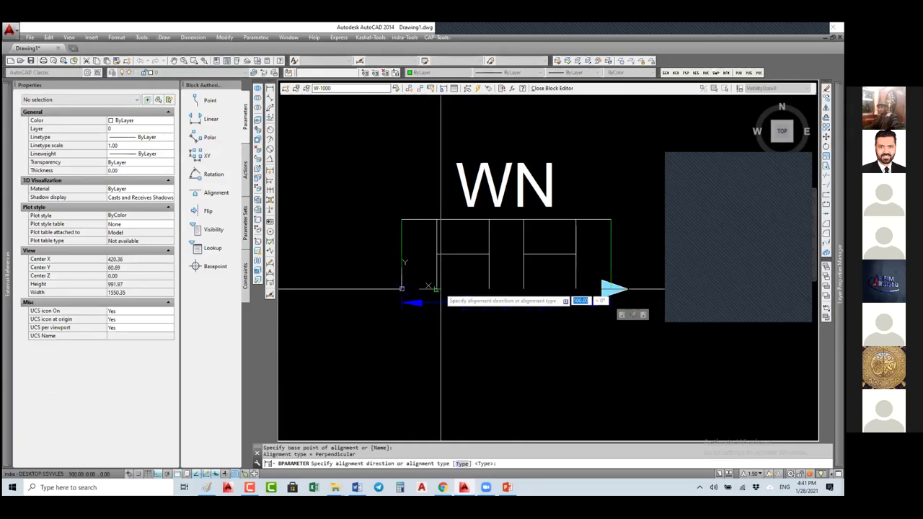
pyautogui.click(383, 290)
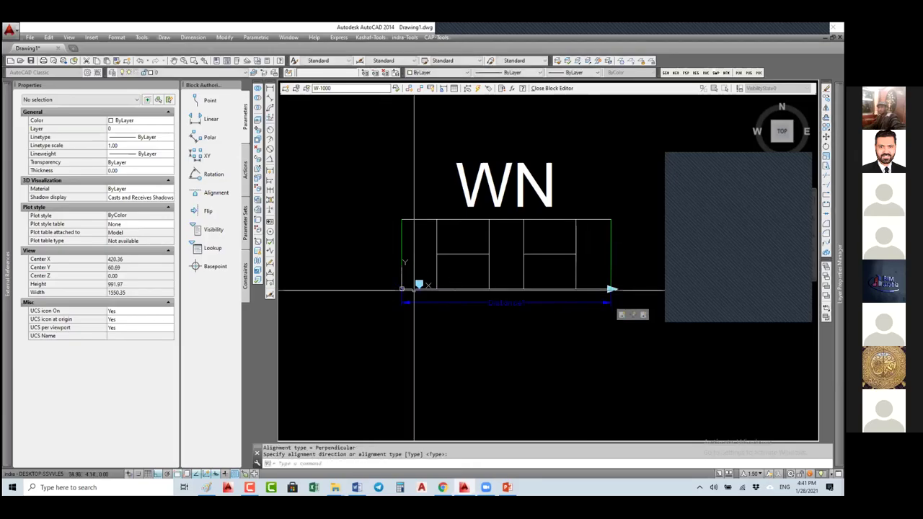
pyautogui.click(553, 88)
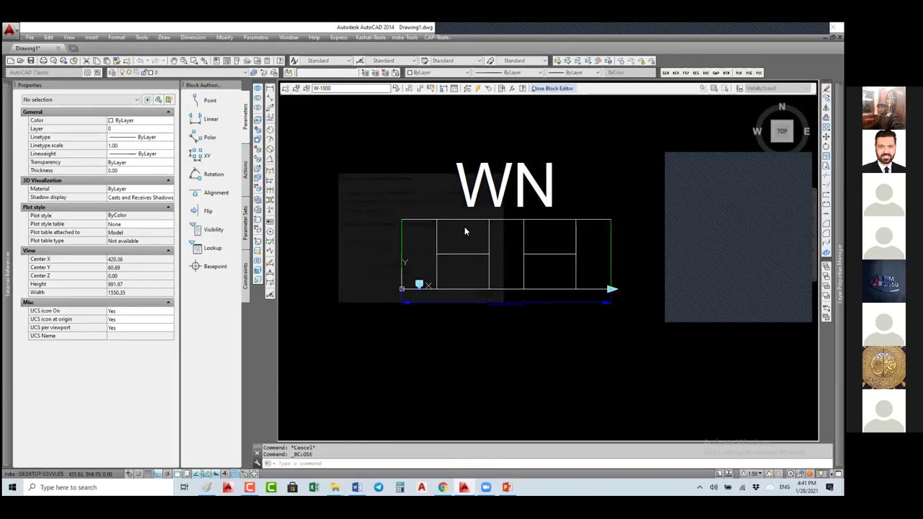
pyautogui.click(374, 249)
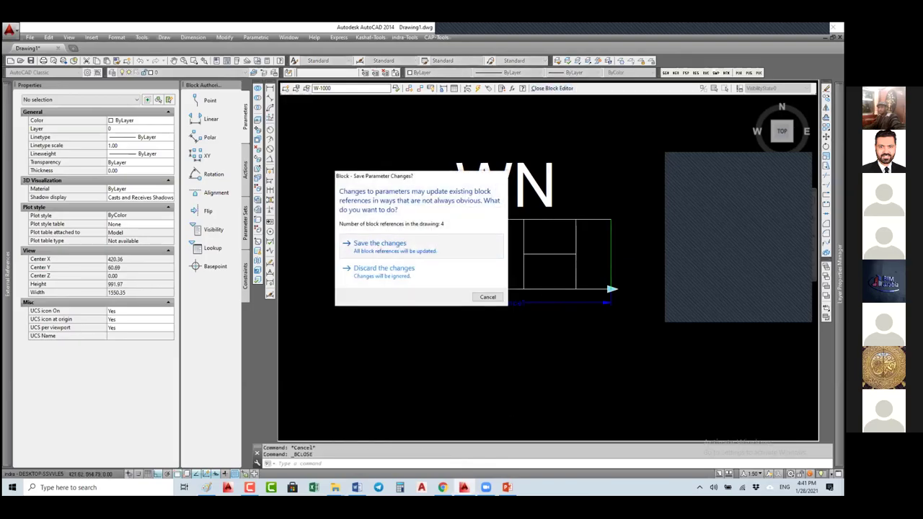
# Put the existing W-01 window instance on the Window layer
pyautogui.click(433, 221)
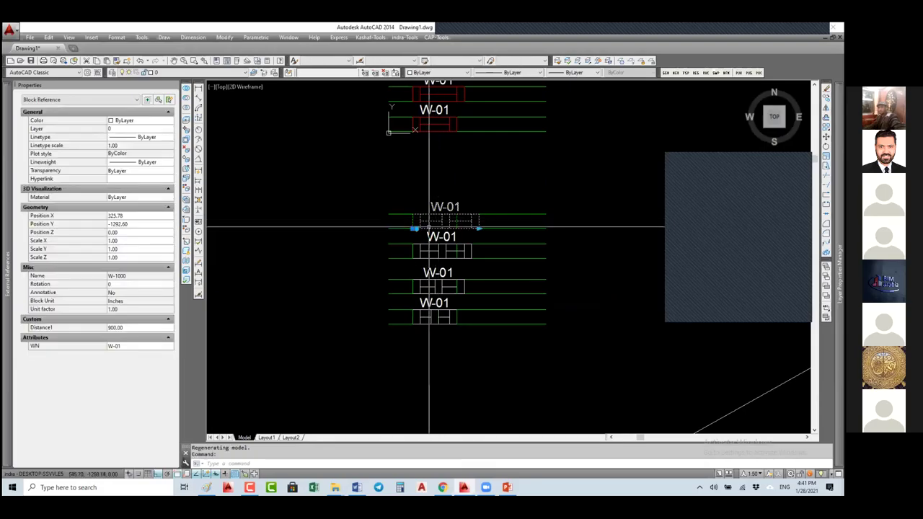
pyautogui.click(155, 129)
pyautogui.press('Down')
pyautogui.press('Down')
pyautogui.press('Return')
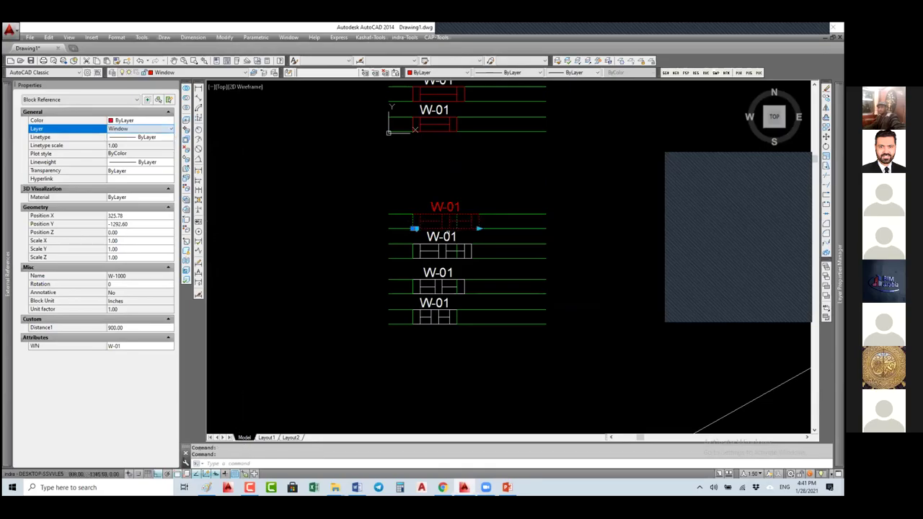
pyautogui.scroll(2, 366, 212)
pyautogui.scroll(-3, 404, 206)
pyautogui.press('Escape')
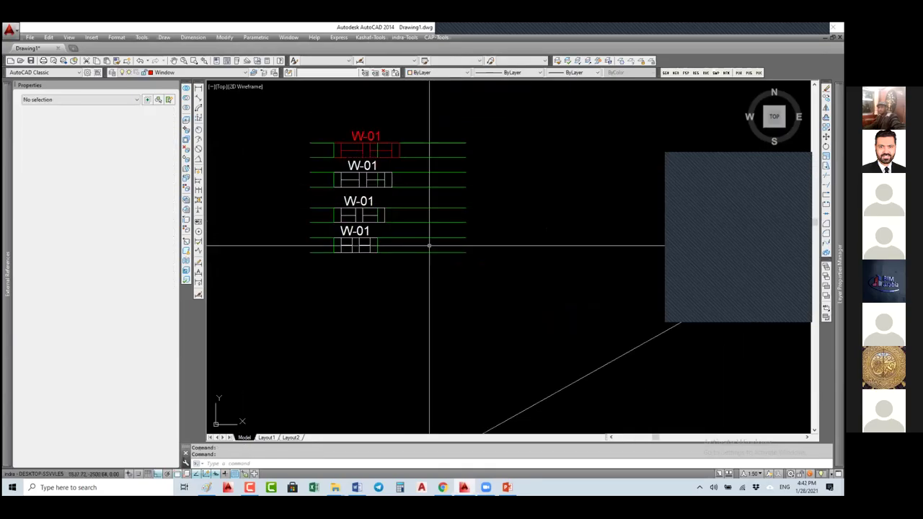
# Copy the bottom W-01 window down onto the lower wall
pyautogui.click(430, 246)
pyautogui.click(444, 281)
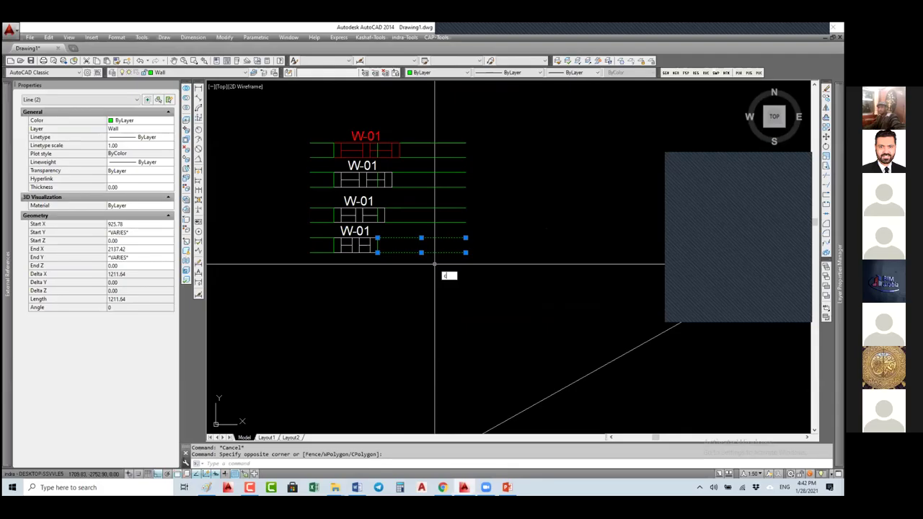
pyautogui.click(434, 265)
pyautogui.scroll(-3, 435, 265)
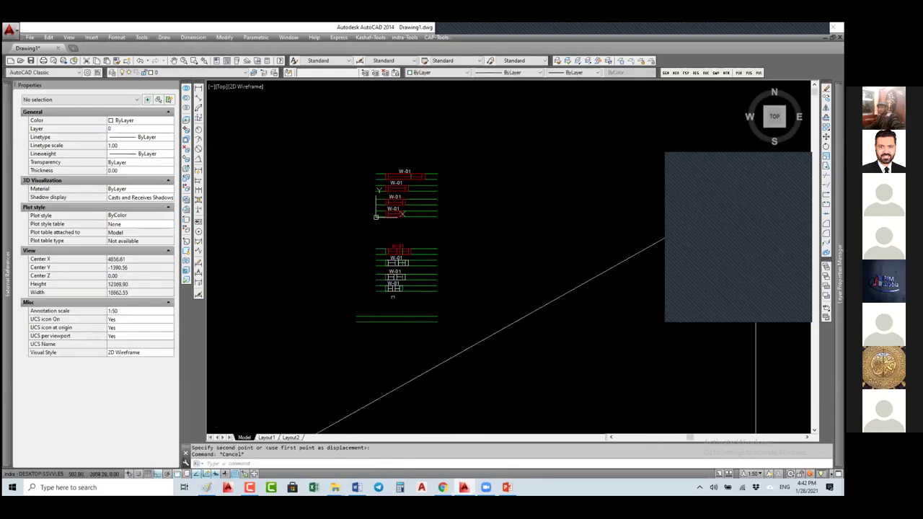
pyautogui.scroll(4, 389, 293)
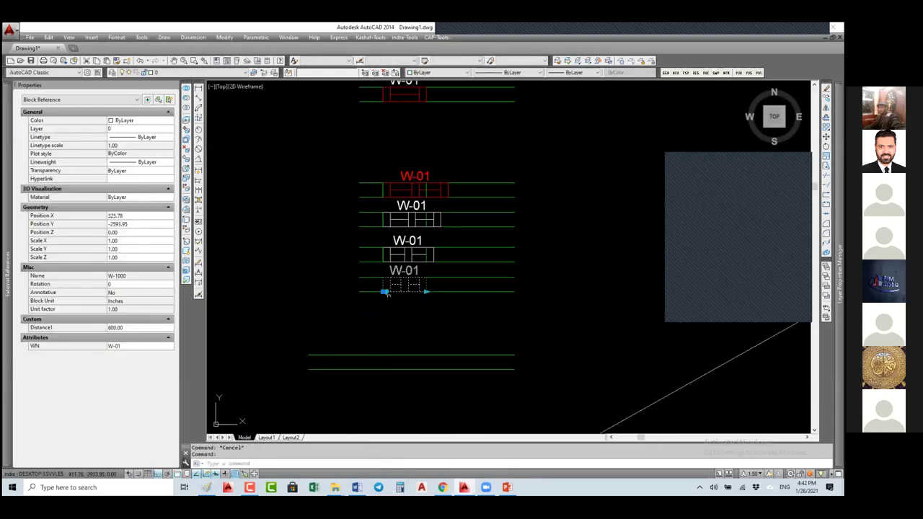
pyautogui.click(387, 292)
pyautogui.moveTo(383, 366); pyautogui.dragTo(373, 292, button='middle')
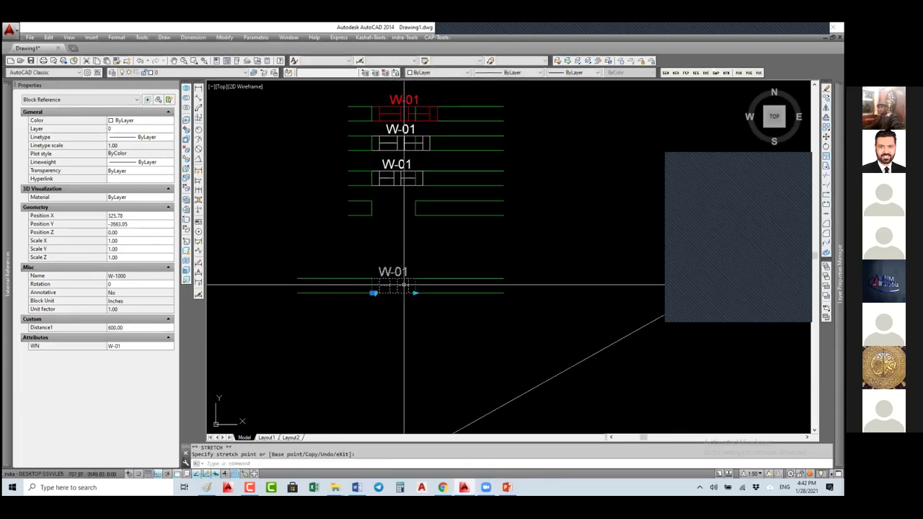
pyautogui.rightClick(427, 270)
pyautogui.press('Escape')
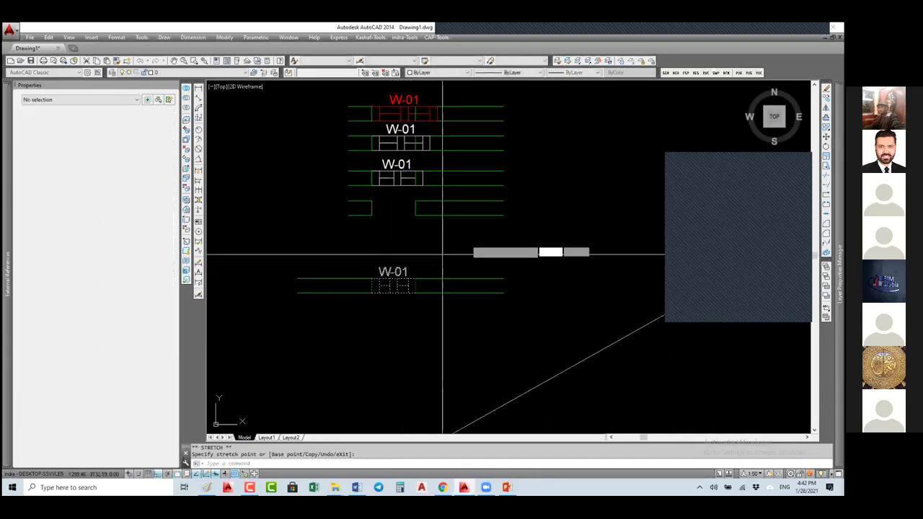
pyautogui.press('Escape')
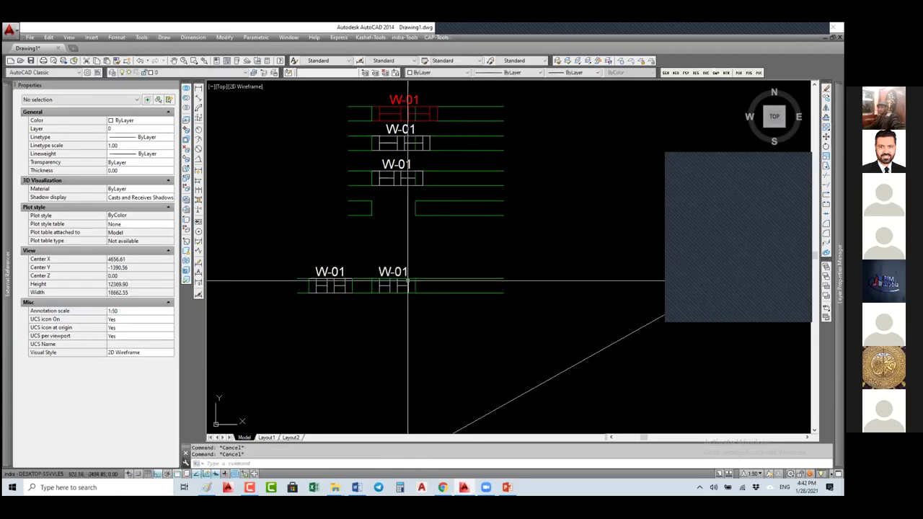
# Widen the right W-01 window along the lower wall with its width grip
pyautogui.click(408, 285)
pyautogui.click(418, 293)
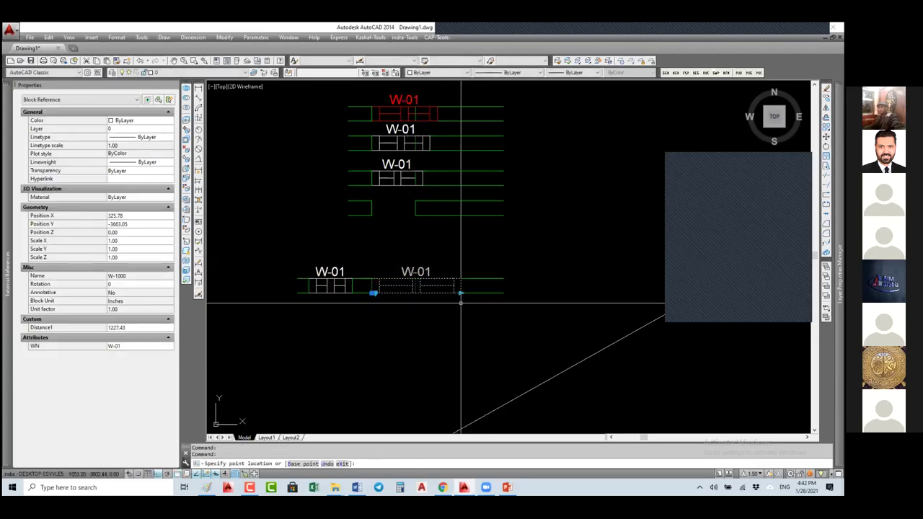
pyautogui.press('Escape')
pyautogui.moveTo(461, 292); pyautogui.dragTo(470, 281, button='middle')
# Put both lower W-01 windows on the Window layer
pyautogui.click(498, 288)
pyautogui.click(310, 258)
pyautogui.click(137, 129)
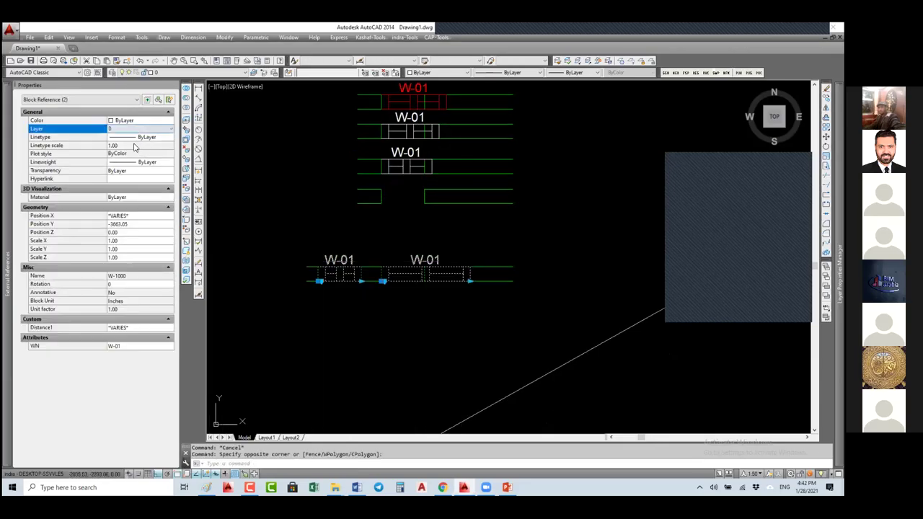
pyautogui.click(126, 157)
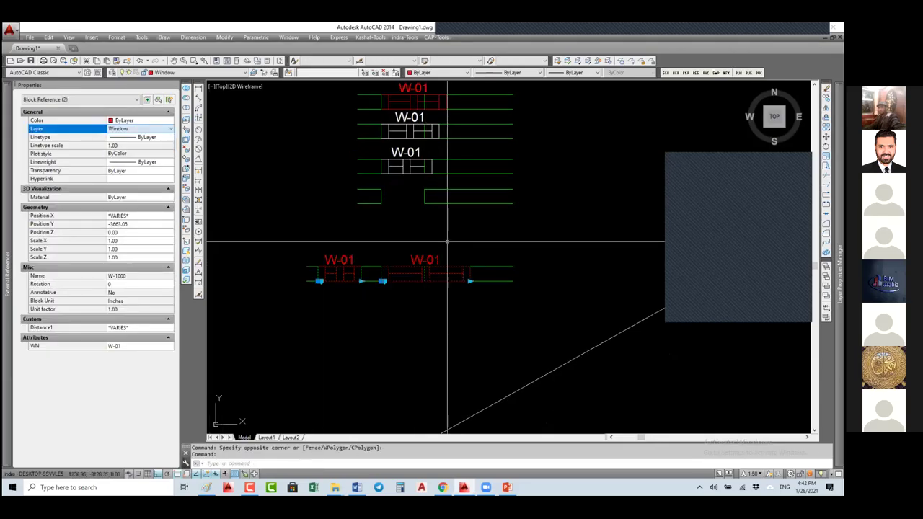
pyautogui.press('Escape')
pyautogui.press('Escape')
pyautogui.click(424, 276)
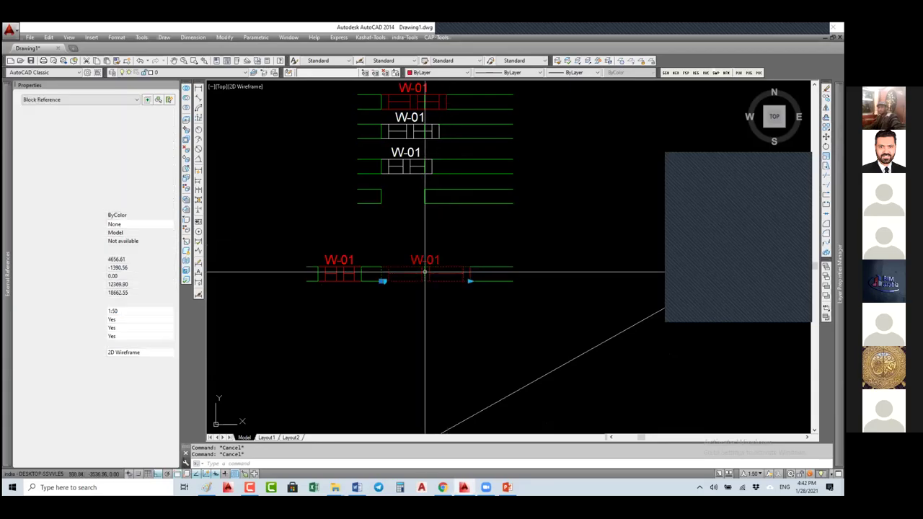
# Open the W-1000 block in the Block Editor via BE
pyautogui.write('BE')
pyautogui.press('Return')
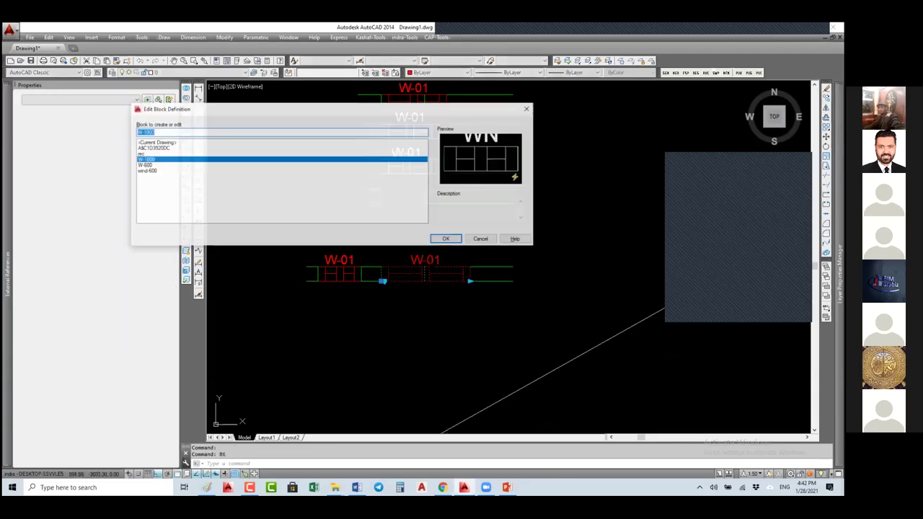
pyautogui.click(437, 236)
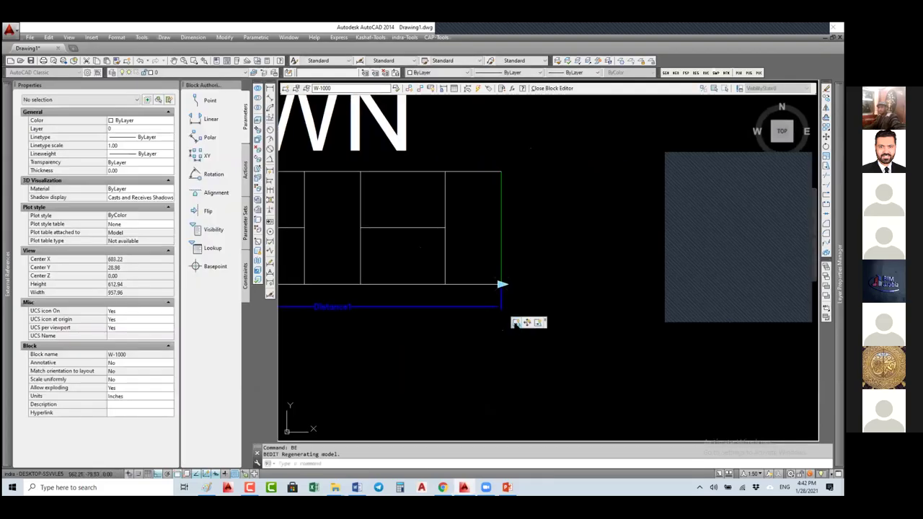
# Add the arrow grip and window's right end to the stretch action's selection set, then save
pyautogui.click(517, 322)
pyautogui.rightClick(517, 323)
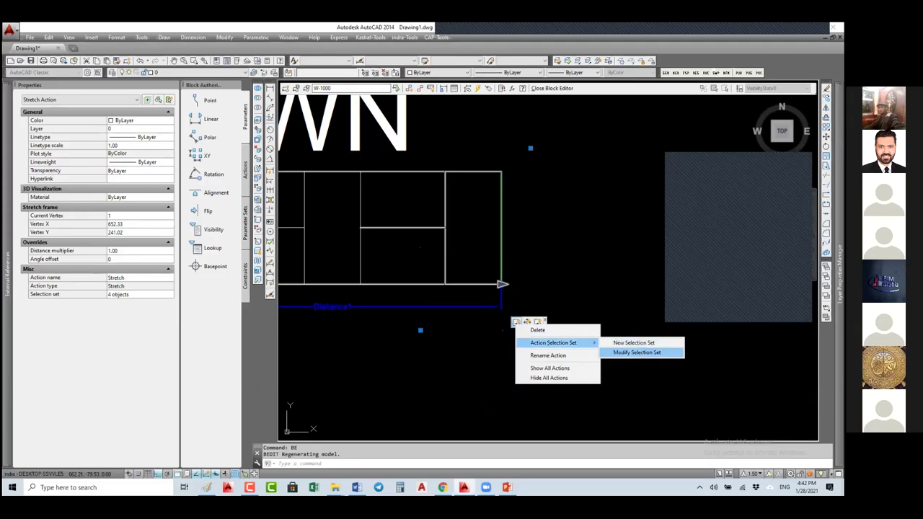
pyautogui.click(629, 354)
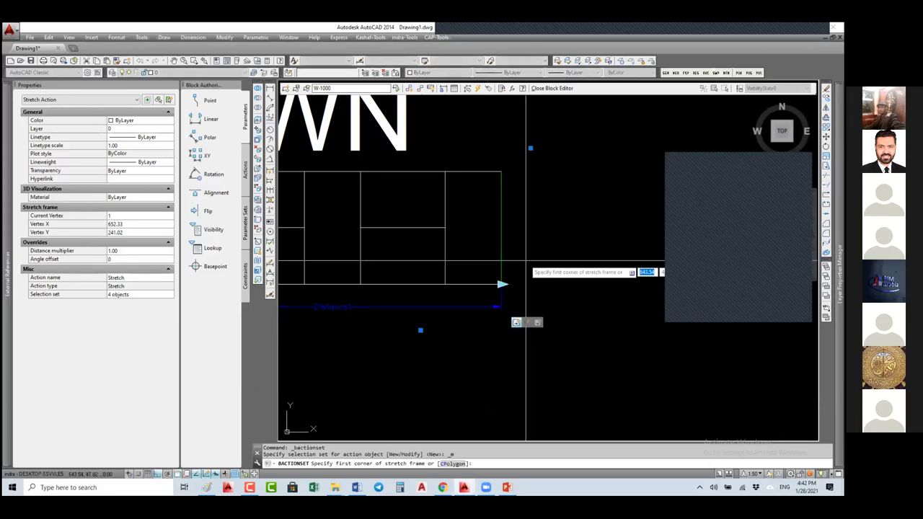
pyautogui.press('Return')
pyautogui.scroll(-4, 525, 265)
pyautogui.click(504, 220)
pyautogui.click(537, 284)
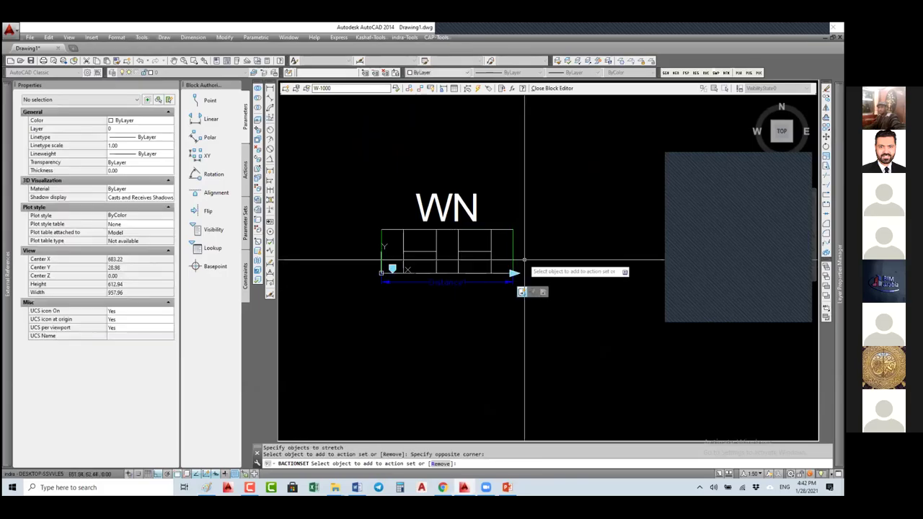
pyautogui.click(552, 89)
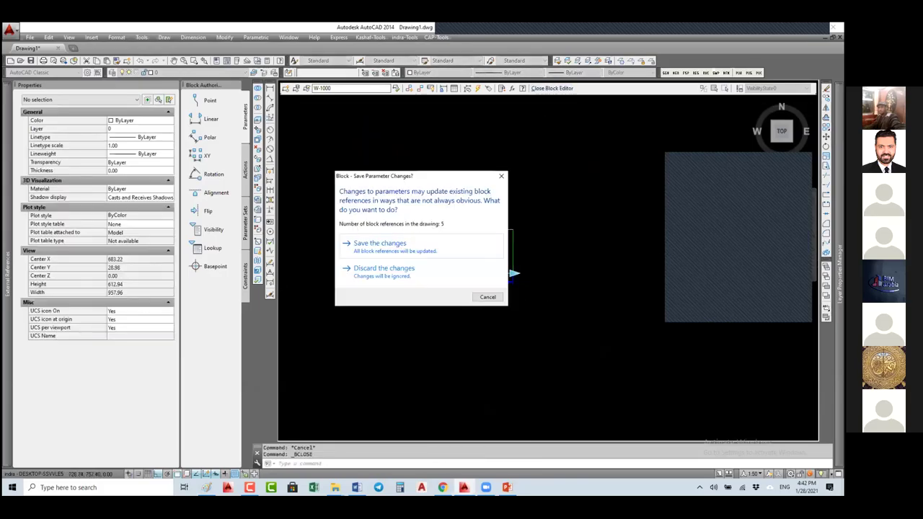
pyautogui.click(421, 244)
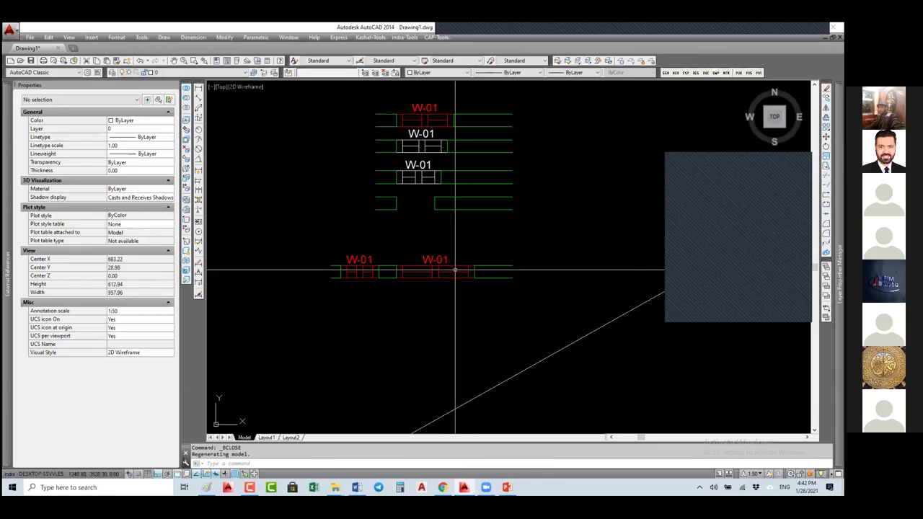
# Turn off the Window layer to hide the red W-01 blocks
pyautogui.moveTo(839, 274)
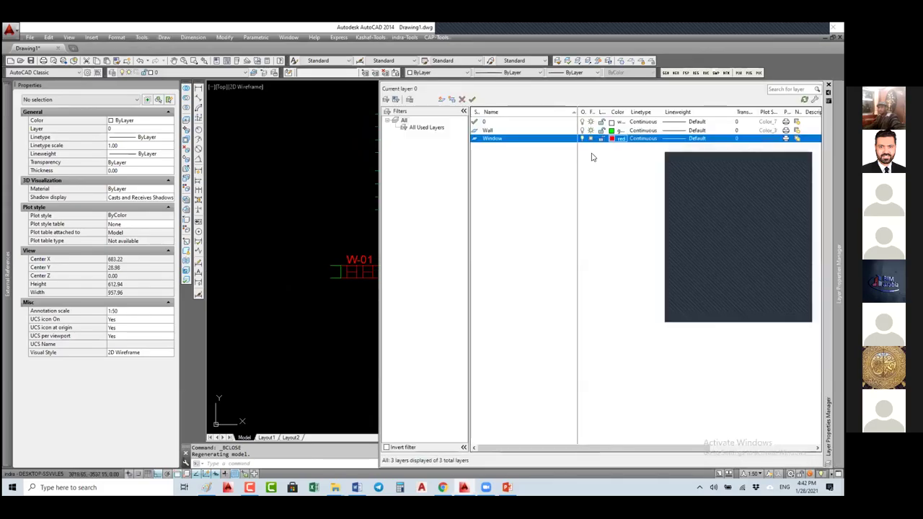
pyautogui.click(591, 139)
pyautogui.click(590, 139)
pyautogui.click(591, 139)
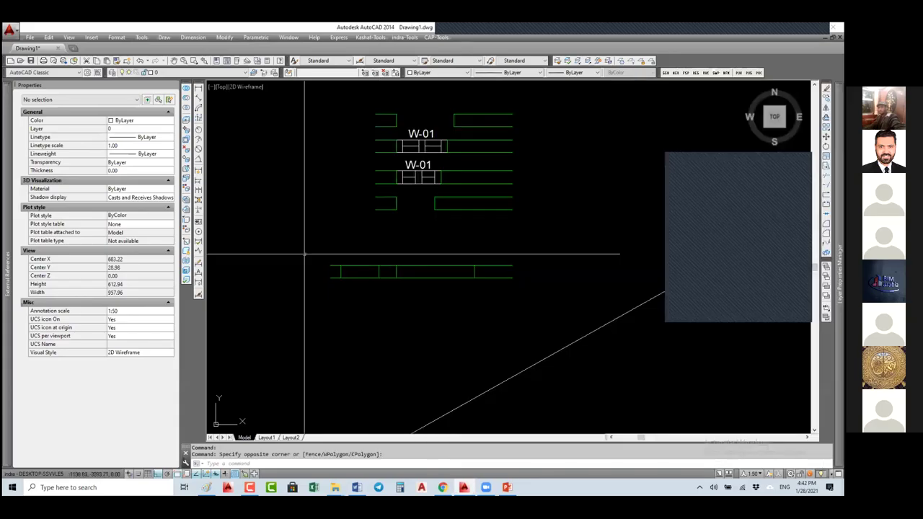
pyautogui.moveTo(433, 249); pyautogui.dragTo(433, 217, button='middle')
# Trim the wall lines across the window openings with TR
pyautogui.write('tr')
pyautogui.press('Return')
pyautogui.click(432, 216)
pyautogui.click(333, 264)
pyautogui.moveTo(338, 267); pyautogui.dragTo(363, 253, button='middle')
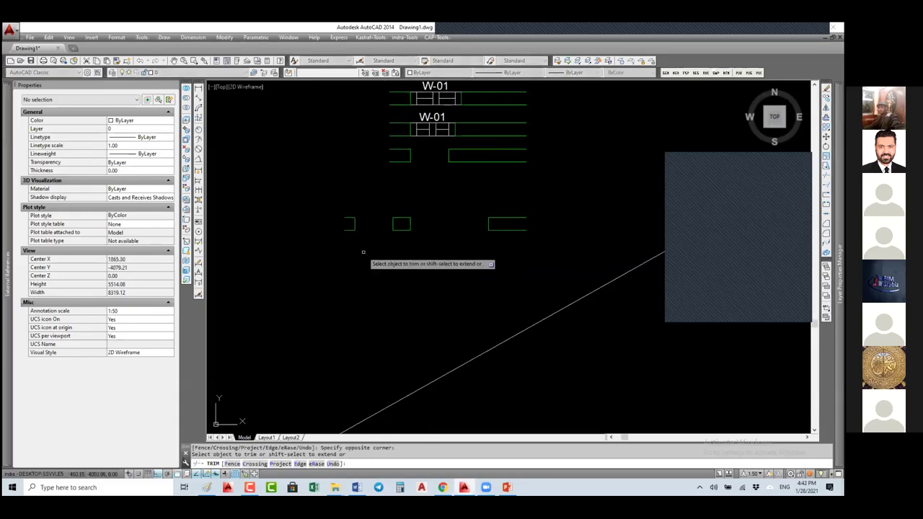
pyautogui.press('Escape')
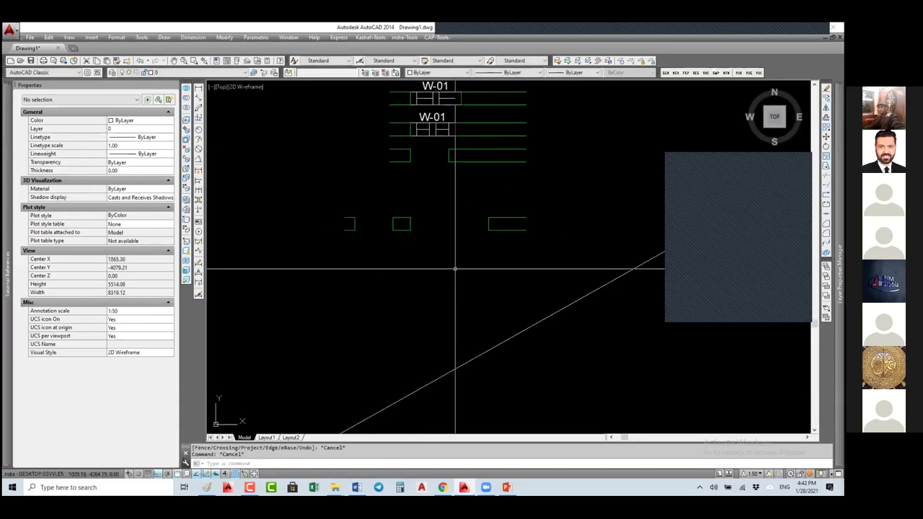
pyautogui.scroll(-8, 339, 217)
pyautogui.scroll(2, 415, 210)
pyautogui.scroll(1, 534, 247)
pyautogui.scroll(-3, 534, 279)
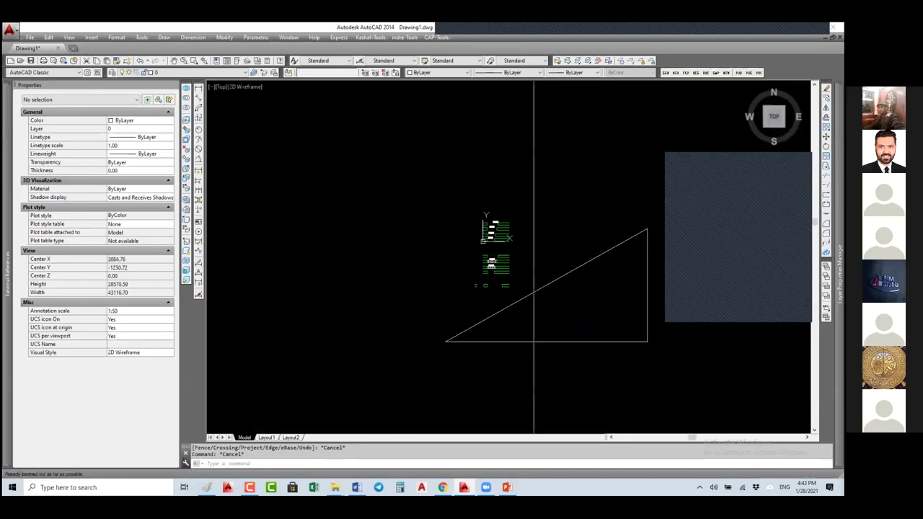
# Explode the triangle block into separate lines with X
pyautogui.click(561, 277)
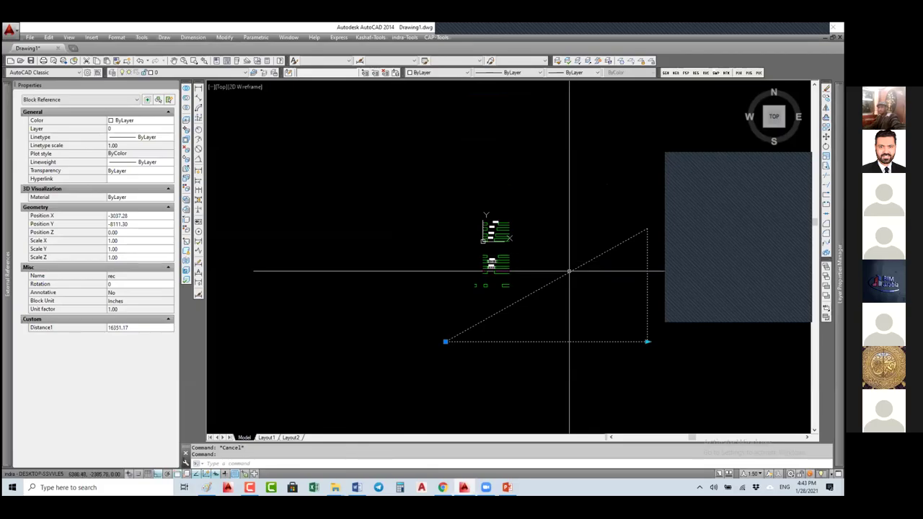
pyautogui.press('Escape')
pyautogui.press('l')
pyautogui.press('Return')
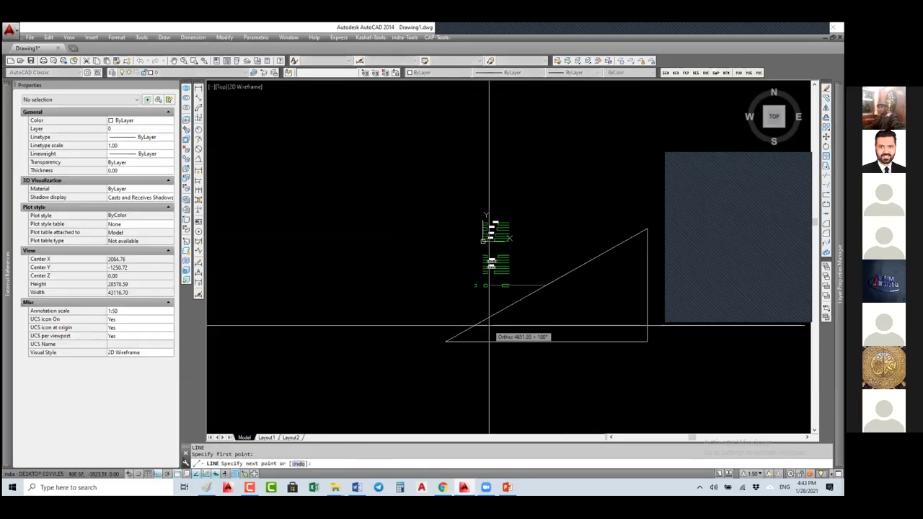
pyautogui.click(455, 339)
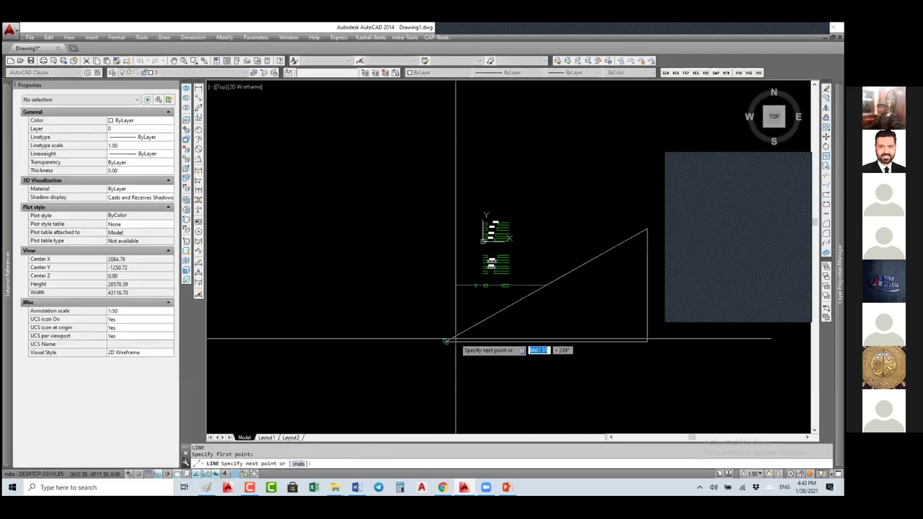
pyautogui.press('Escape')
pyautogui.click(448, 339)
pyautogui.moveTo(447, 339); pyautogui.dragTo(446, 297, button='middle')
pyautogui.write('x')
pyautogui.press('Return')
pyautogui.press('Escape')
pyautogui.press('Escape')
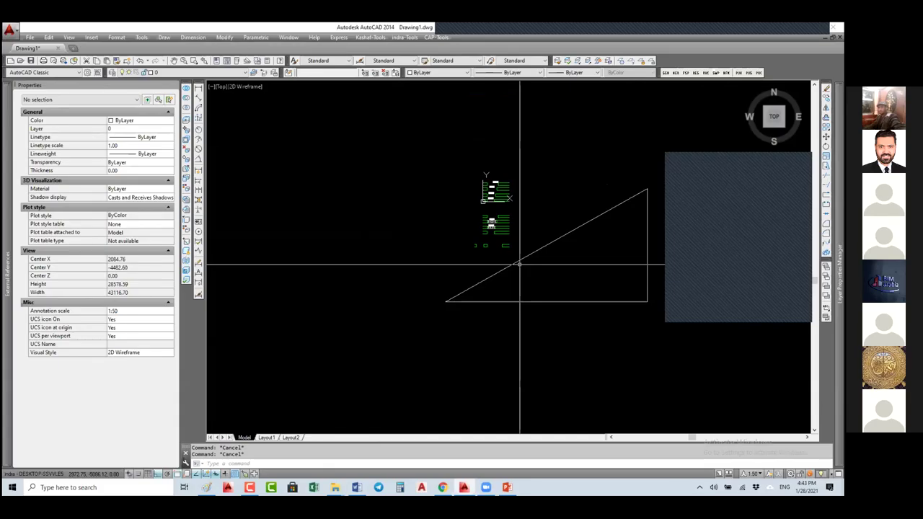
# Offset the triangle's sloped edge by 120 and erase the extra offset line
pyautogui.write('o')
pyautogui.press('Return')
pyautogui.write('120')
pyautogui.press('Return')
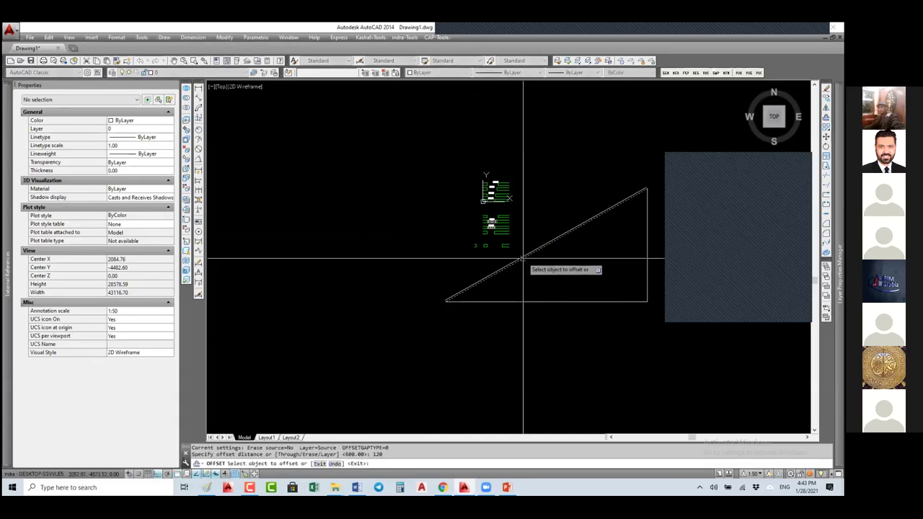
pyautogui.click(512, 265)
pyautogui.scroll(5, 505, 260)
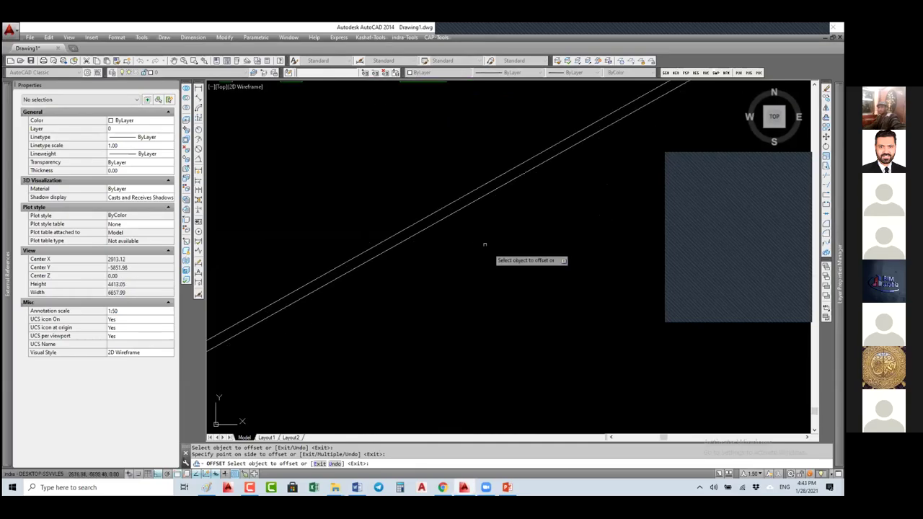
pyautogui.press('Return')
pyautogui.press('Return')
pyautogui.press('Return')
pyautogui.click(473, 199)
pyautogui.click(474, 205)
pyautogui.click(474, 202)
pyautogui.write('E')
pyautogui.press('Return')
pyautogui.scroll(-5, 447, 206)
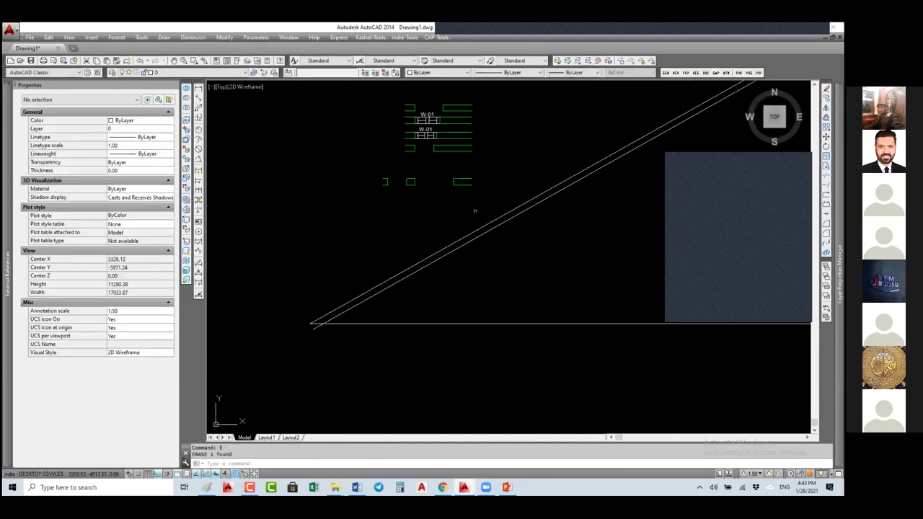
# Turn the Window layer back on through the LA layer settings
pyautogui.write('la')
pyautogui.press('Return')
pyautogui.click(325, 182)
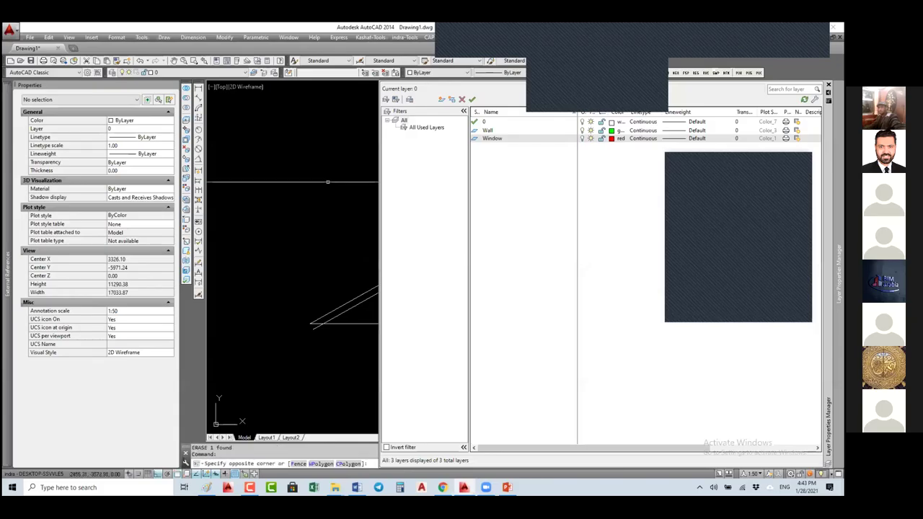
pyautogui.press('Escape')
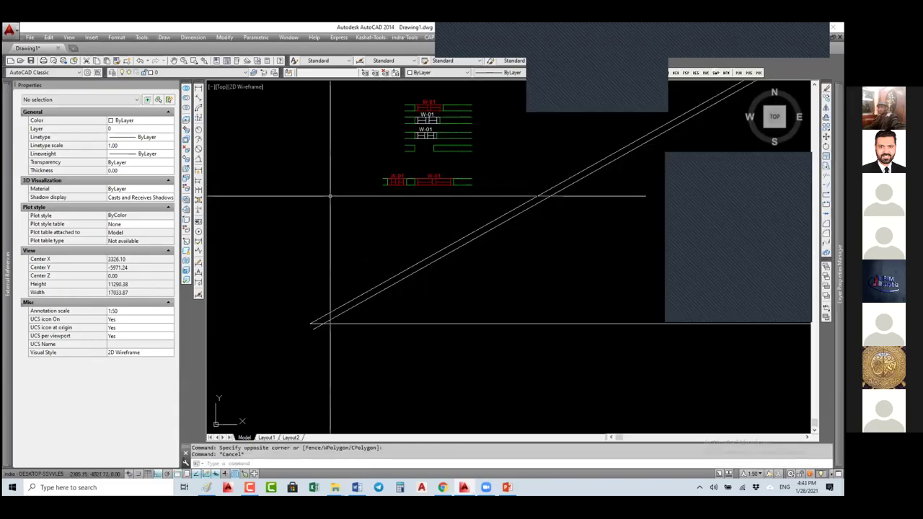
# Move a W-01 window block by its base point onto the angled wall
pyautogui.click(407, 181)
pyautogui.scroll(6, 411, 174)
pyautogui.click(386, 150)
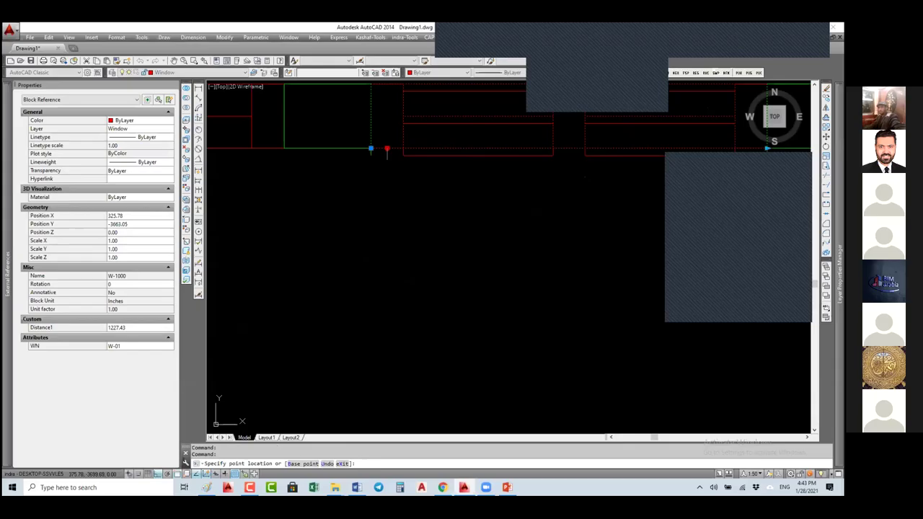
pyautogui.scroll(-4, 370, 150)
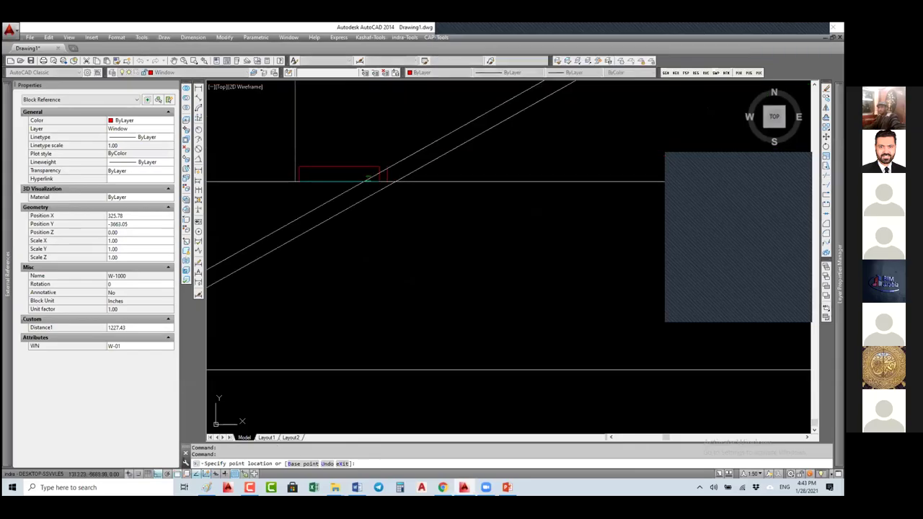
pyautogui.scroll(3, 371, 179)
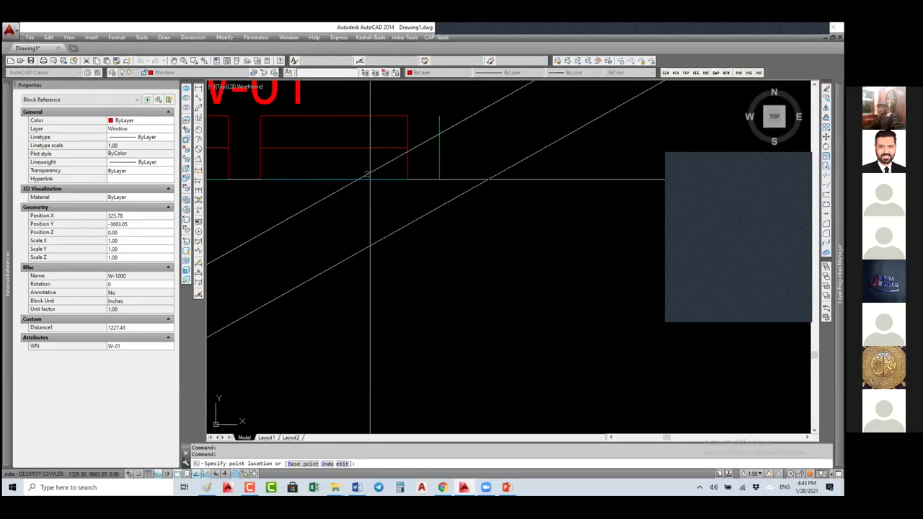
pyautogui.click(415, 210)
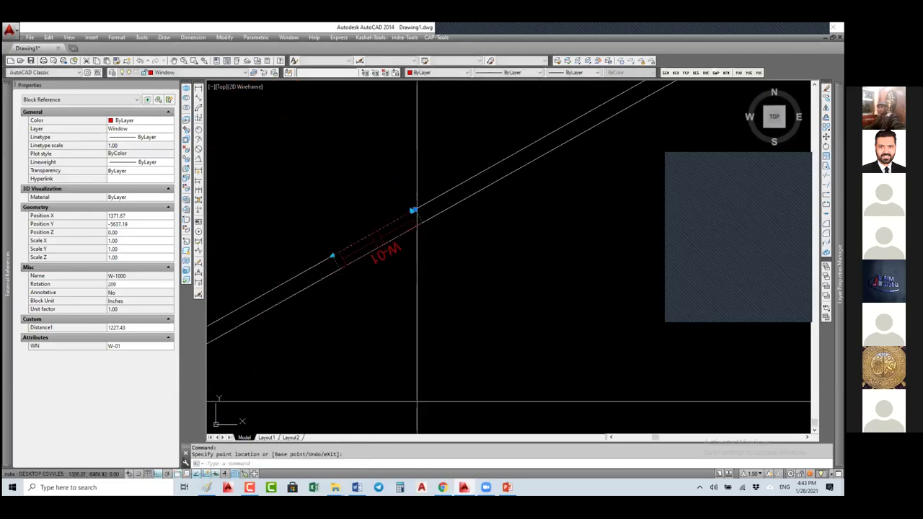
# Snap the W-01 window onto the wall line, rotated 29° along it, in its final spot
pyautogui.click(413, 210)
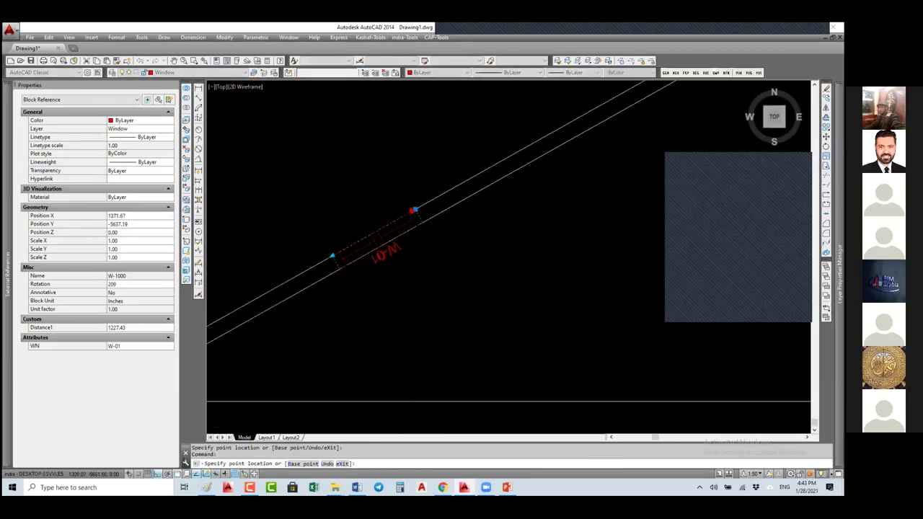
pyautogui.scroll(3, 414, 209)
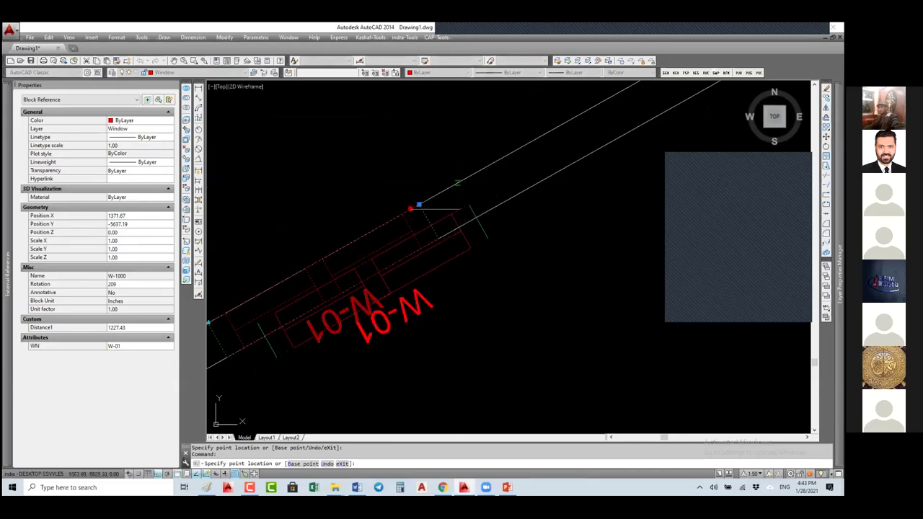
pyautogui.click(458, 183)
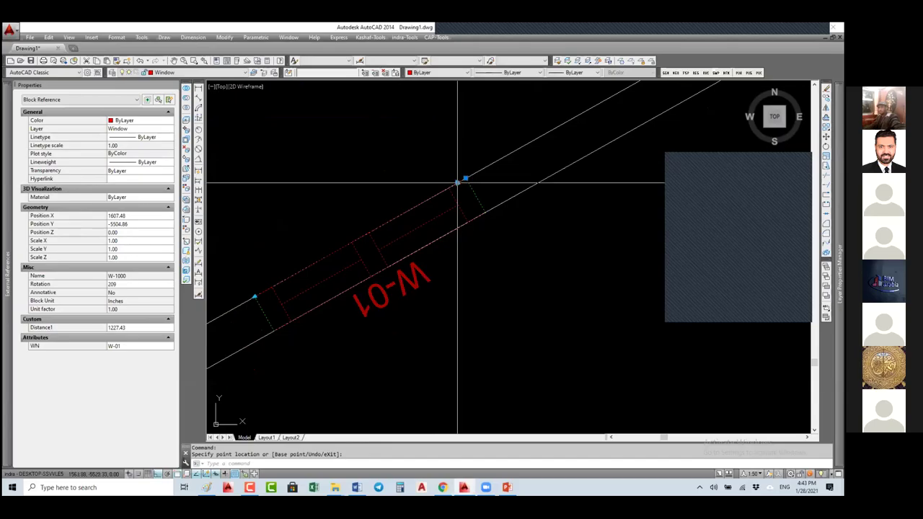
pyautogui.click(492, 163)
pyautogui.scroll(-2, 437, 189)
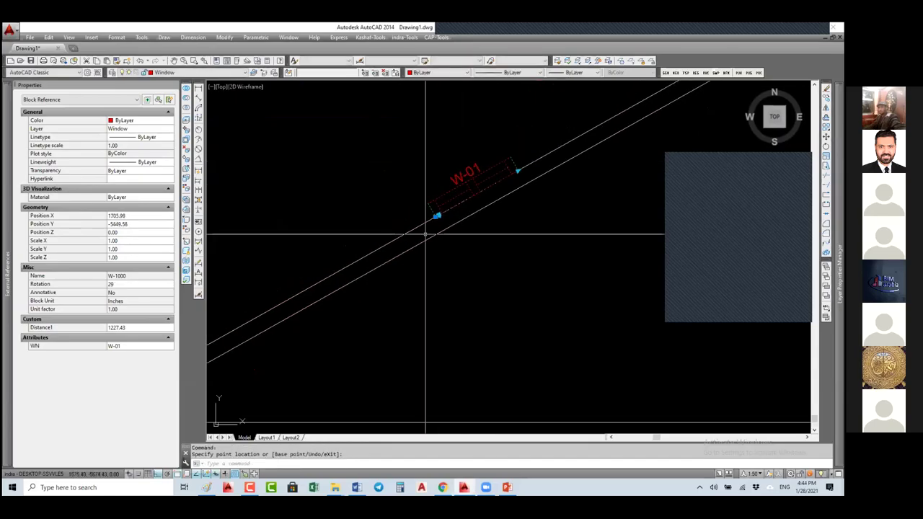
pyautogui.scroll(2, 415, 223)
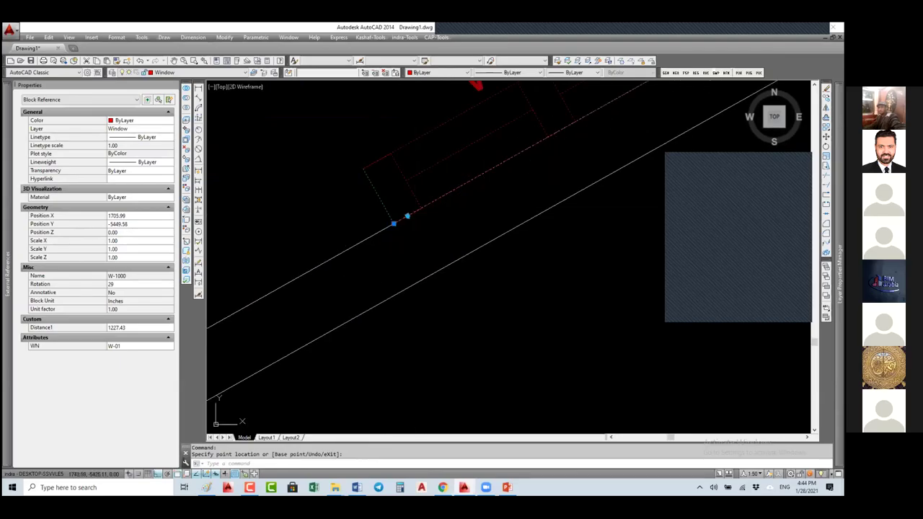
pyautogui.click(407, 216)
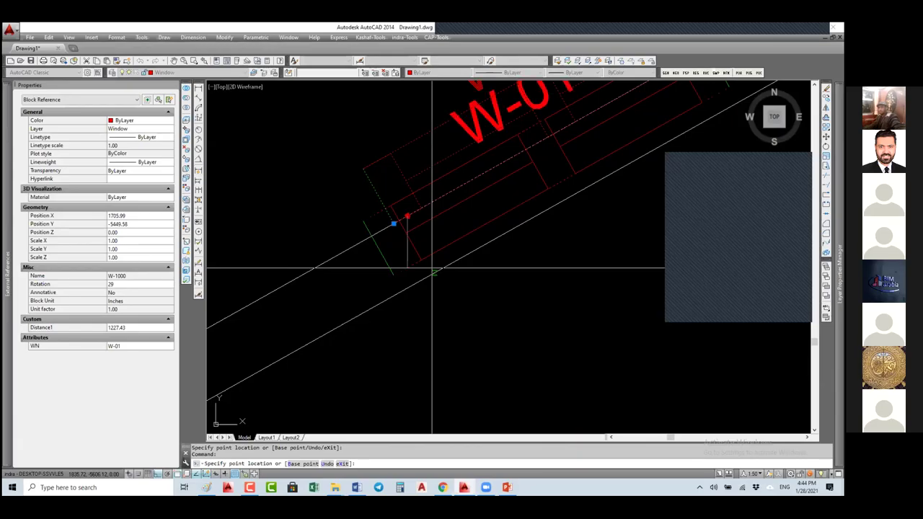
pyautogui.click(441, 273)
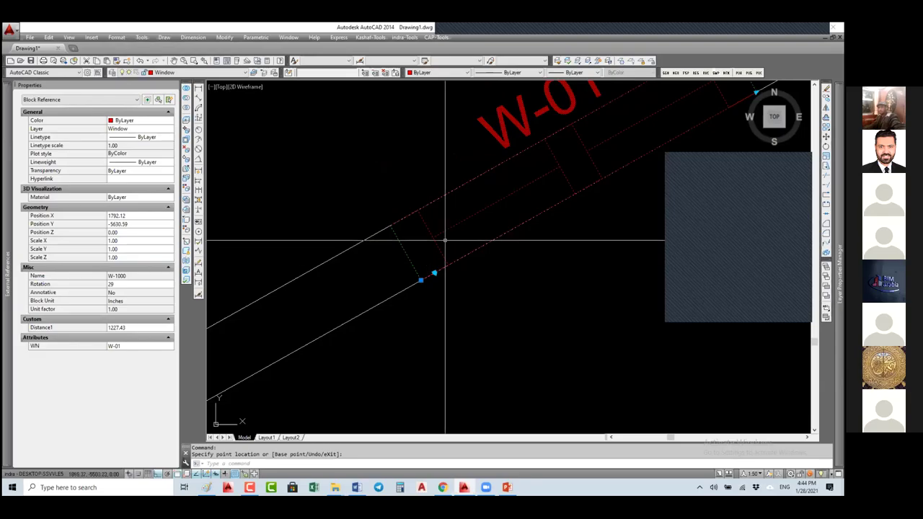
pyautogui.scroll(-2, 447, 239)
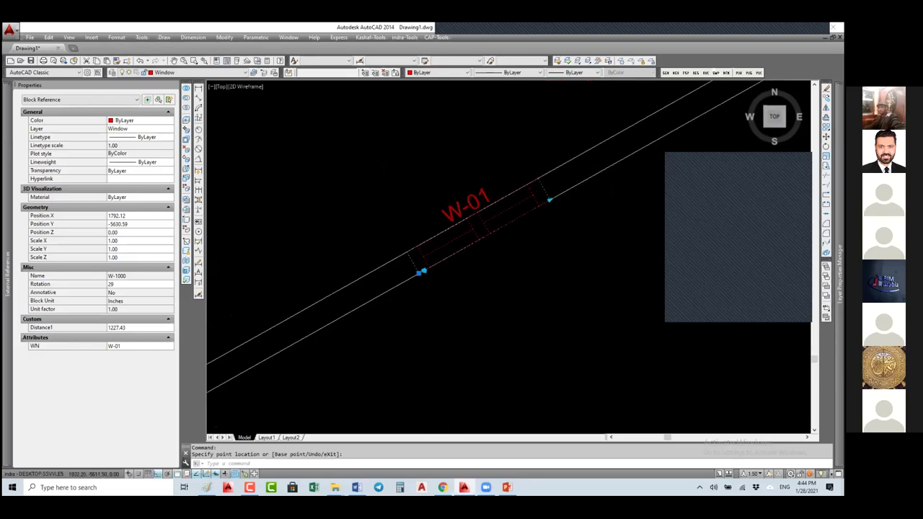
pyautogui.scroll(-2, 426, 283)
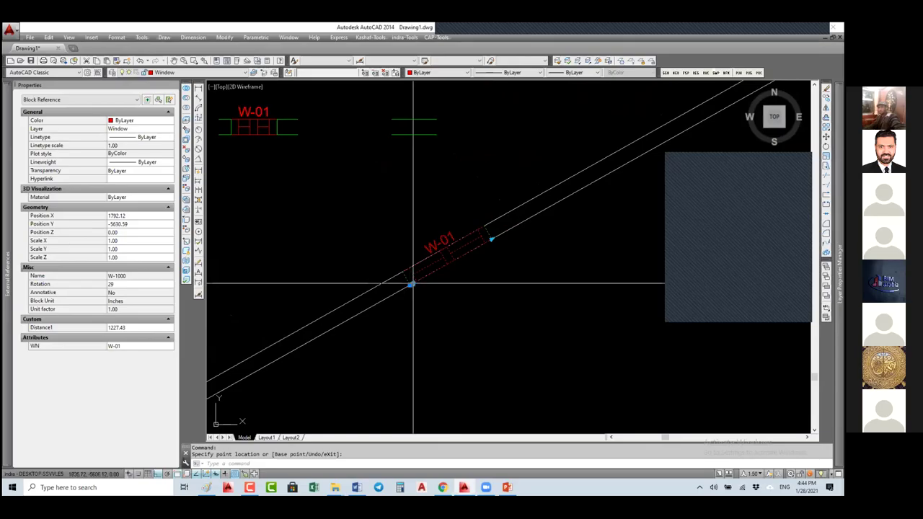
# Grip-move the window onto another wall at 90°, then cancel the grip edit
pyautogui.click(412, 283)
pyautogui.scroll(4, 443, 264)
pyautogui.scroll(-4, 423, 269)
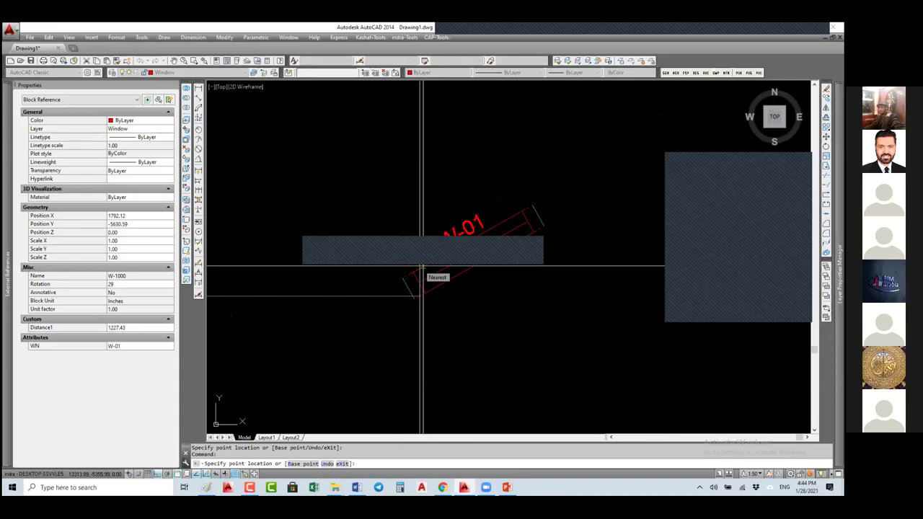
pyautogui.click(423, 322)
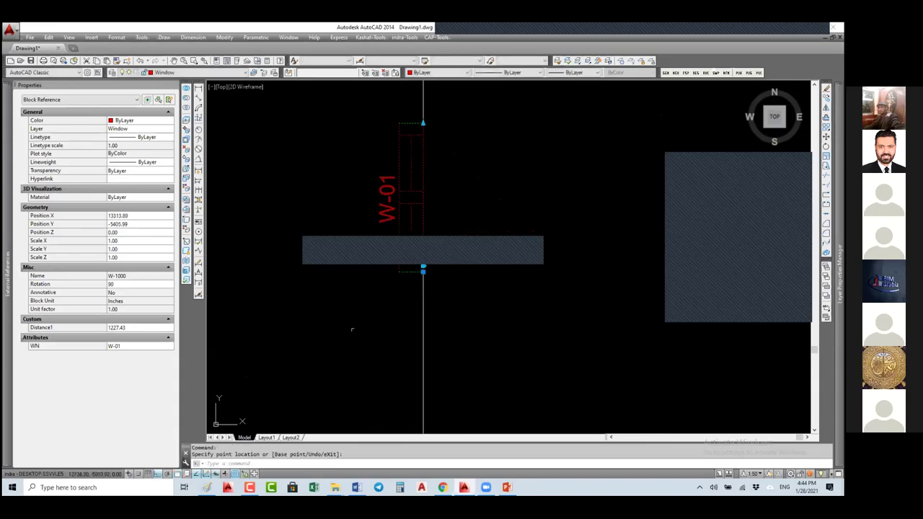
pyautogui.scroll(-5, 423, 268)
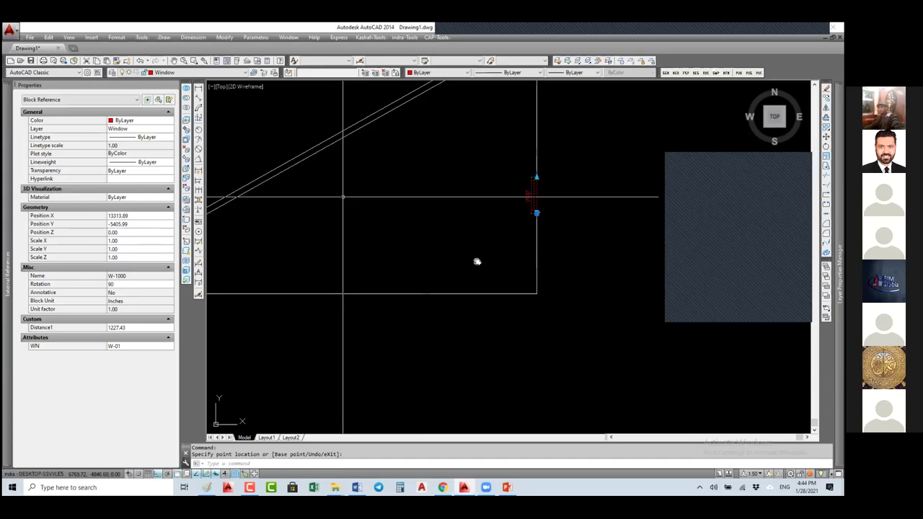
pyautogui.moveTo(477, 261); pyautogui.dragTo(621, 405, button='middle')
pyautogui.press('Escape')
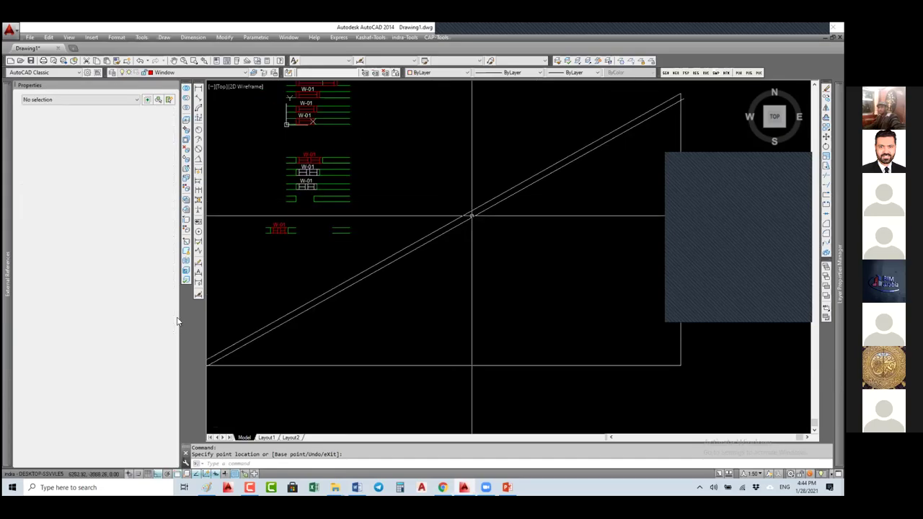
# Set the W-1000 block onto the angled wall at 29° and start block editing
pyautogui.click(288, 315)
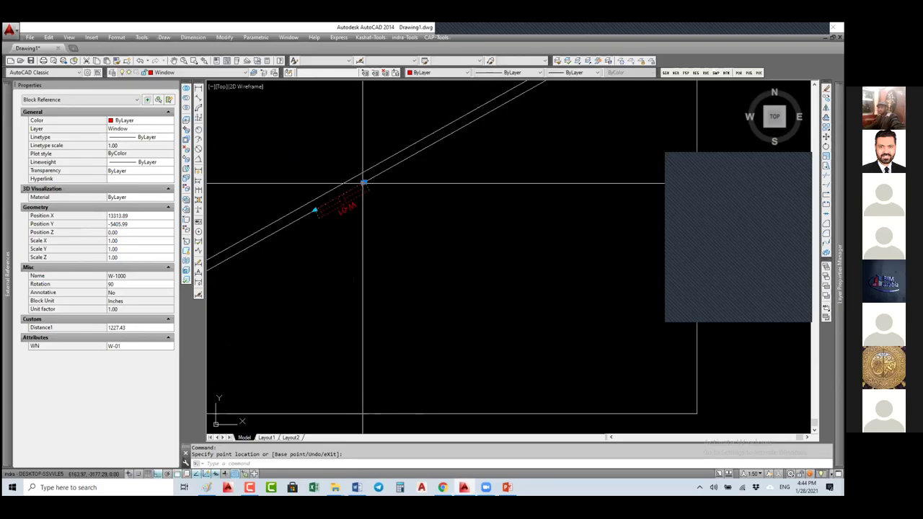
pyautogui.click(363, 181)
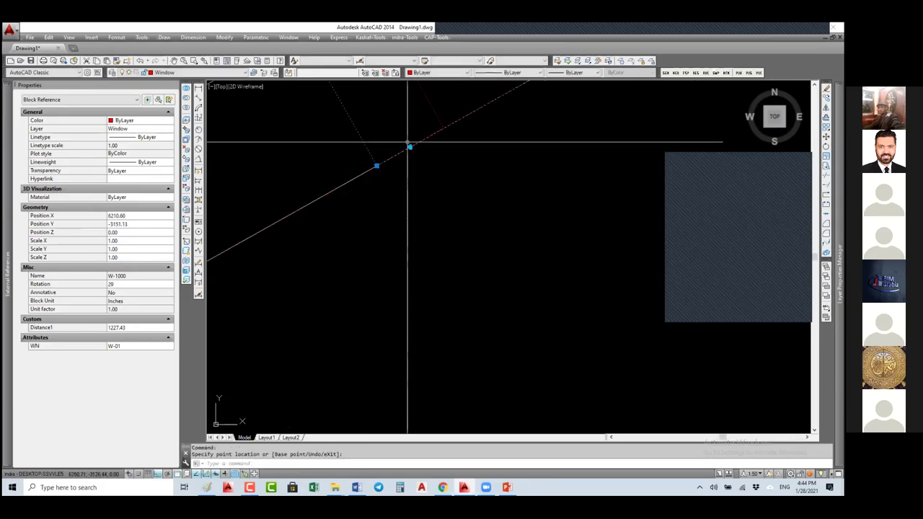
pyautogui.scroll(2, 408, 201)
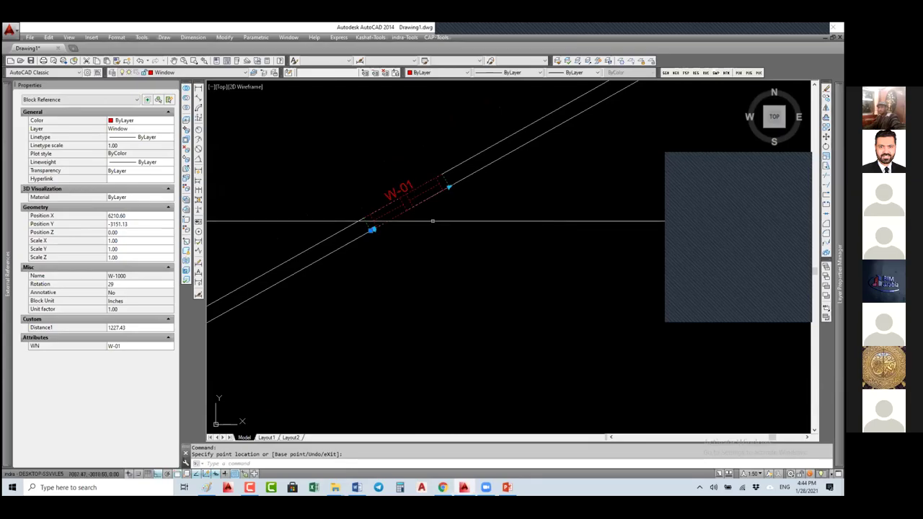
pyautogui.write('b')
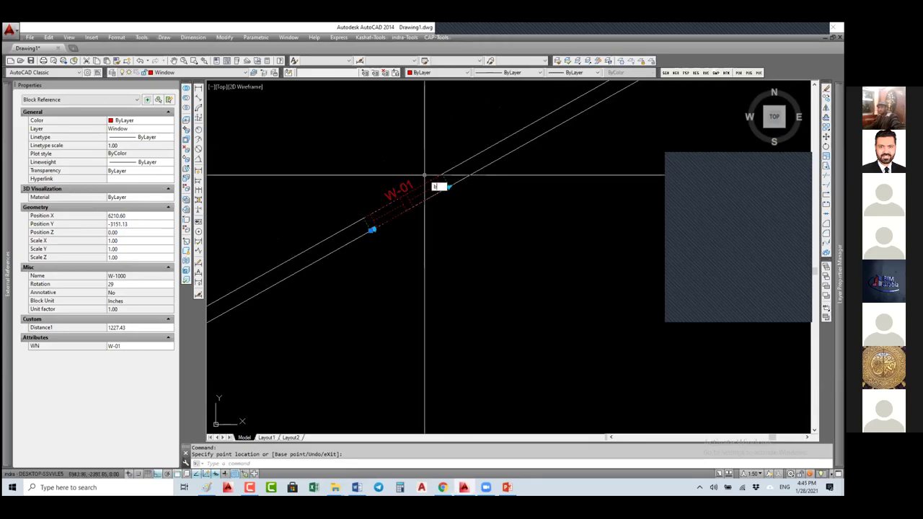
pyautogui.press('Return')
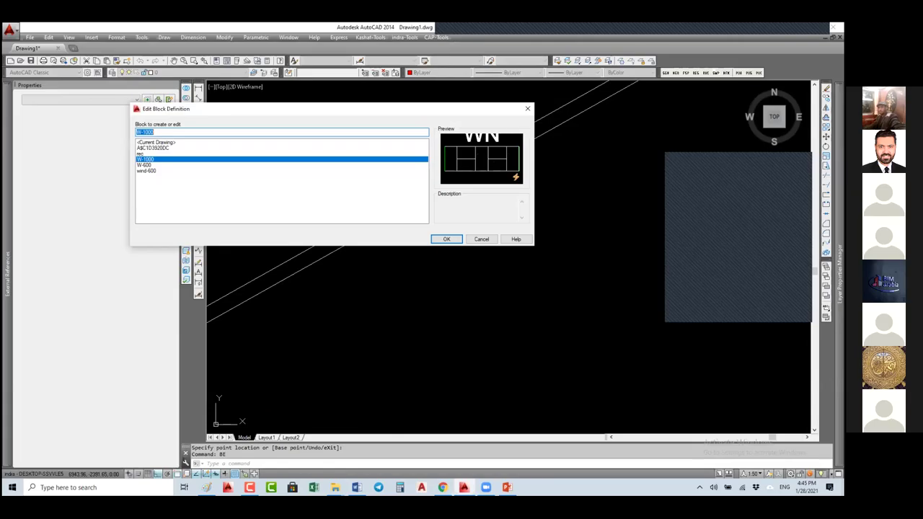
# Open W-1000 and add a one-grip vertical Linear parameter, Distance2, along its left edge
pyautogui.press('Return')
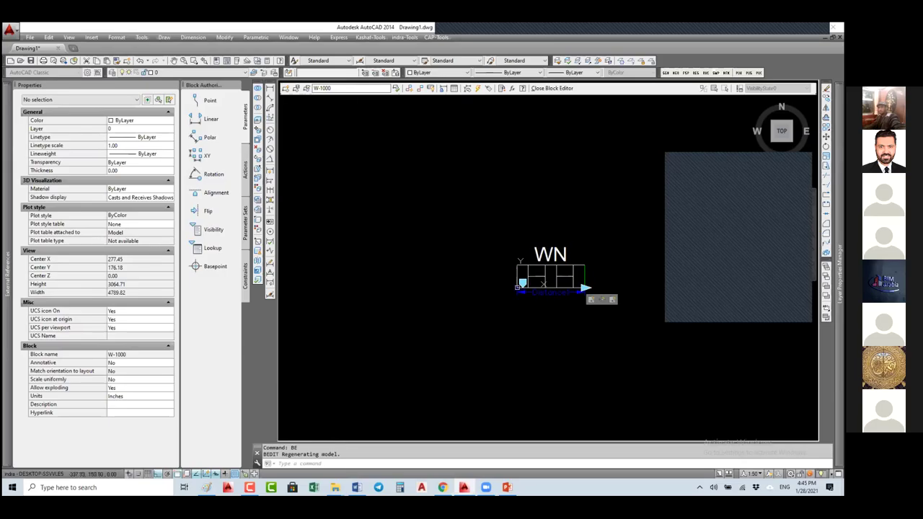
pyautogui.scroll(3, 564, 295)
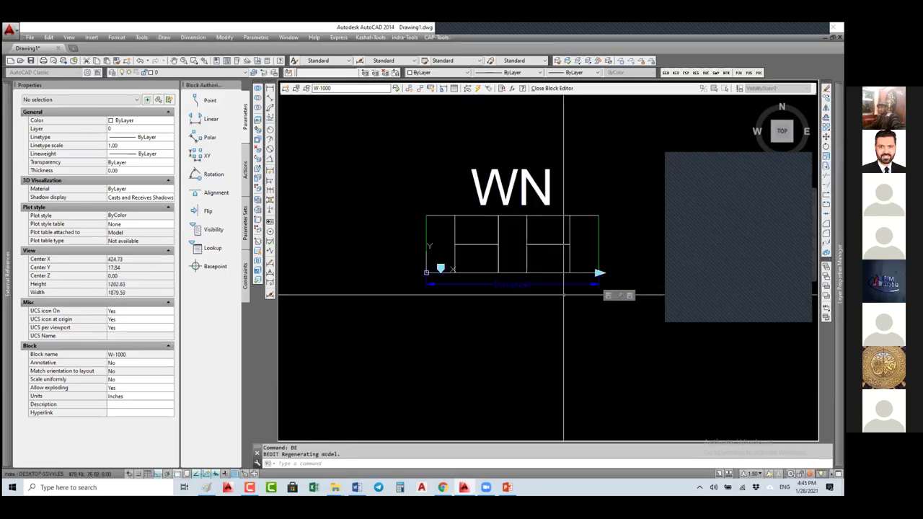
pyautogui.click(194, 120)
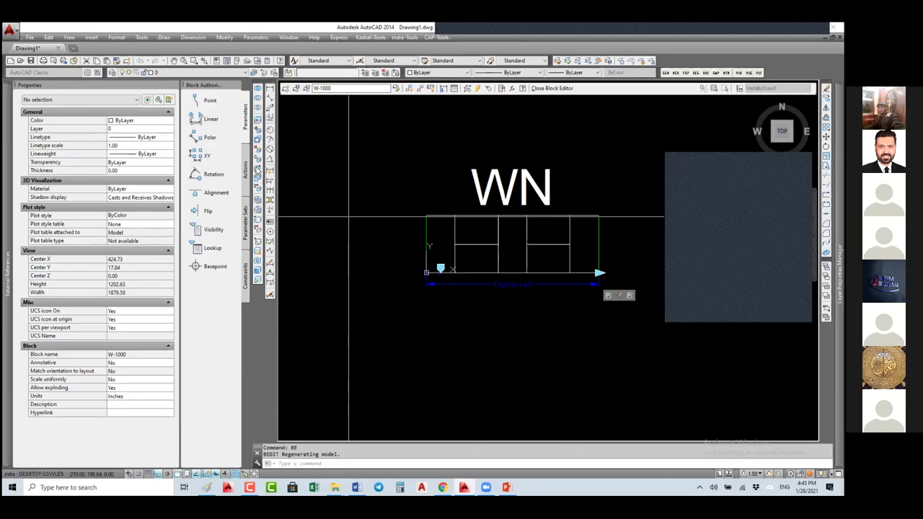
pyautogui.click(426, 273)
pyautogui.click(427, 215)
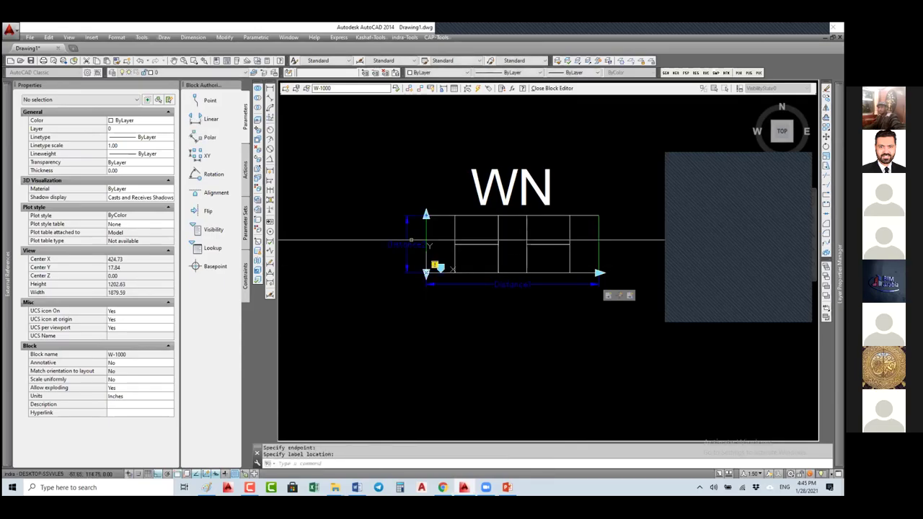
pyautogui.click(408, 244)
pyautogui.click(404, 246)
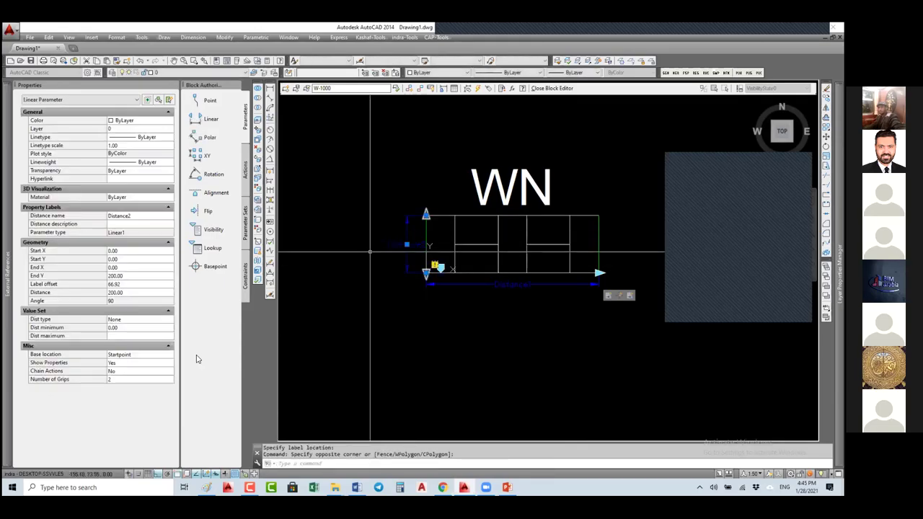
pyautogui.click(125, 381)
pyautogui.click(119, 393)
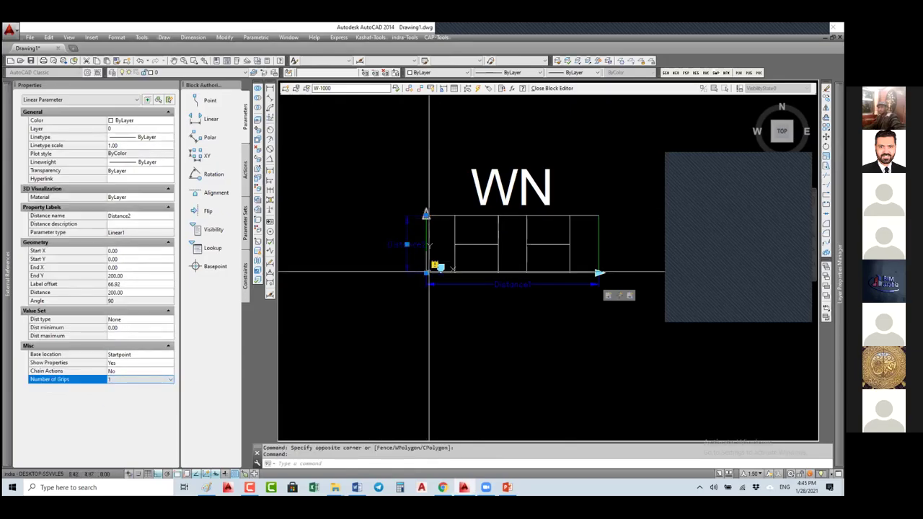
pyautogui.moveTo(424, 285)
pyautogui.mouseDown(button='middle')
pyautogui.moveTo(403, 302)
pyautogui.moveTo(394, 331)
pyautogui.mouseUp(button='middle')
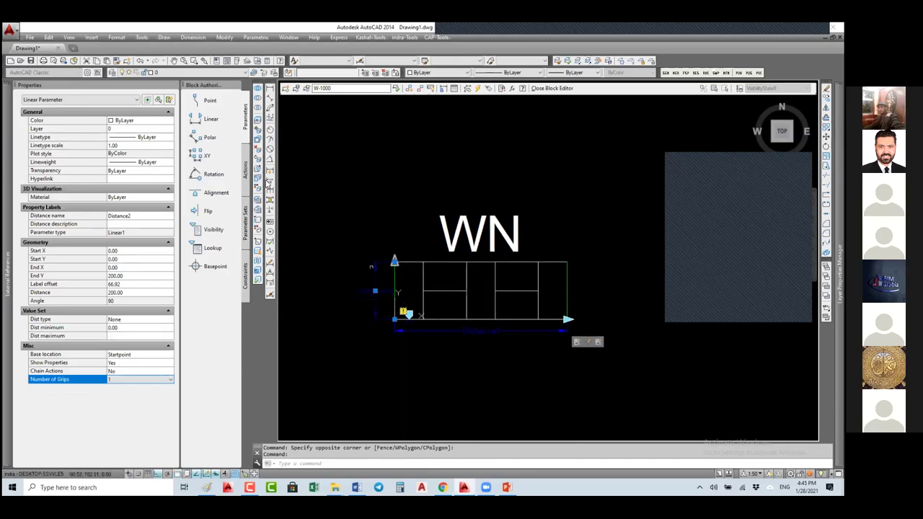
# Add a Stretch action on the height parameter's top grip, framing the WN label and top lines
pyautogui.click(247, 166)
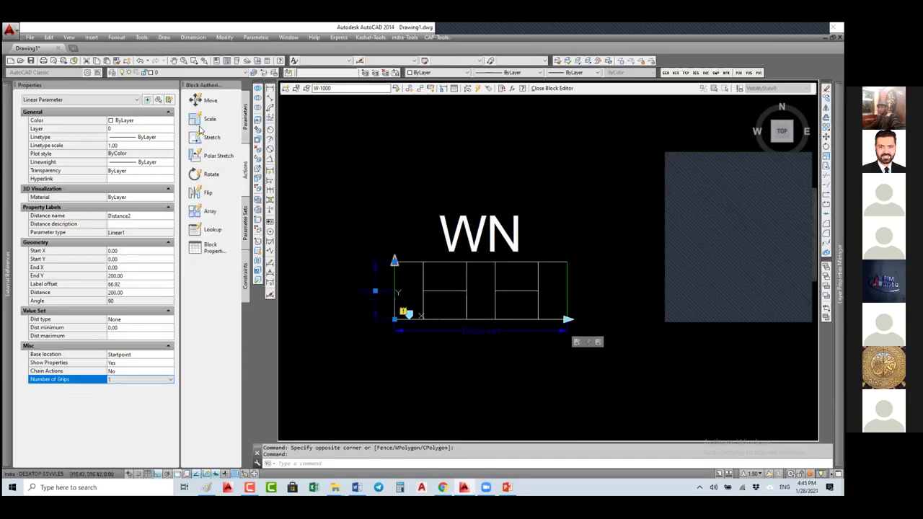
pyautogui.click(202, 137)
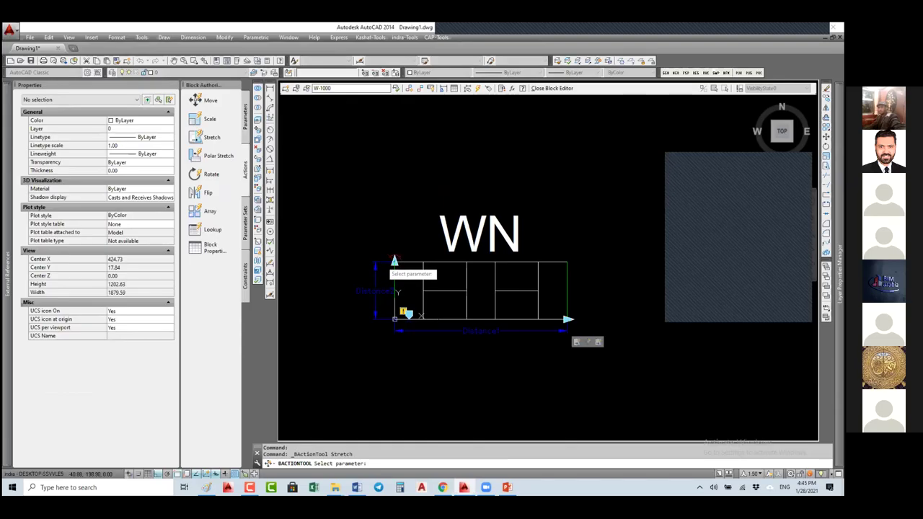
pyautogui.click(379, 265)
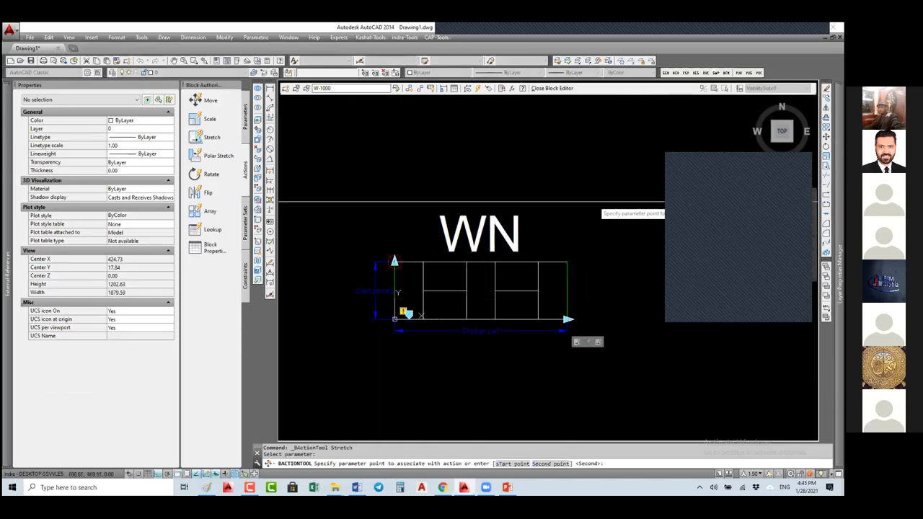
pyautogui.click(396, 259)
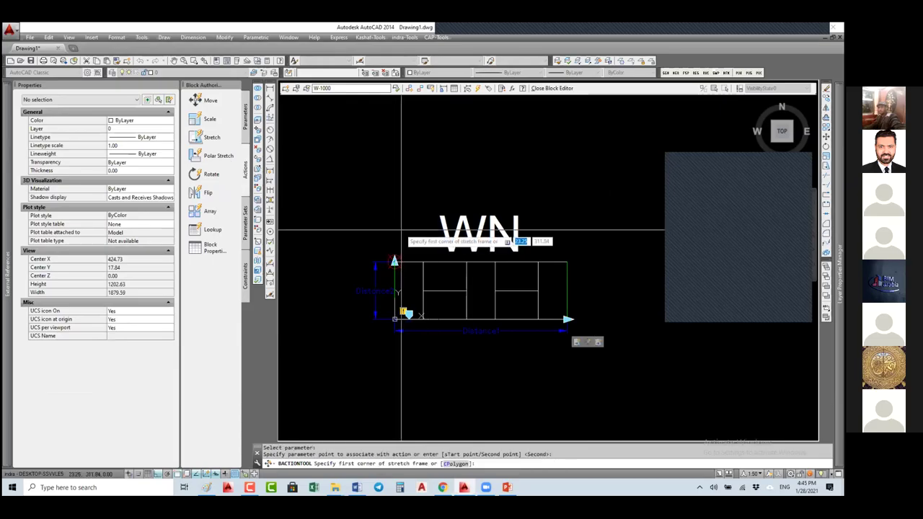
pyautogui.click(589, 204)
pyautogui.click(360, 270)
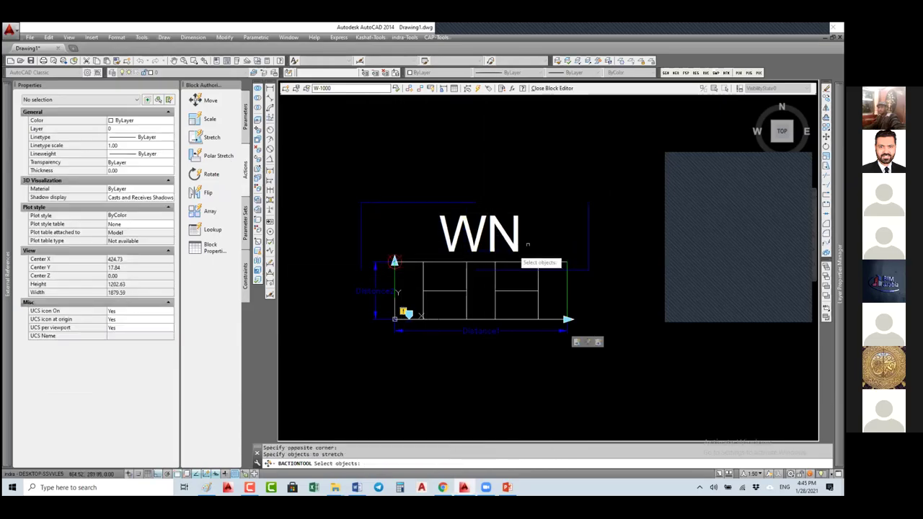
pyautogui.click(588, 195)
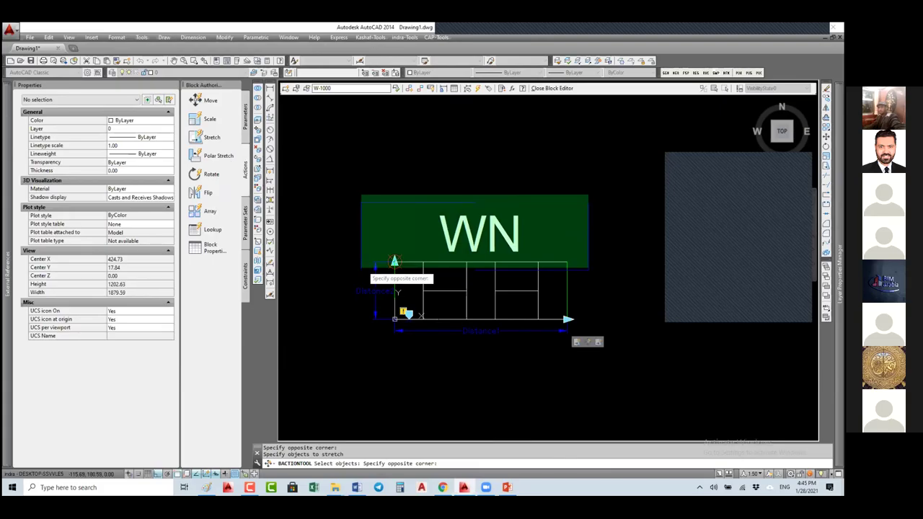
pyautogui.click(361, 267)
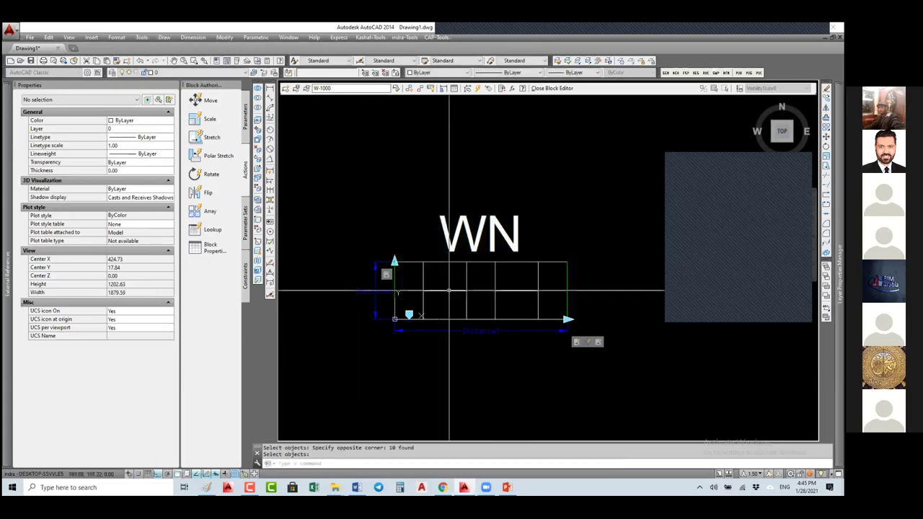
# Add a second Stretch action on the same top grip, selecting the middle lines
pyautogui.click(209, 137)
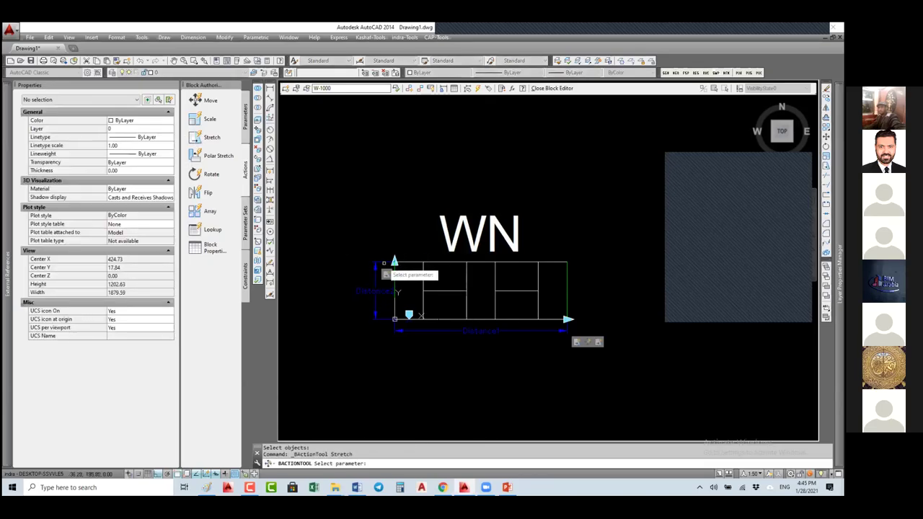
pyautogui.click(386, 266)
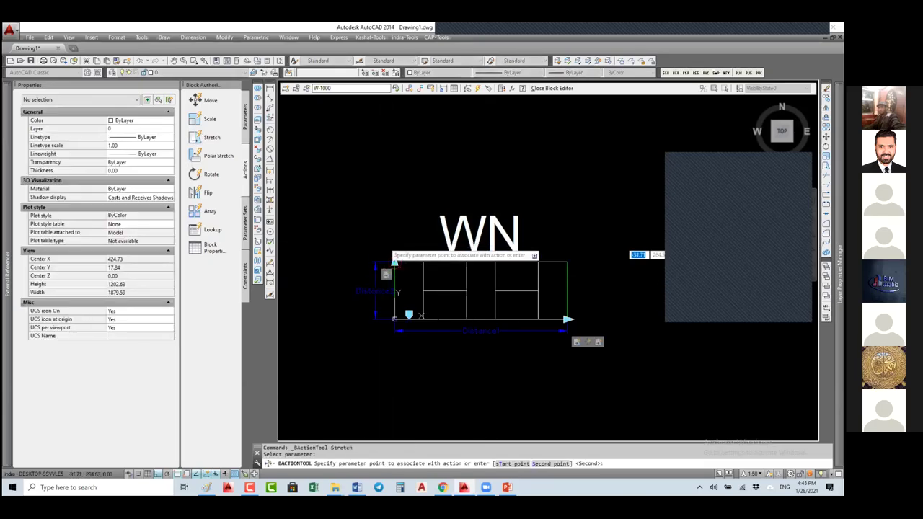
pyautogui.click(393, 258)
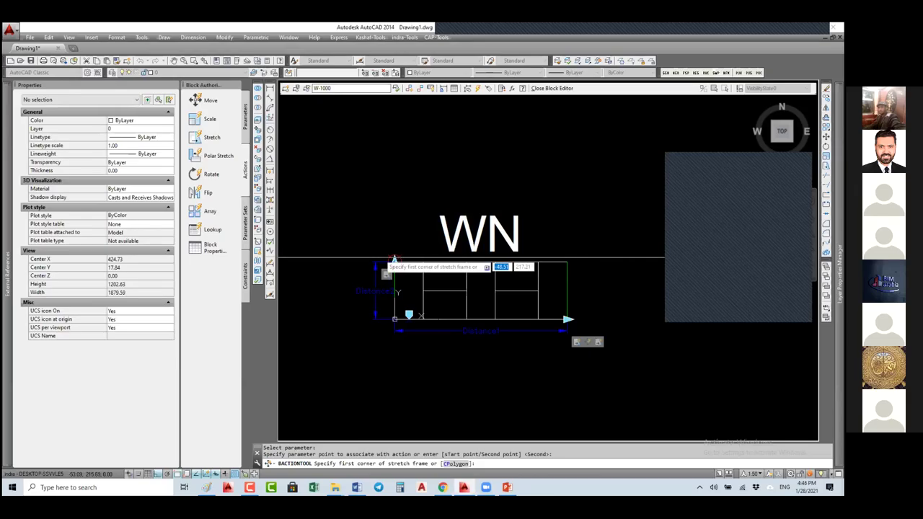
pyautogui.click(555, 287)
pyautogui.click(418, 309)
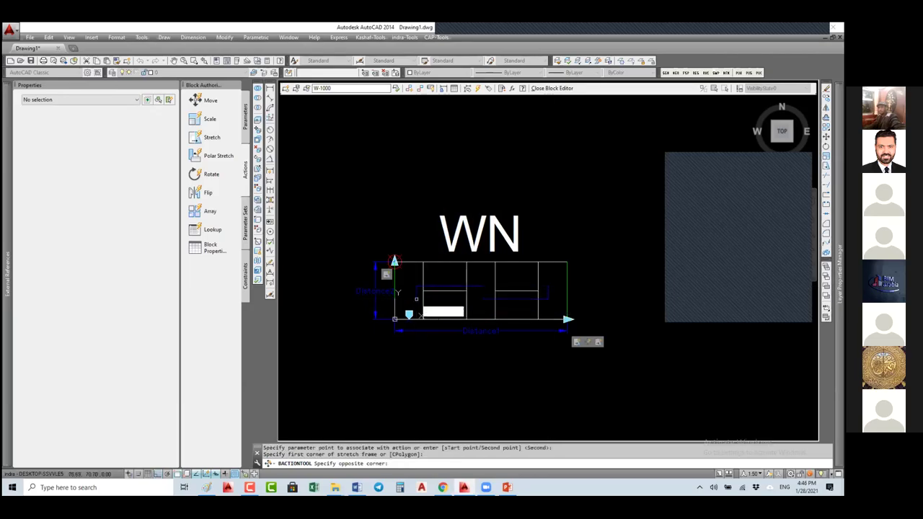
pyautogui.click(552, 283)
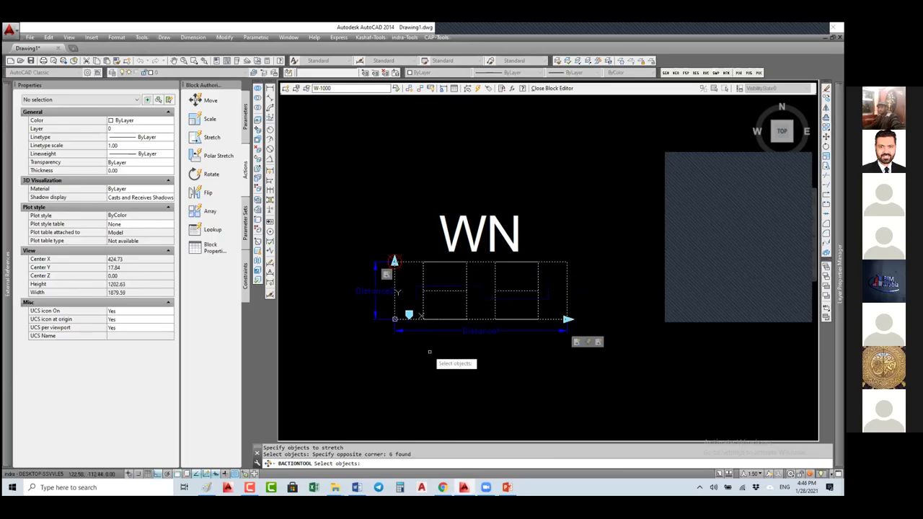
pyautogui.press('Return')
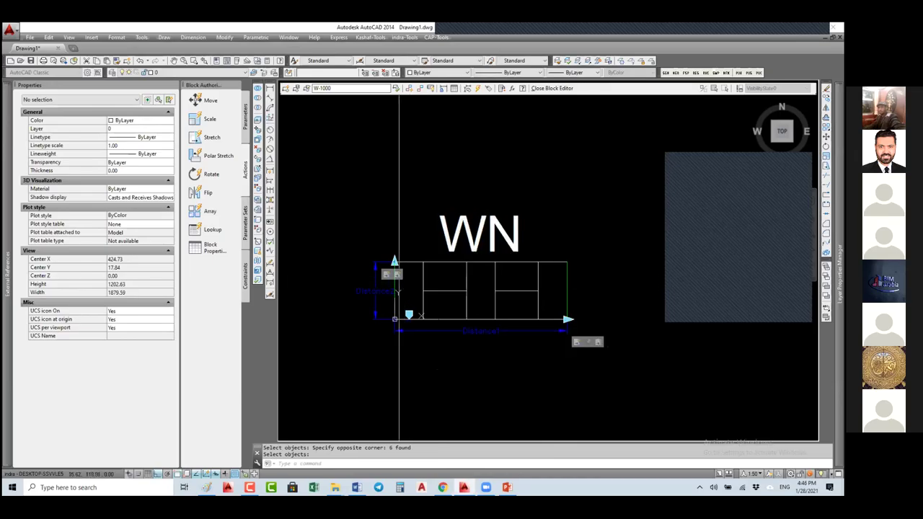
# Set the second stretch action's distance multiplier to 0.5
pyautogui.click(398, 277)
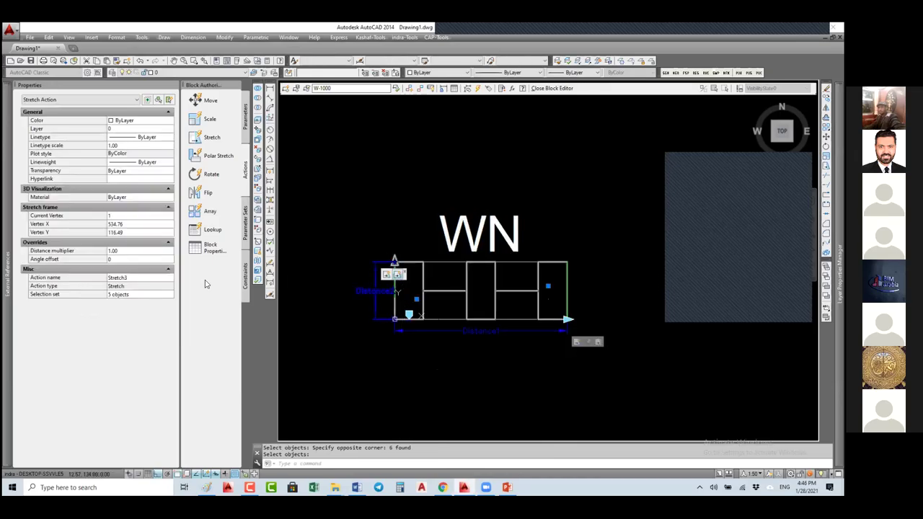
pyautogui.click(128, 251)
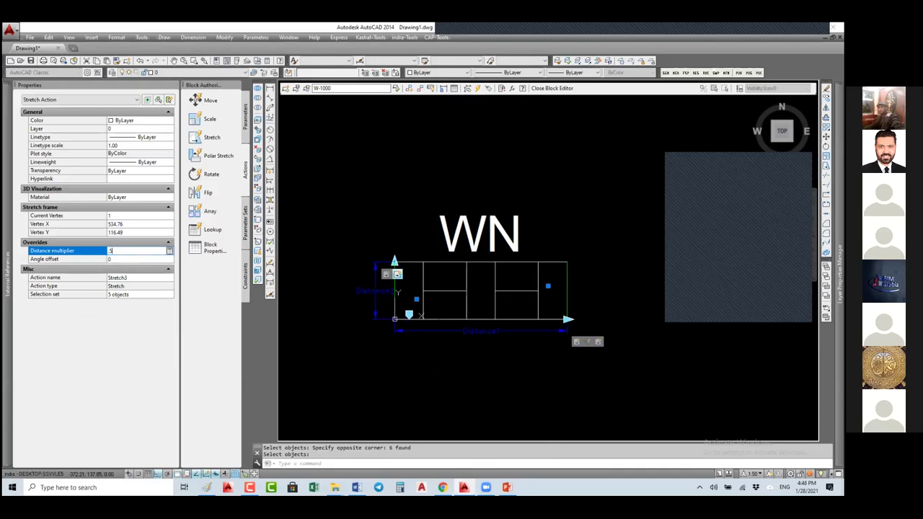
pyautogui.write('.5')
pyautogui.press('Return')
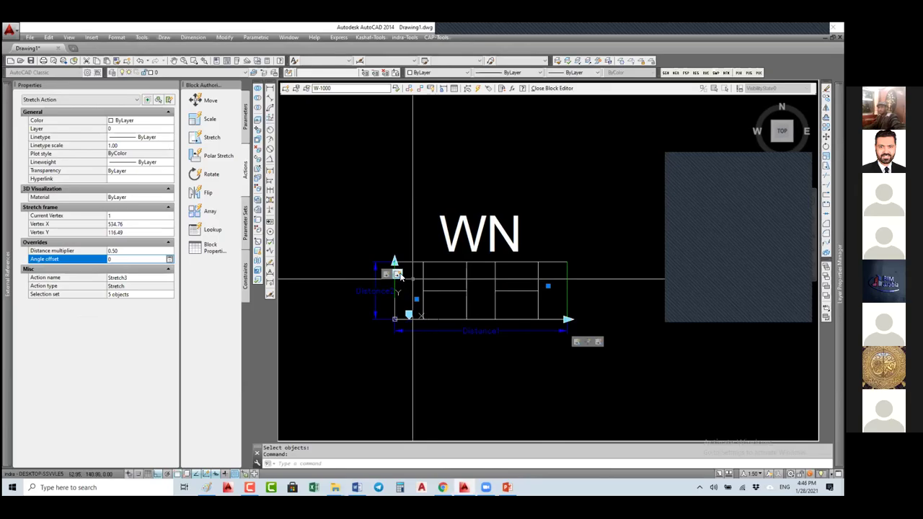
# Rebuild the stretch action's selection set, removing the window's interior lines
pyautogui.rightClick(397, 275)
pyautogui.moveTo(436, 294)
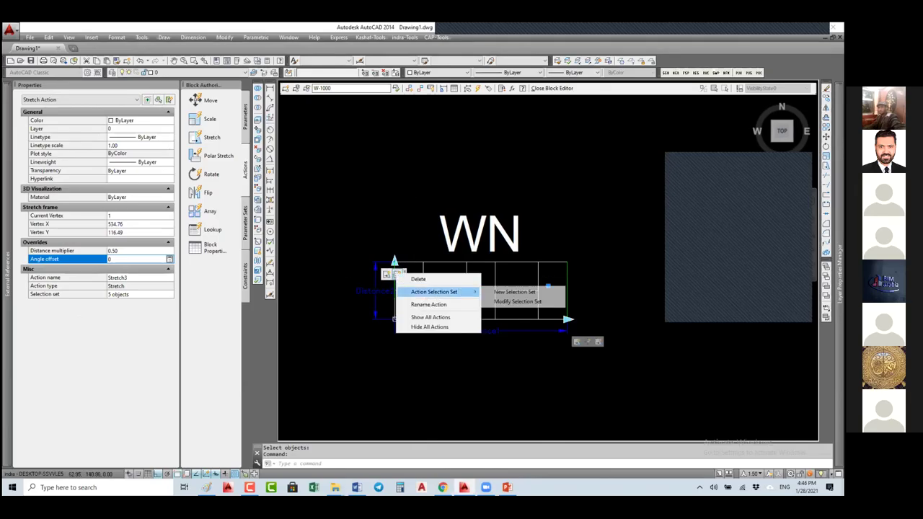
pyautogui.click(514, 292)
pyautogui.press('Return')
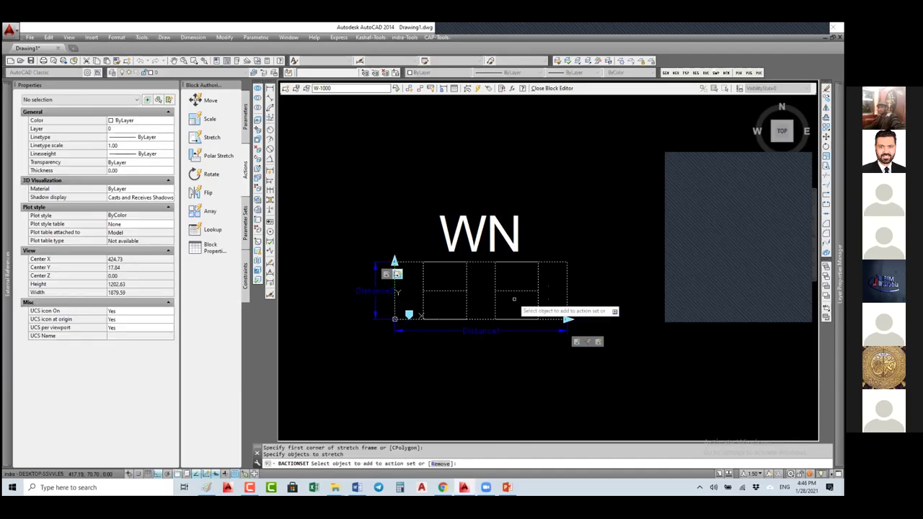
pyautogui.write('c')
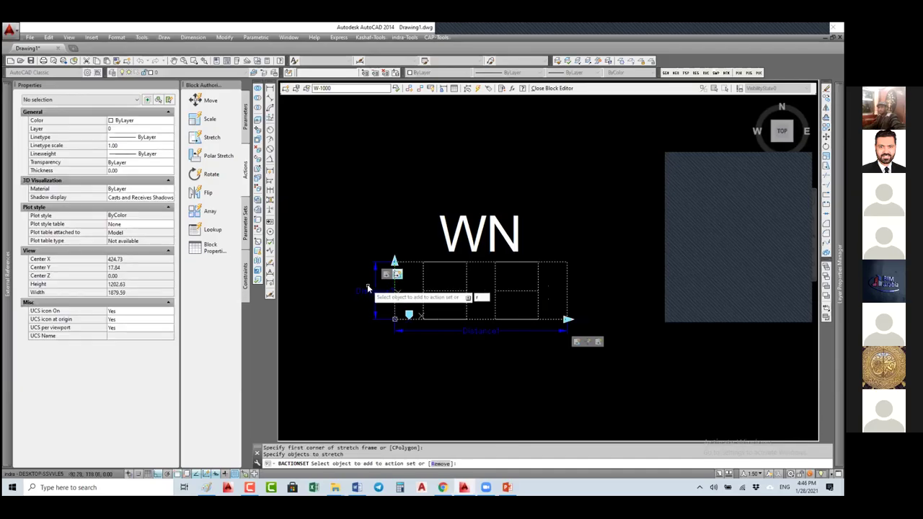
pyautogui.press('Return')
pyautogui.click(554, 272)
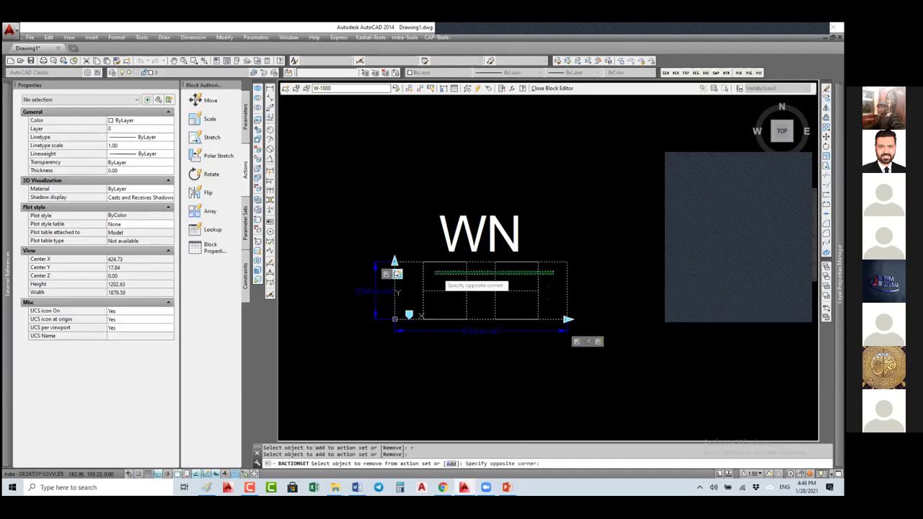
pyautogui.click(430, 274)
pyautogui.click(419, 274)
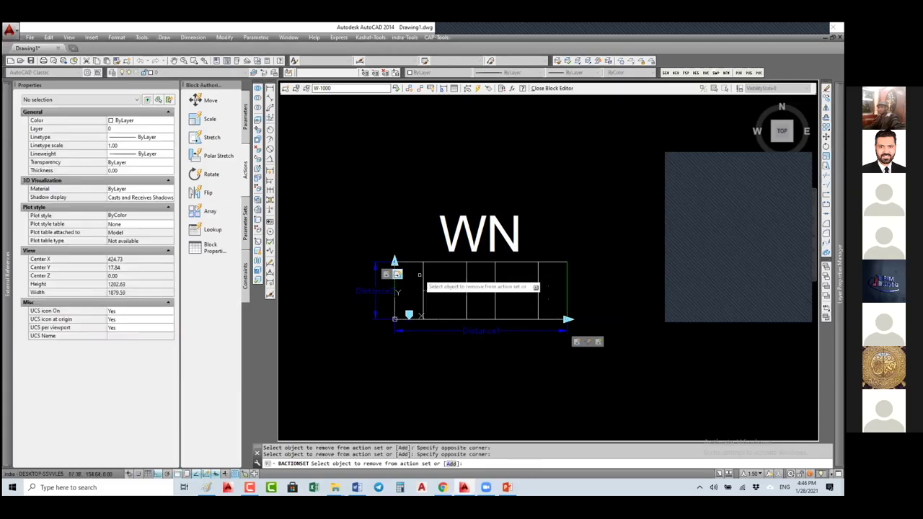
pyautogui.press('Return')
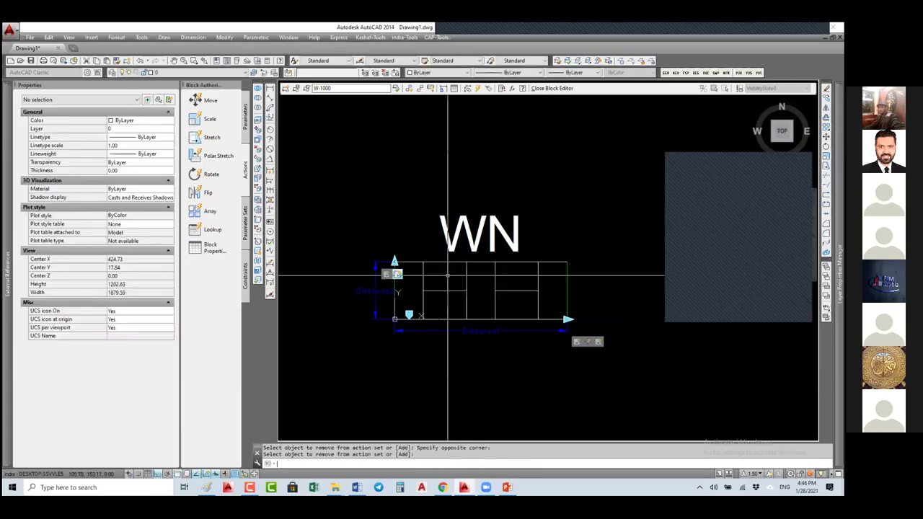
# Close the Block Editor, saving the changes to W-1000
pyautogui.click(561, 90)
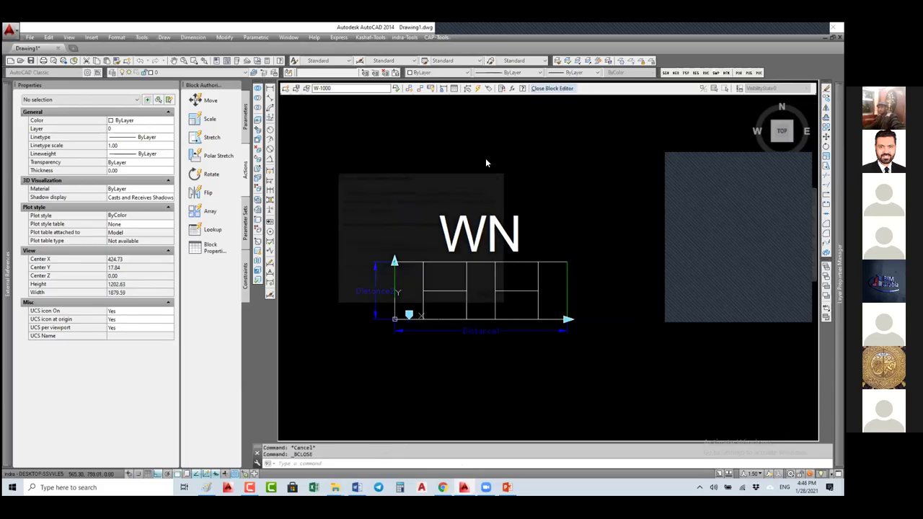
pyautogui.click(380, 244)
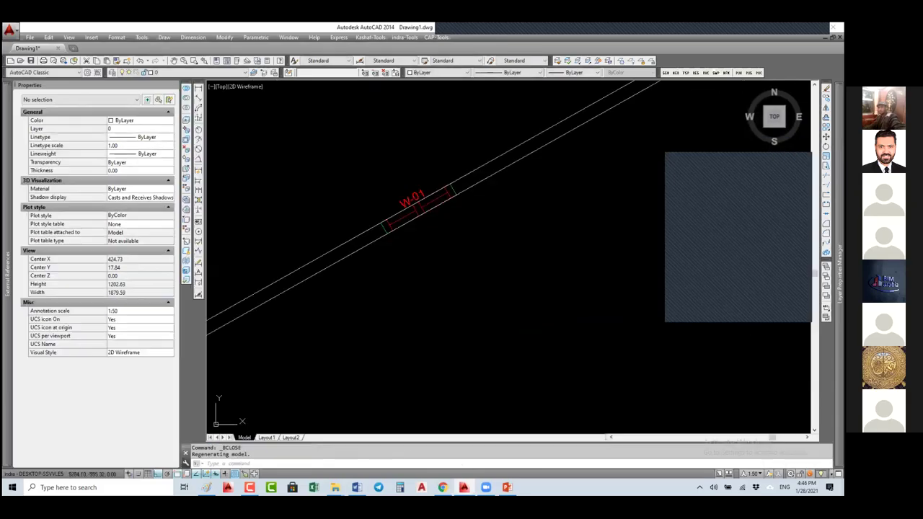
pyautogui.scroll(3, 369, 236)
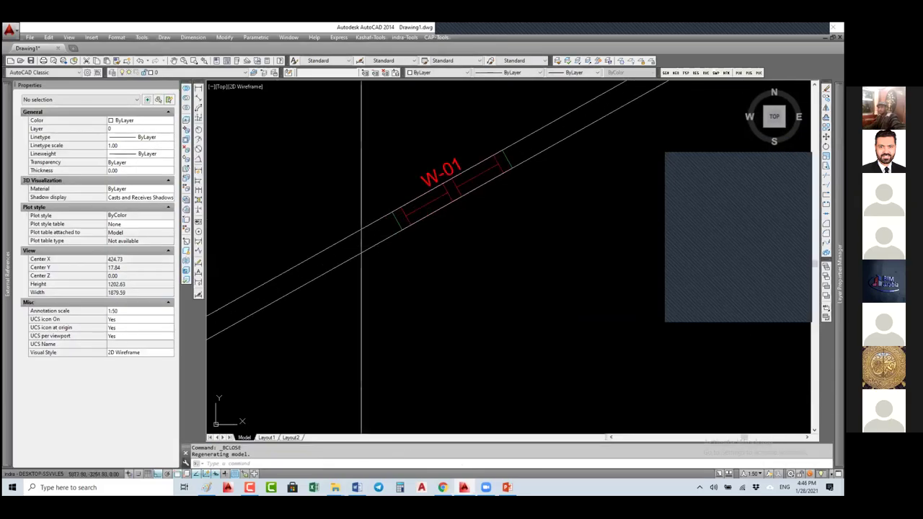
# Offset a wall line 120 to its upper side
pyautogui.write('o')
pyautogui.press('Return')
pyautogui.write('120')
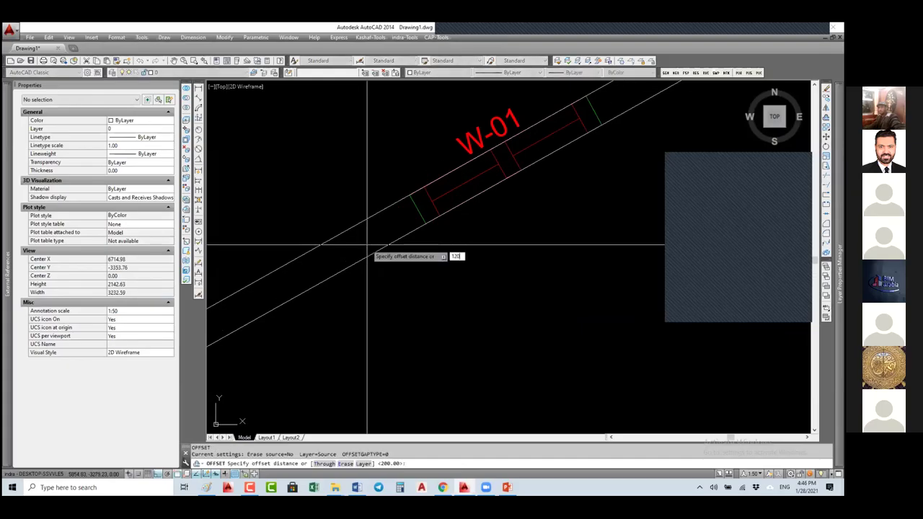
pyautogui.press('Return')
pyautogui.click(367, 245)
pyautogui.click(432, 214)
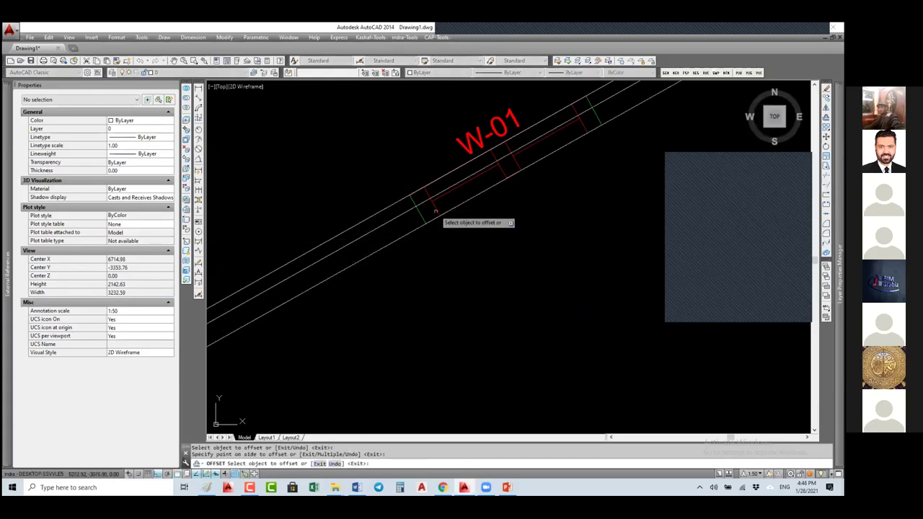
pyautogui.press('Escape')
# Move W-01 onto the wall line, stretch it to 2020.17 wide, and set depth 200
pyautogui.click(426, 216)
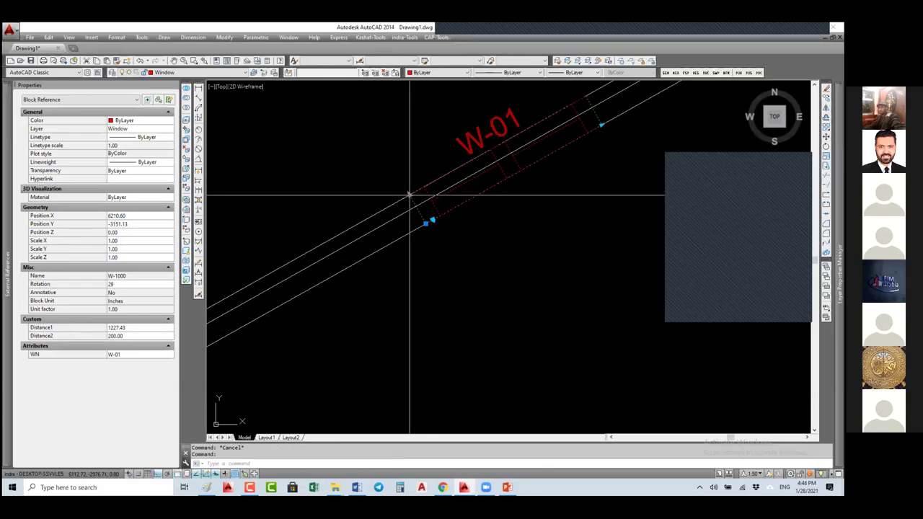
pyautogui.click(409, 194)
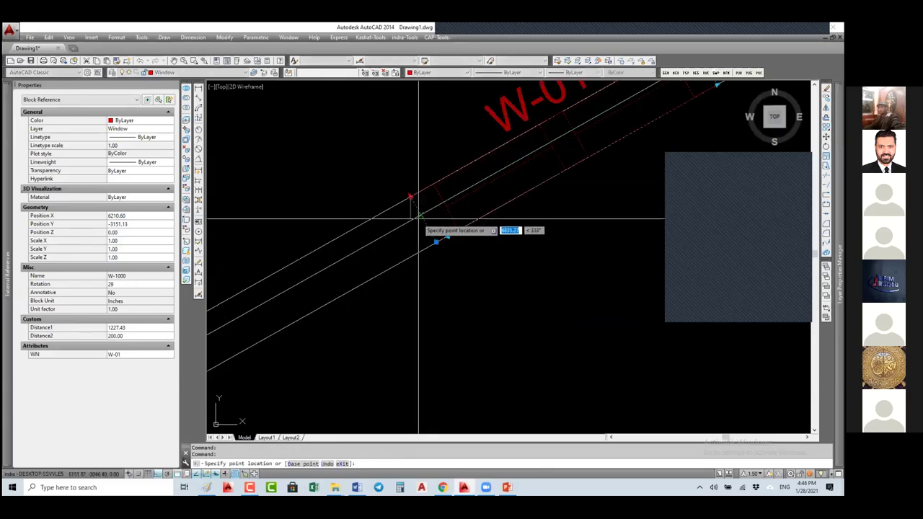
pyautogui.click(421, 215)
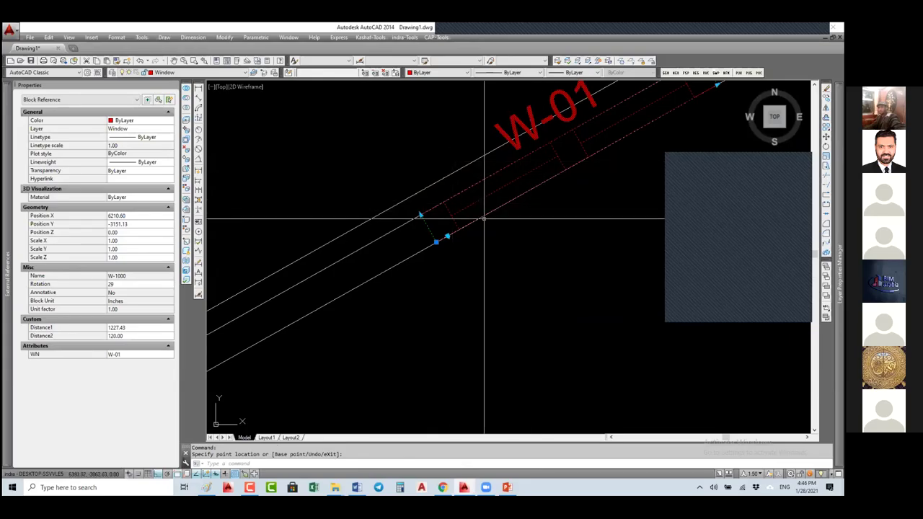
pyautogui.scroll(-4, 505, 201)
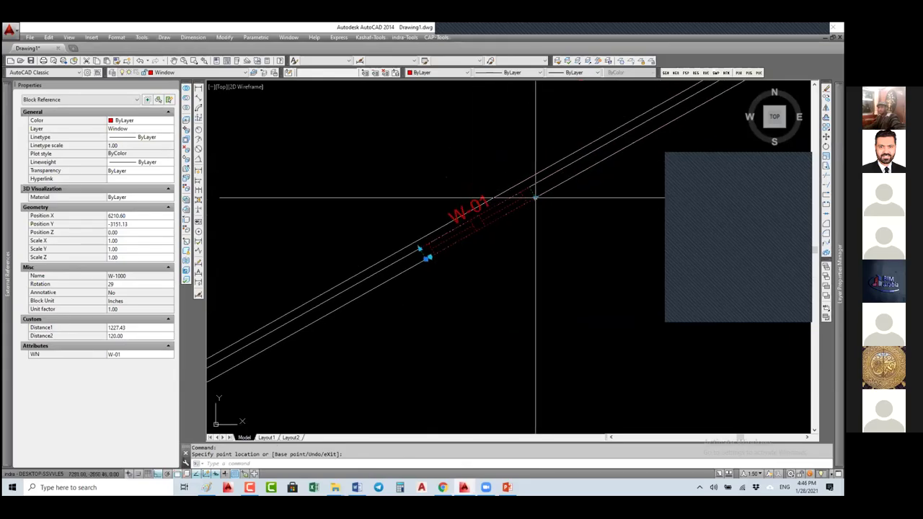
pyautogui.click(535, 199)
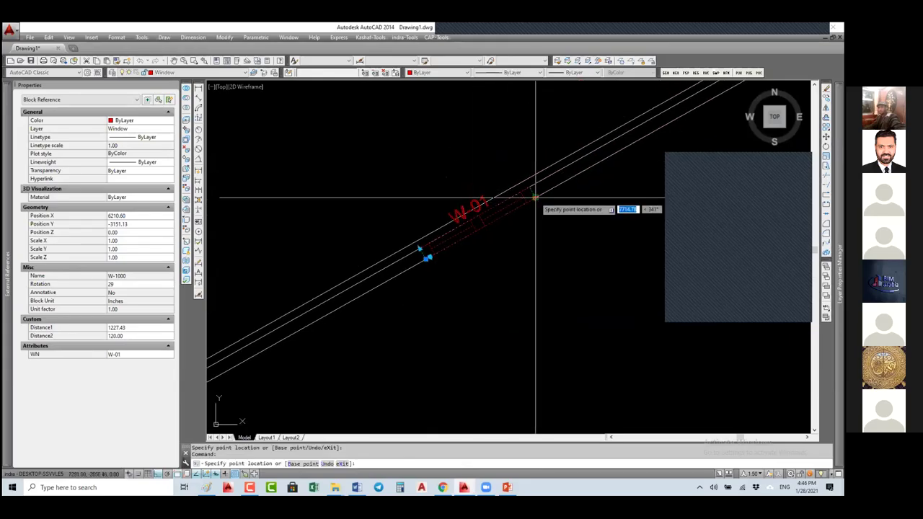
pyautogui.click(608, 164)
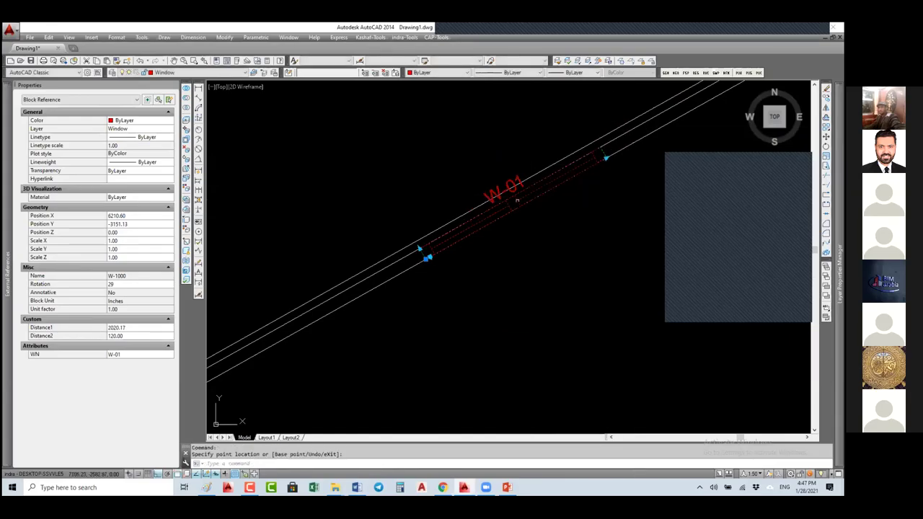
pyautogui.click(419, 249)
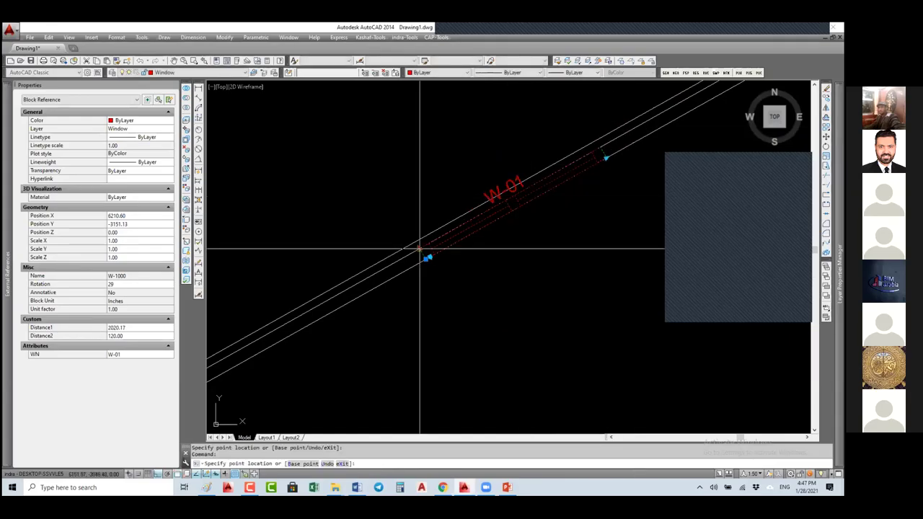
pyautogui.click(416, 246)
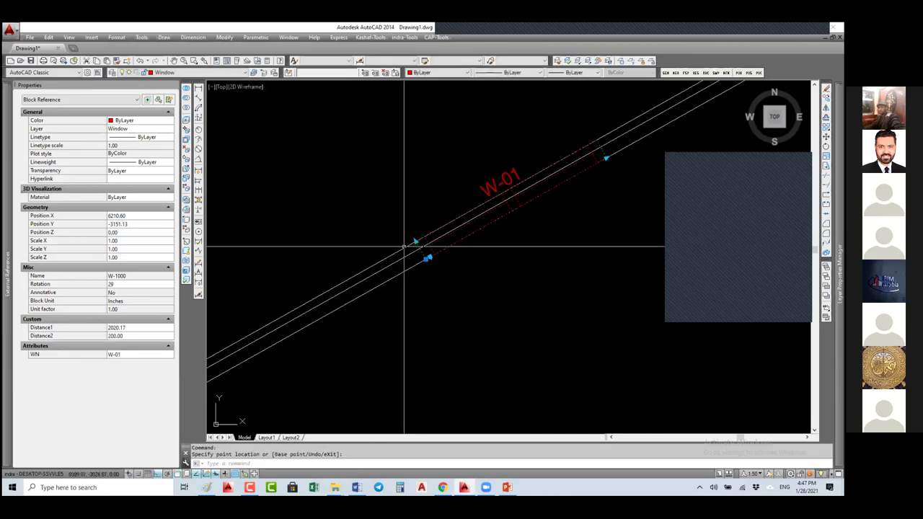
# Reselect the W-01 window block and bring up its shortcut menu
pyautogui.press('Escape')
pyautogui.press('Escape')
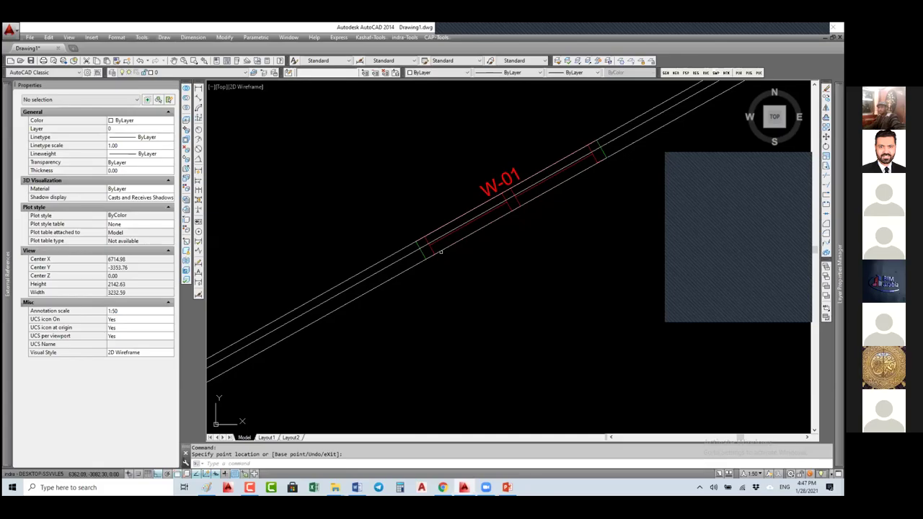
pyautogui.click(431, 251)
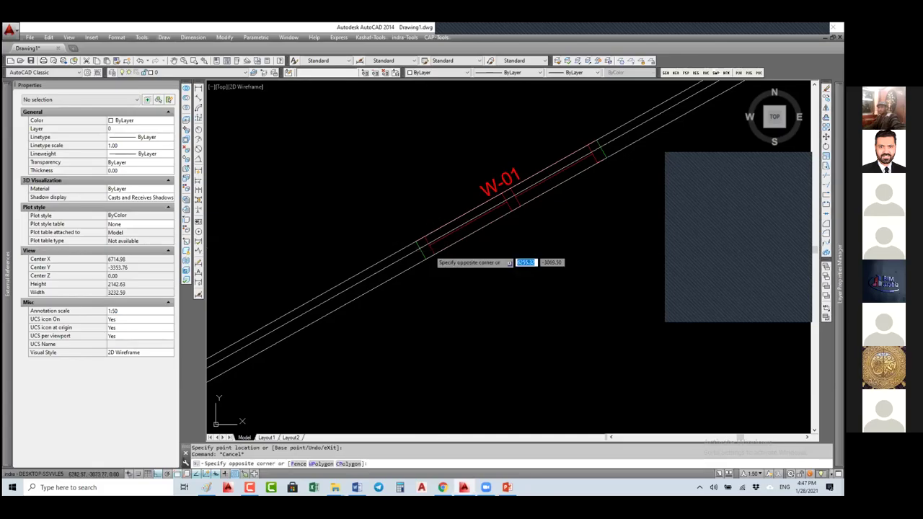
pyautogui.click(431, 251)
pyautogui.rightClick(431, 252)
# Reopen W-1000 in the Block Editor and select the vertical Distance2 parameter
pyautogui.doubleClick(431, 254)
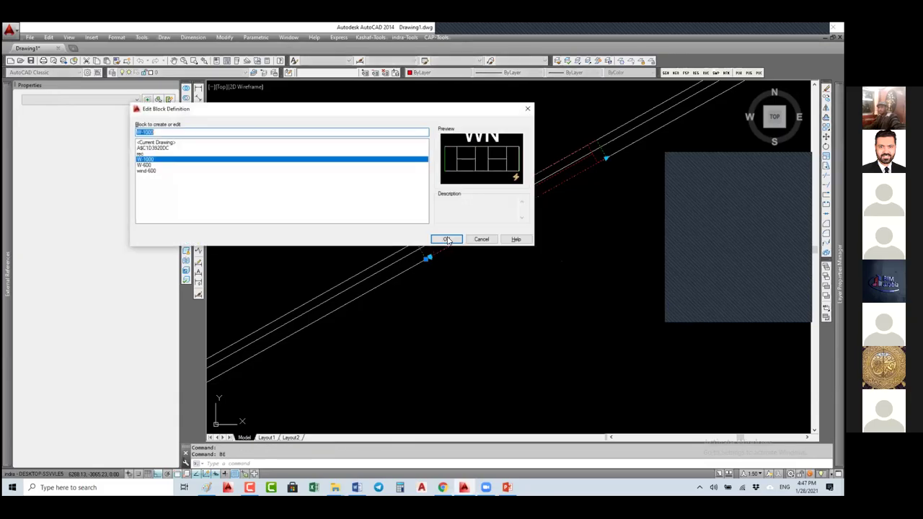
pyautogui.click(442, 238)
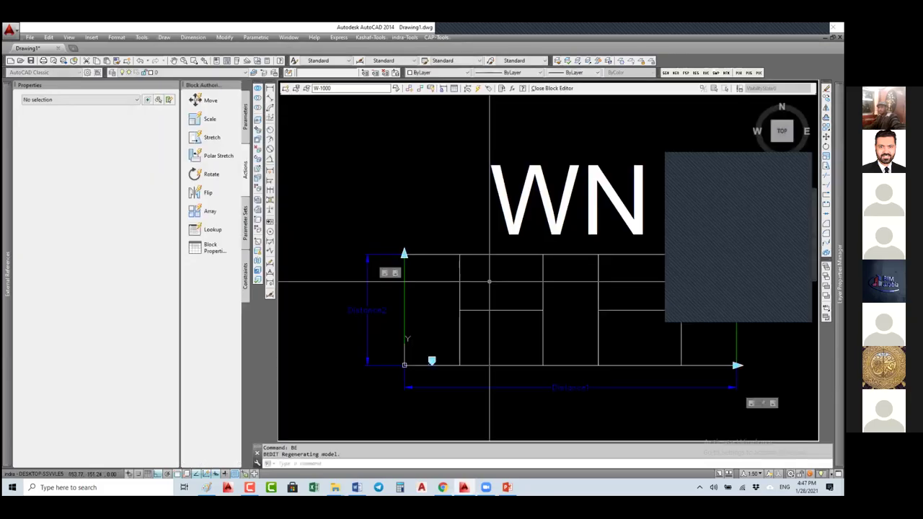
pyautogui.click(376, 247)
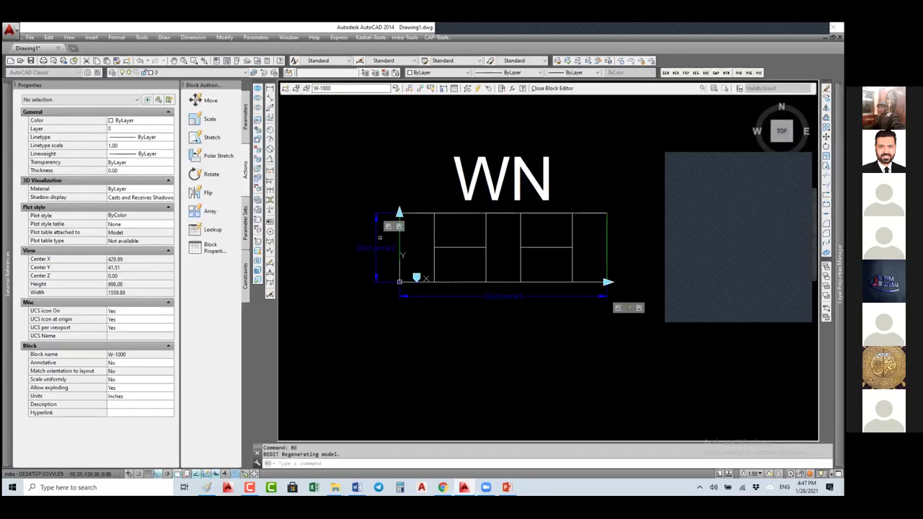
pyautogui.click(336, 251)
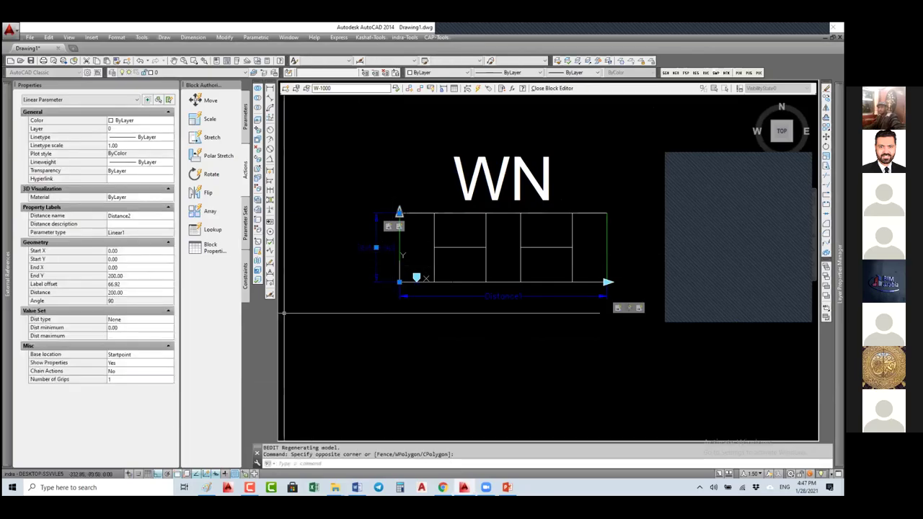
# Change Distance2's distance type to List holding 200.00, closing the value-list dialog unchanged
pyautogui.click(128, 321)
pyautogui.click(131, 320)
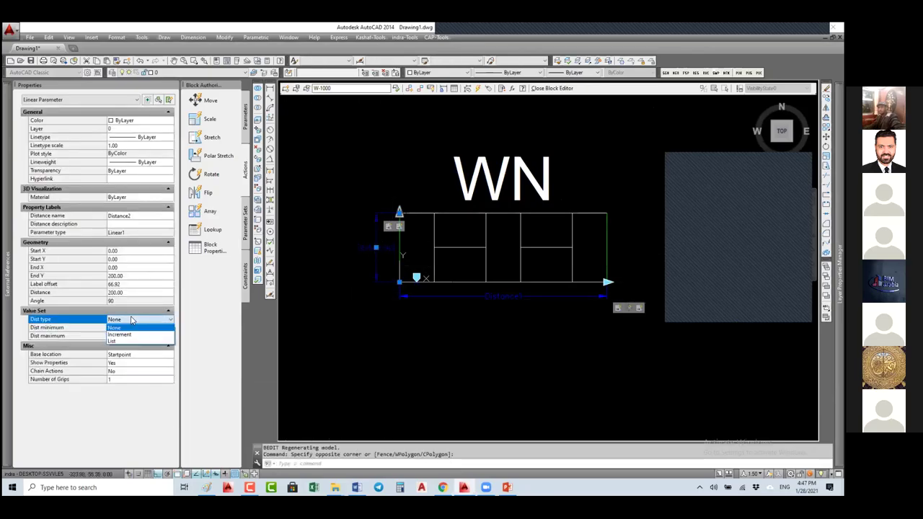
pyautogui.click(116, 343)
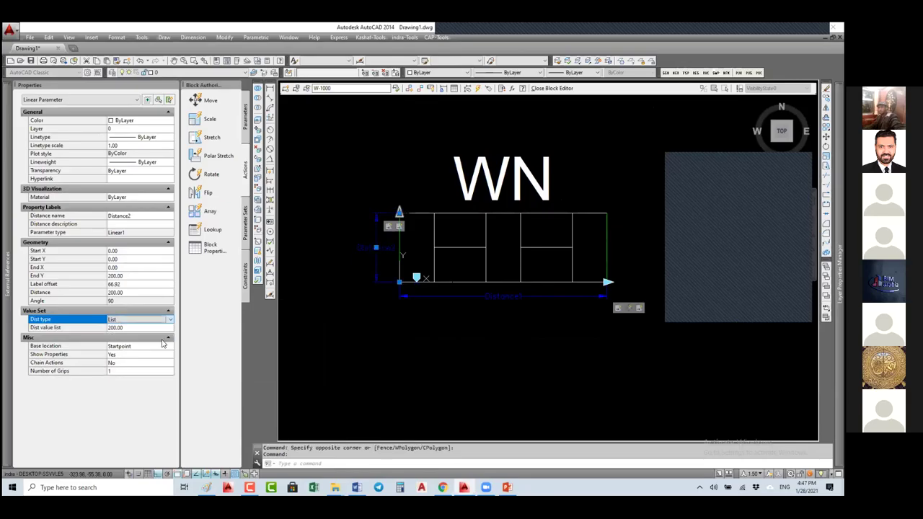
pyautogui.click(161, 329)
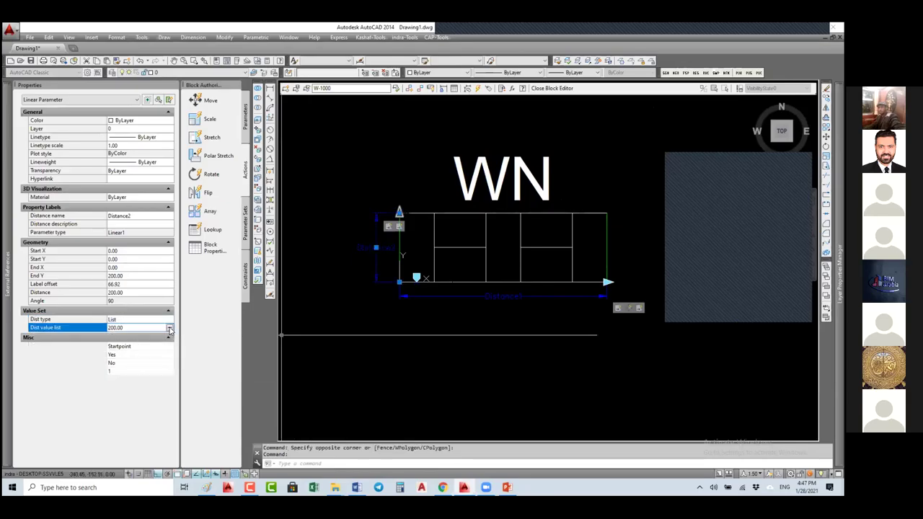
pyautogui.click(170, 328)
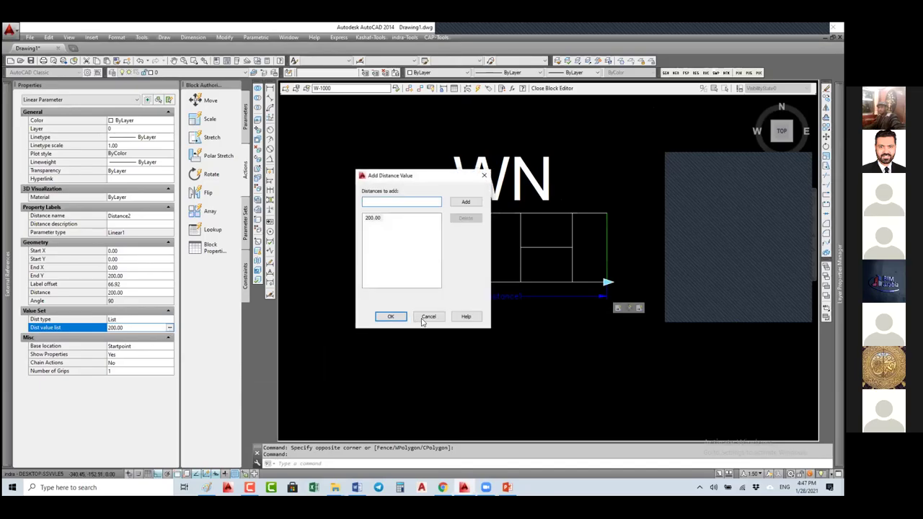
pyautogui.click(124, 321)
pyautogui.click(124, 321)
pyautogui.click(124, 326)
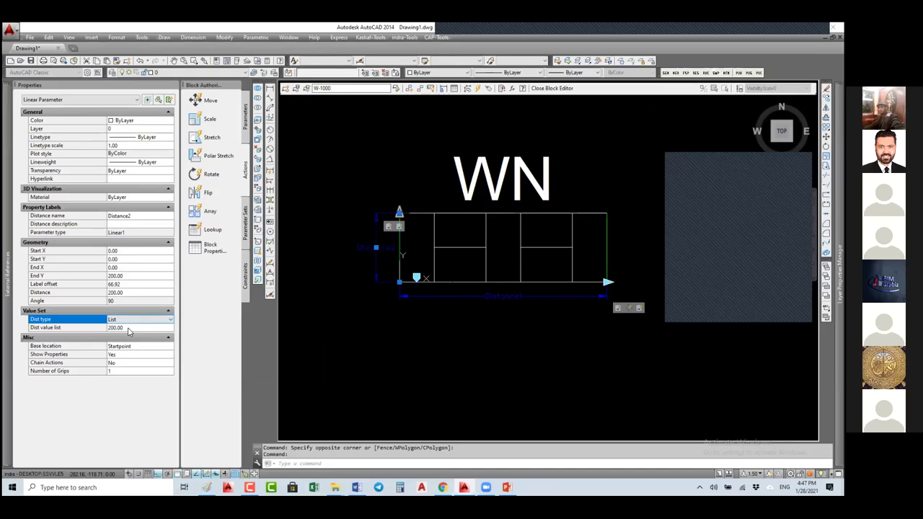
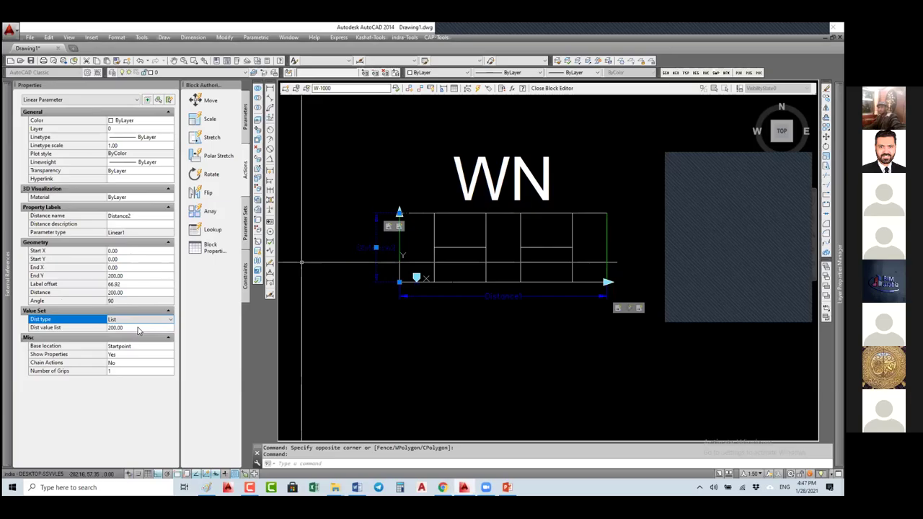
# Open Distance2's value list and add the distances 100, 120 and 150
pyautogui.click(139, 331)
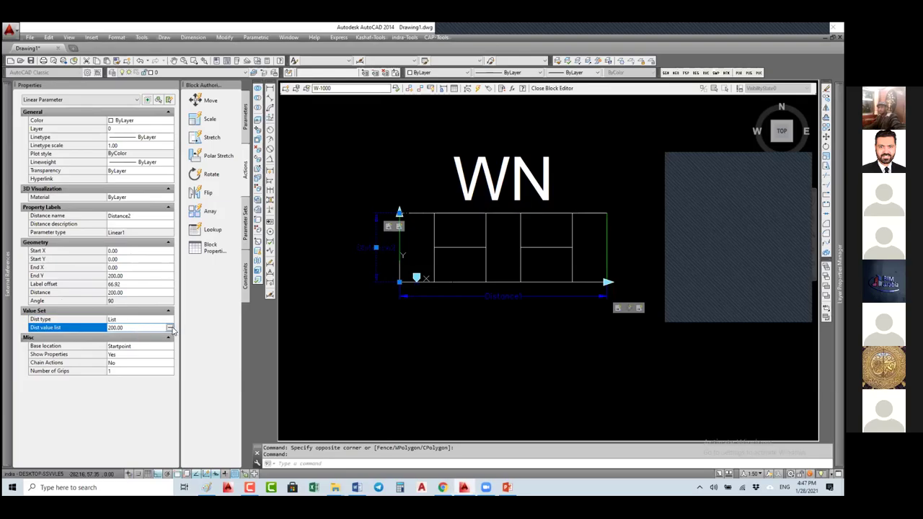
pyautogui.click(170, 328)
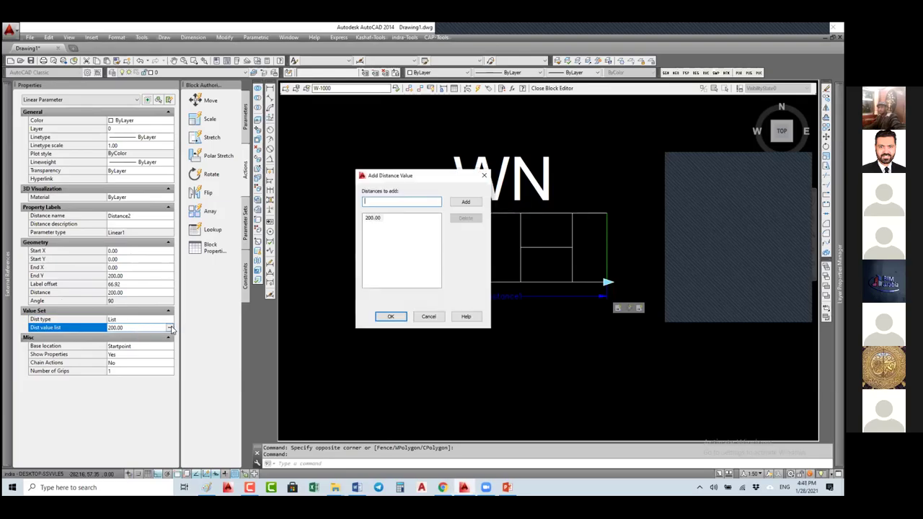
pyautogui.click(386, 202)
pyautogui.write('100')
pyautogui.press('Return')
pyautogui.write('120')
pyautogui.press('Return')
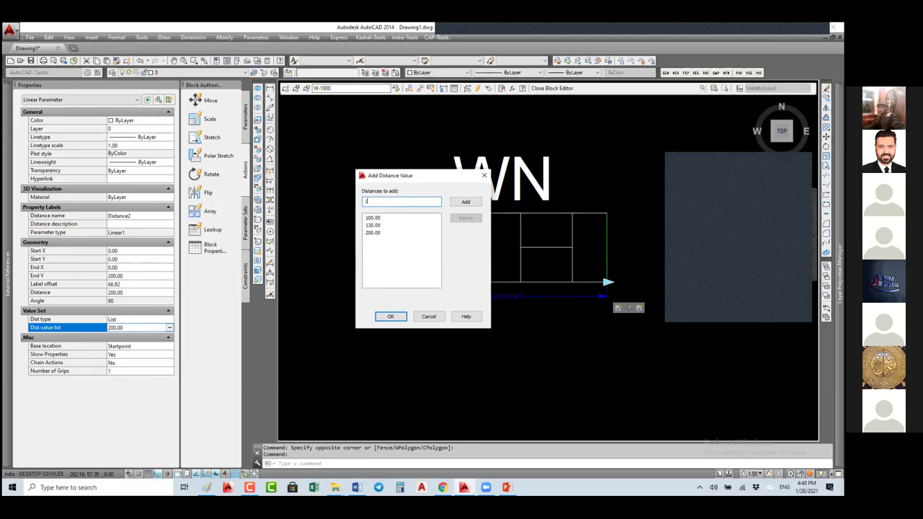
pyautogui.write('150')
pyautogui.press('Return')
# Add 250 to the distance list, correcting a mistyped 20, and confirm the values
pyautogui.write('20')
pyautogui.press('BackSpace')
pyautogui.press('BackSpace')
pyautogui.write('250')
pyautogui.press('Return')
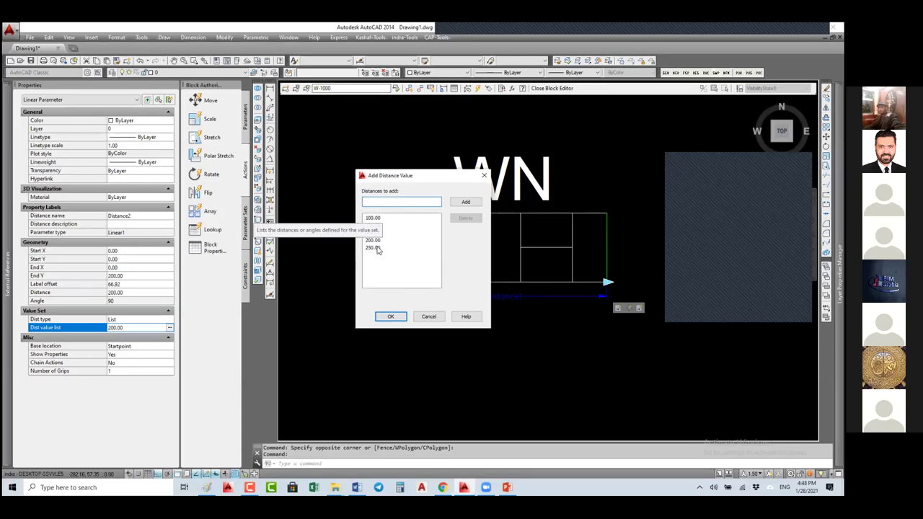
pyautogui.moveTo(426, 179); pyautogui.dragTo(546, 166)
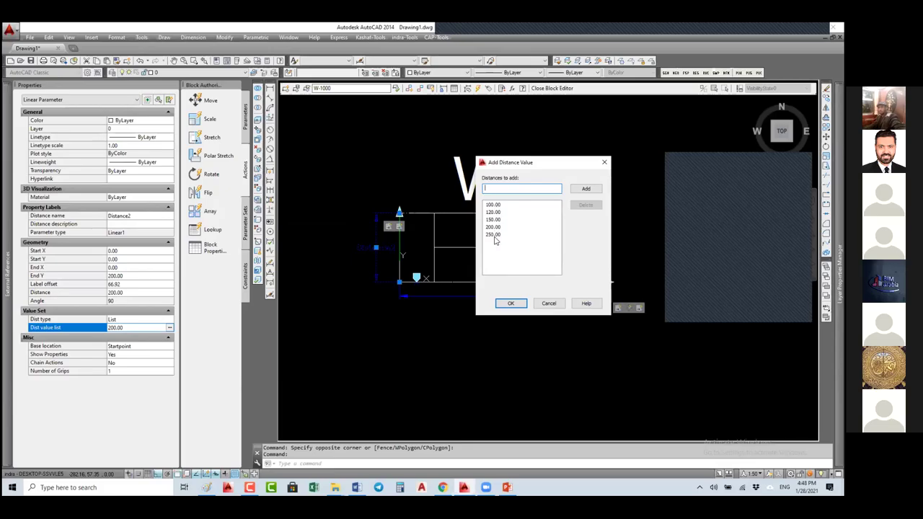
pyautogui.click(510, 304)
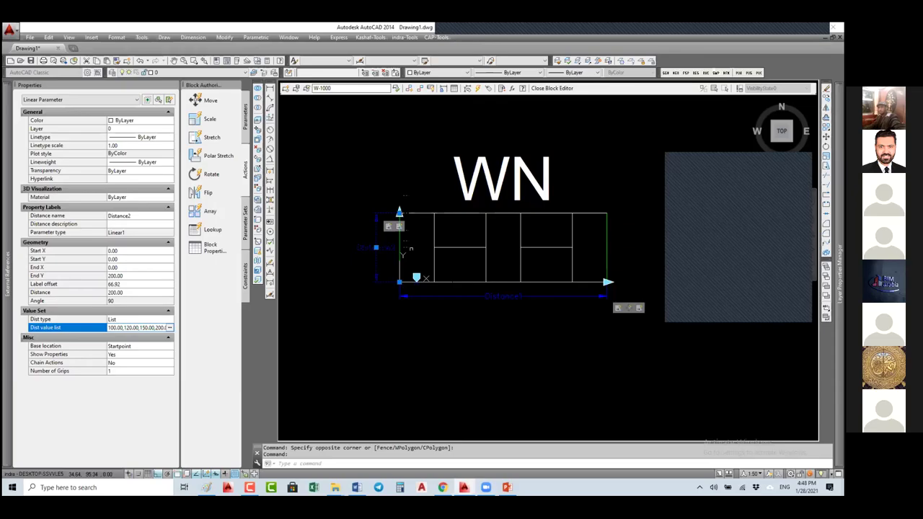
pyautogui.scroll(4, 399, 225)
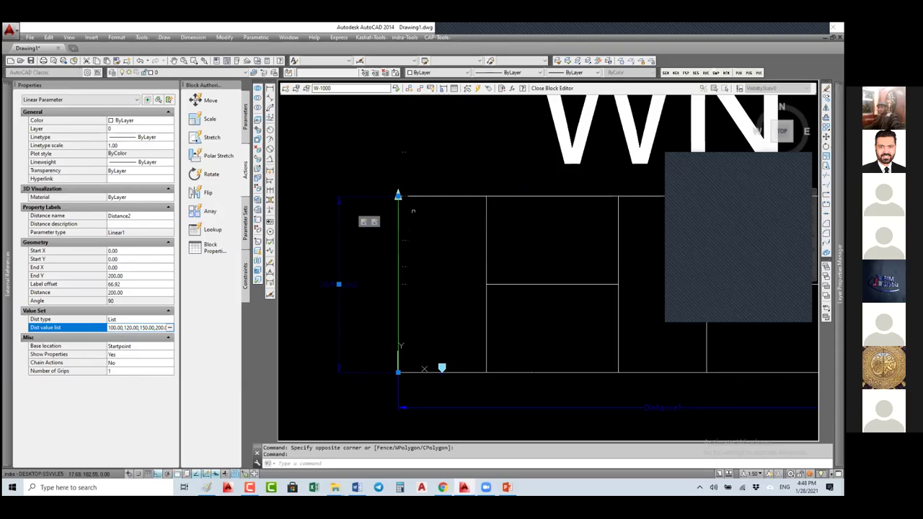
pyautogui.scroll(-6, 419, 216)
# Close the block editor with BC and stretch W-01's Distance2 to 250
pyautogui.write('bc')
pyautogui.press('Return')
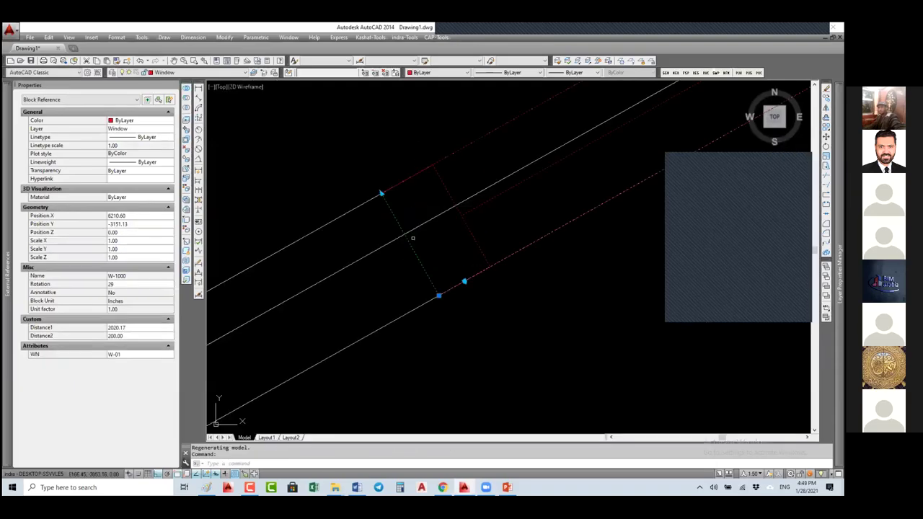
pyautogui.click(381, 193)
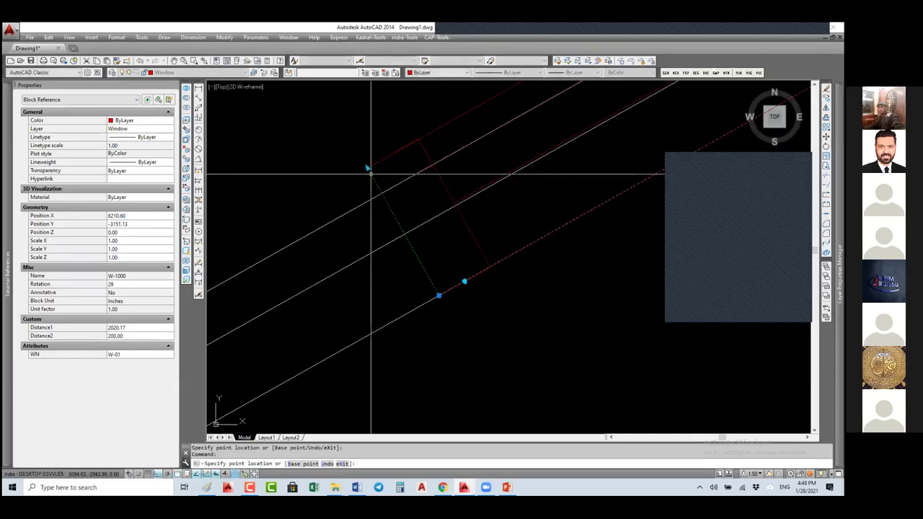
pyautogui.click(367, 169)
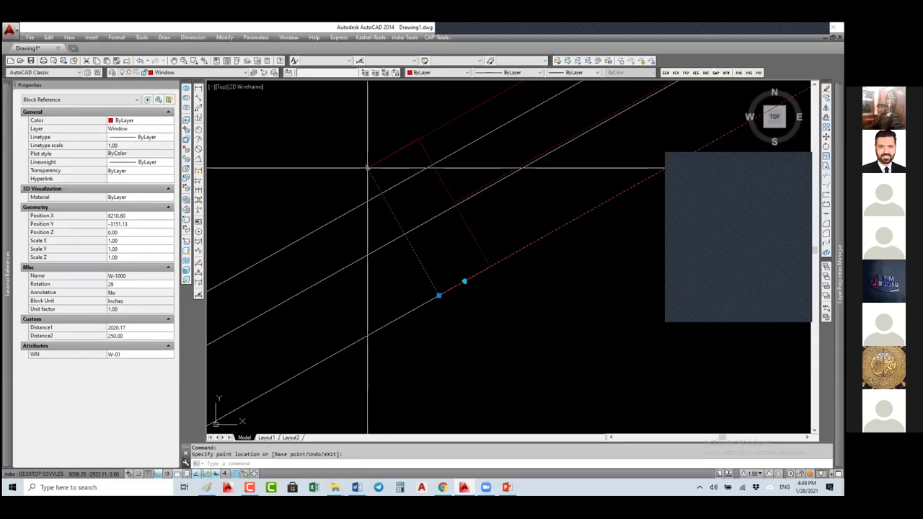
# Stretch Distance2 back down to 150 and call up Edit Block Definition with BE
pyautogui.click(368, 169)
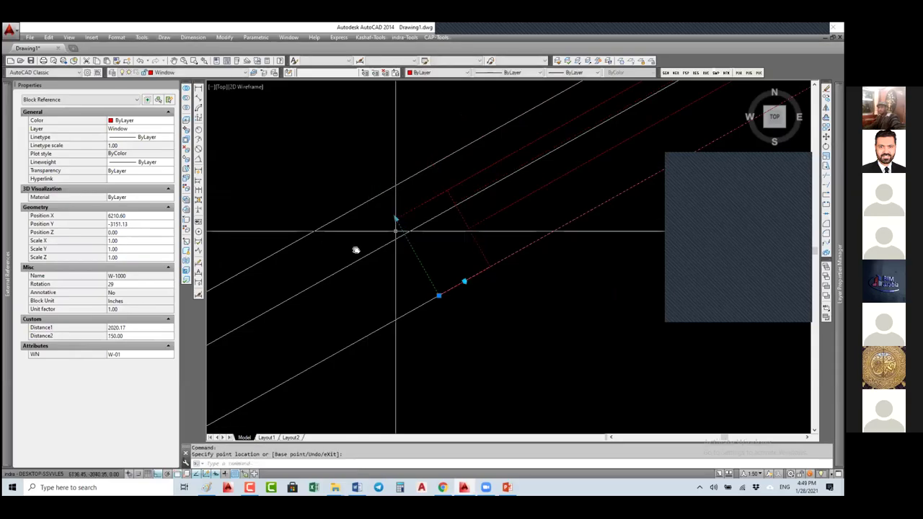
pyautogui.scroll(-3, 356, 250)
pyautogui.click(364, 238)
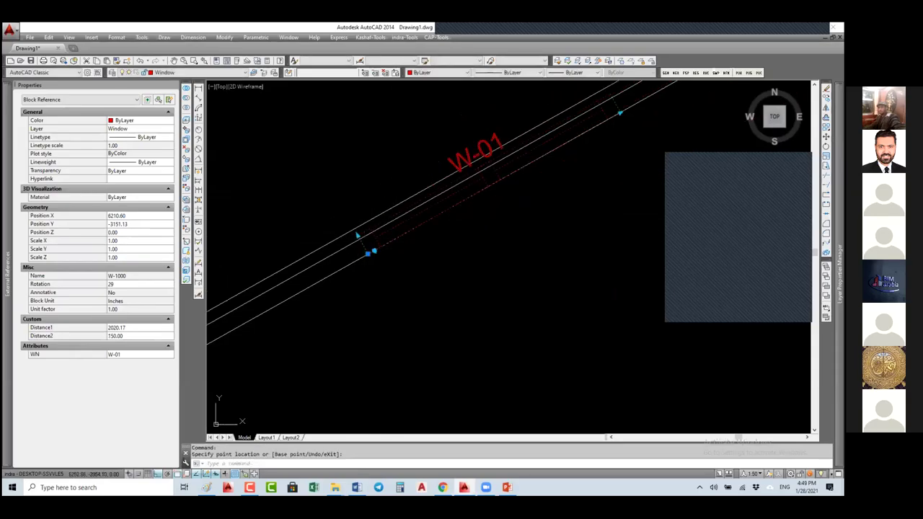
pyautogui.write('BE')
pyautogui.press('Return')
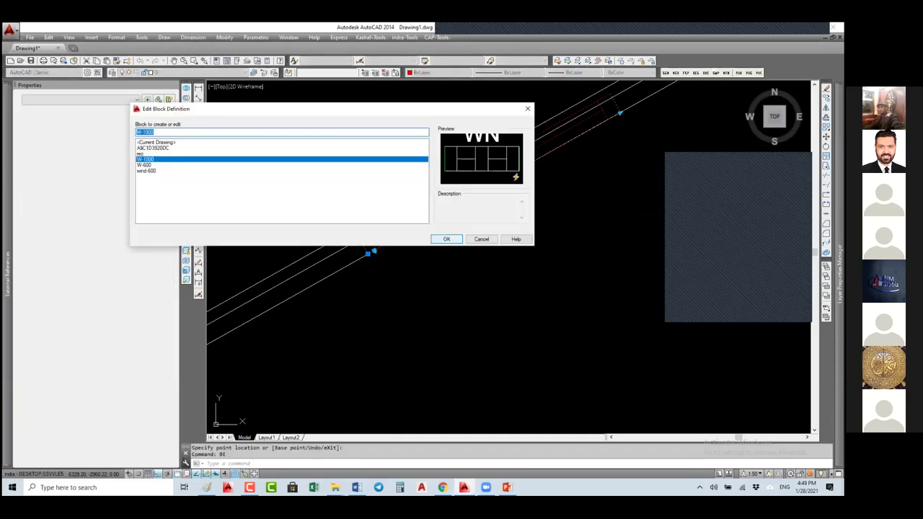
# Open W-1000 and change its Stretch1 action's distance multiplier from 0.50 to 0.75
pyautogui.press('Return')
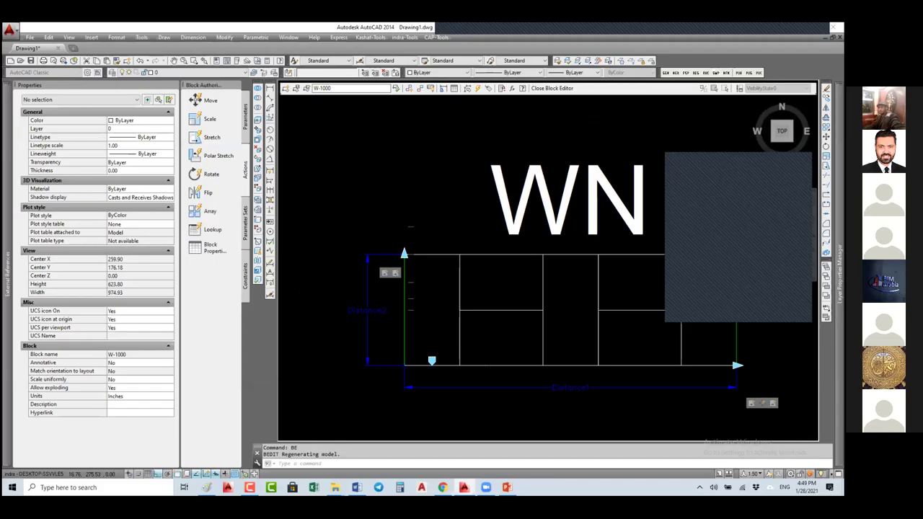
pyautogui.scroll(-4, 389, 189)
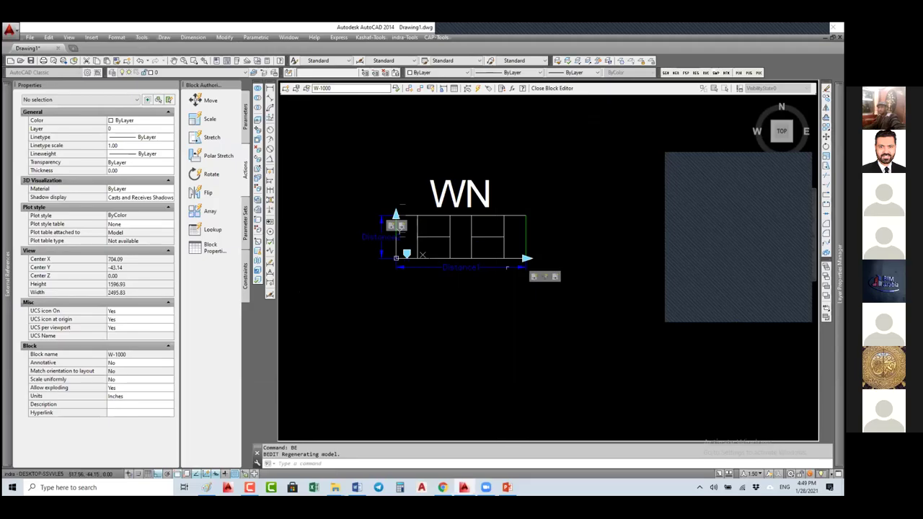
pyautogui.click(534, 278)
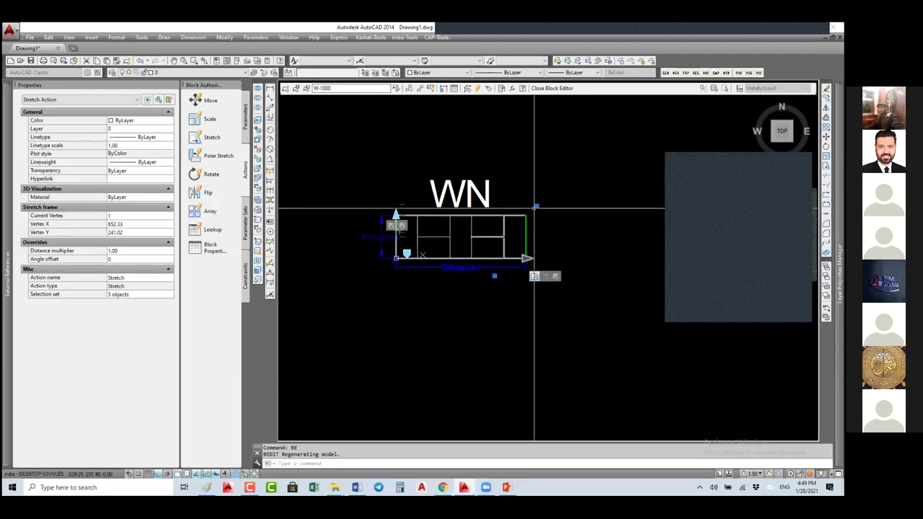
pyautogui.click(556, 278)
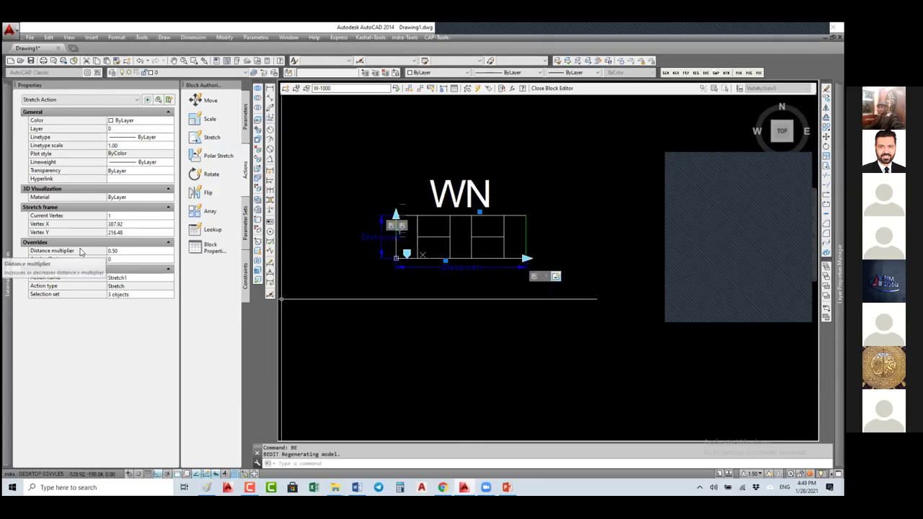
pyautogui.click(129, 251)
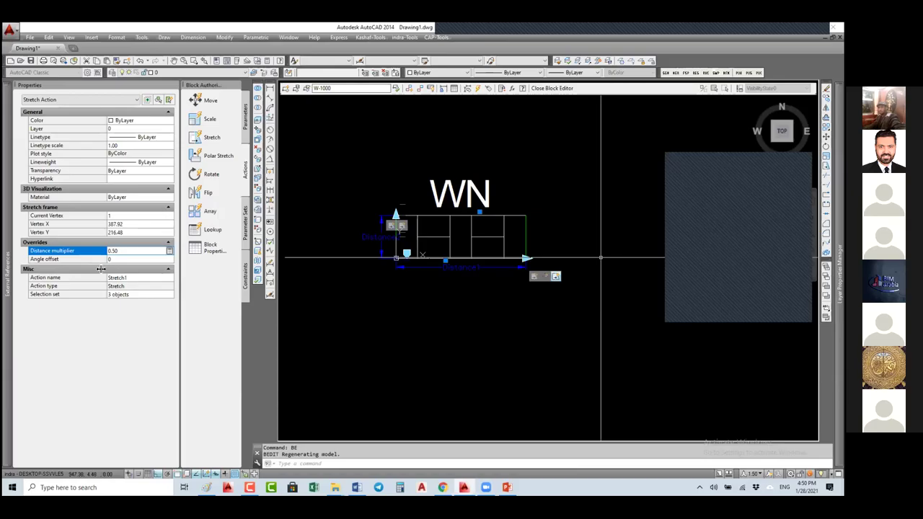
pyautogui.click(130, 251)
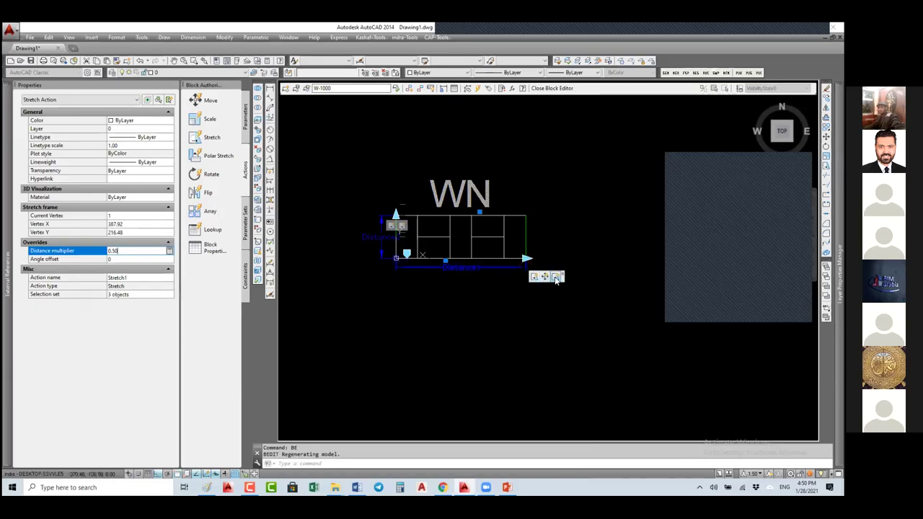
pyautogui.click(74, 251)
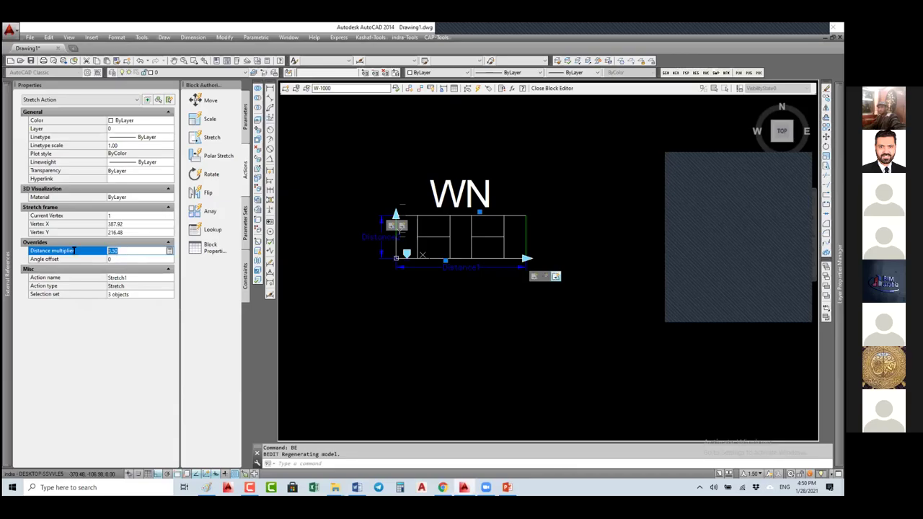
pyautogui.write('75')
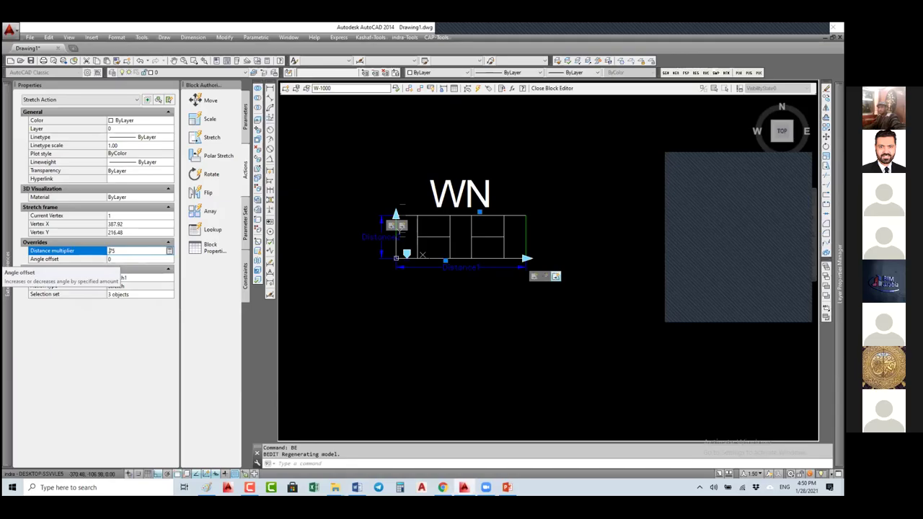
pyautogui.press('Tab')
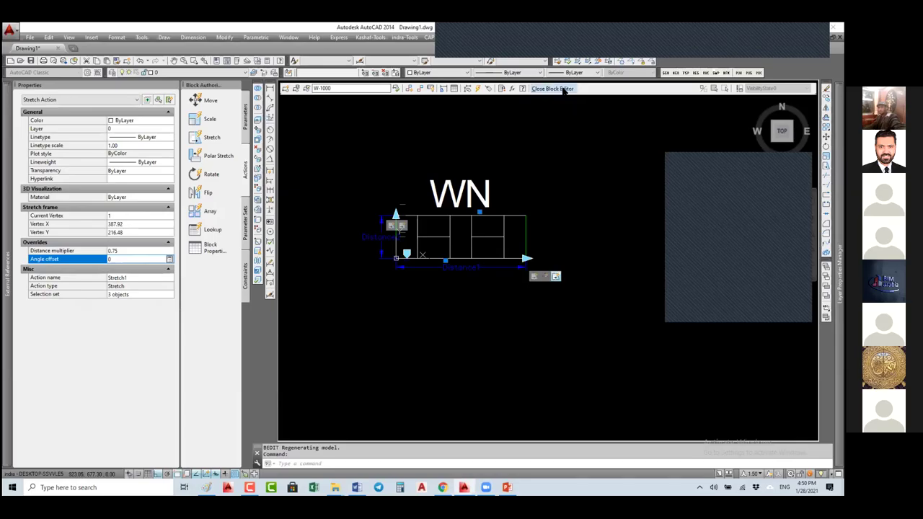
# Close the block editor, saving the changes to W-1000
pyautogui.click(565, 89)
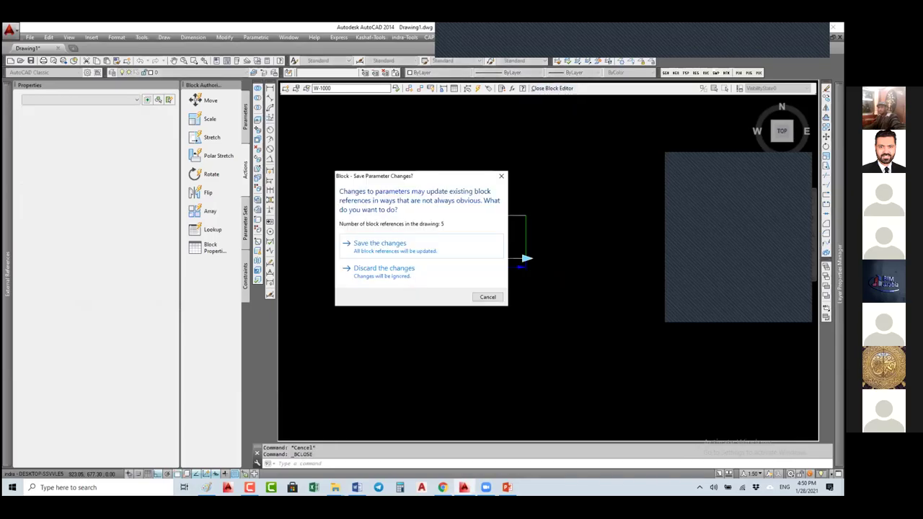
pyautogui.press('Return')
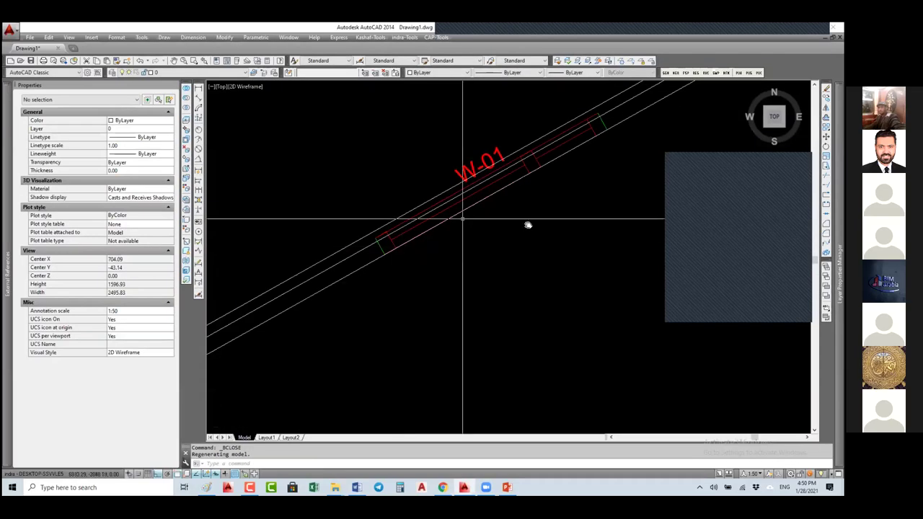
pyautogui.scroll(-6, 601, 200)
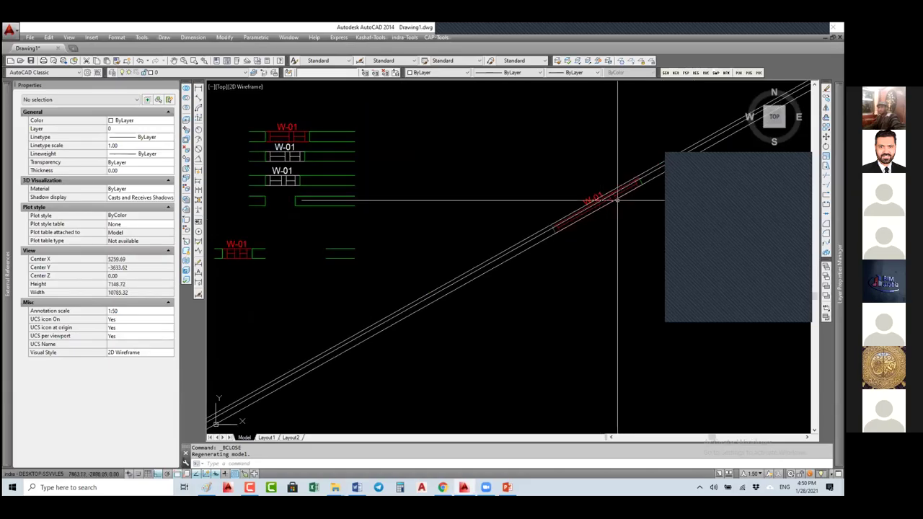
# Copy the W-01 window and place the copy above the original along the wall
pyautogui.click(610, 199)
pyautogui.press('Escape')
pyautogui.press('Escape')
pyautogui.click(593, 194)
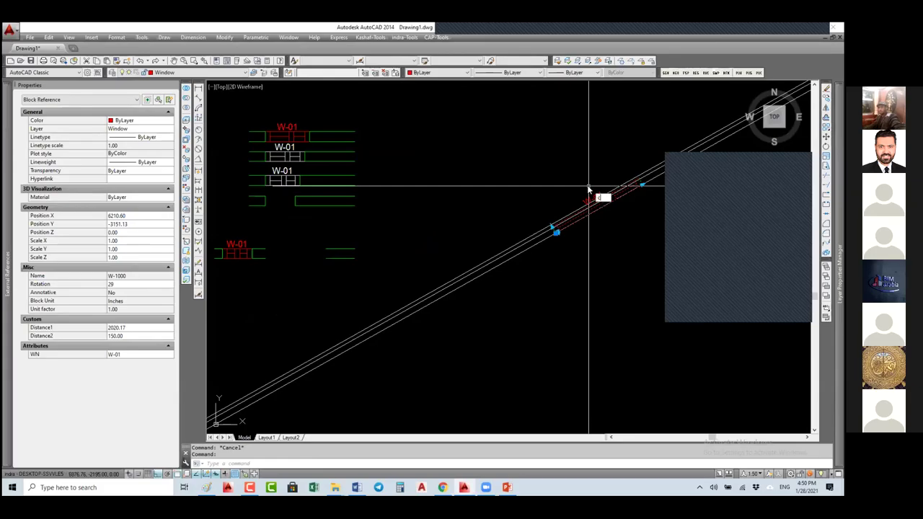
pyautogui.press('Return')
pyautogui.click(593, 193)
pyautogui.click(538, 137)
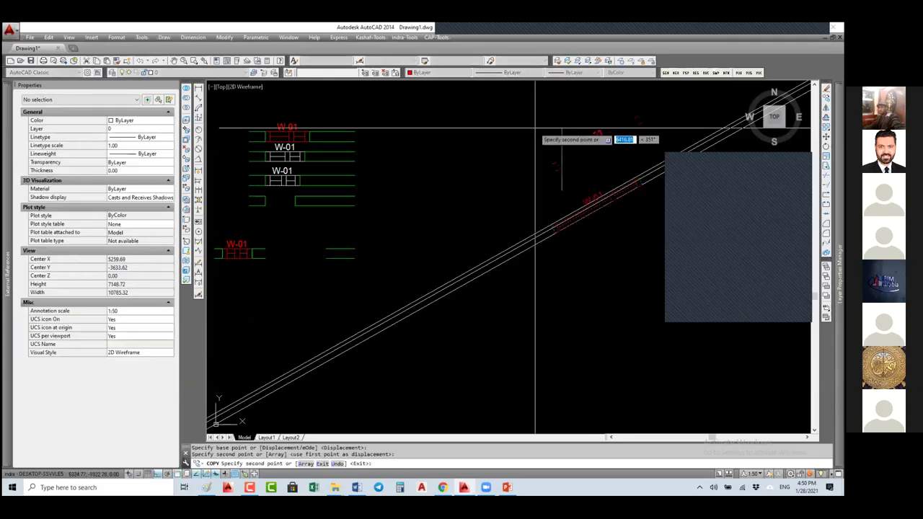
pyautogui.moveTo(534, 127); pyautogui.dragTo(493, 157, button='middle')
pyautogui.scroll(4, 587, 173)
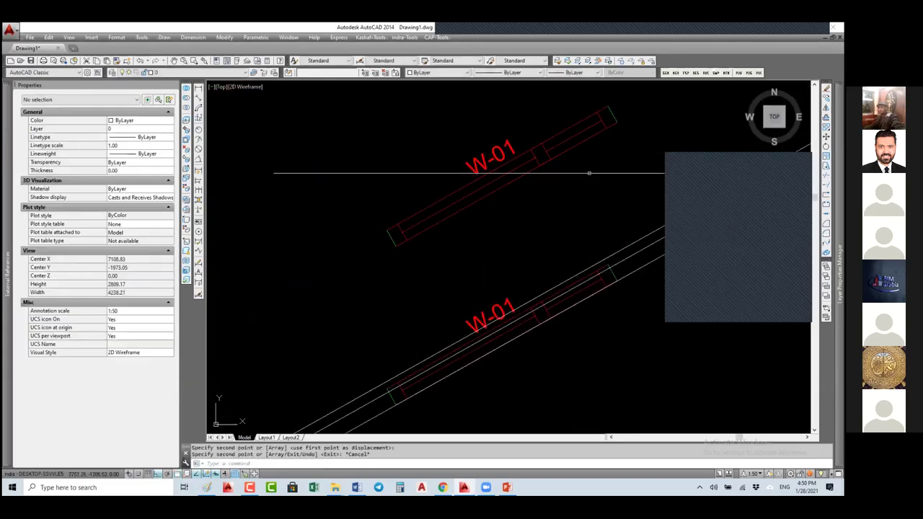
pyautogui.press('Escape')
# After abandoning a line, select W-01 and reopen W-1000 in the Block Editor
pyautogui.write('l')
pyautogui.press('Return')
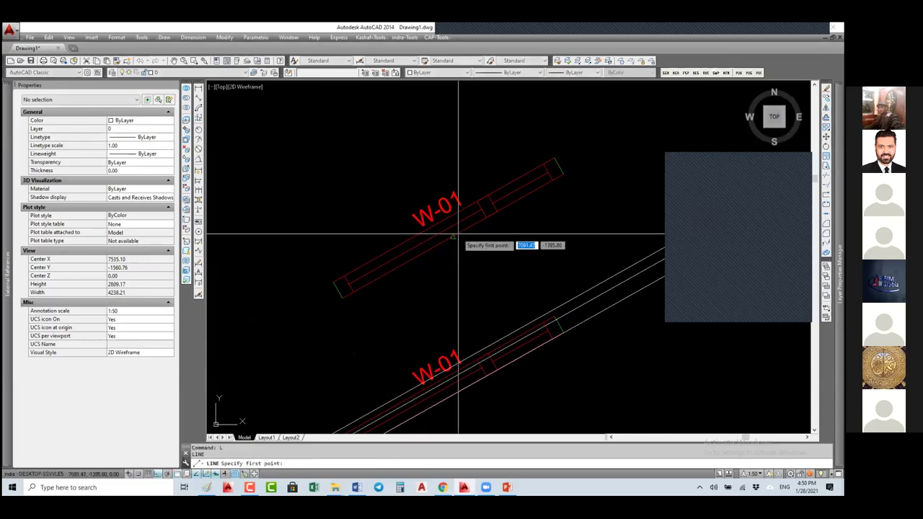
pyautogui.click(442, 222)
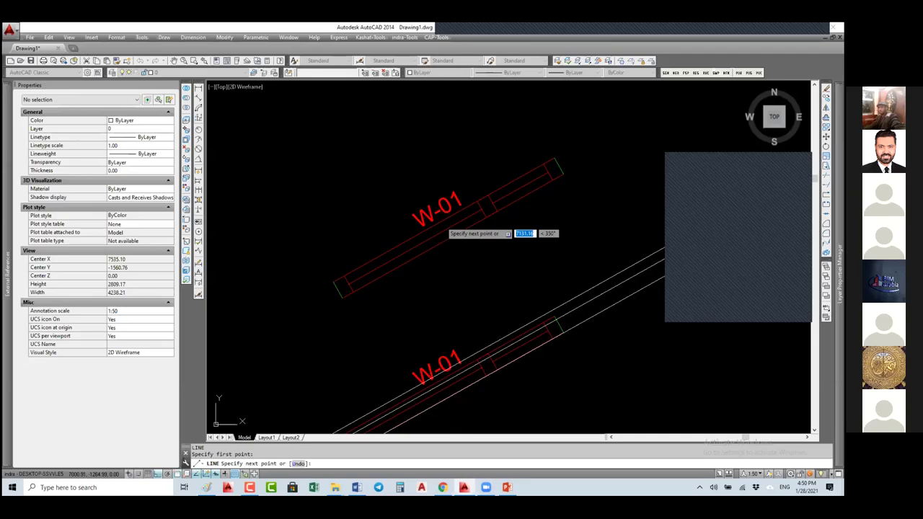
pyautogui.press('Escape')
pyautogui.click(483, 216)
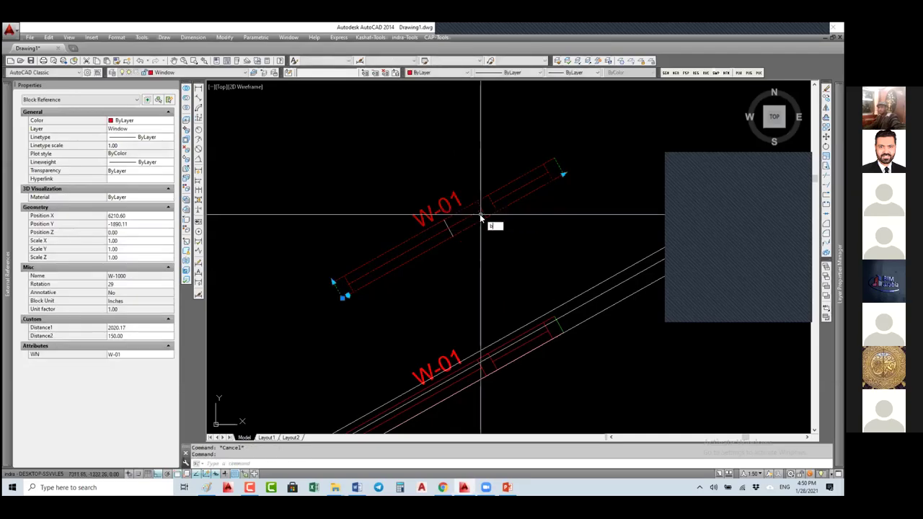
pyautogui.write('be')
pyautogui.press('Return')
pyautogui.click(446, 238)
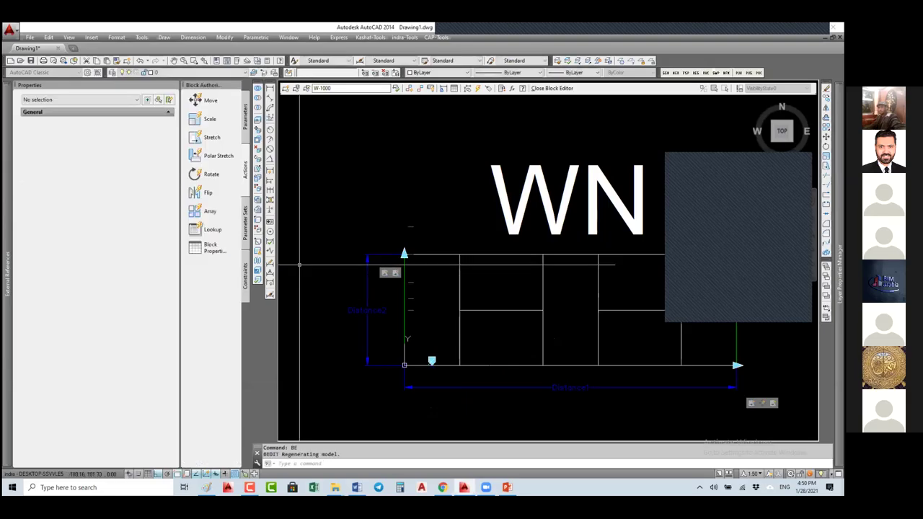
# Set the Stretch action's distance multiplier to 0.5 and save W-1000 on closing
pyautogui.click(599, 292)
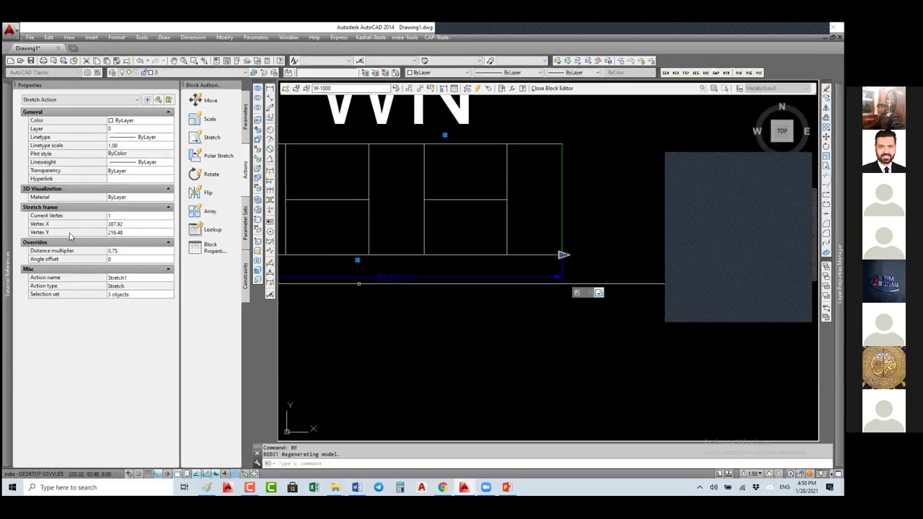
pyautogui.click(132, 251)
pyautogui.write('0.5')
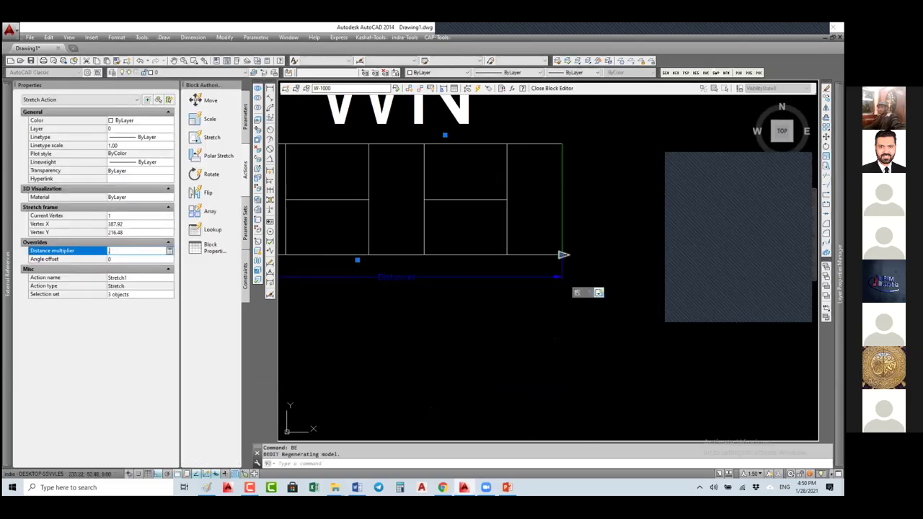
pyautogui.press('Tab')
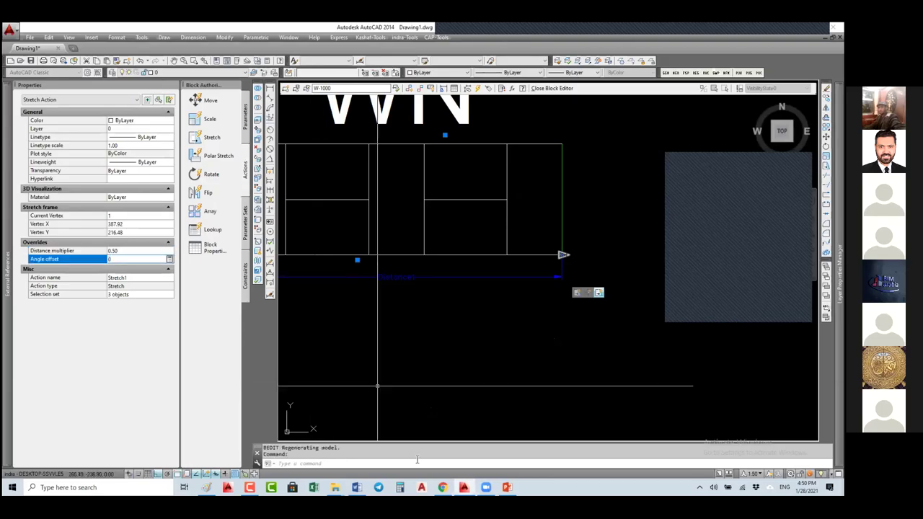
pyautogui.click(553, 88)
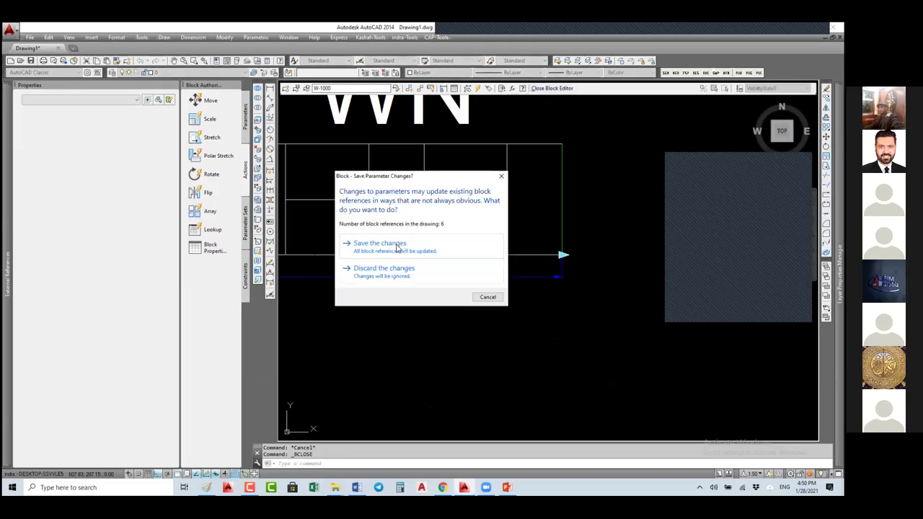
pyautogui.click(377, 245)
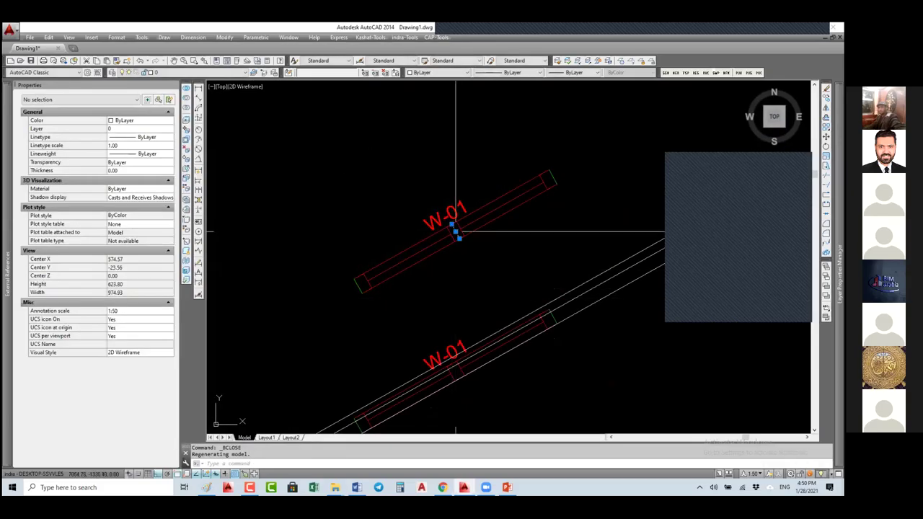
# Erase a stray object near the upper W-01 window, then select that window
pyautogui.click(457, 232)
pyautogui.press('Escape')
pyautogui.write('e')
pyautogui.press('Return')
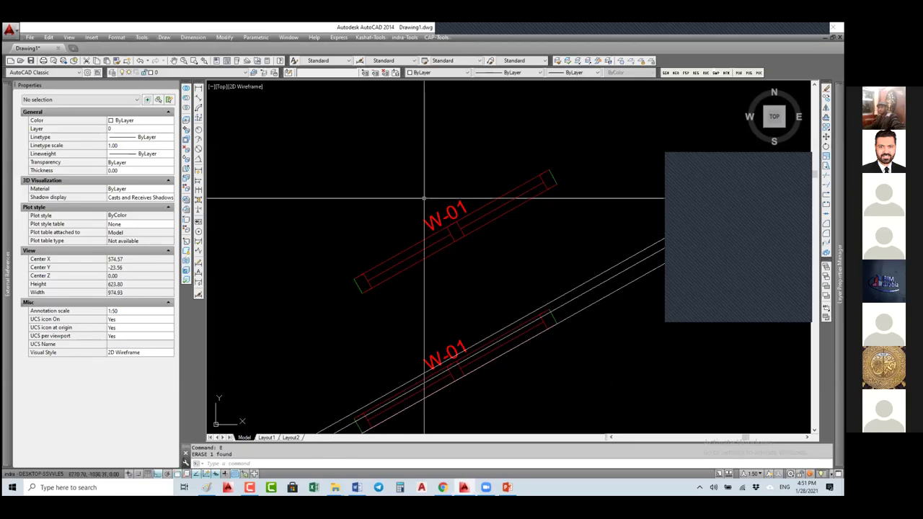
pyautogui.scroll(-3, 425, 198)
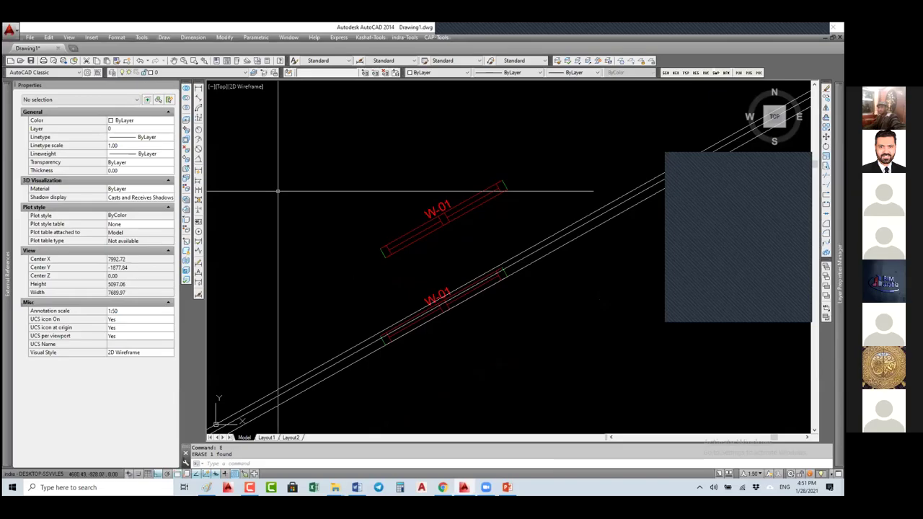
pyautogui.click(443, 214)
pyautogui.write('Be')
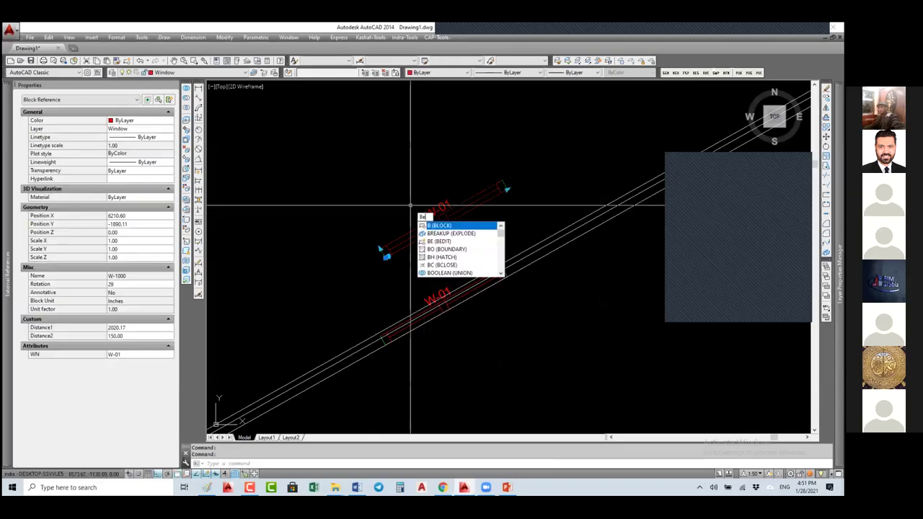
pyautogui.press('Return')
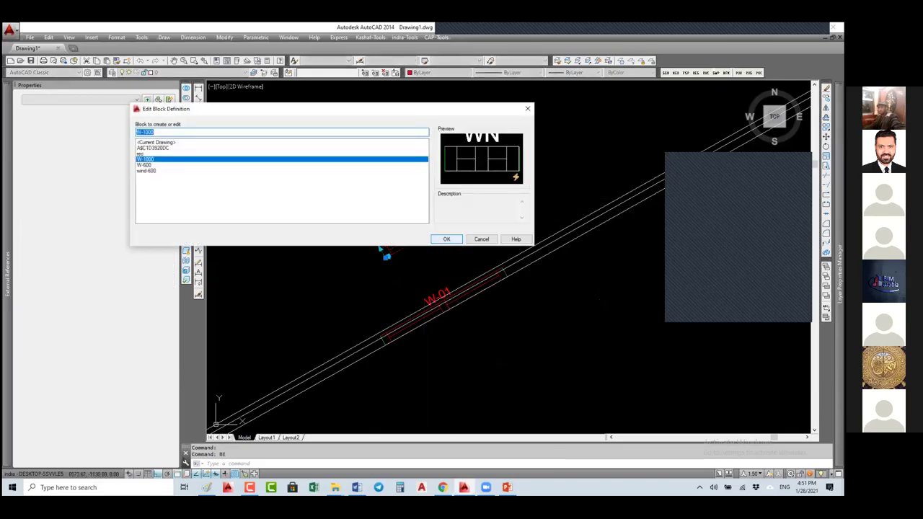
pyautogui.press('Return')
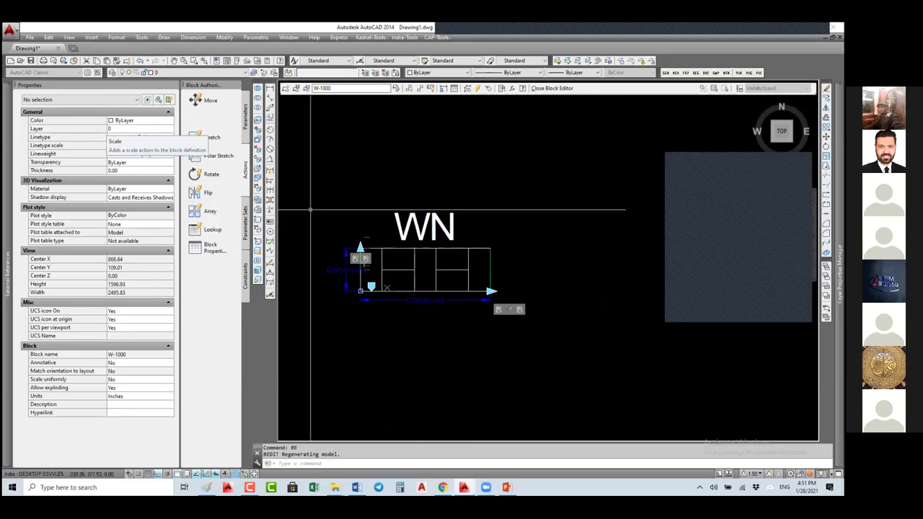
pyautogui.click(555, 88)
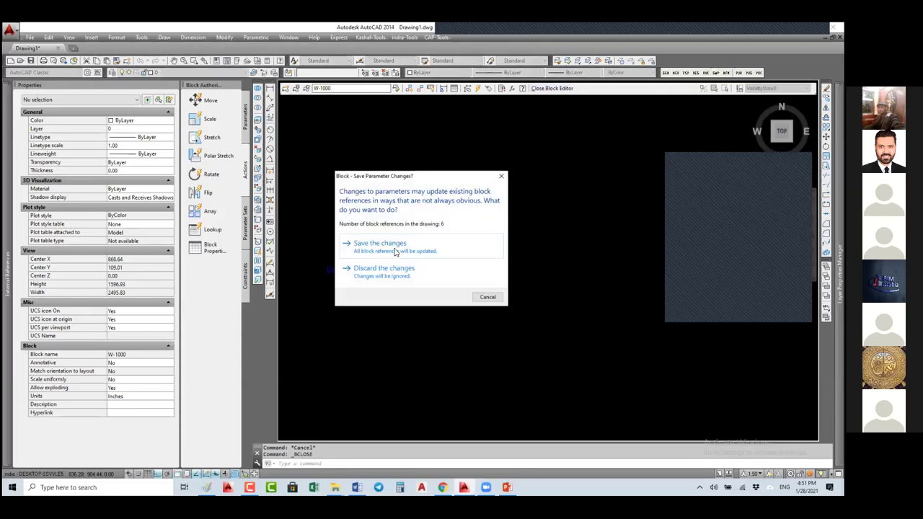
pyautogui.click(389, 244)
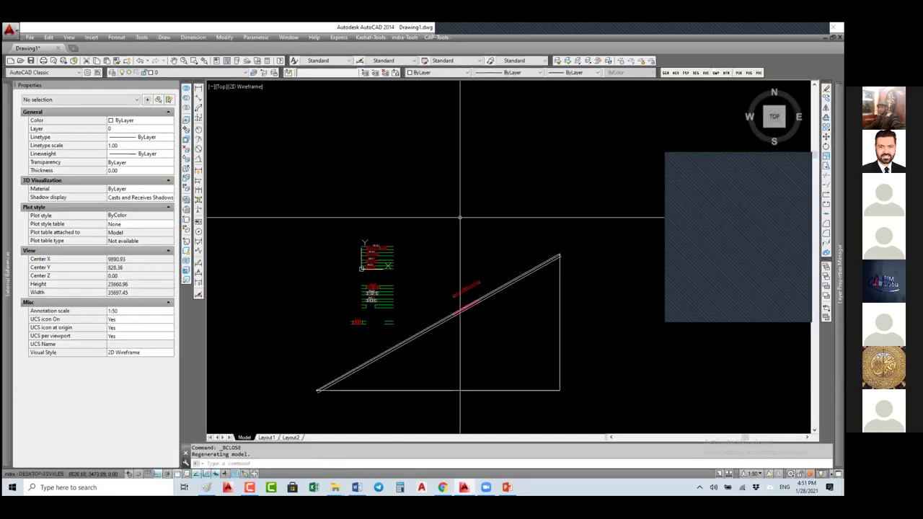
pyautogui.write('rec')
pyautogui.press('Return')
pyautogui.click(422, 243)
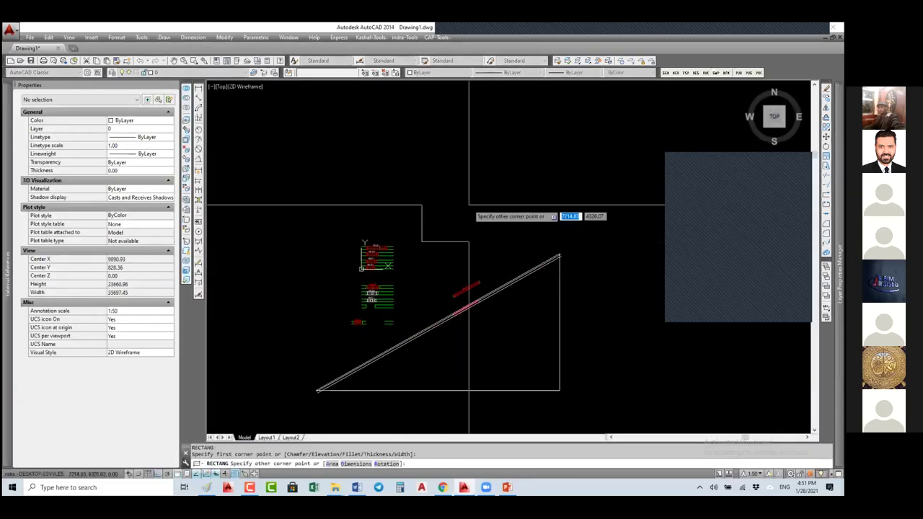
pyautogui.write('@')
pyautogui.write('500')
pyautogui.press('Tab')
pyautogui.write('500')
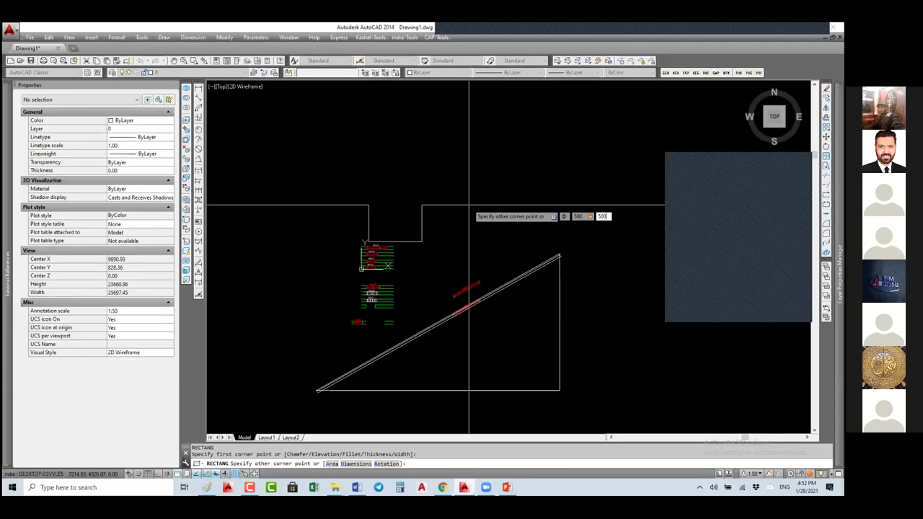
pyautogui.press('Return')
pyautogui.scroll(8, 426, 238)
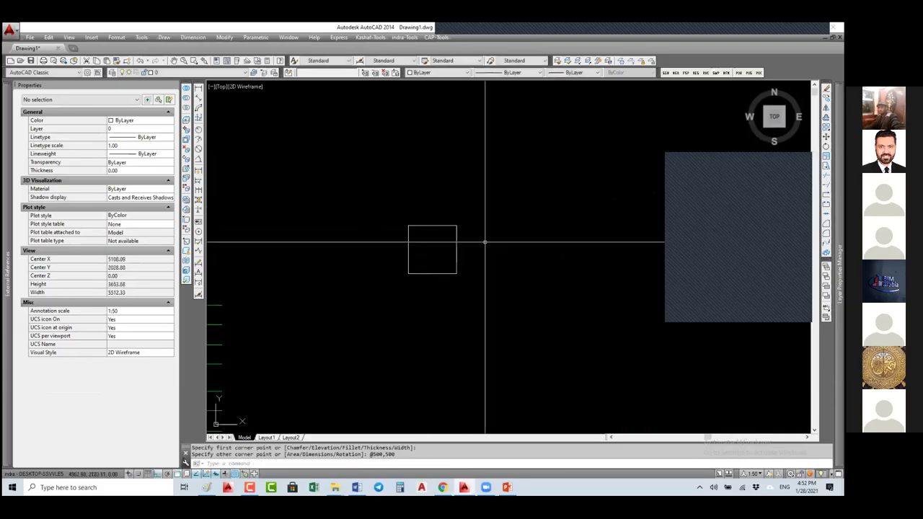
pyautogui.moveTo(486, 243); pyautogui.dragTo(435, 250)
# Start a block definition named rec, decline redefining the existing rec block, and review existing names
pyautogui.write('b')
pyautogui.press('Return')
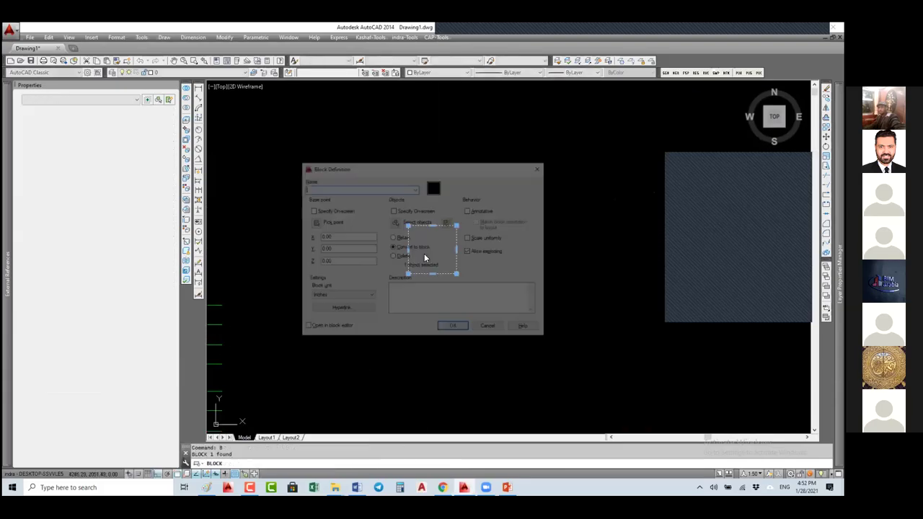
pyautogui.write('rec')
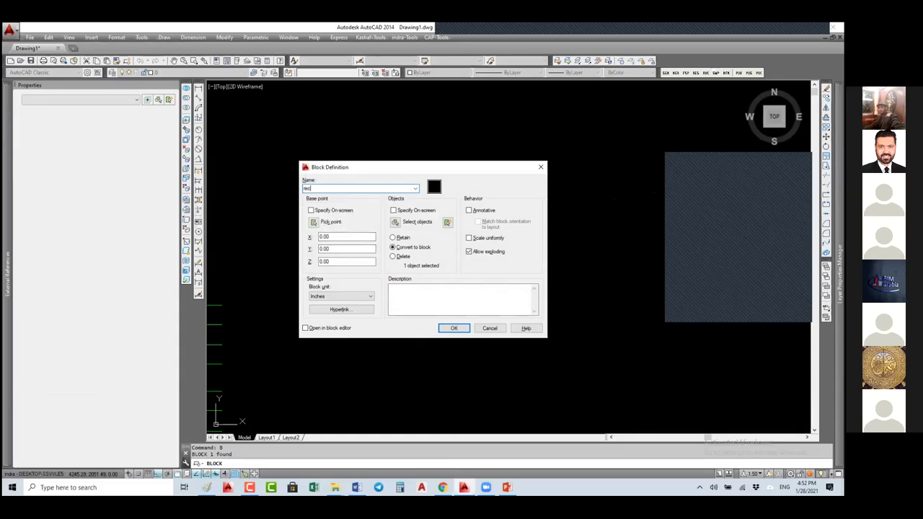
pyautogui.press('Return')
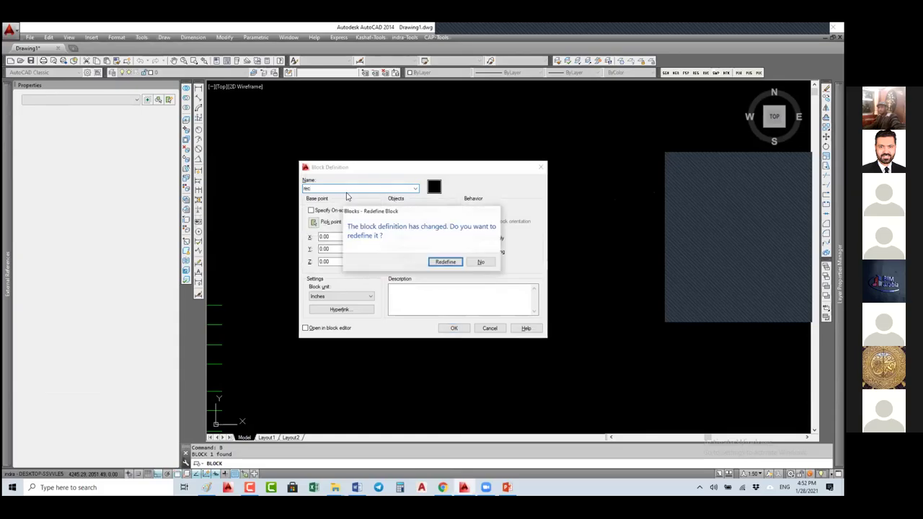
pyautogui.click(481, 262)
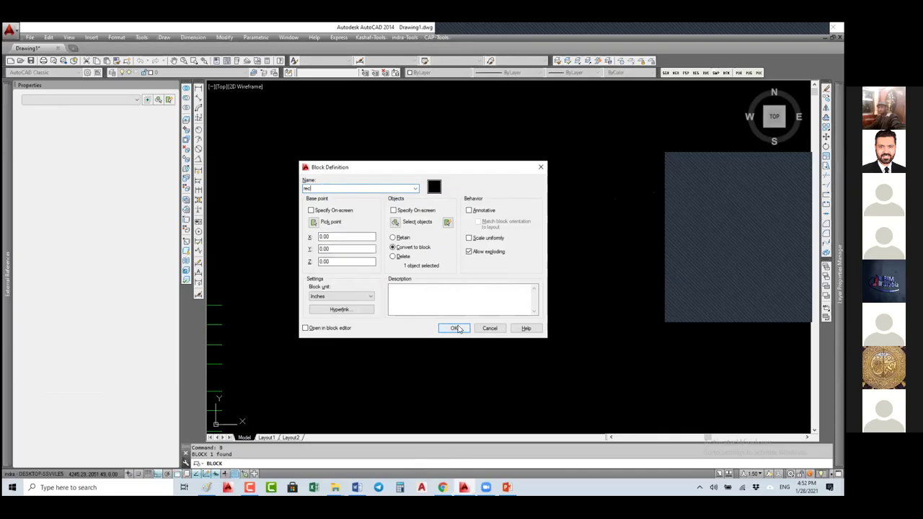
pyautogui.press('Return')
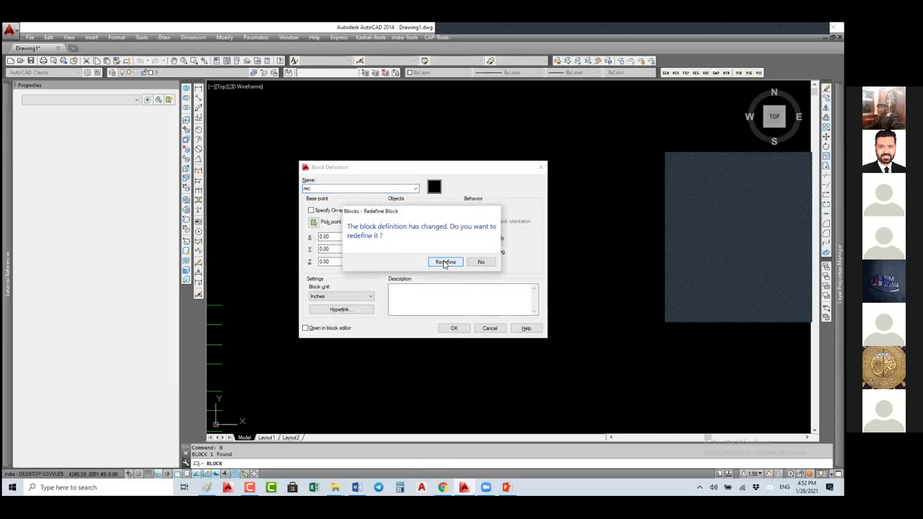
pyautogui.click(481, 263)
pyautogui.click(416, 189)
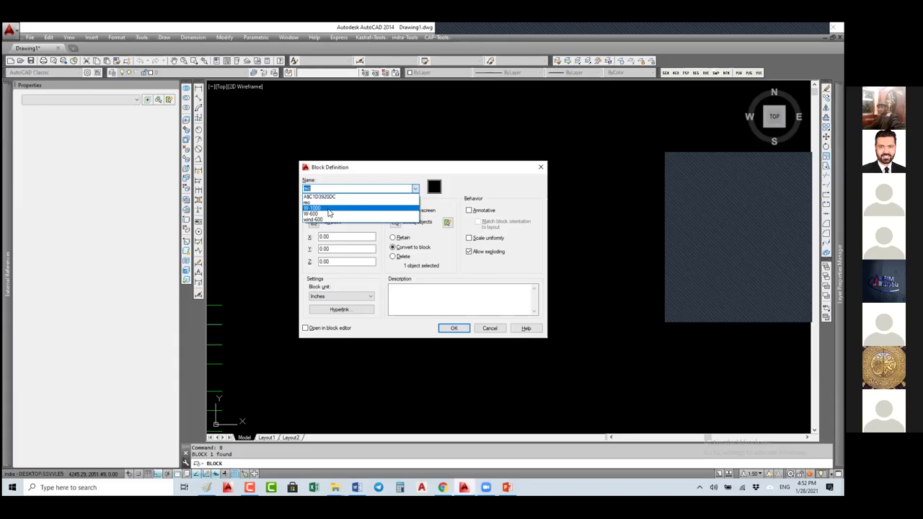
pyautogui.click(367, 168)
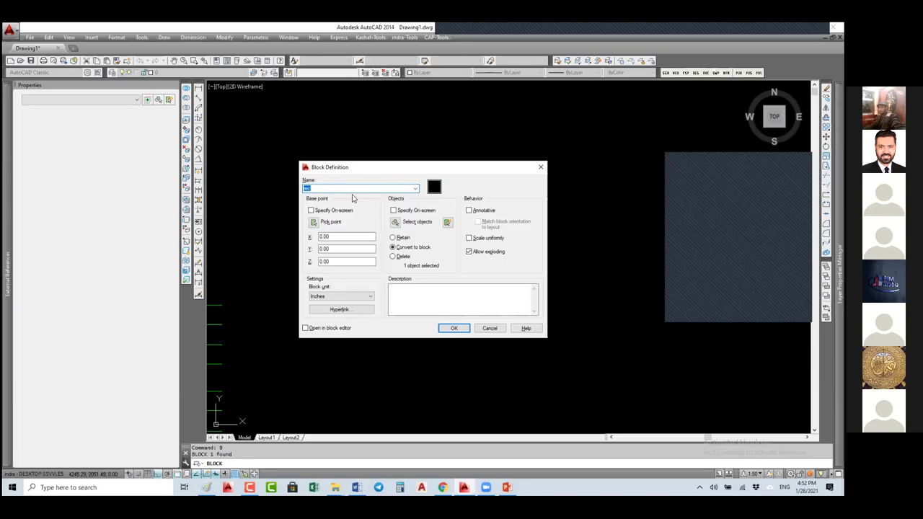
# Name the block rec-02, pick the square's corner as base point, and create it
pyautogui.write('-02')
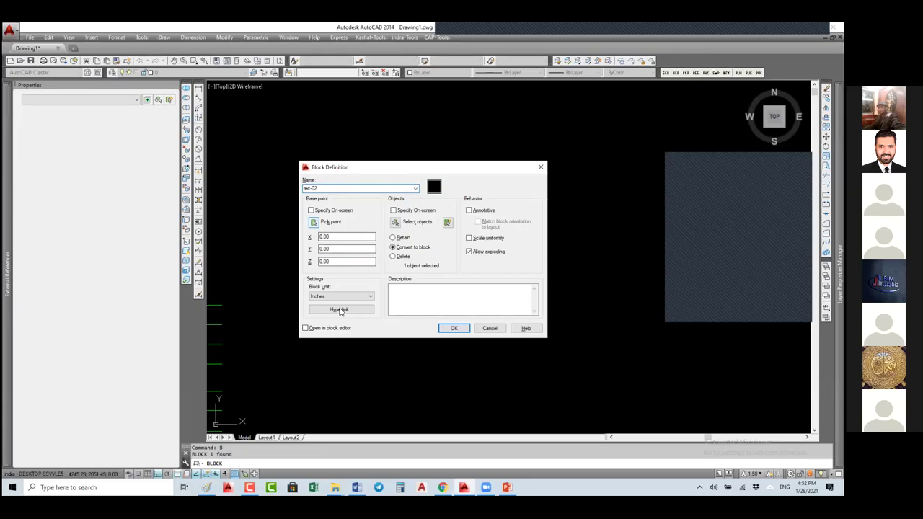
pyautogui.hotkey('alt', 'k')
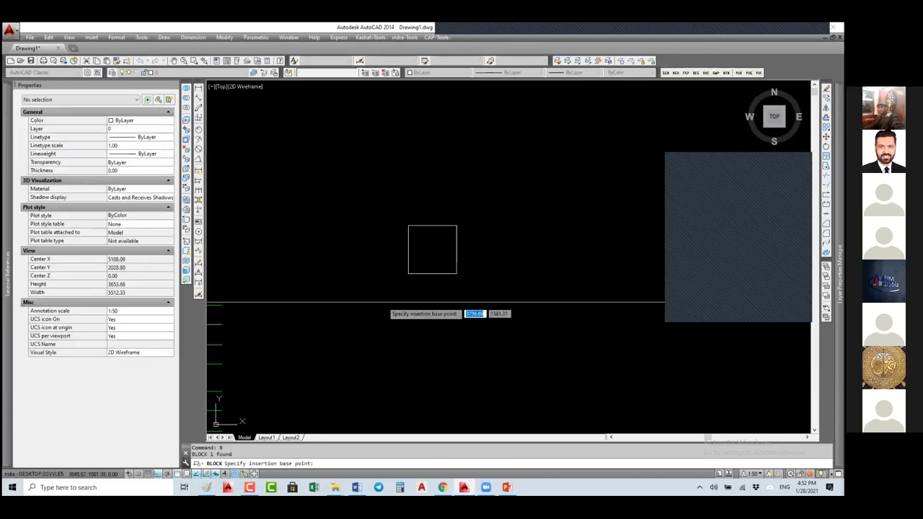
pyautogui.click(393, 295)
pyautogui.click(454, 330)
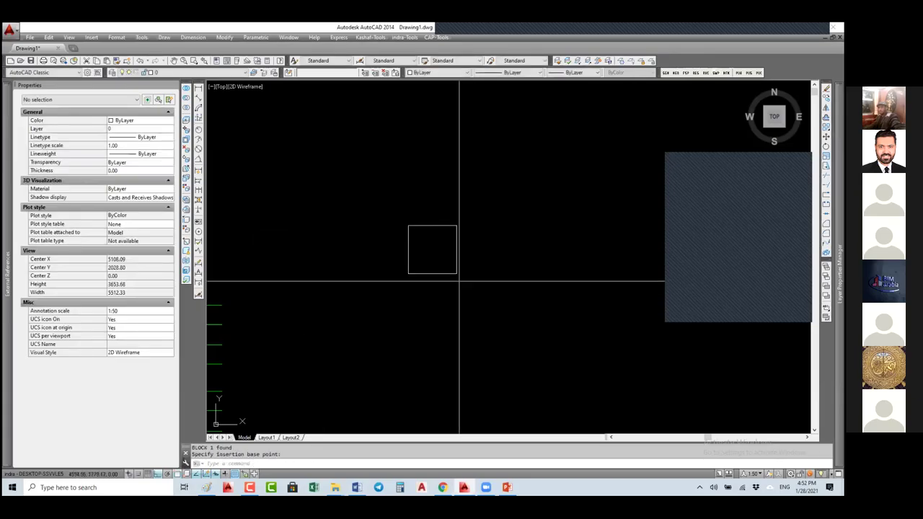
# Select rec-02 and open it in the Block Editor with BE
pyautogui.click(436, 282)
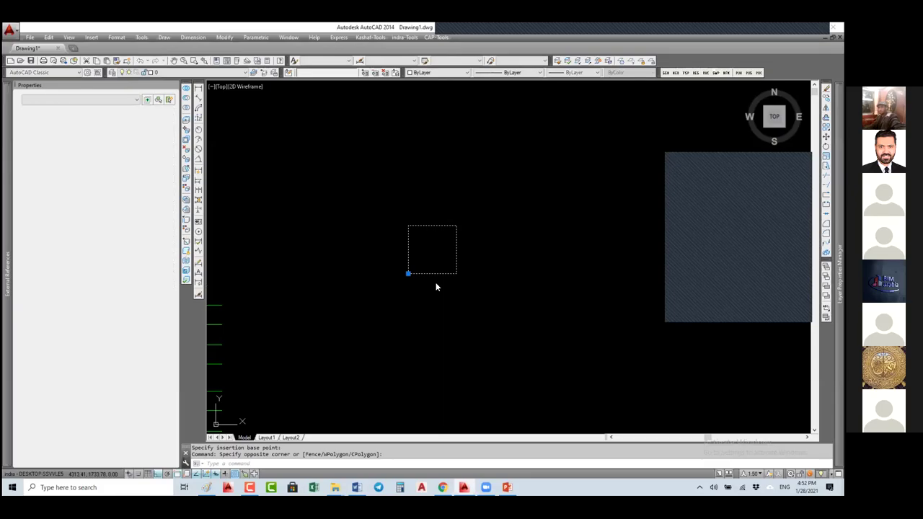
pyautogui.write('be')
pyautogui.press('Return')
pyautogui.click(445, 239)
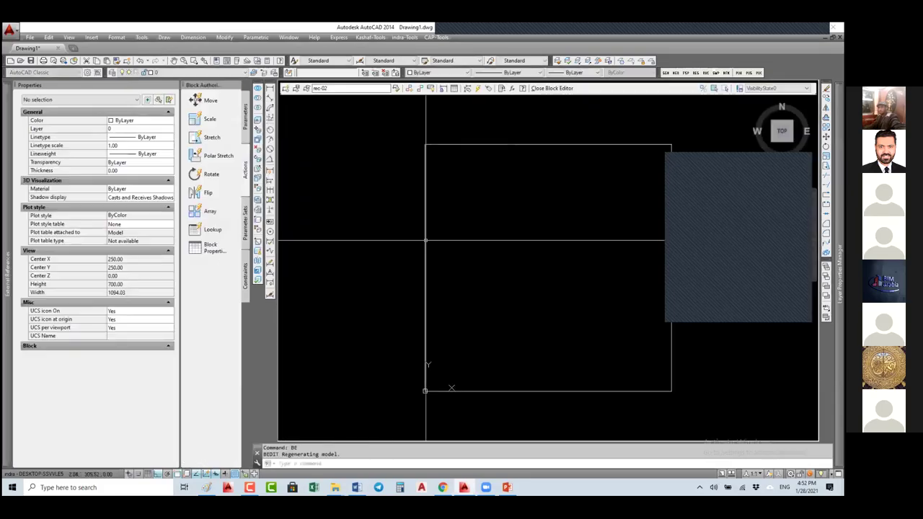
# Add a linear distance parameter along the square's bottom edge, label placed below
pyautogui.scroll(-5, 425, 240)
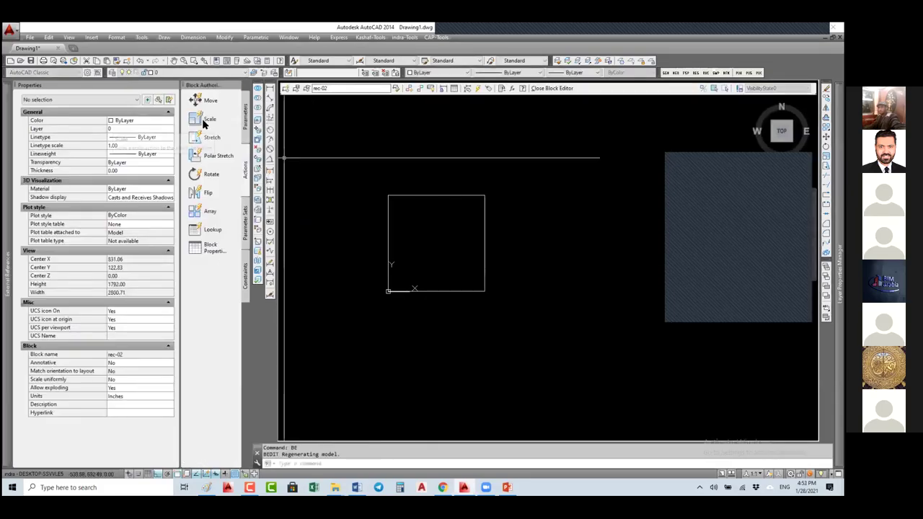
pyautogui.click(205, 121)
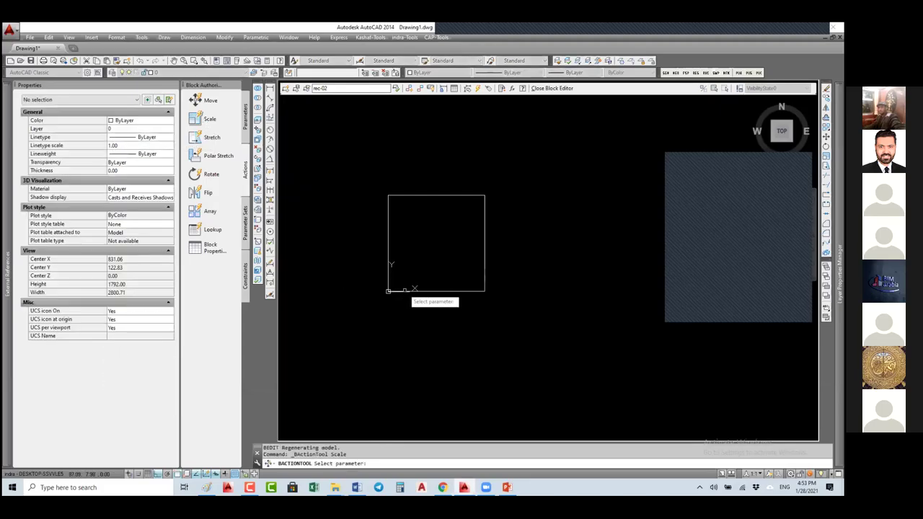
pyautogui.click(246, 116)
pyautogui.click(209, 119)
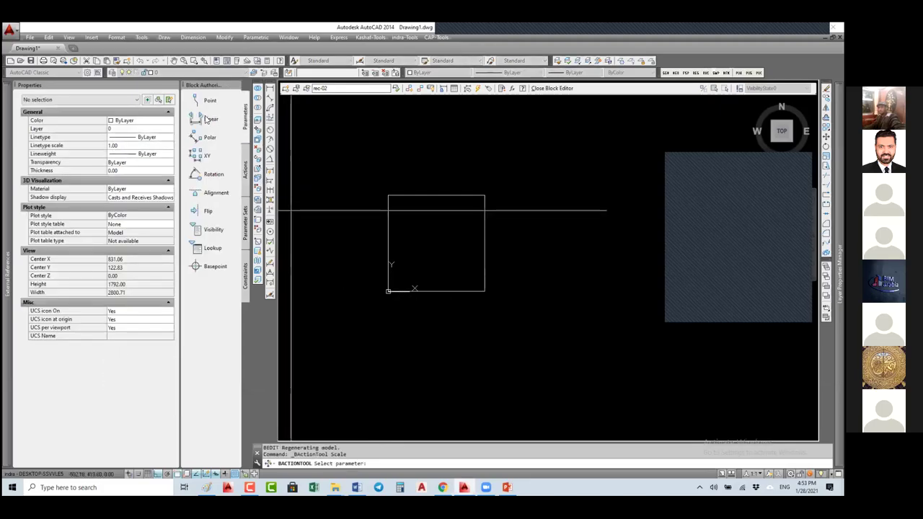
pyautogui.click(388, 291)
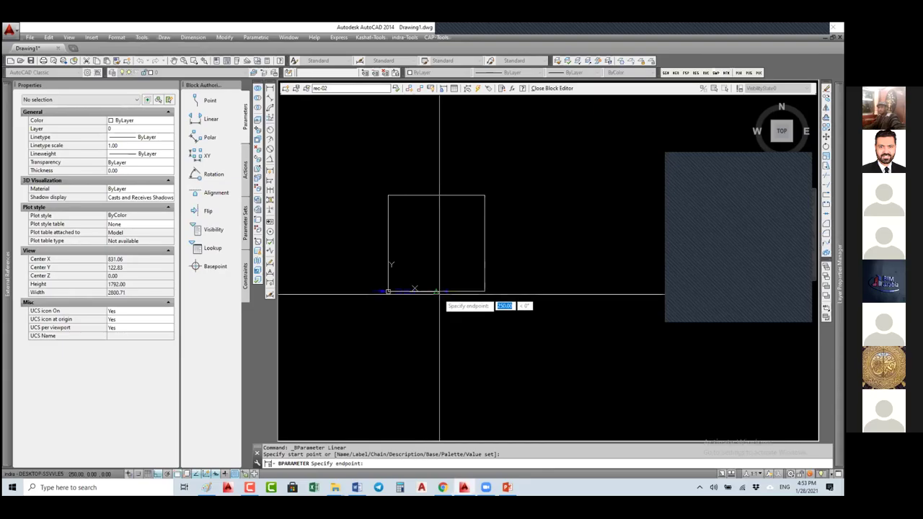
pyautogui.click(485, 290)
pyautogui.click(453, 304)
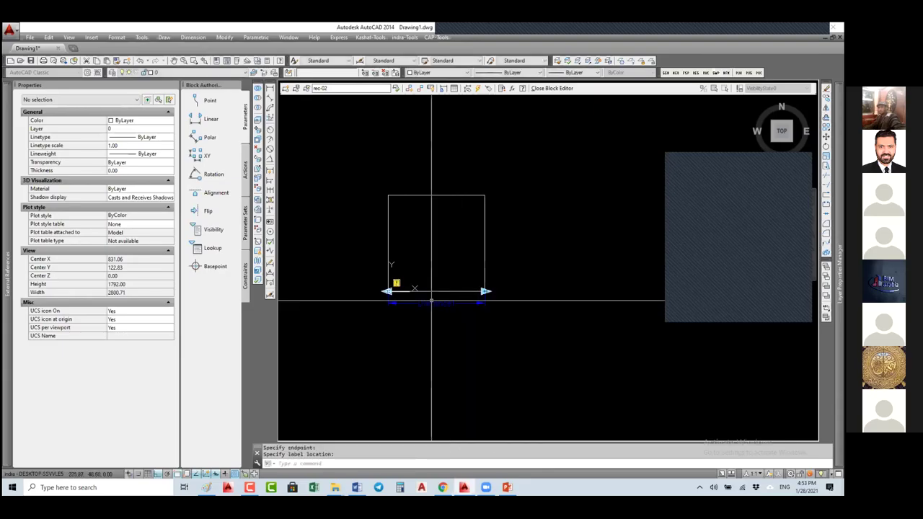
# Attach a Scale action to the distance parameter acting on the rectangle, and save rec-02
pyautogui.click(246, 167)
pyautogui.click(208, 119)
pyautogui.click(469, 303)
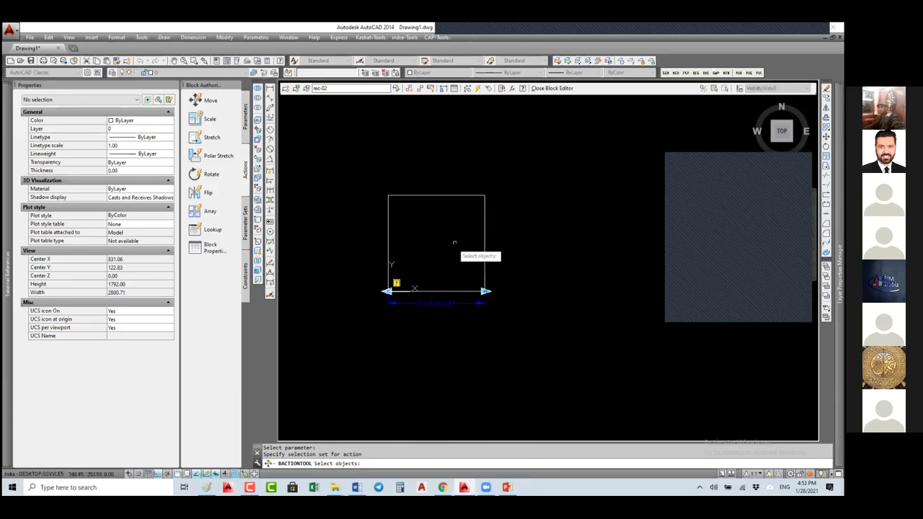
pyautogui.click(484, 219)
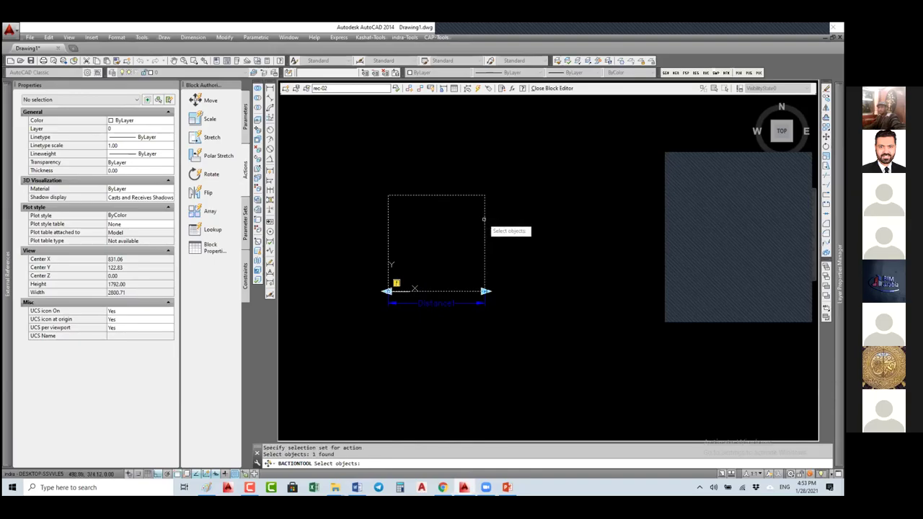
pyautogui.press('Return')
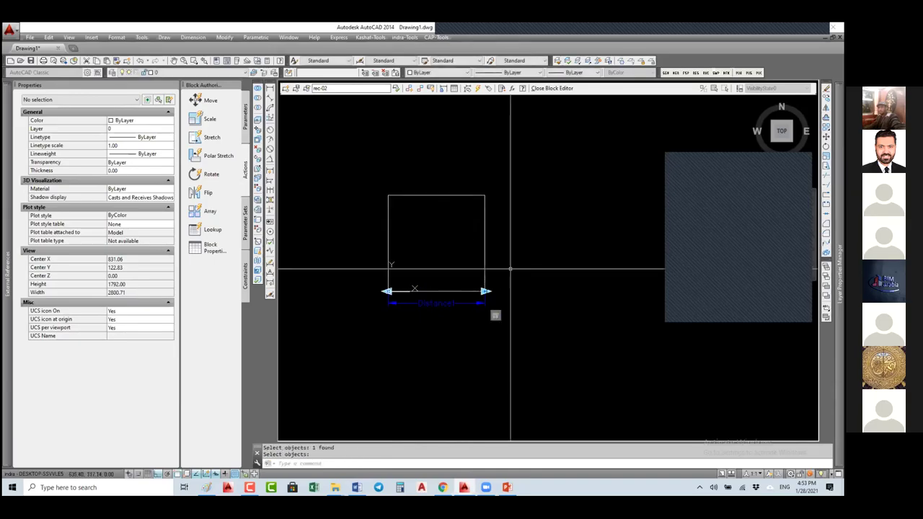
pyautogui.click(550, 89)
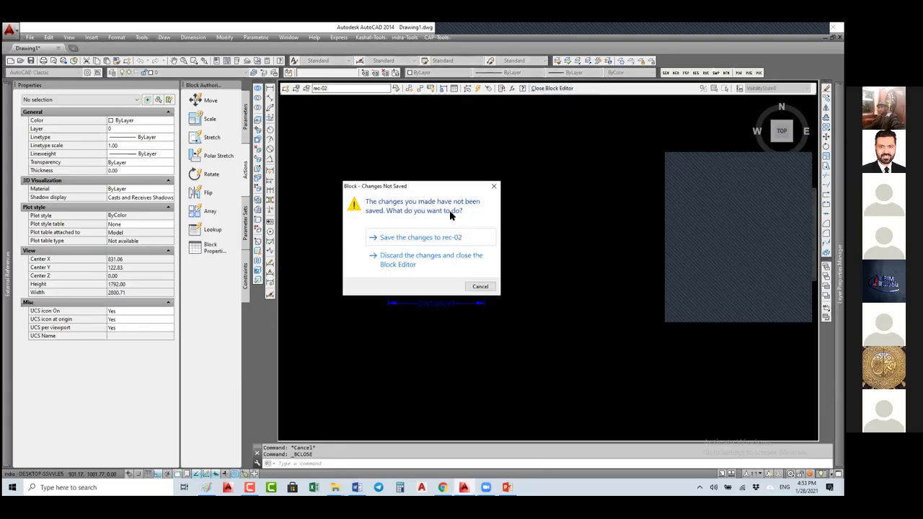
pyautogui.click(414, 238)
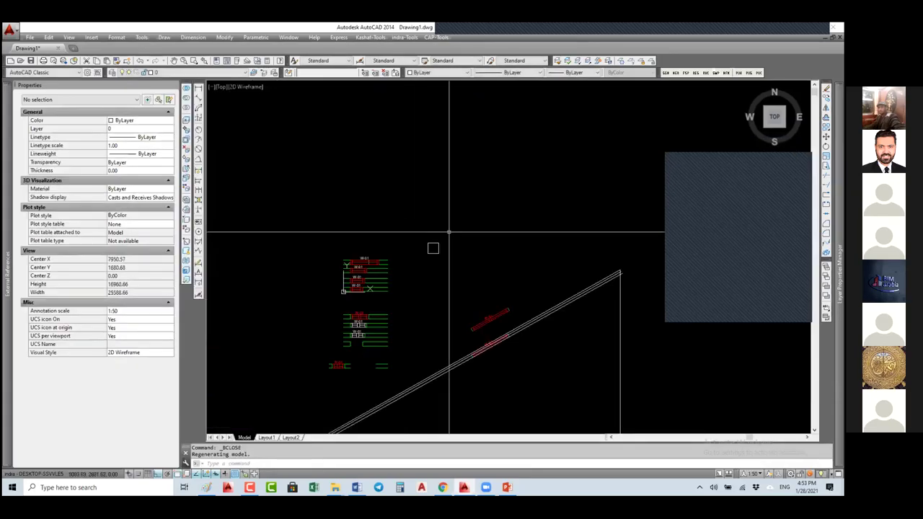
# Stretch rec-02 by its distance grips until Distance1 reaches 8768.25, then clear the selection
pyautogui.click(453, 256)
pyautogui.click(435, 252)
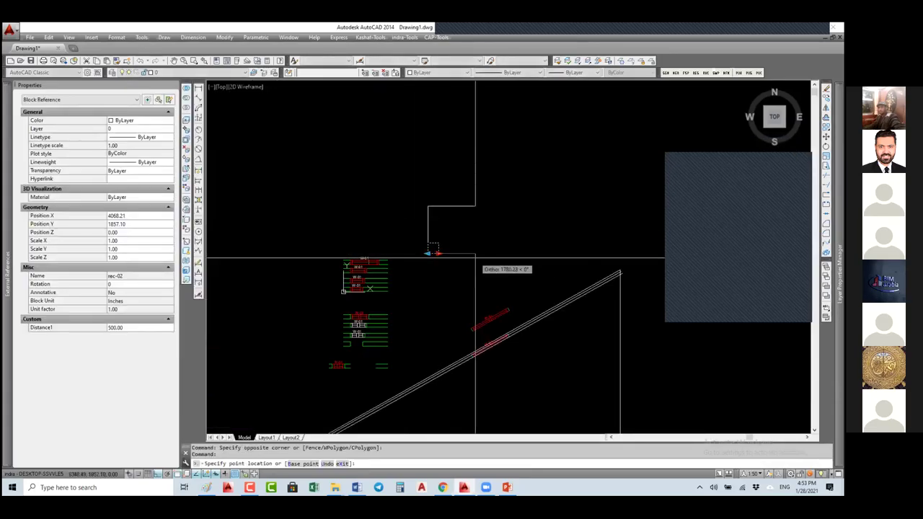
pyautogui.click(518, 253)
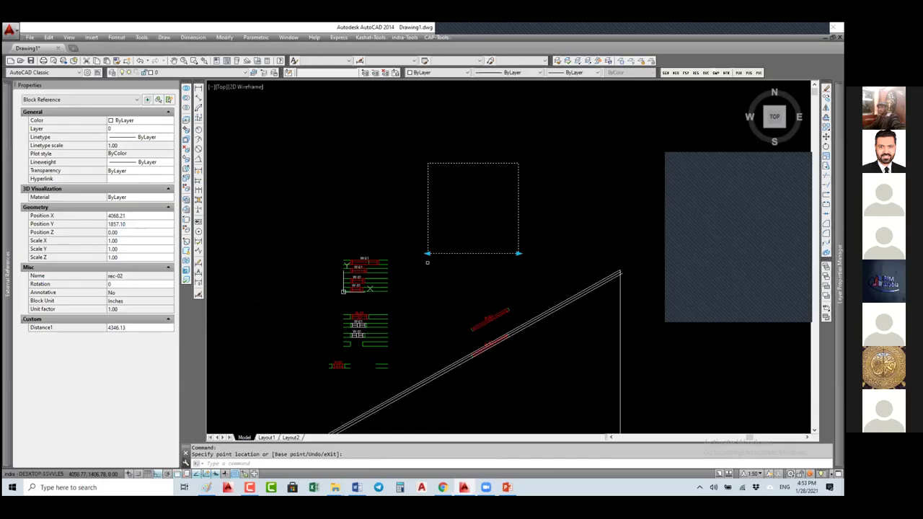
pyautogui.click(427, 253)
pyautogui.click(408, 253)
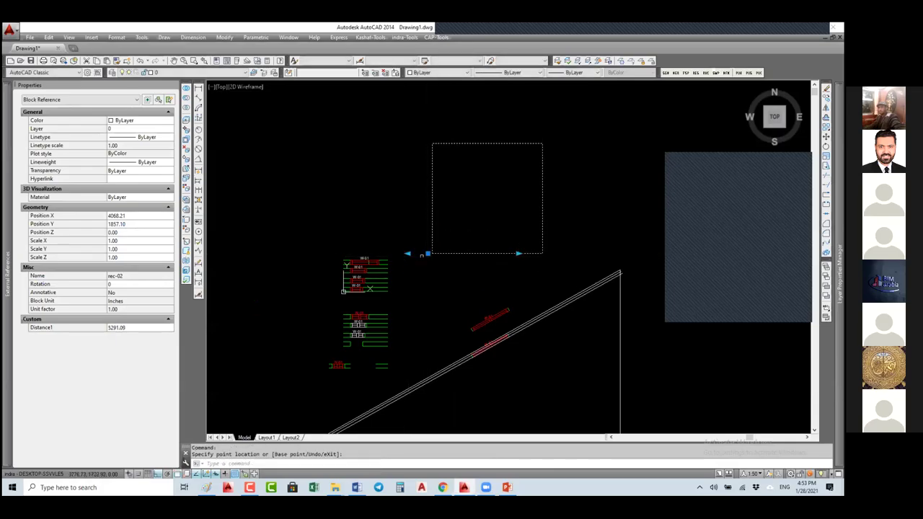
pyautogui.click(407, 254)
pyautogui.click(387, 254)
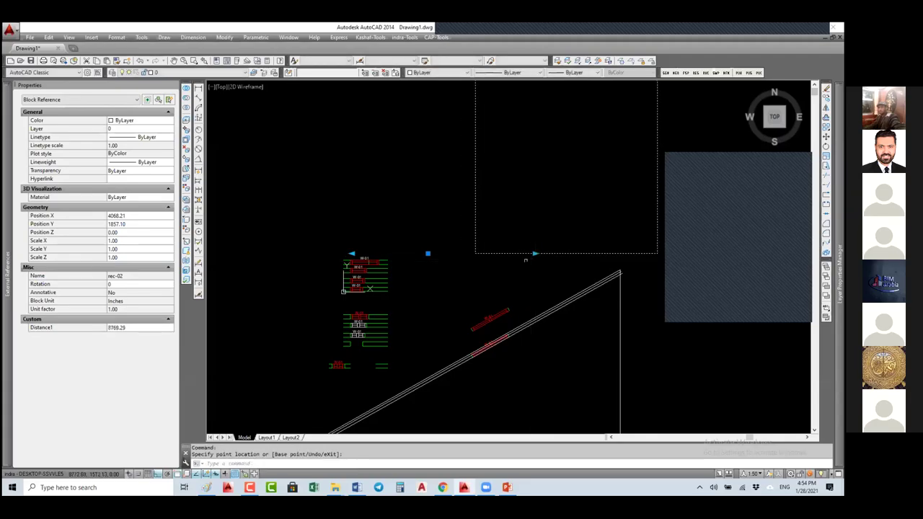
pyautogui.rightClick(522, 267)
pyautogui.press('Escape')
# Open rec-02 in the Block Editor and set its linear parameter's Number of Grips to 1
pyautogui.write('BE')
pyautogui.press('Return')
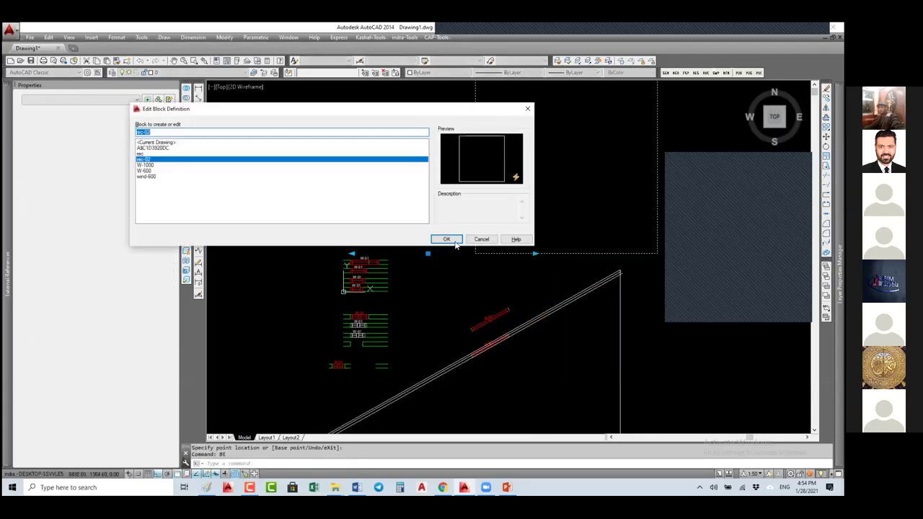
pyautogui.click(447, 239)
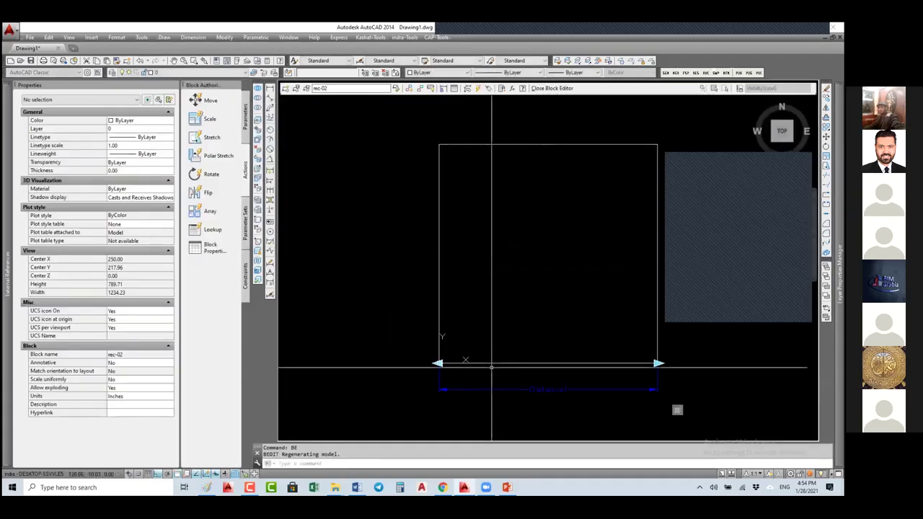
pyautogui.click(492, 367)
pyautogui.click(431, 406)
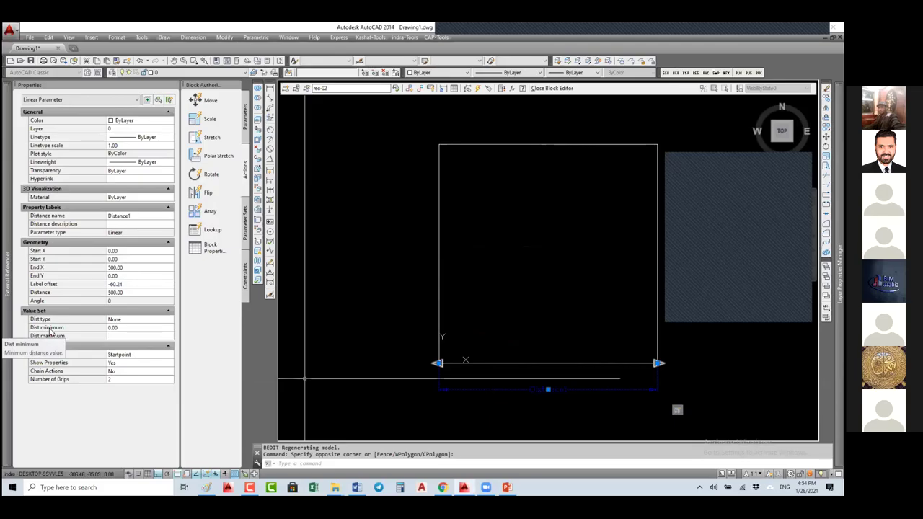
pyautogui.click(126, 380)
pyautogui.click(114, 396)
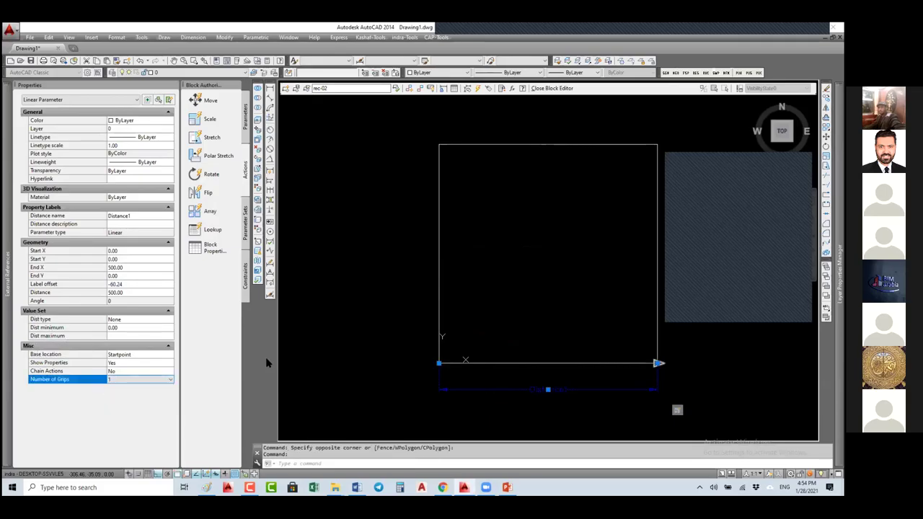
# Save rec-02 and drag its single grip inward, shrinking Distance1 to 3188.90
pyautogui.click(552, 88)
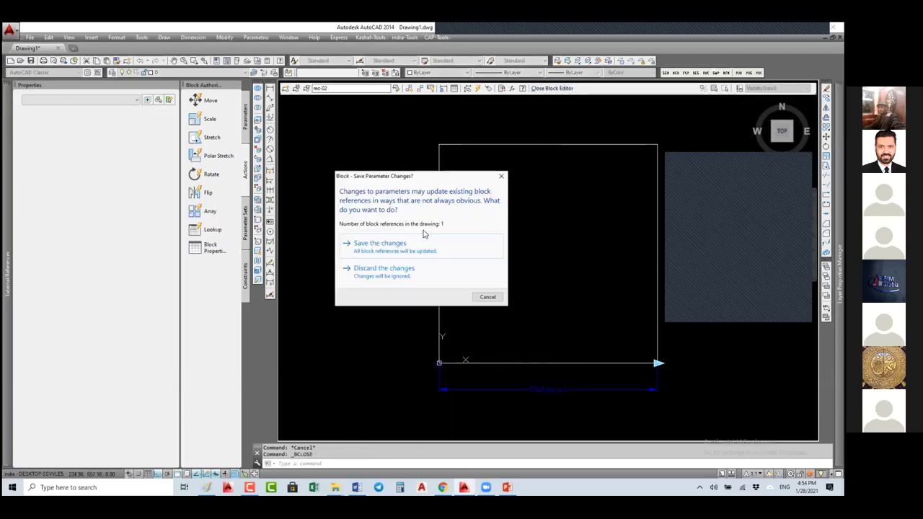
pyautogui.click(469, 244)
pyautogui.click(469, 202)
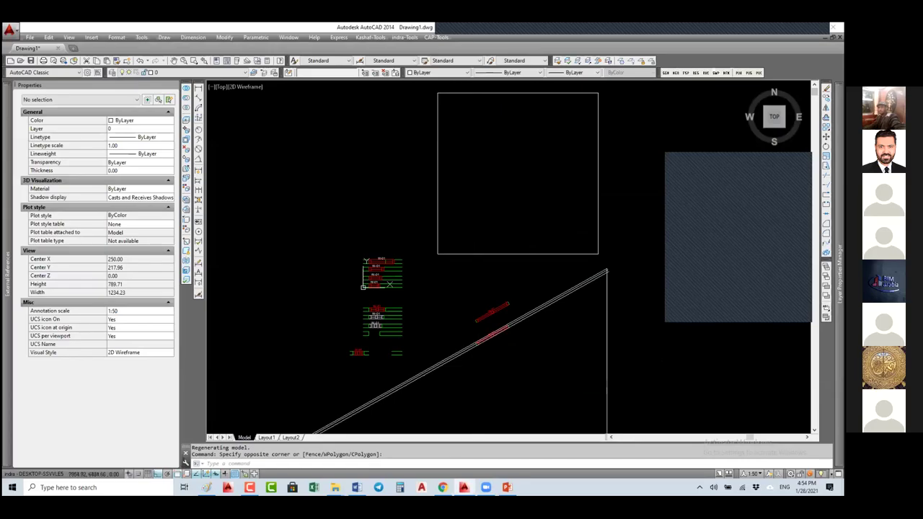
pyautogui.click(437, 197)
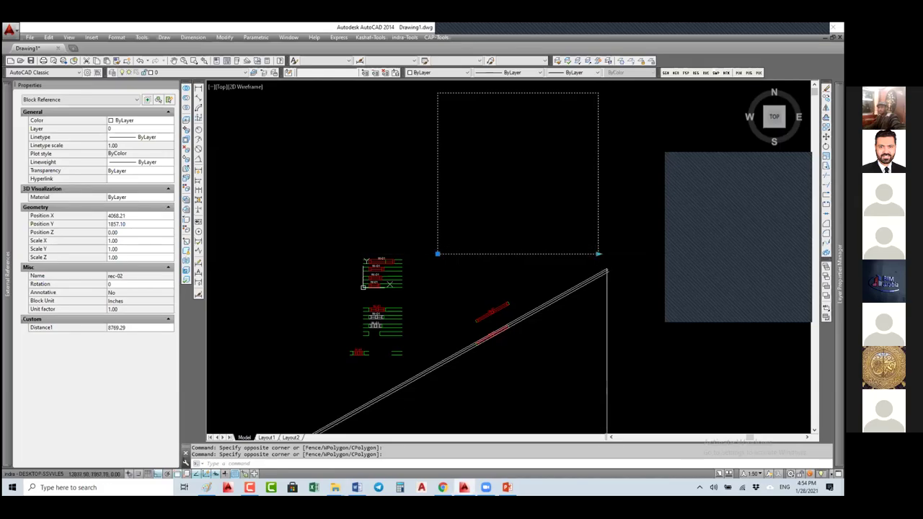
pyautogui.click(599, 254)
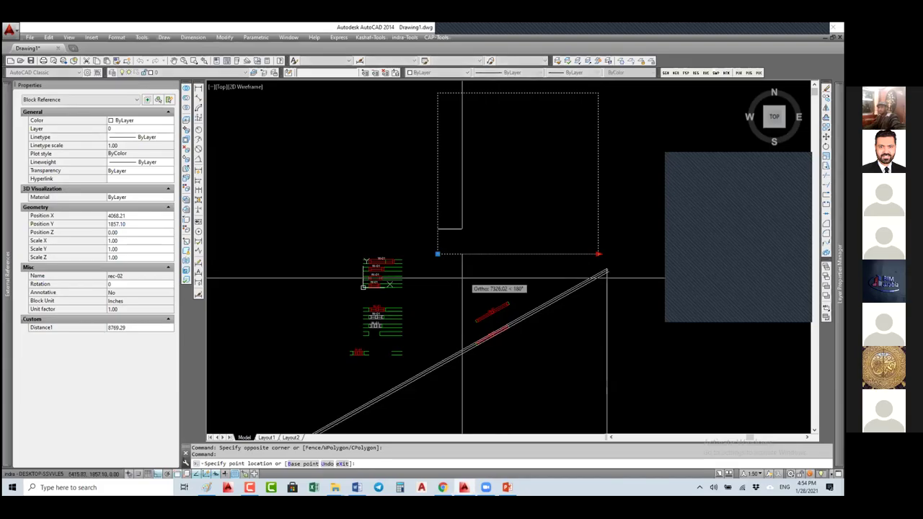
pyautogui.click(496, 254)
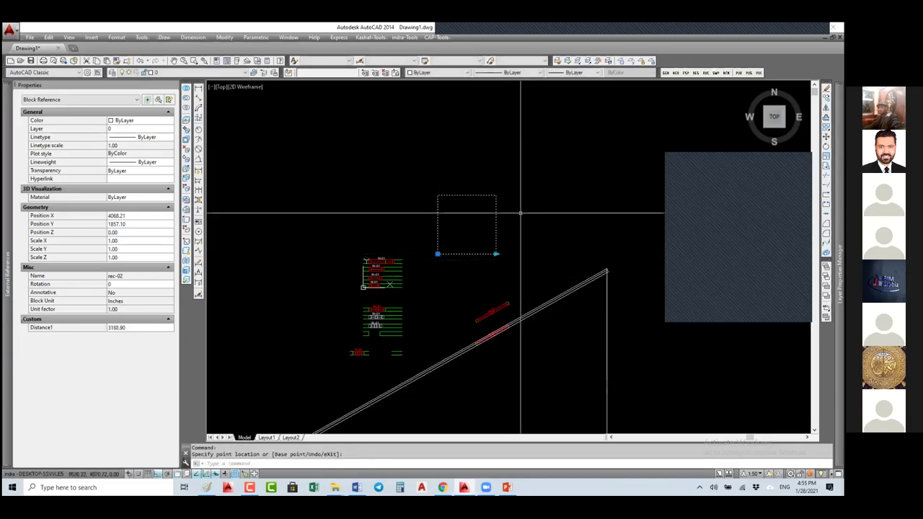
# Open rec-02 in the Block Editor with BE and erase its linear parameter
pyautogui.write('Be')
pyautogui.press('Return')
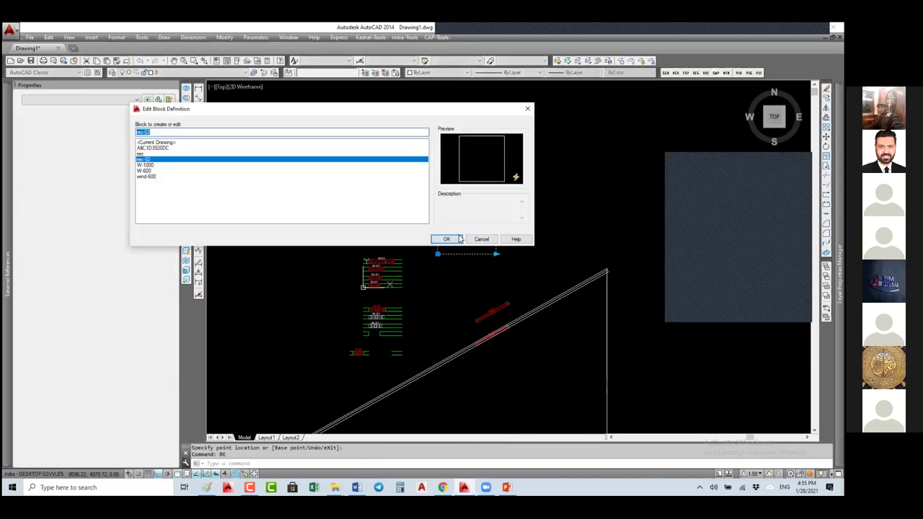
pyautogui.click(447, 238)
pyautogui.scroll(-5, 505, 245)
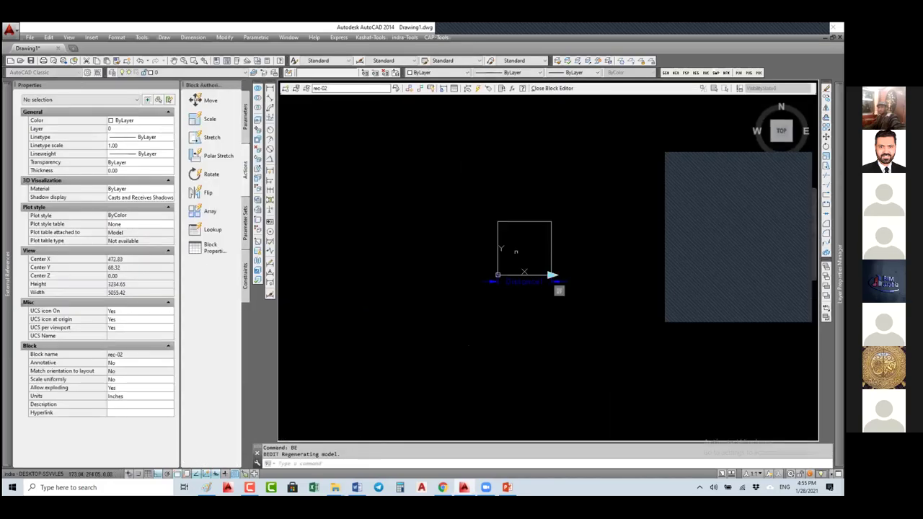
pyautogui.click(245, 115)
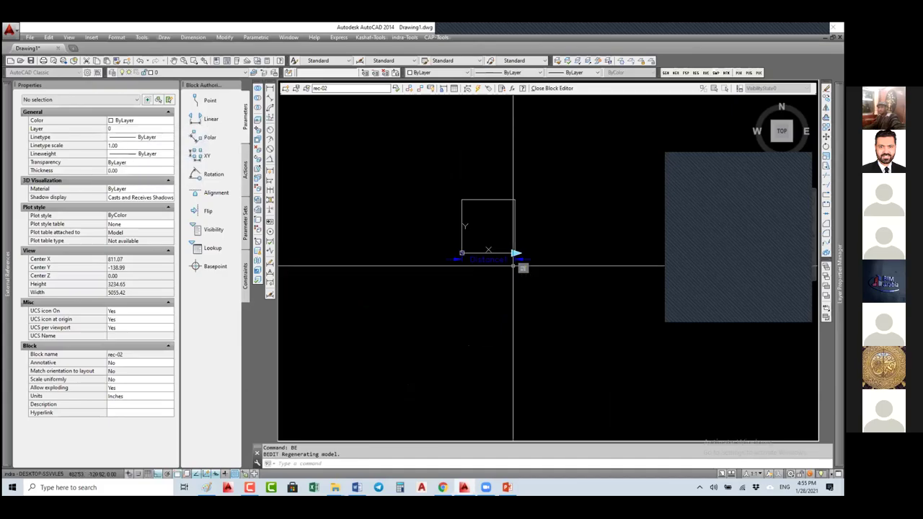
pyautogui.click(546, 258)
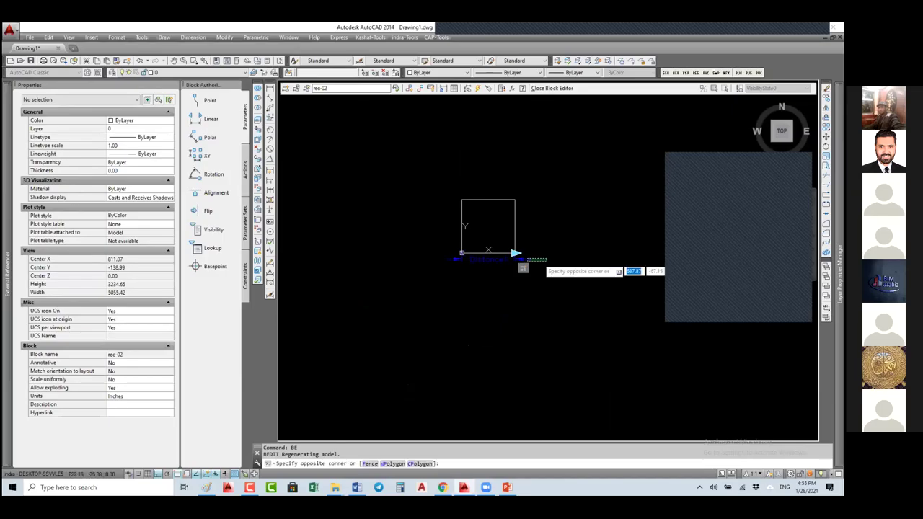
pyautogui.click(480, 274)
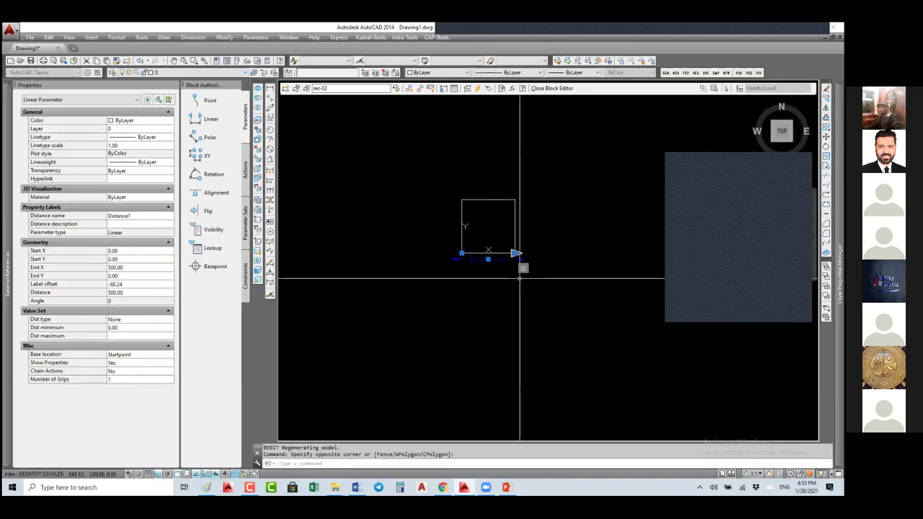
pyautogui.write('e')
pyautogui.press('Return')
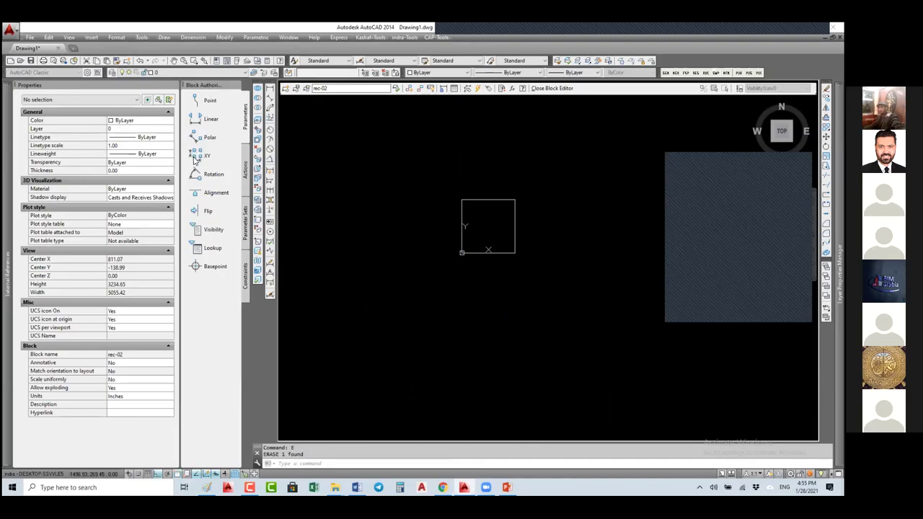
# Add an XY parameter from the rectangle's lower-left to upper-right corner and begin a Stretch action
pyautogui.click(202, 155)
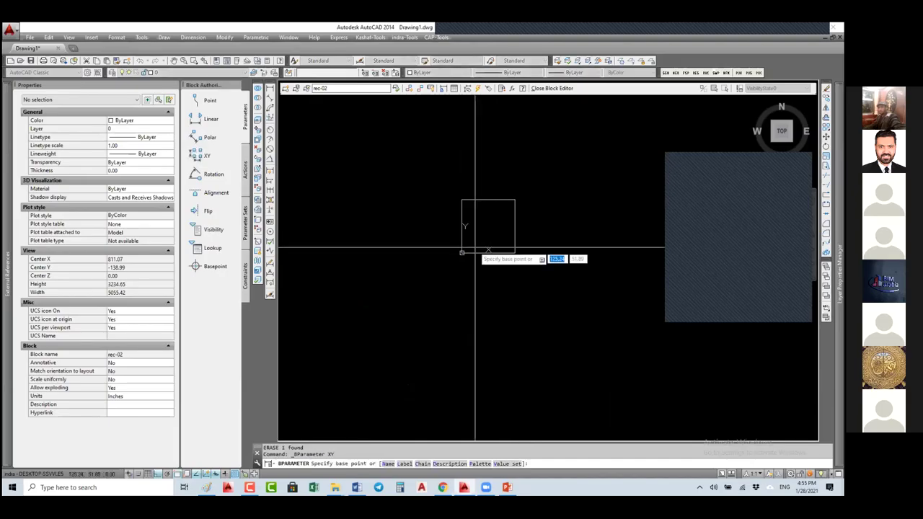
pyautogui.click(462, 253)
pyautogui.click(515, 199)
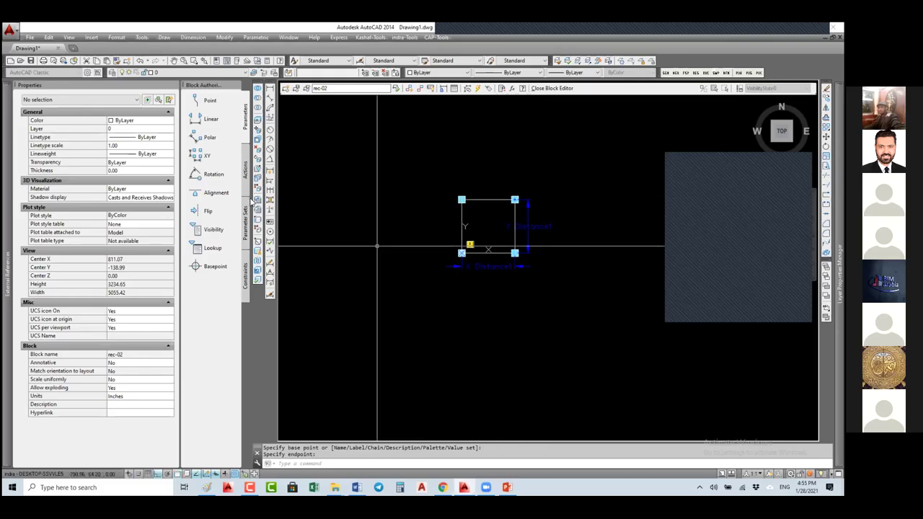
pyautogui.click(245, 171)
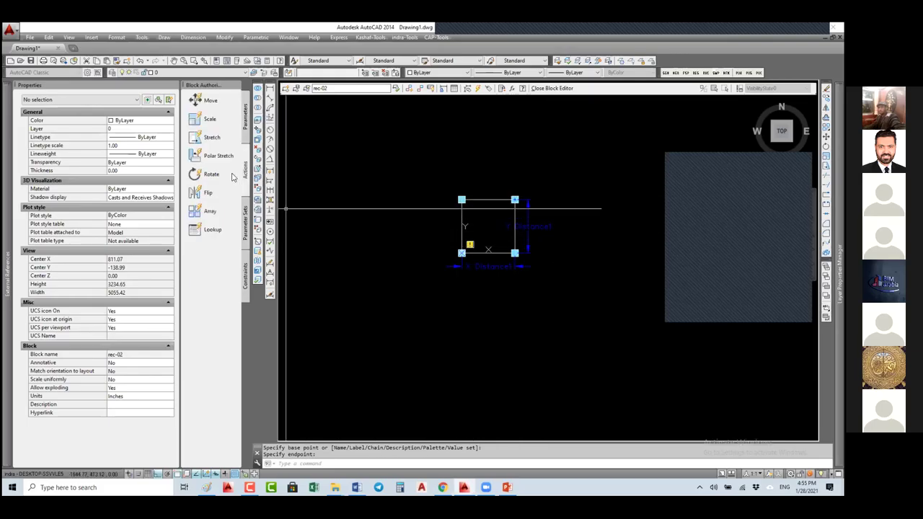
pyautogui.click(194, 139)
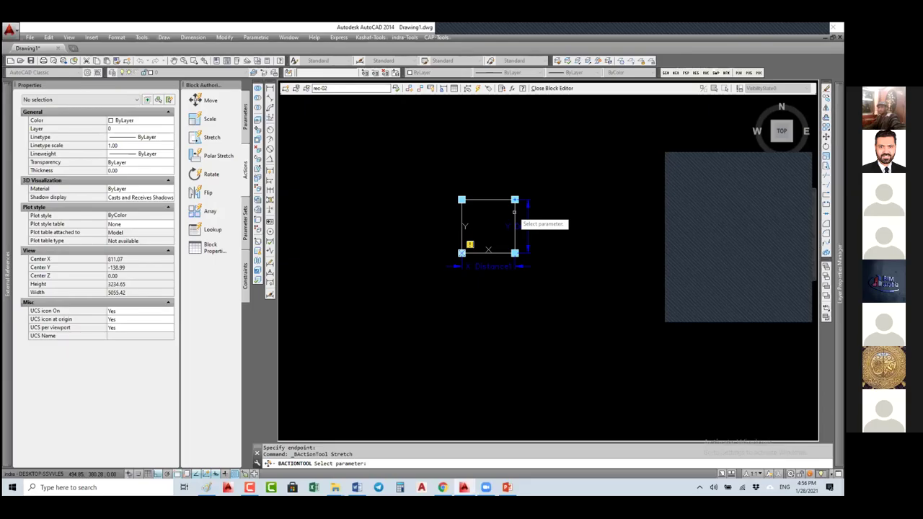
# Link the stretch to the XY parameter's upper-right point, frame the stretch area, and pick objects
pyautogui.click(504, 265)
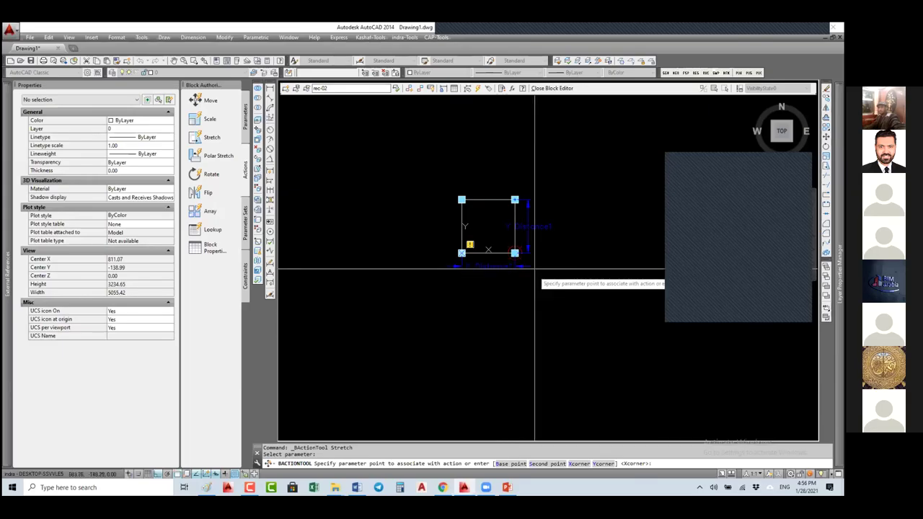
pyautogui.click(535, 264)
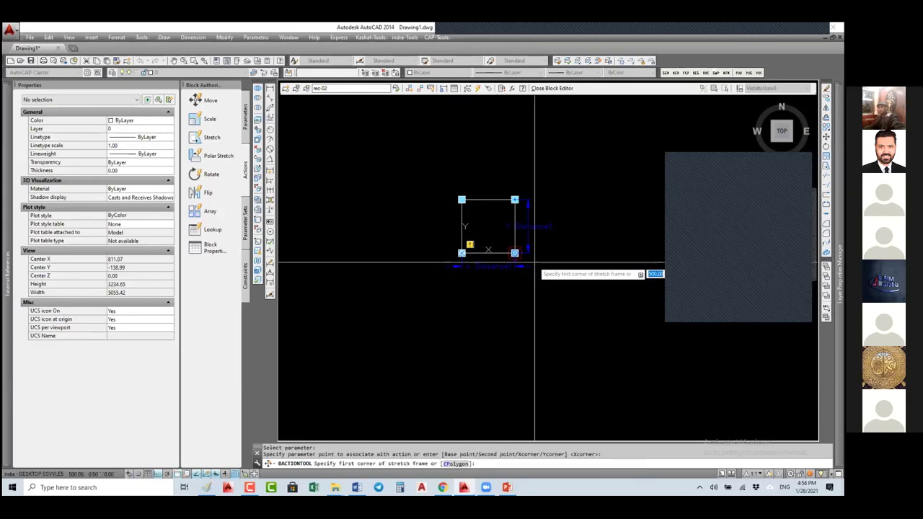
pyautogui.click(545, 175)
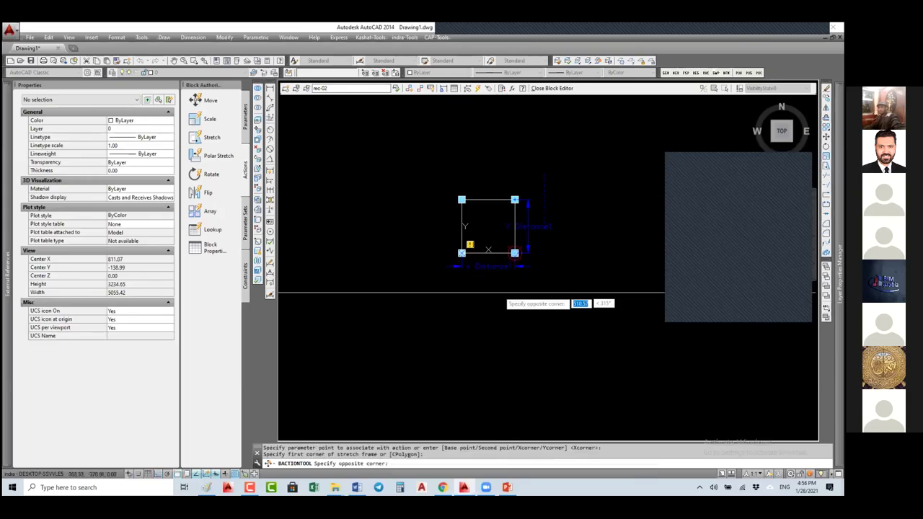
pyautogui.click(501, 283)
pyautogui.click(557, 182)
# Finish the stretch object selection, then close the Block Editor, saving rec-02's changes
pyautogui.click(499, 280)
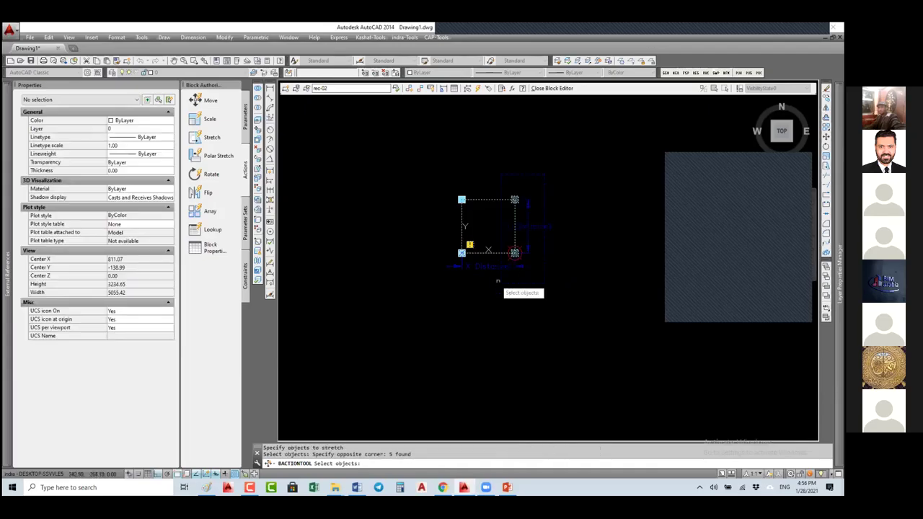
pyautogui.click(557, 88)
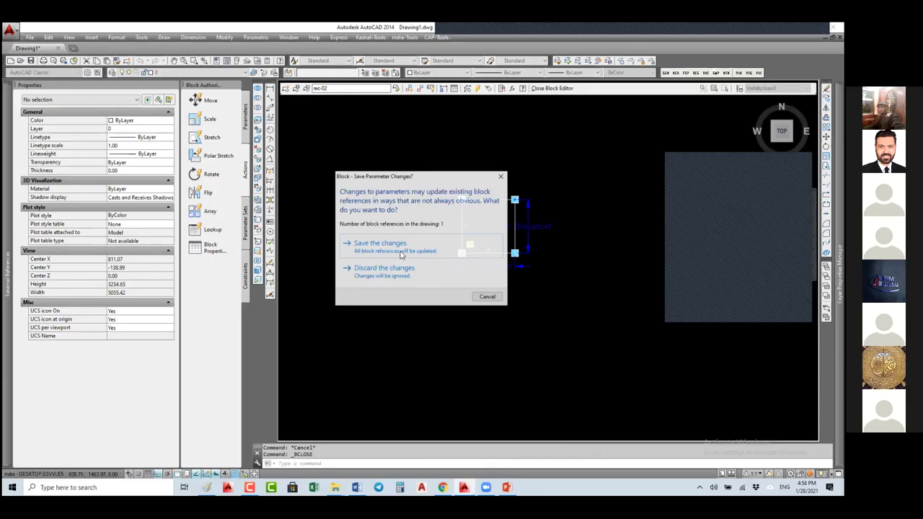
pyautogui.click(388, 252)
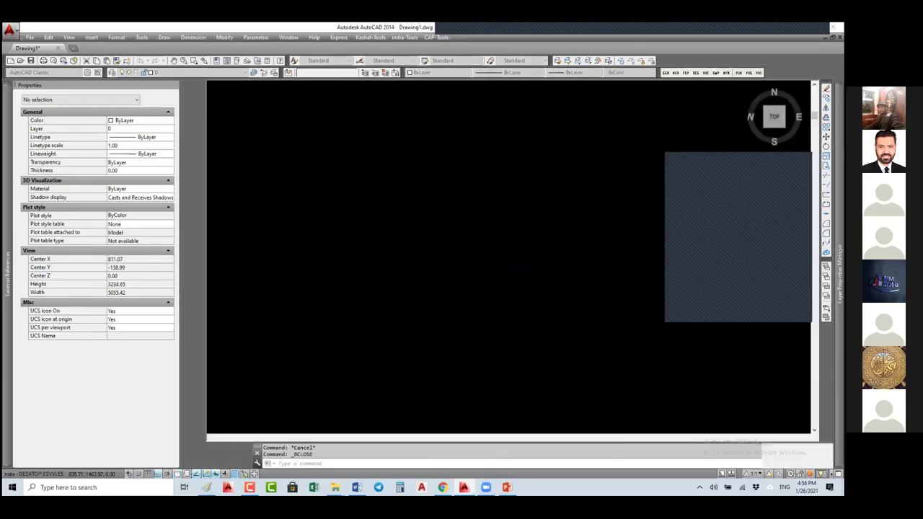
# Grip-stretch rec-02 wider and taller, then drag it back narrower to the left
pyautogui.click(447, 253)
pyautogui.click(454, 247)
pyautogui.scroll(5, 460, 250)
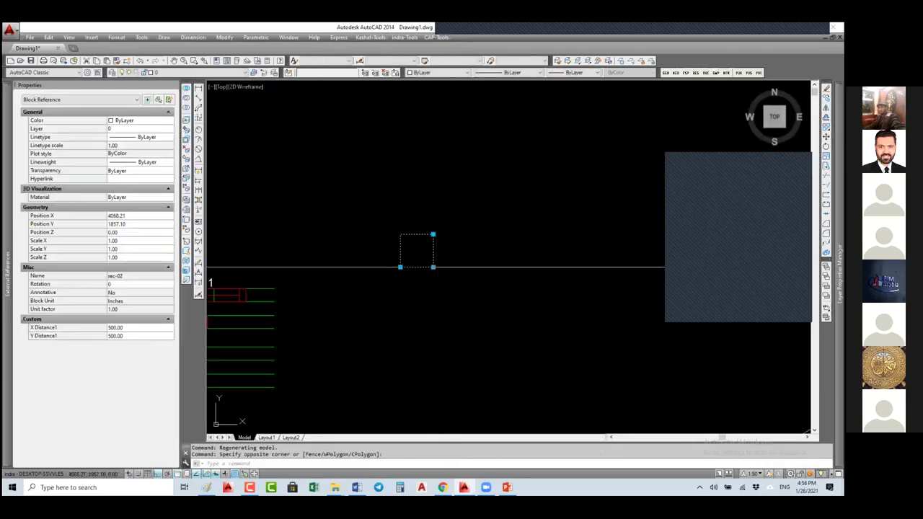
pyautogui.click(433, 267)
pyautogui.click(514, 275)
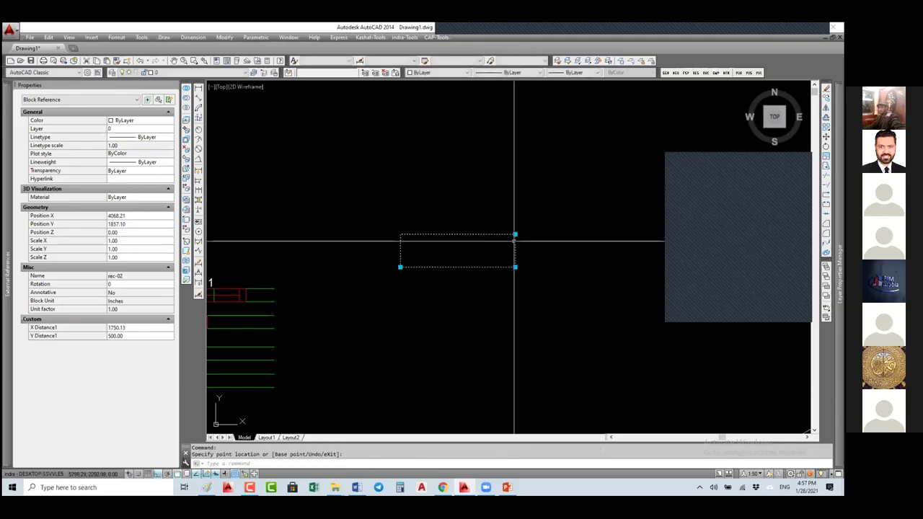
pyautogui.click(611, 139)
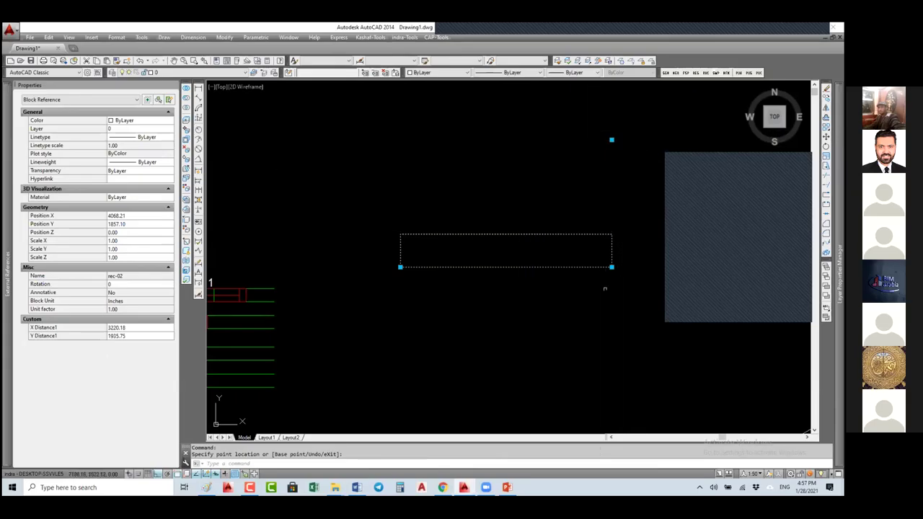
pyautogui.moveTo(612, 267); pyautogui.dragTo(450, 303)
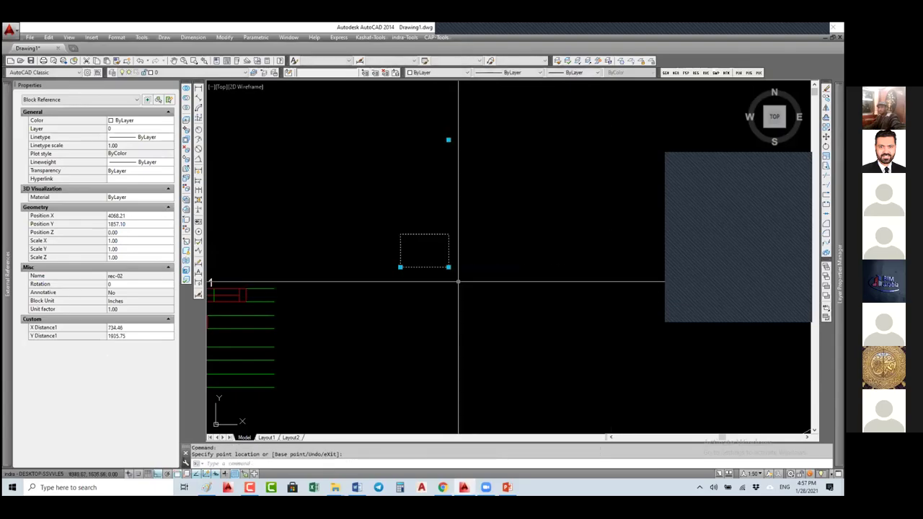
# Reopen rec-02 with BE and set its existing stretch action's Distance type to X distance
pyautogui.write('be')
pyautogui.press('Return')
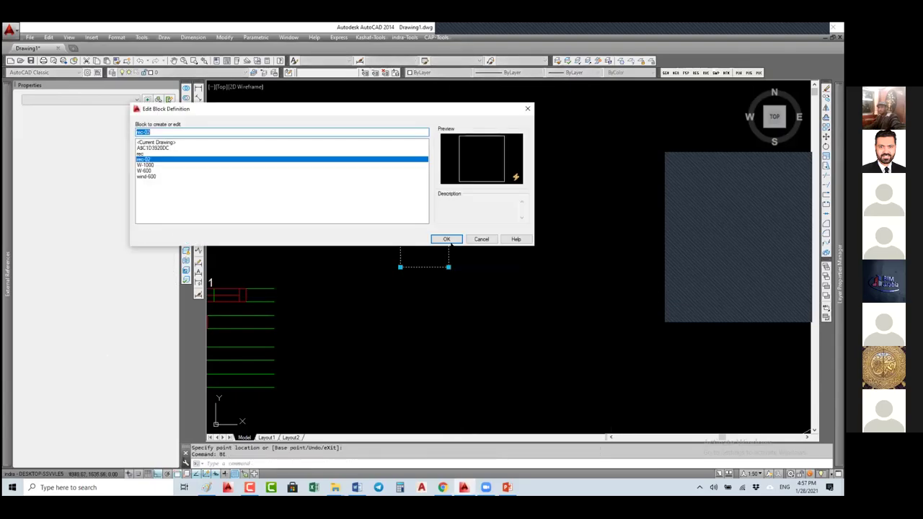
pyautogui.click(447, 239)
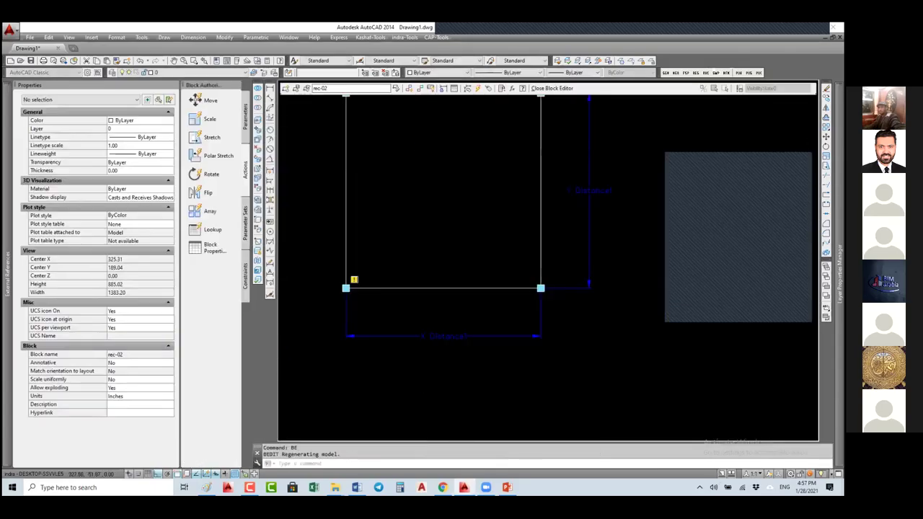
pyautogui.click(554, 303)
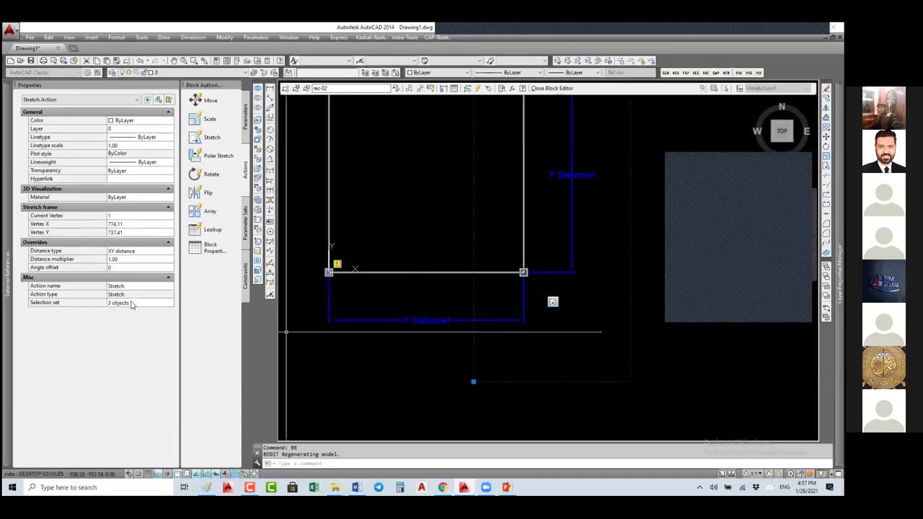
pyautogui.click(126, 252)
pyautogui.click(128, 252)
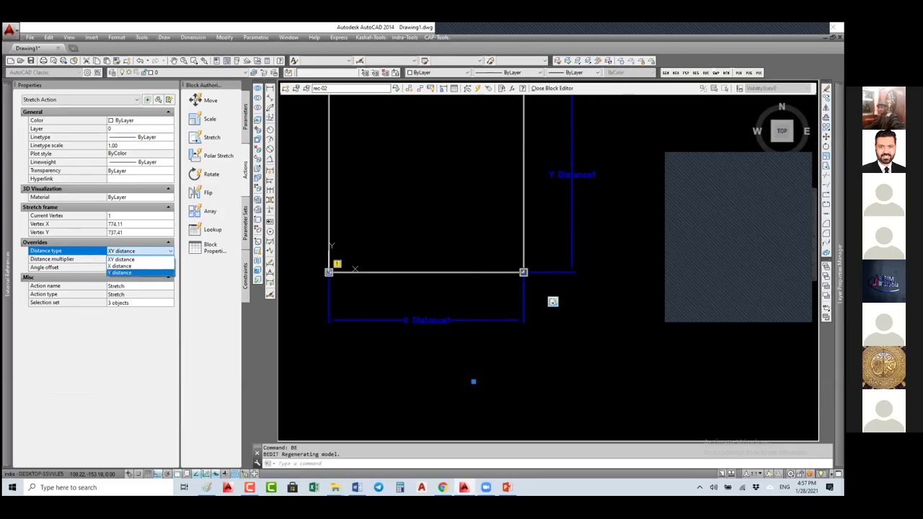
pyautogui.click(554, 181)
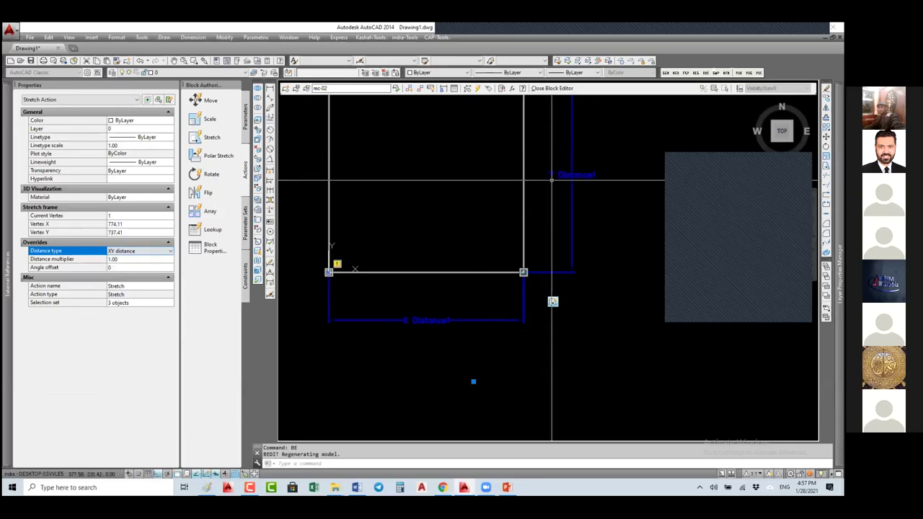
pyautogui.click(556, 181)
pyautogui.click(557, 182)
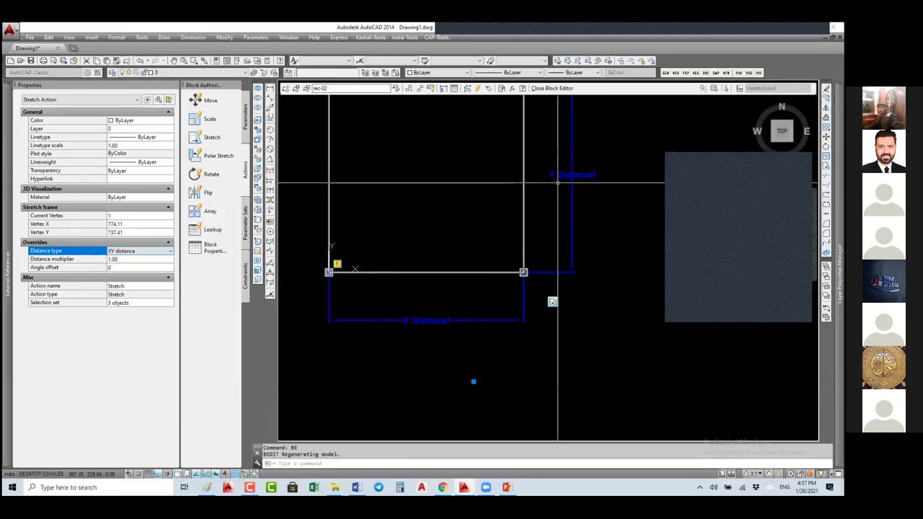
pyautogui.click(134, 252)
pyautogui.click(134, 267)
pyautogui.scroll(-2, 312, 289)
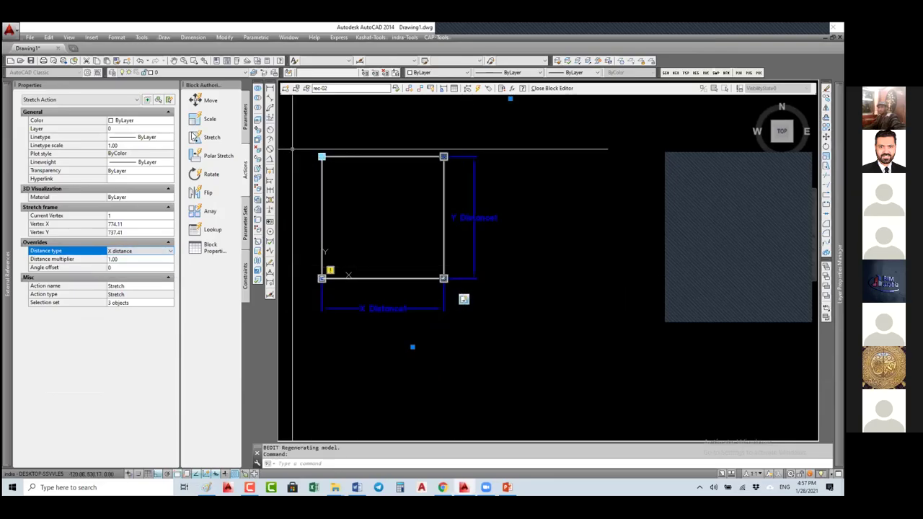
# Add a second stretch action on the XY parameter, framing and selecting the rectangle's objects
pyautogui.click(196, 138)
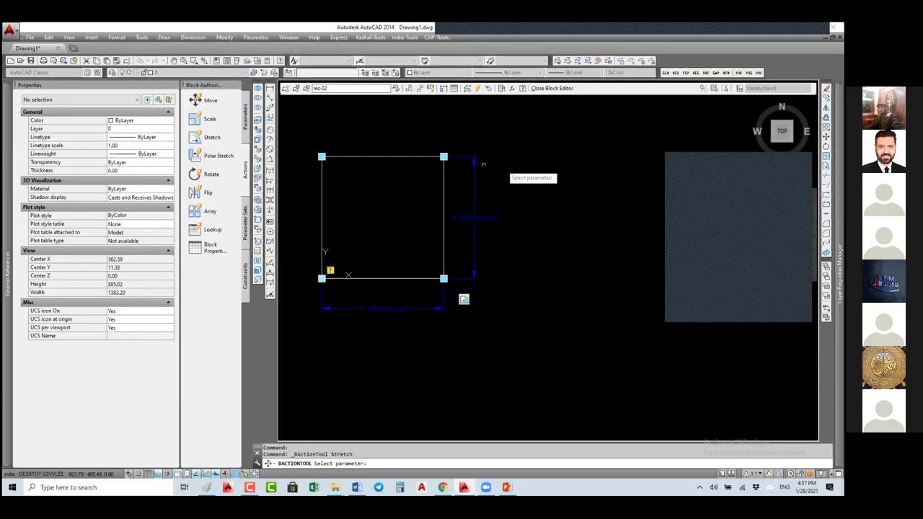
pyautogui.click(483, 164)
pyautogui.click(444, 157)
pyautogui.click(502, 189)
pyautogui.click(304, 133)
pyautogui.click(552, 134)
pyautogui.click(308, 188)
pyautogui.press('Return')
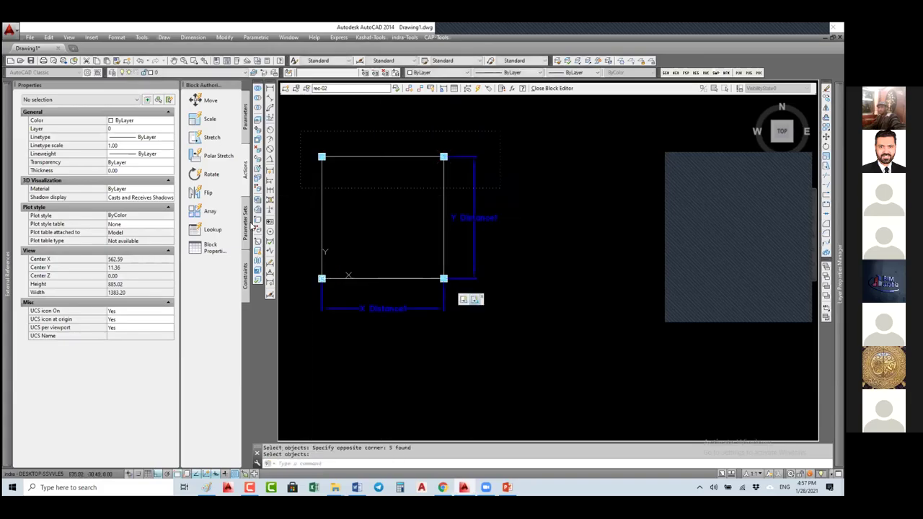
# Set the new stretch action's Distance type to Y distance, then close and save the block
pyautogui.click(473, 301)
pyautogui.click(138, 252)
pyautogui.click(139, 252)
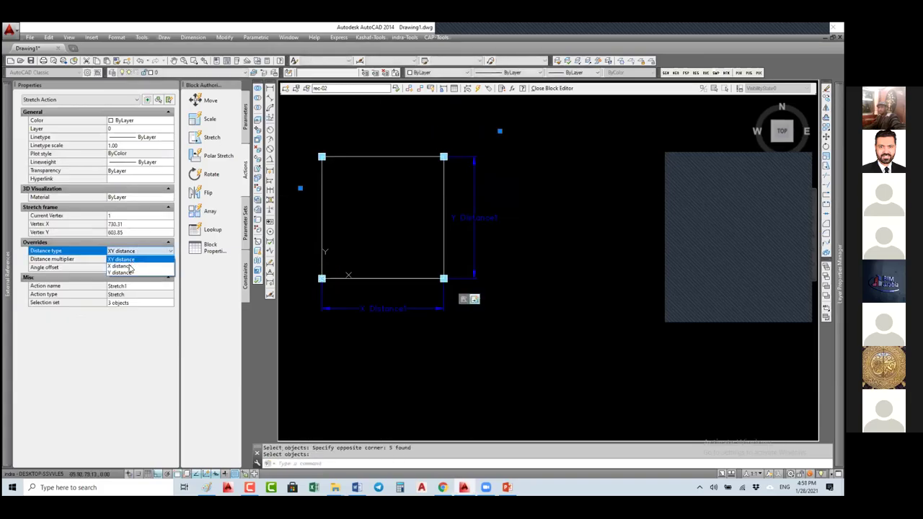
pyautogui.click(130, 273)
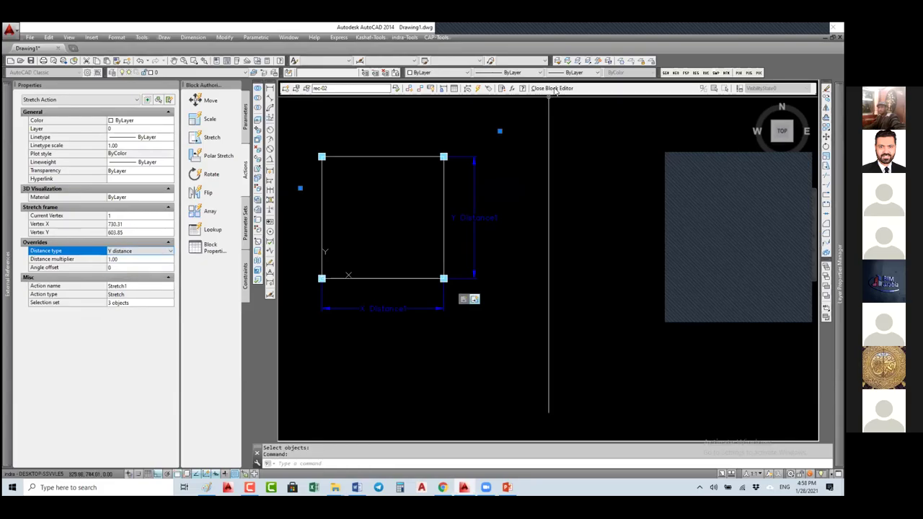
pyautogui.click(552, 90)
pyautogui.click(380, 244)
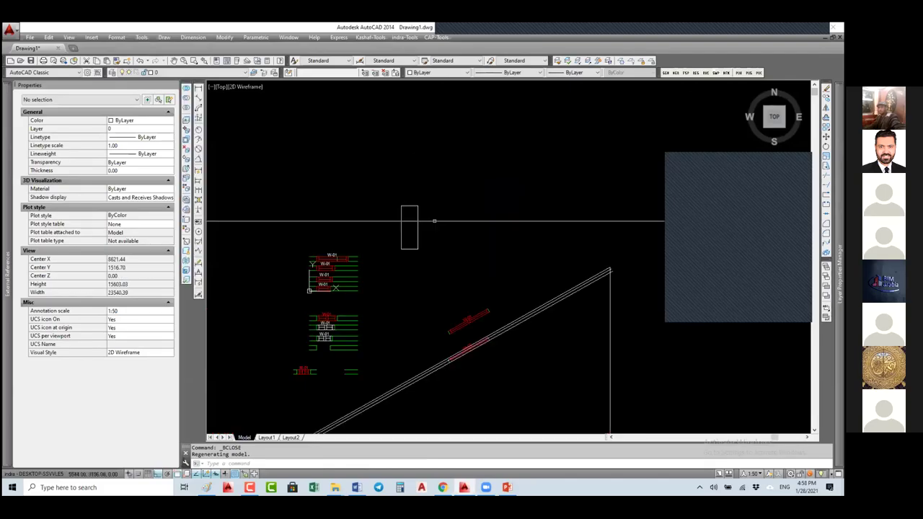
# Grip-test rec-02: widen it, lower its top edge, then narrow it (X Distance1 4055.10)
pyautogui.click(418, 228)
pyautogui.click(418, 207)
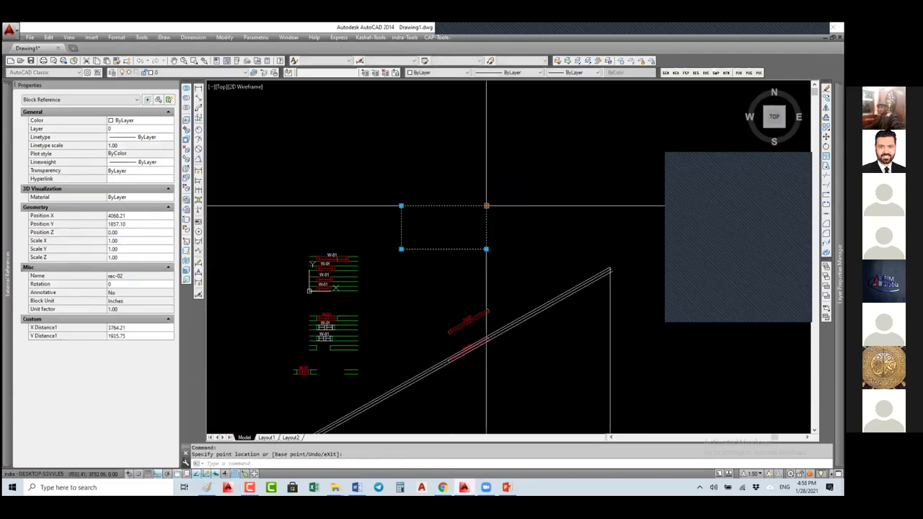
pyautogui.click(486, 249)
pyautogui.click(564, 248)
pyautogui.click(401, 129)
pyautogui.click(382, 184)
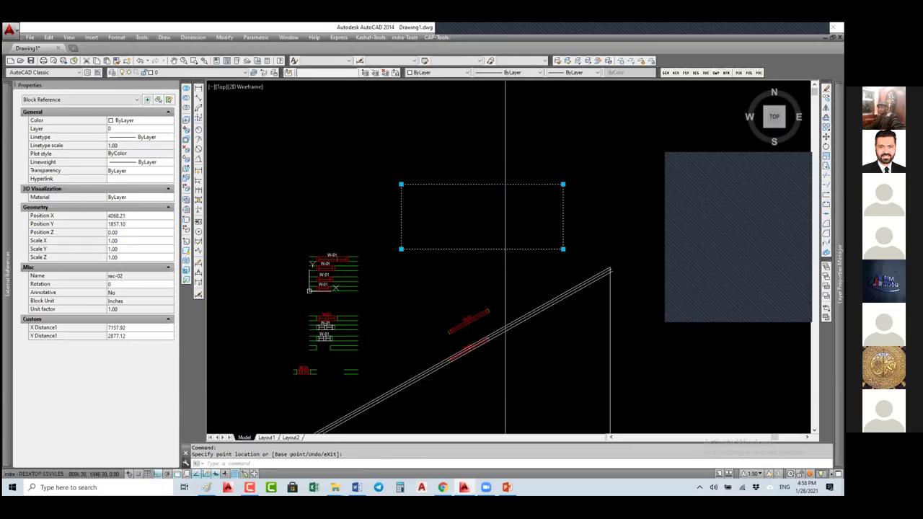
pyautogui.click(562, 249)
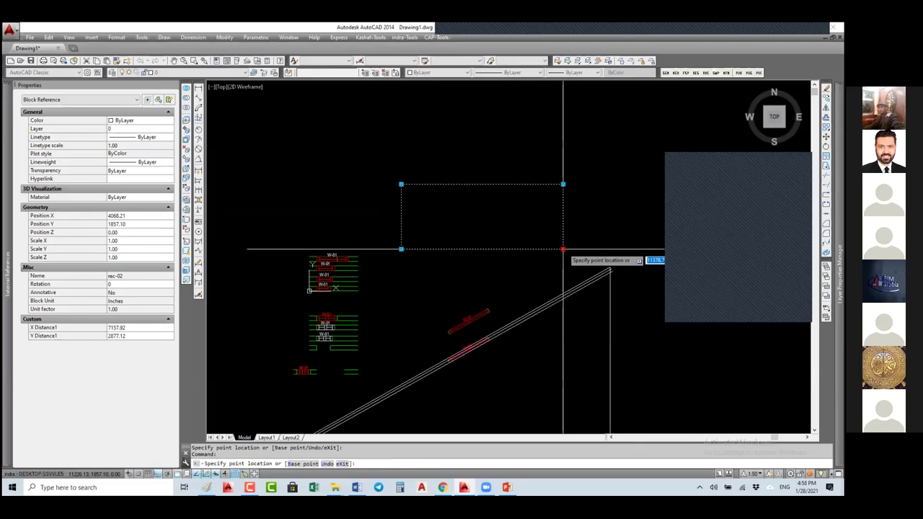
pyautogui.click(442, 270)
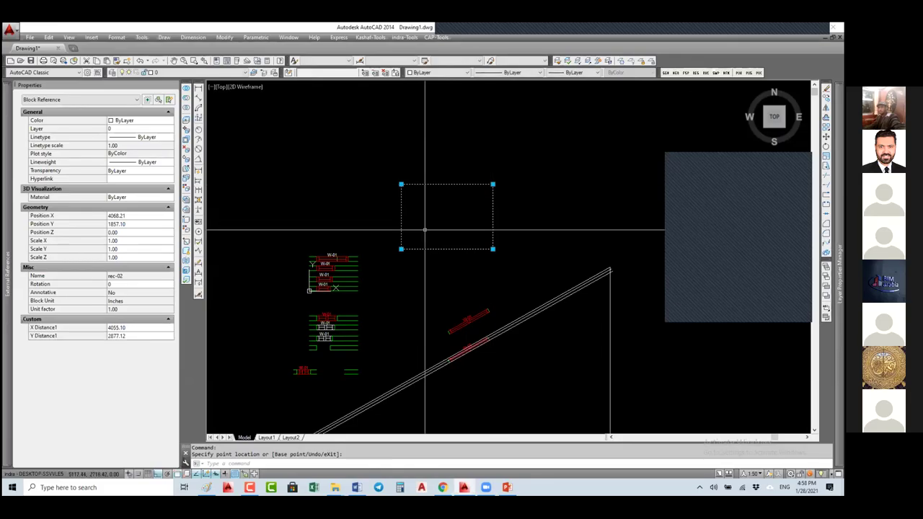
# In the Block Editor, give rec-02's XY parameter a single grip, then close and save
pyautogui.write('BE')
pyautogui.press('Return')
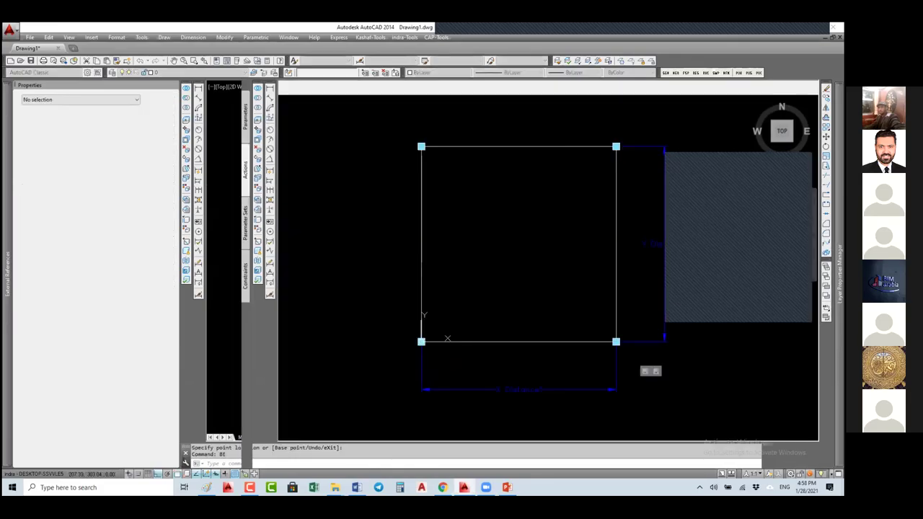
pyautogui.click(120, 420)
pyautogui.click(121, 421)
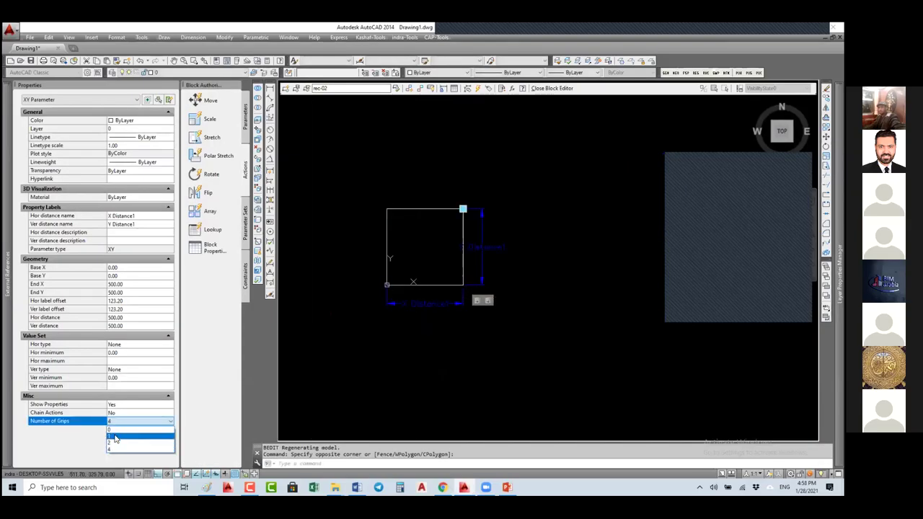
pyautogui.click(115, 437)
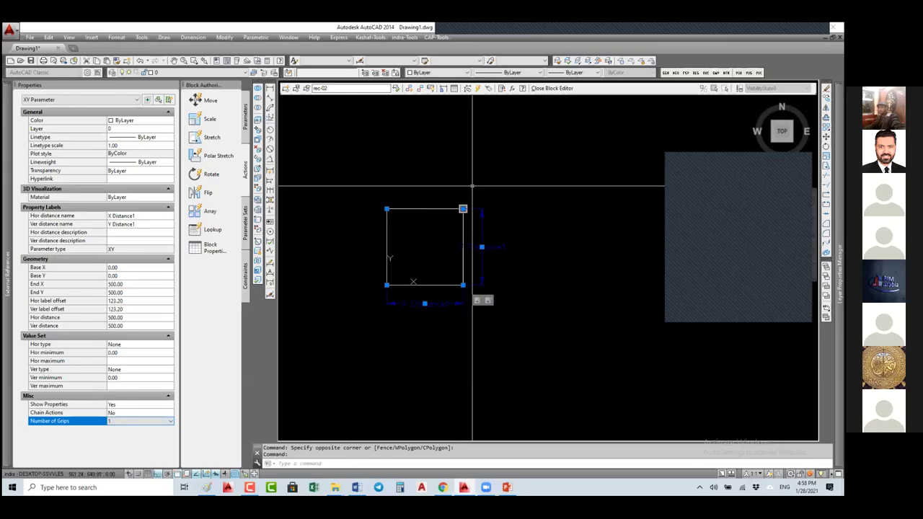
pyautogui.click(556, 89)
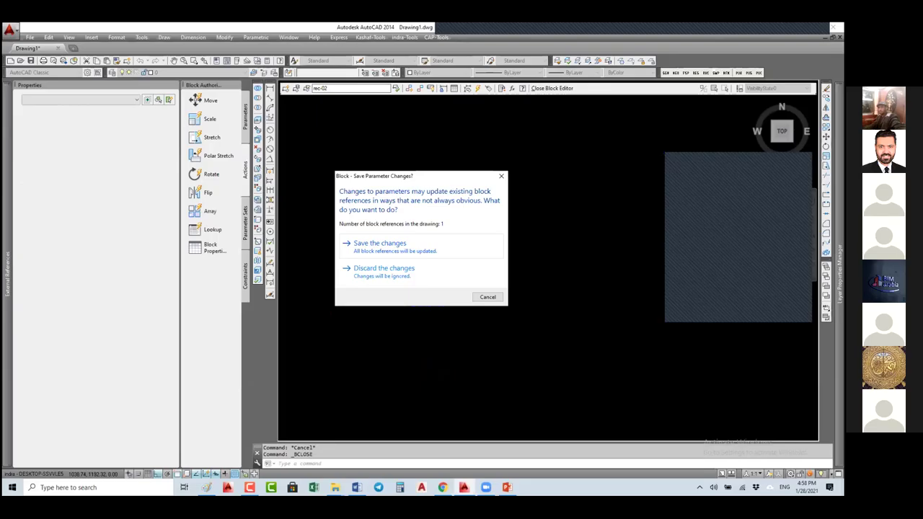
pyautogui.click(380, 244)
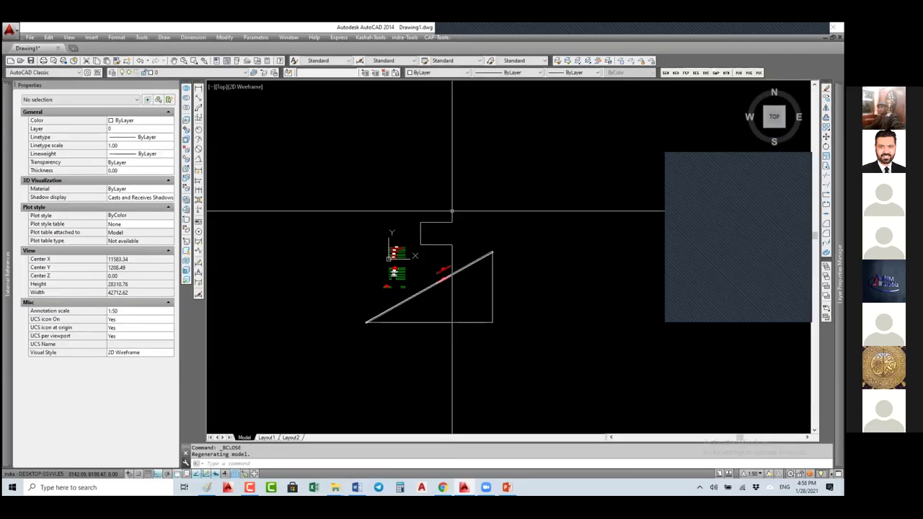
# Drag rec-02's corner grip repeatedly to X Distance1 2656.04 and Y Distance1 2818.09
pyautogui.moveTo(453, 212); pyautogui.dragTo(452, 222)
pyautogui.click(452, 222)
pyautogui.click(543, 156)
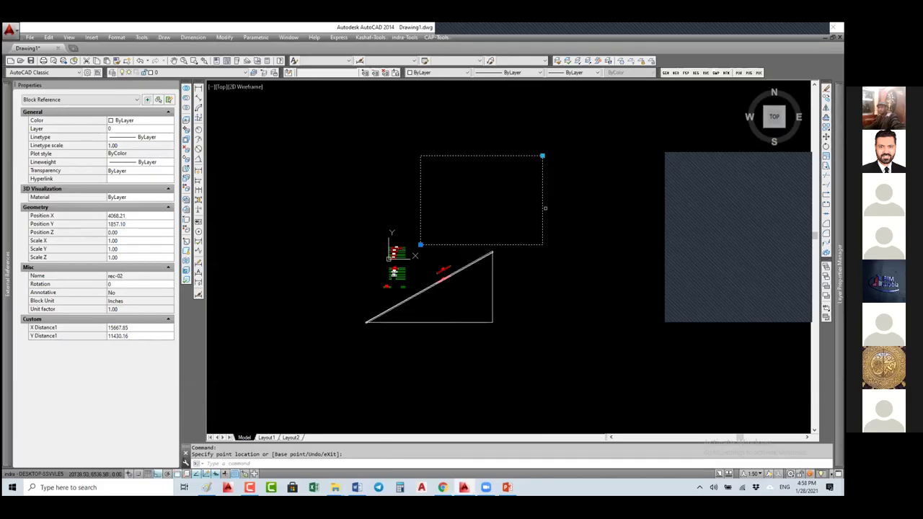
pyautogui.click(542, 156)
pyautogui.click(542, 200)
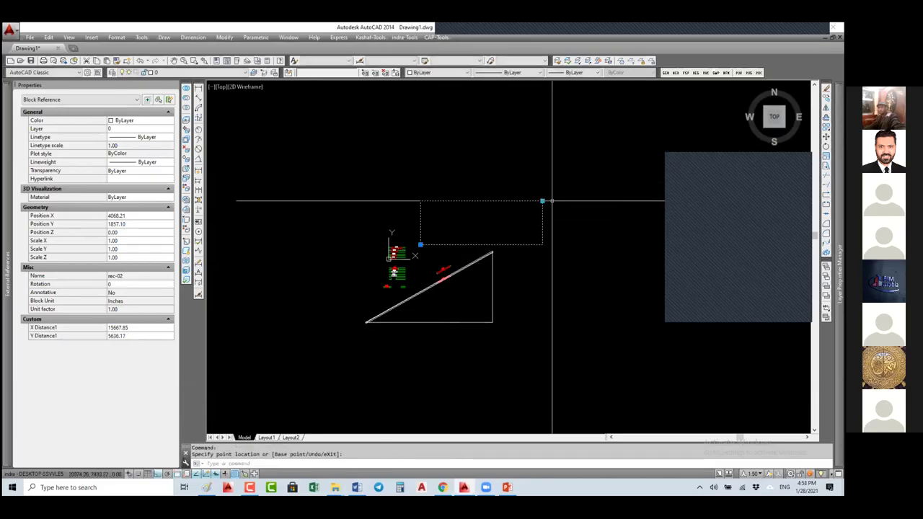
pyautogui.click(542, 201)
pyautogui.click(462, 201)
pyautogui.click(462, 201)
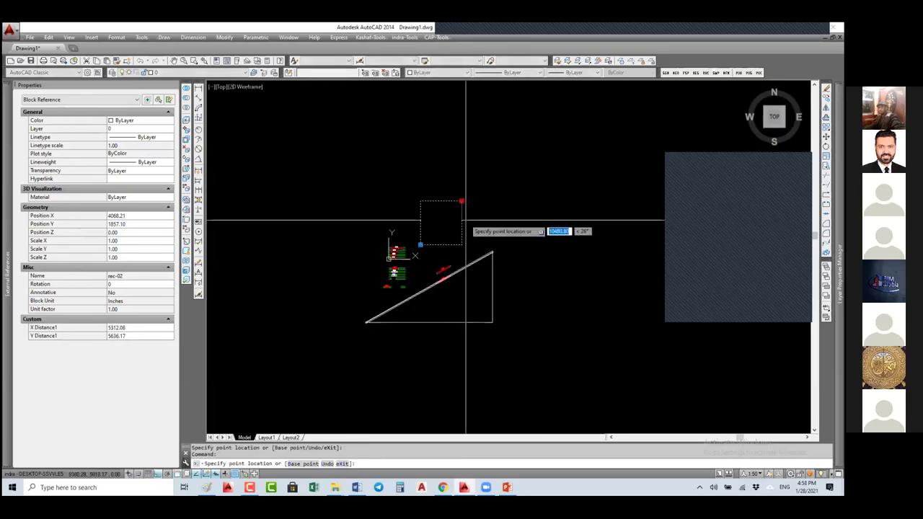
pyautogui.click(461, 224)
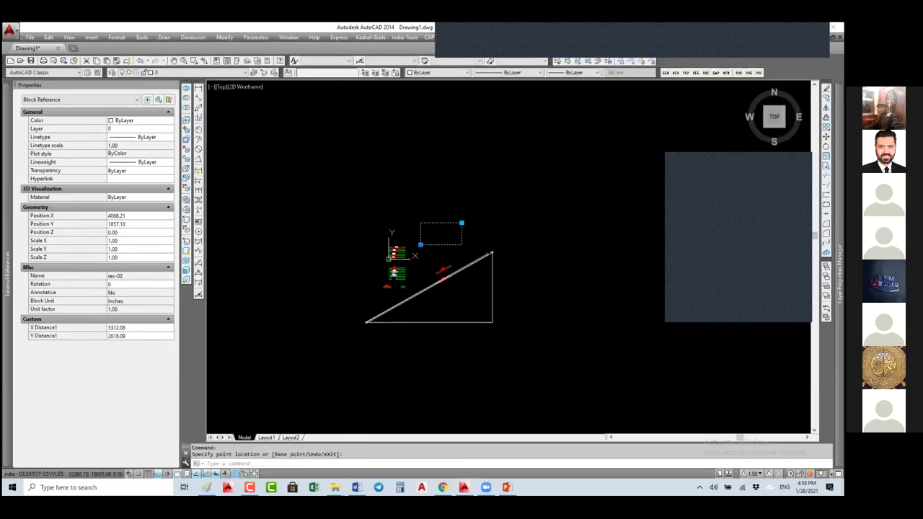
pyautogui.click(461, 223)
pyautogui.click(441, 224)
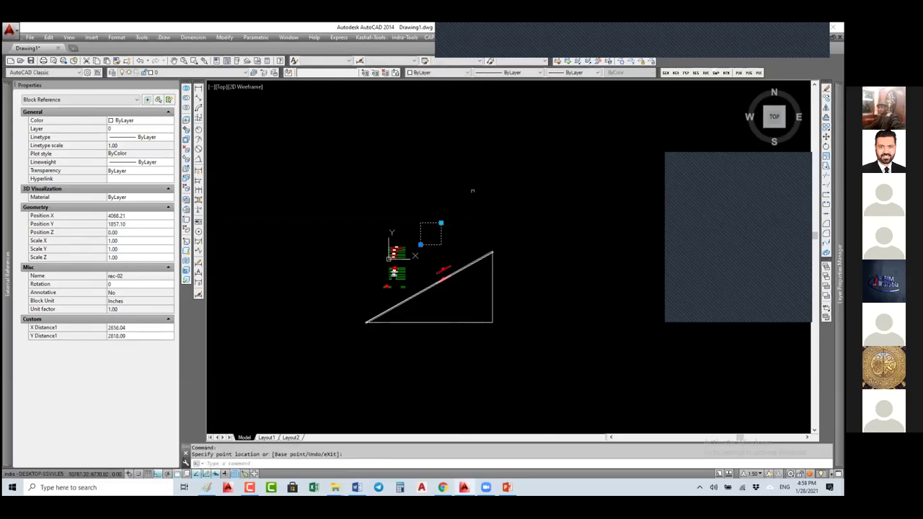
pyautogui.scroll(4, 450, 228)
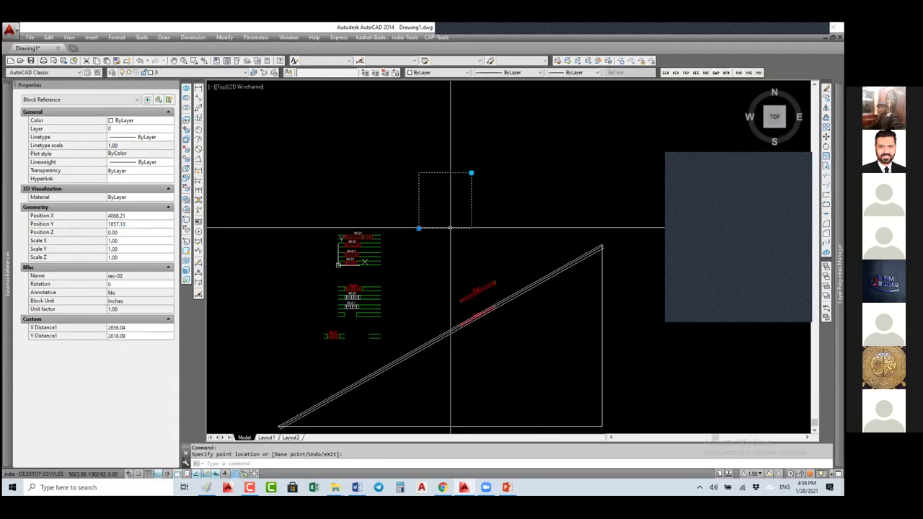
# Enter BE, confirm rec-02 in Edit Block Definition, and zoom out in the Block Editor
pyautogui.write('BE')
pyautogui.press('Return')
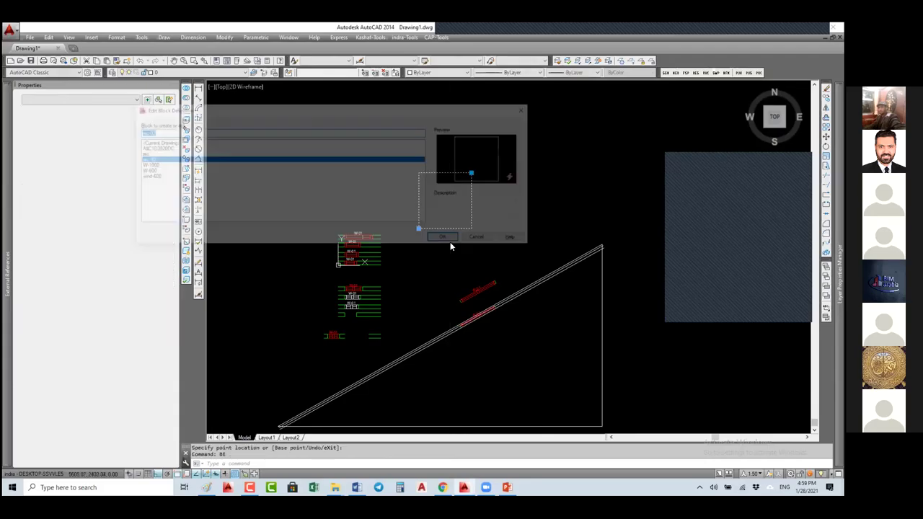
pyautogui.press('Return')
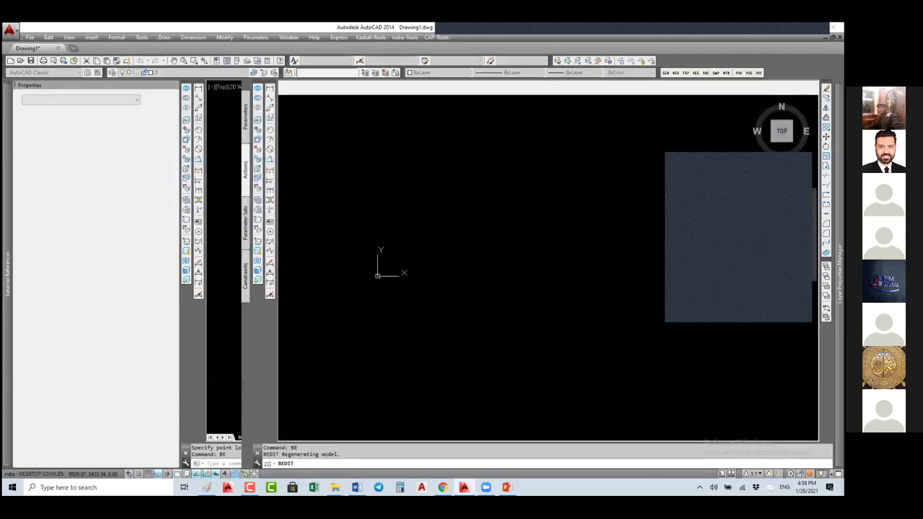
pyautogui.scroll(-3, 429, 262)
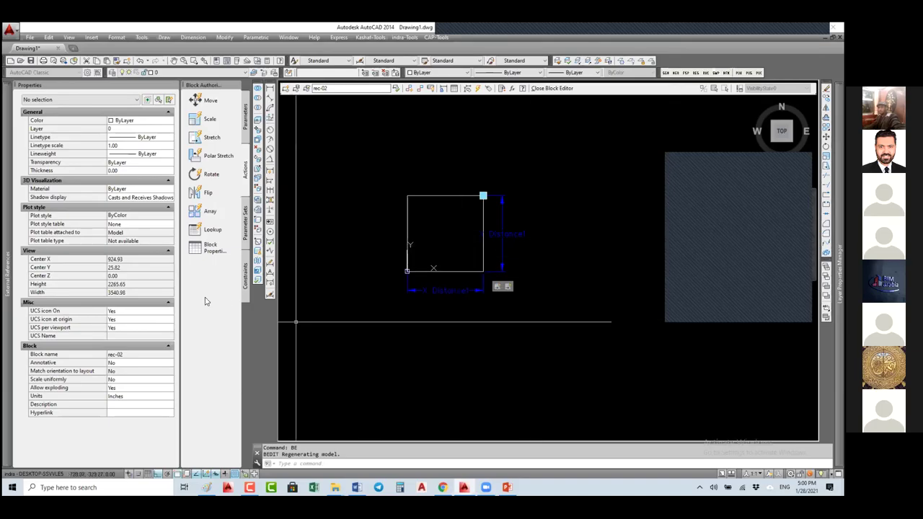
# Try changing rec-02's Annotative property, cancel, and close the Block Editor keeping edits
pyautogui.click(127, 363)
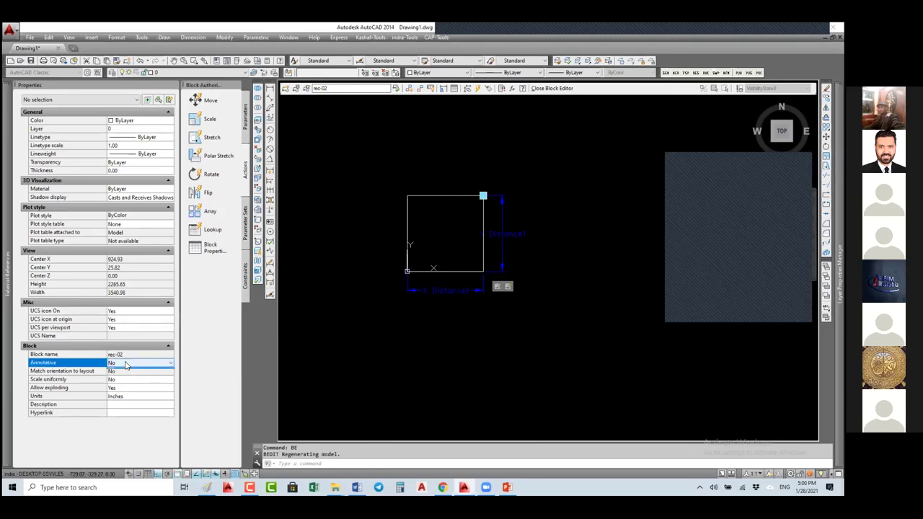
pyautogui.click(127, 364)
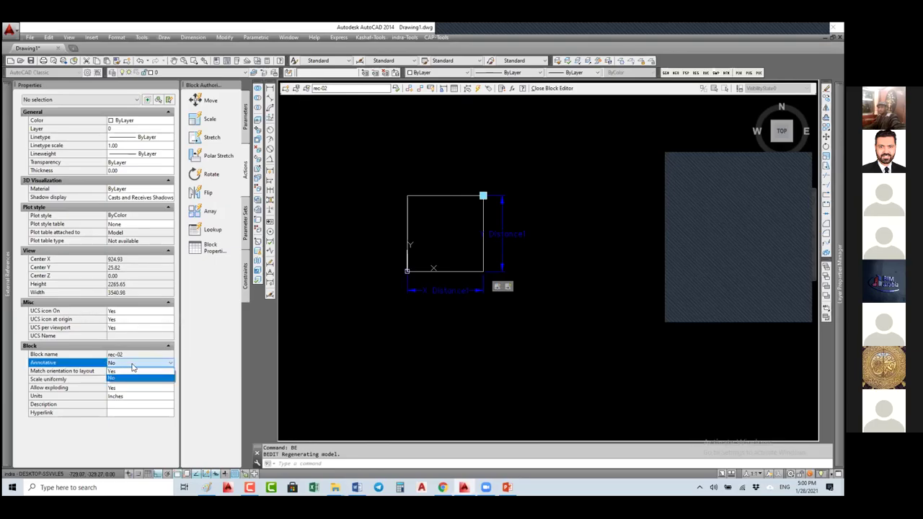
pyautogui.click(128, 363)
pyautogui.press('Escape')
pyautogui.press('Escape')
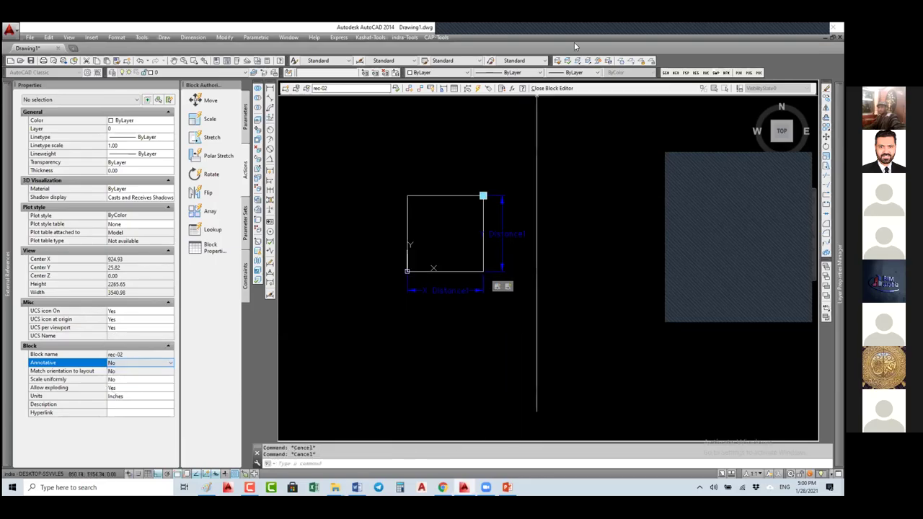
pyautogui.click(554, 87)
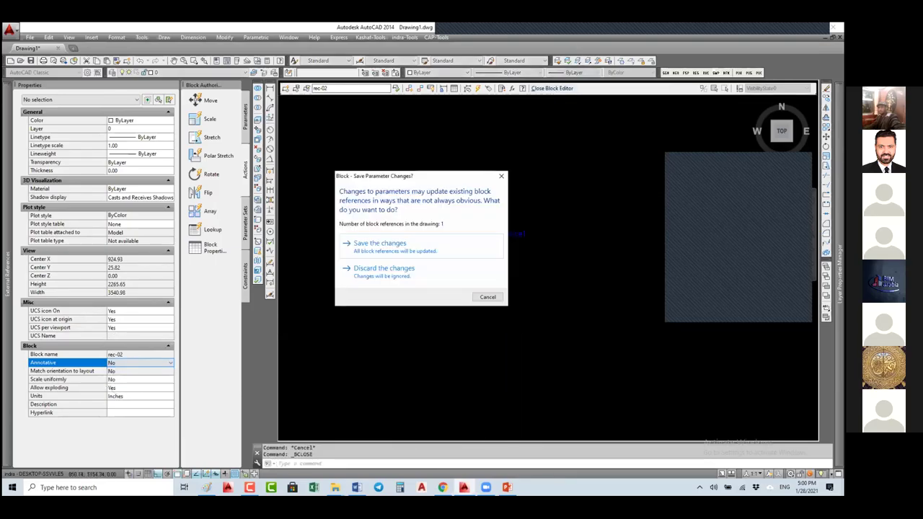
pyautogui.click(385, 245)
# Reopen rec-02 with BE, set Annotative to Yes, and save the block changes
pyautogui.click(442, 218)
pyautogui.click(443, 220)
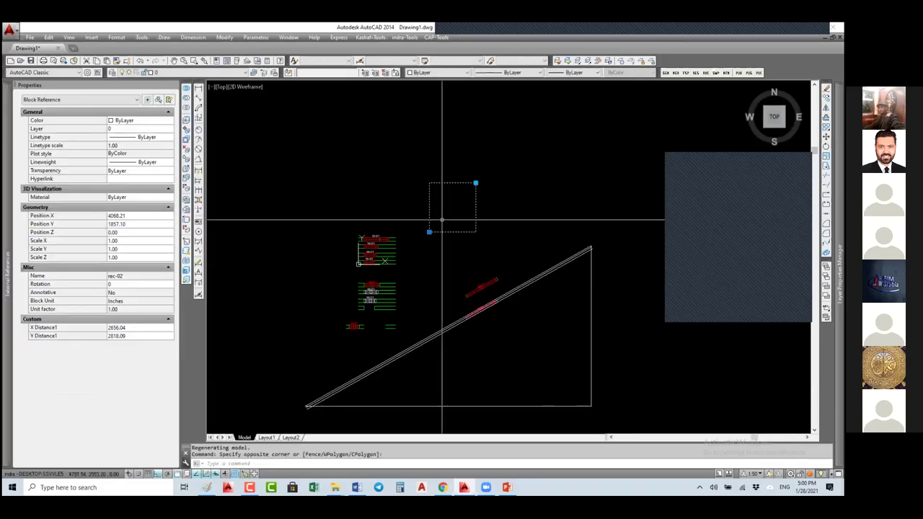
pyautogui.write('Be')
pyautogui.press('Return')
pyautogui.click(445, 241)
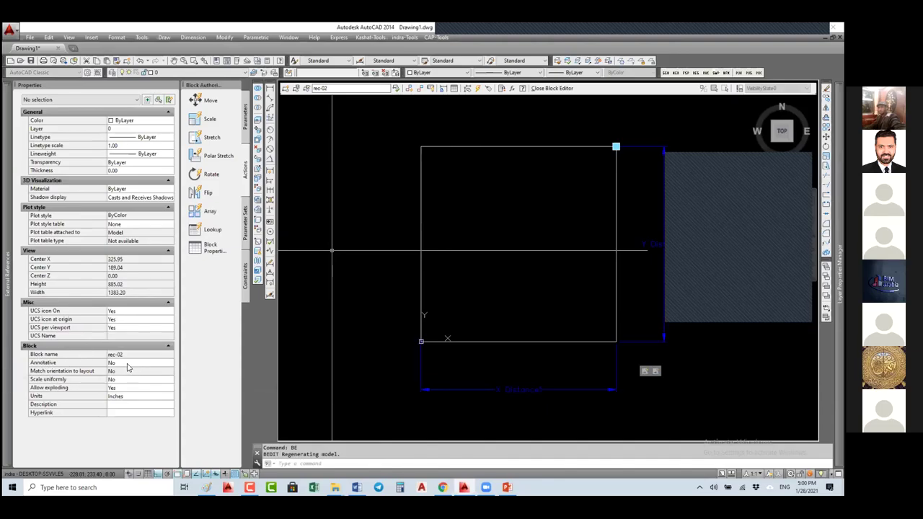
pyautogui.click(127, 365)
pyautogui.click(127, 365)
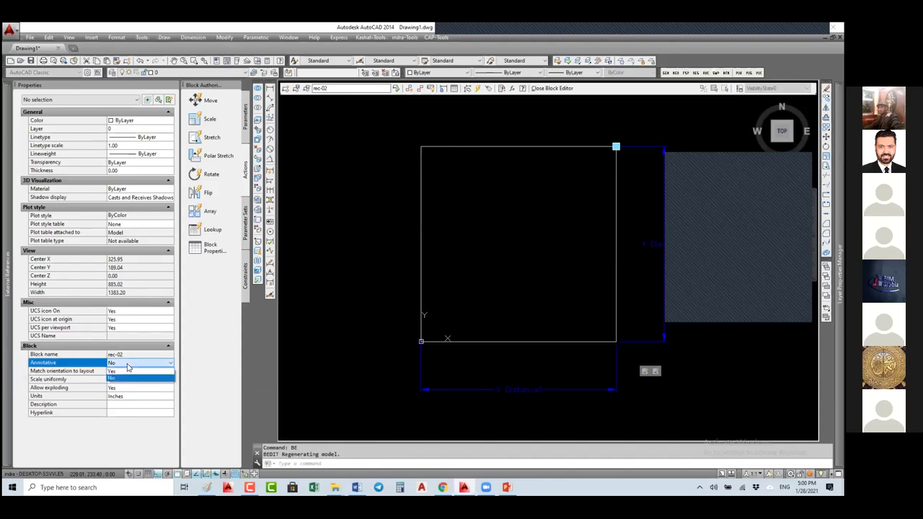
pyautogui.click(113, 371)
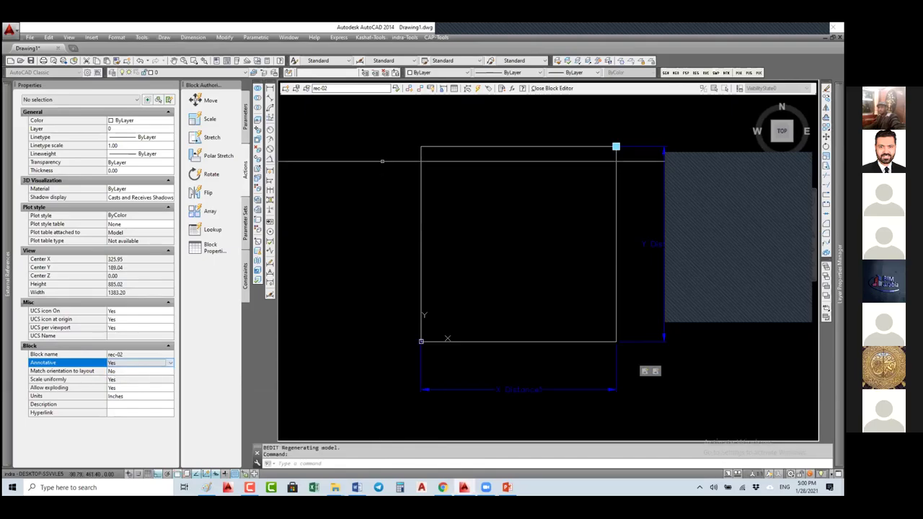
pyautogui.click(552, 88)
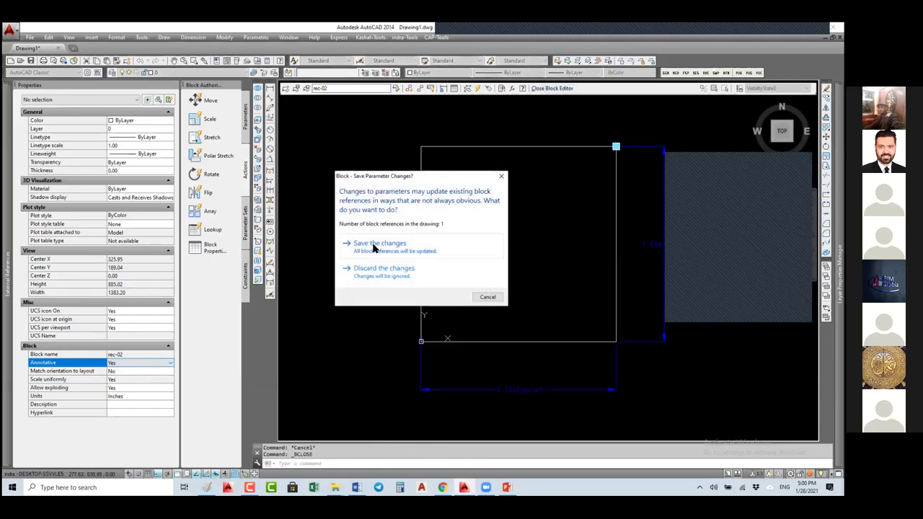
pyautogui.click(373, 241)
# Select the rectangle block and switch the annotation scale between 1:100 and 1:50, ending at 1:100
pyautogui.click(470, 199)
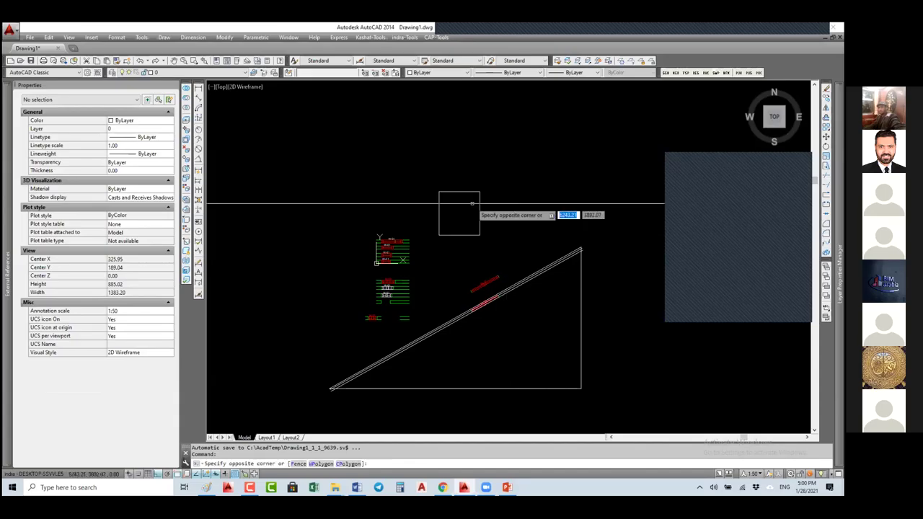
pyautogui.click(433, 238)
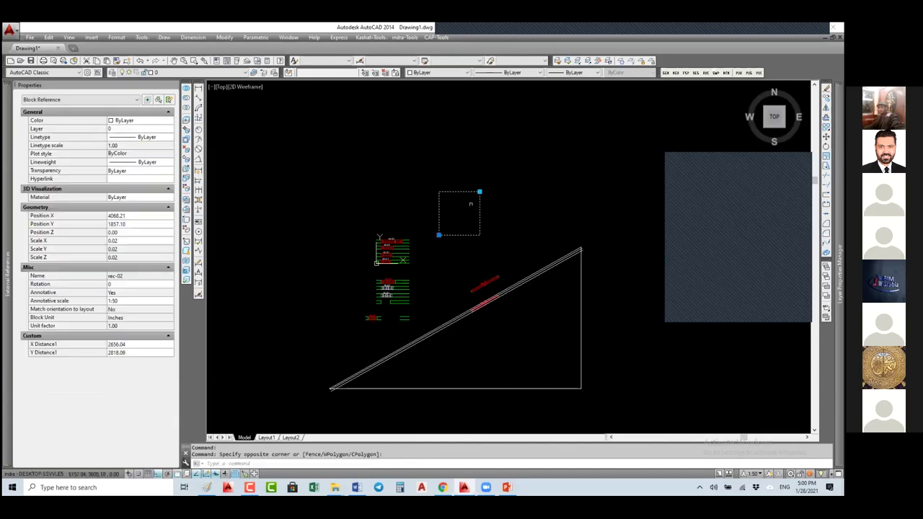
pyautogui.click(752, 474)
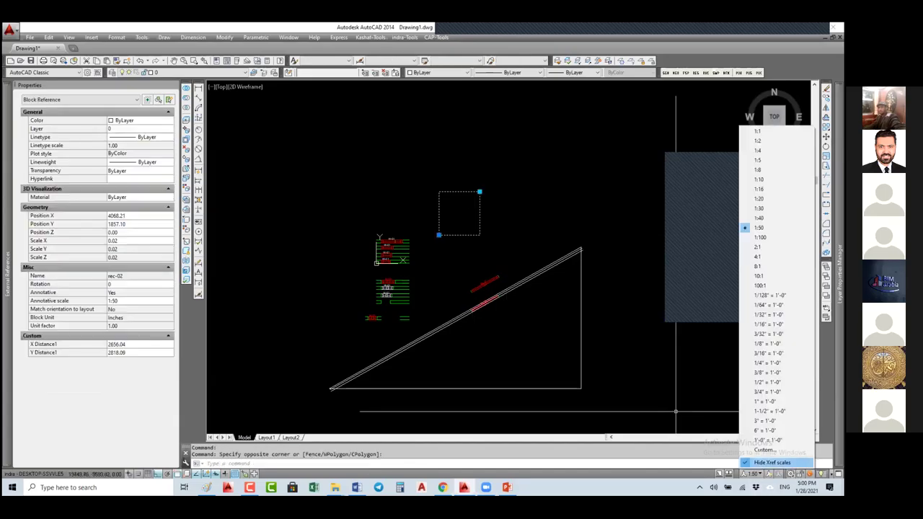
pyautogui.click(760, 237)
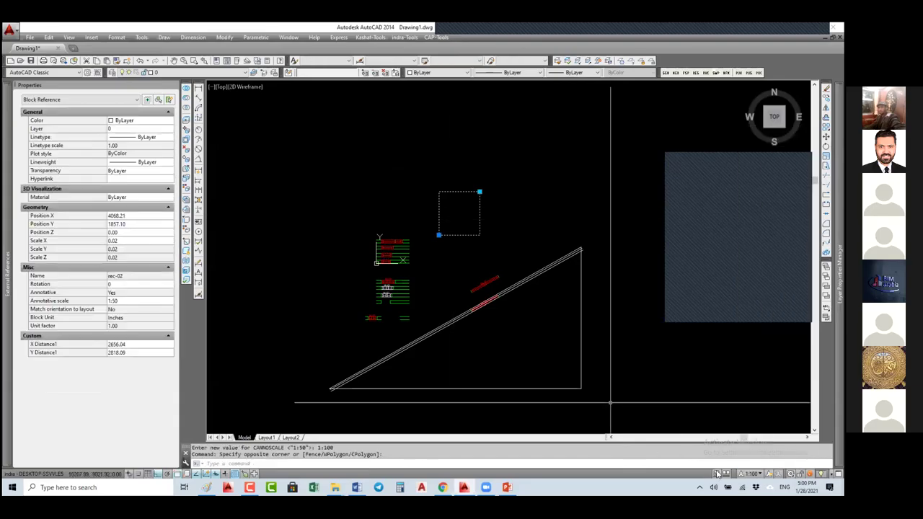
pyautogui.click(752, 474)
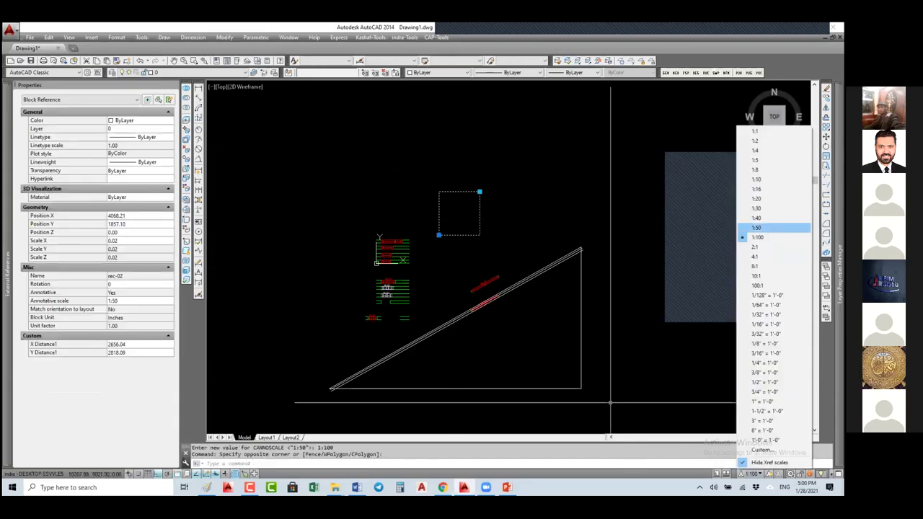
pyautogui.click(757, 228)
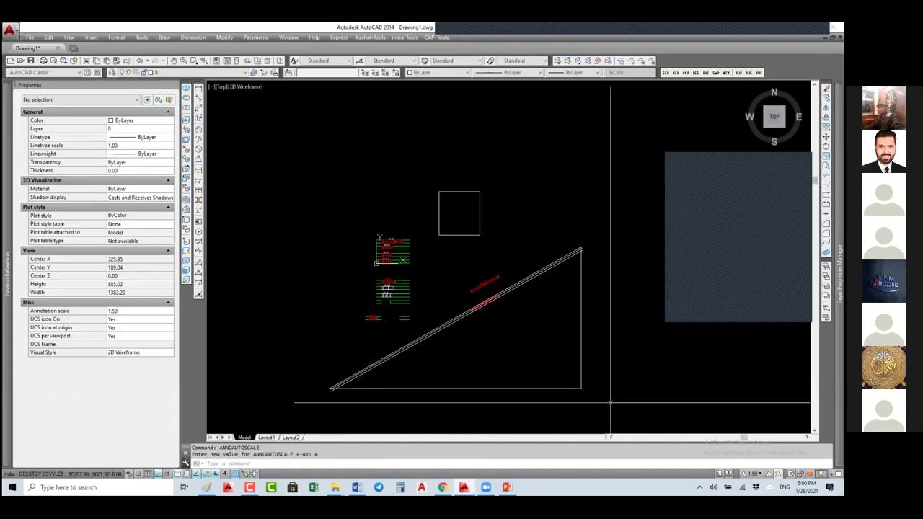
pyautogui.click(760, 237)
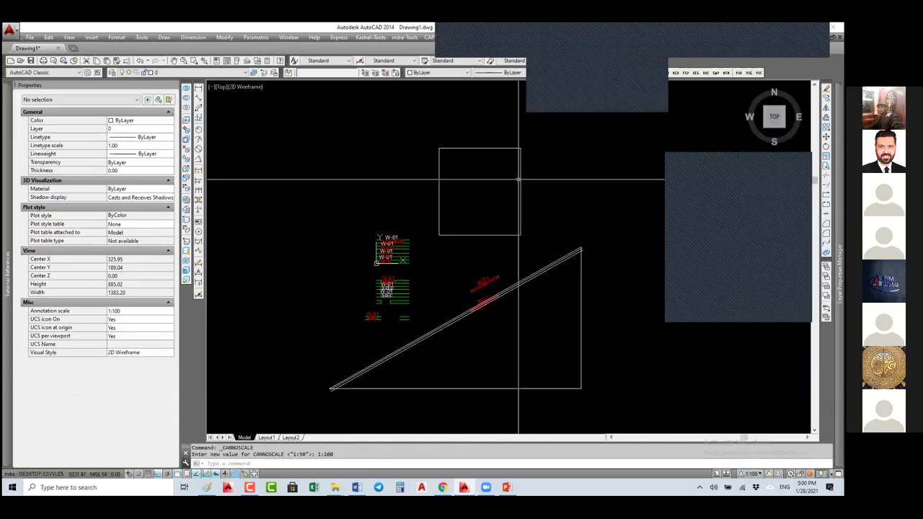
# Grip-stretch the rec-02 rectangle narrower and shorter from its top-right corner
pyautogui.scroll(2, 449, 271)
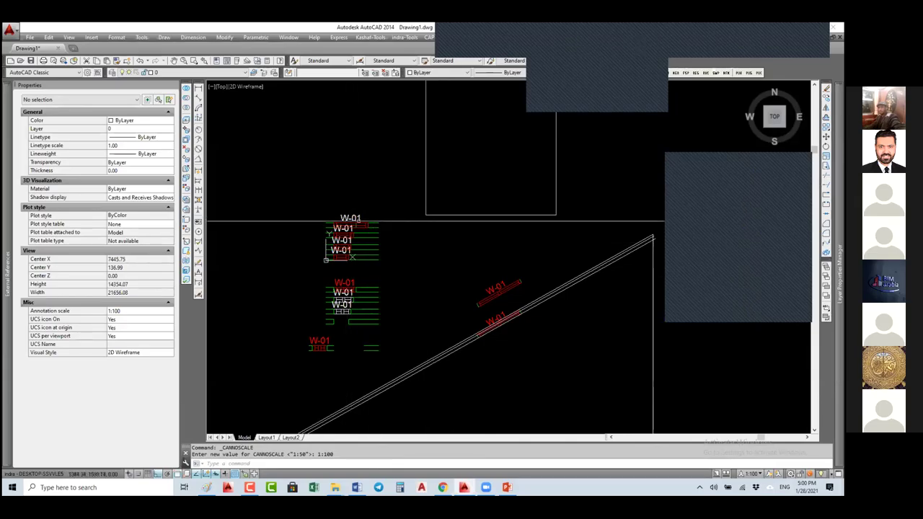
pyautogui.moveTo(367, 226)
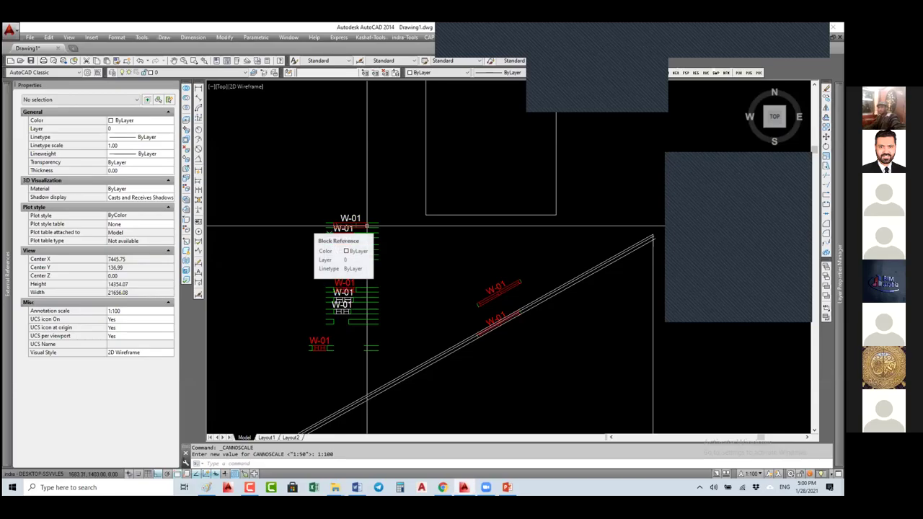
pyautogui.moveTo(367, 225); pyautogui.dragTo(350, 276, button='middle')
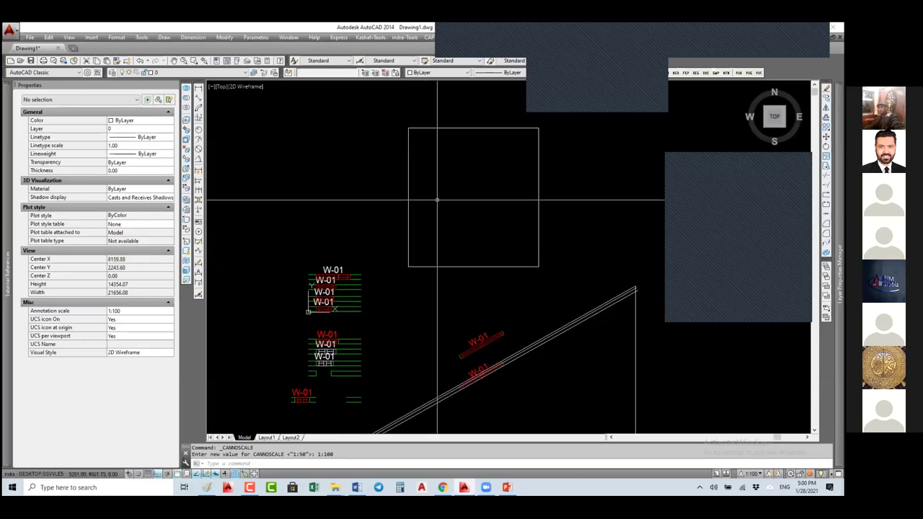
pyautogui.click(309, 311)
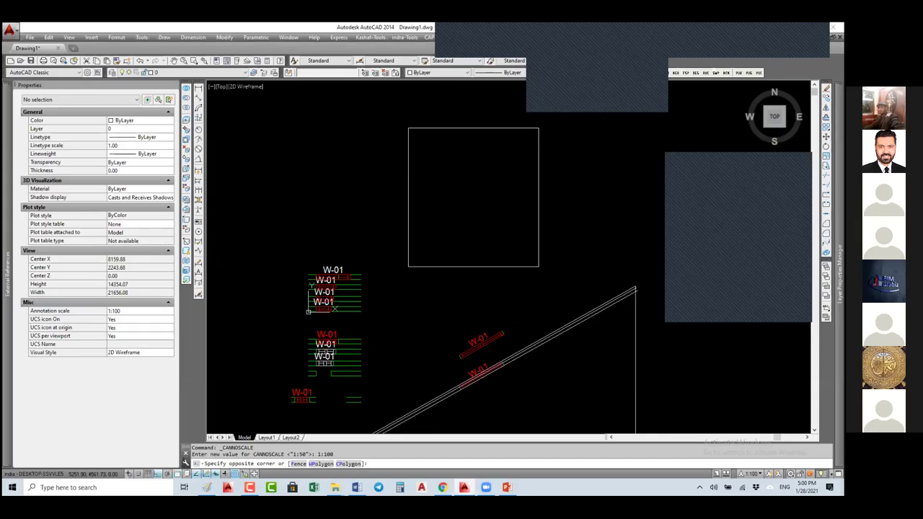
pyautogui.click(543, 115)
pyautogui.click(538, 129)
pyautogui.click(489, 169)
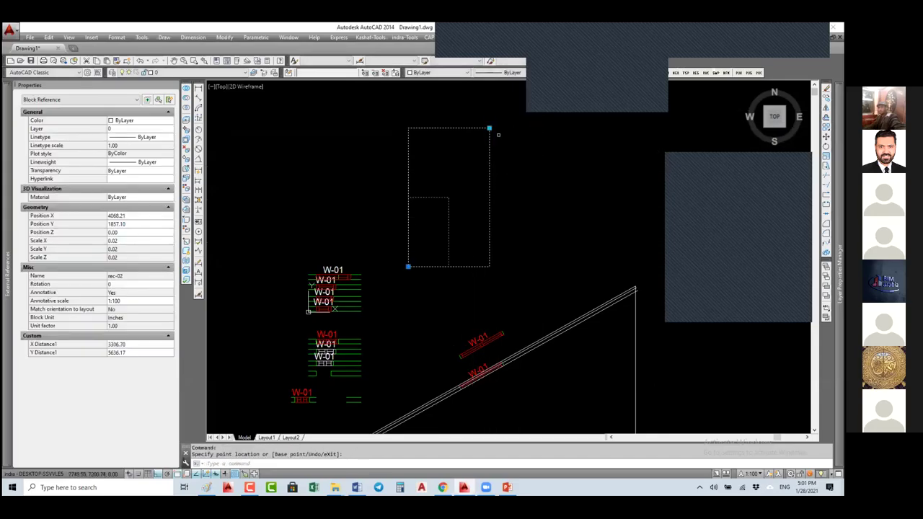
pyautogui.click(490, 127)
pyautogui.click(489, 182)
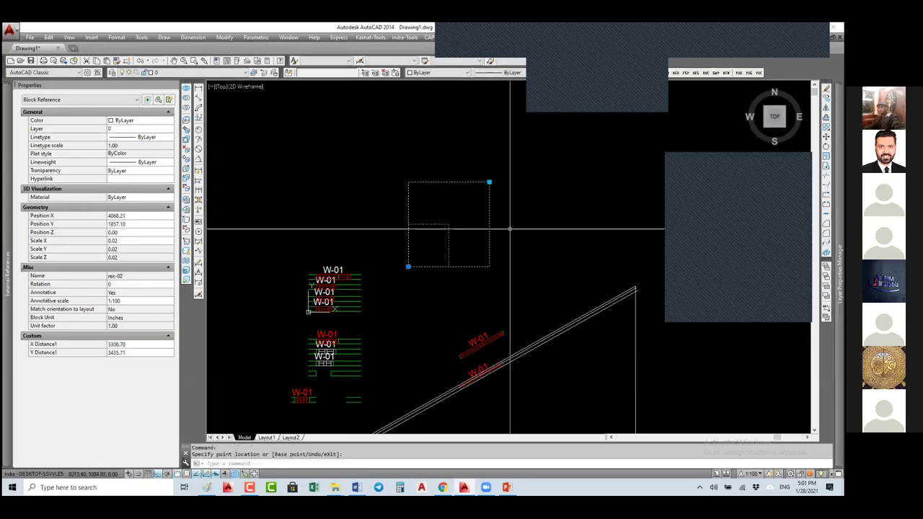
# Turn on automatic annotation scale adding, set the scale to 1:50, and reselect the rectangle block
pyautogui.click(753, 474)
pyautogui.click(753, 474)
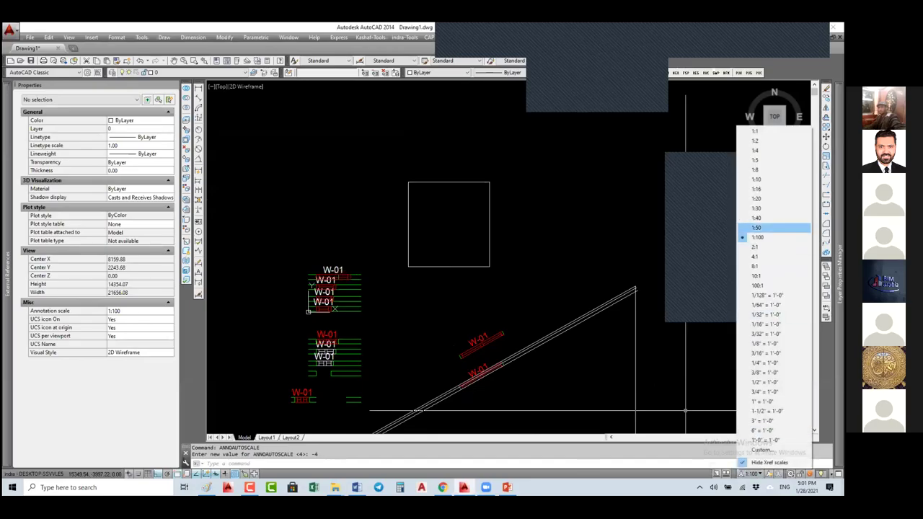
pyautogui.click(757, 228)
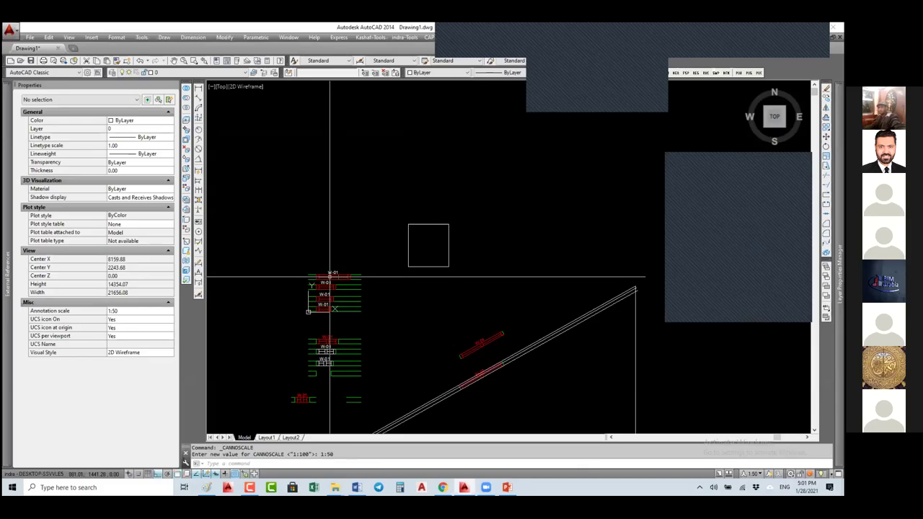
pyautogui.click(433, 226)
pyautogui.click(421, 241)
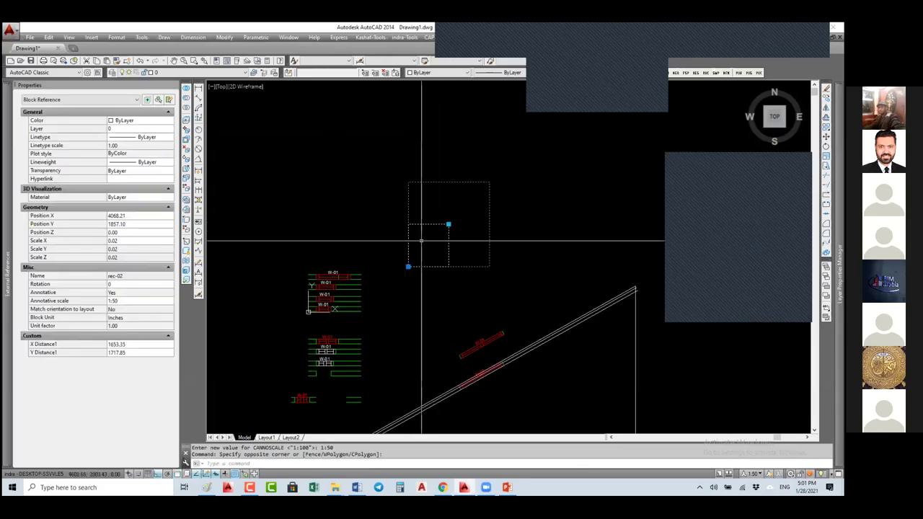
pyautogui.press('Escape')
pyautogui.press('Escape')
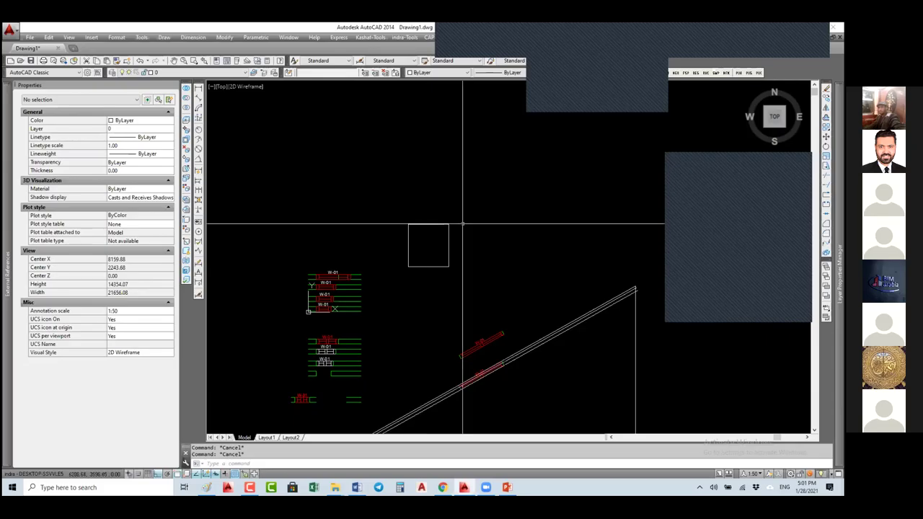
pyautogui.click(448, 225)
pyautogui.click(447, 224)
# Copy the square block twice upward to form the first column of the grid
pyautogui.scroll(-2, 446, 247)
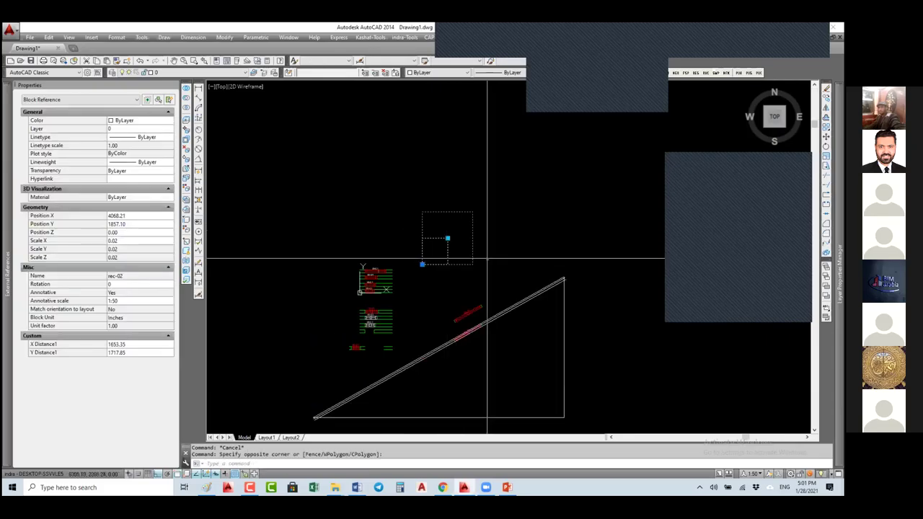
pyautogui.moveTo(488, 262); pyautogui.dragTo(440, 291, button='middle')
pyautogui.write('co')
pyautogui.press('Return')
pyautogui.click(444, 292)
pyautogui.click(442, 204)
pyautogui.click(462, 154)
pyautogui.rightClick(467, 162)
# Copy the column of blocks sideways twice to complete the 3×3 grid
pyautogui.click(484, 168)
pyautogui.write('co')
pyautogui.press('Return')
pyautogui.click(468, 105)
pyautogui.click(382, 290)
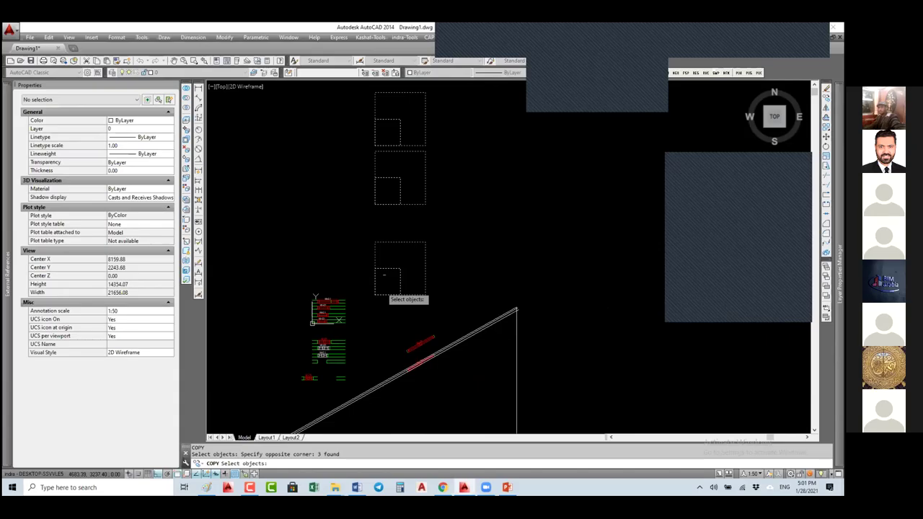
pyautogui.press('Return')
pyautogui.click(385, 274)
pyautogui.click(505, 217)
pyautogui.press('Escape')
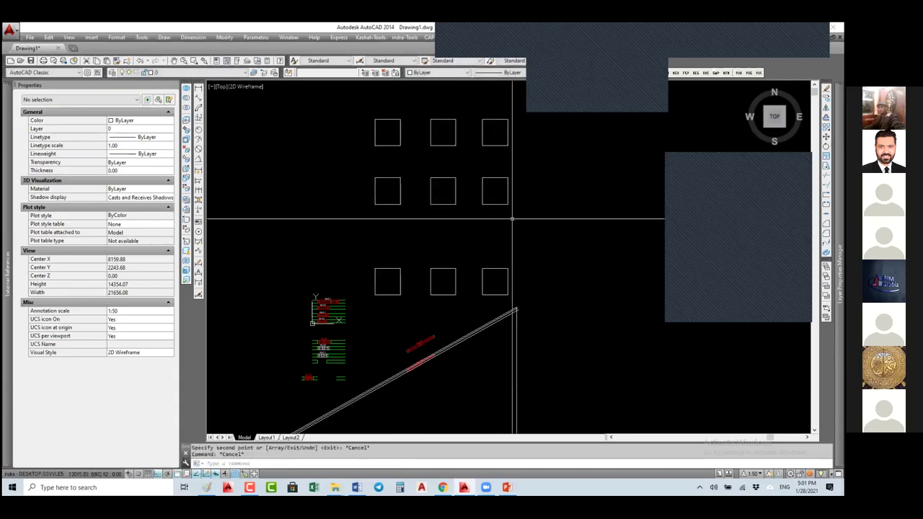
# Window-select all nine square blocks
pyautogui.click(524, 134)
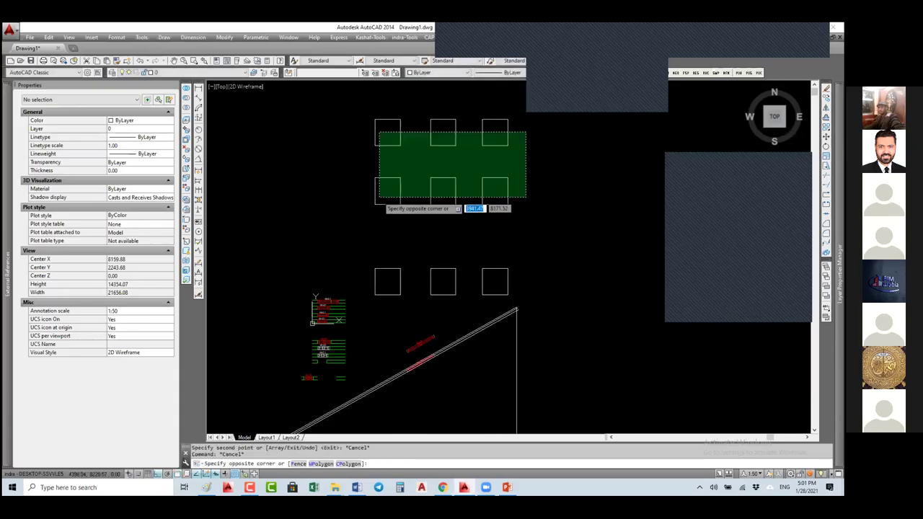
pyautogui.click(536, 127)
pyautogui.click(370, 284)
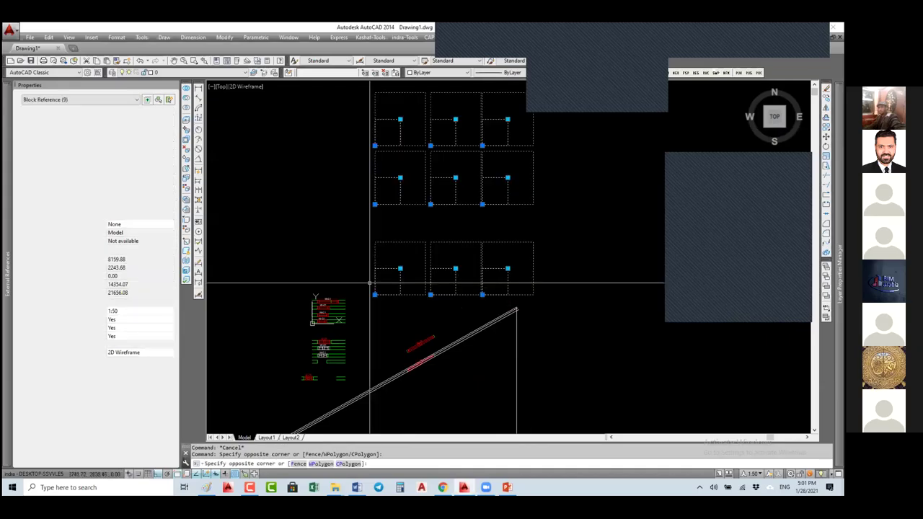
# Set X Distance1 and Y Distance1 of the nine selected blocks to 1000
pyautogui.rightClick(395, 183)
pyautogui.click(144, 345)
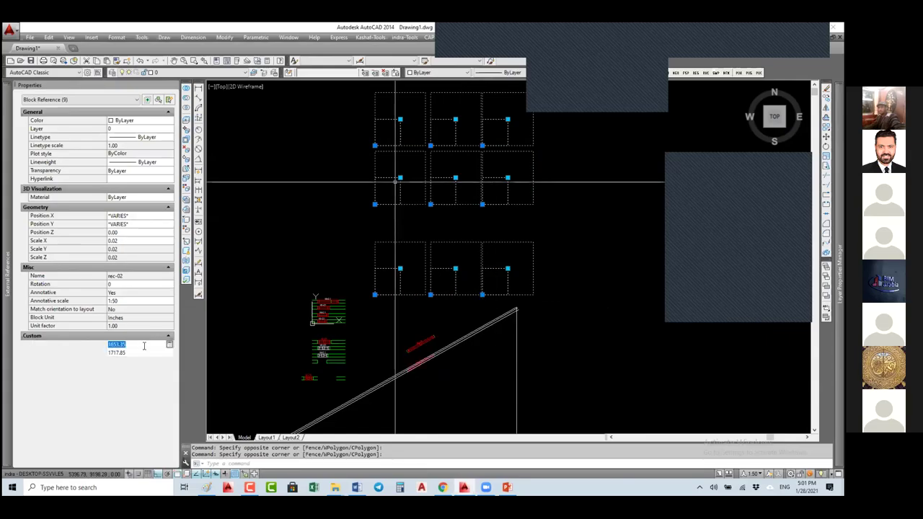
pyautogui.write('1000')
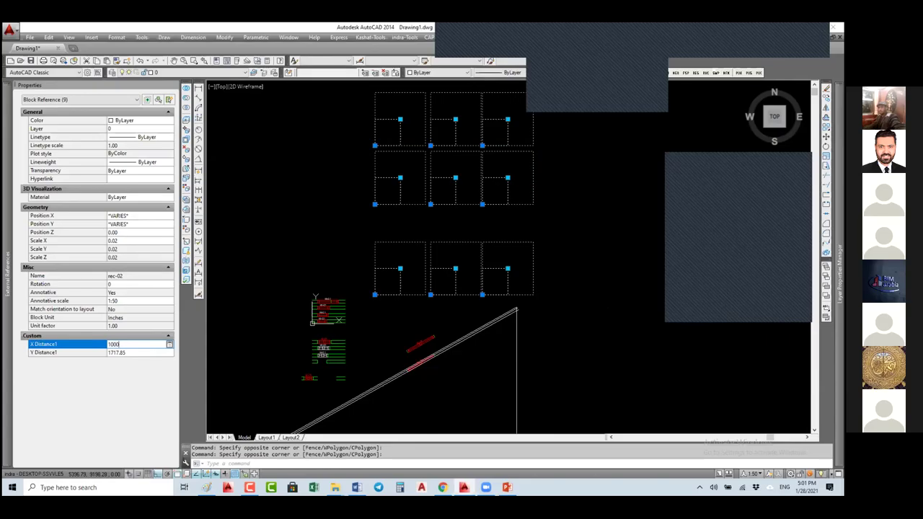
pyautogui.press('Return')
pyautogui.click(137, 352)
pyautogui.write('100')
pyautogui.press('Return')
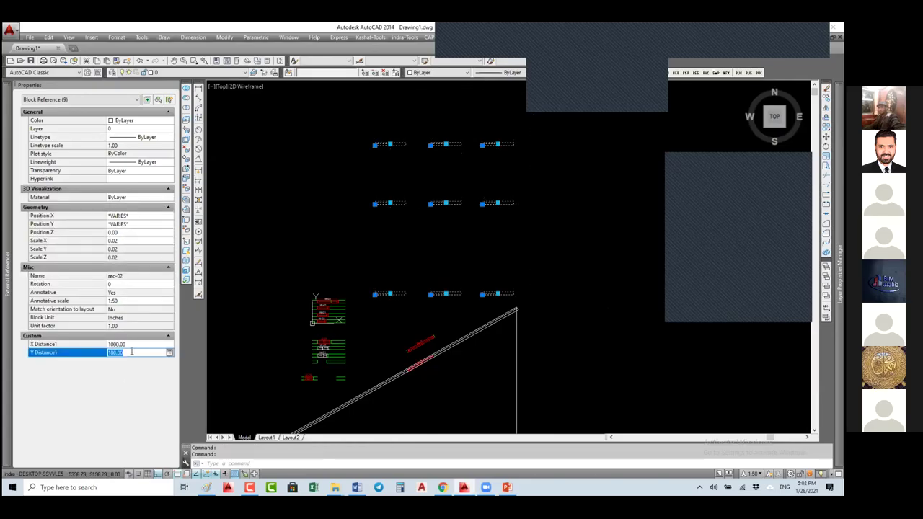
pyautogui.write('1000')
pyautogui.press('Return')
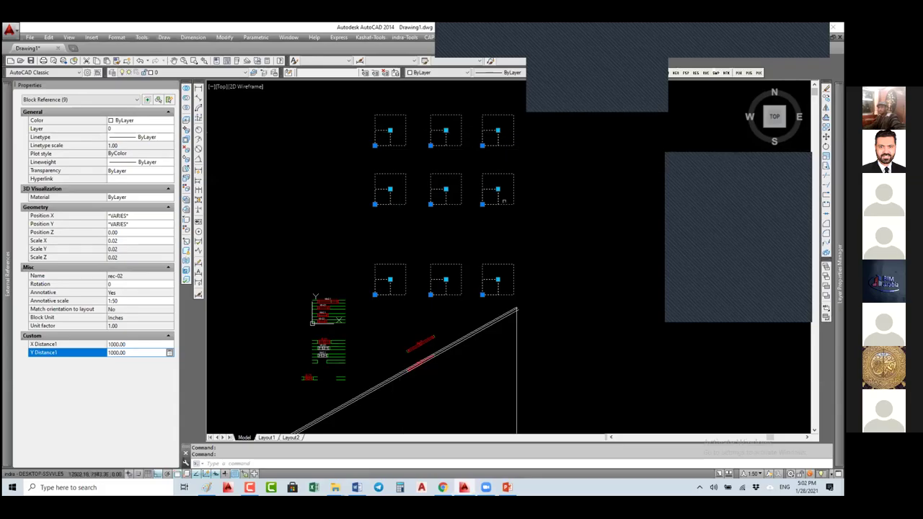
# Select only the top-left block and run BE to edit its block definition
pyautogui.press('Escape')
pyautogui.click(377, 144)
pyautogui.click(353, 154)
pyautogui.write('be')
pyautogui.press('Return')
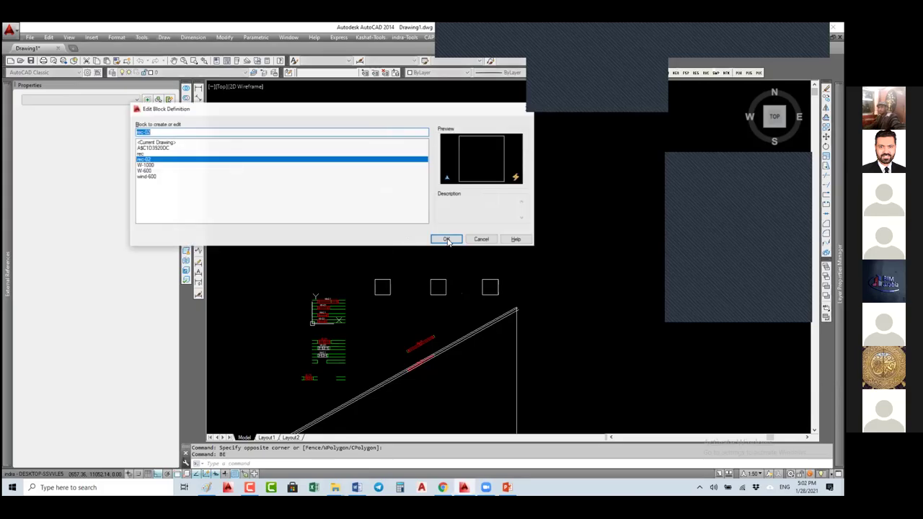
# Open rec-02 in the Block Editor, set Annotative to No, and save the changes
pyautogui.press('Return')
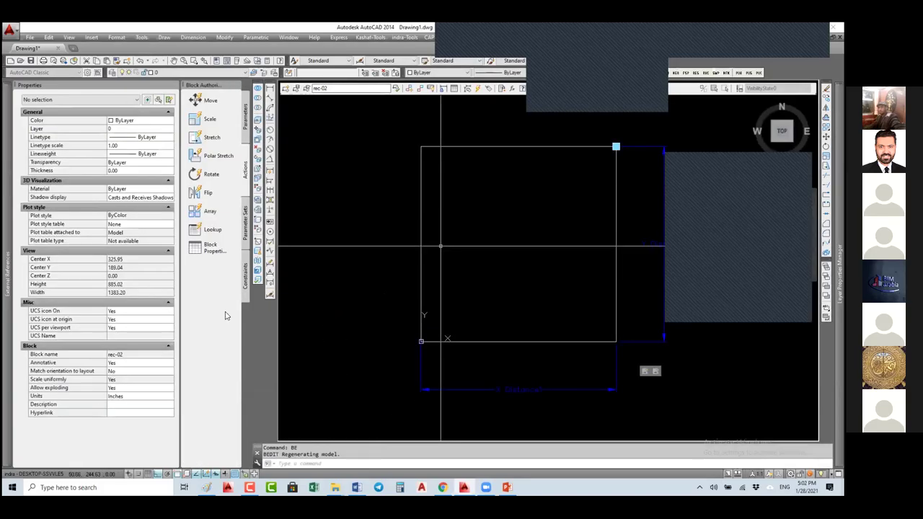
pyautogui.click(128, 363)
pyautogui.click(128, 363)
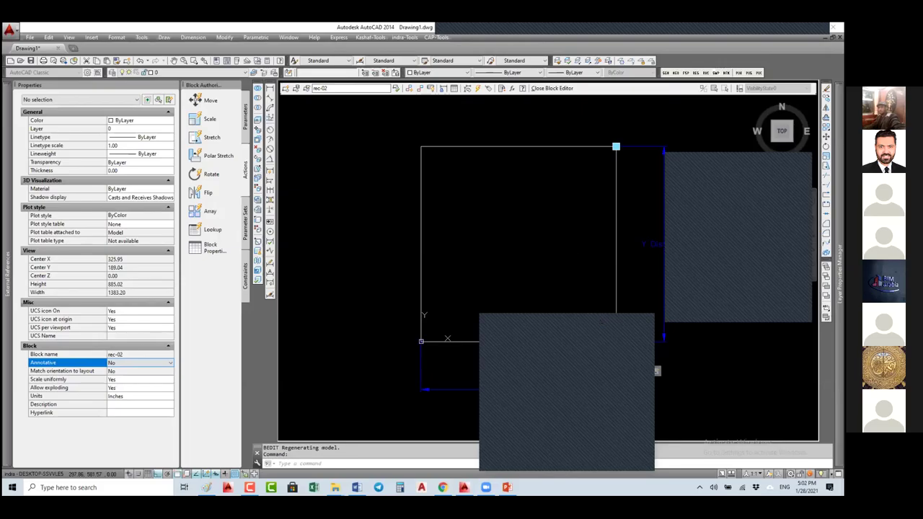
pyautogui.click(552, 88)
pyautogui.click(382, 250)
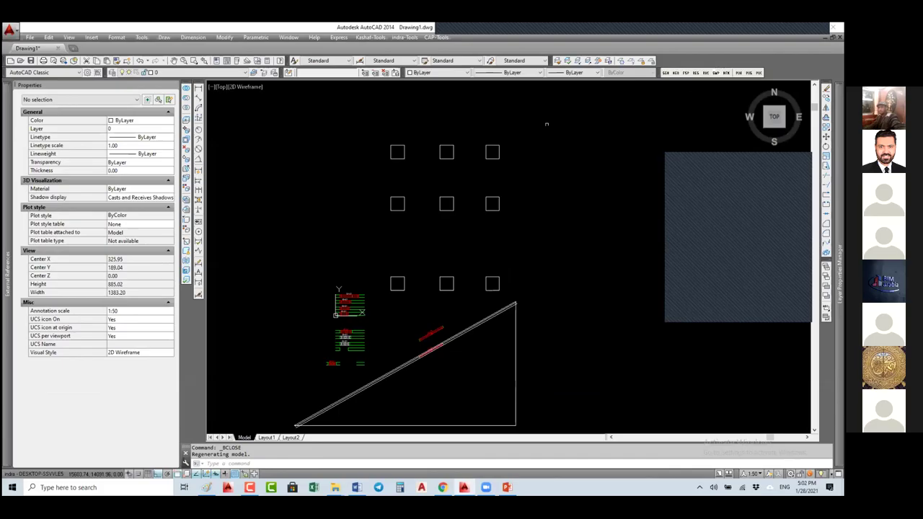
# Resize the top row of three blocks to X Distance1 2000 and Y Distance1 3000
pyautogui.moveTo(571, 113); pyautogui.dragTo(375, 311)
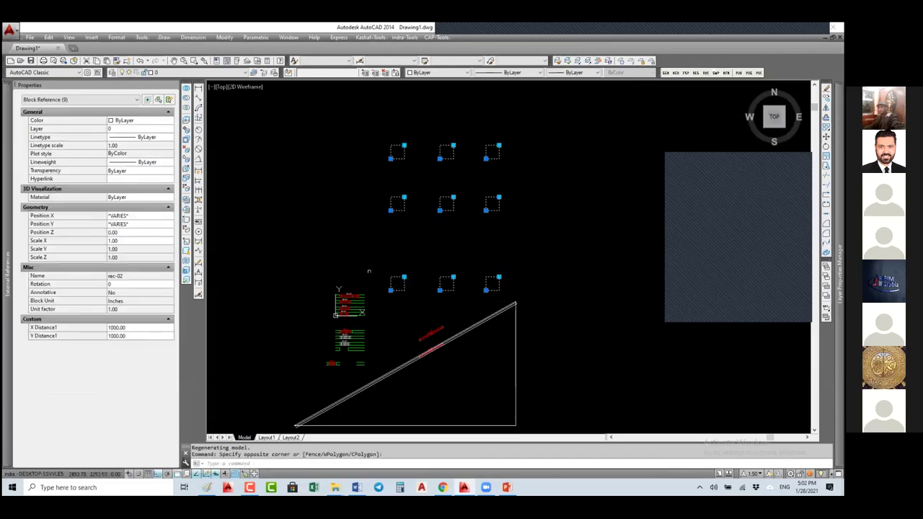
pyautogui.click(532, 314)
pyautogui.click(135, 328)
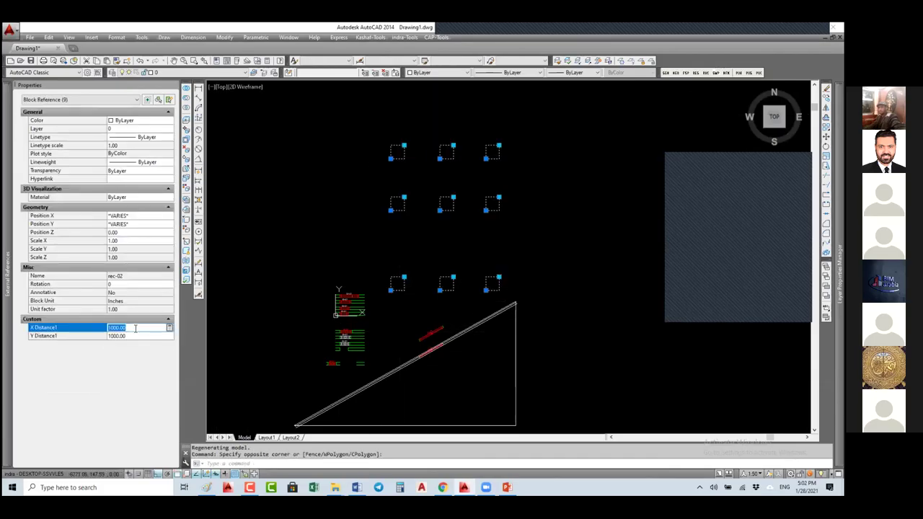
pyautogui.press('Escape')
pyautogui.press('Escape')
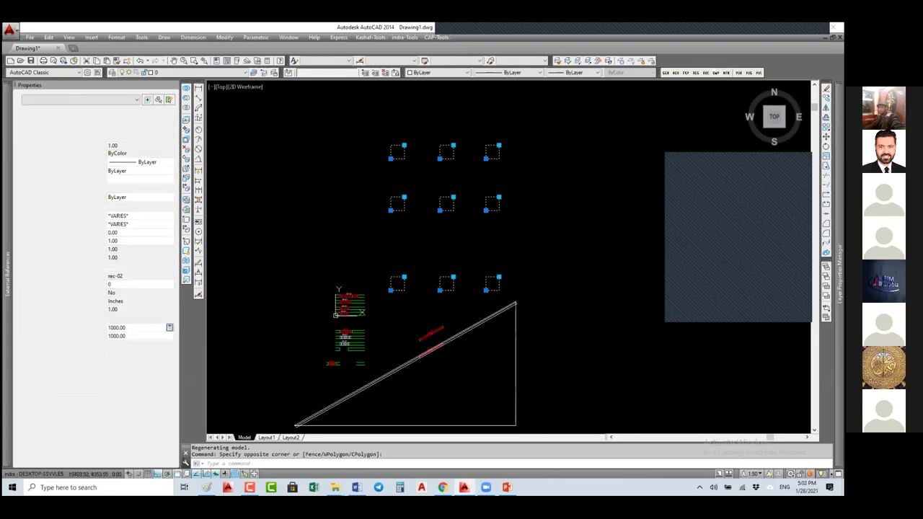
pyautogui.click(549, 136)
pyautogui.click(367, 169)
pyautogui.click(119, 329)
pyautogui.write('2000')
pyautogui.press('Tab')
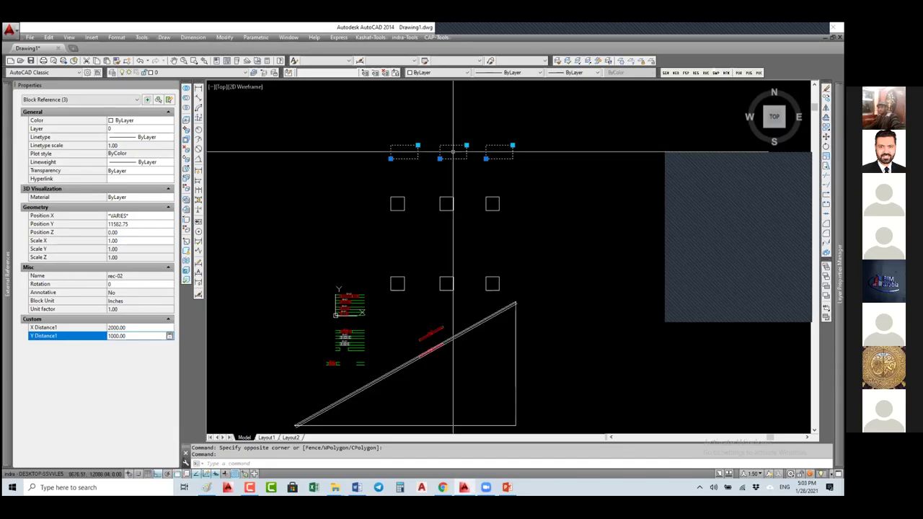
pyautogui.click(86, 340)
pyautogui.write('3000')
pyautogui.press('Return')
# Select one small block and run BE to edit its block definition
pyautogui.press('Escape')
pyautogui.press('Escape')
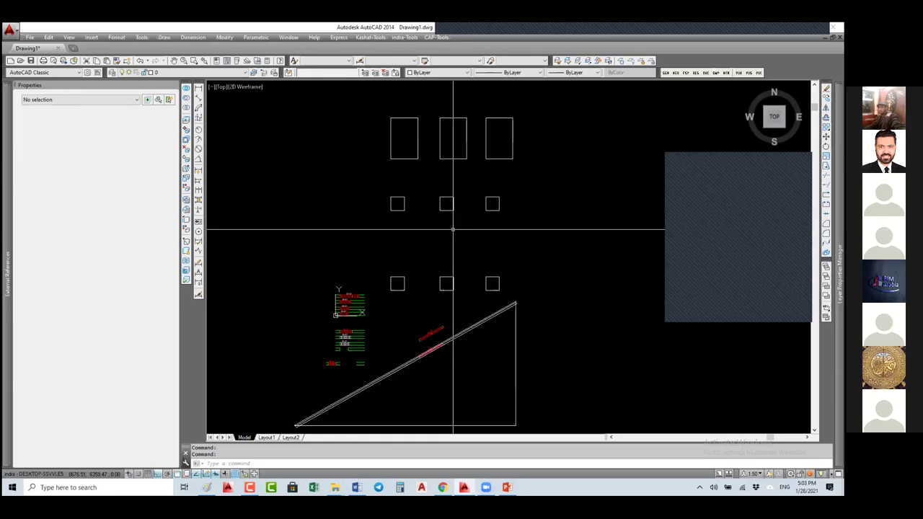
pyautogui.click(391, 206)
pyautogui.click(363, 212)
pyautogui.write('BE')
pyautogui.press('Return')
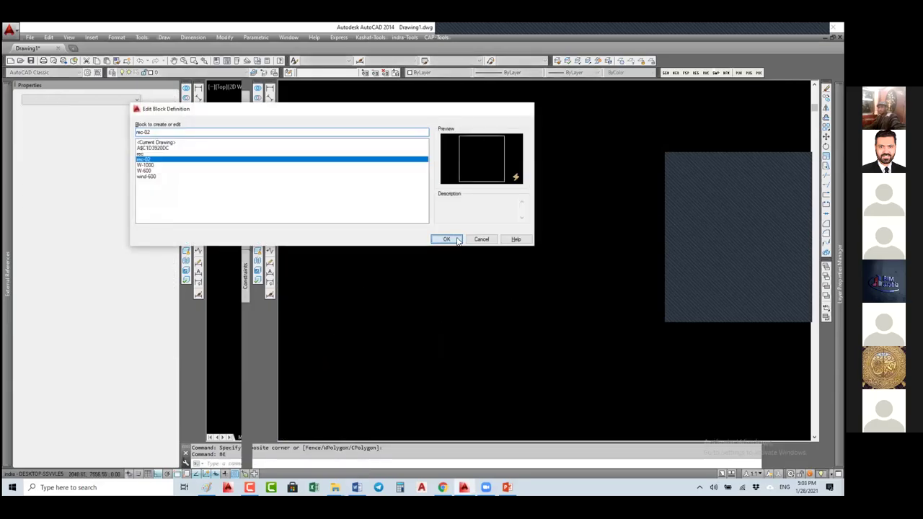
# Open rec-02 in the Block Editor, then close it saving the changes
pyautogui.click(456, 240)
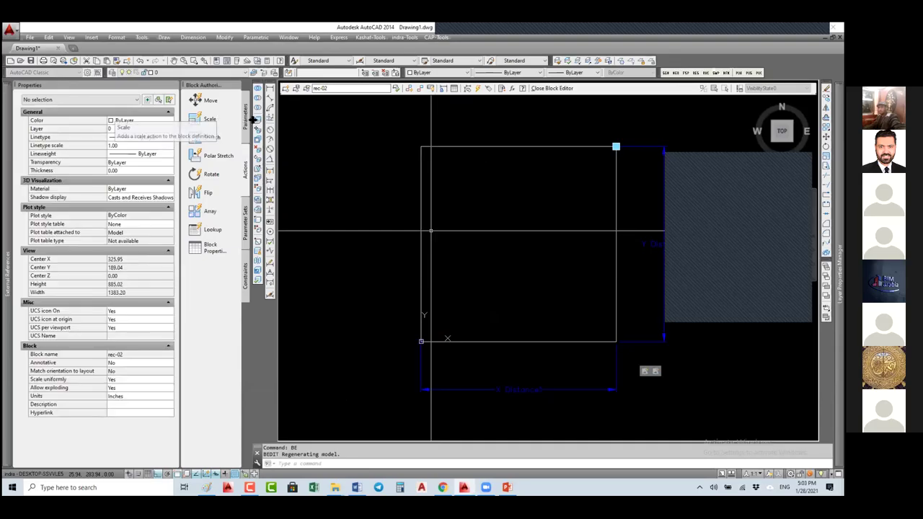
pyautogui.moveTo(252, 120); pyautogui.dragTo(276, 118)
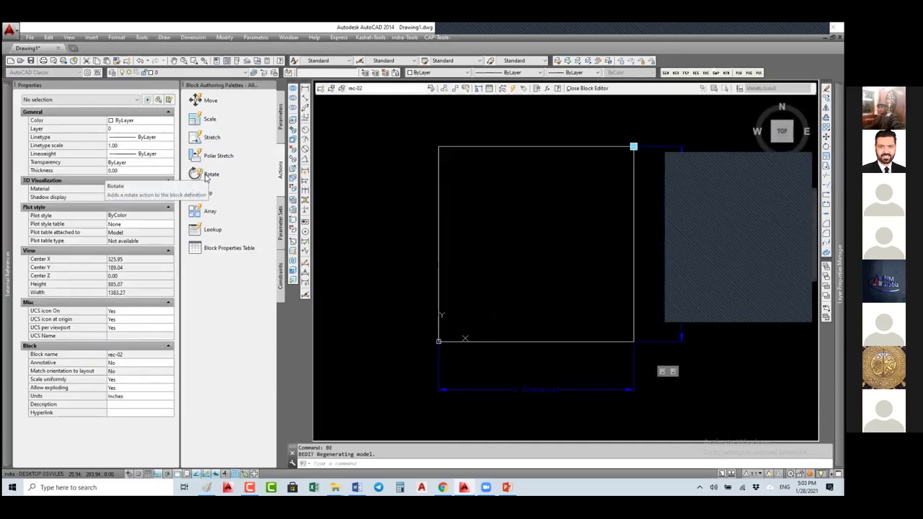
pyautogui.scroll(-4, 505, 211)
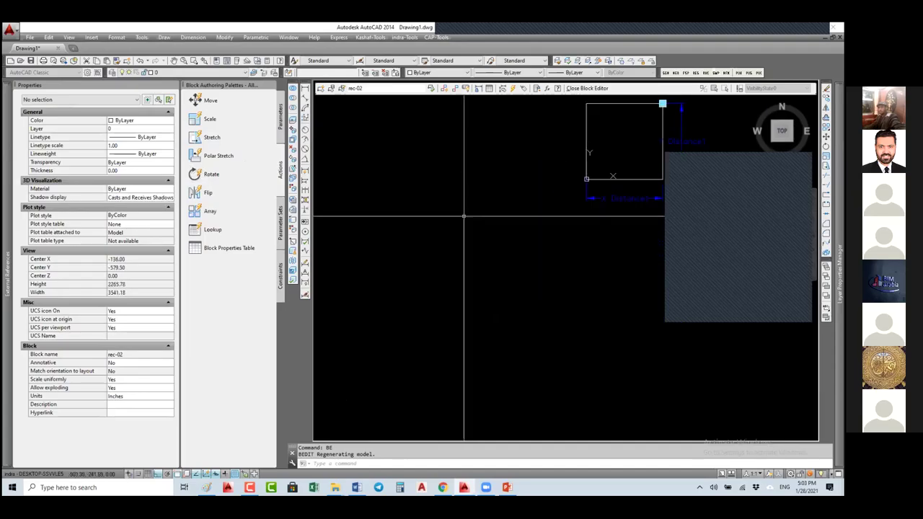
pyautogui.click(587, 88)
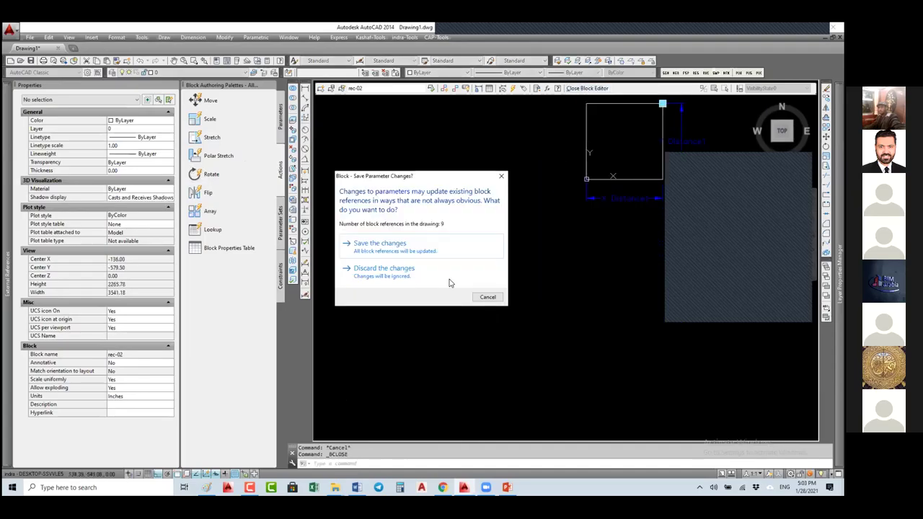
pyautogui.click(380, 247)
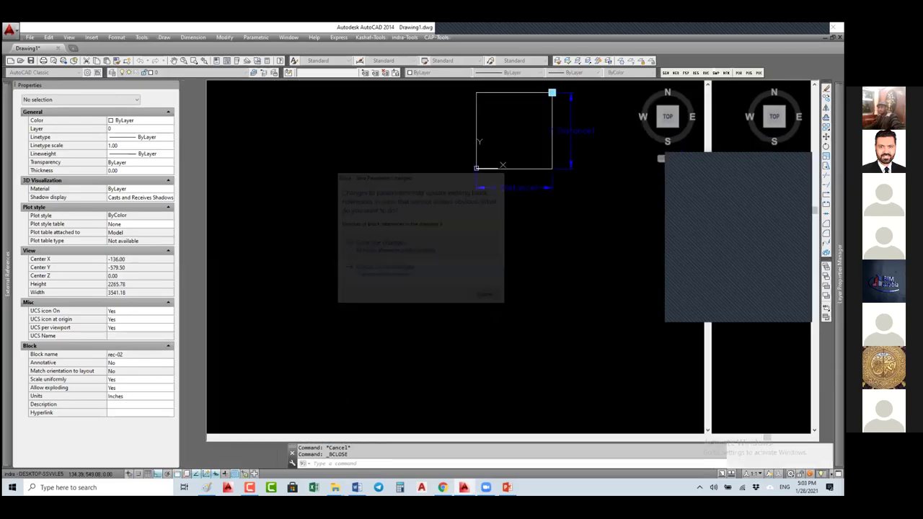
# Draw a circle with a horizontal chord and a slanted chord across it
pyautogui.write('c')
pyautogui.press('Return')
pyautogui.click(468, 222)
pyautogui.click(472, 225)
pyautogui.scroll(10, 470, 225)
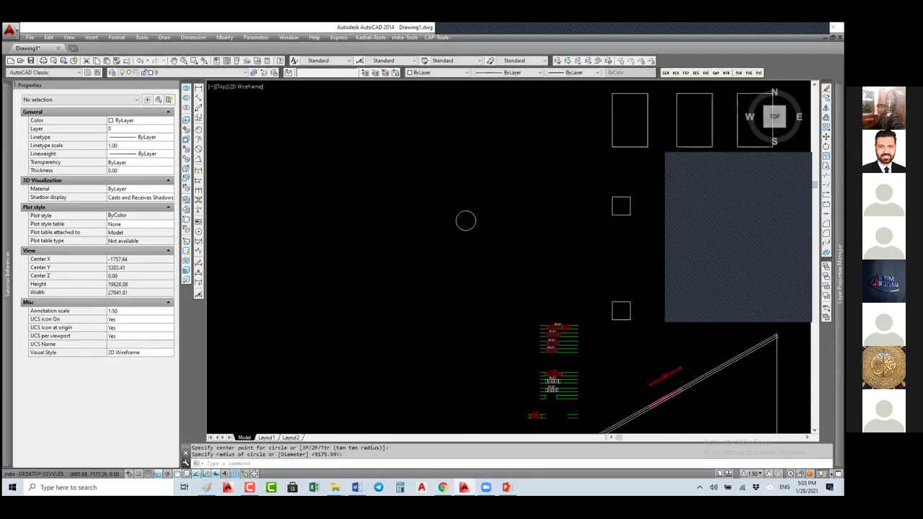
pyautogui.moveTo(470, 226); pyautogui.dragTo(470, 247, button='middle')
pyautogui.write('l')
pyautogui.press('Return')
pyautogui.click(388, 228)
pyautogui.click(513, 226)
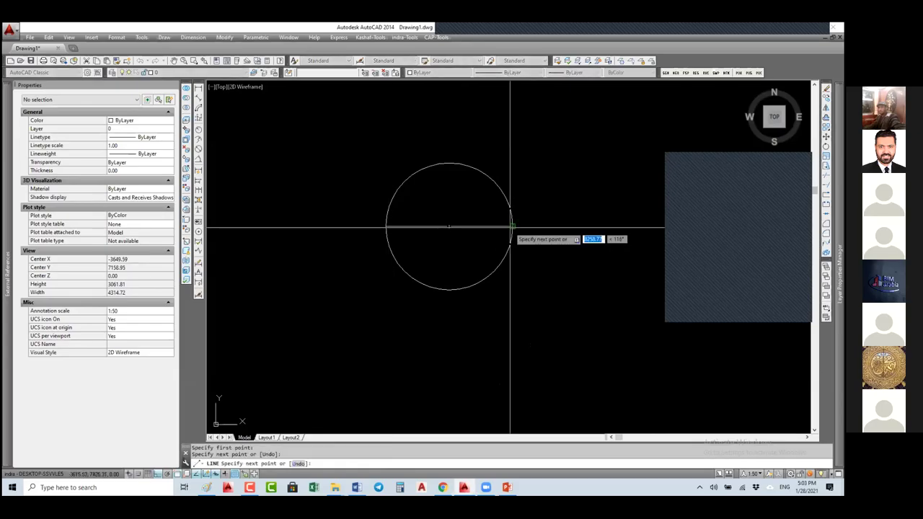
pyautogui.press('Return')
pyautogui.click(451, 165)
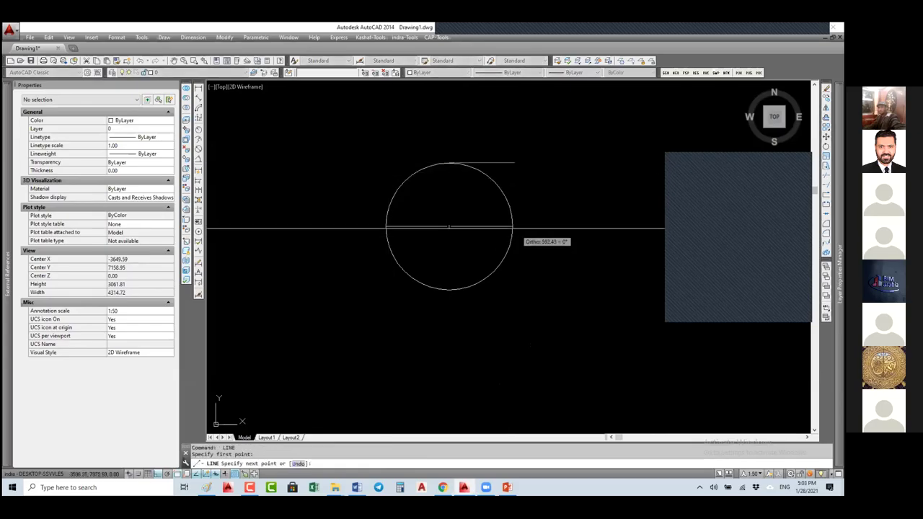
pyautogui.click(512, 226)
# Offset the slanted chord by 120 outside the circle and mirror it for the triangle's sides
pyautogui.write('o')
pyautogui.press('Return')
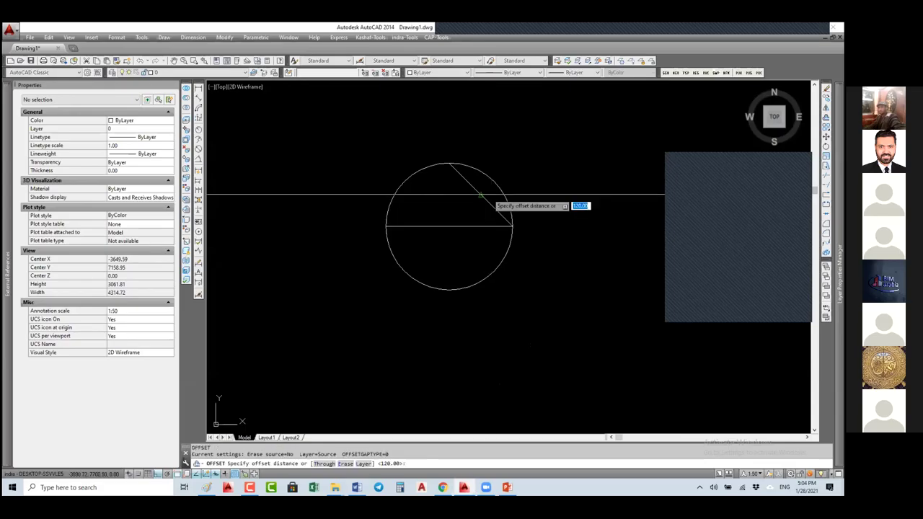
pyautogui.press('Return')
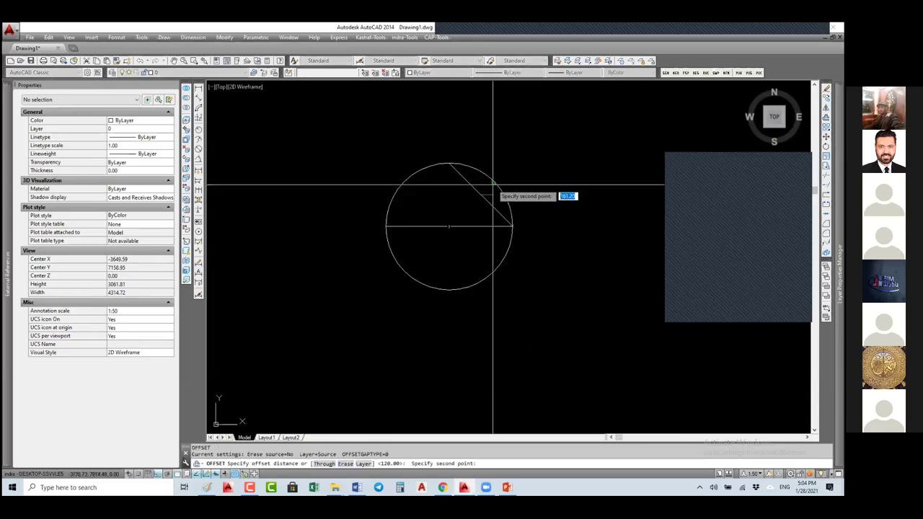
pyautogui.click(485, 199)
pyautogui.click(505, 190)
pyautogui.press('Escape')
pyautogui.write('mi')
pyautogui.press('Return')
pyautogui.click(538, 186)
pyautogui.click(521, 210)
pyautogui.press('Return')
pyautogui.click(431, 226)
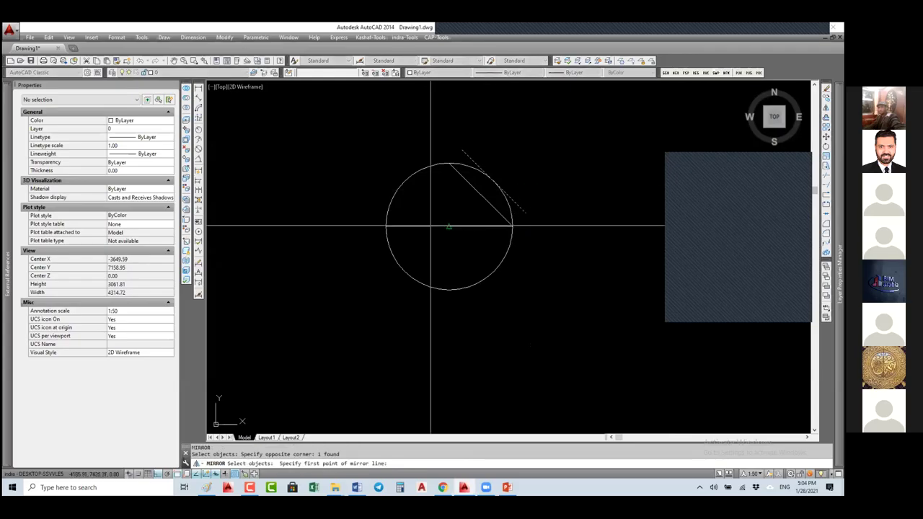
pyautogui.click(514, 202)
pyautogui.press('Return')
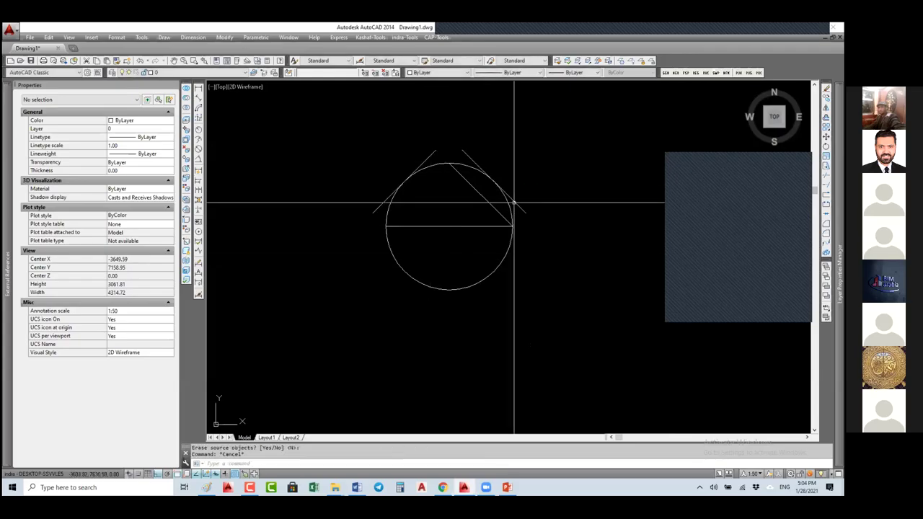
# Fillet the triangle's two base corners and erase the inner diagonal line
pyautogui.write('f')
pyautogui.press('Return')
pyautogui.click(520, 208)
pyautogui.click(491, 228)
pyautogui.press('Return')
pyautogui.click(490, 227)
pyautogui.click(376, 209)
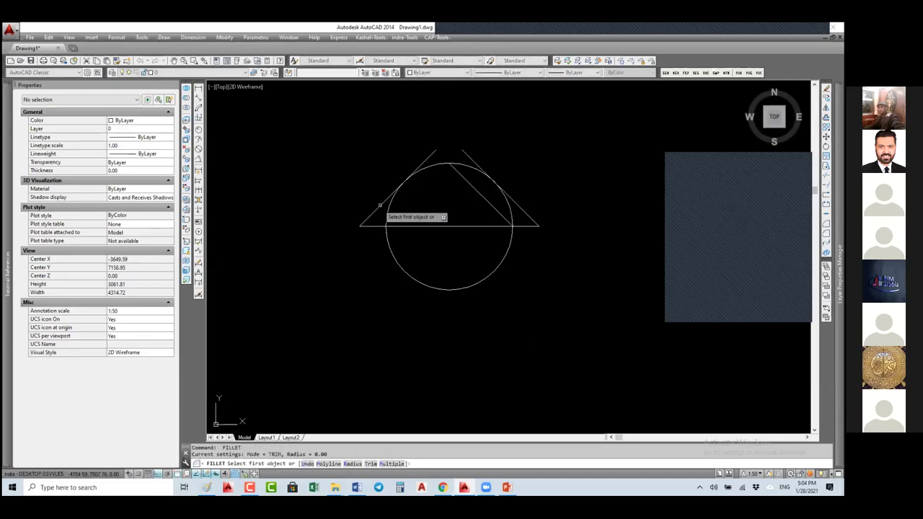
pyautogui.press('Escape')
pyautogui.click(456, 171)
pyautogui.write('e')
pyautogui.press('Return')
# Window-select the circle and triangle
pyautogui.scroll(-2, 443, 180)
pyautogui.scroll(-2, 366, 223)
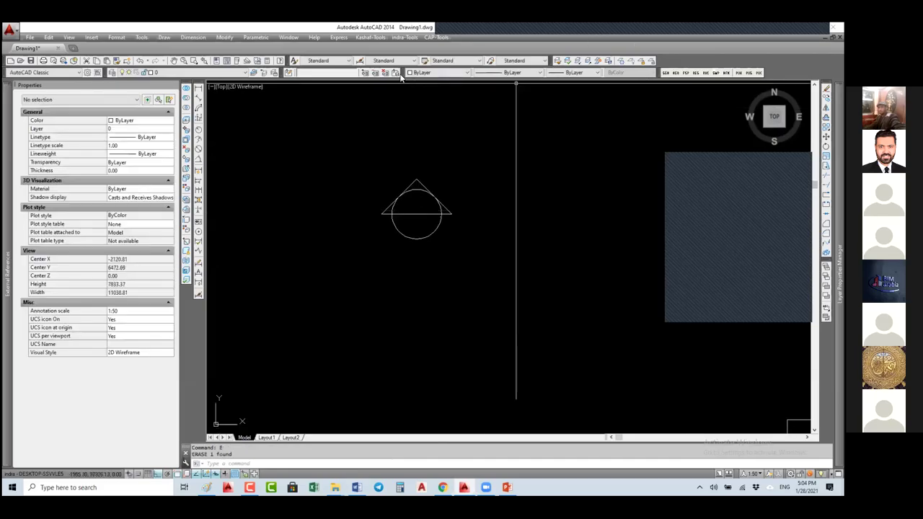
pyautogui.write('tr')
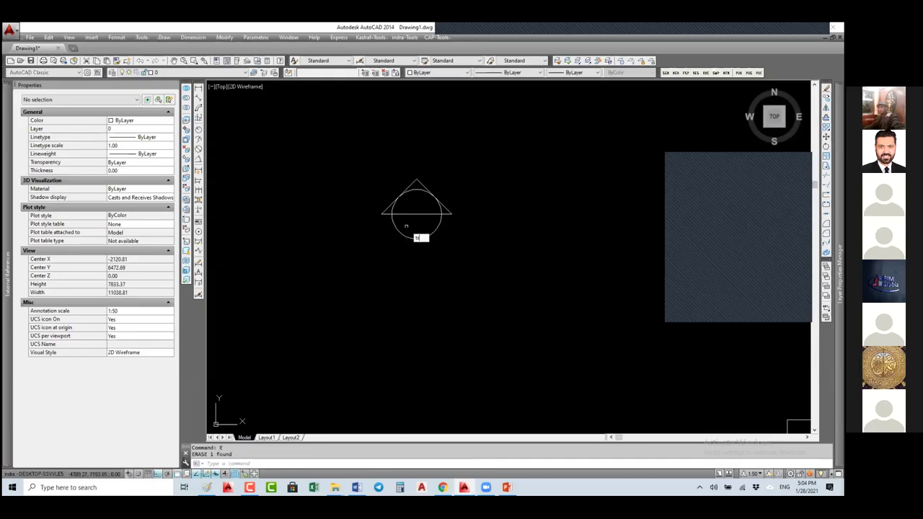
pyautogui.press('Return')
pyautogui.press('Return')
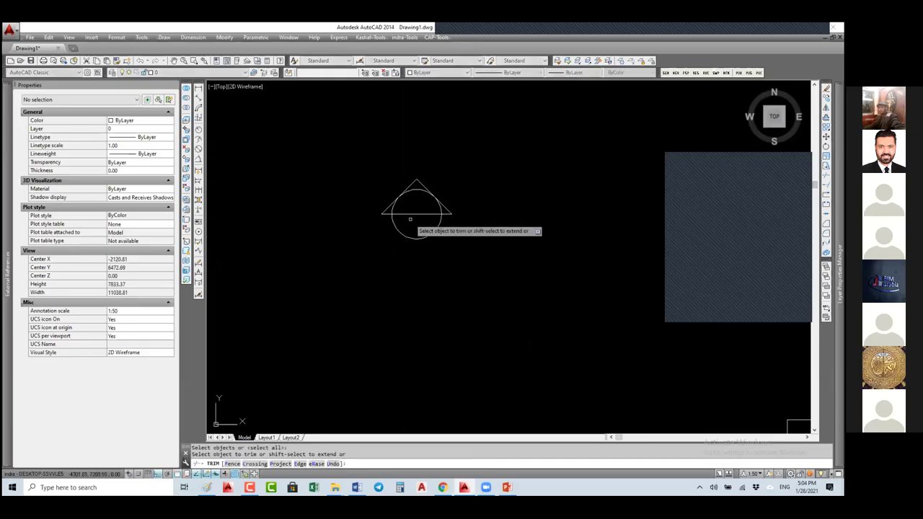
pyautogui.press('Escape')
pyautogui.press('Escape')
pyautogui.click(486, 165)
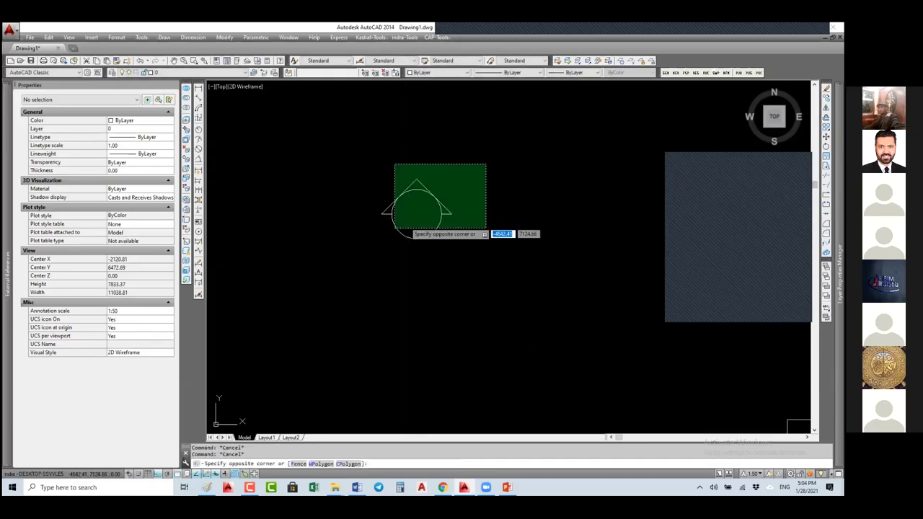
pyautogui.click(339, 253)
# Create block 'ws' based at the circle's centre, set to open in the block editor
pyautogui.write('b')
pyautogui.press('Return')
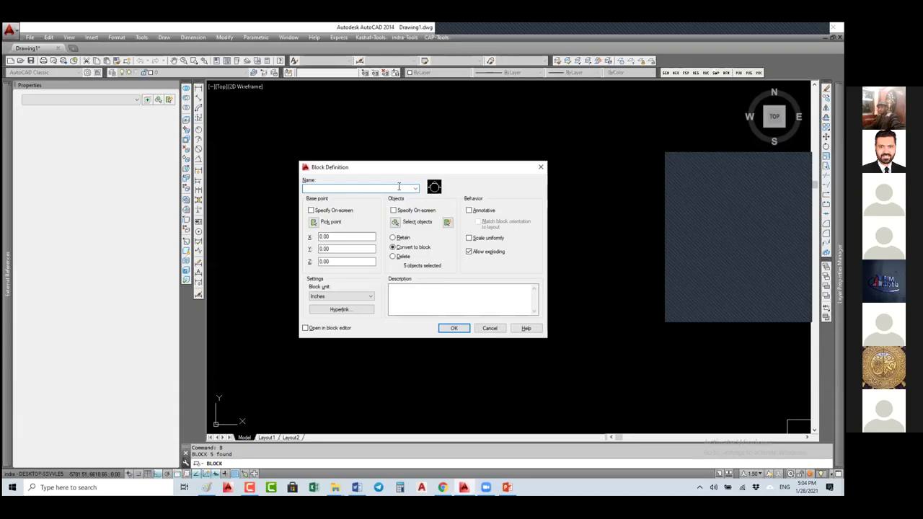
pyautogui.write('ws')
pyautogui.click(326, 222)
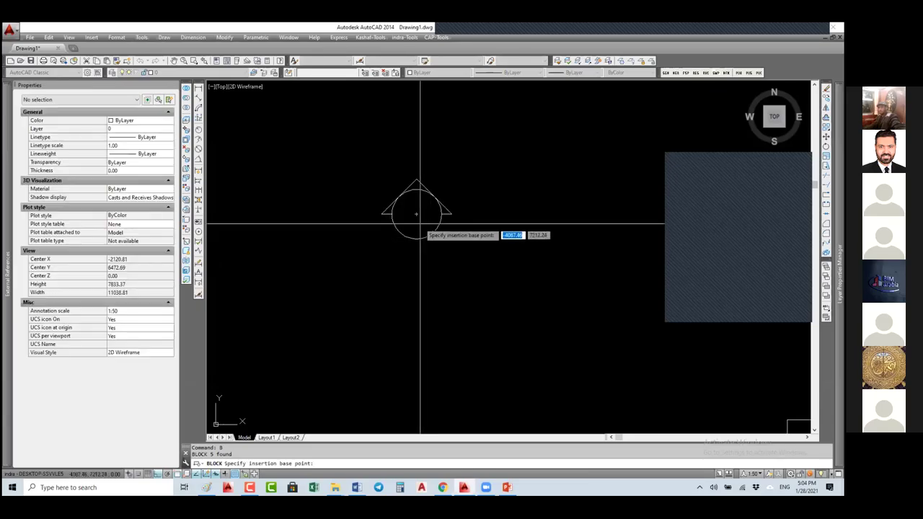
pyautogui.click(419, 216)
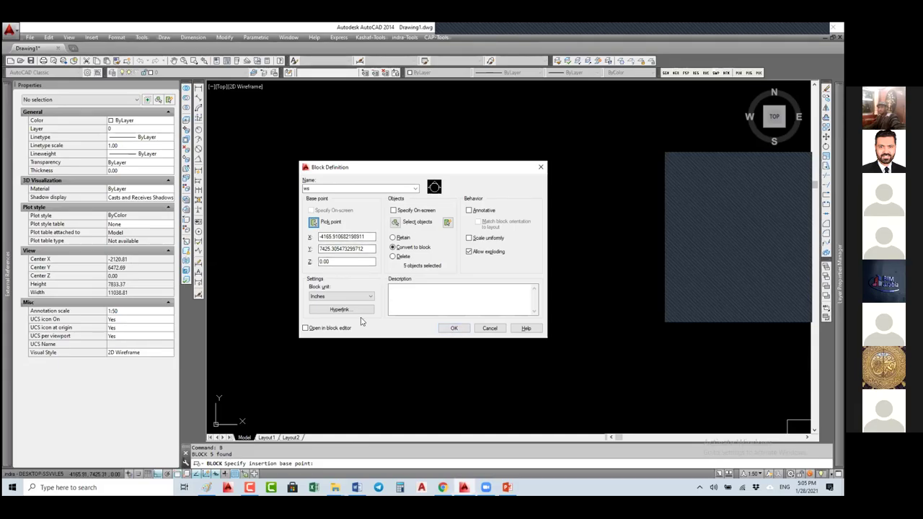
pyautogui.click(338, 328)
pyautogui.click(455, 328)
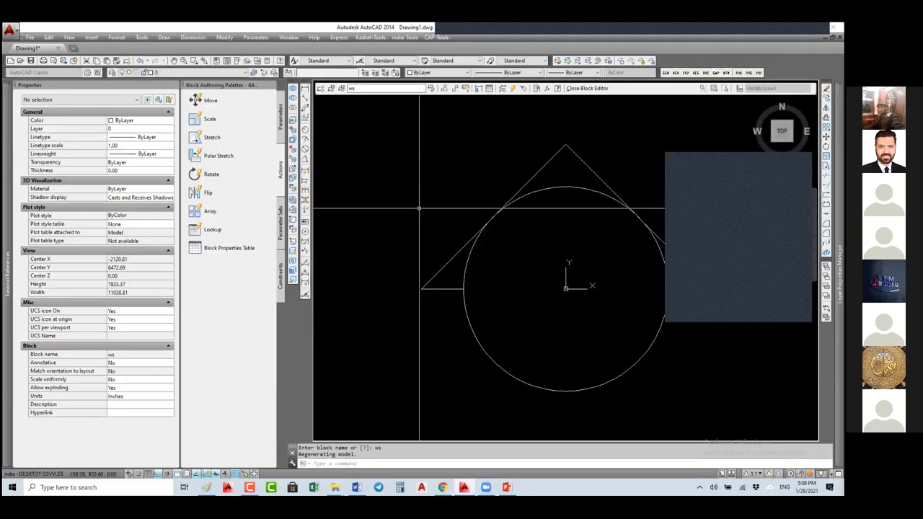
# Close the block editor, saving the changes to ws
pyautogui.scroll(-5, 566, 271)
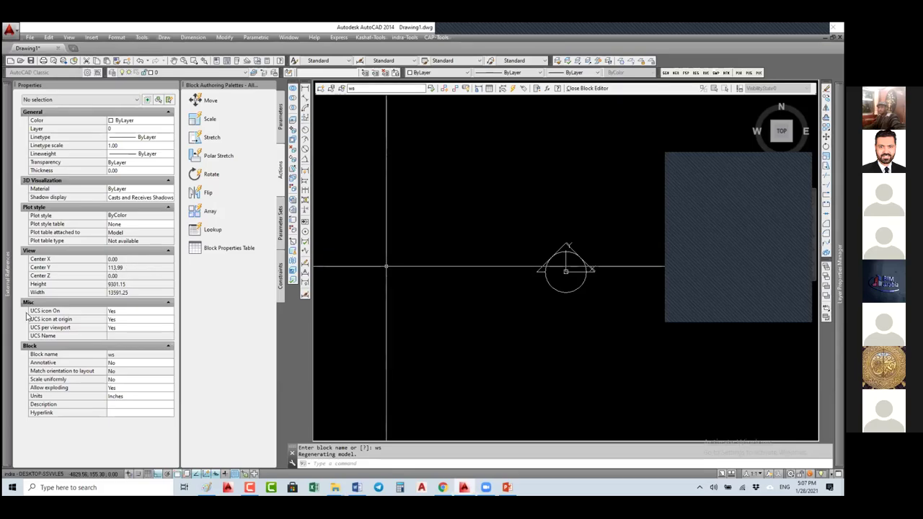
pyautogui.moveTo(7, 310)
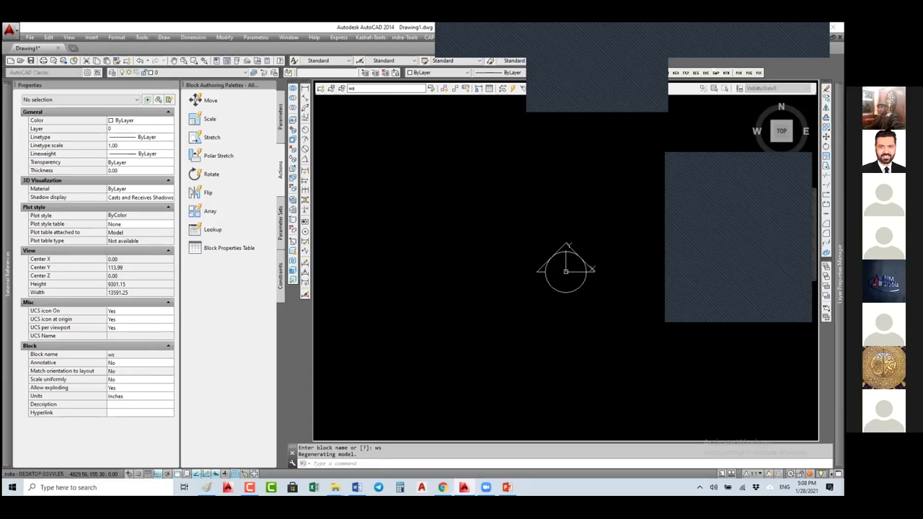
pyautogui.click(577, 91)
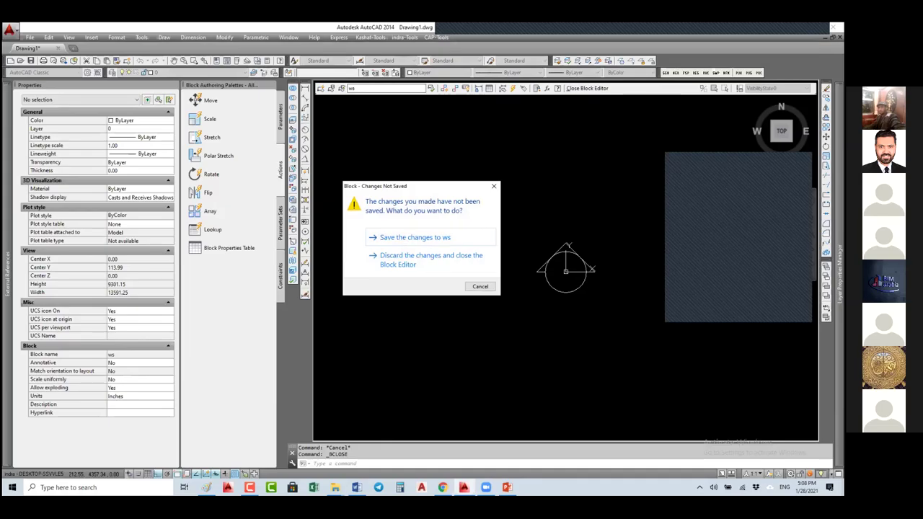
pyautogui.click(405, 238)
# Start a DIST measurement from a first point on the ws symbol
pyautogui.write('dist')
pyautogui.press('Return')
pyautogui.click(453, 222)
# Cancel the measurement and open the ws block in the Block Editor with BE
pyautogui.press('Escape')
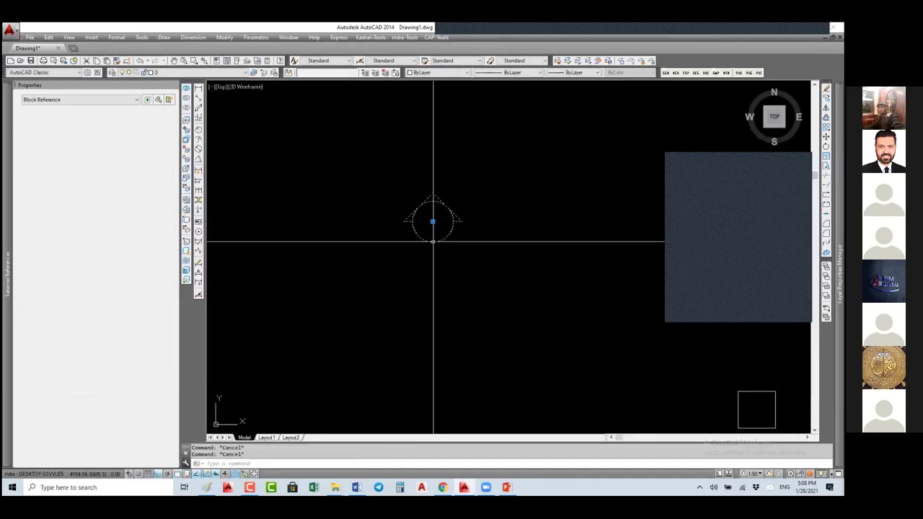
pyautogui.click(427, 241)
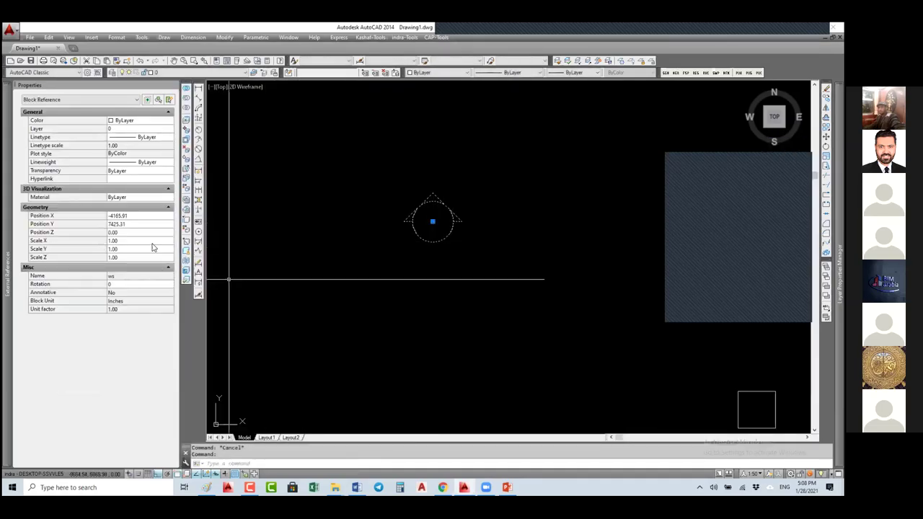
pyautogui.write('be')
pyautogui.press('Return')
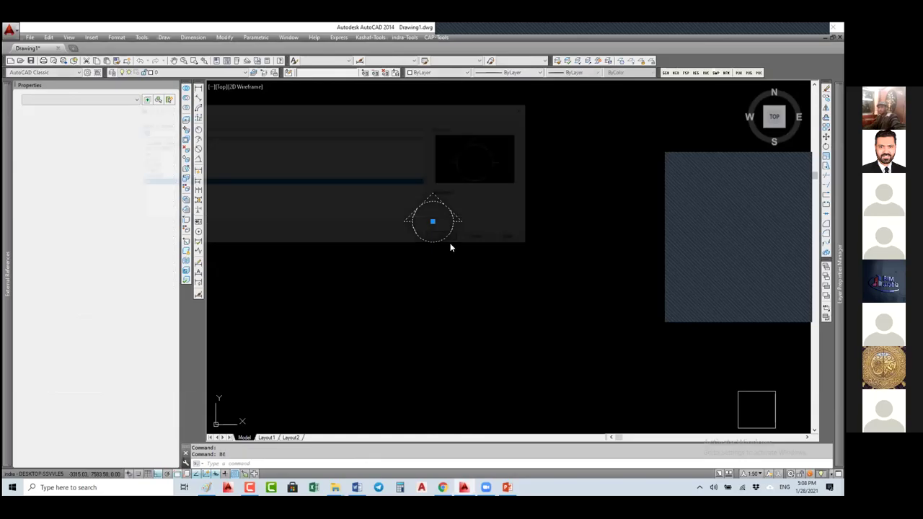
pyautogui.click(442, 240)
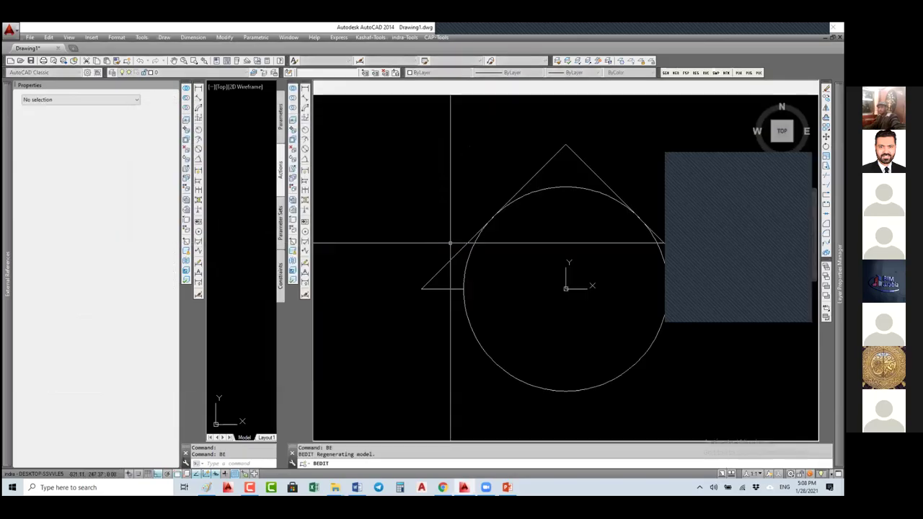
# Add a multiline text '1' inside the block's circle and select it
pyautogui.write('mt')
pyautogui.press('Return')
pyautogui.click(461, 216)
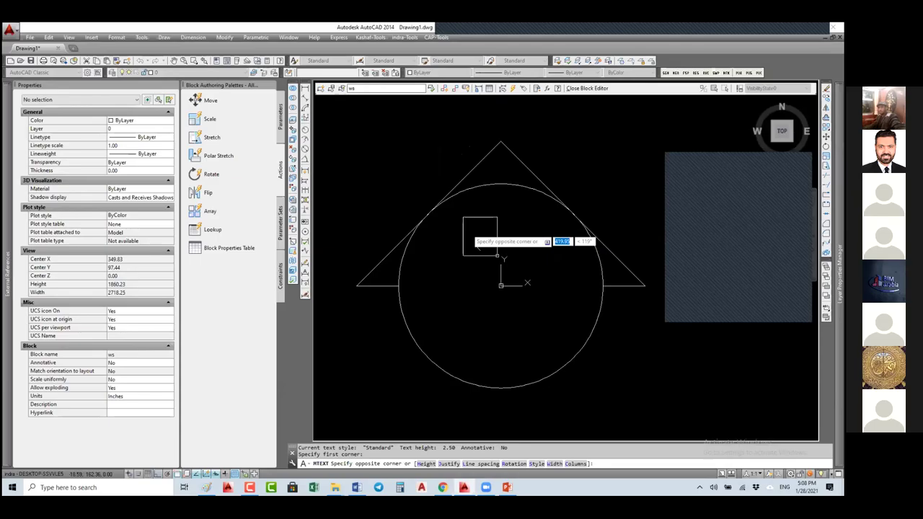
pyautogui.click(327, 221)
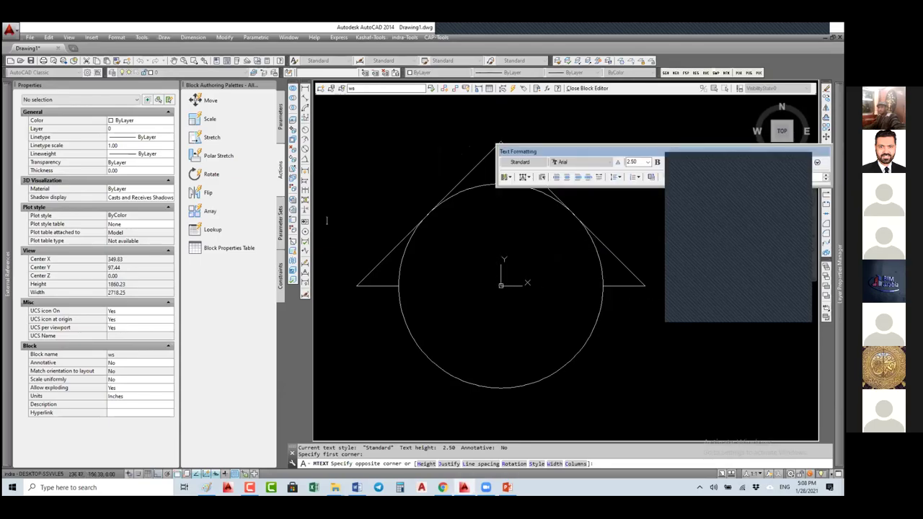
pyautogui.click(452, 254)
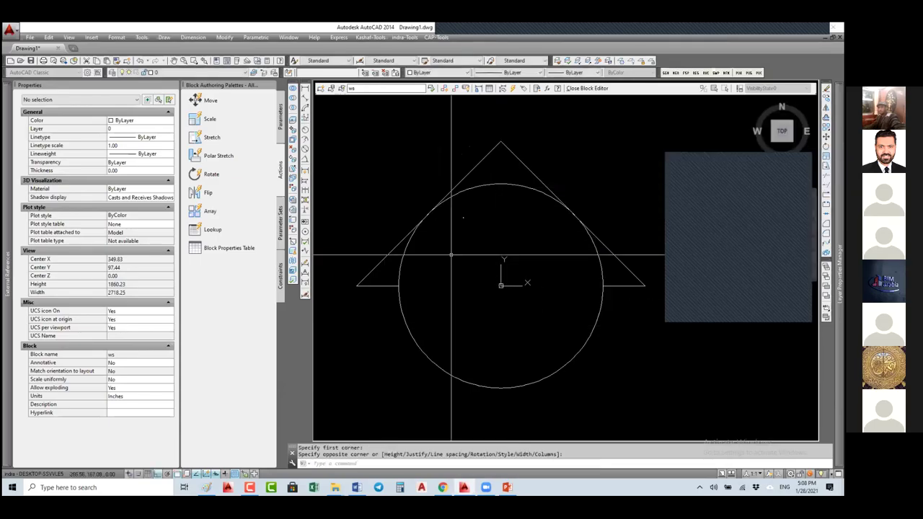
pyautogui.click(482, 207)
pyautogui.click(459, 228)
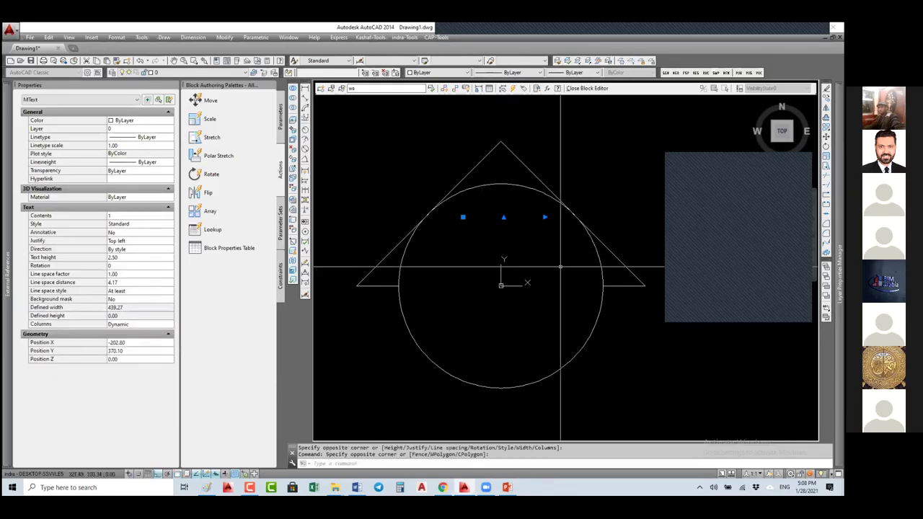
# Select all block objects, abandon a scale attempt, and zoom to extents
pyautogui.press('Escape')
pyautogui.press('Escape')
pyautogui.hotkey('ctrl', 'a')
pyautogui.write('sc')
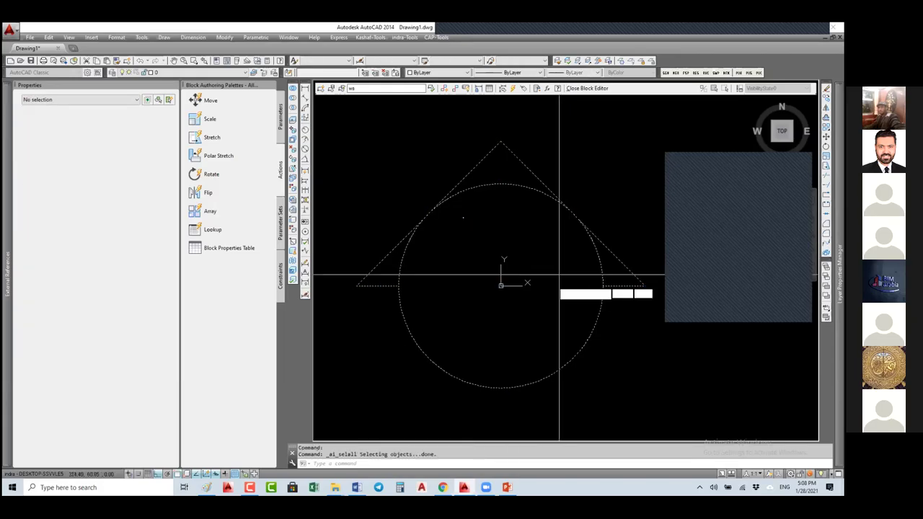
pyautogui.press('Return')
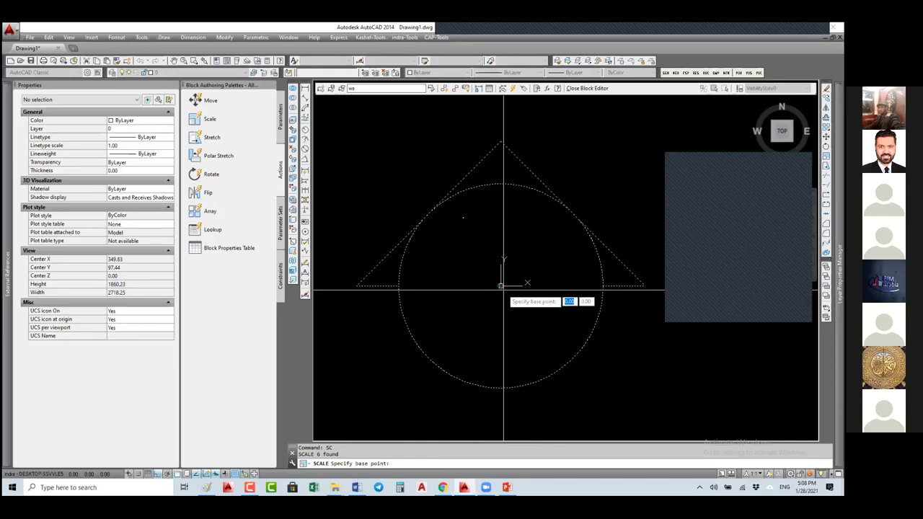
pyautogui.press('Escape')
pyautogui.write('z')
pyautogui.press('Return')
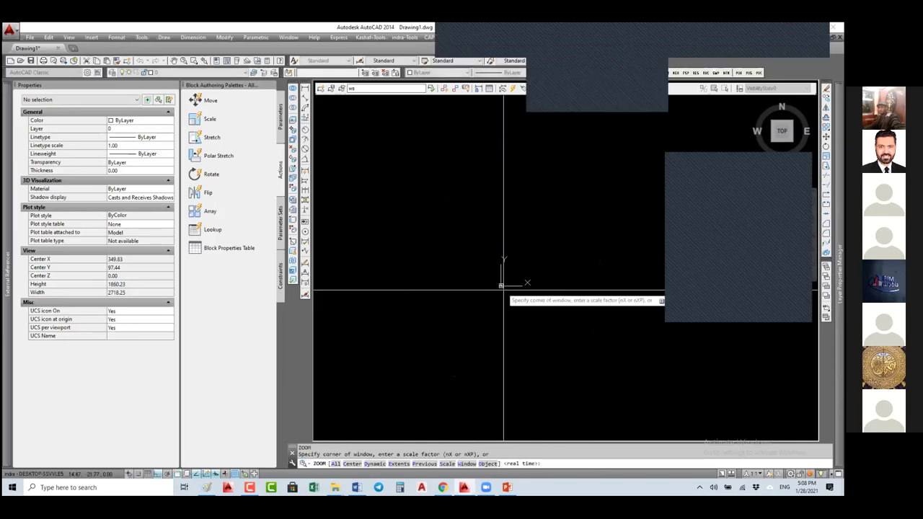
pyautogui.write('e')
pyautogui.press('Return')
# Set the '1' text height to 2.50 and close the Block Editor
pyautogui.click(534, 191)
pyautogui.click(491, 220)
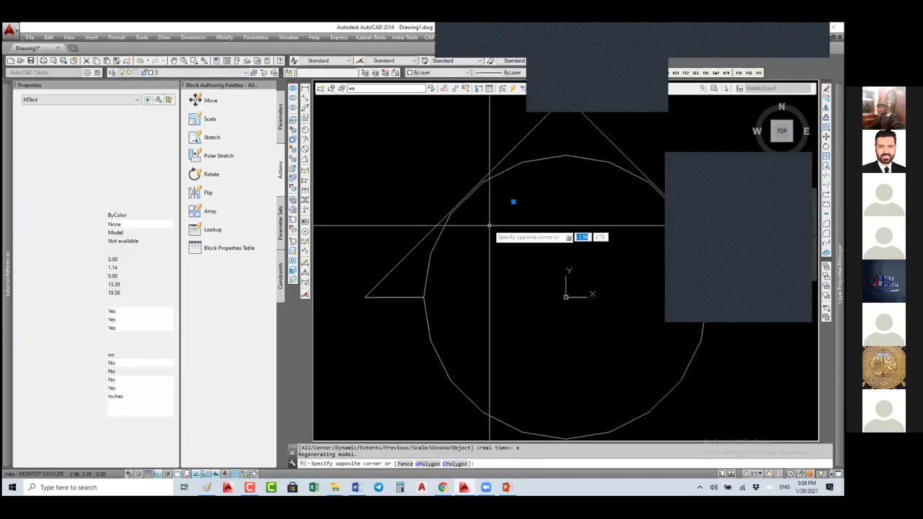
pyautogui.click(124, 258)
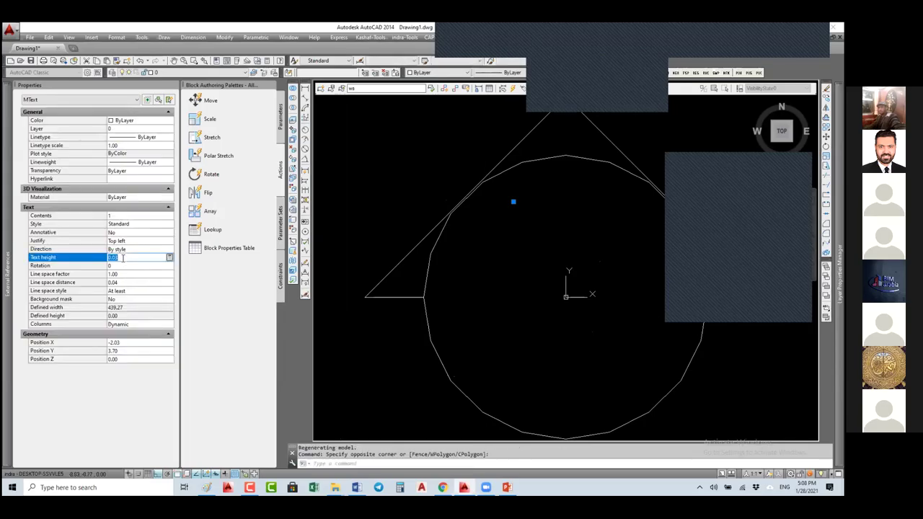
pyautogui.write('2.5')
pyautogui.press('Tab')
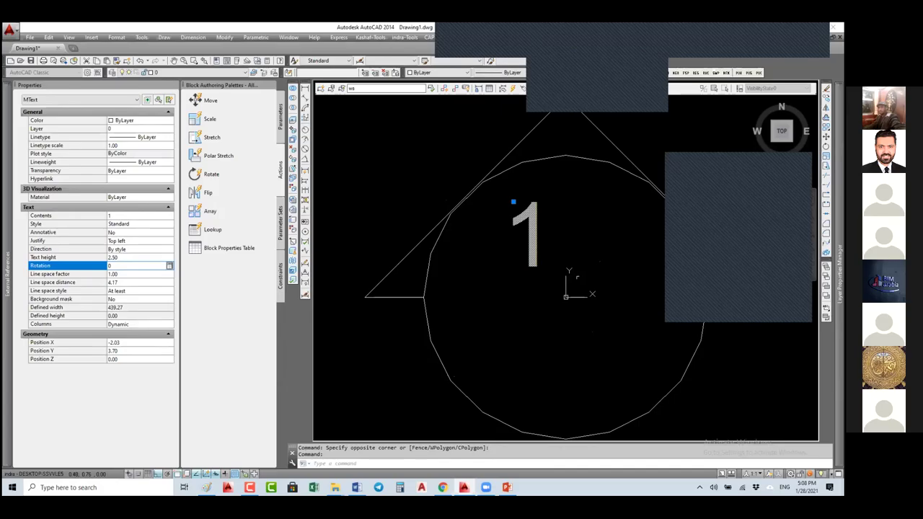
pyautogui.scroll(-2, 439, 256)
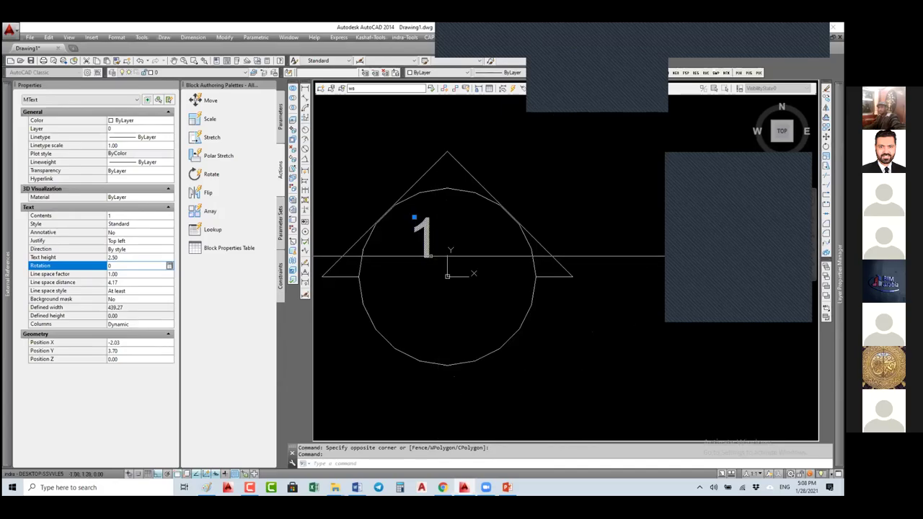
pyautogui.click(585, 89)
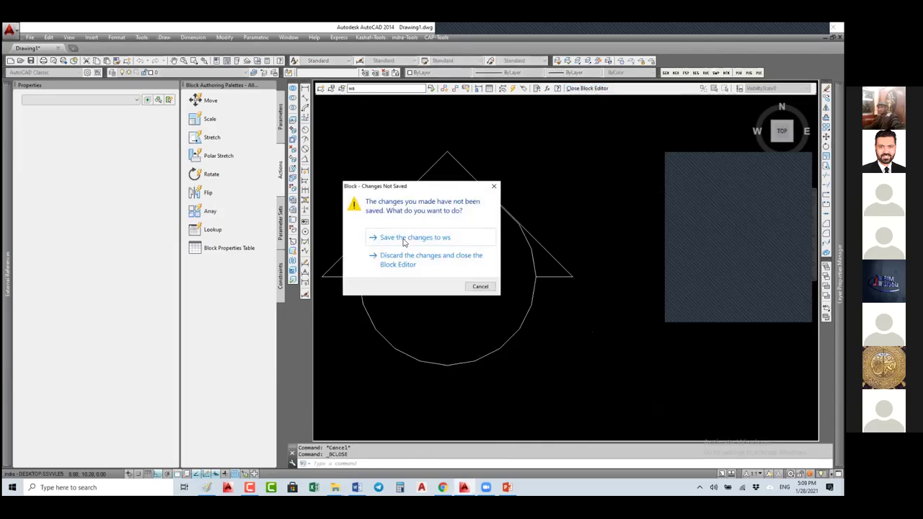
# Save the ws block changes and set the reference's X and Z scale to 50
pyautogui.click(408, 239)
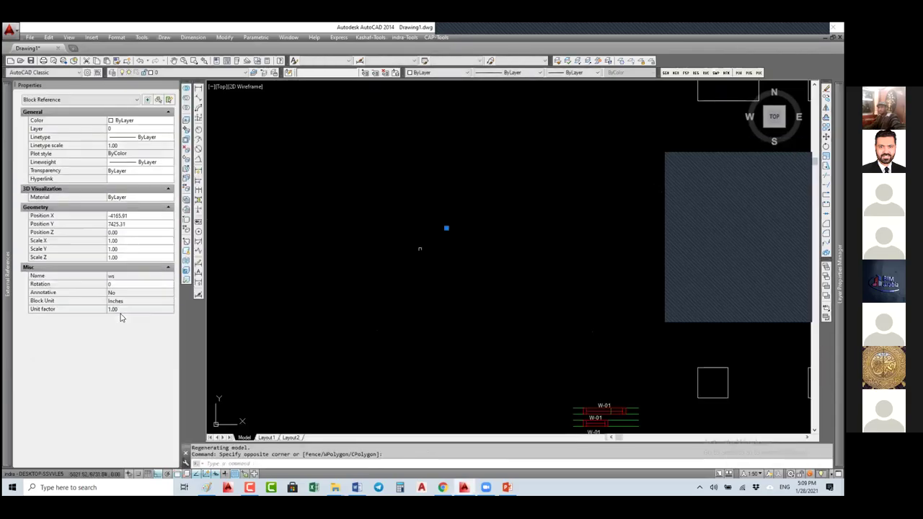
pyautogui.click(133, 239)
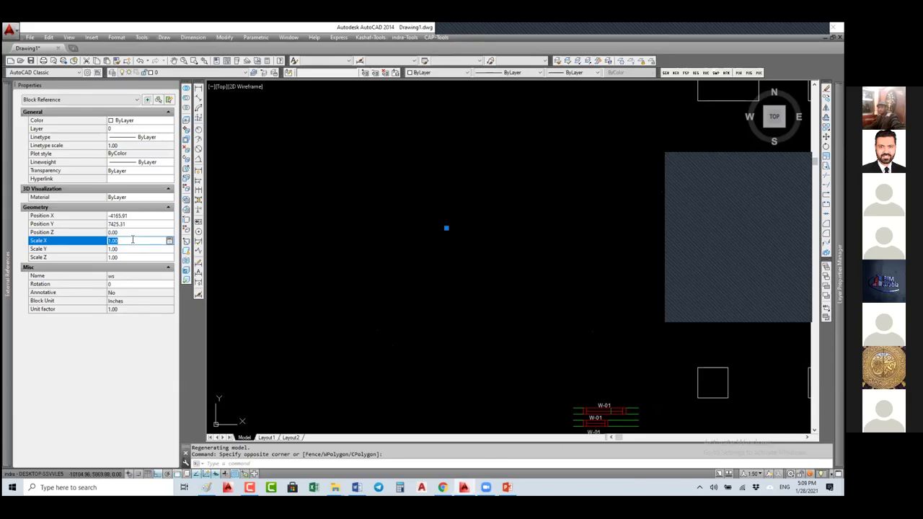
pyautogui.write('50')
pyautogui.press('Return')
pyautogui.click(136, 257)
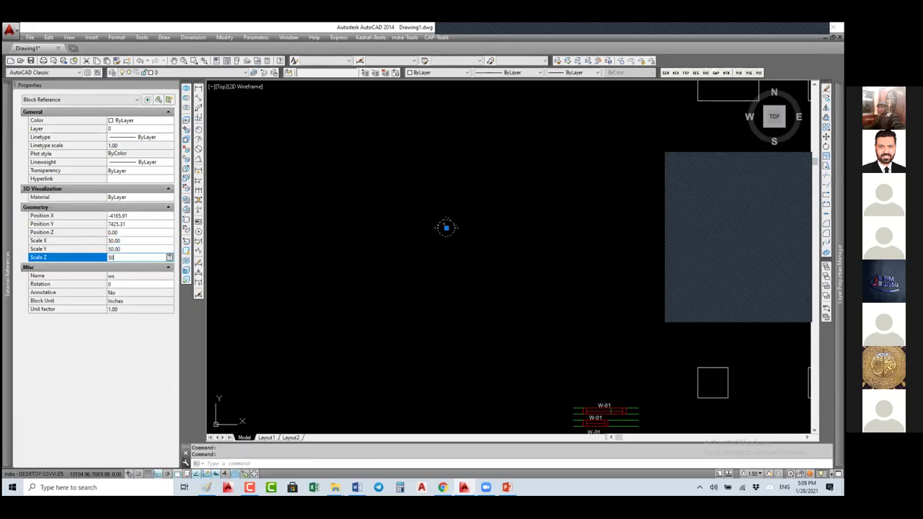
pyautogui.press('Return')
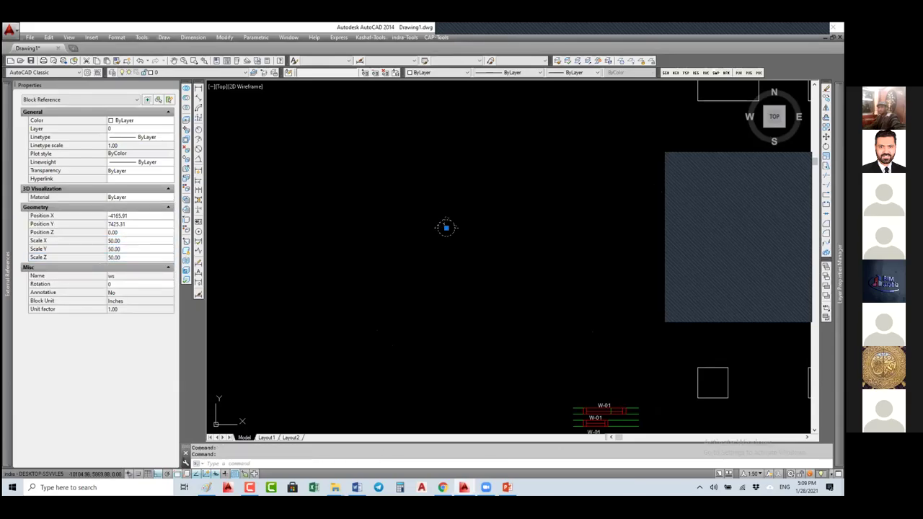
# Set the ws block definition's Annotative property to Yes and save that change
pyautogui.rightClick(471, 237)
pyautogui.click(491, 246)
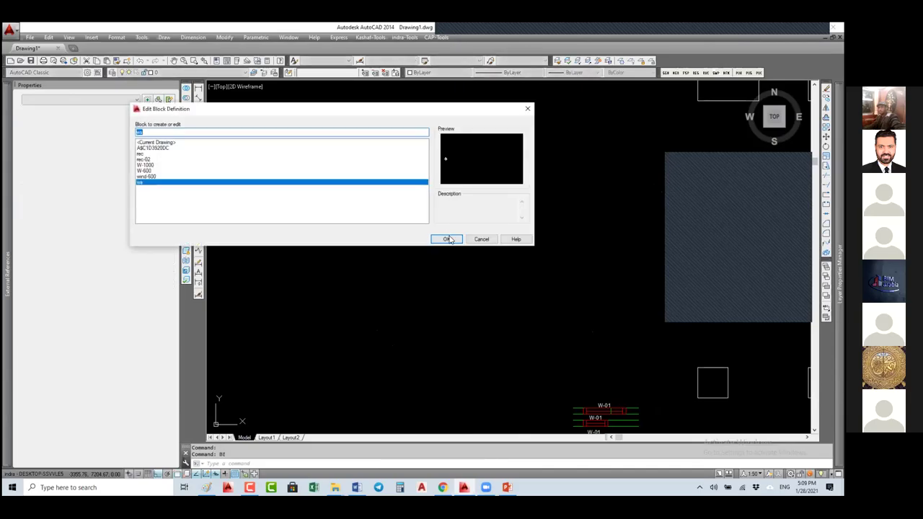
pyautogui.press('Return')
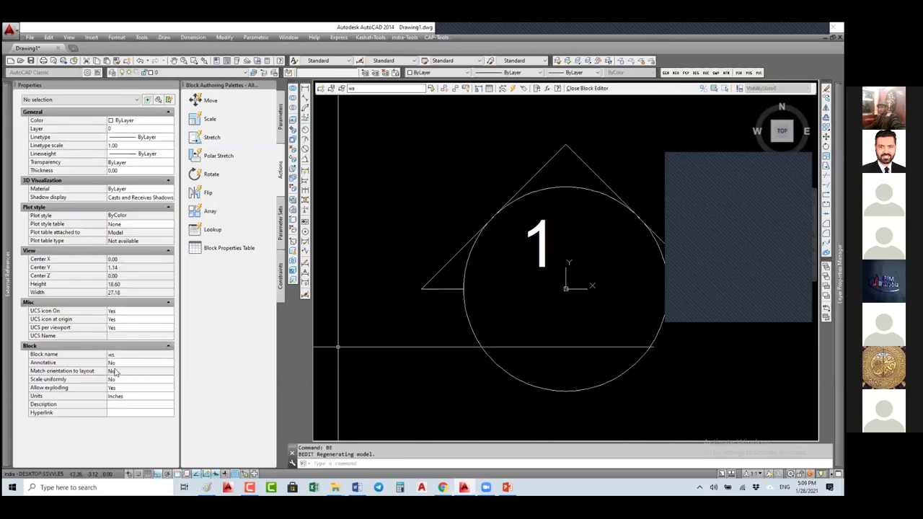
pyautogui.click(114, 364)
pyautogui.click(113, 364)
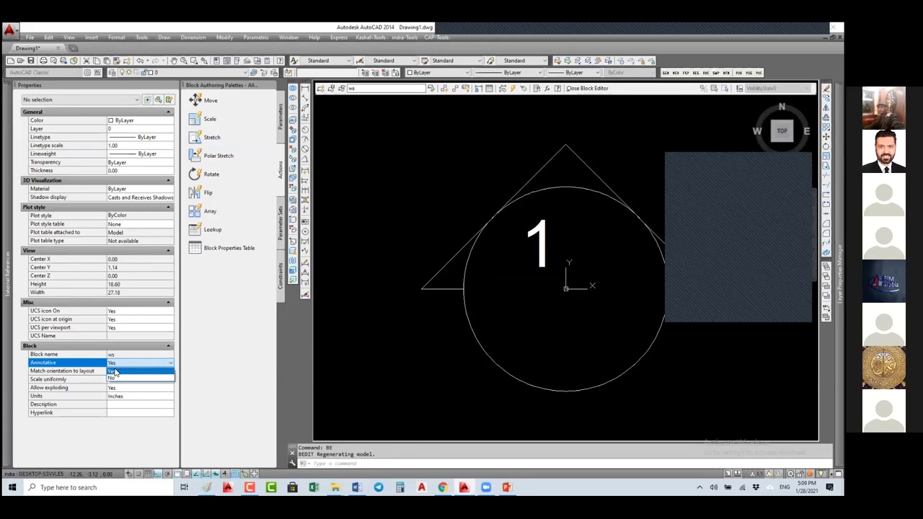
pyautogui.click(587, 88)
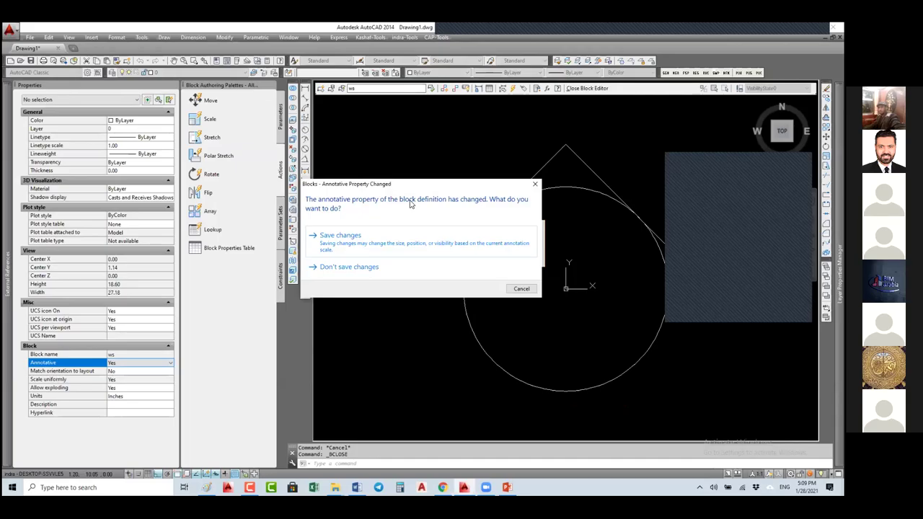
pyautogui.click(340, 235)
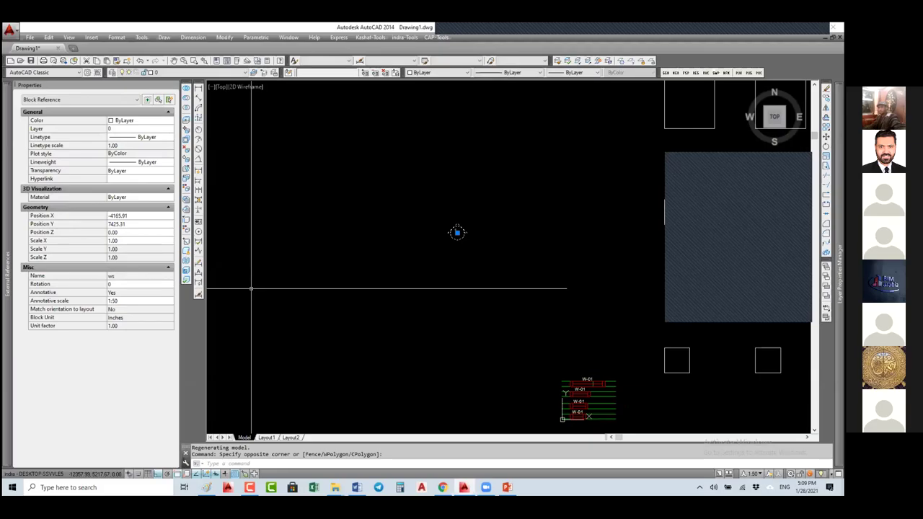
# Give the block a Z scale of 50 and set the annotation scale to 1:1
pyautogui.doubleClick(507, 344)
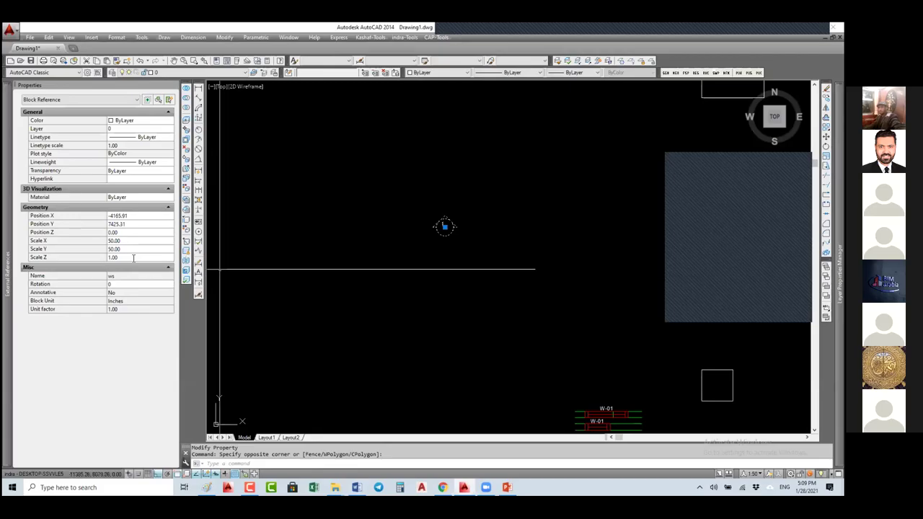
pyautogui.click(133, 258)
pyautogui.write('50')
pyautogui.press('Return')
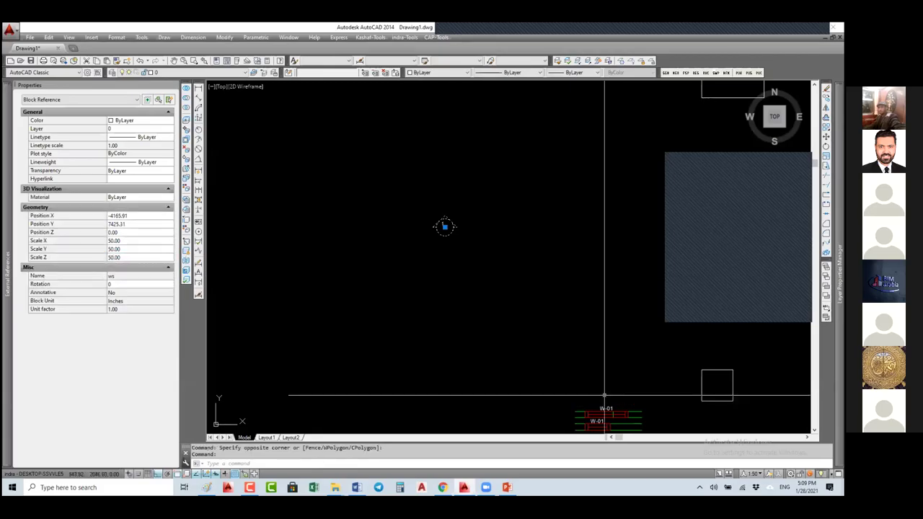
pyautogui.click(753, 474)
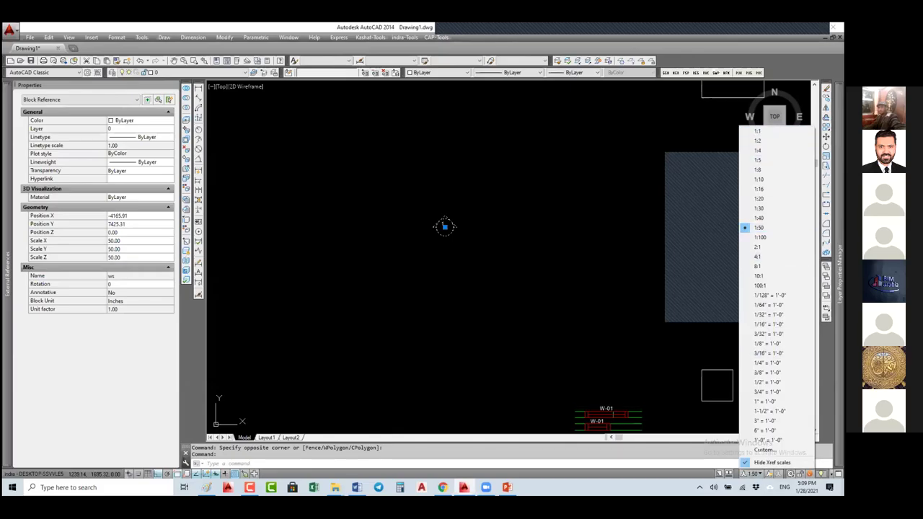
pyautogui.click(757, 131)
# Open the ws block in the Block Editor and close it again
pyautogui.press('Escape')
pyautogui.click(444, 226)
pyautogui.click(422, 252)
pyautogui.press('Return')
pyautogui.click(446, 239)
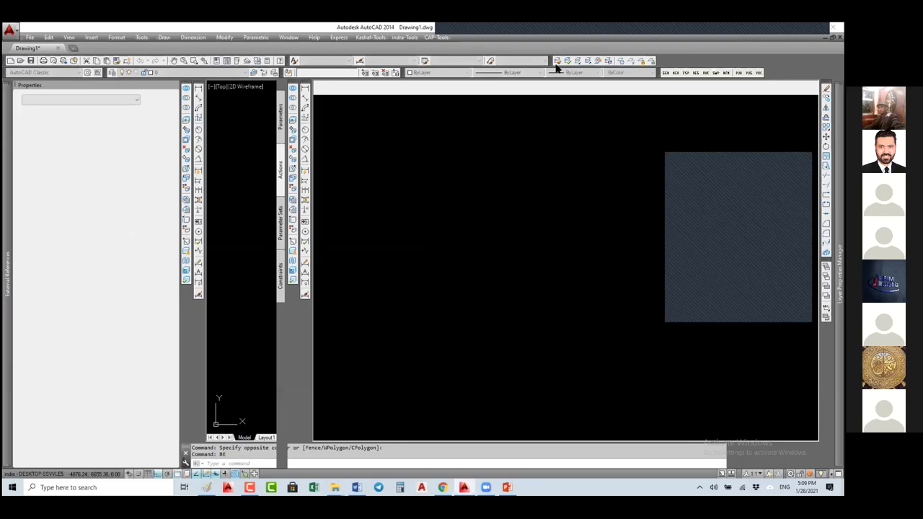
pyautogui.rightClick(347, 251)
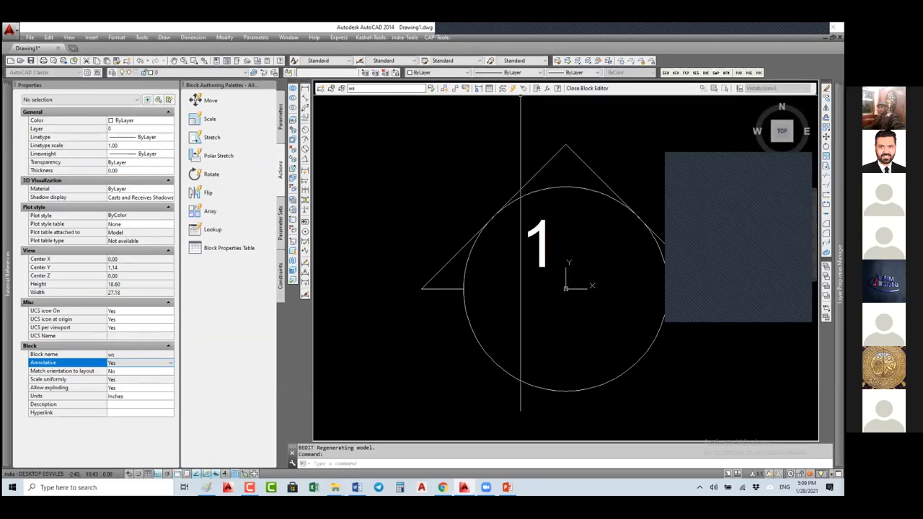
pyautogui.click(390, 289)
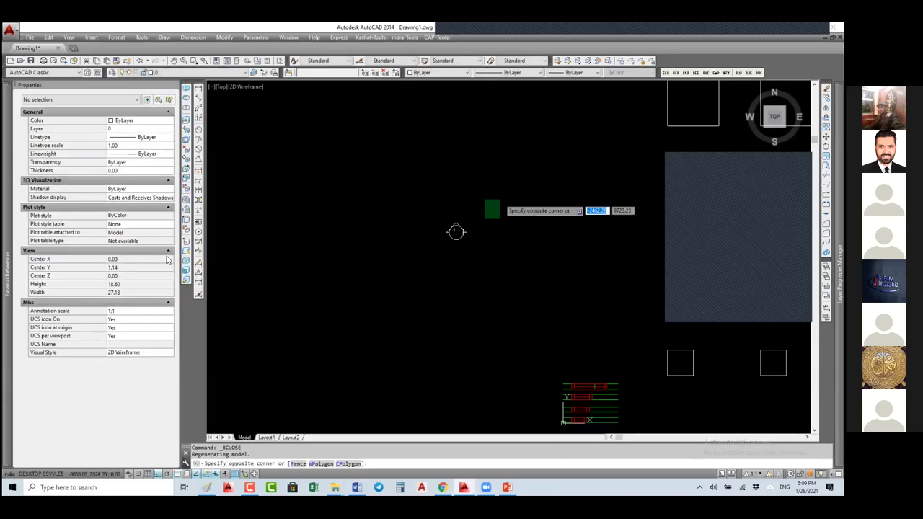
# Set the block's X scale to 1, then 50, and switch annotation scale to 1:50
pyautogui.click(456, 231)
pyautogui.click(526, 267)
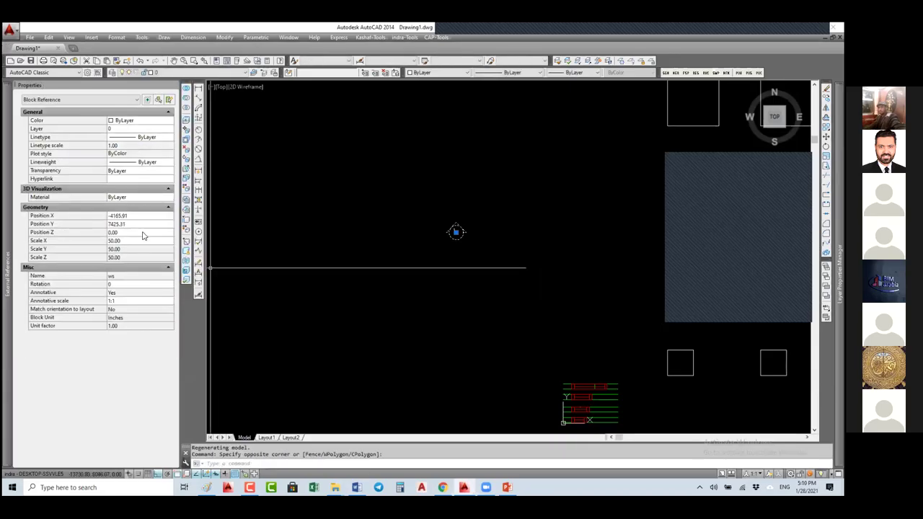
pyautogui.click(134, 238)
pyautogui.write('1')
pyautogui.press('Return')
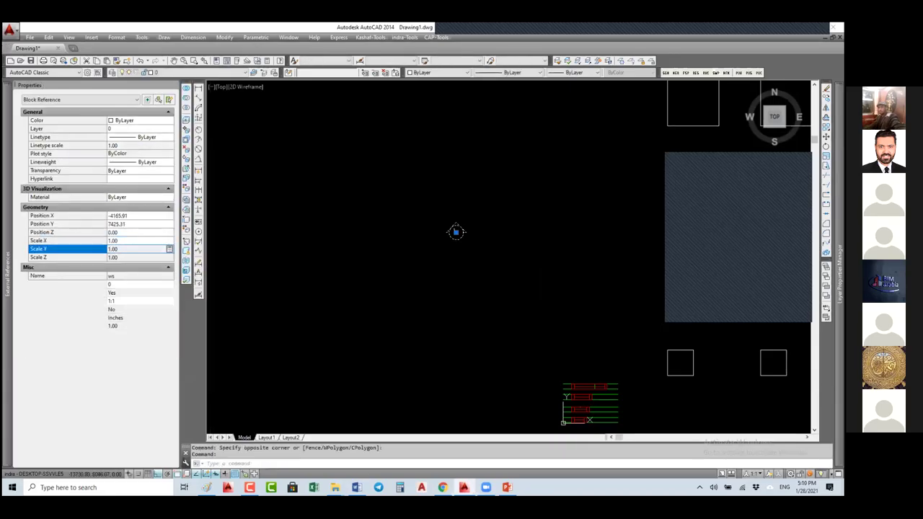
pyautogui.scroll(3, 509, 206)
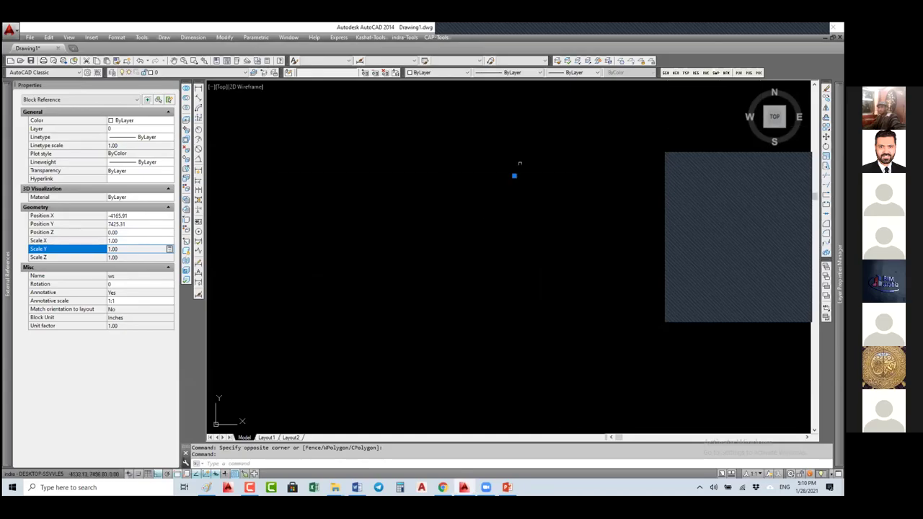
pyautogui.click(137, 241)
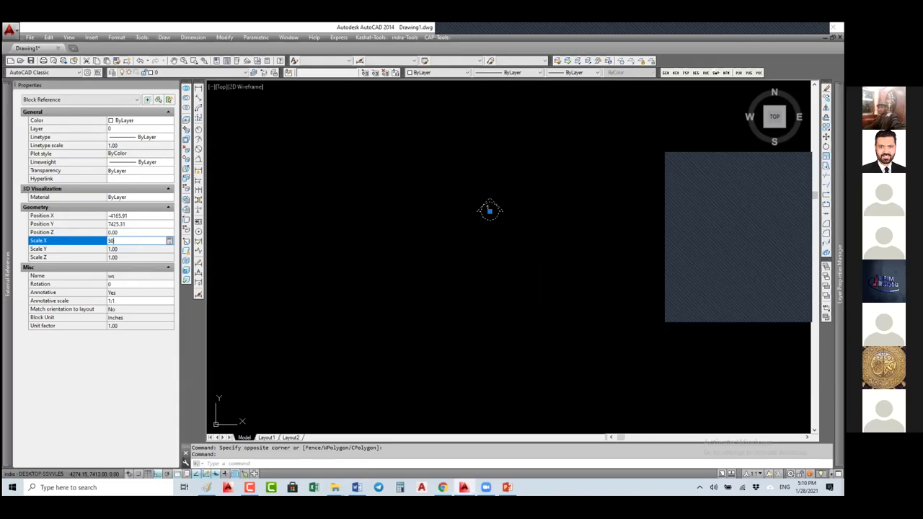
pyautogui.write('50')
pyautogui.press('Return')
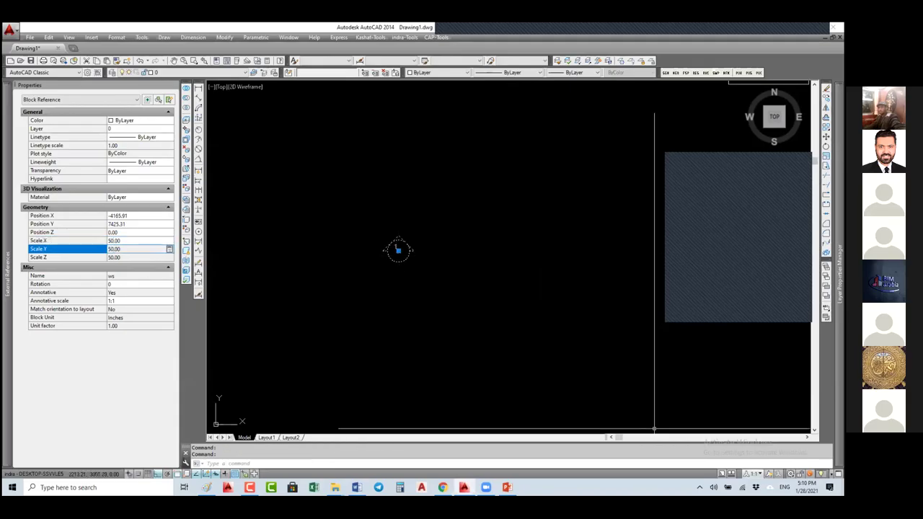
pyautogui.click(753, 474)
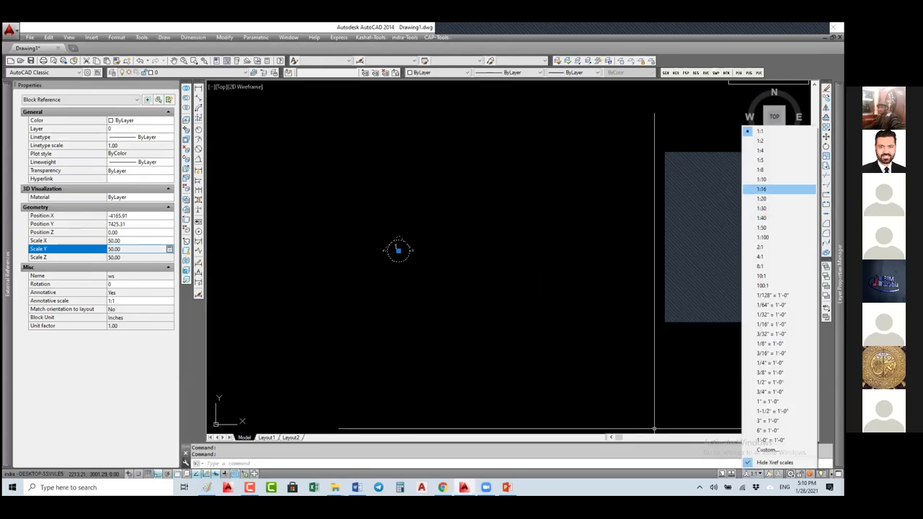
pyautogui.click(761, 228)
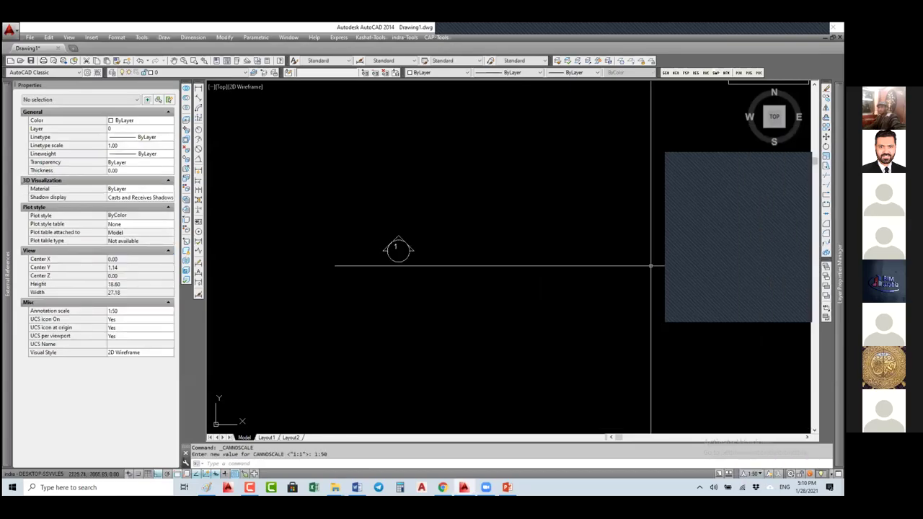
# Regenerate the drawing and add the 1:50 annotative scale to the ws block
pyautogui.write('re')
pyautogui.press('Return')
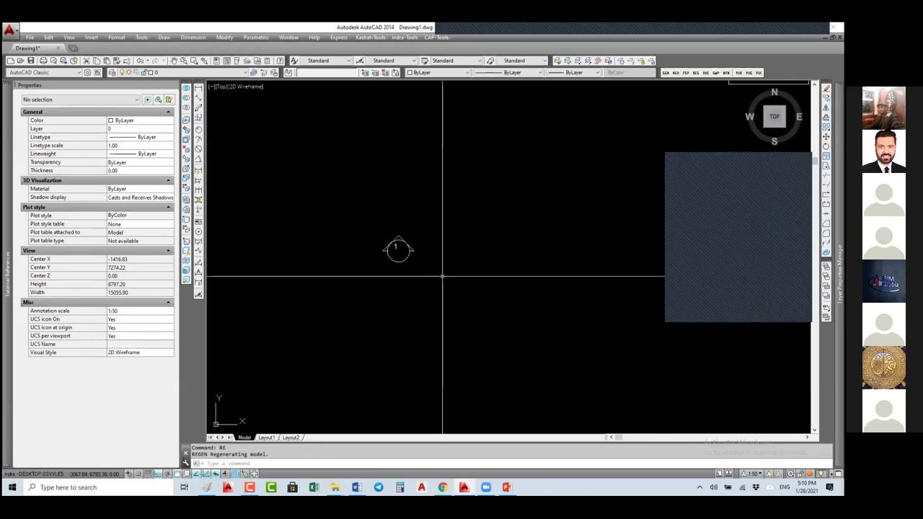
pyautogui.click(399, 249)
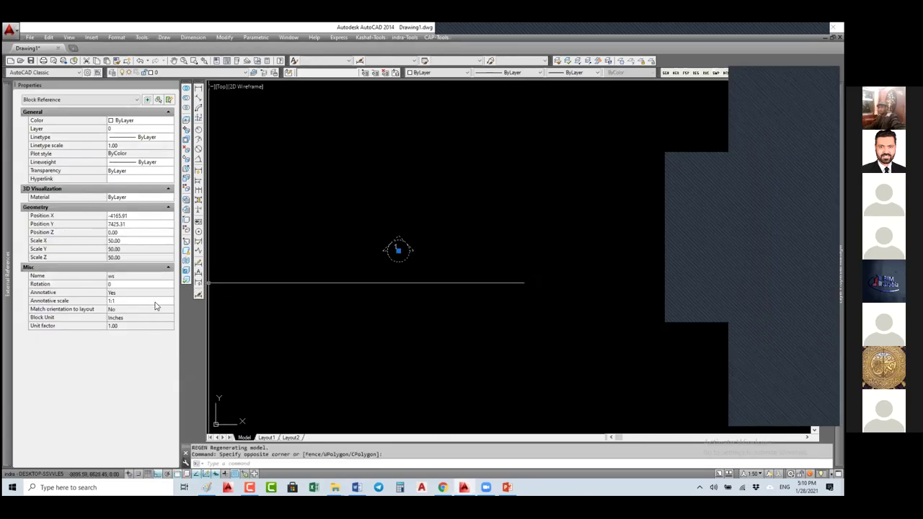
pyautogui.click(123, 302)
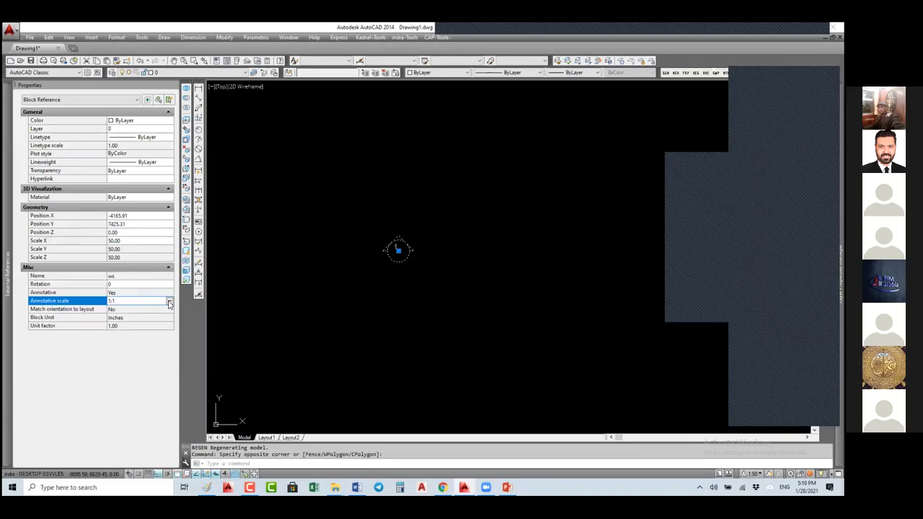
pyautogui.click(169, 303)
pyautogui.click(448, 169)
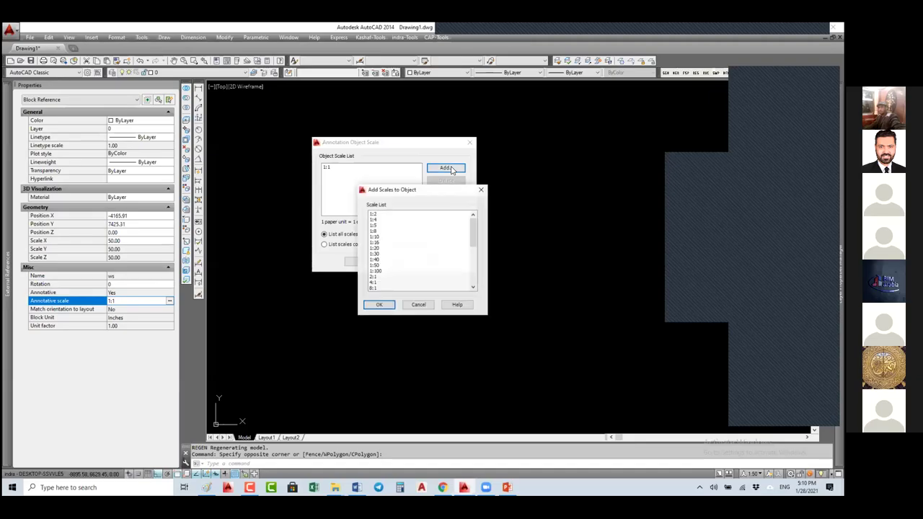
pyautogui.click(382, 265)
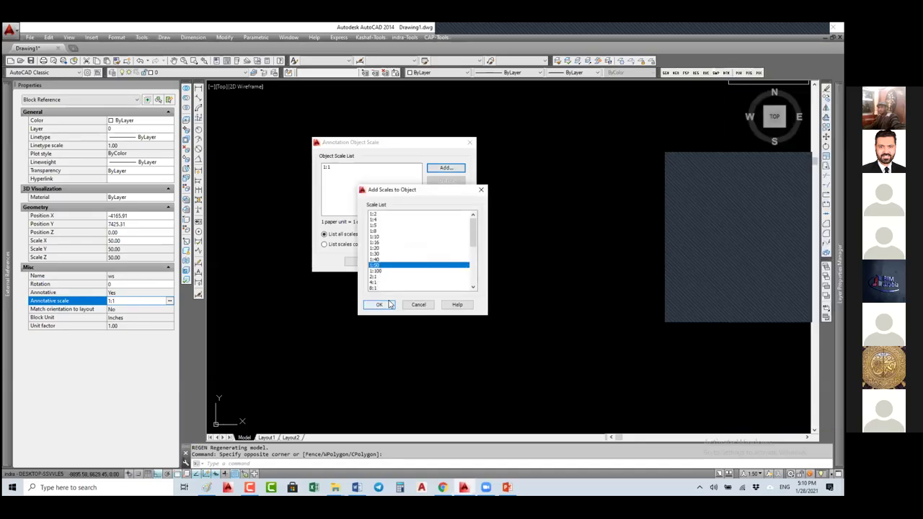
pyautogui.click(379, 304)
pyautogui.click(359, 262)
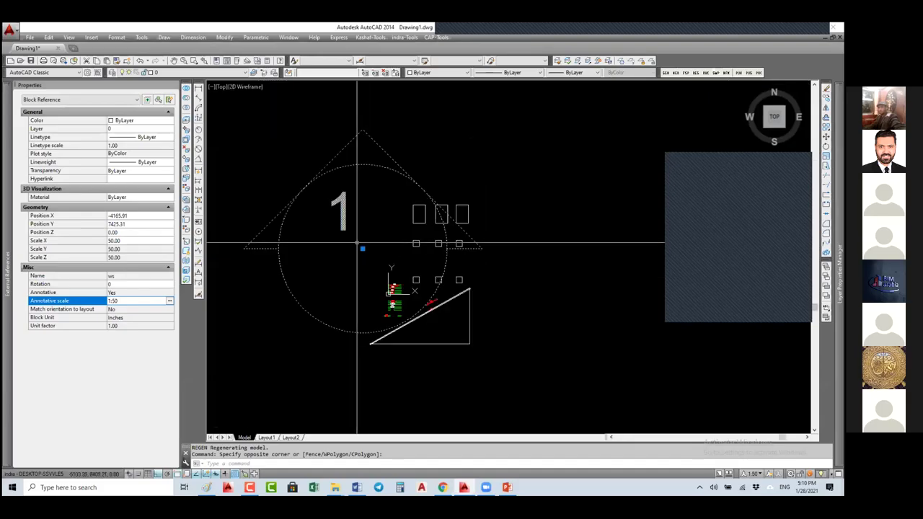
# Delete the 1:50 scale from the block's list, keeping only 1:1
pyautogui.click(170, 300)
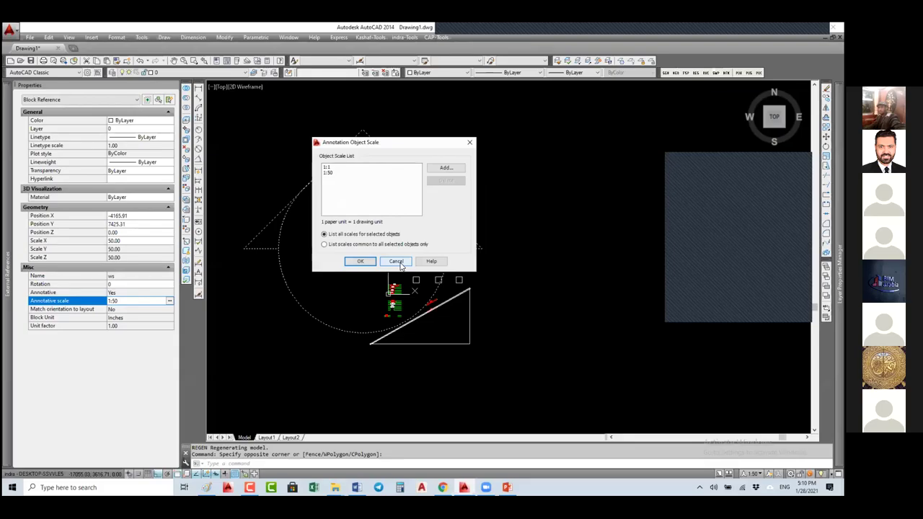
pyautogui.click(352, 172)
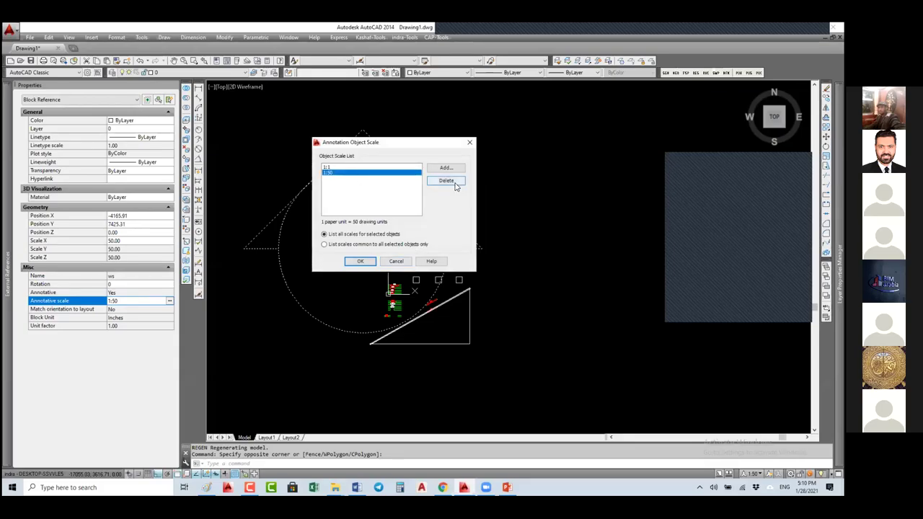
pyautogui.click(446, 181)
pyautogui.click(360, 262)
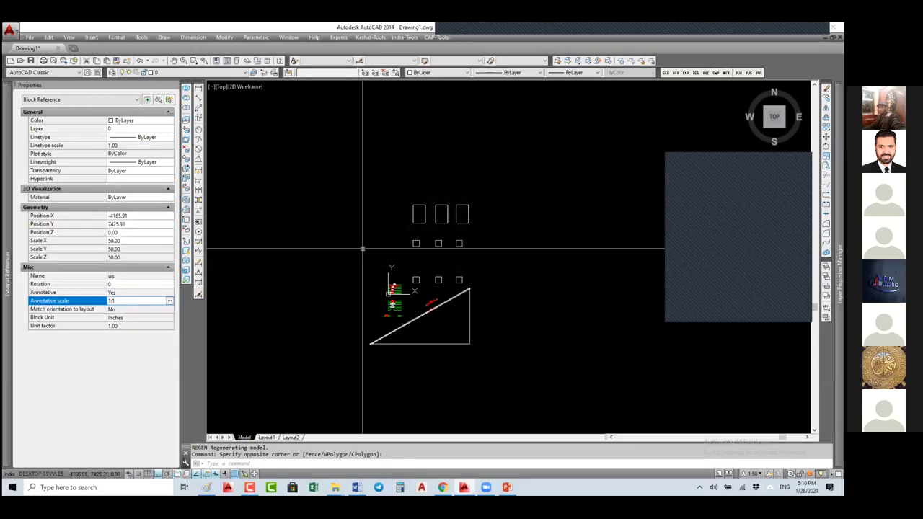
pyautogui.scroll(5, 352, 241)
# Switch to Layout1 and back, then show annotative objects at all scales
pyautogui.click(276, 438)
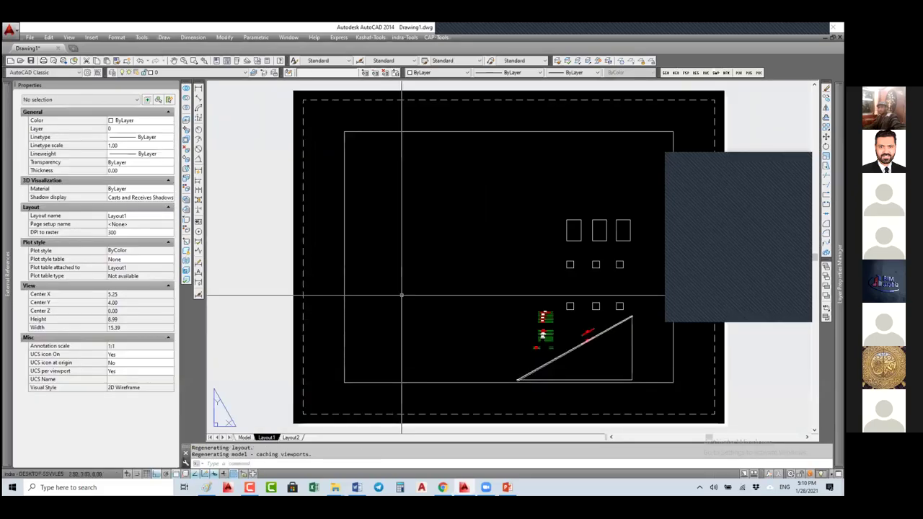
pyautogui.click(245, 437)
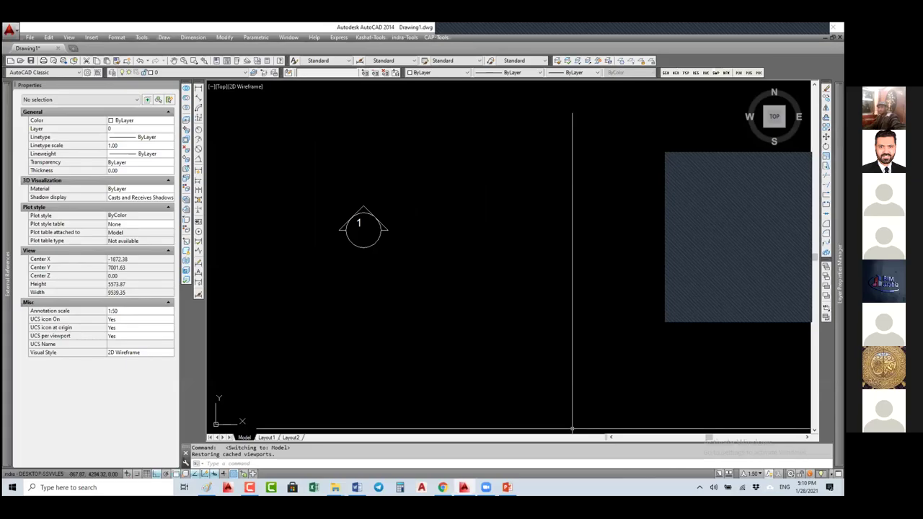
pyautogui.click(769, 474)
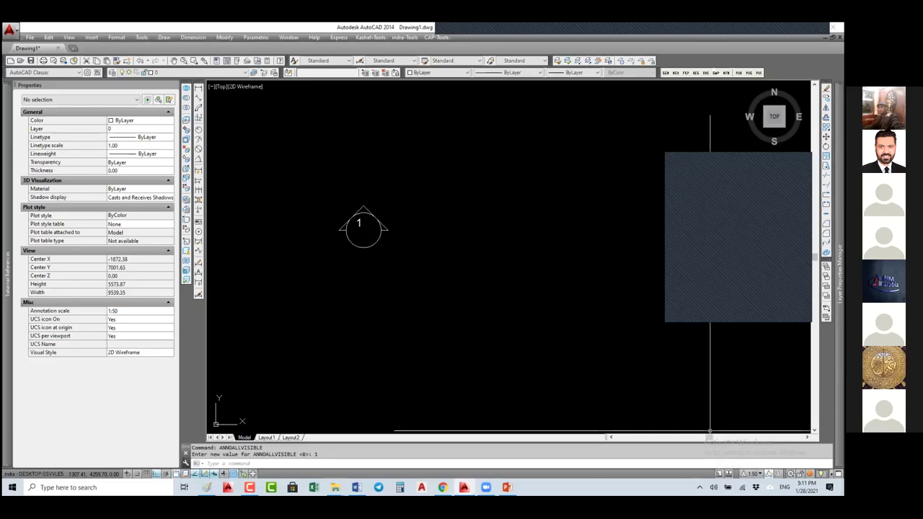
pyautogui.click(767, 474)
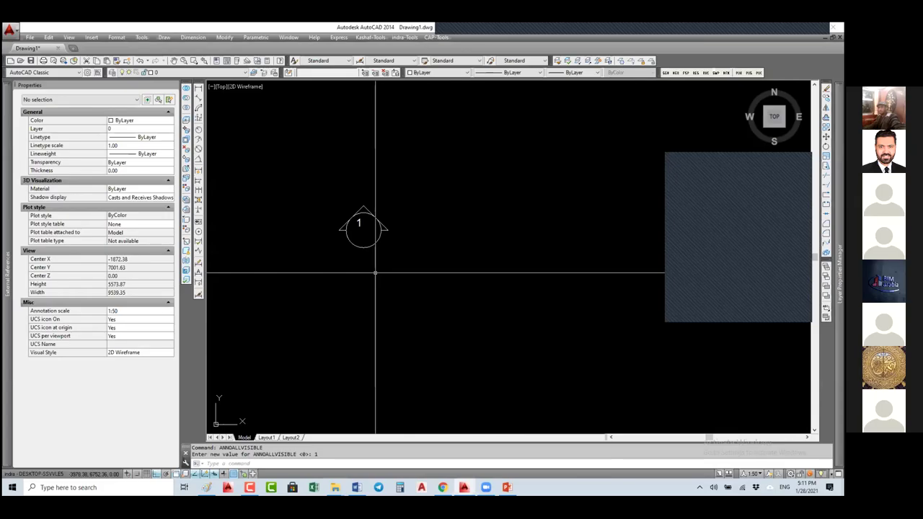
# Reset the ws reference's X scale to 1 and run BE to edit a block definition
pyautogui.click(439, 168)
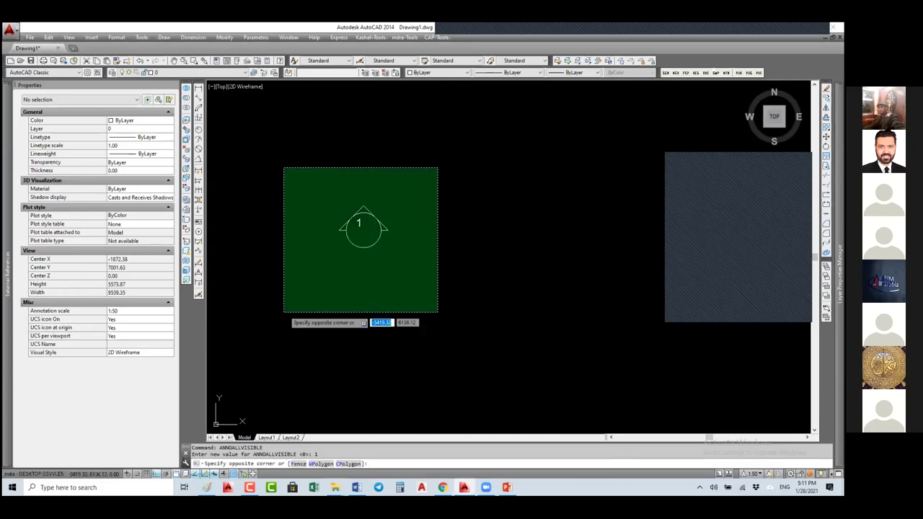
pyautogui.click(283, 313)
pyautogui.click(131, 243)
pyautogui.write('1')
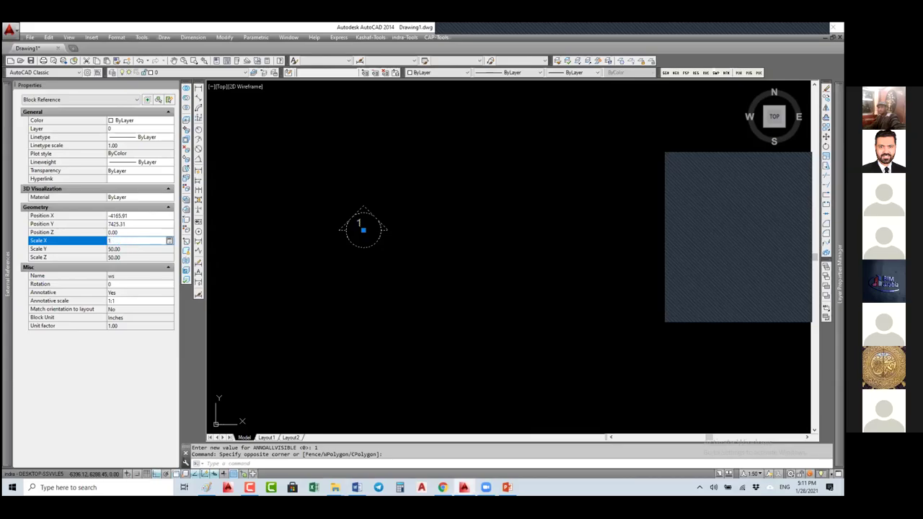
pyautogui.press('Return')
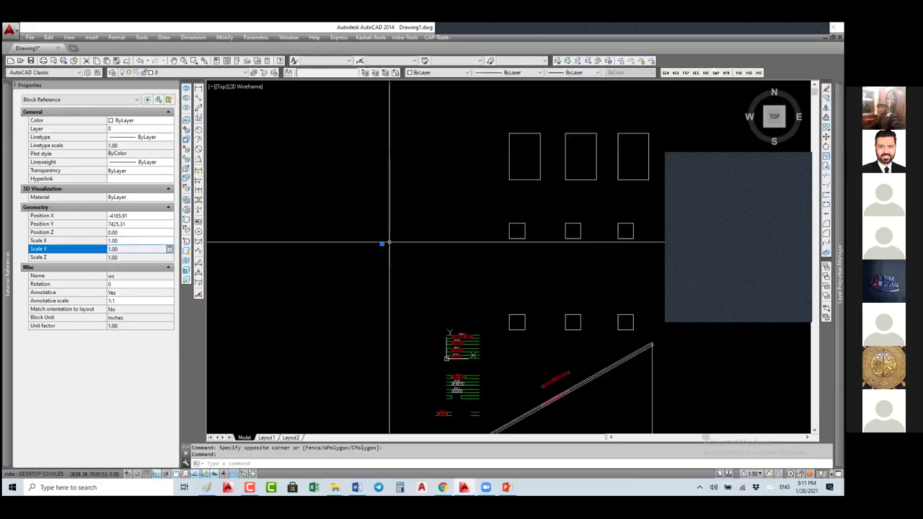
pyautogui.scroll(-2, 389, 243)
pyautogui.scroll(3, 383, 245)
pyautogui.write('Be')
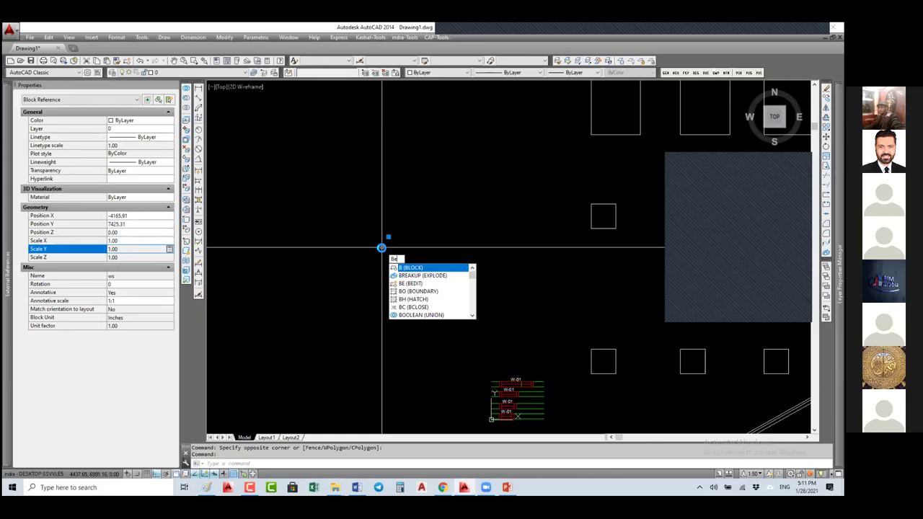
pyautogui.press('Return')
# Open the ws block in the Block Editor and frame its contents
pyautogui.click(445, 239)
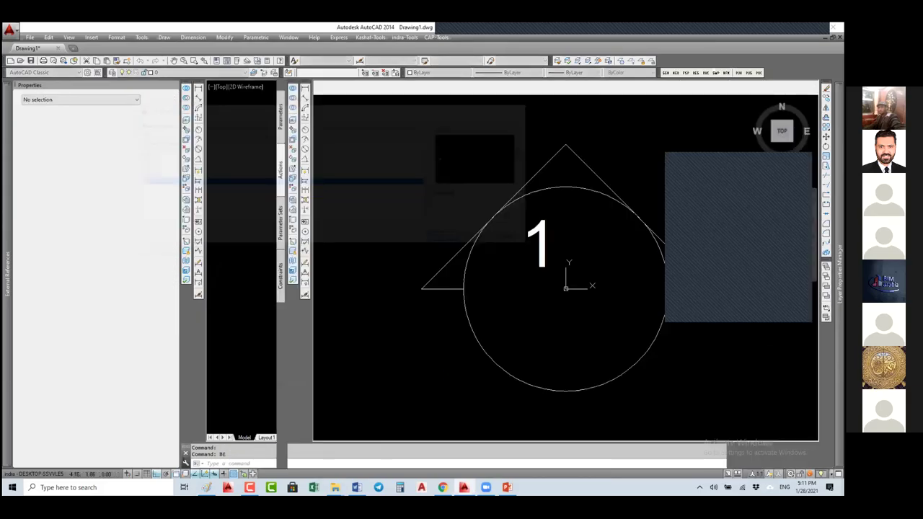
pyautogui.click(559, 238)
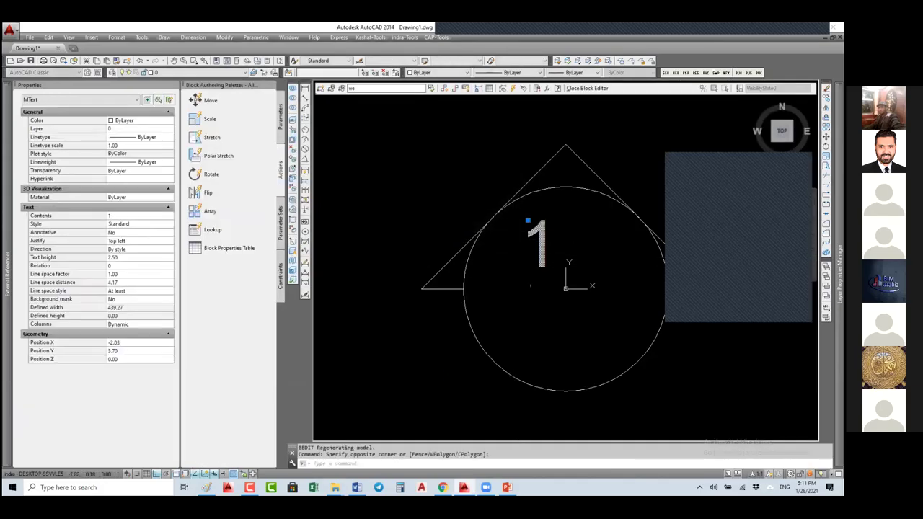
pyautogui.moveTo(446, 314); pyautogui.dragTo(382, 295, button='middle')
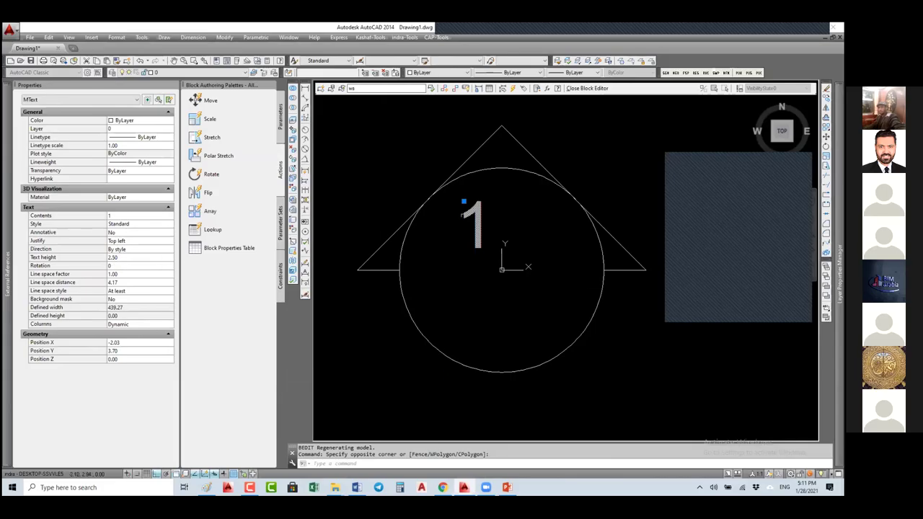
pyautogui.scroll(-3, 481, 238)
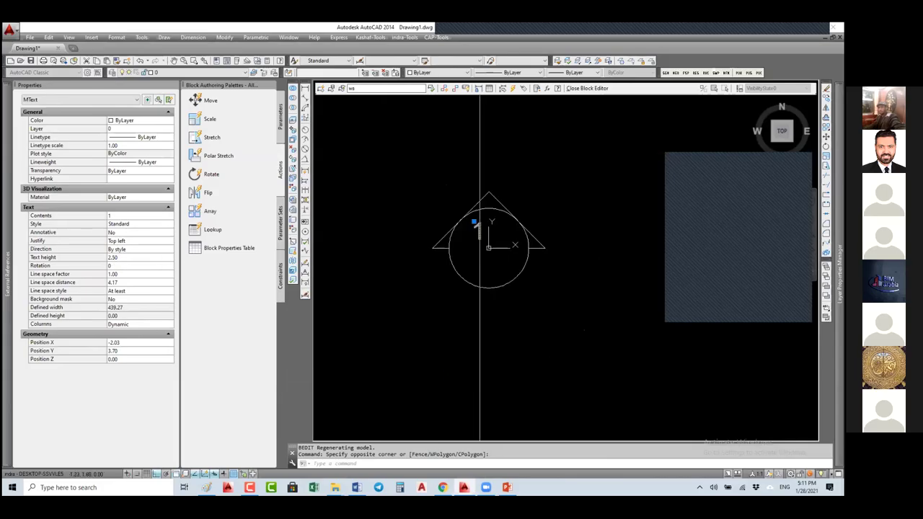
pyautogui.press('Escape')
# Scale the circle, triangle and '1' by 250 from the block origin
pyautogui.write('sc')
pyautogui.press('Return')
pyautogui.click(564, 187)
pyautogui.click(437, 290)
pyautogui.press('Return')
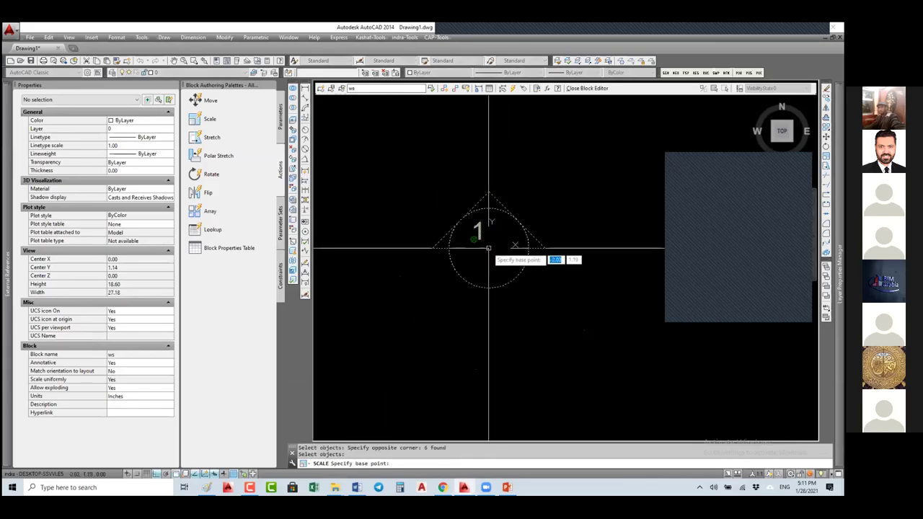
pyautogui.click(489, 248)
pyautogui.write('250')
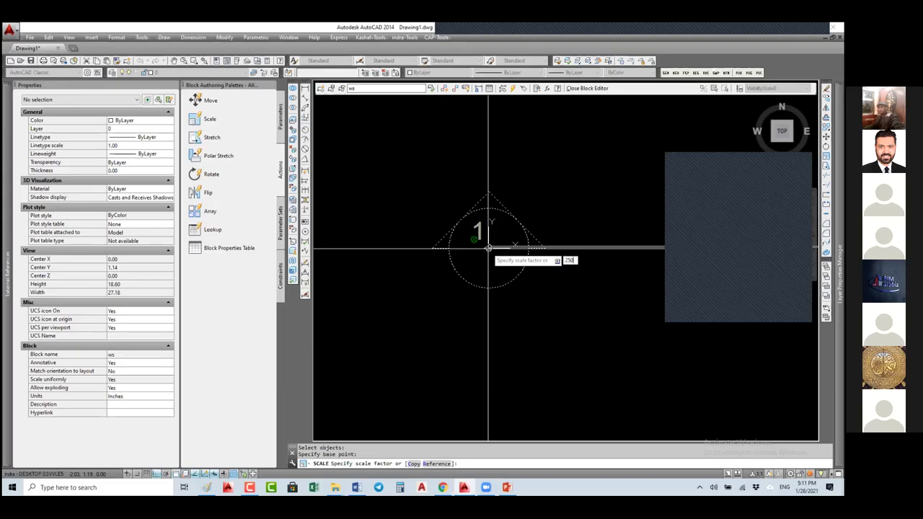
pyautogui.press('Return')
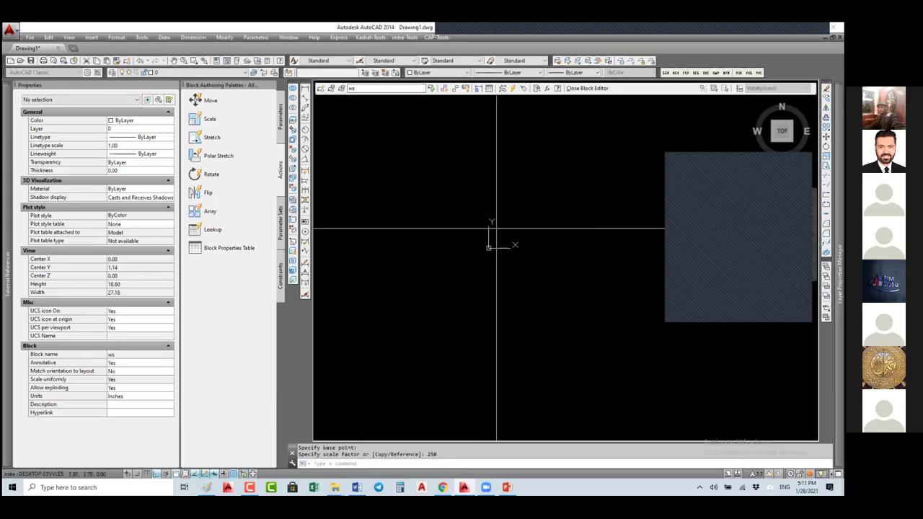
pyautogui.middleClick(496, 230)
pyautogui.middleClick(496, 229)
pyautogui.scroll(-1, 516, 232)
pyautogui.click(516, 232)
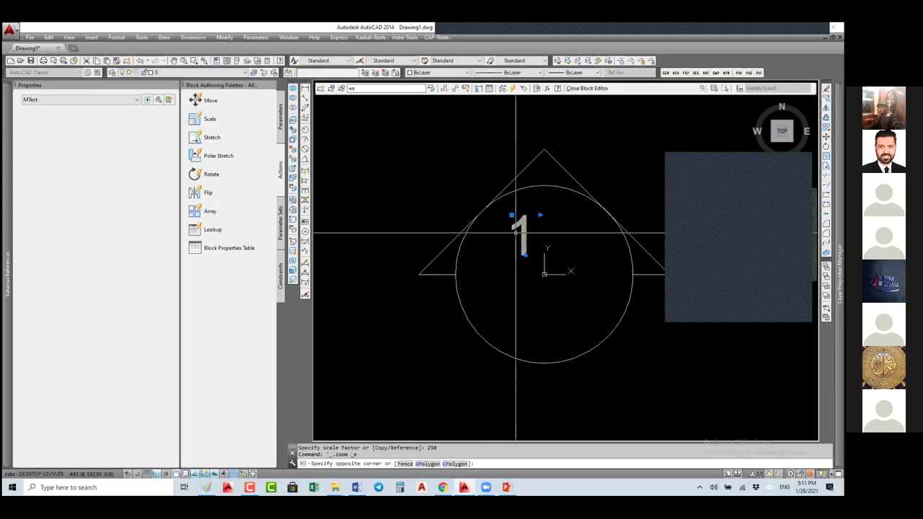
pyautogui.click(517, 235)
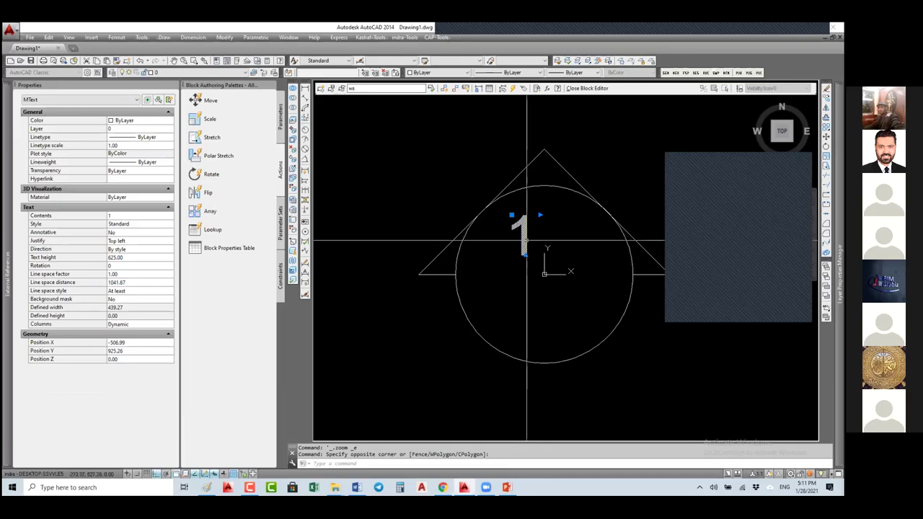
# Explode the '1' MText into single-line text and check its height
pyautogui.write('x')
pyautogui.press('Return')
pyautogui.moveTo(529, 241); pyautogui.dragTo(471, 258, button='middle')
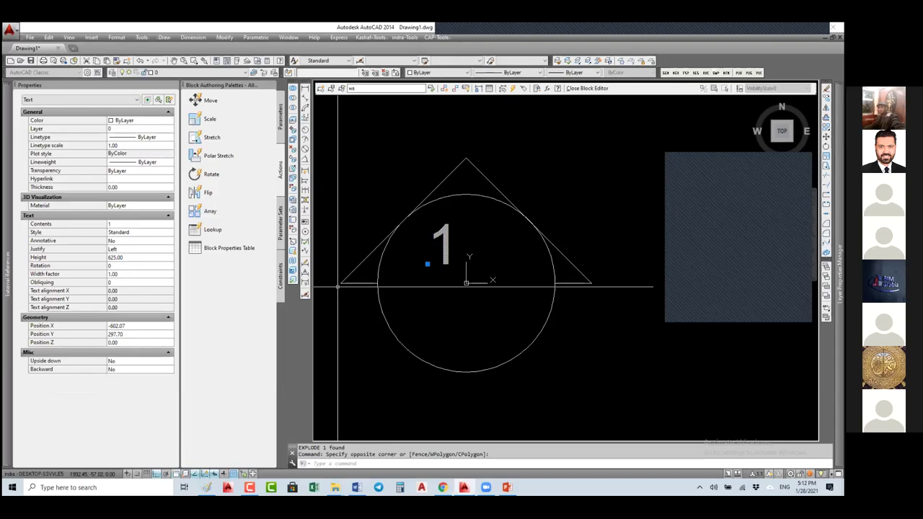
pyautogui.click(469, 238)
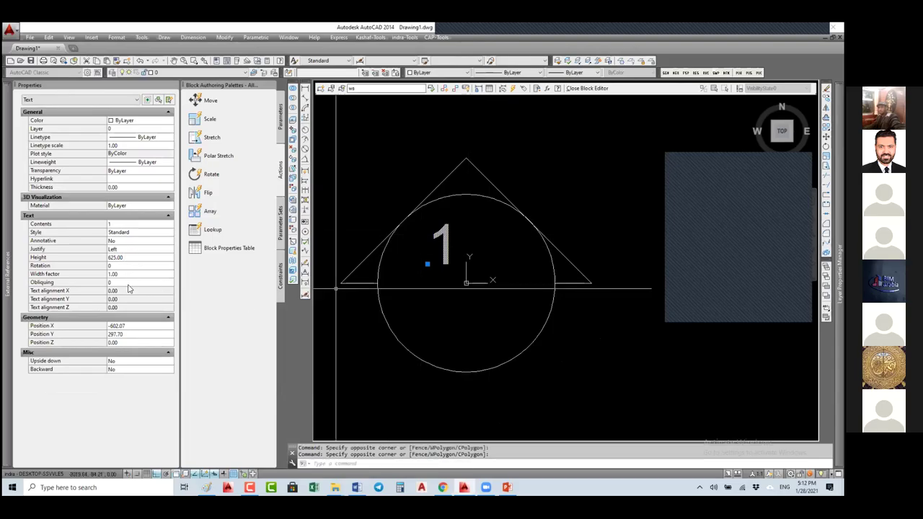
pyautogui.click(126, 258)
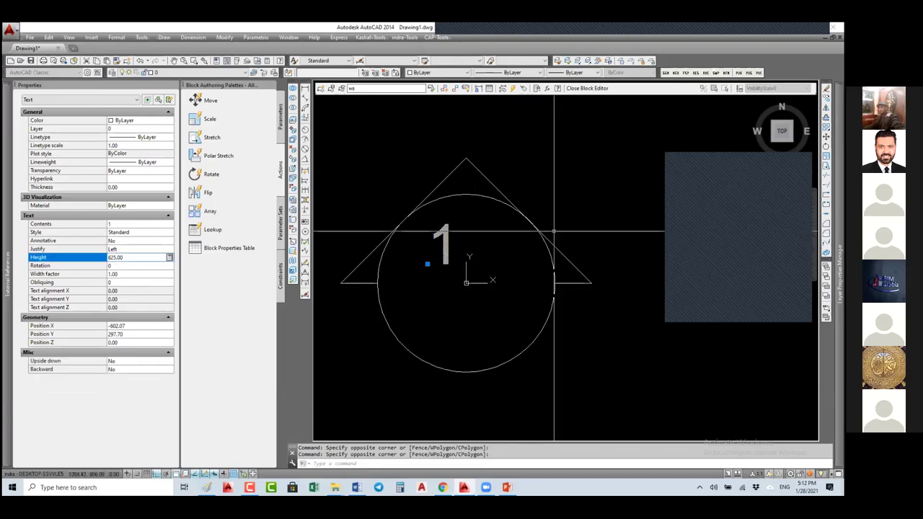
pyautogui.press('Escape')
# Scale all six block objects by 0.01 from the block origin
pyautogui.write('sc')
pyautogui.press('Return')
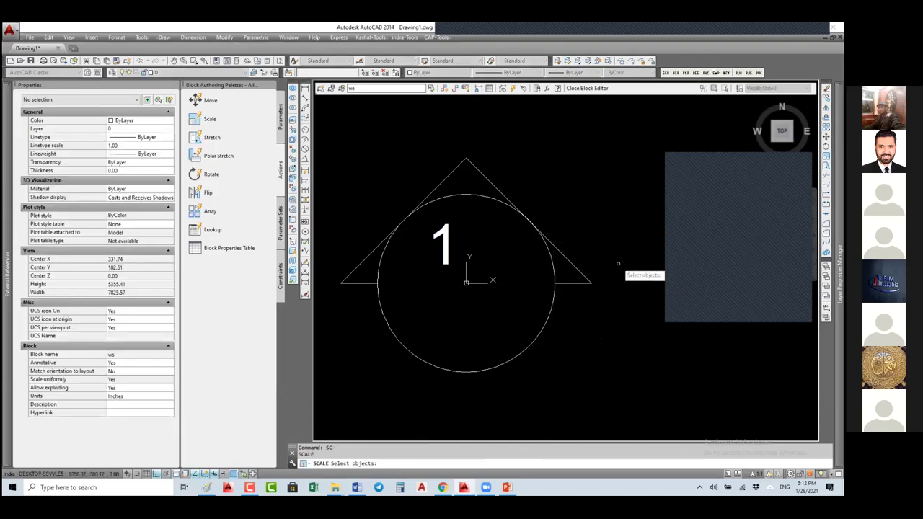
pyautogui.click(579, 167)
pyautogui.click(368, 383)
pyautogui.press('Return')
pyautogui.click(466, 283)
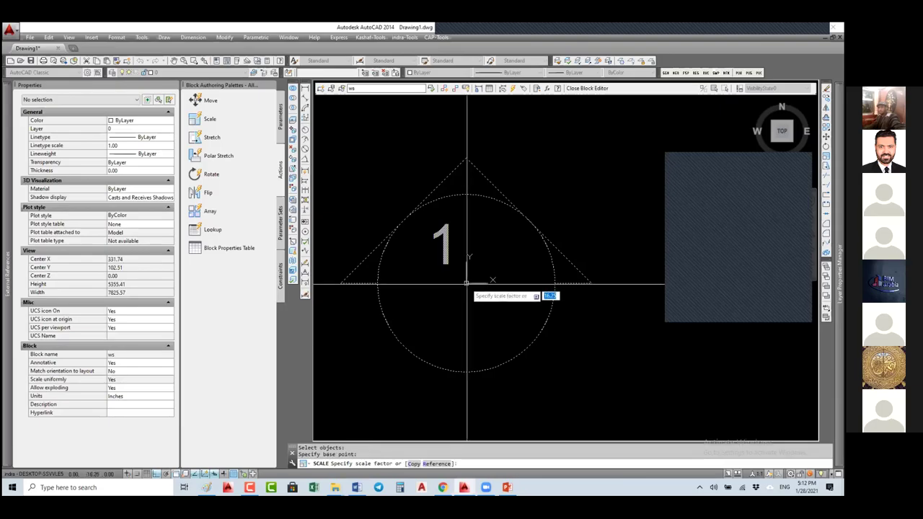
pyautogui.write('.01')
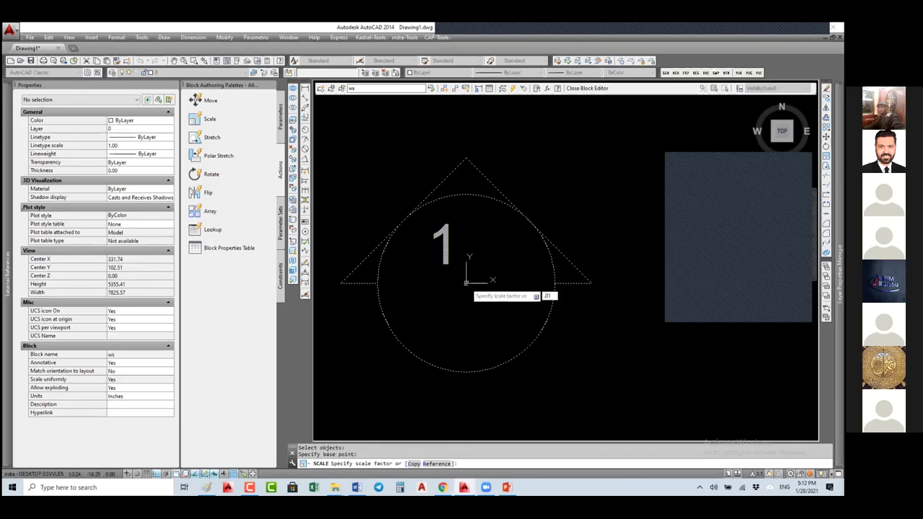
pyautogui.press('Return')
# Check the shrunken '1' text, then close the Block Editor saving the changes
pyautogui.scroll(6, 464, 283)
pyautogui.click(405, 310)
pyautogui.click(433, 287)
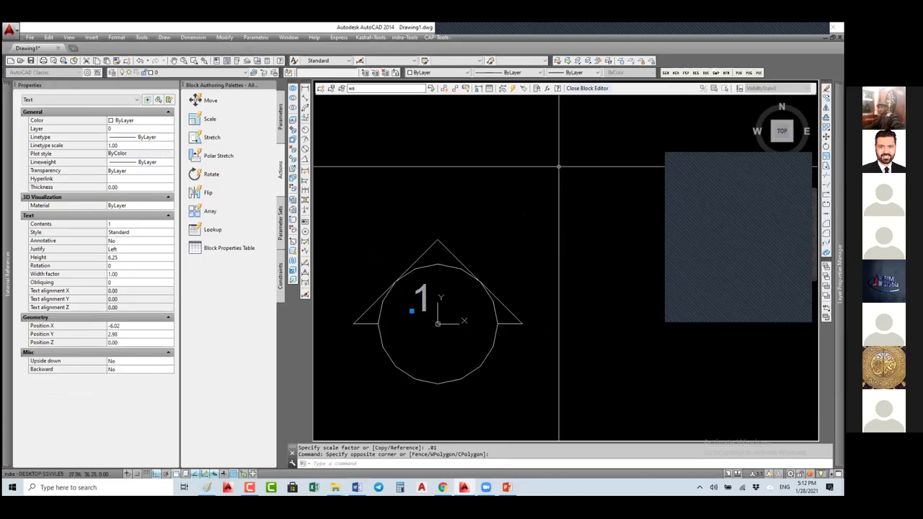
pyautogui.moveTo(437, 233)
pyautogui.mouseDown(button='middle')
pyautogui.moveTo(462, 201)
pyautogui.moveTo(548, 161)
pyautogui.mouseUp(button='middle')
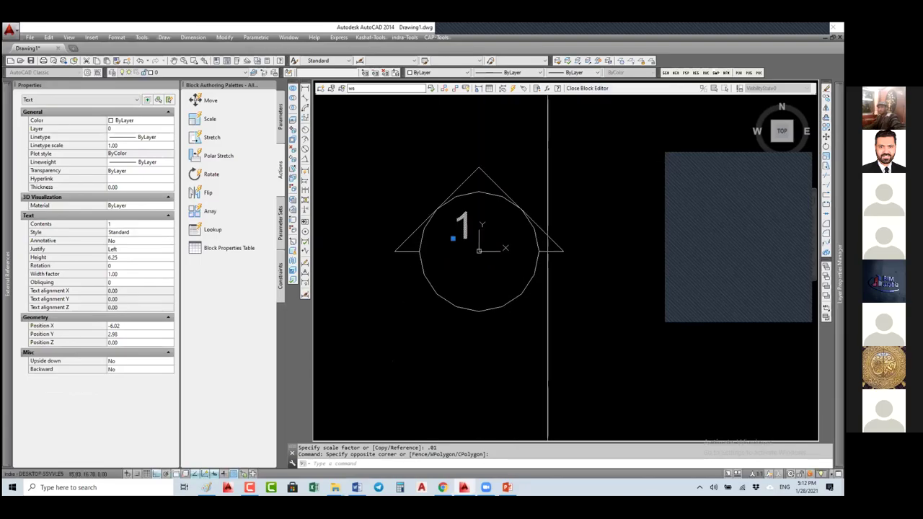
pyautogui.press('Escape')
pyautogui.press('Escape')
pyautogui.click(582, 198)
pyautogui.click(451, 371)
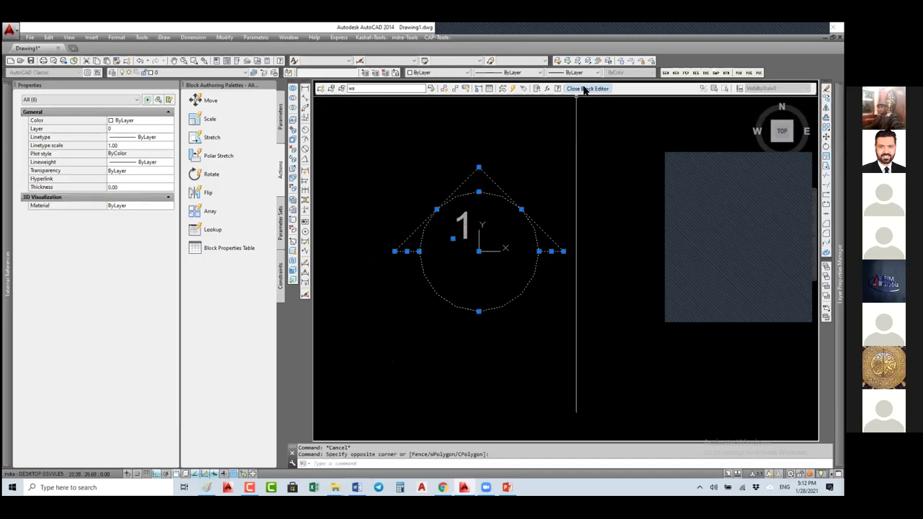
pyautogui.click(584, 88)
pyautogui.click(418, 239)
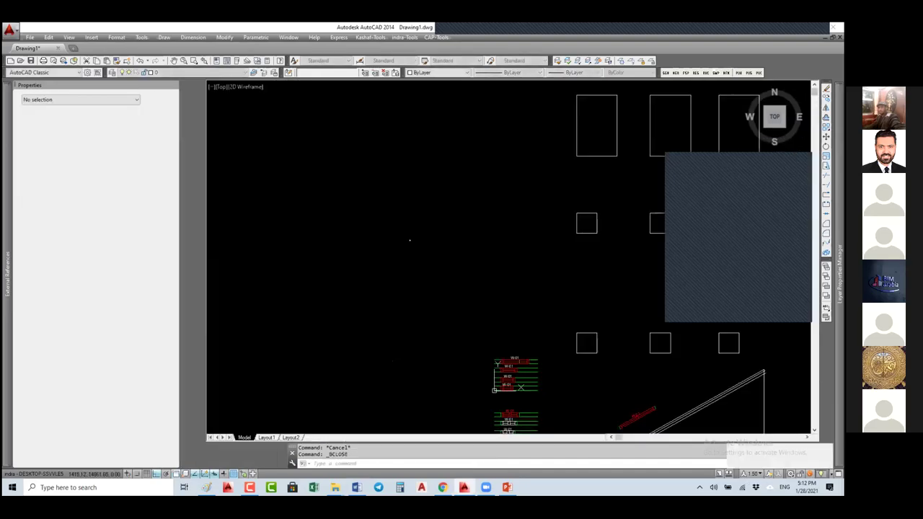
# Add the 1:50 and 1:100 annotative scales to the ws block, then set the annotation scale to 1:100
pyautogui.click(410, 240)
pyautogui.click(368, 273)
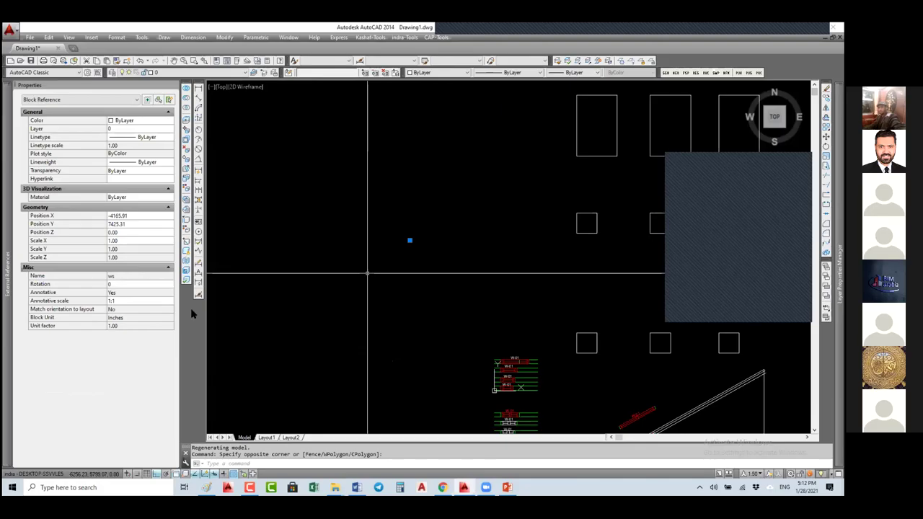
pyautogui.click(167, 300)
pyautogui.click(169, 300)
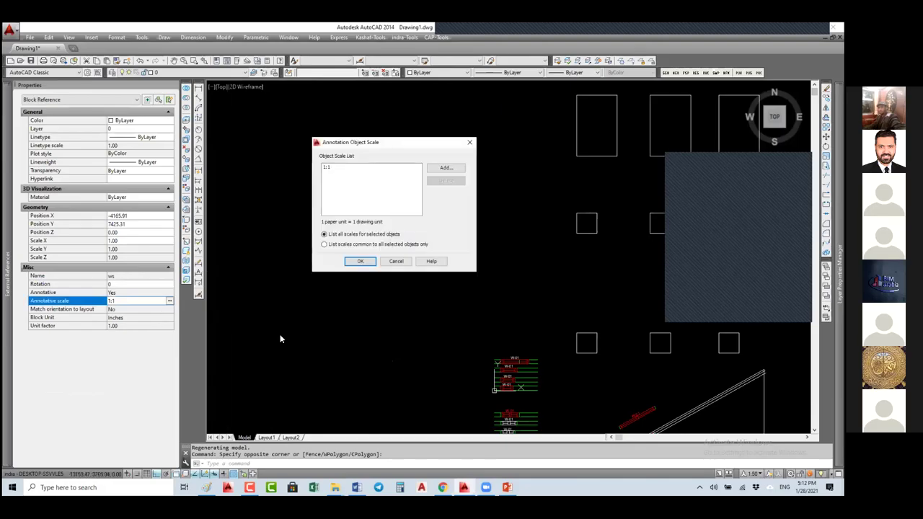
pyautogui.click(446, 168)
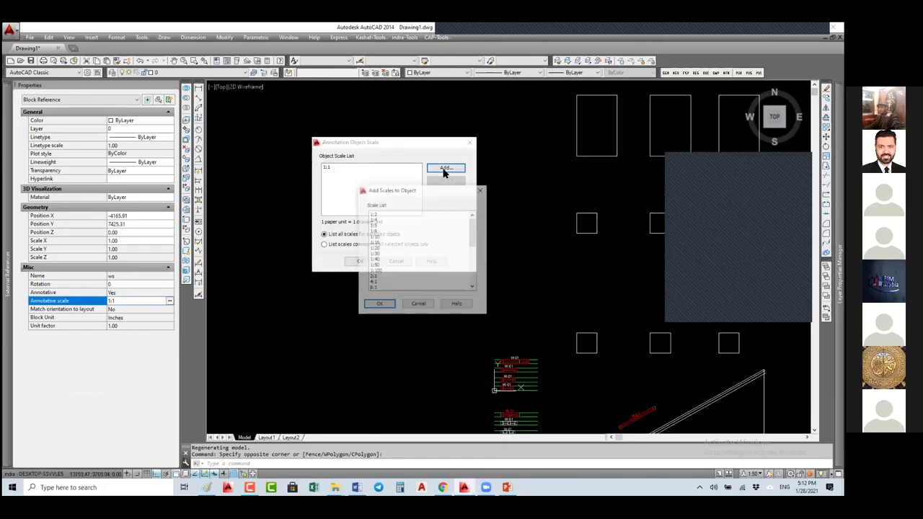
pyautogui.click(378, 265)
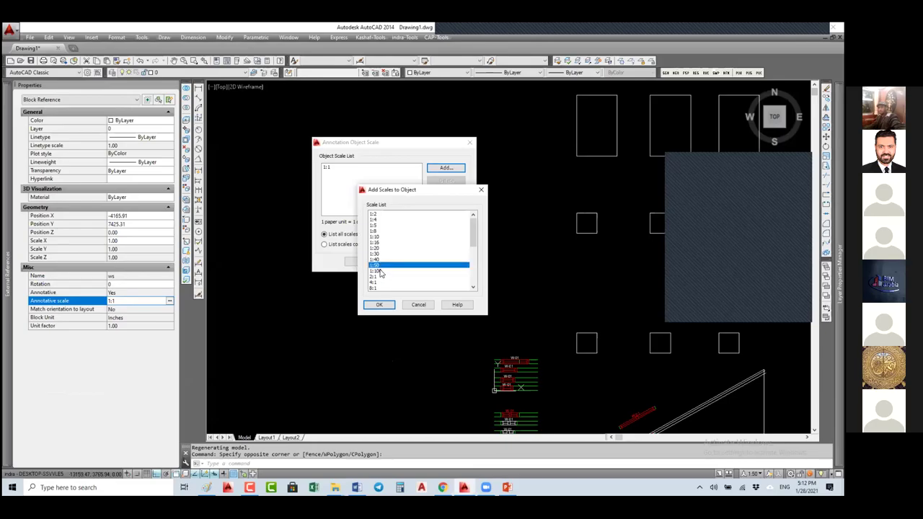
pyautogui.keyDown('shift'); pyautogui.click(379, 272); pyautogui.keyUp('shift')
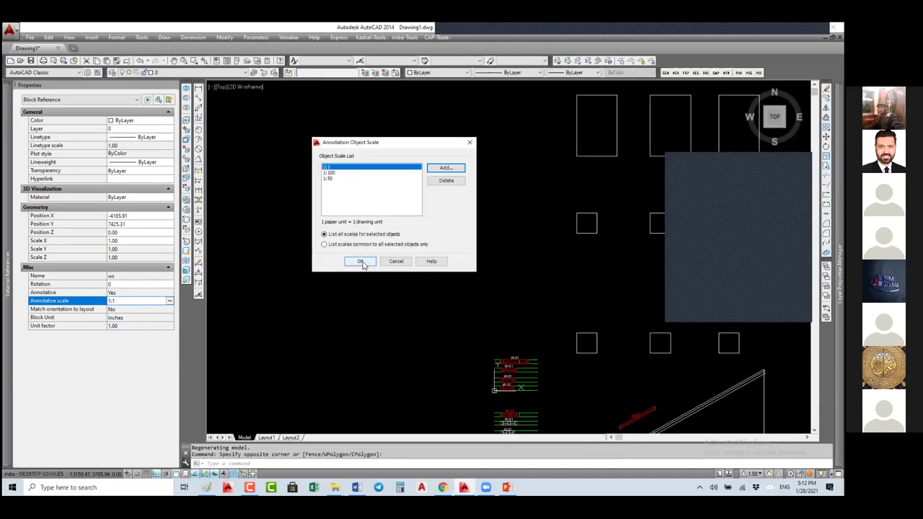
pyautogui.click(361, 262)
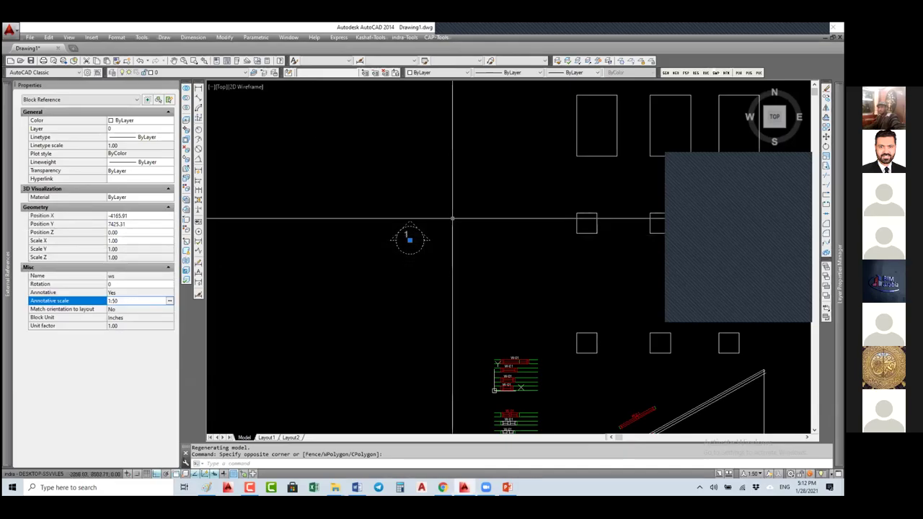
pyautogui.click(752, 474)
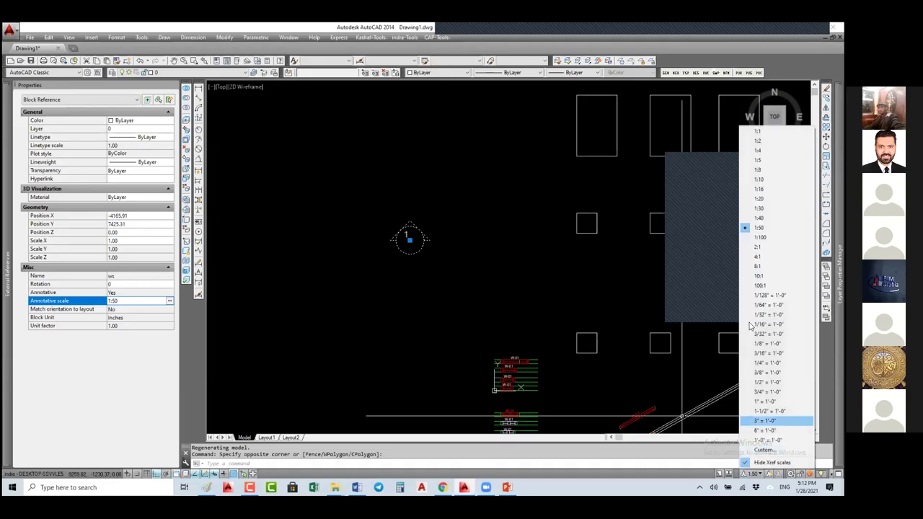
pyautogui.click(761, 238)
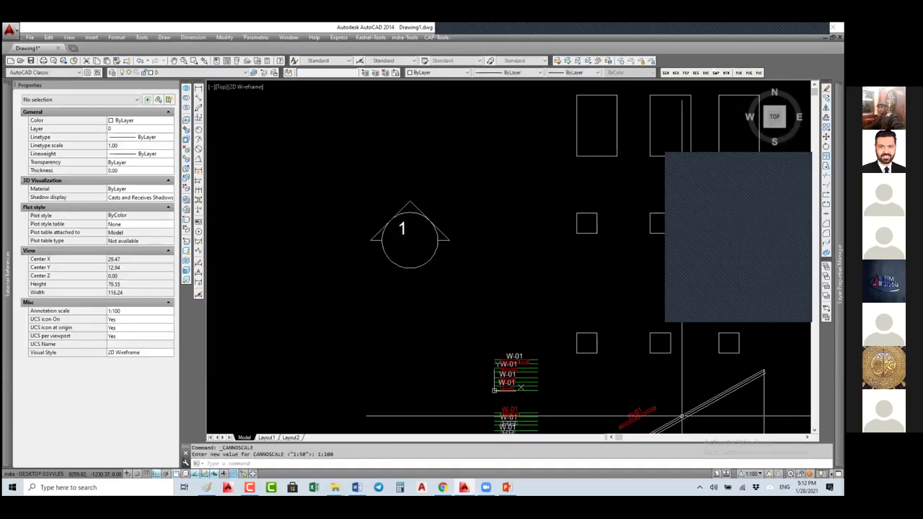
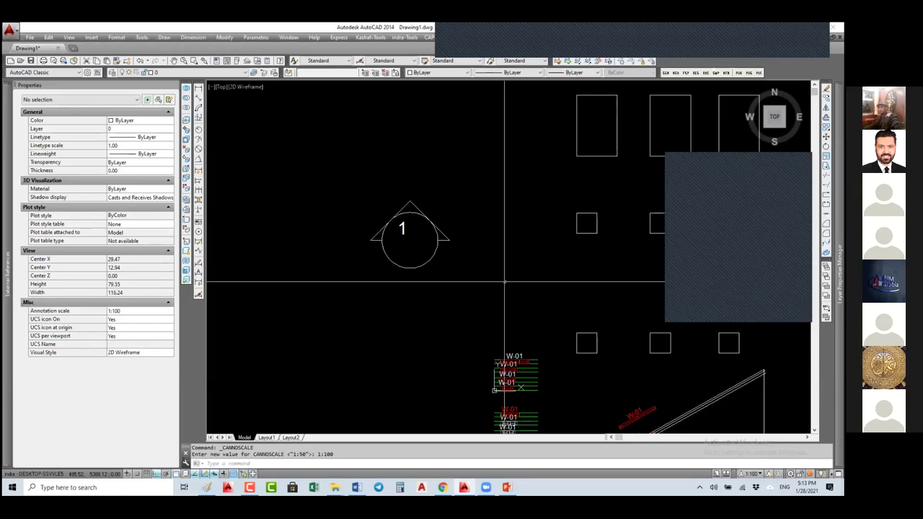
# Window-select the circled '1' tag block and open Edit Block Definition with BE
pyautogui.click(481, 242)
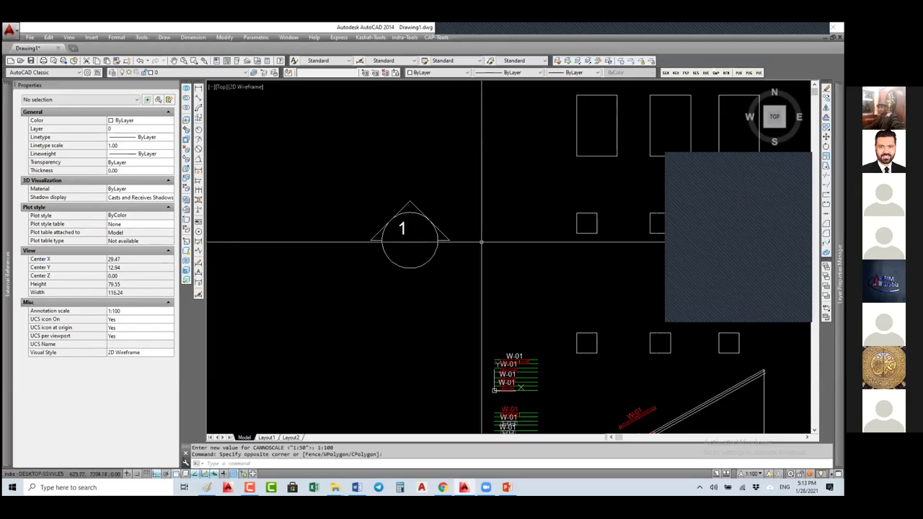
pyautogui.click(431, 261)
pyautogui.write('b')
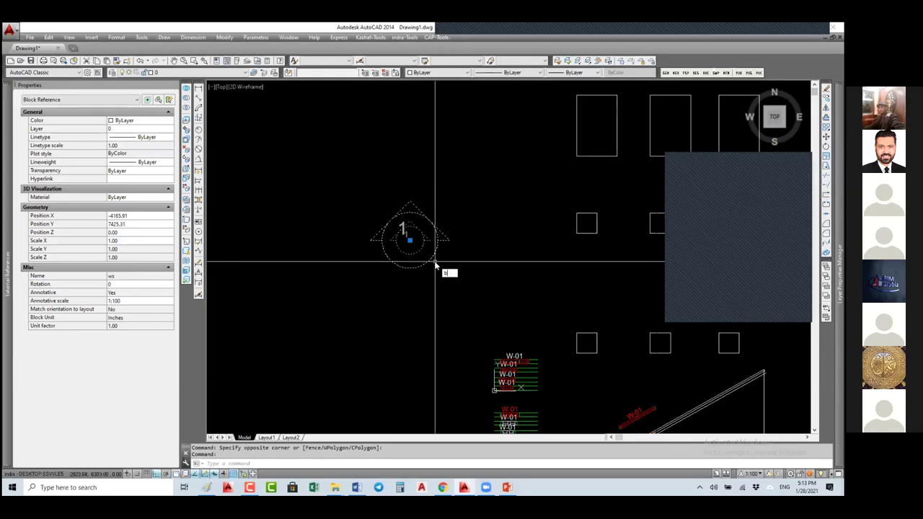
pyautogui.write('e')
pyautogui.press('Return')
# Open block ws in the Block Editor and centre the tag symbol in view
pyautogui.click(447, 240)
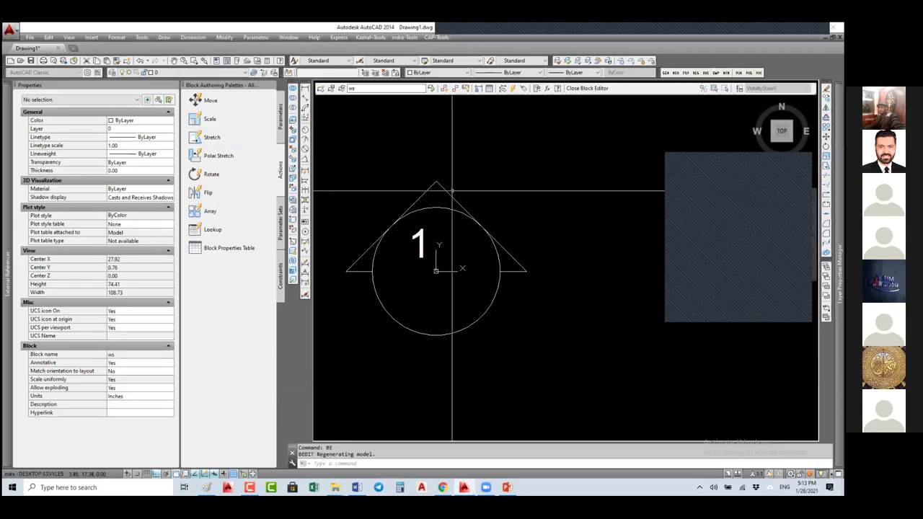
pyautogui.moveTo(432, 322); pyautogui.dragTo(460, 303, button='middle')
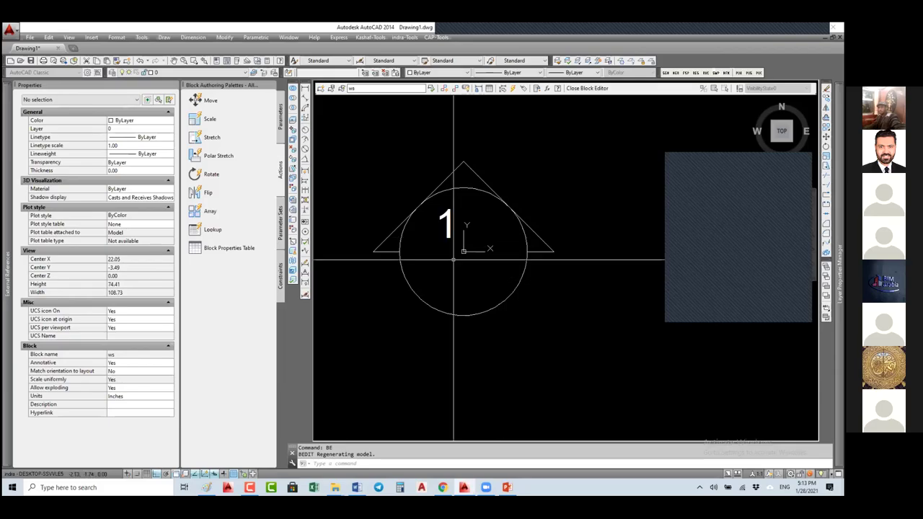
pyautogui.scroll(-2, 411, 232)
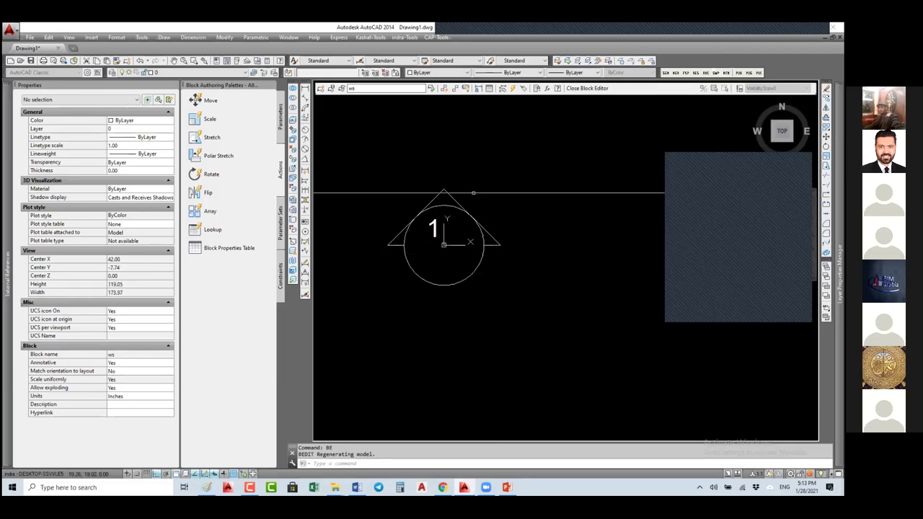
# Add rotation parameter Angle1 at the circle centre, radius to its top, base angle 0°
pyautogui.click(224, 176)
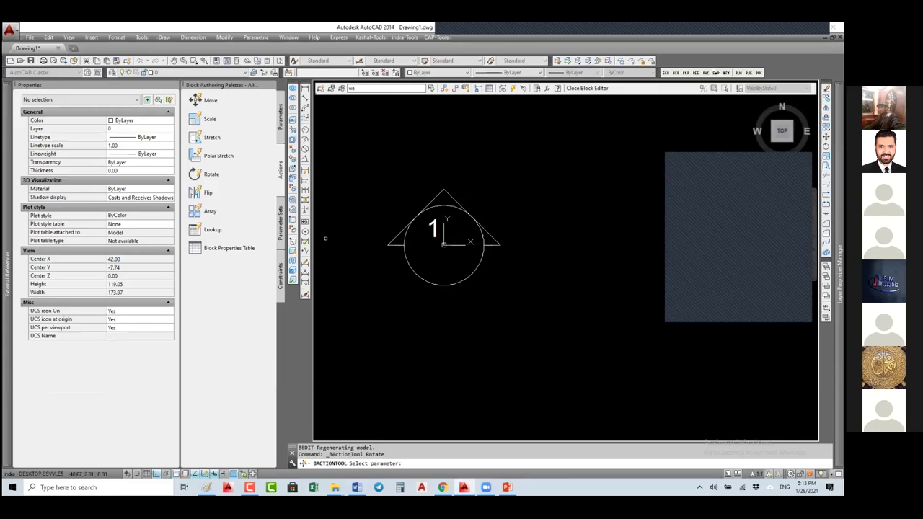
pyautogui.click(281, 124)
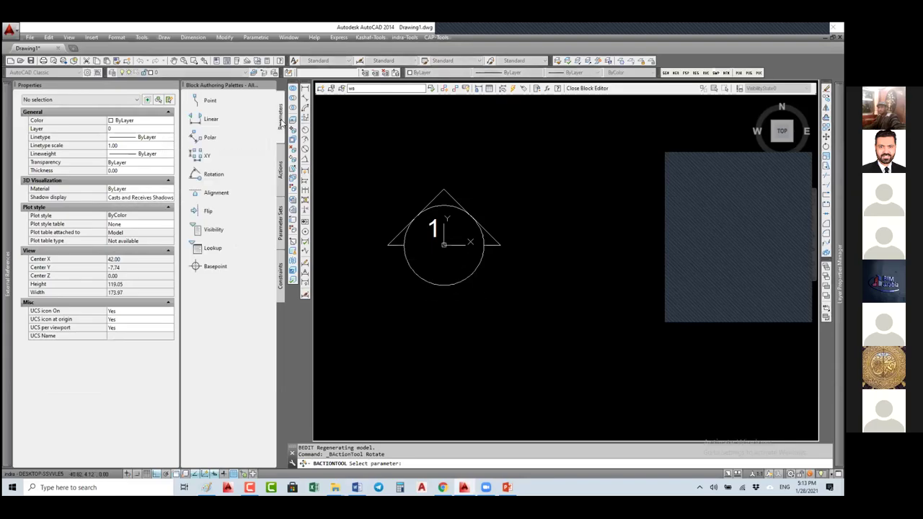
pyautogui.click(199, 179)
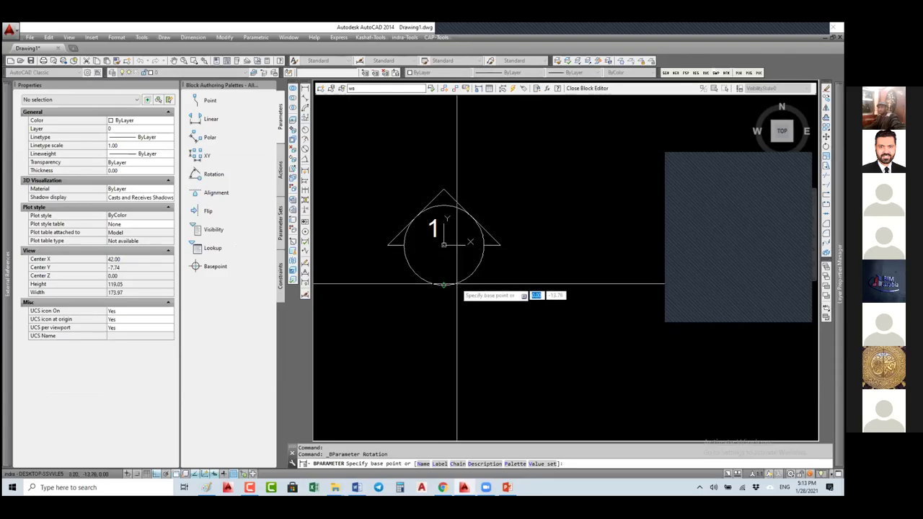
pyautogui.click(444, 246)
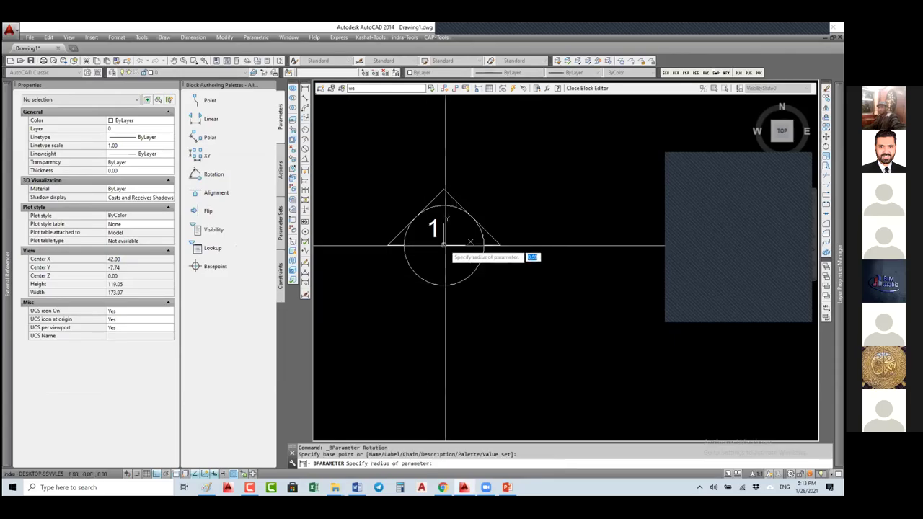
pyautogui.click(445, 205)
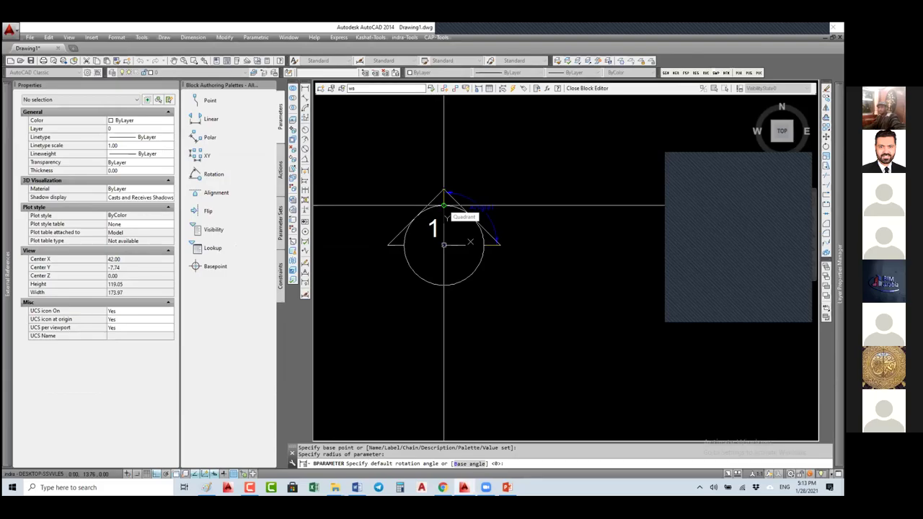
pyautogui.press('Return')
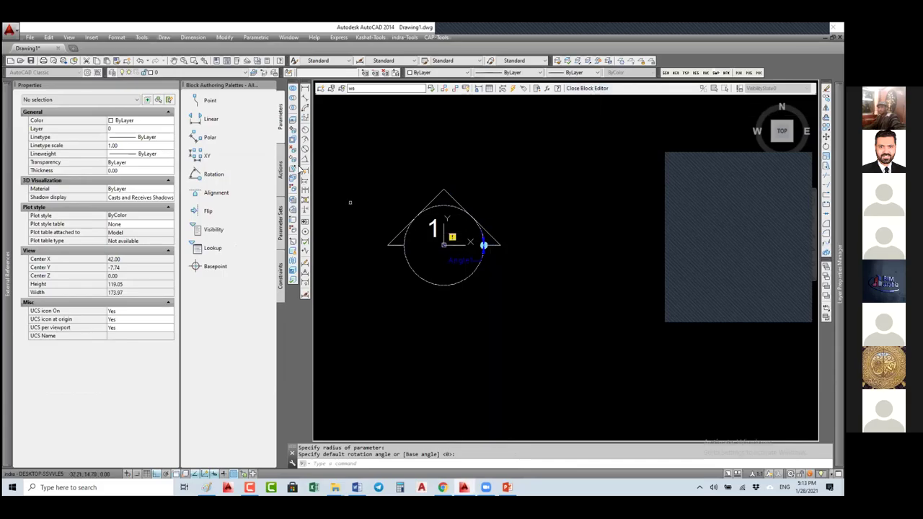
pyautogui.click(281, 170)
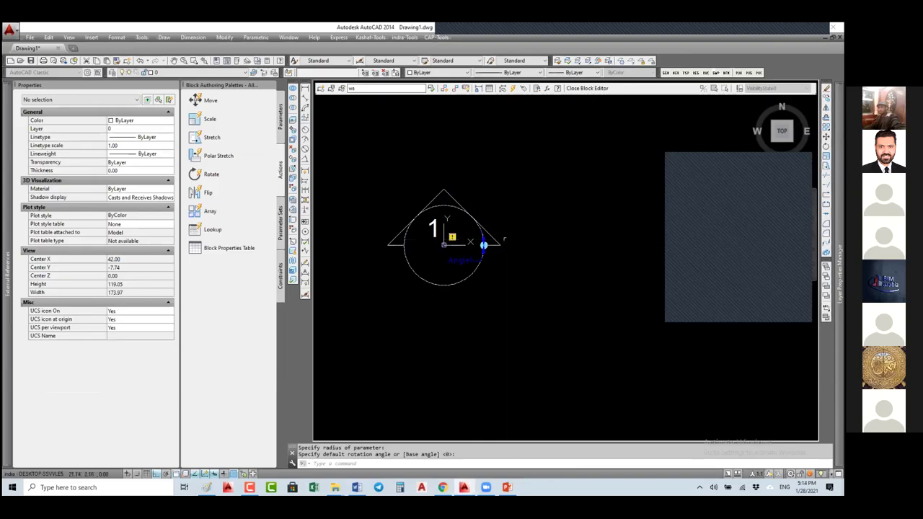
pyautogui.press('Return')
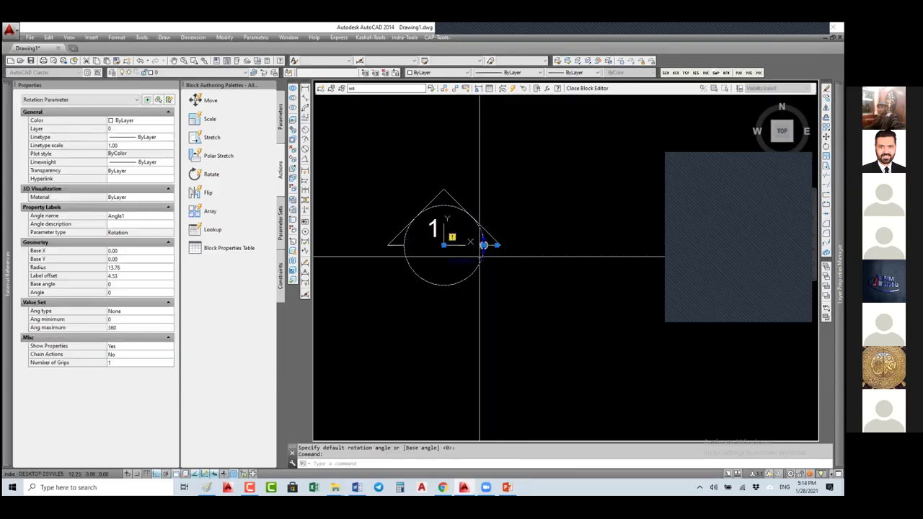
# Set the rotation parameter's angle to 90 in Properties
pyautogui.click(132, 292)
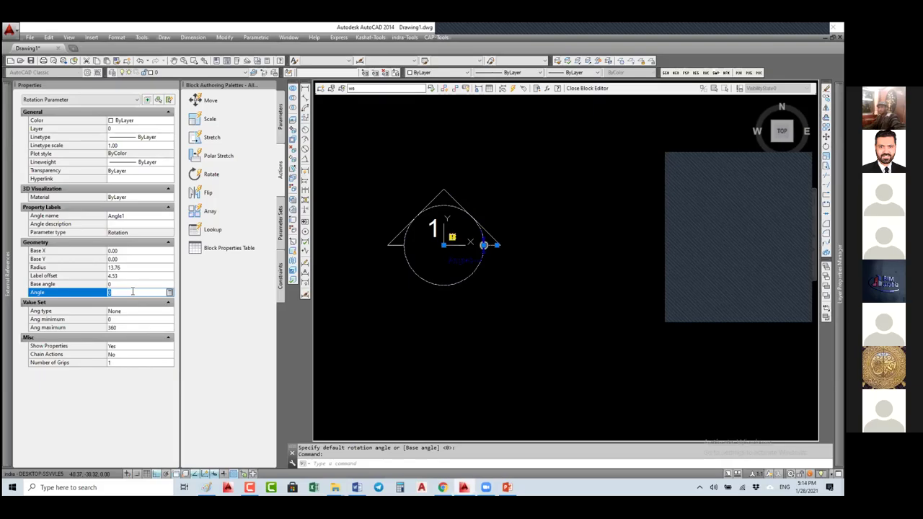
pyautogui.write('90')
pyautogui.press('Return')
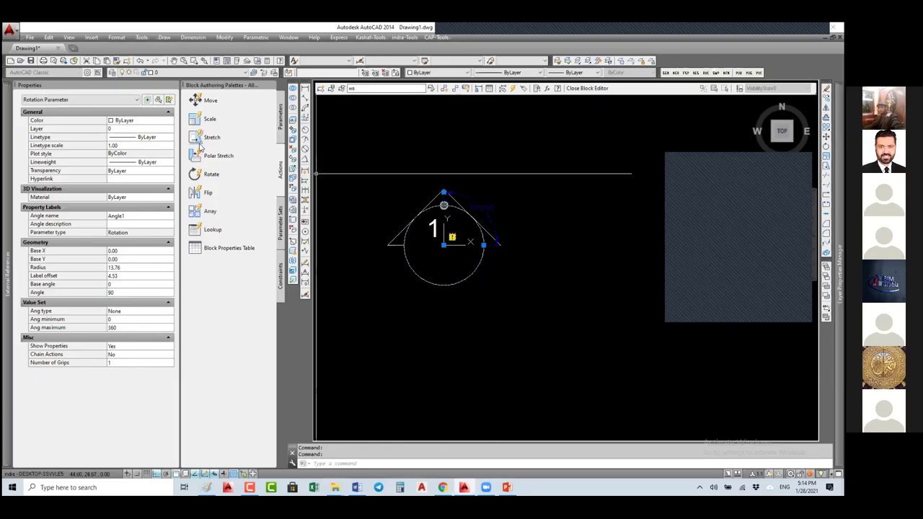
# Add a Rotate action on Angle1 applied to the five triangle lines
pyautogui.click(209, 176)
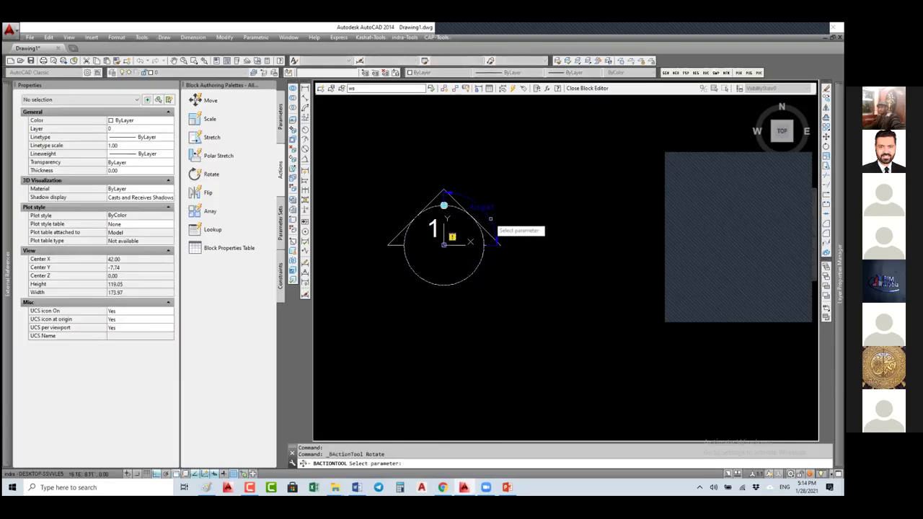
pyautogui.click(490, 219)
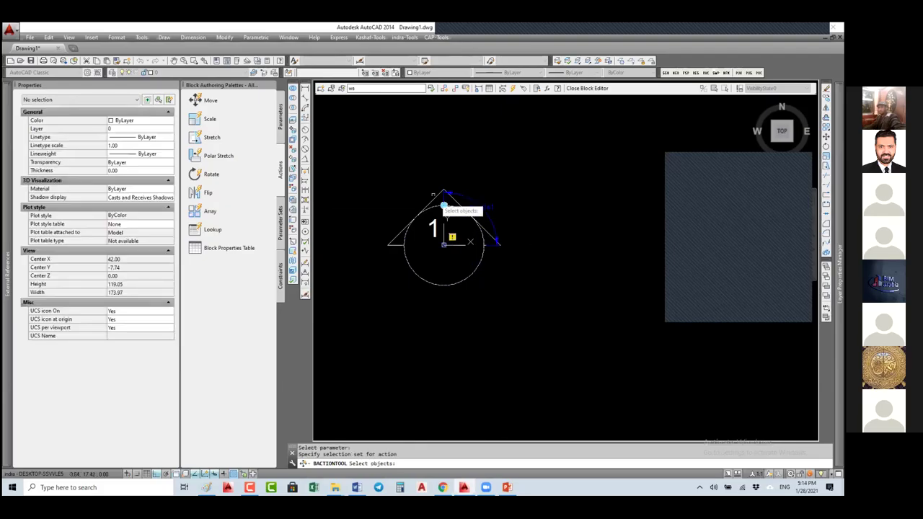
pyautogui.click(455, 201)
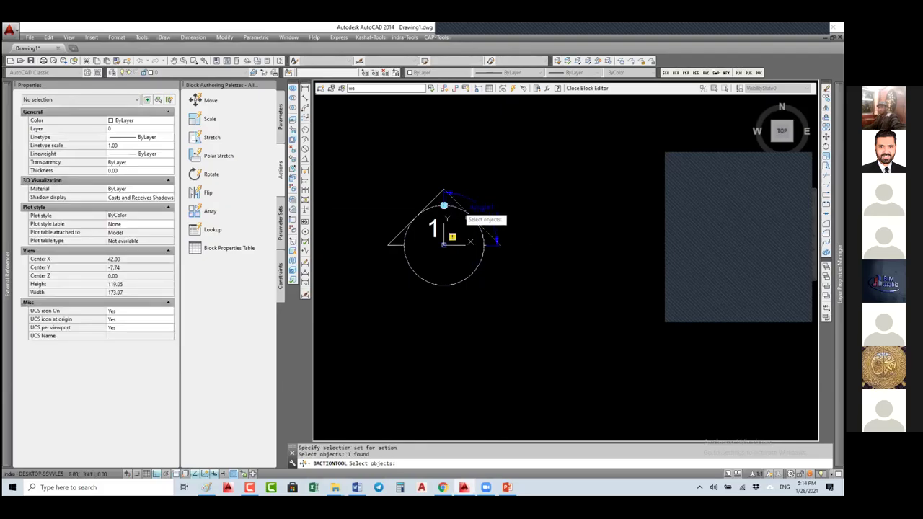
pyautogui.scroll(4, 496, 243)
pyautogui.click(503, 243)
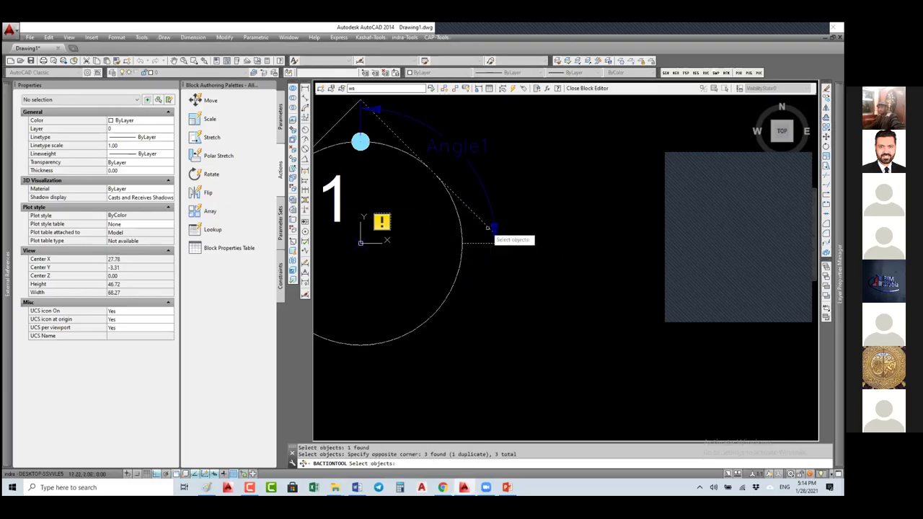
pyautogui.scroll(-2, 502, 243)
pyautogui.click(408, 171)
pyautogui.click(358, 201)
pyautogui.moveTo(358, 201); pyautogui.dragTo(473, 192, button='middle')
pyautogui.click(450, 194)
pyautogui.click(432, 249)
pyautogui.press('Return')
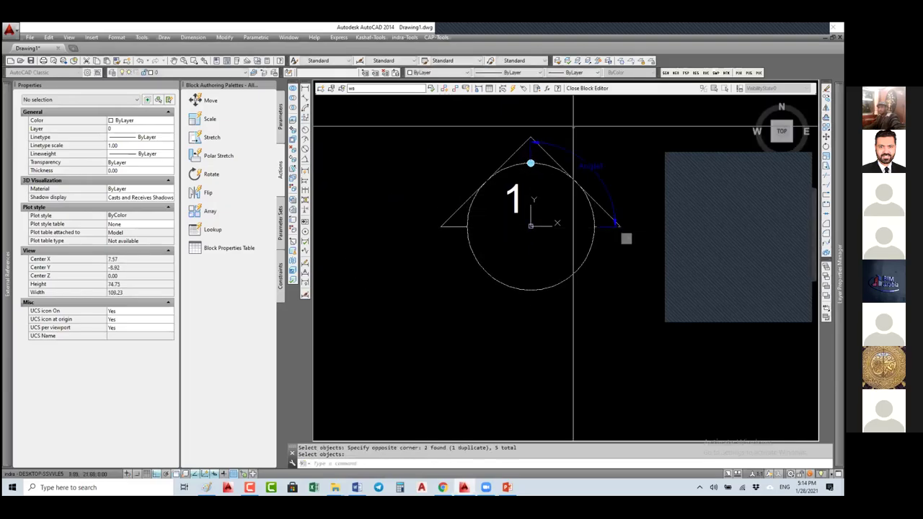
# Save the ws block, then rotate the tag's triangle pointer to 90° with Ortho on
pyautogui.click(586, 89)
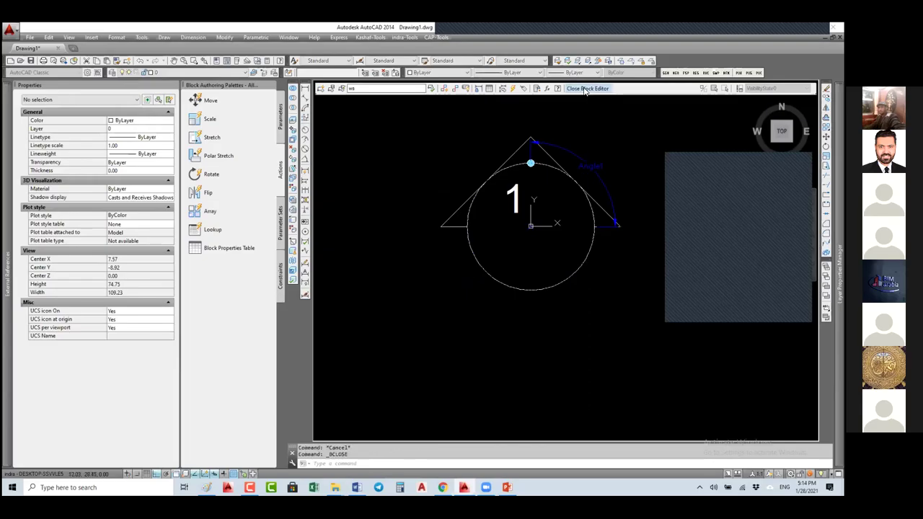
pyautogui.click(408, 238)
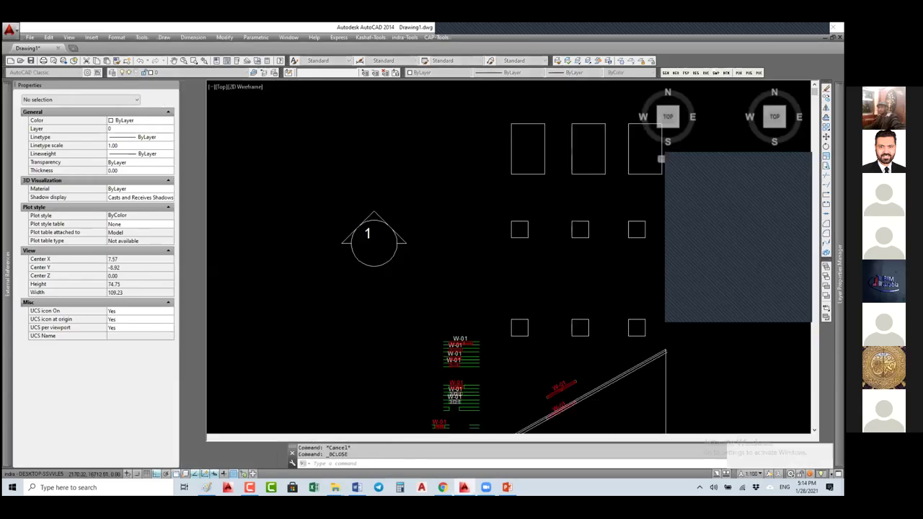
pyautogui.click(423, 235)
pyautogui.click(428, 219)
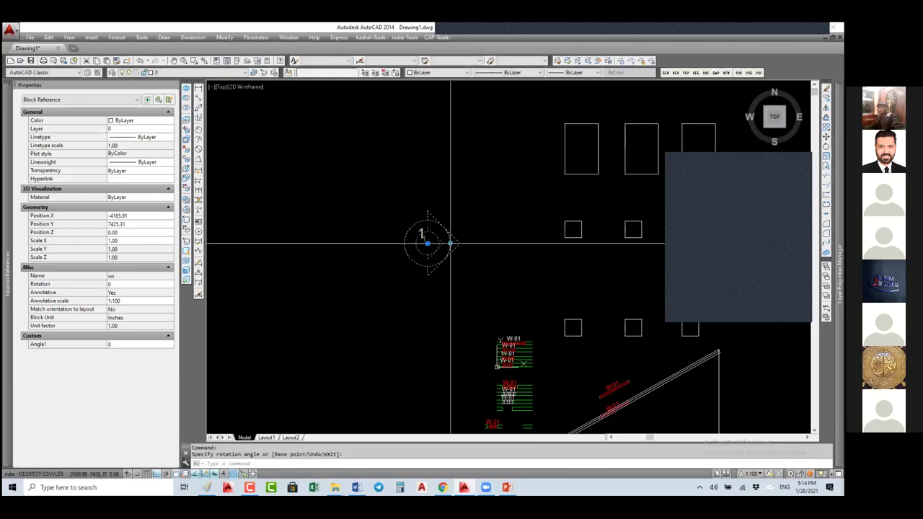
pyautogui.click(451, 243)
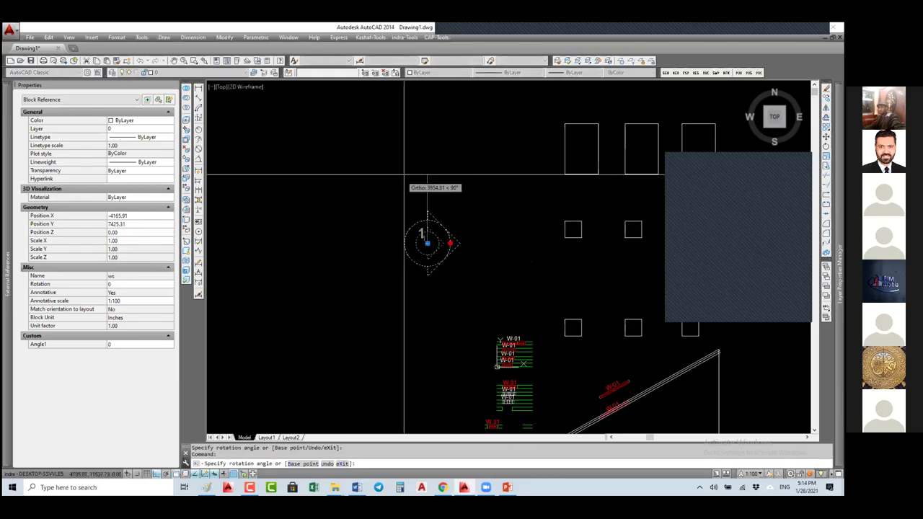
pyautogui.click(428, 179)
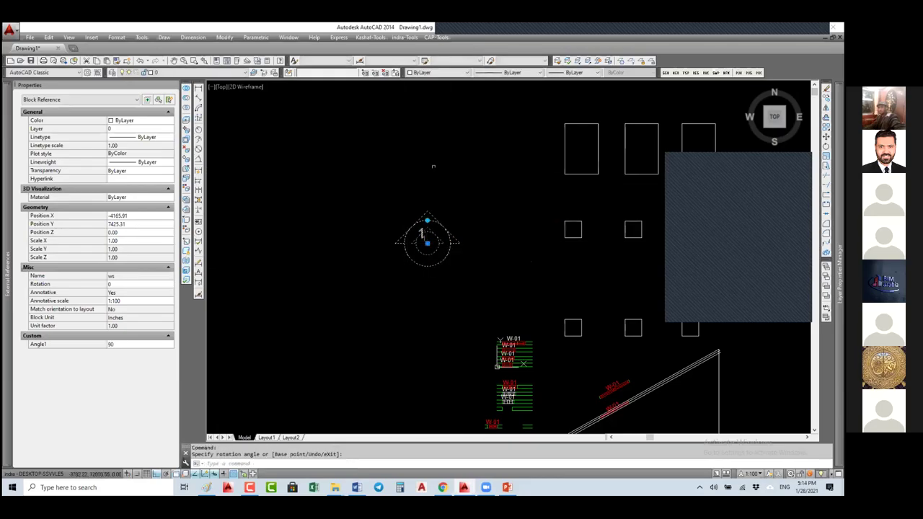
# With Ortho off, swing the triangle pointer to 144°, then 255°
pyautogui.click(156, 474)
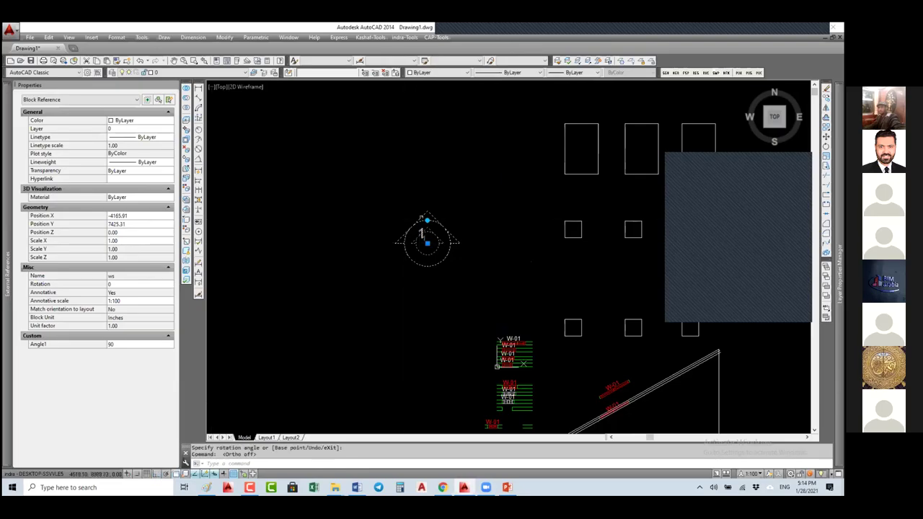
pyautogui.click(379, 210)
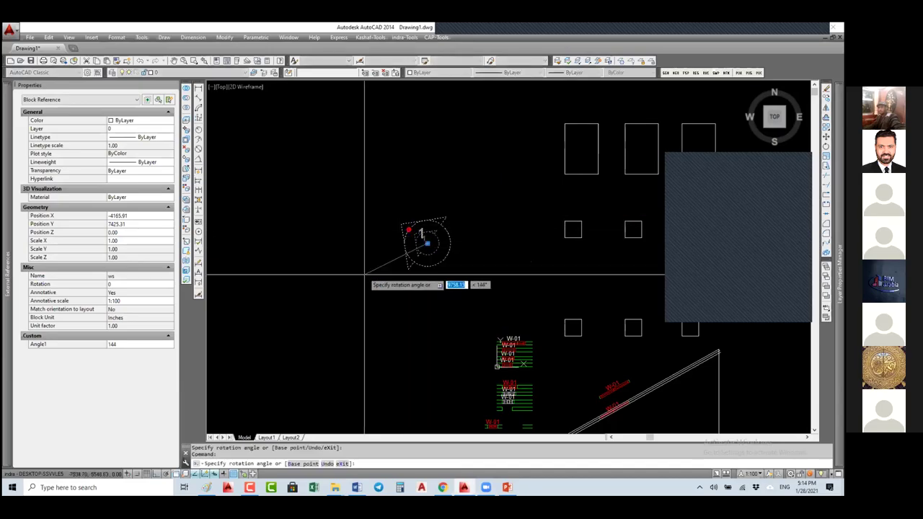
pyautogui.click(406, 288)
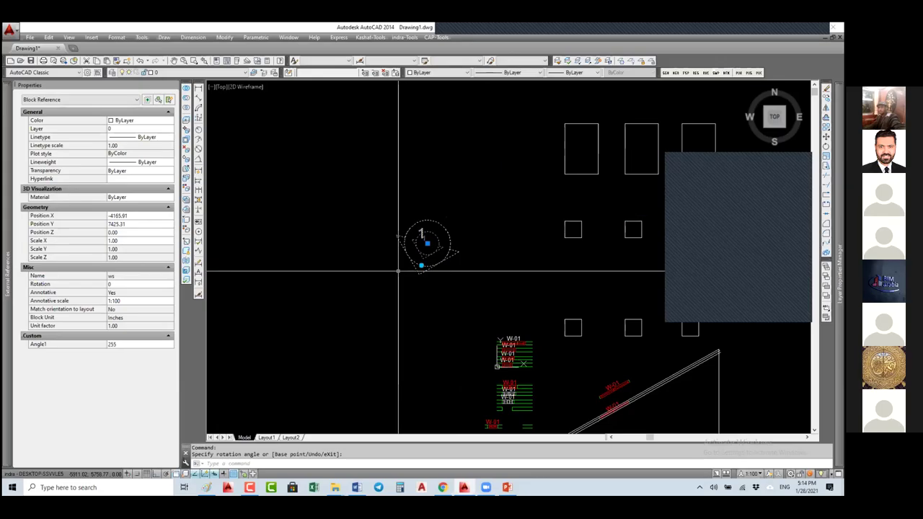
# Reopen ws and draw a horizontal line right from the triangle's corner with a short vertical end
pyautogui.doubleClick(460, 248)
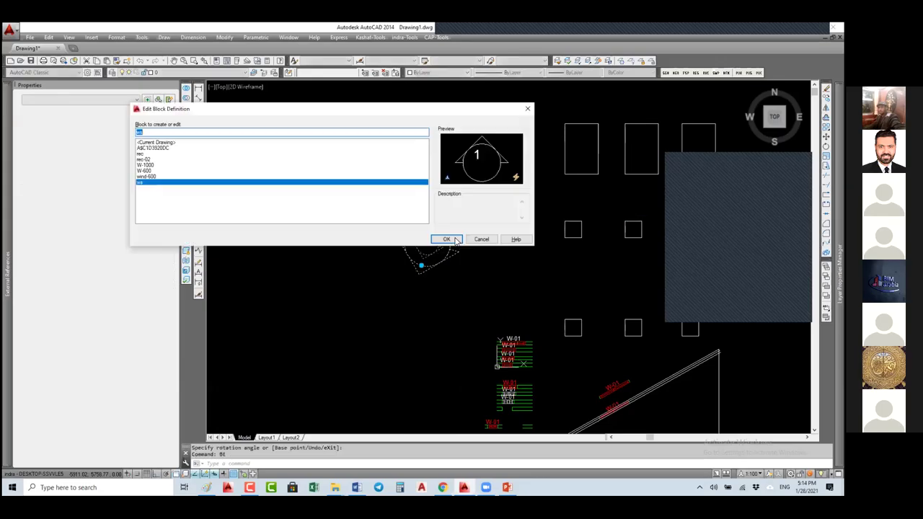
pyautogui.click(446, 239)
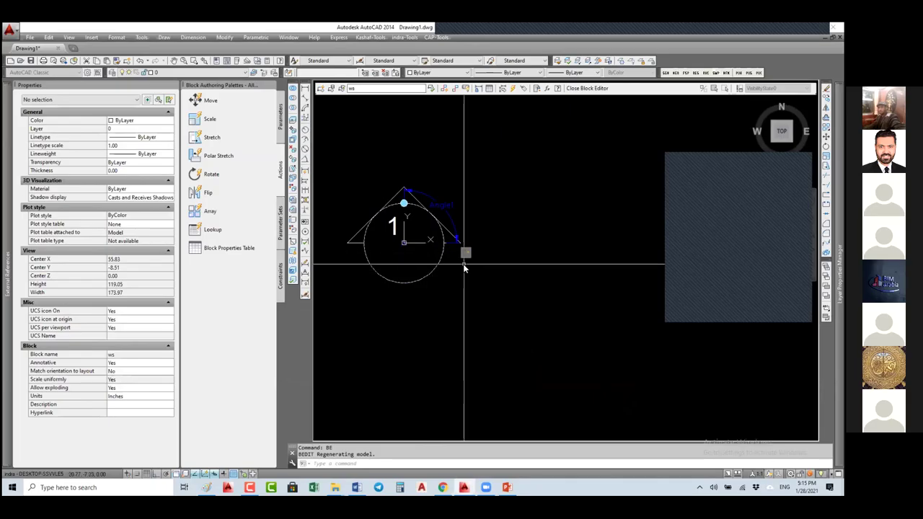
pyautogui.press('l')
pyautogui.press('Return')
pyautogui.click(443, 245)
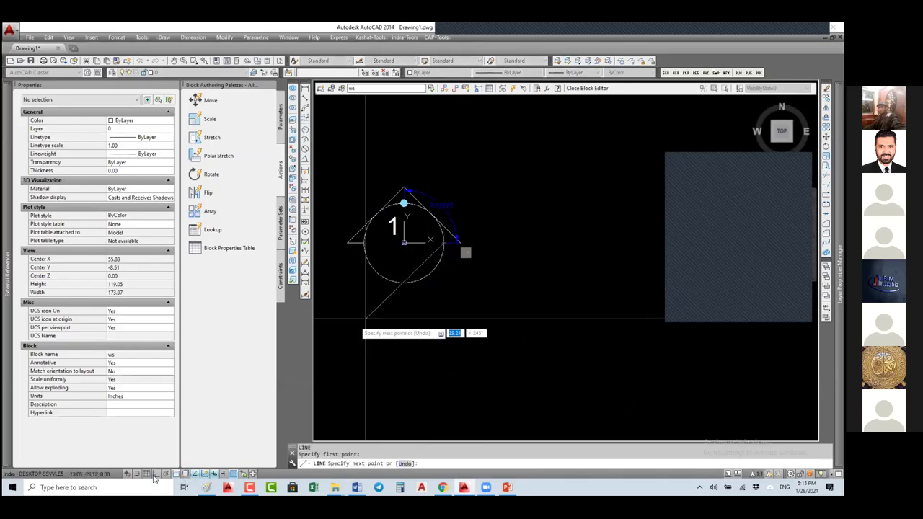
pyautogui.press('F8')
pyautogui.click(595, 242)
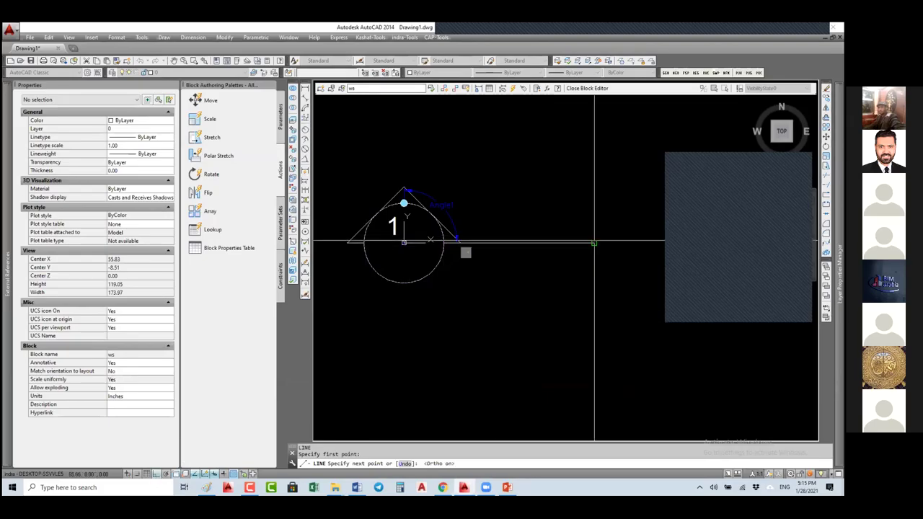
pyautogui.click(594, 217)
pyautogui.press('Escape')
pyautogui.moveTo(608, 232); pyautogui.dragTo(583, 224)
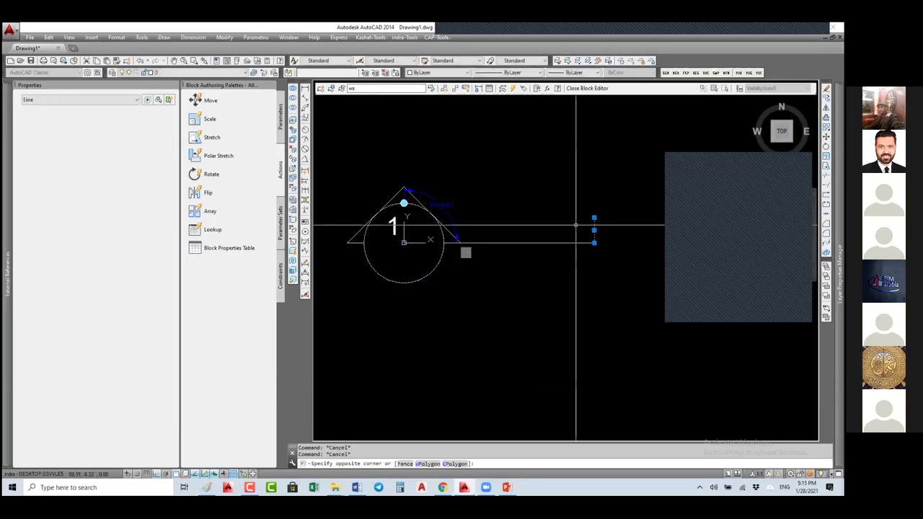
pyautogui.press('Escape')
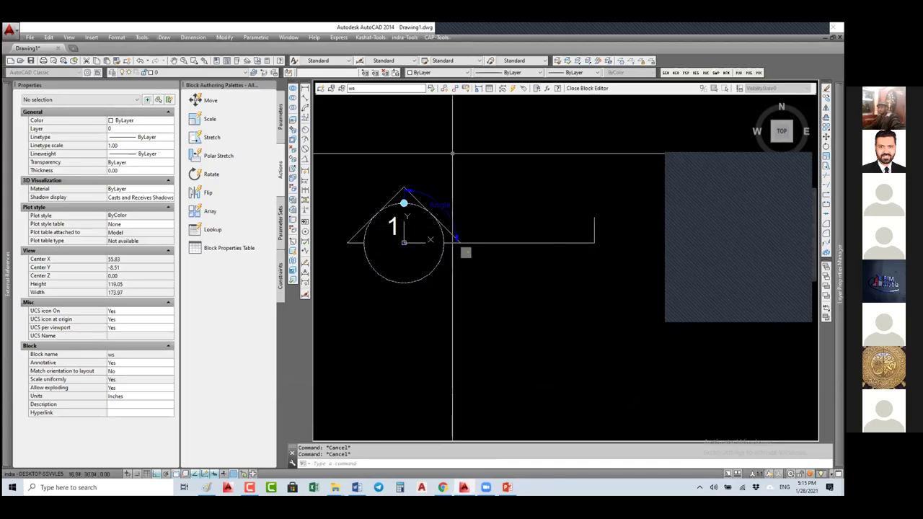
pyautogui.click(282, 122)
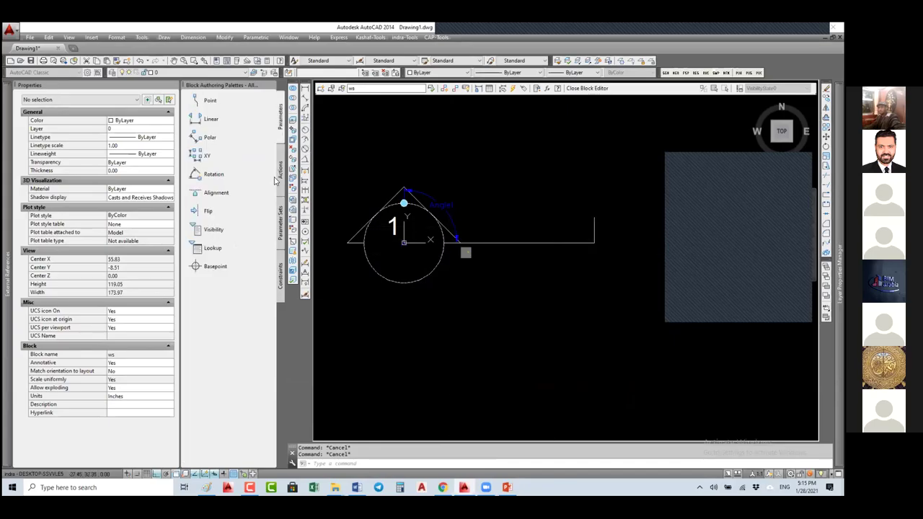
# Add flip parameter 'Flip state1' with its reflection line at the triangle and label below
pyautogui.click(207, 213)
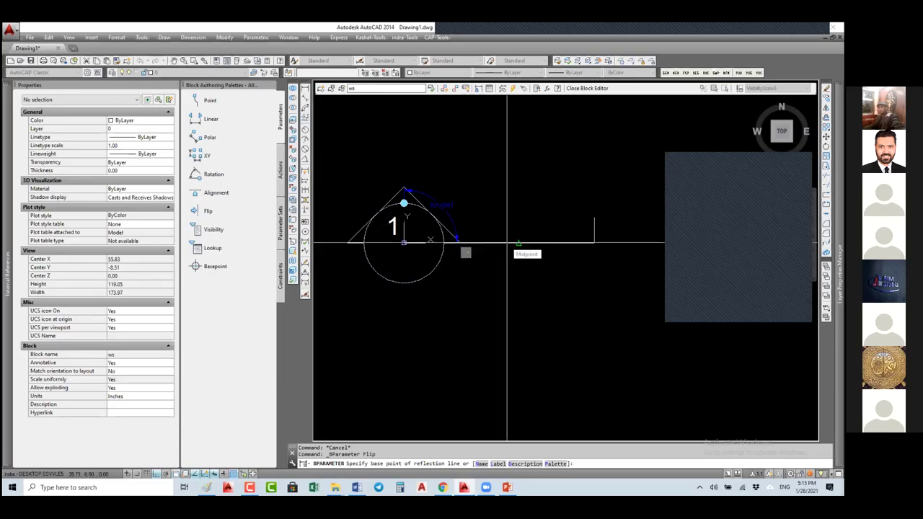
pyautogui.moveTo(354, 249); pyautogui.dragTo(427, 243, button='middle')
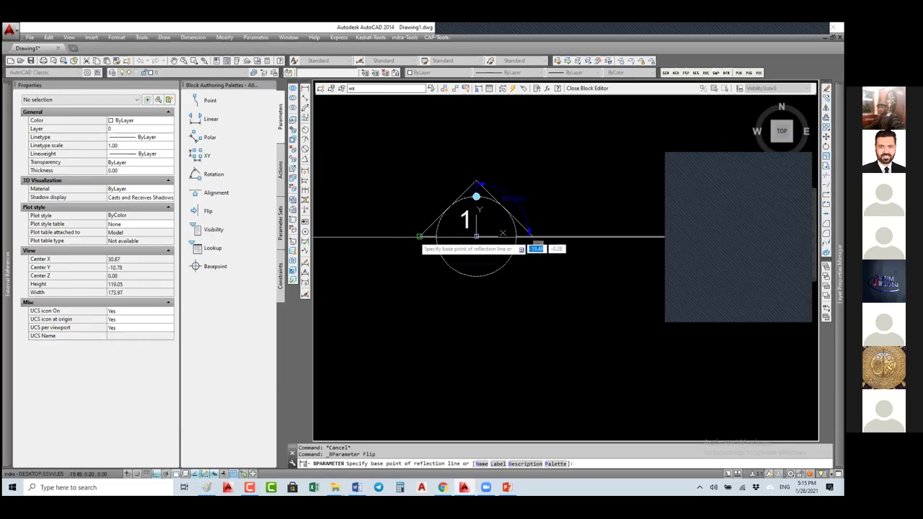
pyautogui.click(420, 237)
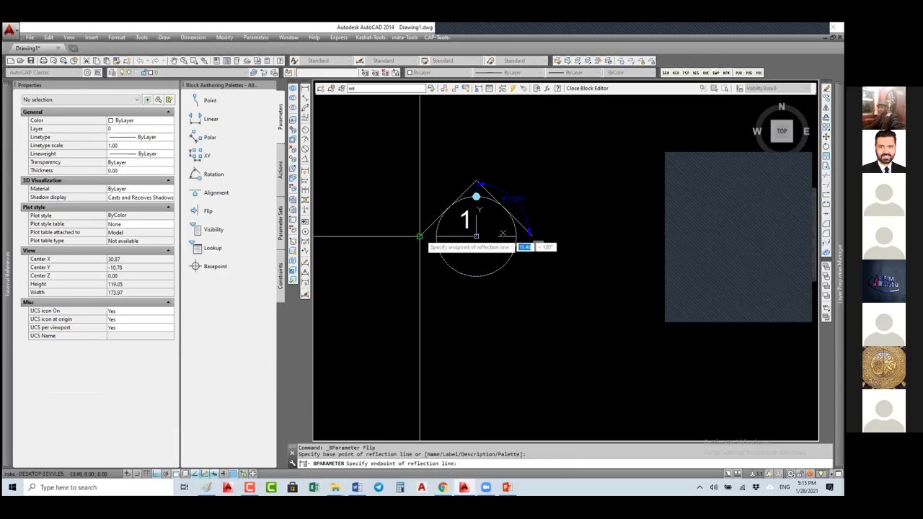
pyautogui.click(406, 239)
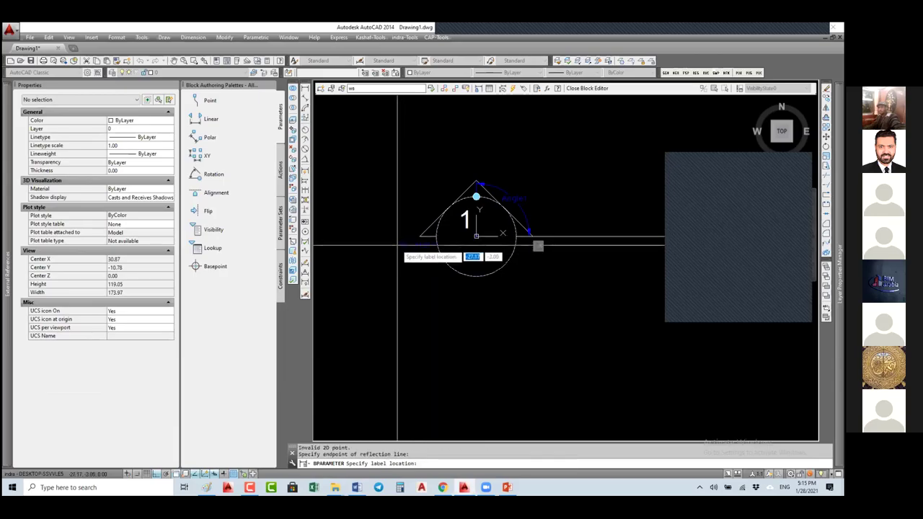
pyautogui.click(371, 247)
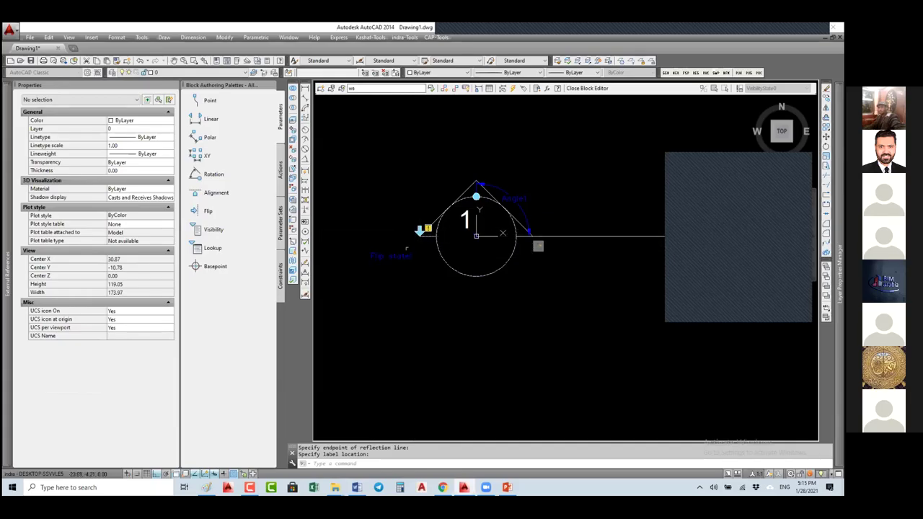
# Add a Flip action on Flip state1 for the new line, and save the block
pyautogui.click(281, 170)
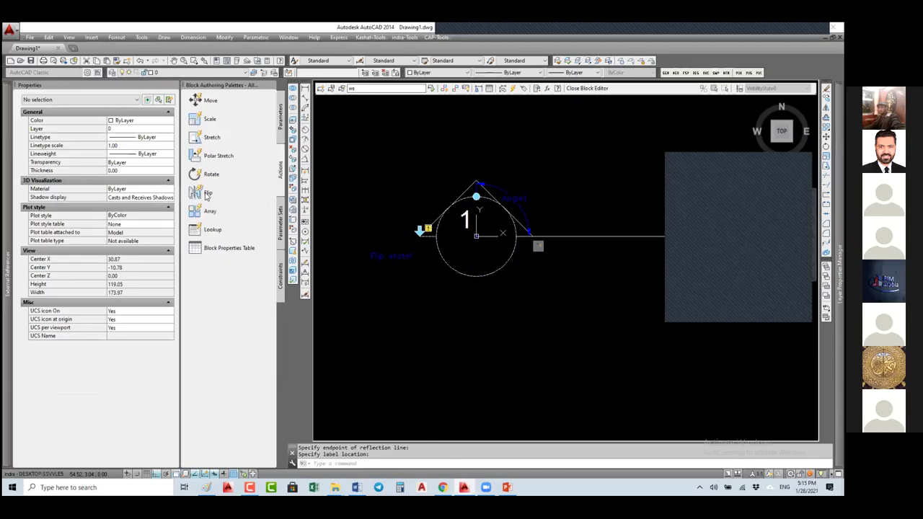
pyautogui.click(197, 194)
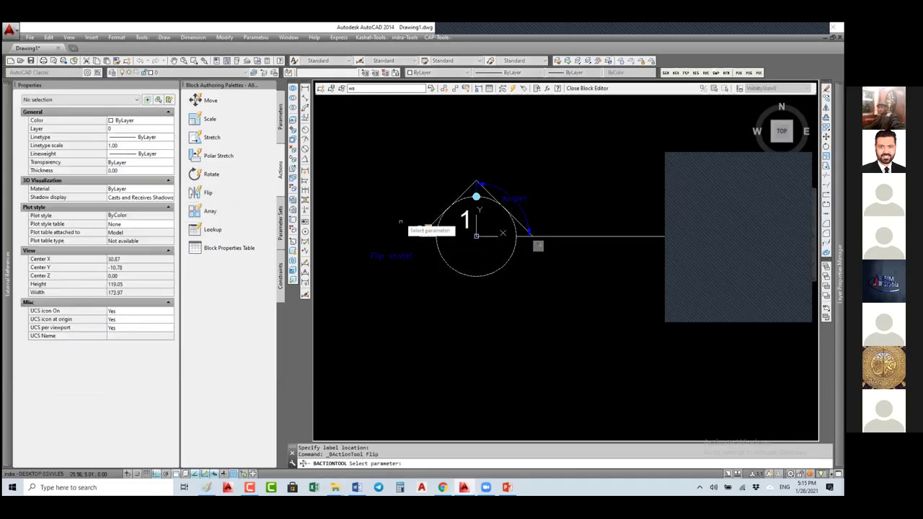
pyautogui.click(395, 256)
pyautogui.moveTo(462, 267); pyautogui.dragTo(382, 271, button='middle')
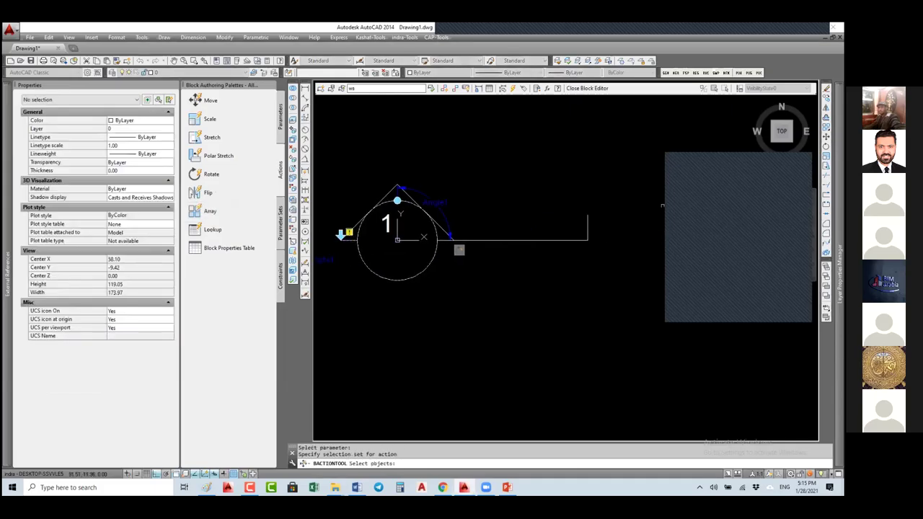
pyautogui.click(559, 210)
pyautogui.click(598, 89)
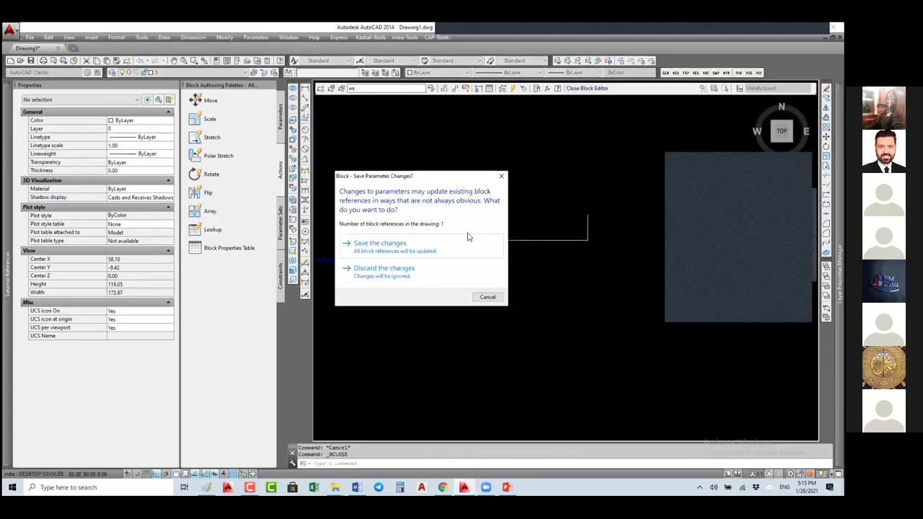
pyautogui.click(380, 244)
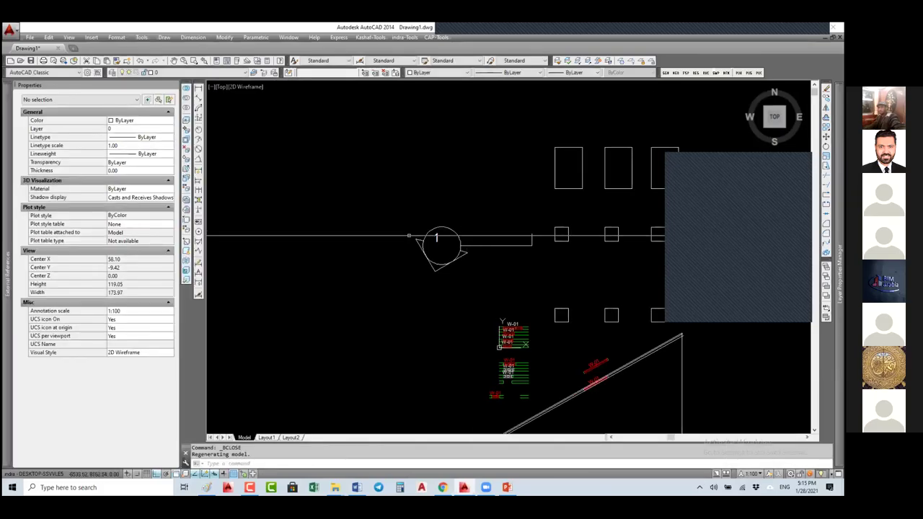
# Flip the placed ws tag to its Flipped state
pyautogui.click(441, 243)
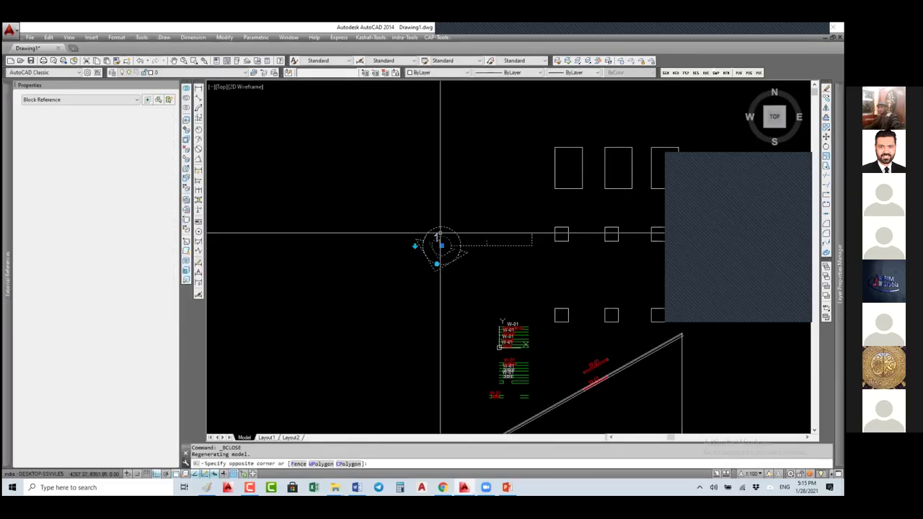
pyautogui.click(404, 243)
pyautogui.click(415, 246)
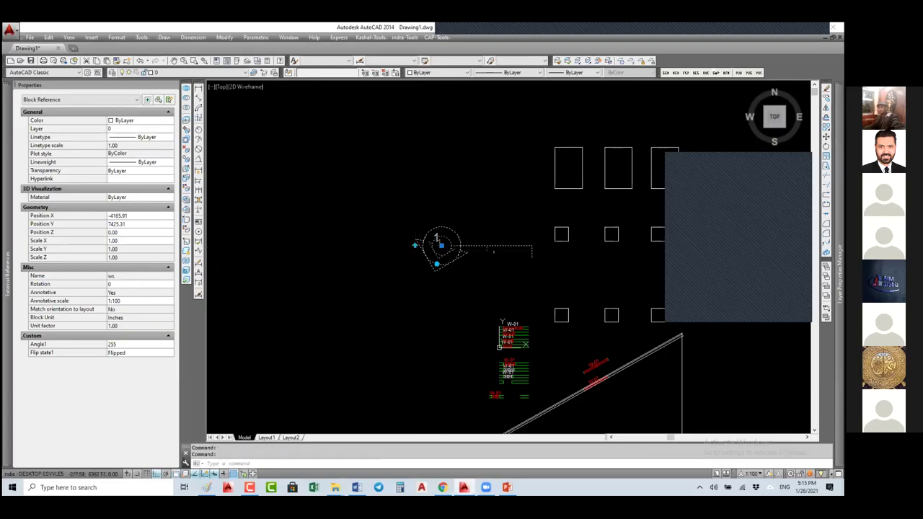
# Reopen ws and modify the Rotate action's selection set to pick the new line
pyautogui.write('BE')
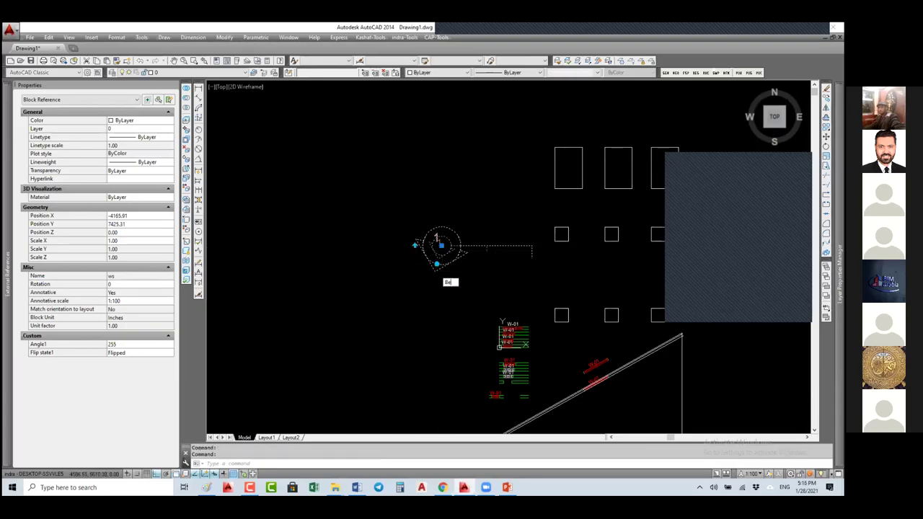
pyautogui.press('Return')
pyautogui.click(445, 238)
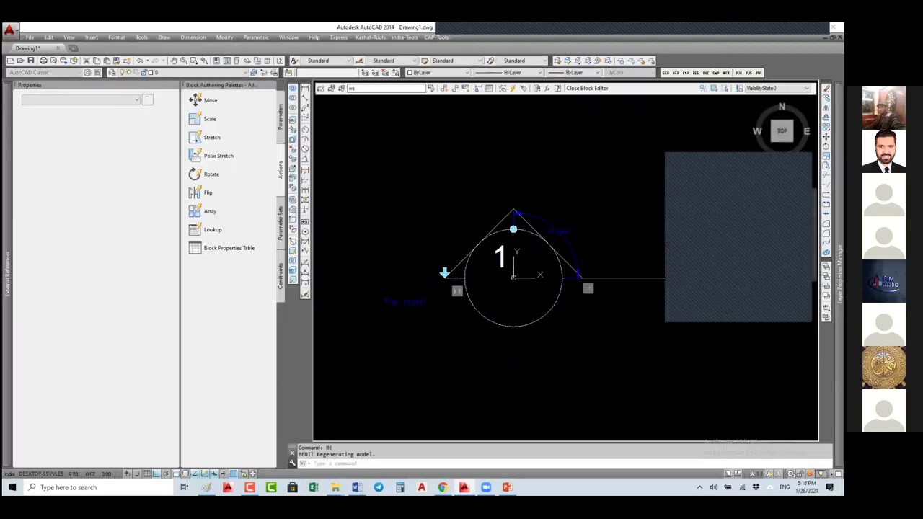
pyautogui.scroll(-2, 487, 274)
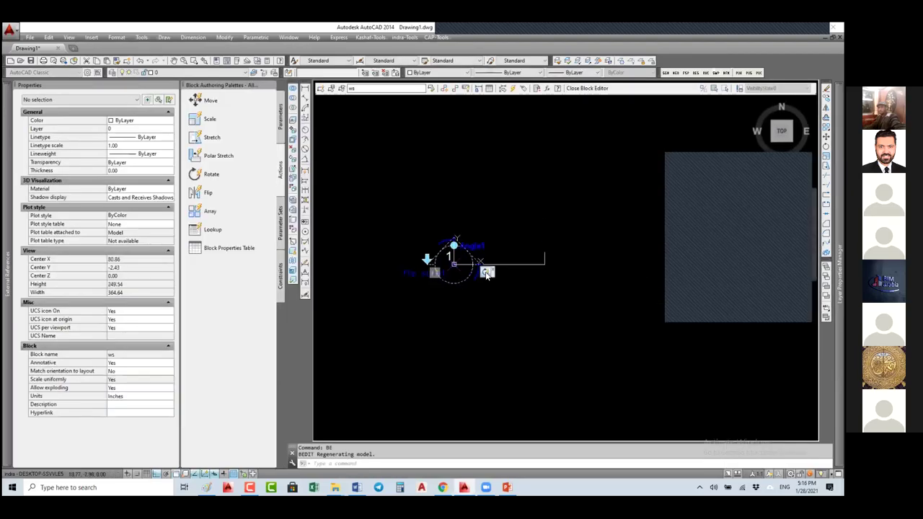
pyautogui.click(487, 273)
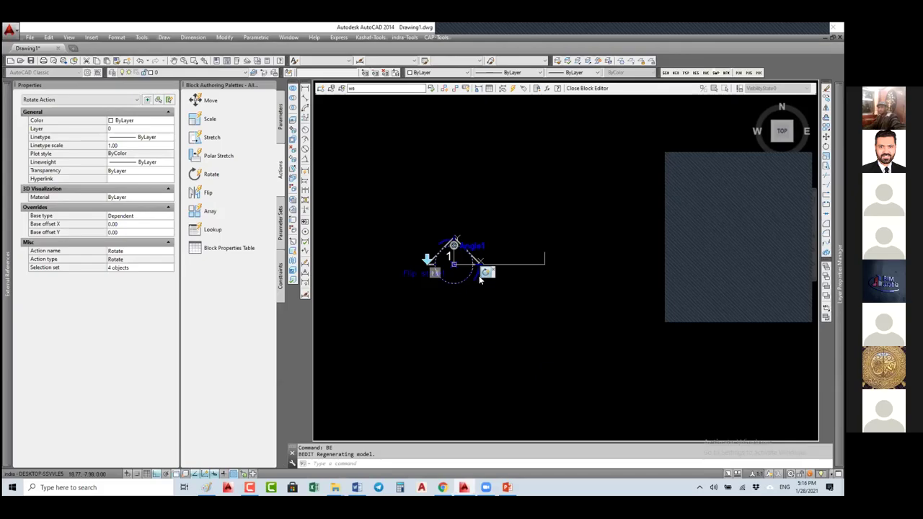
pyautogui.rightClick(487, 274)
pyautogui.moveTo(531, 290)
pyautogui.click(615, 303)
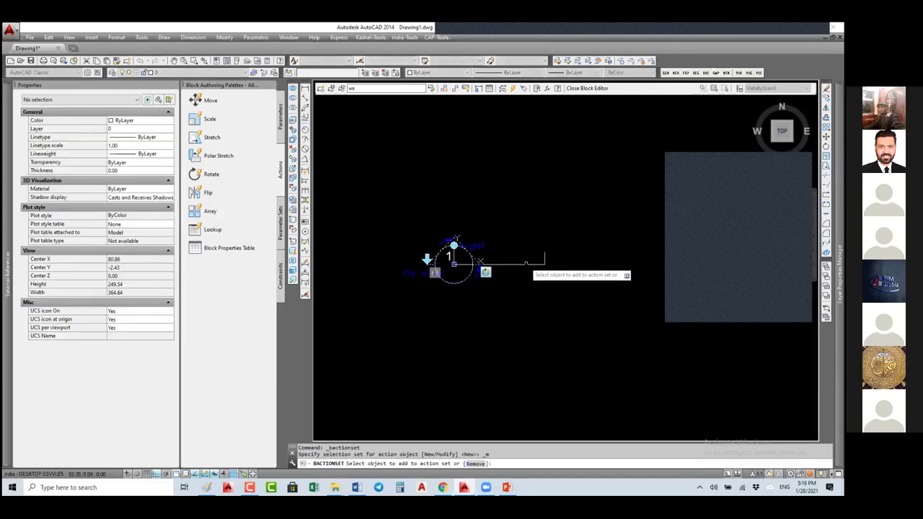
pyautogui.click(566, 233)
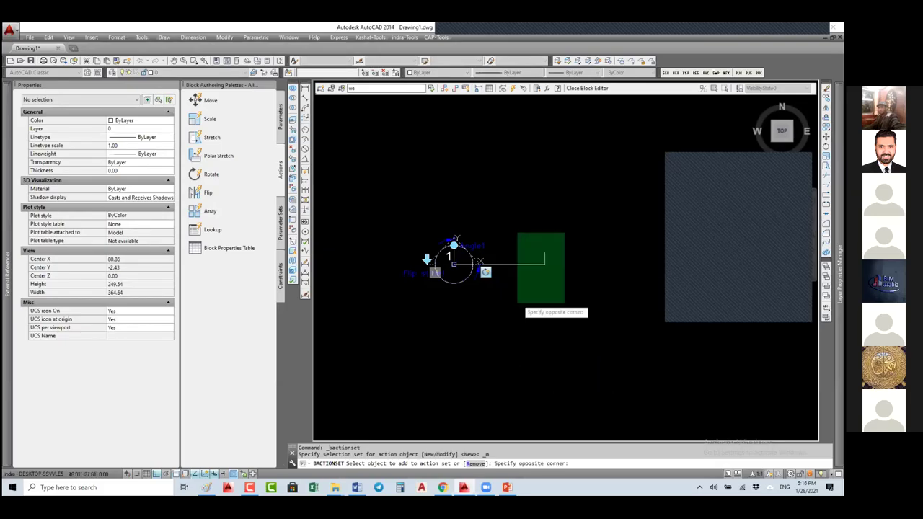
pyautogui.click(517, 304)
pyautogui.rightClick(523, 296)
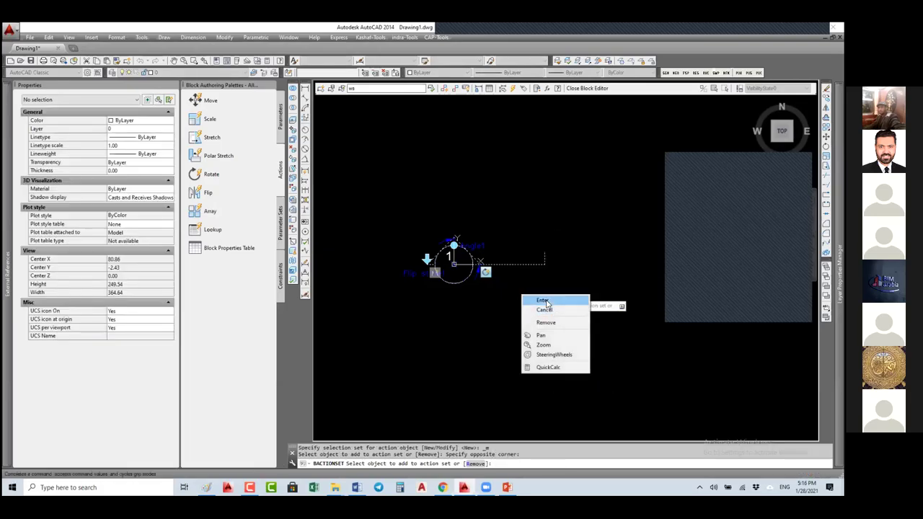
pyautogui.click(545, 311)
# Save the ws block definition and reselect the updated tag in the plan
pyautogui.click(588, 88)
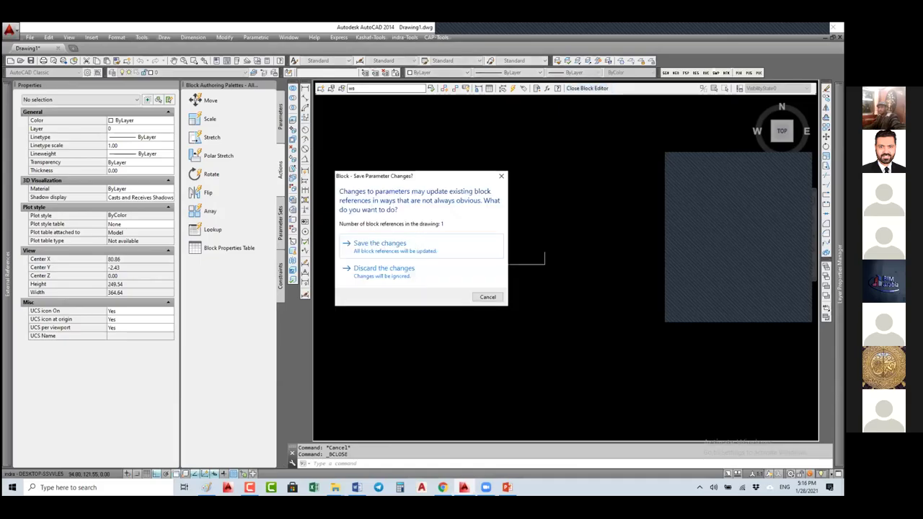
pyautogui.click(380, 245)
pyautogui.click(426, 259)
# Flip the ws tag back to Not flipped, then run BE to edit its definition
pyautogui.click(374, 258)
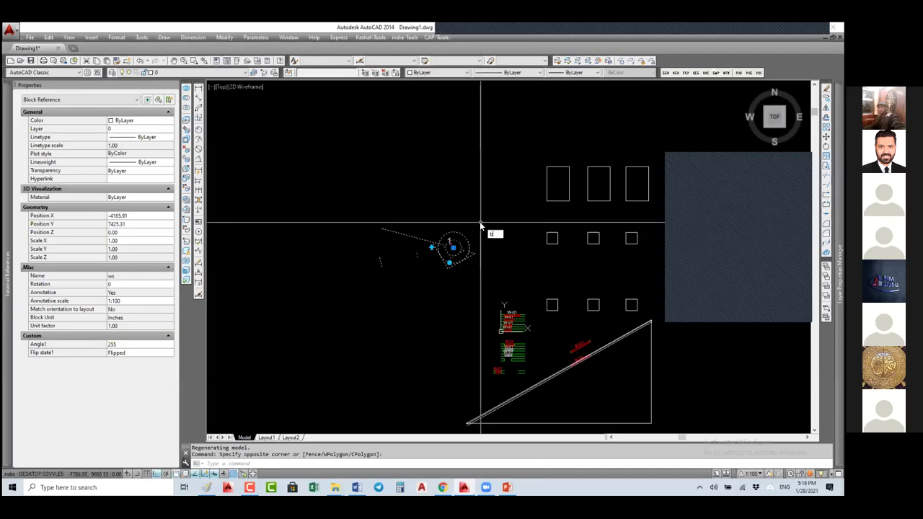
pyautogui.press('Escape')
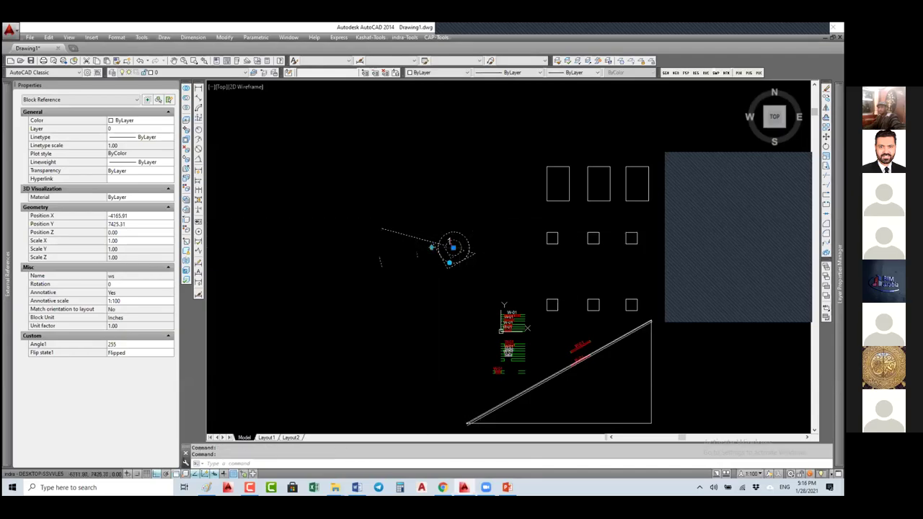
pyautogui.click(432, 247)
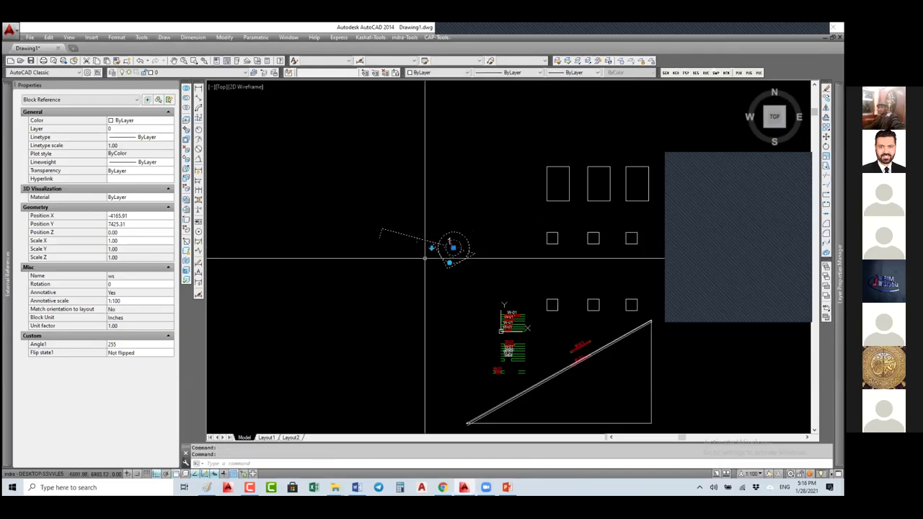
pyautogui.write('be')
pyautogui.press('Return')
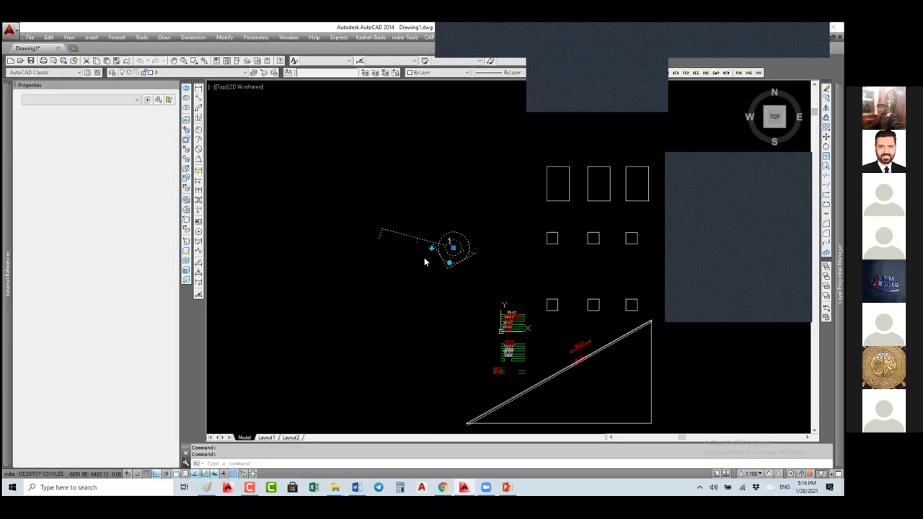
# Add the flip parameter left of the symbol to the Rotate action's selection set
pyautogui.click(447, 240)
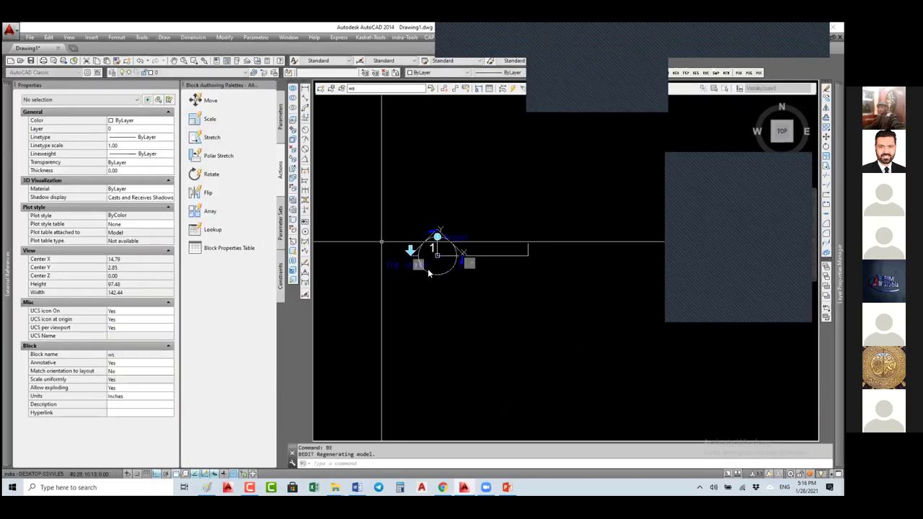
pyautogui.click(469, 265)
pyautogui.rightClick(469, 264)
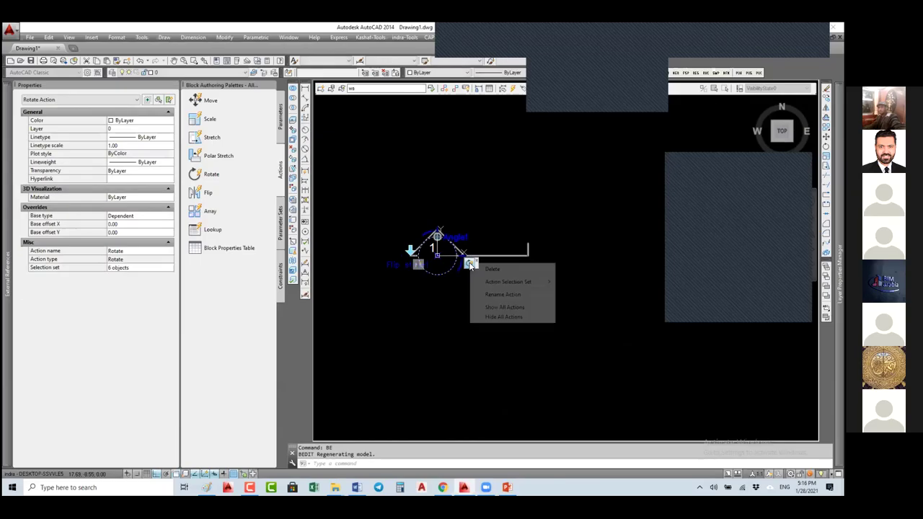
pyautogui.moveTo(503, 284)
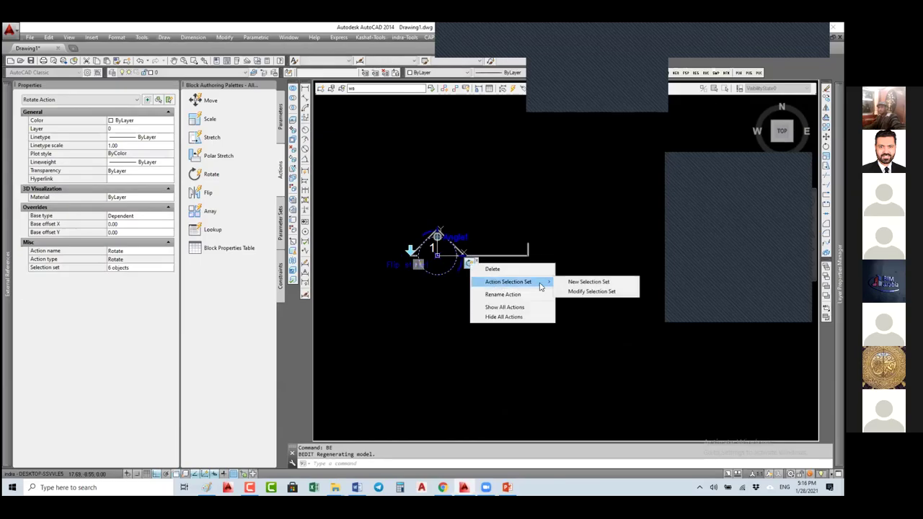
pyautogui.click(592, 291)
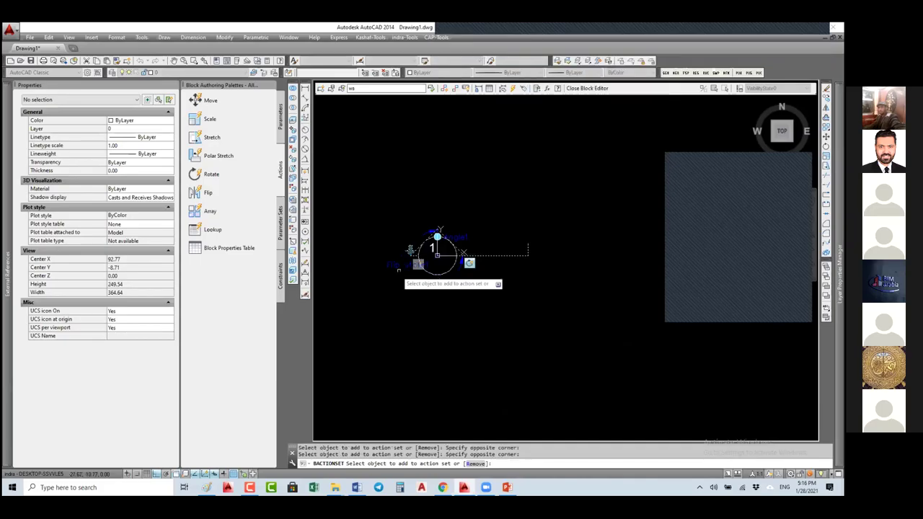
pyautogui.click(417, 234)
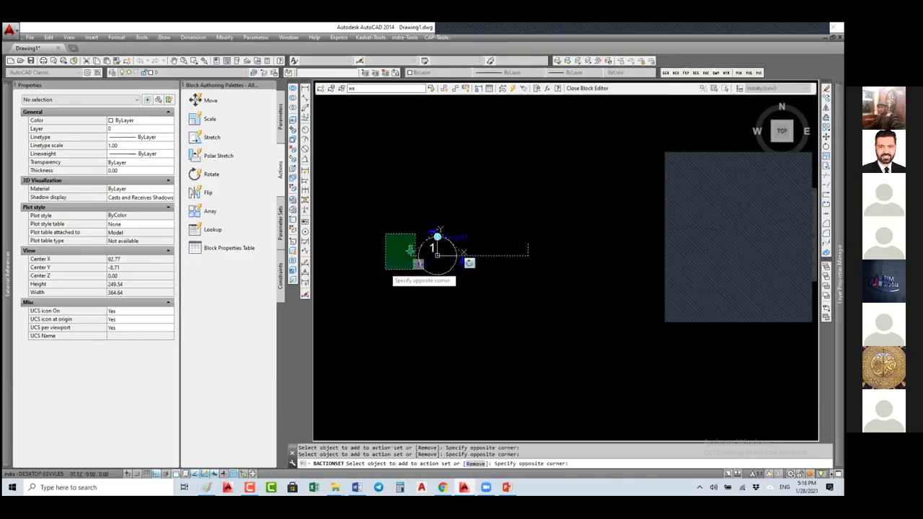
pyautogui.click(385, 269)
pyautogui.rightClick(465, 278)
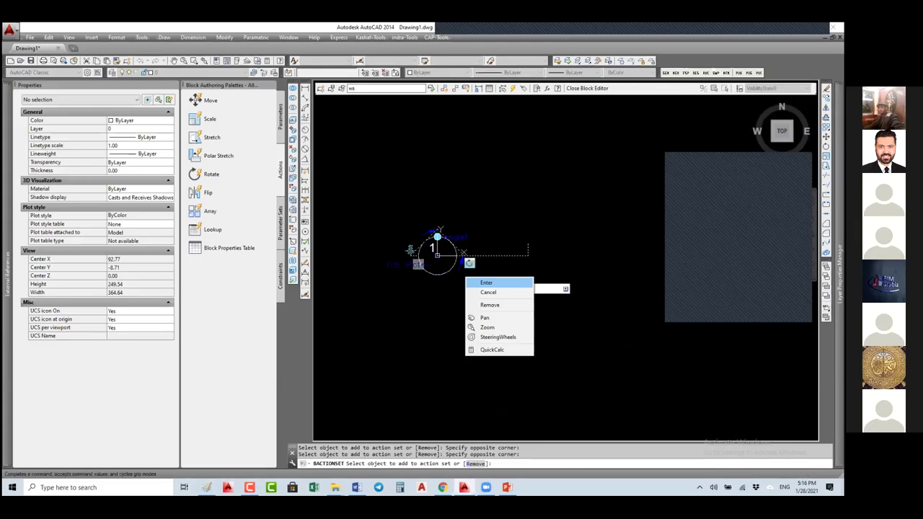
pyautogui.click(486, 283)
# Save block ws and test-flip the placed tag back to Not flipped
pyautogui.click(587, 88)
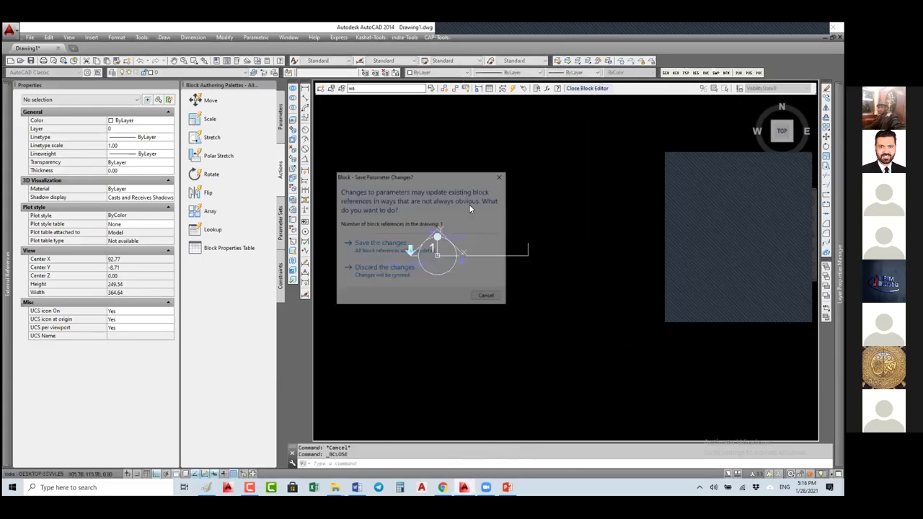
pyautogui.click(381, 243)
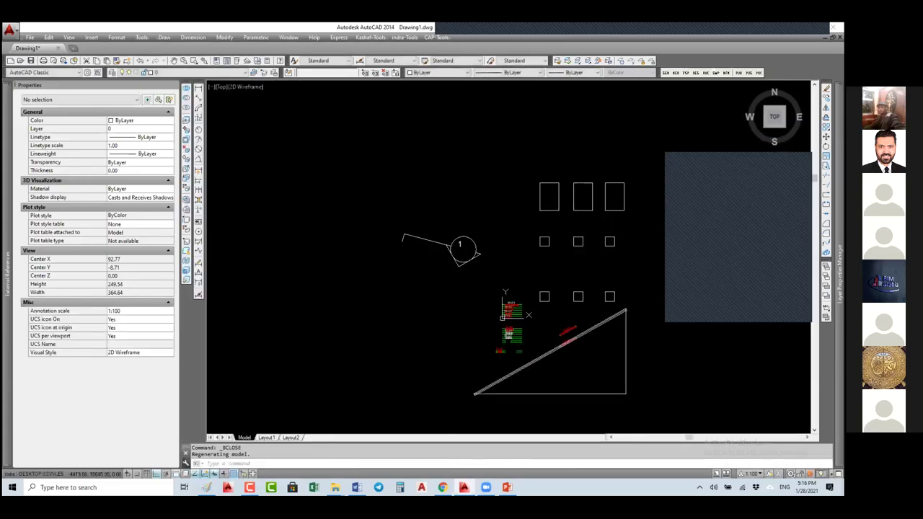
pyautogui.moveTo(440, 235); pyautogui.dragTo(480, 254)
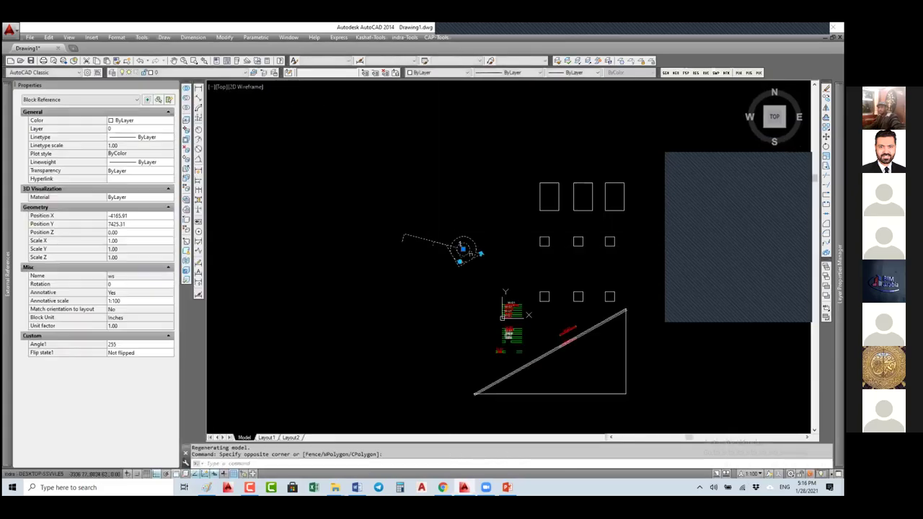
pyautogui.click(484, 256)
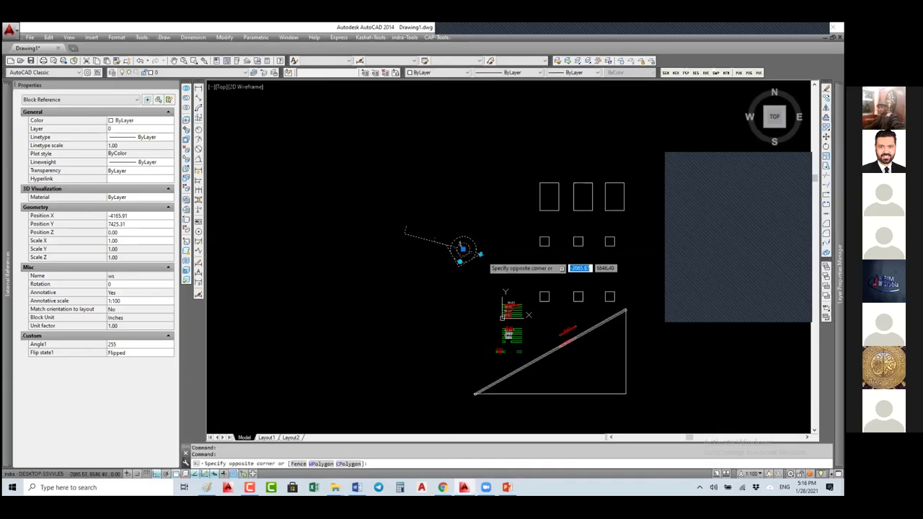
pyautogui.scroll(4, 485, 255)
pyautogui.click(472, 249)
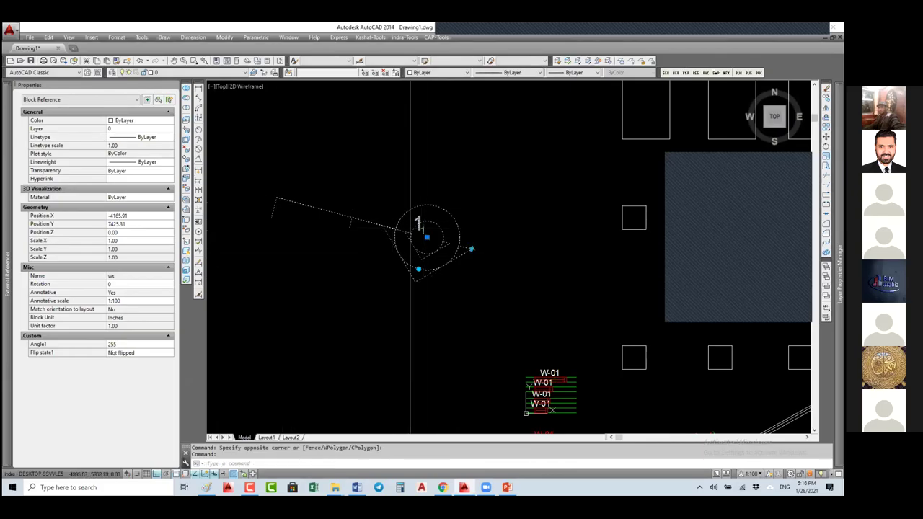
# Reopen block ws in the Block Editor with BE
pyautogui.write('BE')
pyautogui.press('Return')
pyautogui.click(448, 239)
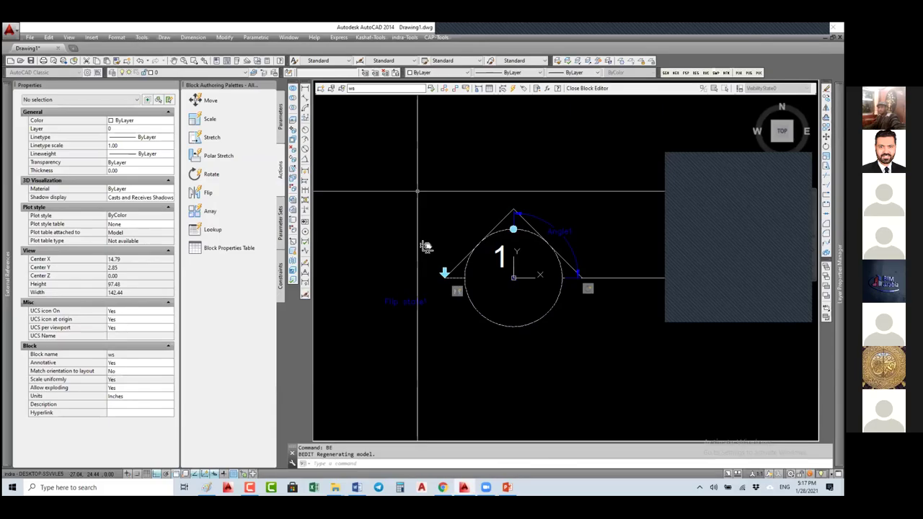
pyautogui.scroll(-5, 557, 263)
pyautogui.scroll(5, 563, 270)
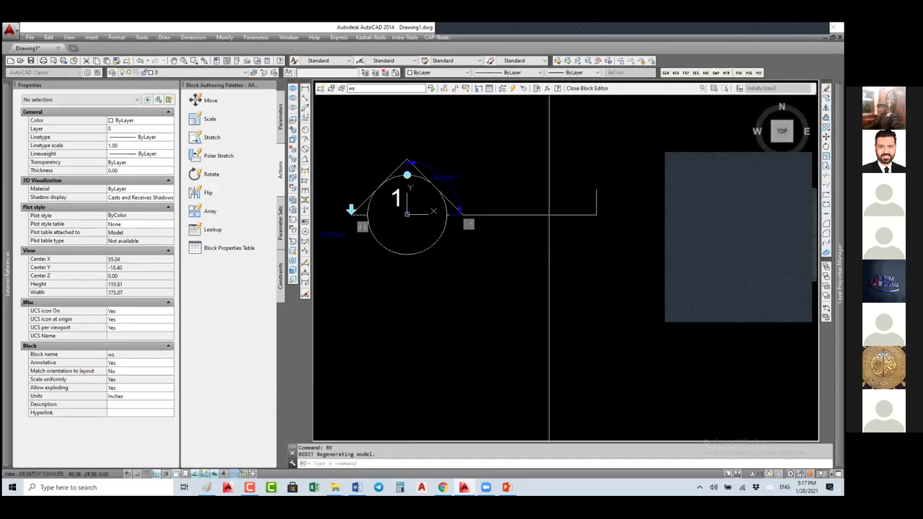
# Add the triangle lines above the circle to the Flip action's selection set and save
pyautogui.rightClick(362, 229)
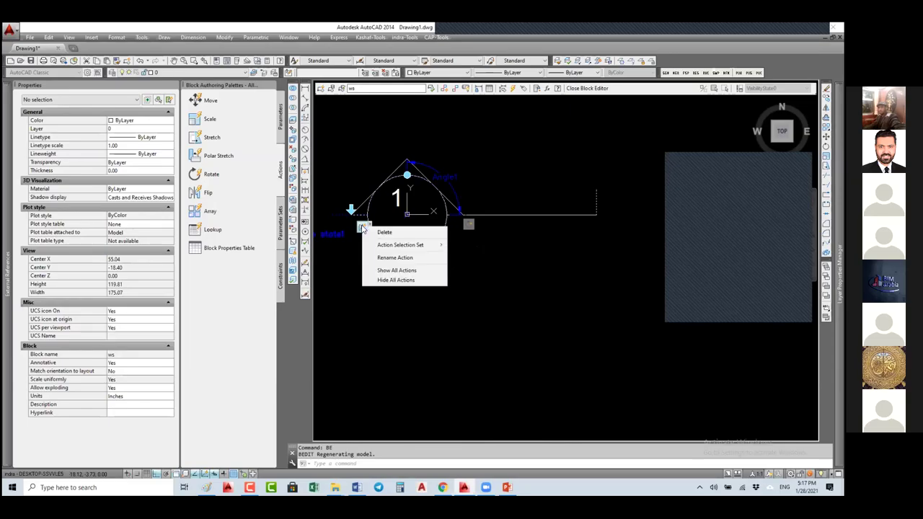
pyautogui.moveTo(390, 249)
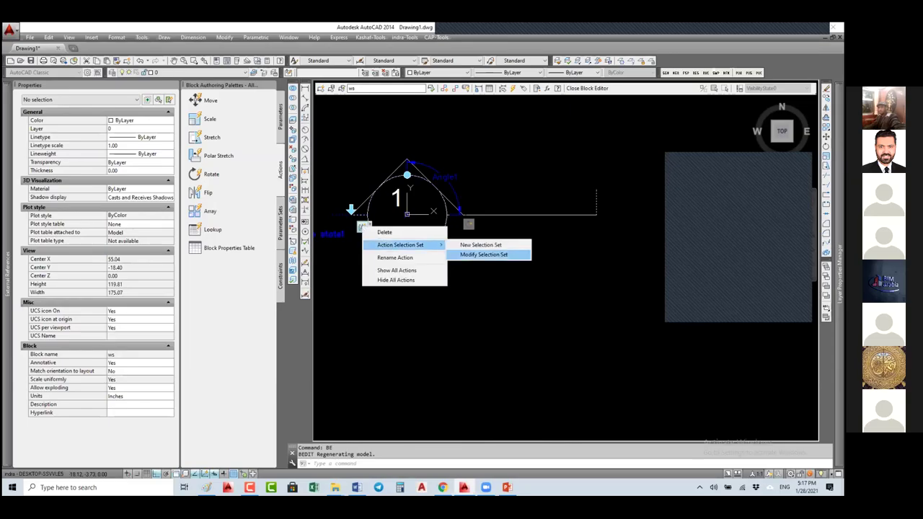
pyautogui.click(499, 254)
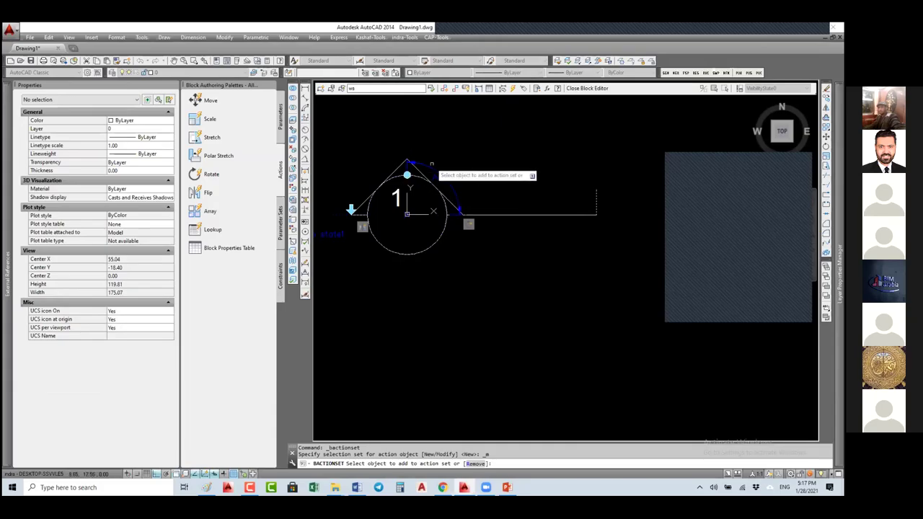
pyautogui.click(428, 148)
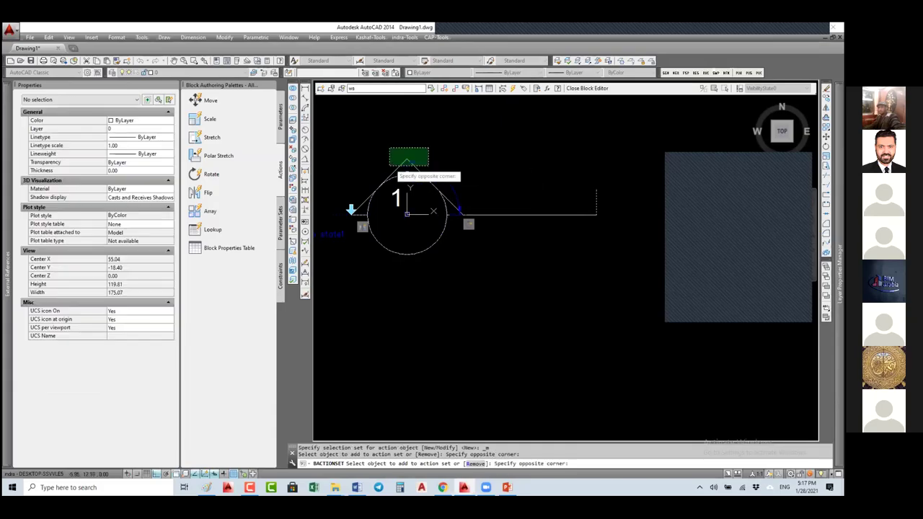
pyautogui.click(364, 181)
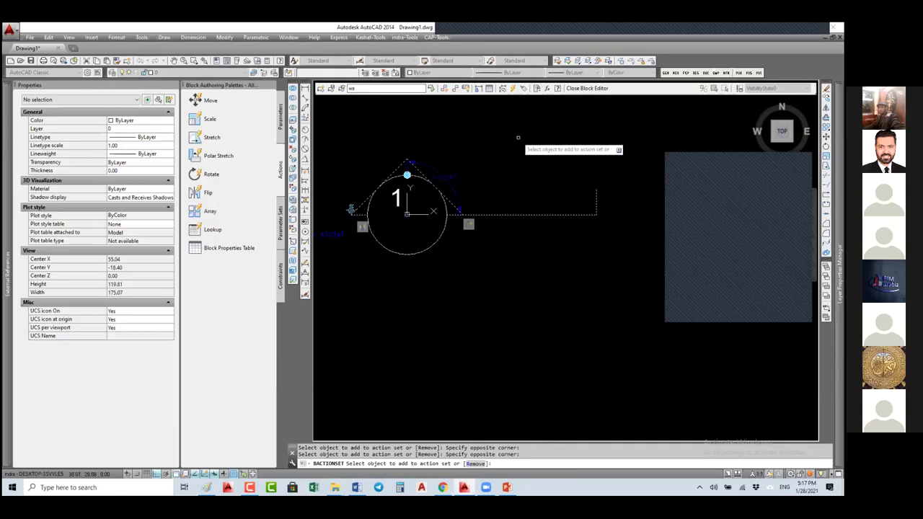
pyautogui.press('Escape')
pyautogui.click(587, 88)
pyautogui.click(416, 249)
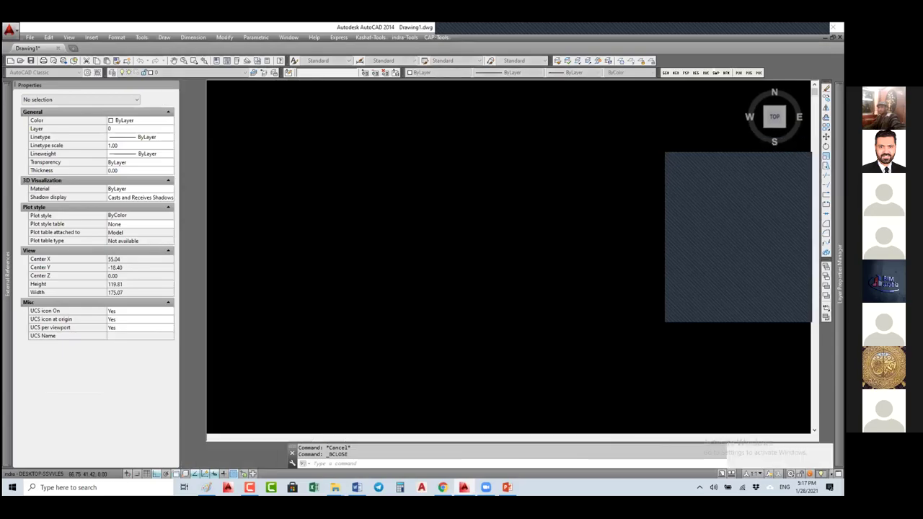
# Select the placed tag, flip it, and rotate it to 150, 60, then 330 degrees
pyautogui.click(461, 239)
pyautogui.click(478, 254)
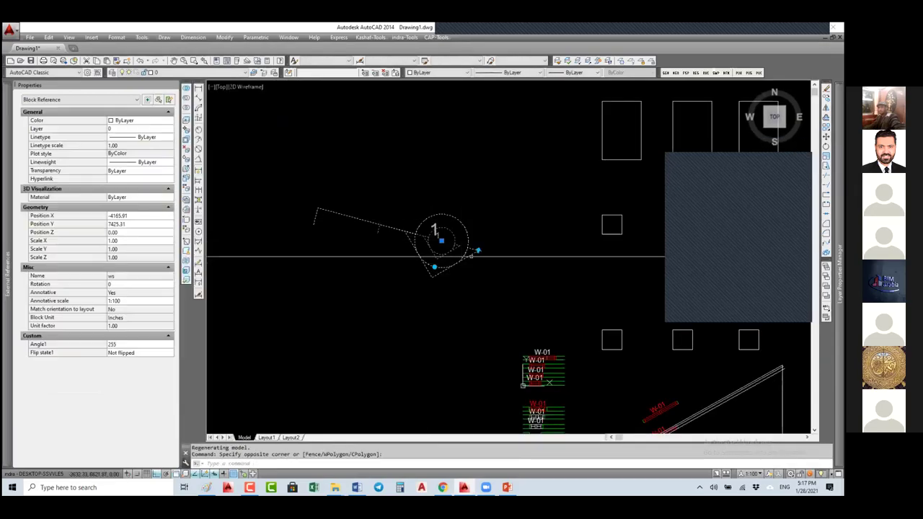
pyautogui.click(478, 251)
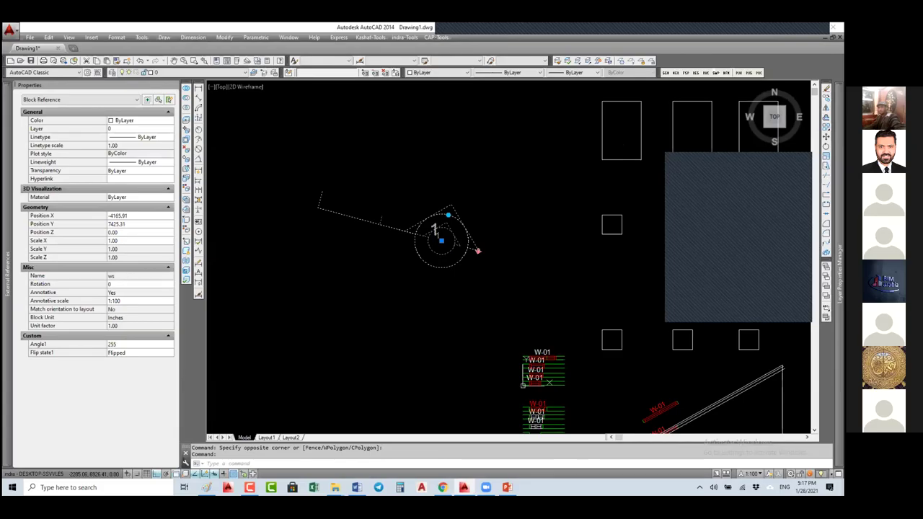
pyautogui.click(449, 215)
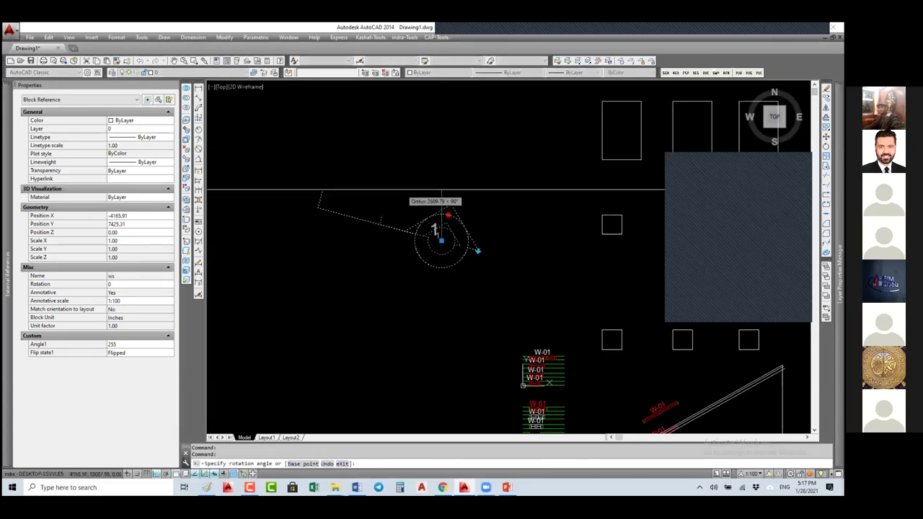
pyautogui.click(412, 214)
pyautogui.click(415, 241)
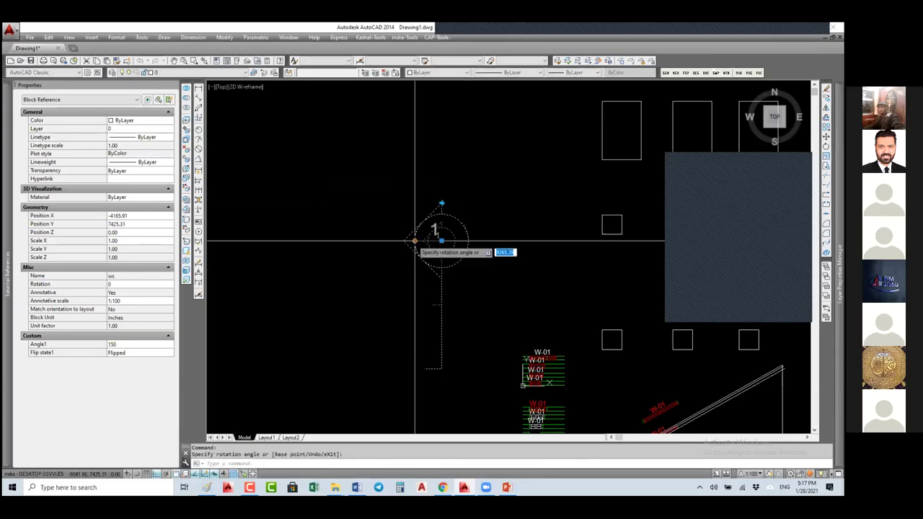
pyautogui.click(401, 307)
pyautogui.click(441, 269)
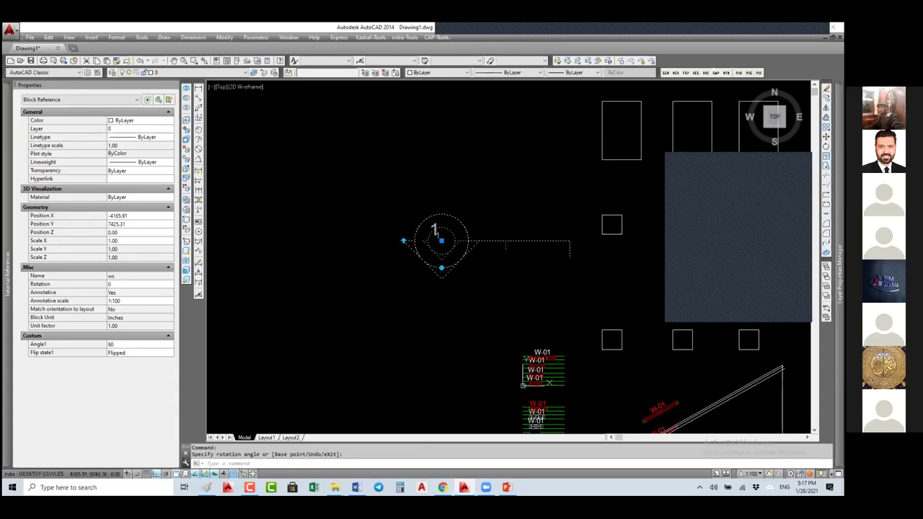
pyautogui.click(505, 247)
# Toggle the tag's flip grip three times so the triangle ends up flipped
pyautogui.click(441, 278)
pyautogui.click(442, 278)
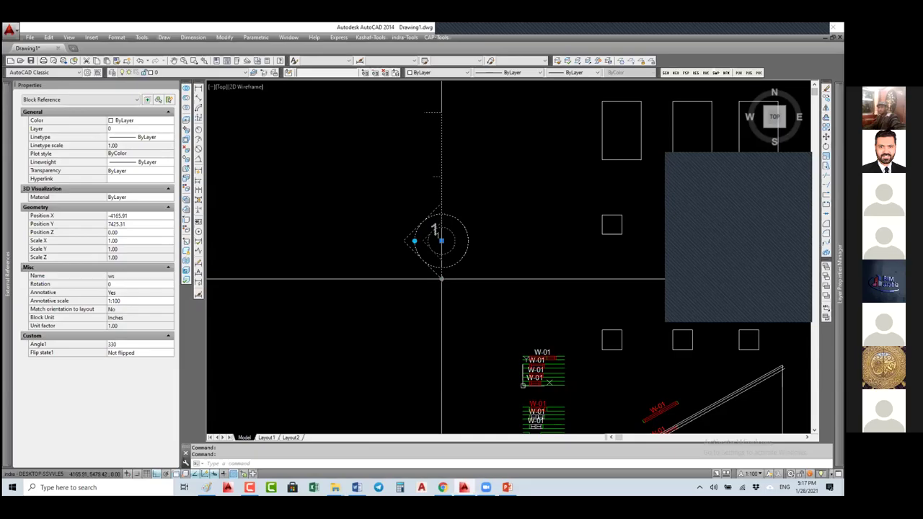
pyautogui.click(442, 279)
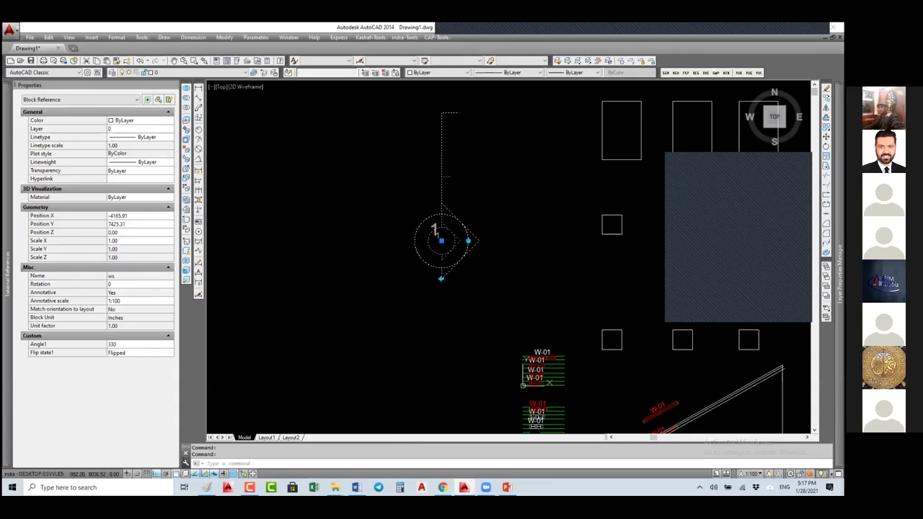
# Reopen block 'ws' in the Block Editor with BE
pyautogui.moveTo(504, 230); pyautogui.dragTo(445, 253, button='middle')
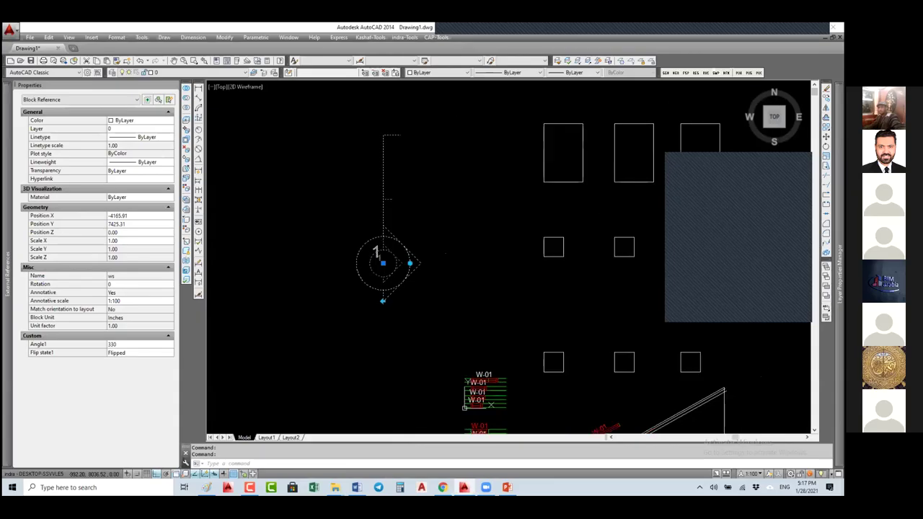
pyautogui.write('be')
pyautogui.press('Return')
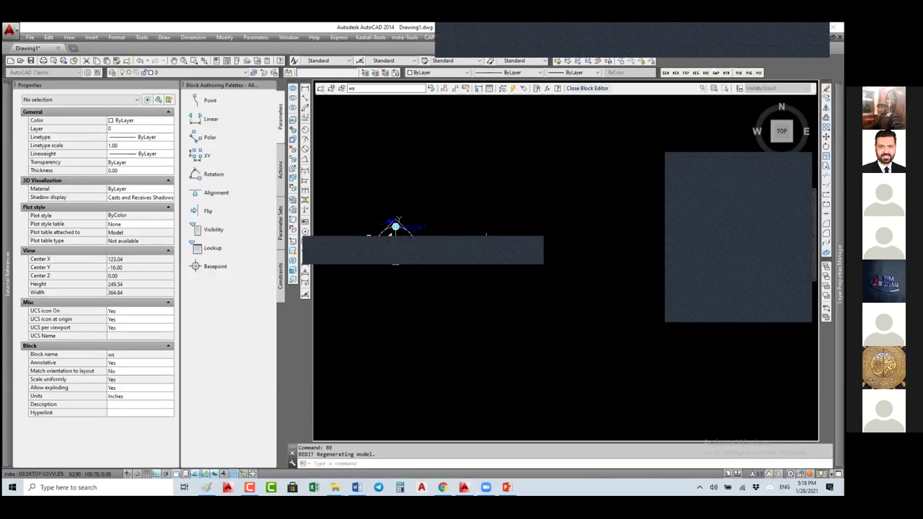
# Add a linear distance parameter along the line to the right of the symbol
pyautogui.click(375, 254)
pyautogui.click(427, 254)
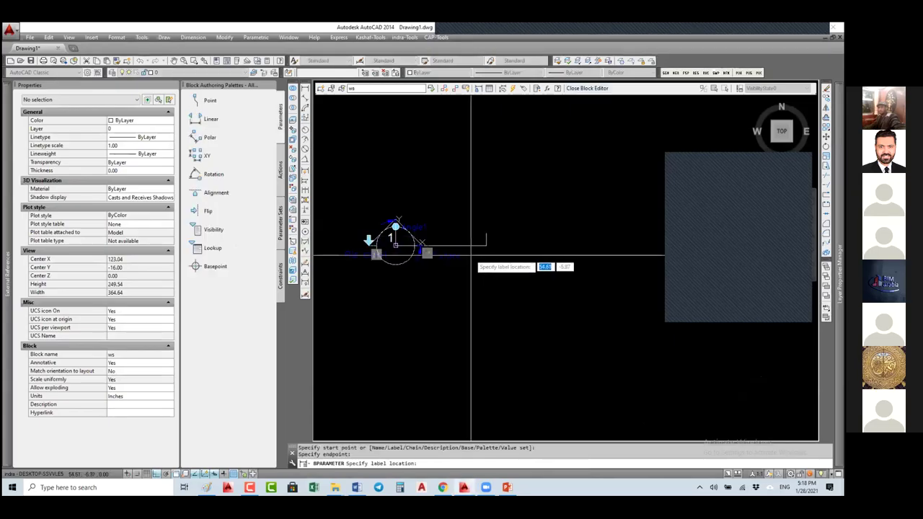
pyautogui.click(472, 253)
# Attach a stretch action to the parameter's arrow end, framing and selecting the objects to stretch
pyautogui.click(281, 171)
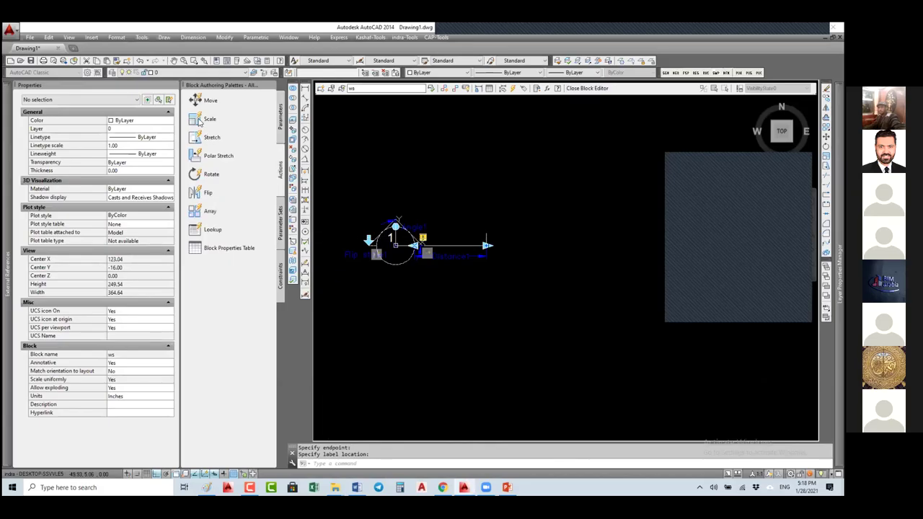
pyautogui.click(212, 137)
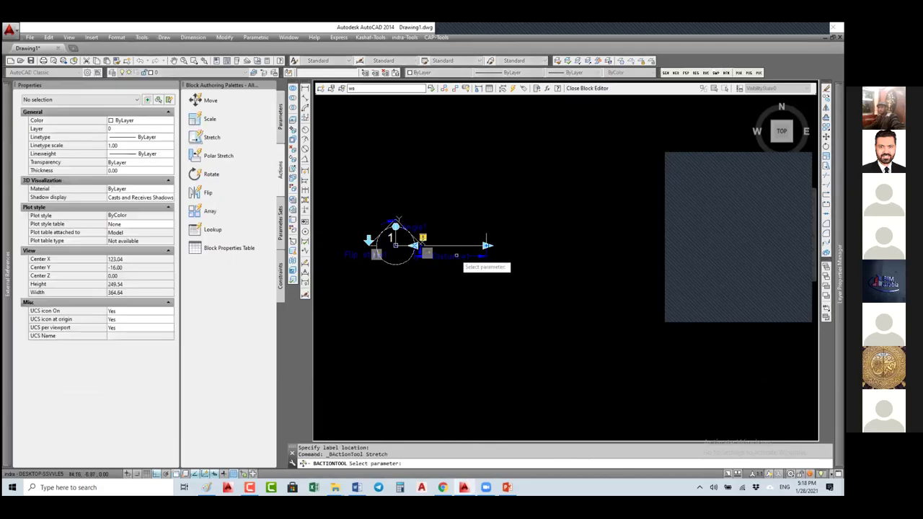
pyautogui.click(488, 246)
pyautogui.click(503, 223)
pyautogui.click(476, 257)
pyautogui.click(516, 209)
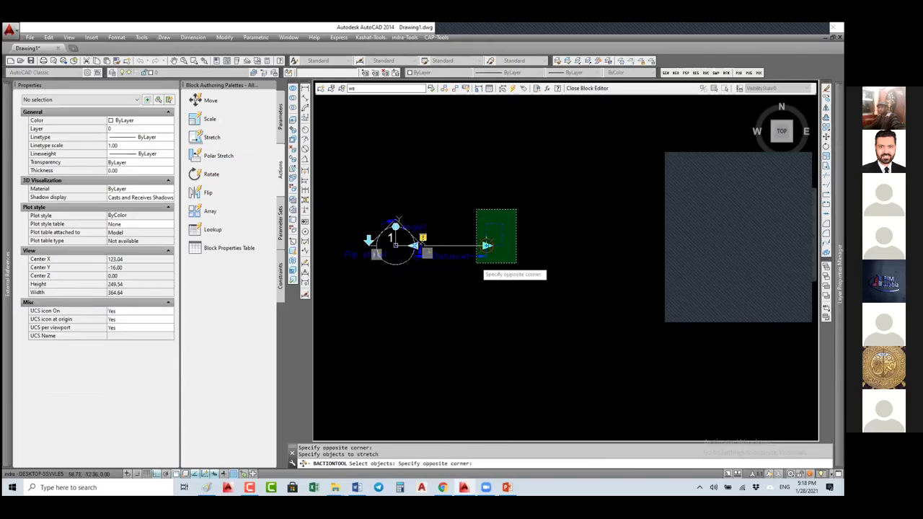
pyautogui.click(463, 273)
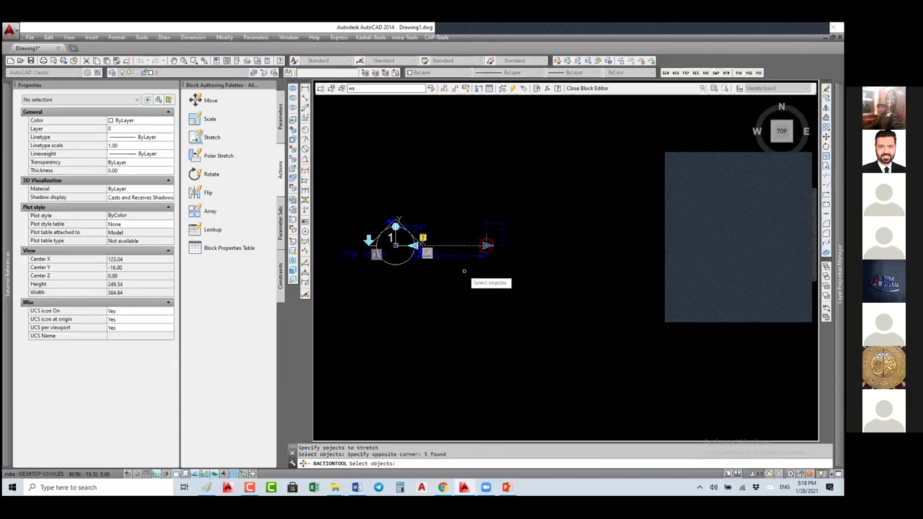
pyautogui.press('Return')
pyautogui.scroll(3, 495, 271)
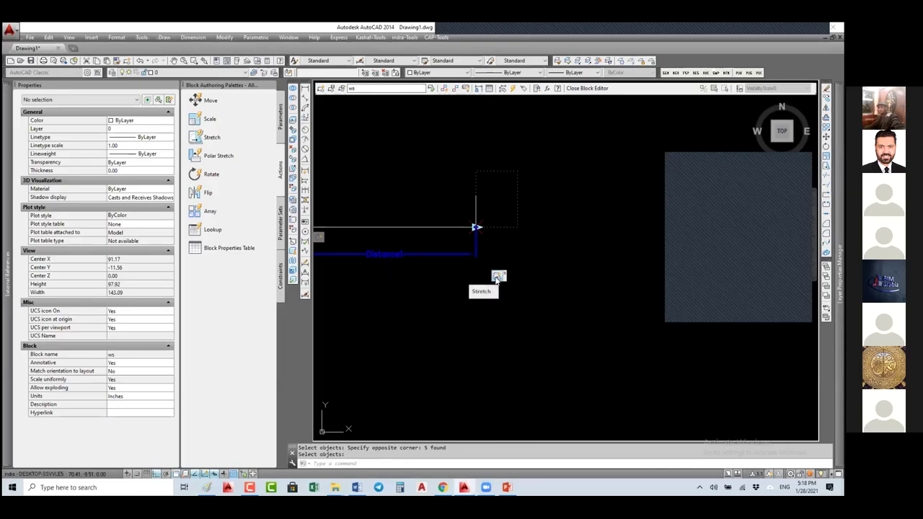
# Move a corner of the stretch action's frame lower, then clear the selection
pyautogui.click(496, 278)
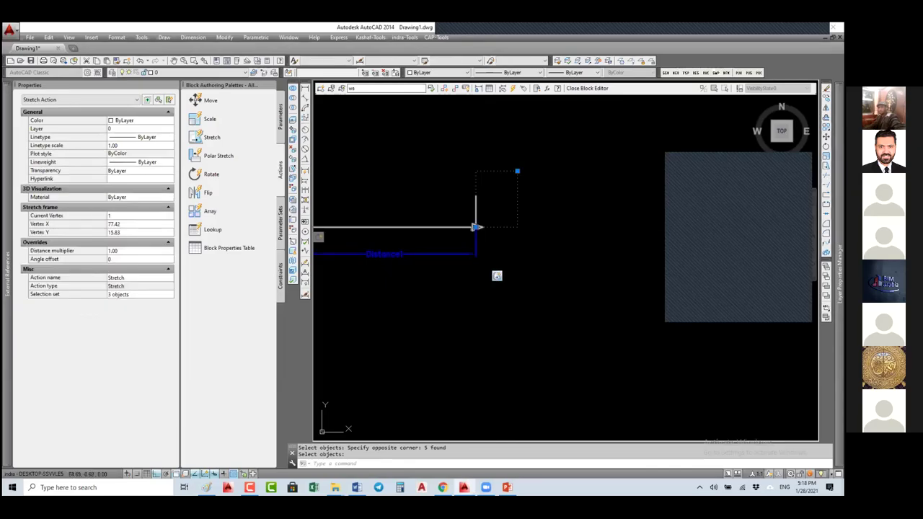
pyautogui.click(475, 227)
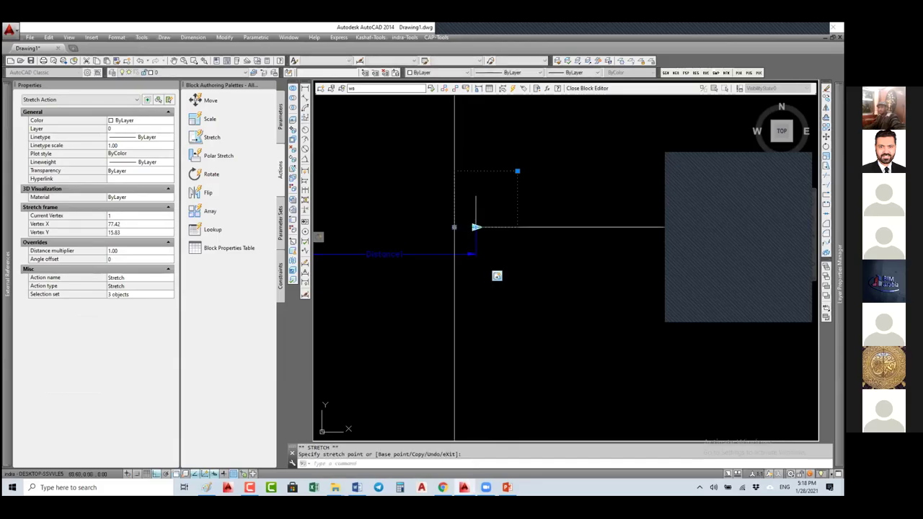
pyautogui.click(454, 240)
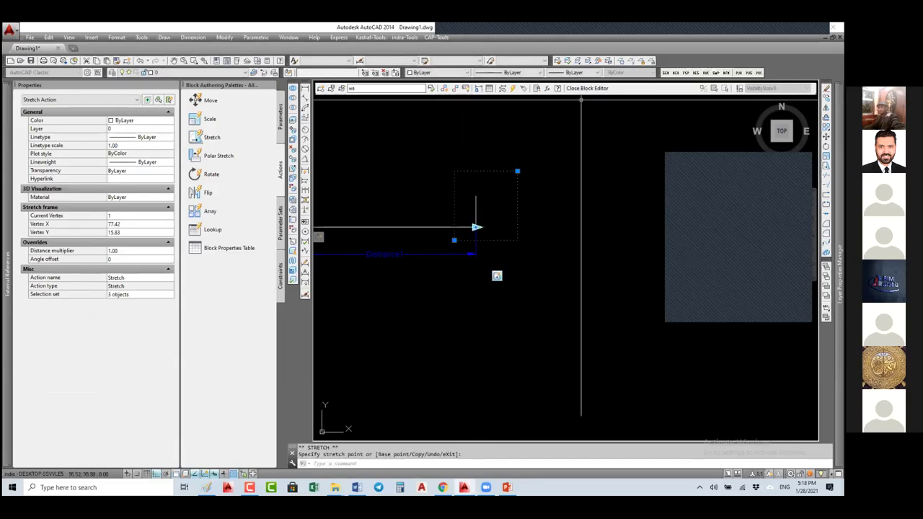
pyautogui.click(563, 209)
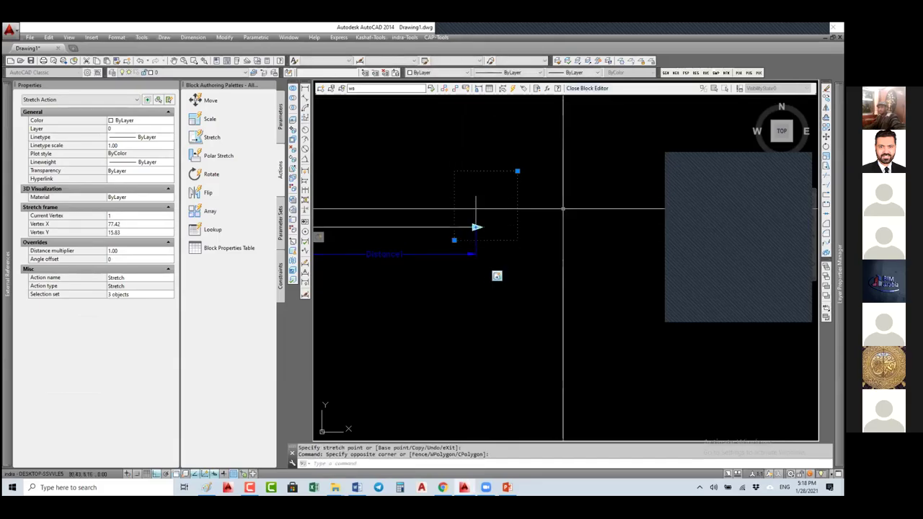
pyautogui.click(559, 209)
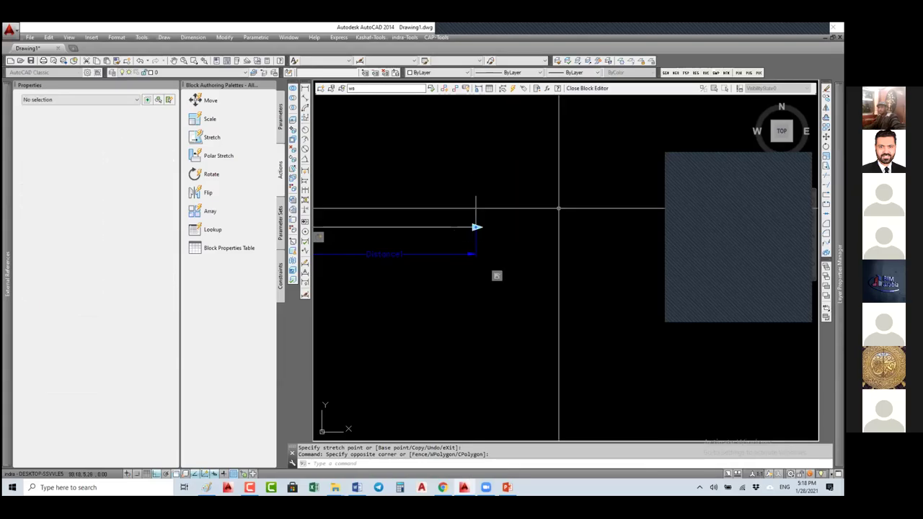
pyautogui.press('Escape')
pyautogui.press('Escape')
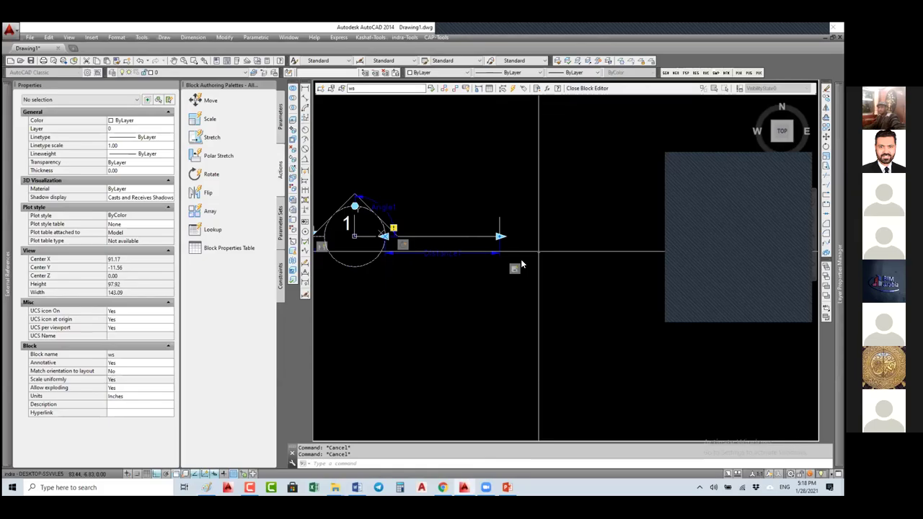
pyautogui.scroll(-4, 525, 267)
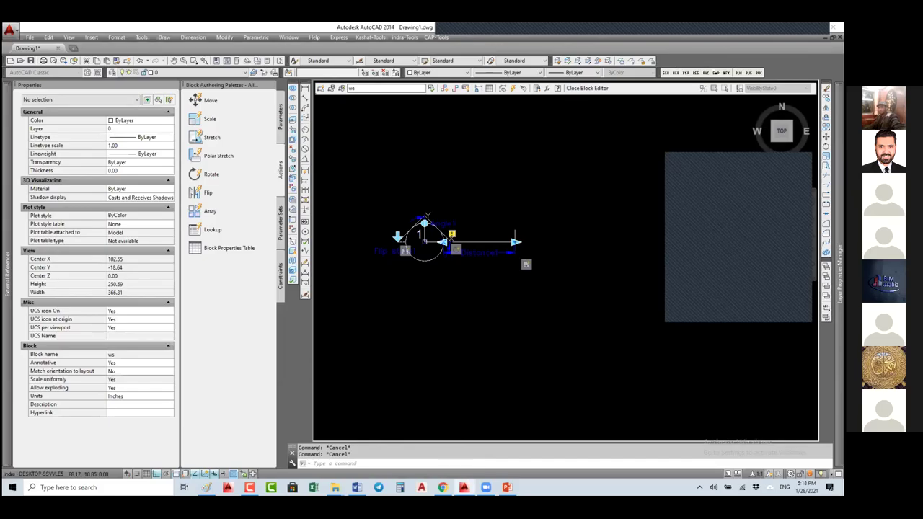
# Crossing-select the objects the action should affect and confirm the selection
pyautogui.doubleClick(526, 264)
pyautogui.click(541, 229)
pyautogui.click(531, 266)
pyautogui.rightClick(506, 253)
pyautogui.click(522, 258)
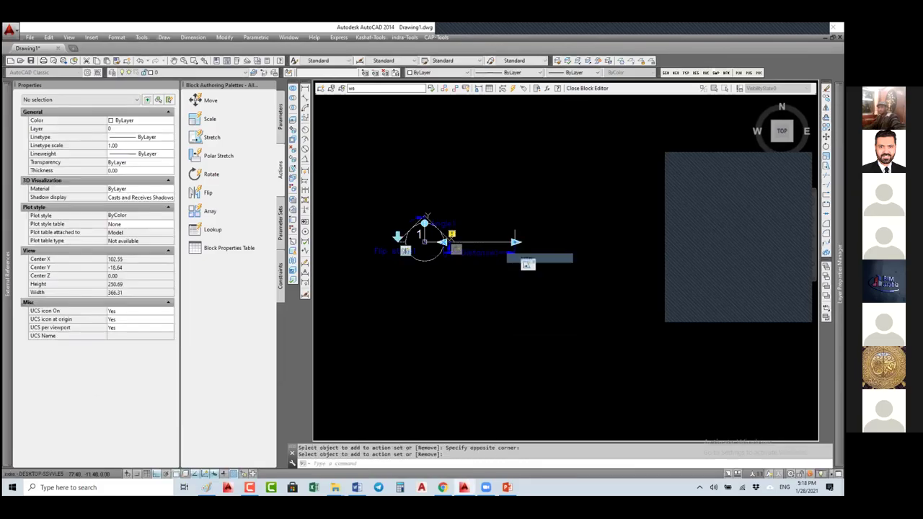
# Modify the move action's selection set to add the arrow-end objects
pyautogui.click(458, 253)
pyautogui.rightClick(457, 249)
pyautogui.click(590, 278)
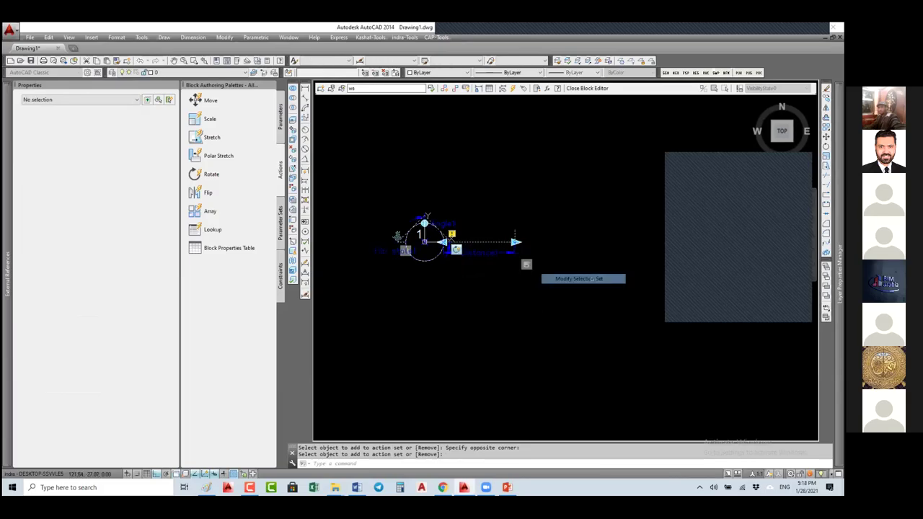
pyautogui.click(513, 251)
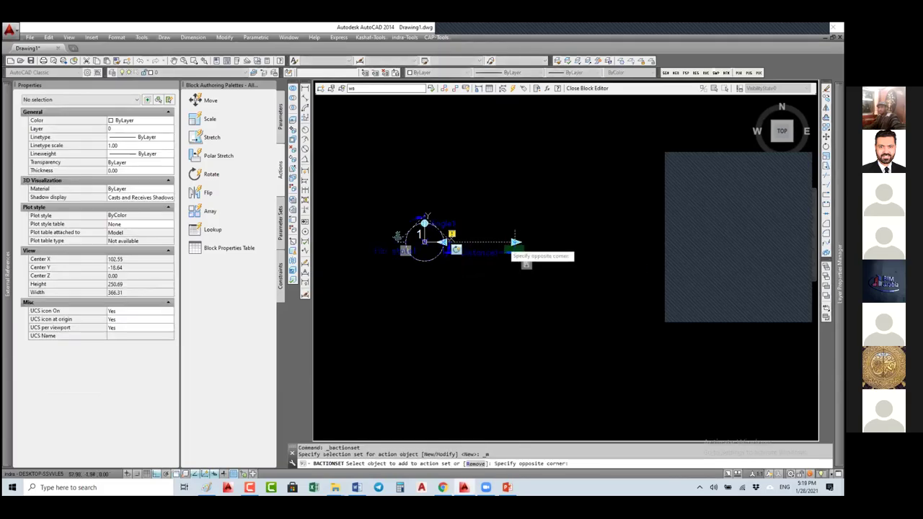
pyautogui.click(514, 244)
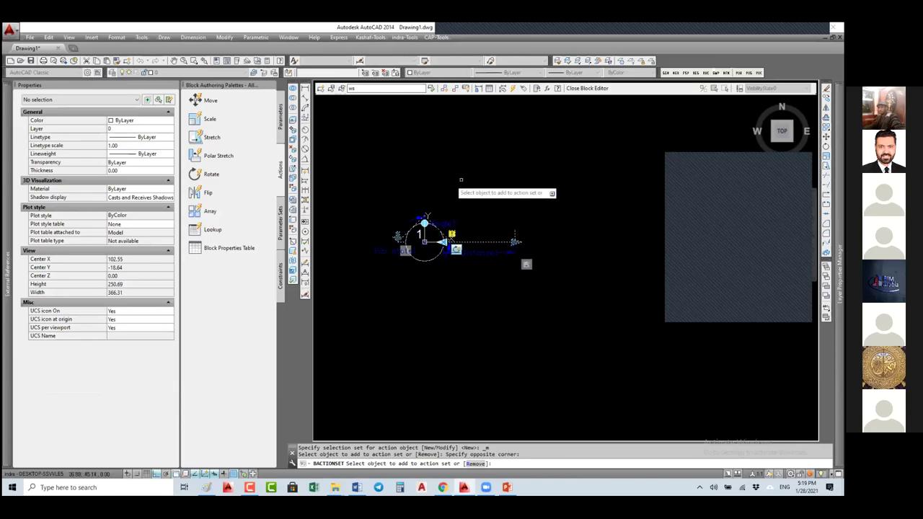
pyautogui.rightClick(569, 153)
pyautogui.click(577, 151)
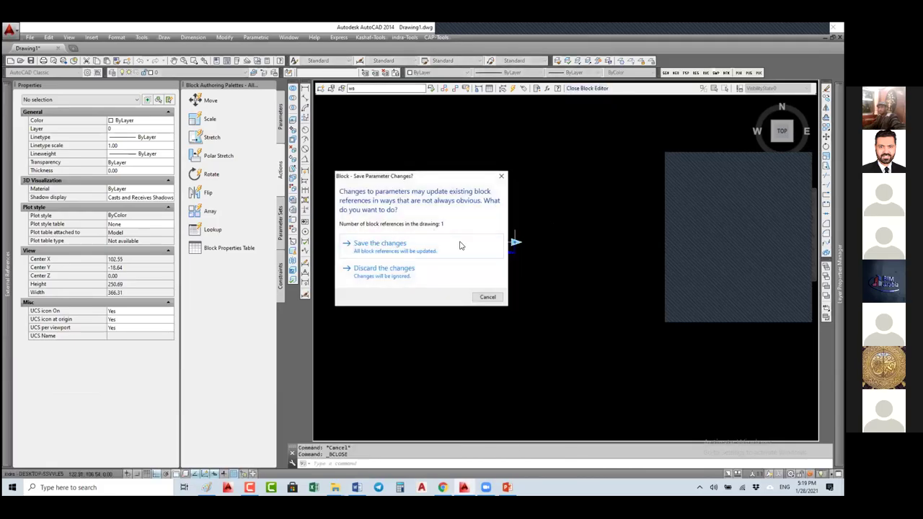
# Save the 'ws' block changes, then stretch the placed tag's leader to distance 10294.88
pyautogui.click(460, 246)
pyautogui.click(481, 212)
pyautogui.click(350, 268)
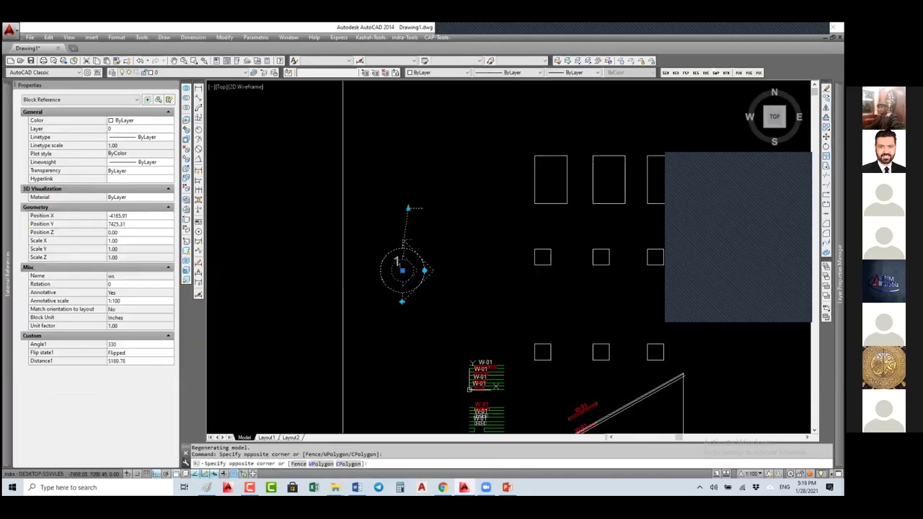
pyautogui.click(408, 208)
pyautogui.click(409, 126)
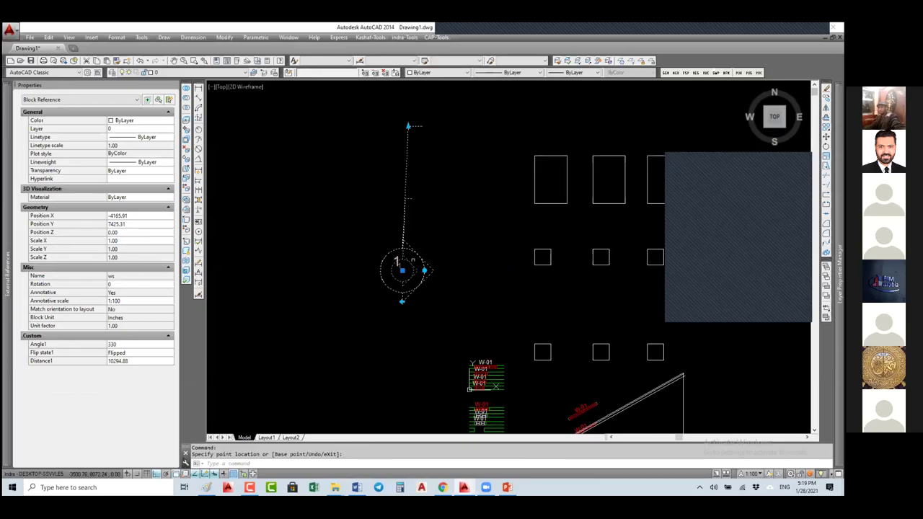
# Swing the leader around the circle to angle 208 with ortho turned off
pyautogui.click(424, 271)
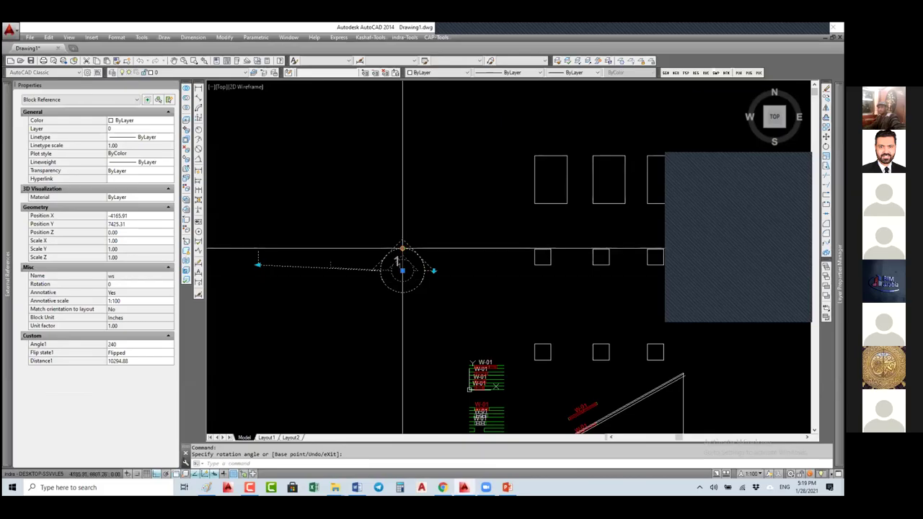
pyautogui.press('F8')
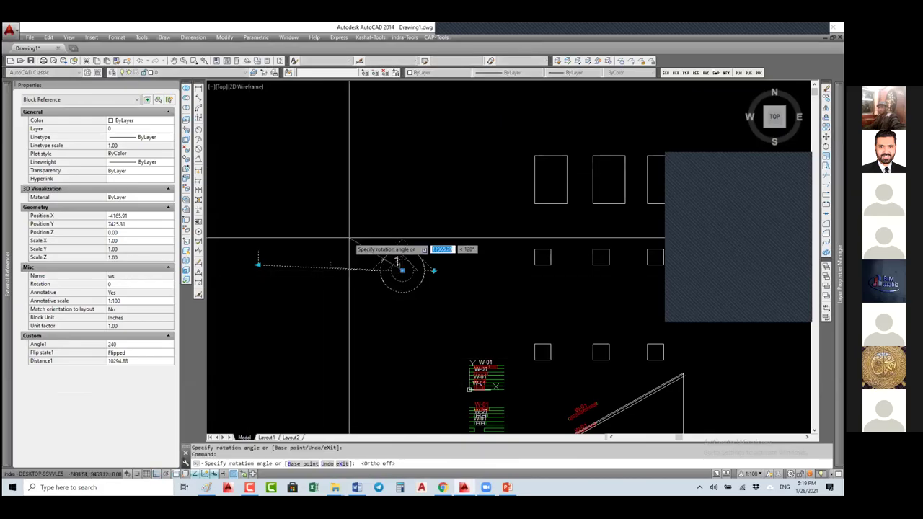
pyautogui.scroll(2, 315, 343)
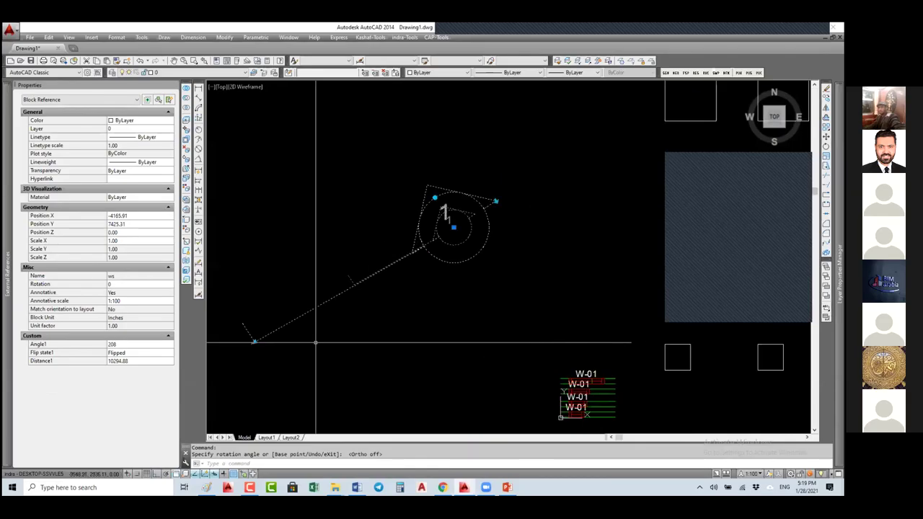
pyautogui.moveTo(331, 321); pyautogui.dragTo(352, 297, button='middle')
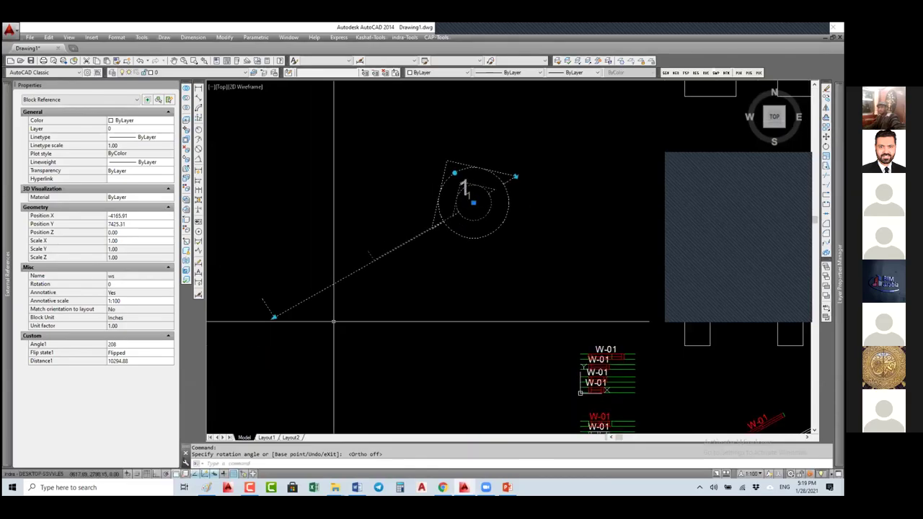
# Run BE, dismiss the Edit Block Definition list, and reselect the placed block
pyautogui.write('be')
pyautogui.press('Return')
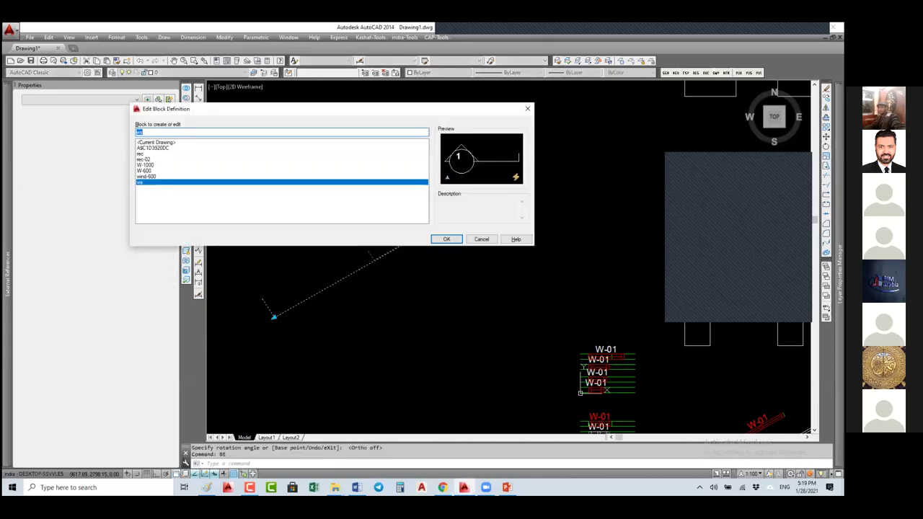
pyautogui.press('Return')
pyautogui.click(439, 195)
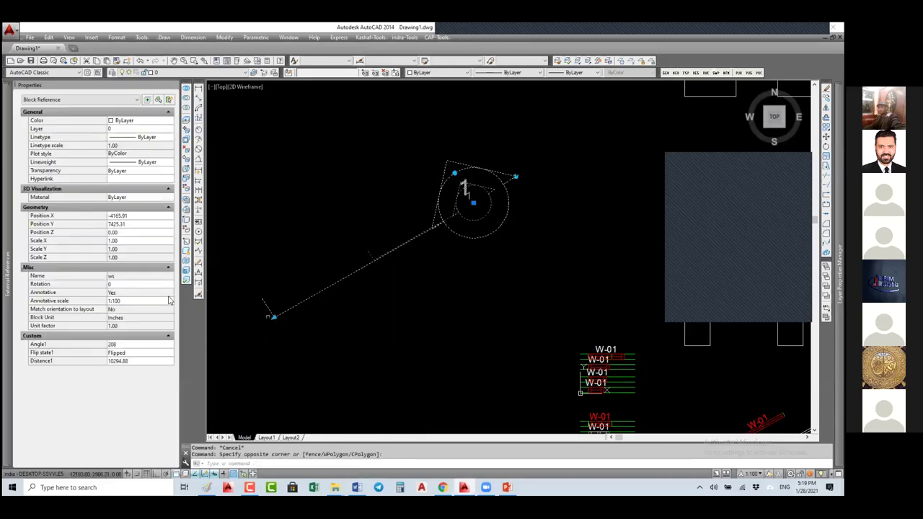
# Set the drawing's annotation scale to 1:50
pyautogui.click(169, 300)
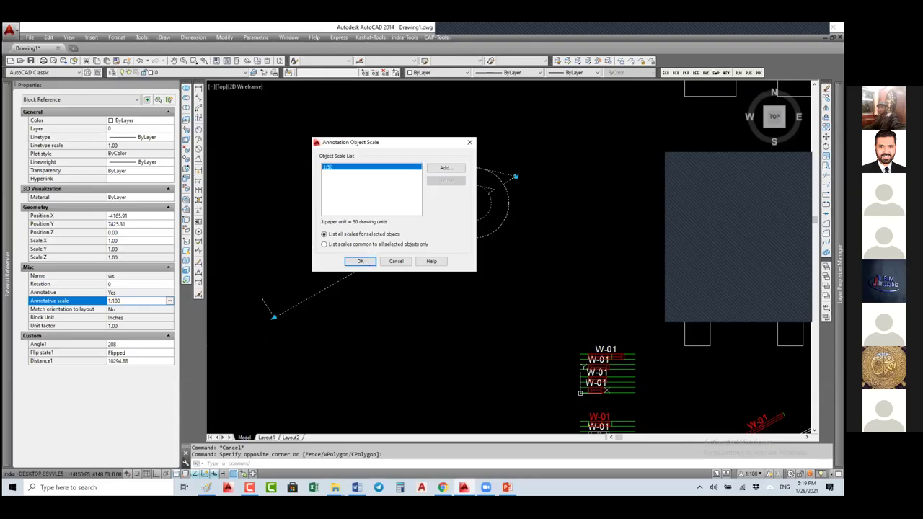
pyautogui.click(361, 261)
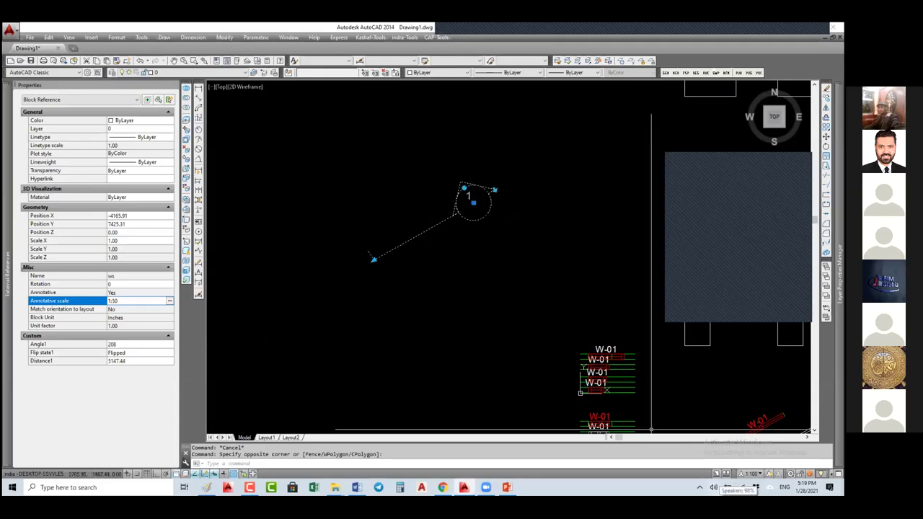
pyautogui.click(753, 474)
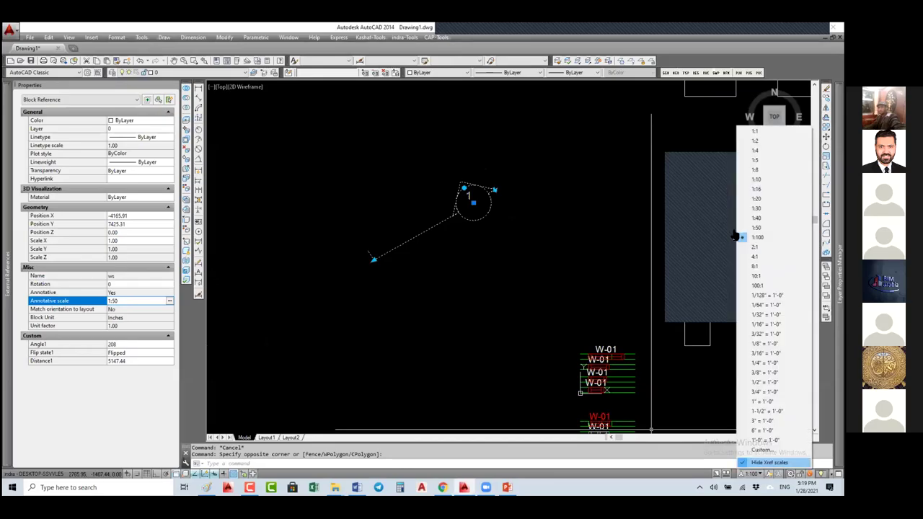
pyautogui.click(756, 227)
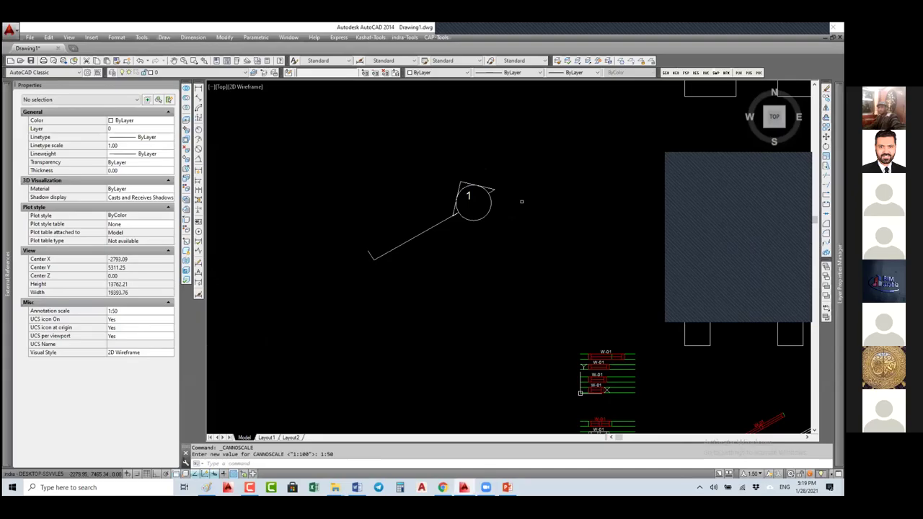
# Select the numbered tag, then a W-01 window block, and run BE
pyautogui.click(533, 203)
pyautogui.click(491, 217)
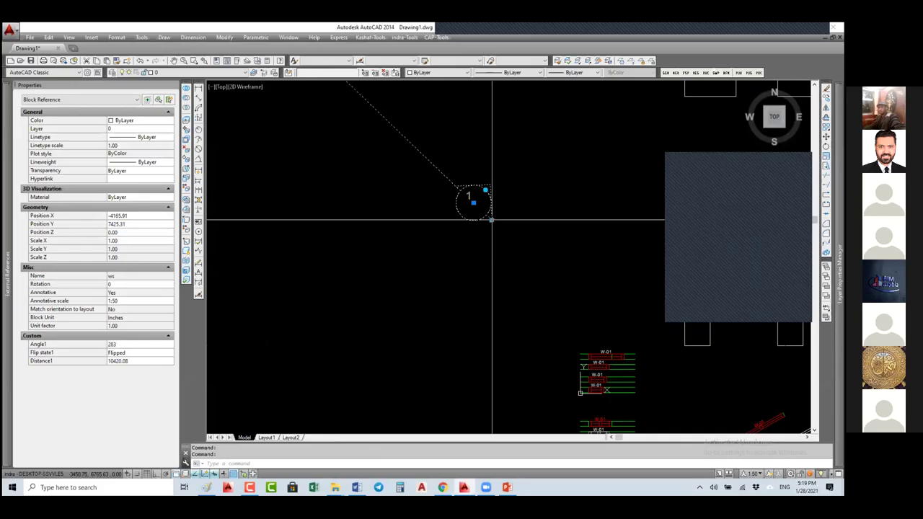
pyautogui.scroll(-3, 490, 224)
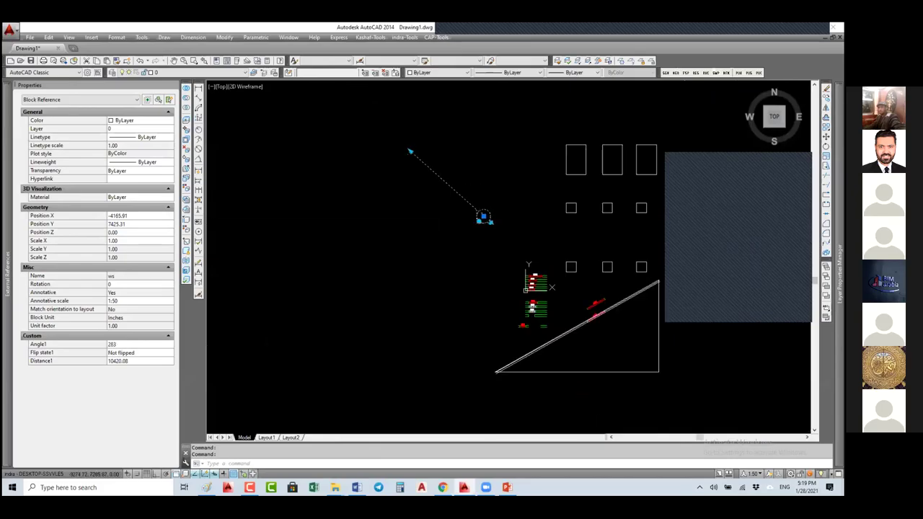
pyautogui.moveTo(483, 223); pyautogui.dragTo(495, 233, button='middle')
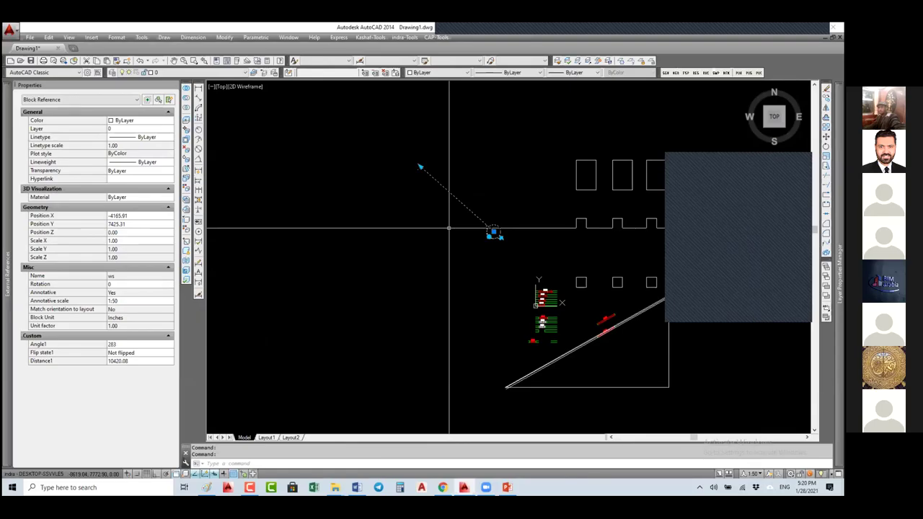
pyautogui.moveTo(387, 247); pyautogui.dragTo(260, 207, button='middle')
pyautogui.scroll(5, 440, 293)
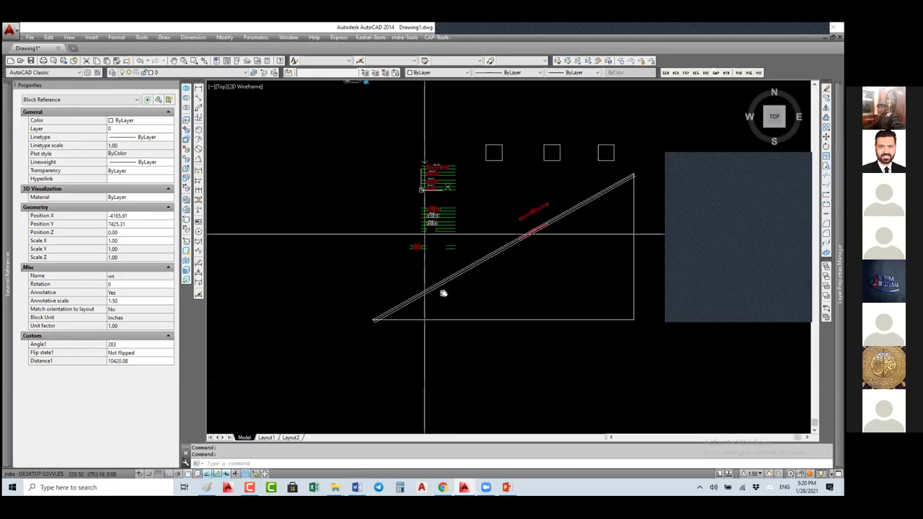
pyautogui.moveTo(429, 199); pyautogui.dragTo(440, 281, button='middle')
pyautogui.click(433, 277)
pyautogui.write('be')
pyautogui.press('Return')
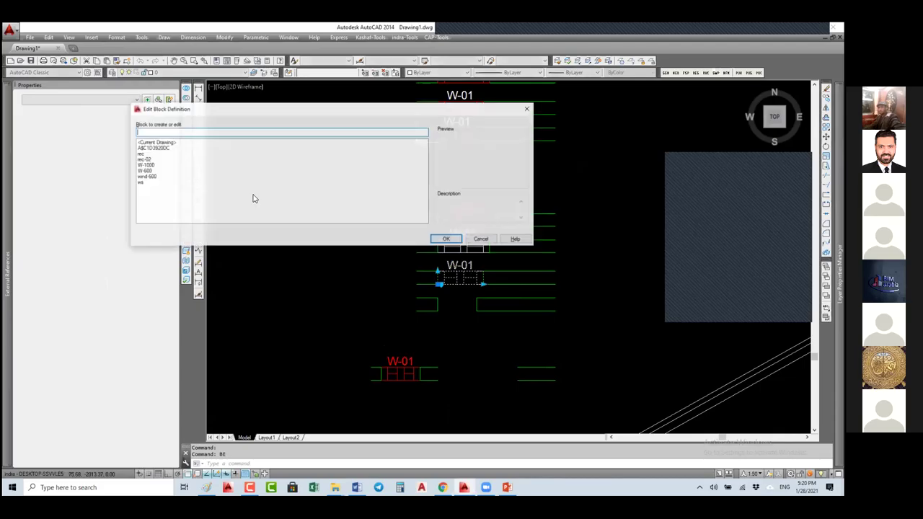
# Cancel the block list, rerun BE, and open W-1000 in the Block Editor
pyautogui.press('Escape')
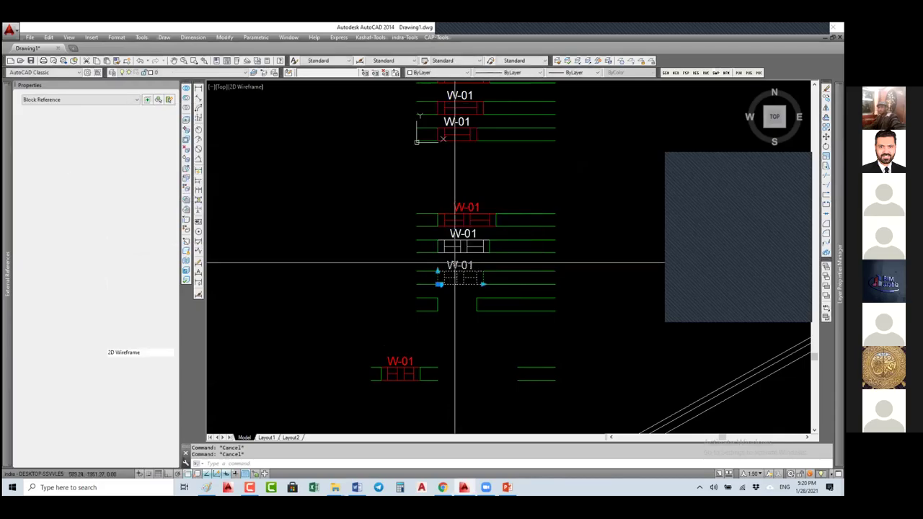
pyautogui.write('be')
pyautogui.press('Return')
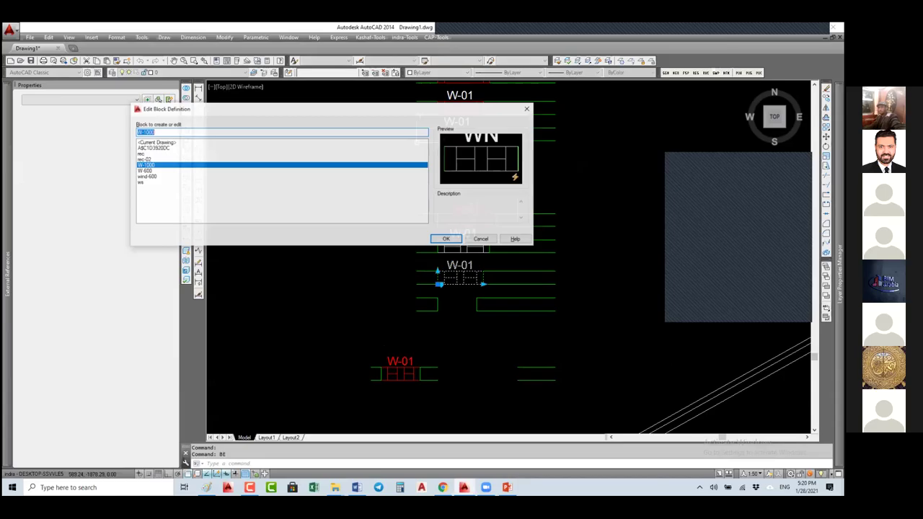
pyautogui.press('Return')
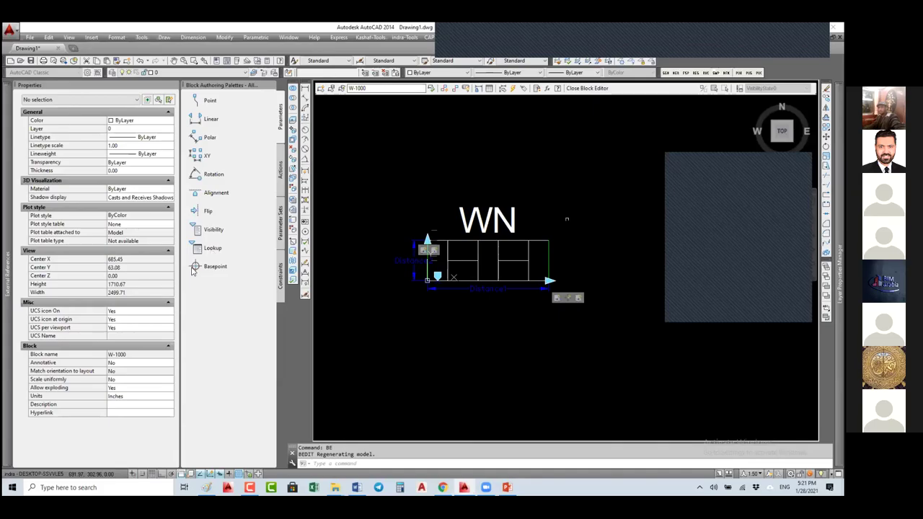
# Place a lookup parameter below the window and attach a Lookup1 action to it
pyautogui.click(213, 250)
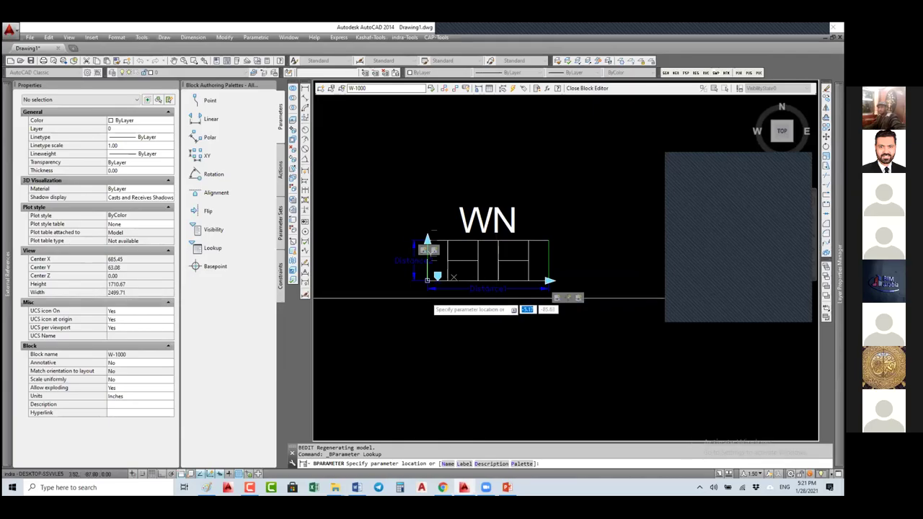
pyautogui.click(436, 296)
pyautogui.click(281, 169)
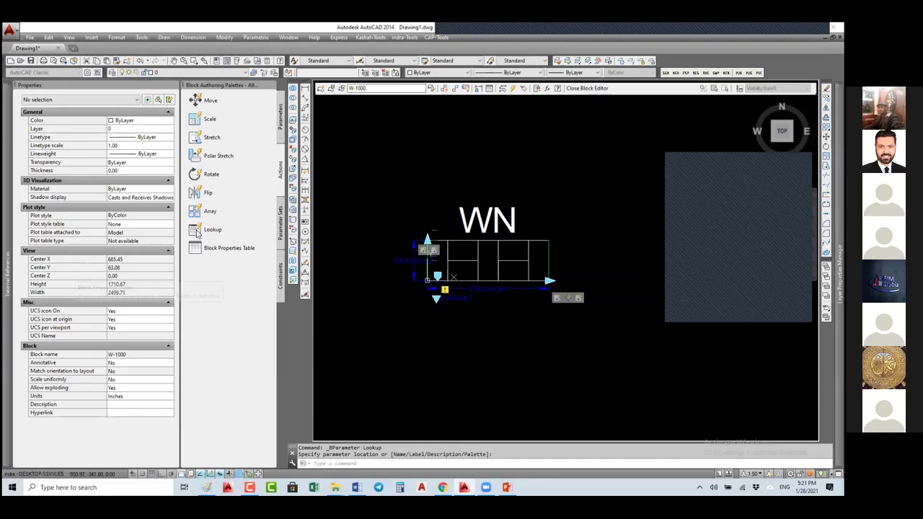
pyautogui.click(198, 231)
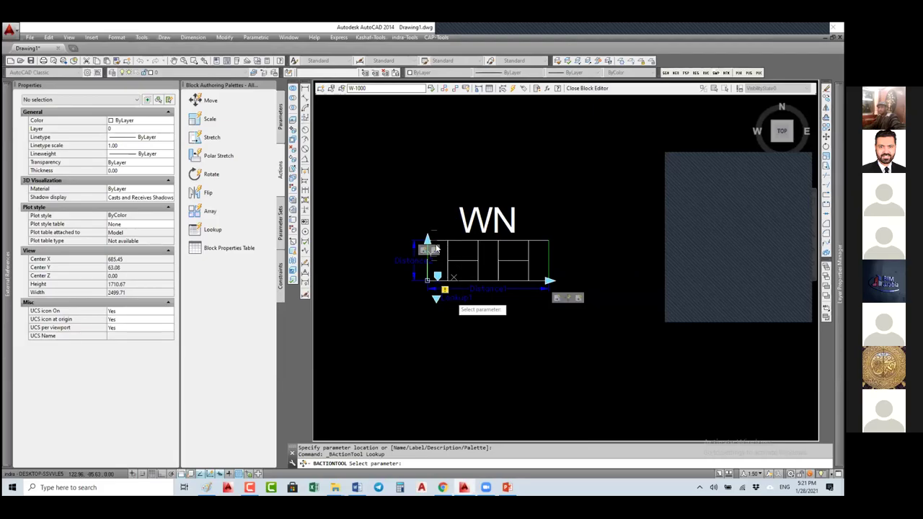
pyautogui.click(445, 291)
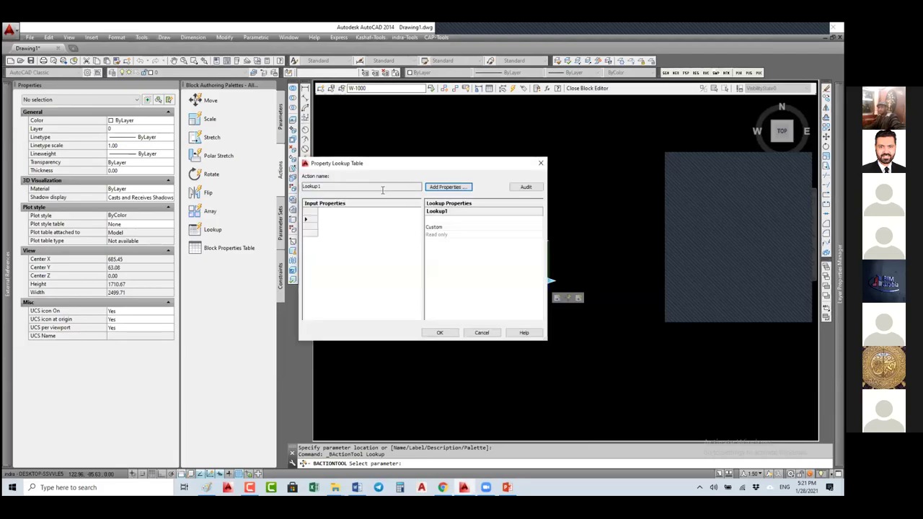
# Inspect the Lookup1 table and its input list, close both unchanged, then run ED
pyautogui.click(408, 187)
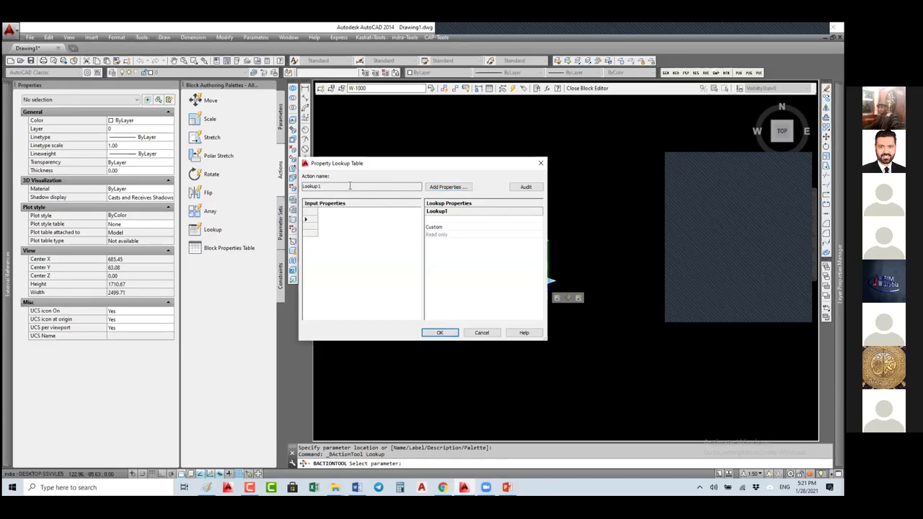
pyautogui.click(456, 189)
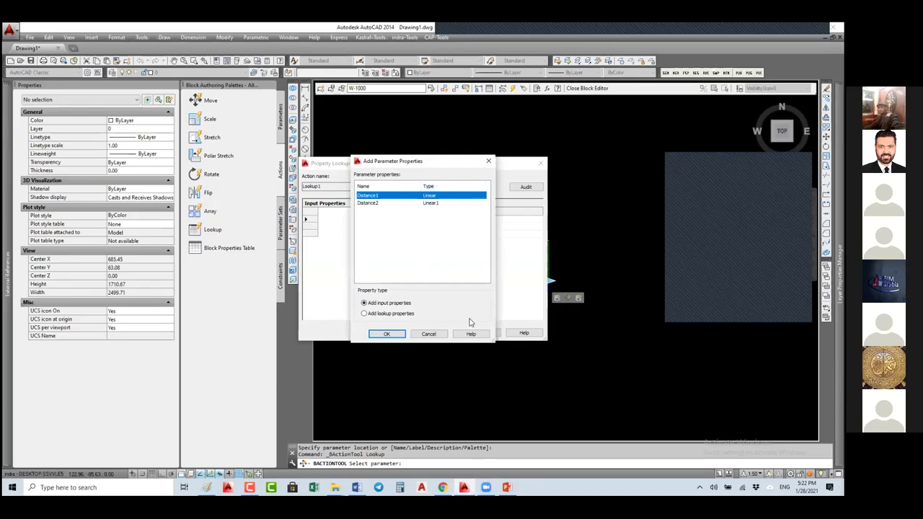
pyautogui.press('Escape')
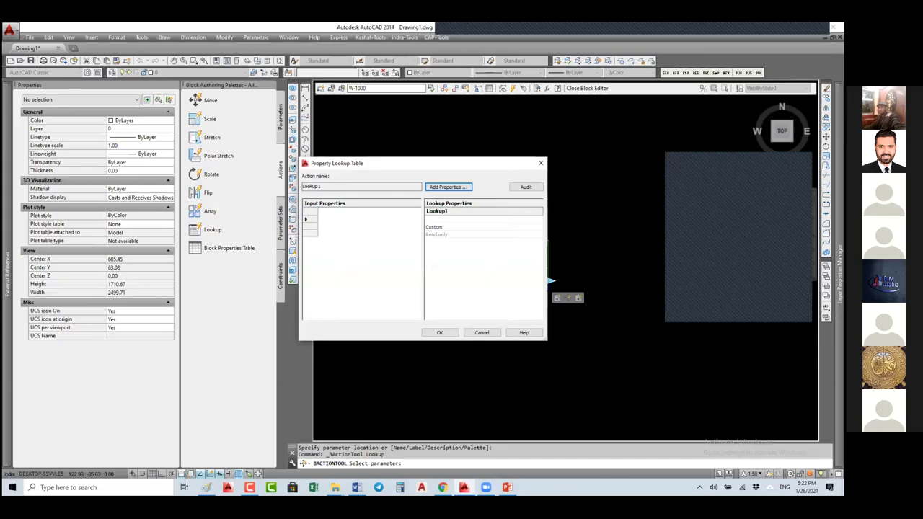
pyautogui.press('Escape')
pyautogui.write('ed')
pyautogui.press('Return')
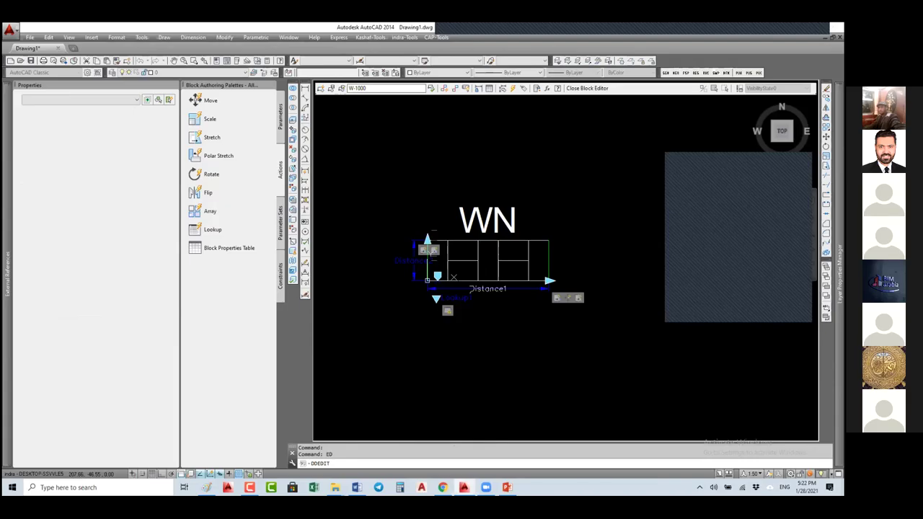
# Try renaming the Distance2 label to W, then cancel the edit
pyautogui.click(413, 260)
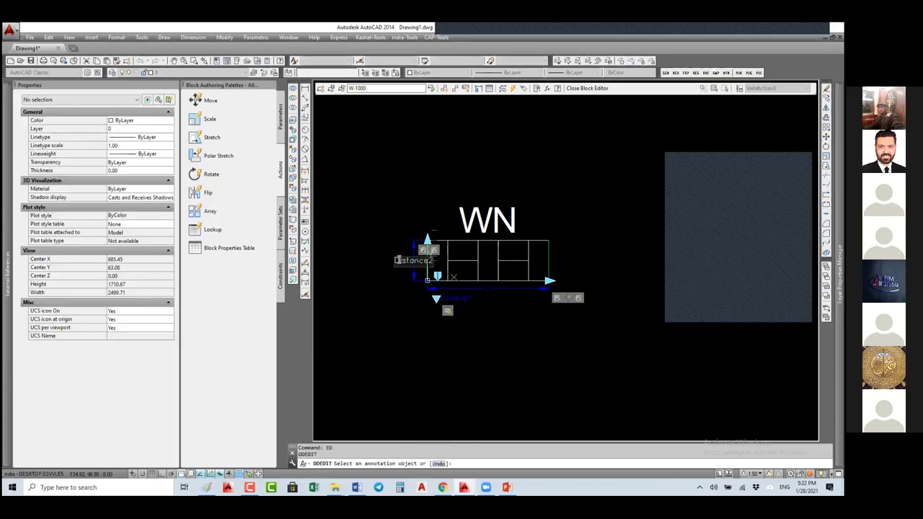
pyautogui.write('w')
pyautogui.press('Delete')
pyautogui.press('Delete')
pyautogui.press('Delete')
pyautogui.press('Delete')
pyautogui.press('Delete')
pyautogui.press('Delete')
pyautogui.press('Delete')
pyautogui.press('Delete')
pyautogui.press('Delete')
pyautogui.press('Escape')
# Open Lookup1's Property Lookup Table and add L and W as input properties
pyautogui.click(447, 312)
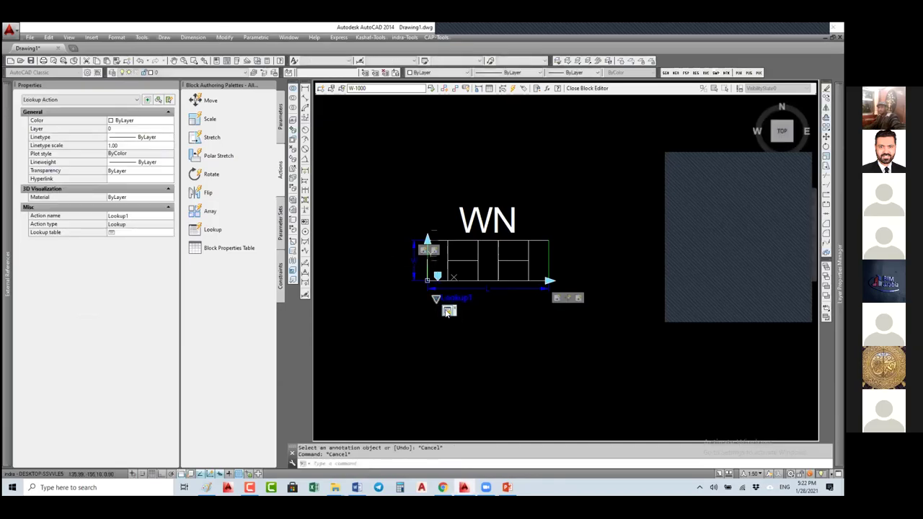
pyautogui.rightClick(447, 311)
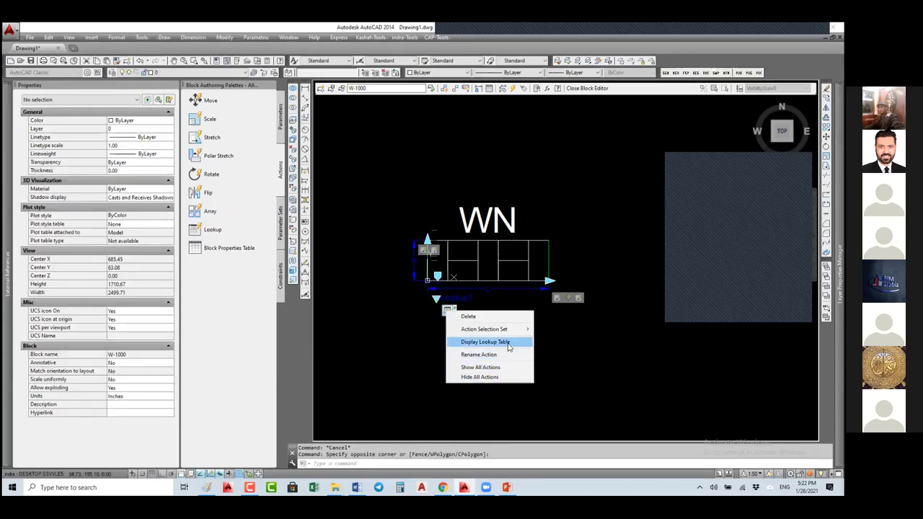
pyautogui.click(509, 343)
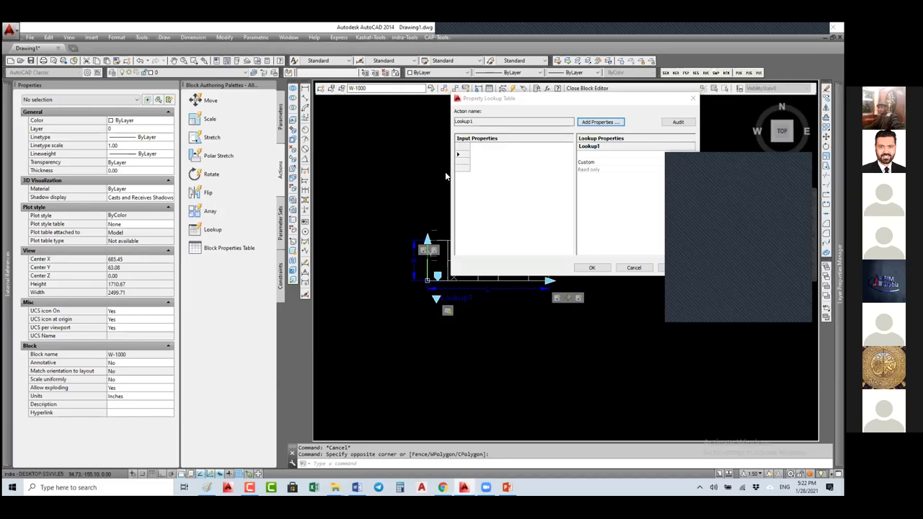
pyautogui.click(600, 122)
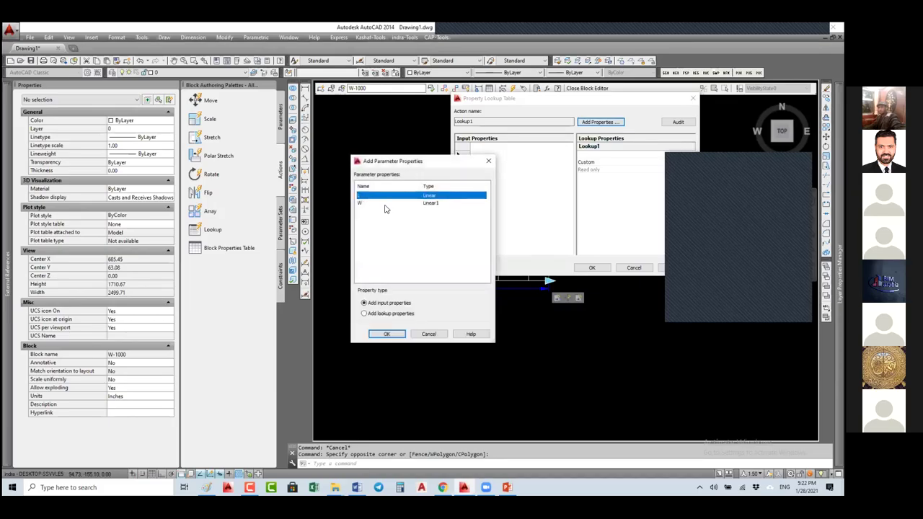
pyautogui.keyDown('shift'); pyautogui.click(386, 202); pyautogui.keyUp('shift')
pyautogui.click(386, 334)
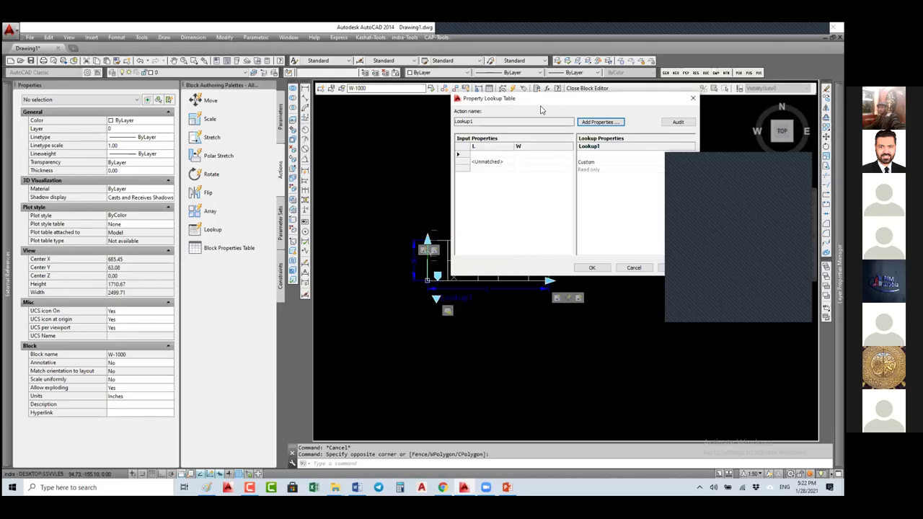
# Fill the first two rows: L 1000 with W 120, and L 1500 with W 200
pyautogui.click(397, 186)
pyautogui.write('1000')
pyautogui.press('Return')
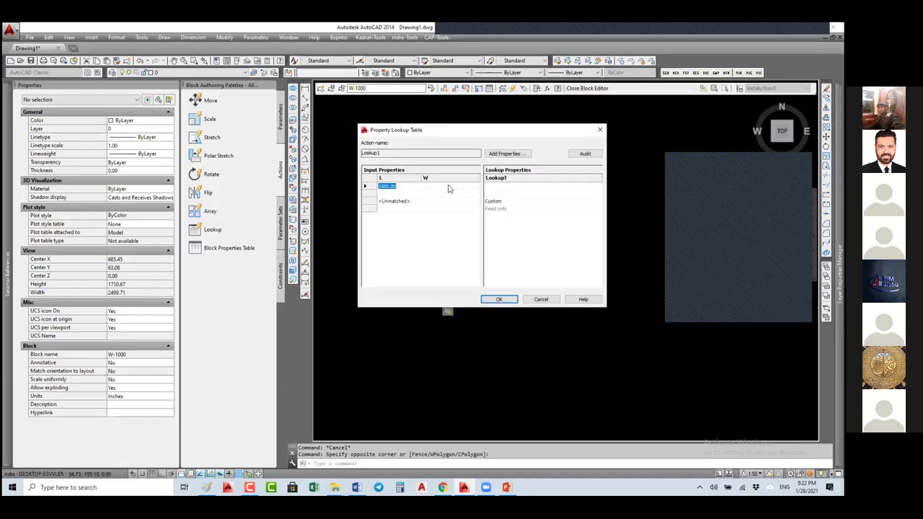
pyautogui.click(429, 187)
pyautogui.click(440, 188)
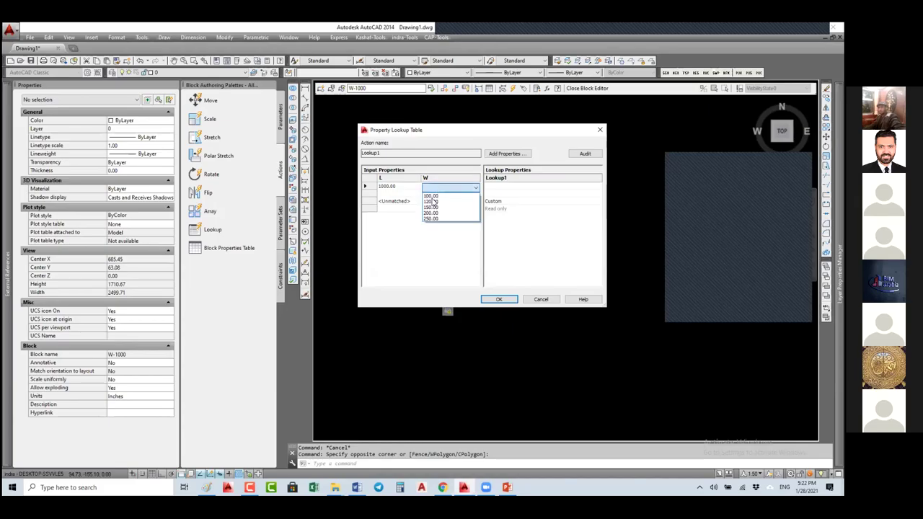
pyautogui.click(431, 202)
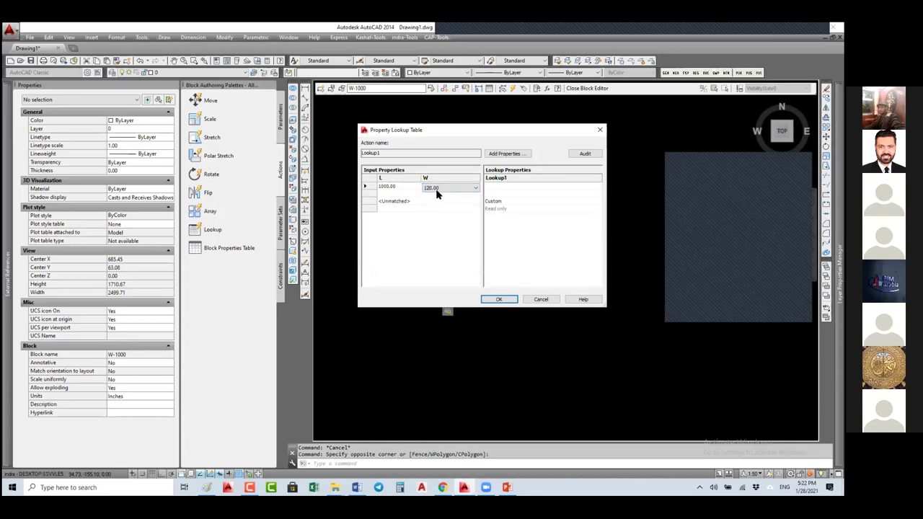
pyautogui.click(397, 194)
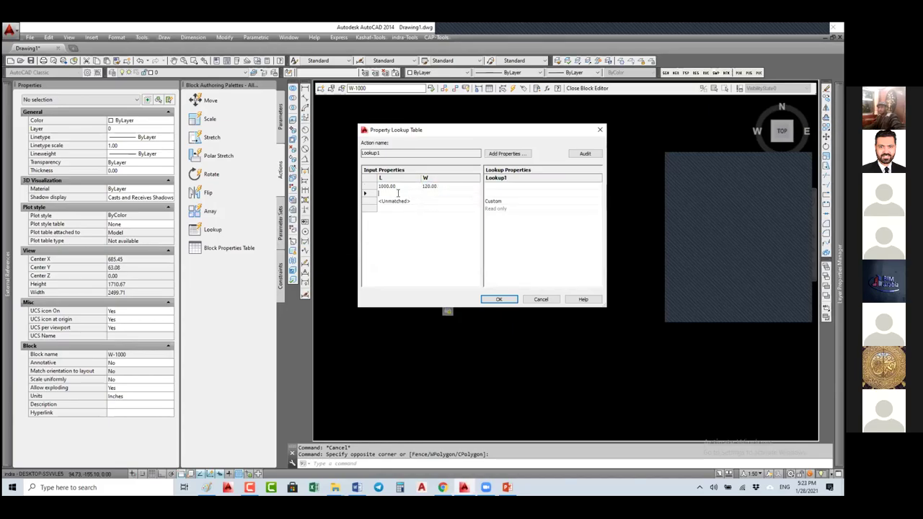
pyautogui.write('1500')
pyautogui.click(445, 195)
pyautogui.click(445, 195)
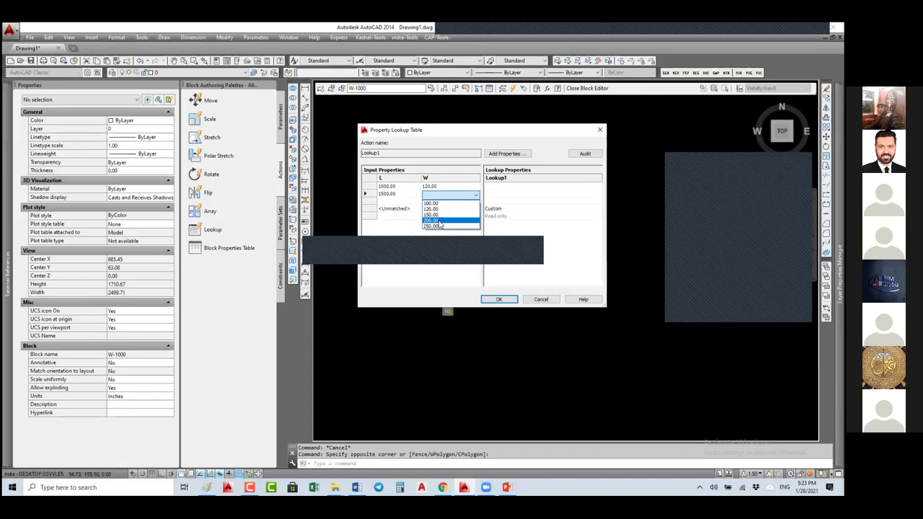
pyautogui.click(439, 220)
# Enter a new row with L 2000 and pick W 250.00 from the dropdown
pyautogui.click(393, 202)
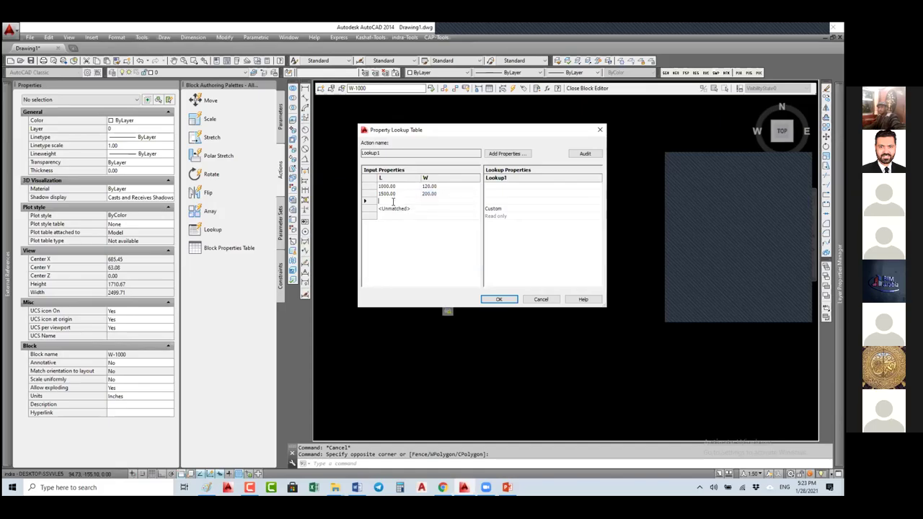
pyautogui.write('2000')
pyautogui.click(447, 202)
pyautogui.click(437, 203)
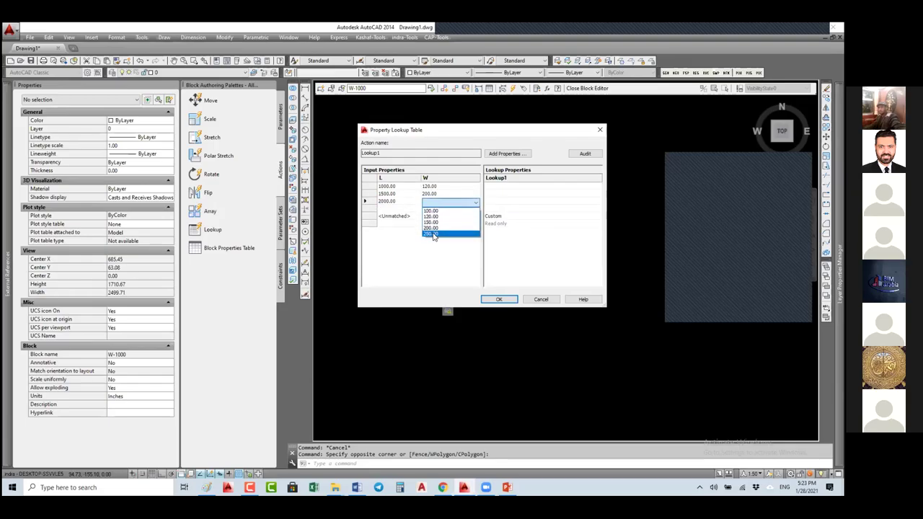
pyautogui.click(433, 236)
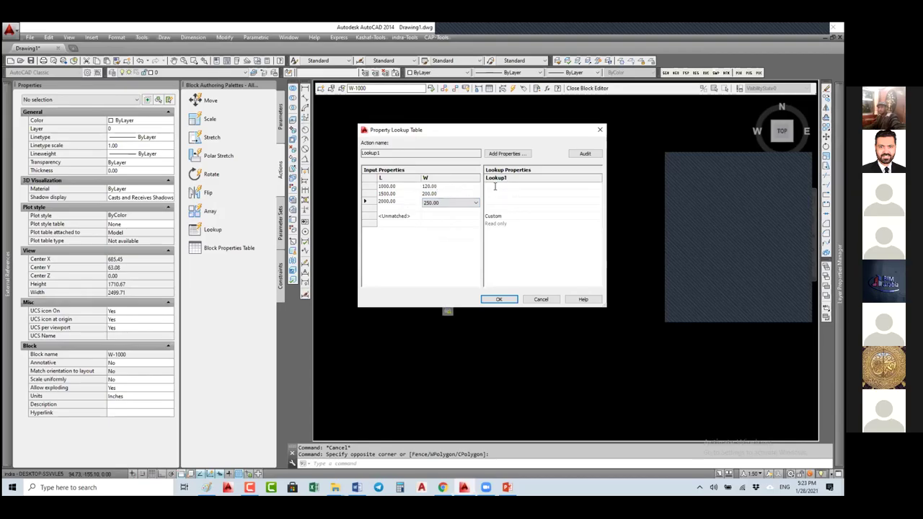
# Type lookup labels 1000-120, 1500-200 and 2000-250, fixing the third row's typo
pyautogui.click(505, 186)
pyautogui.write('1')
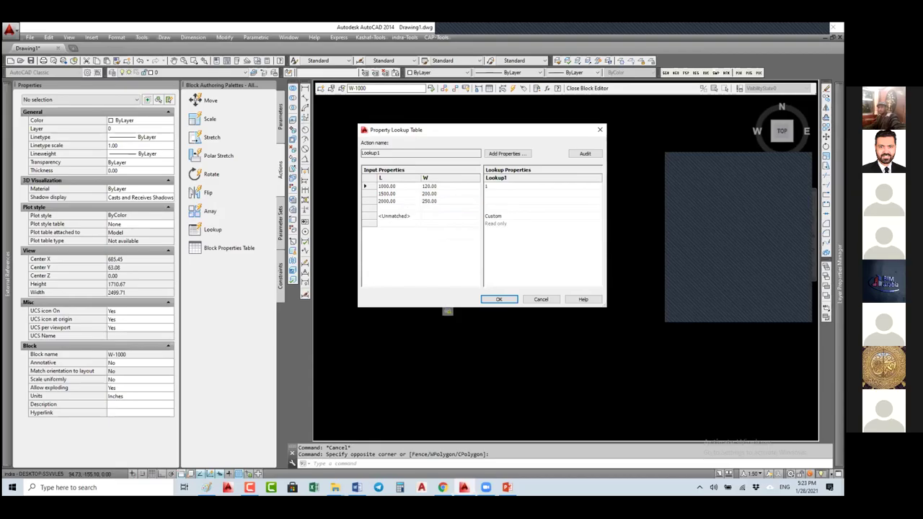
pyautogui.write('000-120')
pyautogui.press('Return')
pyautogui.write('1500-20')
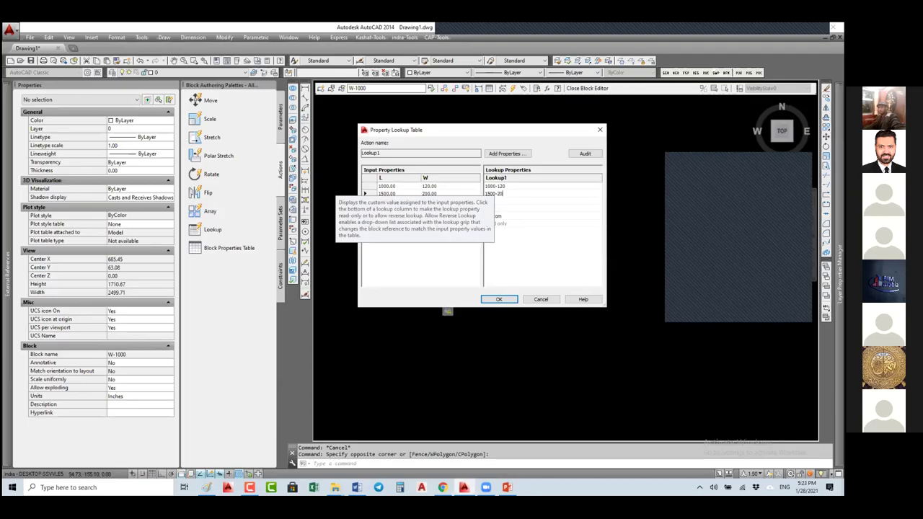
pyautogui.write('0')
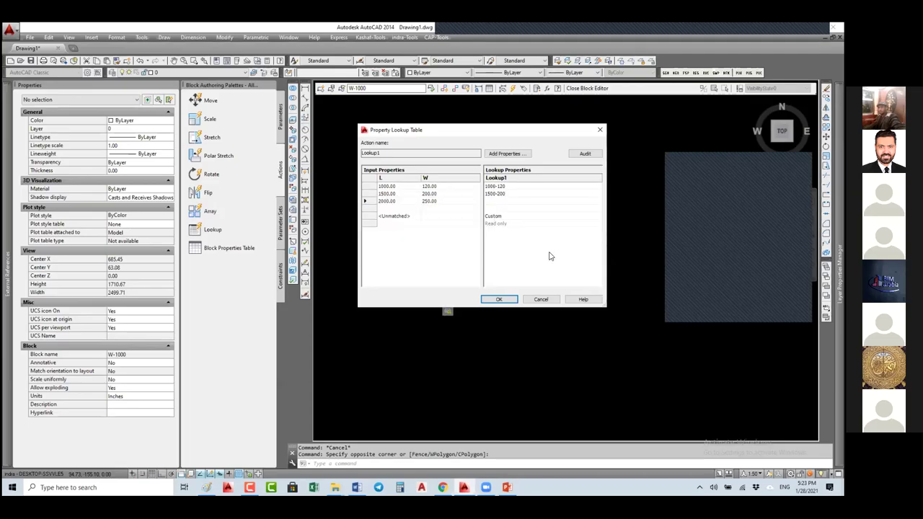
pyautogui.write('200')
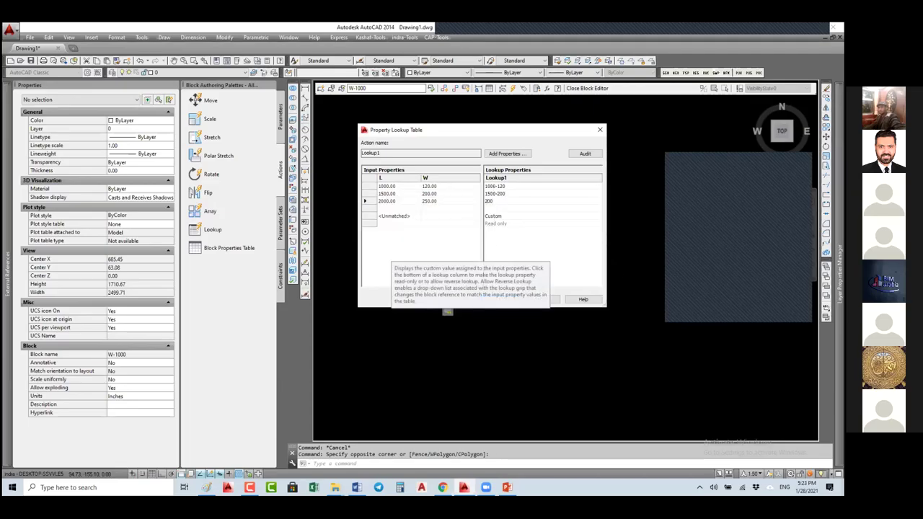
pyautogui.write('-250')
pyautogui.click(493, 202)
pyautogui.write('0')
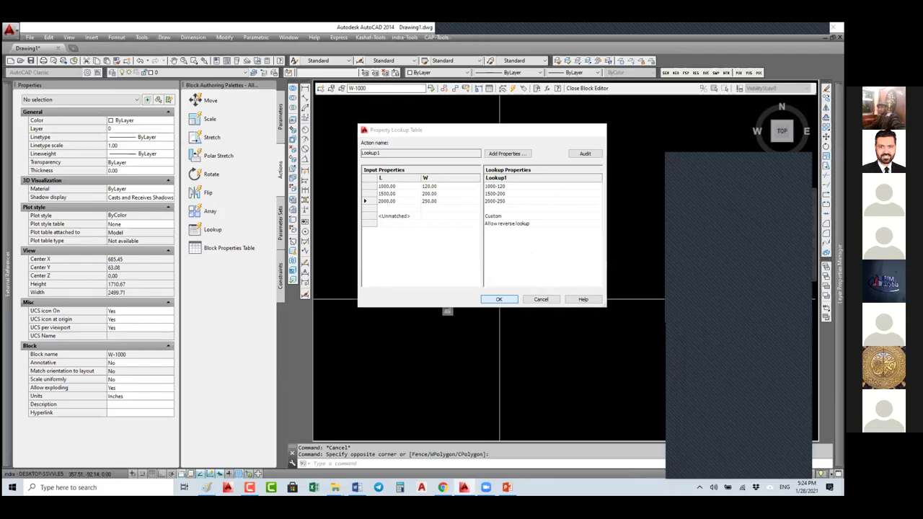
# Accept the lookup table, close the Block Editor, and save the block changes
pyautogui.click(498, 299)
pyautogui.click(587, 88)
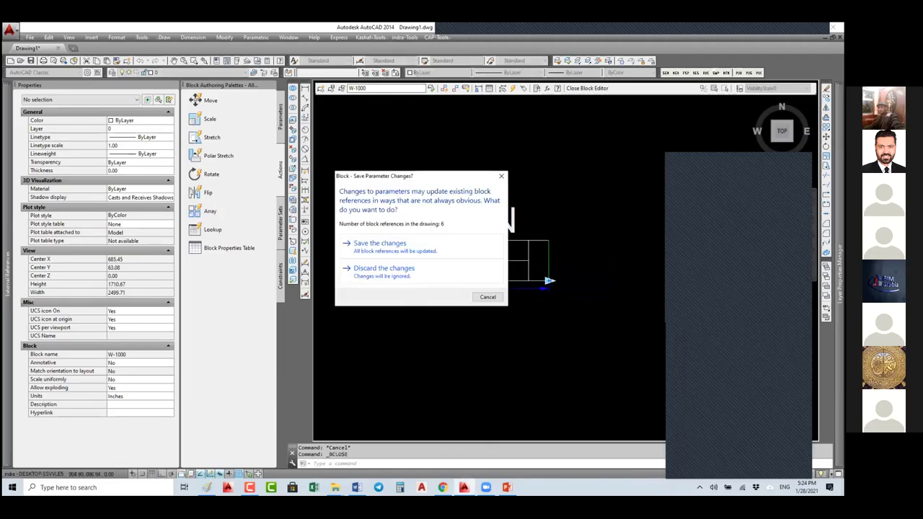
pyautogui.click(380, 243)
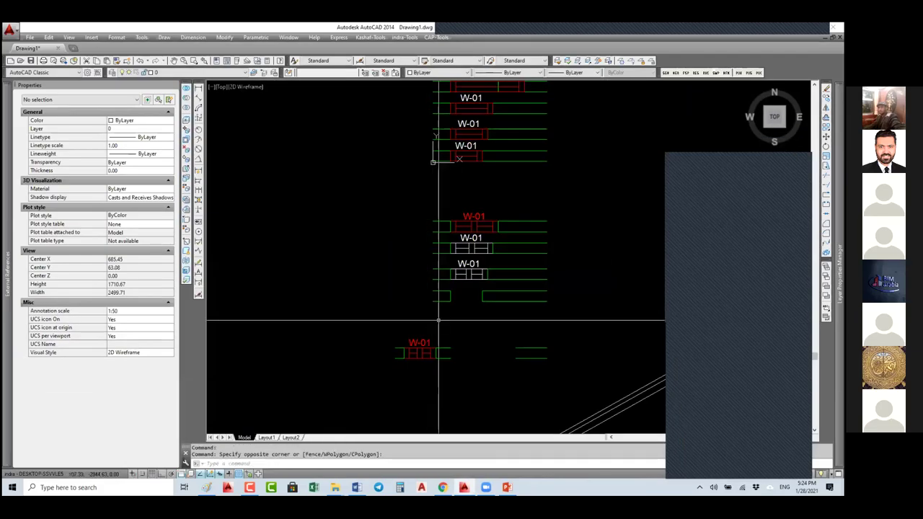
# Apply presets 1000-120, 1500-200, then 2000-250 to a W-01 window, keeping 2000-250
pyautogui.click(407, 349)
pyautogui.click(412, 352)
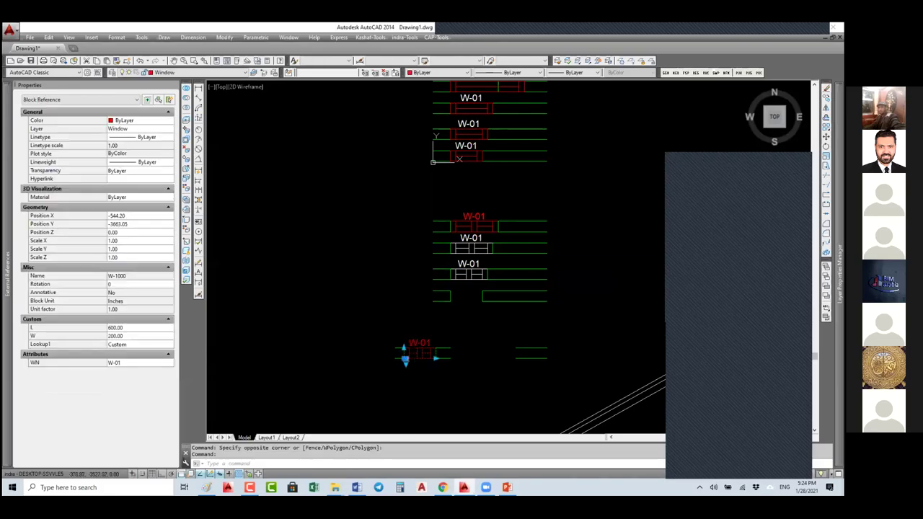
pyautogui.scroll(8, 404, 355)
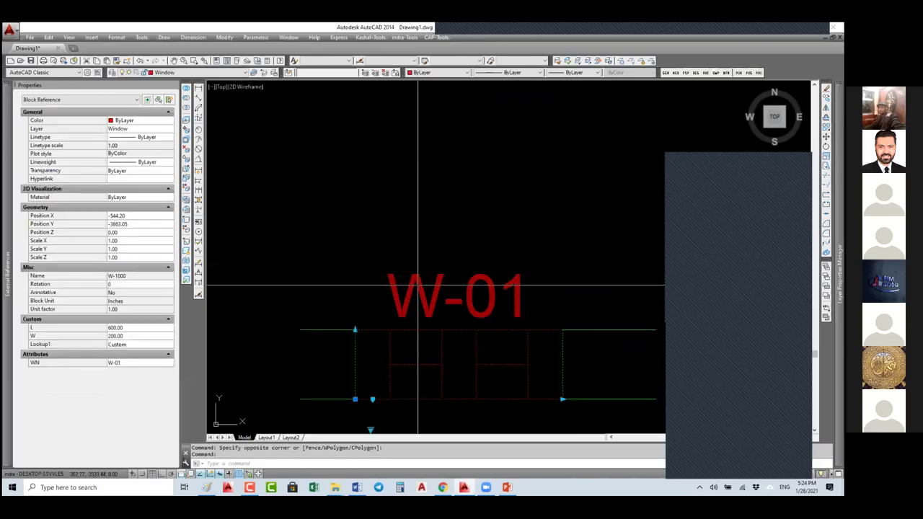
pyautogui.scroll(-4, 401, 330)
pyautogui.click(402, 328)
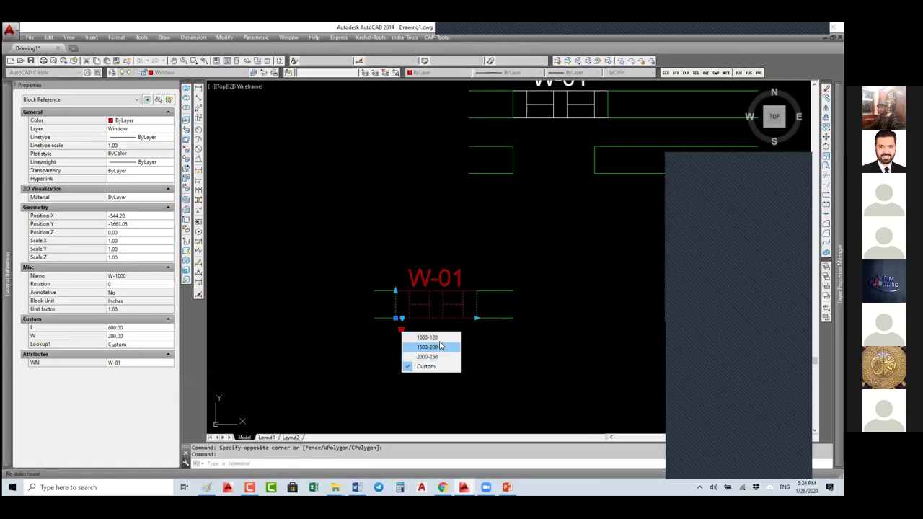
pyautogui.click(428, 337)
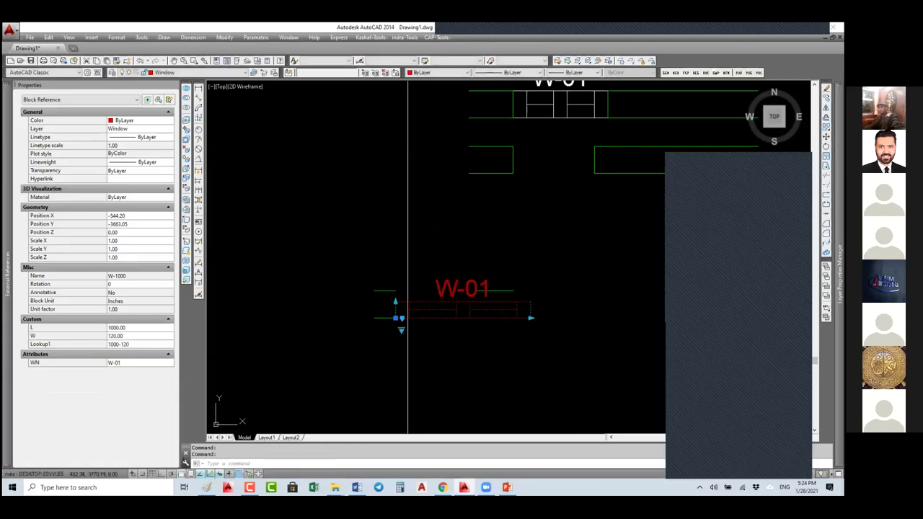
pyautogui.click(402, 330)
pyautogui.click(425, 346)
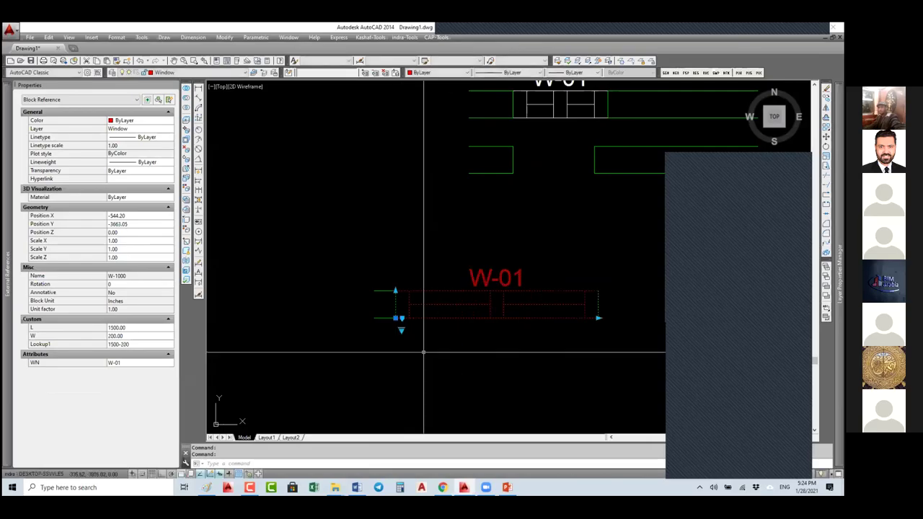
pyautogui.click(401, 330)
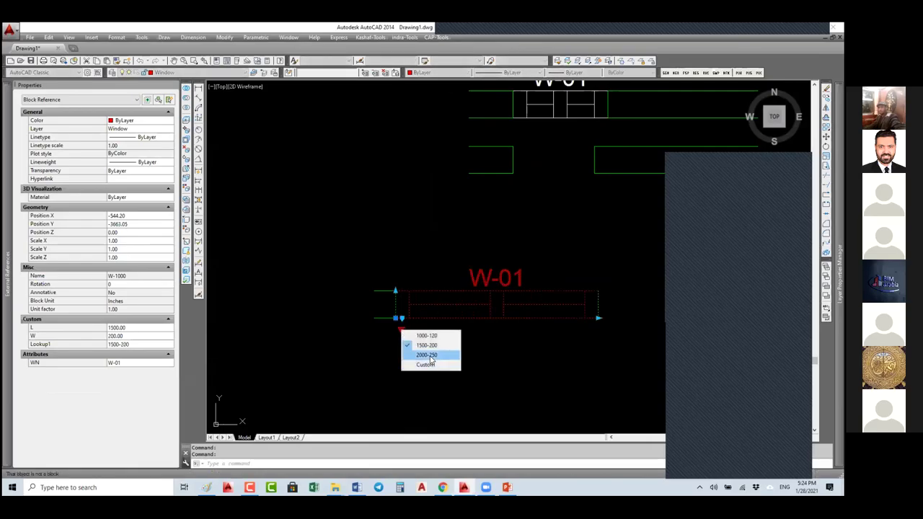
pyautogui.click(431, 358)
pyautogui.click(401, 330)
pyautogui.click(425, 366)
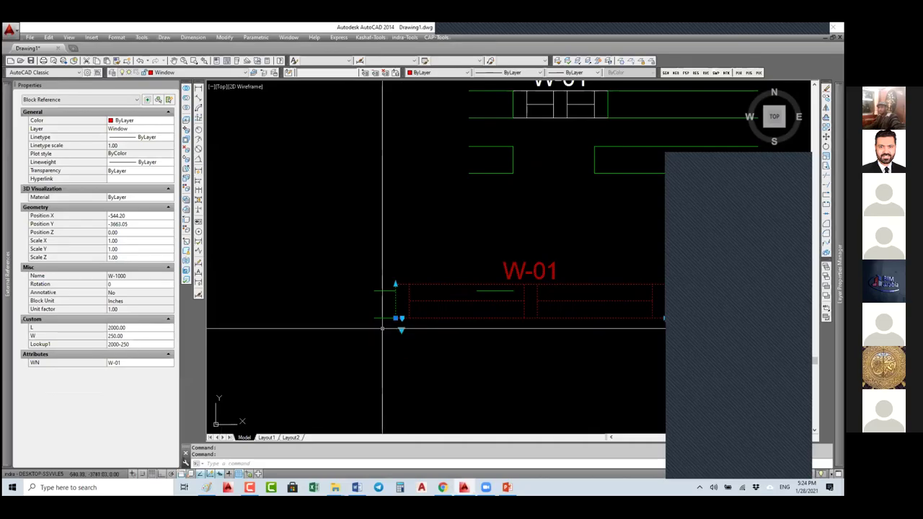
pyautogui.scroll(-4, 382, 329)
# Copy the resized W-01 window to positions below the original with CO
pyautogui.write('c')
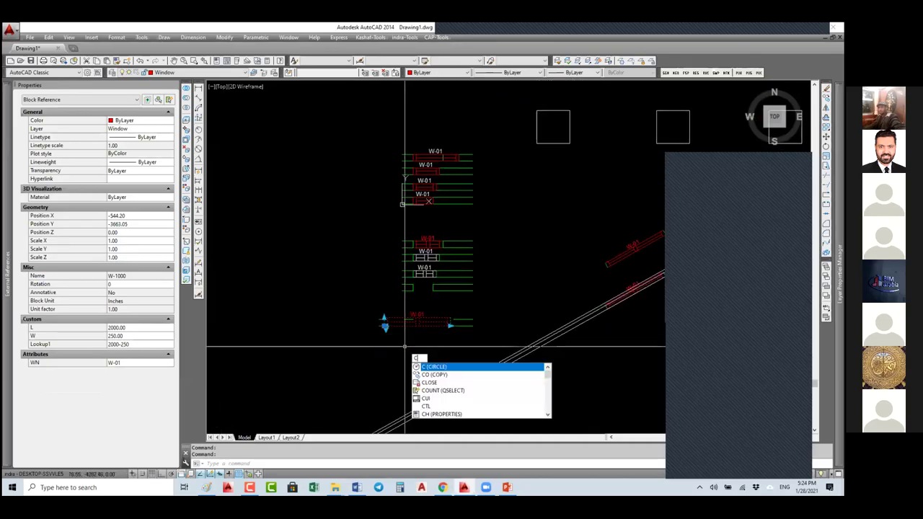
pyautogui.write('o')
pyautogui.press('Return')
pyautogui.click(371, 307)
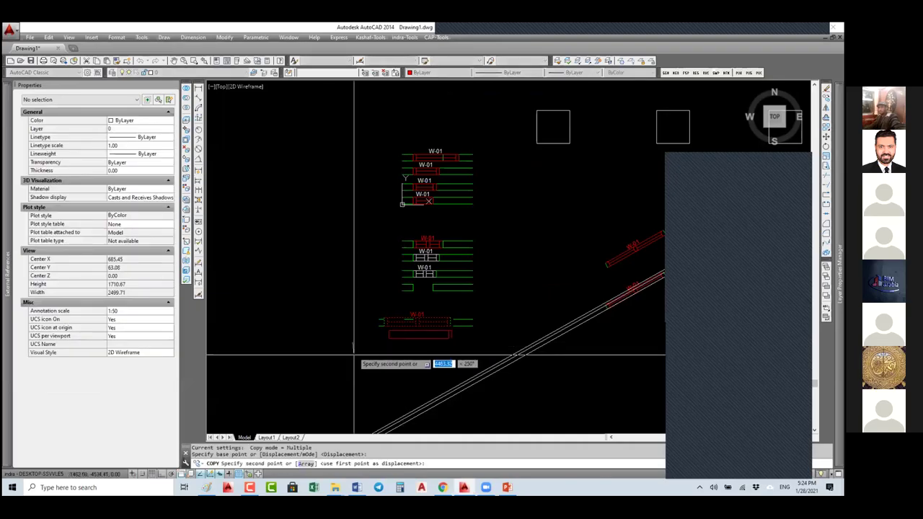
pyautogui.press('Escape')
pyautogui.press('Escape')
# Select the middle W-01 copy and bring up its lookup size presets
pyautogui.scroll(5, 400, 347)
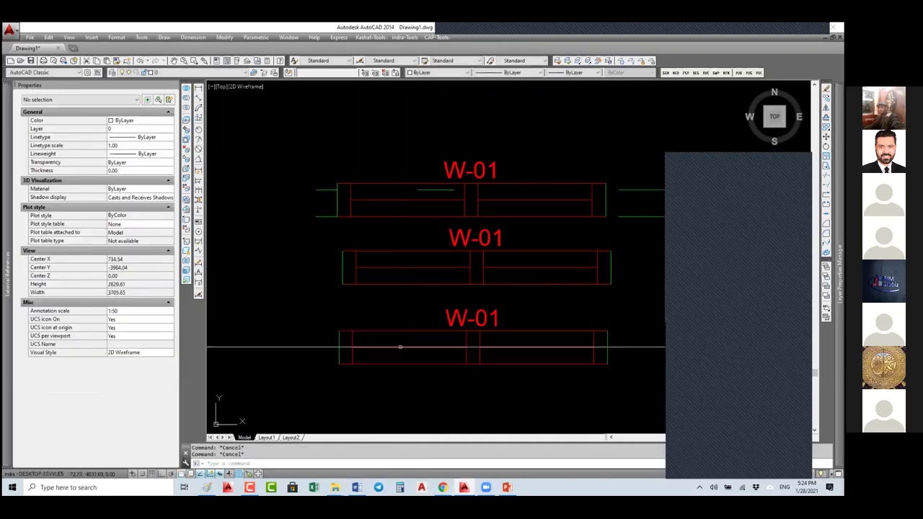
pyautogui.click(402, 251)
pyautogui.click(363, 289)
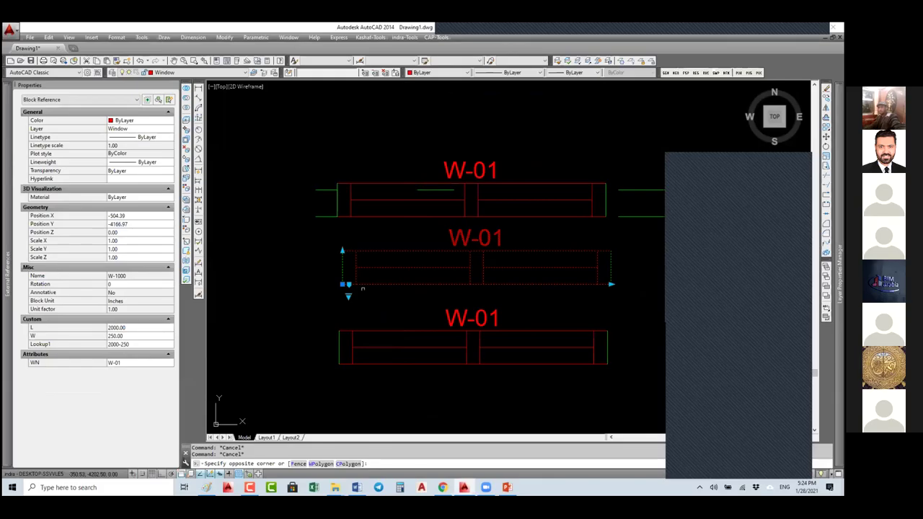
pyautogui.click(347, 303)
pyautogui.click(349, 296)
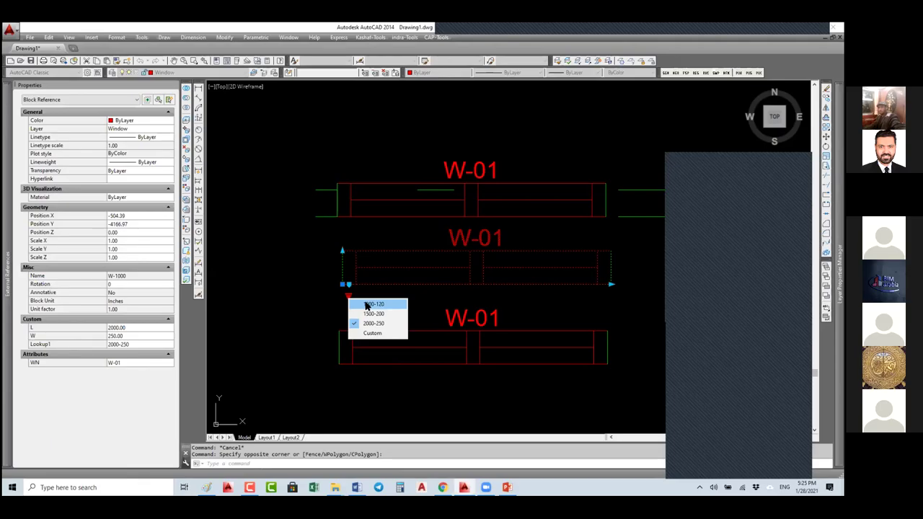
pyautogui.click(382, 315)
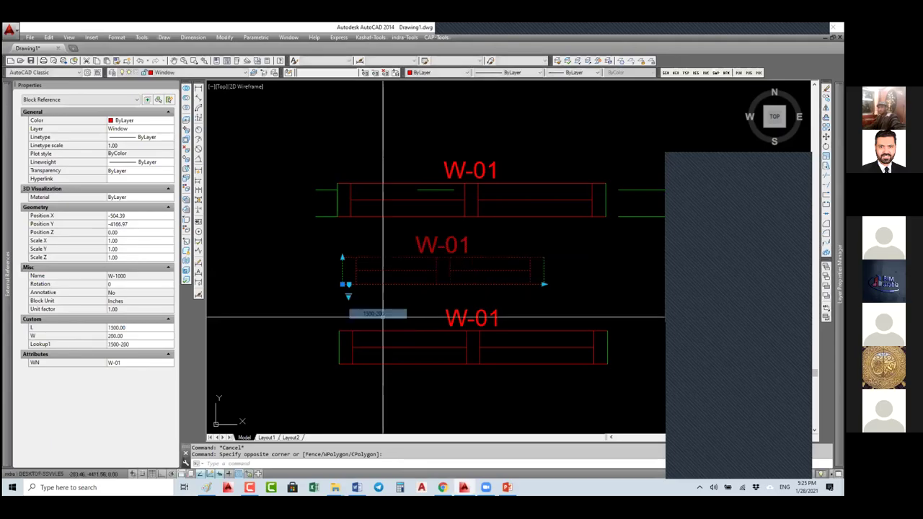
pyautogui.click(382, 354)
pyautogui.click(343, 375)
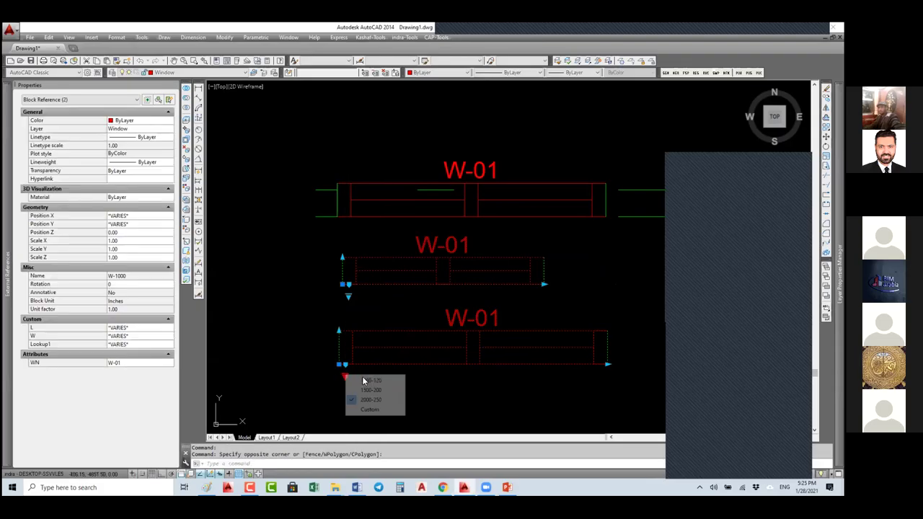
pyautogui.click(371, 380)
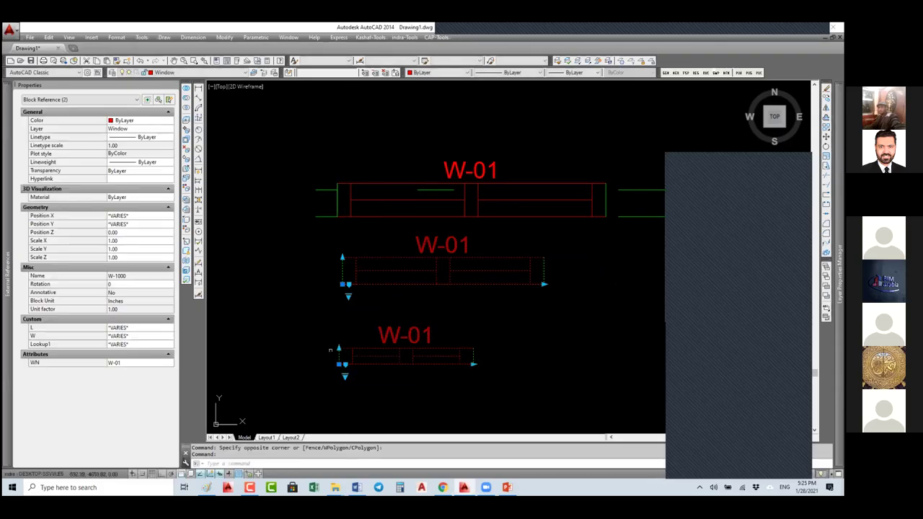
pyautogui.press('Escape')
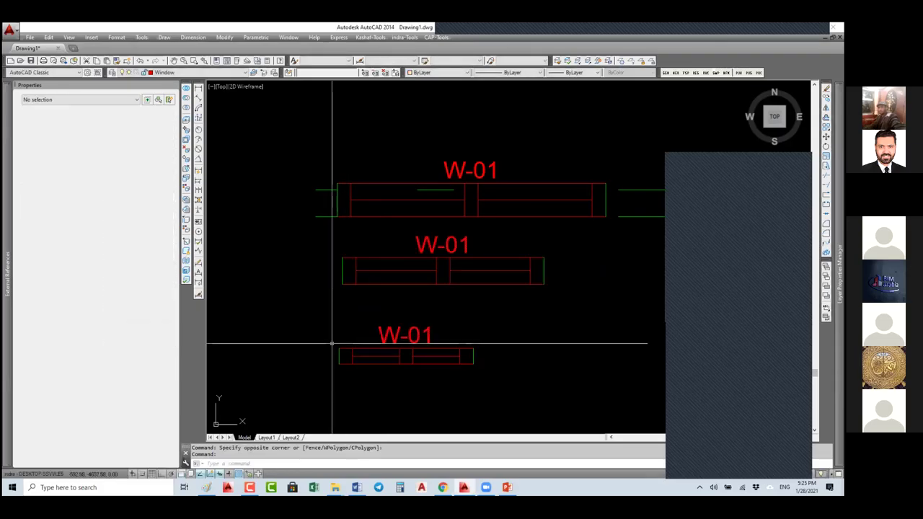
pyautogui.press('Escape')
pyautogui.press('Escape')
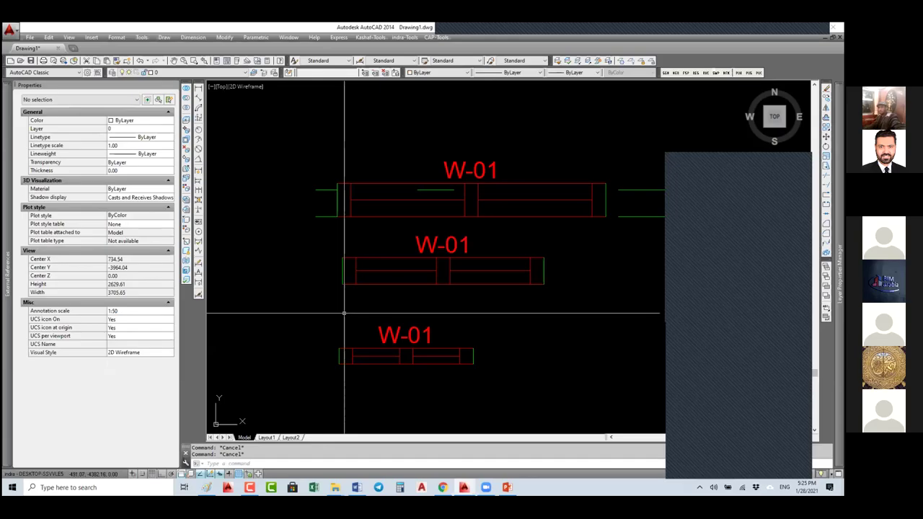
pyautogui.scroll(-2, 366, 358)
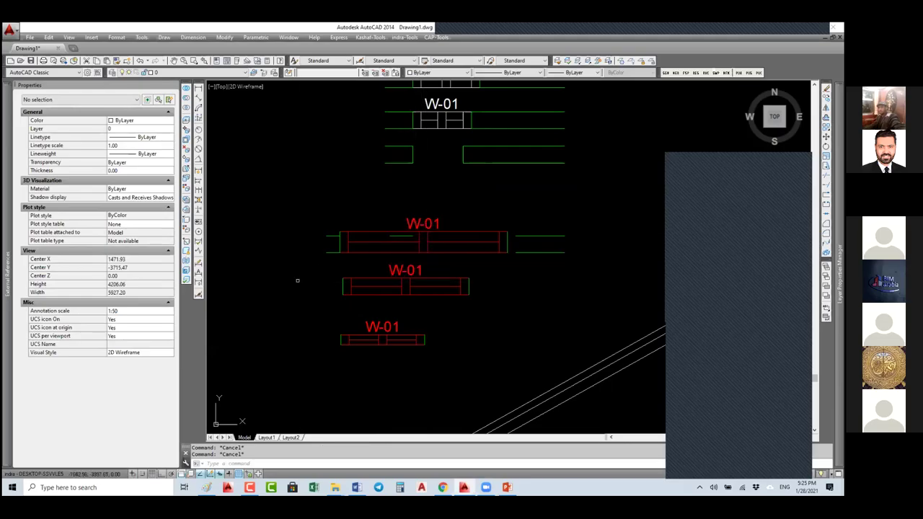
pyautogui.click(391, 324)
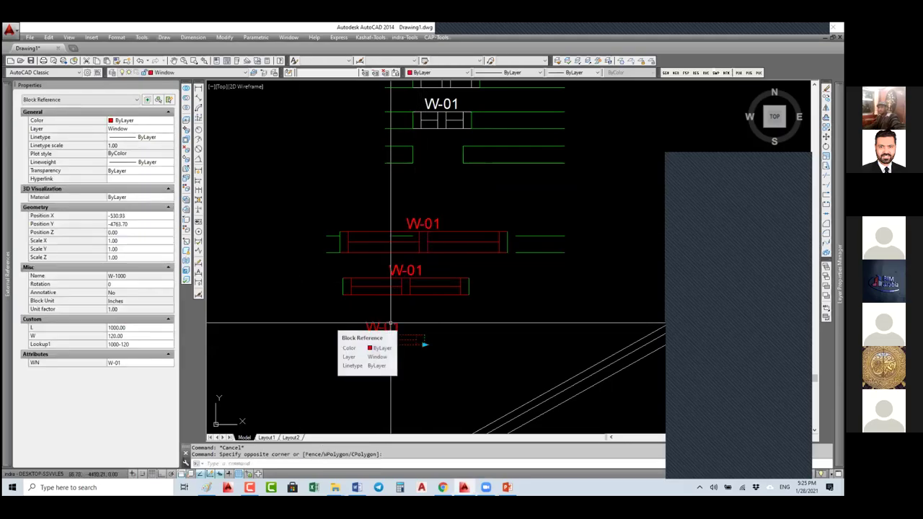
pyautogui.moveTo(391, 324); pyautogui.dragTo(344, 207, button='middle')
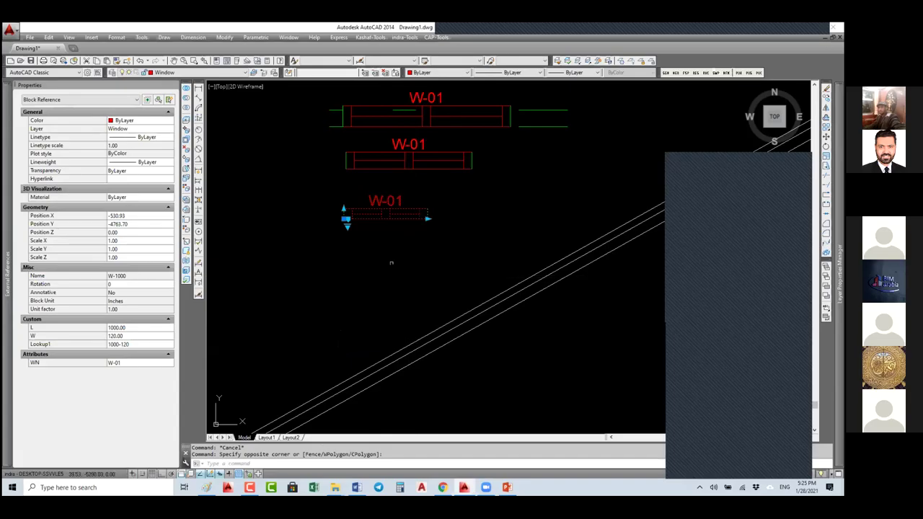
pyautogui.press('Escape')
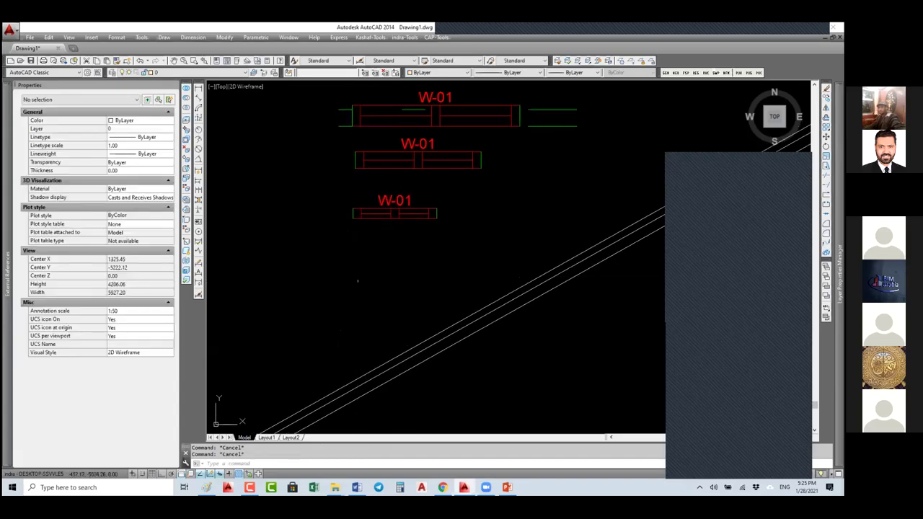
pyautogui.moveTo(315, 281); pyautogui.dragTo(366, 269, button='middle')
pyautogui.moveTo(310, 288); pyautogui.dragTo(428, 287, button='middle')
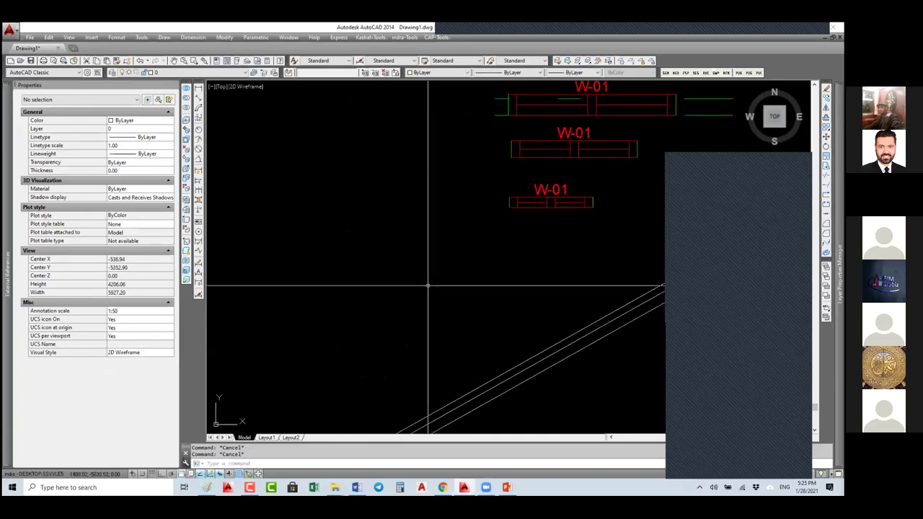
# Select the red W-01 window and run BE to edit its W-1000 block definition
pyautogui.scroll(-6, 428, 287)
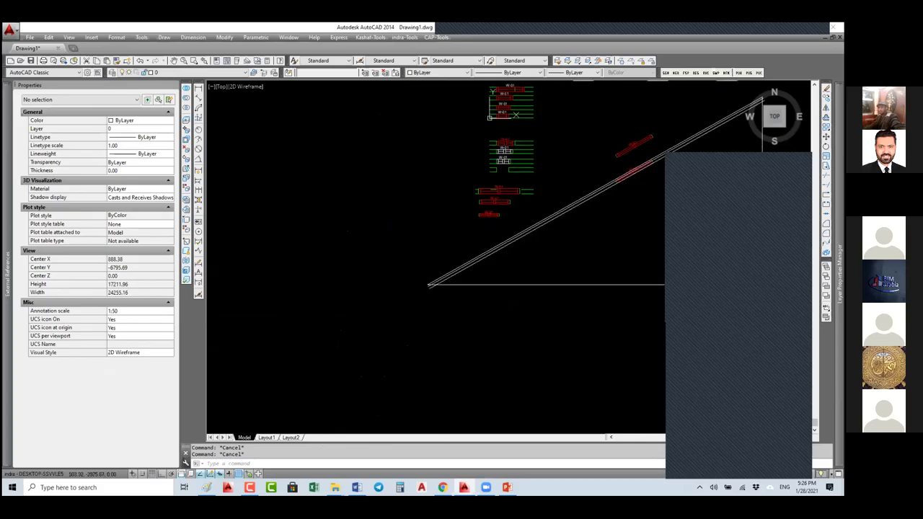
pyautogui.scroll(6, 516, 110)
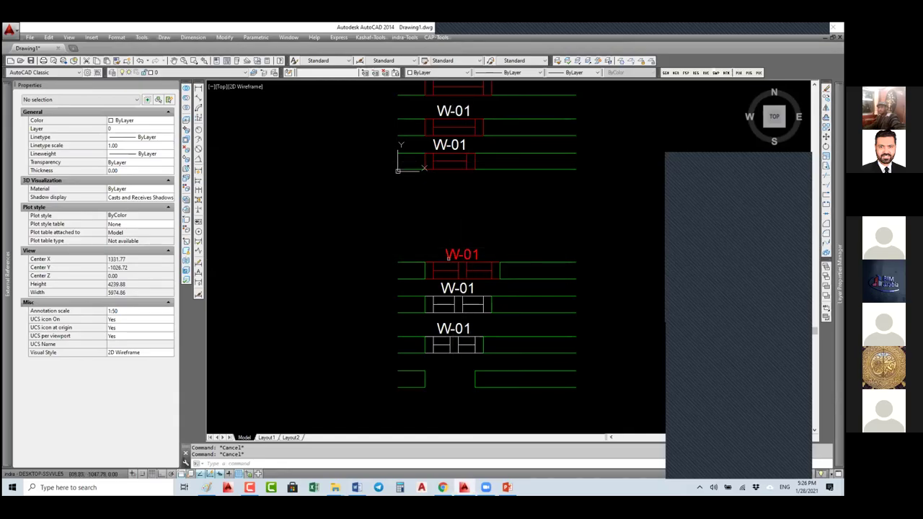
pyautogui.click(454, 253)
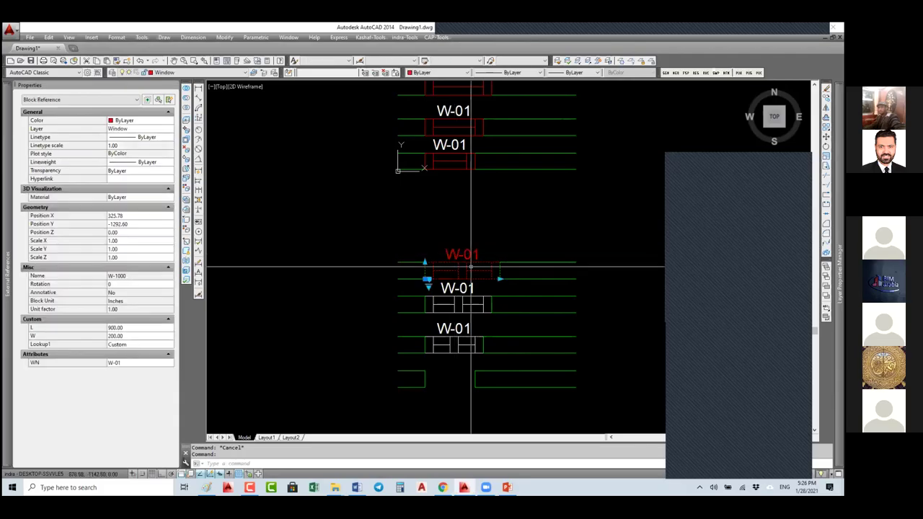
pyautogui.write('be')
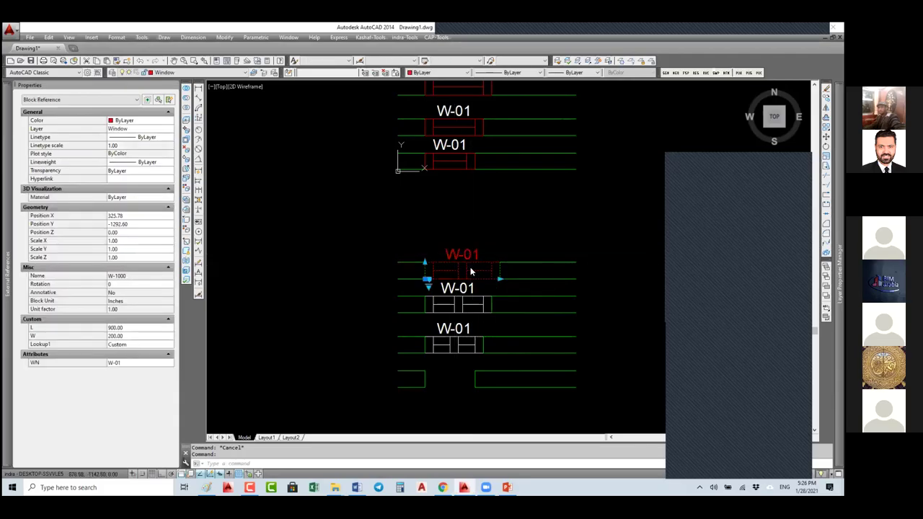
pyautogui.press('Return')
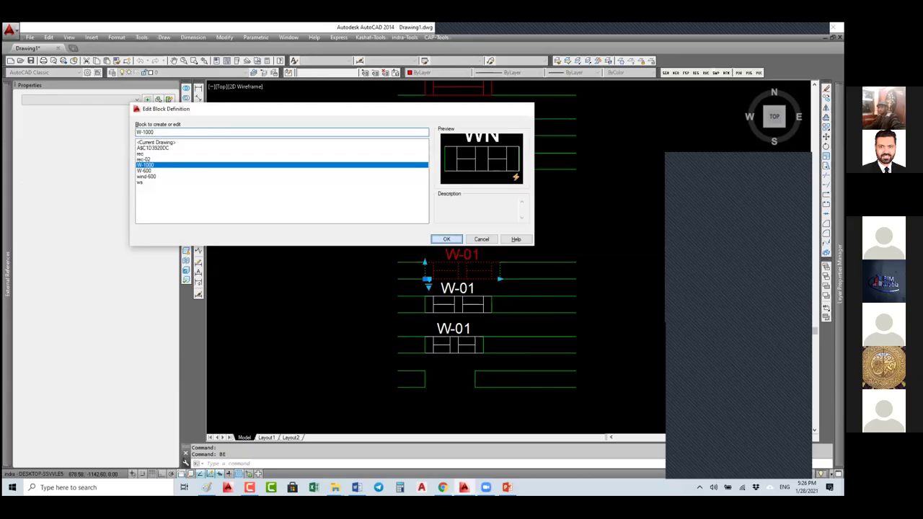
# Open W-1000 in the Block Editor and start adding a Visibility parameter
pyautogui.click(442, 236)
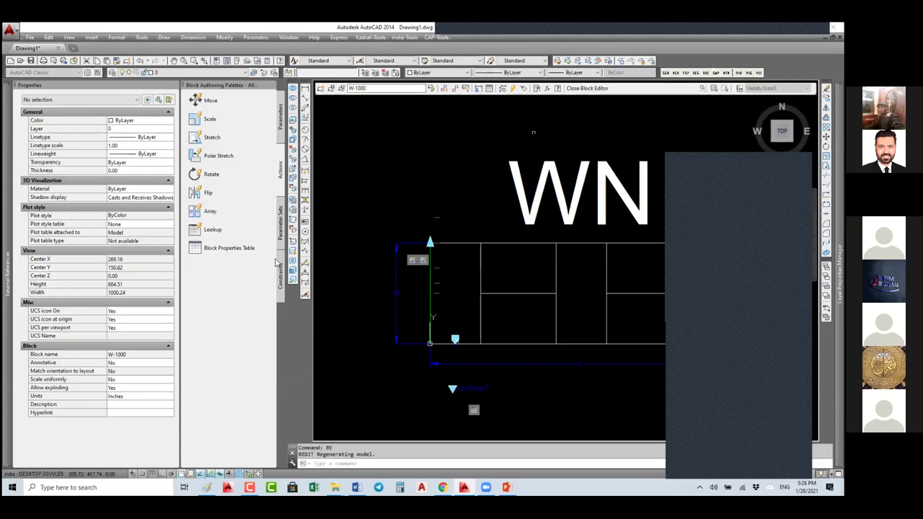
pyautogui.click(281, 121)
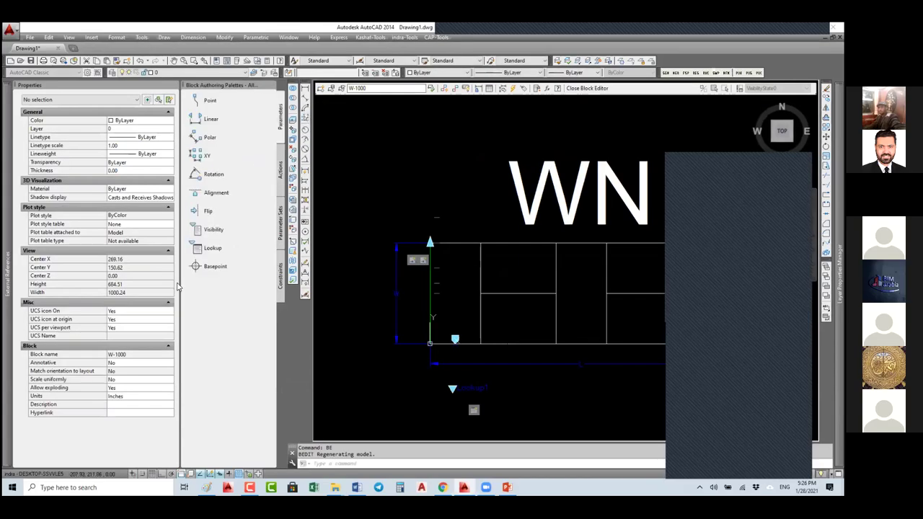
pyautogui.click(211, 230)
pyautogui.moveTo(429, 343); pyautogui.dragTo(418, 321, button='middle')
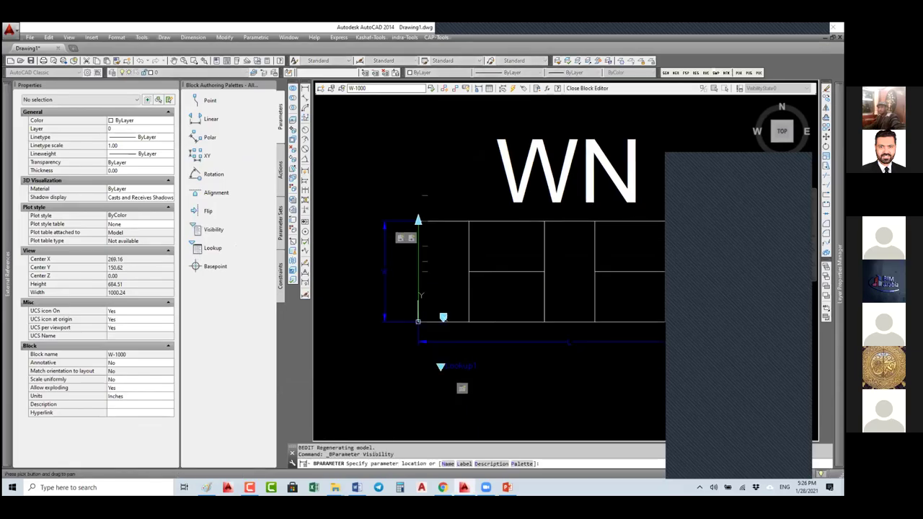
# Place the visibility parameter just below the window drawing
pyautogui.click(493, 368)
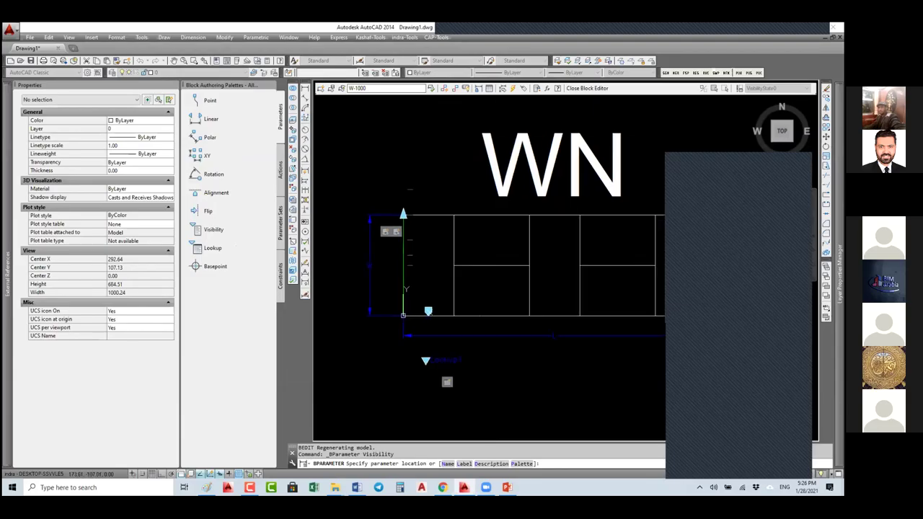
pyautogui.click(281, 170)
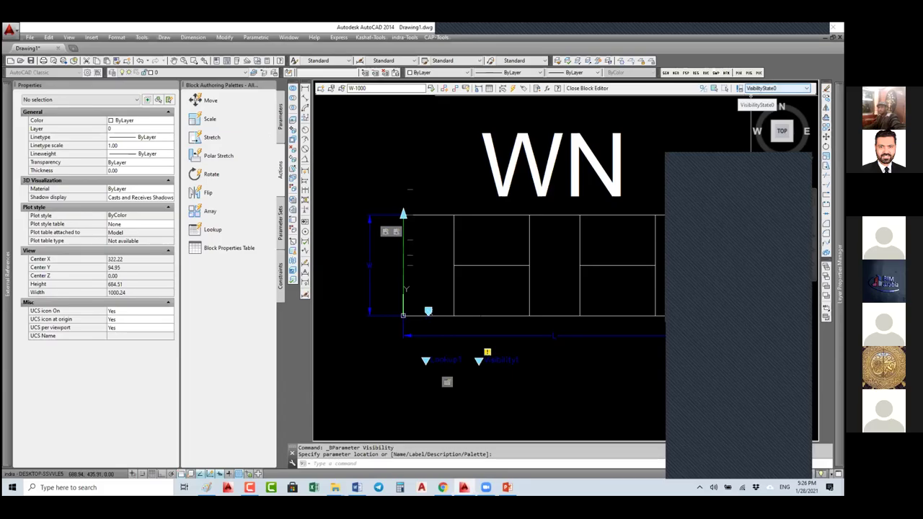
# Rename VisibilityState0 to WithWinNo and add a new WithoutWinNo visibility state
pyautogui.click(740, 89)
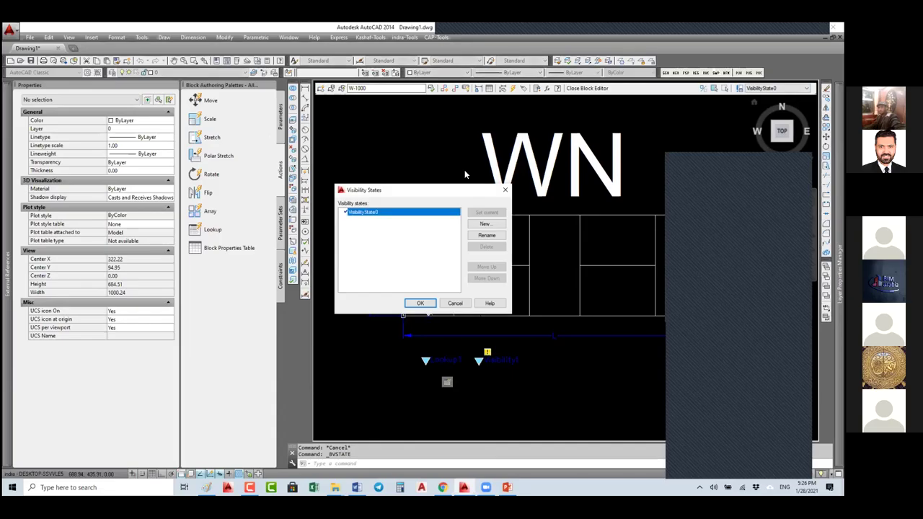
pyautogui.click(485, 238)
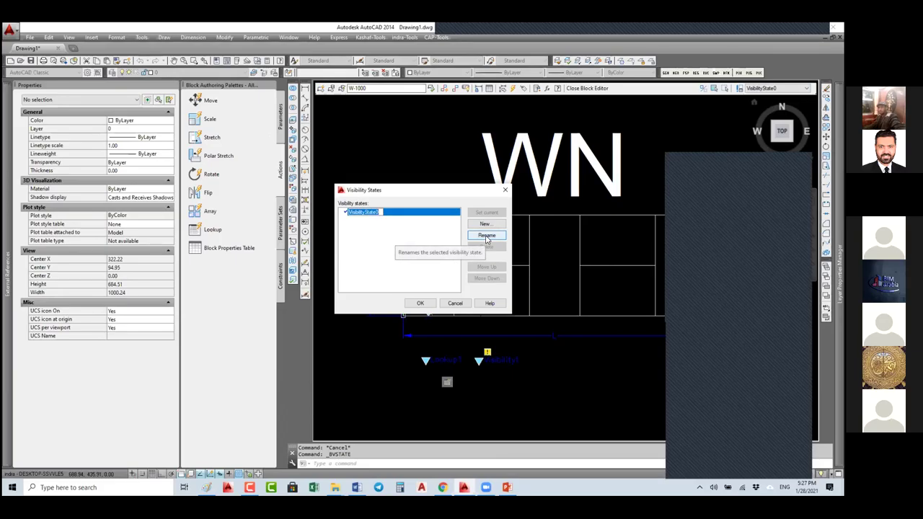
pyautogui.write('W-')
pyautogui.write('t')
pyautogui.write('hWinNo')
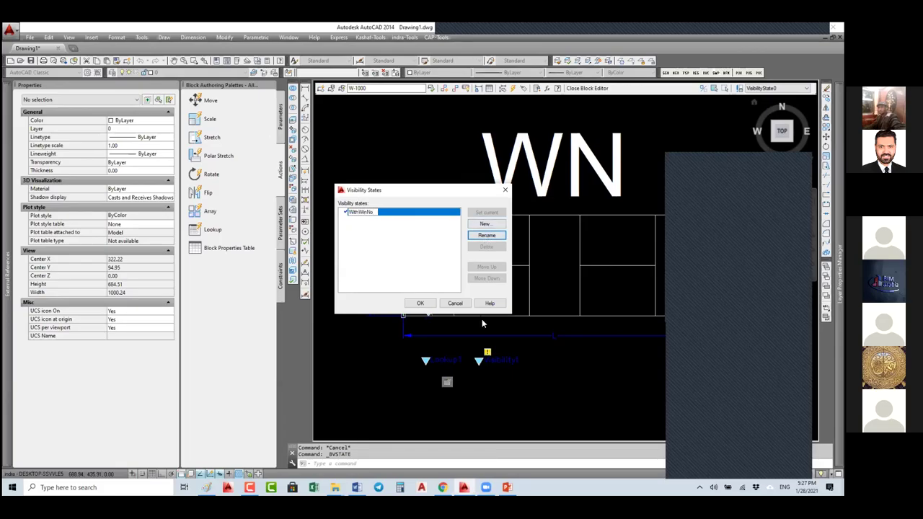
pyautogui.click(425, 257)
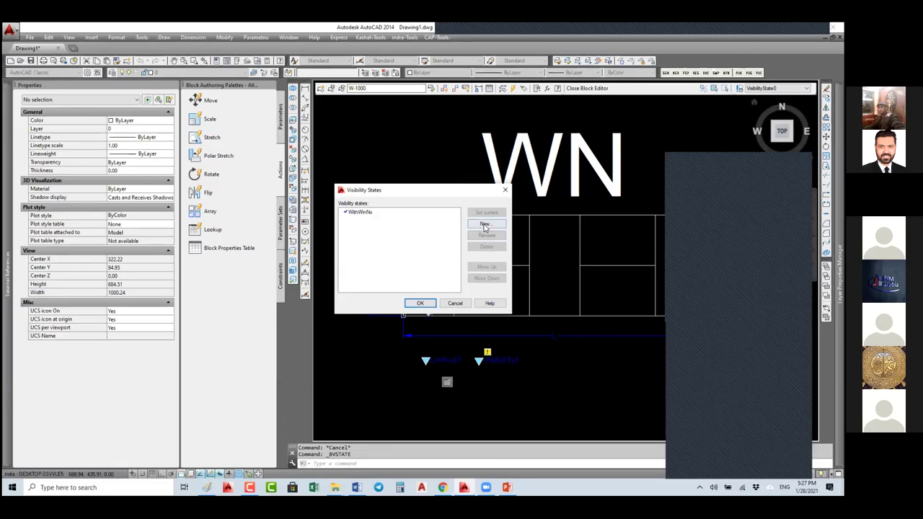
pyautogui.write('Without')
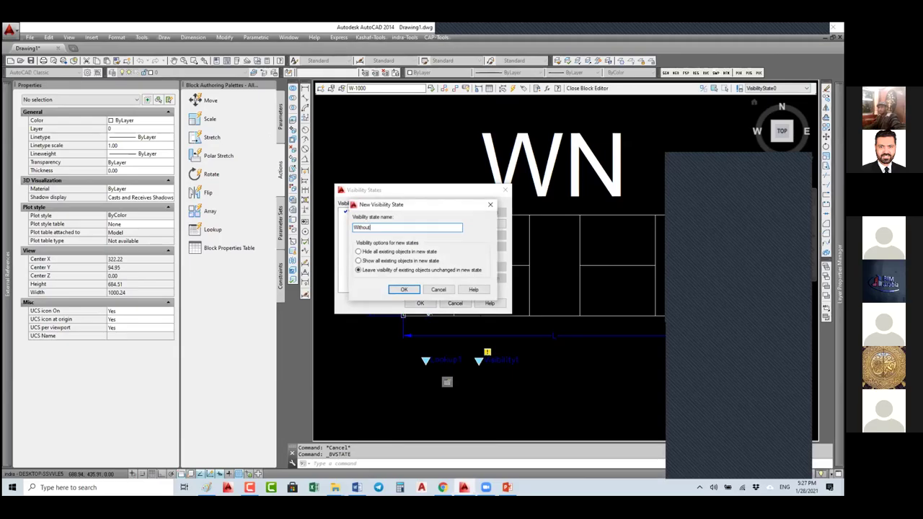
pyautogui.write('WinNo')
pyautogui.press('Return')
pyautogui.press('Return')
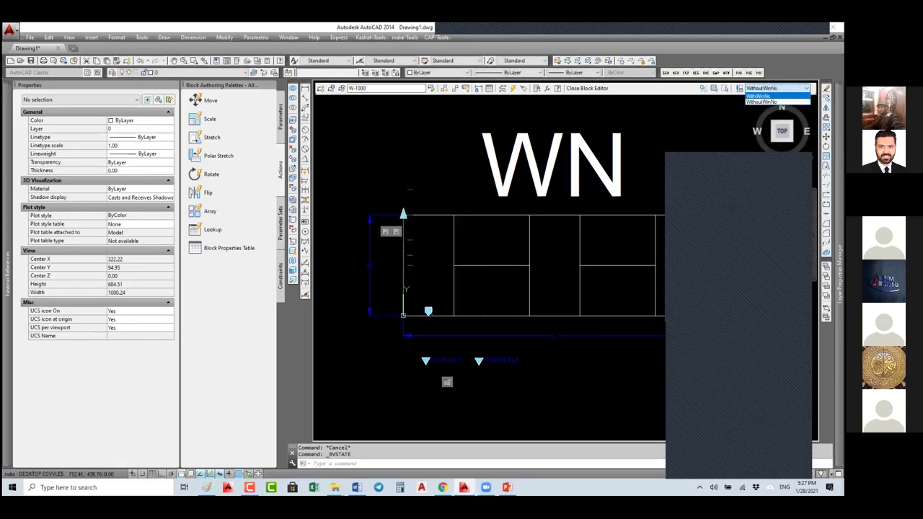
# Set the current visibility state to WithWinNo, then to WithoutWinNo
pyautogui.click(758, 96)
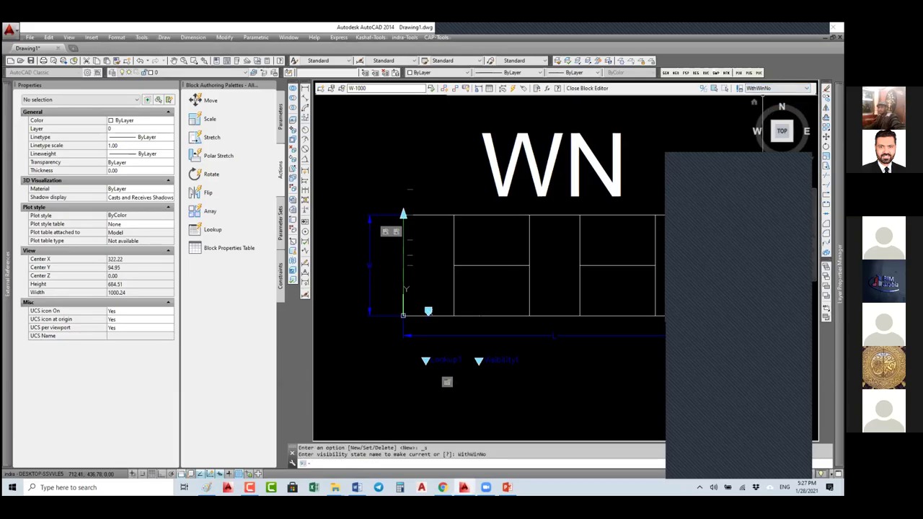
pyautogui.scroll(-2, 404, 179)
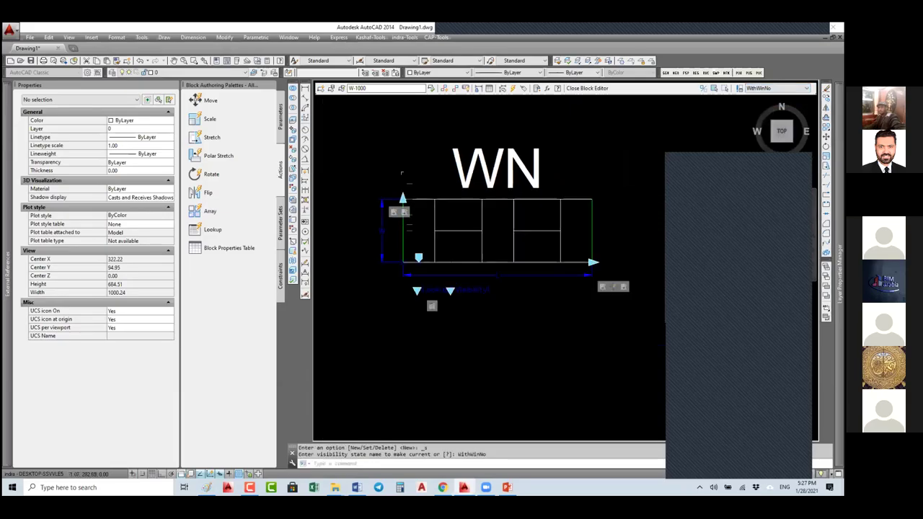
pyautogui.scroll(-2, 336, 228)
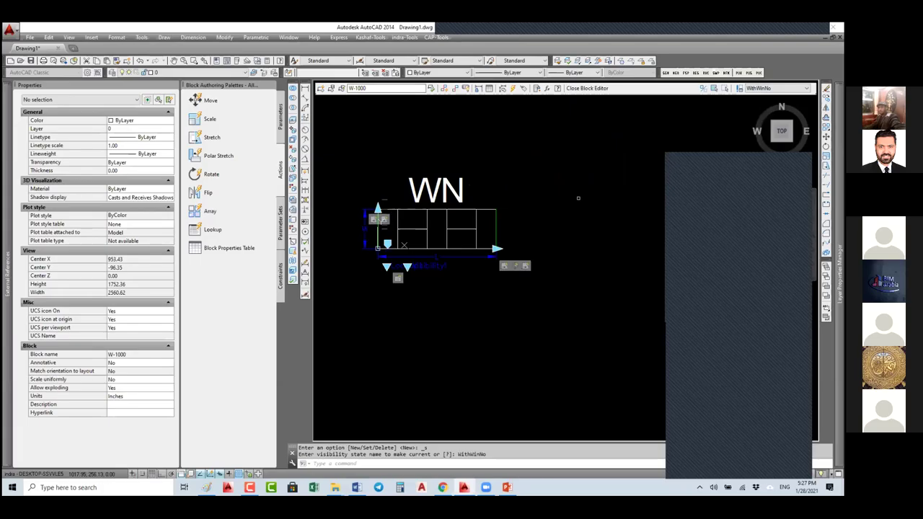
pyautogui.click(749, 88)
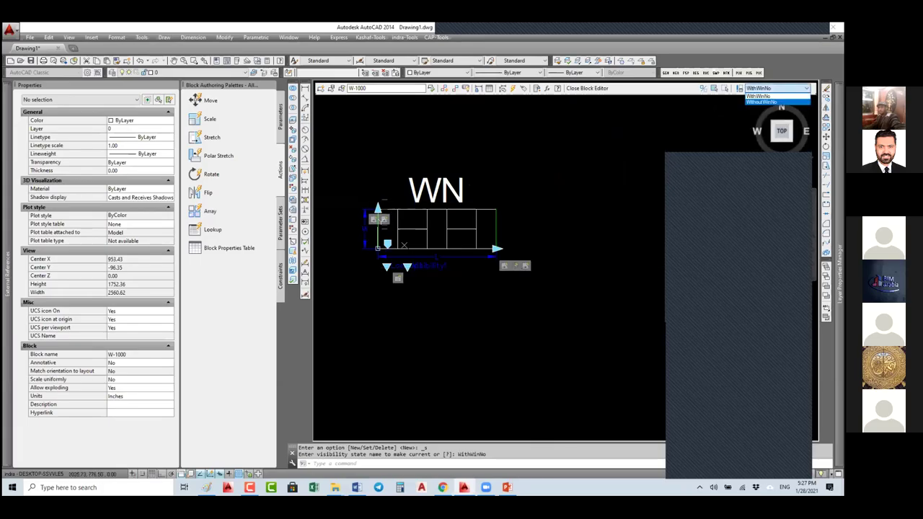
pyautogui.click(764, 102)
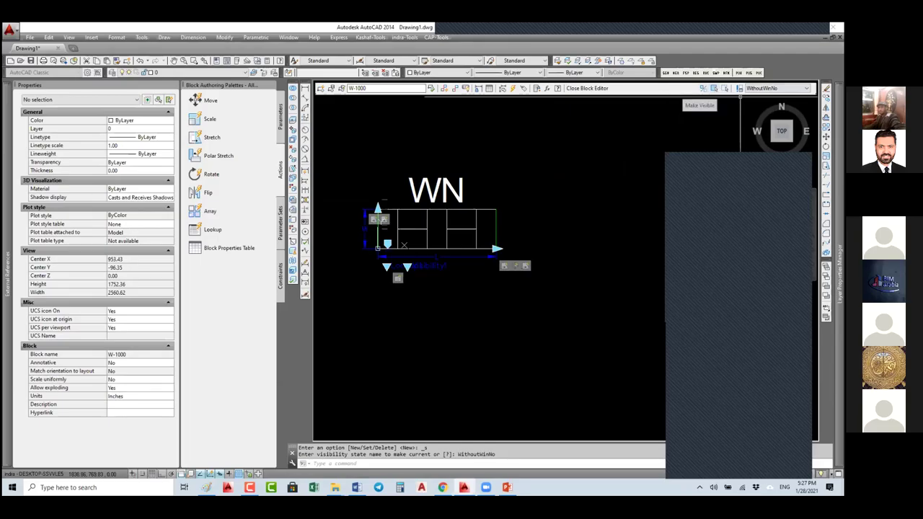
# Hide the WN label in the WithoutWinNo visibility state
pyautogui.click(494, 171)
pyautogui.click(414, 201)
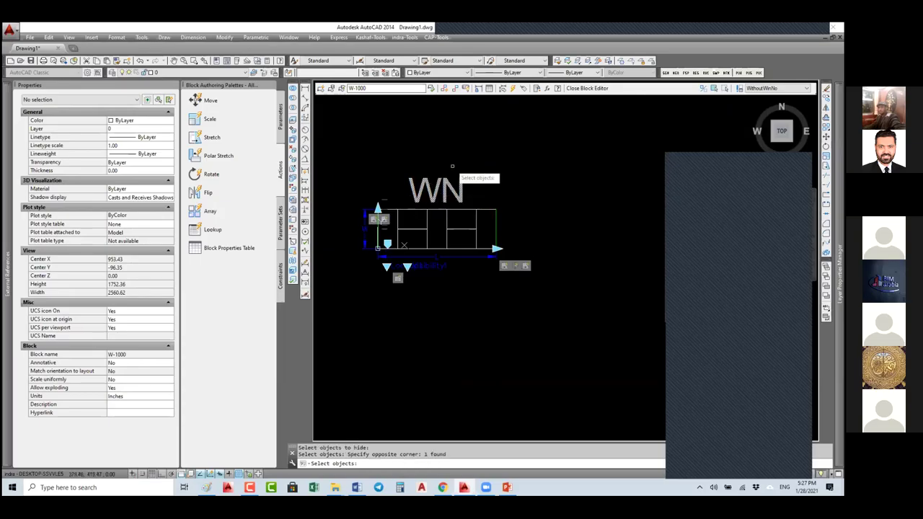
pyautogui.press('Return')
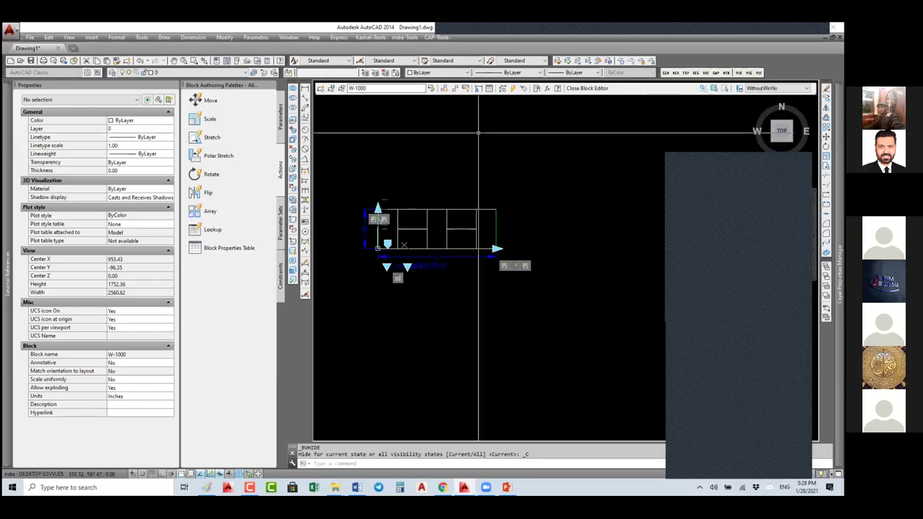
# Toggle between WithWinNo and WithoutWinNo to check WN, with hidden objects shown dimmed
pyautogui.click(807, 88)
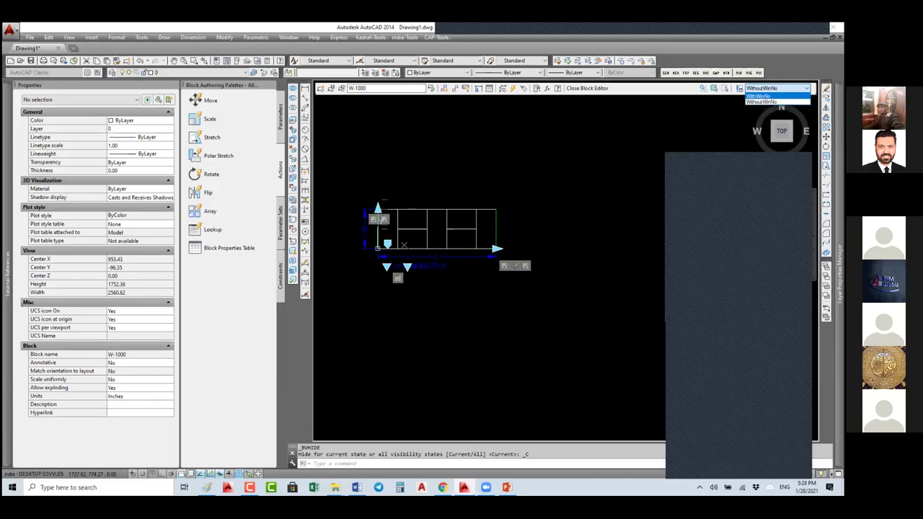
pyautogui.click(772, 102)
pyautogui.click(807, 88)
pyautogui.click(762, 102)
pyautogui.click(806, 88)
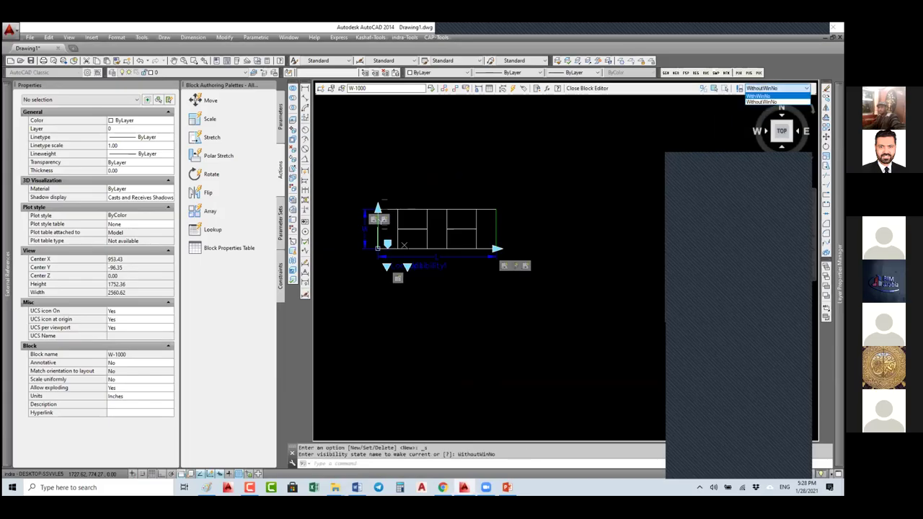
pyautogui.click(759, 96)
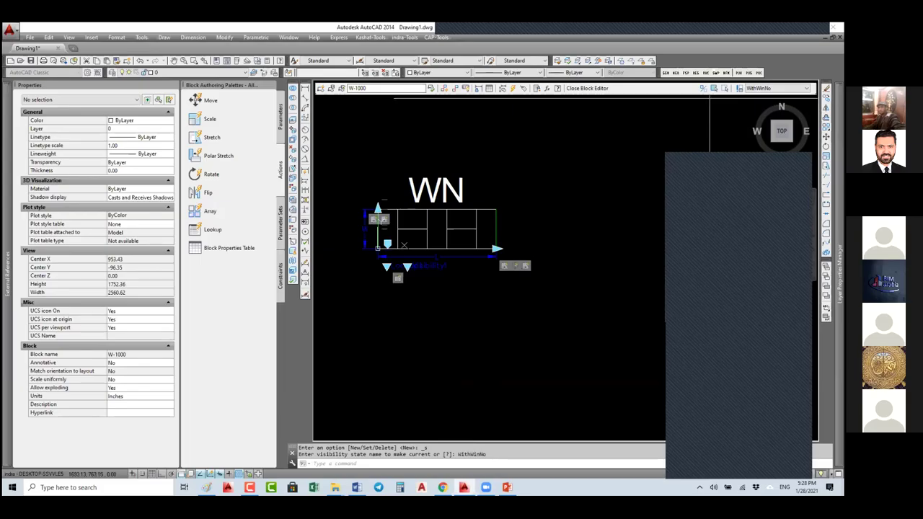
pyautogui.click(702, 91)
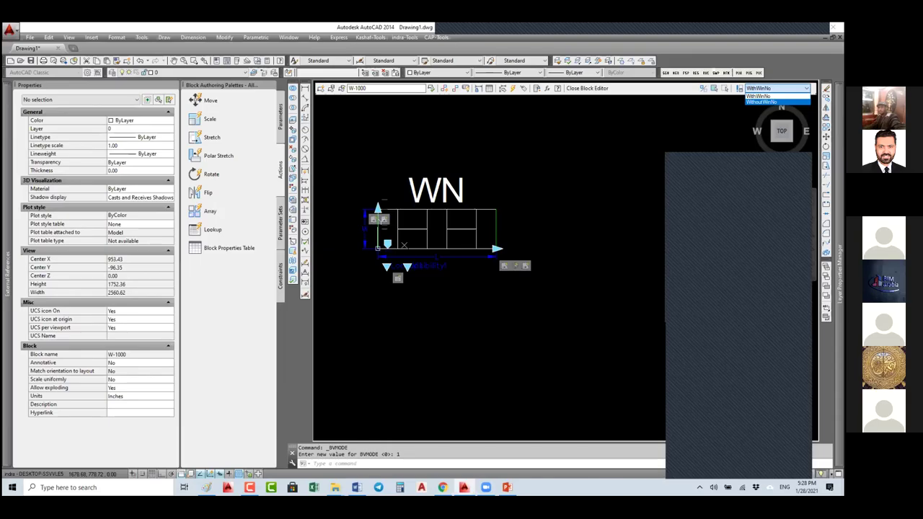
pyautogui.click(762, 102)
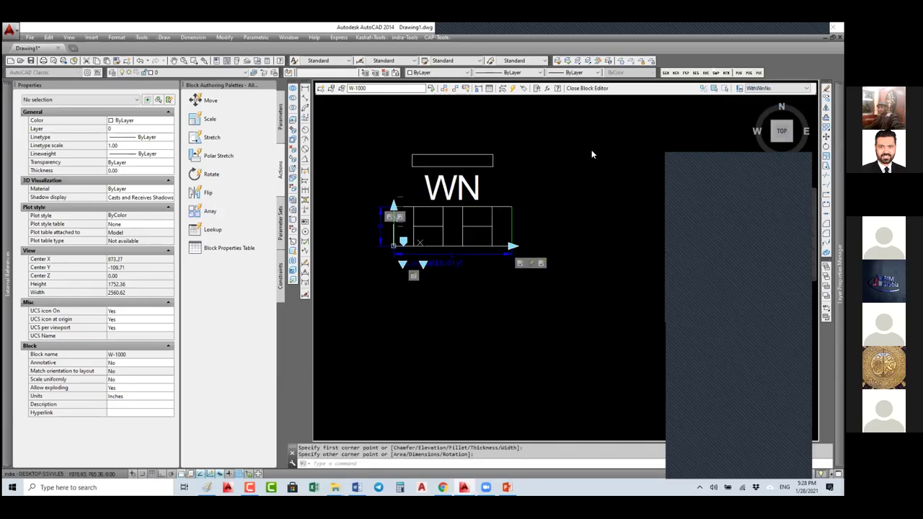
# Hide the rectangle above WN in the WithWinNo visibility state
pyautogui.rightClick(593, 153)
pyautogui.click(615, 156)
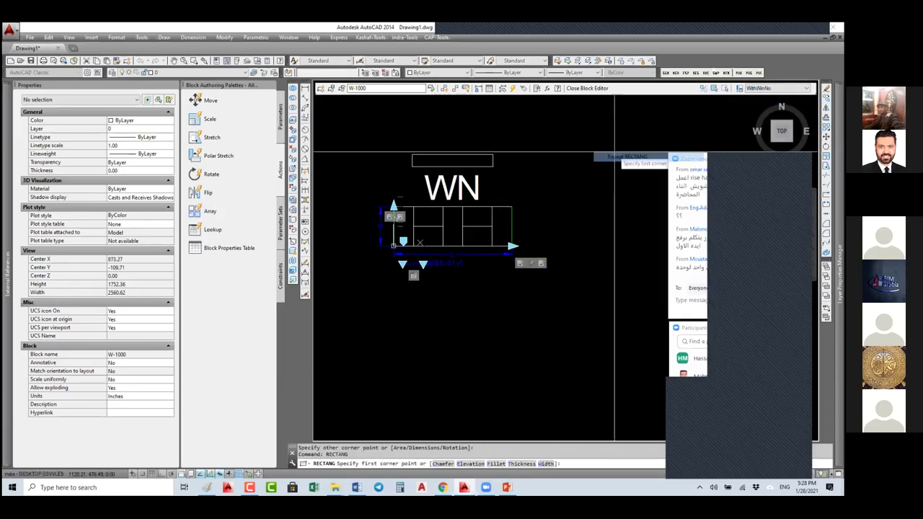
pyautogui.press('Escape')
pyautogui.press('Escape')
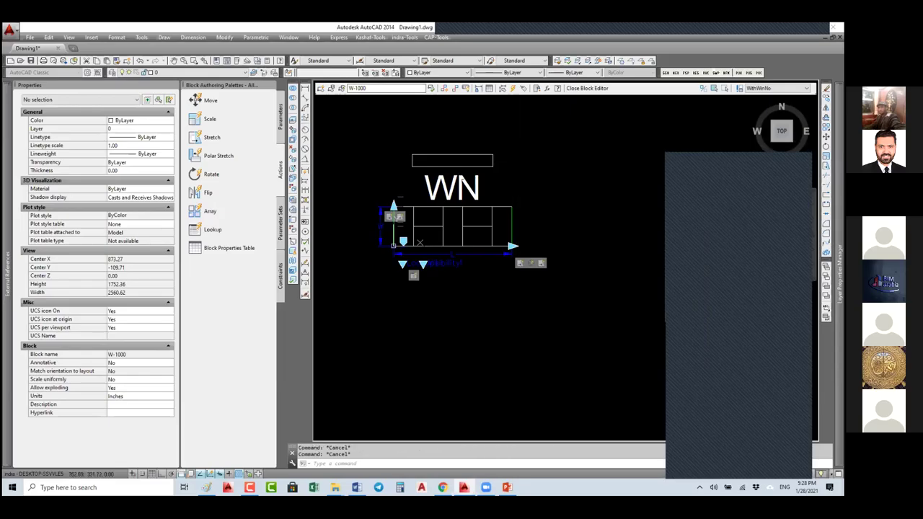
pyautogui.click(453, 155)
pyautogui.click(727, 155)
pyautogui.click(725, 88)
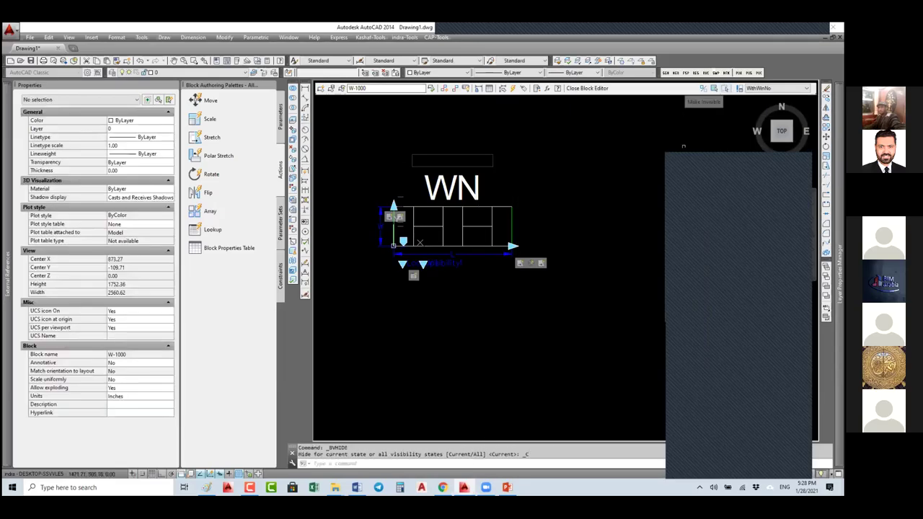
pyautogui.click(703, 89)
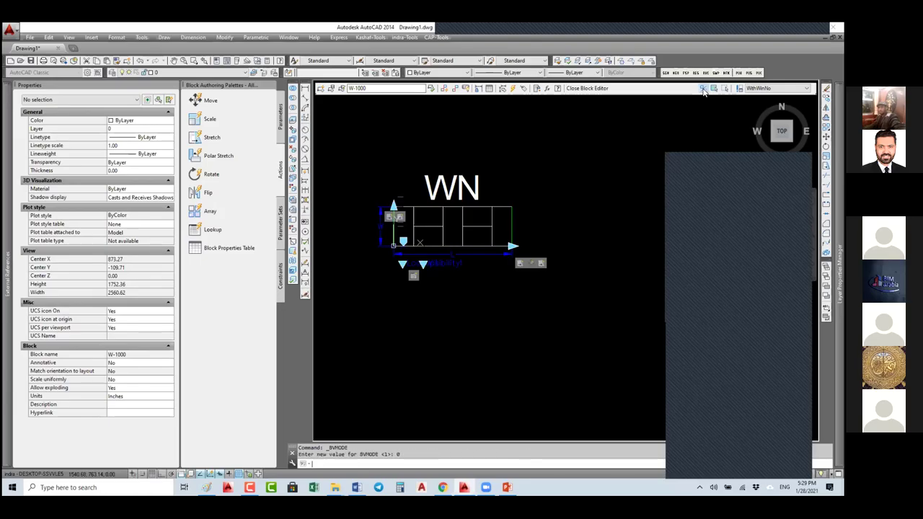
# Switch to WithoutWinNo and make the rectangle visible there
pyautogui.click(807, 88)
pyautogui.click(764, 101)
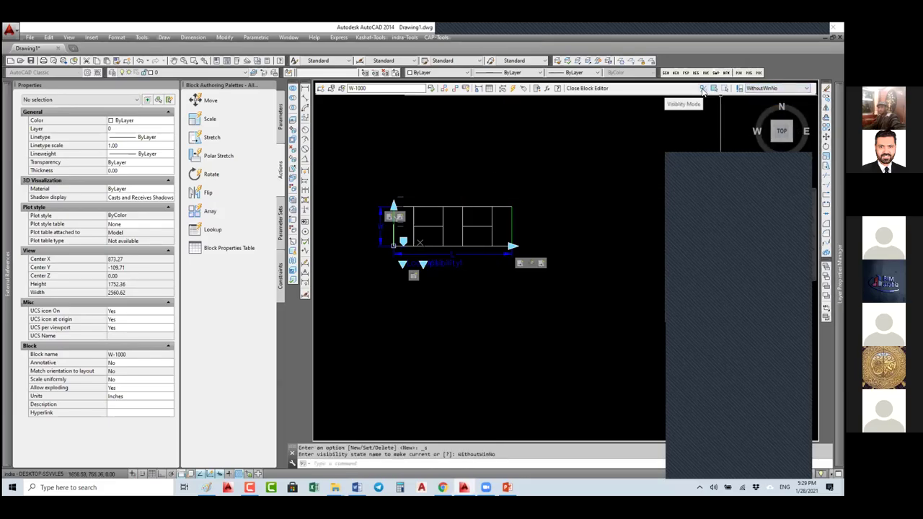
pyautogui.click(703, 90)
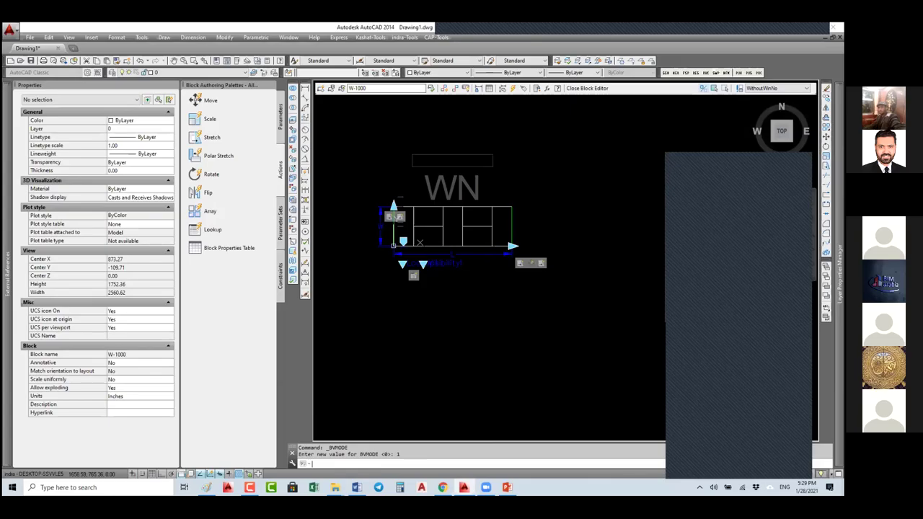
pyautogui.click(714, 88)
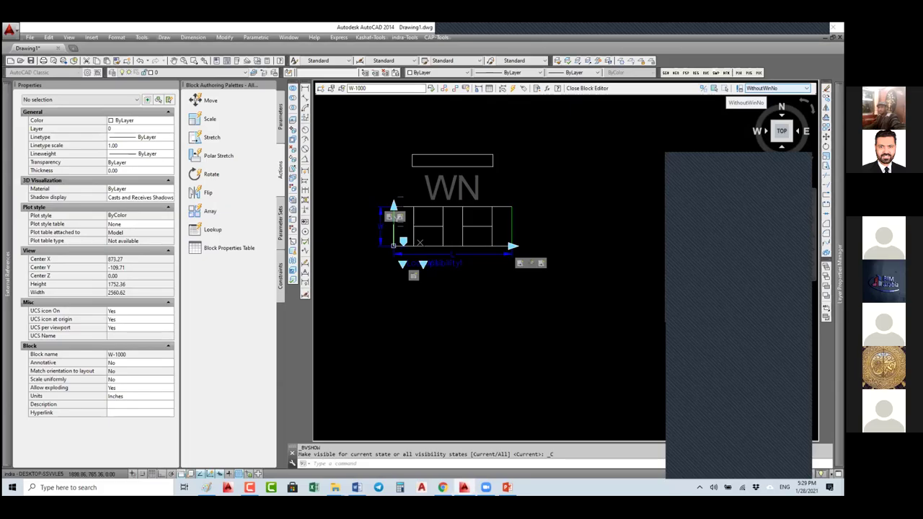
# Turn off hidden-object display and return the block to the WithWinNo state
pyautogui.click(776, 88)
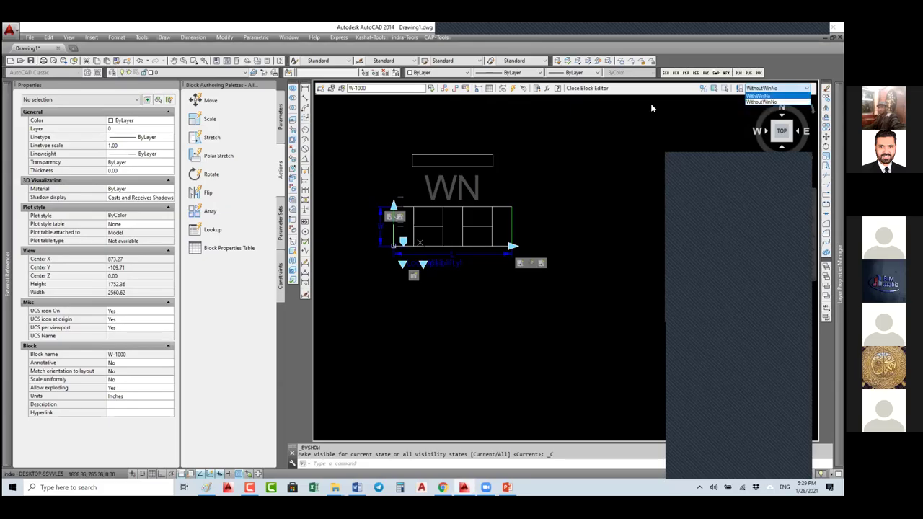
pyautogui.click(704, 89)
pyautogui.click(703, 89)
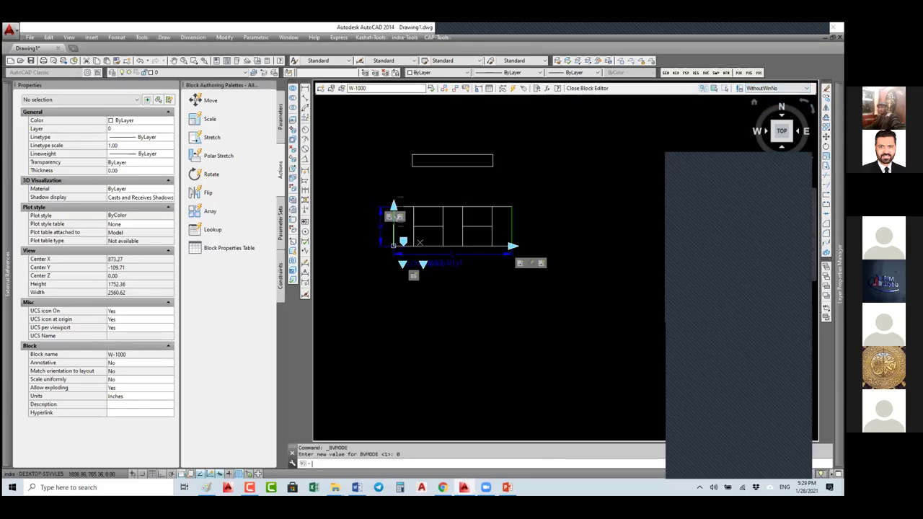
pyautogui.click(776, 88)
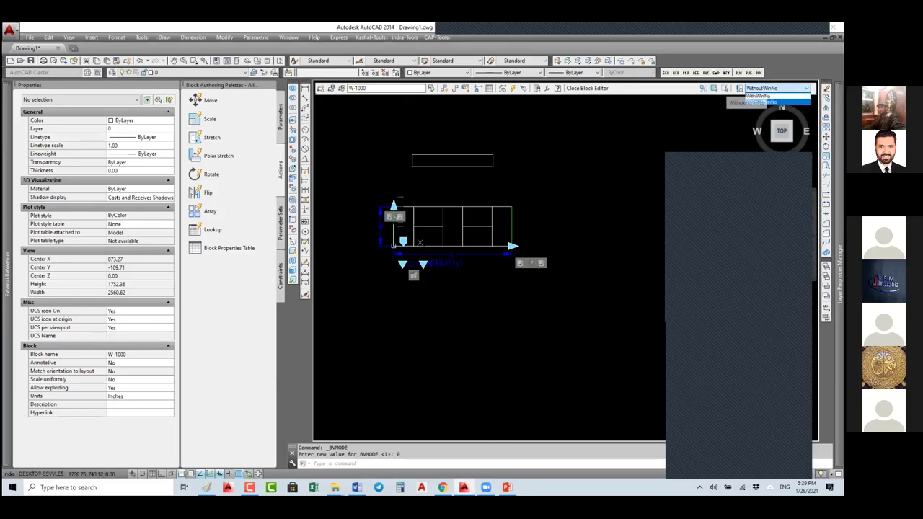
pyautogui.click(761, 96)
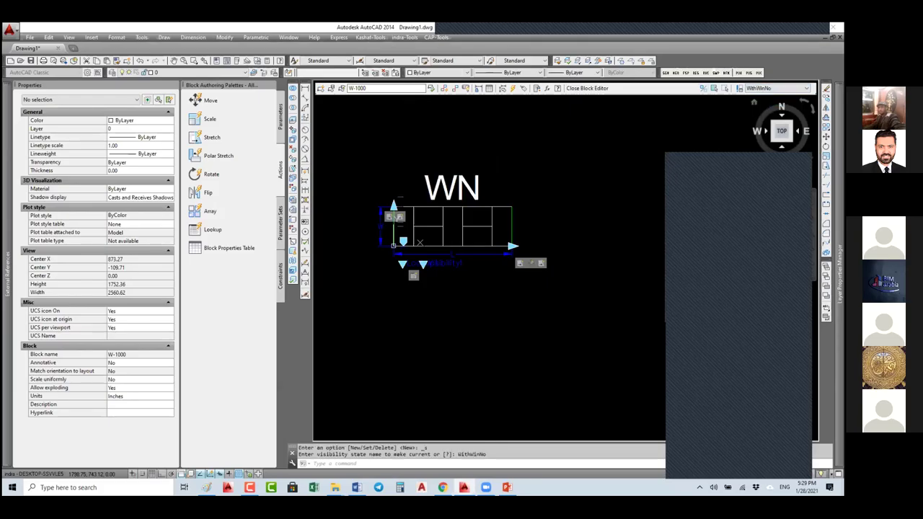
pyautogui.click(775, 88)
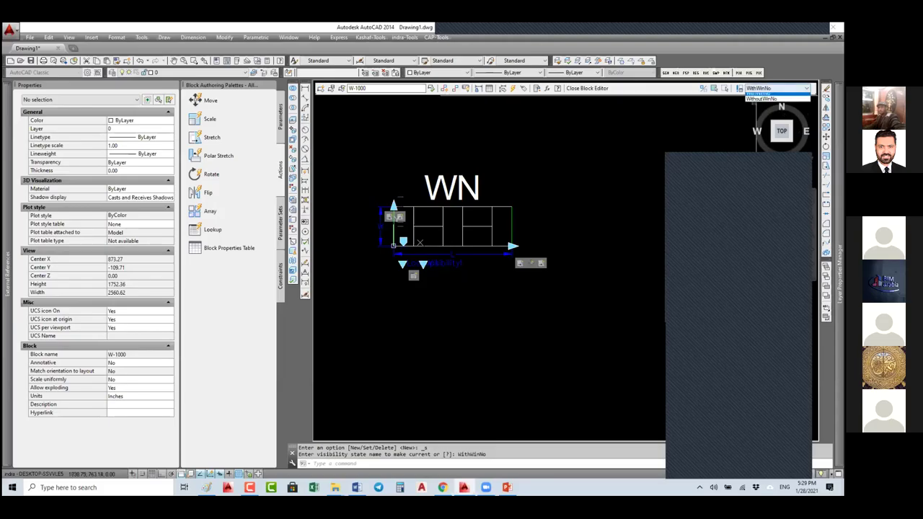
pyautogui.click(604, 103)
# Close the Block Editor saving the W-1000 changes, and select a W-01 window
pyautogui.click(587, 88)
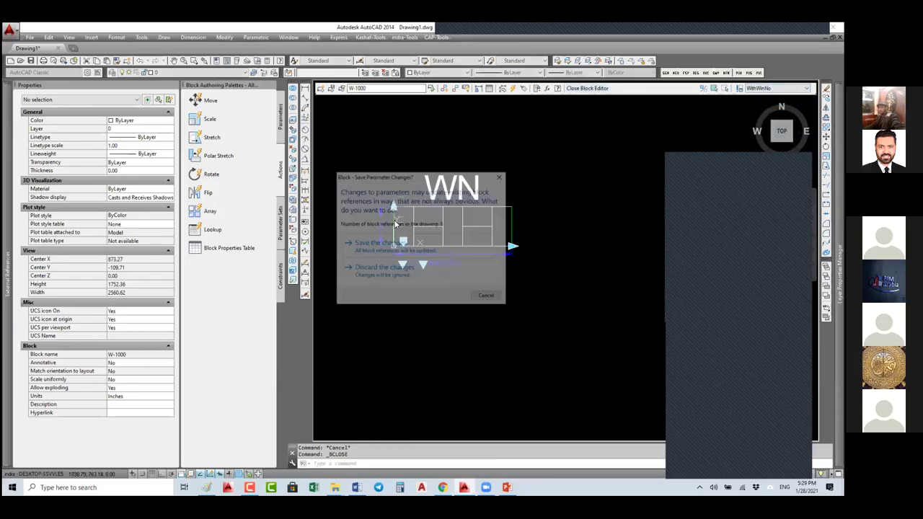
pyautogui.click(432, 247)
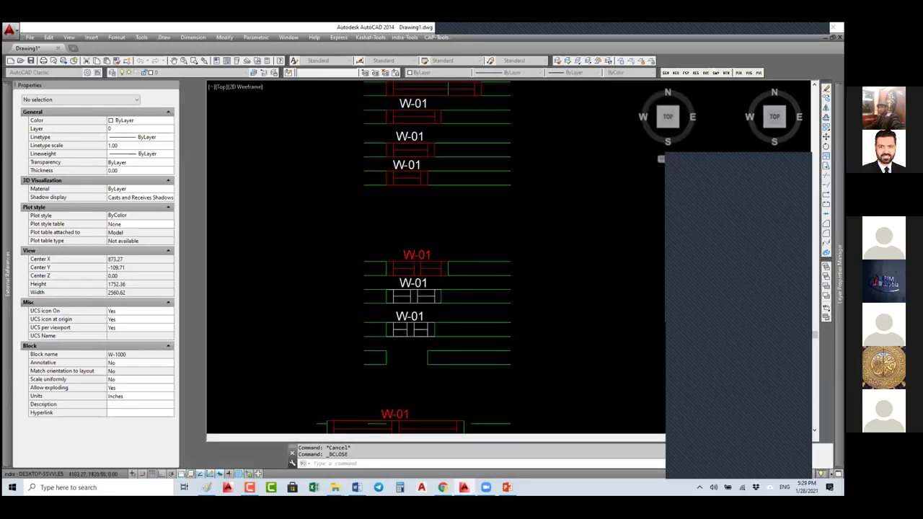
pyautogui.click(443, 268)
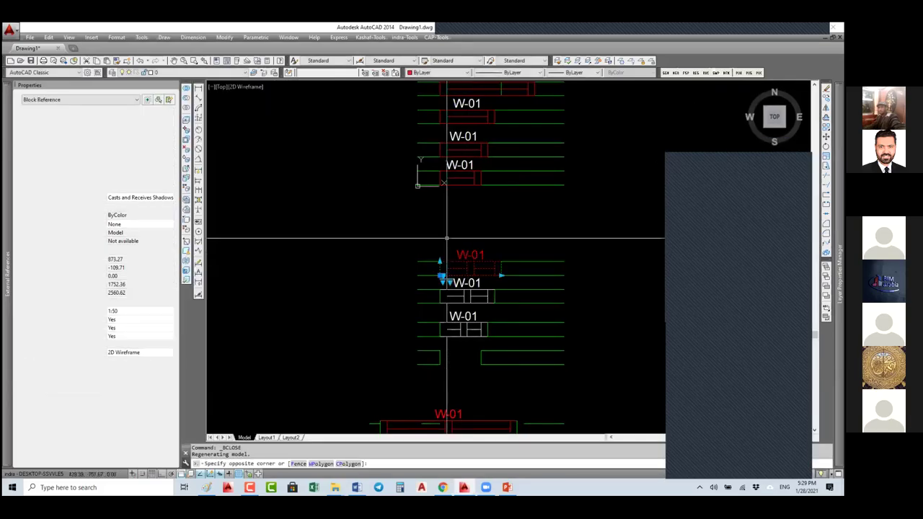
pyautogui.scroll(5, 451, 291)
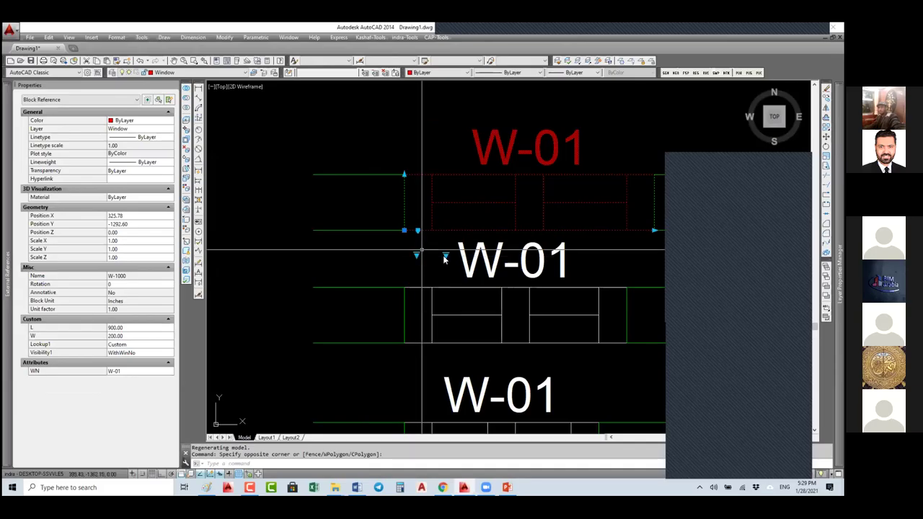
# Set the W-01 window's visibility to WithoutWinNo, hiding its number label, then deselect
pyautogui.click(445, 255)
pyautogui.click(466, 277)
pyautogui.click(446, 255)
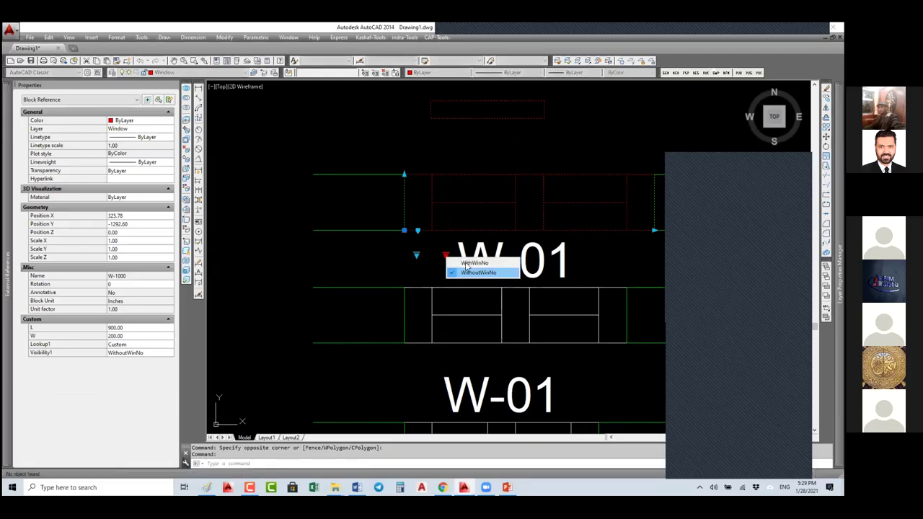
pyautogui.click(465, 262)
pyautogui.click(446, 255)
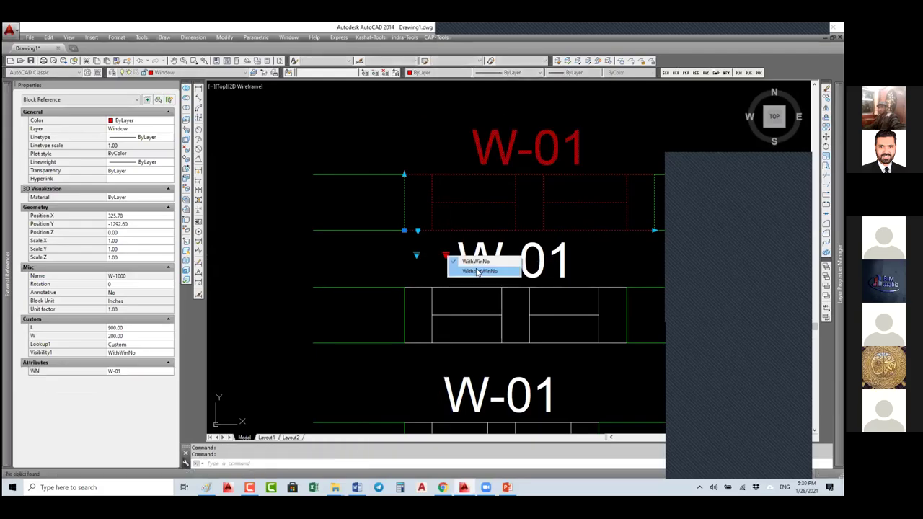
pyautogui.click(477, 277)
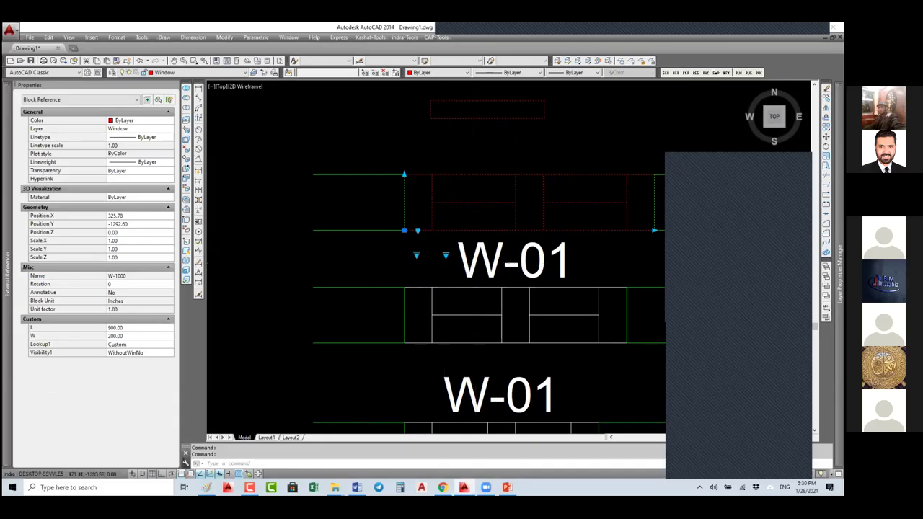
pyautogui.scroll(-4, 376, 244)
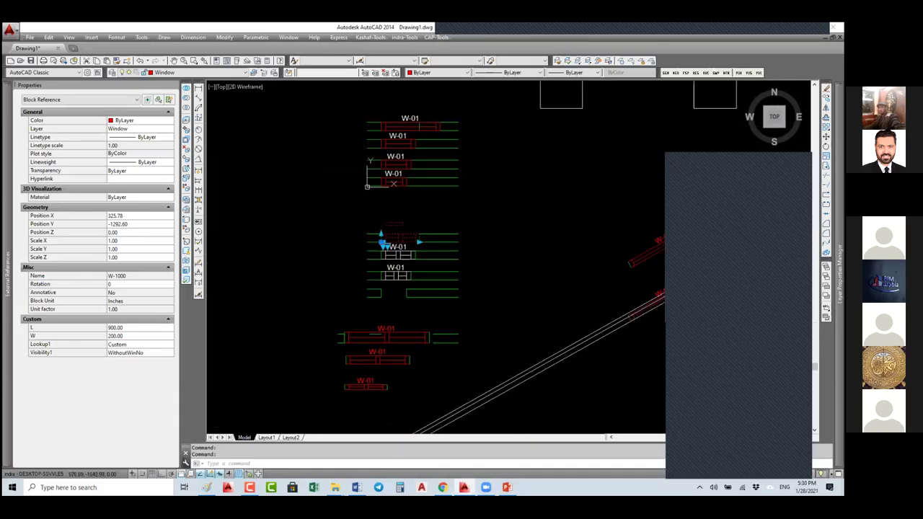
pyautogui.moveTo(368, 186); pyautogui.dragTo(356, 181, button='middle')
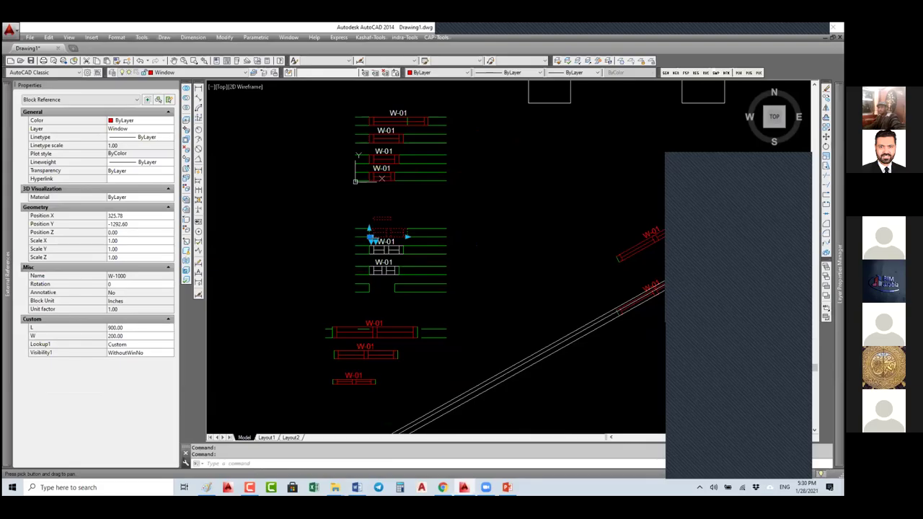
pyautogui.press('Escape')
pyautogui.press('Escape')
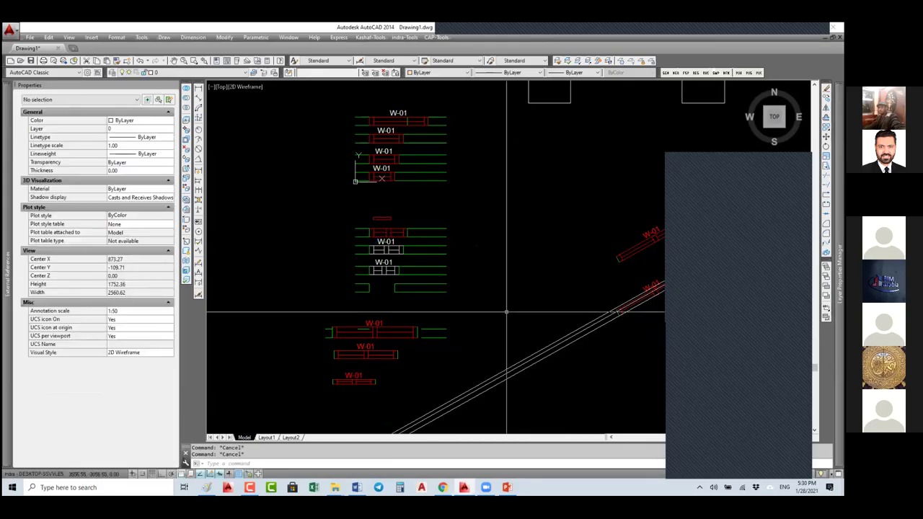
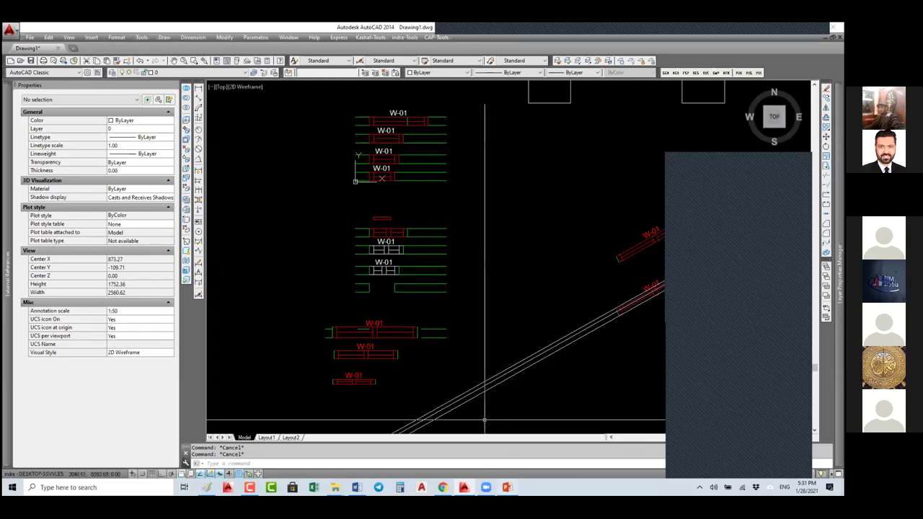
# Open the W-01 window's W-1000 block definition with BE, then close the Block Editor
pyautogui.click(375, 326)
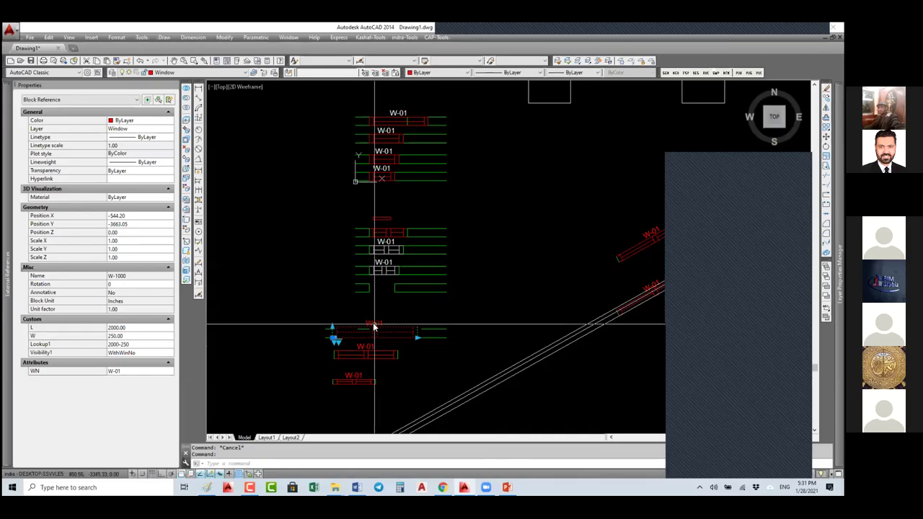
pyautogui.write('be')
pyautogui.press('Return')
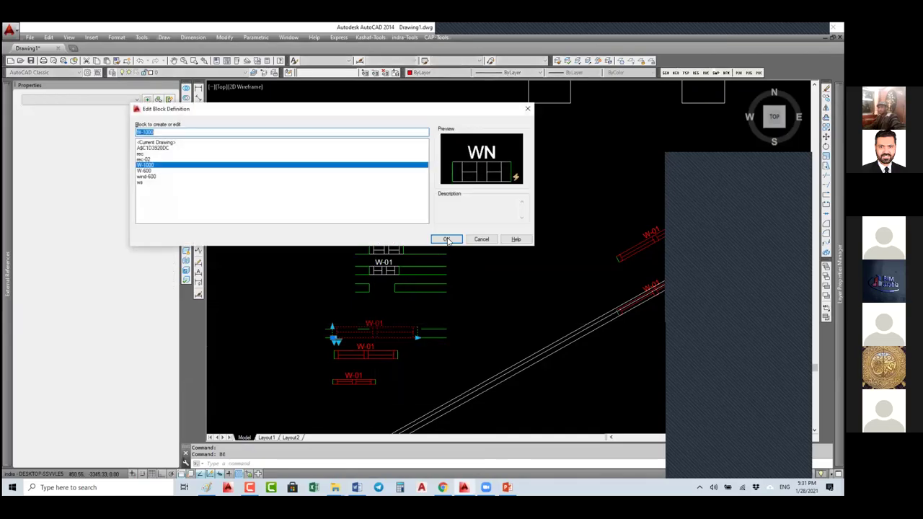
pyautogui.click(449, 239)
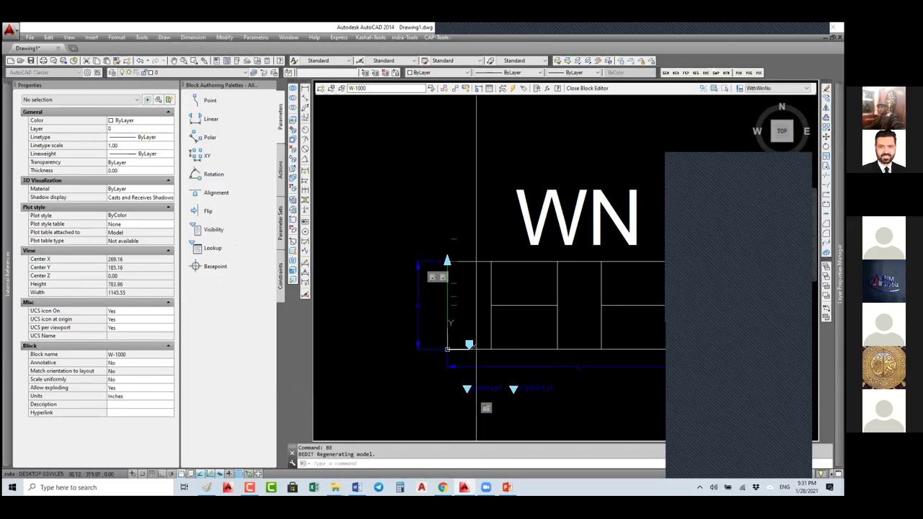
pyautogui.scroll(-5, 466, 253)
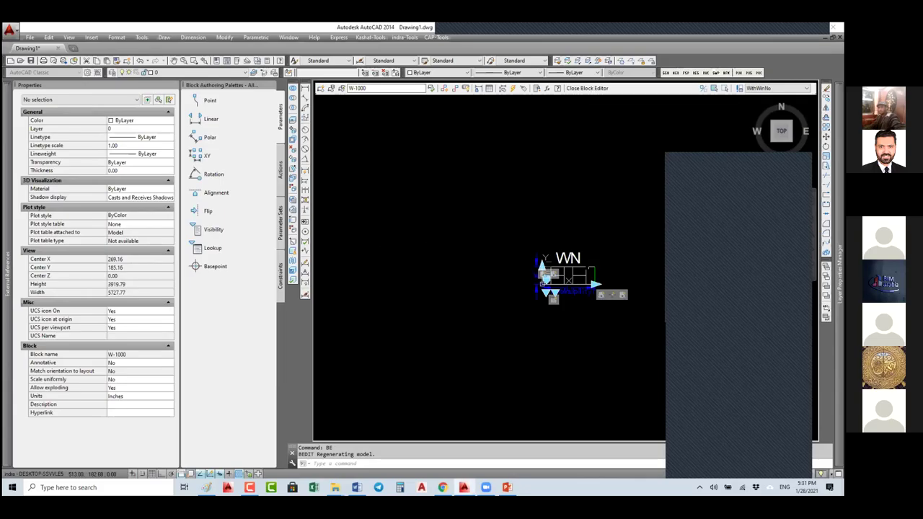
pyautogui.click(587, 88)
# Save the W-1000 block changes and start inserting the W-1000 block
pyautogui.click(392, 241)
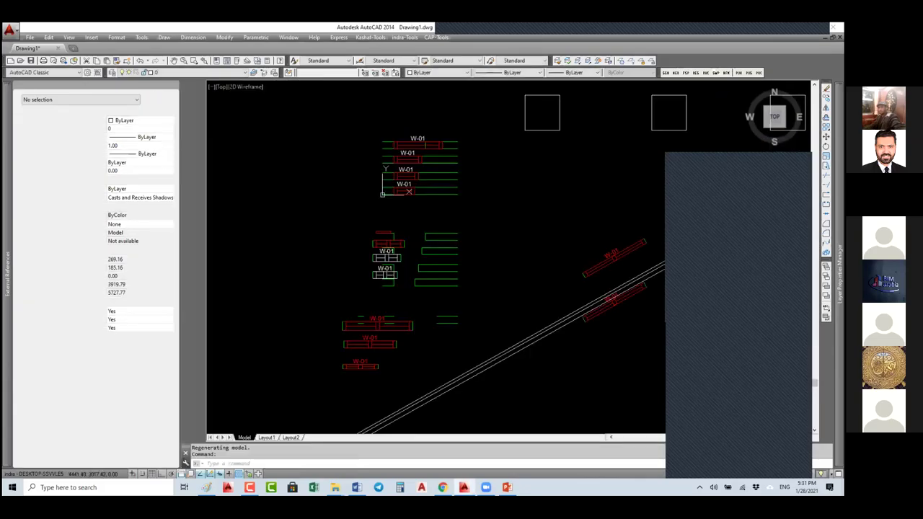
pyautogui.write('i')
pyautogui.press('Return')
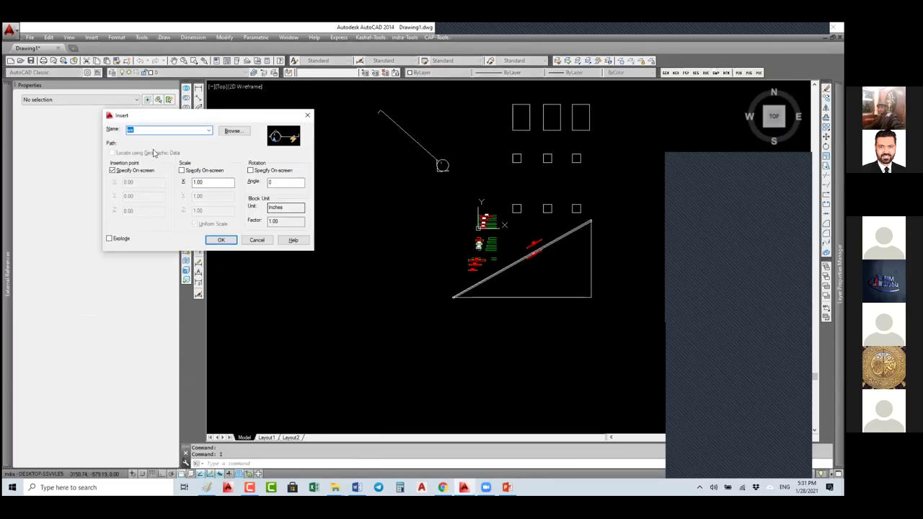
pyautogui.hotkey('alt', 'Down')
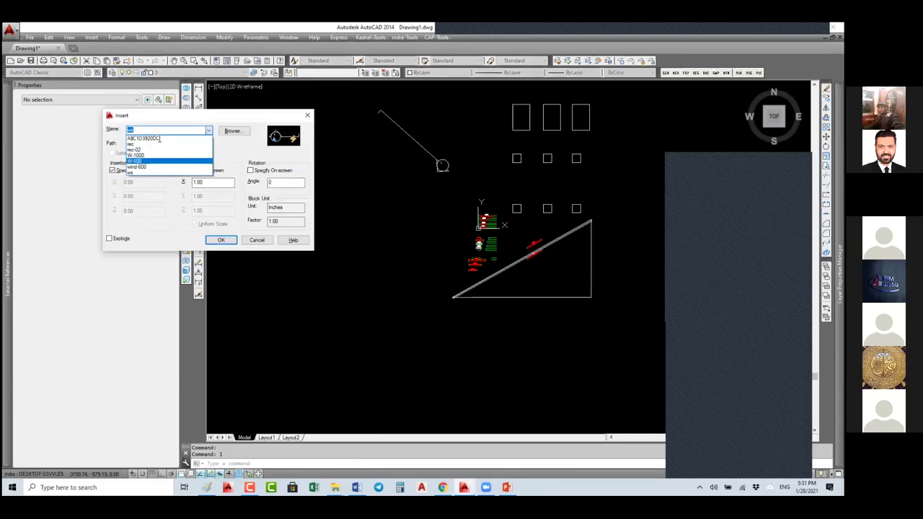
pyautogui.press('Return')
pyautogui.click(209, 130)
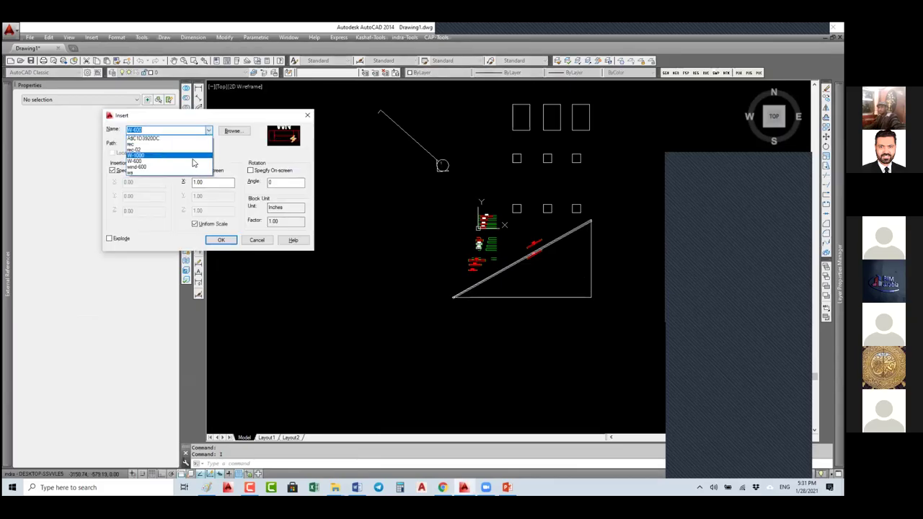
pyautogui.click(194, 163)
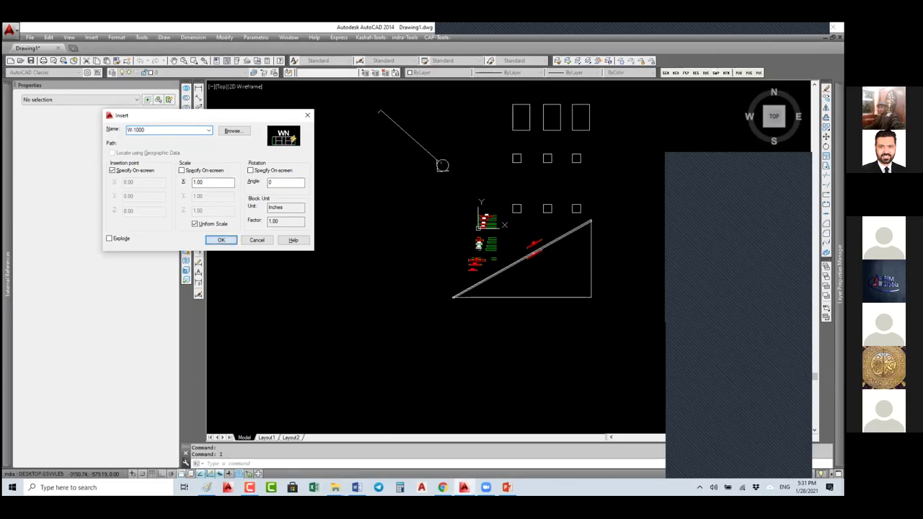
pyautogui.press('Return')
# Cycle the W-1000 block's insertion base point with Ctrl
pyautogui.scroll(5, 449, 233)
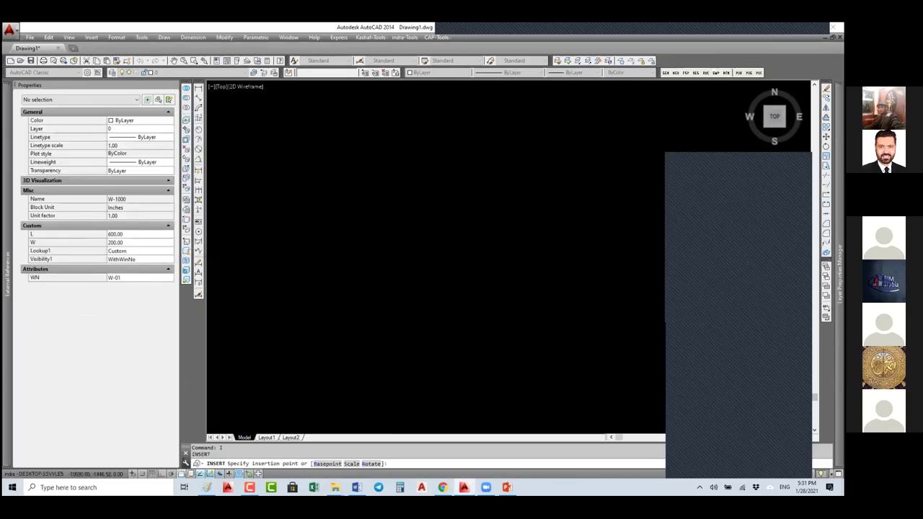
pyautogui.press('ctrl')
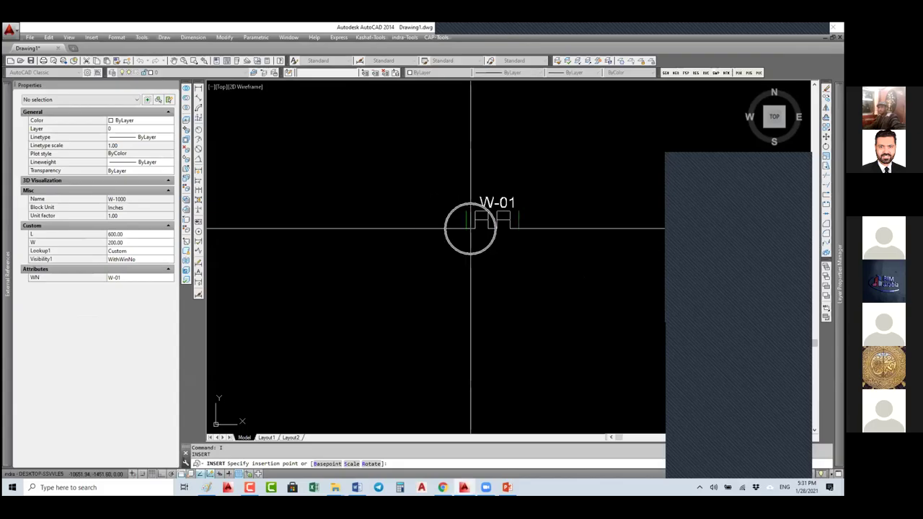
pyautogui.press('ctrl')
pyautogui.press('ctrl')
pyautogui.press('ctrl')
pyautogui.press('ctrl')
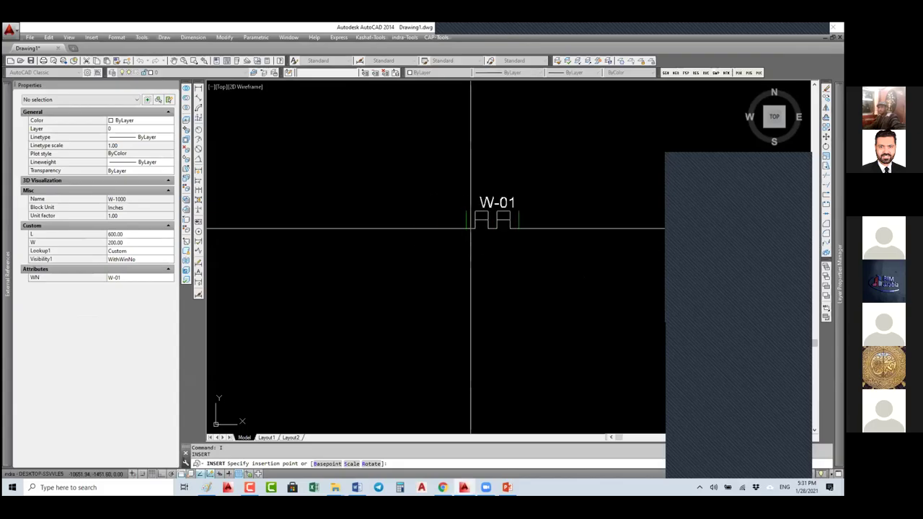
pyautogui.press('ctrl')
pyautogui.press('ctrl')
pyautogui.press('ctrl')
pyautogui.press('ctrl')
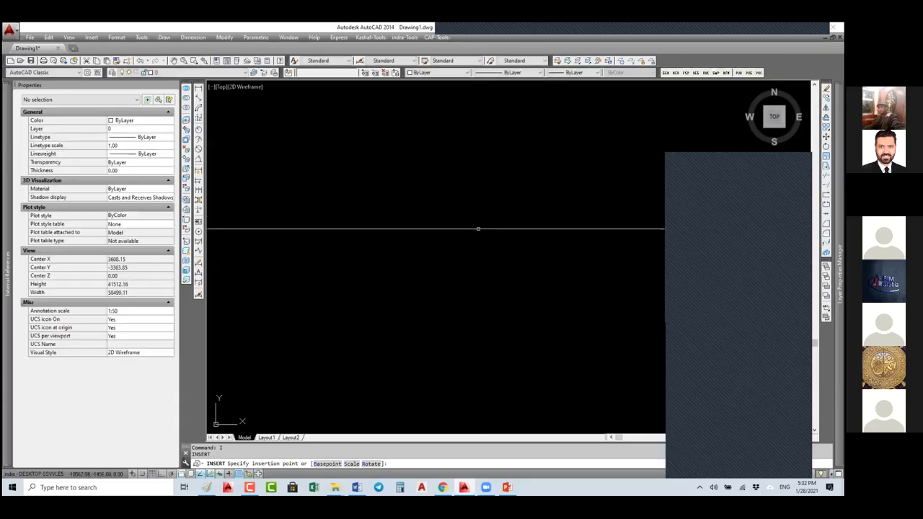
# Cancel the pending insertion and restart Insert with W-1000 chosen
pyautogui.press('Escape')
pyautogui.press('Escape')
pyautogui.write('i')
pyautogui.press('Return')
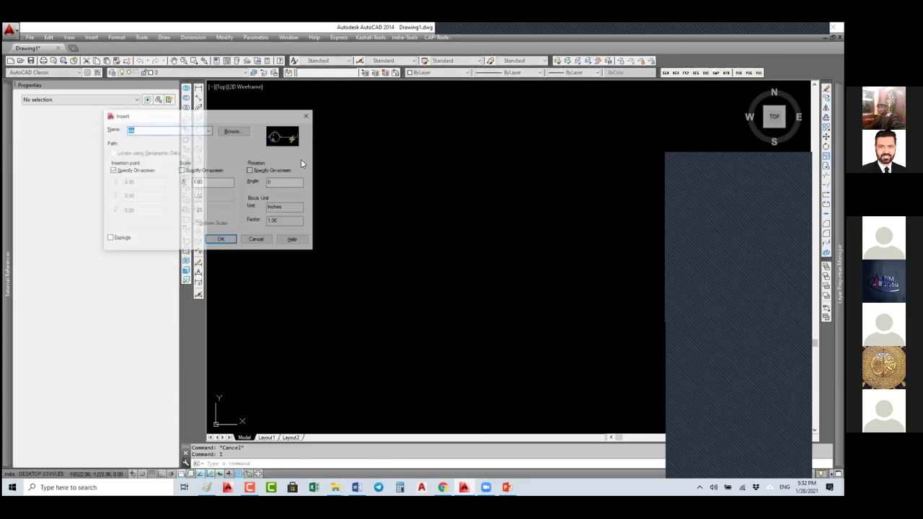
pyautogui.click(209, 131)
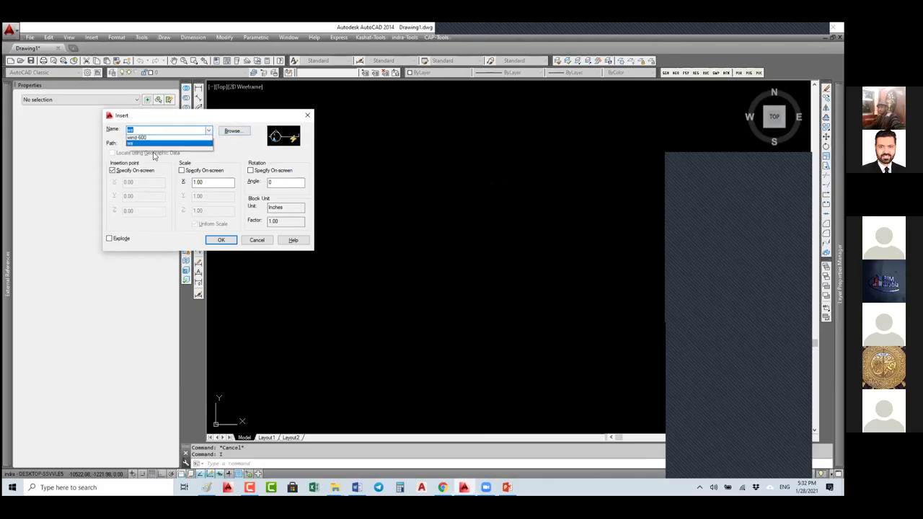
pyautogui.click(157, 156)
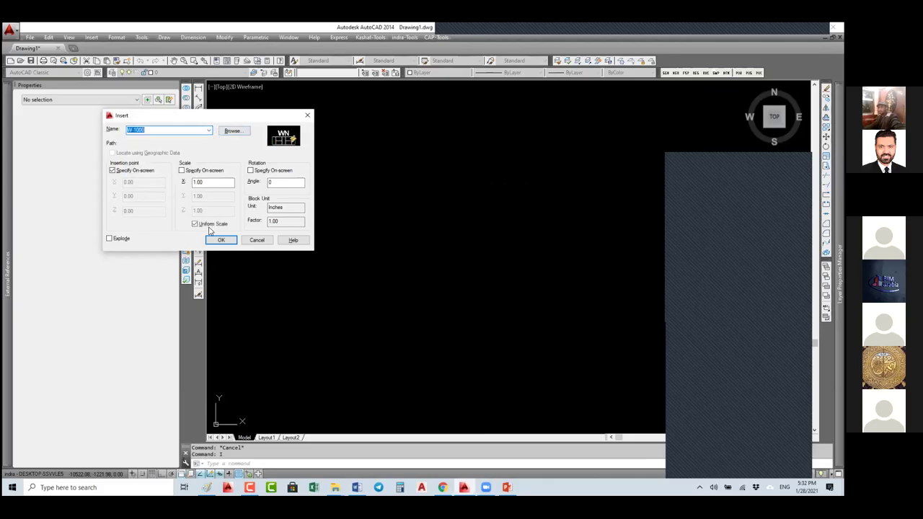
pyautogui.click(224, 240)
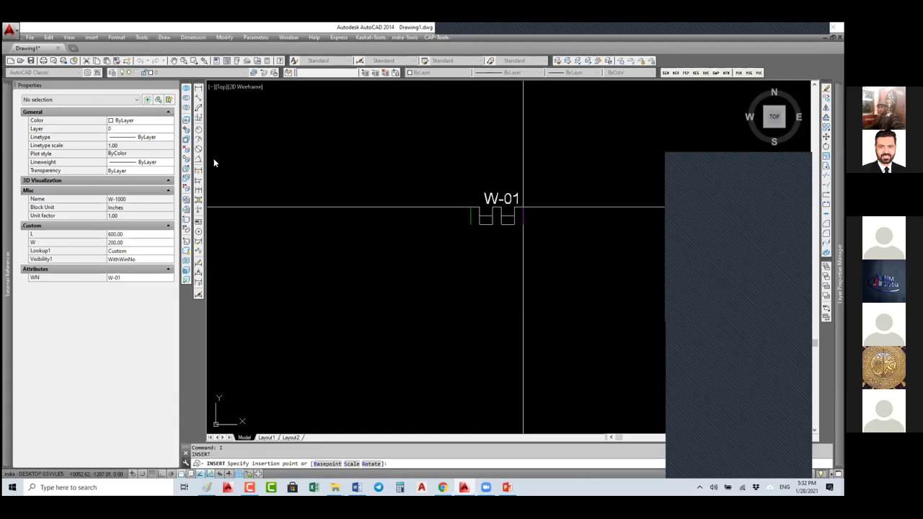
# Cancel that insertion and bring up Edit Block Definition with BE
pyautogui.press('Escape')
pyautogui.write('be')
pyautogui.press('Return')
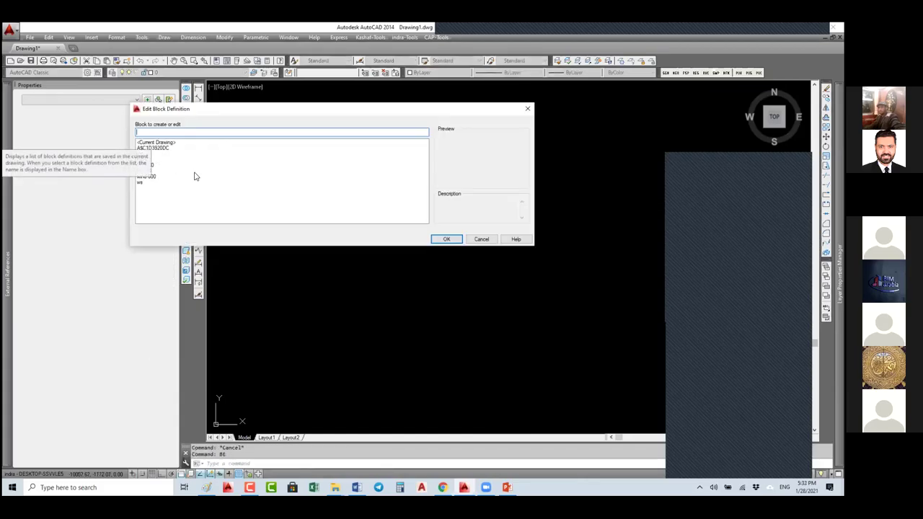
# Open W-1000 in the Block Editor, check its Basepoint parameter, then close saving parameter changes
pyautogui.click(181, 165)
pyautogui.click(447, 238)
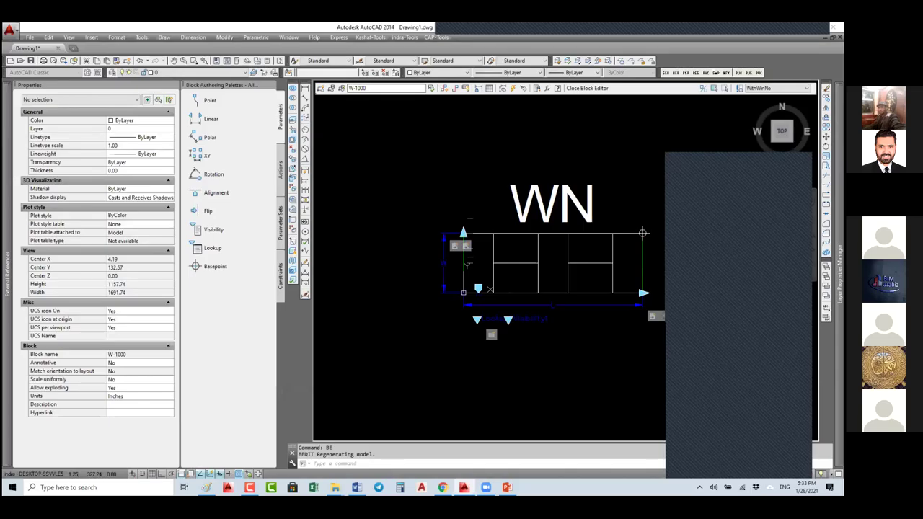
pyautogui.moveTo(643, 232); pyautogui.dragTo(546, 209, button='middle')
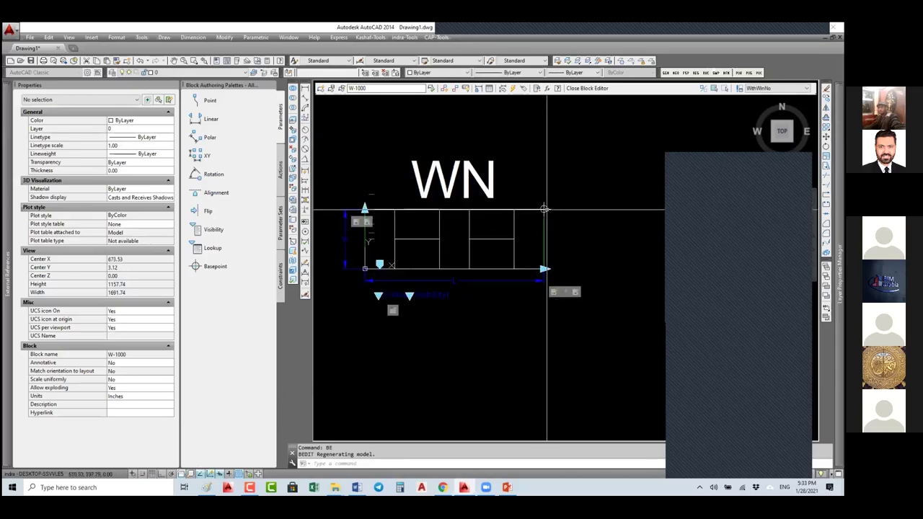
pyautogui.click(199, 268)
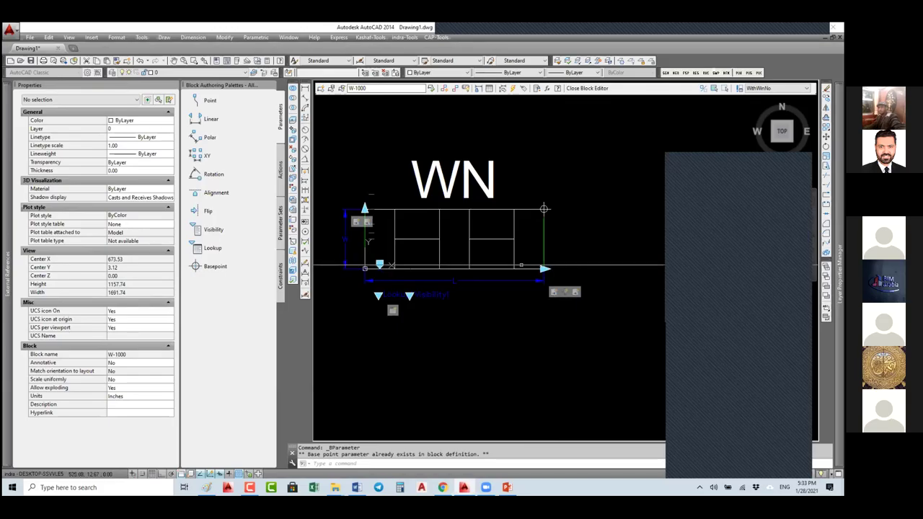
pyautogui.click(590, 88)
pyautogui.click(476, 251)
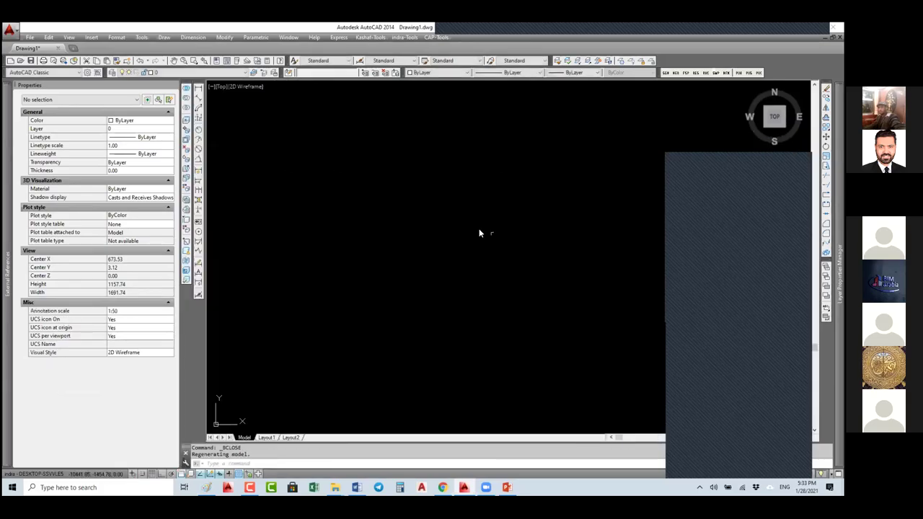
# Insert a W-1000 window block tagged W-01 at the picked point and zoom to inspect it
pyautogui.write('i')
pyautogui.press('Return')
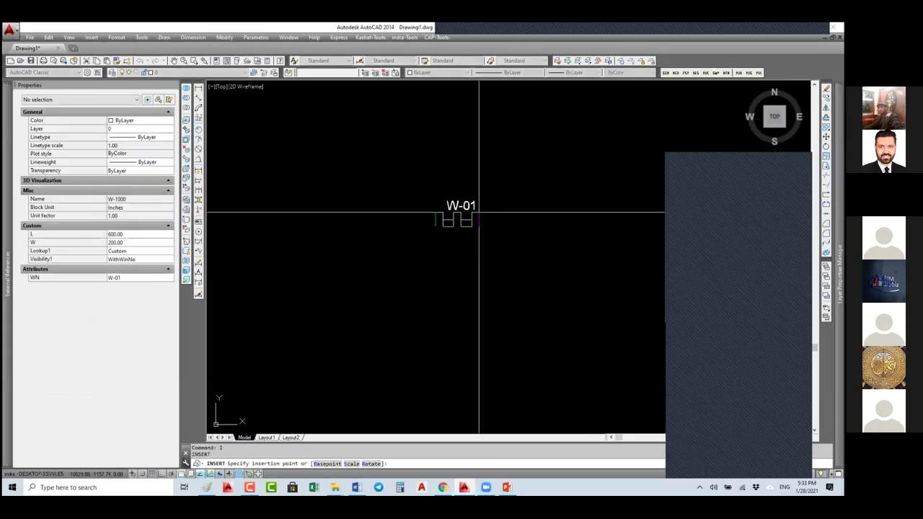
pyautogui.click(478, 216)
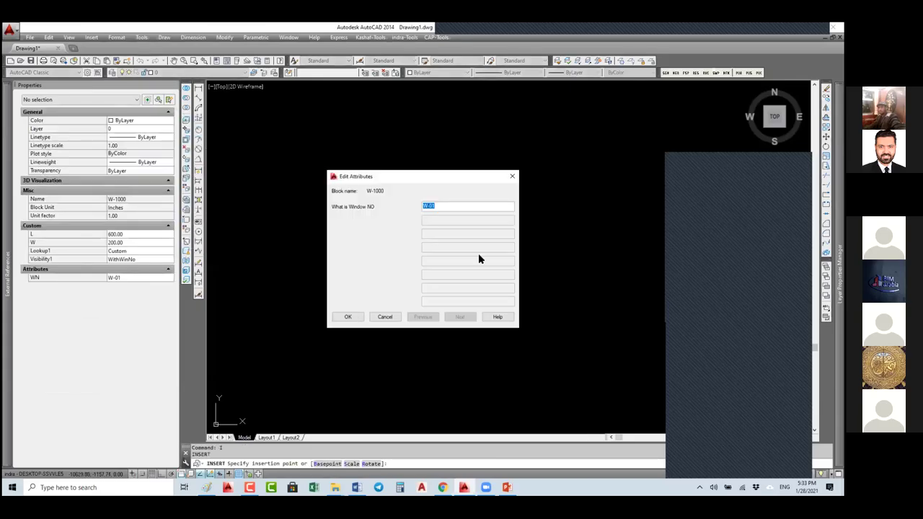
pyautogui.click(352, 317)
pyautogui.click(479, 216)
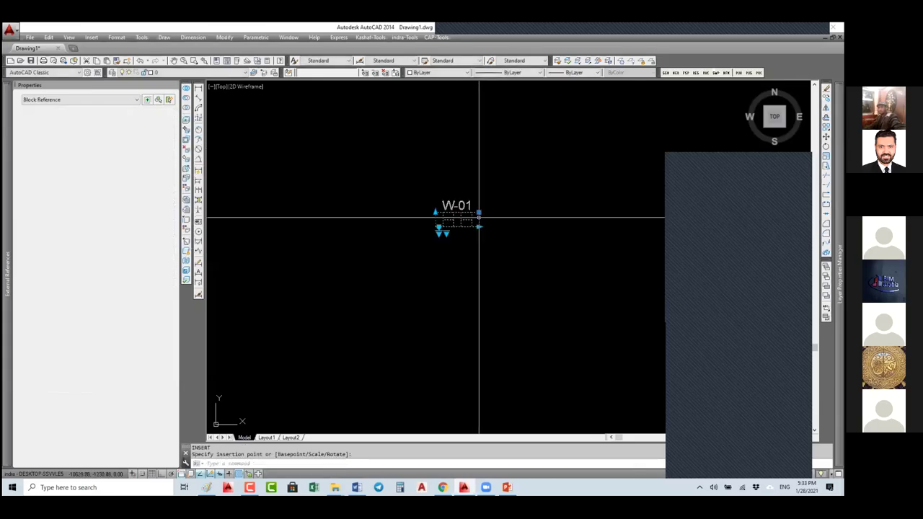
pyautogui.scroll(2, 490, 211)
pyautogui.scroll(1, 487, 208)
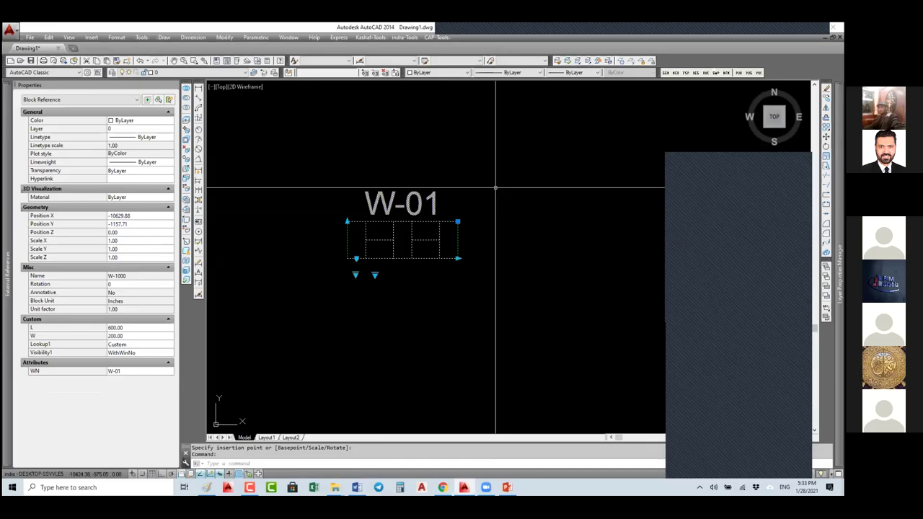
pyautogui.scroll(-3, 496, 188)
# Insert another W-1000 window block with attribute W-01 at the picked points
pyautogui.write('i')
pyautogui.press('Return')
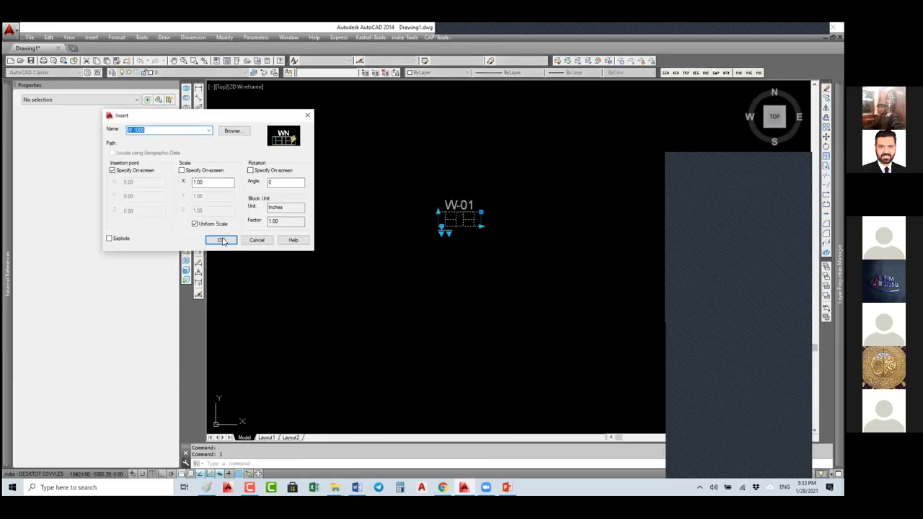
pyautogui.click(221, 240)
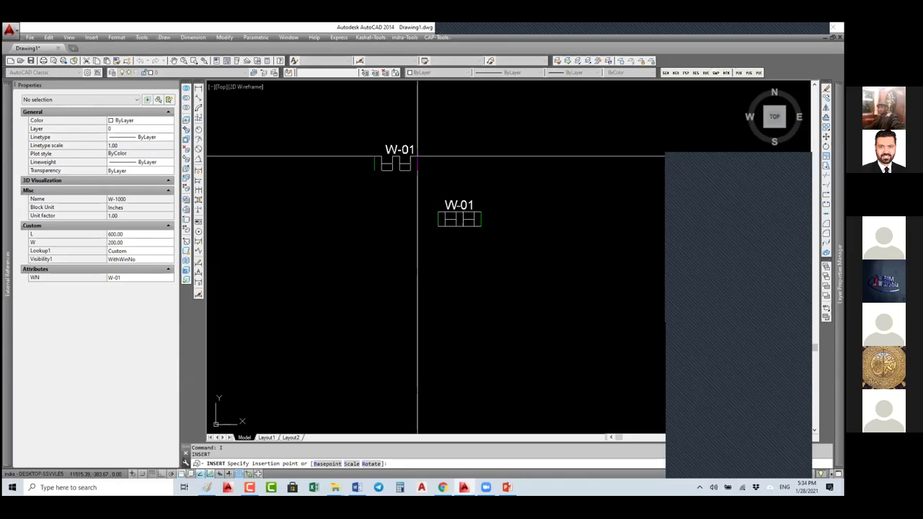
pyautogui.click(417, 156)
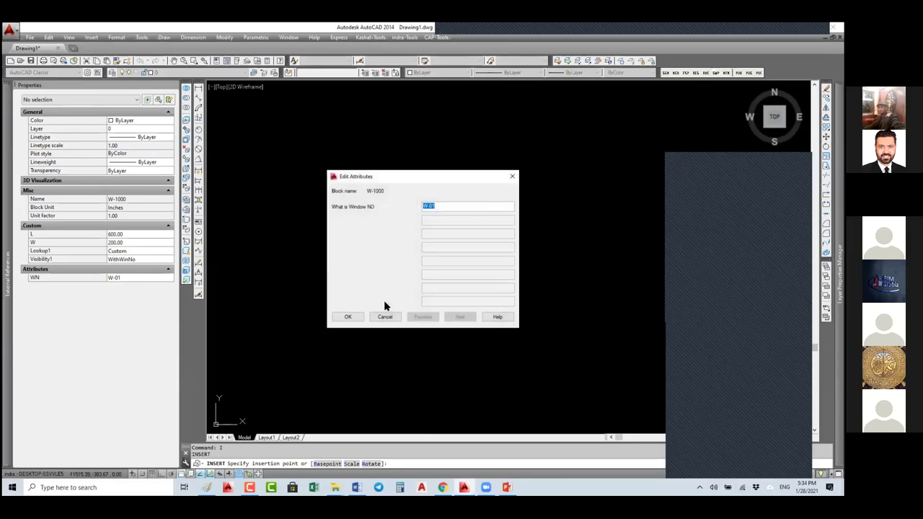
pyautogui.click(353, 320)
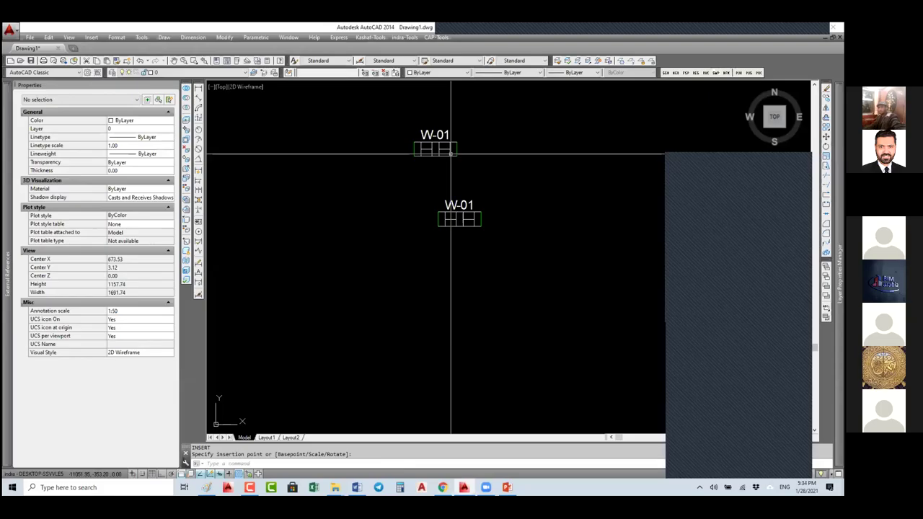
pyautogui.moveTo(438, 148); pyautogui.dragTo(447, 213, button='middle')
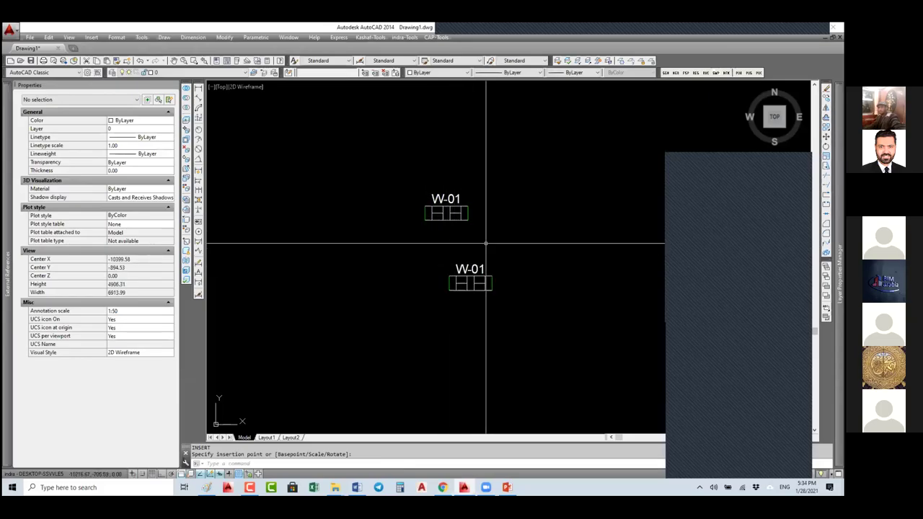
pyautogui.scroll(8, 452, 208)
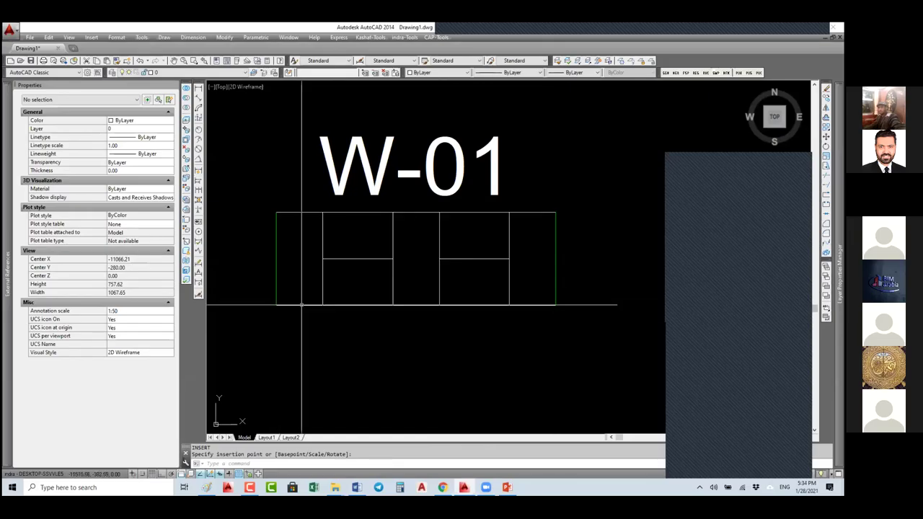
pyautogui.click(272, 214)
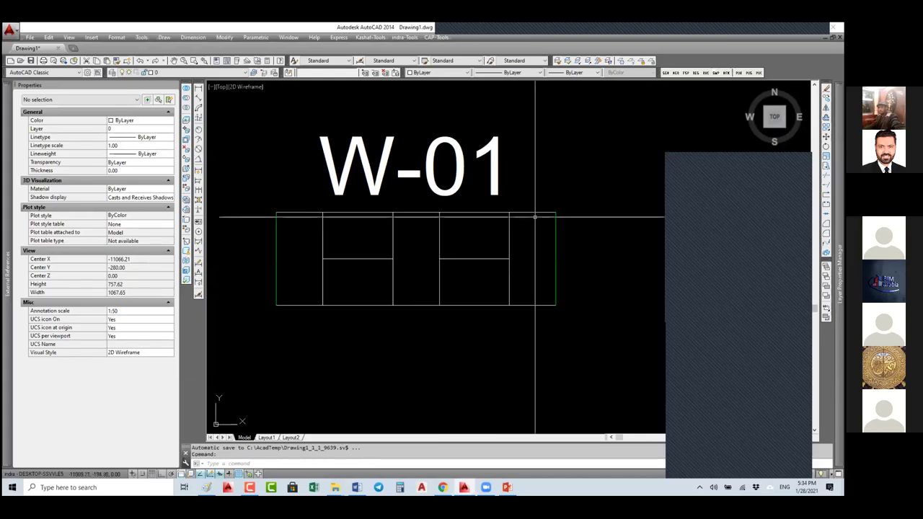
pyautogui.scroll(-4, 505, 325)
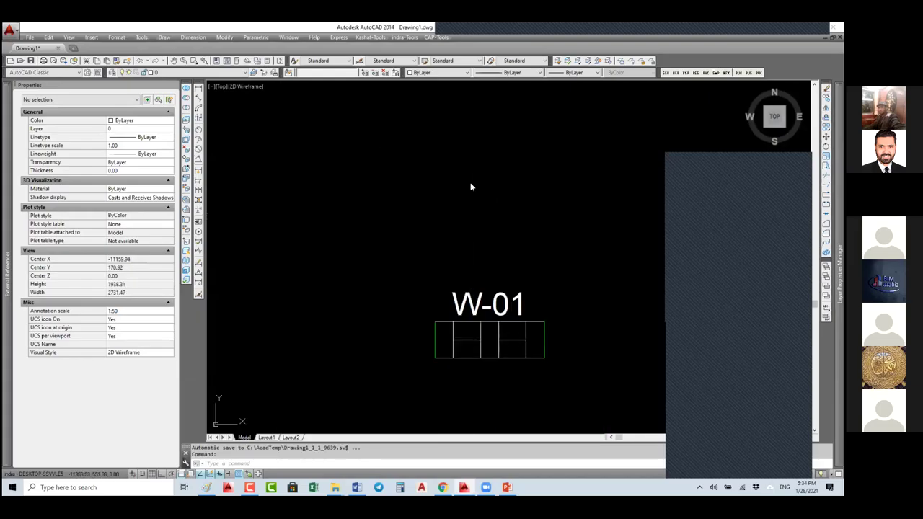
# Insert a W-1000 block tagged W-01 above the existing one, cycling its base points with Ctrl
pyautogui.write('i')
pyautogui.press('Return')
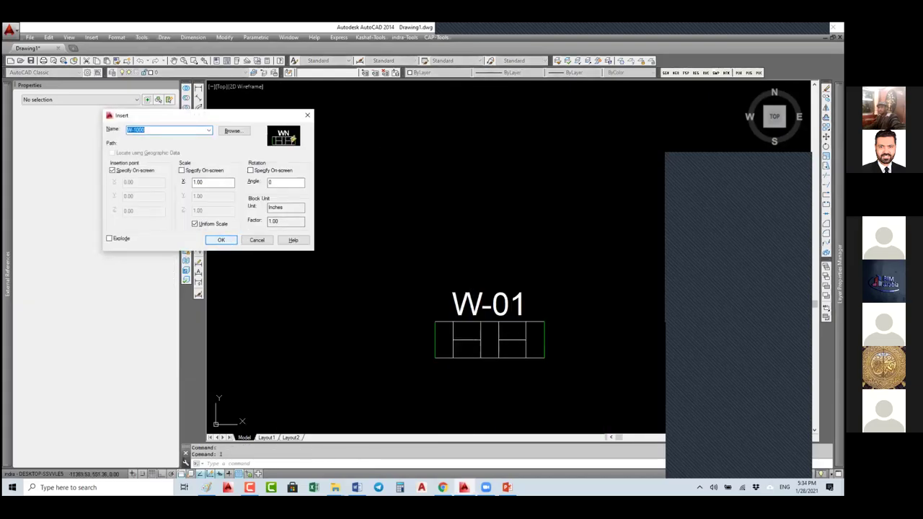
pyautogui.click(226, 242)
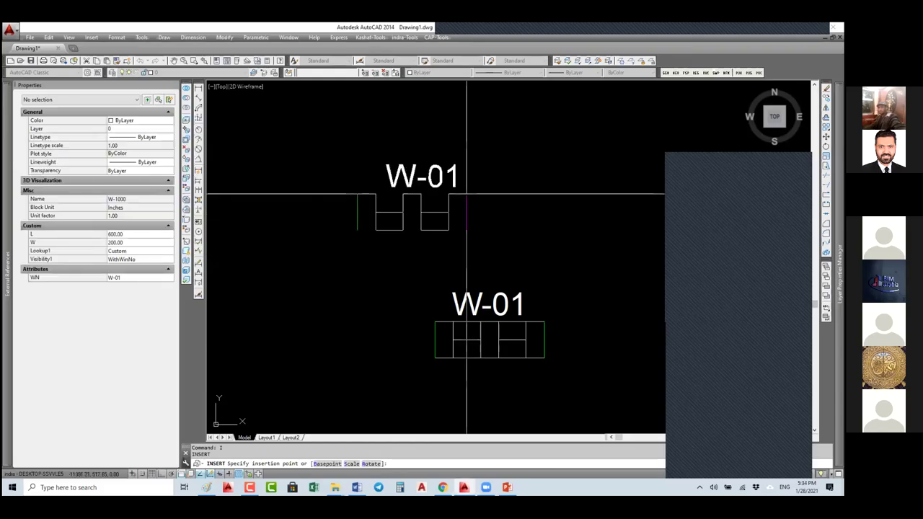
pyautogui.press('ctrl')
pyautogui.press('ctrl')
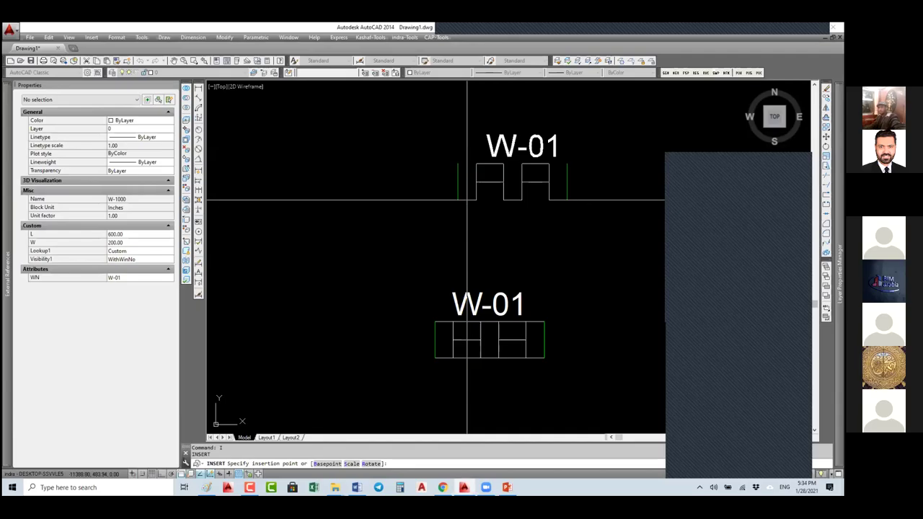
pyautogui.press('ctrl')
pyautogui.press('ctrl')
pyautogui.press('ctrl')
pyautogui.press('ctrl')
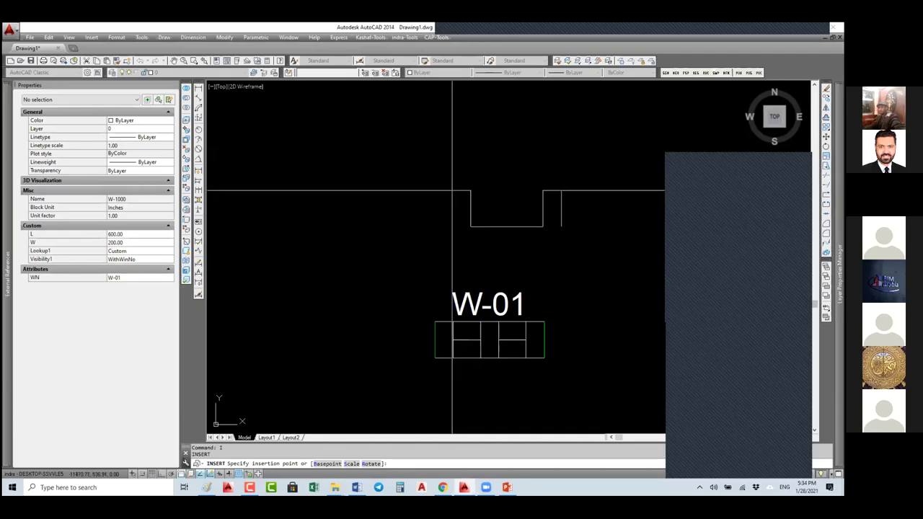
pyautogui.press('ctrl')
pyautogui.press('ctrl')
pyautogui.press('ctrl')
pyautogui.press('ctrl')
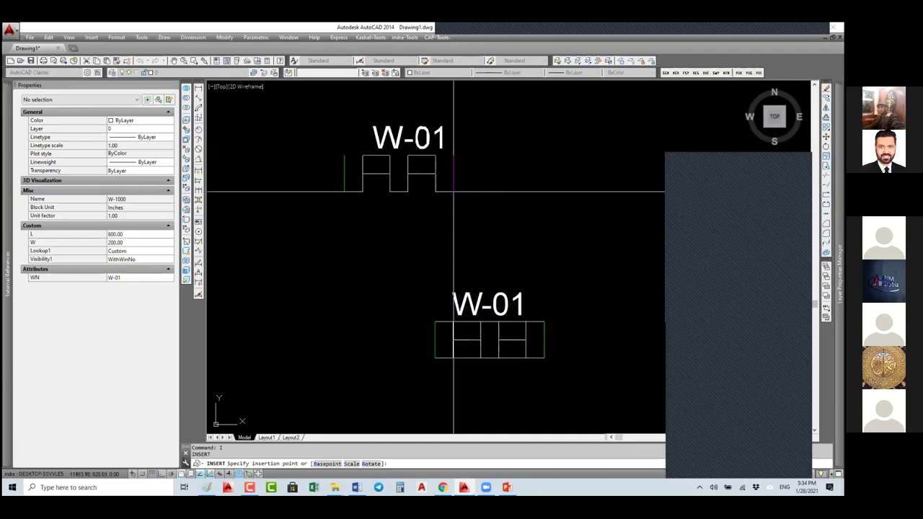
pyautogui.press('ctrl')
pyautogui.press('ctrl')
pyautogui.press('ctrl')
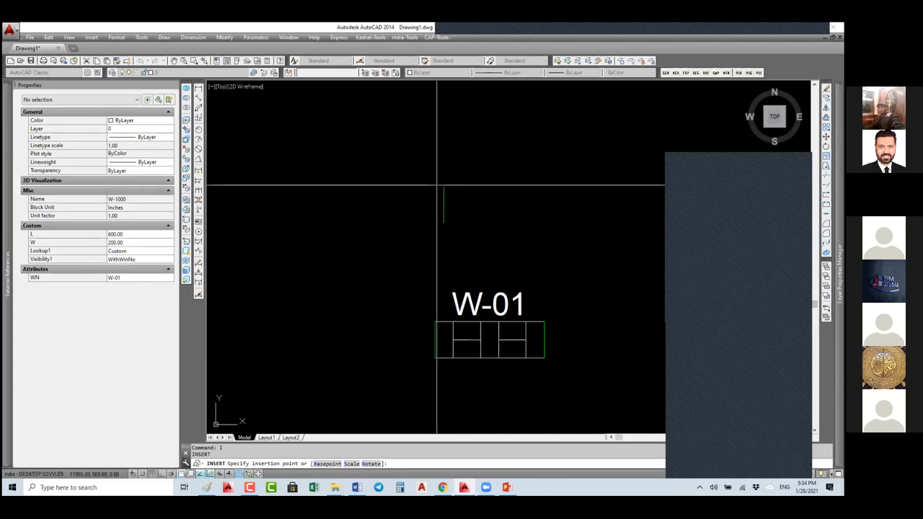
pyautogui.press('ctrl')
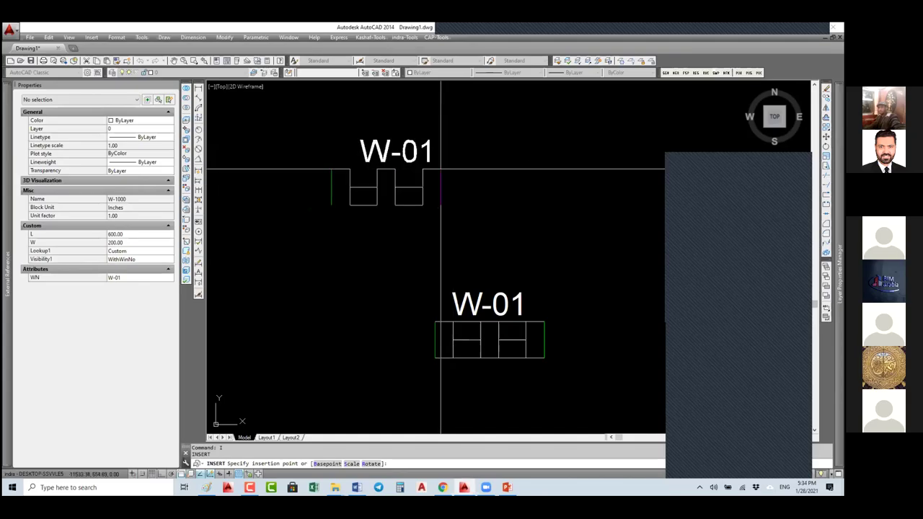
pyautogui.press('ctrl')
pyautogui.press('ctrl')
pyautogui.press('ctrl')
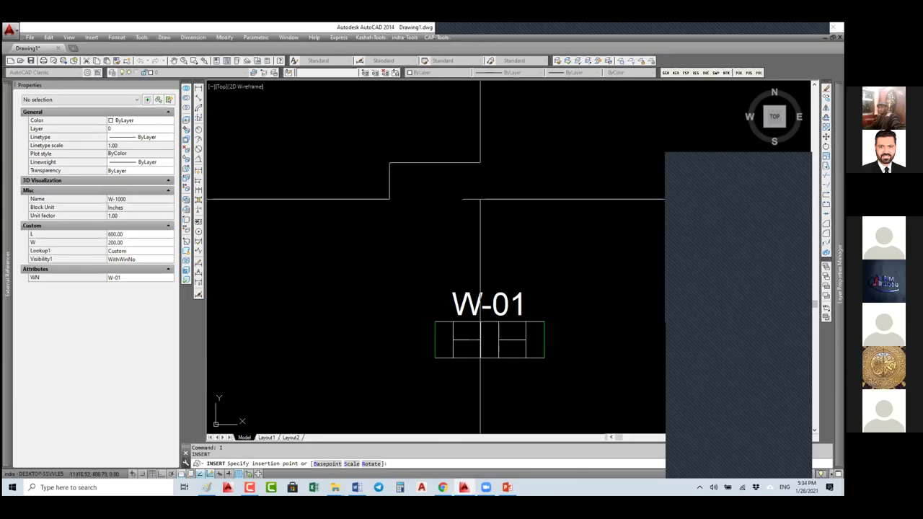
pyautogui.click(476, 200)
pyautogui.click(349, 317)
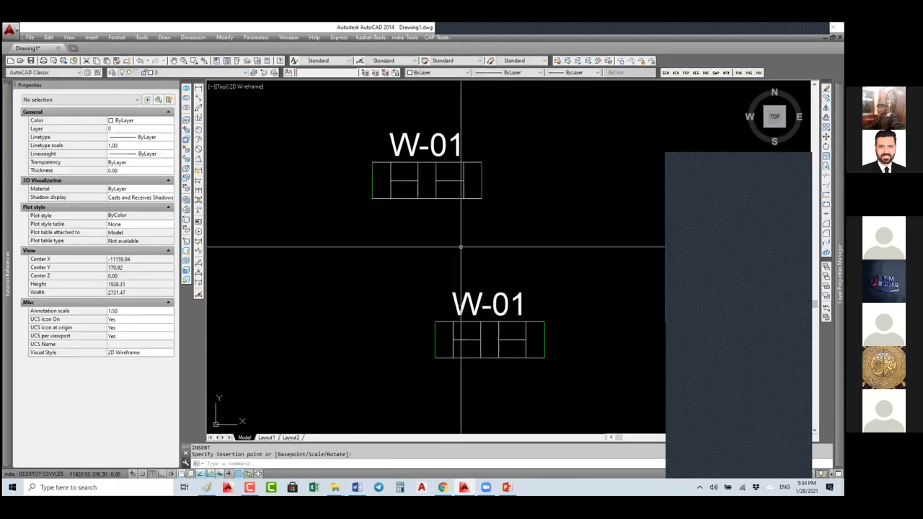
pyautogui.press('Escape')
pyautogui.click(390, 199)
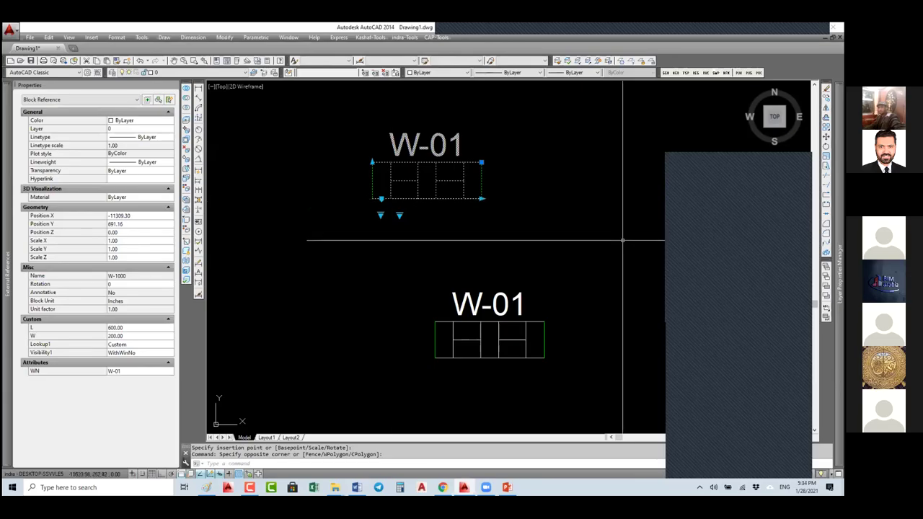
pyautogui.write('BE')
pyautogui.press('Return')
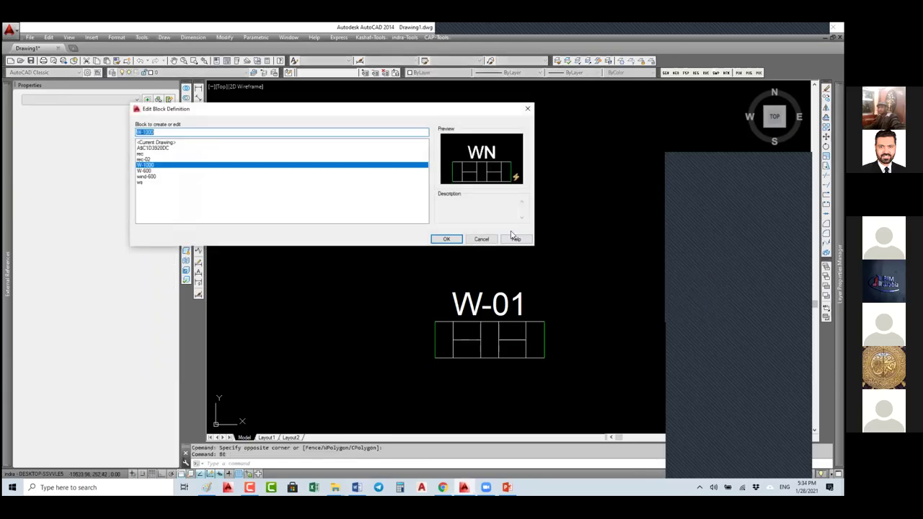
pyautogui.click(445, 239)
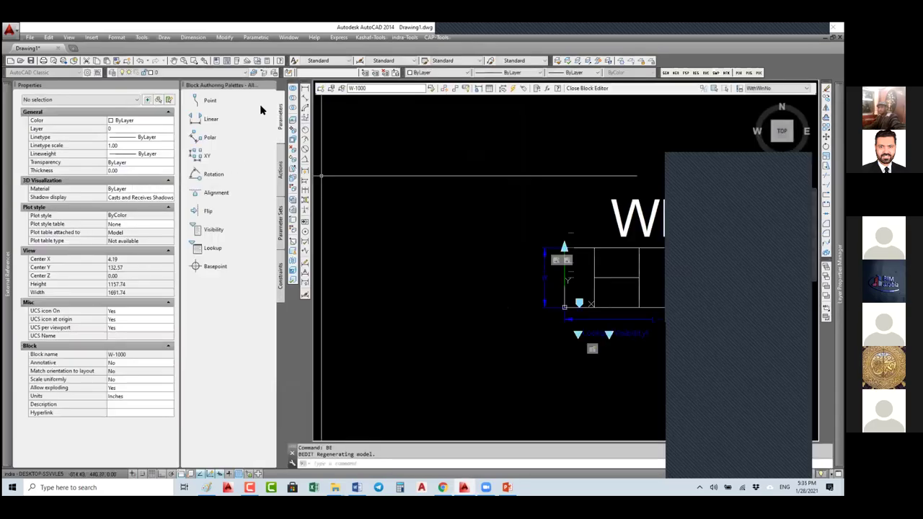
pyautogui.click(210, 101)
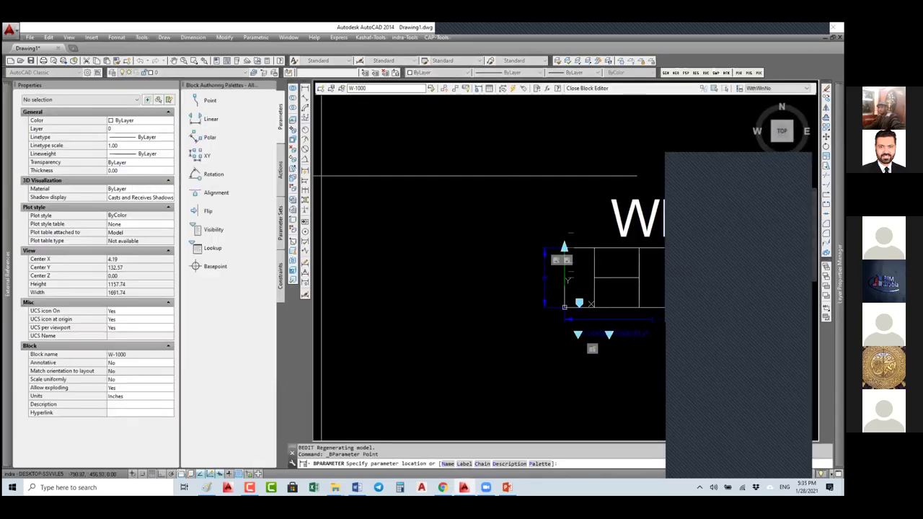
pyautogui.scroll(-4, 504, 252)
pyautogui.moveTo(504, 252); pyautogui.dragTo(349, 202, button='middle')
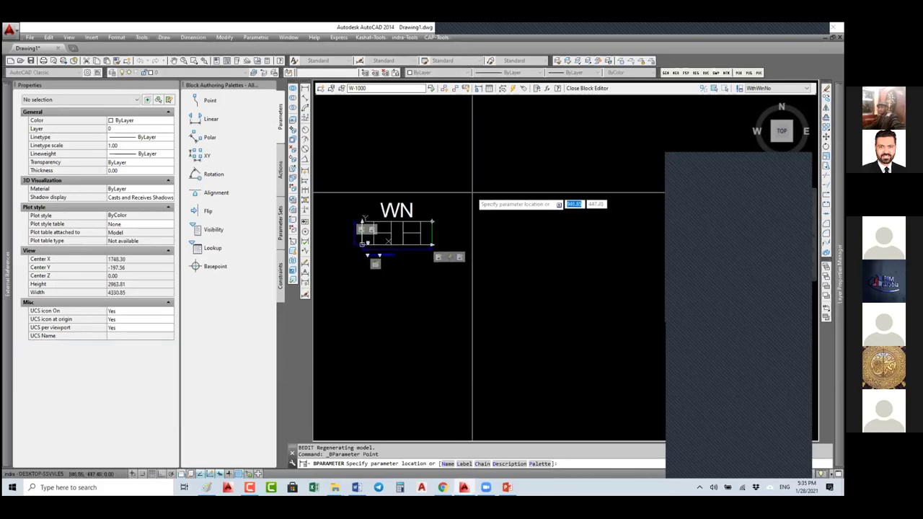
pyautogui.press('Escape')
pyautogui.press('Escape')
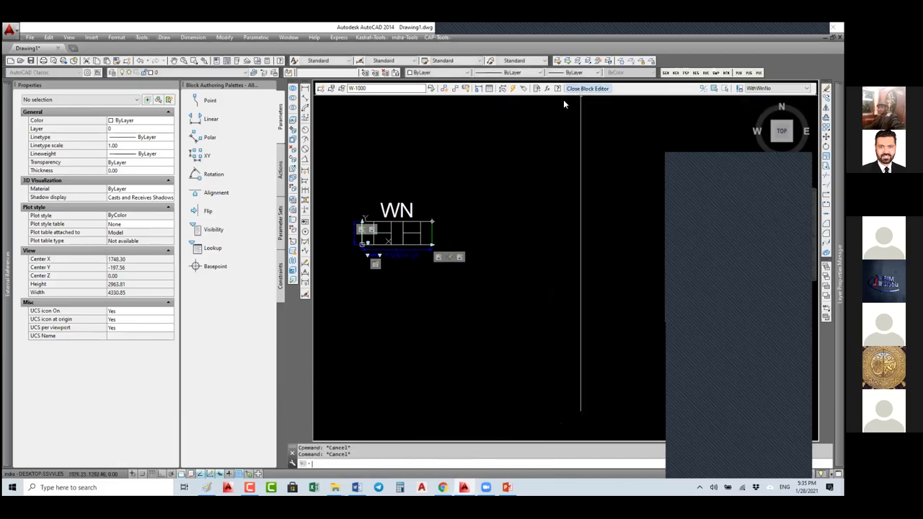
pyautogui.click(587, 88)
# Save the block changes and draw a three-point bent polyline left of the W-01 blocks
pyautogui.click(400, 247)
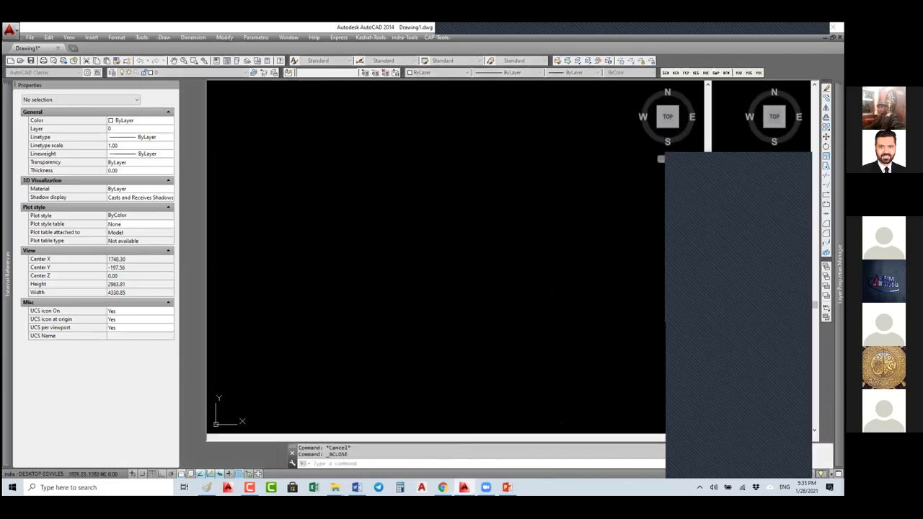
pyautogui.scroll(-5, 439, 256)
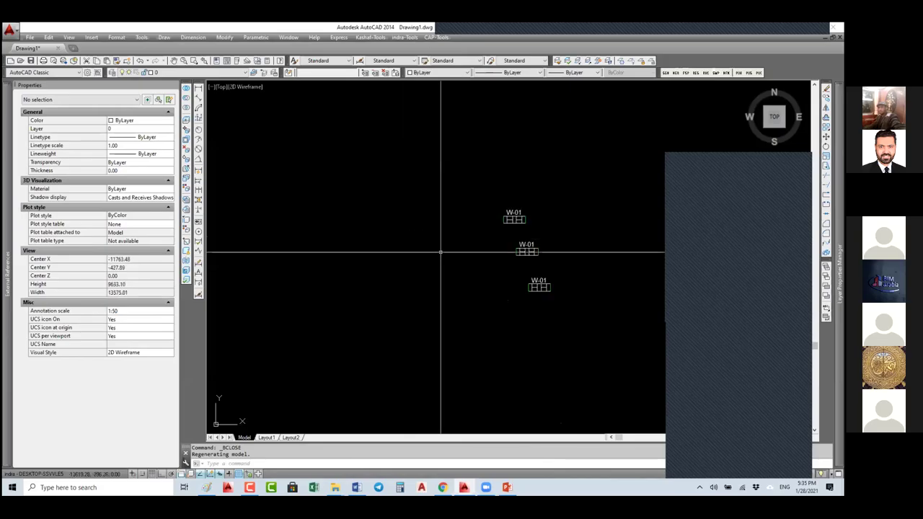
pyautogui.write('pl')
pyautogui.press('Return')
pyautogui.click(397, 254)
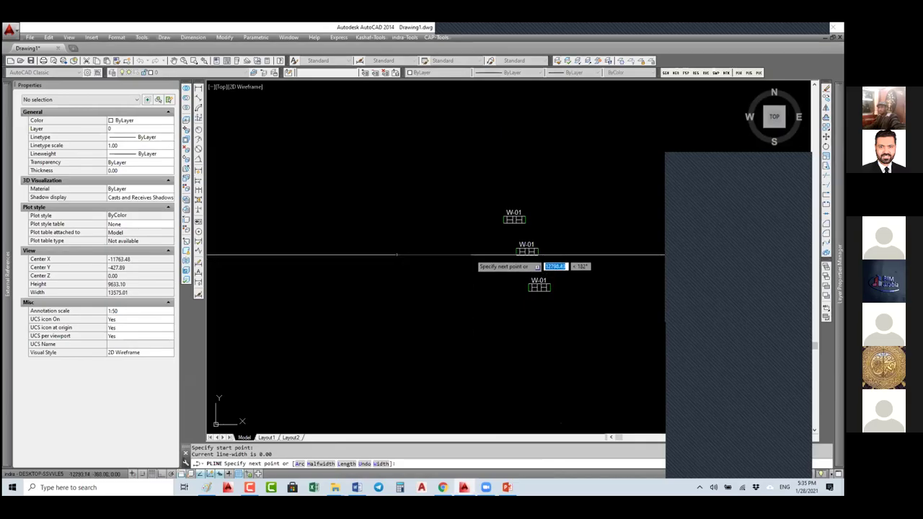
pyautogui.click(468, 276)
pyautogui.click(484, 324)
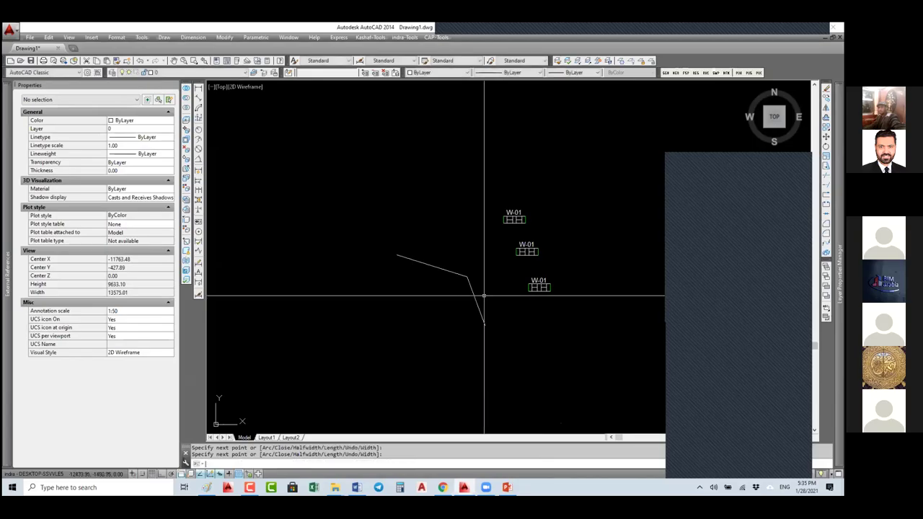
pyautogui.press('Return')
# Bring up Block Definition for a new block with the B command
pyautogui.click(485, 268)
pyautogui.write('e')
pyautogui.press('Return')
pyautogui.write('v')
pyautogui.press('Escape')
pyautogui.press('Escape')
pyautogui.write('be')
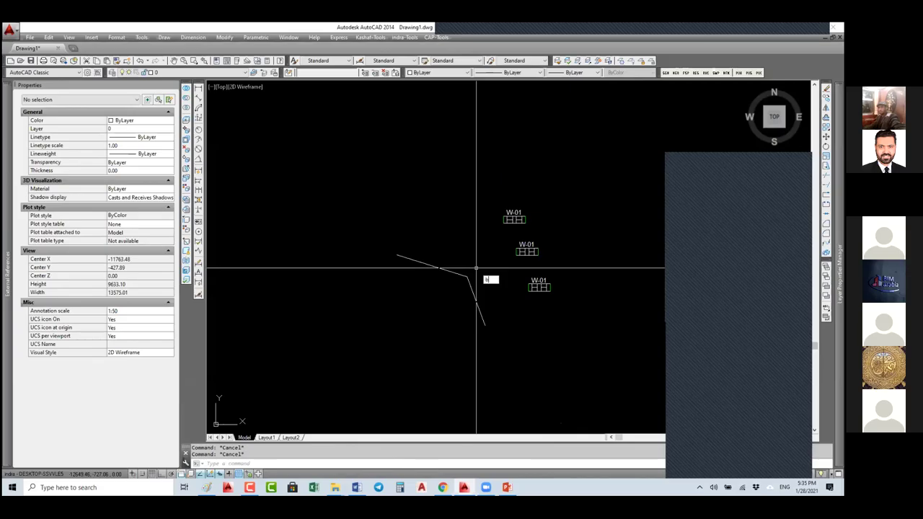
pyautogui.press('BackSpace')
pyautogui.press('Return')
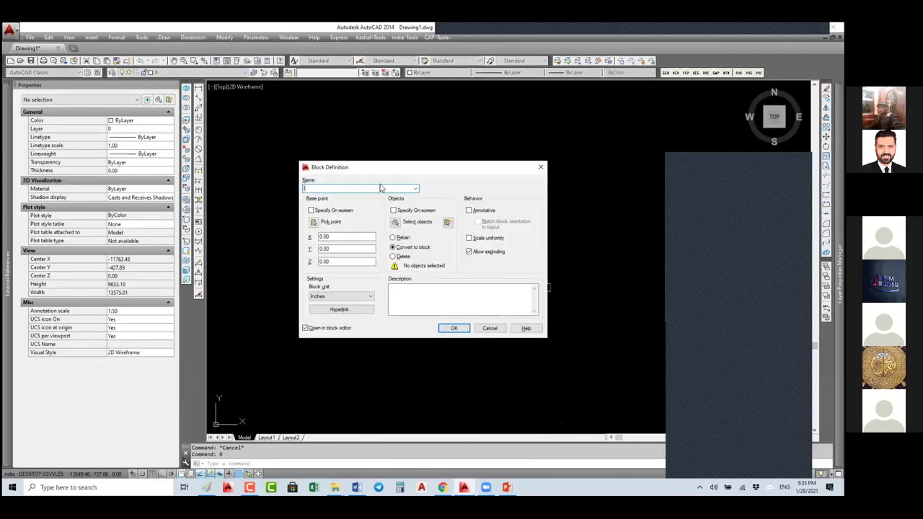
# Define block I from the bent polyline, based at its lower end, and open it for editing
pyautogui.click(315, 223)
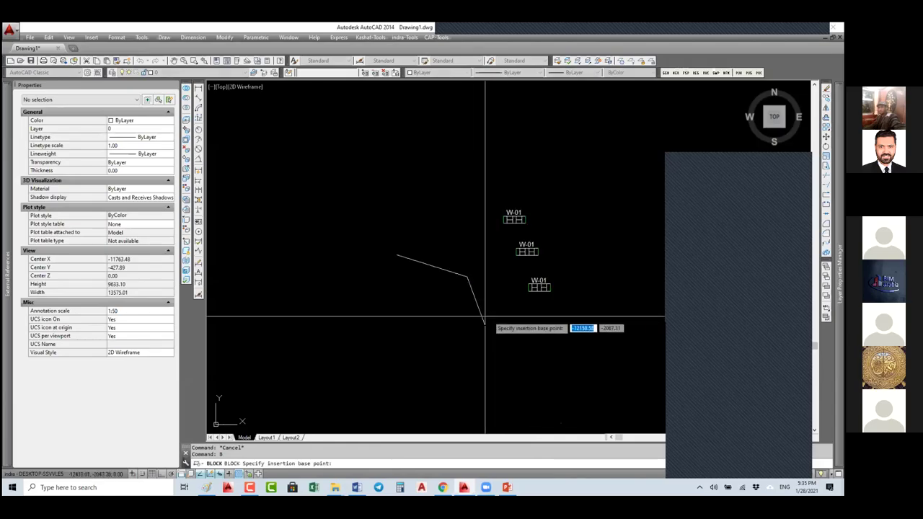
pyautogui.click(484, 322)
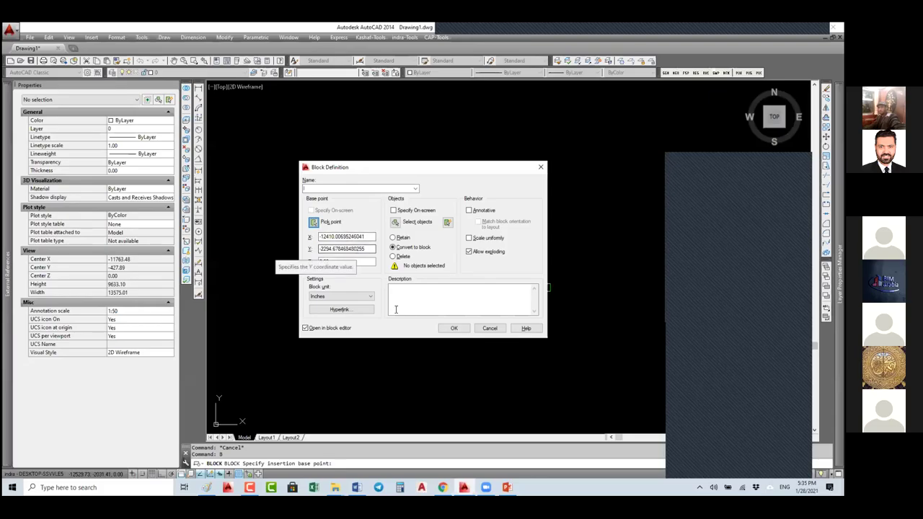
pyautogui.click(466, 329)
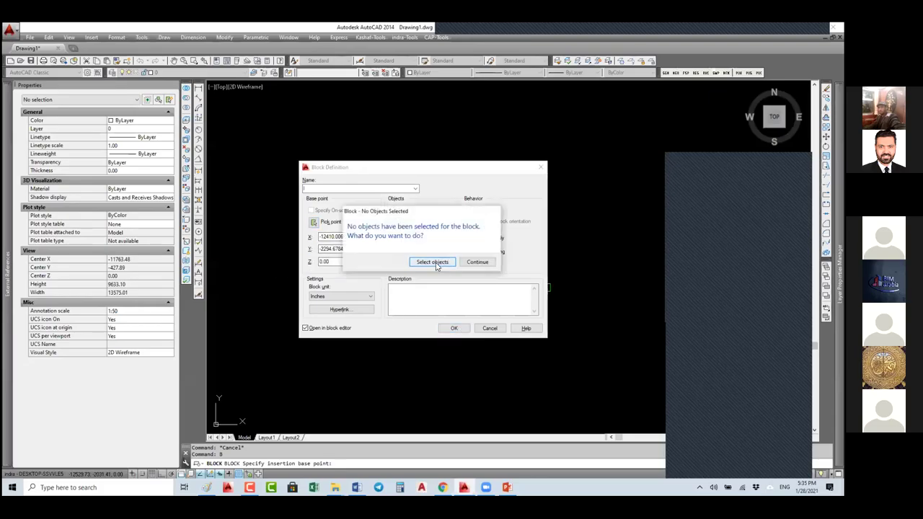
pyautogui.click(421, 256)
pyautogui.click(471, 266)
pyautogui.click(437, 303)
pyautogui.press('Return')
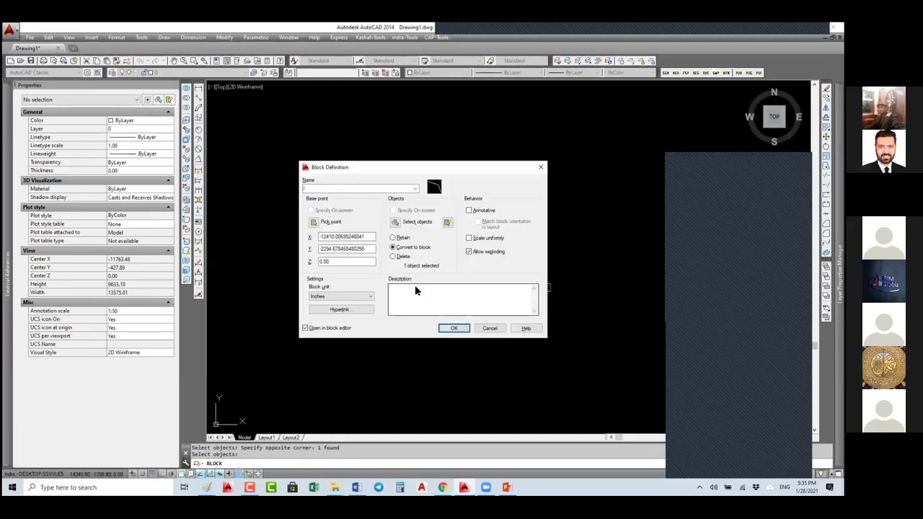
pyautogui.click(454, 328)
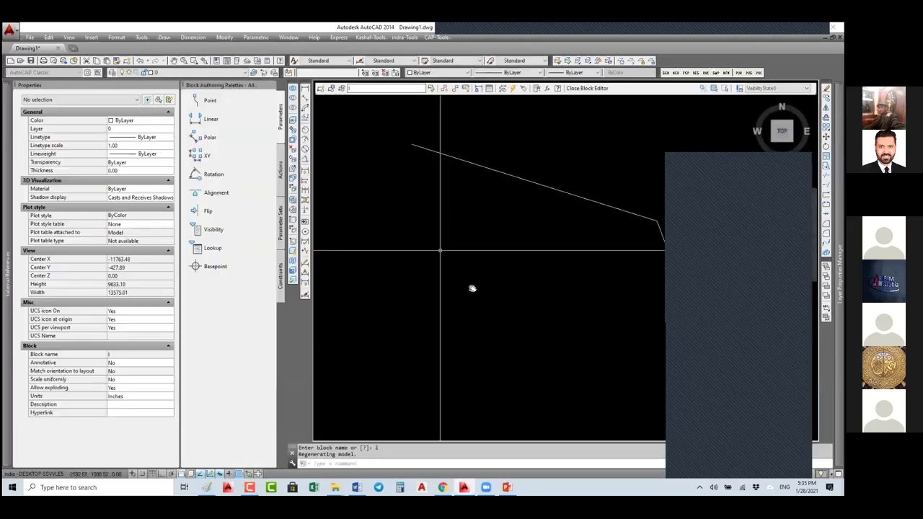
# Add a Point parameter at the polyline's bend
pyautogui.click(196, 102)
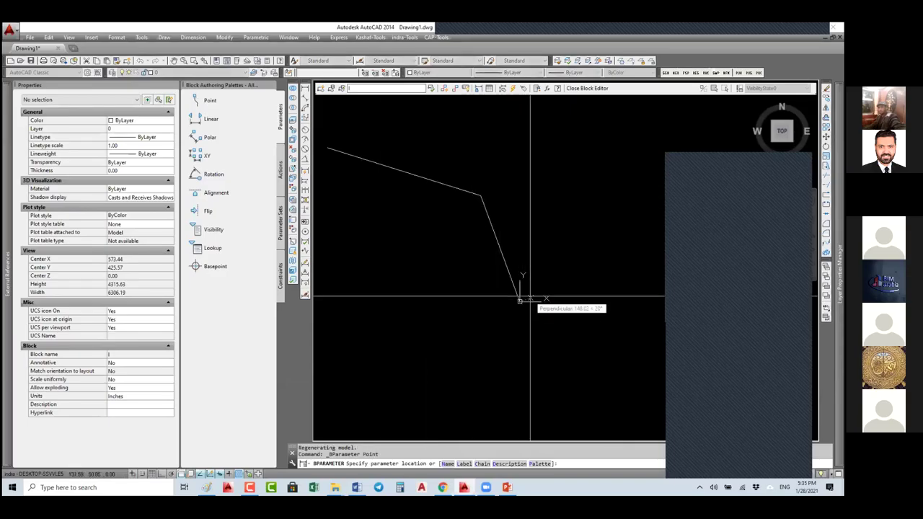
pyautogui.click(480, 196)
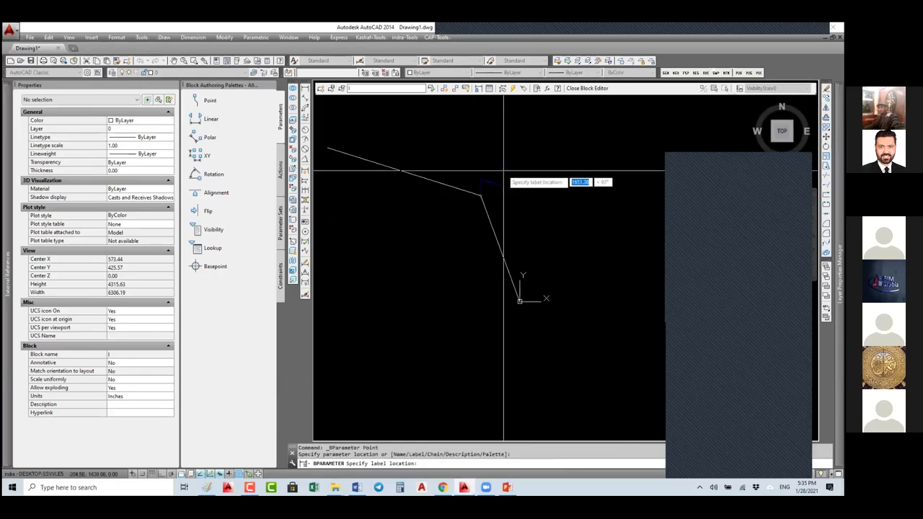
pyautogui.scroll(-2, 540, 301)
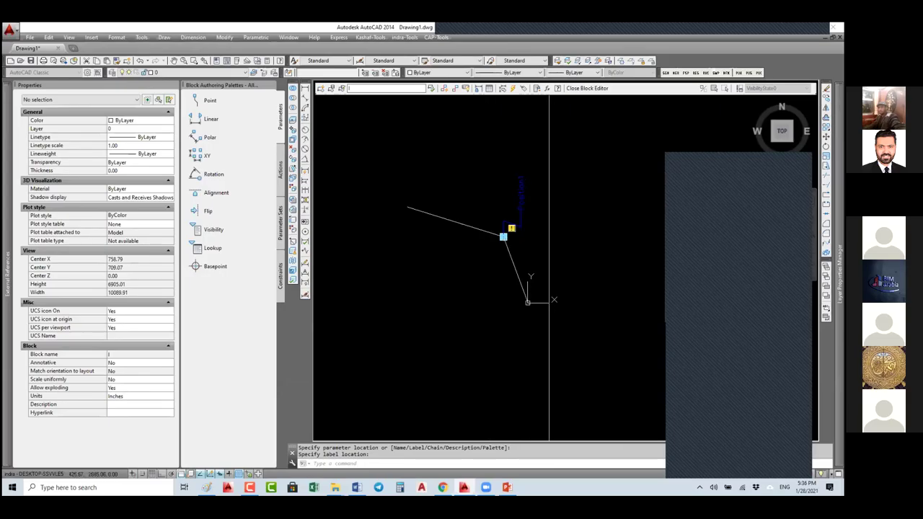
# Attach a Stretch action framing the bend and selecting its lines, then close the Block Editor
pyautogui.click(197, 138)
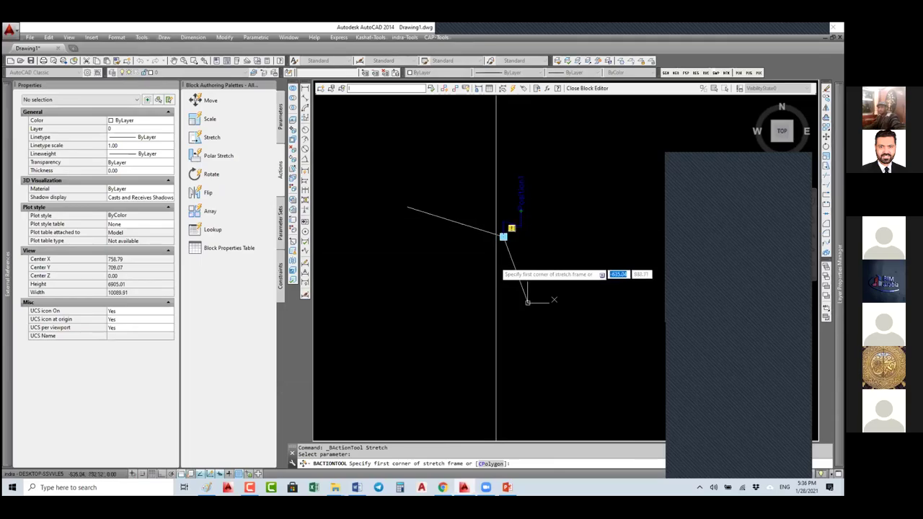
pyautogui.click(547, 164)
pyautogui.click(390, 254)
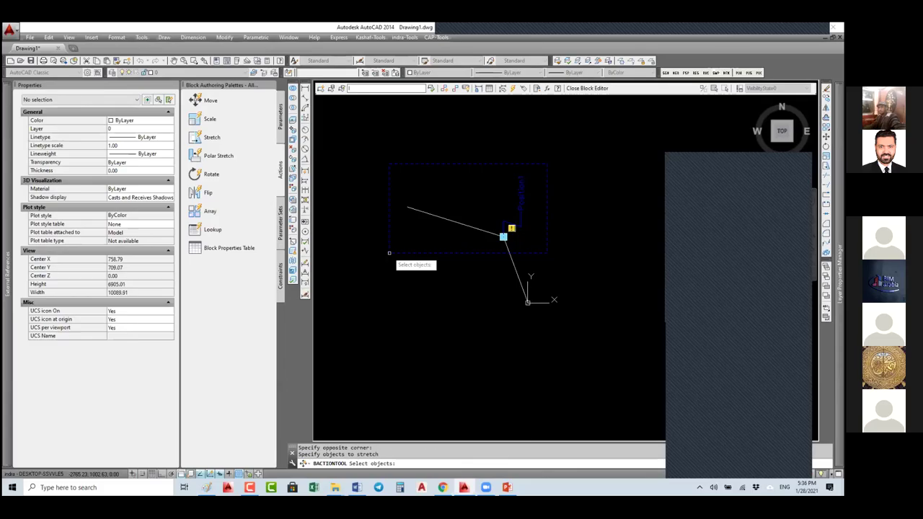
pyautogui.click(589, 149)
pyautogui.click(353, 252)
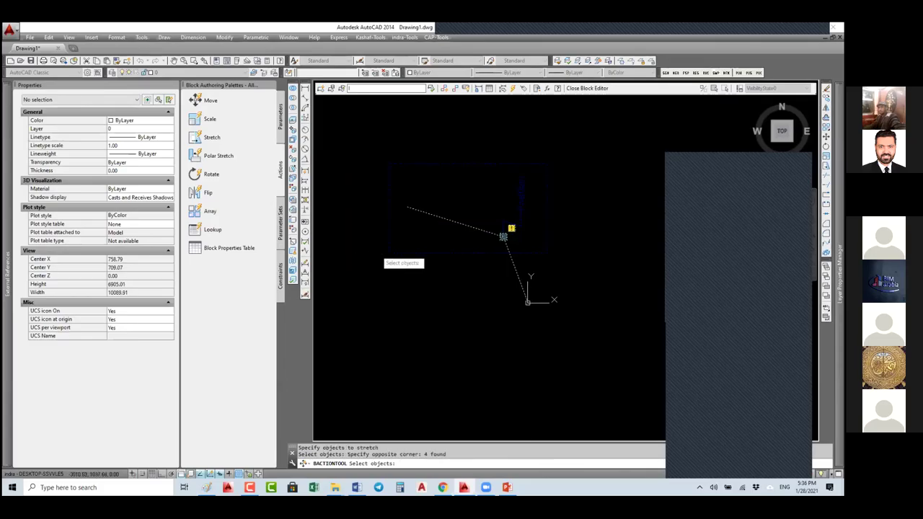
pyautogui.press('Return')
pyautogui.click(592, 89)
# Save the block edits, then stretch block I's bend point to a new spot and drag it again
pyautogui.click(416, 239)
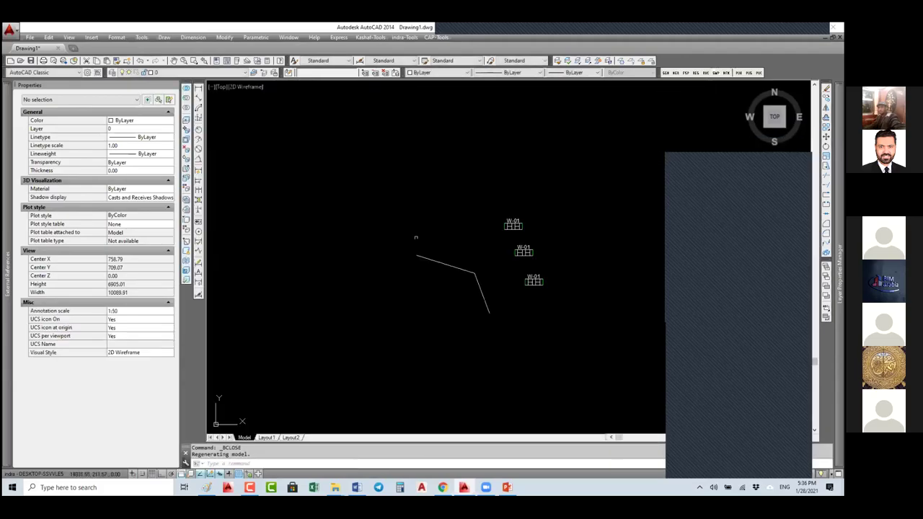
pyautogui.click(477, 274)
pyautogui.click(474, 274)
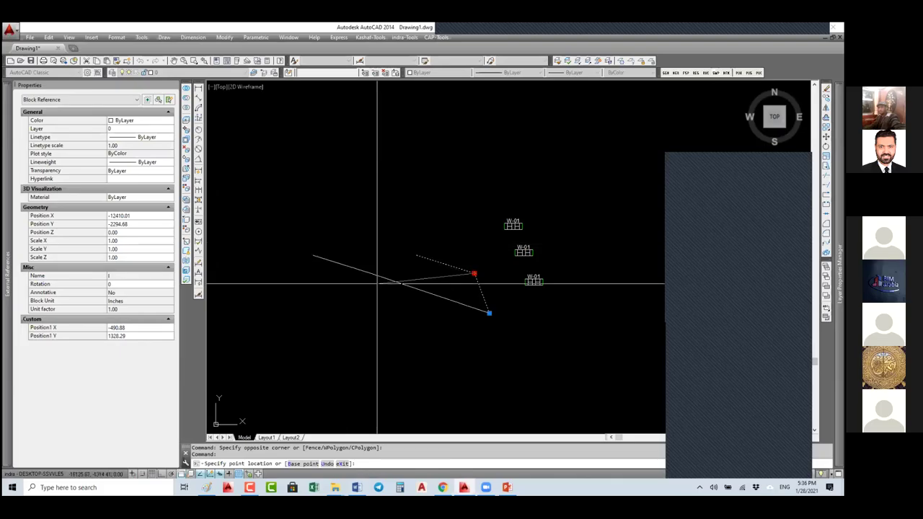
pyautogui.click(443, 208)
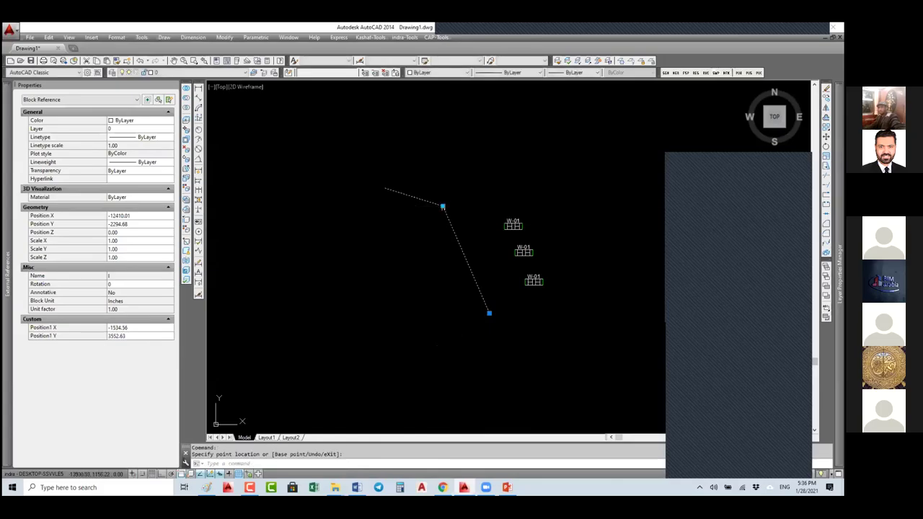
pyautogui.moveTo(443, 207); pyautogui.dragTo(458, 251)
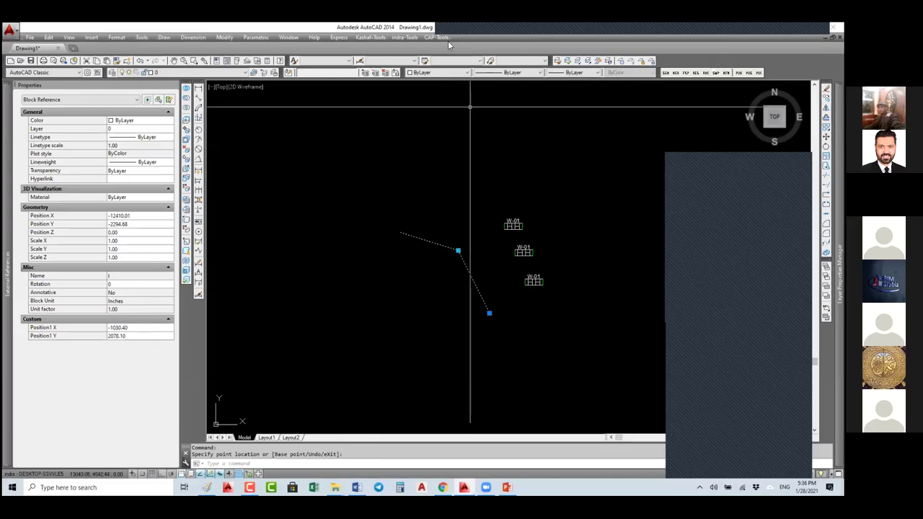
# Start an X Y coordinate label from the CAP-Tools menu, then cancel it
pyautogui.click(427, 37)
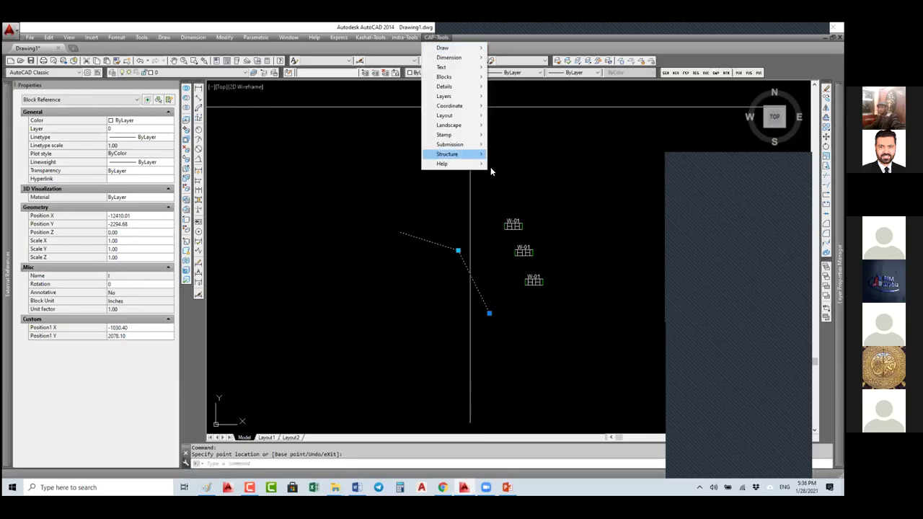
pyautogui.moveTo(466, 108)
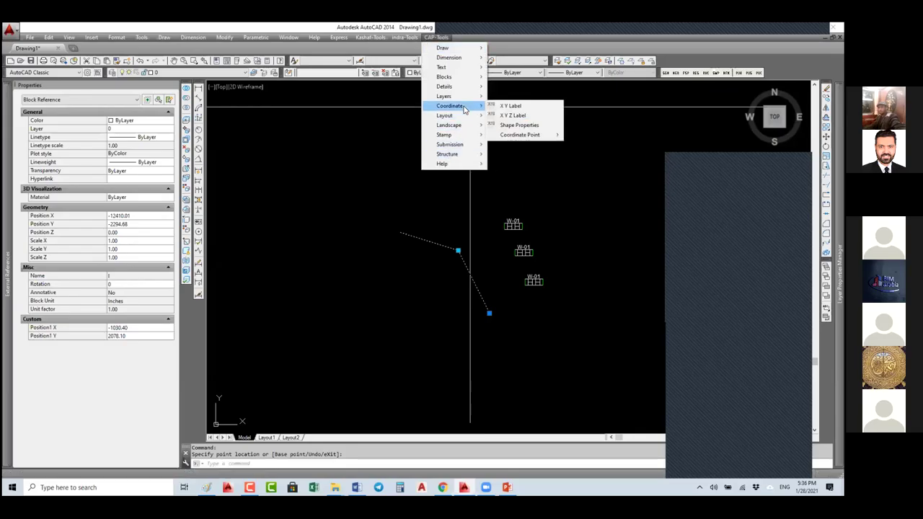
pyautogui.click(520, 109)
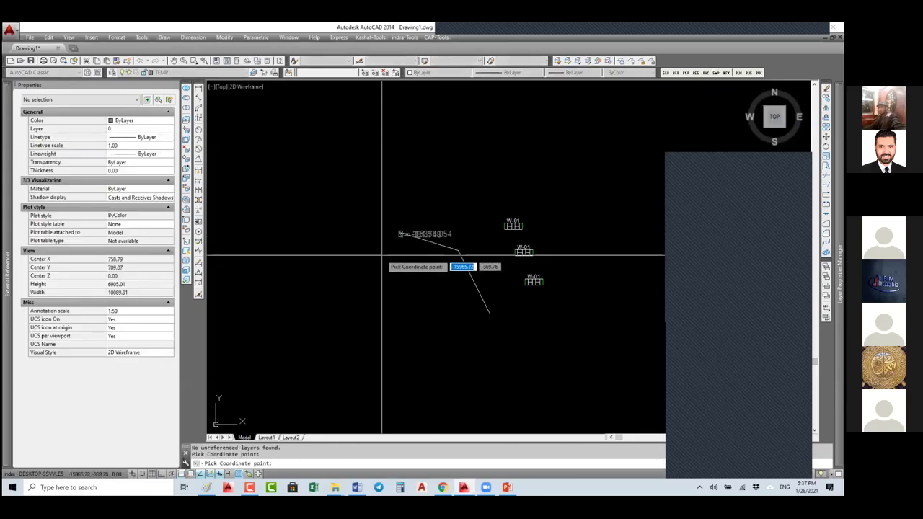
pyautogui.scroll(3, 382, 255)
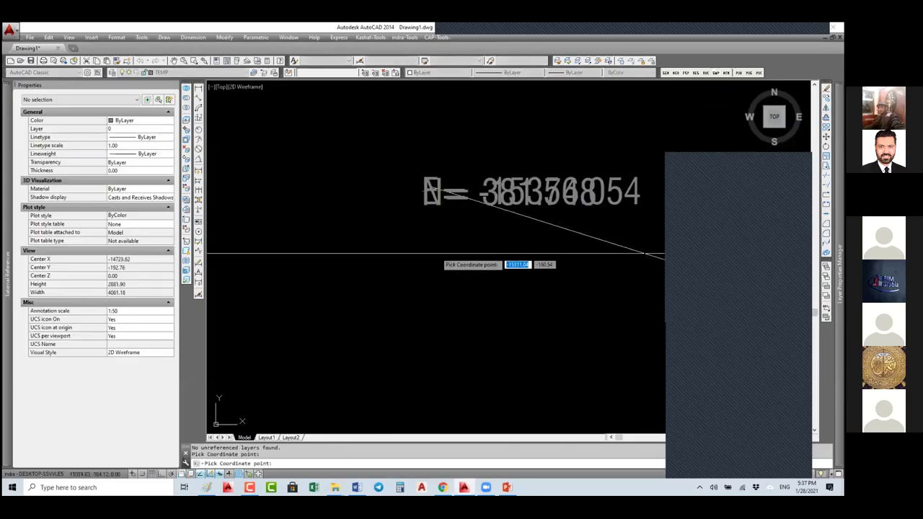
pyautogui.scroll(-1, 413, 258)
pyautogui.press('Escape')
pyautogui.press('Escape')
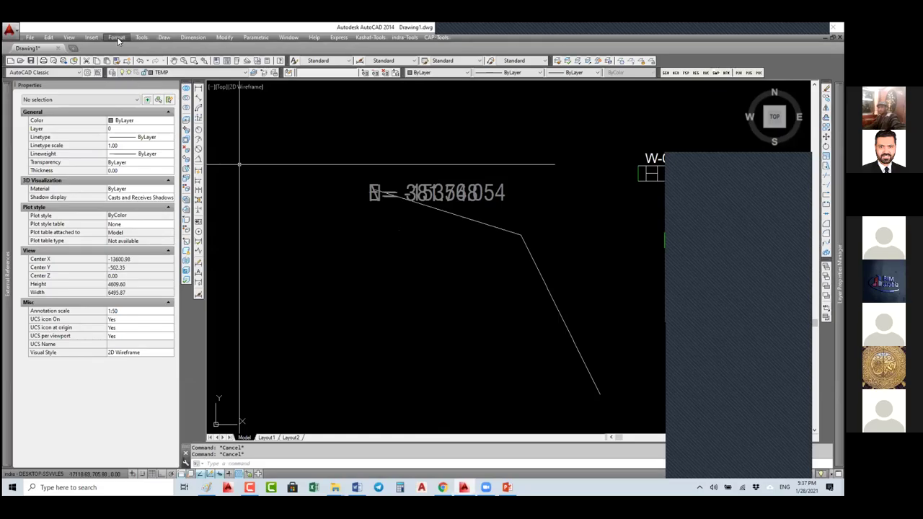
# Set the drawing's insertion scale units to Millimeters
pyautogui.click(117, 37)
pyautogui.press('Escape')
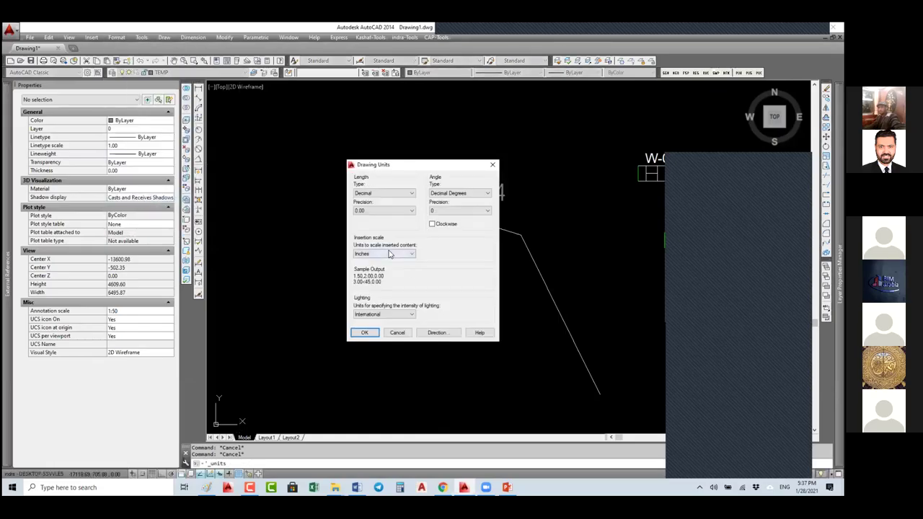
pyautogui.click(384, 254)
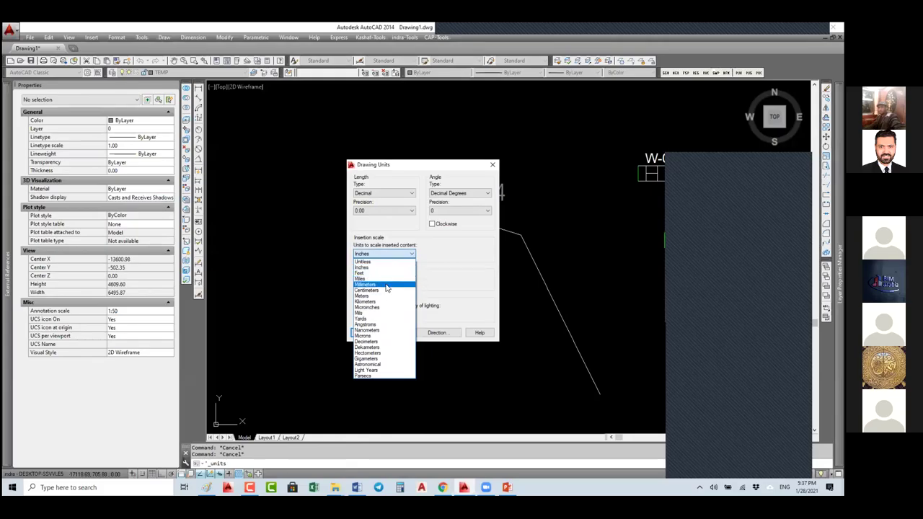
pyautogui.click(386, 285)
pyautogui.click(365, 332)
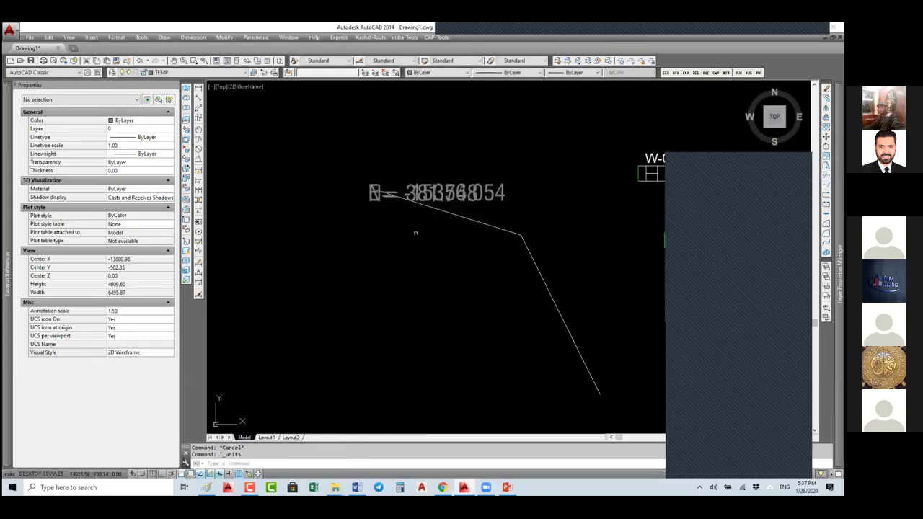
# Erase the oversized coordinate label
pyautogui.click(529, 161)
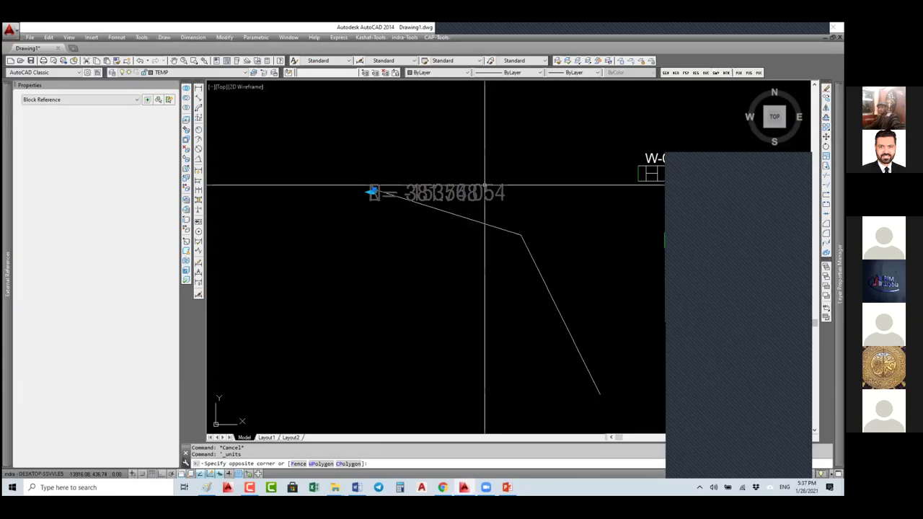
pyautogui.click(367, 185)
pyautogui.press('e')
pyautogui.press('Return')
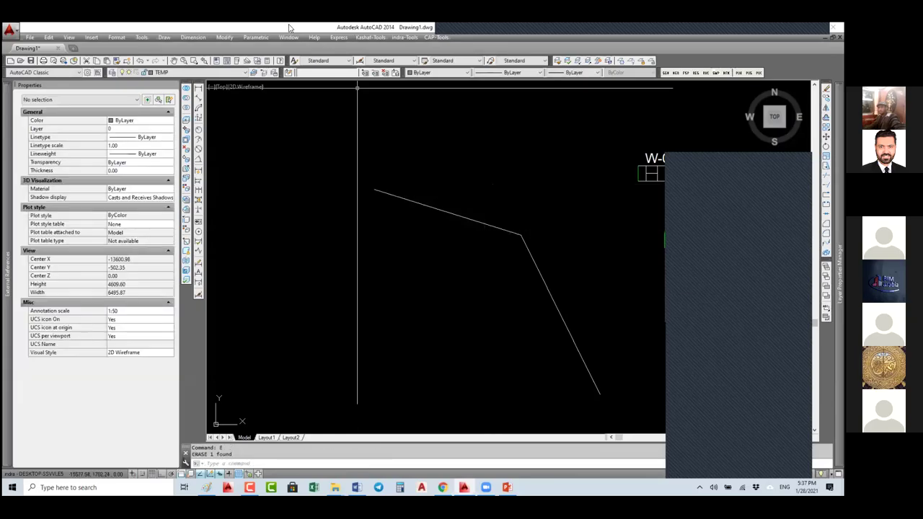
# Place a new X Y coordinate label at the line's end
pyautogui.click(436, 37)
pyautogui.moveTo(462, 107)
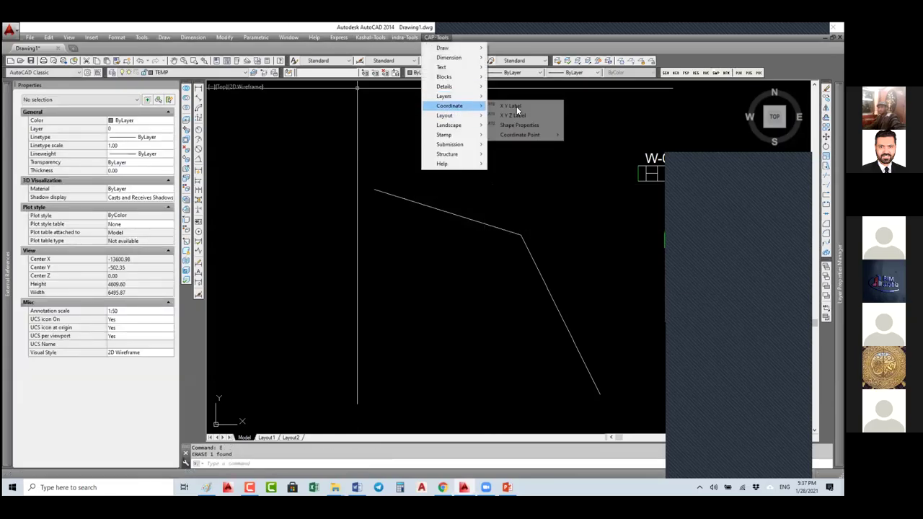
pyautogui.click(525, 109)
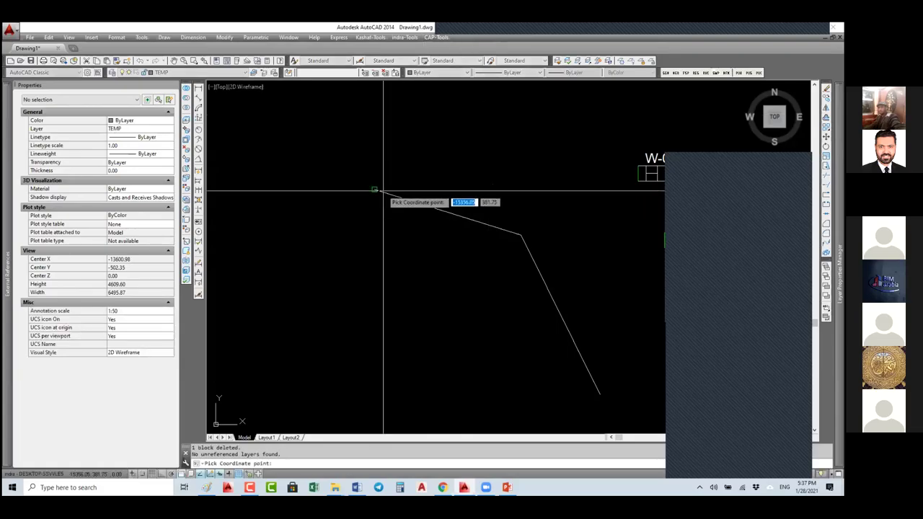
pyautogui.scroll(3, 437, 186)
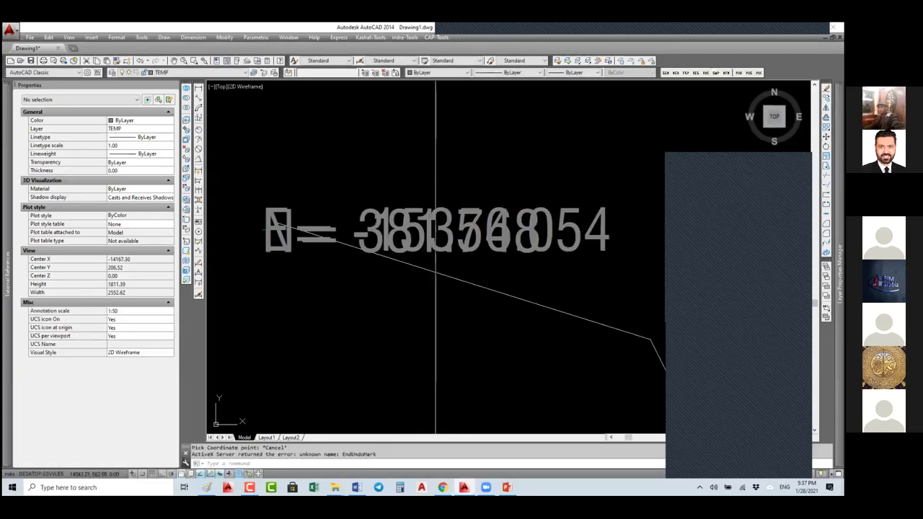
pyautogui.click(413, 222)
# Grip-move the label text off the point and toggle automatic annotation scaling
pyautogui.click(413, 222)
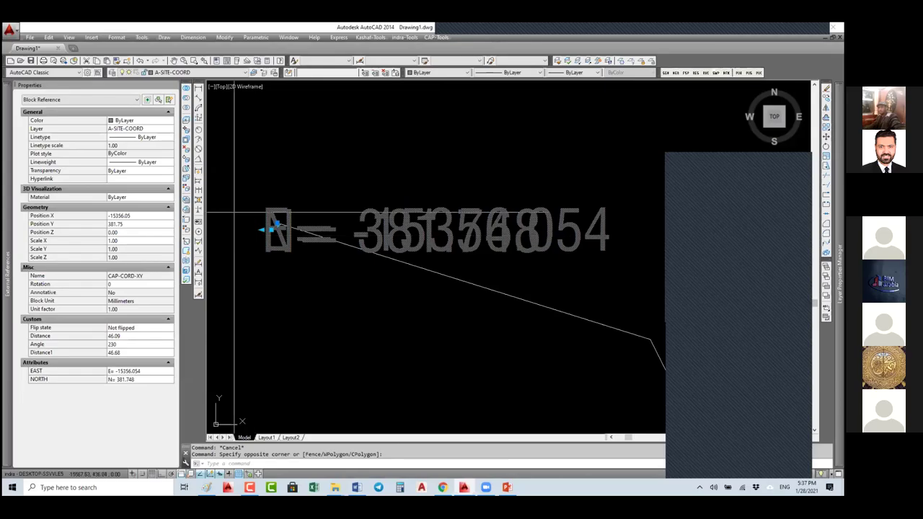
pyautogui.scroll(3, 271, 230)
pyautogui.click(272, 228)
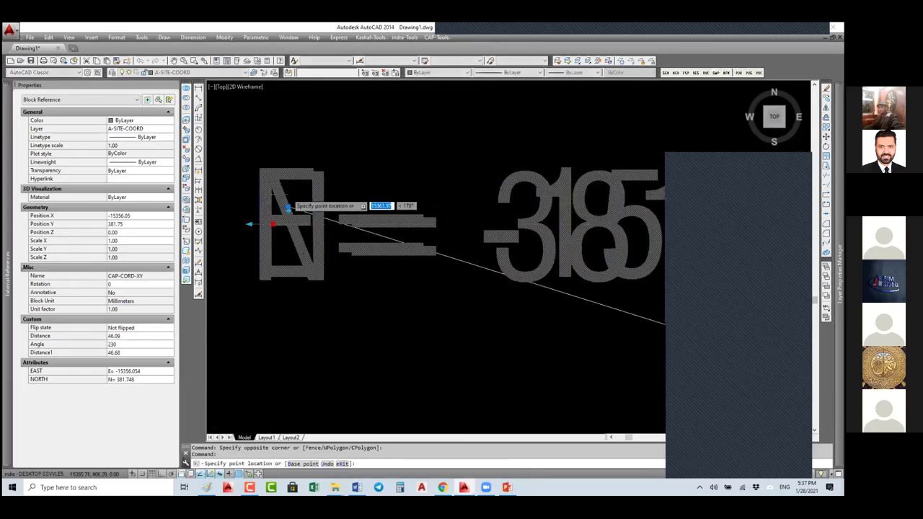
pyautogui.scroll(-5, 372, 236)
pyautogui.click(412, 207)
pyautogui.scroll(6, 418, 197)
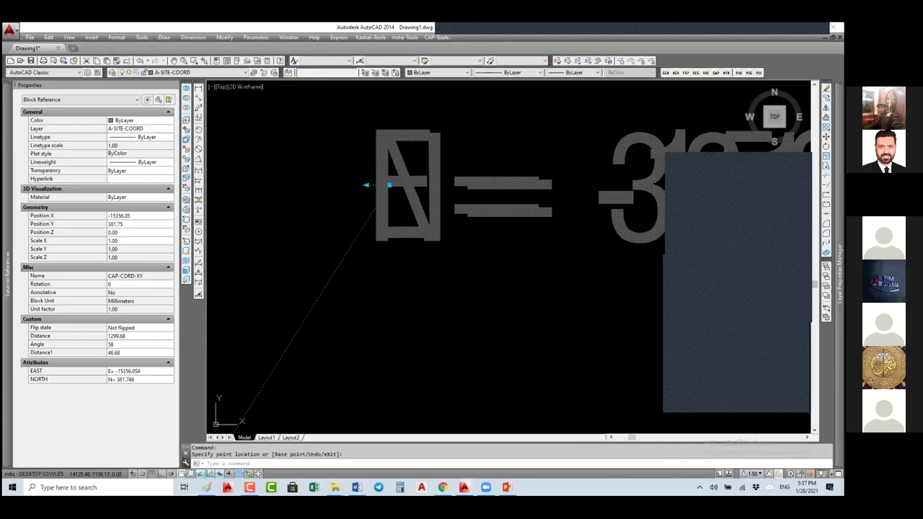
pyautogui.click(778, 473)
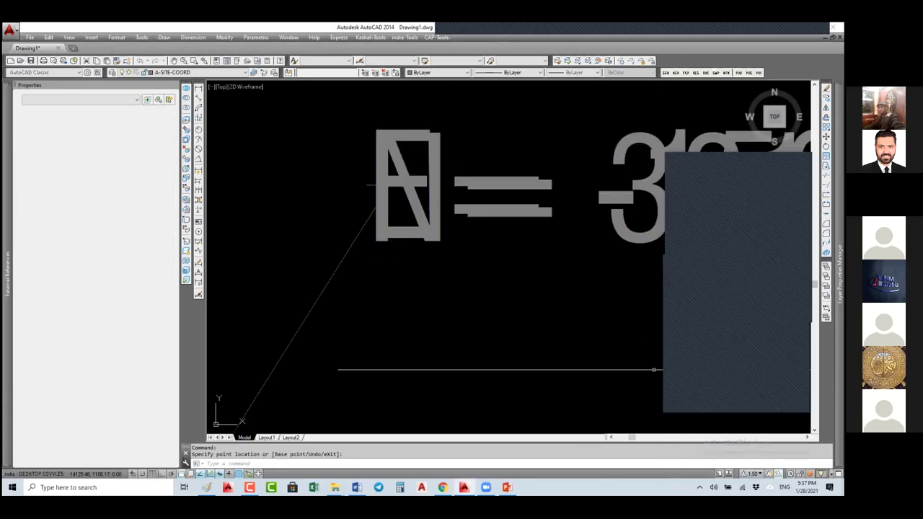
# Set the annotation scale to 1:1
pyautogui.click(753, 474)
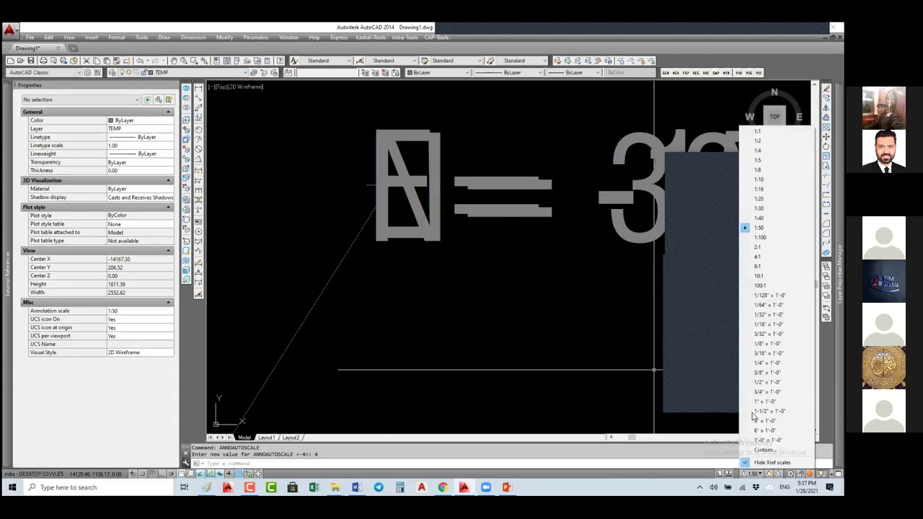
pyautogui.click(754, 131)
pyautogui.scroll(-3, 375, 202)
# Grip-move the CAP-CORD-XY label's E/N text beside the polyline end
pyautogui.moveTo(319, 239); pyautogui.dragTo(381, 202, button='middle')
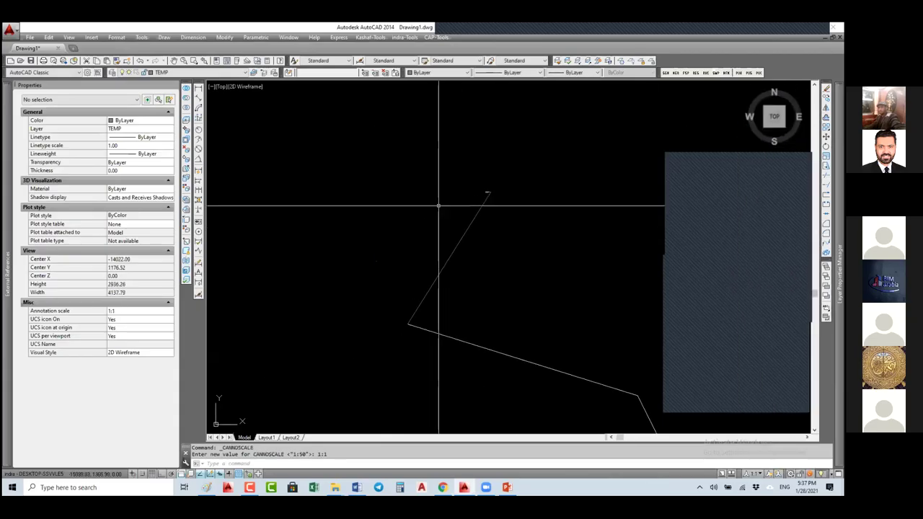
pyautogui.click(381, 252)
pyautogui.click(382, 251)
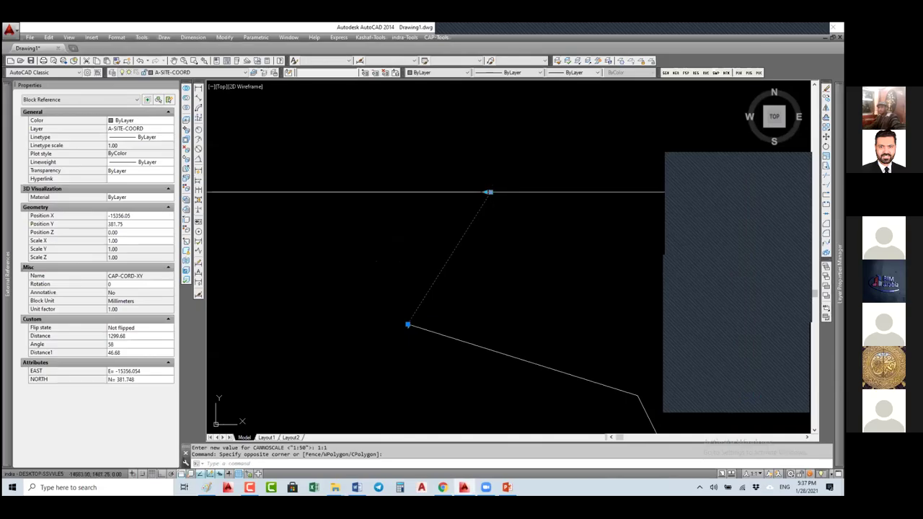
pyautogui.click(488, 192)
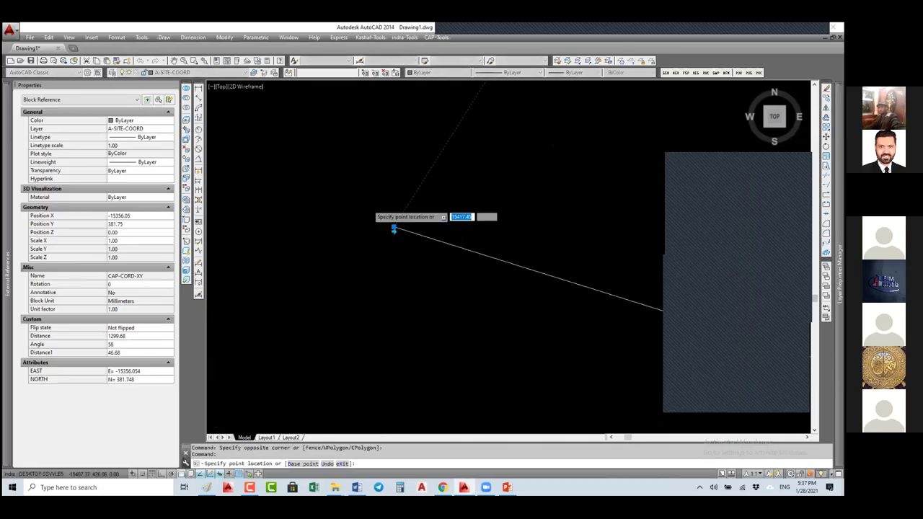
pyautogui.click(407, 219)
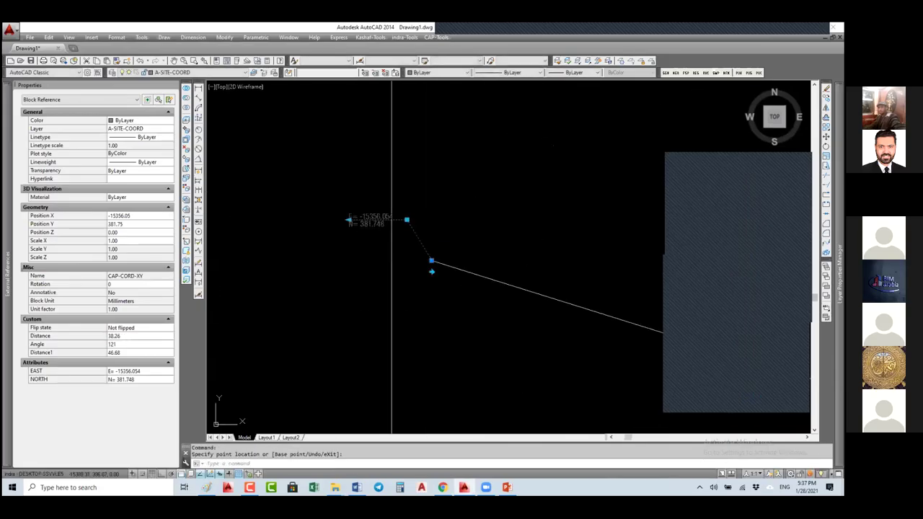
pyautogui.scroll(4, 382, 249)
pyautogui.scroll(-2, 382, 249)
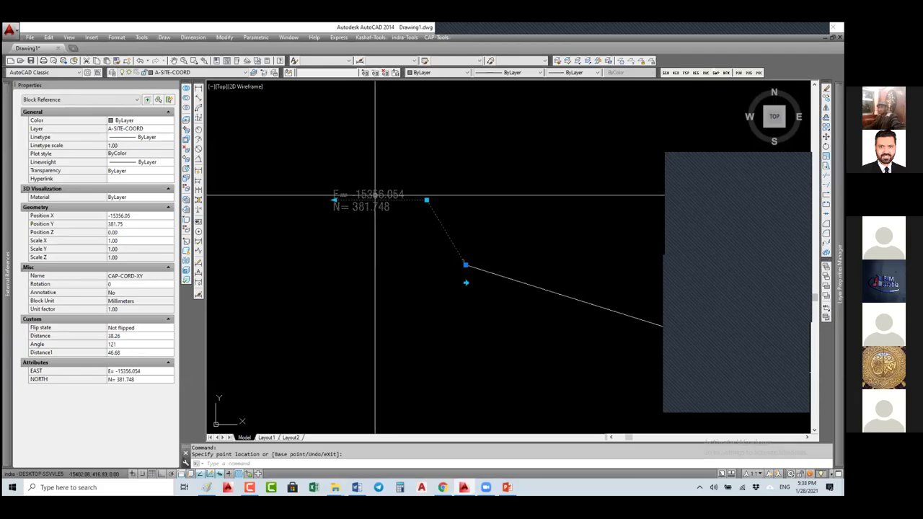
pyautogui.write('Be')
pyautogui.press('Return')
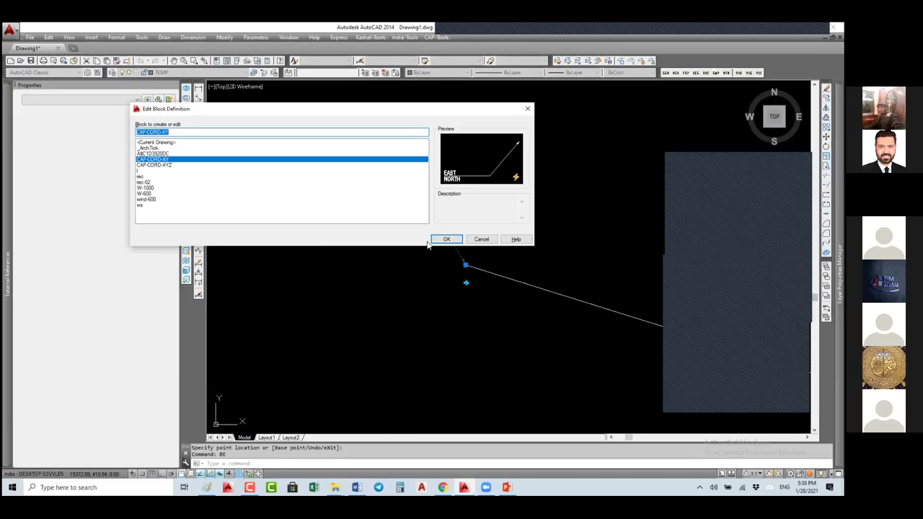
pyautogui.click(443, 237)
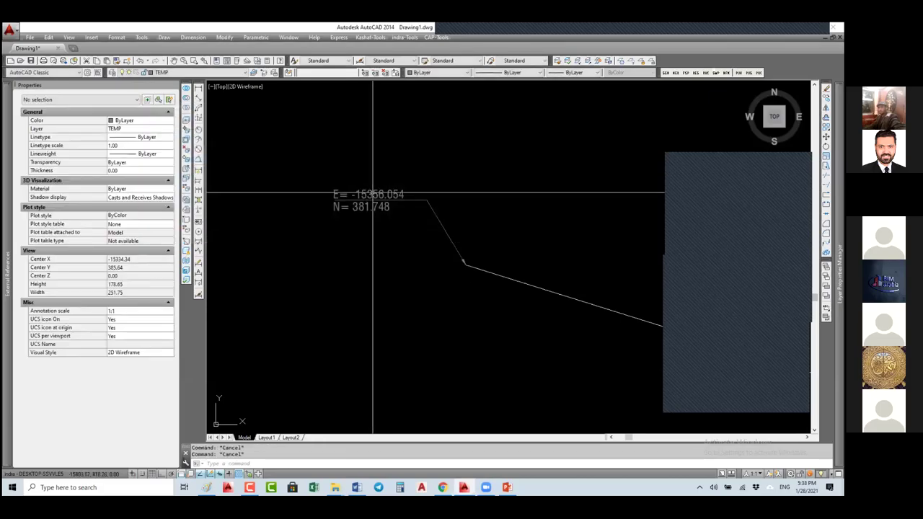
pyautogui.press('Escape')
pyautogui.doubleClick(368, 191)
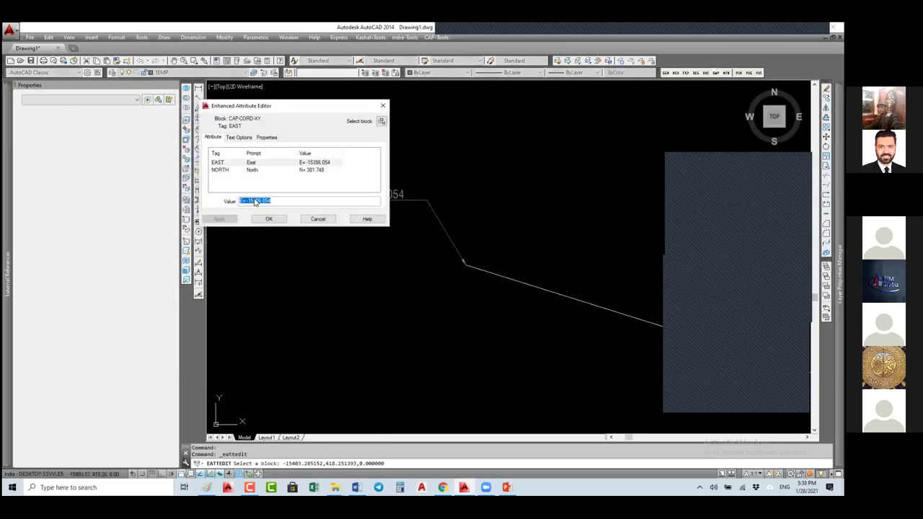
pyautogui.doubleClick(282, 202)
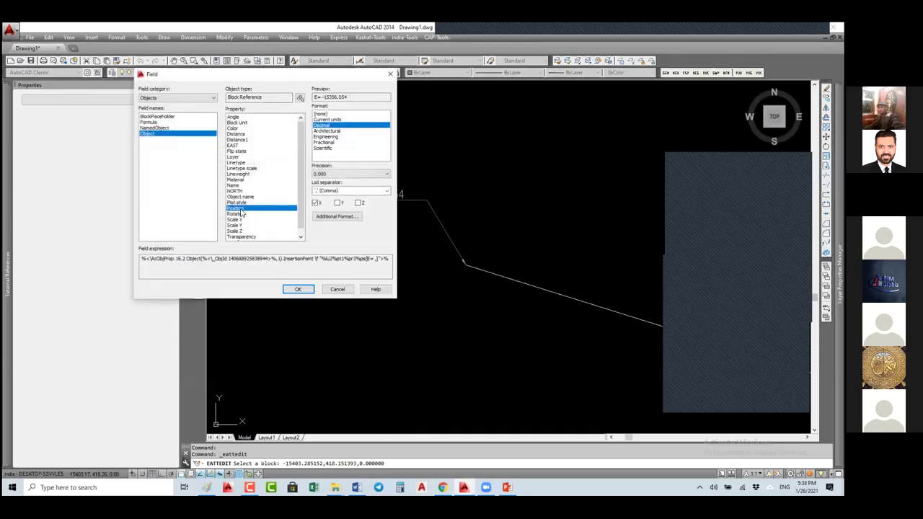
pyautogui.click(166, 99)
pyautogui.click(148, 128)
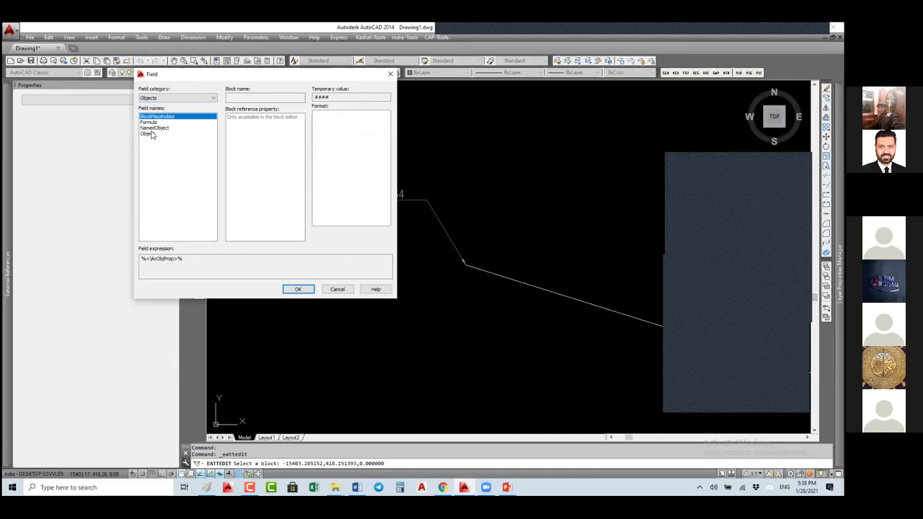
pyautogui.click(301, 99)
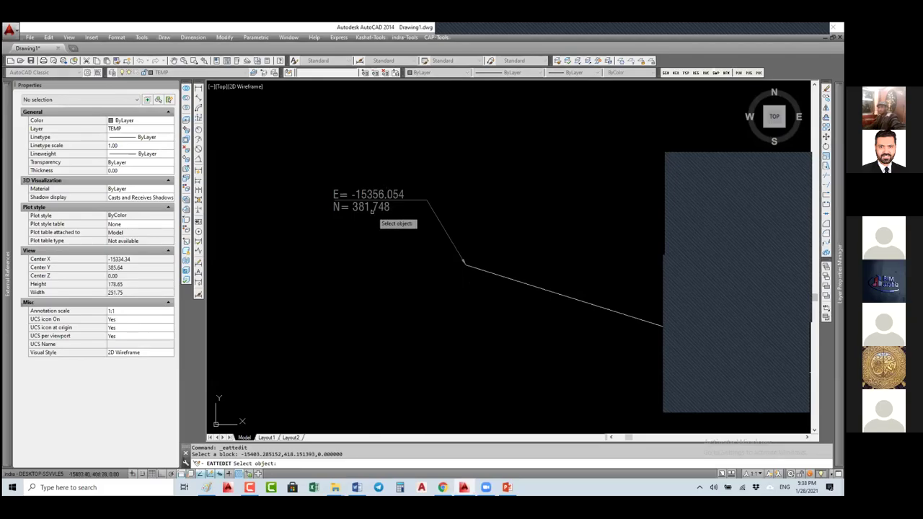
pyautogui.click(435, 217)
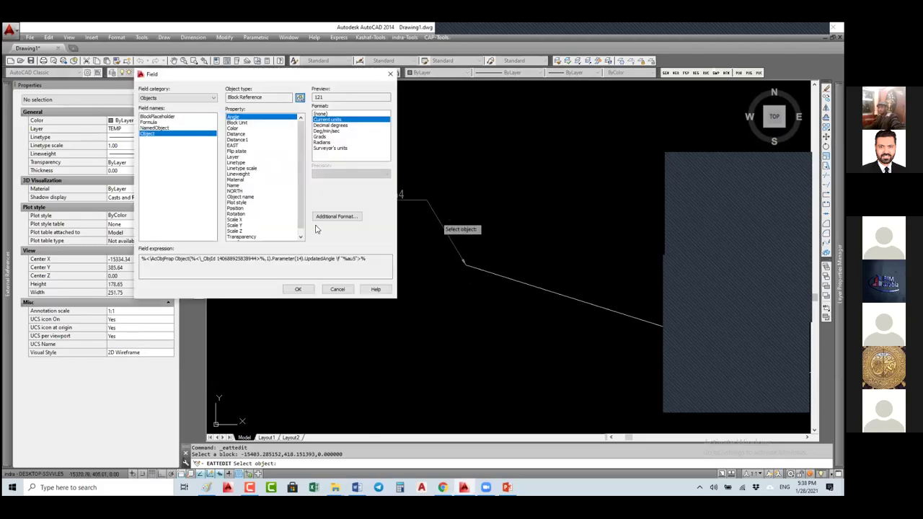
pyautogui.click(241, 208)
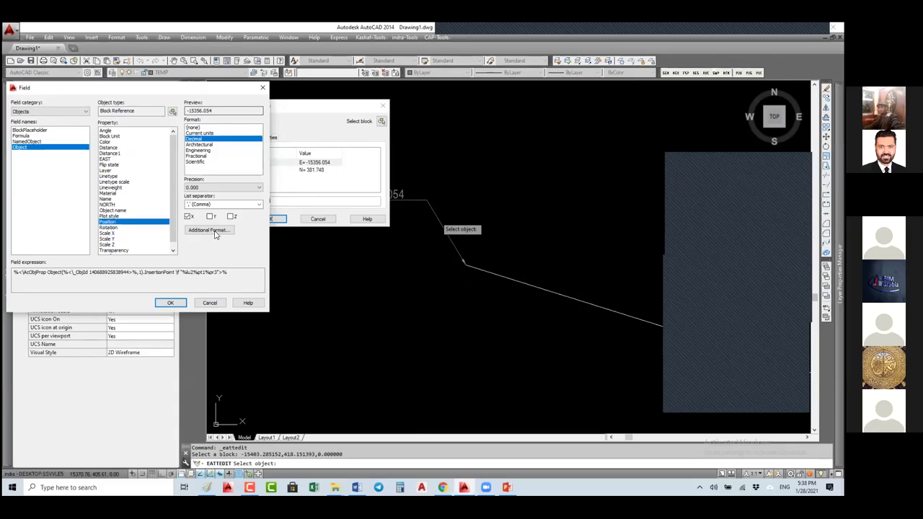
pyautogui.click(207, 306)
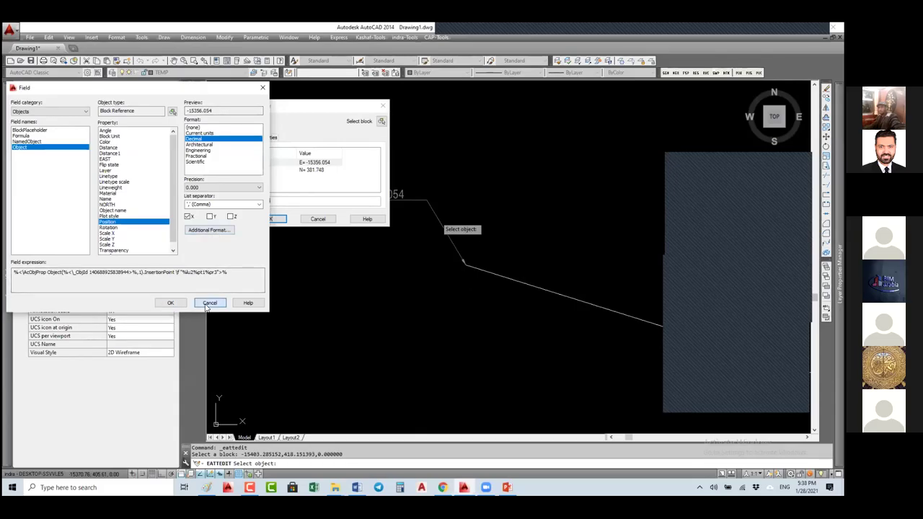
pyautogui.click(207, 306)
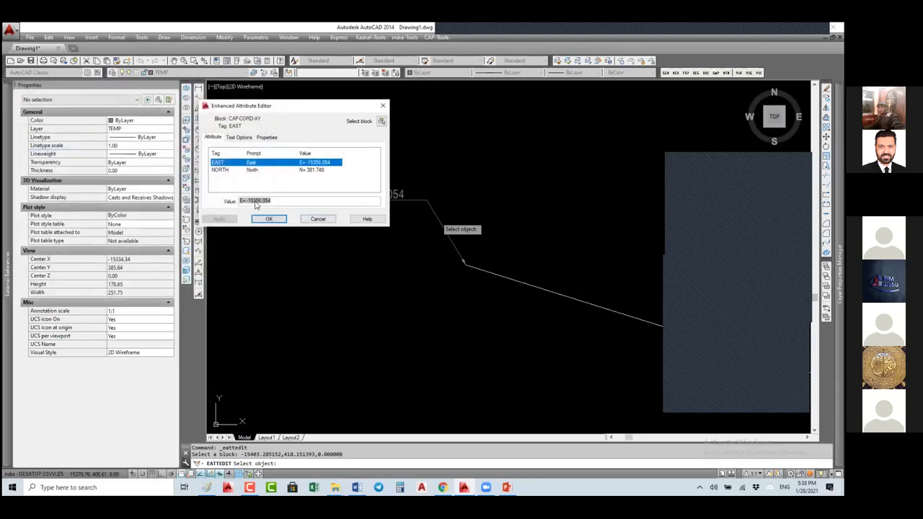
pyautogui.press('Return')
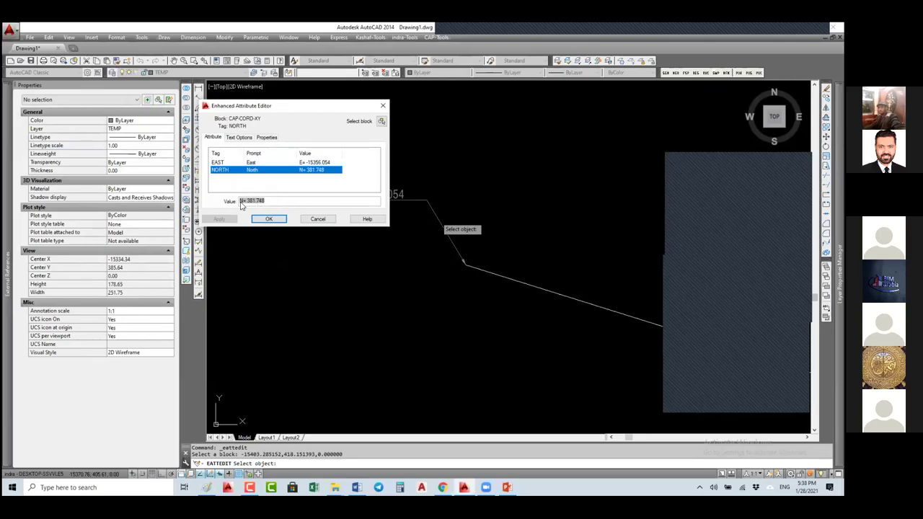
pyautogui.hotkey('ctrl', 'f')
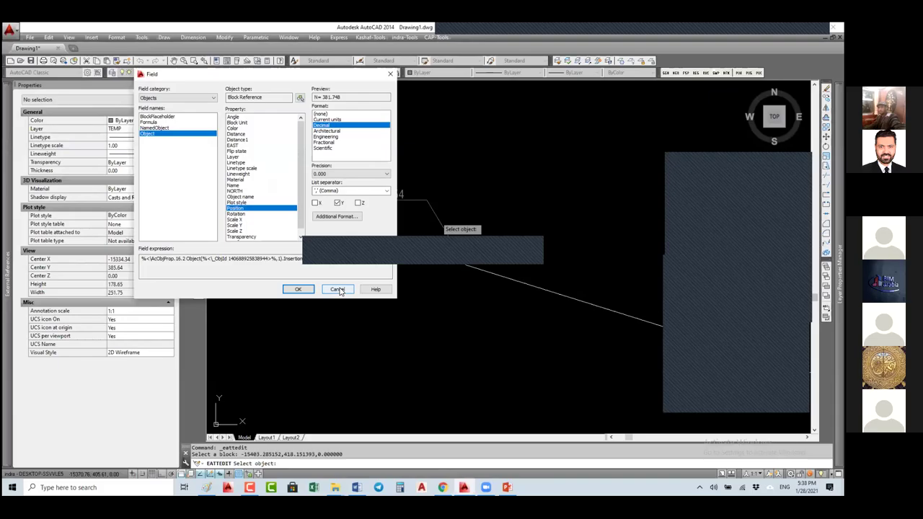
pyautogui.click(339, 219)
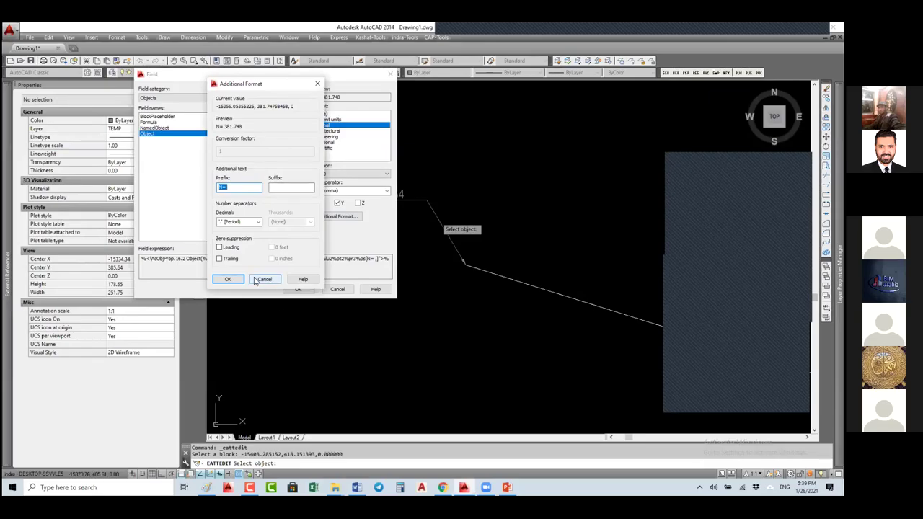
pyautogui.click(237, 187)
pyautogui.click(228, 279)
pyautogui.click(298, 289)
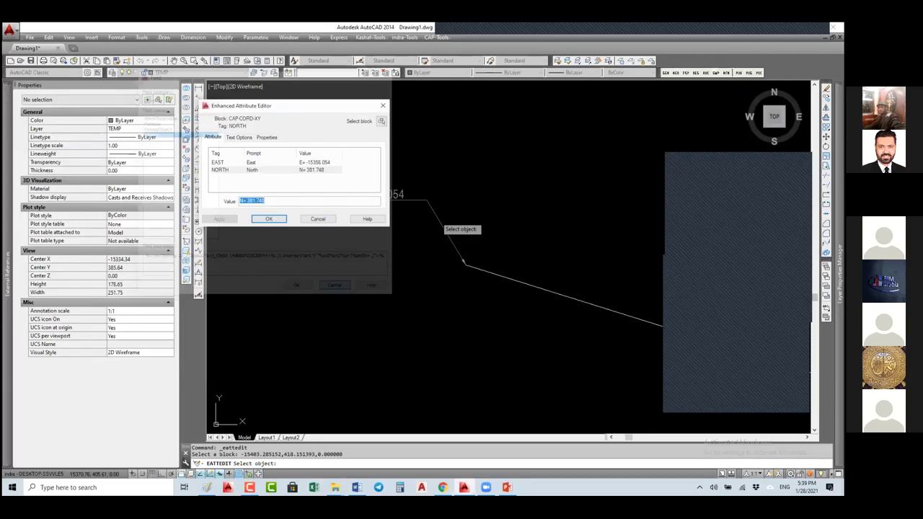
pyautogui.press('Return')
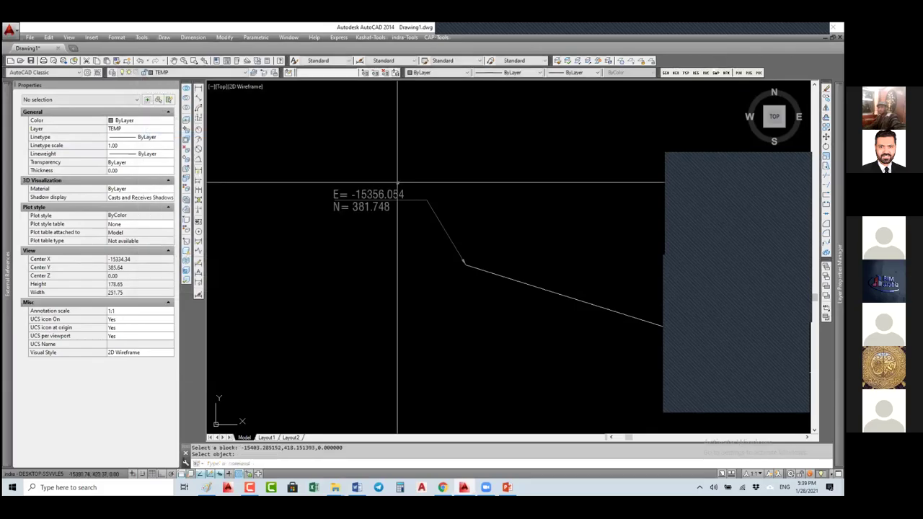
# Move the coordinate label to the lower-left of its leader
pyautogui.click(426, 202)
pyautogui.click(427, 201)
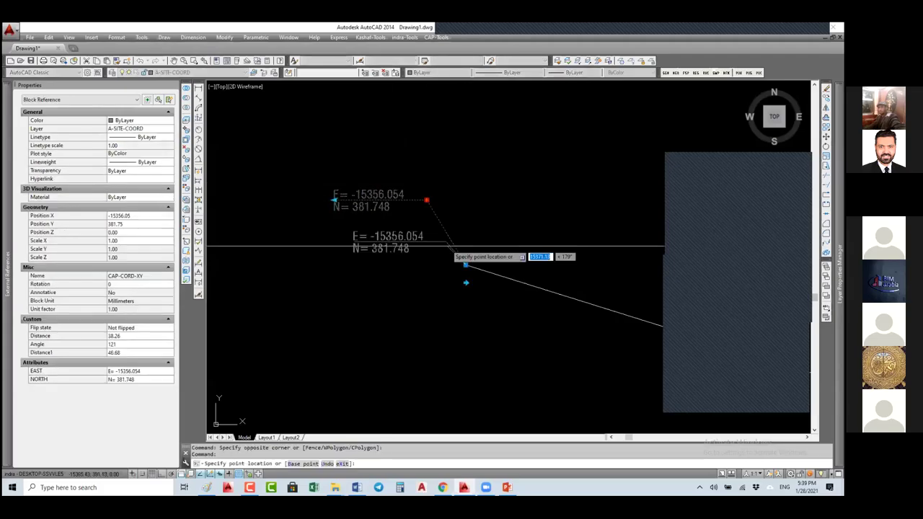
pyautogui.click(451, 241)
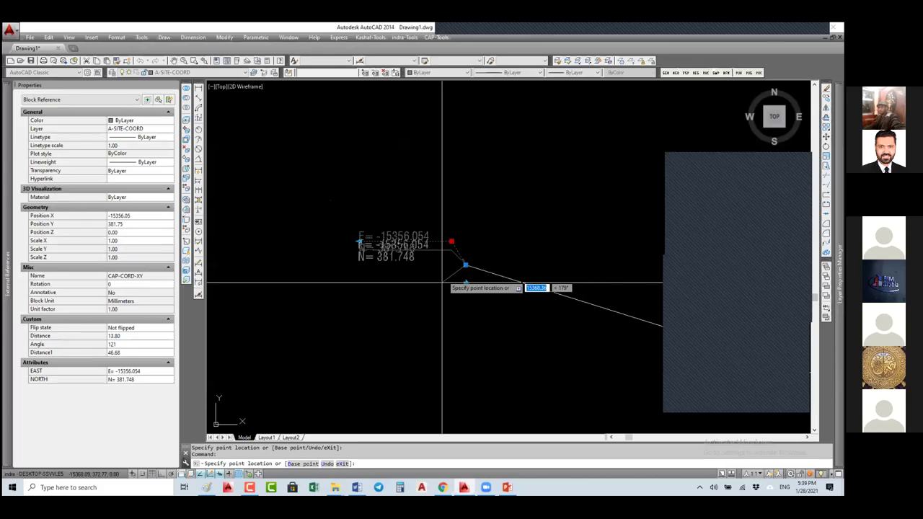
pyautogui.click(446, 305)
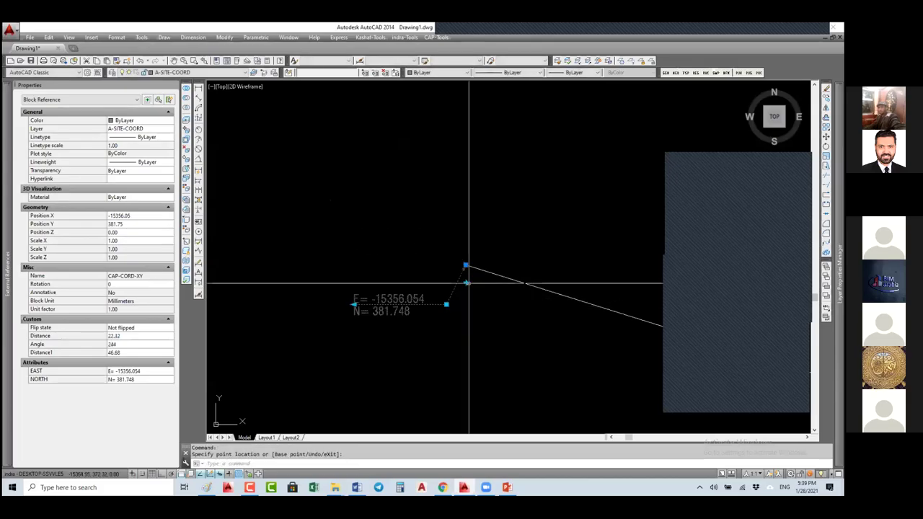
# Copy the coordinate label to a second position with COPY
pyautogui.write('co')
pyautogui.press('Return')
pyautogui.click(477, 250)
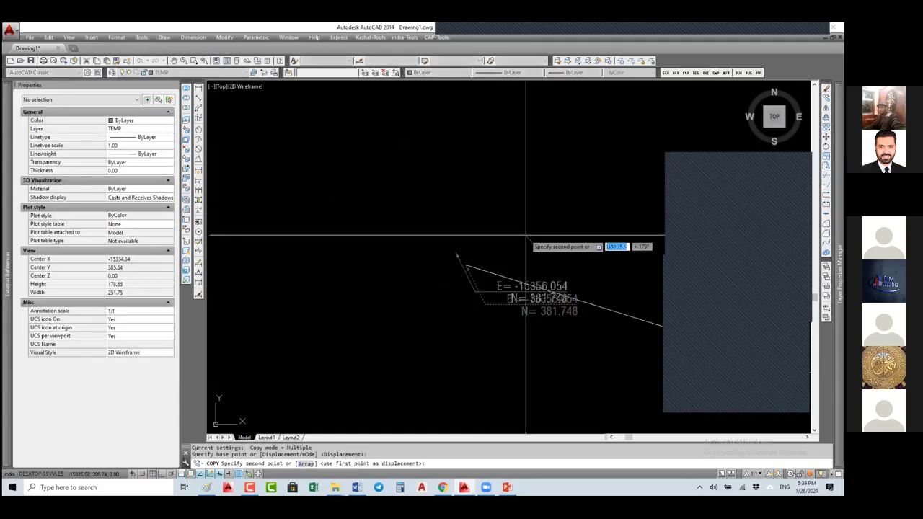
pyautogui.click(526, 235)
pyautogui.press('Escape')
pyautogui.press('Escape')
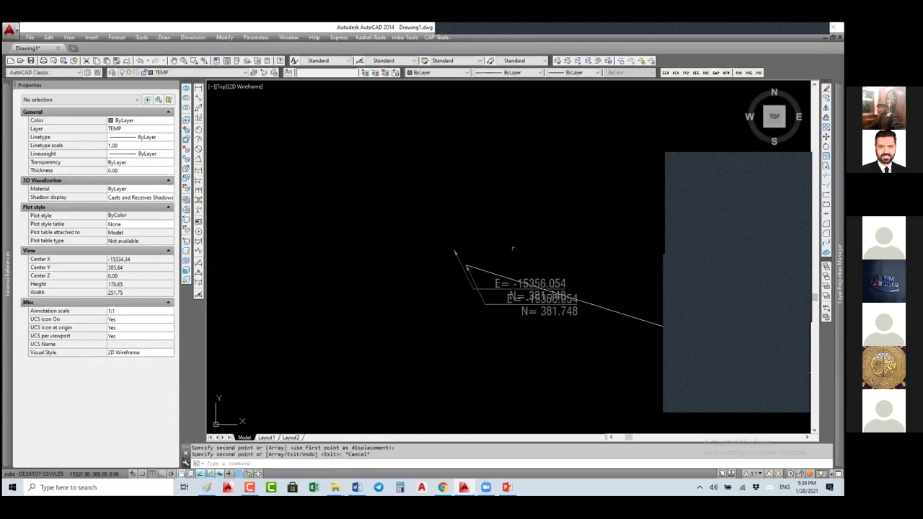
# Flip the copied label's direction and move its text further left
pyautogui.click(491, 287)
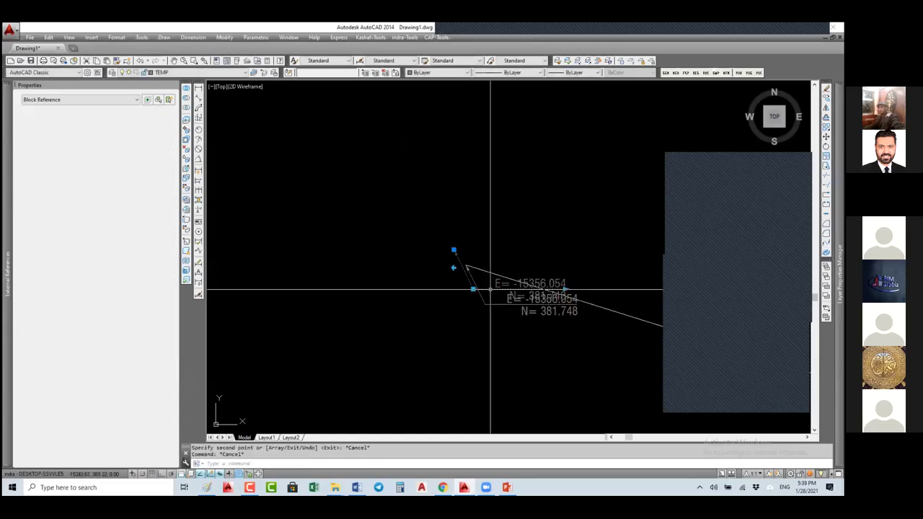
pyautogui.click(453, 268)
pyautogui.click(473, 289)
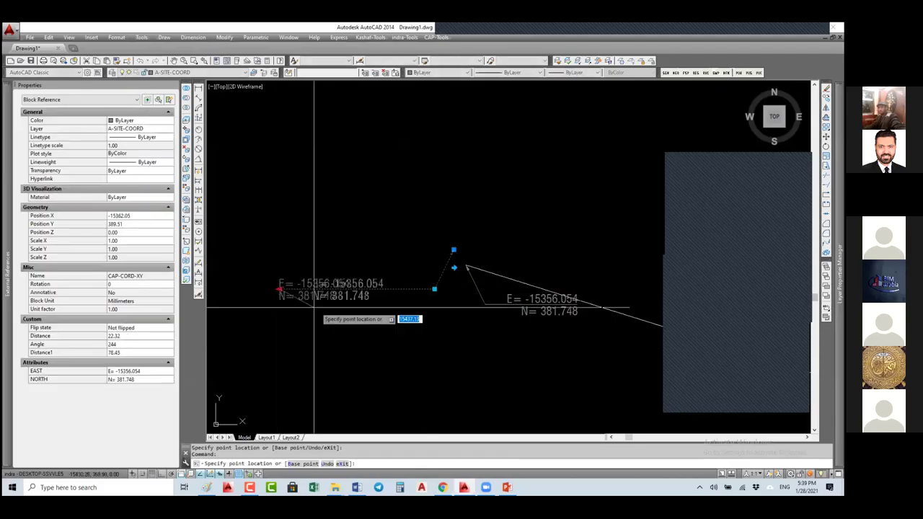
pyautogui.click(271, 310)
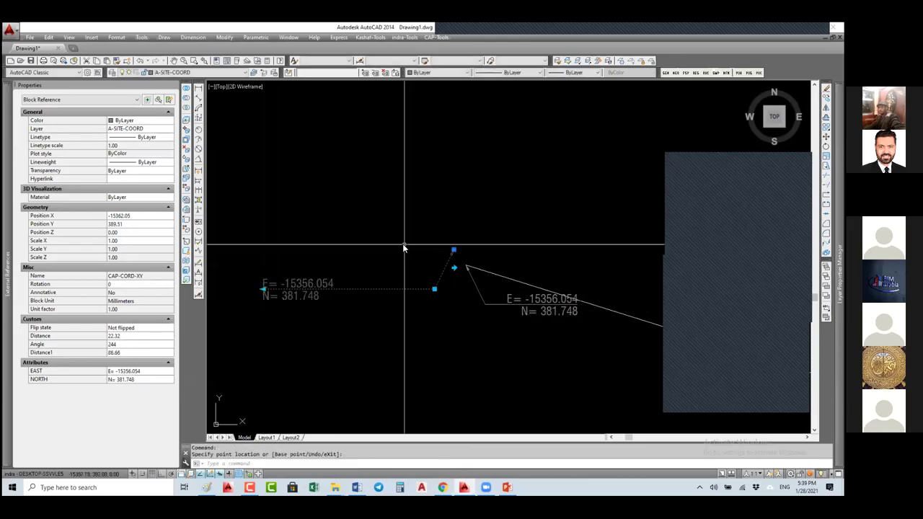
# Make a third copy beside the original label and grip-move it into place
pyautogui.write('co')
pyautogui.press('Return')
pyautogui.click(452, 252)
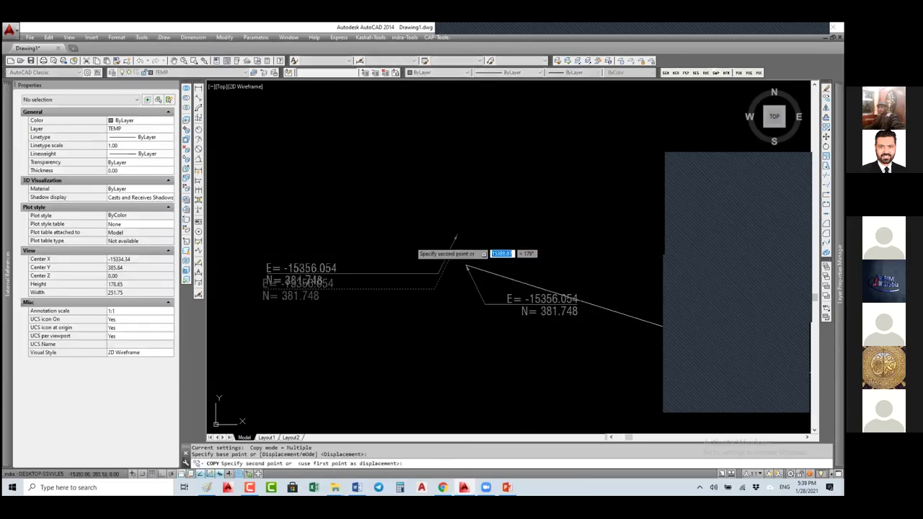
pyautogui.click(408, 252)
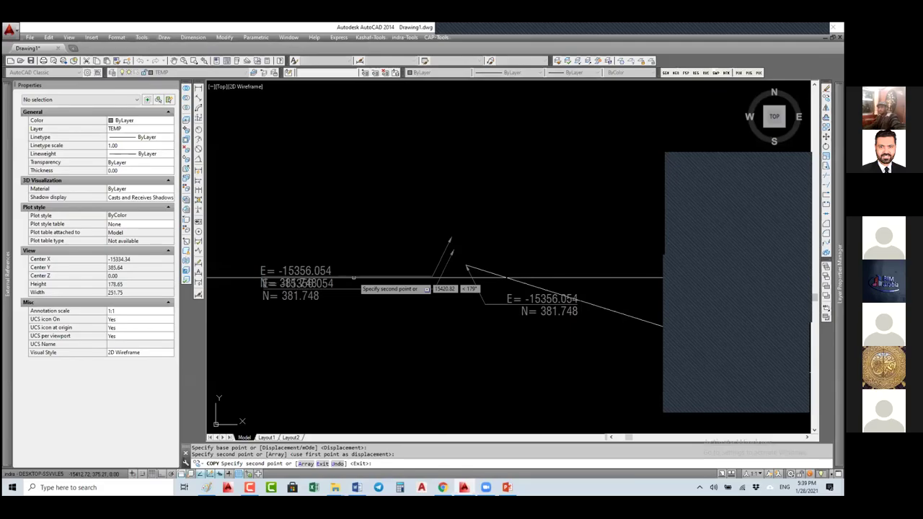
pyautogui.press('Escape')
pyautogui.click(353, 276)
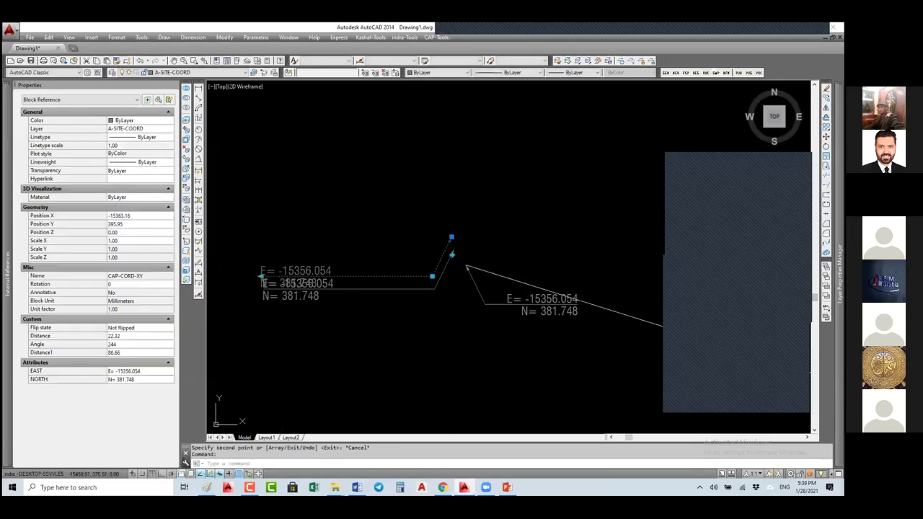
pyautogui.click(262, 276)
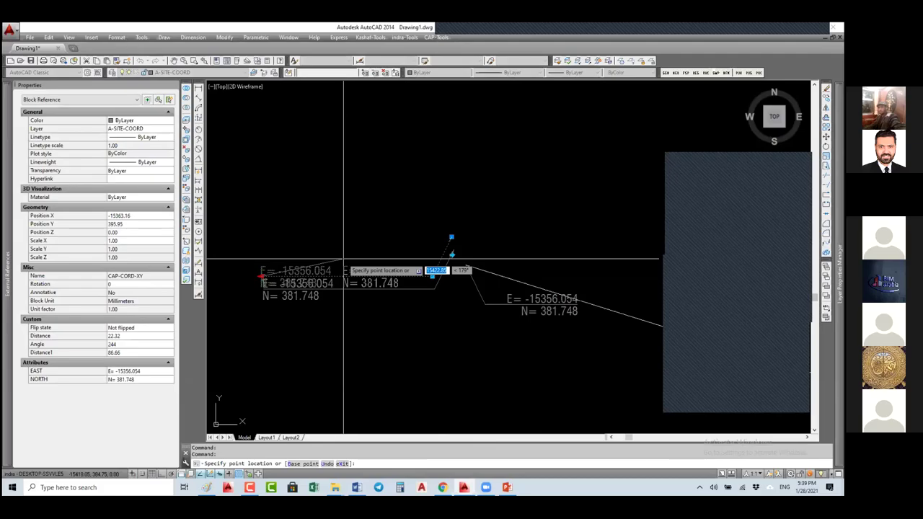
pyautogui.click(343, 258)
pyautogui.press('Escape')
pyautogui.press('Escape')
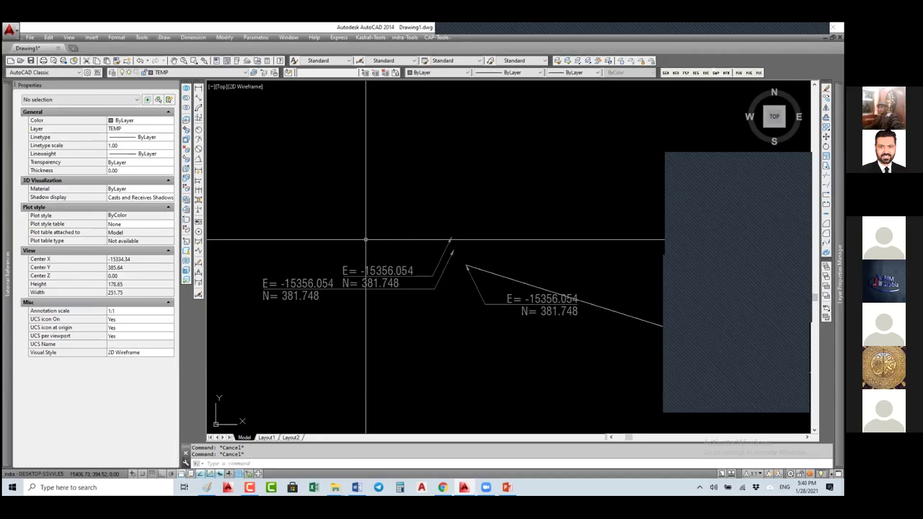
pyautogui.scroll(-10, 366, 239)
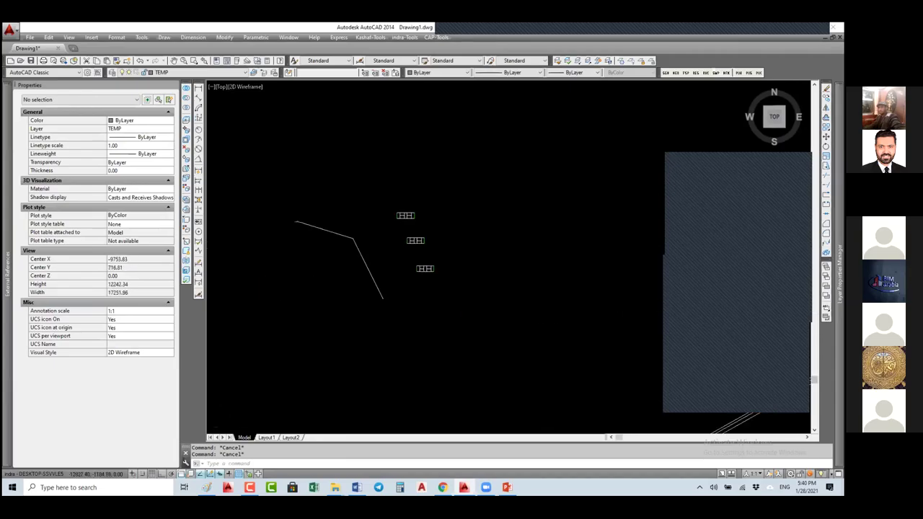
pyautogui.scroll(2, 383, 236)
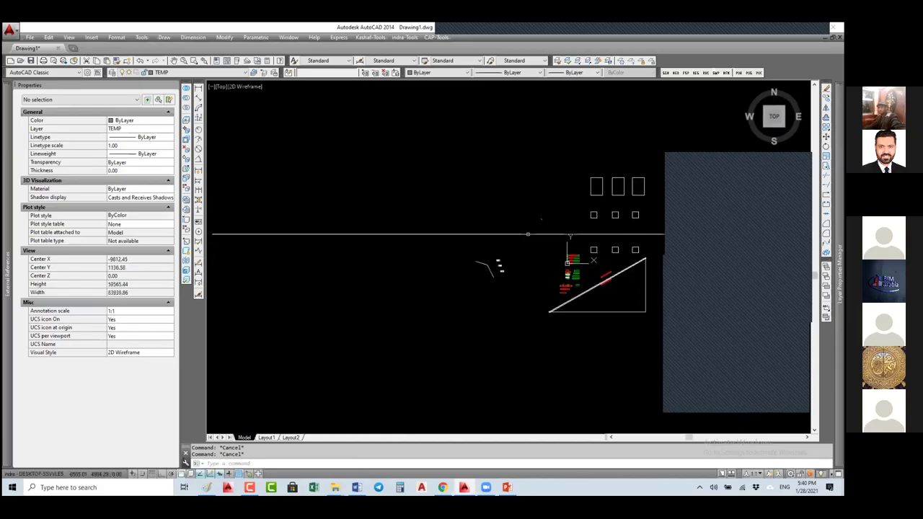
pyautogui.moveTo(461, 233); pyautogui.dragTo(485, 214, button='middle')
pyautogui.scroll(7, 386, 198)
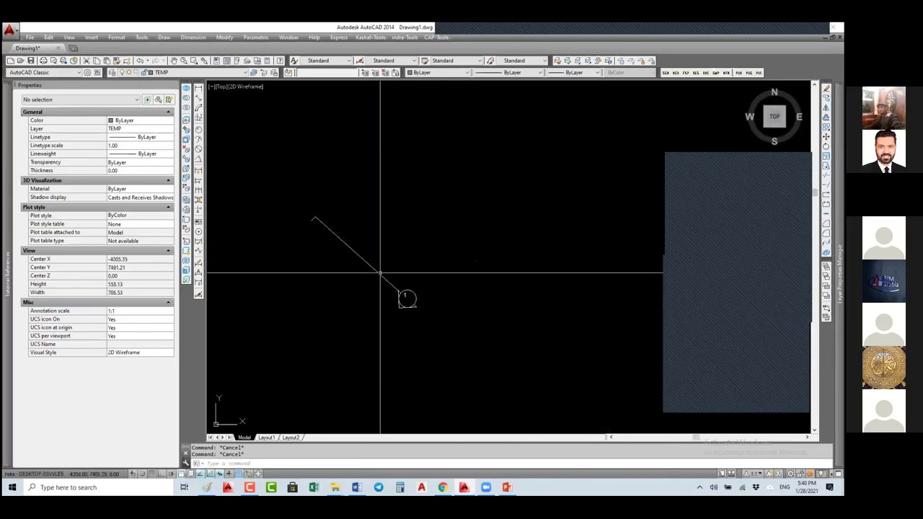
pyautogui.moveTo(380, 274); pyautogui.dragTo(414, 278, button='middle')
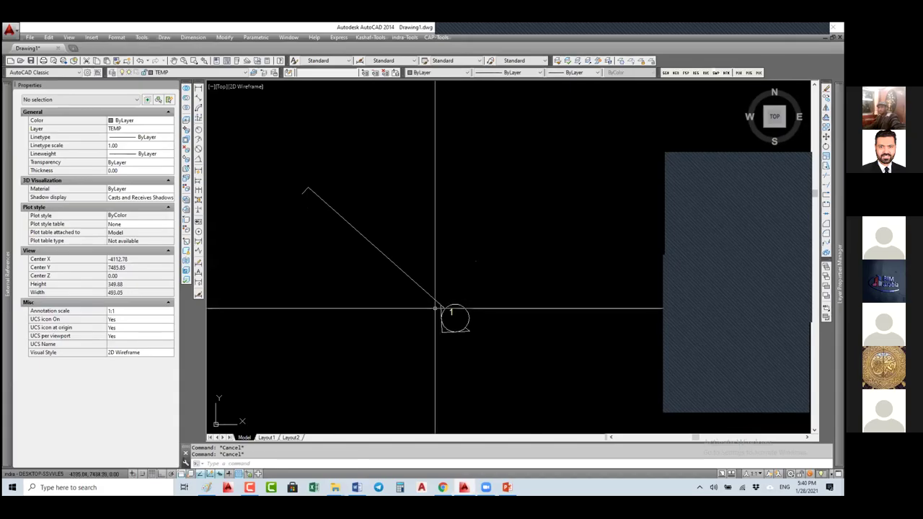
pyautogui.click(434, 298)
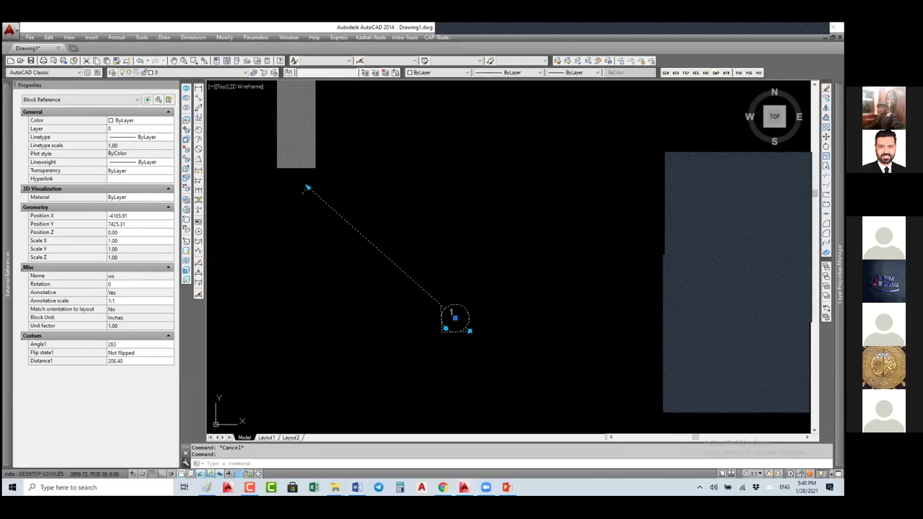
pyautogui.press('Escape')
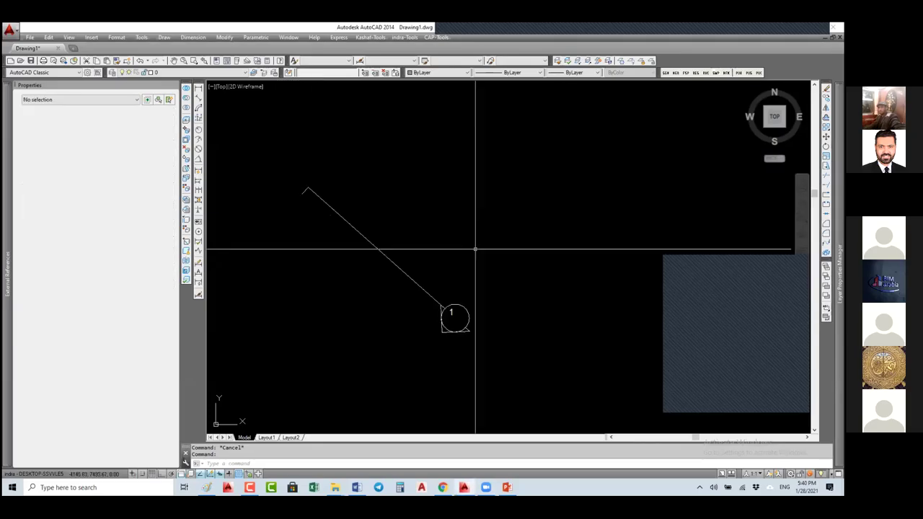
pyautogui.press('Escape')
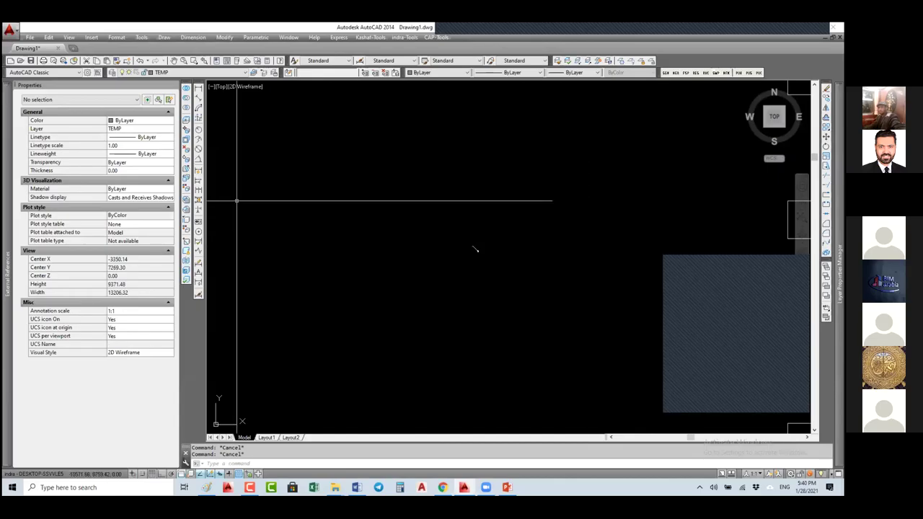
pyautogui.click(473, 251)
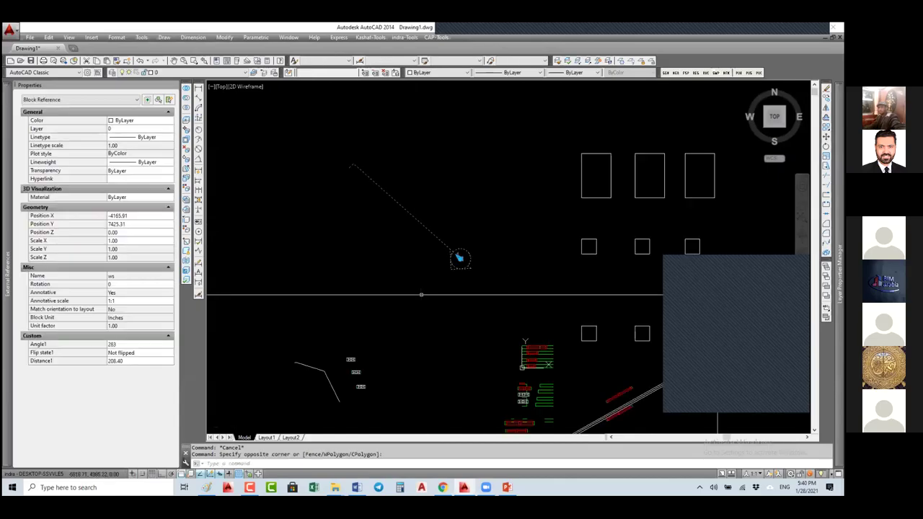
pyautogui.click(511, 240)
pyautogui.click(382, 366)
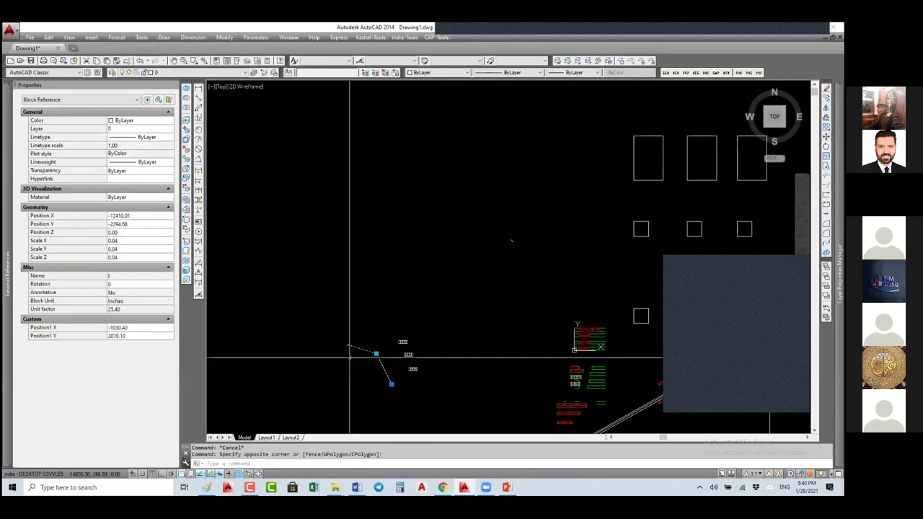
pyautogui.scroll(4, 556, 190)
pyautogui.press('Escape')
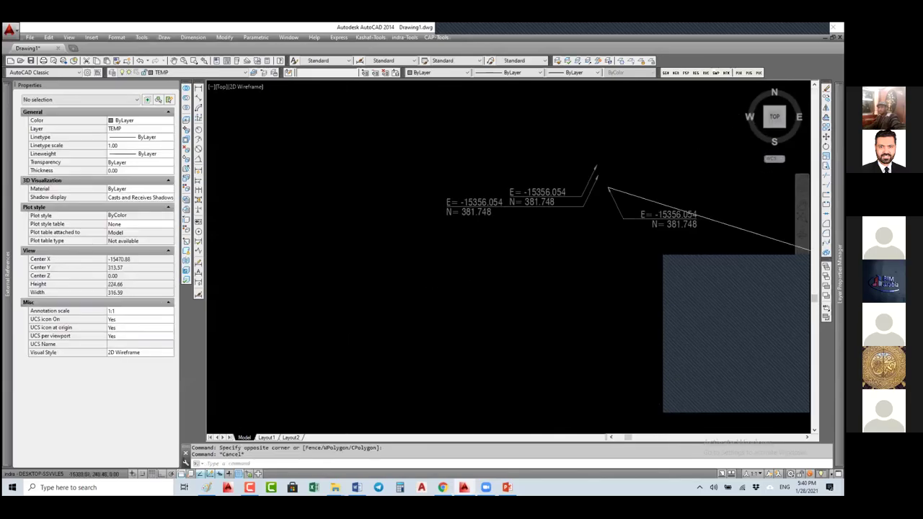
pyautogui.click(557, 190)
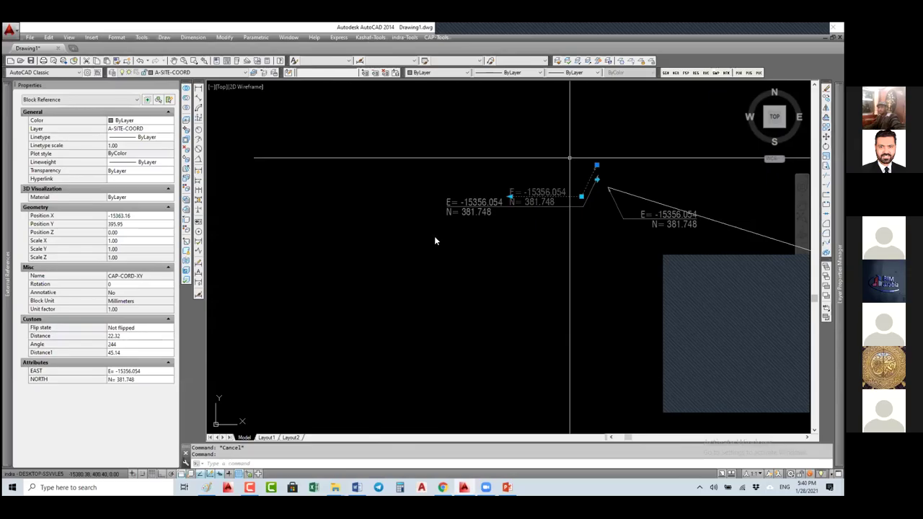
pyautogui.write('Be')
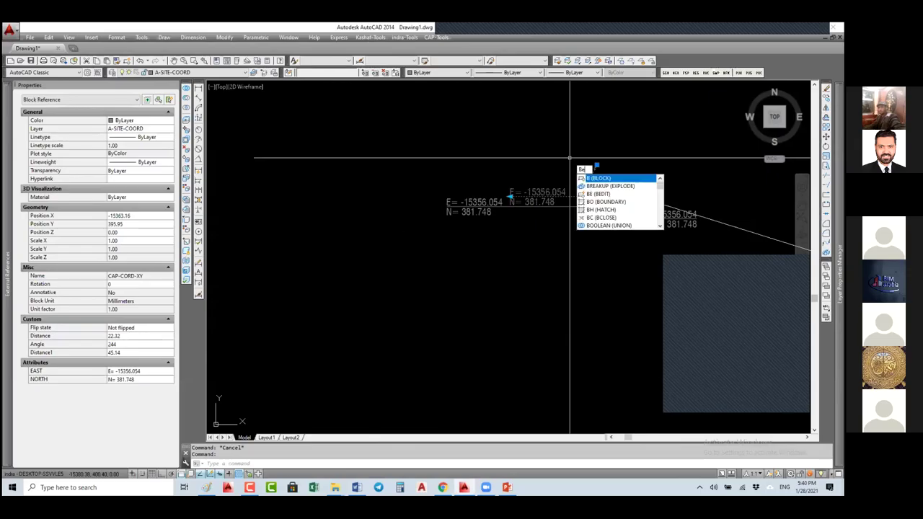
pyautogui.press('Return')
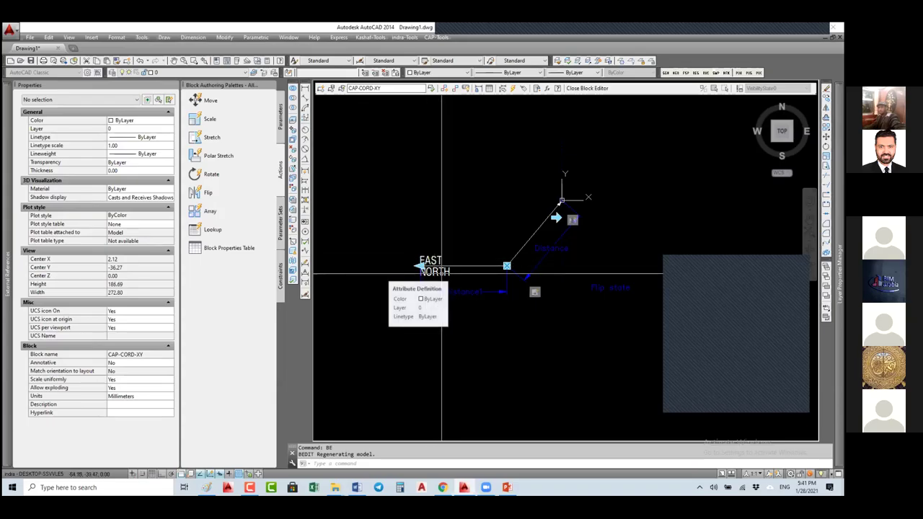
pyautogui.click(588, 89)
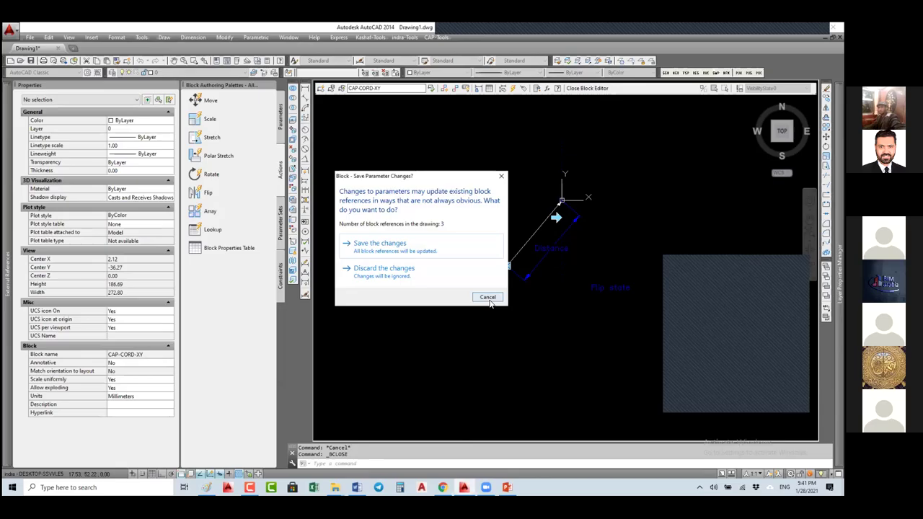
pyautogui.click(489, 299)
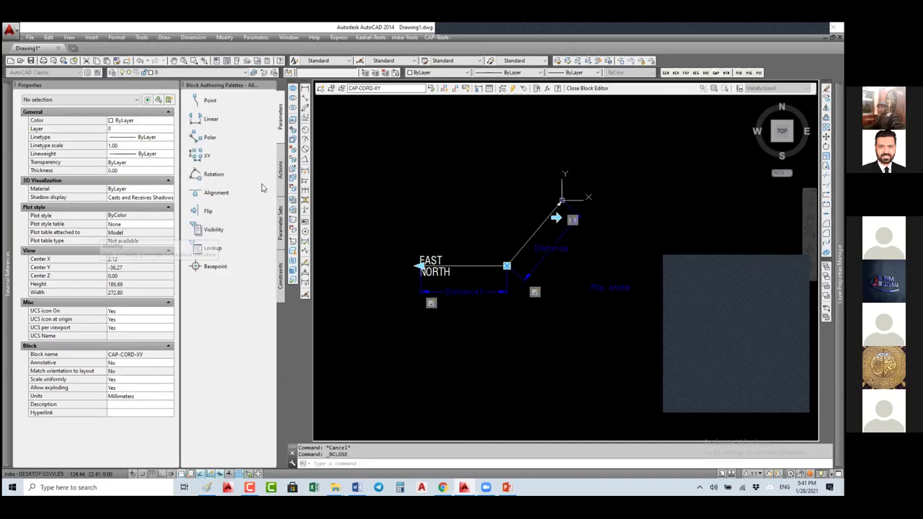
pyautogui.click(281, 170)
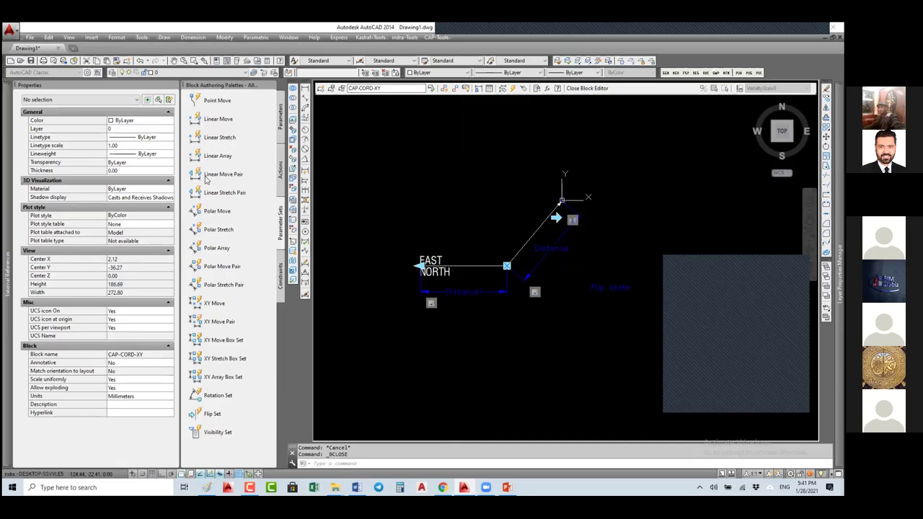
pyautogui.click(280, 151)
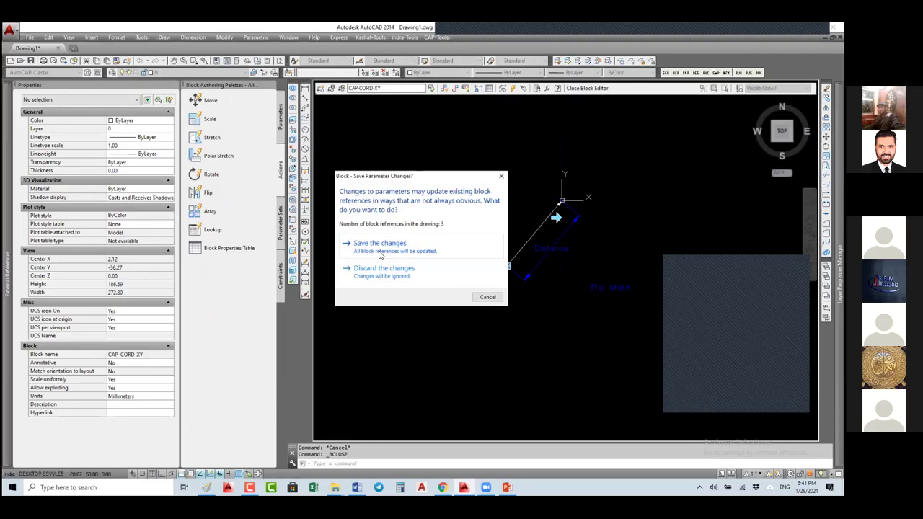
pyautogui.click(445, 268)
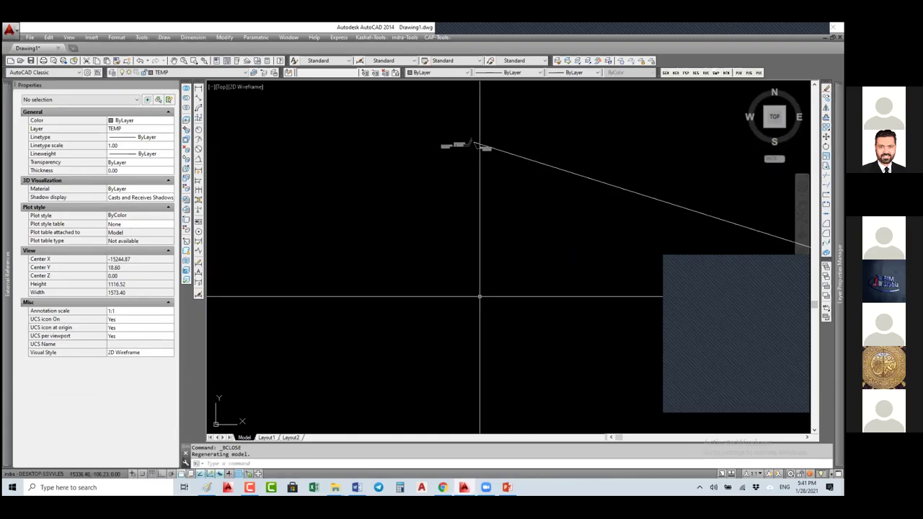
# Draw a 20×20 square with RECTANG
pyautogui.write('rec')
pyautogui.press('Return')
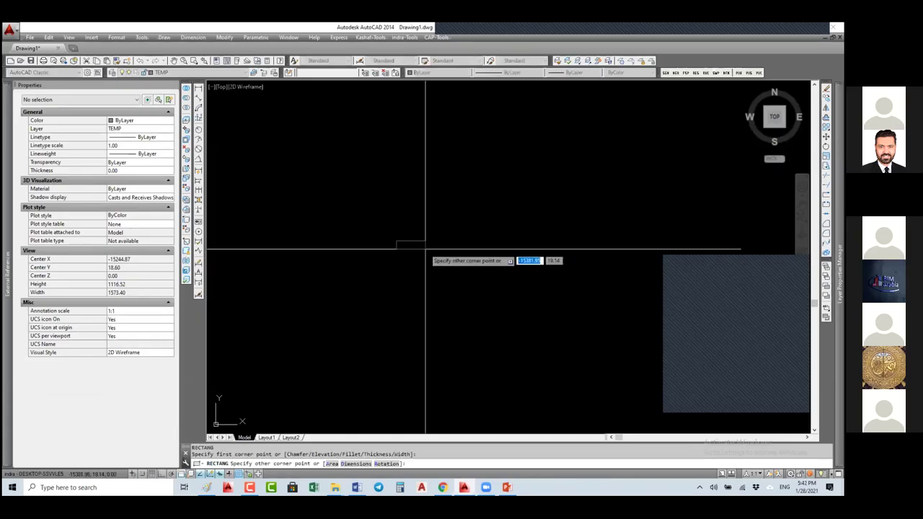
pyautogui.click(398, 242)
pyautogui.write('20,20')
pyautogui.press('Return')
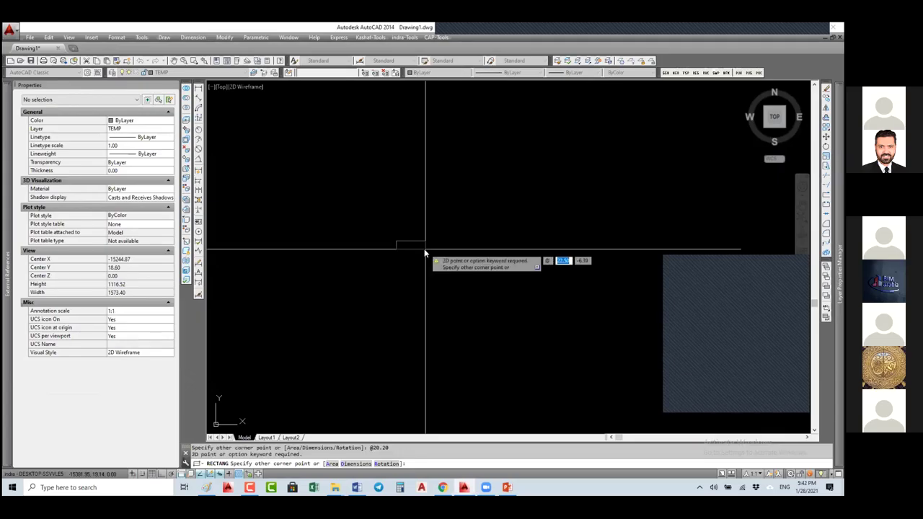
pyautogui.write('20,20')
pyautogui.press('Return')
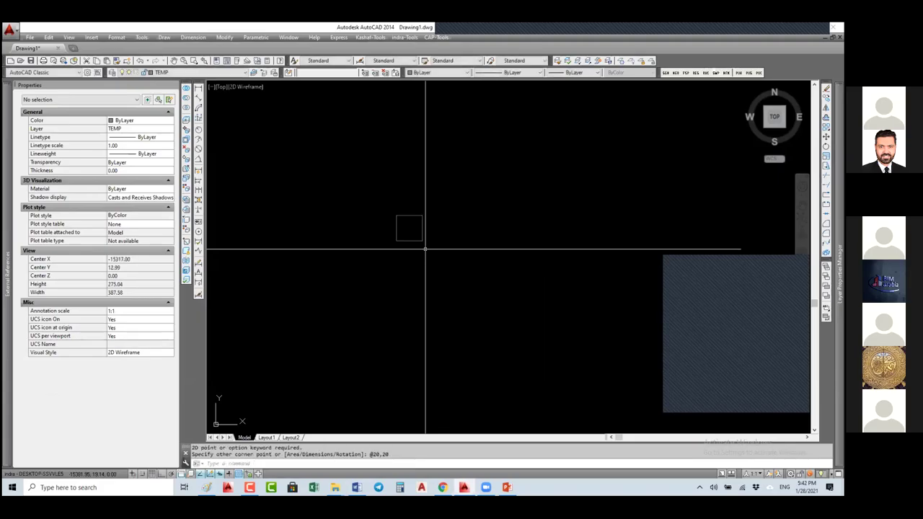
# Stretch the square's top edge midpoint down to flatten it into a cap
pyautogui.scroll(2, 436, 212)
pyautogui.click(383, 218)
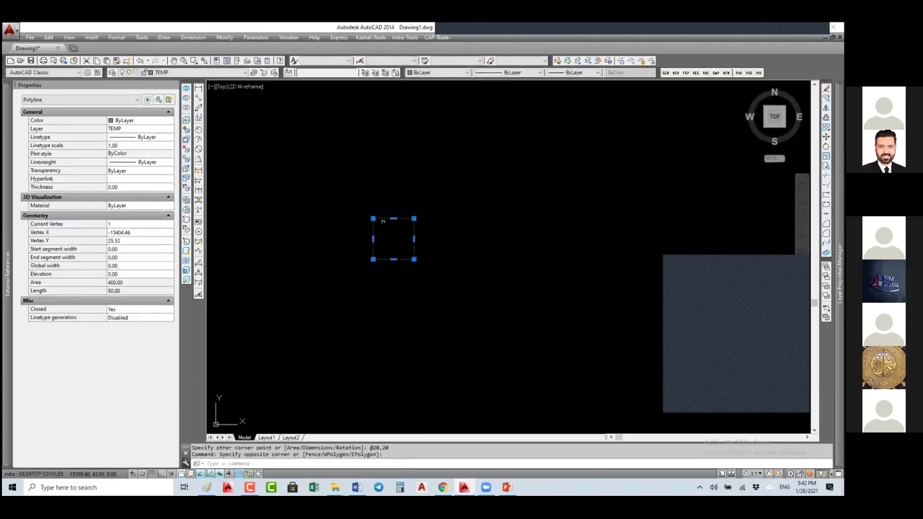
pyautogui.click(393, 218)
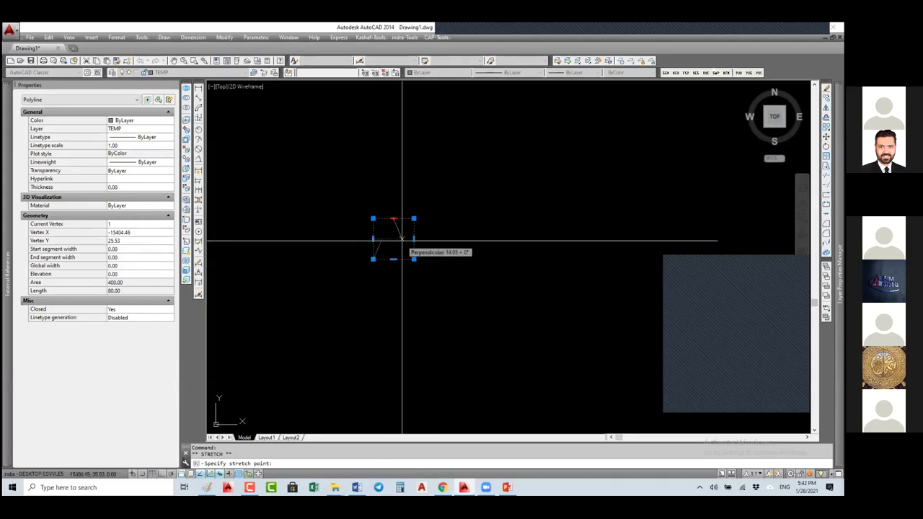
pyautogui.click(402, 238)
# Draw a tall narrow rectangle beside the cap
pyautogui.write('rec')
pyautogui.press('Return')
pyautogui.click(420, 219)
pyautogui.click(440, 349)
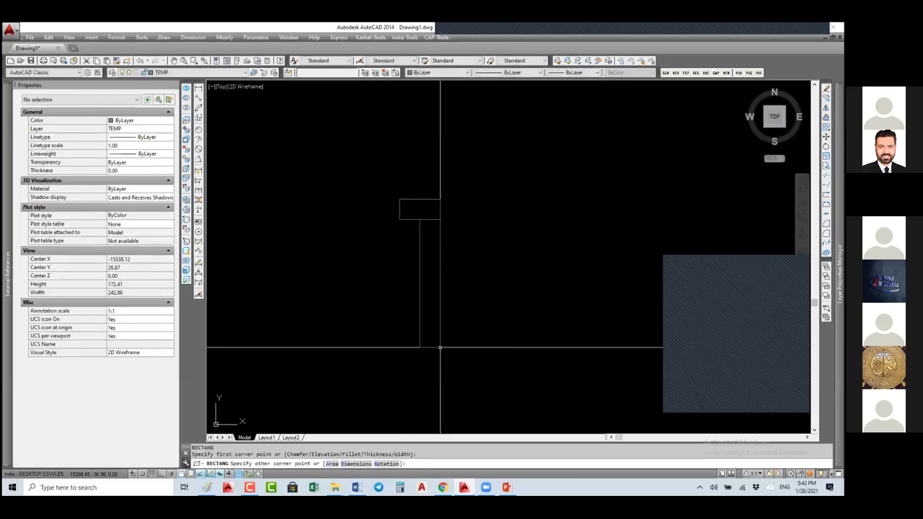
# Move the tall rectangle so it sits centred under the cap
pyautogui.write('m')
pyautogui.press('Return')
pyautogui.click(447, 226)
pyautogui.click(421, 241)
pyautogui.press('Return')
pyautogui.click(430, 220)
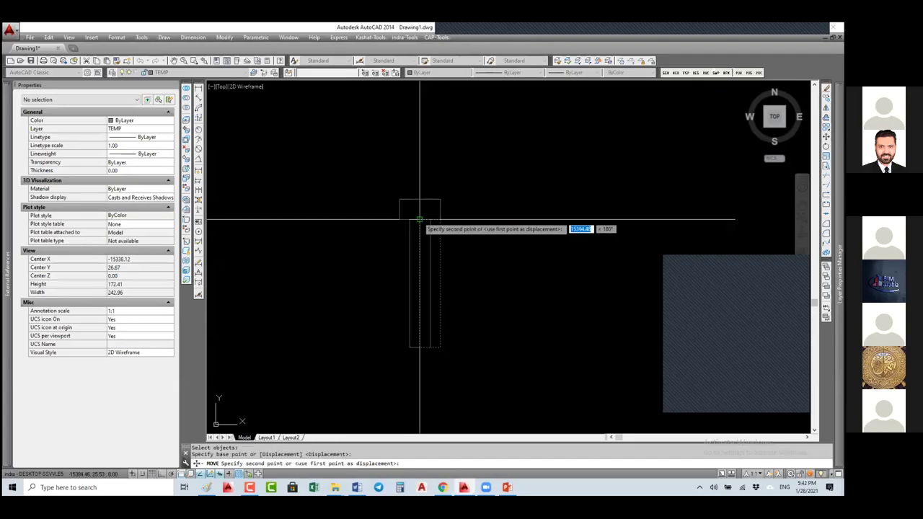
pyautogui.click(421, 220)
pyautogui.write('l')
pyautogui.press('Return')
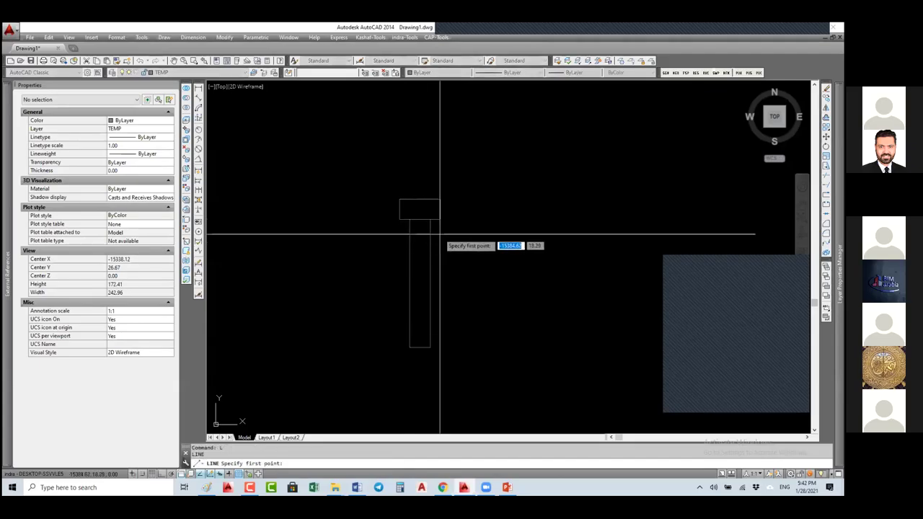
# Draw a diagonal line across the shaft, then start and cancel a copy of it
pyautogui.scroll(4, 402, 248)
pyautogui.click(498, 211)
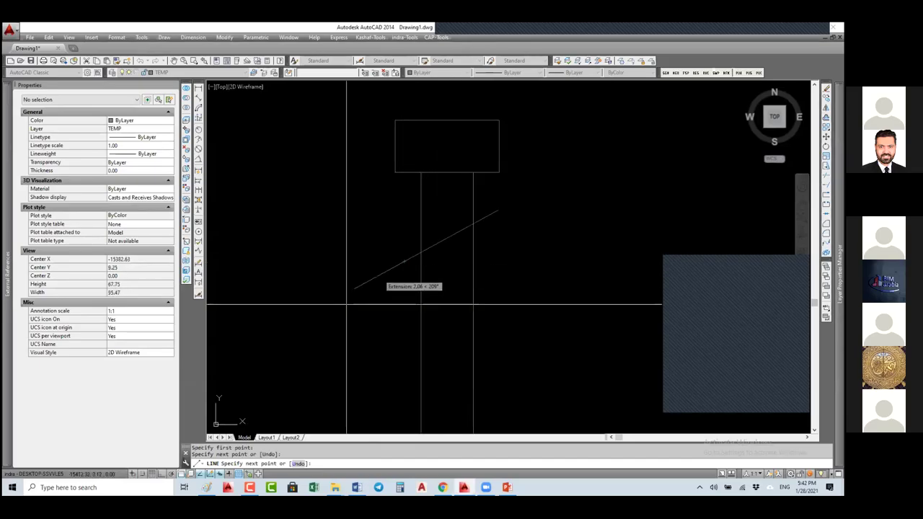
pyautogui.click(404, 261)
pyautogui.press('Escape')
pyautogui.click(466, 227)
pyautogui.write('co')
pyautogui.press('Return')
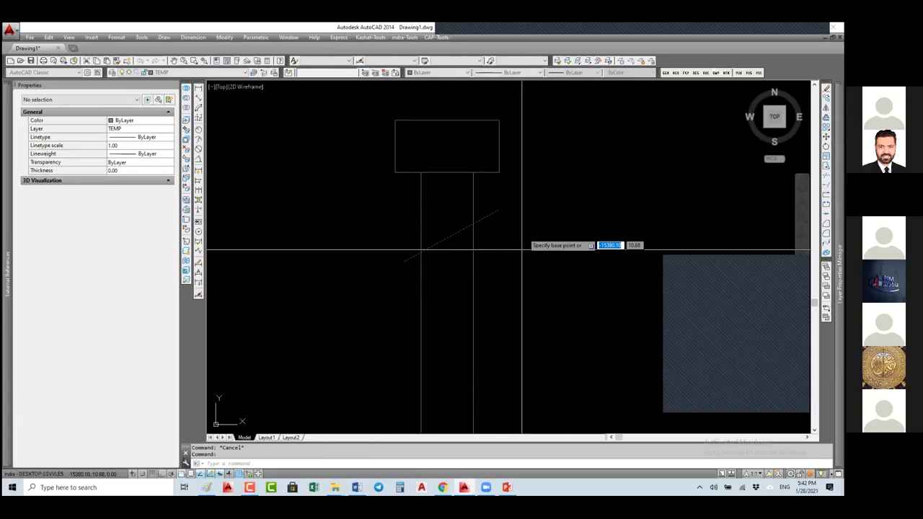
pyautogui.click(523, 238)
pyautogui.press('Escape')
pyautogui.press('Escape')
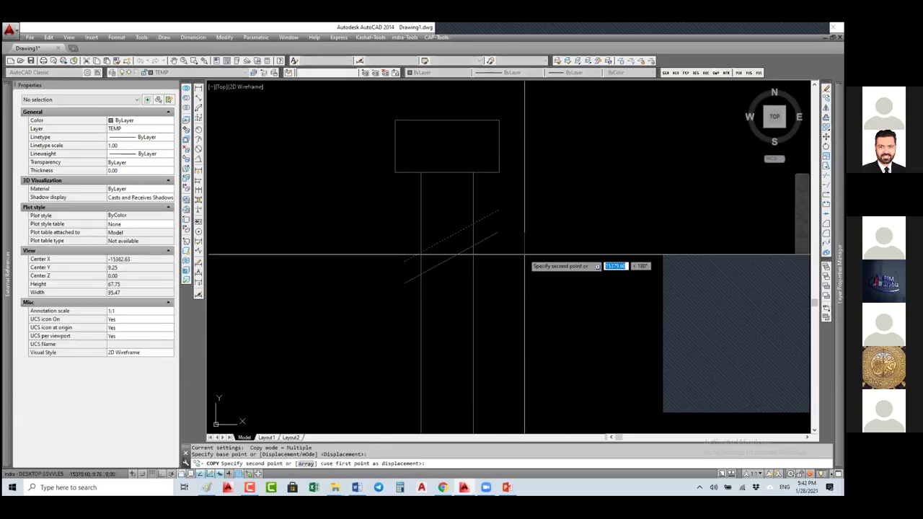
# Shorten the shaft by stretching its bottom end straight up
pyautogui.scroll(-2, 518, 259)
pyautogui.scroll(-2, 518, 259)
pyautogui.write('s')
pyautogui.press('Return')
pyautogui.click(517, 324)
pyautogui.click(440, 372)
pyautogui.press('Return')
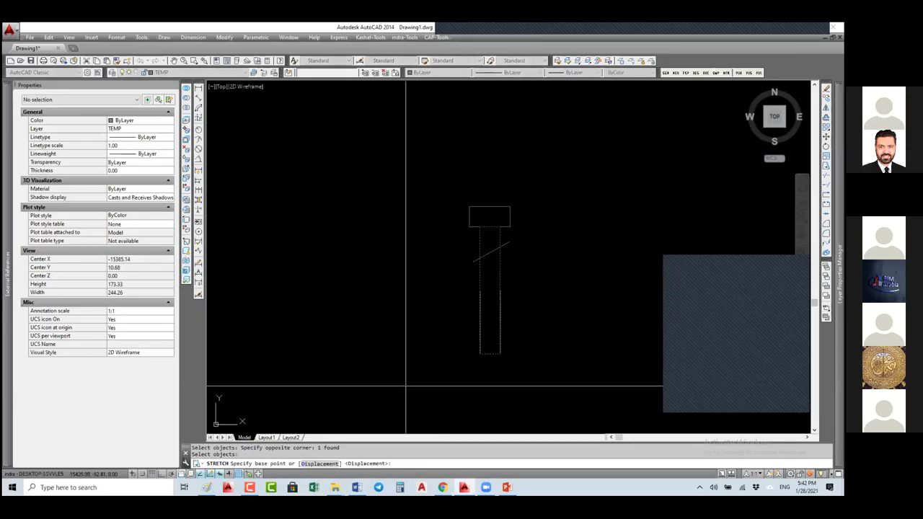
pyautogui.click(407, 386)
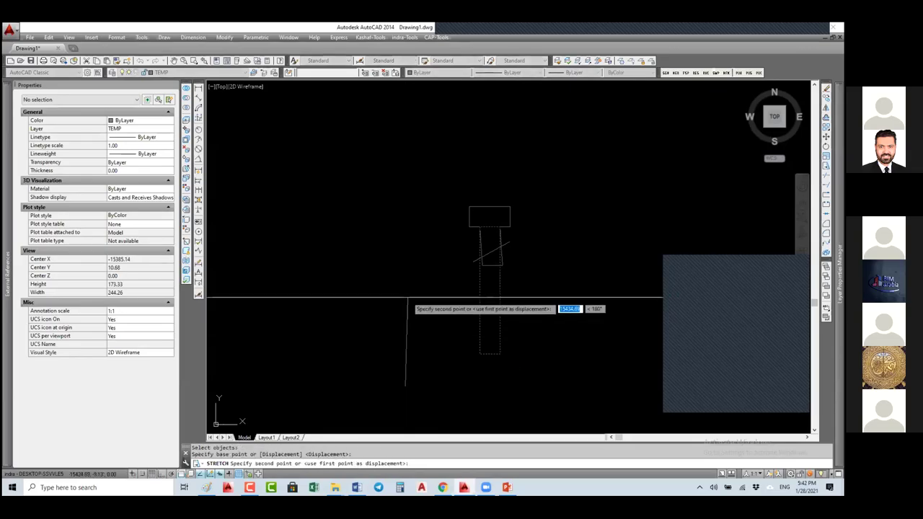
pyautogui.press('F8')
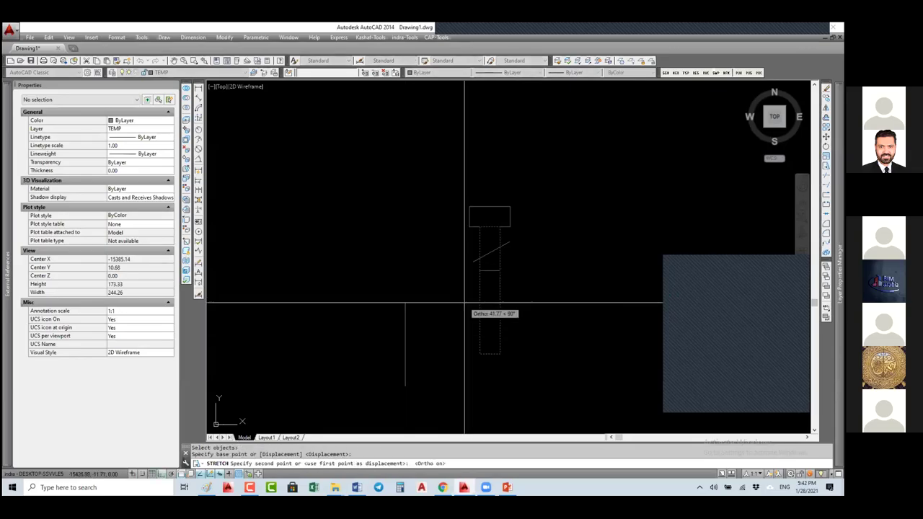
pyautogui.click(464, 305)
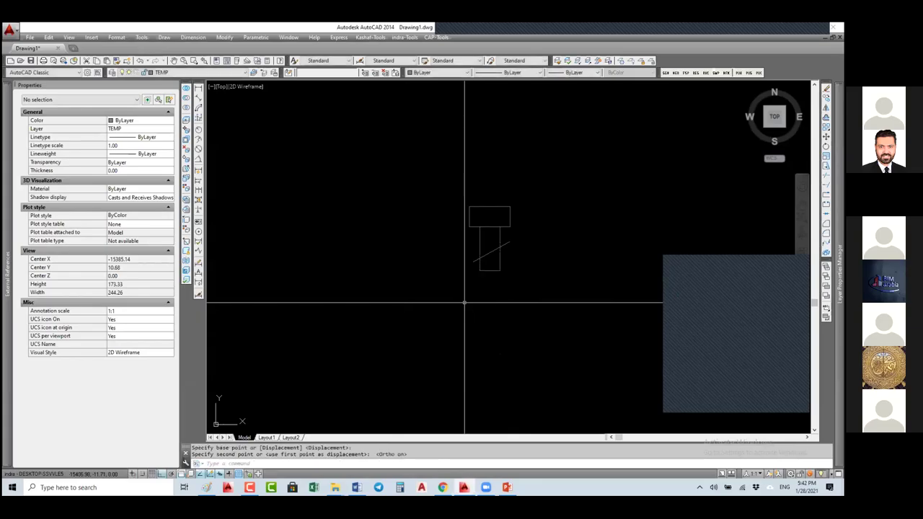
# Grip-move the slanted line lower so it crosses the column shaft
pyautogui.click(486, 256)
pyautogui.click(491, 252)
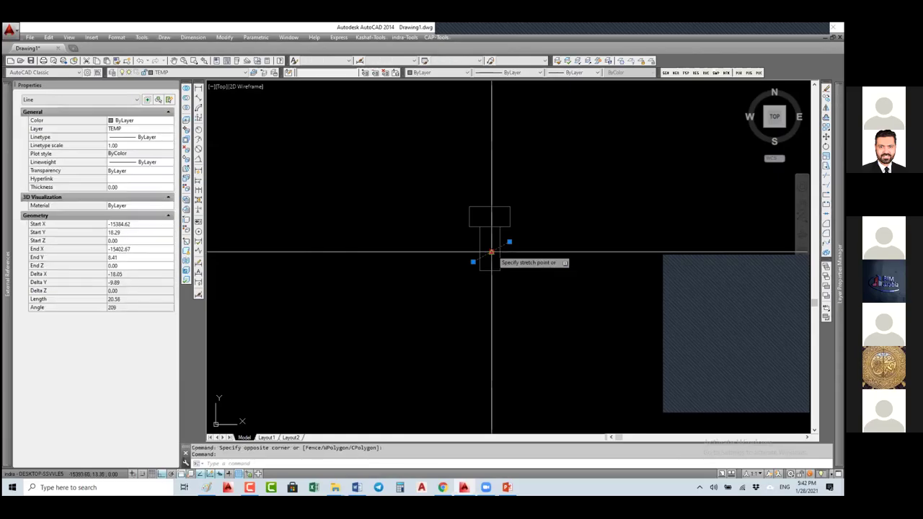
pyautogui.click(491, 227)
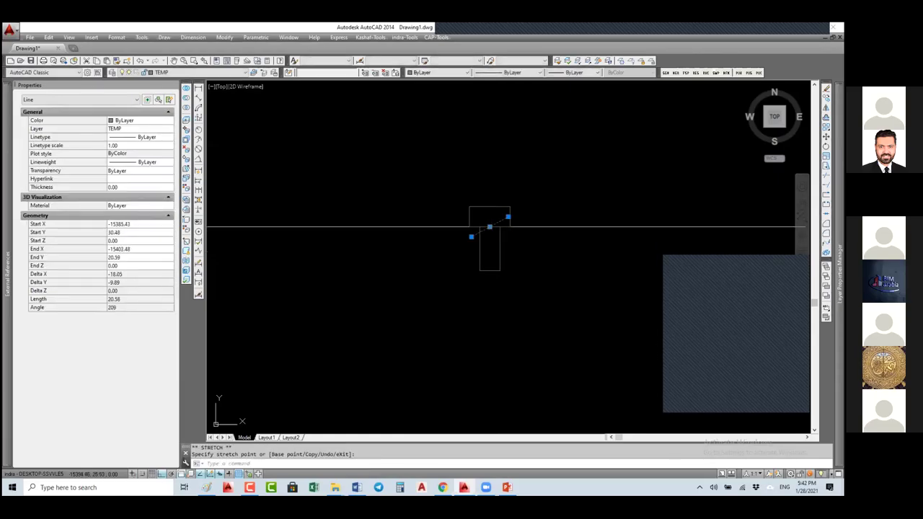
pyautogui.click(490, 227)
pyautogui.click(491, 248)
pyautogui.scroll(2, 510, 260)
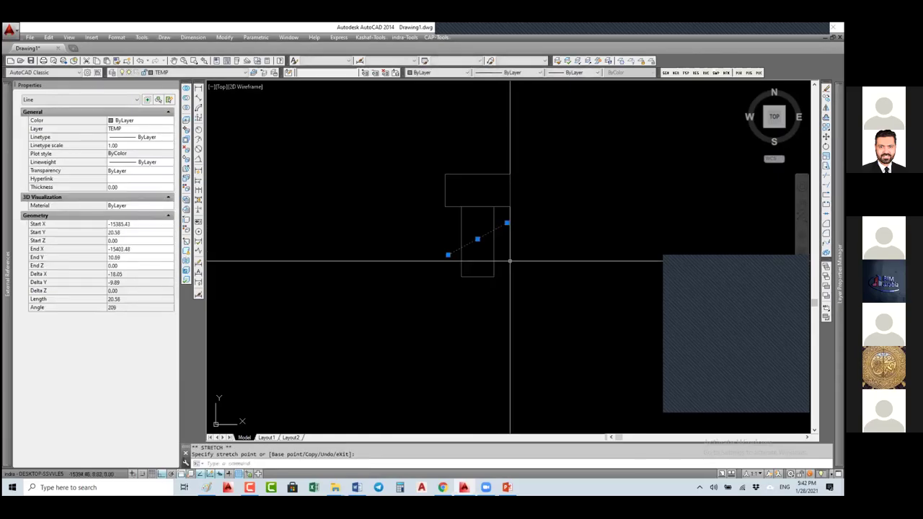
# Copy the slanted line to make a parallel break line just below it
pyautogui.write('co')
pyautogui.press('Return')
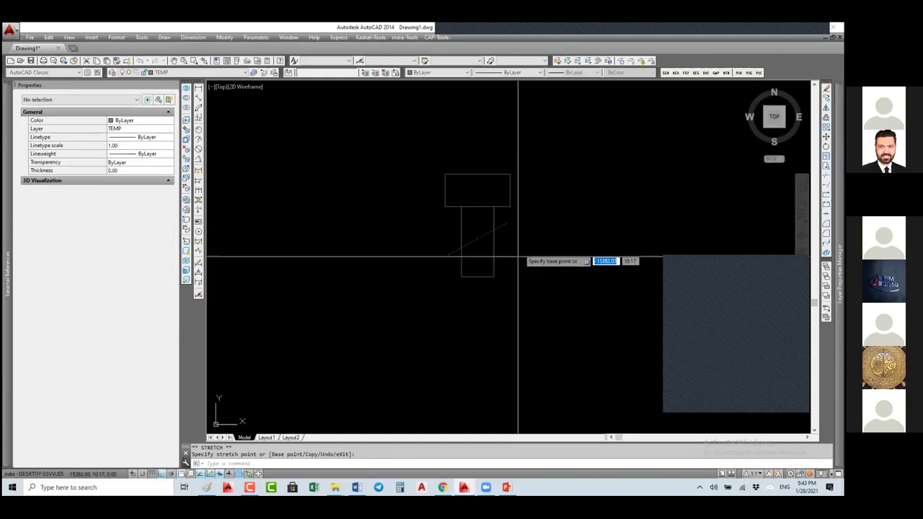
pyautogui.click(523, 256)
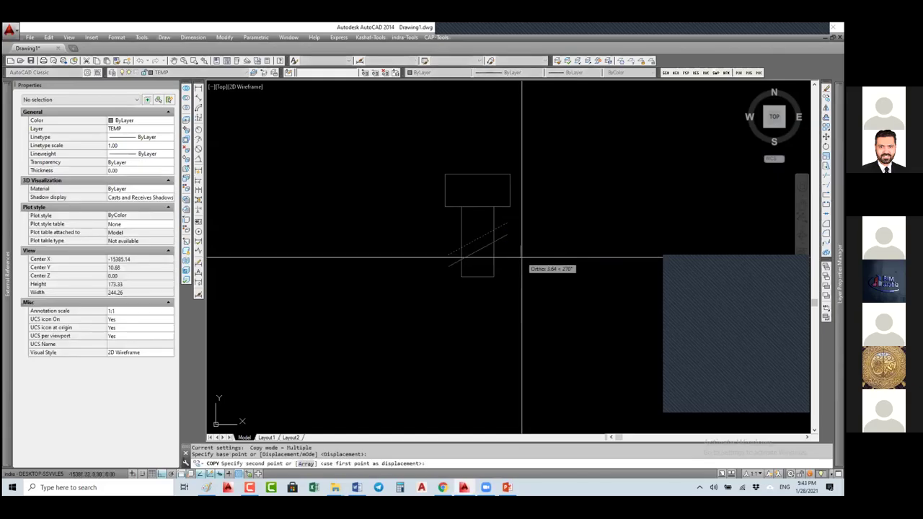
pyautogui.click(522, 257)
pyautogui.press('Escape')
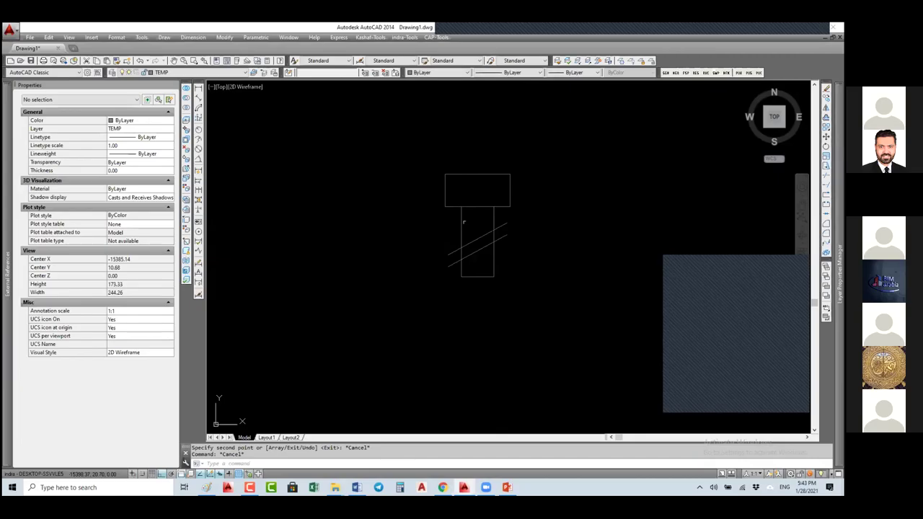
pyautogui.click(526, 179)
# Put the cap, shaft and both break lines on layer 0 instead of TEMP
pyautogui.click(363, 272)
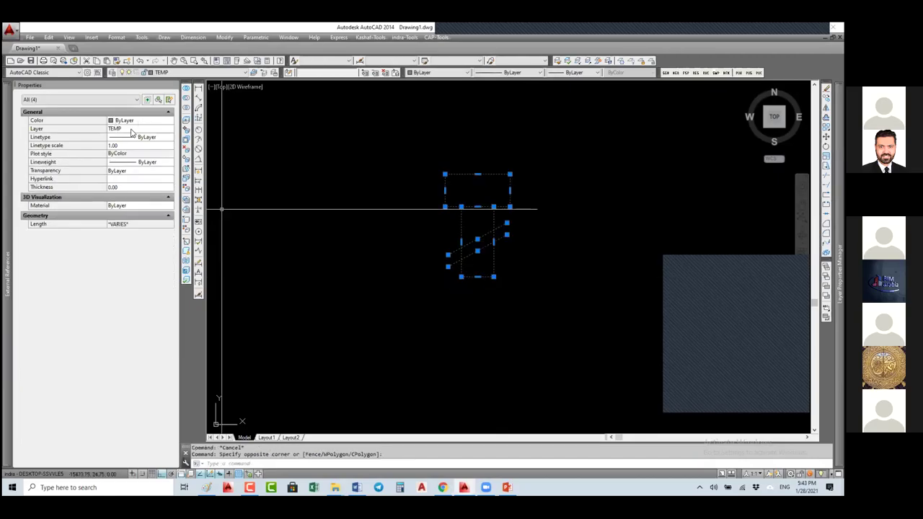
pyautogui.click(134, 131)
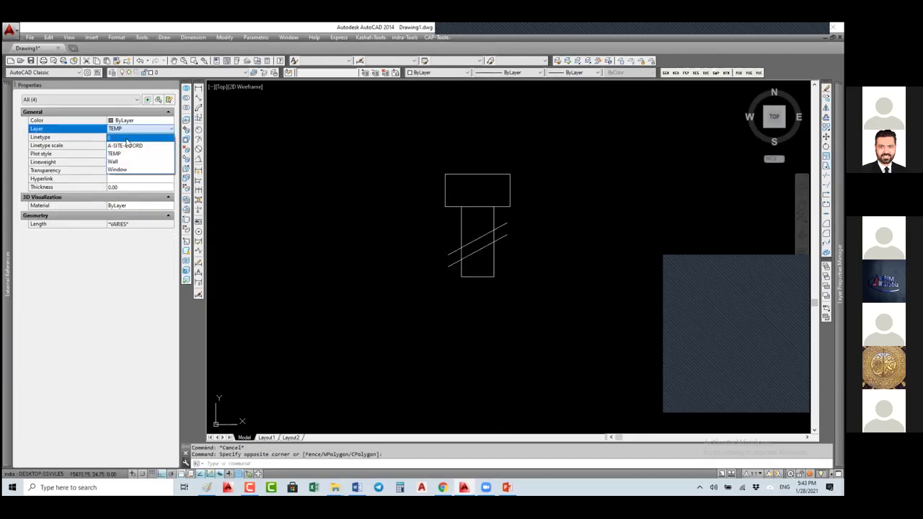
pyautogui.click(127, 139)
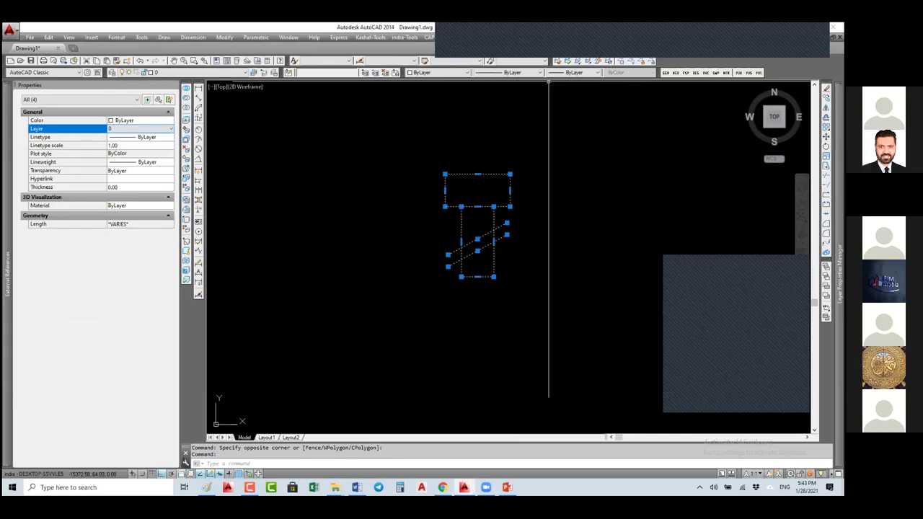
pyautogui.moveTo(445, 174)
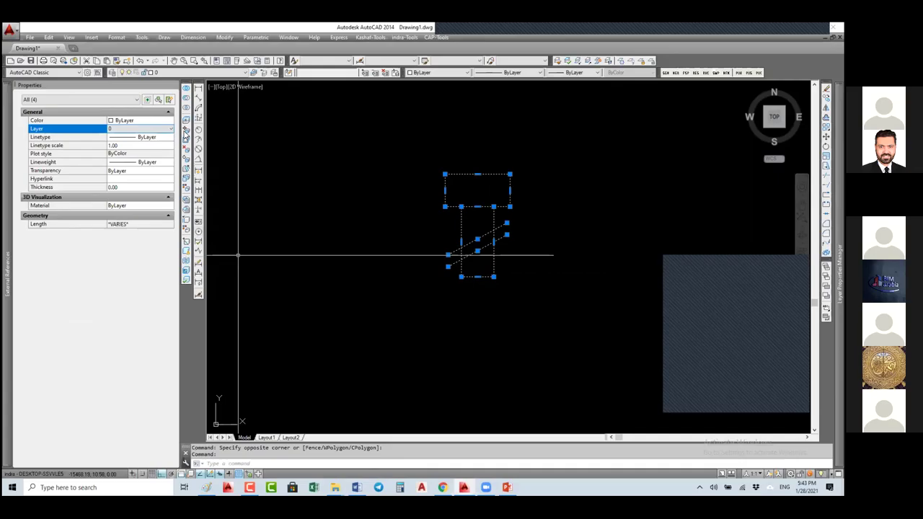
# Define block 'scr' based where cap meets shaft, opening it in the Block Editor
pyautogui.write('B')
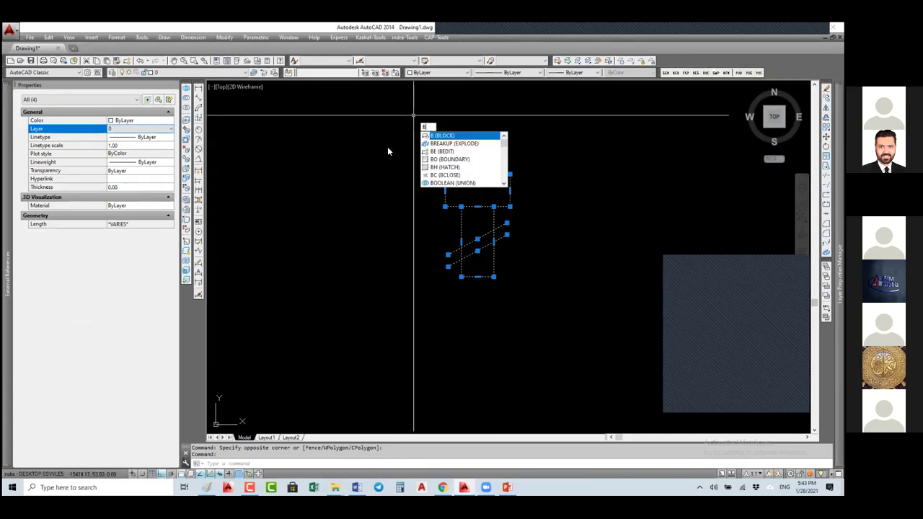
pyautogui.press('Return')
pyautogui.write('scr')
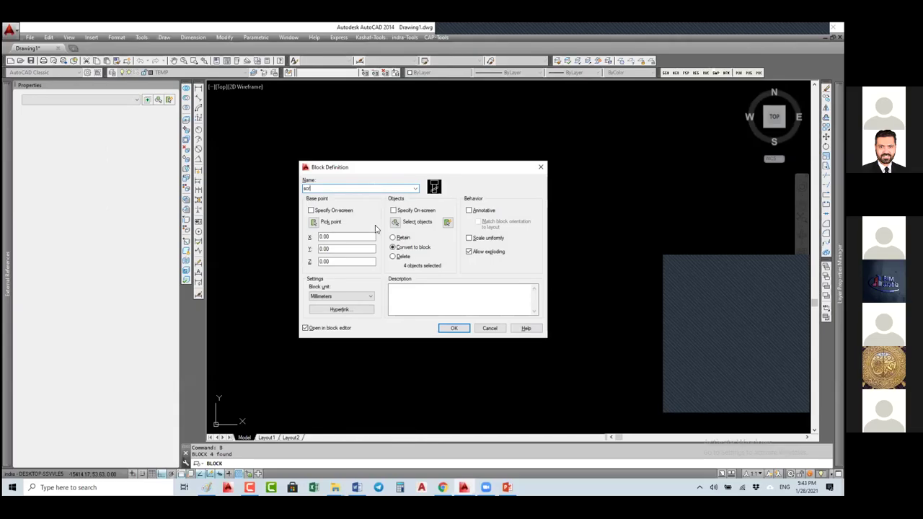
pyautogui.click(314, 223)
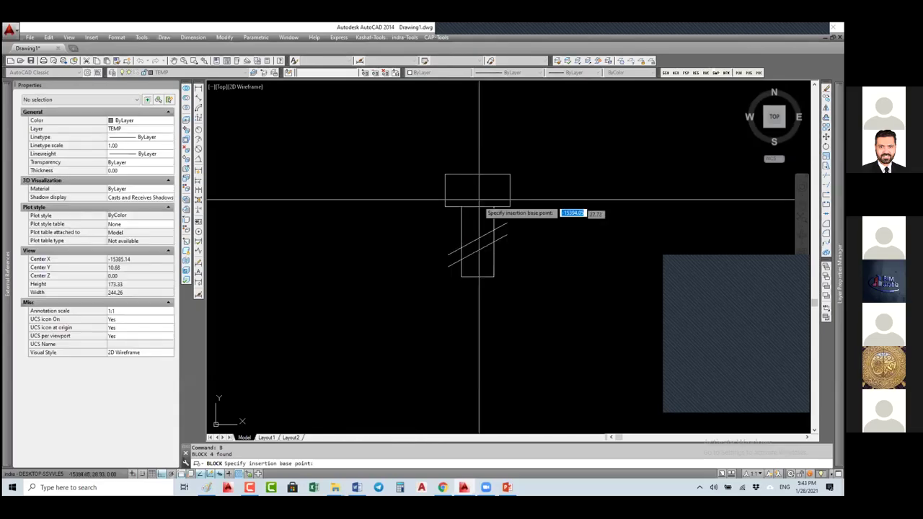
pyautogui.click(431, 195)
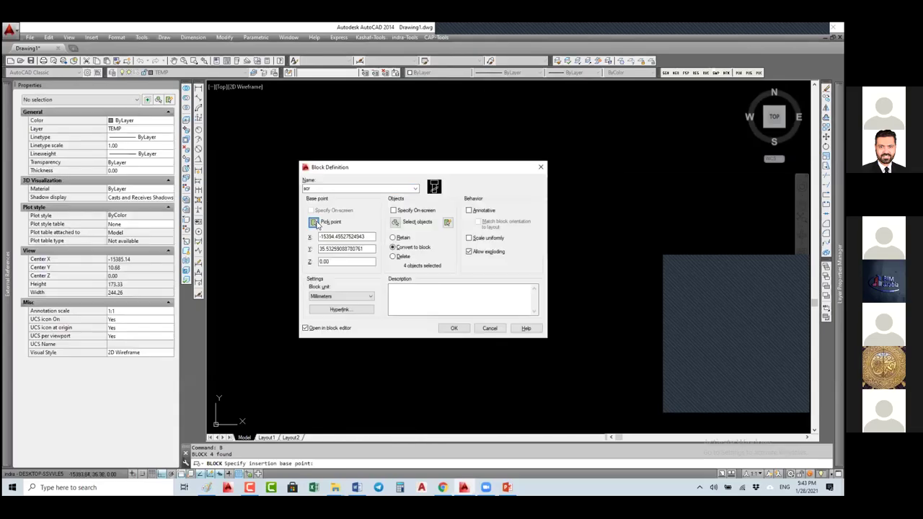
pyautogui.click(314, 222)
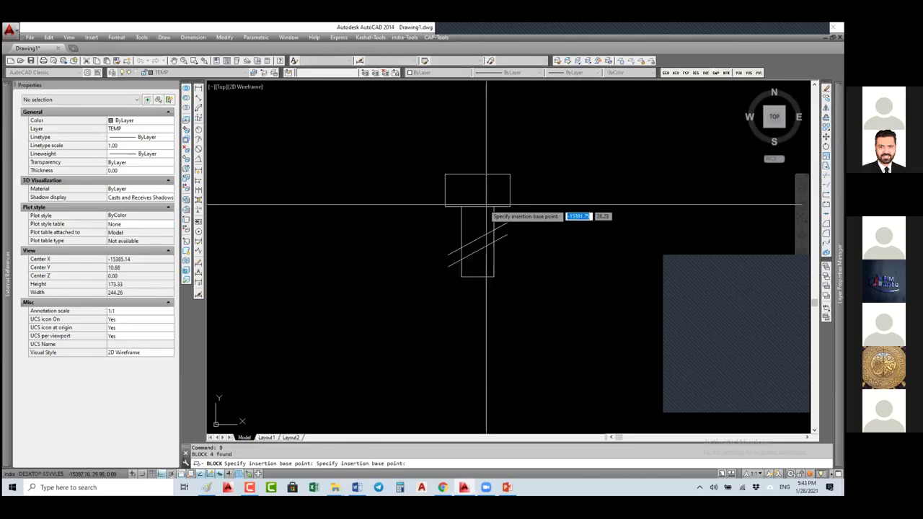
pyautogui.click(405, 271)
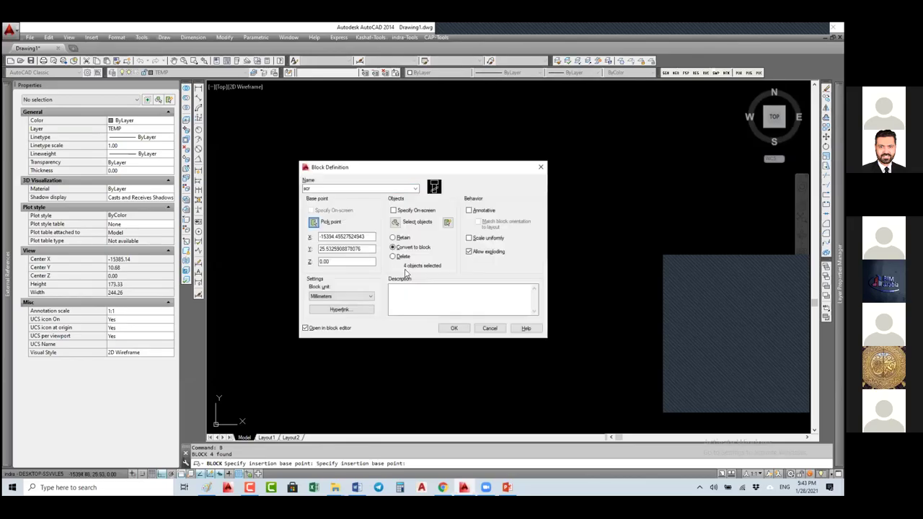
pyautogui.click(454, 329)
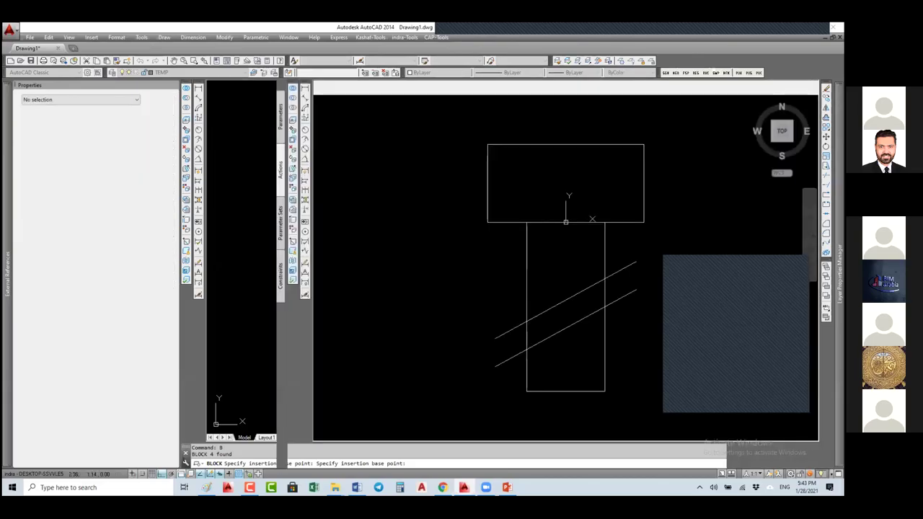
# Attach a Stretch action at the shaft's bottom end and an Array action repeating the diagonal break line
pyautogui.scroll(-2, 432, 252)
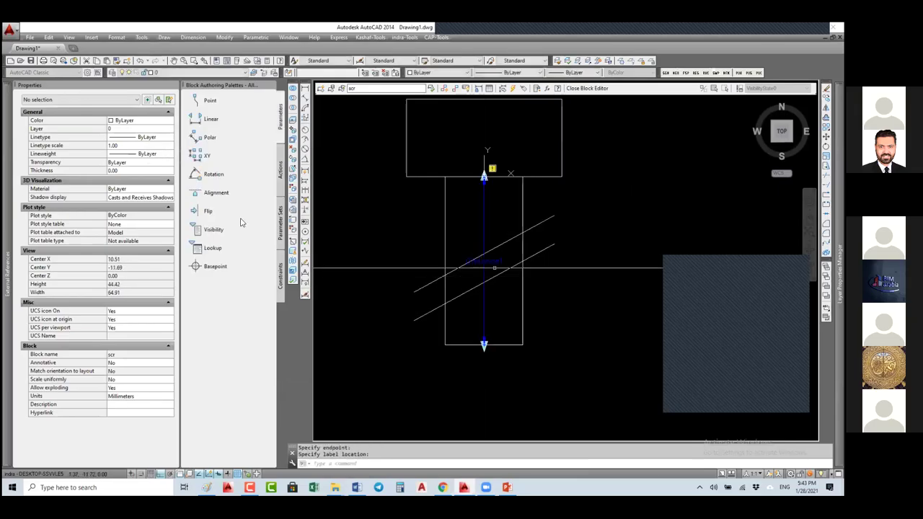
pyautogui.click(280, 172)
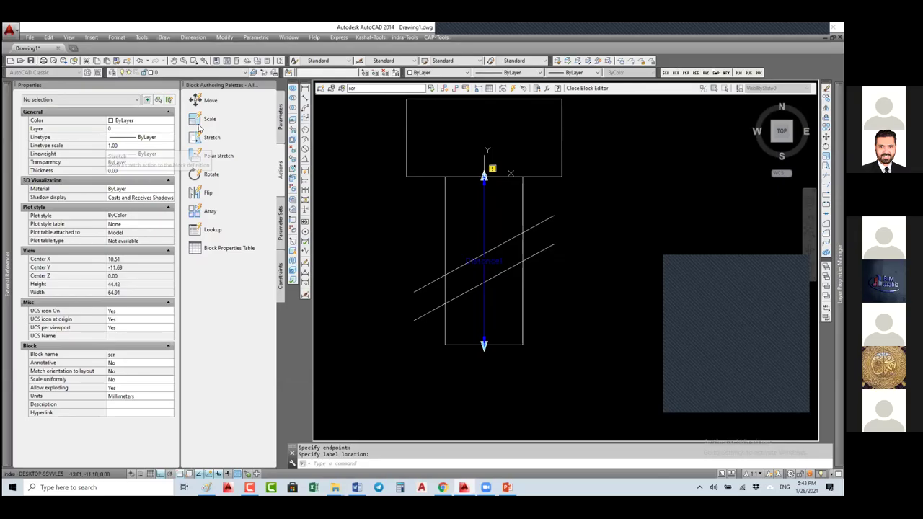
pyautogui.click(197, 137)
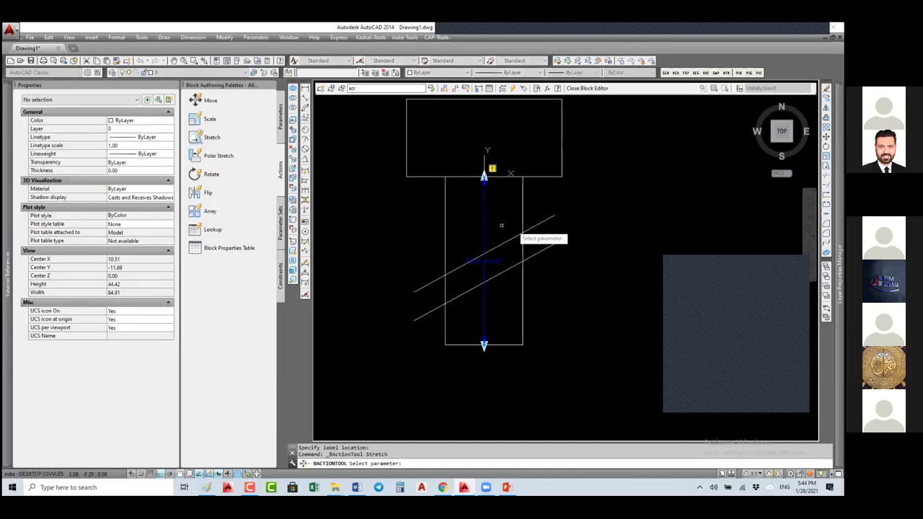
pyautogui.click(484, 345)
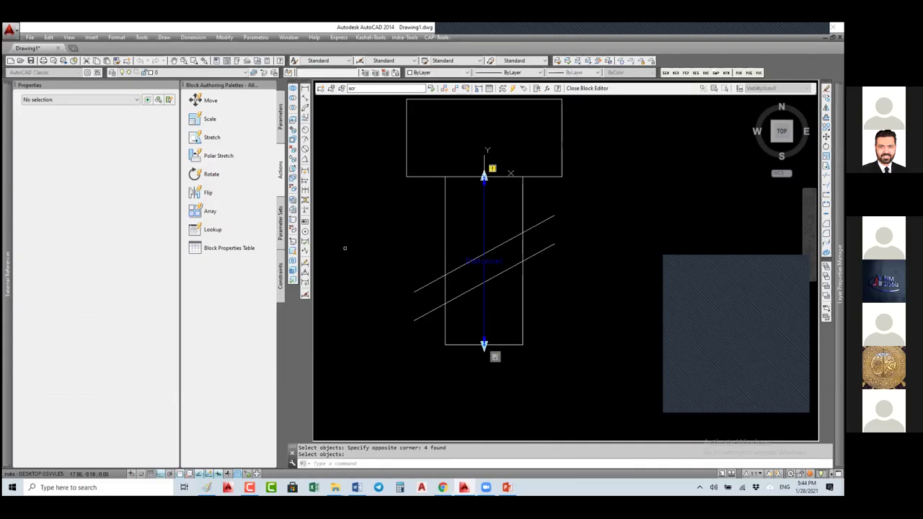
pyautogui.press('Return')
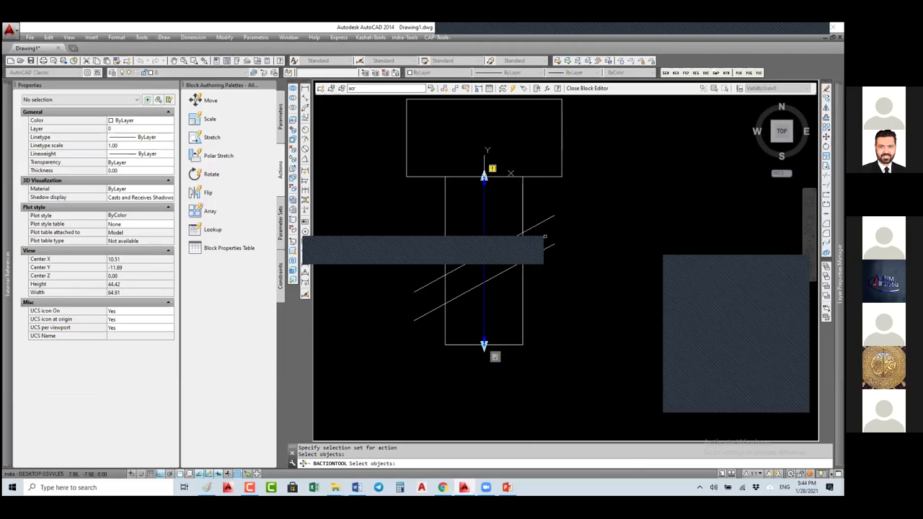
pyautogui.click(541, 223)
pyautogui.press('Return')
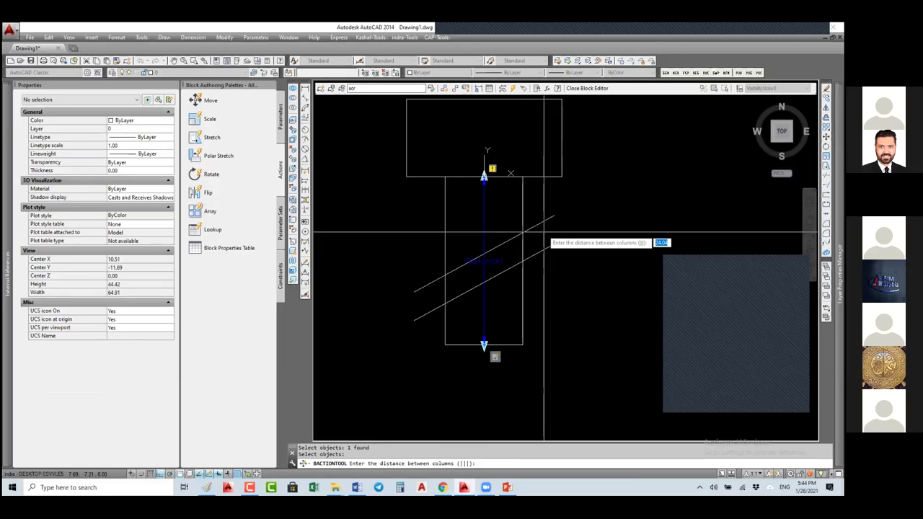
pyautogui.click(544, 233)
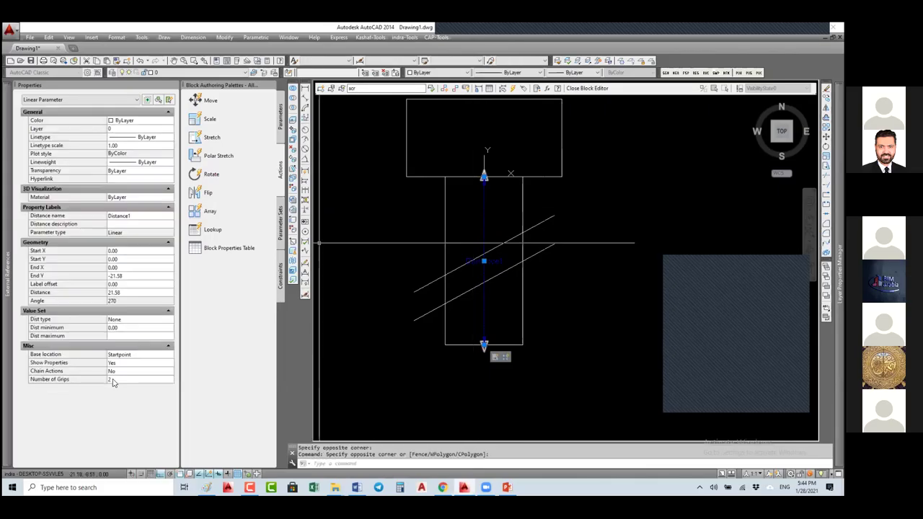
# Set the length parameter's Number of Grips to 1
pyautogui.click(112, 380)
pyautogui.click(115, 380)
pyautogui.click(115, 396)
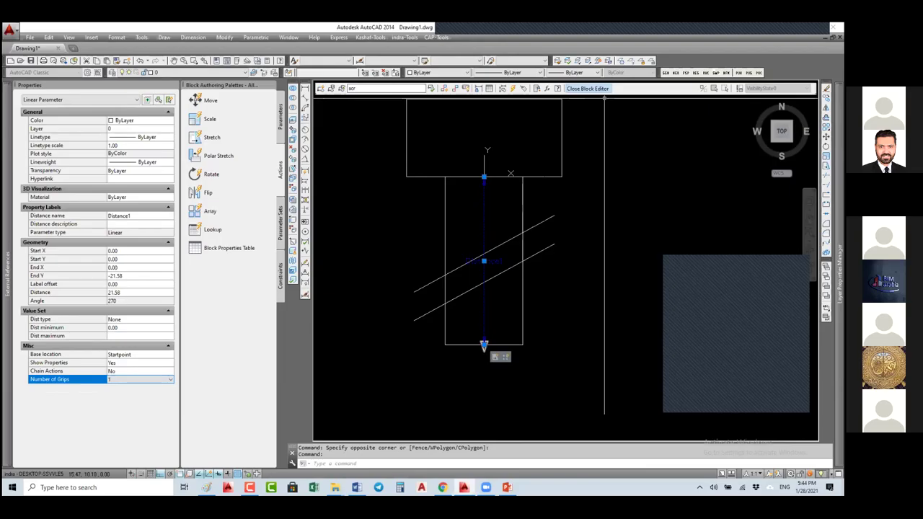
# Test the inserted scr block by dragging its length grip to lengthen the column
pyautogui.press('Escape')
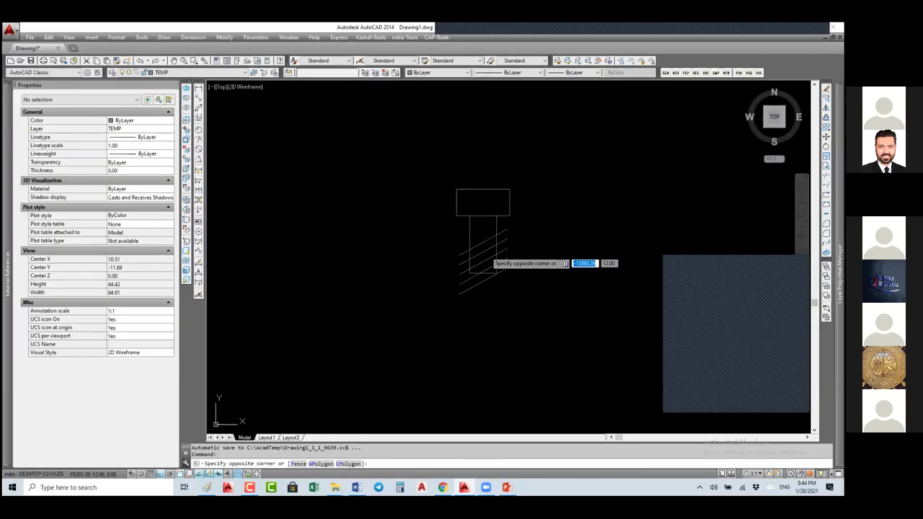
pyautogui.click(493, 263)
pyautogui.click(483, 214)
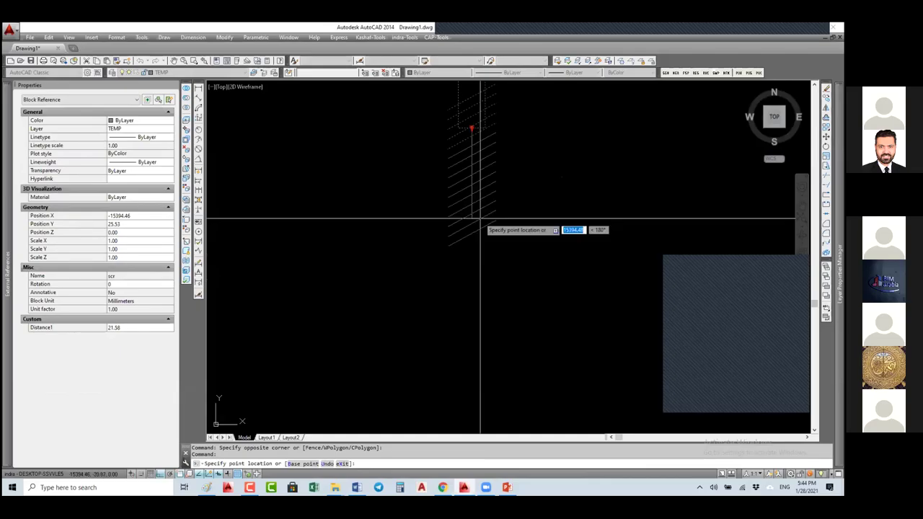
pyautogui.click(492, 325)
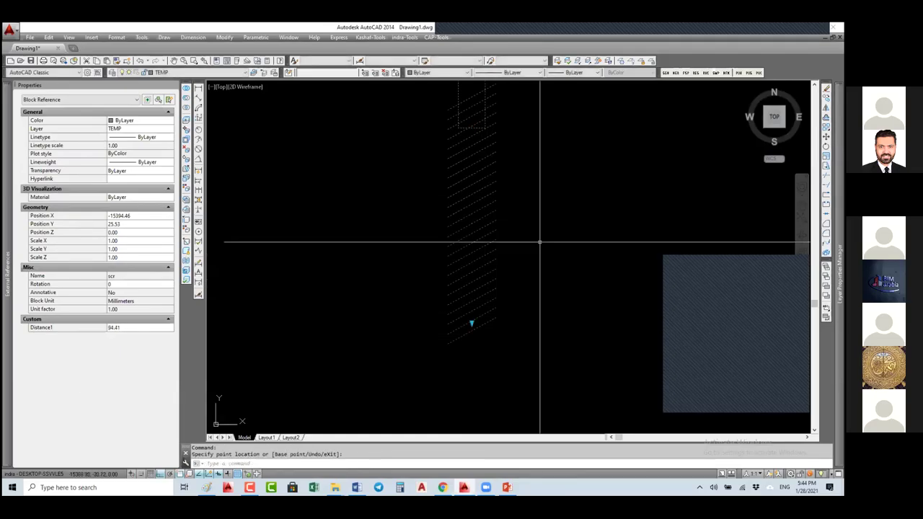
# Reopen scr in the Block Editor with BE and pick up Distance1's top endpoint
pyautogui.write('Be')
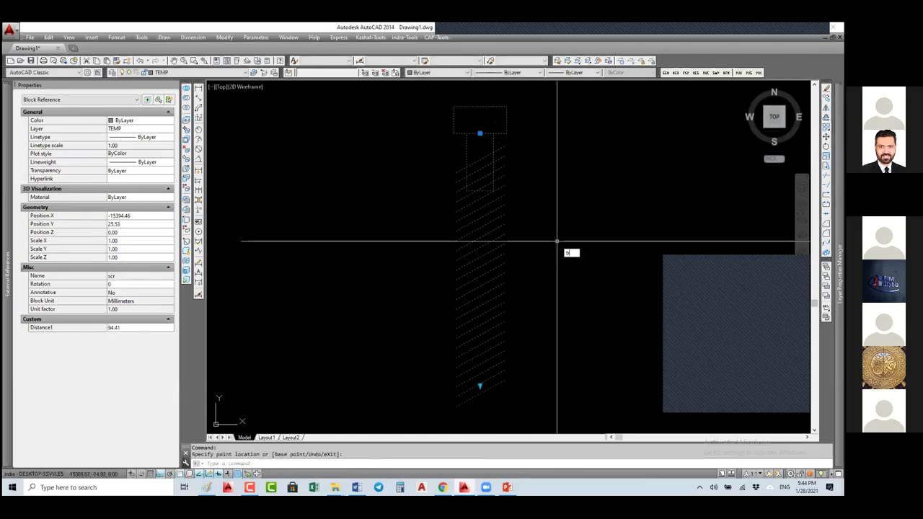
pyautogui.press('Return')
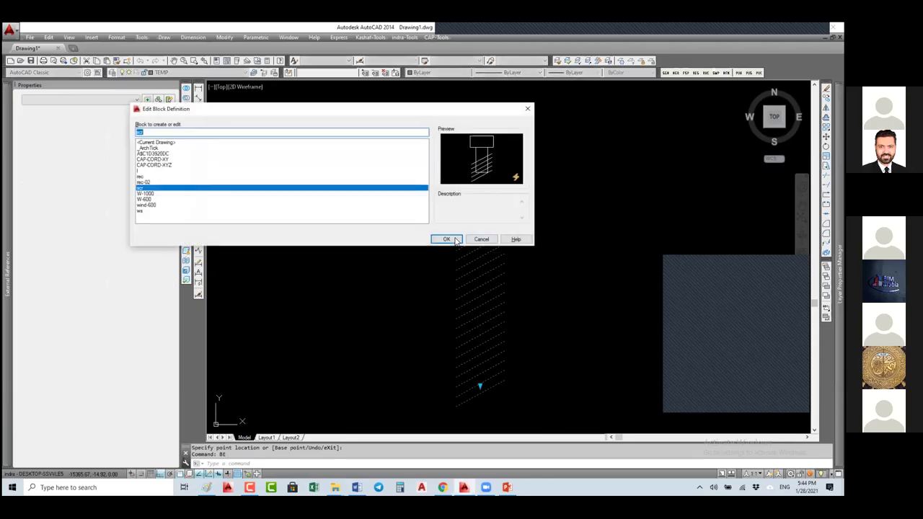
pyautogui.click(447, 240)
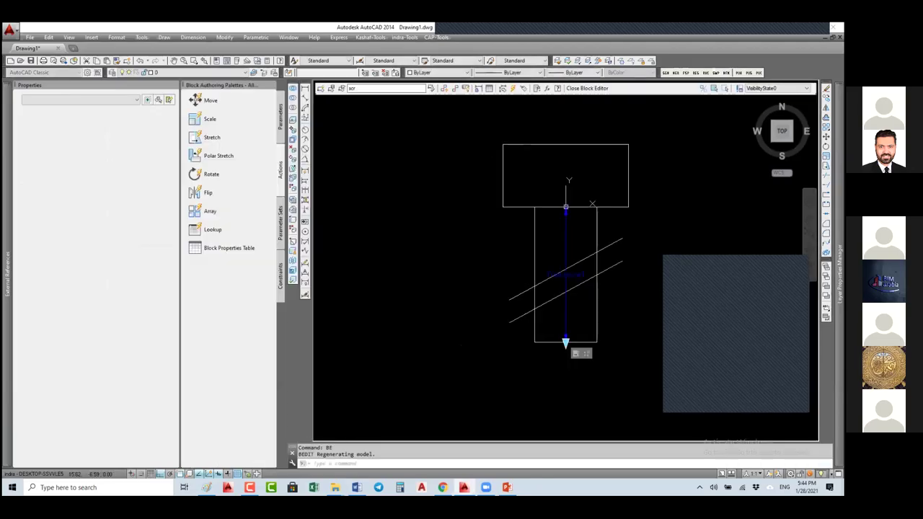
pyautogui.click(566, 191)
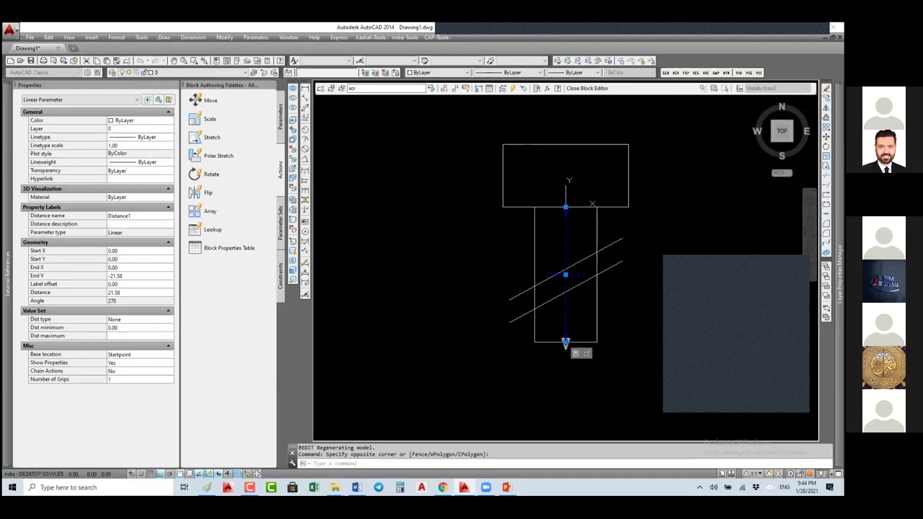
pyautogui.click(566, 207)
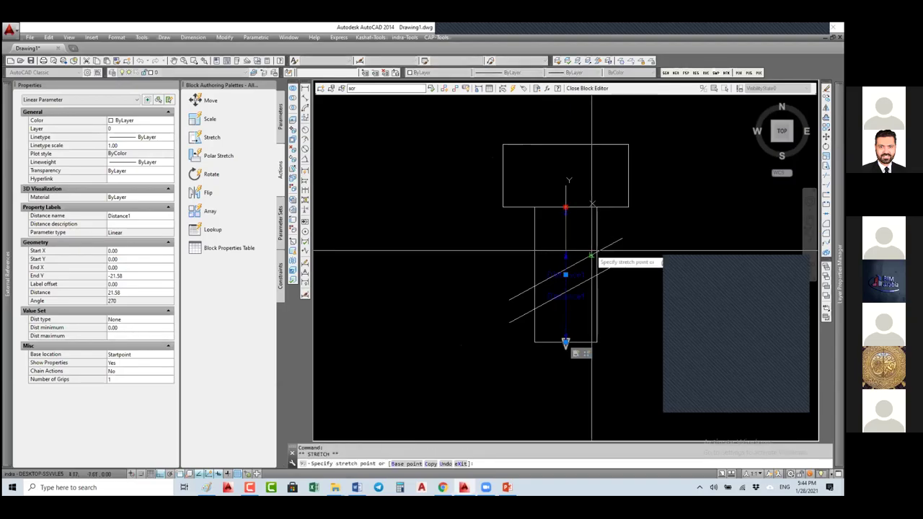
# Move Distance1's start point lower so it begins at Y -7.16 and measures 14.43
pyautogui.scroll(3, 592, 254)
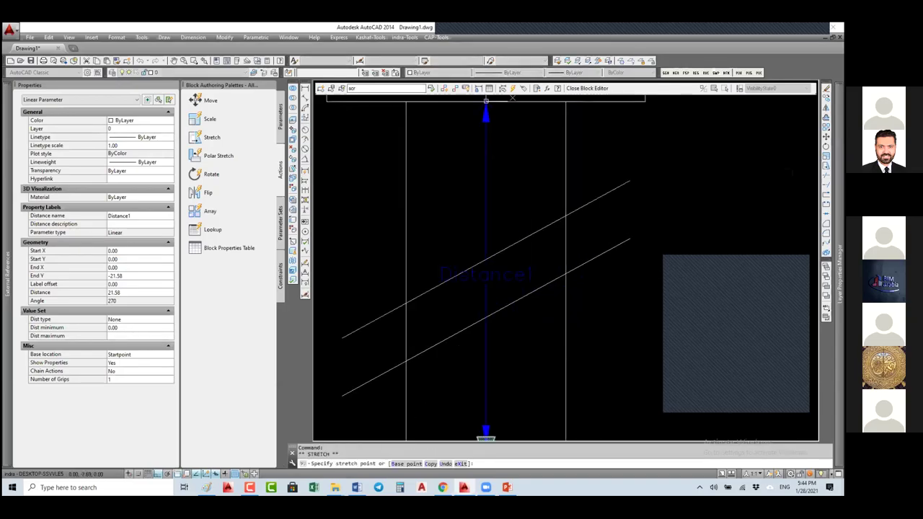
pyautogui.scroll(-3, 500, 173)
pyautogui.click(503, 245)
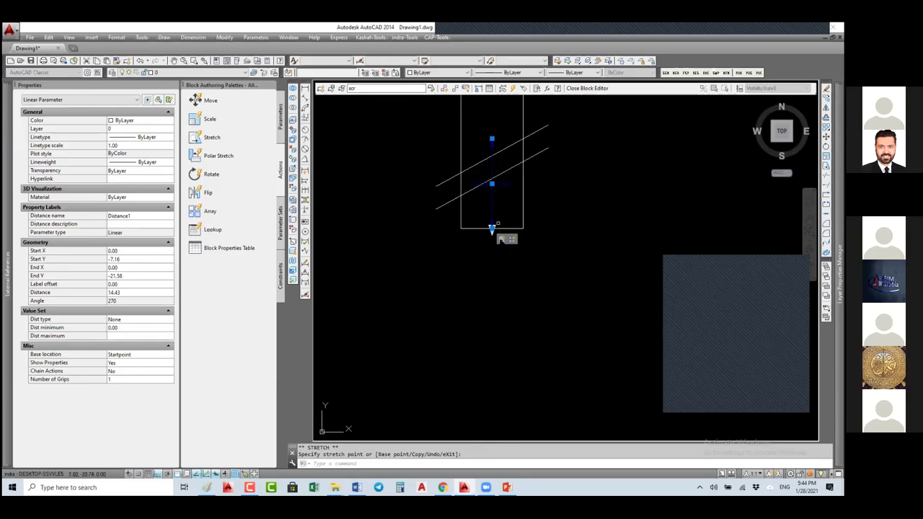
# Redefine the stretch action's selection set with a new frame around the column's bottom end
pyautogui.rightClick(505, 240)
pyautogui.moveTo(543, 258)
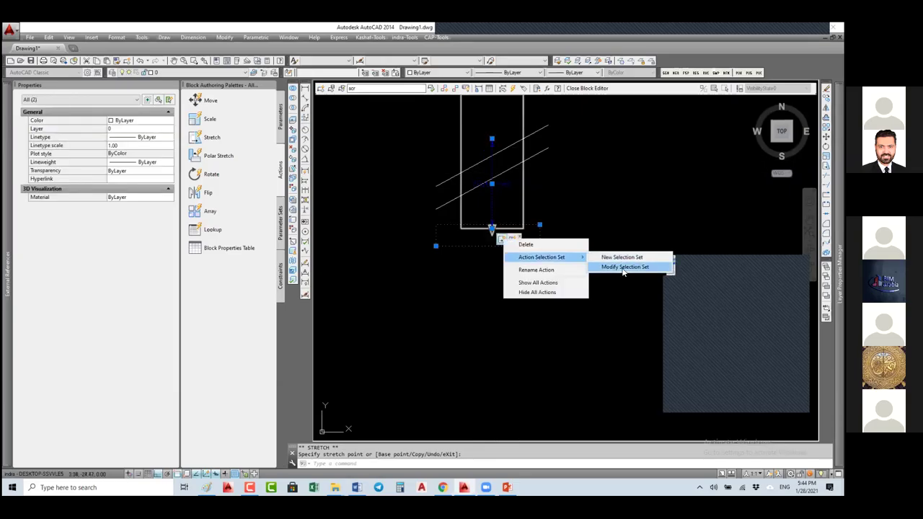
pyautogui.click(624, 267)
pyautogui.click(492, 229)
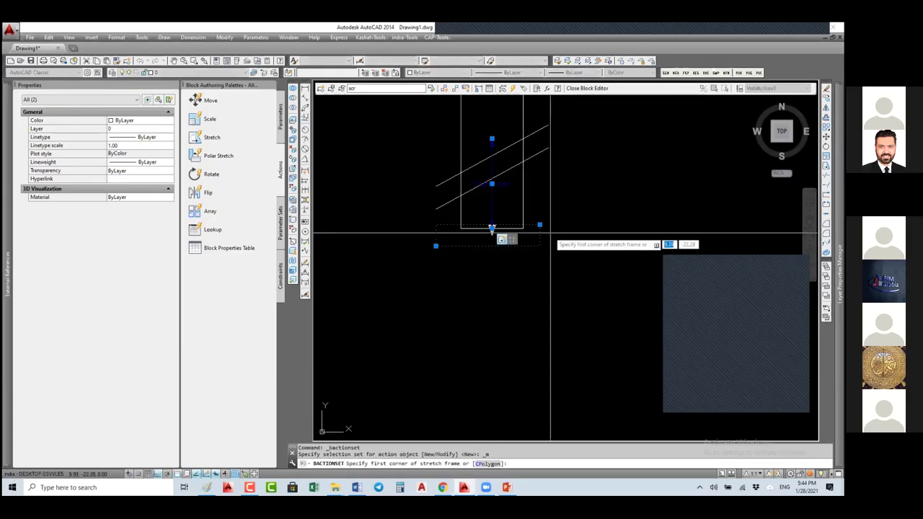
pyautogui.click(493, 231)
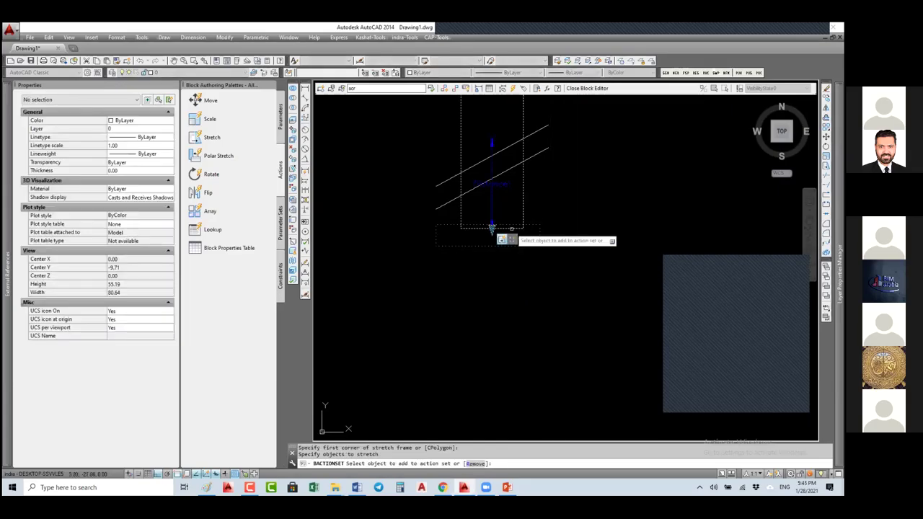
pyautogui.click(495, 231)
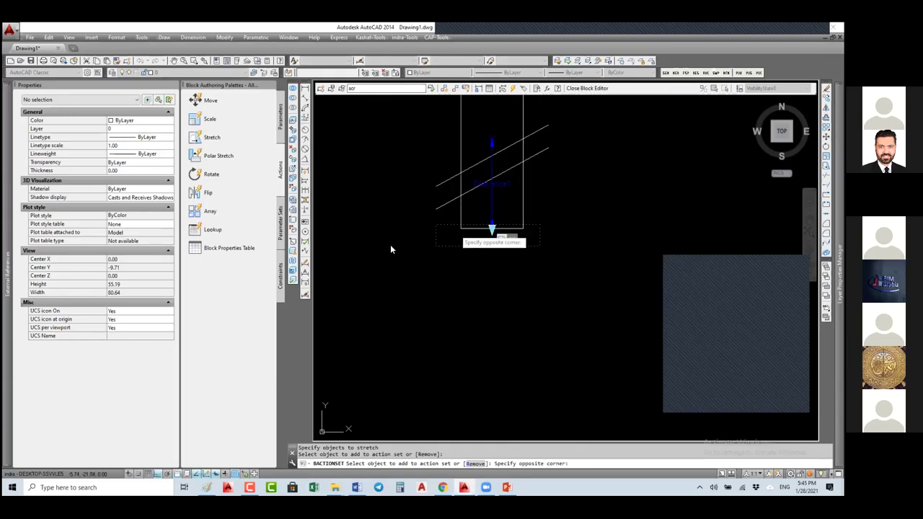
# Insert another scr block left of the original and stretch it down to Distance1 70.09
pyautogui.click(588, 88)
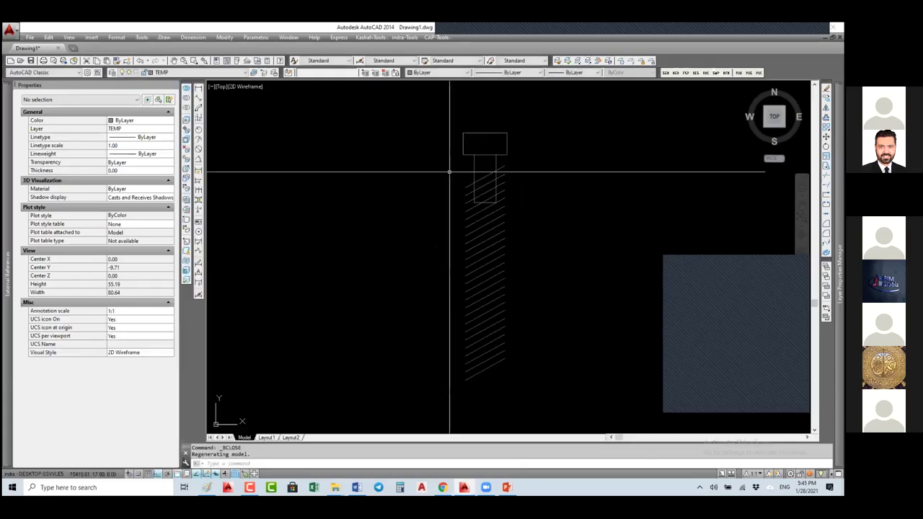
pyautogui.write('i')
pyautogui.press('Return')
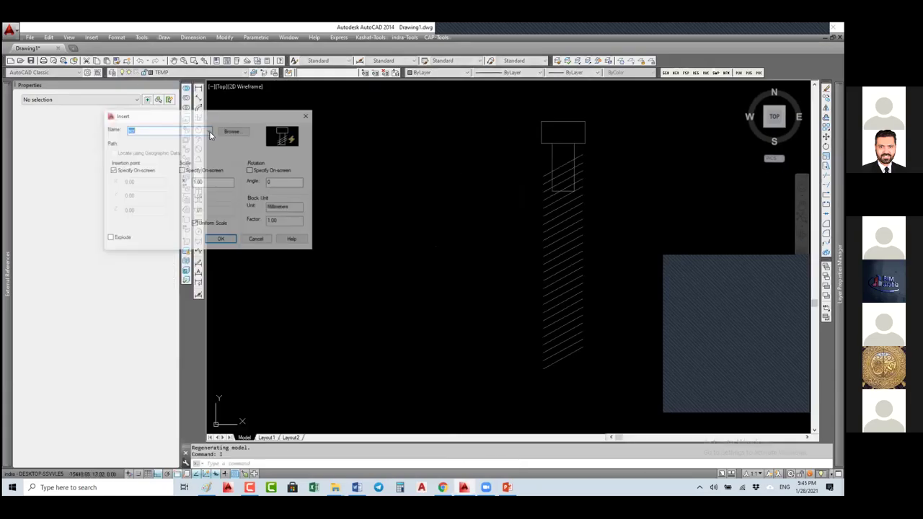
pyautogui.press('Return')
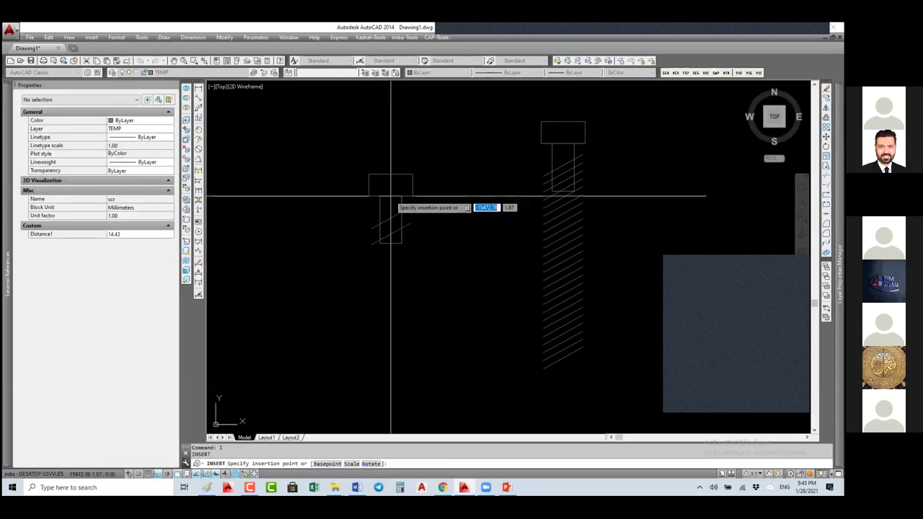
pyautogui.click(410, 190)
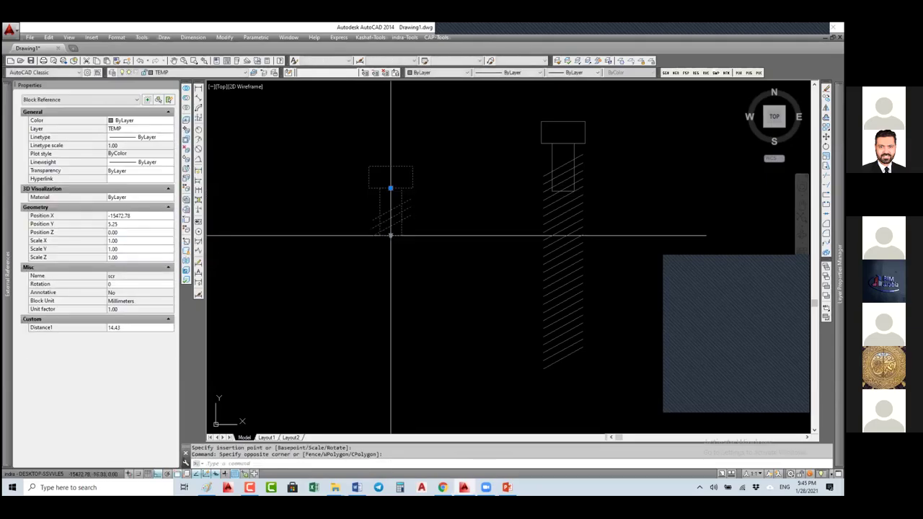
pyautogui.click(390, 235)
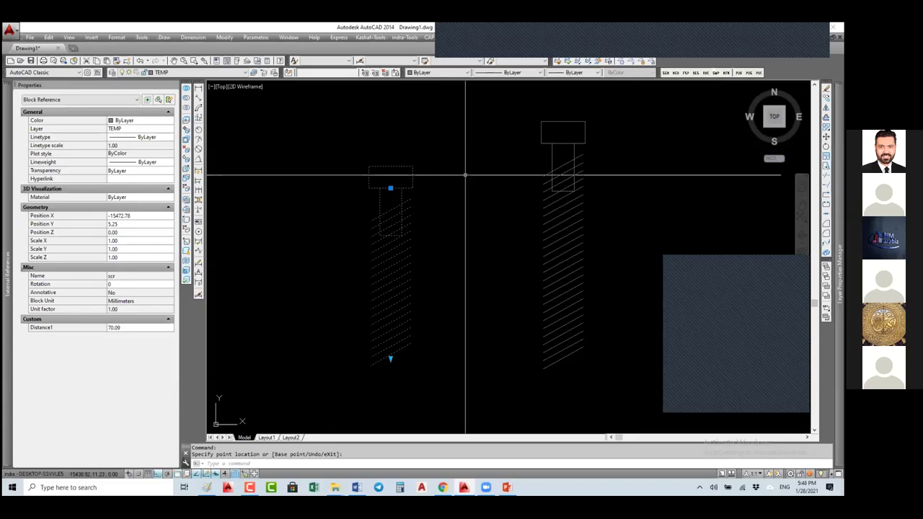
# Open scr in the Block Editor and delete its existing stretch action
pyautogui.write('be')
pyautogui.press('Return')
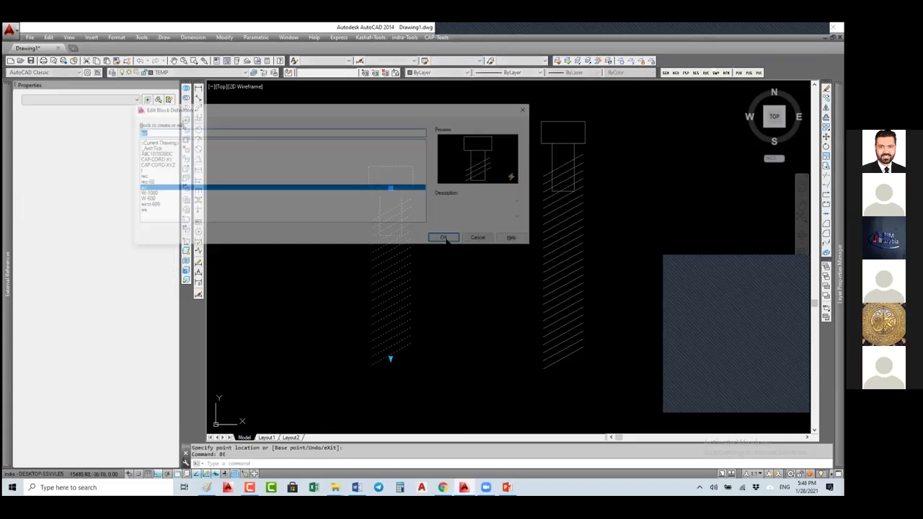
pyautogui.click(443, 238)
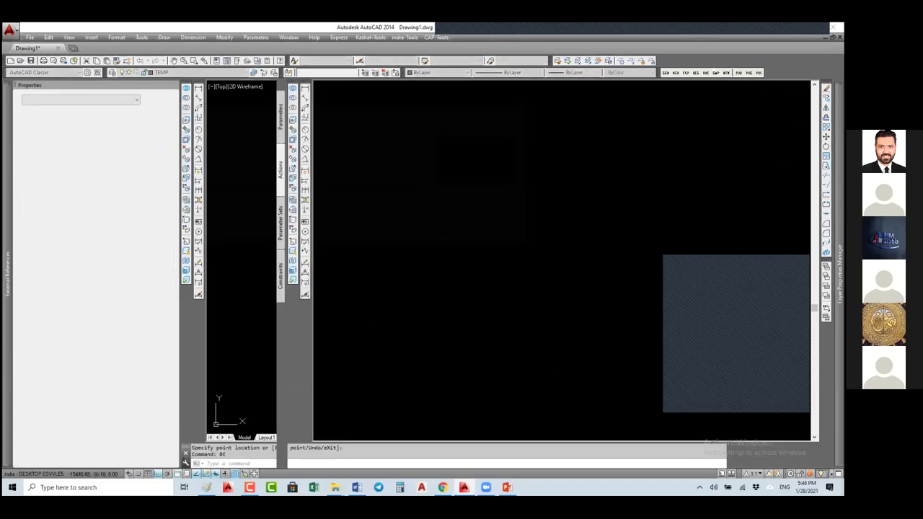
pyautogui.scroll(-4, 509, 294)
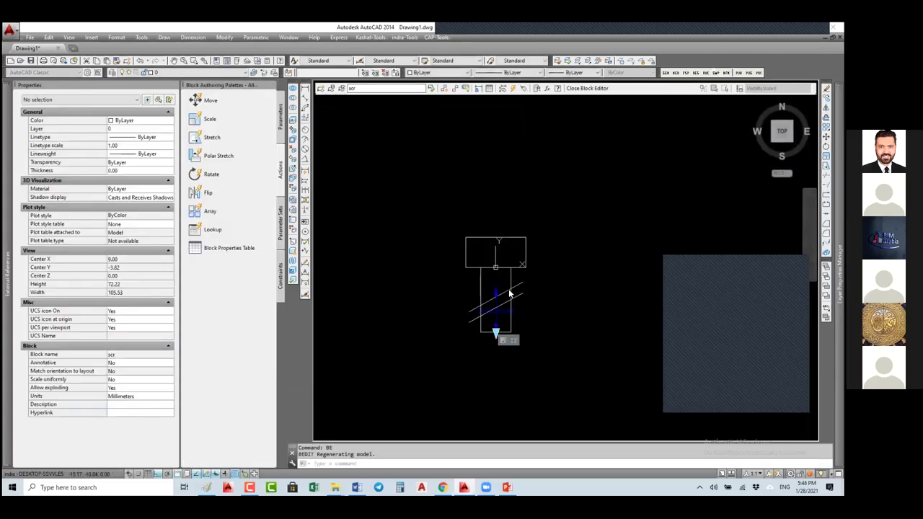
pyautogui.scroll(4, 509, 294)
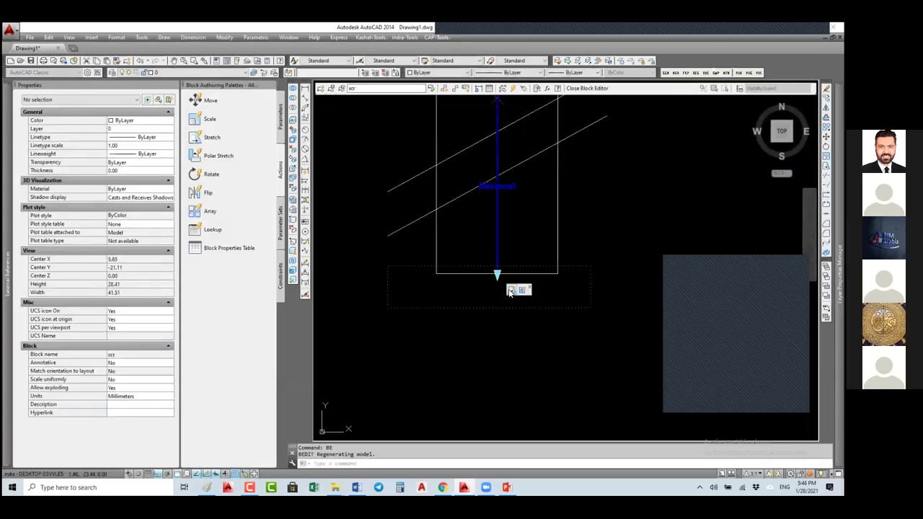
pyautogui.click(510, 291)
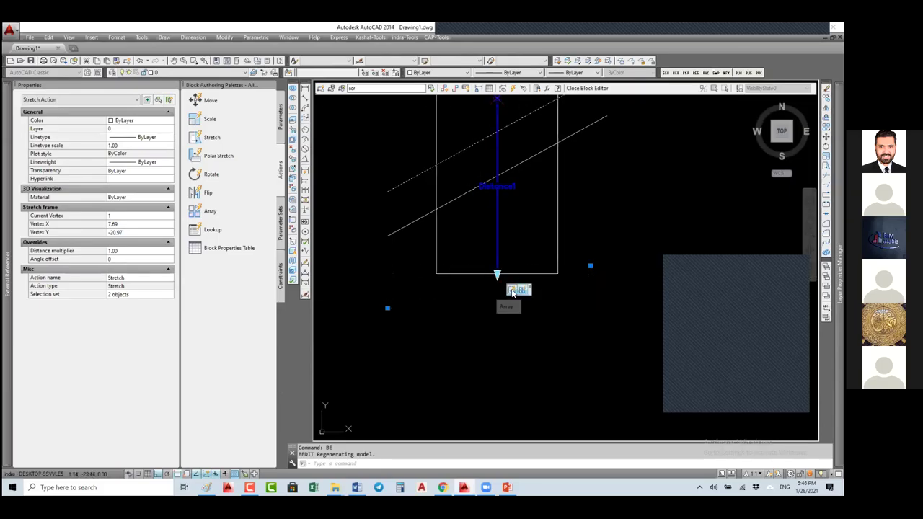
pyautogui.rightClick(513, 291)
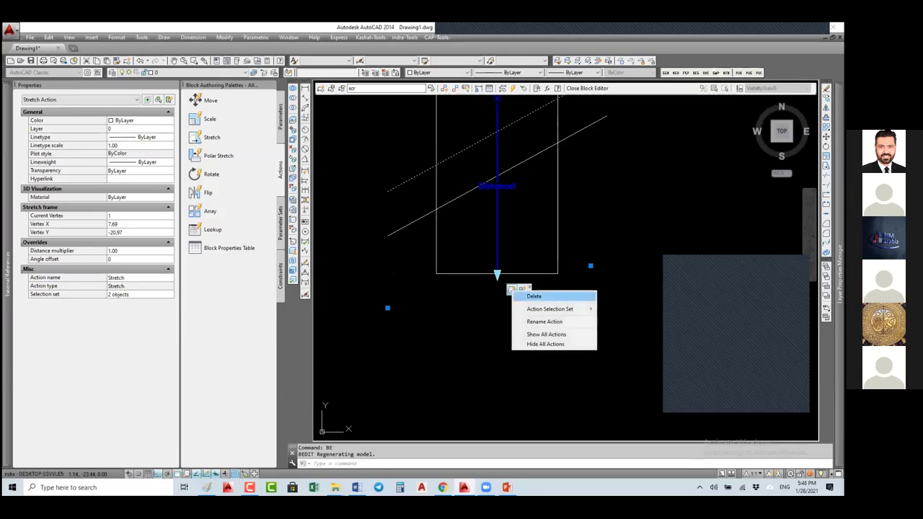
pyautogui.click(524, 296)
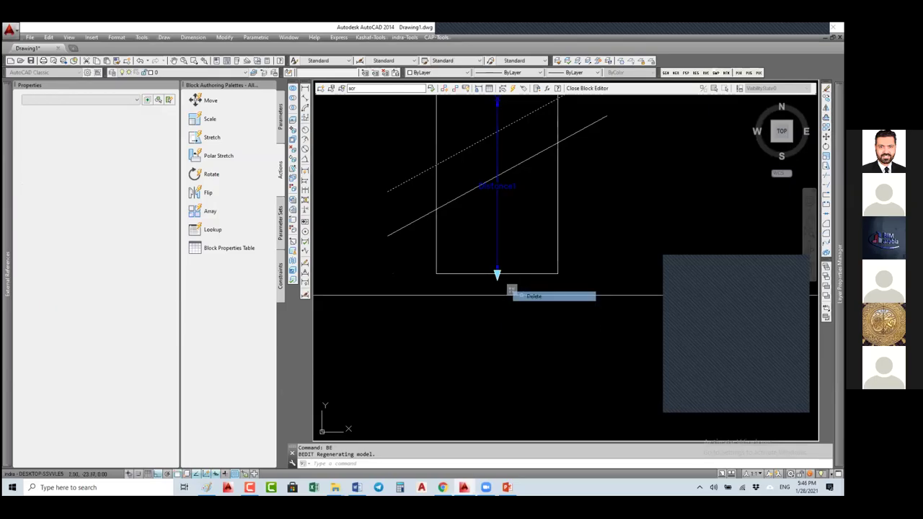
# Add a new Stretch action on Distance1's bottom point, framing four objects at the column's bottom
pyautogui.click(212, 137)
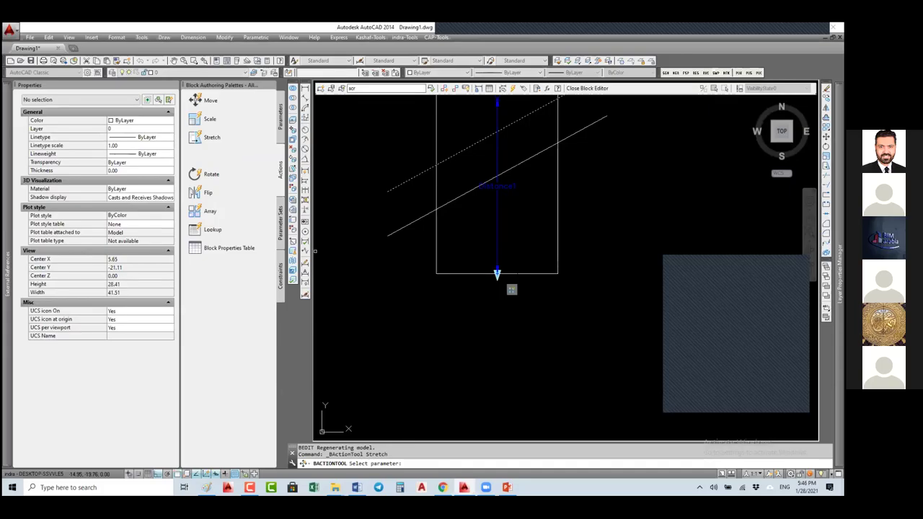
pyautogui.click(497, 274)
pyautogui.click(497, 274)
pyautogui.click(596, 257)
pyautogui.click(388, 319)
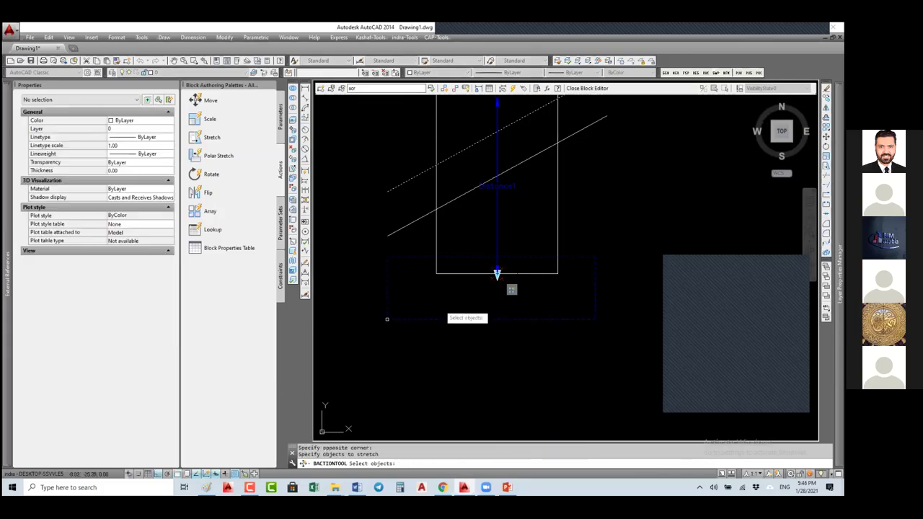
pyautogui.click(611, 254)
pyautogui.click(404, 333)
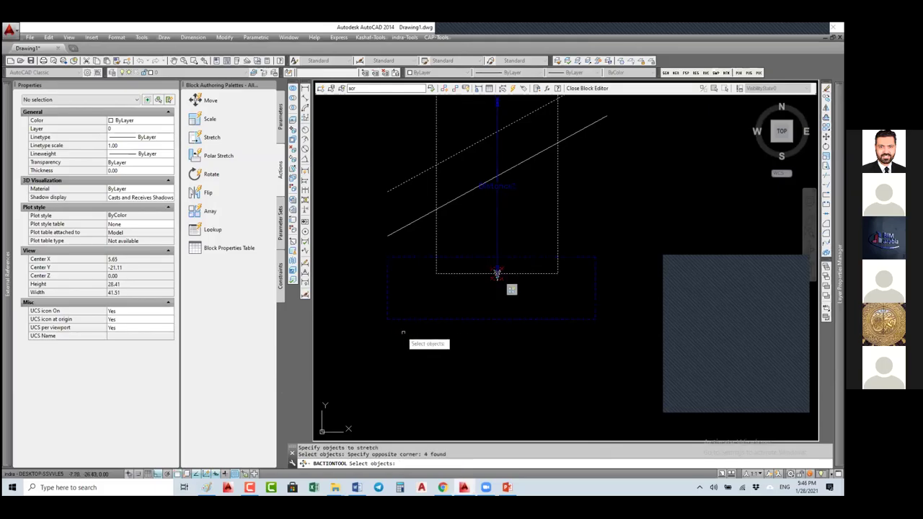
pyautogui.press('Return')
pyautogui.click(588, 88)
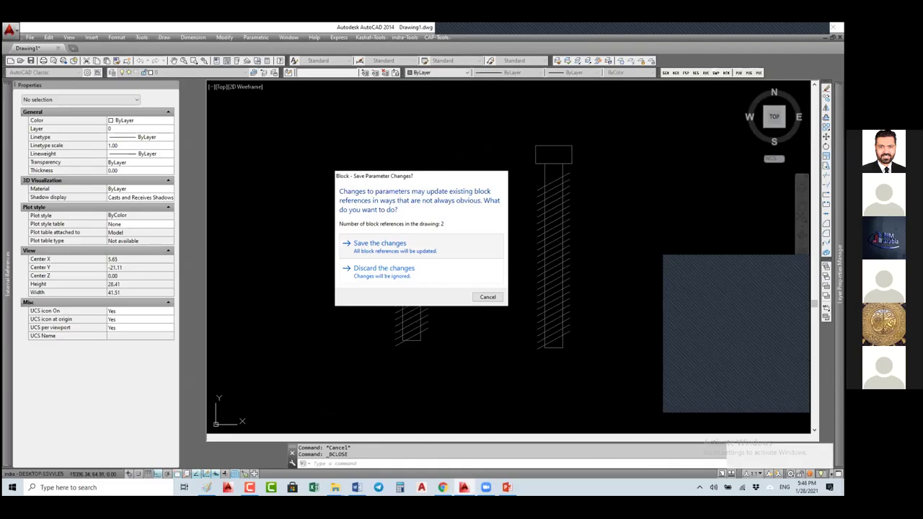
# Save the parameter changes and stretch the new scr block to Distance1 117.01
pyautogui.click(380, 243)
pyautogui.click(391, 262)
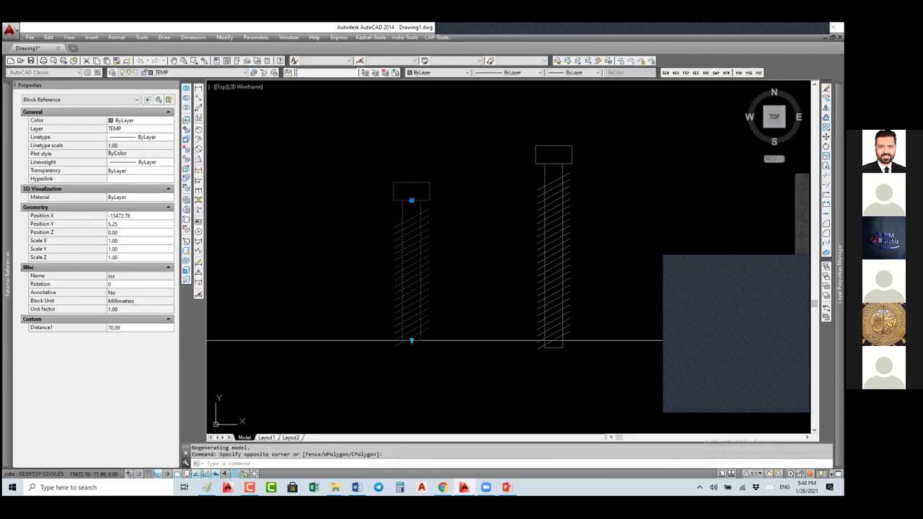
pyautogui.click(412, 341)
pyautogui.moveTo(416, 354); pyautogui.dragTo(418, 250, button='middle')
pyautogui.click(428, 294)
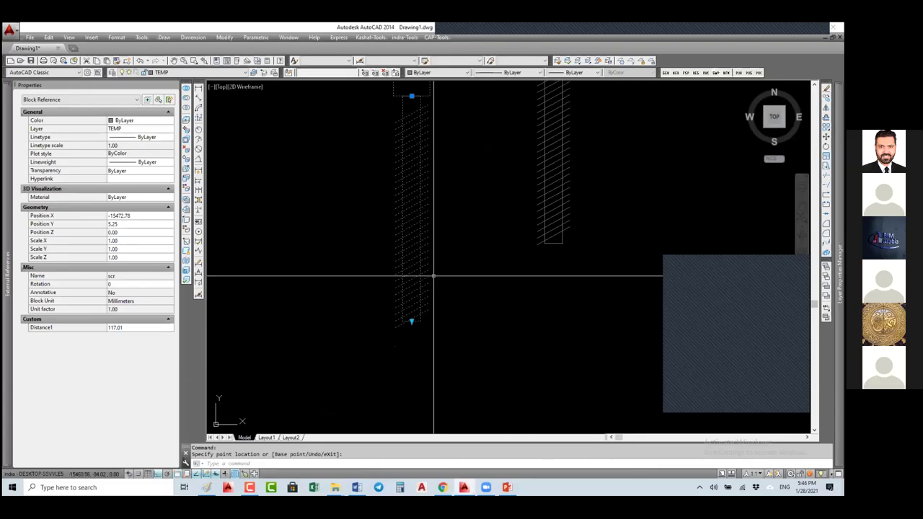
# Reopen the scr block in the Block Editor with BE
pyautogui.write('BE')
pyautogui.press('Return')
pyautogui.moveTo(587, 402); pyautogui.dragTo(546, 362, button='middle')
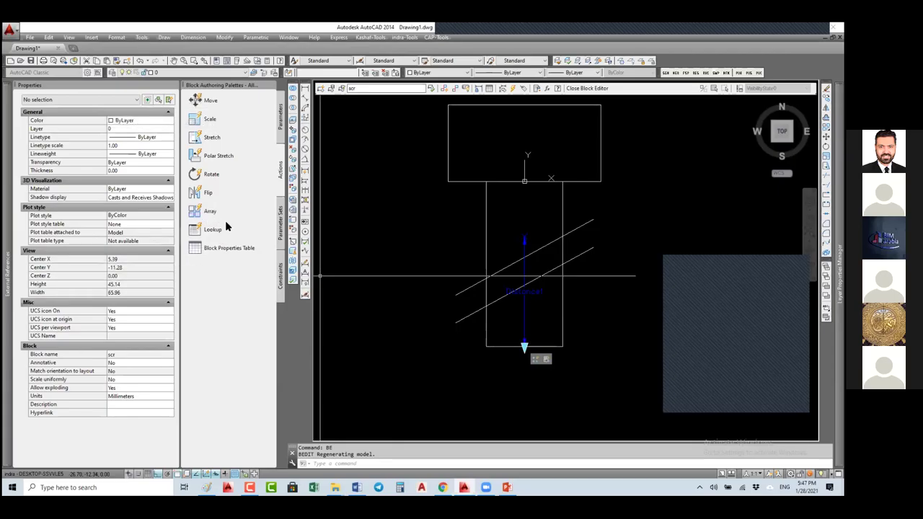
# Browse the Parameters, Actions and Parameter Sets palettes and inspect the column's rectangle outline
pyautogui.click(280, 224)
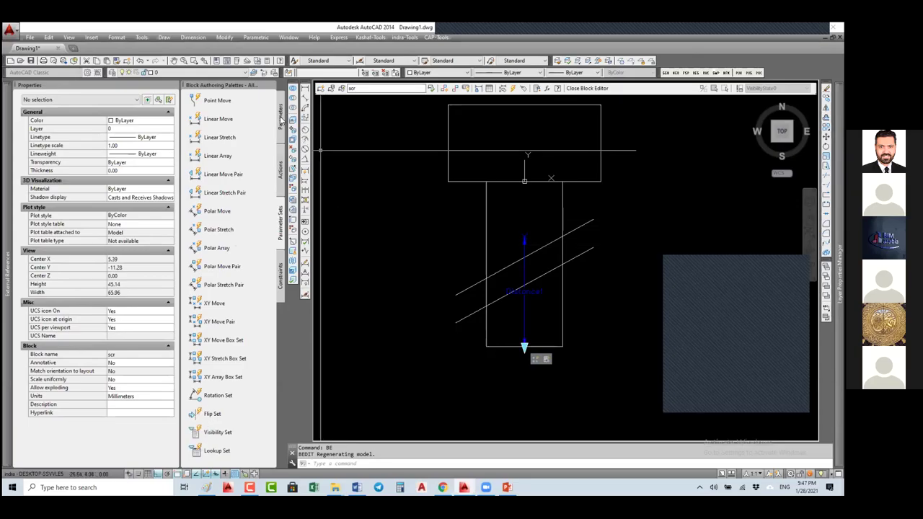
pyautogui.click(280, 145)
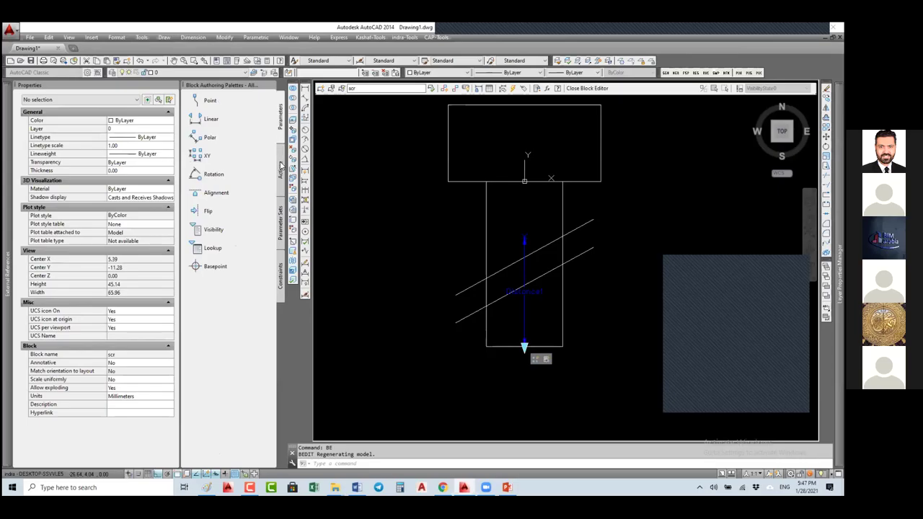
pyautogui.click(280, 172)
pyautogui.click(280, 199)
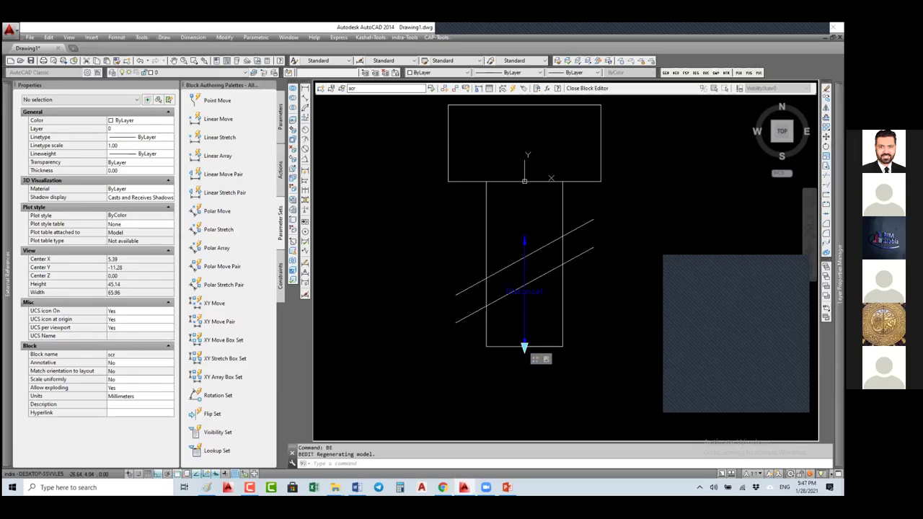
pyautogui.moveTo(562, 204); pyautogui.dragTo(525, 244, button='middle')
pyautogui.click(540, 199)
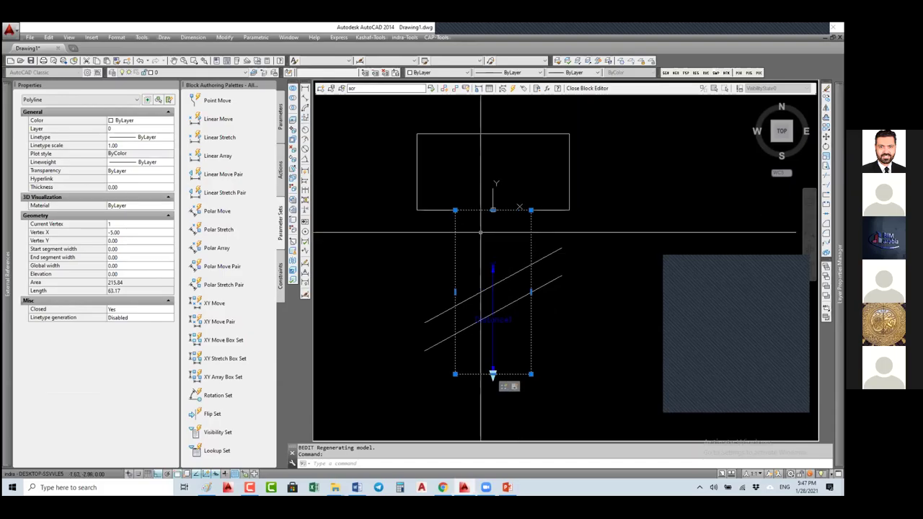
pyautogui.press('Escape')
# Measure the column's top width with DI, reading Distance = 10.00
pyautogui.write('di')
pyautogui.press('Return')
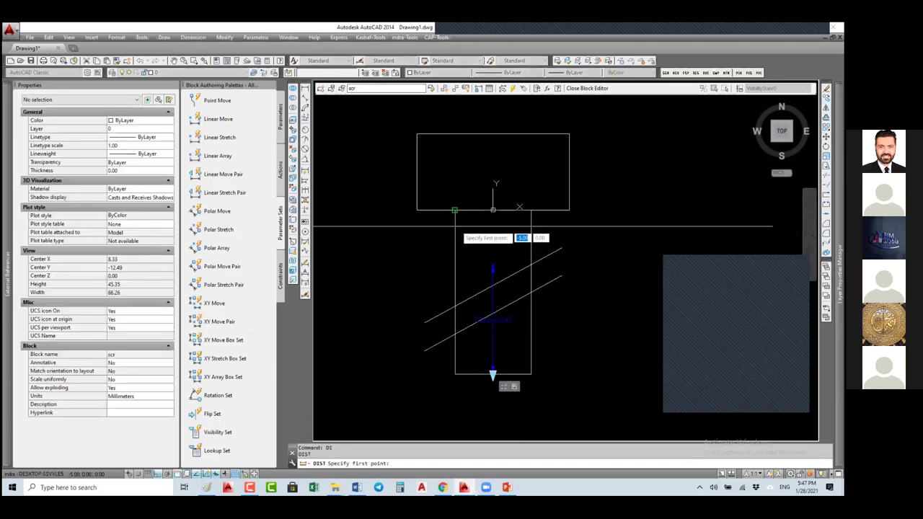
pyautogui.click(530, 230)
pyautogui.click(530, 229)
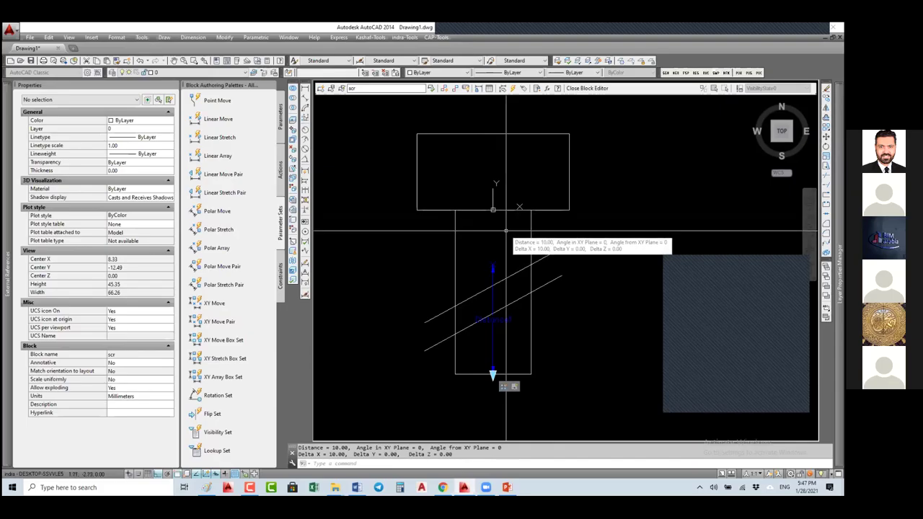
pyautogui.press('Escape')
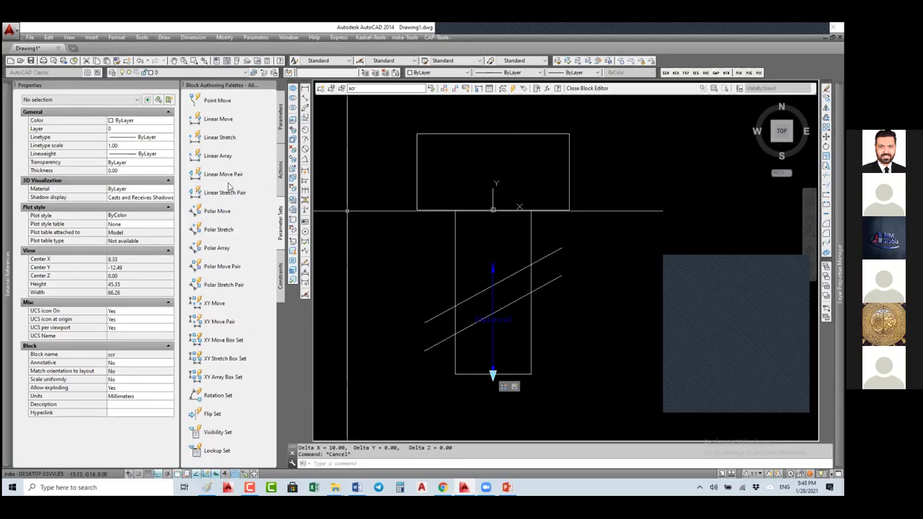
pyautogui.click(281, 116)
# Add a Linear width parameter from the column midpoint to the right edge, then extend it to the left edge
pyautogui.click(223, 121)
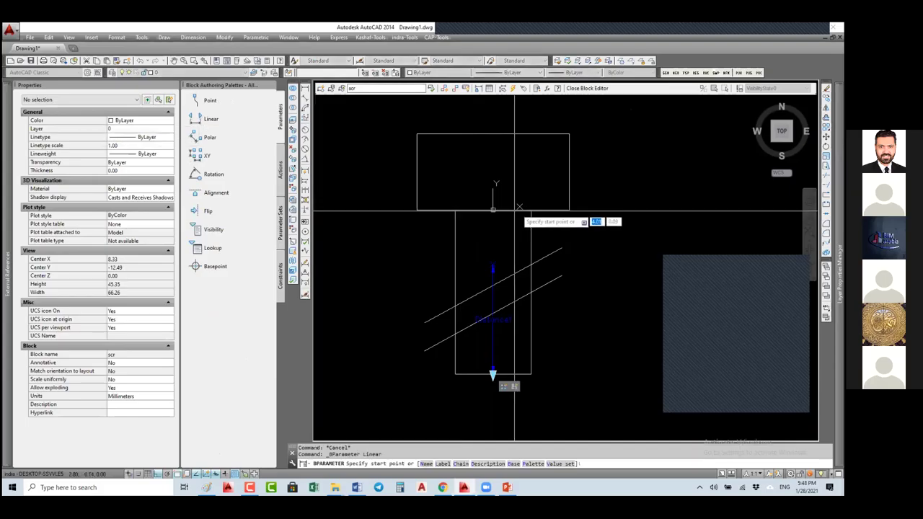
pyautogui.click(493, 210)
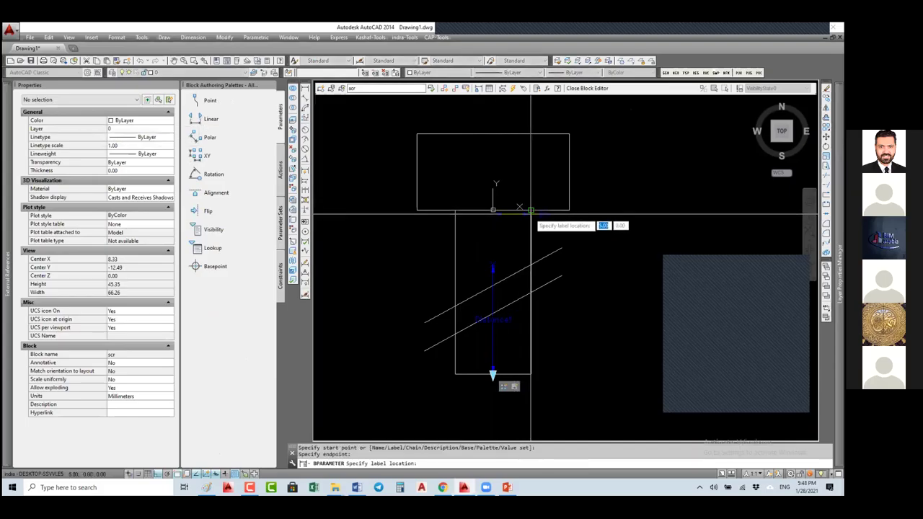
pyautogui.click(531, 210)
pyautogui.click(531, 215)
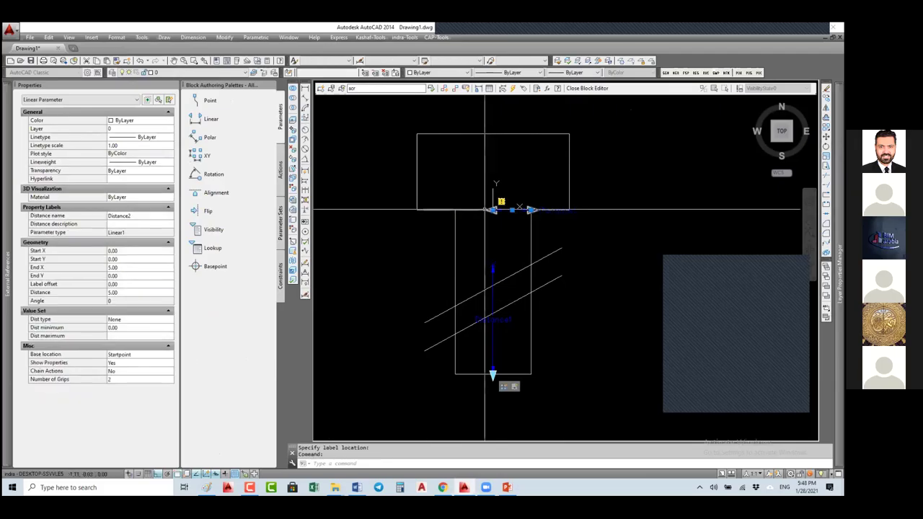
pyautogui.click(492, 210)
pyautogui.click(455, 209)
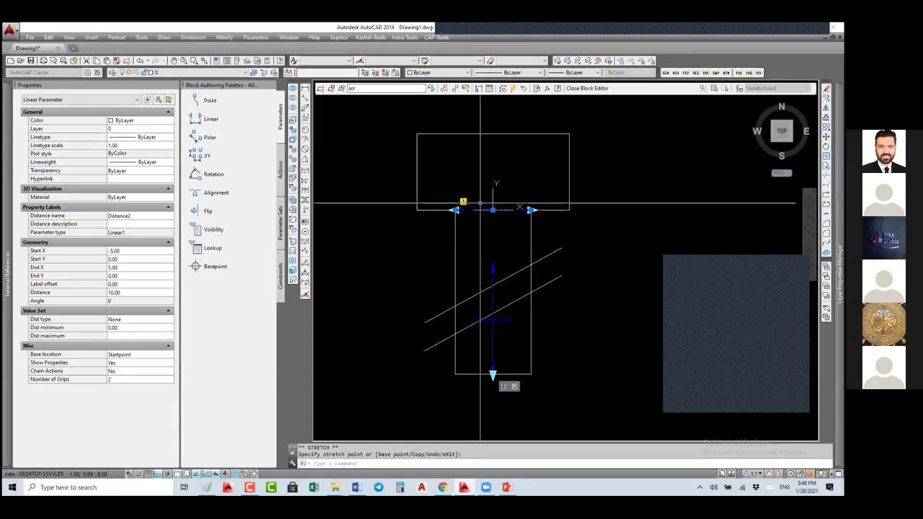
# Add a Stretch action on the width parameter's right point, framing the column's right side
pyautogui.click(280, 169)
pyautogui.click(207, 138)
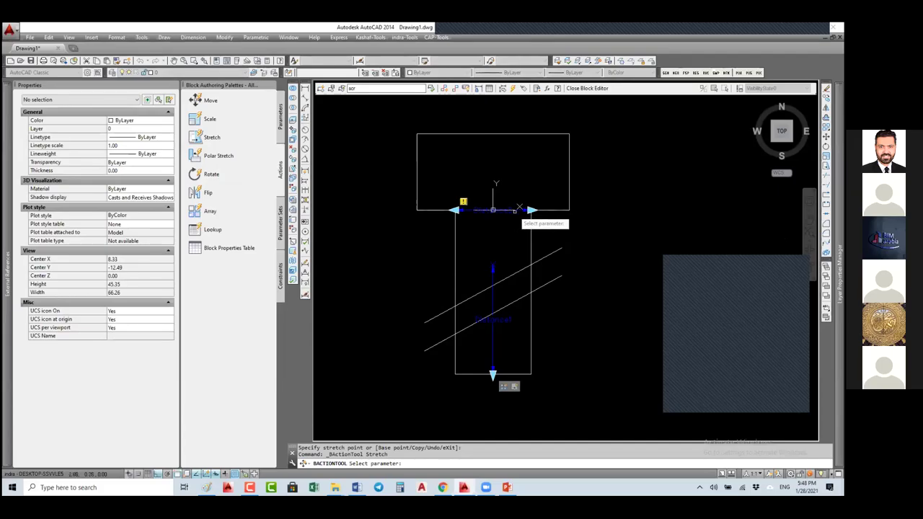
pyautogui.click(520, 208)
pyautogui.click(532, 210)
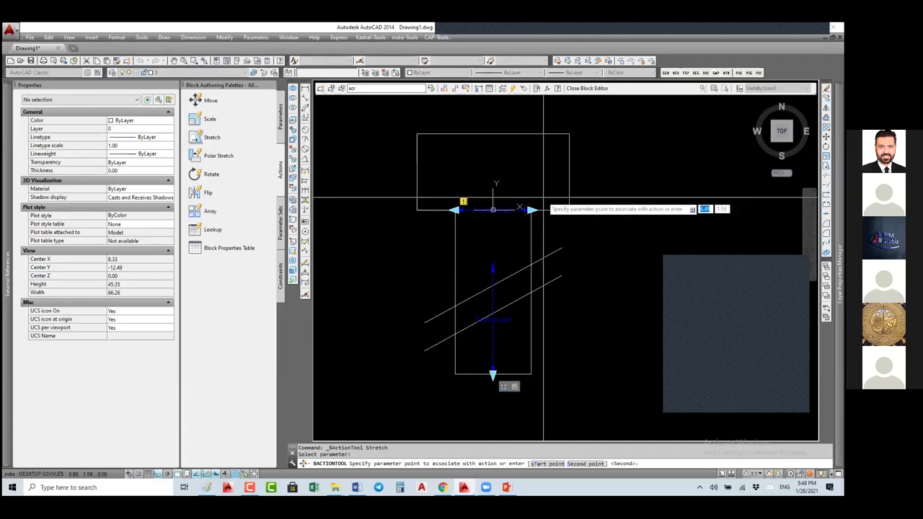
pyautogui.click(541, 193)
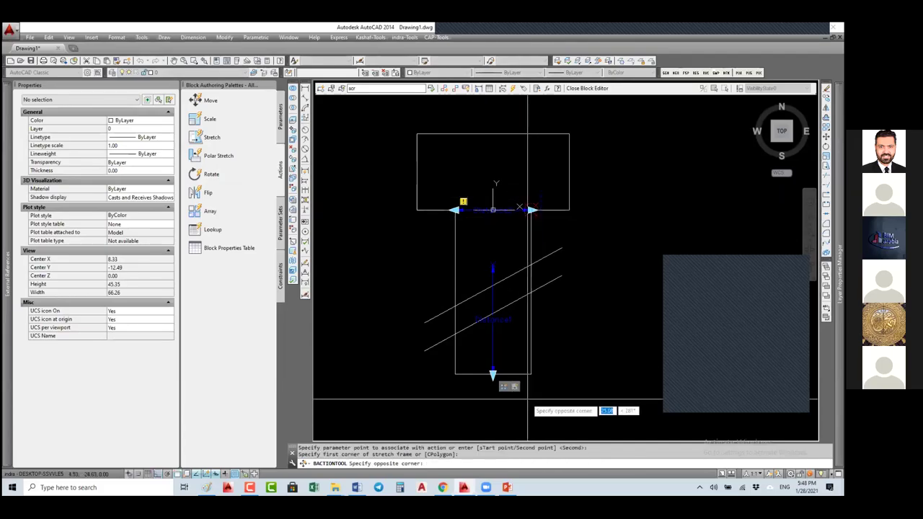
pyautogui.click(525, 399)
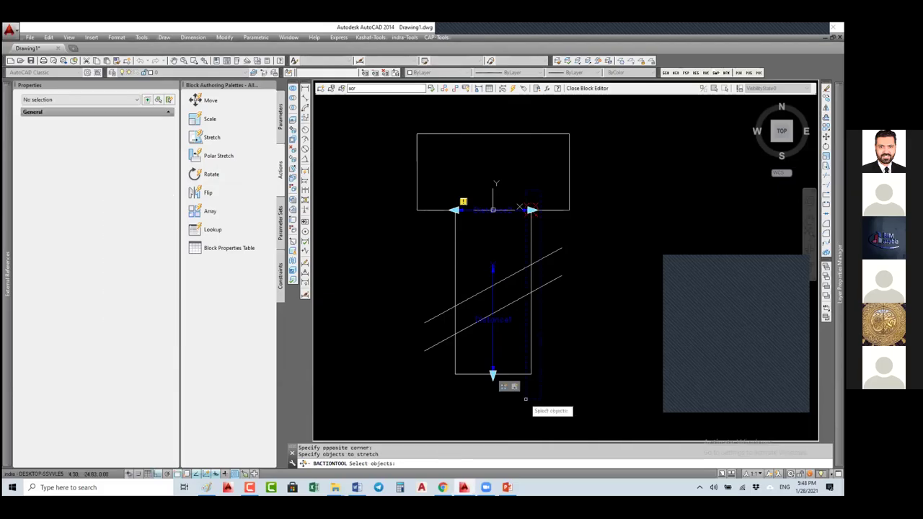
pyautogui.click(531, 256)
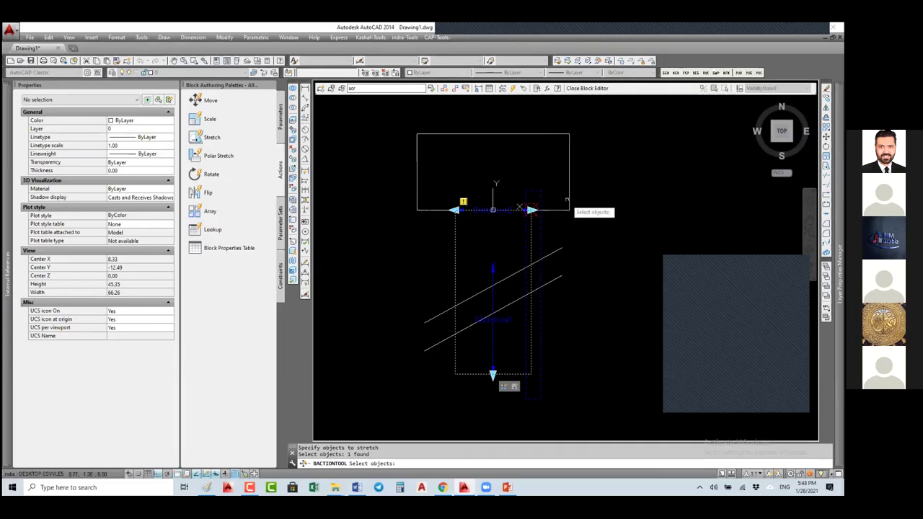
pyautogui.click(565, 190)
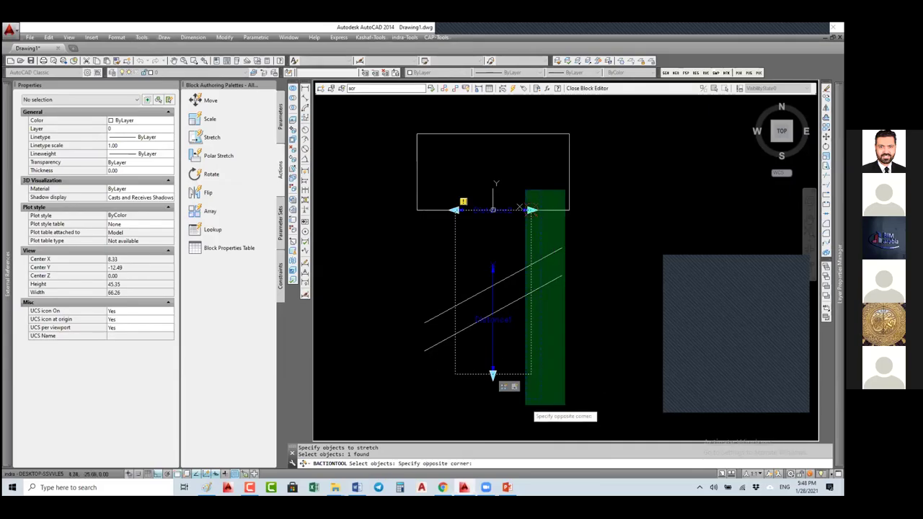
pyautogui.click(524, 406)
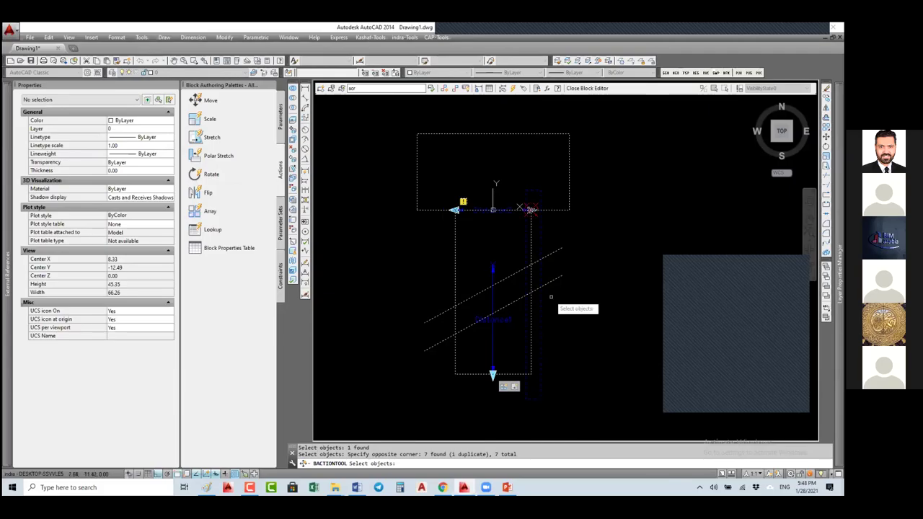
pyautogui.press('Return')
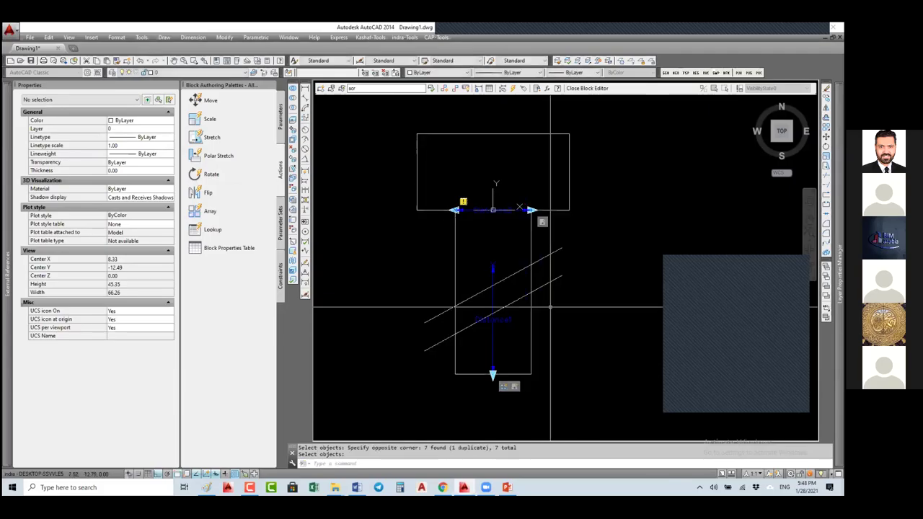
# Widen the right stretch action's frame further to the right
pyautogui.click(543, 222)
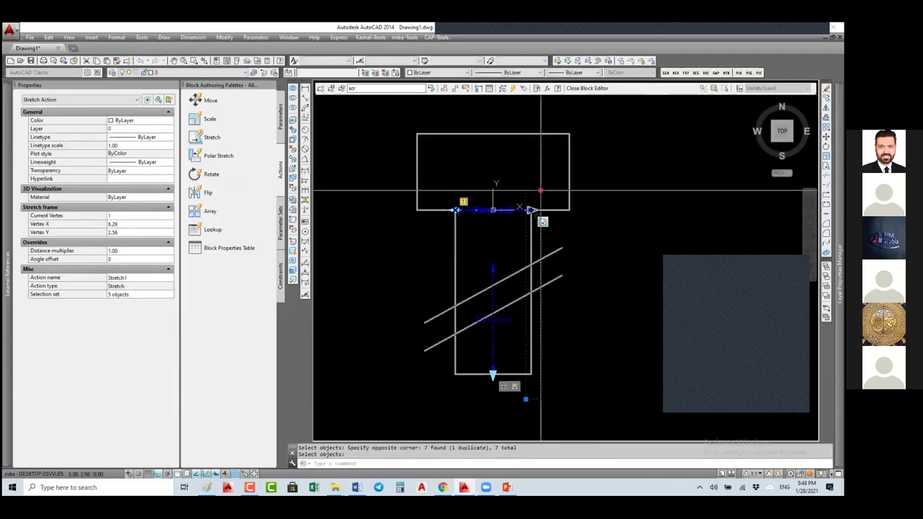
pyautogui.click(541, 191)
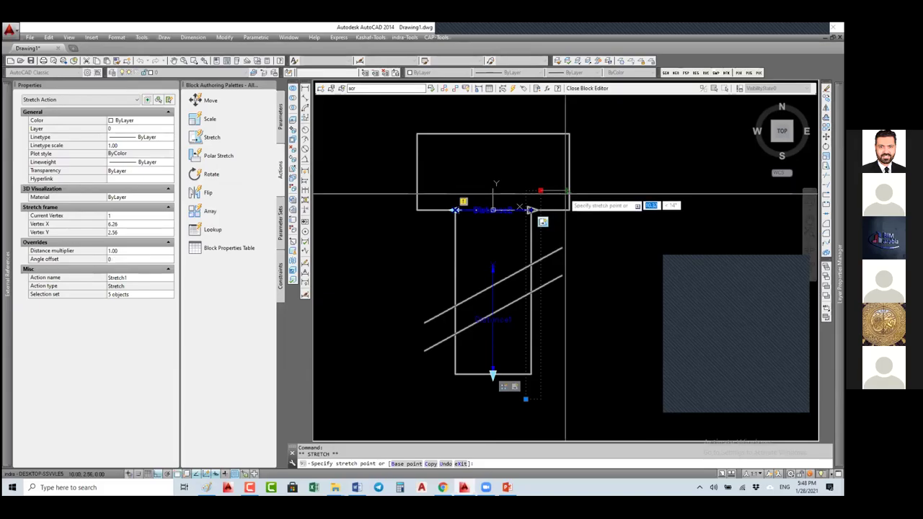
pyautogui.scroll(2, 565, 194)
pyautogui.click(565, 195)
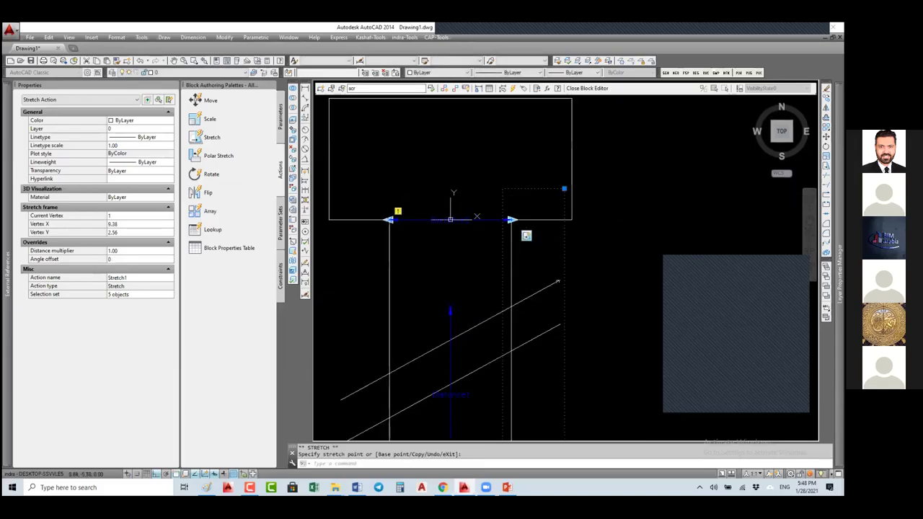
pyautogui.scroll(-2, 461, 303)
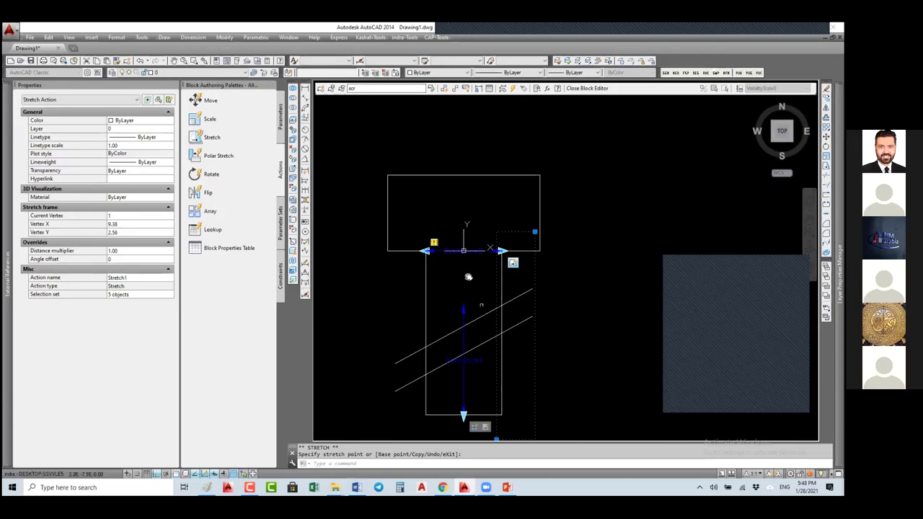
pyautogui.moveTo(462, 303); pyautogui.dragTo(480, 233, button='middle')
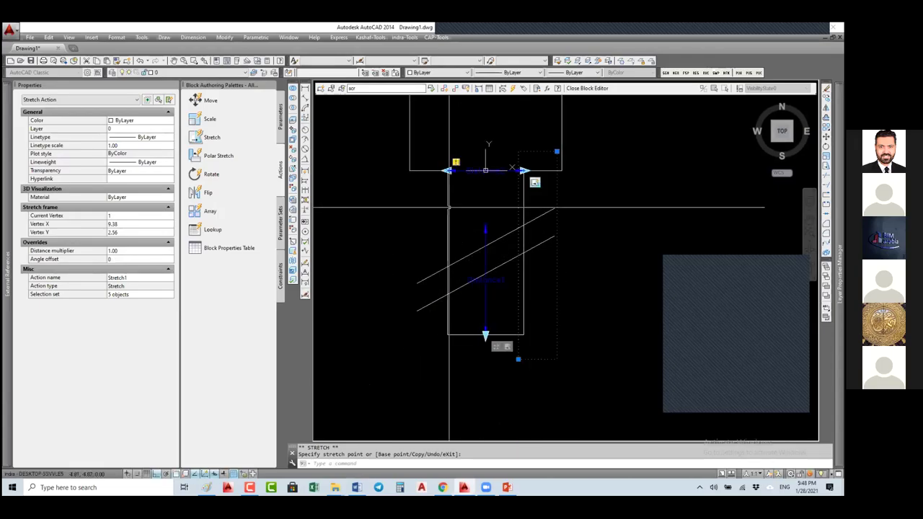
# Add a second Stretch action on the parameter's start point, framing the column's left side
pyautogui.click(212, 137)
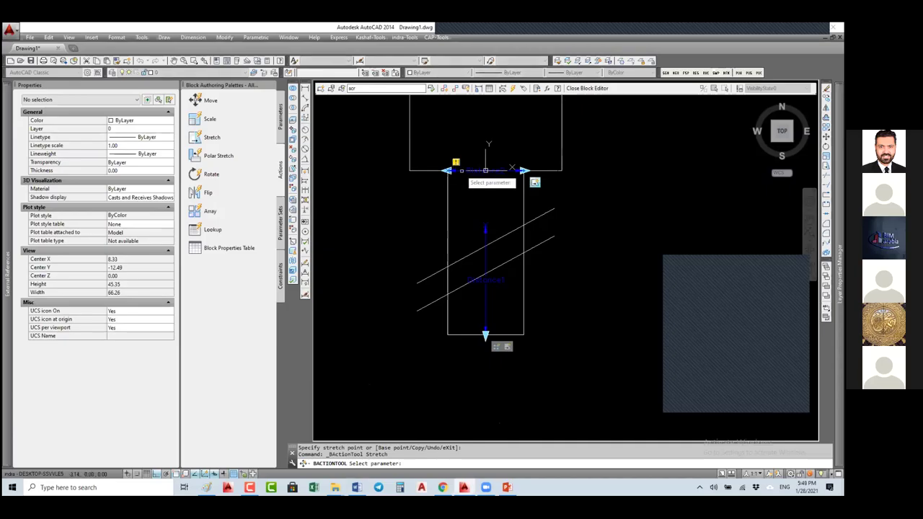
pyautogui.click(486, 171)
pyautogui.press('Return')
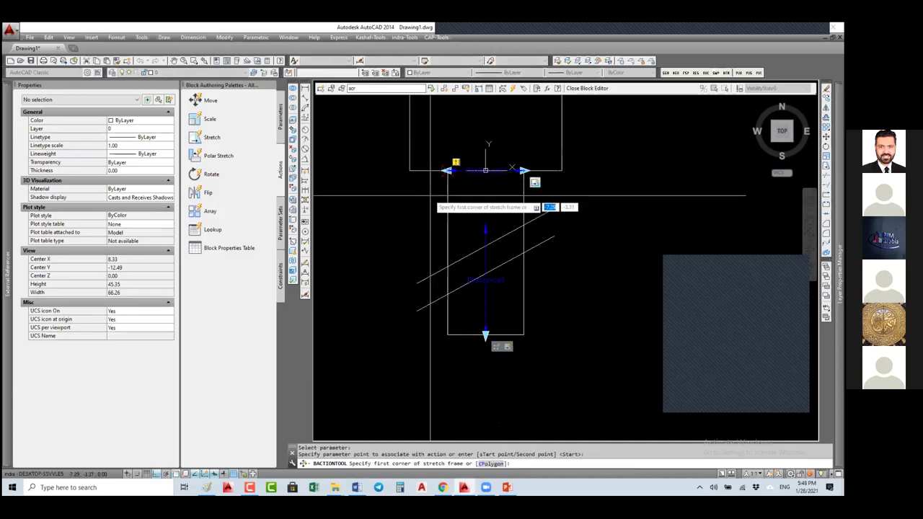
pyautogui.click(417, 377)
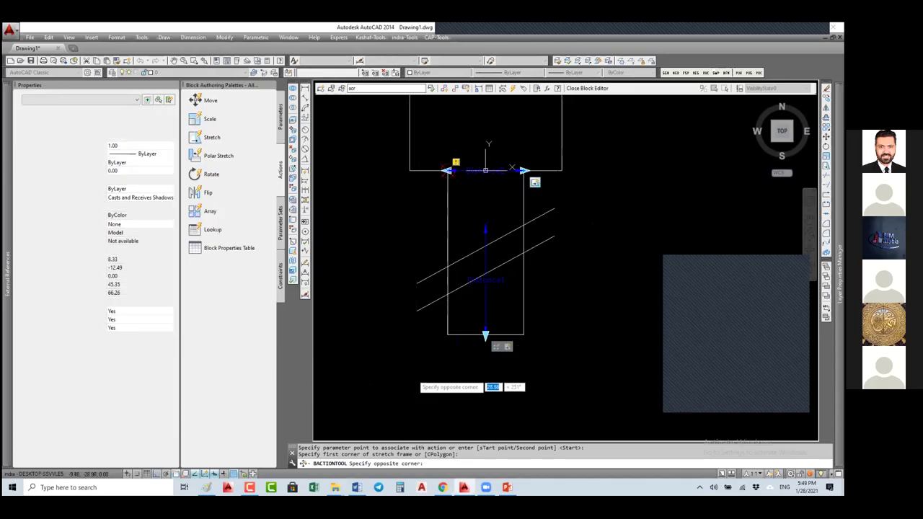
pyautogui.click(457, 128)
pyautogui.click(412, 348)
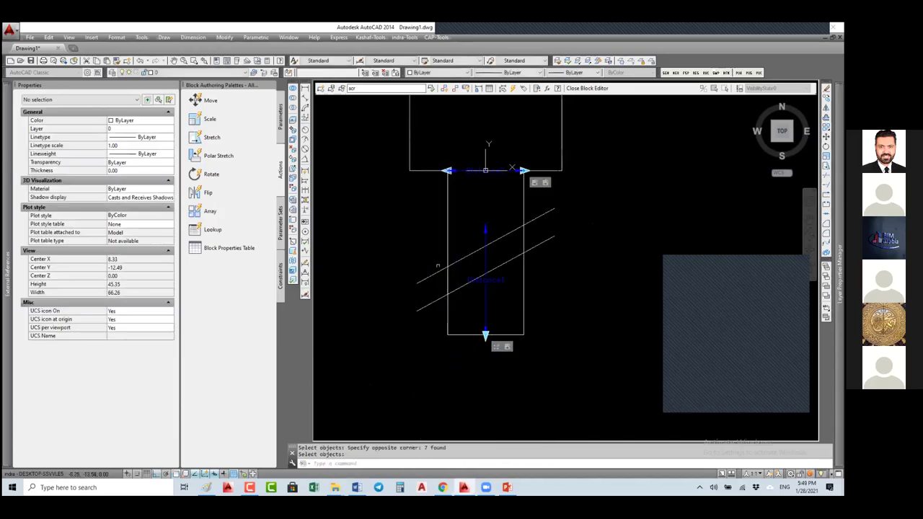
pyautogui.click(593, 89)
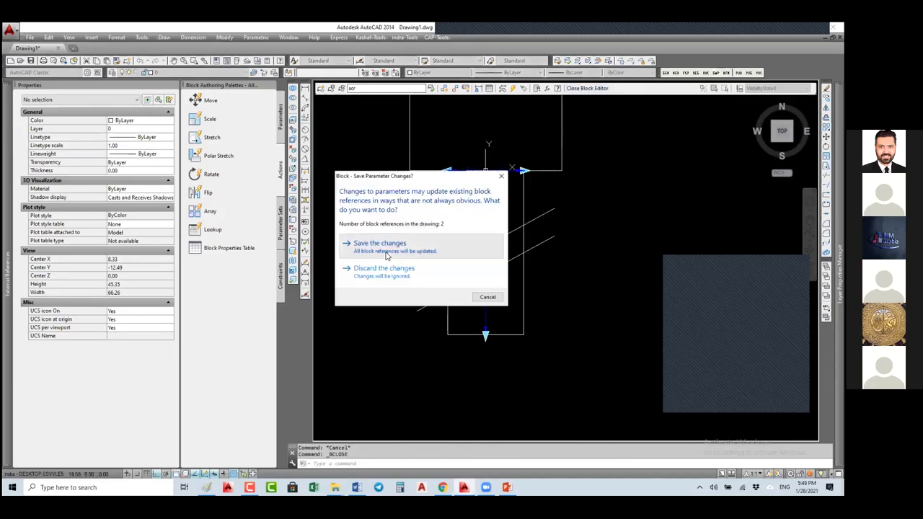
# Save the block changes and drag the width grip to about 19.62, then to Distance2 29.99
pyautogui.click(380, 244)
pyautogui.click(430, 216)
pyautogui.click(485, 338)
pyautogui.scroll(8, 431, 124)
pyautogui.click(449, 131)
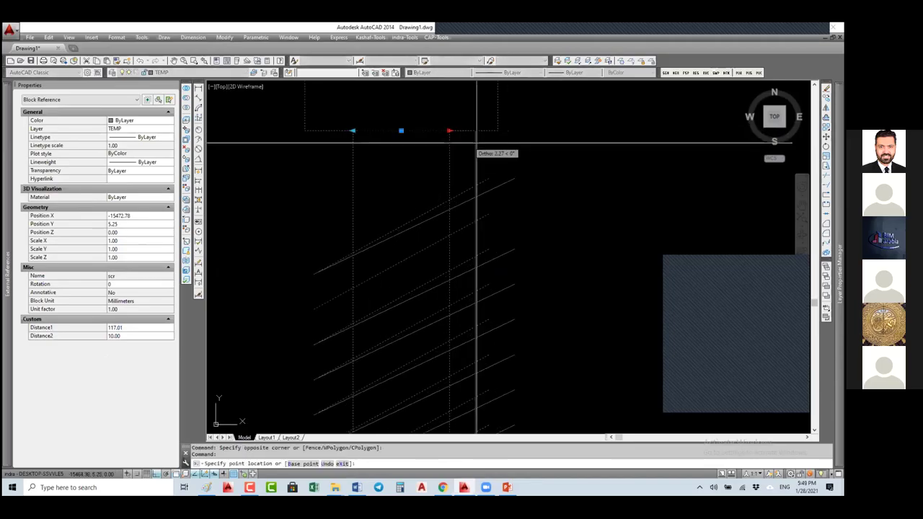
pyautogui.click(542, 149)
pyautogui.click(542, 130)
pyautogui.click(352, 131)
pyautogui.scroll(-3, 359, 130)
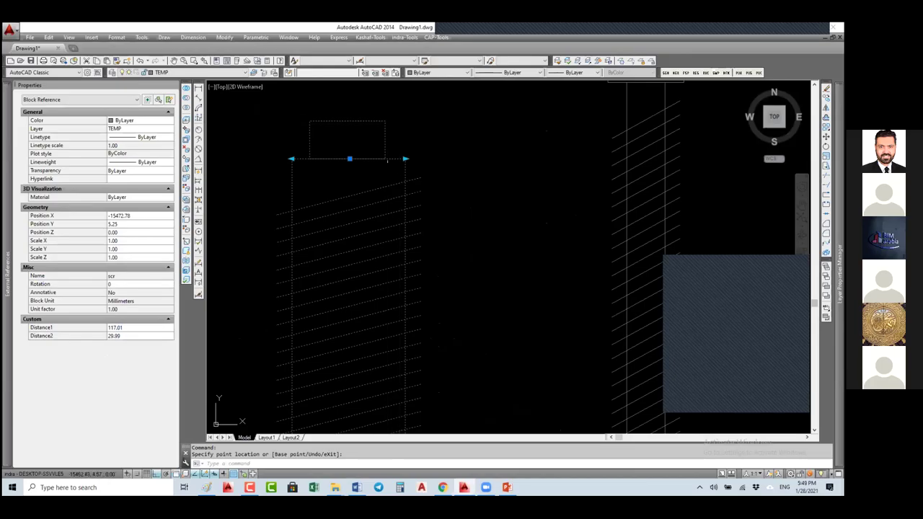
# Clear the selection and reopen scr in the Block Editor with BE
pyautogui.rightClick(437, 161)
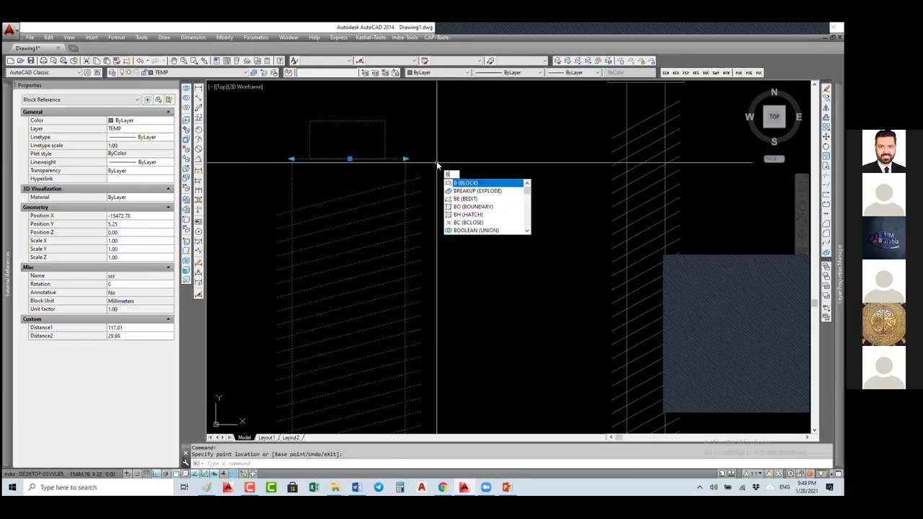
pyautogui.press('Escape')
pyautogui.write('be')
pyautogui.press('Return')
pyautogui.click(446, 239)
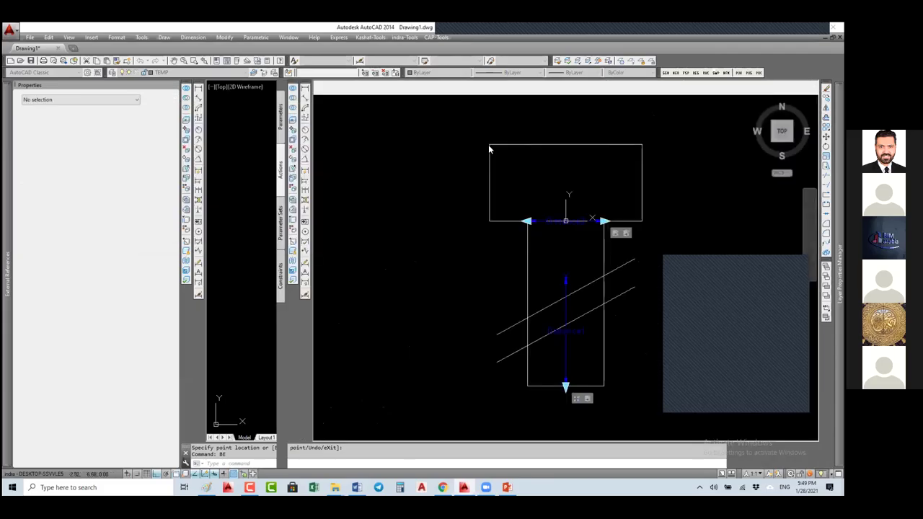
# Remove the top rectangle from the first stretch action's selection set, keeping its frame
pyautogui.click(616, 234)
pyautogui.rightClick(615, 234)
pyautogui.moveTo(640, 253)
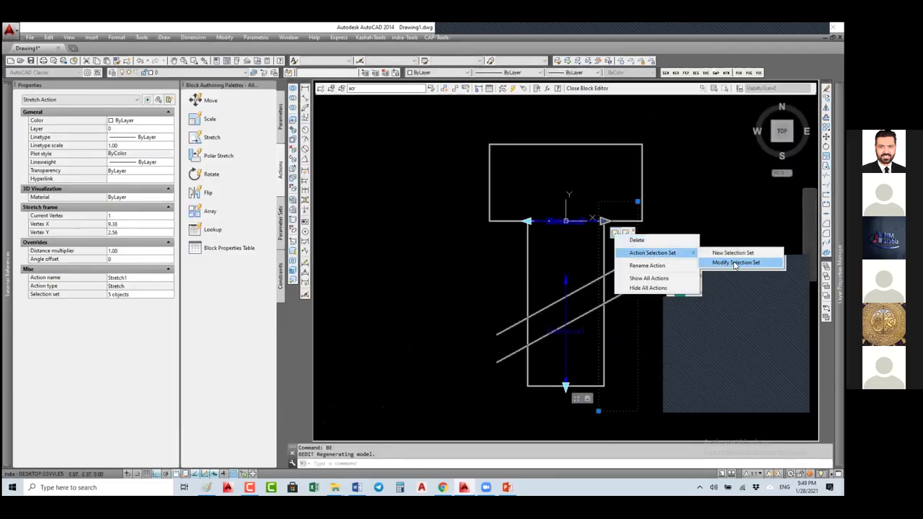
pyautogui.click(733, 264)
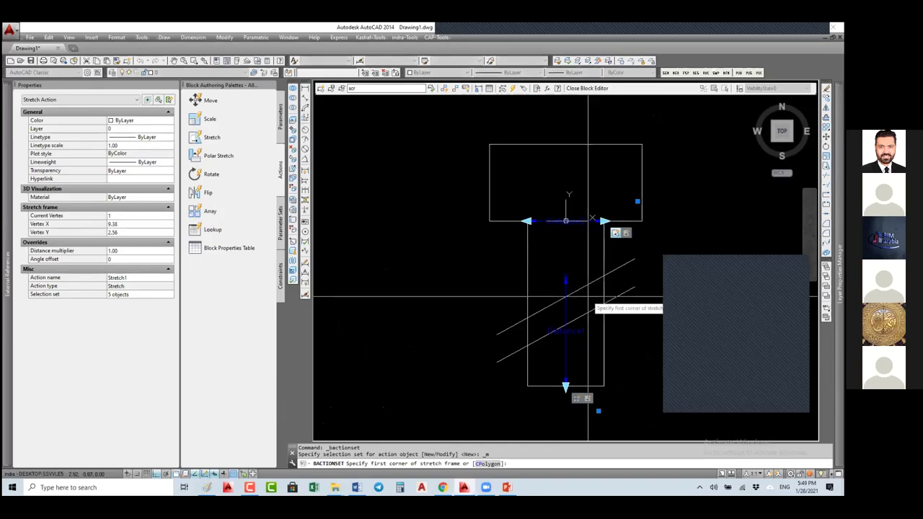
pyautogui.press('Return')
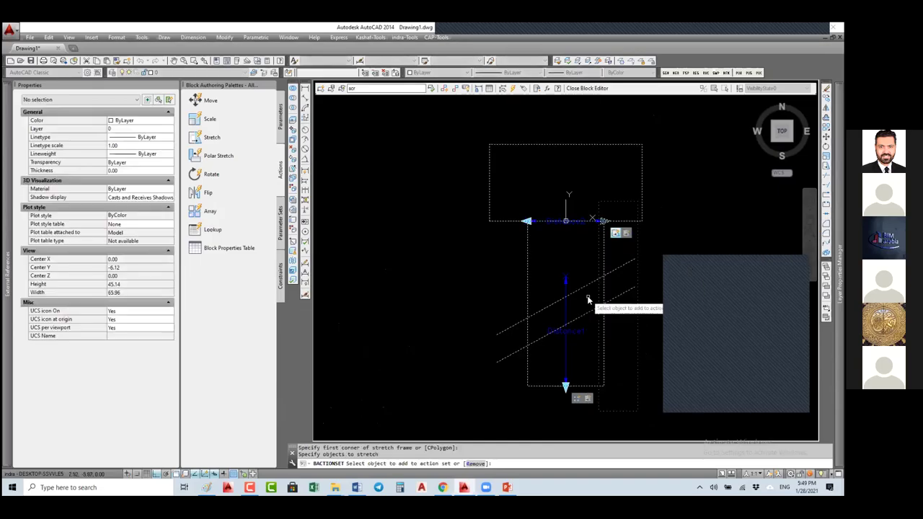
pyautogui.write('r')
pyautogui.press('Return')
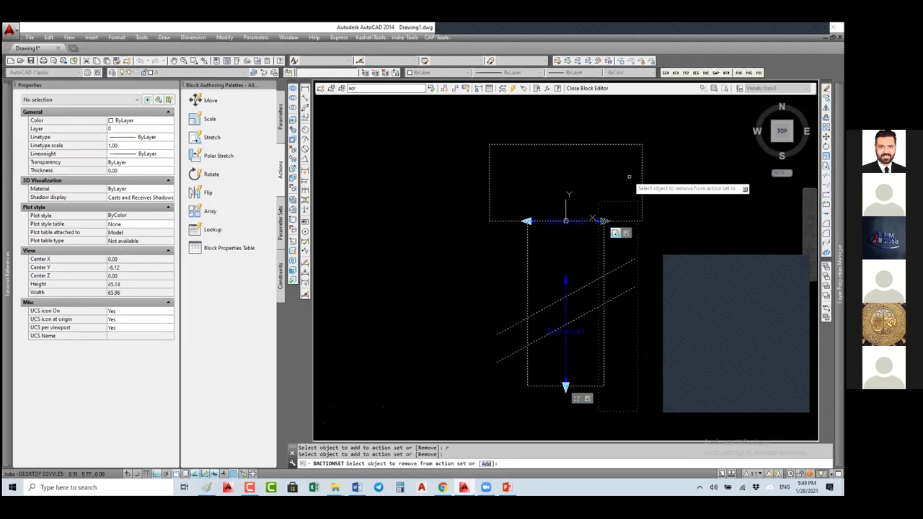
pyautogui.click(629, 176)
pyautogui.click(533, 135)
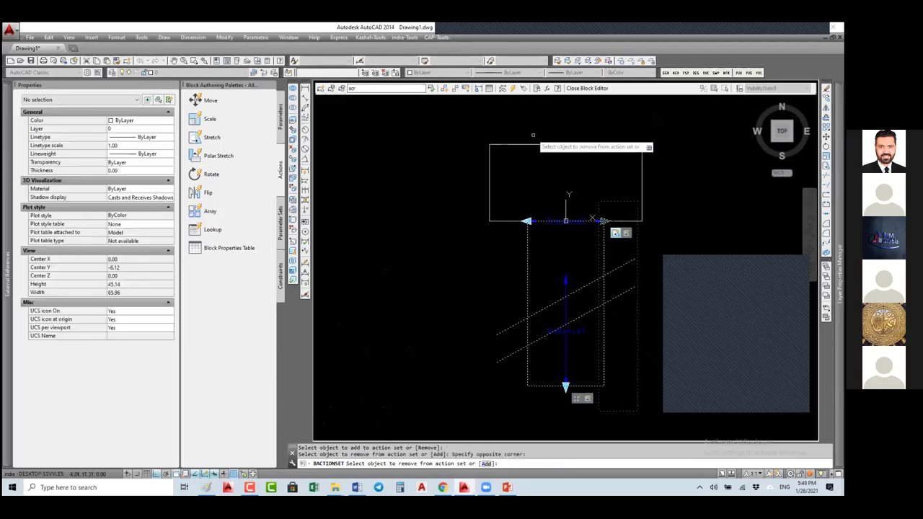
pyautogui.press('Return')
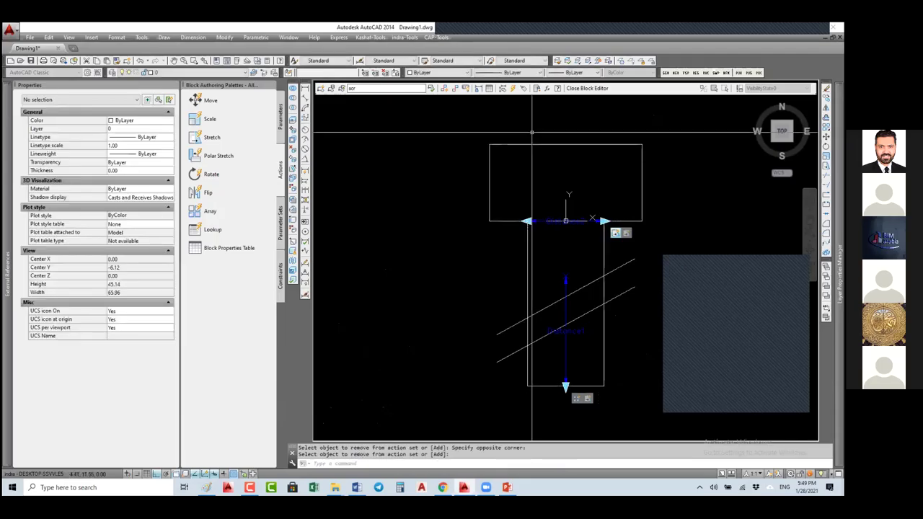
# Redraw Stretch2's frame and remove the top rectangle from its object set
pyautogui.rightClick(628, 235)
pyautogui.moveTo(657, 254)
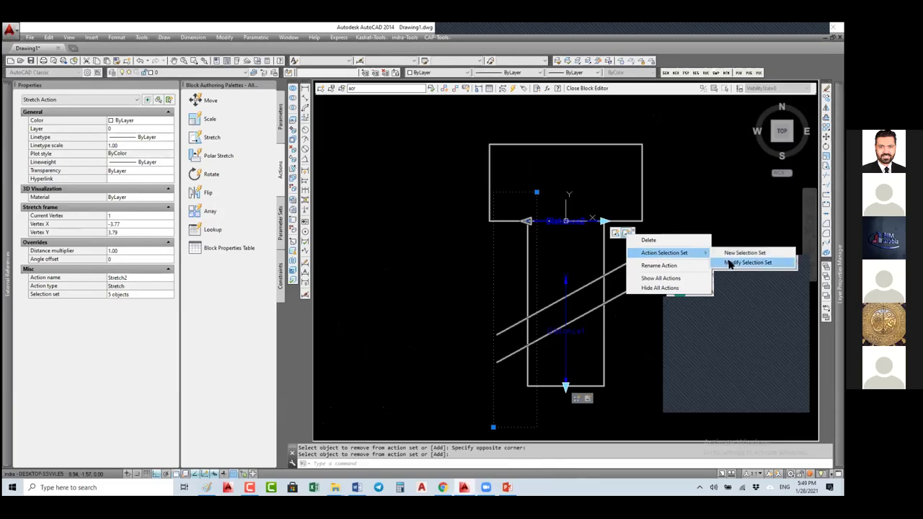
pyautogui.click(730, 264)
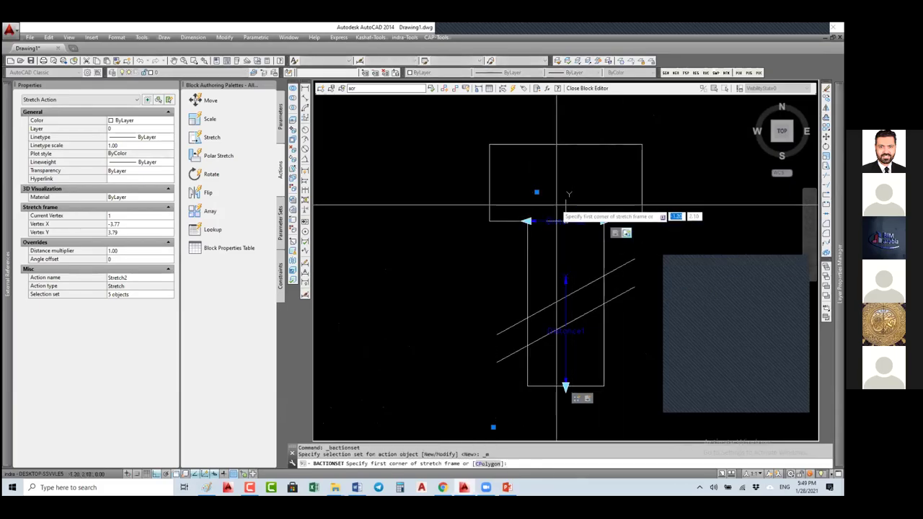
pyautogui.click(559, 206)
pyautogui.click(508, 191)
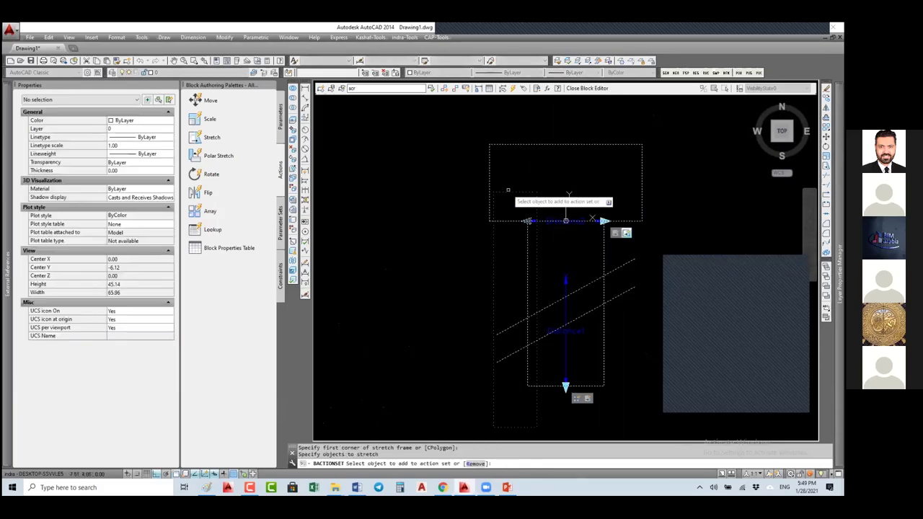
pyautogui.write('r')
pyautogui.press('Return')
pyautogui.click(416, 186)
pyautogui.click(496, 196)
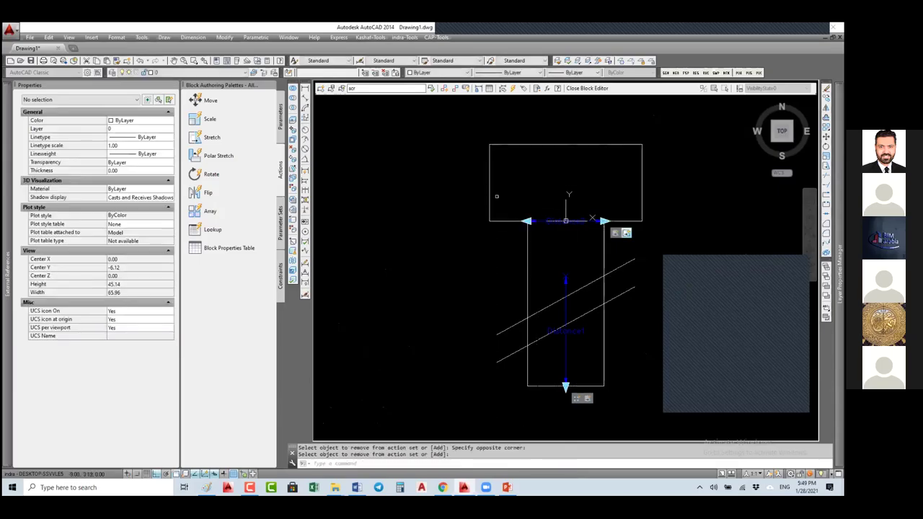
pyautogui.moveTo(549, 224); pyautogui.dragTo(522, 205, button='middle')
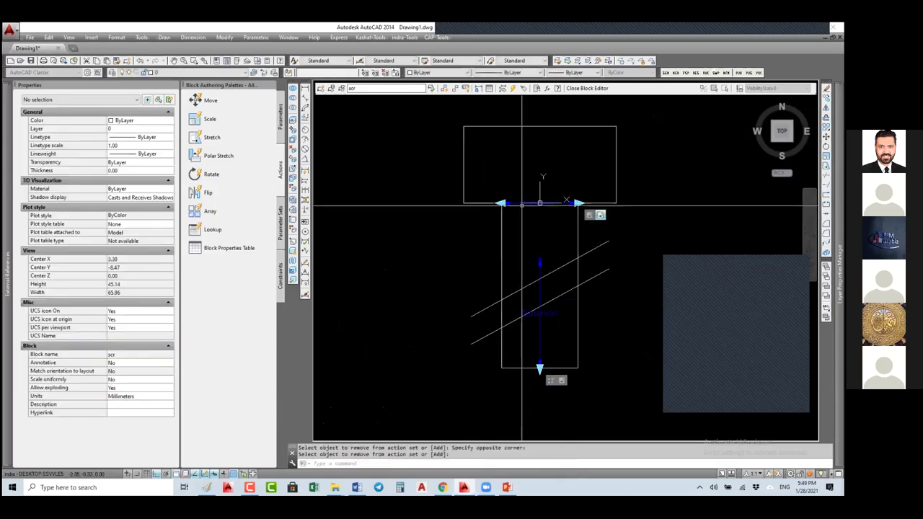
# Finish the stretch action, set the width parameter's base location to Midpoint, and save the block
pyautogui.press('Return')
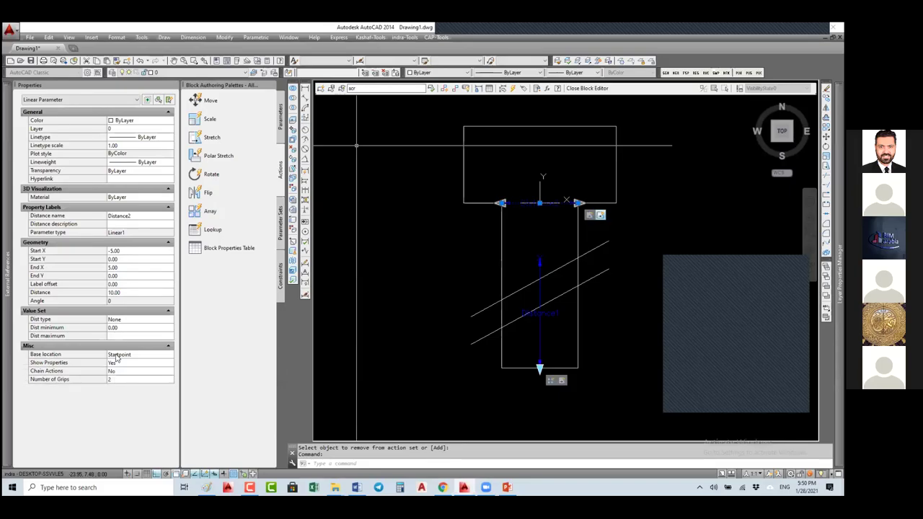
pyautogui.click(144, 357)
pyautogui.click(143, 355)
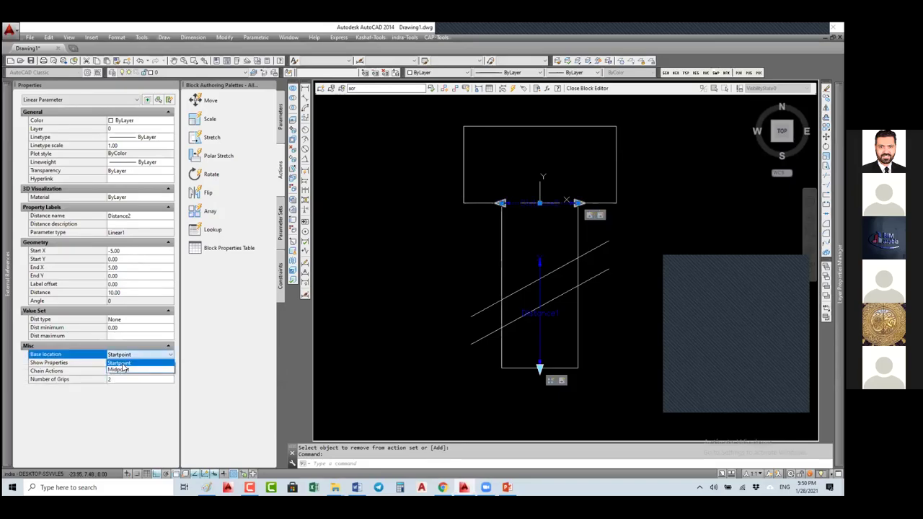
pyautogui.click(120, 370)
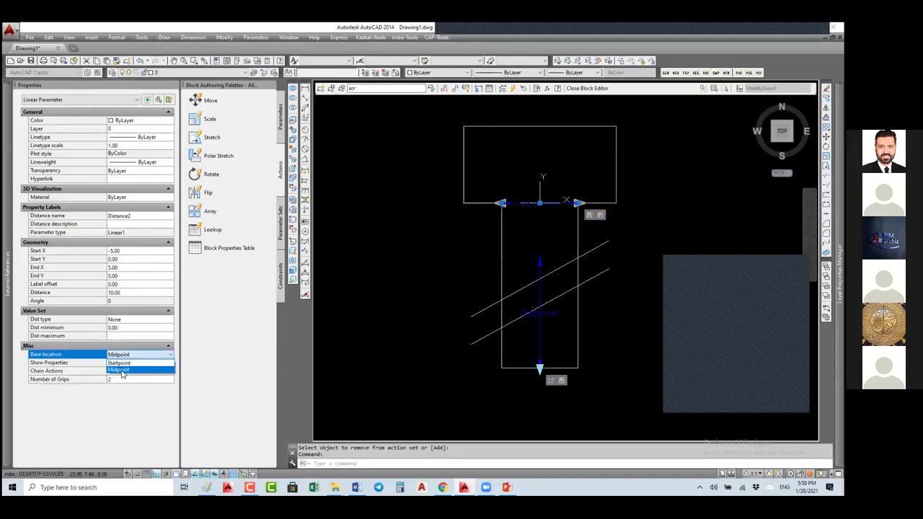
pyautogui.click(587, 88)
pyautogui.click(372, 244)
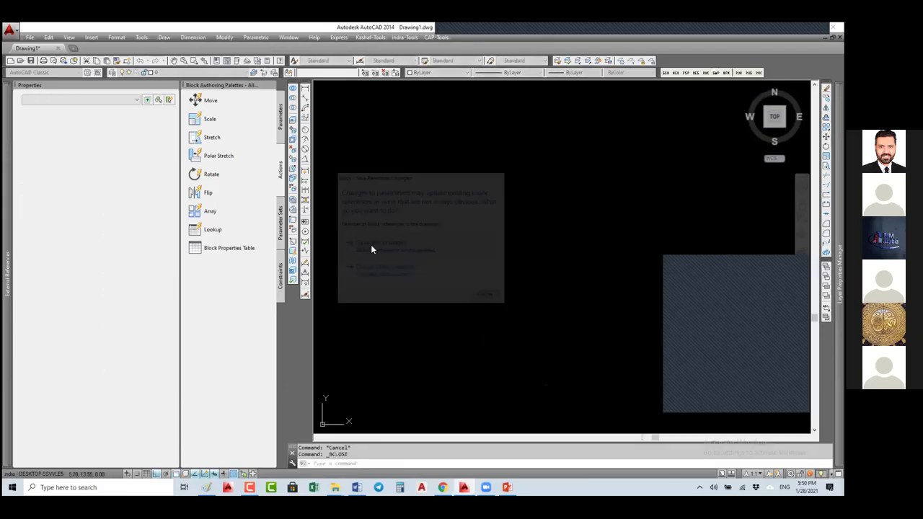
# Test the scr block by narrowing its width to 8.51, then reopen it with BE
pyautogui.click(417, 256)
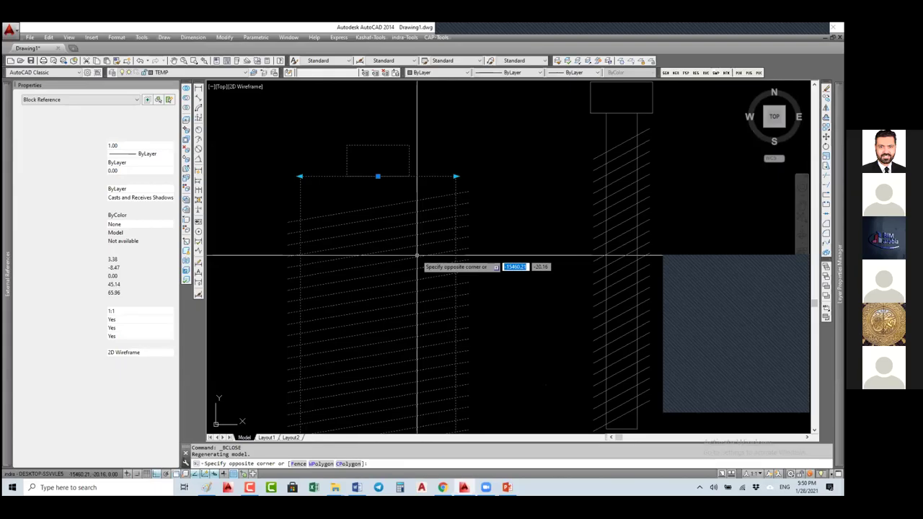
pyautogui.click(417, 255)
pyautogui.click(456, 176)
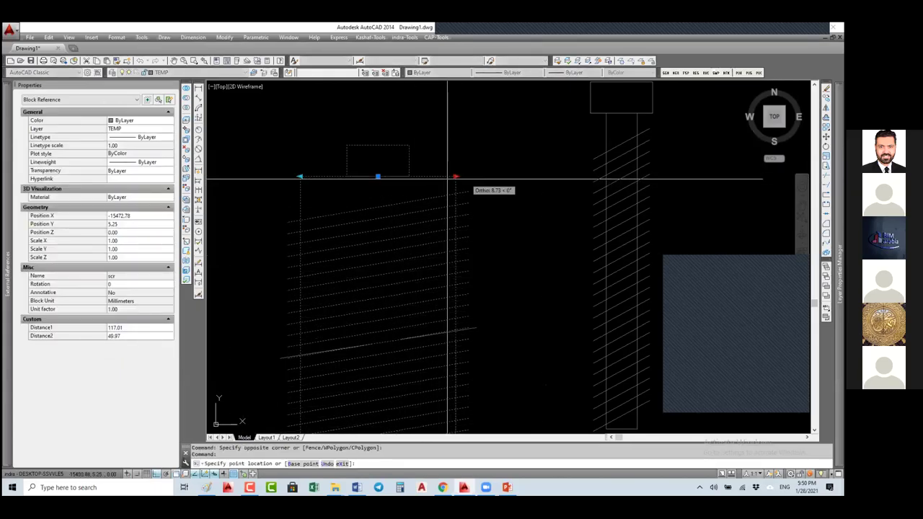
pyautogui.click(391, 167)
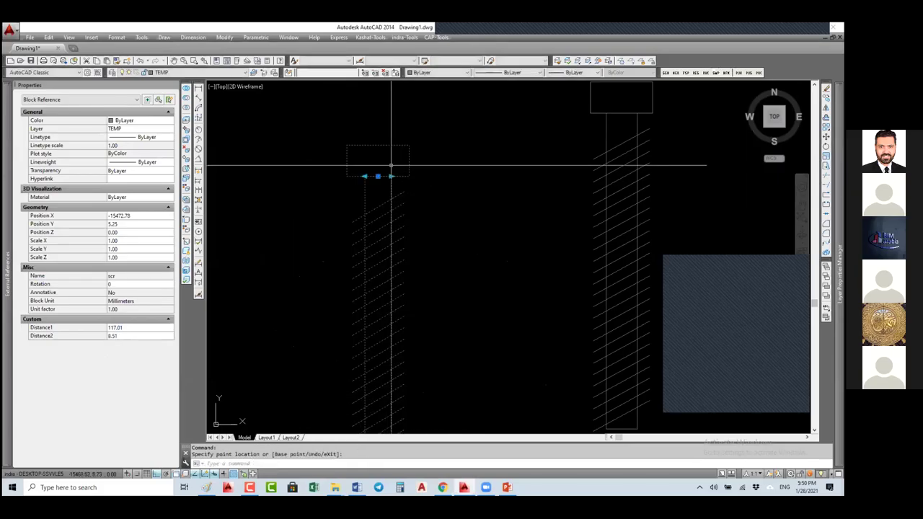
pyautogui.write('be')
pyautogui.press('Return')
# Open scr in the Block Editor and set Distance2's distance type to List
pyautogui.click(446, 239)
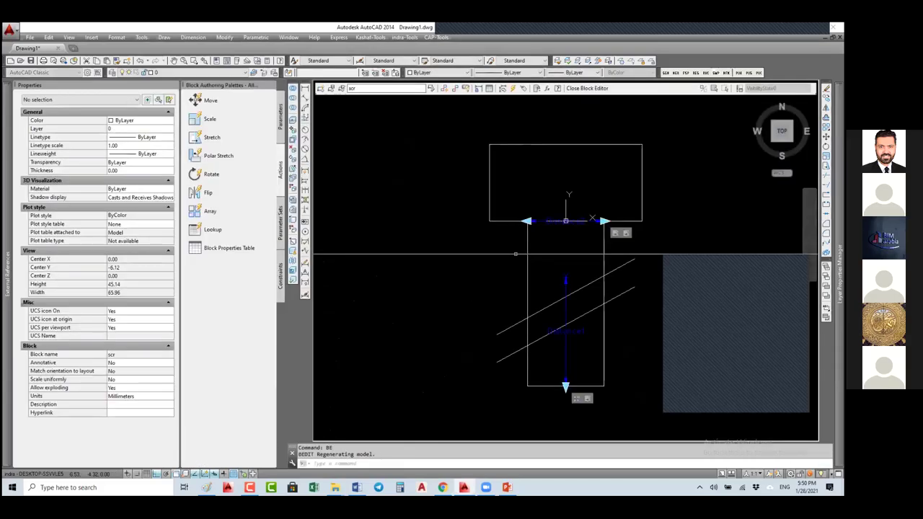
pyautogui.moveTo(516, 254); pyautogui.dragTo(418, 210, button='middle')
pyautogui.click(448, 177)
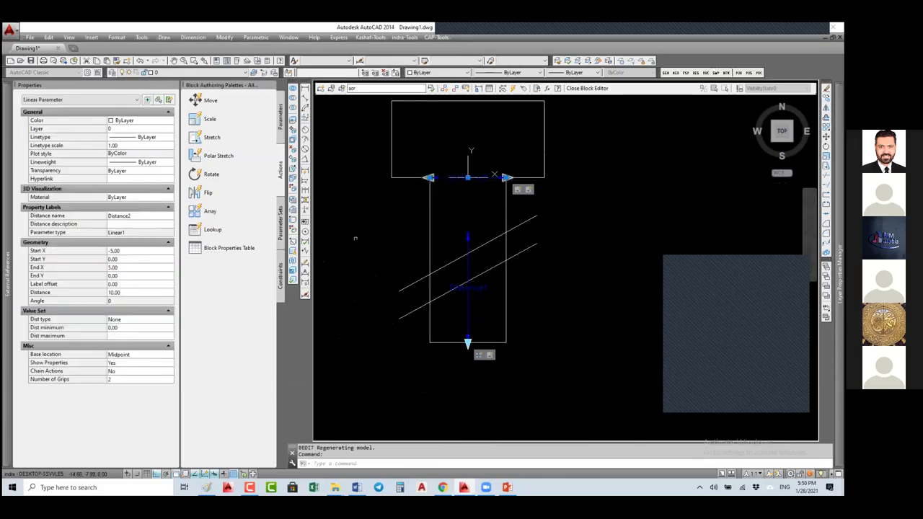
pyautogui.click(138, 323)
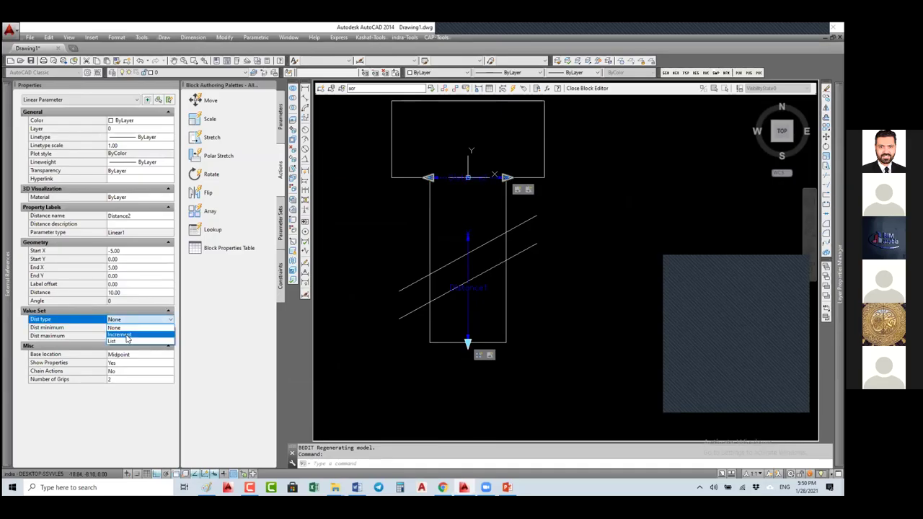
pyautogui.click(121, 341)
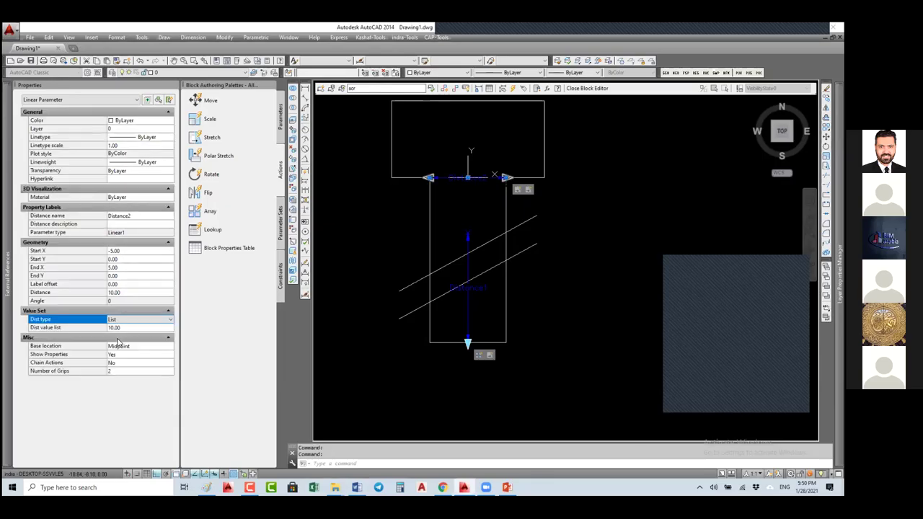
# Add distance values 6, 8 and 12 so the width list reads 6, 8, 10, 12
pyautogui.click(173, 329)
pyautogui.click(169, 327)
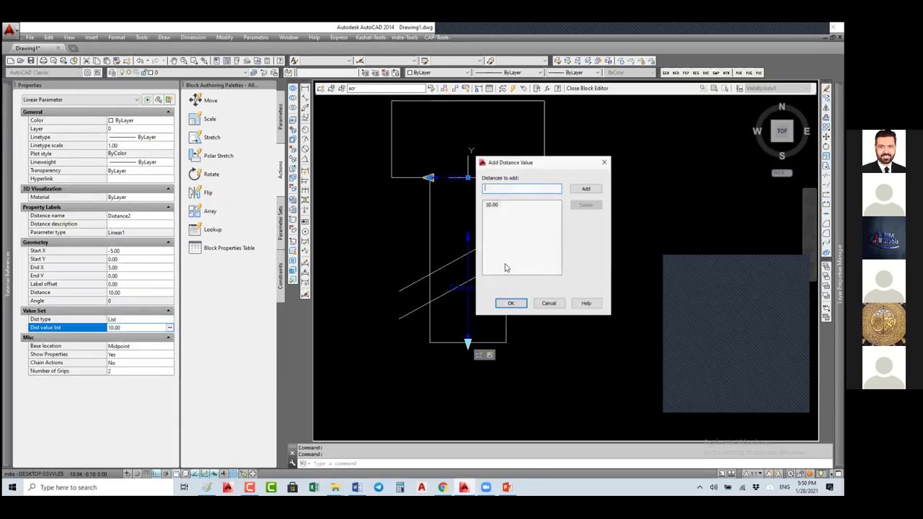
pyautogui.write('6')
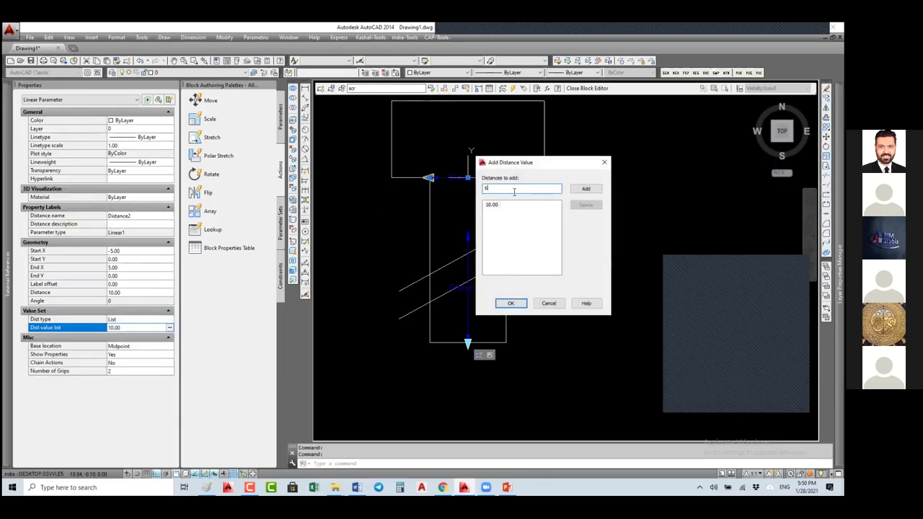
pyautogui.press('Return')
pyautogui.write('8')
pyautogui.press('Return')
pyautogui.write('12')
pyautogui.press('Return')
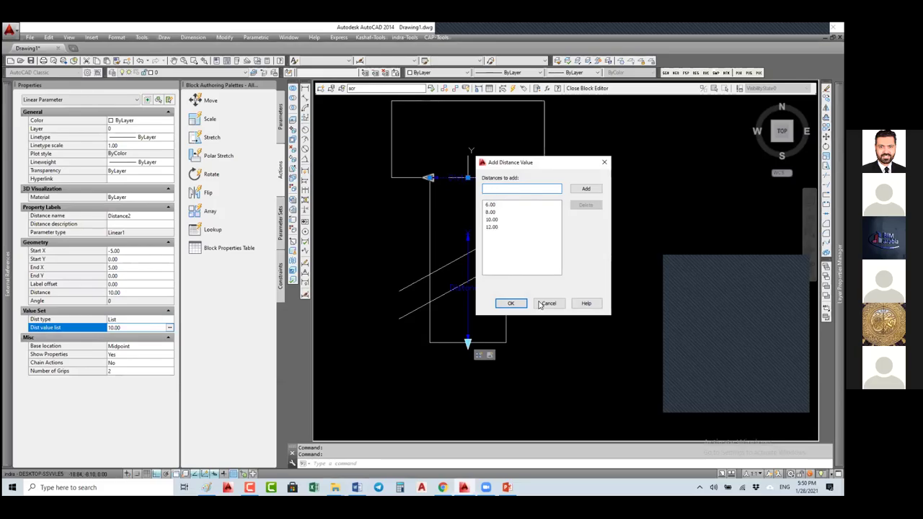
pyautogui.click(511, 303)
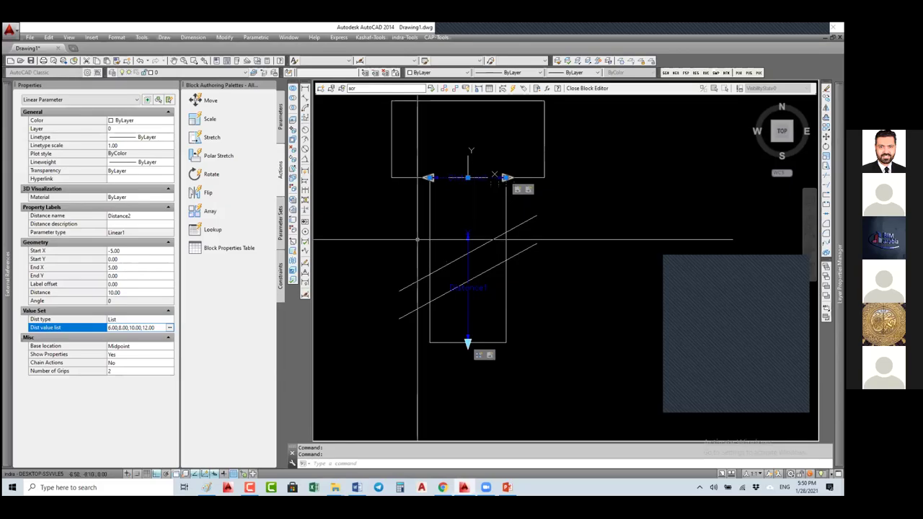
pyautogui.click(132, 322)
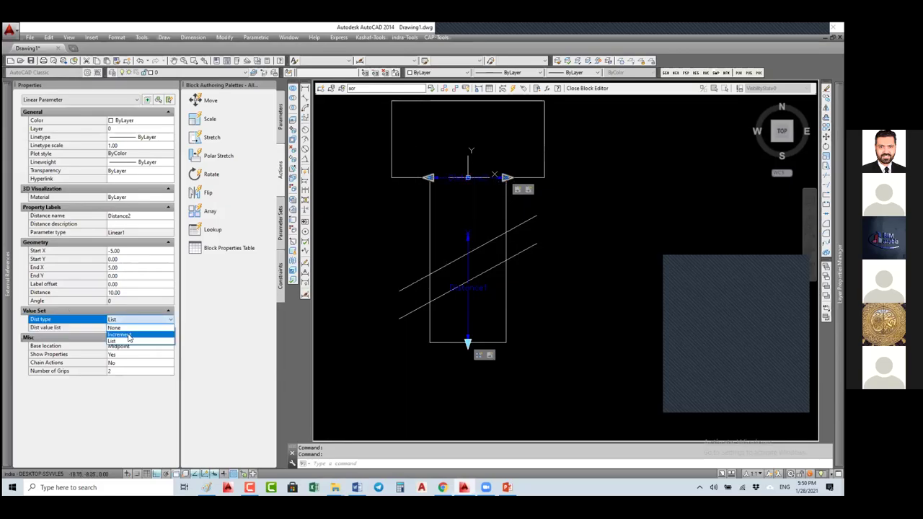
# Set Distance2 to Increment type with increment 2, minimum 6 and maximum 12
pyautogui.click(124, 335)
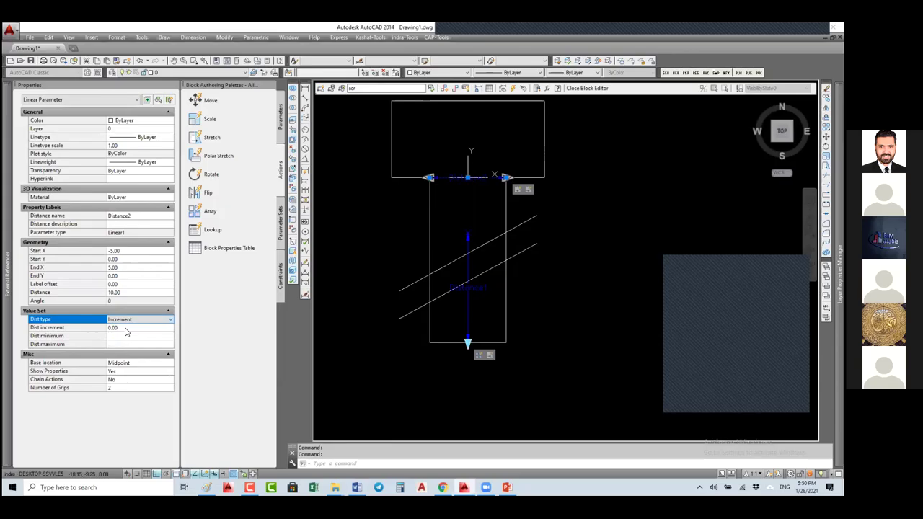
pyautogui.click(126, 328)
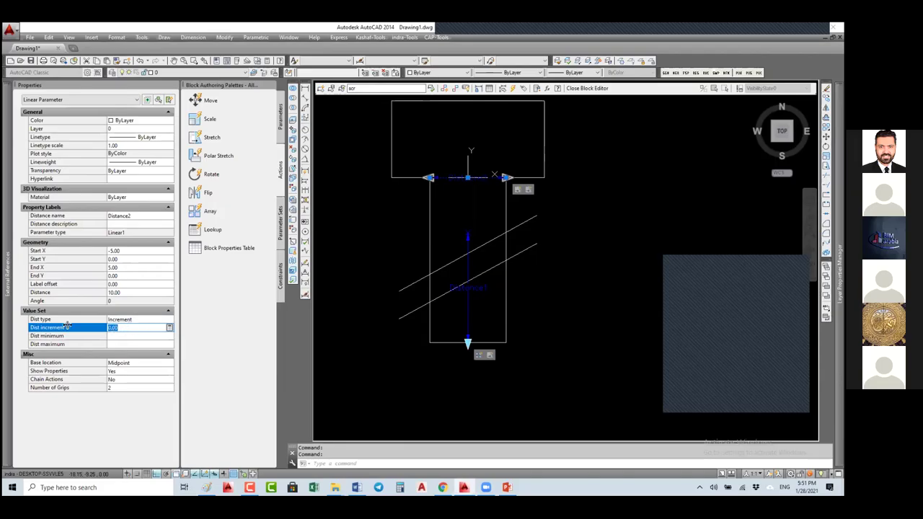
pyautogui.write('2')
pyautogui.click(137, 335)
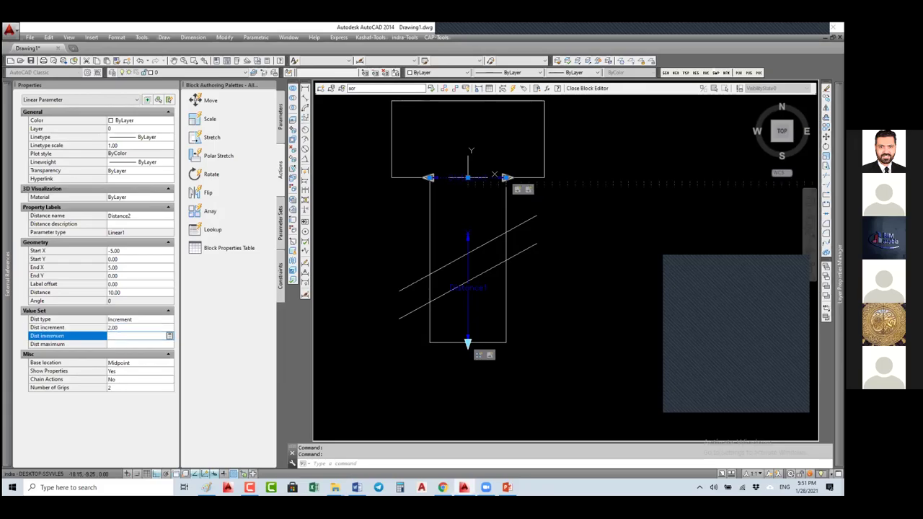
pyautogui.write('6')
pyautogui.click(119, 343)
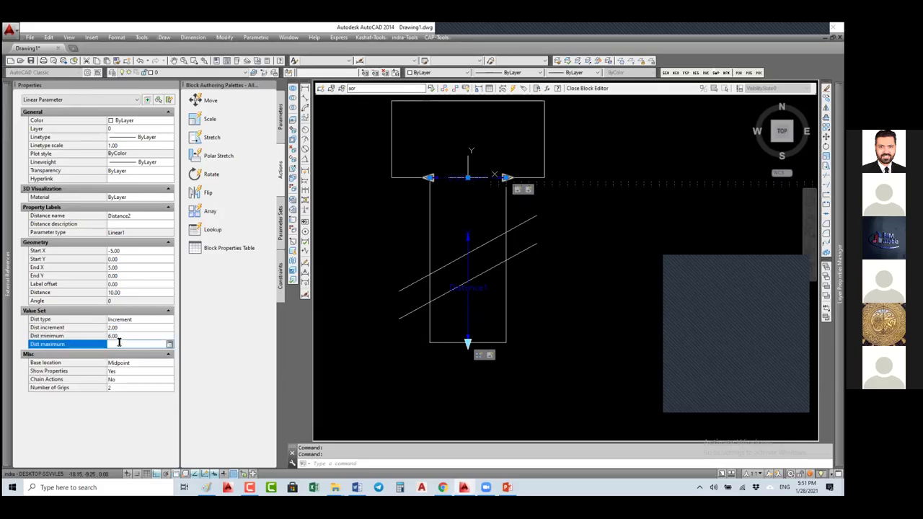
pyautogui.write('12')
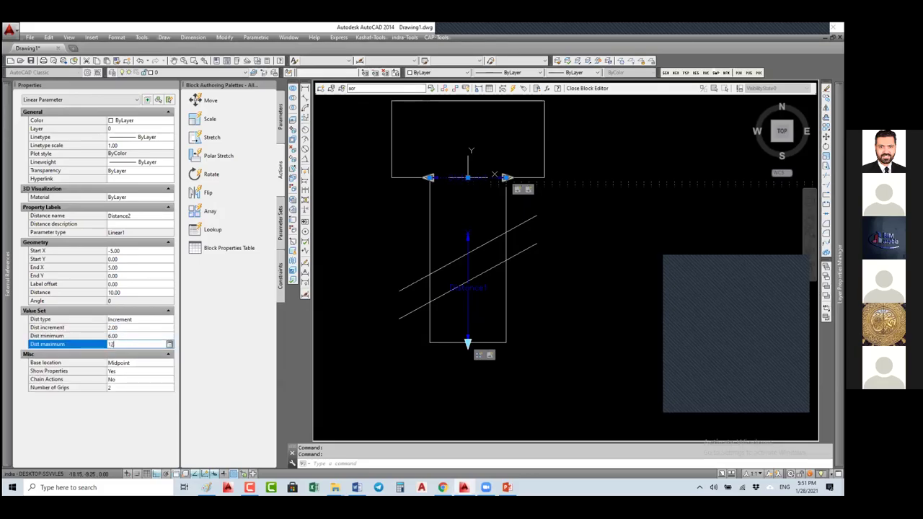
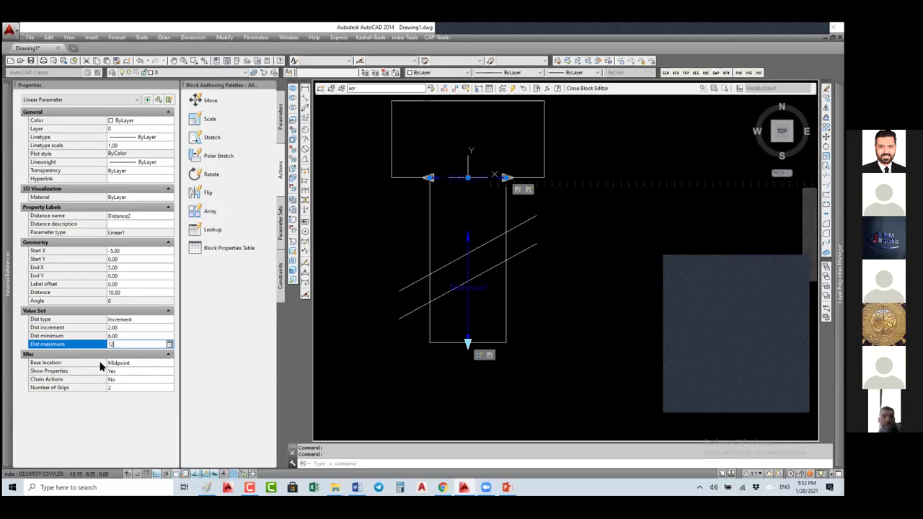
# Confirm the Distance2 maximum of 12, then close the Block Editor, saving the changes
pyautogui.press('Return')
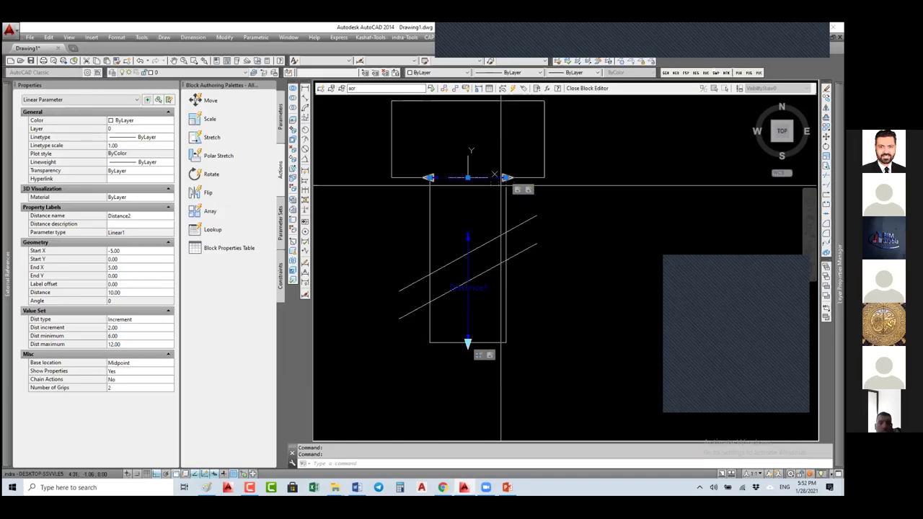
pyautogui.scroll(2, 502, 186)
pyautogui.scroll(1, 505, 180)
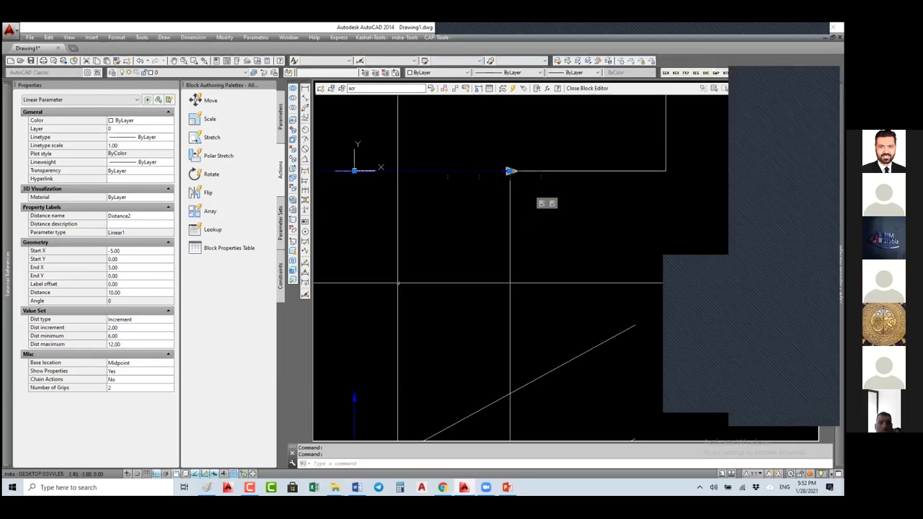
pyautogui.click(587, 88)
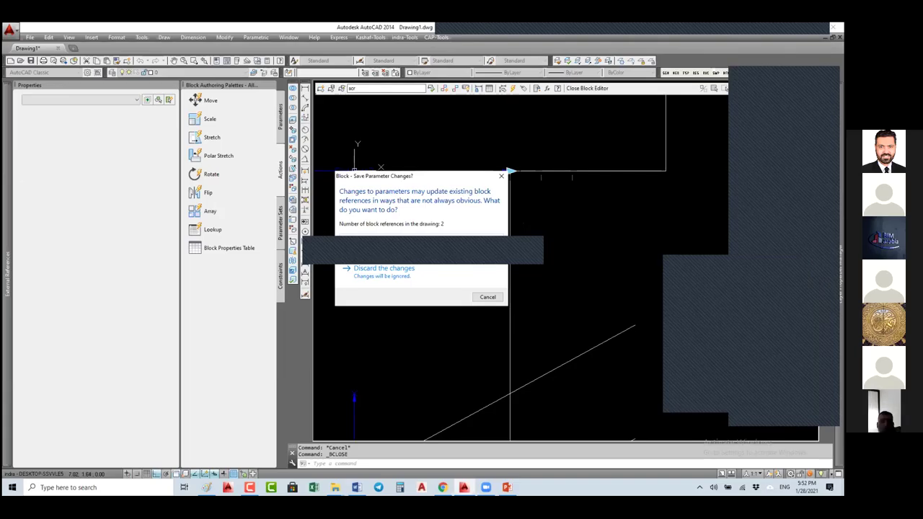
pyautogui.click(362, 265)
pyautogui.scroll(-1, 470, 197)
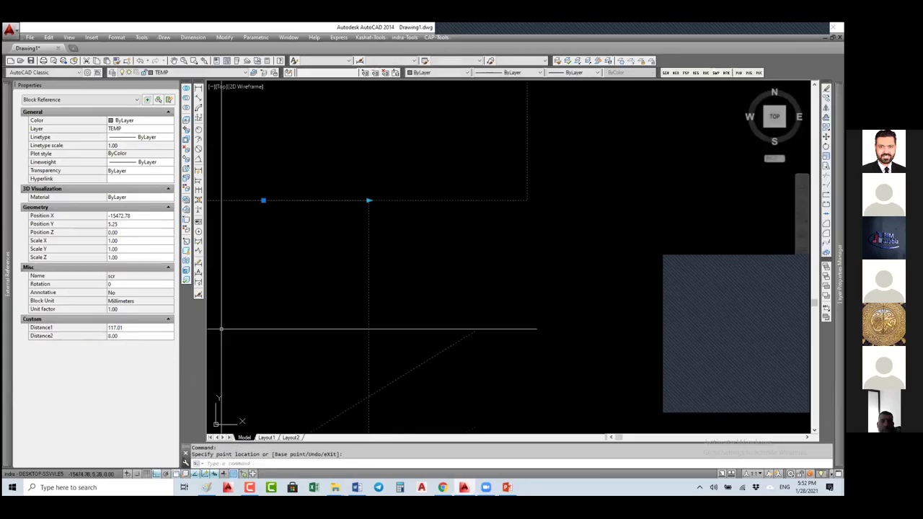
# Try Distance2 values of 14, 4 and 50 on the screw block
pyautogui.click(85, 338)
pyautogui.write('14')
pyautogui.press('Return')
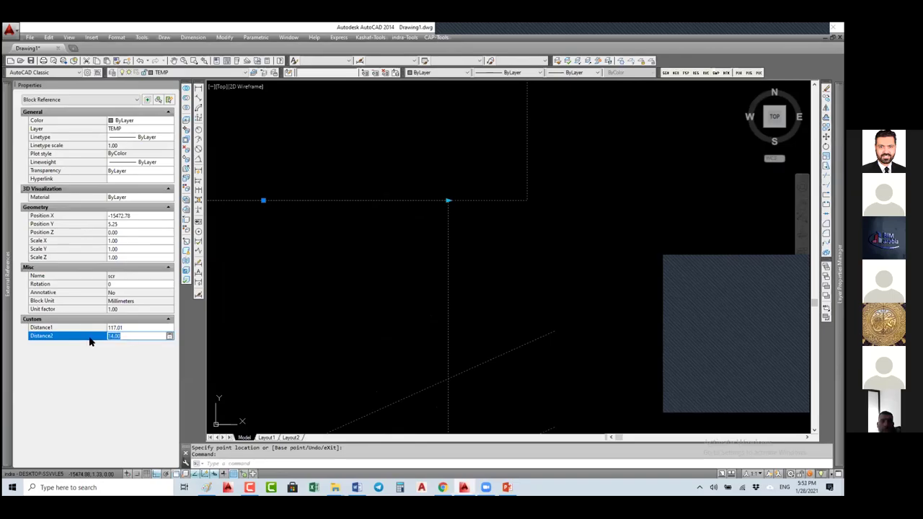
pyautogui.write('4')
pyautogui.press('Return')
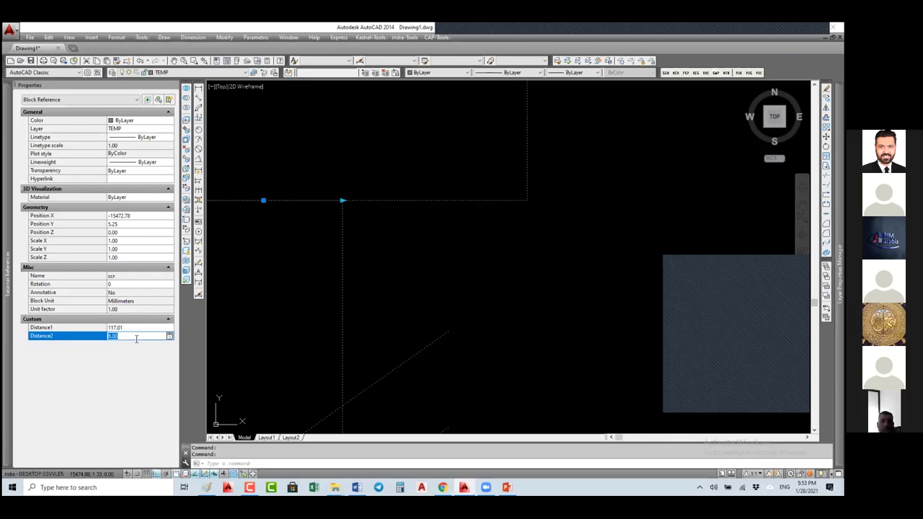
pyautogui.write('50')
pyautogui.press('Return')
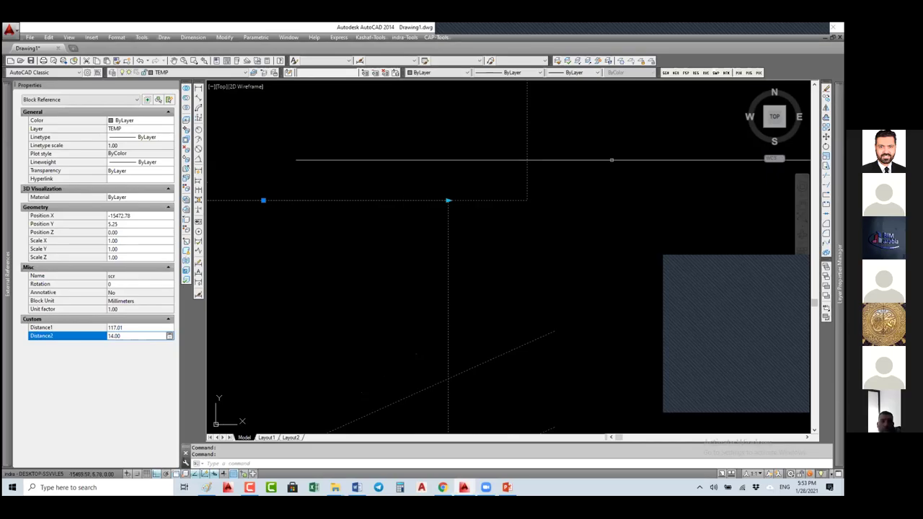
# Reopen the scr block in the Block Editor using BE
pyautogui.scroll(-4, 503, 187)
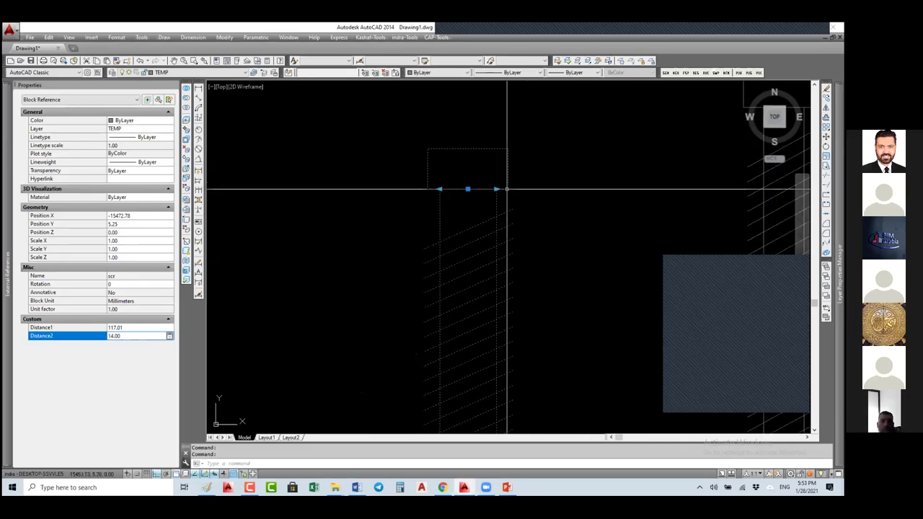
pyautogui.write('Be')
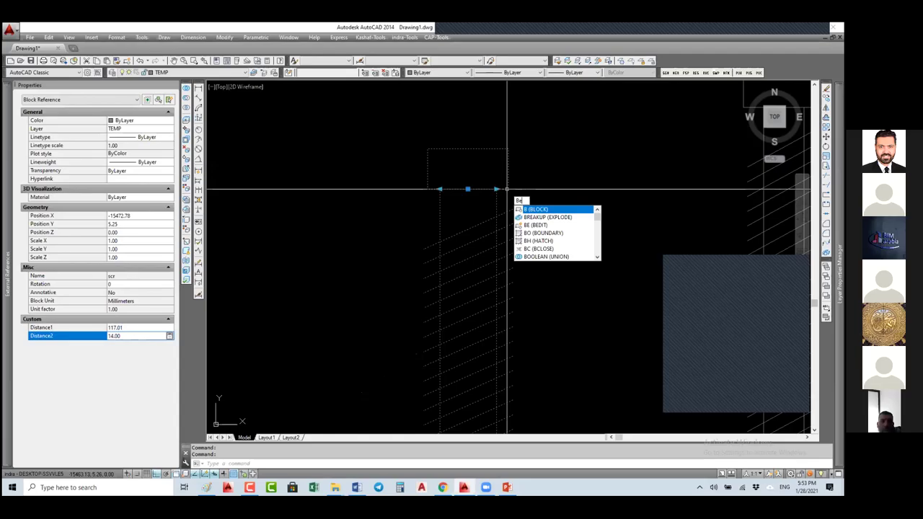
pyautogui.press('Return')
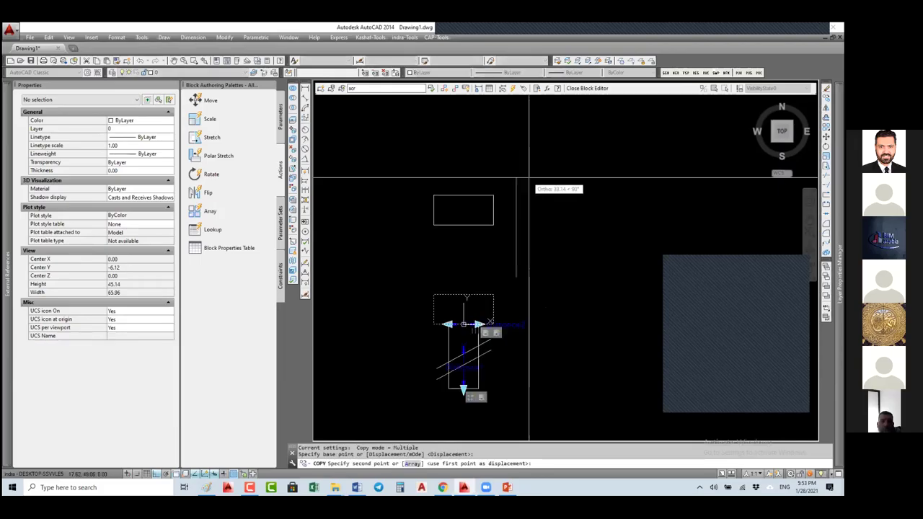
# Copy the top rectangle above the block and add a linear parameter across it
pyautogui.press('Escape')
pyautogui.press('Escape')
pyautogui.click(517, 188)
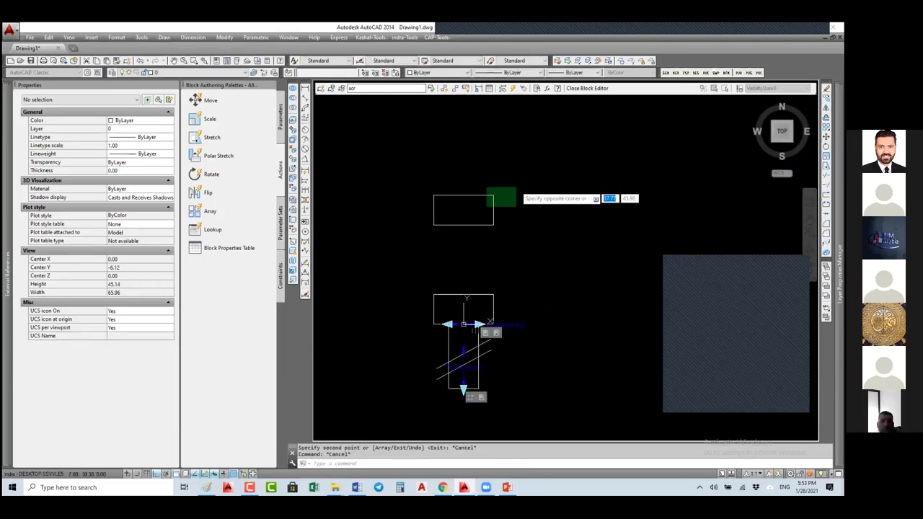
pyautogui.click(474, 216)
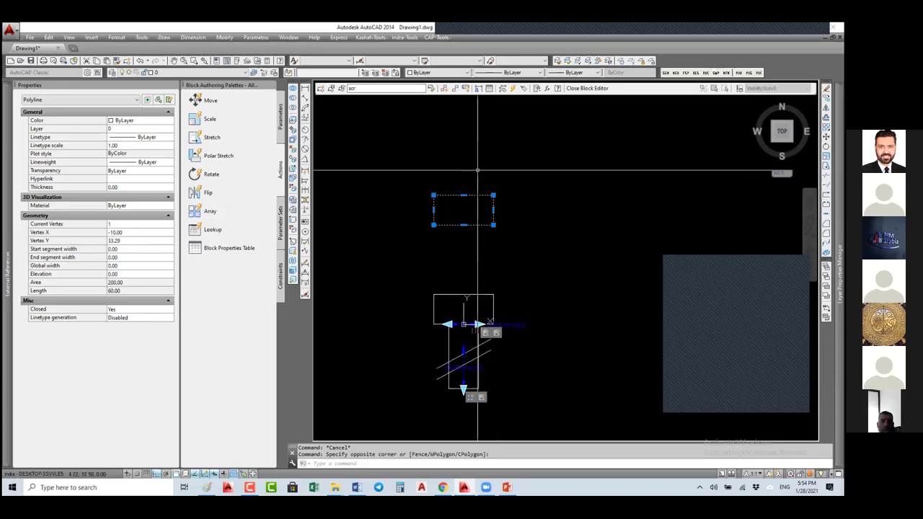
pyautogui.click(281, 119)
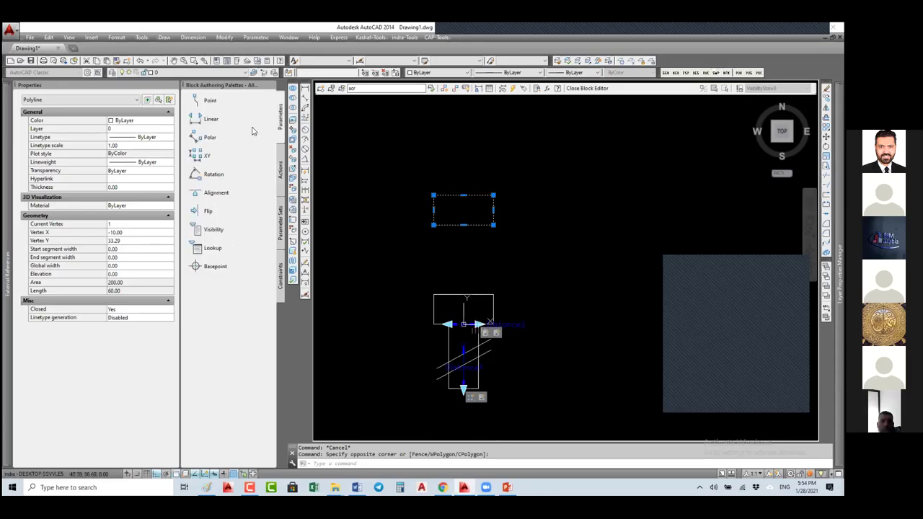
pyautogui.click(211, 119)
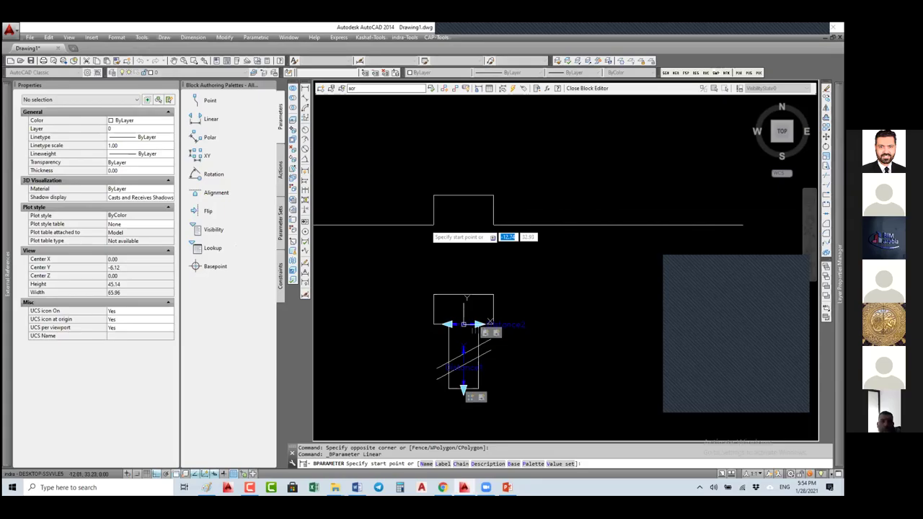
pyautogui.click(434, 226)
pyautogui.click(495, 226)
pyautogui.click(433, 242)
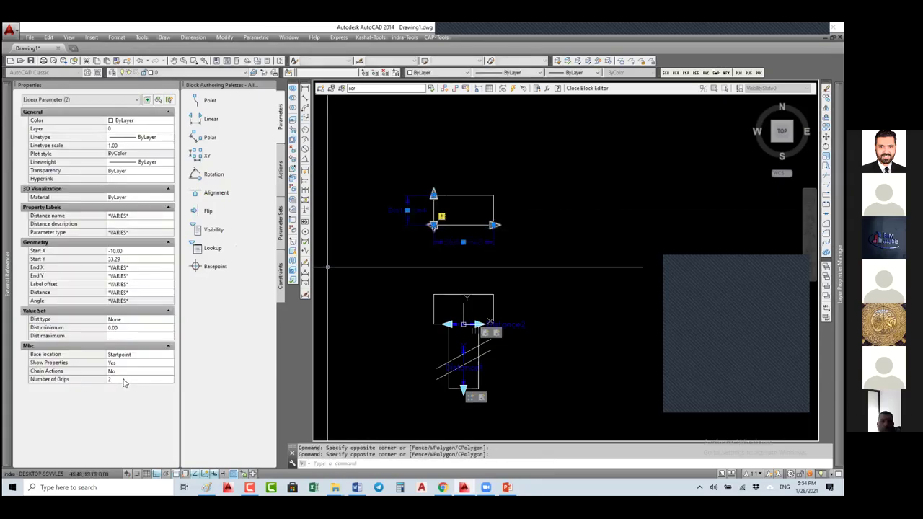
# Set the selected parameters to 1 grip and close the Block Editor
pyautogui.click(121, 380)
pyautogui.click(119, 393)
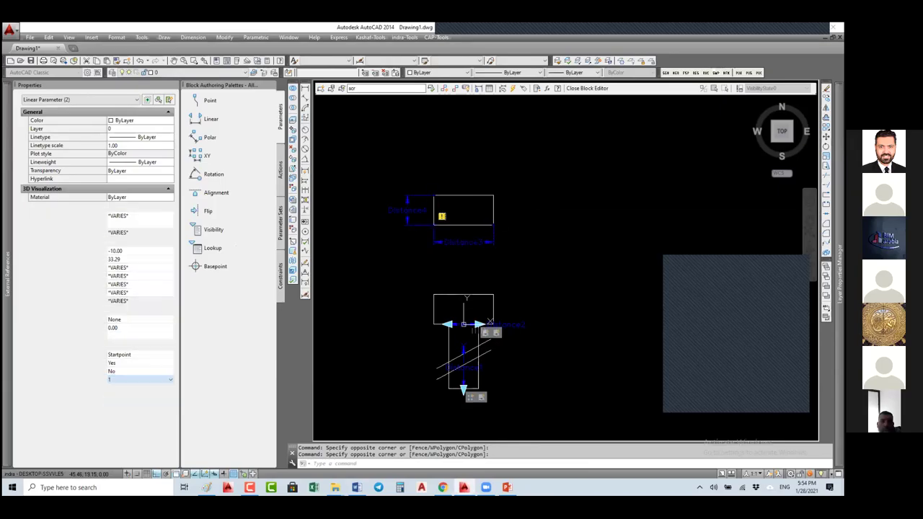
pyautogui.click(584, 105)
pyautogui.click(582, 88)
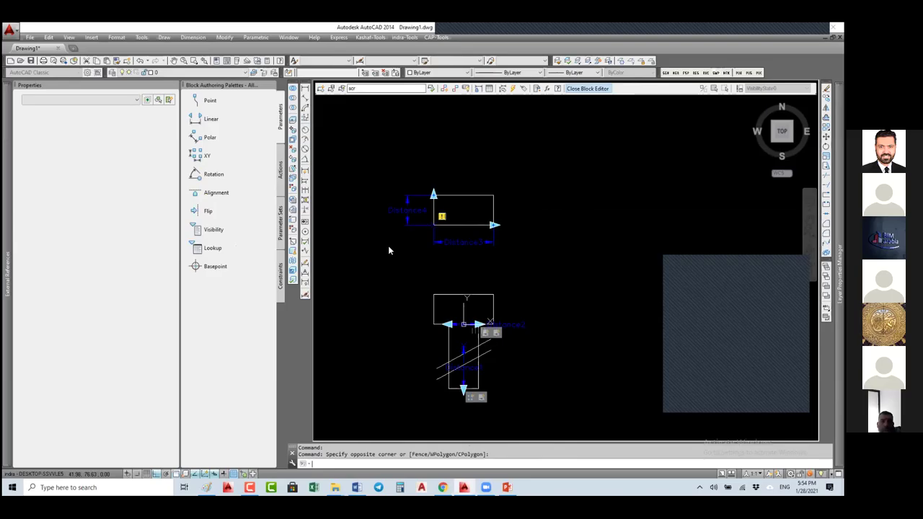
# Save the changes, check the block's new Distance3 and Distance4, and reopen it with BE
pyautogui.press('Return')
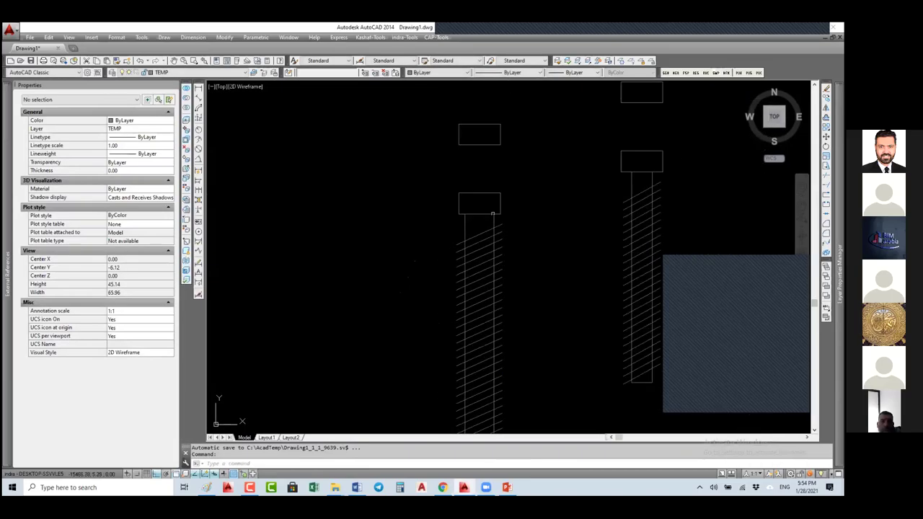
pyautogui.click(493, 213)
pyautogui.moveTo(495, 145); pyautogui.dragTo(474, 234, button='middle')
pyautogui.click(487, 216)
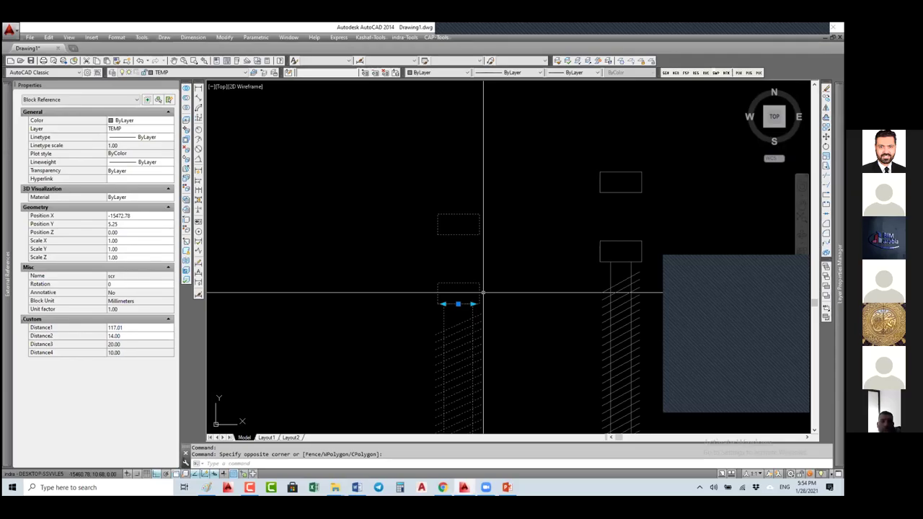
pyautogui.click(363, 244)
pyautogui.write('BE')
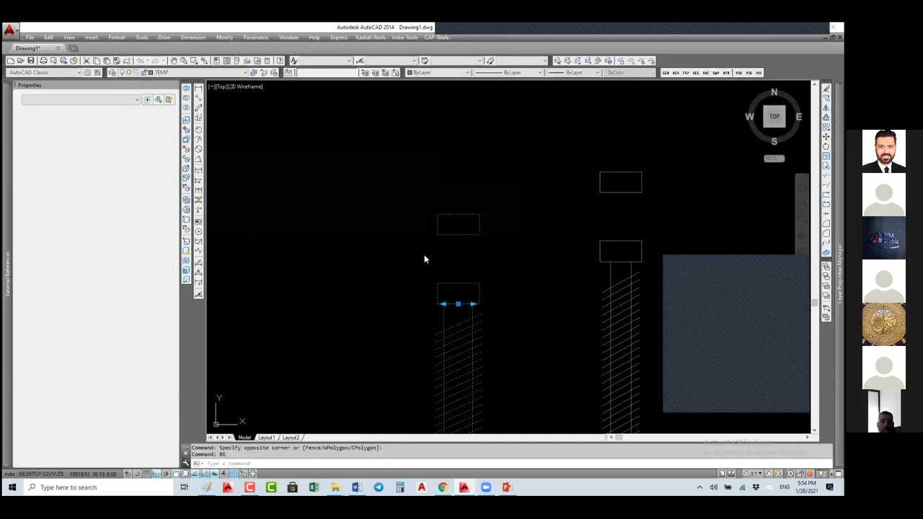
pyautogui.press('Return')
pyautogui.press('Return')
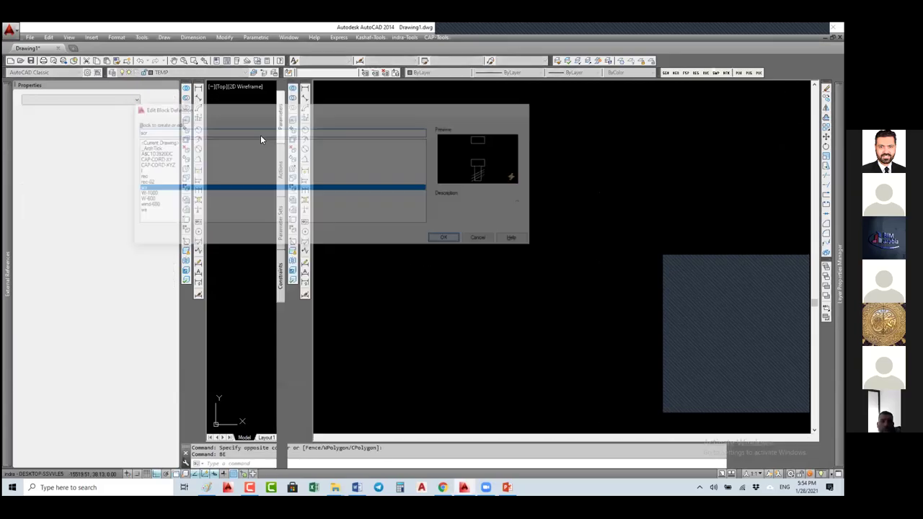
# Show the block Actions palette, recentre the block, and open File Explorer on Local Disk (C:)
pyautogui.click(281, 170)
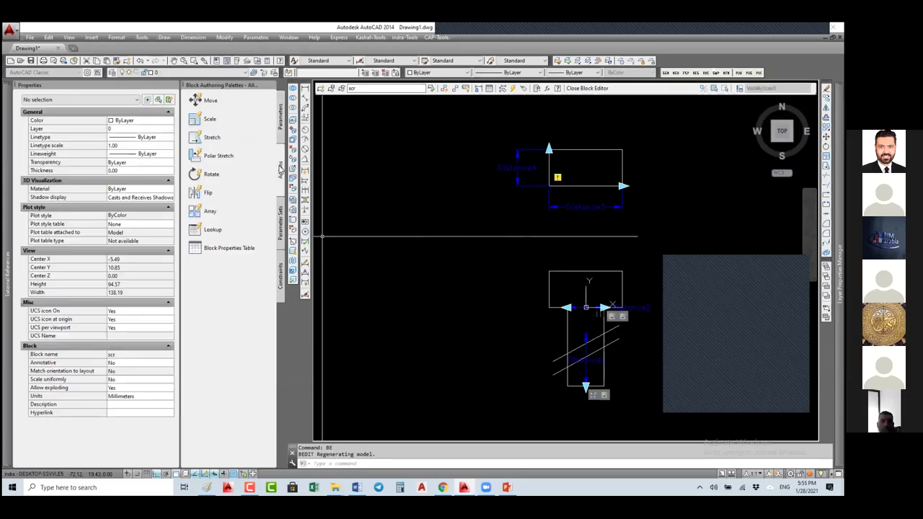
pyautogui.moveTo(656, 277); pyautogui.dragTo(518, 208, button='middle')
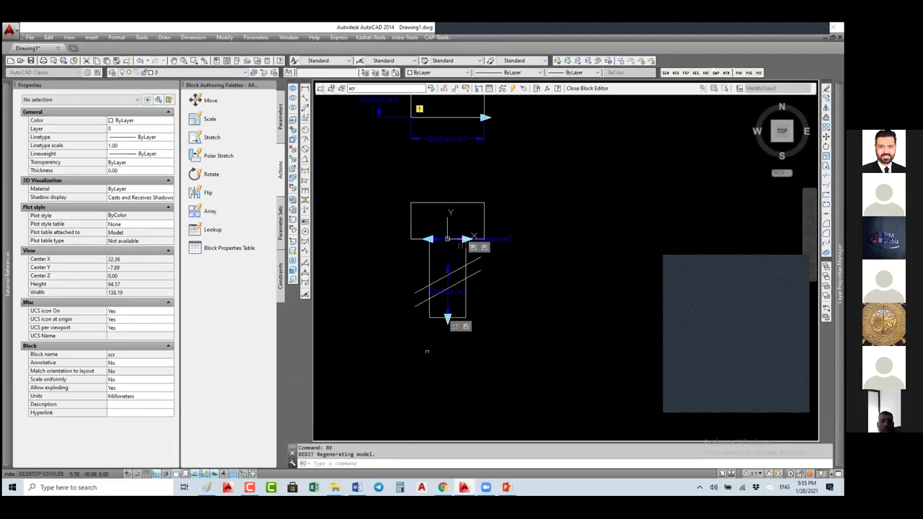
pyautogui.moveTo(336, 488)
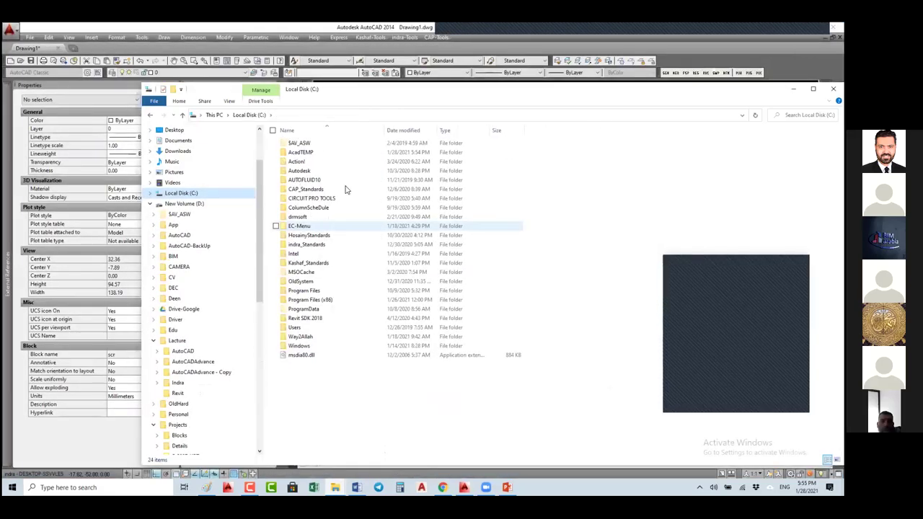
# Open EC-Girder-Conc-Dim from EC-Menu\Blocks\Bridges, ignoring unresolved references, and switch to model space
pyautogui.press('Return')
pyautogui.press('Return')
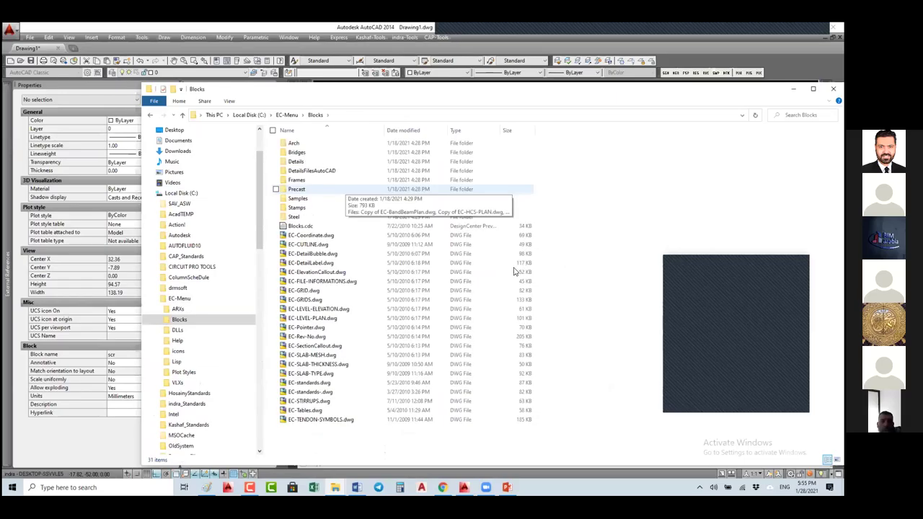
pyautogui.press('p')
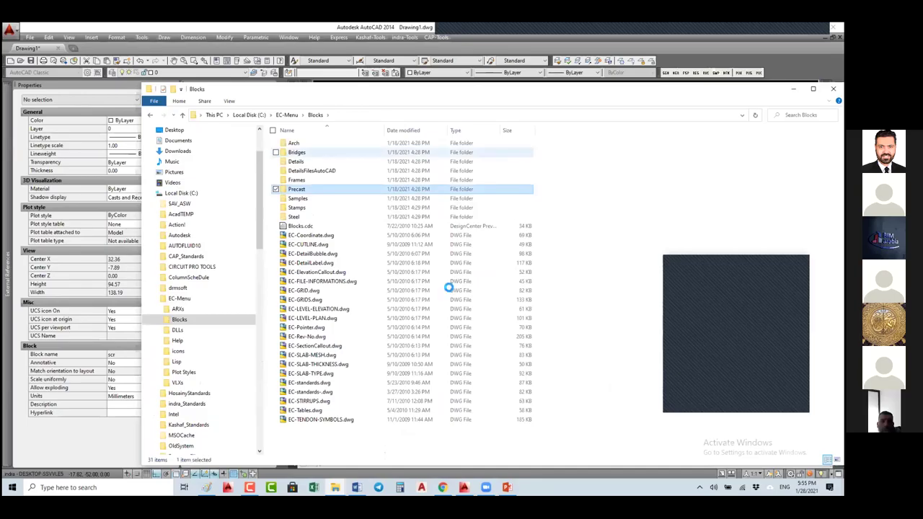
pyautogui.moveTo(315, 162); pyautogui.dragTo(822, 382)
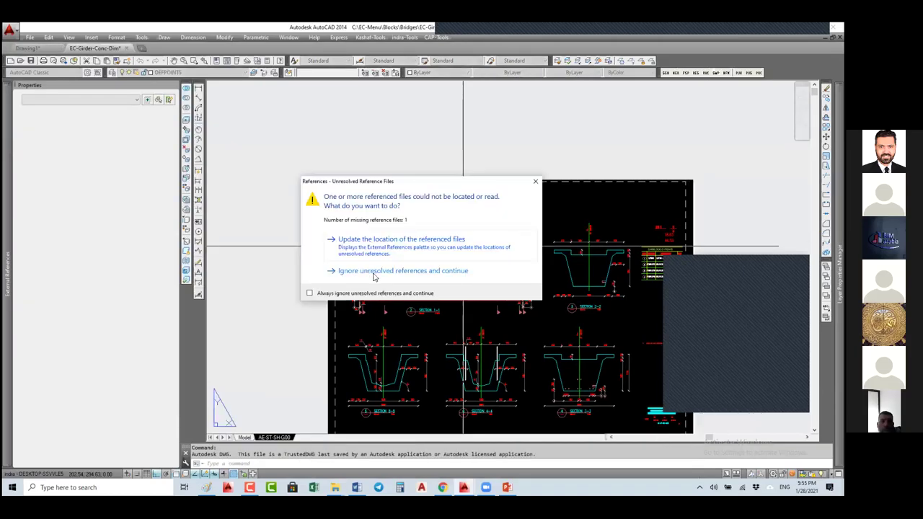
pyautogui.click(375, 271)
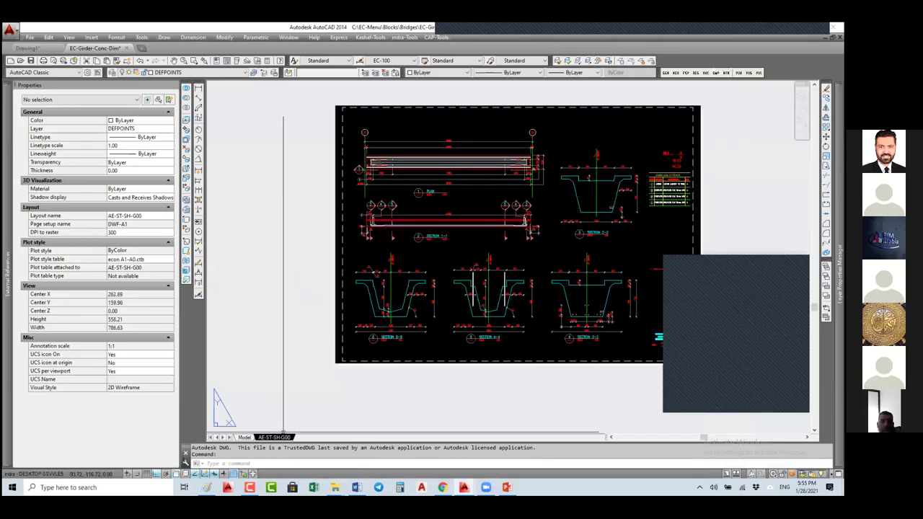
pyautogui.click(244, 437)
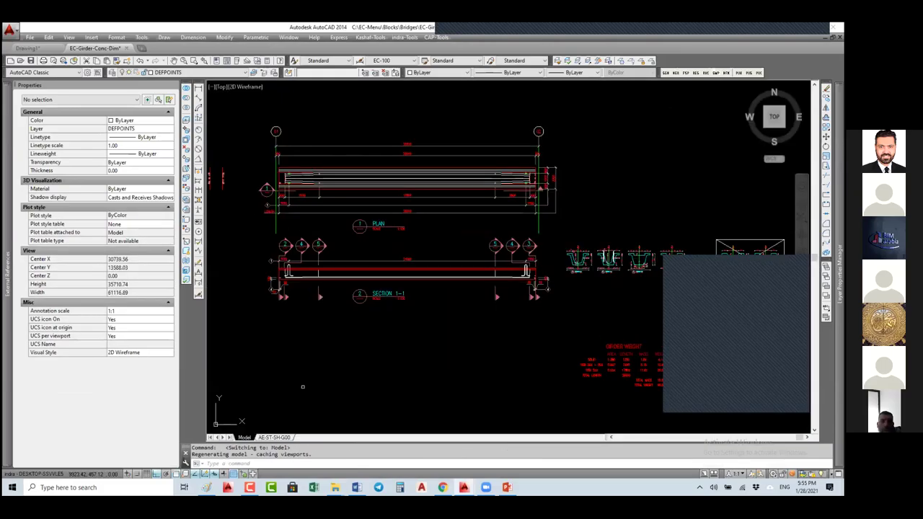
pyautogui.click(421, 266)
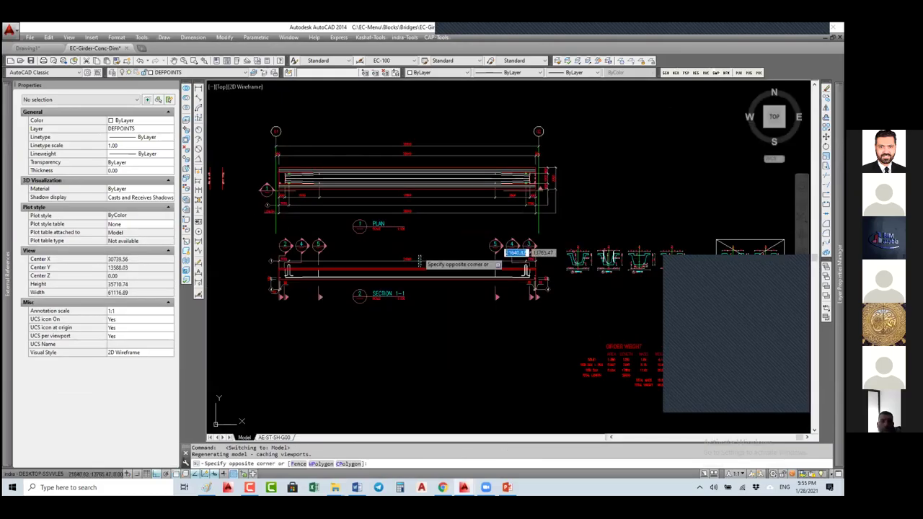
# Select the plan-view girder dynamic block with the whole plan in view
pyautogui.press('Escape')
pyautogui.press('Escape')
pyautogui.scroll(2, 433, 249)
pyautogui.scroll(-4, 433, 249)
pyautogui.scroll(3, 429, 246)
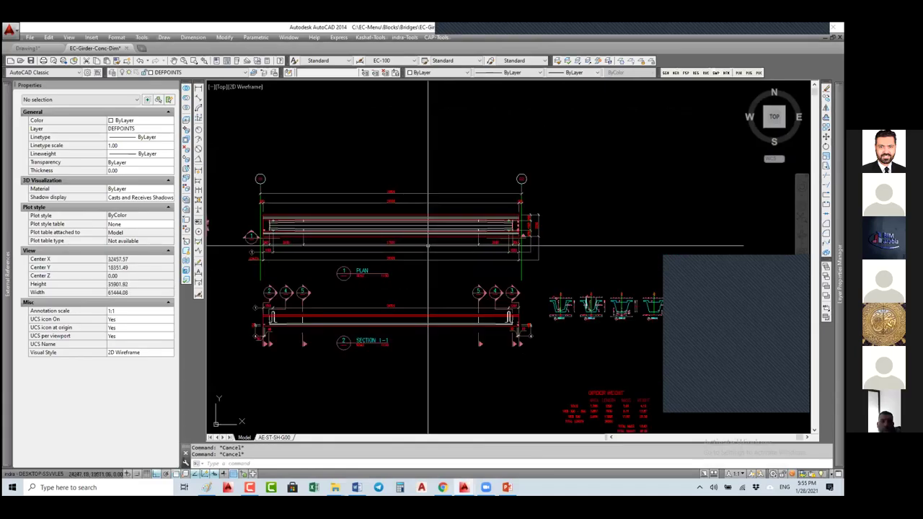
pyautogui.click(429, 216)
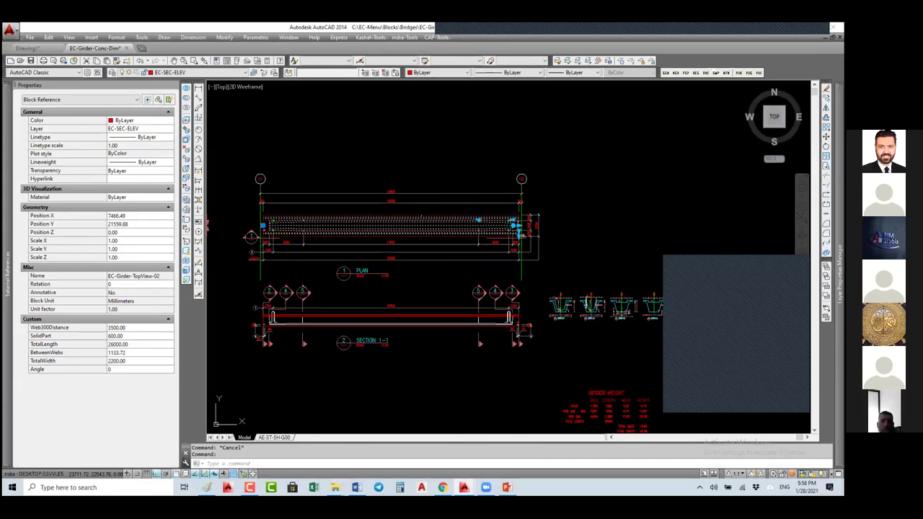
pyautogui.scroll(4, 482, 248)
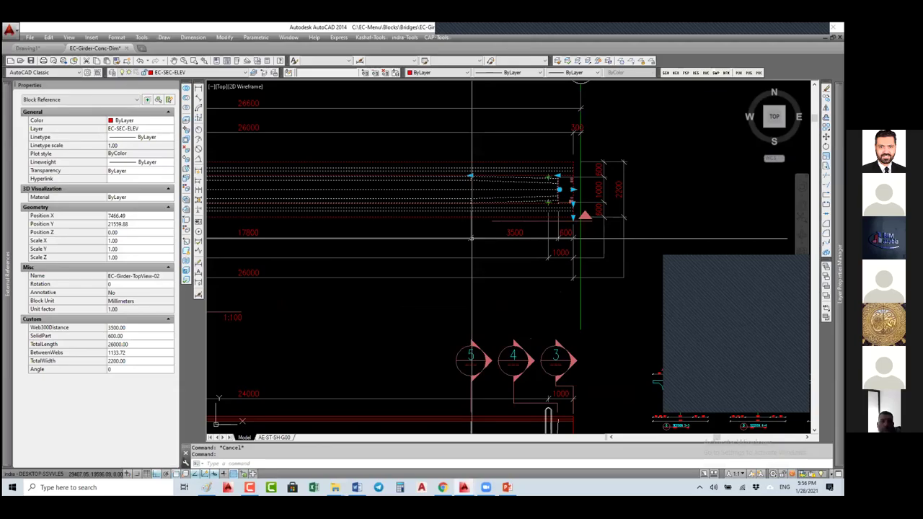
pyautogui.scroll(-3, 472, 238)
pyautogui.moveTo(542, 258); pyautogui.dragTo(499, 254, button='middle')
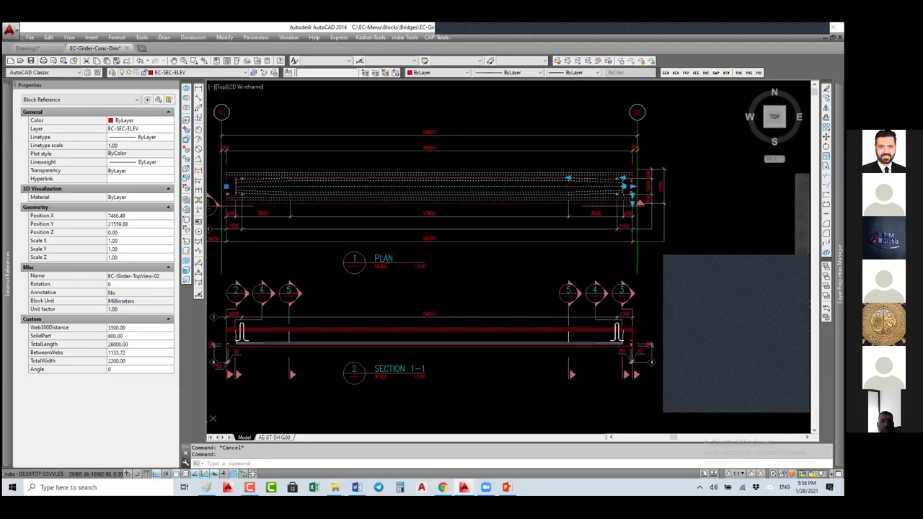
pyautogui.scroll(3, 621, 196)
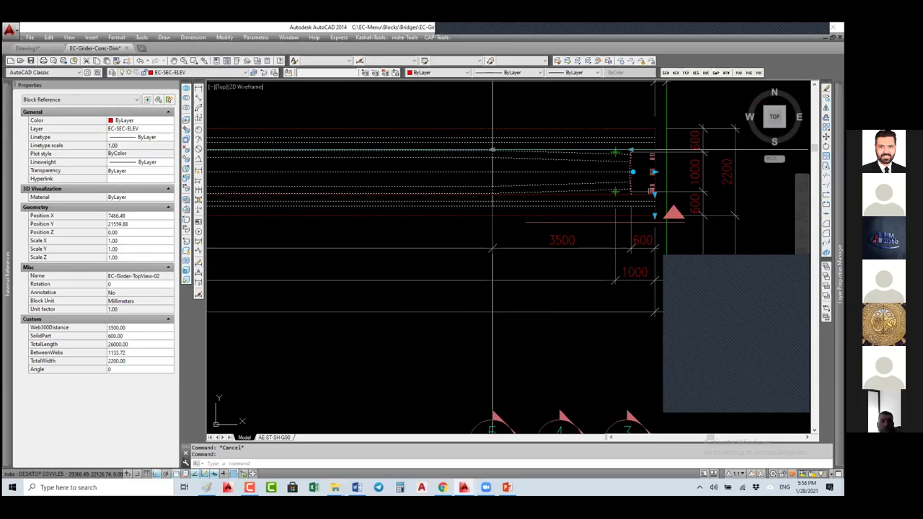
# Grip-stretch its web distance, solid part to 2349 and total width to about 3730
pyautogui.click(493, 150)
pyautogui.click(431, 150)
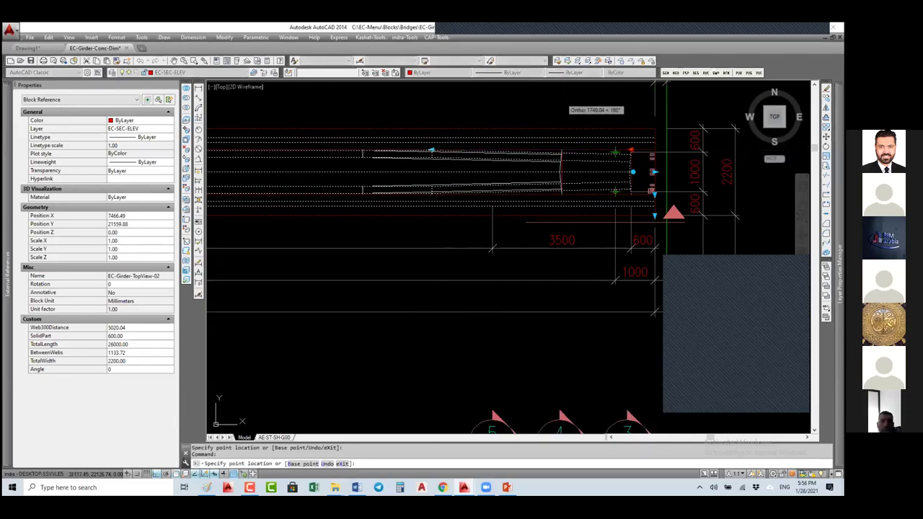
pyautogui.click(561, 150)
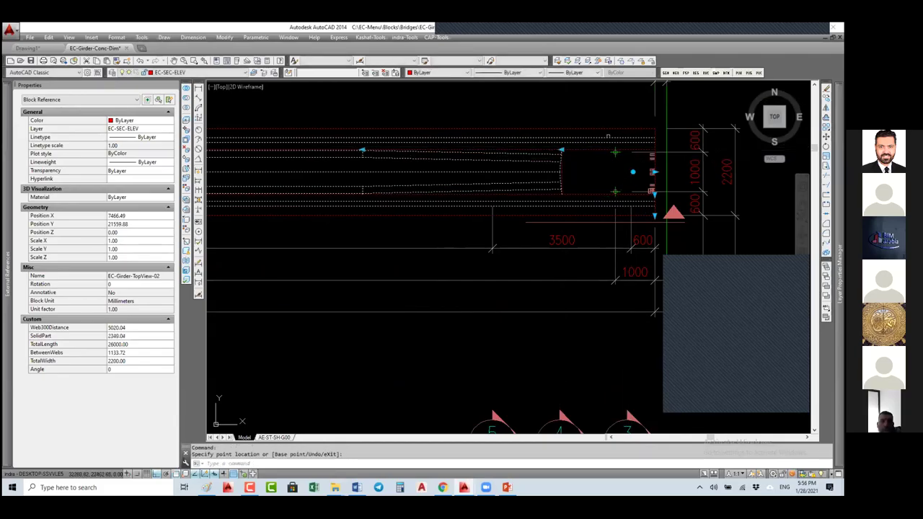
pyautogui.click(654, 214)
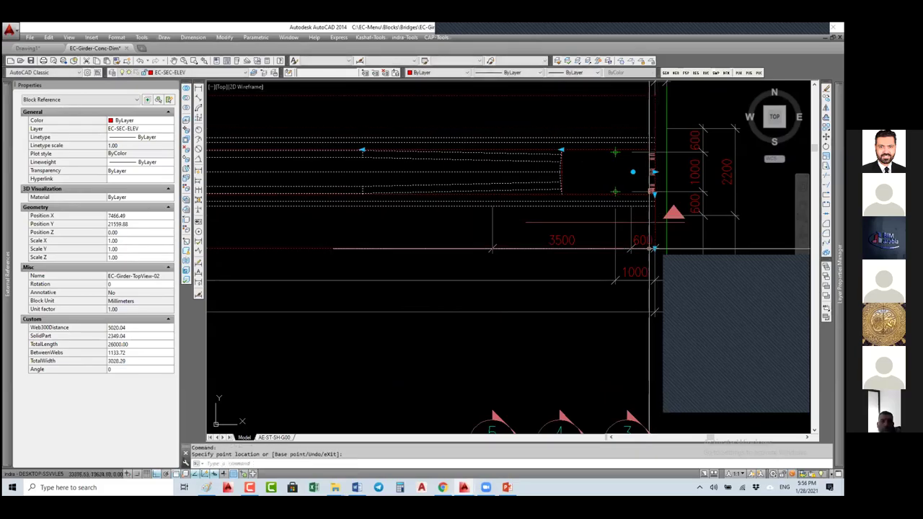
pyautogui.click(653, 225)
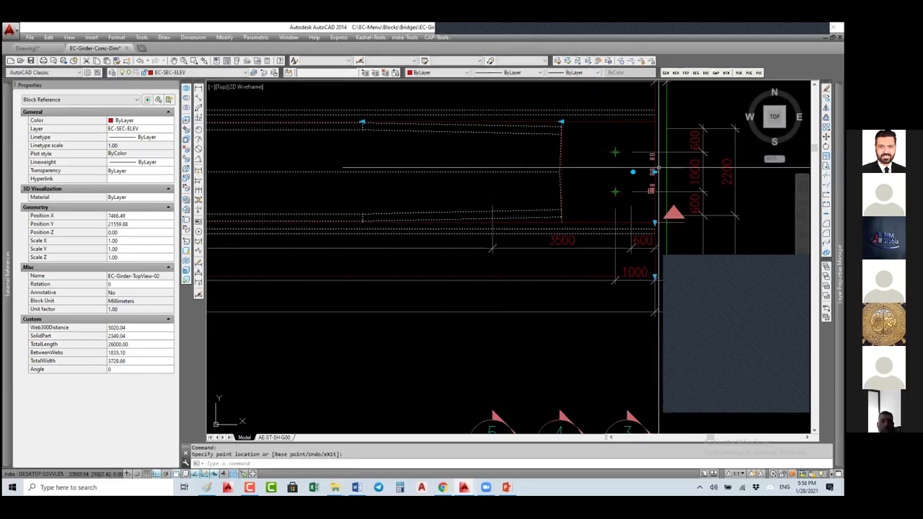
pyautogui.scroll(-5, 606, 202)
pyautogui.moveTo(606, 202); pyautogui.dragTo(476, 203, button='middle')
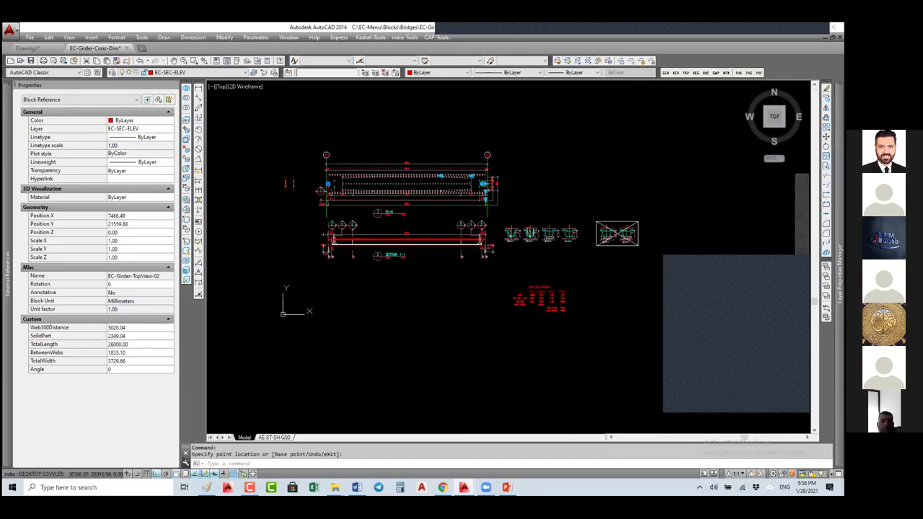
pyautogui.scroll(6, 546, 236)
# Bring sections 5-5 to 2-2 into view and turn off the red dimension layer with LAYOFF
pyautogui.moveTo(546, 236); pyautogui.dragTo(769, 199, button='middle')
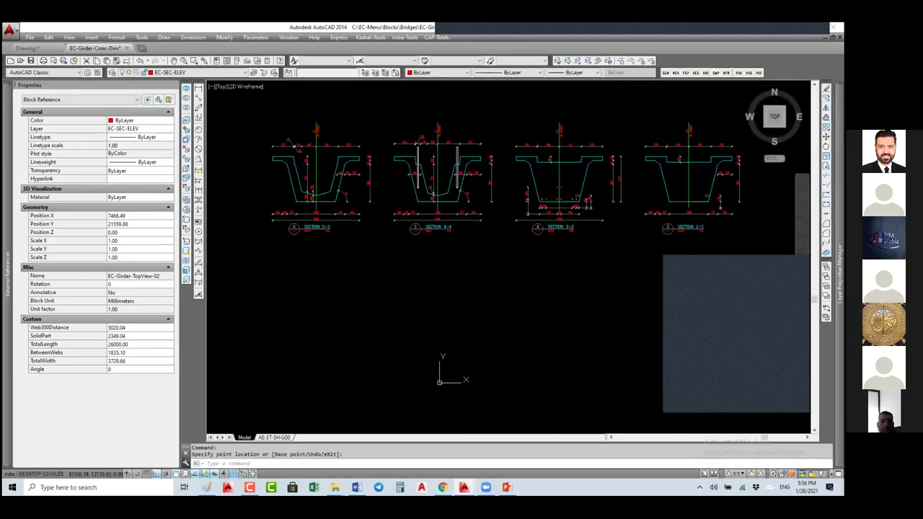
pyautogui.moveTo(331, 183); pyautogui.dragTo(428, 184, button='middle')
pyautogui.press('Escape')
pyautogui.click(428, 183)
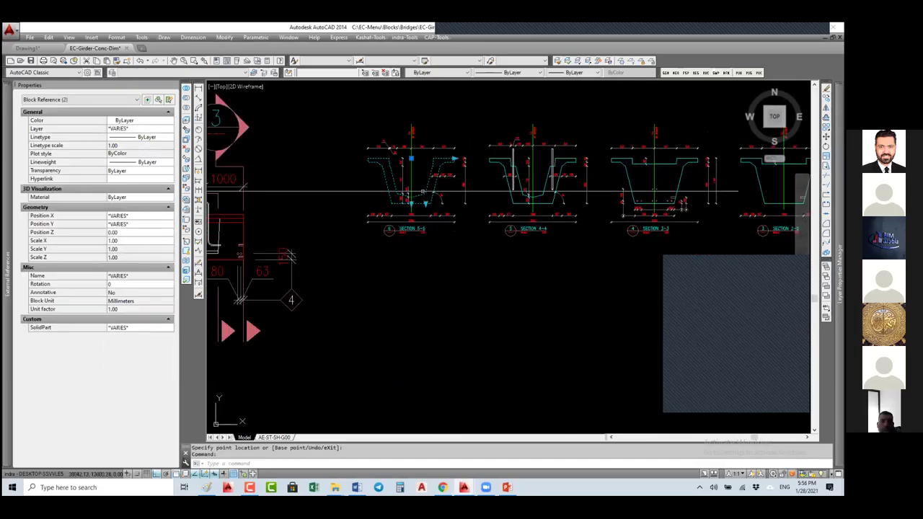
pyautogui.scroll(4, 392, 186)
pyautogui.press('Escape')
pyautogui.press('Escape')
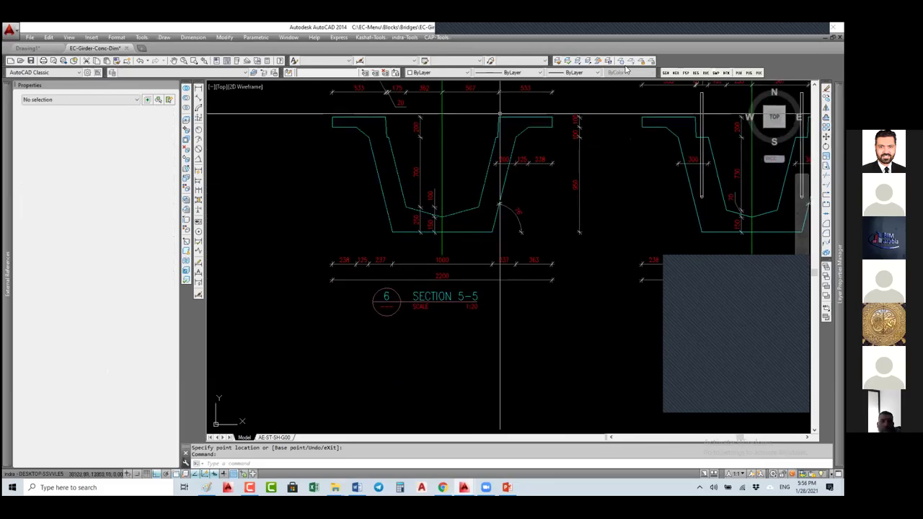
pyautogui.write('layoff')
pyautogui.press('Return')
pyautogui.click(539, 165)
pyautogui.click(574, 163)
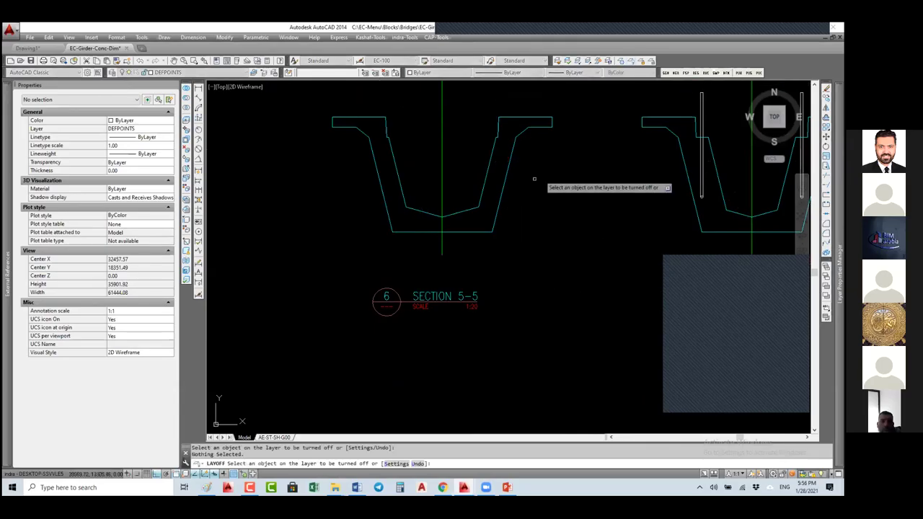
pyautogui.press('Escape')
# Grip-edit section 5-5 to height 1400, solid part 725 and a wider top flange
pyautogui.click(507, 168)
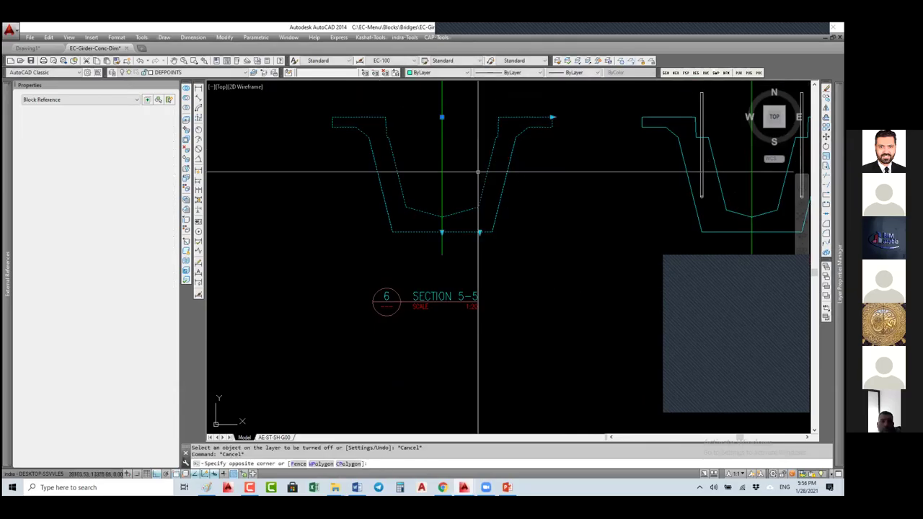
pyautogui.click(481, 232)
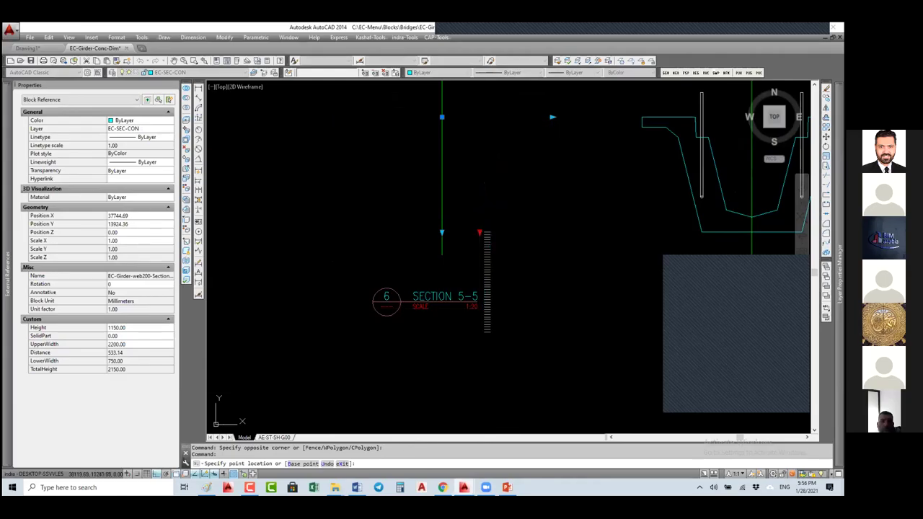
pyautogui.click(480, 332)
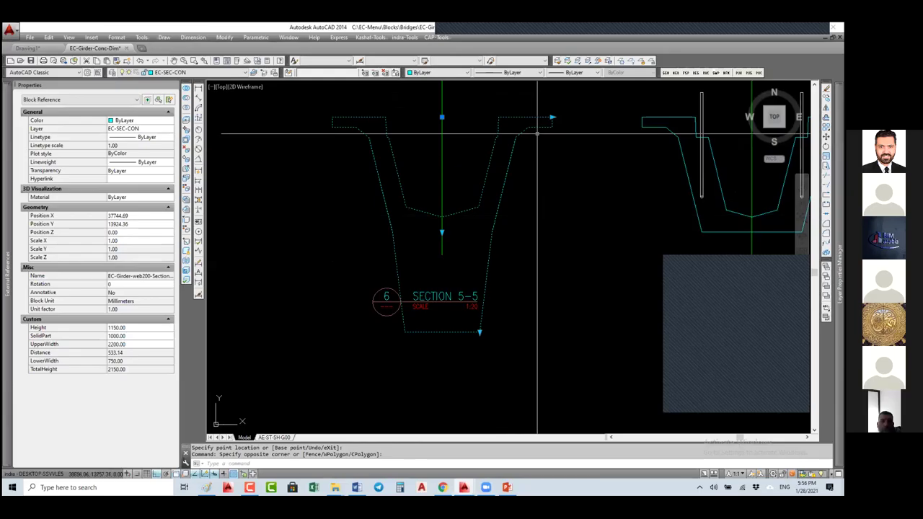
pyautogui.click(442, 233)
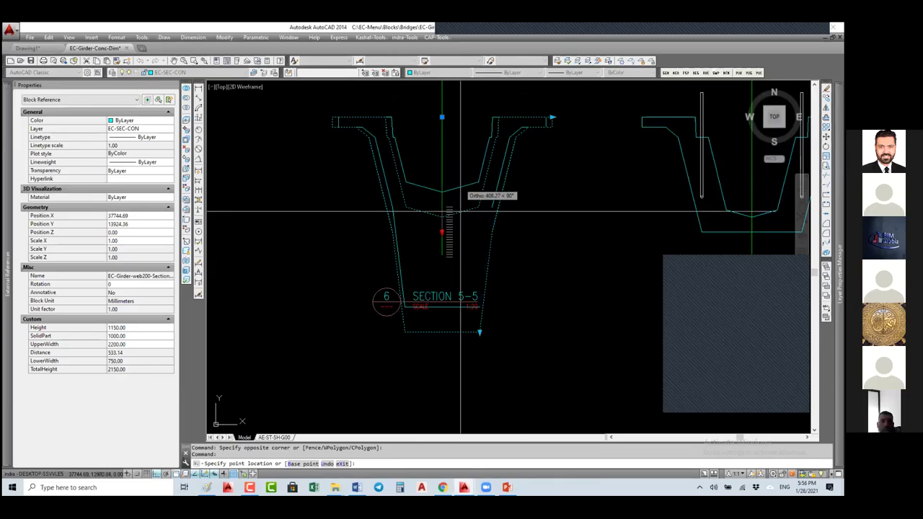
pyautogui.click(473, 256)
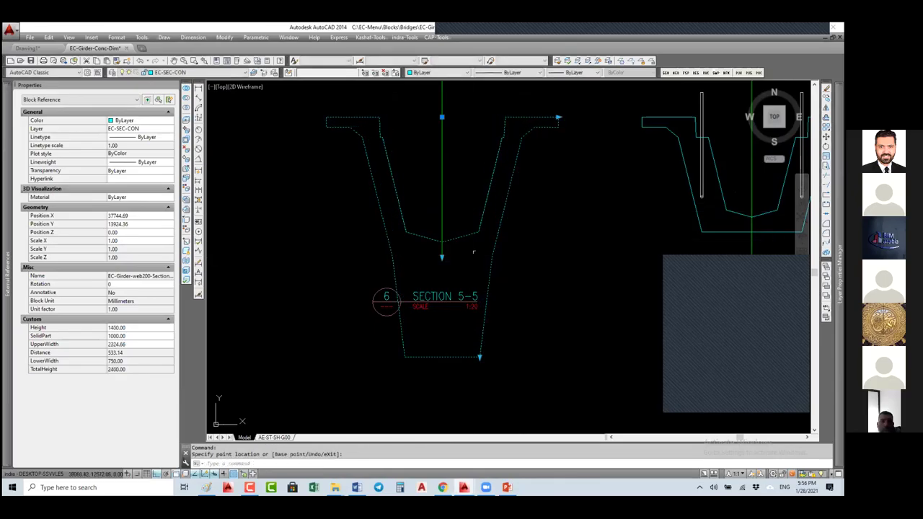
pyautogui.click(480, 356)
pyautogui.click(480, 329)
pyautogui.click(559, 117)
pyautogui.click(607, 116)
pyautogui.scroll(-5, 682, 185)
# With the GIRDER WEIGHT table centred, open Tools > Options
pyautogui.scroll(-2, 532, 195)
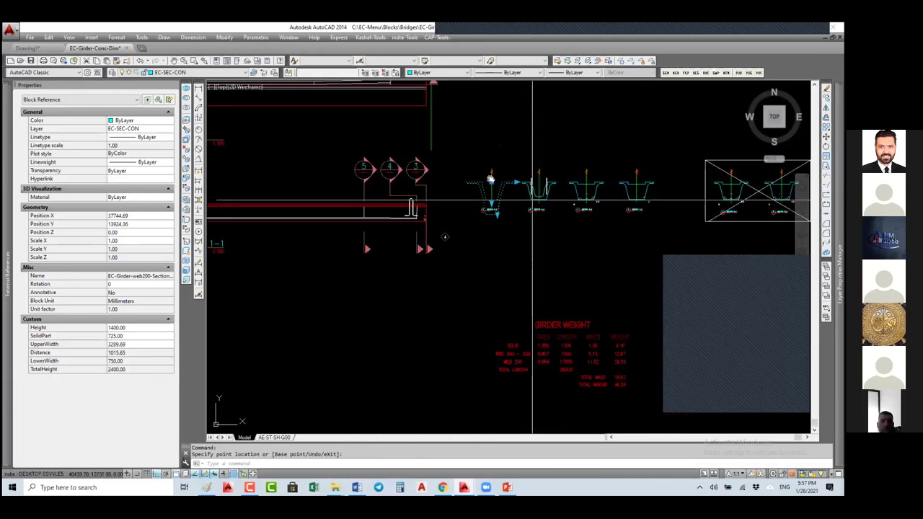
pyautogui.moveTo(385, 178)
pyautogui.mouseDown(button='middle')
pyautogui.moveTo(491, 178)
pyautogui.moveTo(563, 238)
pyautogui.mouseUp(button='middle')
pyautogui.scroll(2, 491, 178)
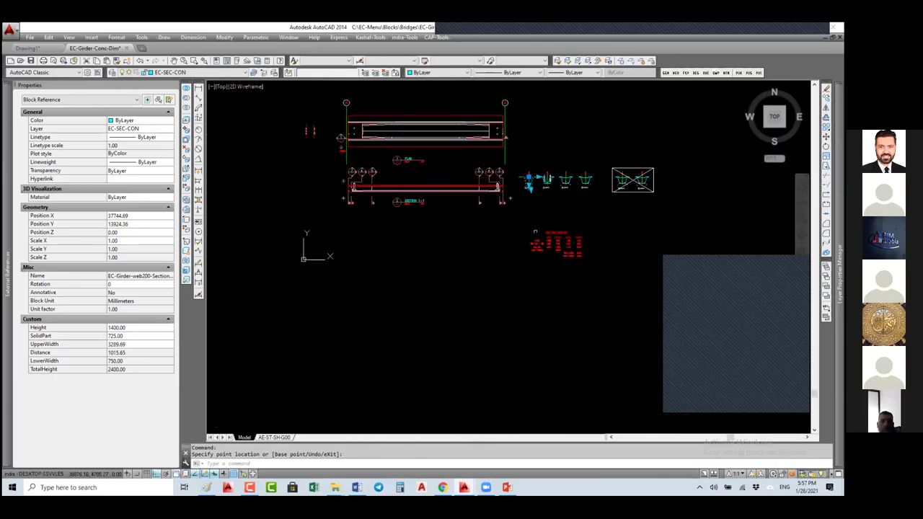
pyautogui.scroll(3, 596, 184)
pyautogui.moveTo(596, 184)
pyautogui.mouseDown(button='middle')
pyautogui.moveTo(470, 220)
pyautogui.moveTo(552, 154)
pyautogui.mouseUp(button='middle')
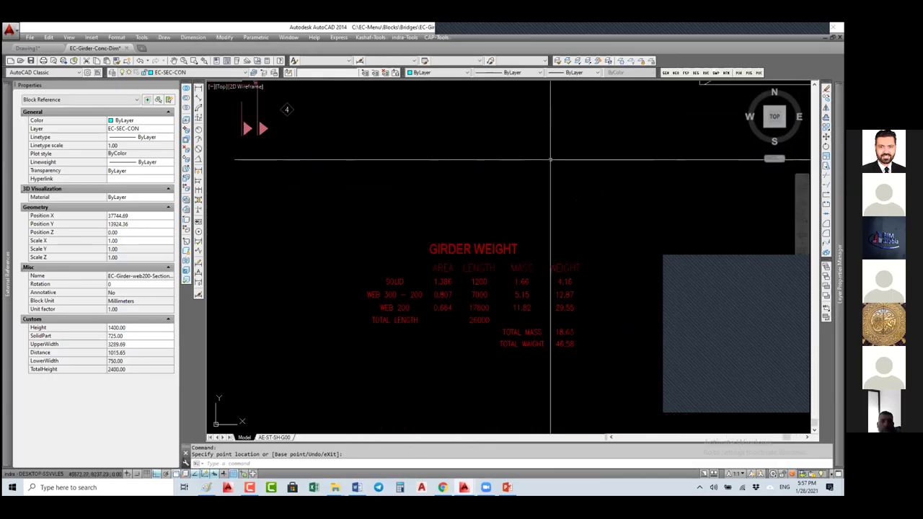
pyautogui.click(139, 37)
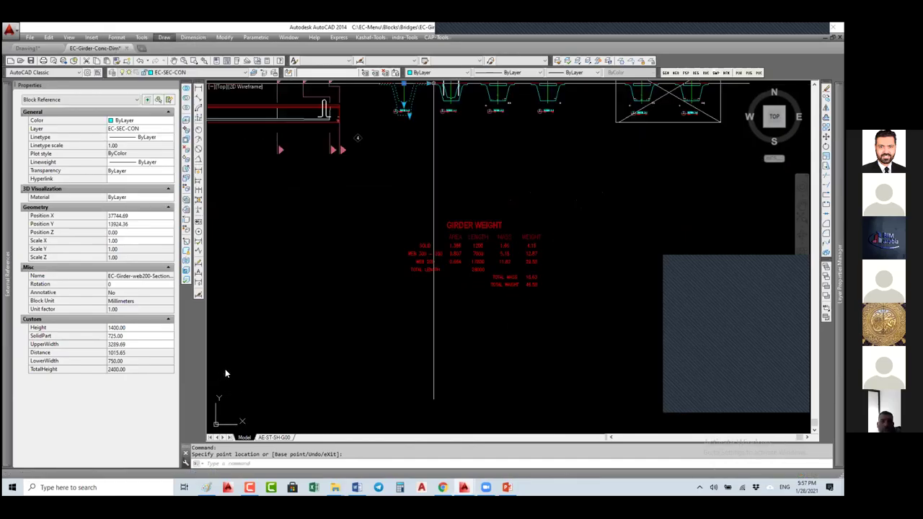
pyautogui.click(225, 369)
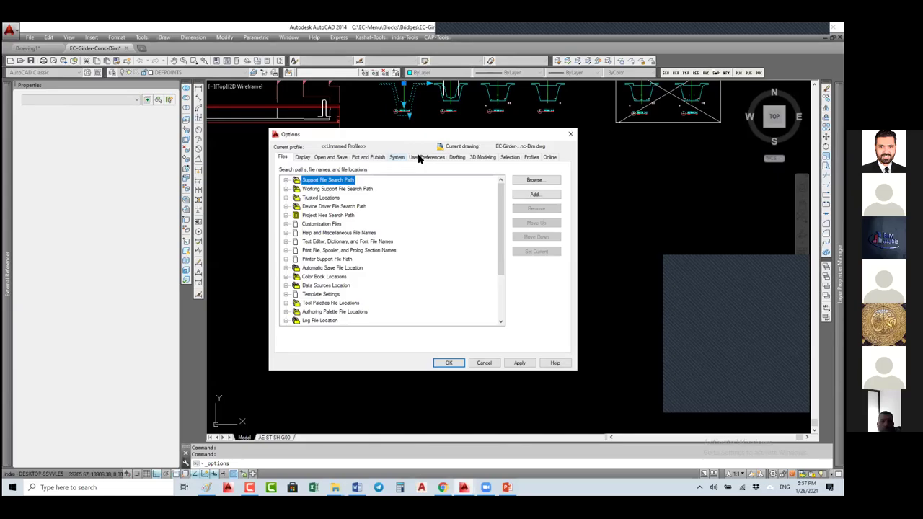
# Review the System and User Preferences tabs, then close Options with OK
pyautogui.click(398, 157)
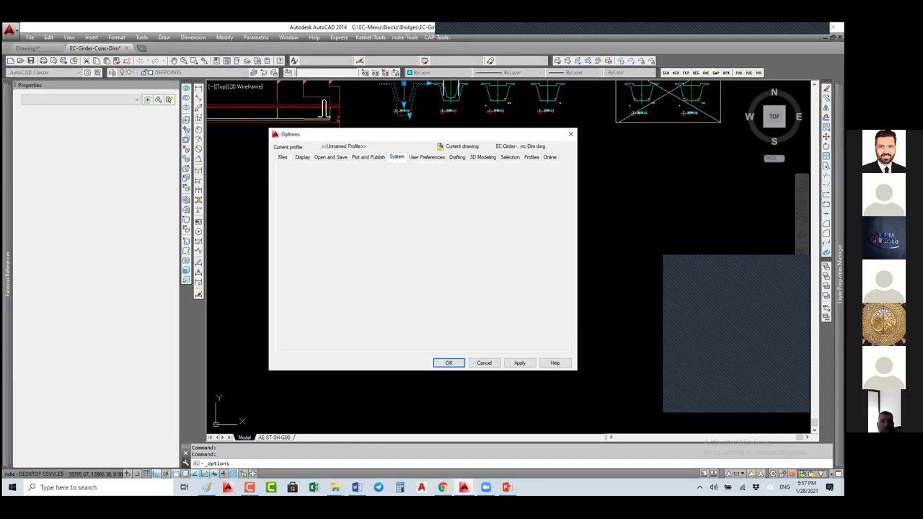
pyautogui.click(427, 157)
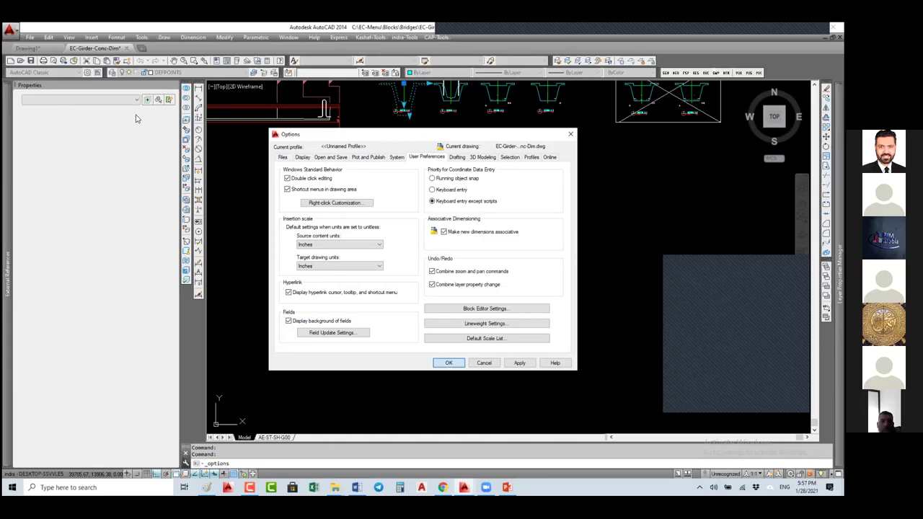
pyautogui.click(449, 363)
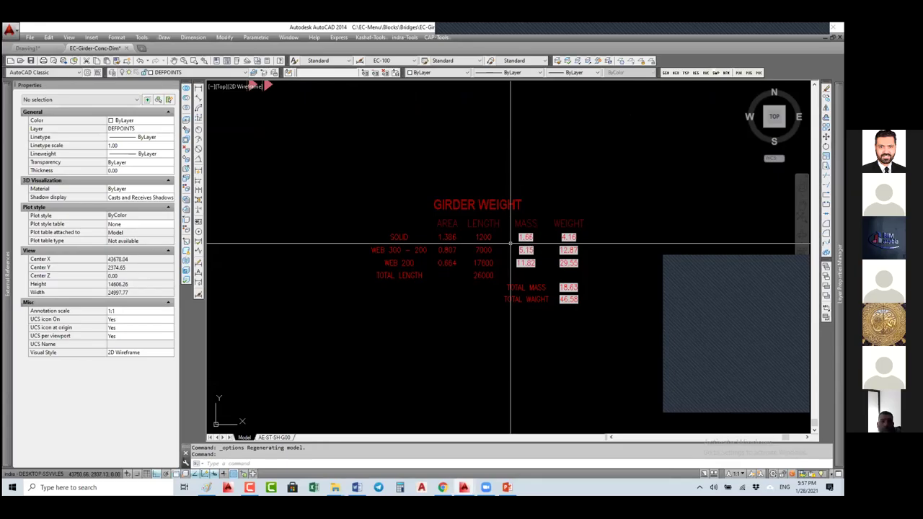
# Turn all layers back on with LAYON so the GIRDER WEIGHT table's grid lines show
pyautogui.write('LAYON')
pyautogui.press('Return')
pyautogui.moveTo(524, 229); pyautogui.dragTo(525, 178, button='middle')
pyautogui.press('Escape')
pyautogui.press('Escape')
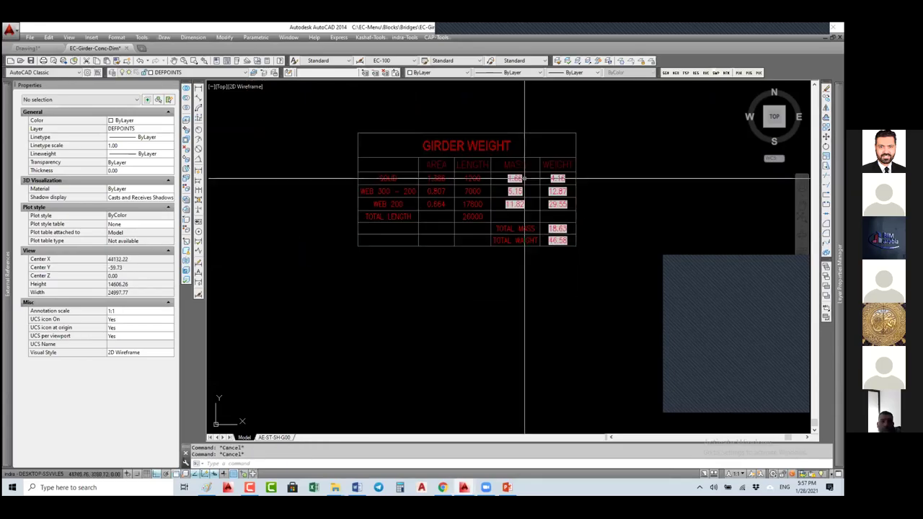
# Inspect the 4.16 WEIGHT cell's formula =D3*2.5 and leave it unchanged
pyautogui.click(571, 178)
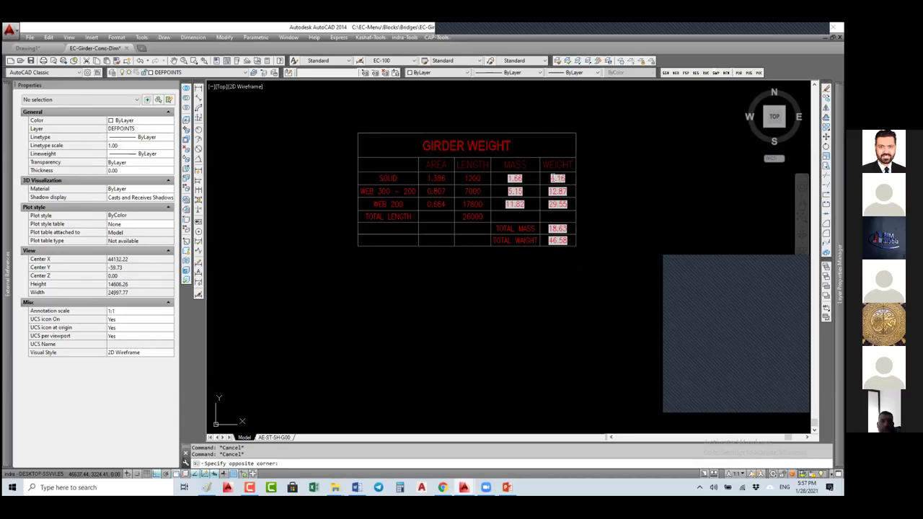
pyautogui.doubleClick(550, 178)
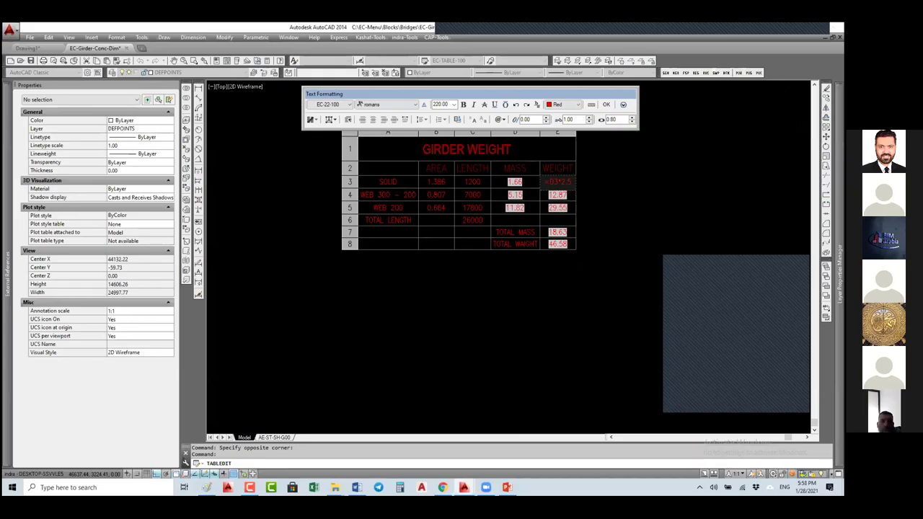
pyautogui.press('Escape')
pyautogui.press('Escape')
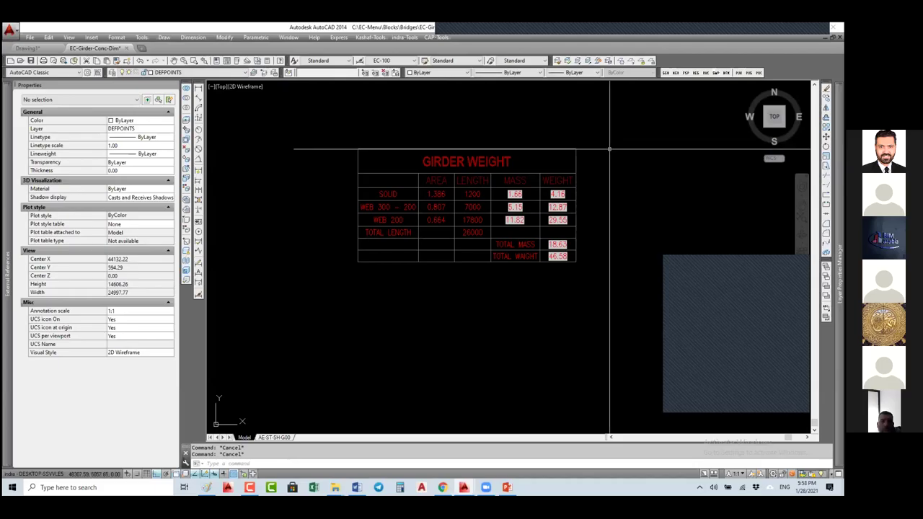
pyautogui.scroll(-2, 527, 229)
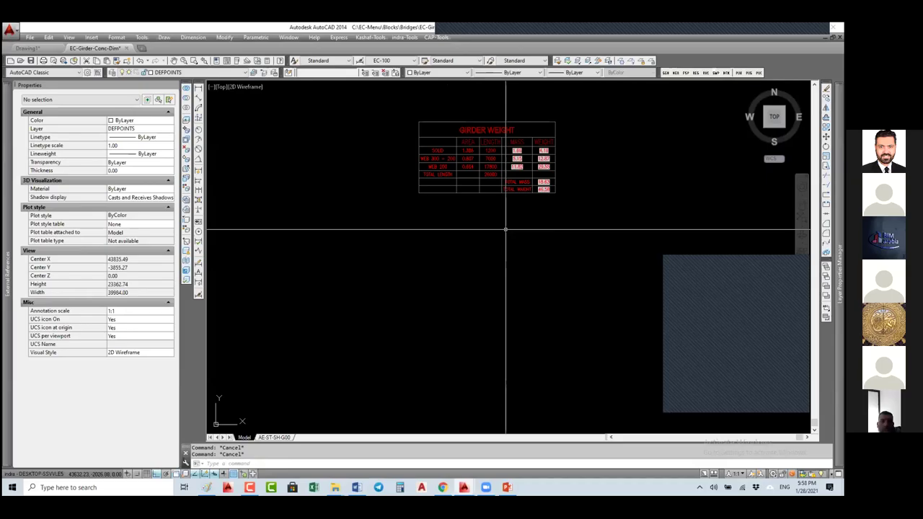
pyautogui.rightClick(506, 229)
# Insert a Standard table with 4 columns, 6 data rows and row height 1 into the drawing
pyautogui.click(508, 233)
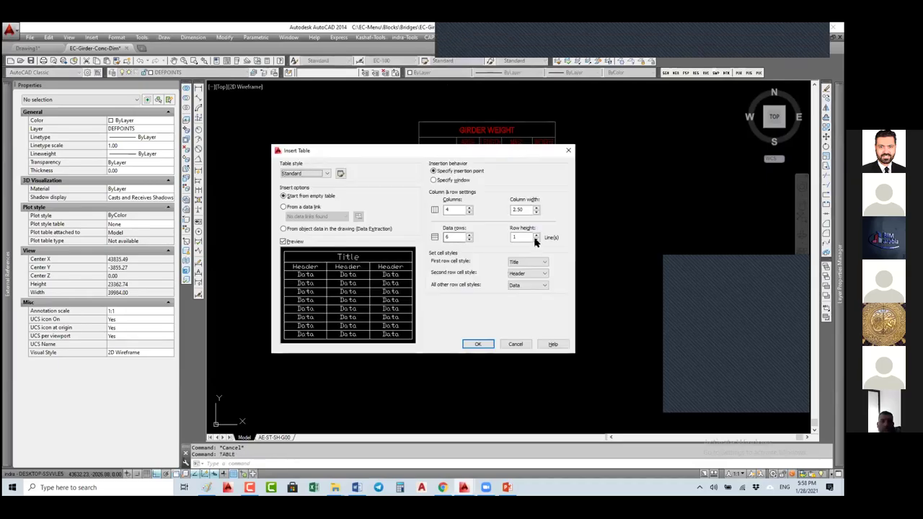
pyautogui.click(537, 238)
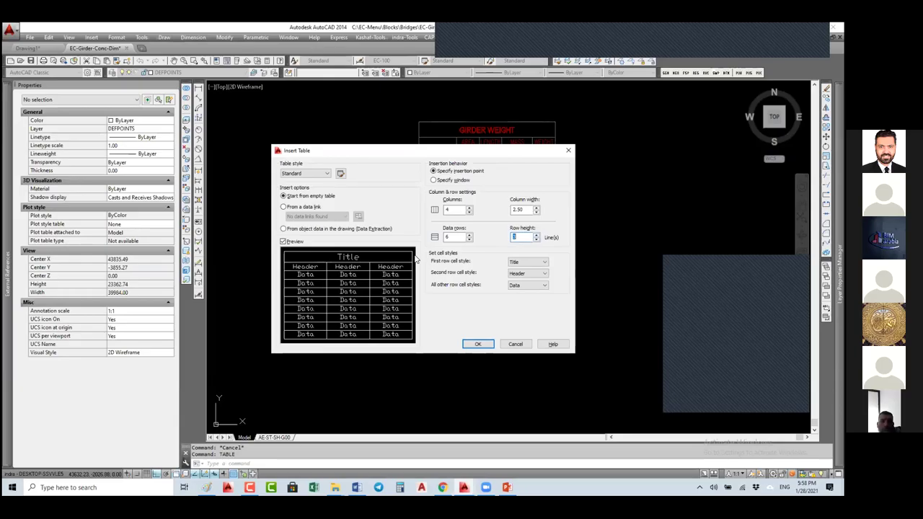
pyautogui.press('Return')
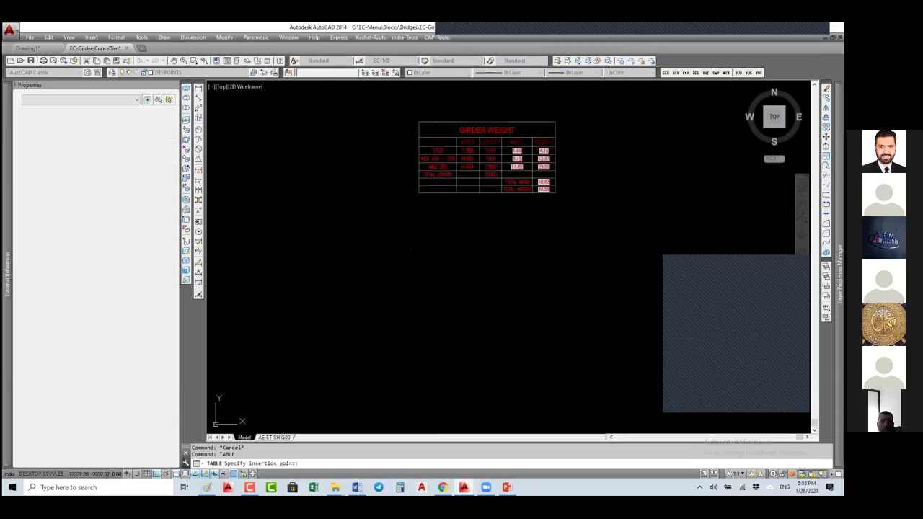
pyautogui.click(404, 248)
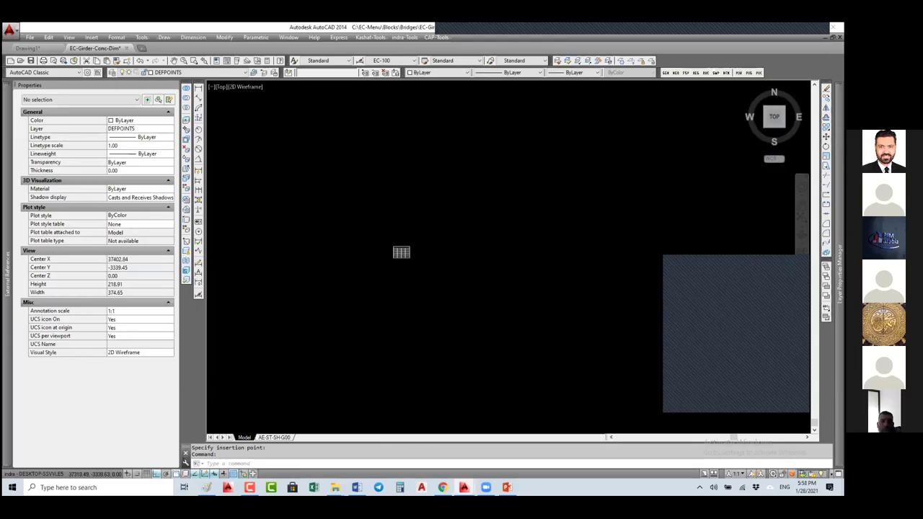
# Zoom in on the new table and move the Table formatting toolbar off it
pyautogui.scroll(10, 399, 246)
pyautogui.click(470, 319)
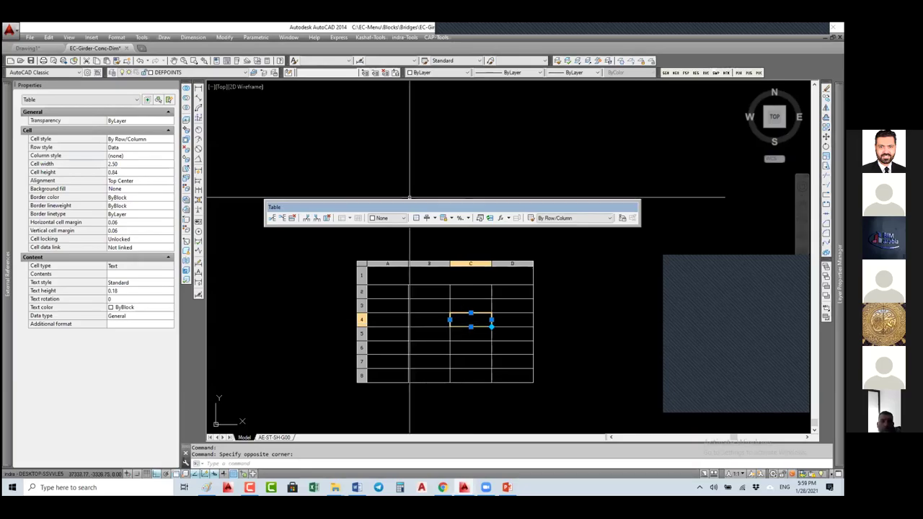
pyautogui.scroll(-5, 427, 270)
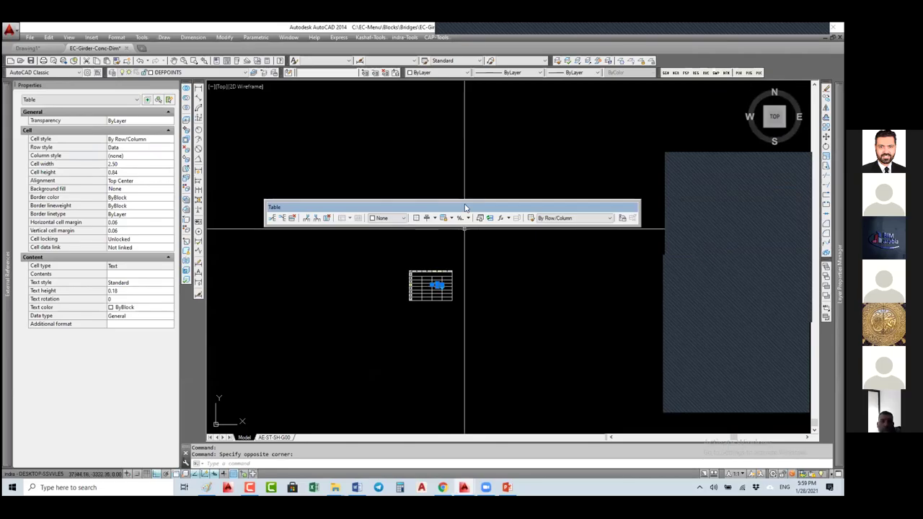
pyautogui.moveTo(467, 208); pyautogui.dragTo(461, 143)
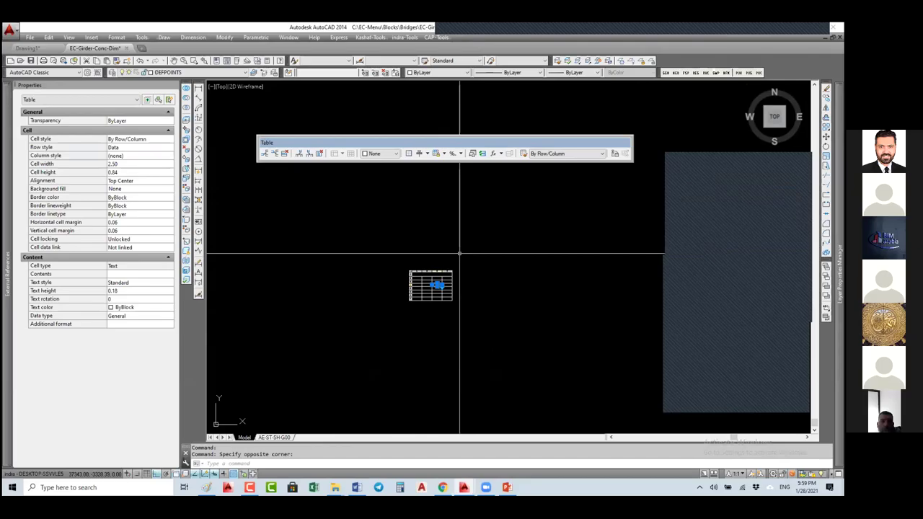
pyautogui.scroll(-1, 459, 254)
pyautogui.scroll(4, 444, 266)
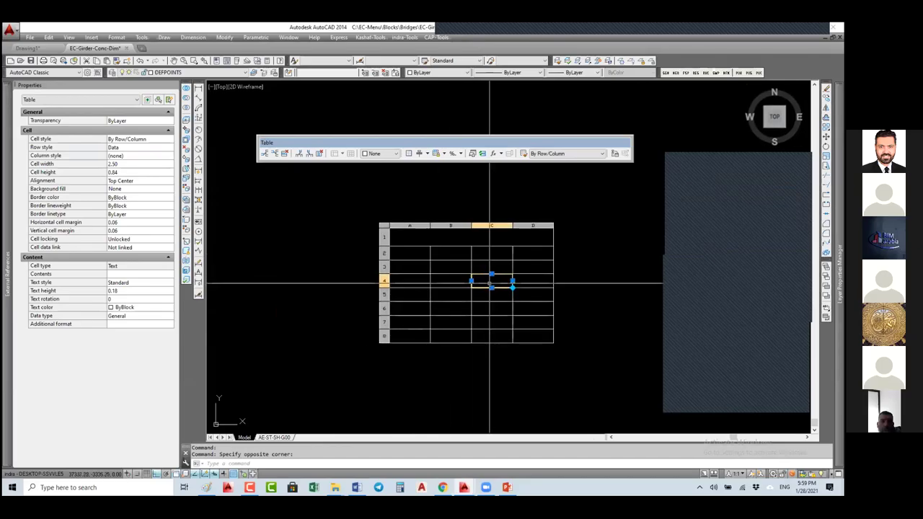
pyautogui.click(168, 257)
pyautogui.click(491, 281)
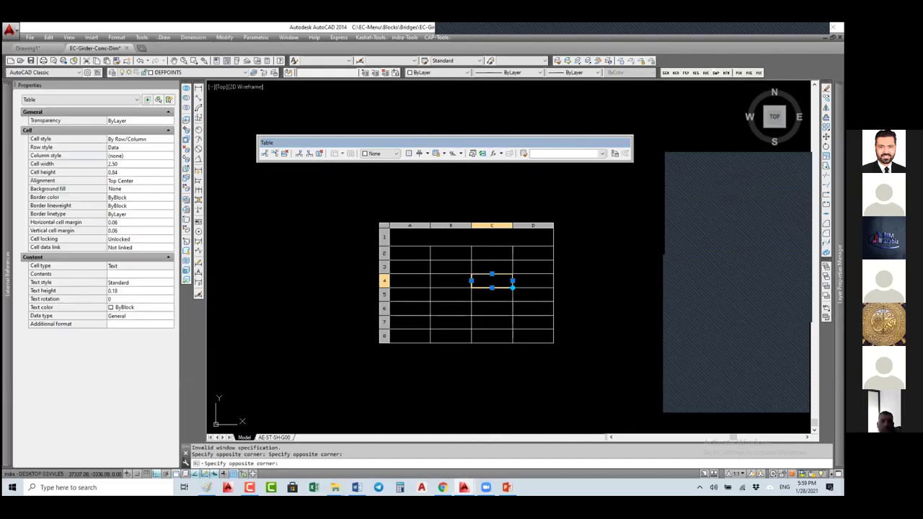
# Window-select the new table and pick cell C5 for editing
pyautogui.press('Escape')
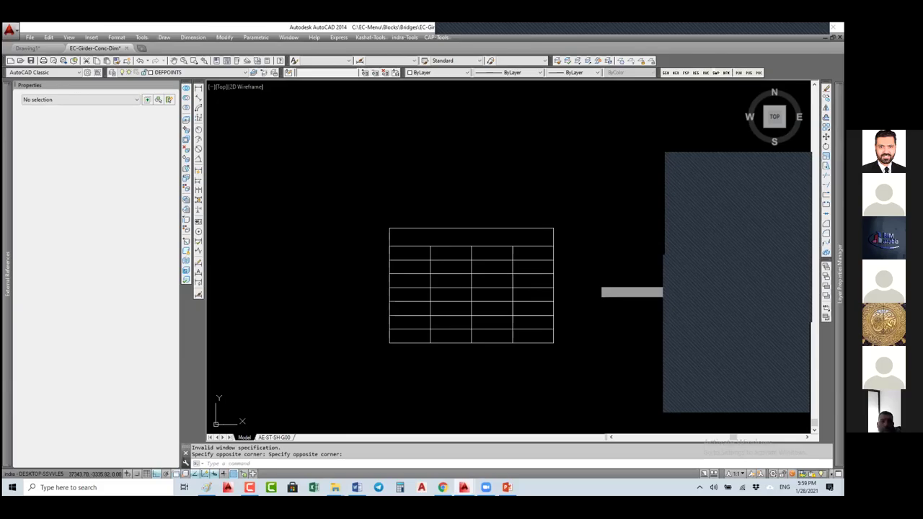
pyautogui.click(595, 285)
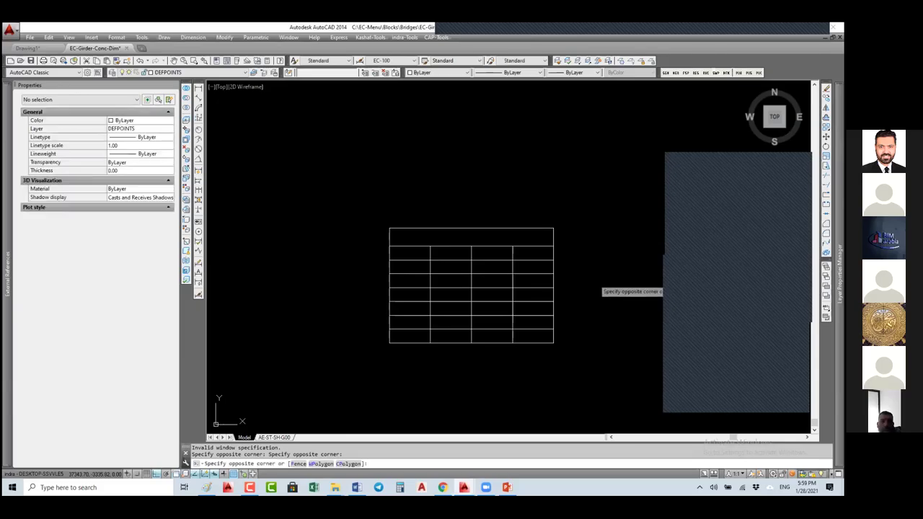
pyautogui.click(490, 292)
pyautogui.click(490, 292)
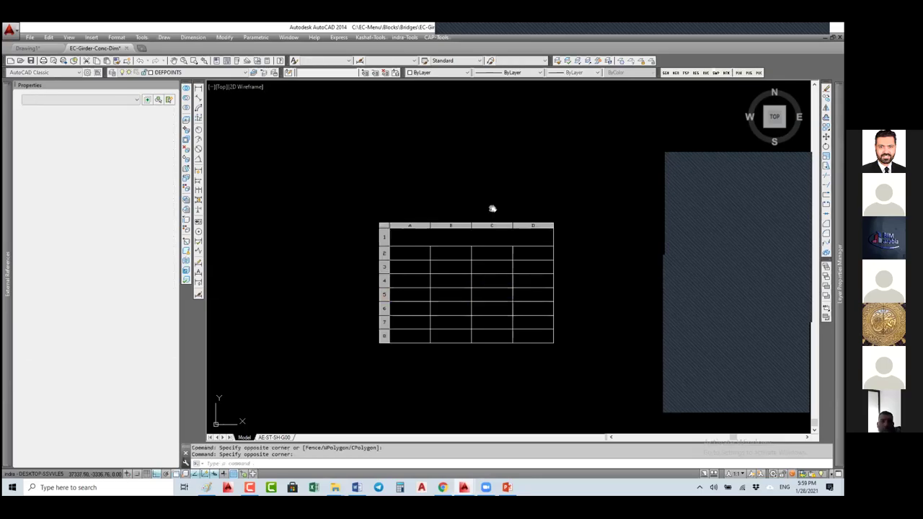
# Enter the formula =a5+b5 in cell C5 of the new table
pyautogui.doubleClick(485, 295)
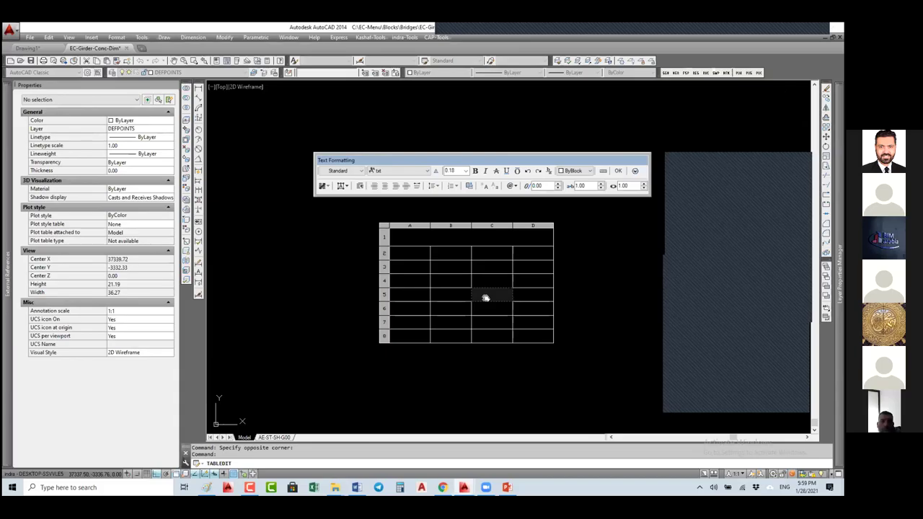
pyautogui.write('=a5+b5')
pyautogui.press('Return')
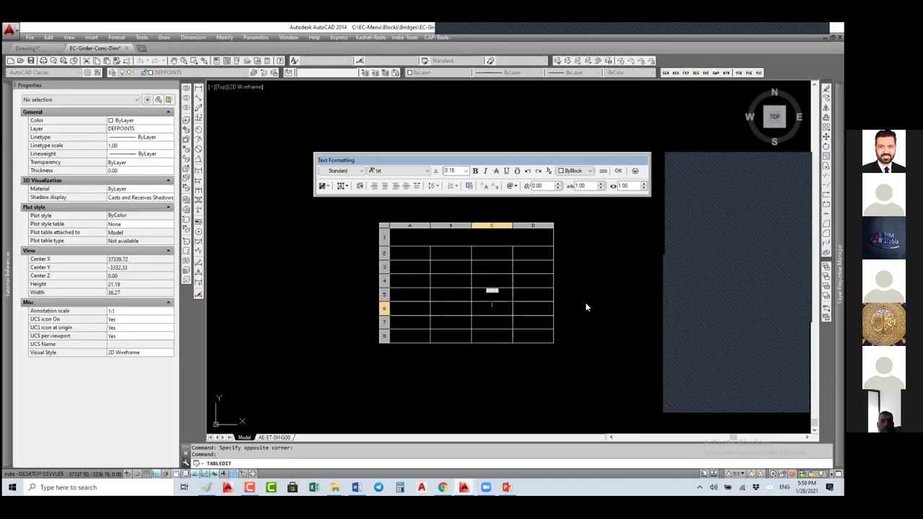
pyautogui.press('Escape')
pyautogui.scroll(6, 490, 288)
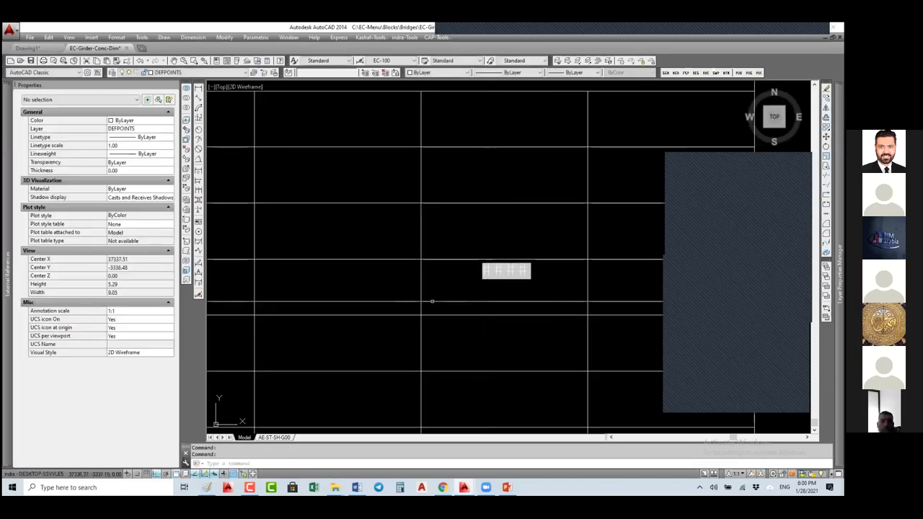
pyautogui.moveTo(232, 289); pyautogui.dragTo(332, 284, button='middle')
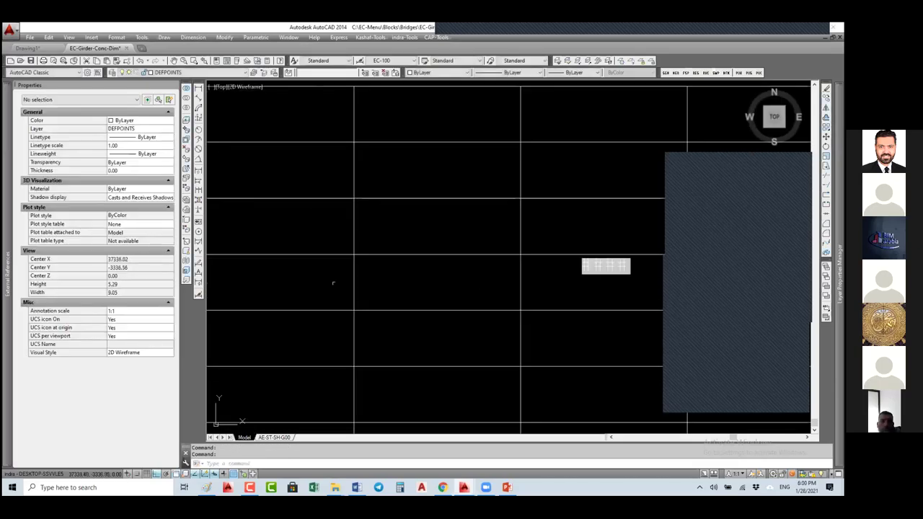
# Enter 2 in cell B5, beside the 1 in A5
pyautogui.click(313, 282)
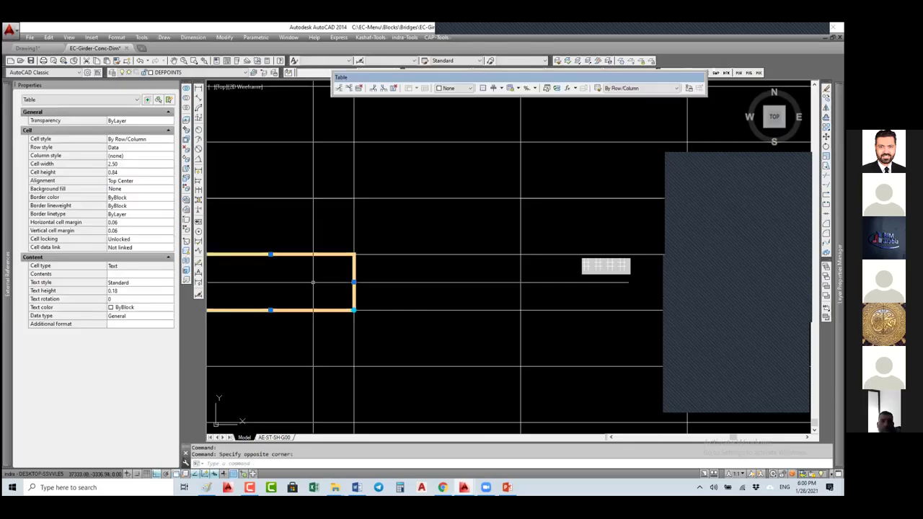
pyautogui.press('Escape')
pyautogui.doubleClick(349, 266)
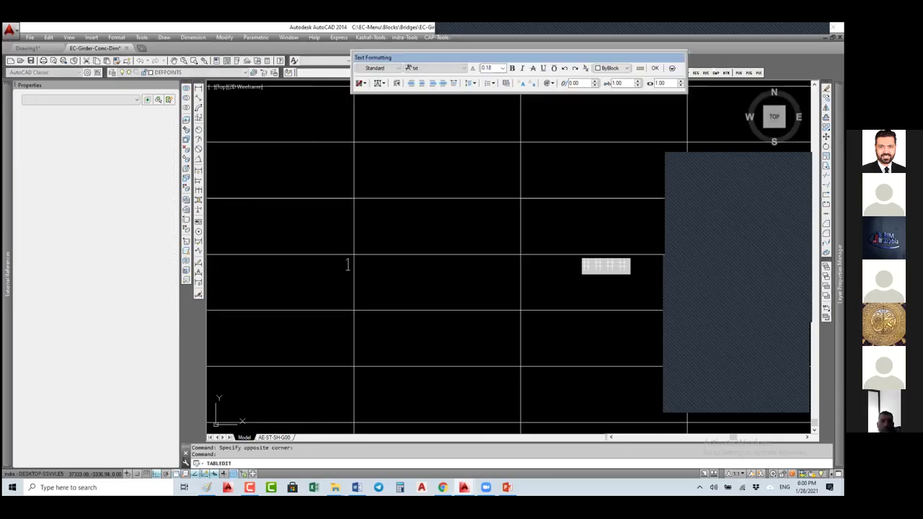
pyautogui.write('2')
pyautogui.press('Return')
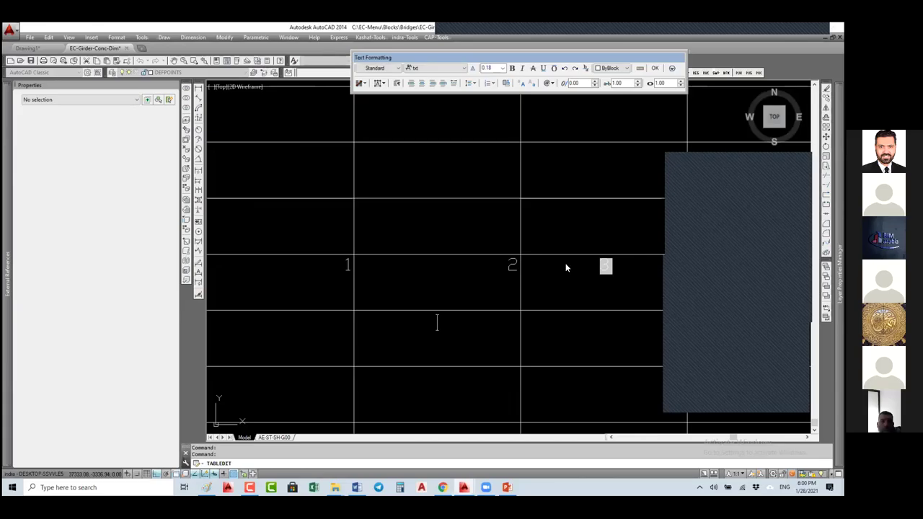
pyautogui.press('Escape')
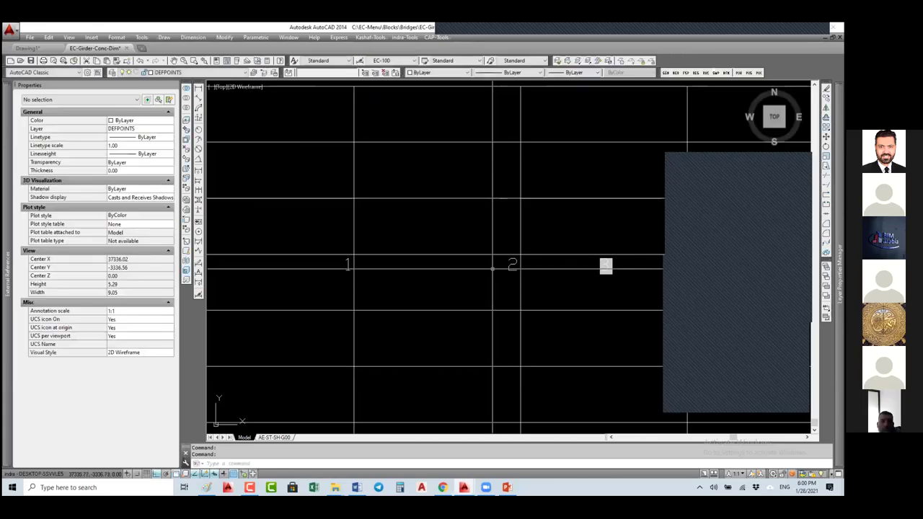
pyautogui.scroll(-5, 510, 268)
pyautogui.scroll(5, 498, 263)
pyautogui.scroll(-4, 500, 261)
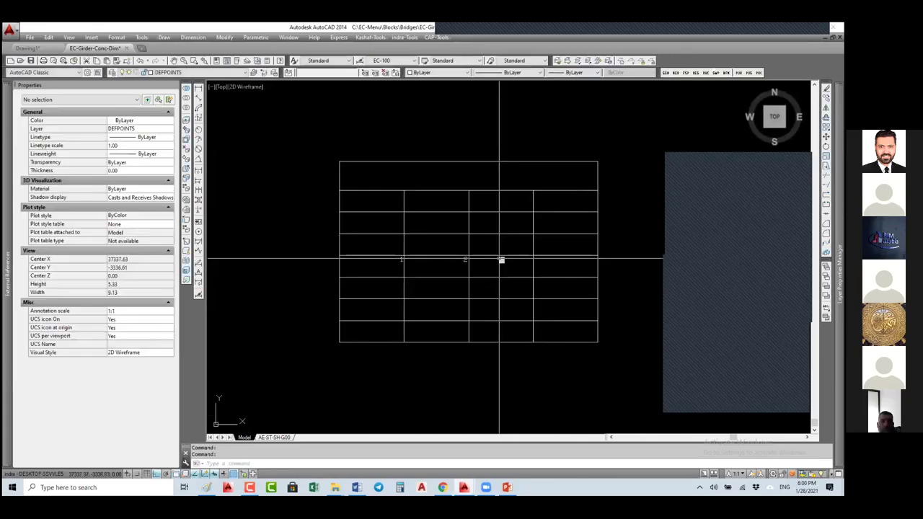
# Set the selected table cells to Middle Center alignment
pyautogui.click(526, 182)
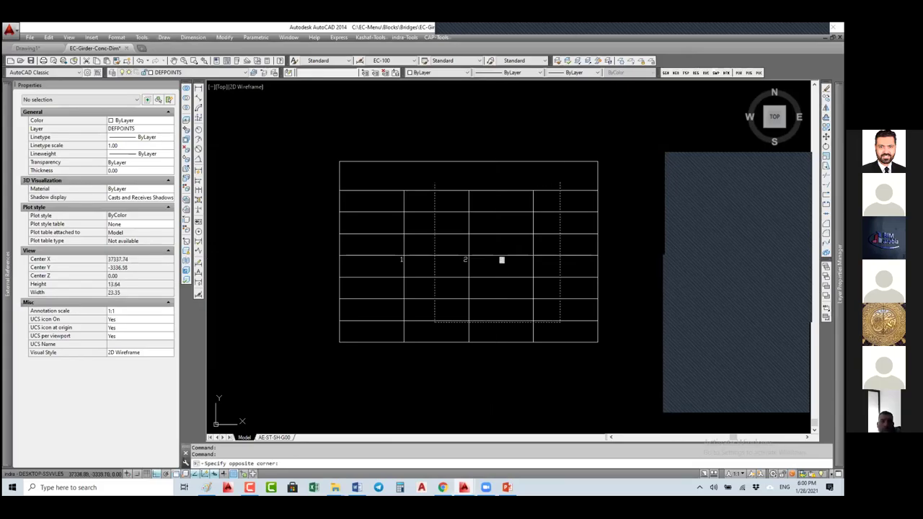
pyautogui.click(502, 259)
pyautogui.click(141, 181)
pyautogui.click(130, 218)
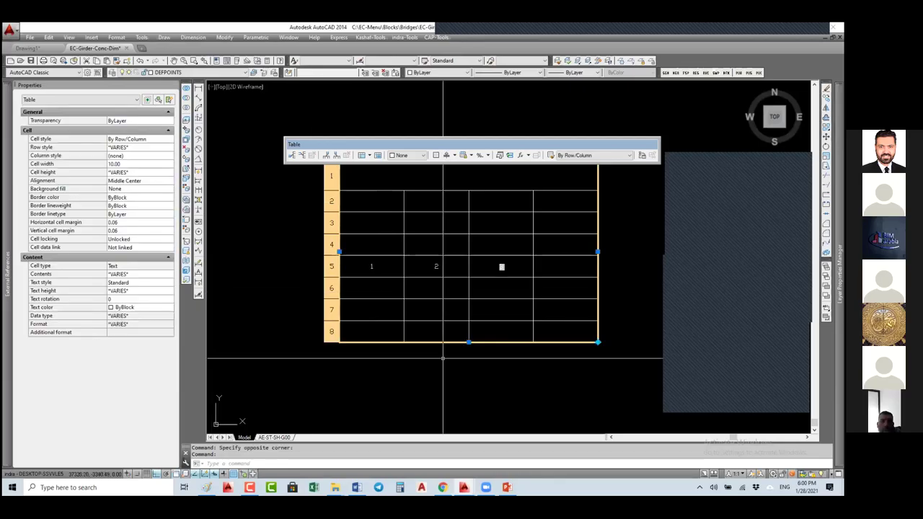
pyautogui.press('Escape')
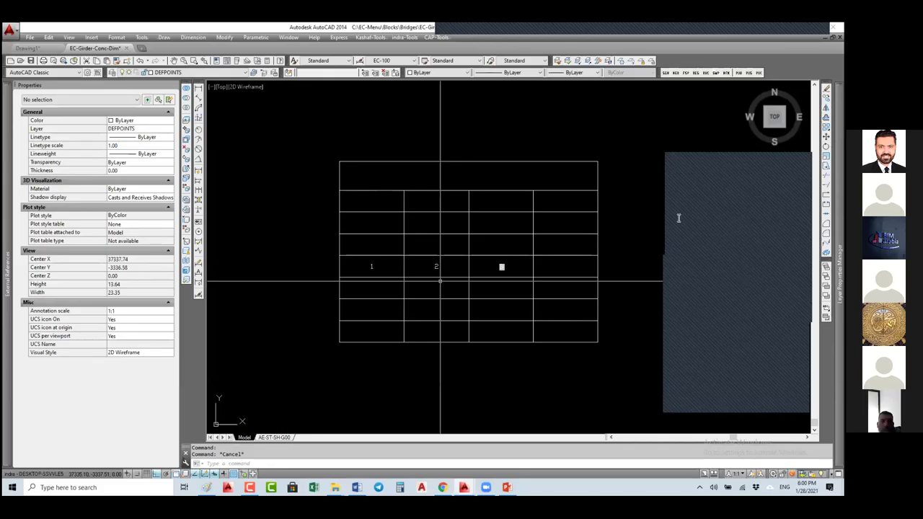
# Paste the copied Excel block of 1–4 values into the drawing as an embedded object
pyautogui.scroll(2, 440, 281)
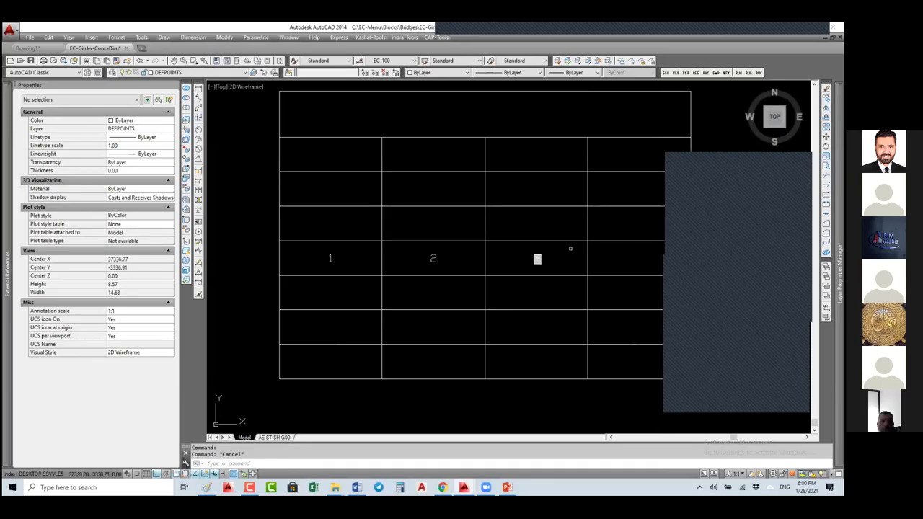
pyautogui.scroll(-4, 567, 249)
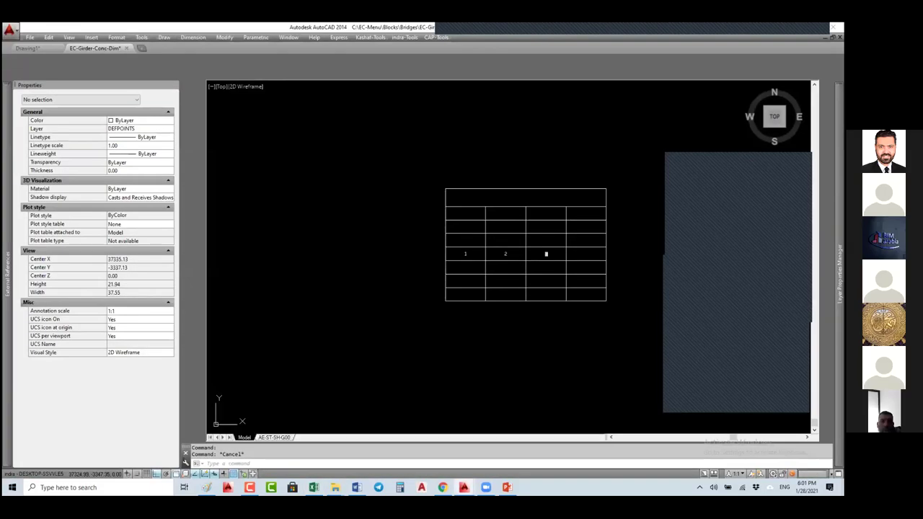
pyautogui.scroll(-6, 367, 301)
pyautogui.hotkey('ctrl', 'v')
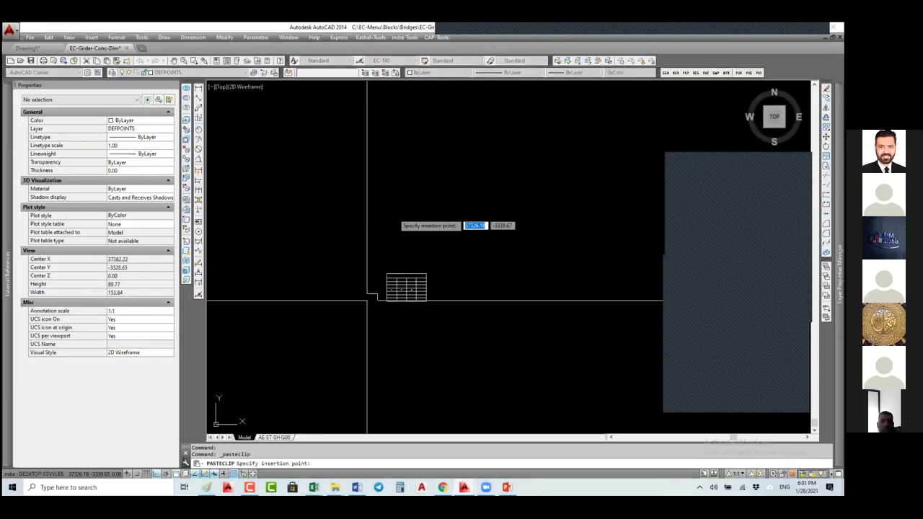
pyautogui.click(394, 212)
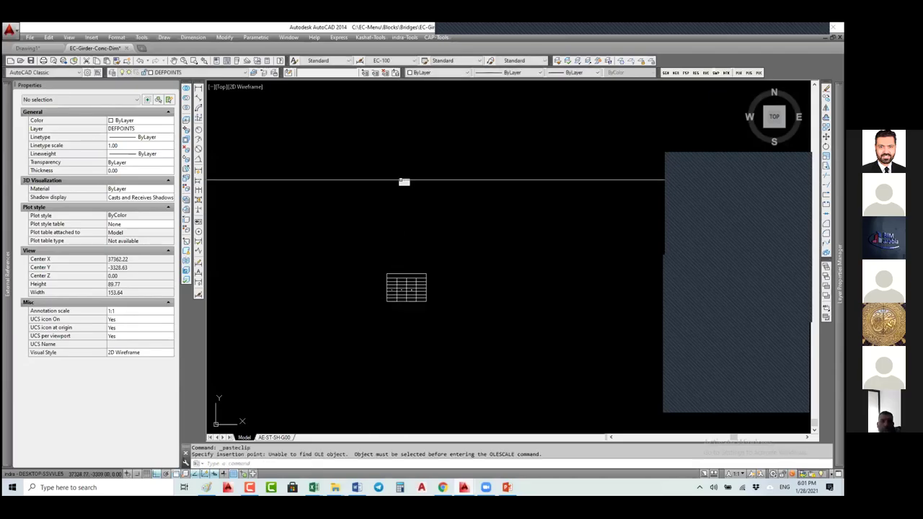
# Open the pasted worksheet object for editing in Excel
pyautogui.scroll(10, 404, 292)
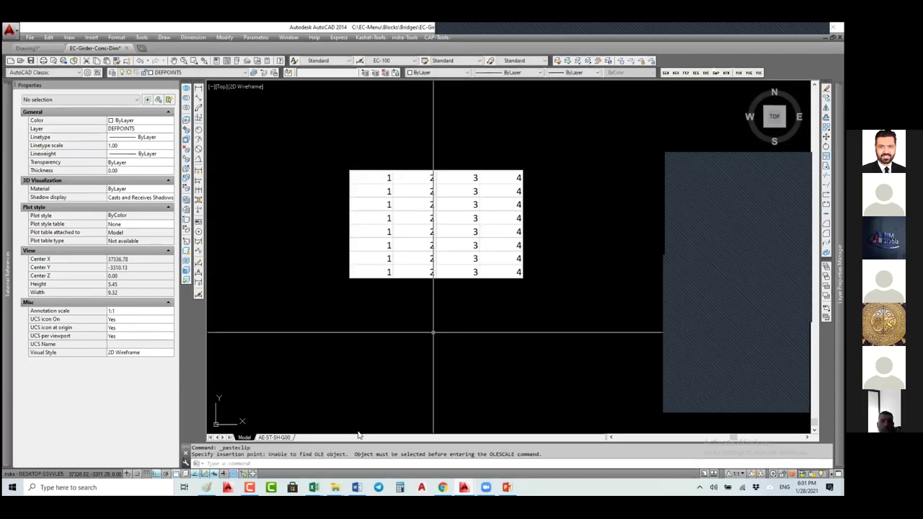
pyautogui.moveTo(312, 487)
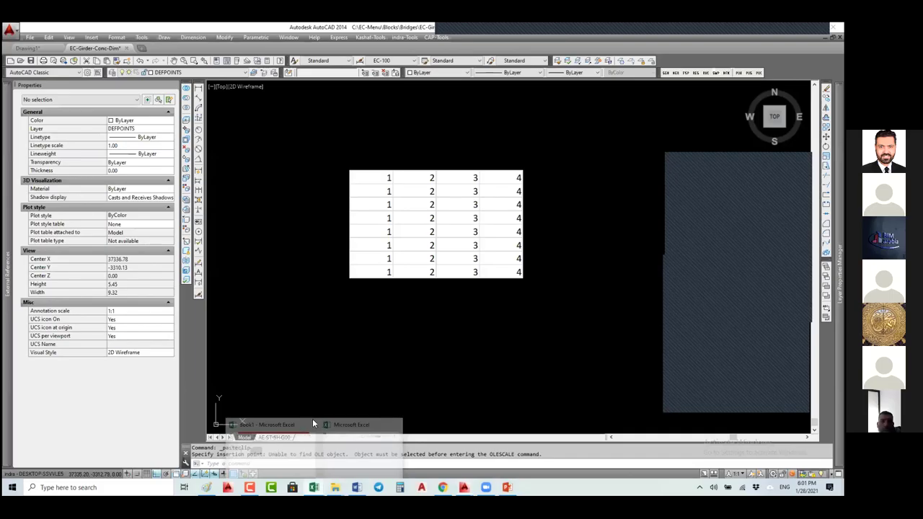
pyautogui.doubleClick(414, 260)
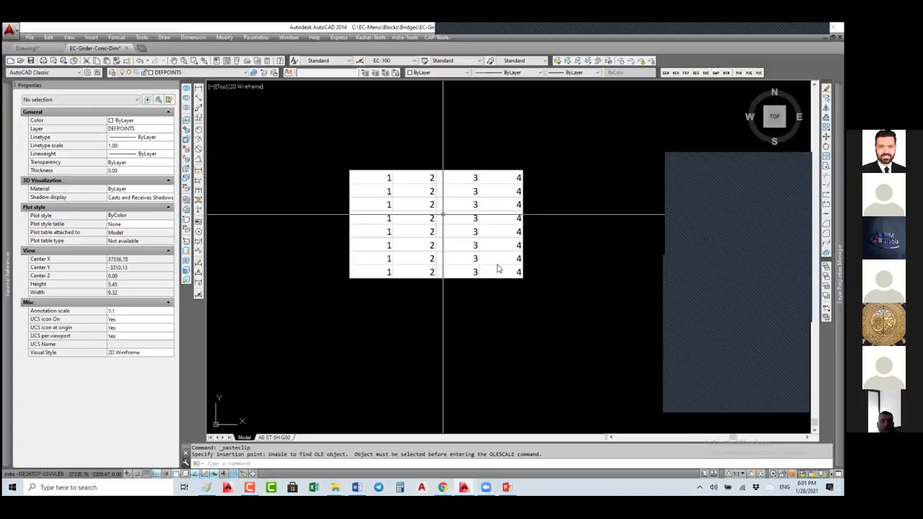
pyautogui.click(488, 265)
pyautogui.rightClick(489, 266)
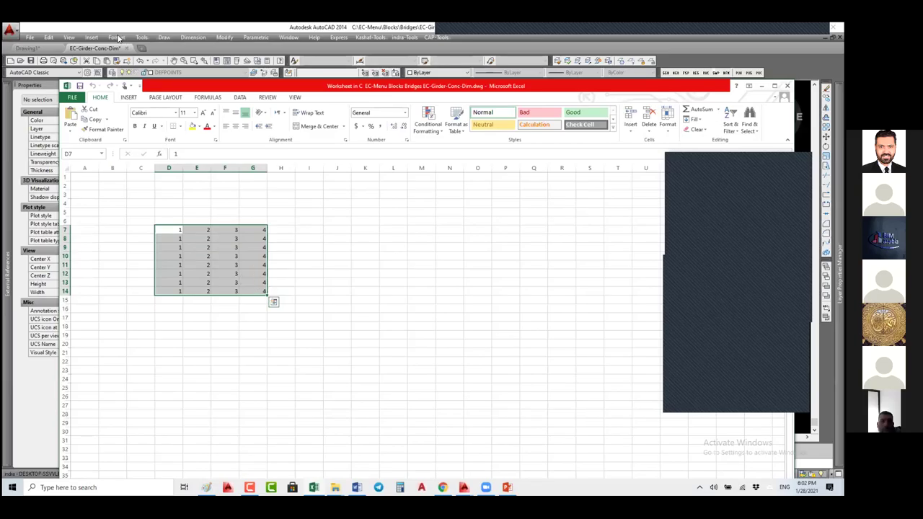
# Copy the D7:G14 range in the embedded Excel worksheet
pyautogui.press('Right')
pyautogui.press('Right')
pyautogui.press('Down')
pyautogui.hotkey('ctrl', 'a')
pyautogui.hotkey('ctrl', 'c')
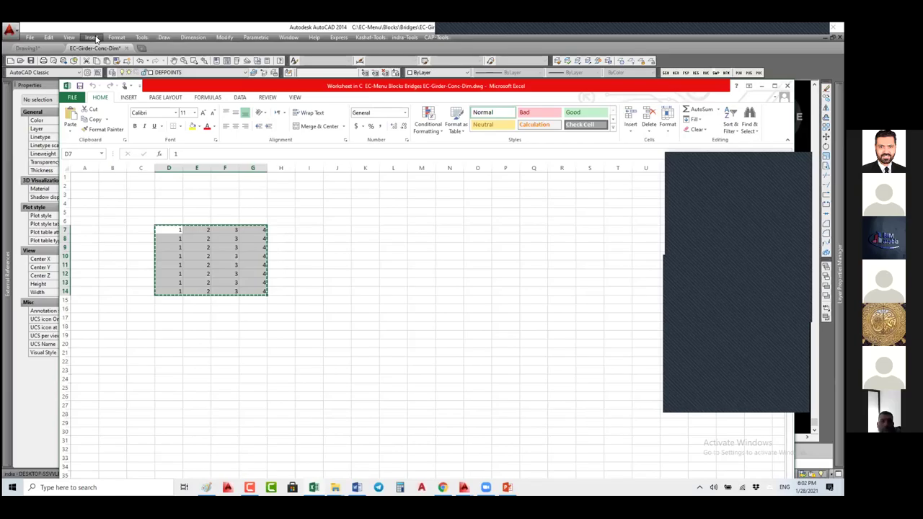
# Back in AutoCAD, open Insert > OLE Object and cancel without inserting anything
pyautogui.click(96, 38)
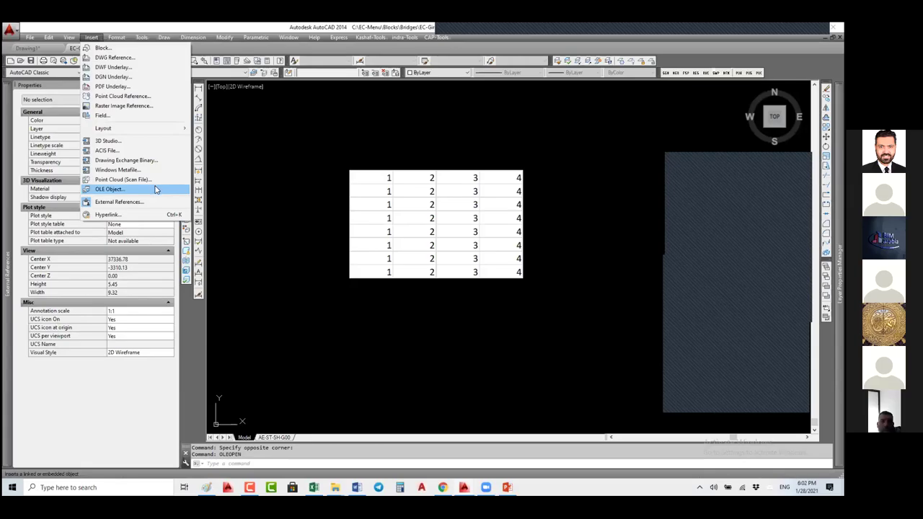
pyautogui.click(221, 179)
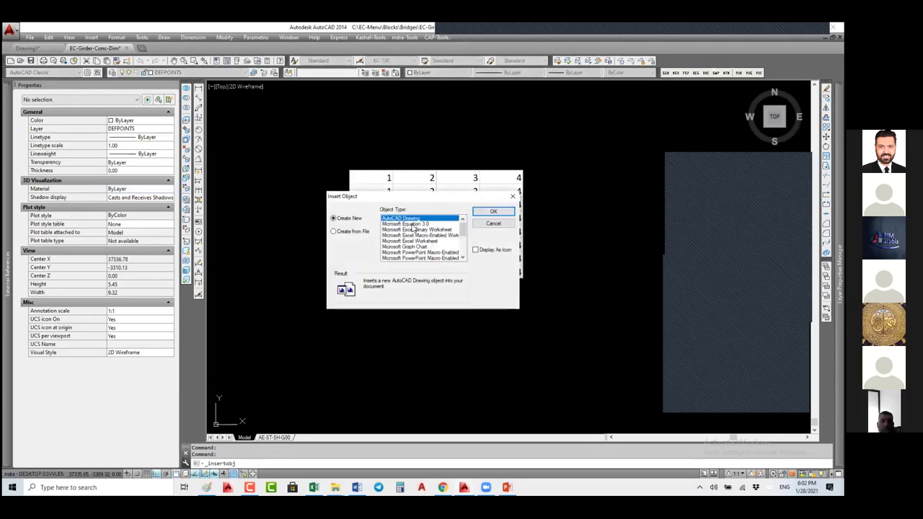
pyautogui.click(493, 223)
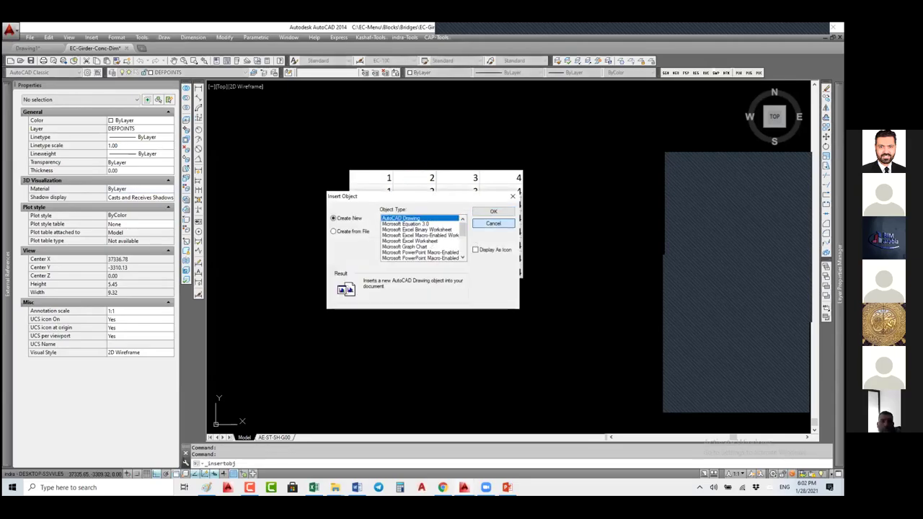
pyautogui.click(92, 37)
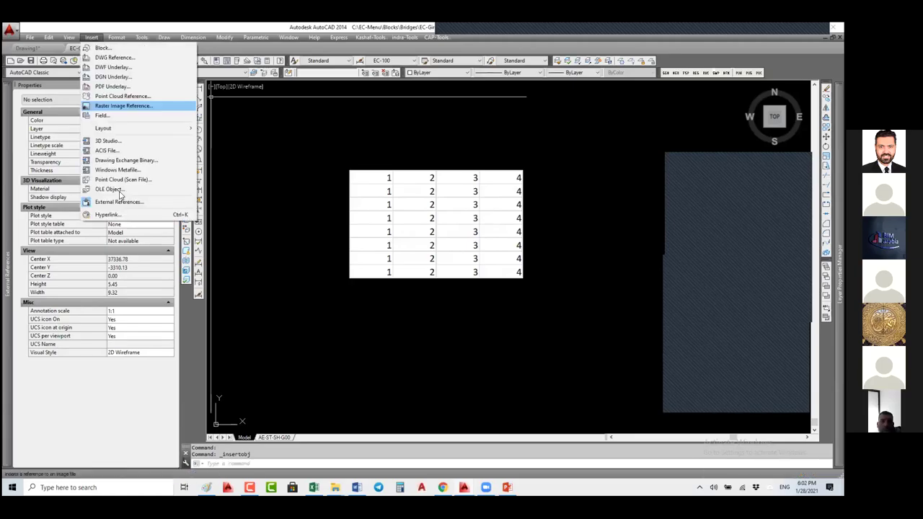
pyautogui.press('Escape')
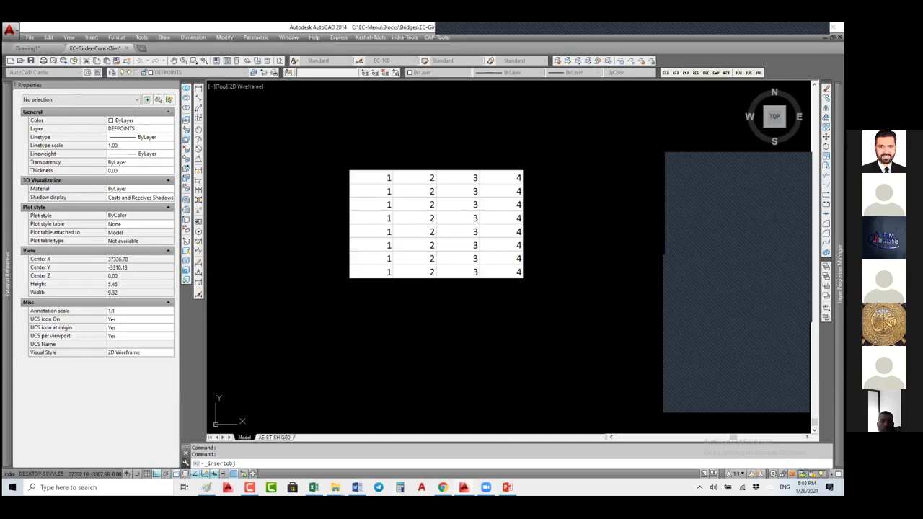
# Make an empty window selection in the drawing, then switch to the PowerPoint slides
pyautogui.moveTo(462, 485)
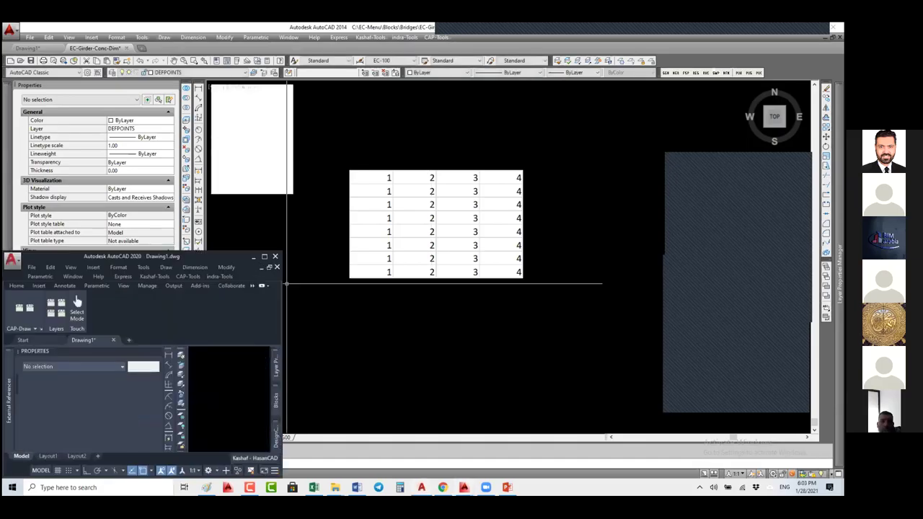
pyautogui.click(317, 257)
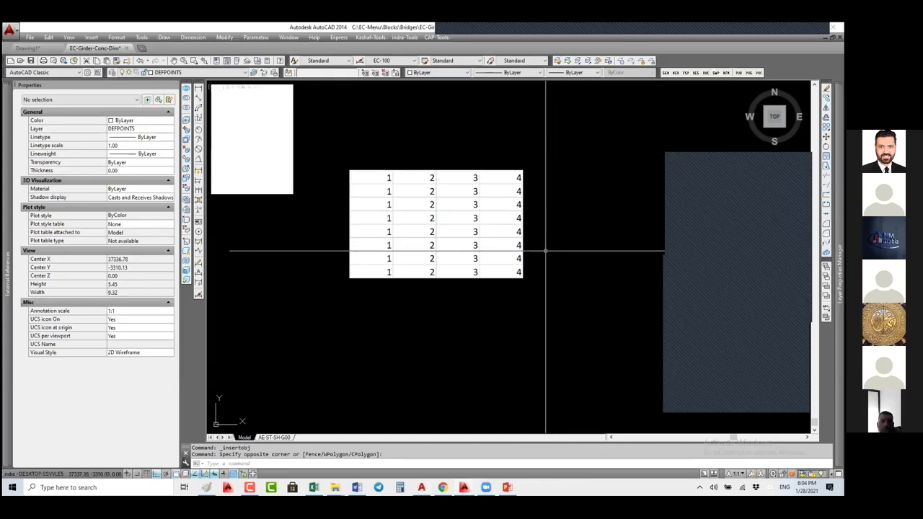
pyautogui.click(546, 252)
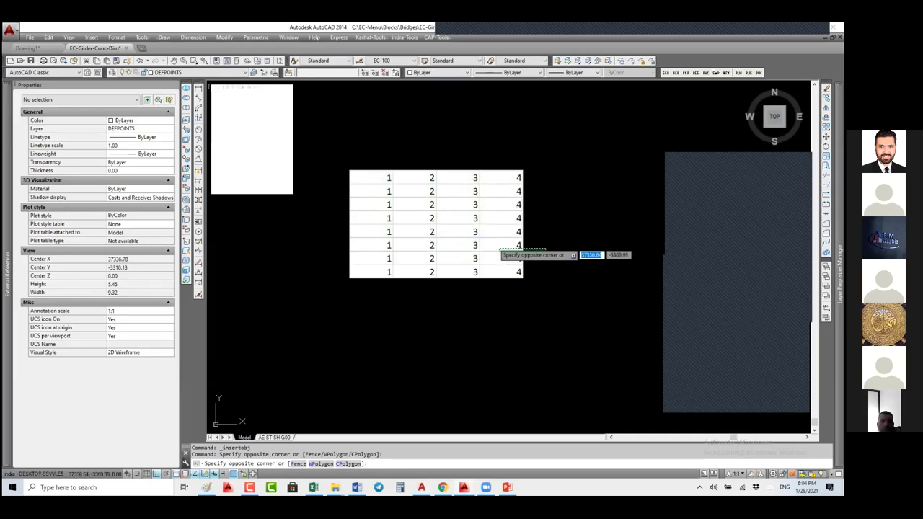
pyautogui.click(575, 278)
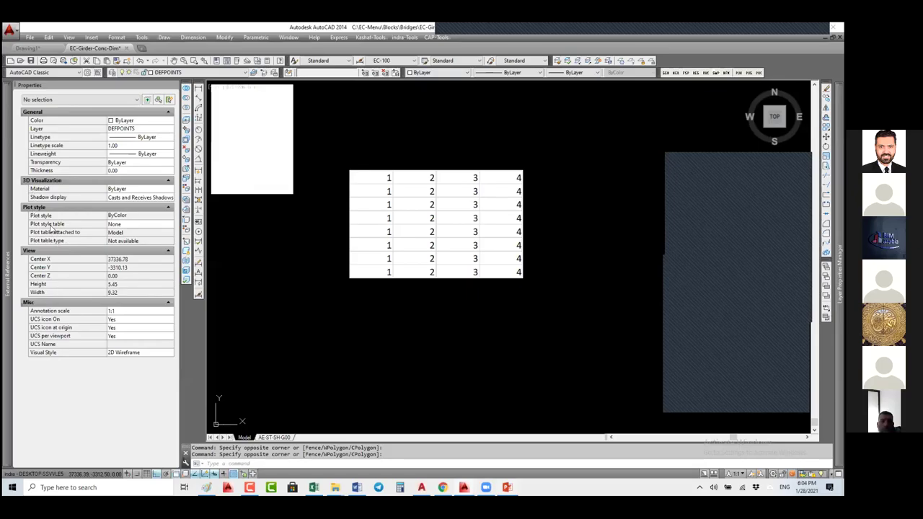
pyautogui.hotkey('alt', 'Tab')
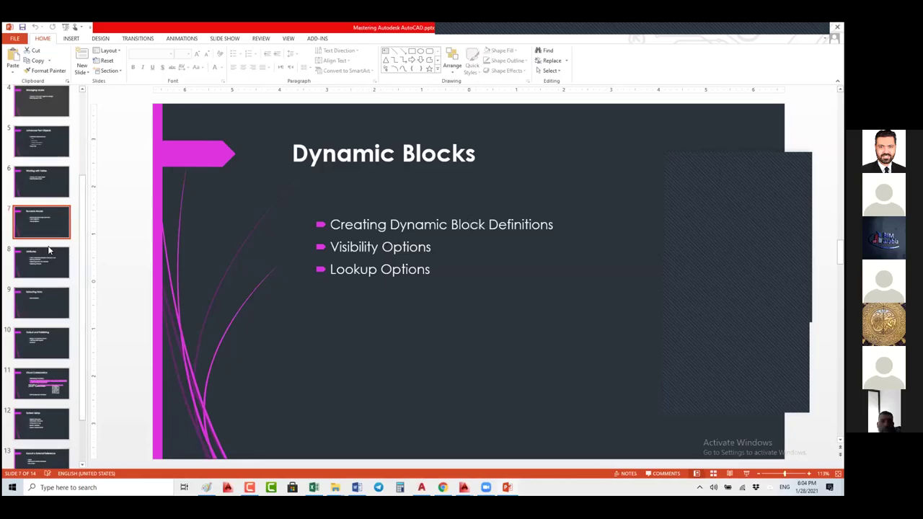
# Page through Attributes, Extracting Data, Output and Publishing and System Setup to slide 13
pyautogui.click(44, 265)
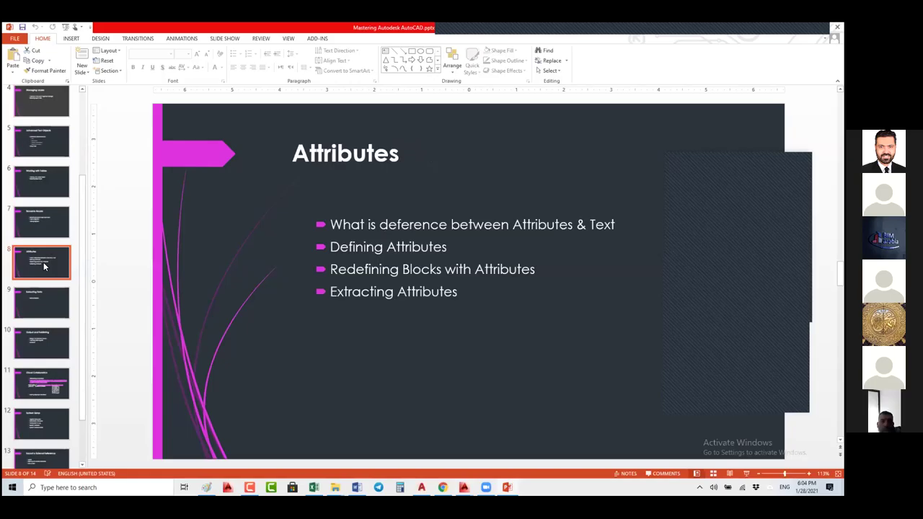
pyautogui.click(42, 306)
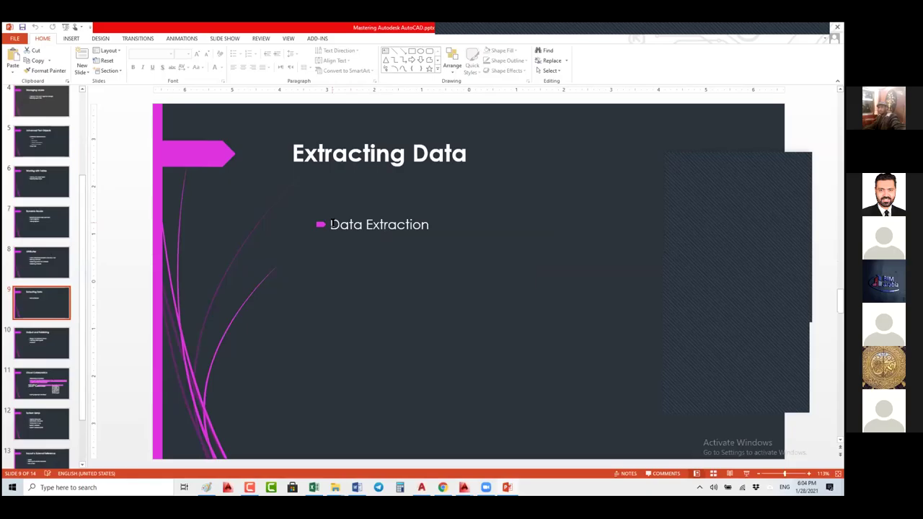
pyautogui.click(261, 237)
pyautogui.hotkey('shift', 'Tab')
pyautogui.click(46, 394)
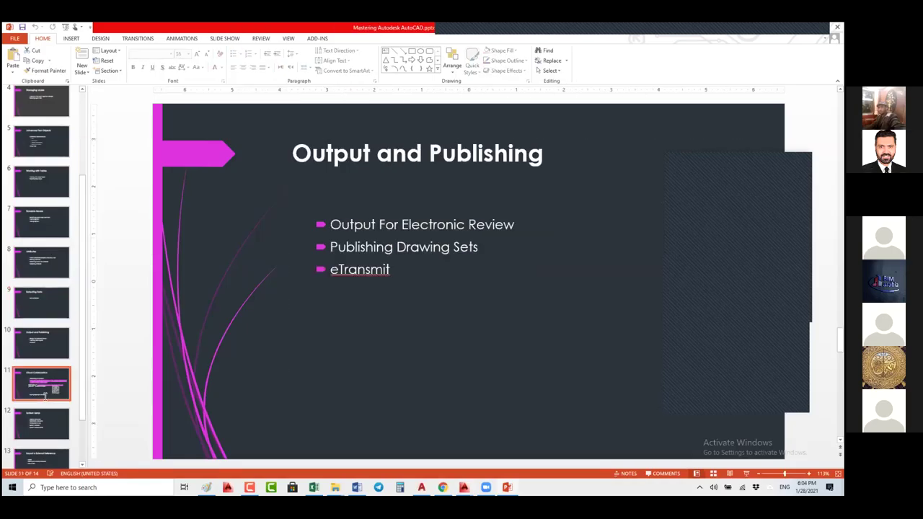
pyautogui.press('Down')
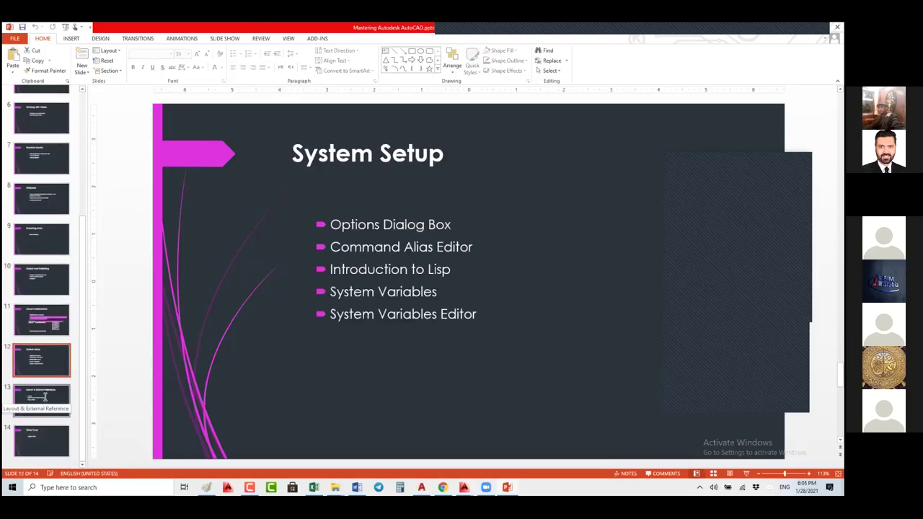
pyautogui.click(46, 396)
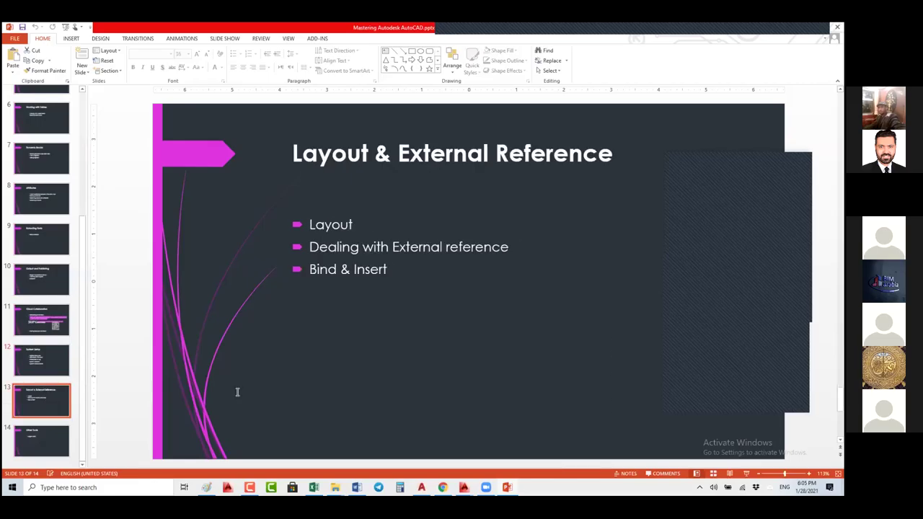
# Select all three bullet lines on the Layout & External Reference slide
pyautogui.click(305, 237)
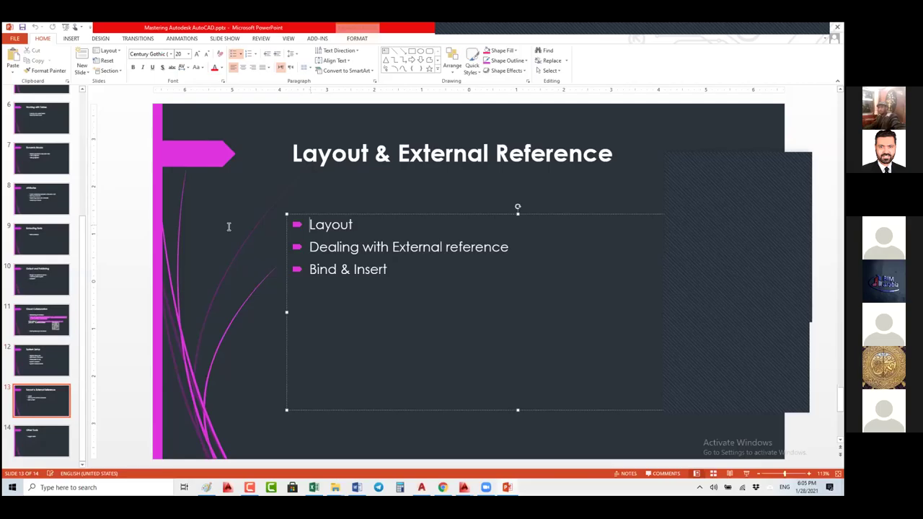
pyautogui.hotkey('ctrl', 'End')
pyautogui.hotkey('ctrl', 'a')
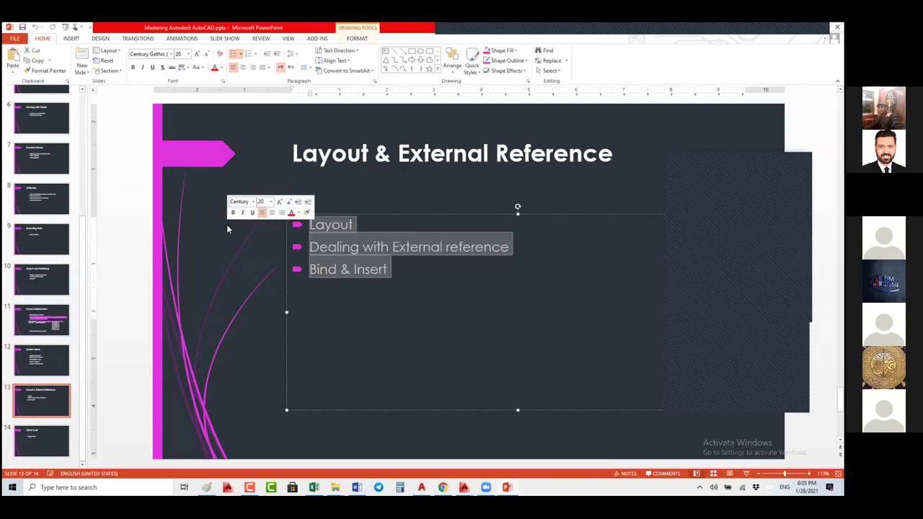
pyautogui.press('Escape')
pyautogui.press('Escape')
# View the Other Tools slide, then go back through slide 13 to Cloud Collaboration
pyautogui.click(40, 447)
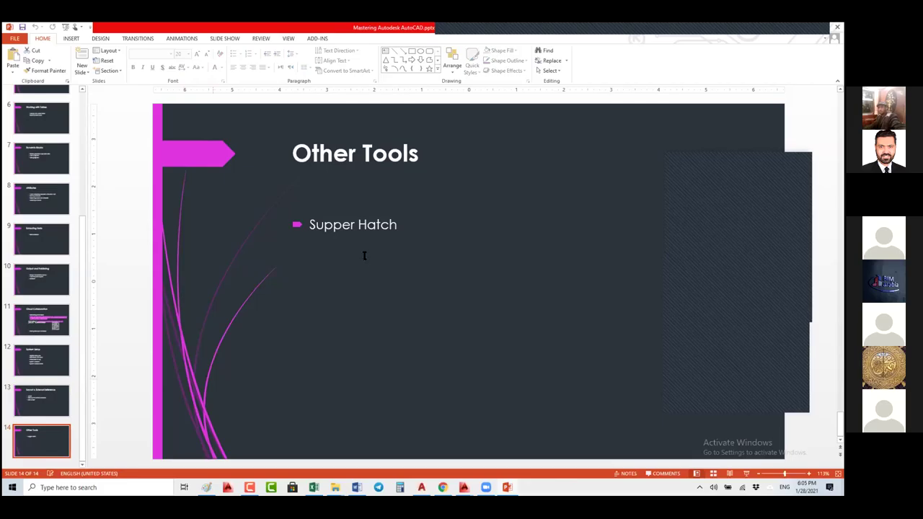
pyautogui.click(364, 255)
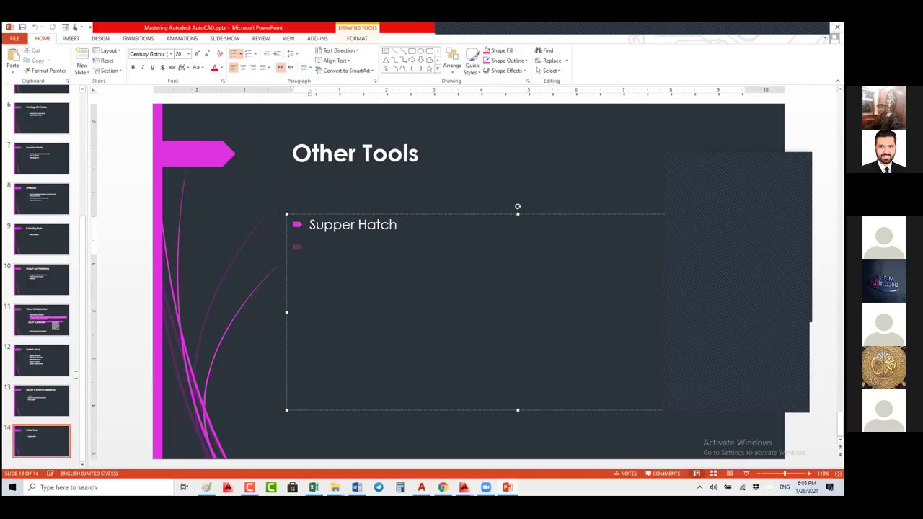
pyautogui.click(58, 389)
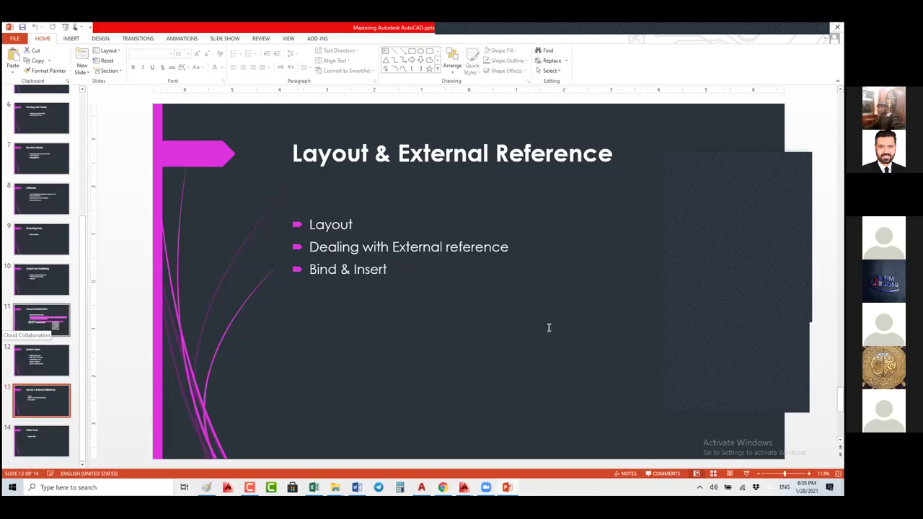
pyautogui.click(42, 320)
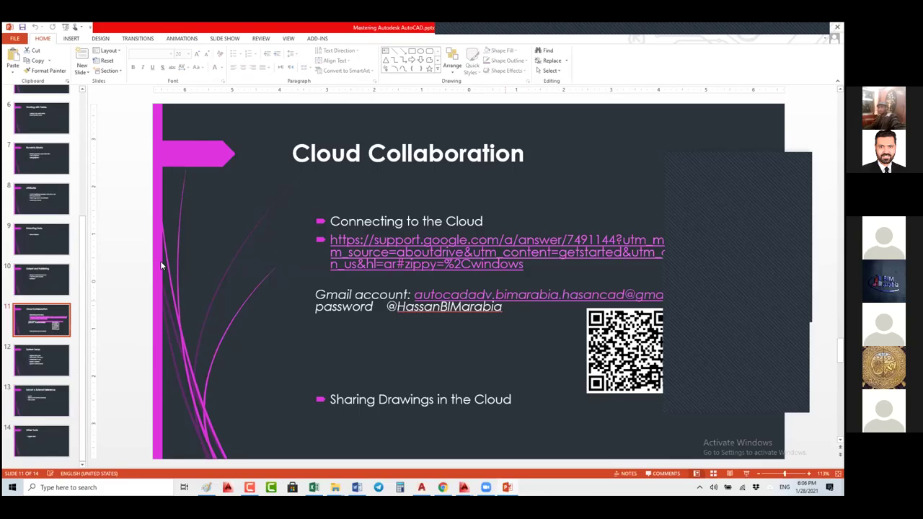
# Jump to slide 9, Extracting Data, with its Data Extraction bullet
pyautogui.click(65, 250)
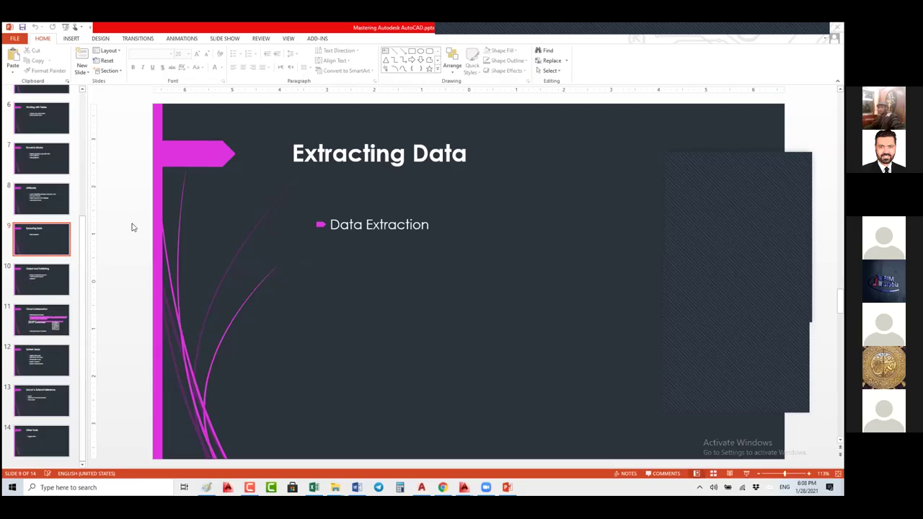
# Browse slides 8, 7, 13, 12 and 14, then return to System Setup and select its Introduction to Lisp line
pyautogui.click(36, 205)
pyautogui.click(44, 156)
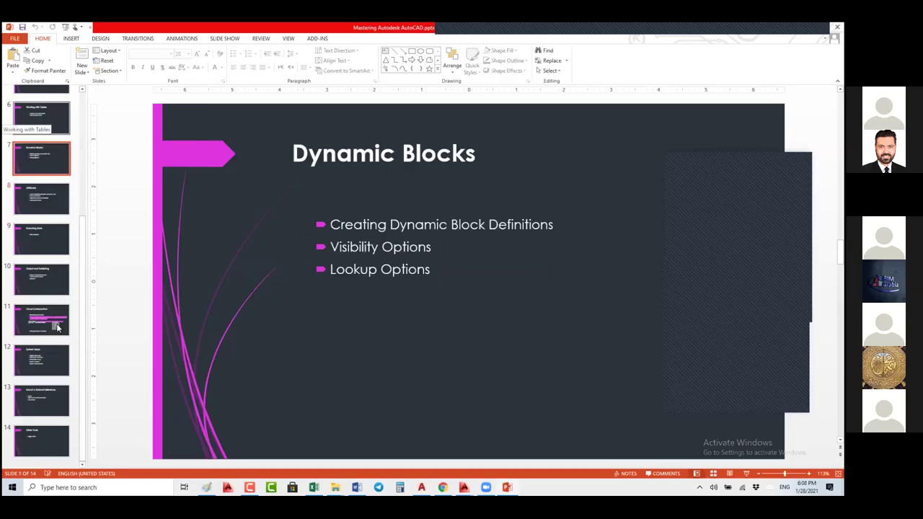
pyautogui.click(39, 397)
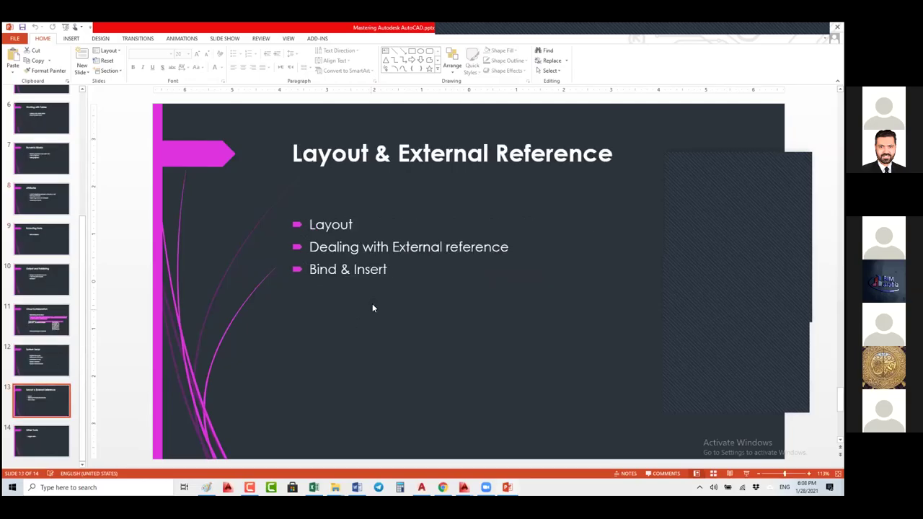
pyautogui.click(44, 359)
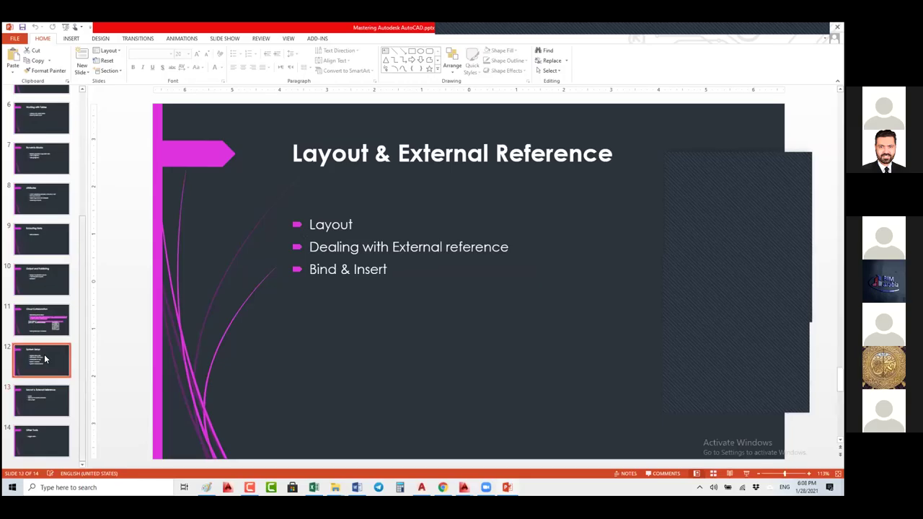
pyautogui.click(47, 438)
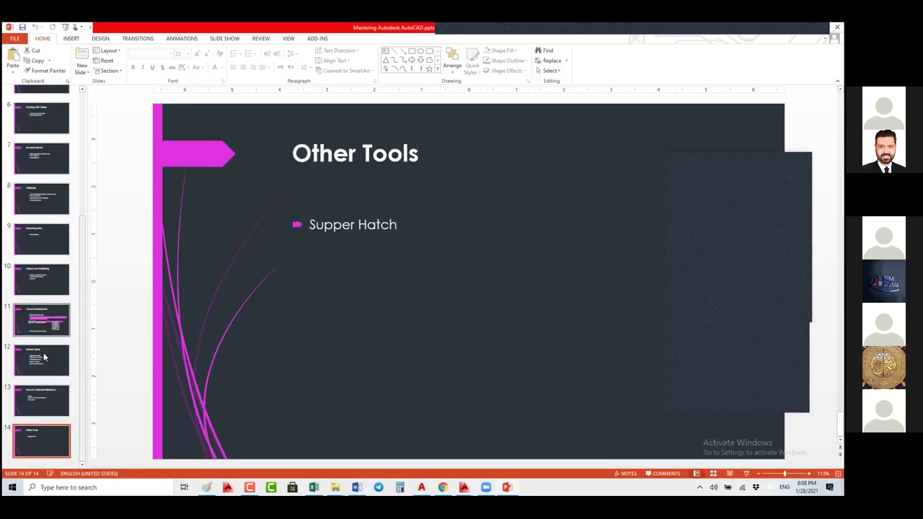
pyautogui.click(43, 358)
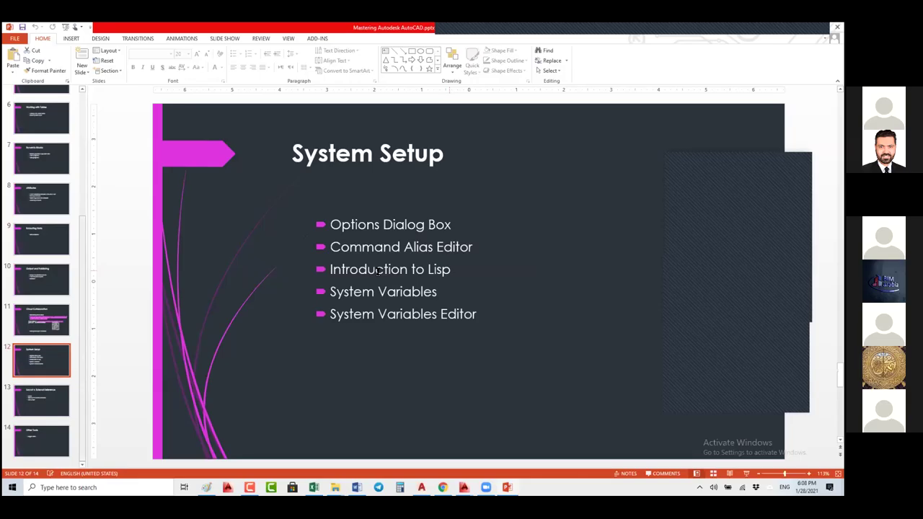
pyautogui.tripleClick(378, 271)
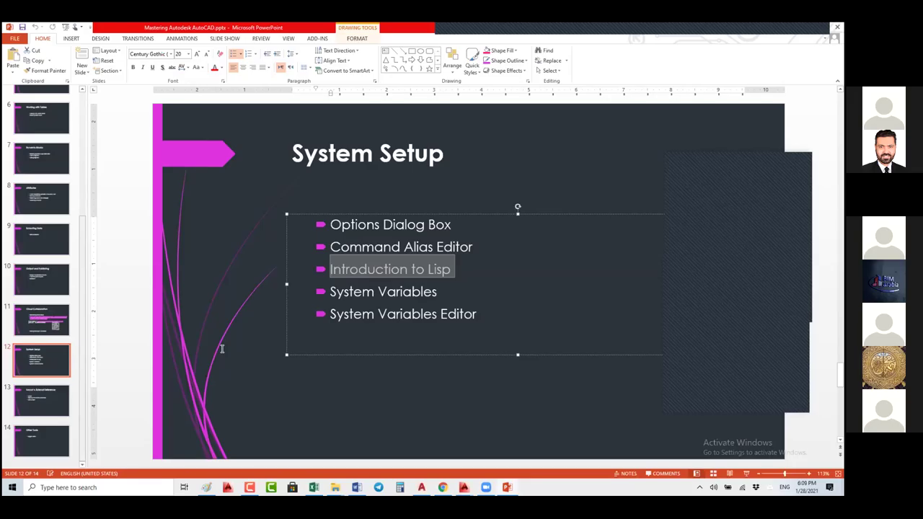
# Deselect the bullet text and switch to the AutoCAD EC-Girder-Conc-Dim drawing
pyautogui.click(356, 417)
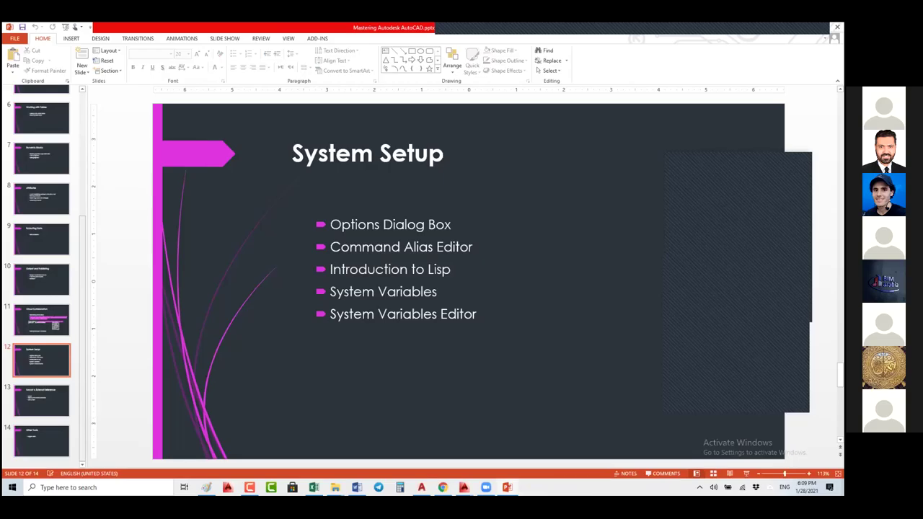
pyautogui.hotkey('alt', 'Tab')
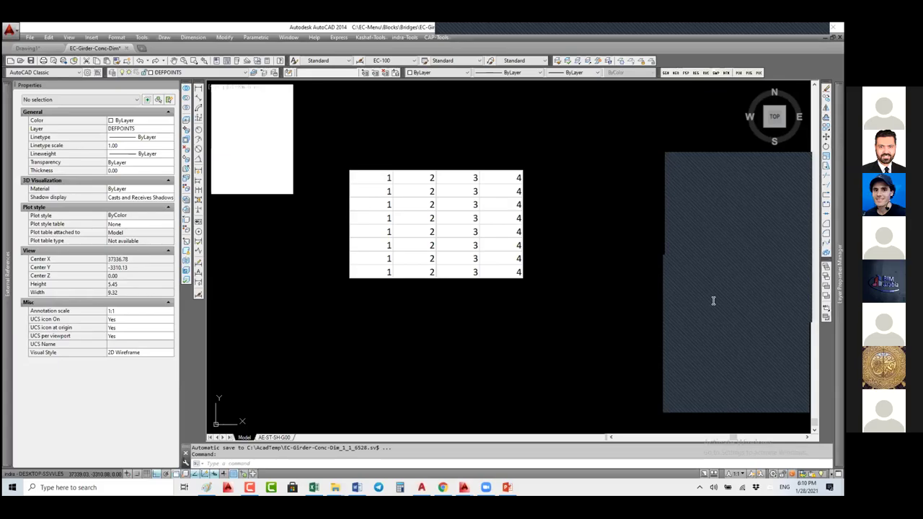
pyautogui.click(369, 37)
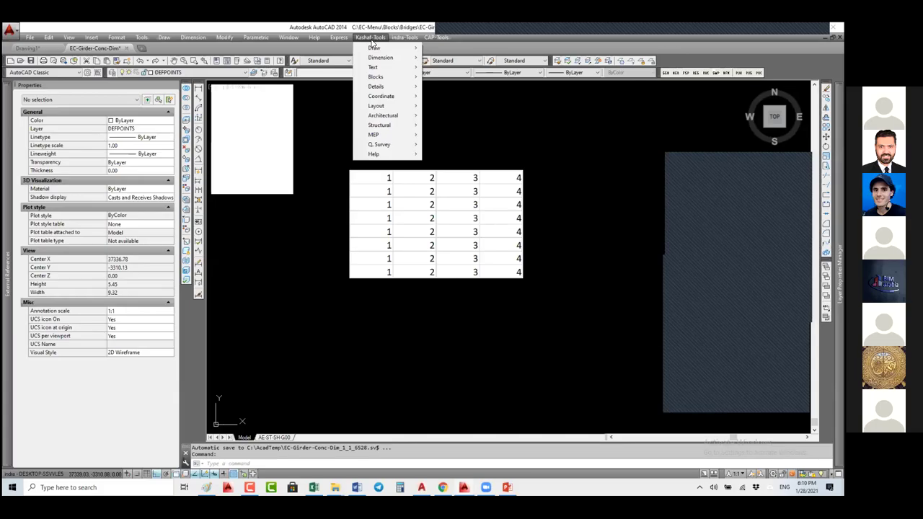
pyautogui.moveTo(415, 39)
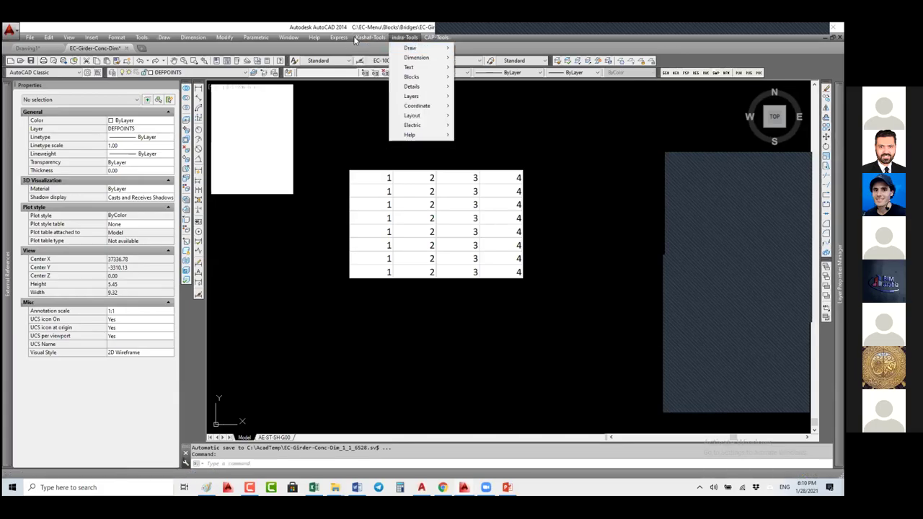
pyautogui.moveTo(357, 41)
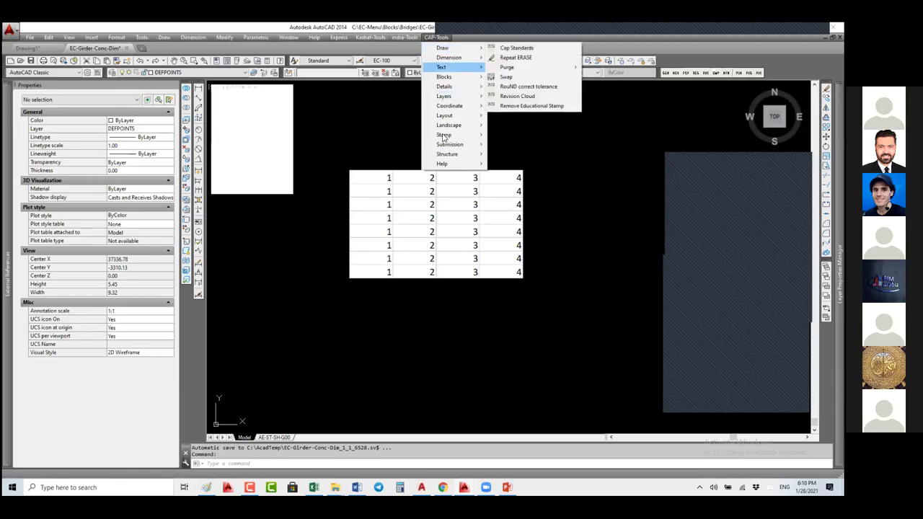
pyautogui.moveTo(448, 127)
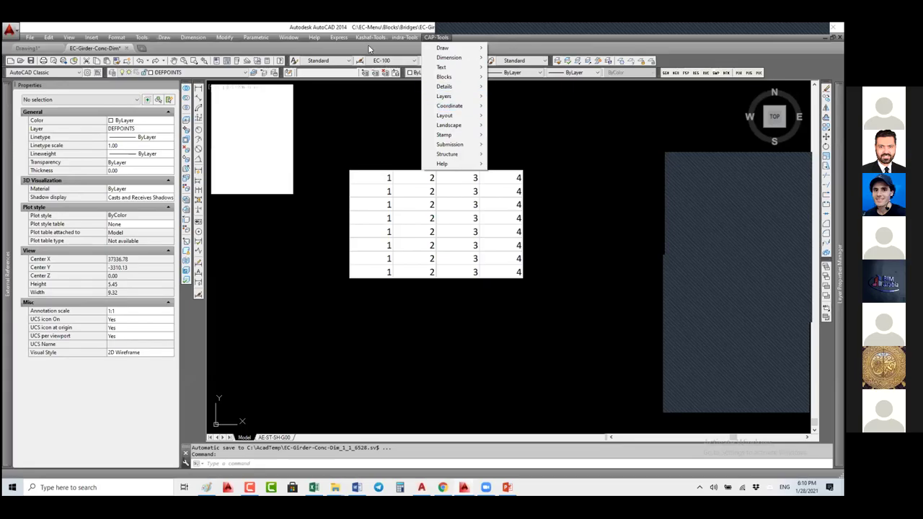
pyautogui.moveTo(394, 120)
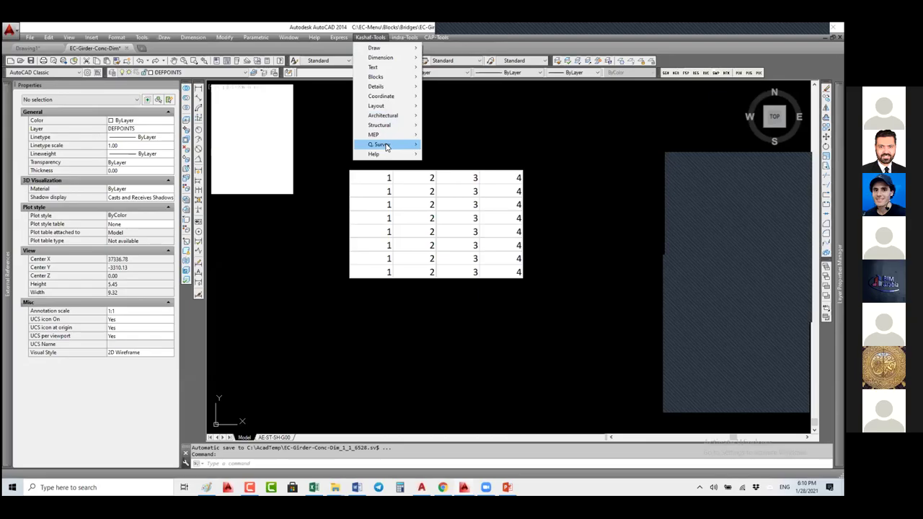
# Show the Kashaf-Tools Q. Survey area commands, then close the menu
pyautogui.click(385, 146)
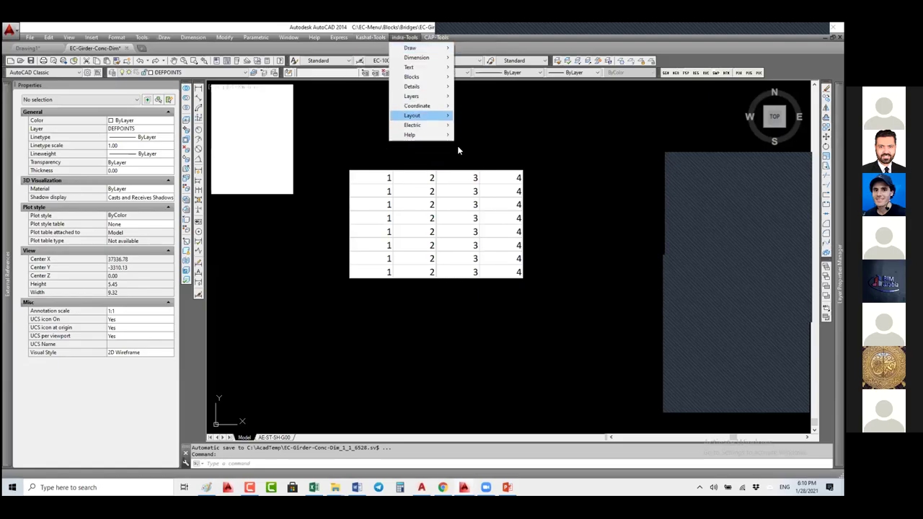
pyautogui.click(457, 146)
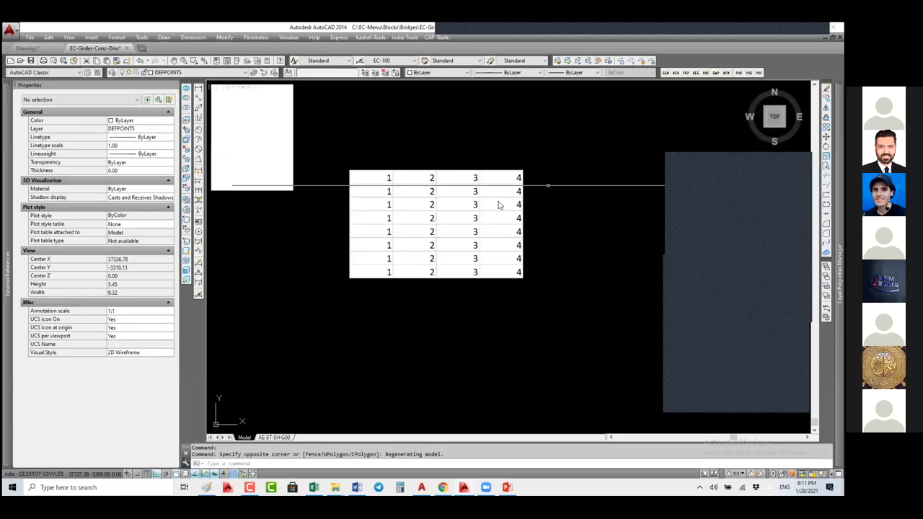
# Switch from the EC-Girder-Conc-Dim drawing to Drawing1 with Ctrl+Tab
pyautogui.hotkey('ctrl', 'Tab')
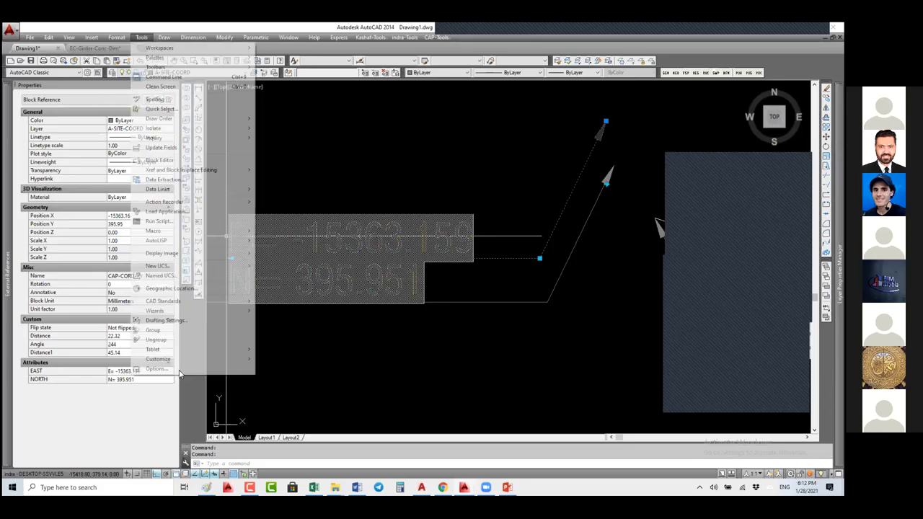
# Window-select the CAP-CORD-XY coordinate block and set its Position X and Y to 0
pyautogui.click(180, 371)
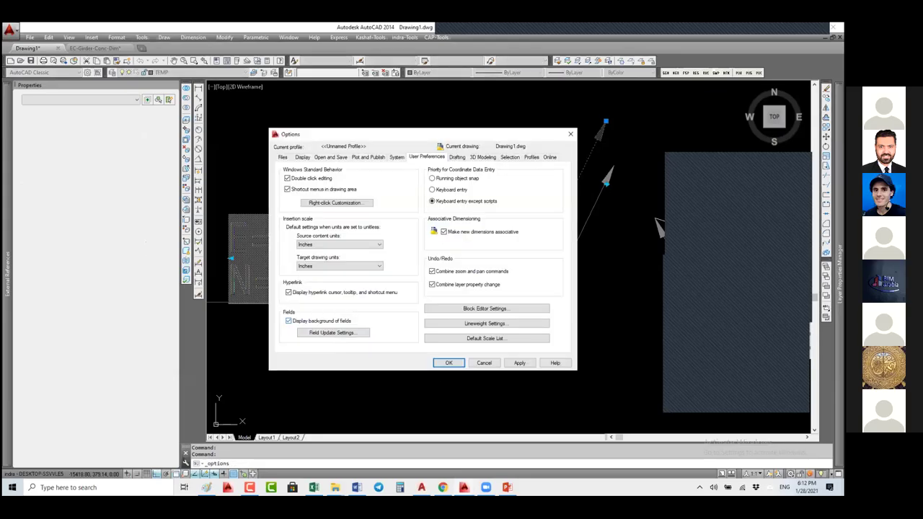
pyautogui.press('Return')
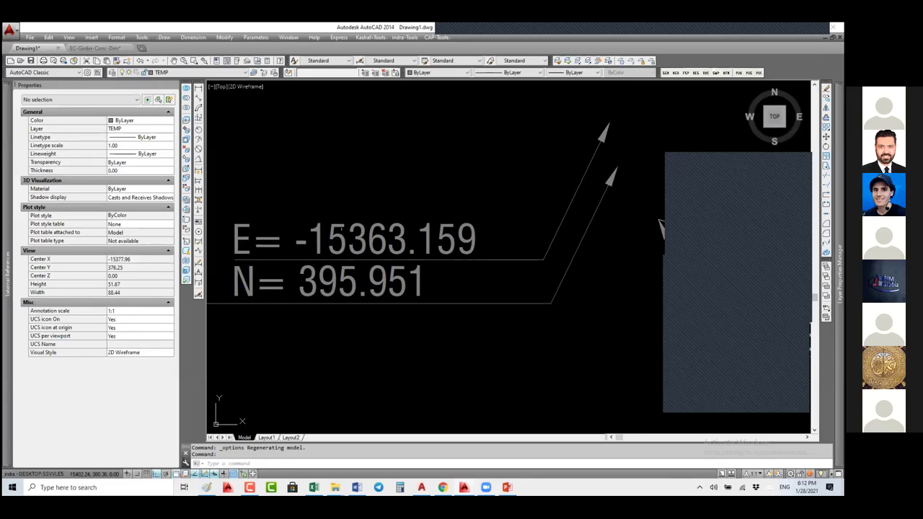
pyautogui.click(498, 222)
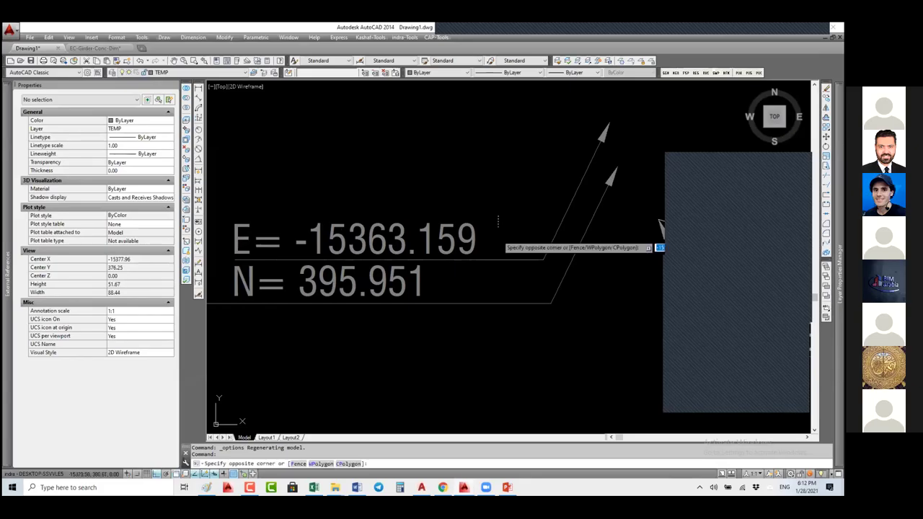
pyautogui.click(387, 248)
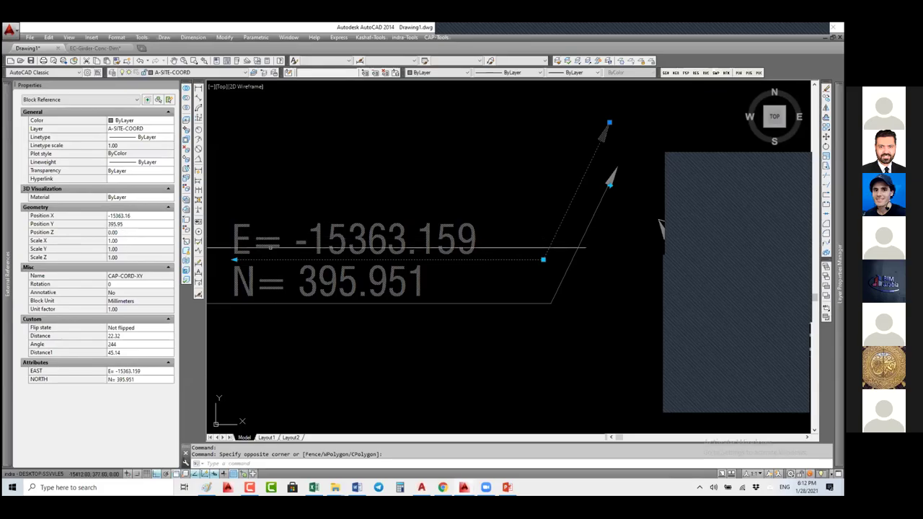
pyautogui.click(143, 222)
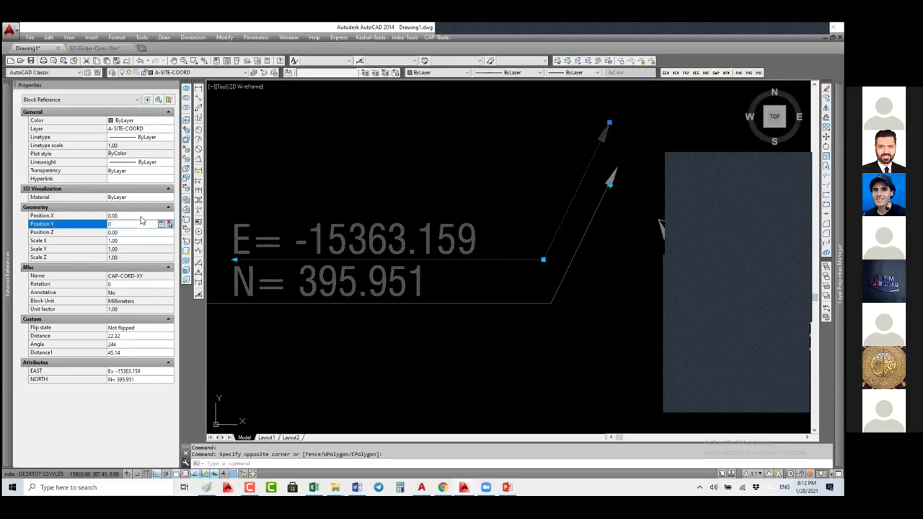
pyautogui.press('Return')
pyautogui.press('Escape')
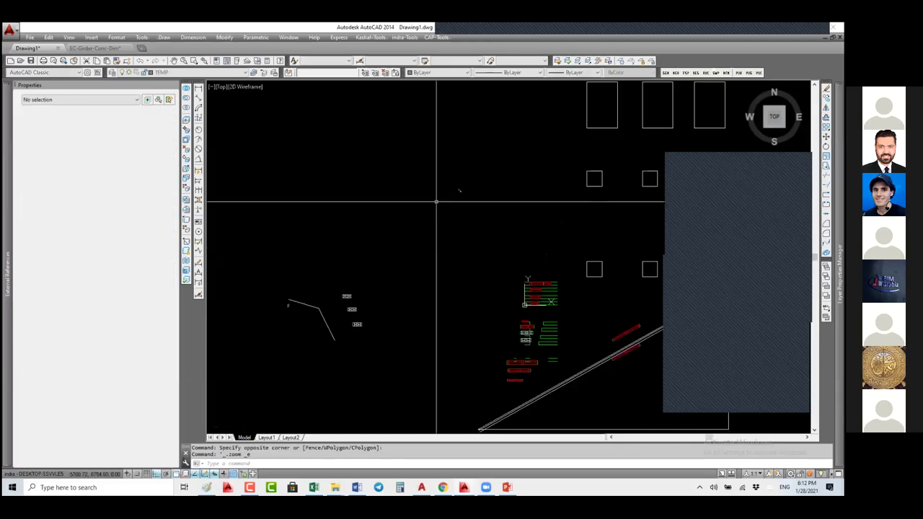
# Zoom extents, then zoom in on the origin to show the E= 0.000, N= 0.000 label
pyautogui.click(398, 289)
pyautogui.middleClick(397, 203)
pyautogui.middleClick(396, 202)
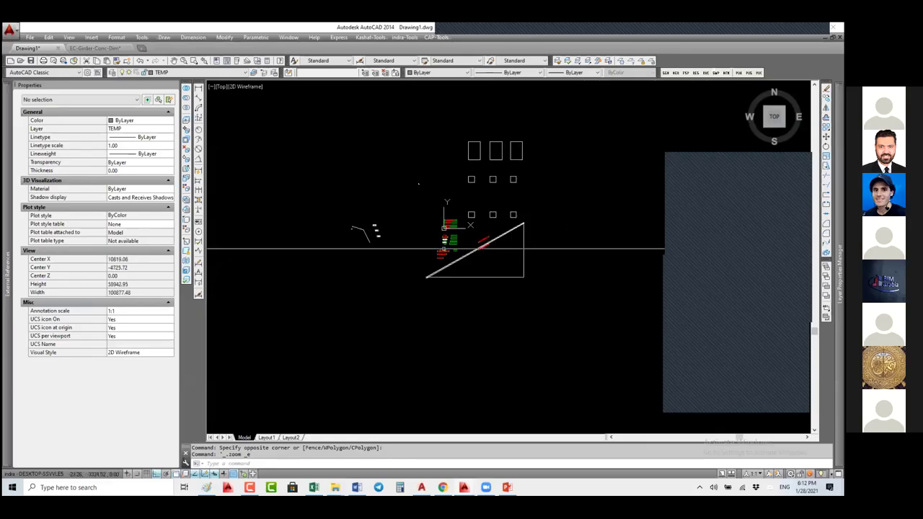
pyautogui.scroll(5, 444, 250)
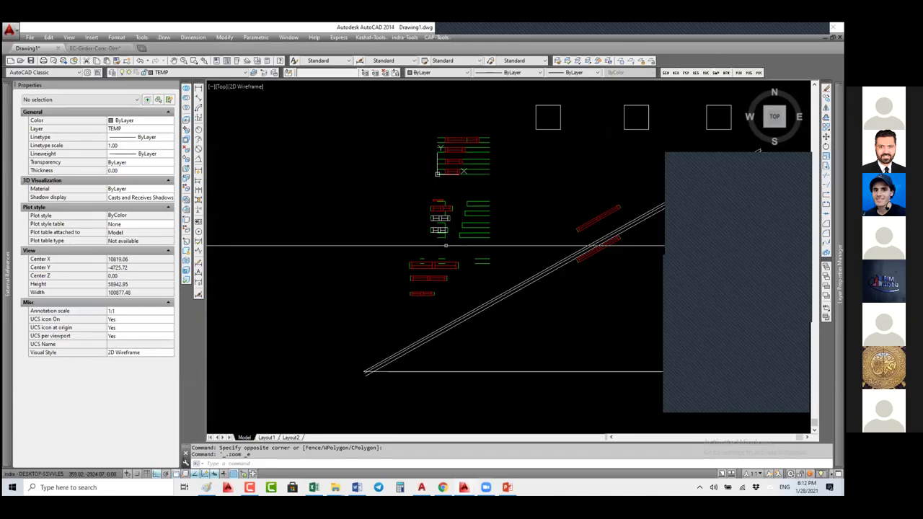
pyautogui.scroll(10, 446, 246)
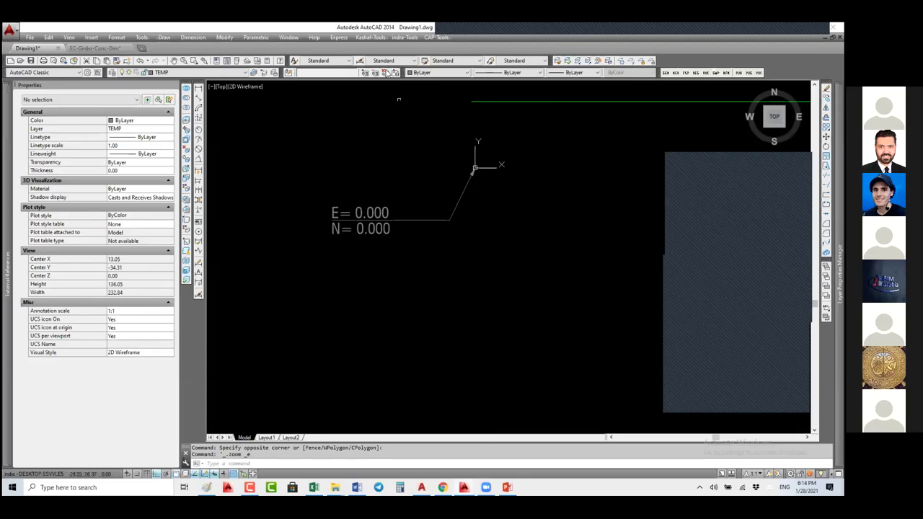
pyautogui.click(407, 37)
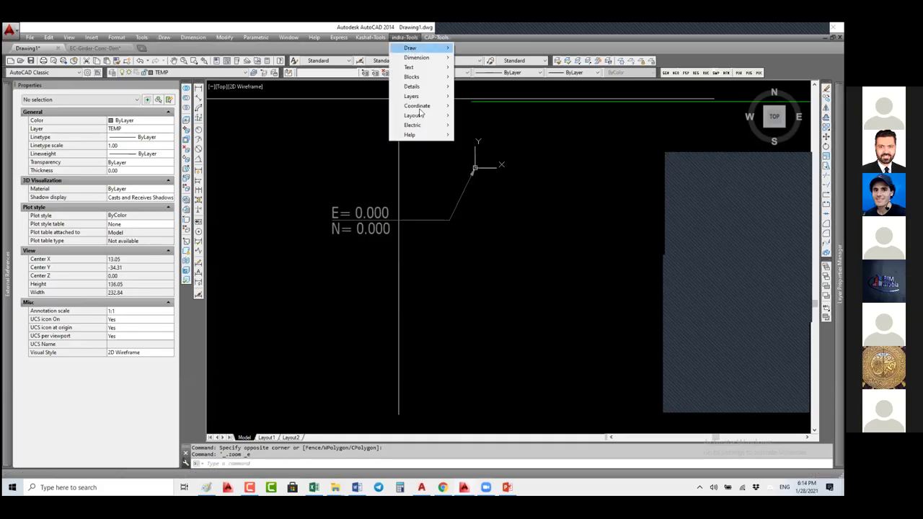
pyautogui.moveTo(424, 51)
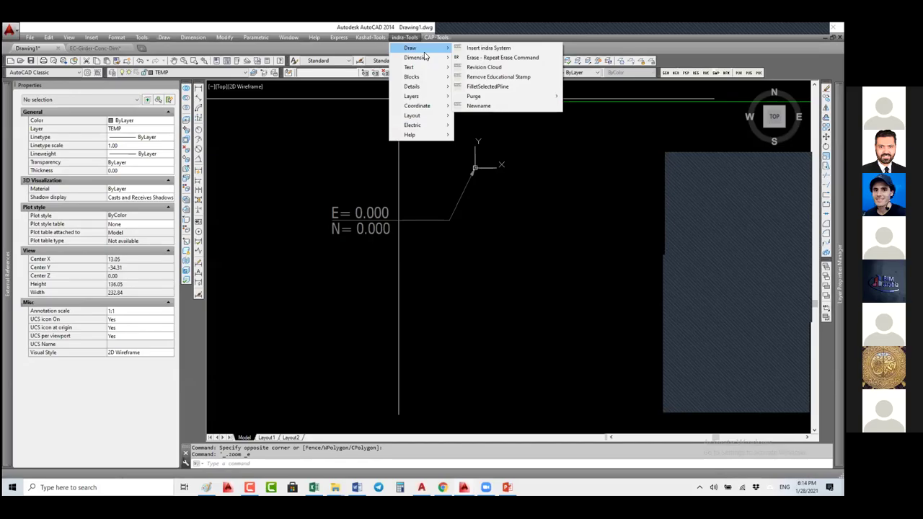
pyautogui.click(498, 198)
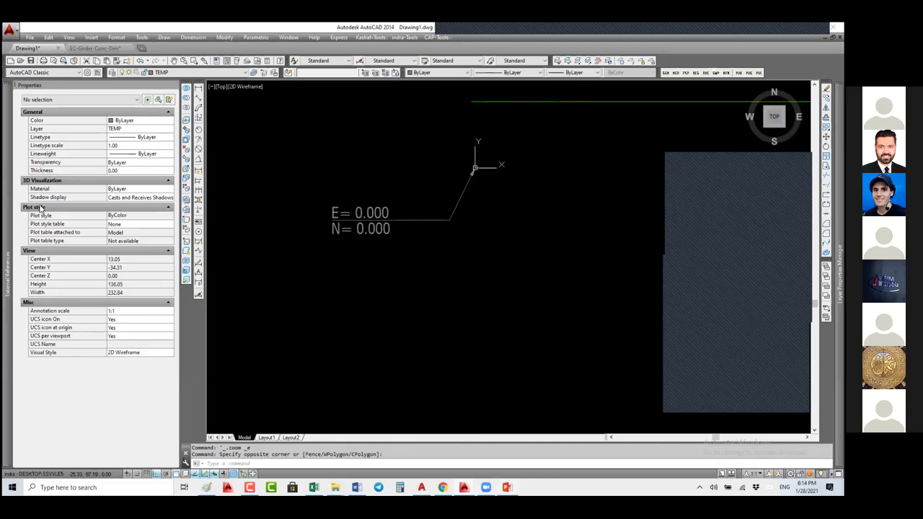
# Switch to PowerPoint and go back to slide 8, Attributes
pyautogui.hotkey('alt', 'Tab')
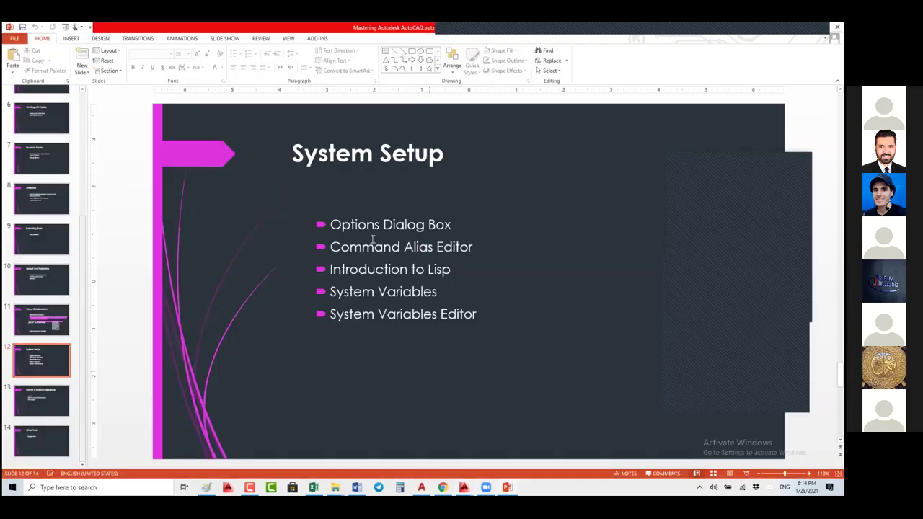
pyautogui.press('pageup')
pyautogui.press('pageup')
pyautogui.press('pageup')
pyautogui.press('pageup')
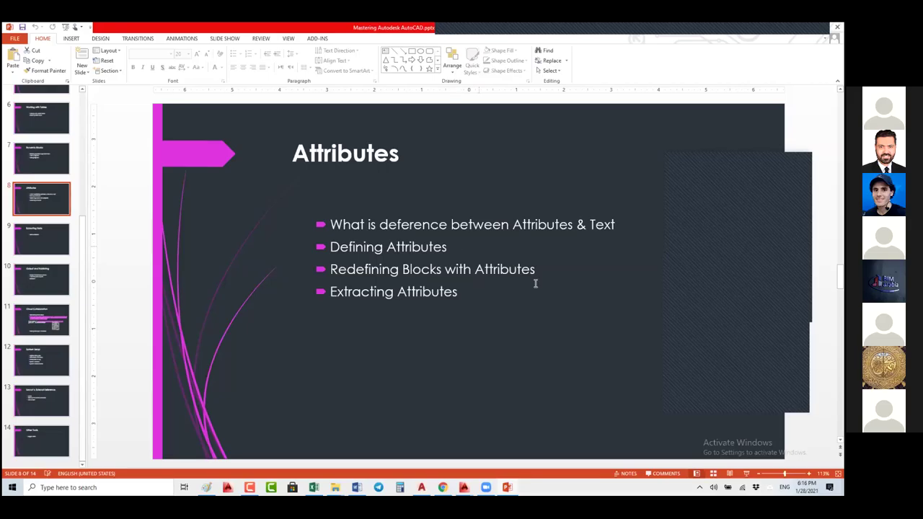
# Select the Attributes slide's bullet lines and glance at the Extracting Data slide
pyautogui.moveTo(459, 293); pyautogui.dragTo(329, 215)
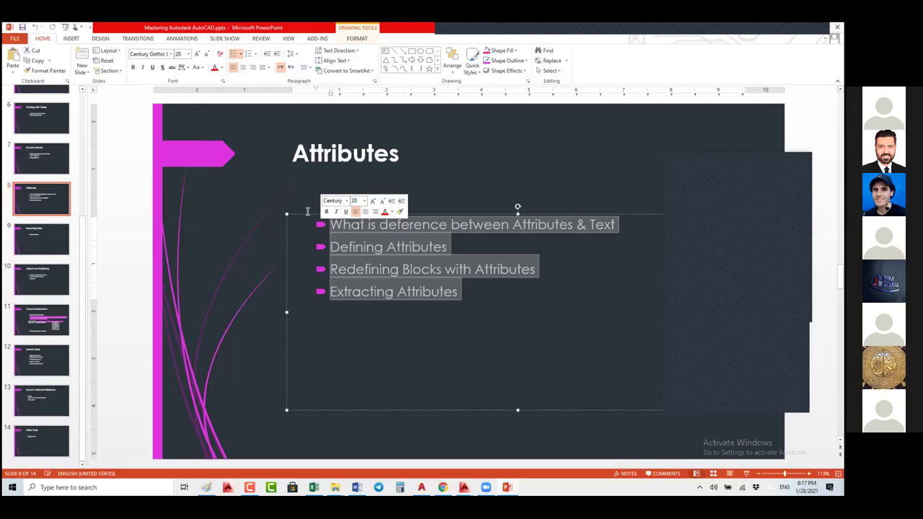
pyautogui.click(490, 297)
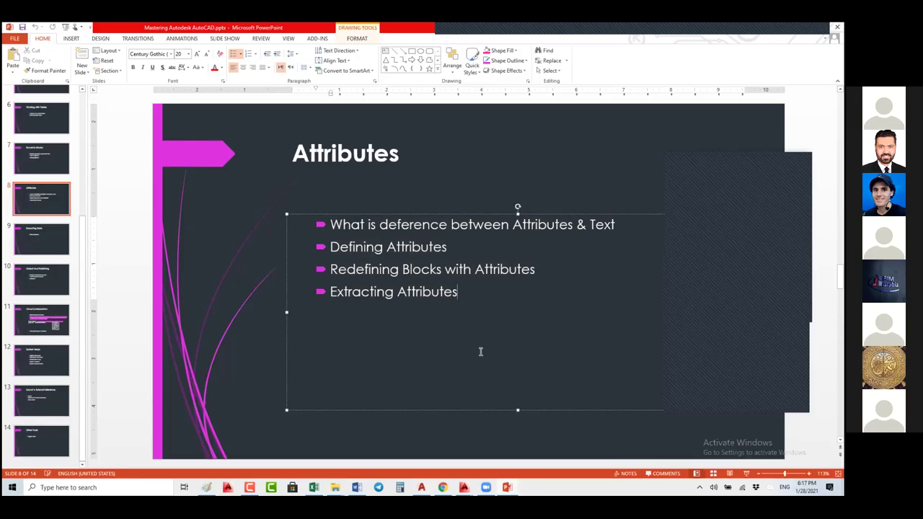
pyautogui.keyDown('shift'); pyautogui.click(300, 236); pyautogui.keyUp('shift')
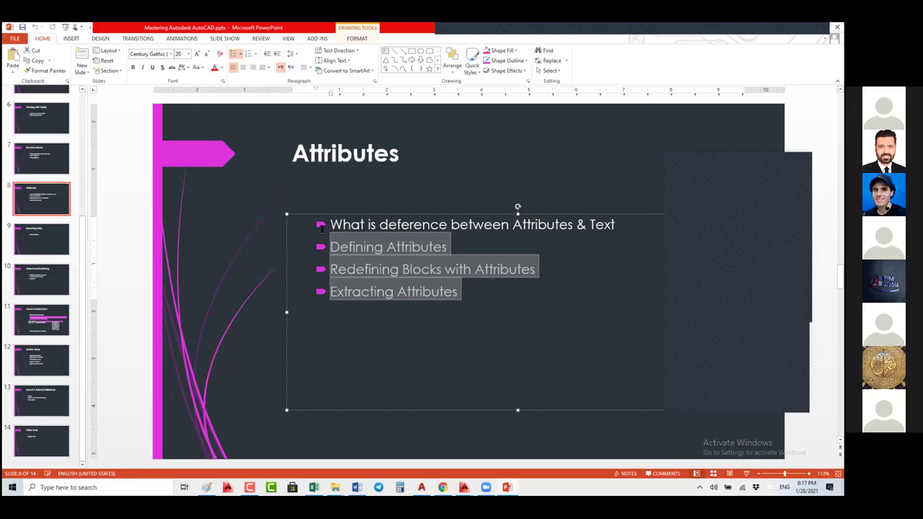
pyautogui.keyDown('shift'); pyautogui.click(322, 227); pyautogui.keyUp('shift')
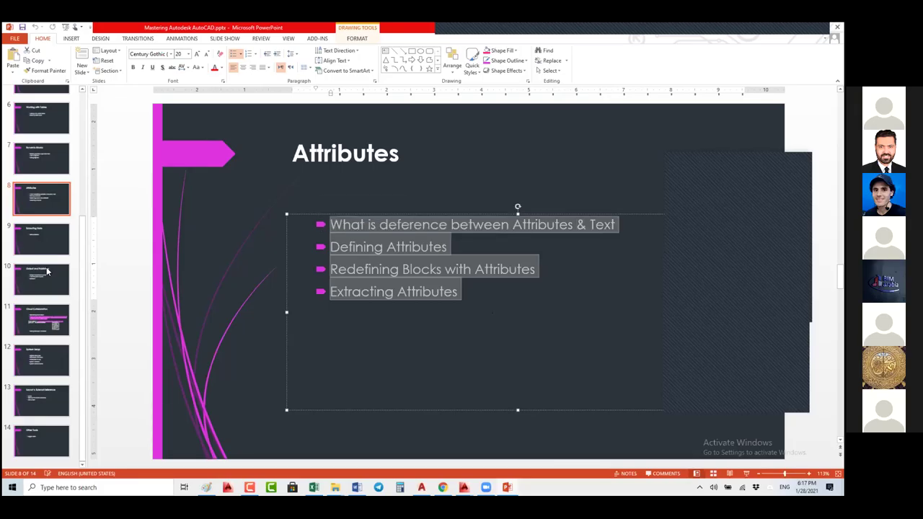
pyautogui.click(46, 241)
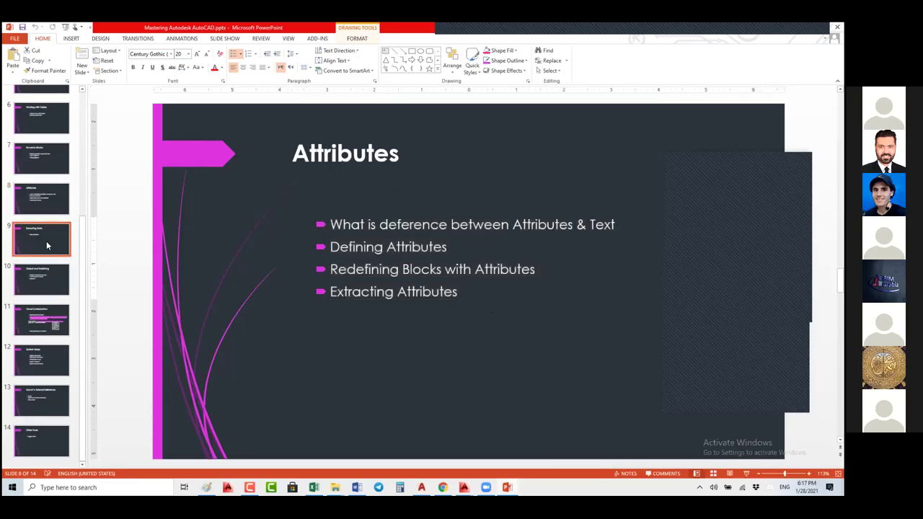
pyautogui.click(53, 197)
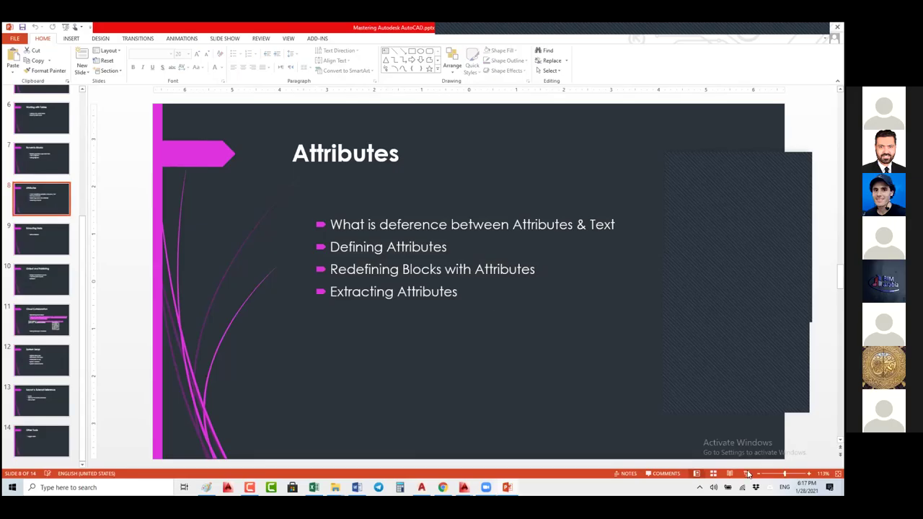
# Switch to Drawing1.dwg and pan and zoom over the W-01 and square blocks
pyautogui.moveTo(464, 488)
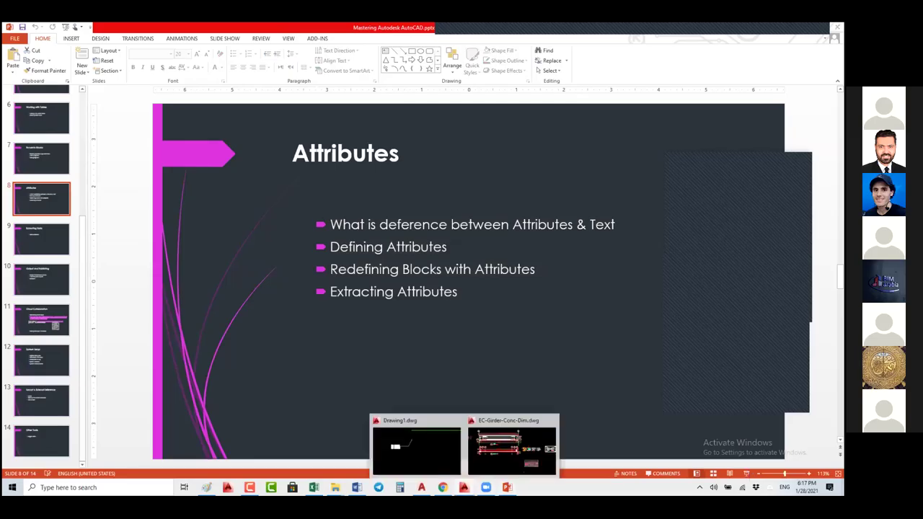
pyautogui.click(416, 447)
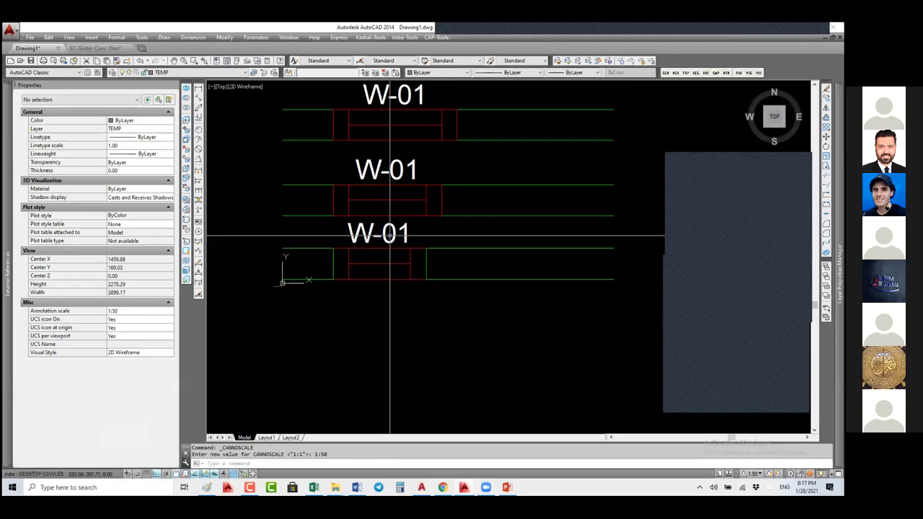
pyautogui.scroll(1, 477, 83)
pyautogui.click(387, 258)
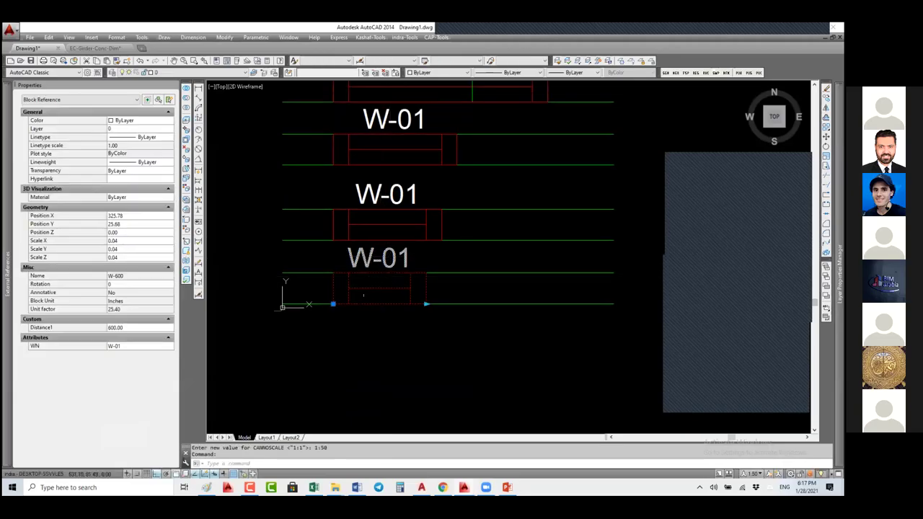
pyautogui.moveTo(365, 312); pyautogui.dragTo(367, 247, button='middle')
pyautogui.scroll(-4, 371, 267)
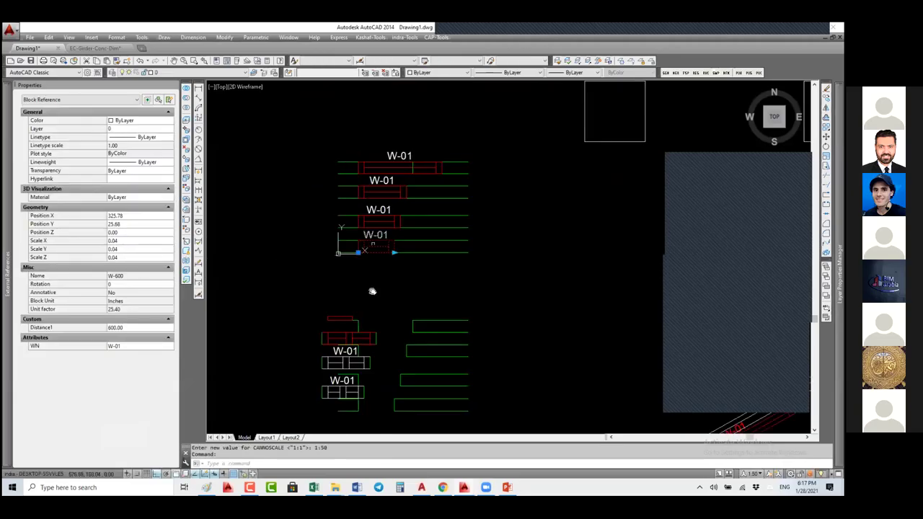
pyautogui.moveTo(249, 268); pyautogui.dragTo(433, 236, button='middle')
pyautogui.scroll(-2, 430, 236)
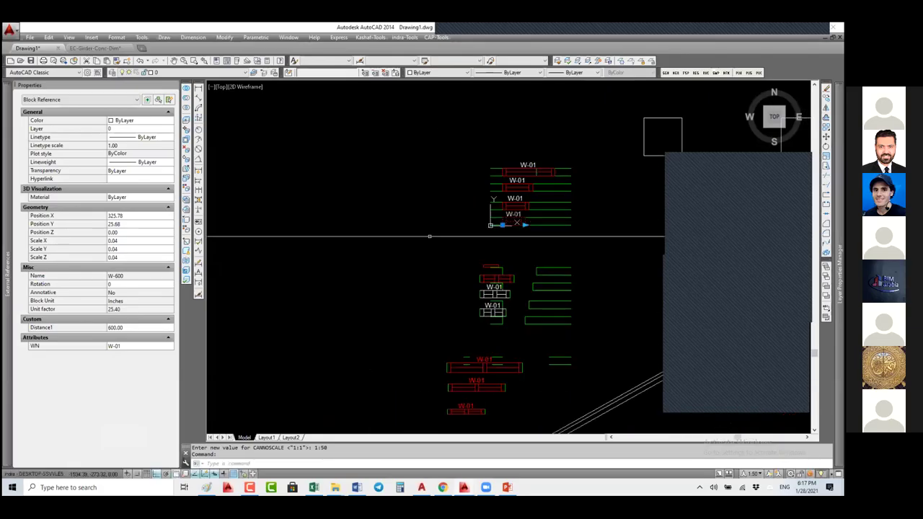
pyautogui.scroll(-2, 430, 236)
# Window-select the square rec-02 block and enter the BE command
pyautogui.click(541, 211)
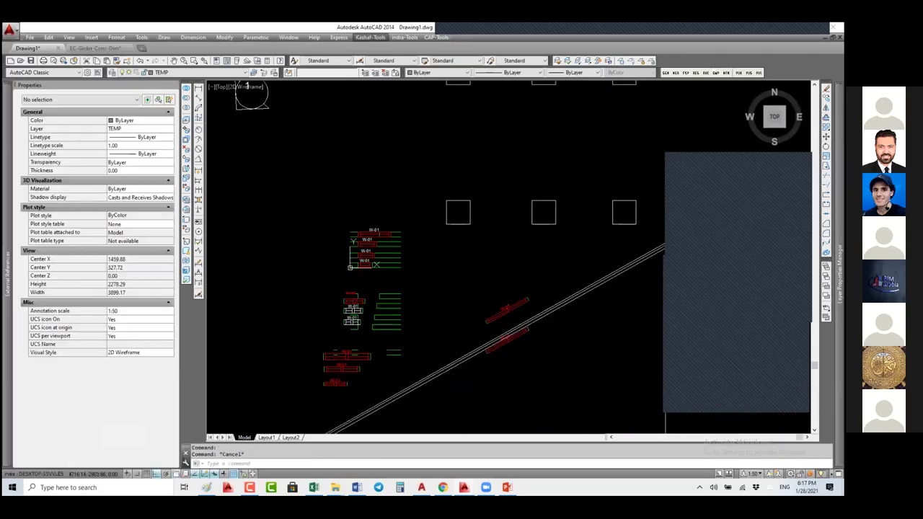
pyautogui.press('Escape')
pyautogui.click(455, 209)
pyautogui.click(422, 213)
pyautogui.scroll(-4, 422, 214)
pyautogui.moveTo(383, 175); pyautogui.dragTo(416, 170, button='middle')
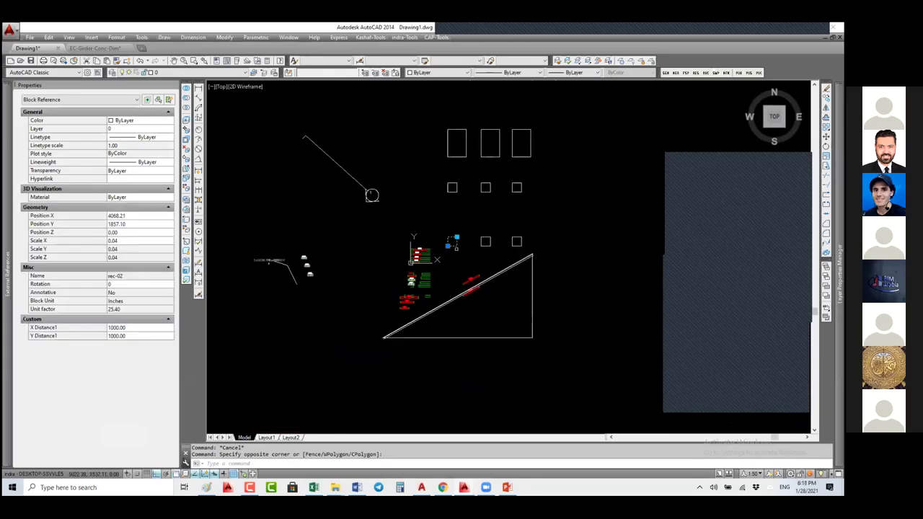
pyautogui.scroll(4, 529, 209)
pyautogui.scroll(2, 454, 238)
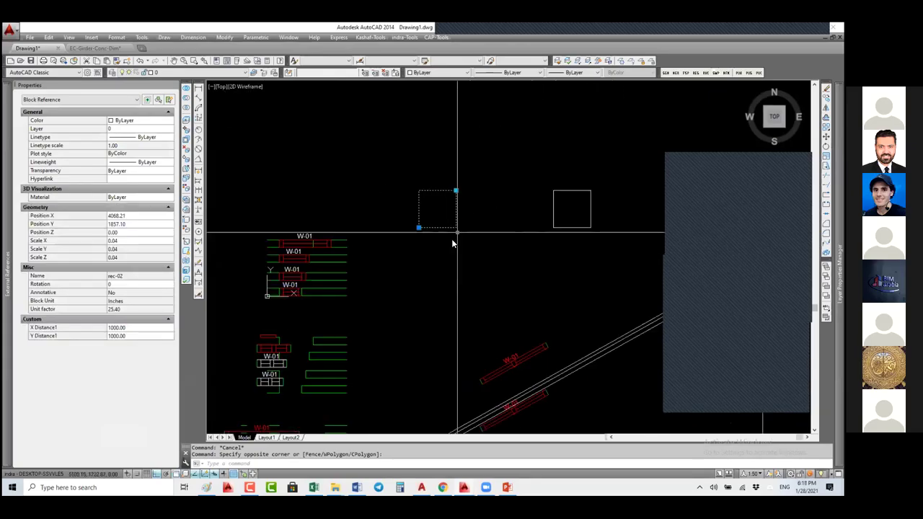
pyautogui.write('Be')
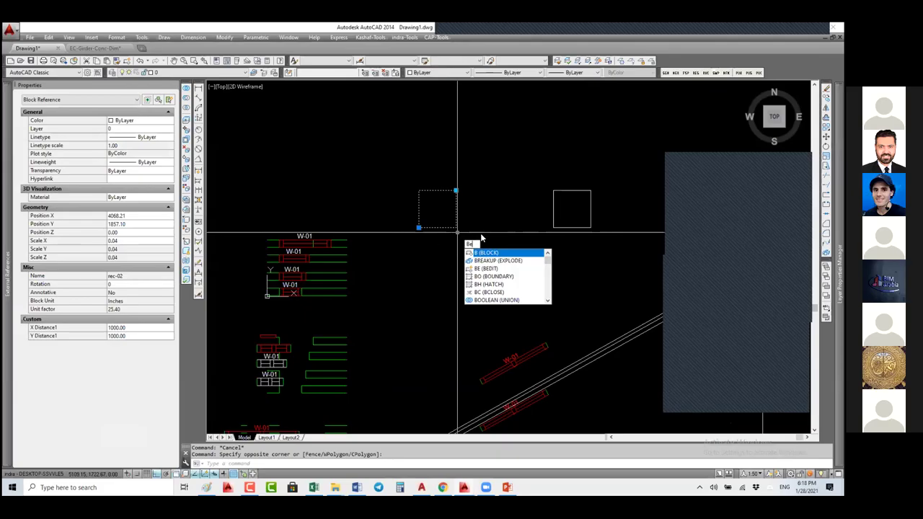
# Pick rec-02 in Edit Block Definition, after trying and cancelling the ATT attribute command
pyautogui.press('Return')
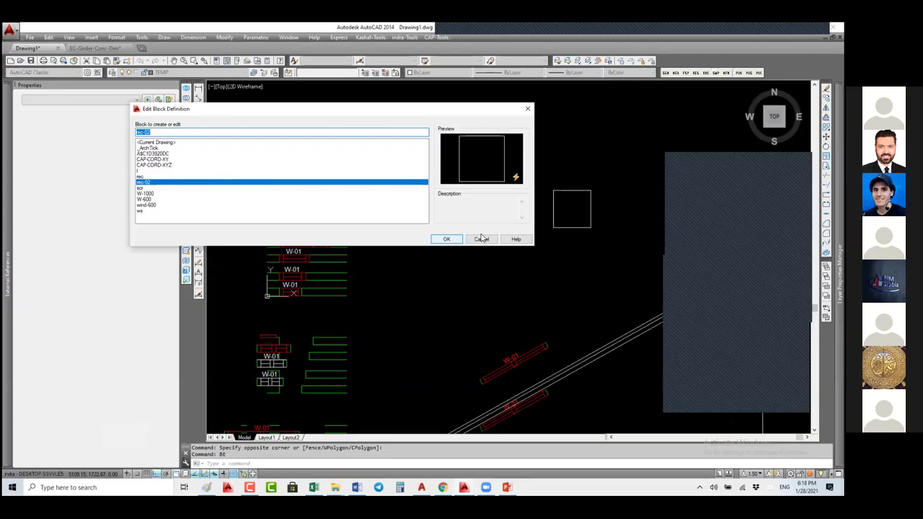
pyautogui.press('Return')
pyautogui.write('att')
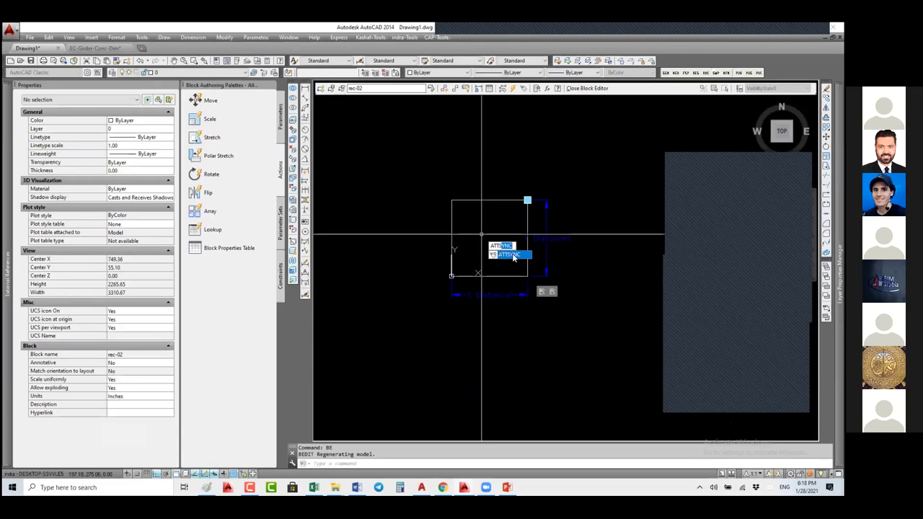
pyautogui.press('Escape')
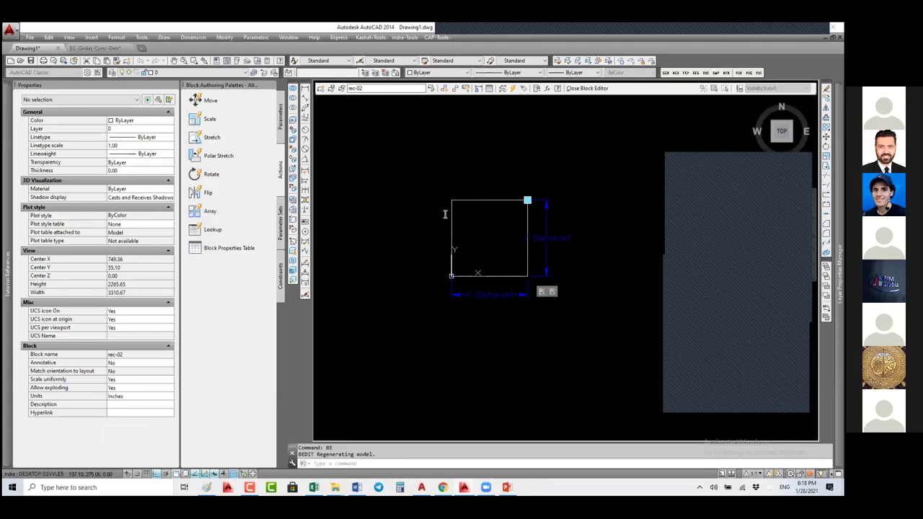
pyautogui.write('att')
pyautogui.press('Return')
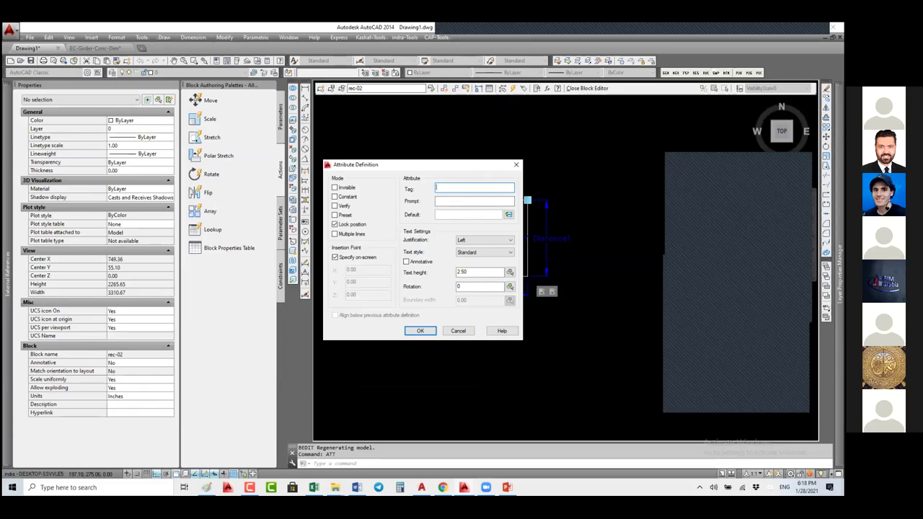
pyautogui.write('MH')
pyautogui.press('Escape')
pyautogui.press('Escape')
pyautogui.write('At')
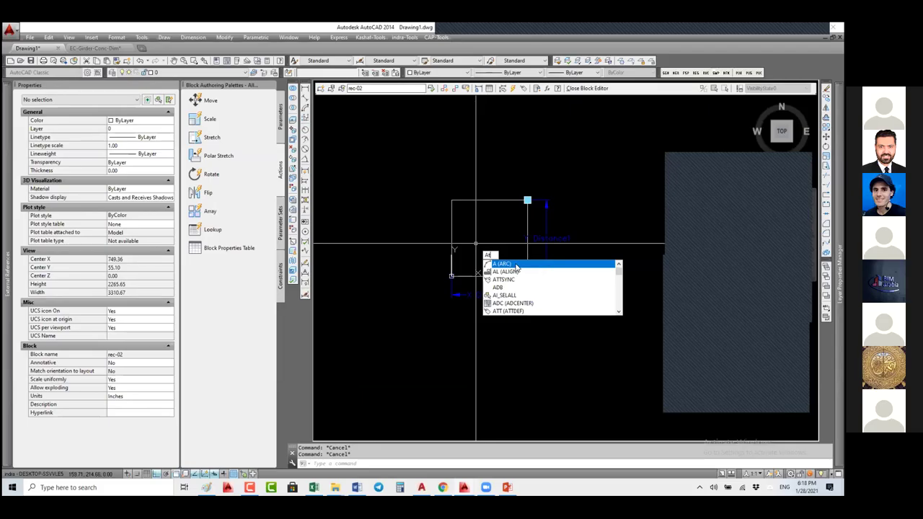
pyautogui.write('t')
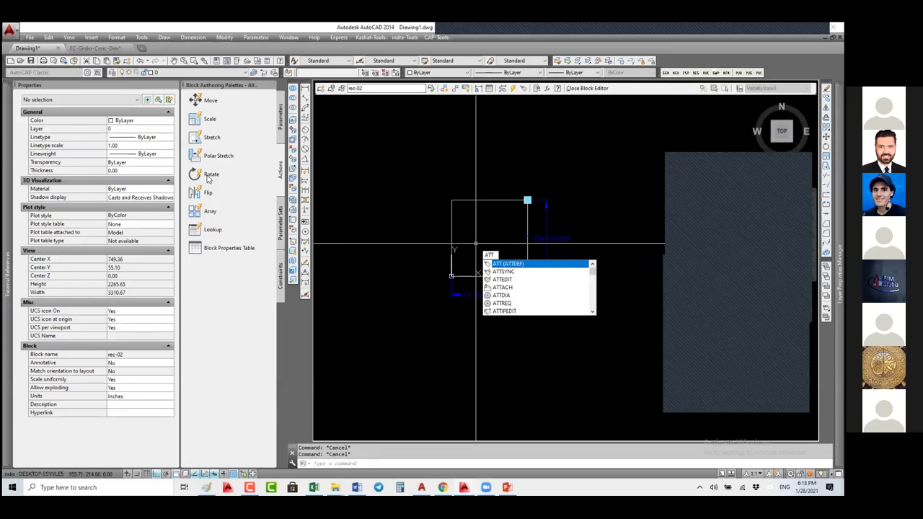
pyautogui.press('Return')
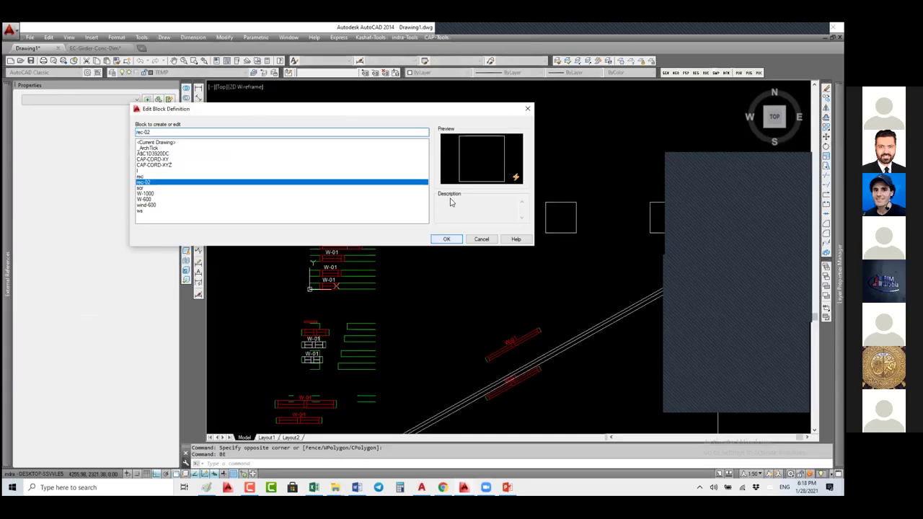
pyautogui.click(449, 239)
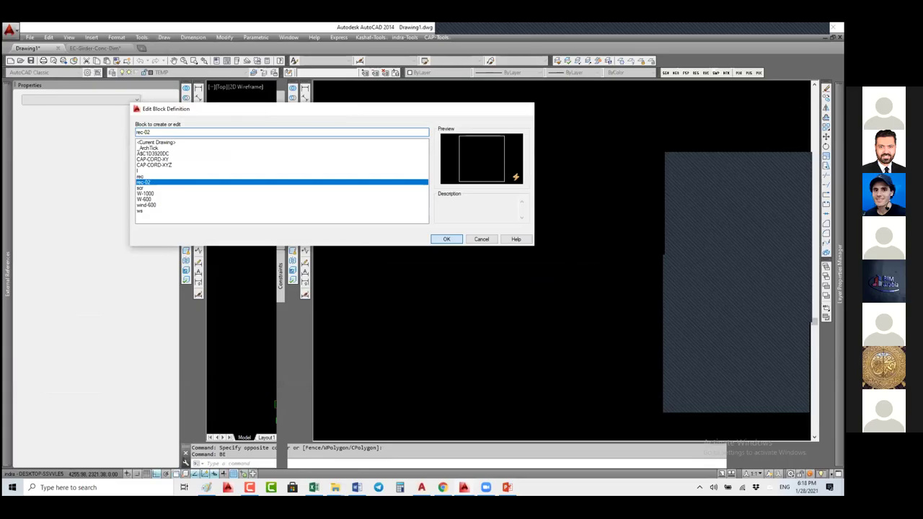
# Define attribute MH No with prompt MH No and default MH-01 in rec-02
pyautogui.write('ATT')
pyautogui.press('Return')
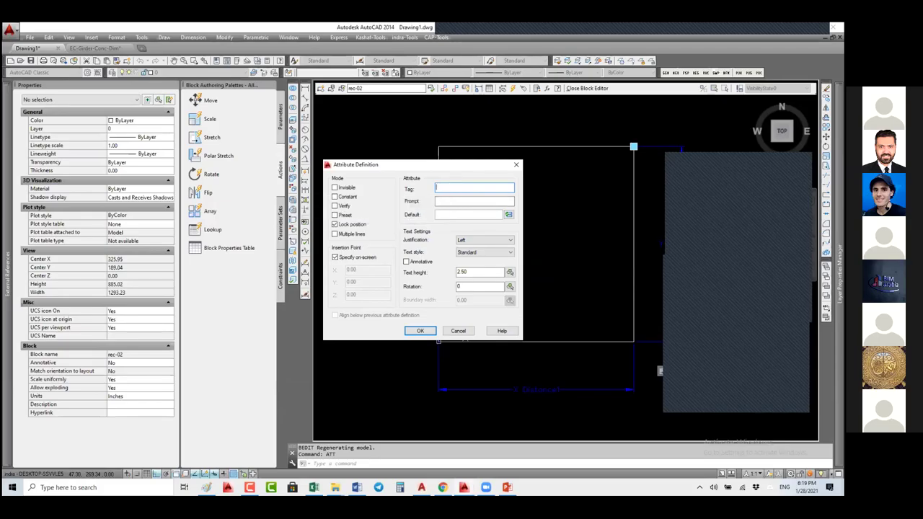
pyautogui.write('MH No')
pyautogui.click(456, 202)
pyautogui.write('MH')
pyautogui.press('BackSpace')
pyautogui.write('No')
pyautogui.click(458, 214)
pyautogui.write('MH-01')
pyautogui.write('0')
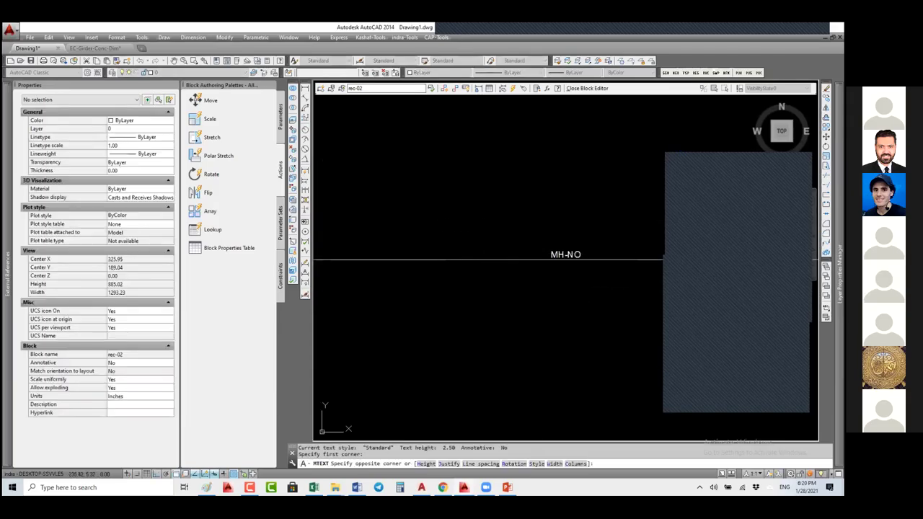
# Add a separate multiline text label reading 'MH-' above the attribute
pyautogui.click(489, 226)
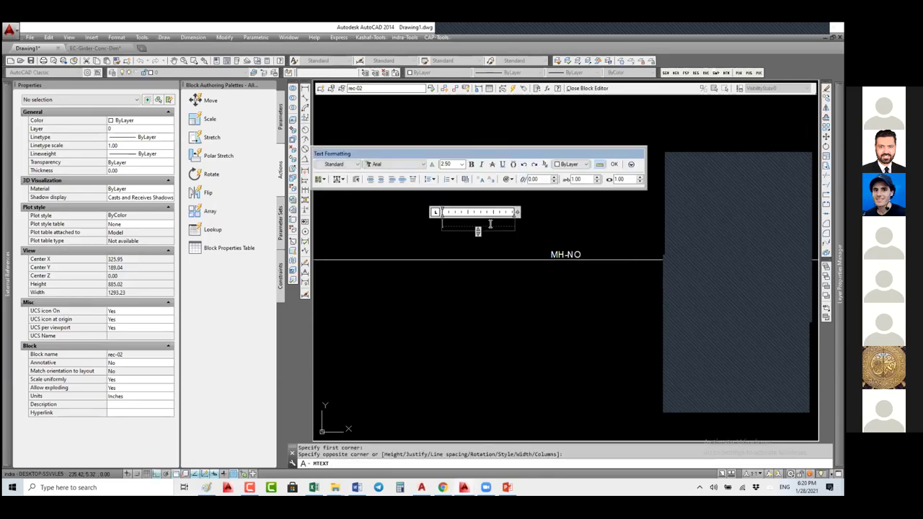
pyautogui.write('MH-')
pyautogui.press('Escape')
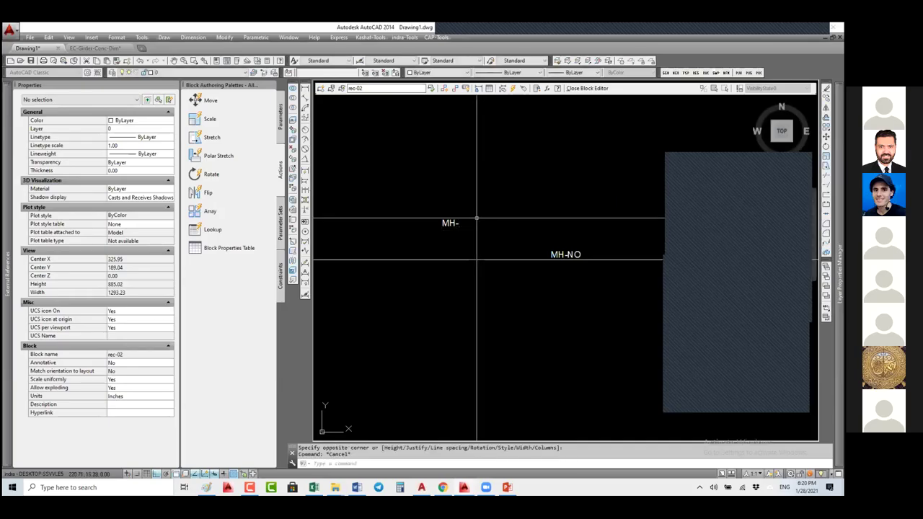
# Set the MH- text to Bottom right justification and place it just left of MH-NO
pyautogui.click(486, 232)
pyautogui.click(419, 207)
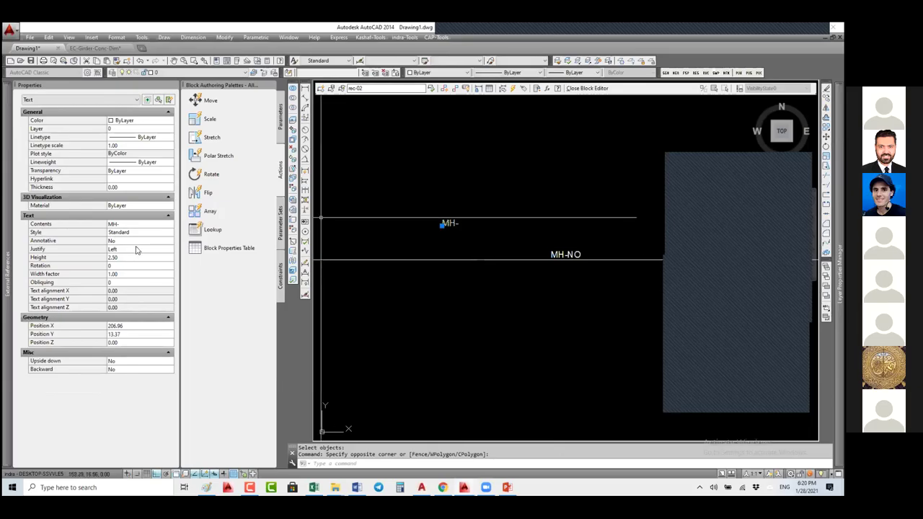
pyautogui.click(137, 250)
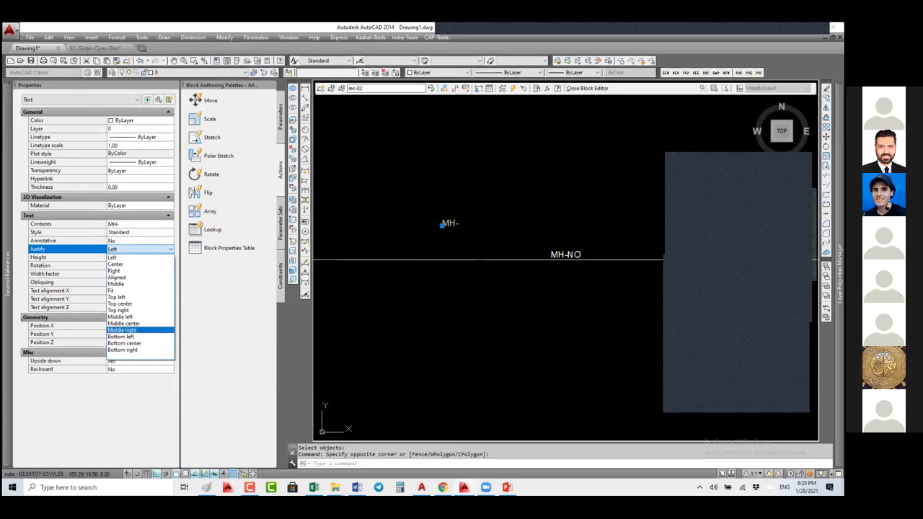
pyautogui.click(122, 349)
pyautogui.click(433, 223)
pyautogui.scroll(3, 550, 257)
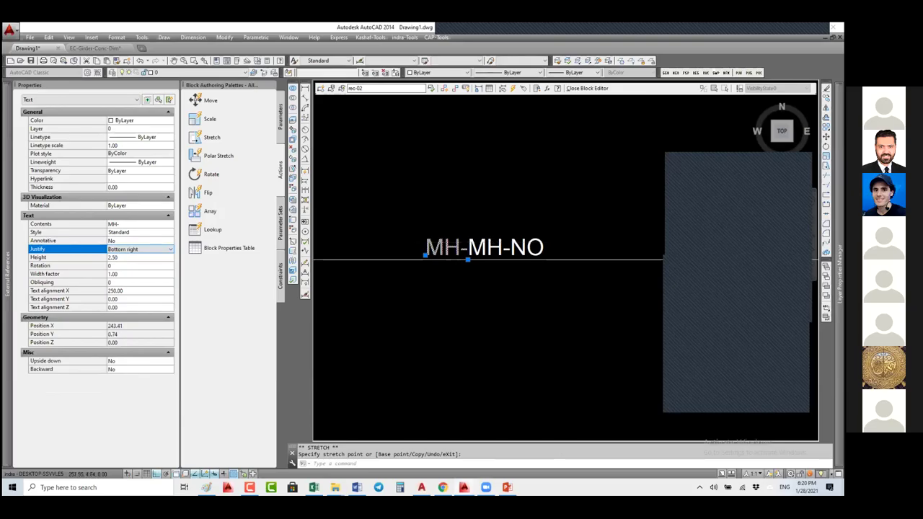
# Clear the selection and bring up a new Attribute Definition dialog with ATT
pyautogui.press('Escape')
pyautogui.write('ATT')
pyautogui.press('Return')
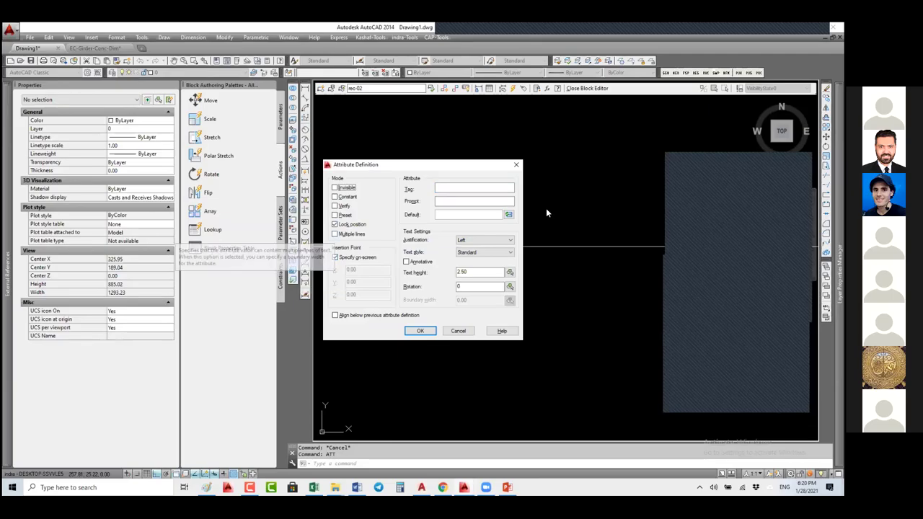
# Turn on Multiple lines for the attribute, exiting its default text editor without saving
pyautogui.press('Return')
pyautogui.click(430, 153)
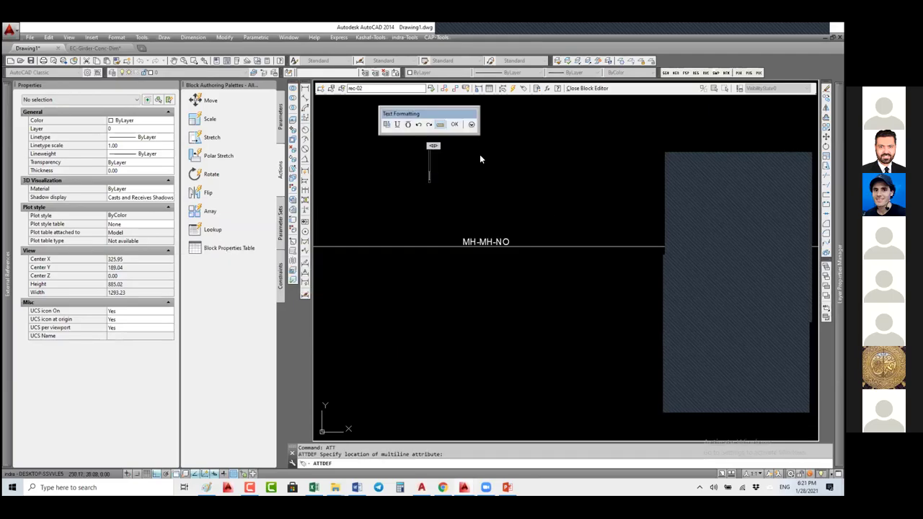
pyautogui.press('Escape')
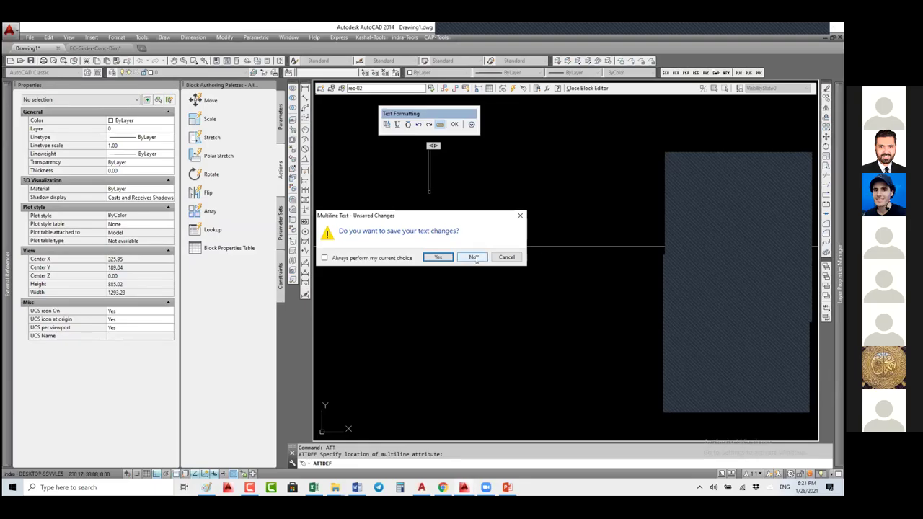
pyautogui.click(475, 258)
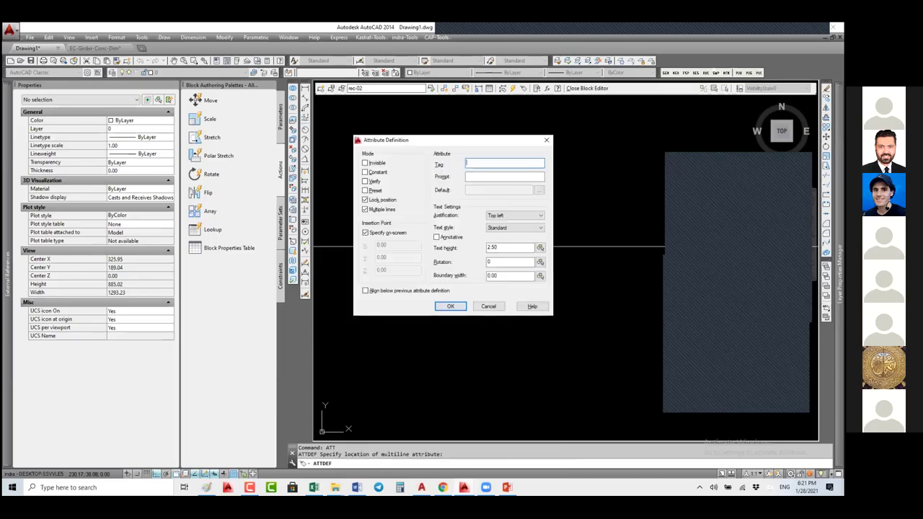
# Draft attribute MH-No with prompt MH No, single line, default 01, then cancel it
pyautogui.write('MH-No')
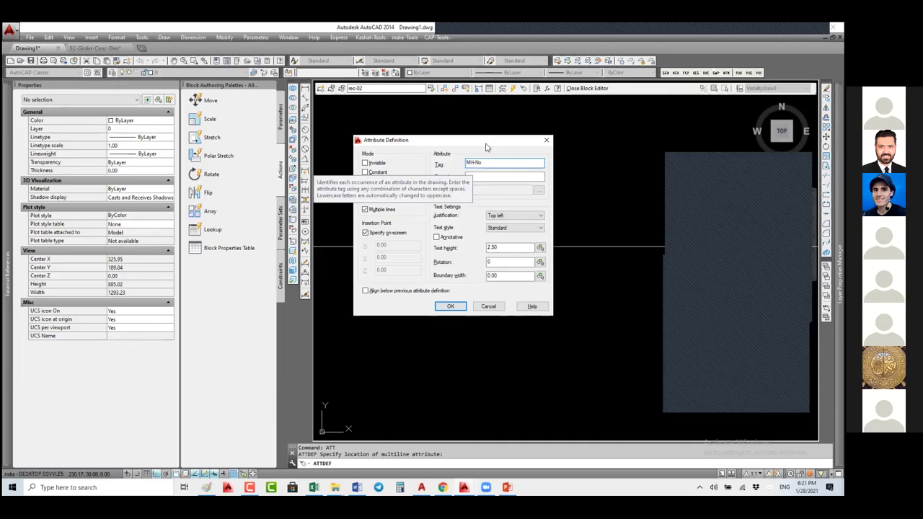
pyautogui.moveTo(483, 140); pyautogui.dragTo(508, 150)
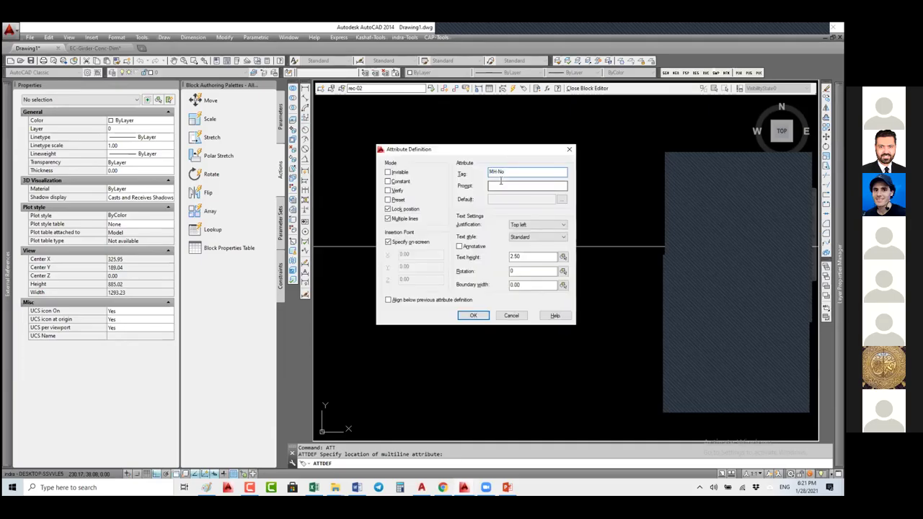
pyautogui.click(515, 185)
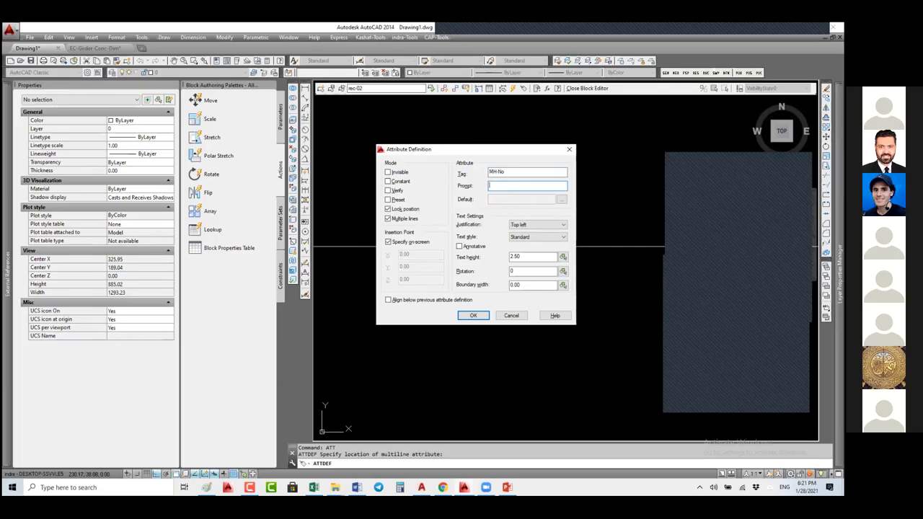
pyautogui.write('MH No')
pyautogui.click(388, 218)
pyautogui.write('01')
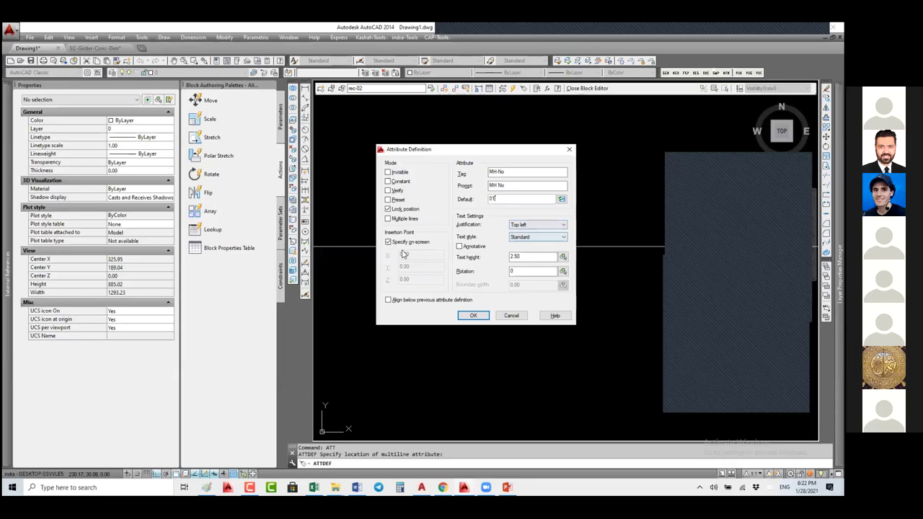
pyautogui.press('Escape')
pyautogui.press('Escape')
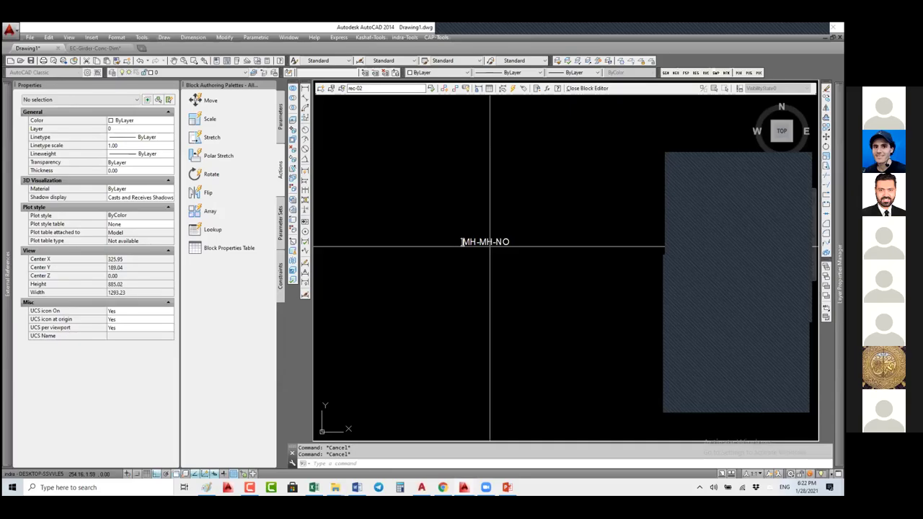
# Run ATTSYNC and confirm Yes to synchronize the rec-02 block's attributes
pyautogui.write('att')
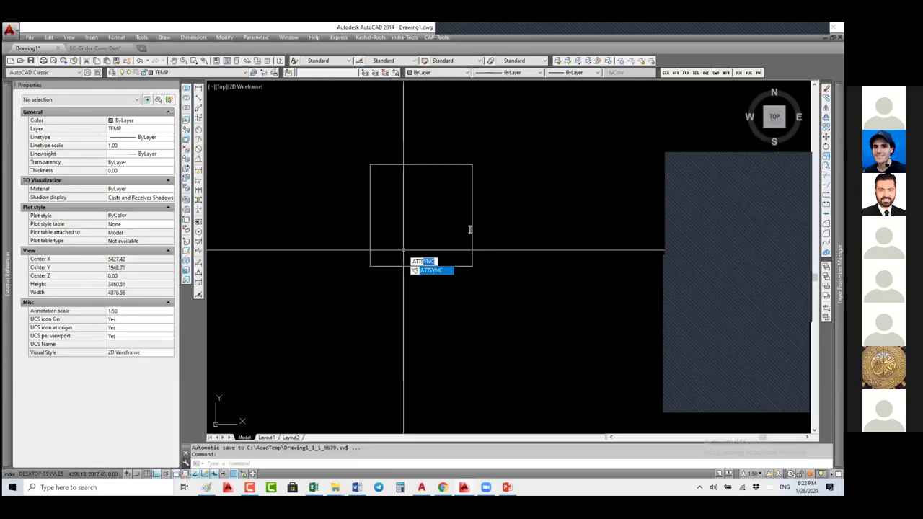
pyautogui.press('Return')
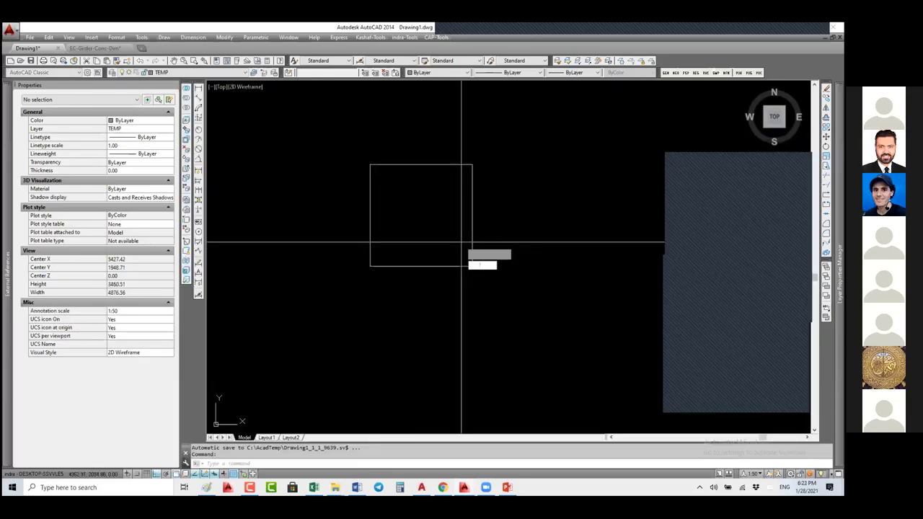
pyautogui.click(471, 225)
pyautogui.write('y')
pyautogui.press('Return')
# Select the rec-02 block, zoom in, and start BEDIT on it
pyautogui.click(428, 169)
pyautogui.scroll(5, 397, 270)
pyautogui.click(393, 255)
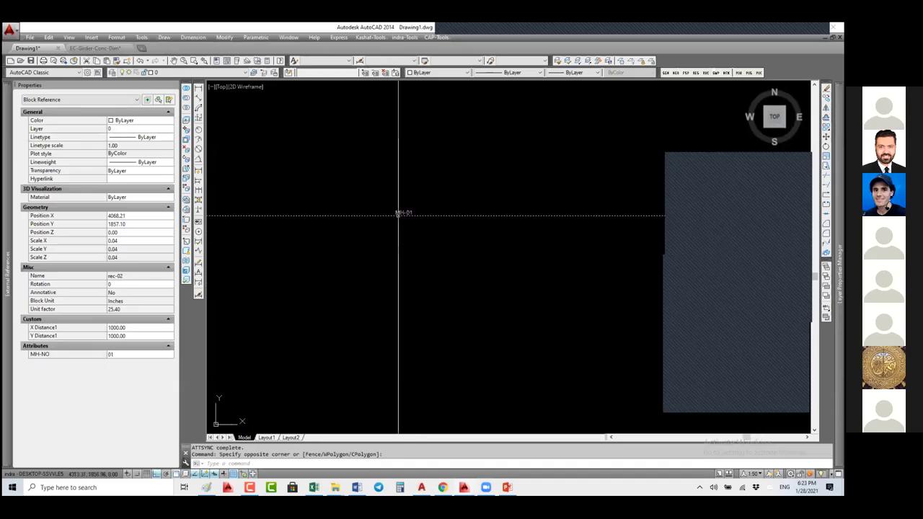
pyautogui.scroll(4, 398, 214)
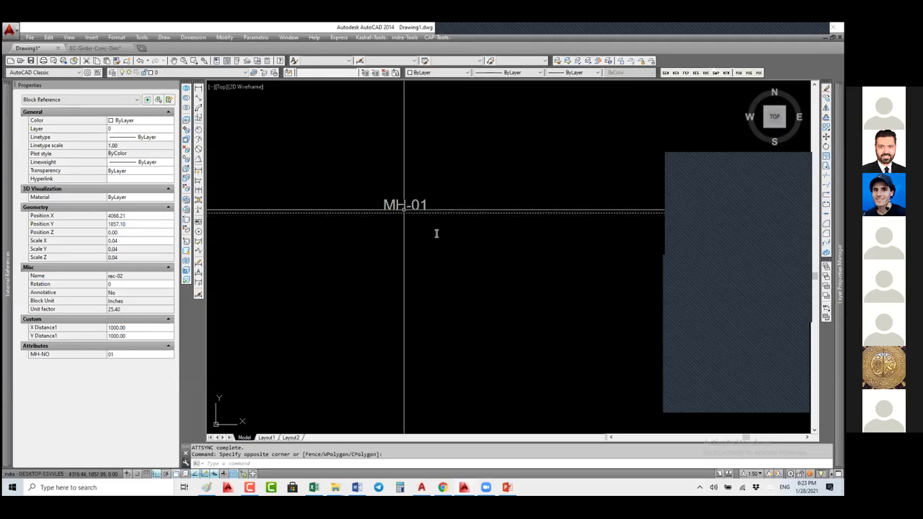
pyautogui.write('Be')
pyautogui.press('Return')
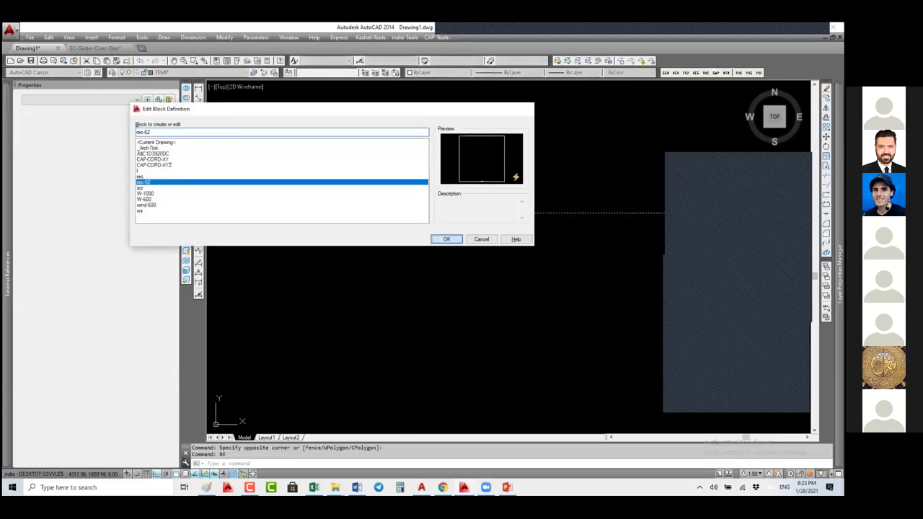
# Open rec-02 in the Block Editor, filter Properties to Text, and set Annotative to No
pyautogui.press('Return')
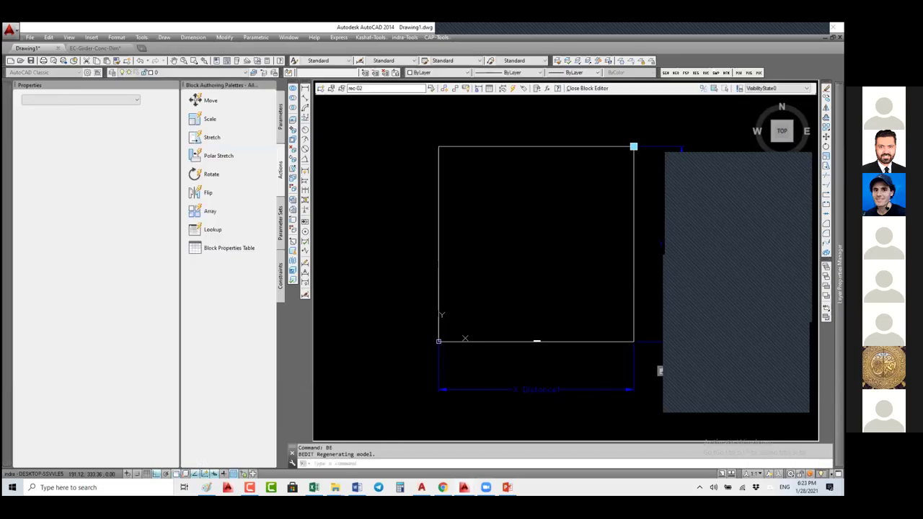
pyautogui.scroll(-2, 552, 183)
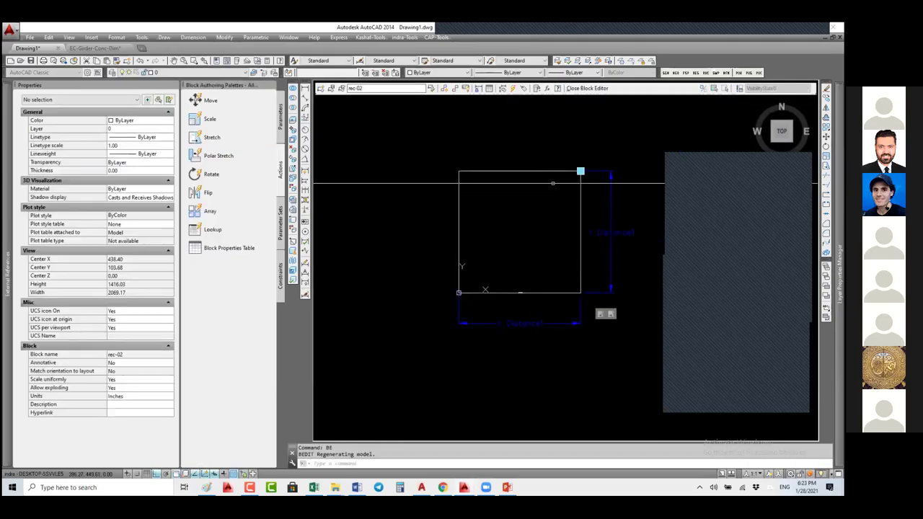
pyautogui.click(553, 183)
pyautogui.click(80, 100)
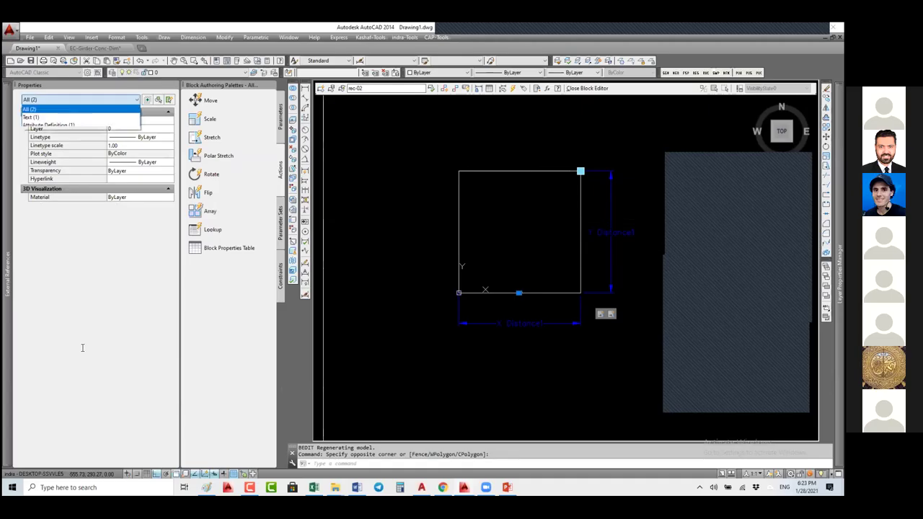
pyautogui.press('Return')
pyautogui.click(126, 240)
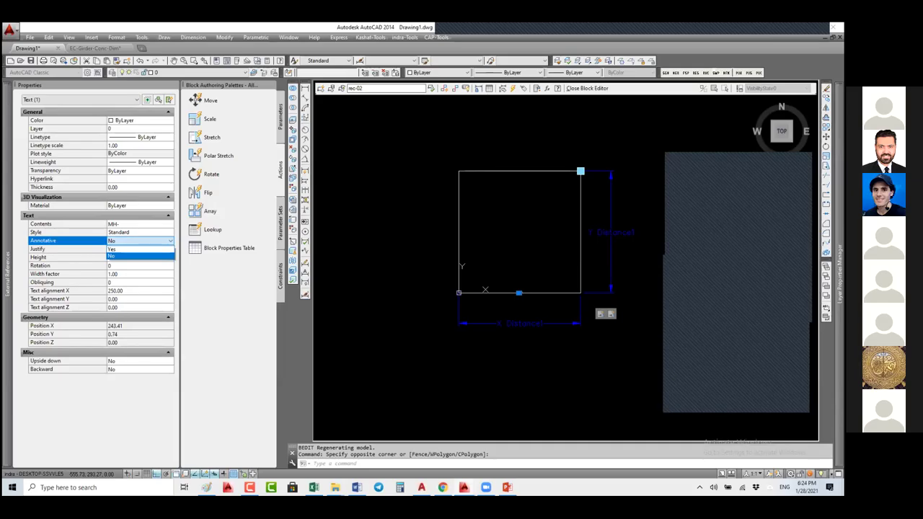
pyautogui.click(454, 171)
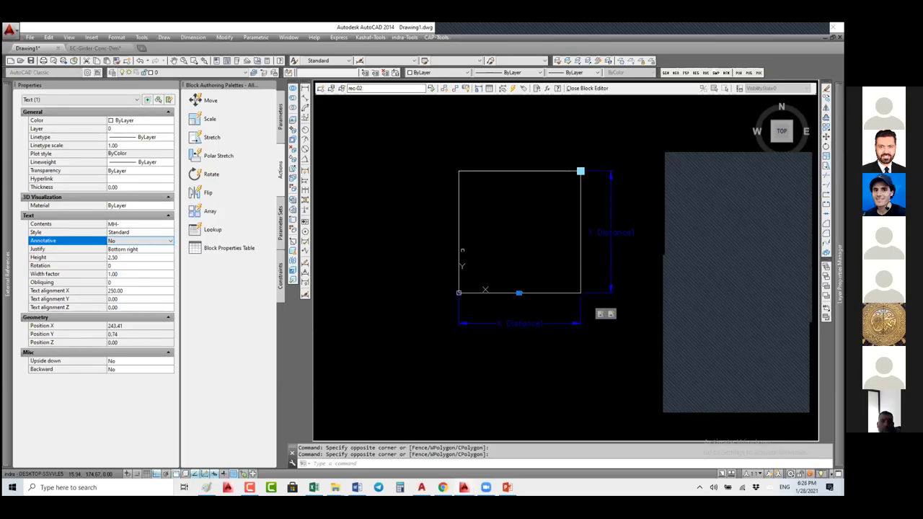
# Close the Block Editor saving the rec-02 changes, then zoom to extents
pyautogui.click(604, 90)
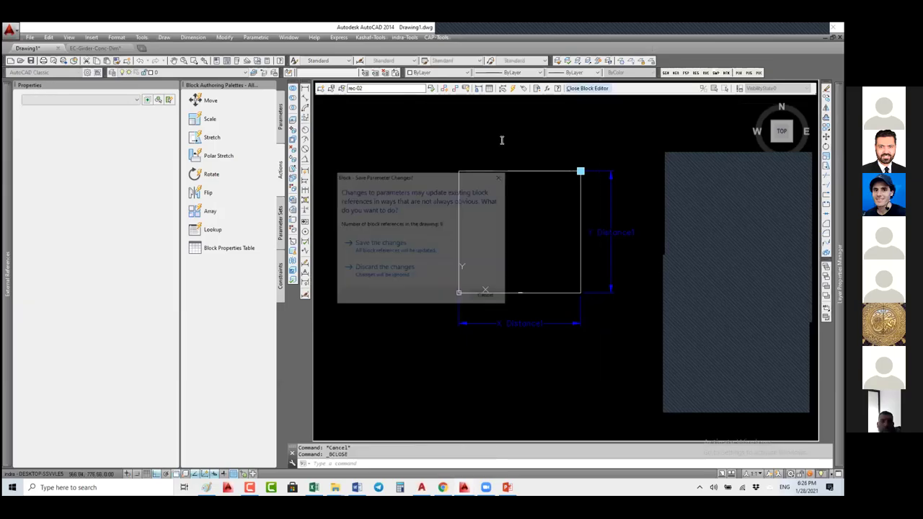
pyautogui.click(376, 245)
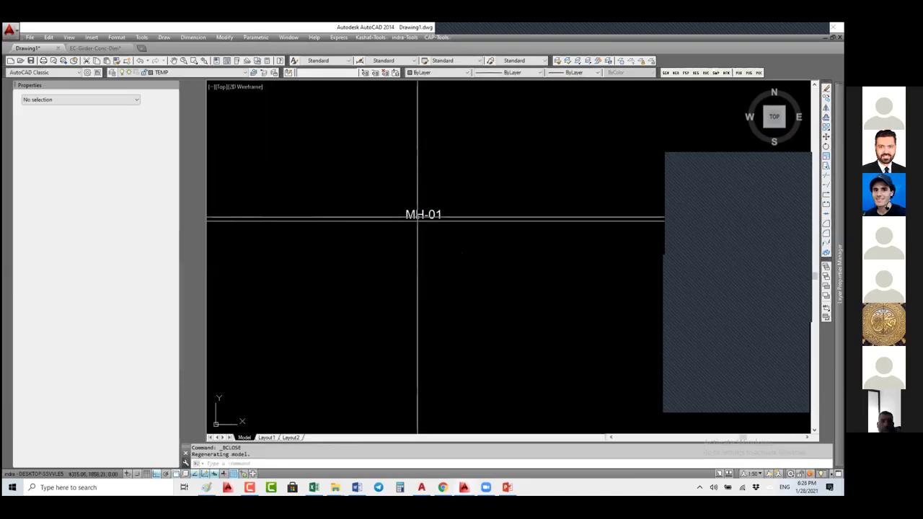
pyautogui.middleClick(419, 216)
pyautogui.middleClick(419, 216)
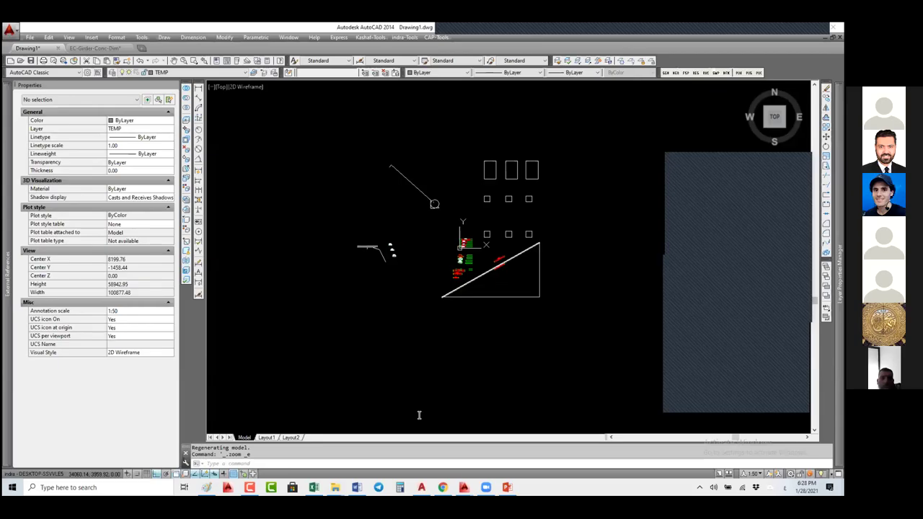
# Bring back the Bridges folder window and navigate to C:\CAP_Standards
pyautogui.moveTo(335, 488)
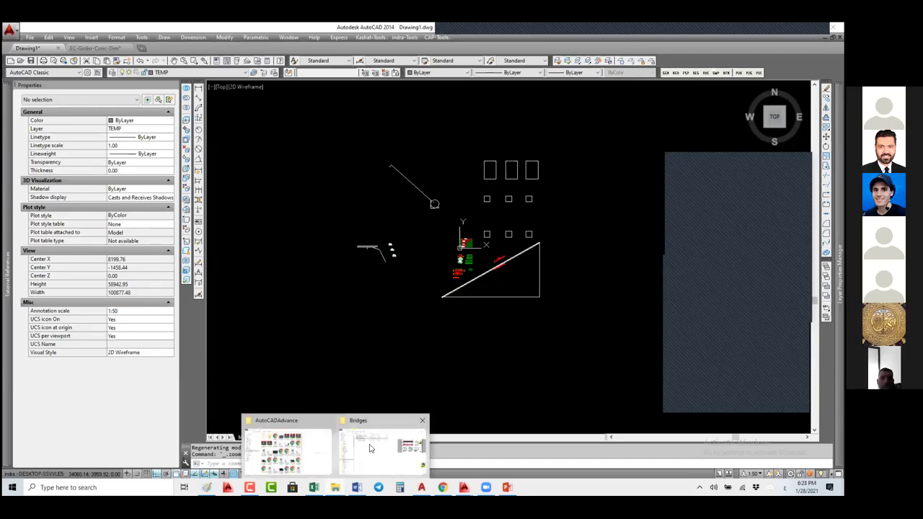
pyautogui.click(369, 449)
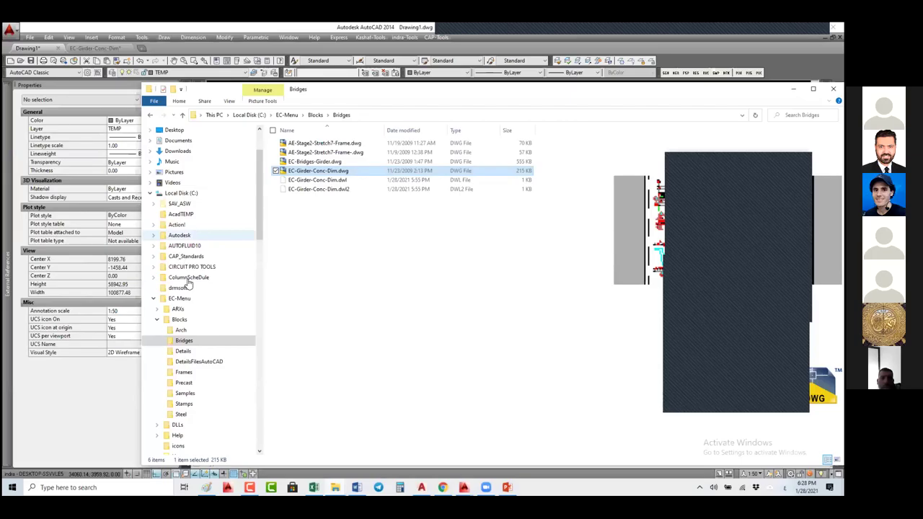
pyautogui.click(185, 257)
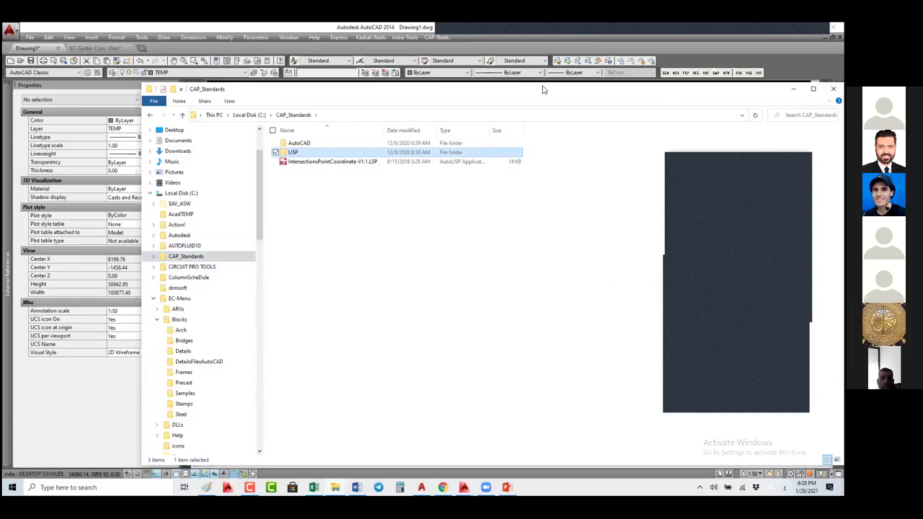
# Select the sudoku folder inside C:\CAP_Standards\LISP, then close File Explorer
pyautogui.press('Return')
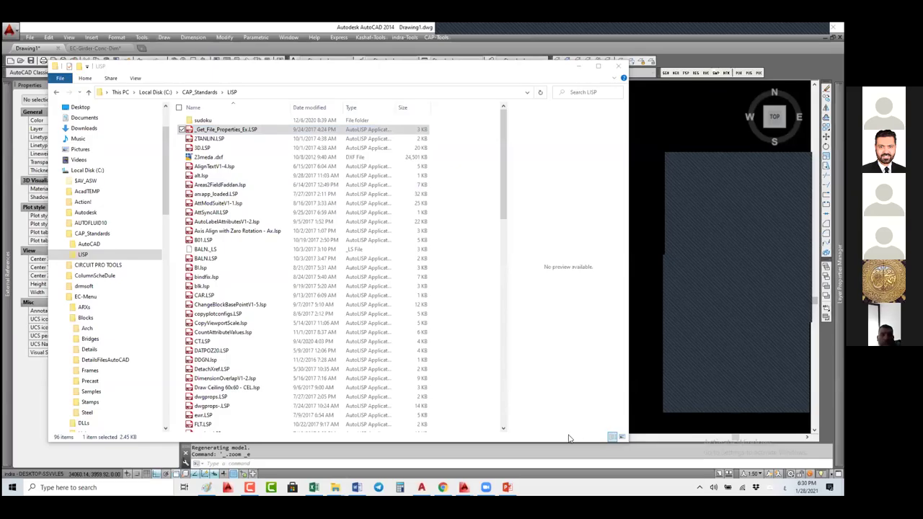
pyautogui.moveTo(486, 487)
pyautogui.click(205, 120)
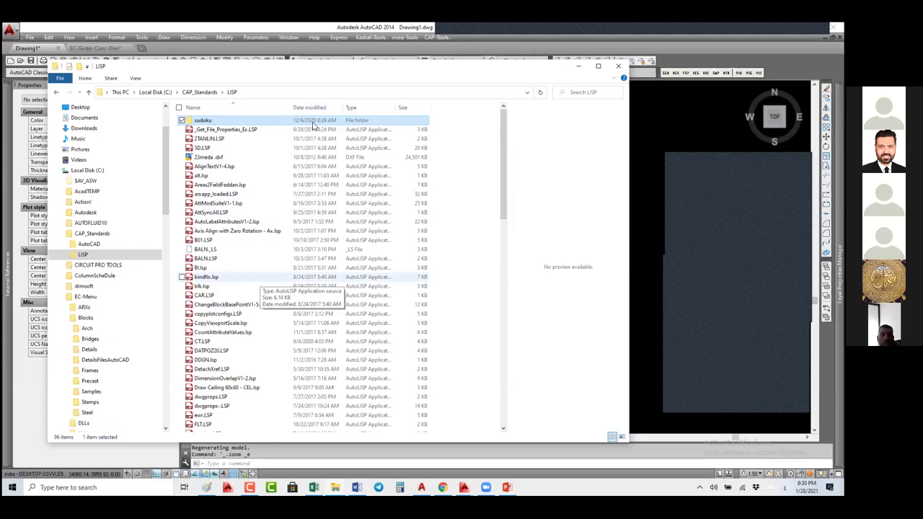
pyautogui.hotkey('alt', 'Tab')
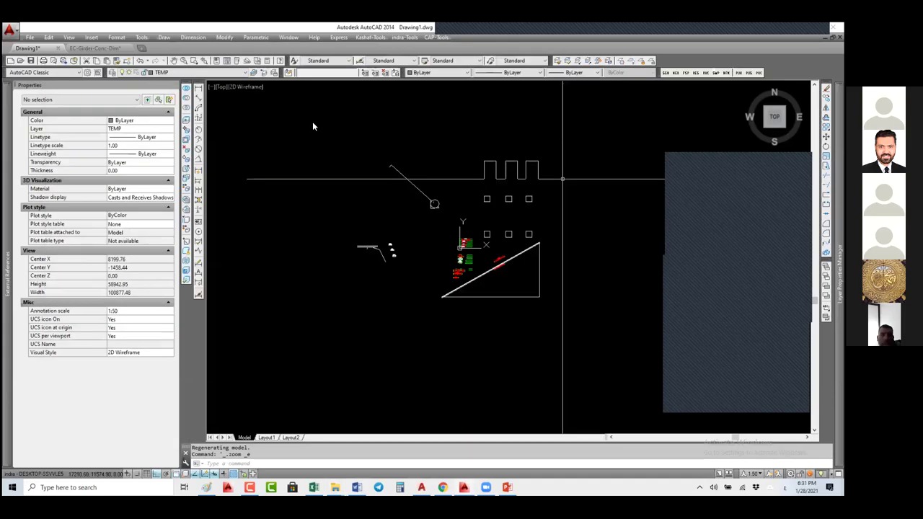
# Start a window selection in the drawing, then switch to PowerPoint's slide 11, Cloud Collaboration
pyautogui.click(314, 125)
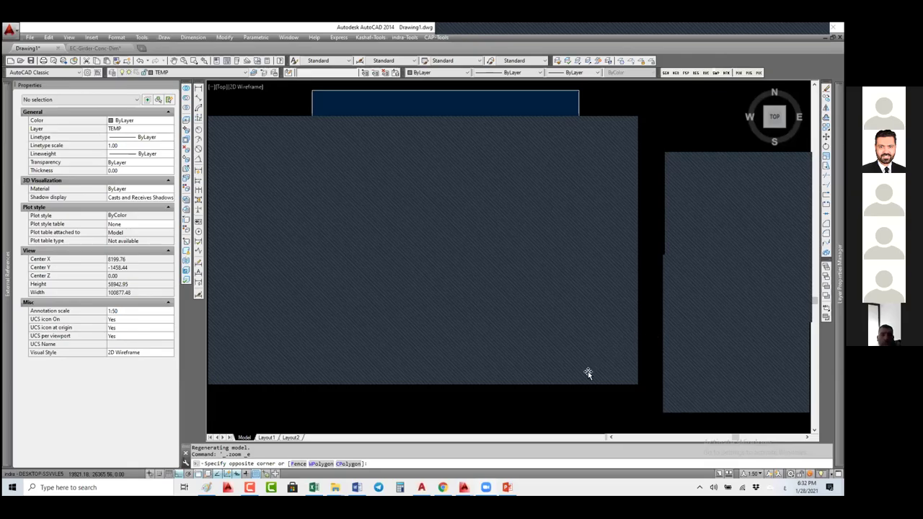
pyautogui.hotkey('alt', 'Tab')
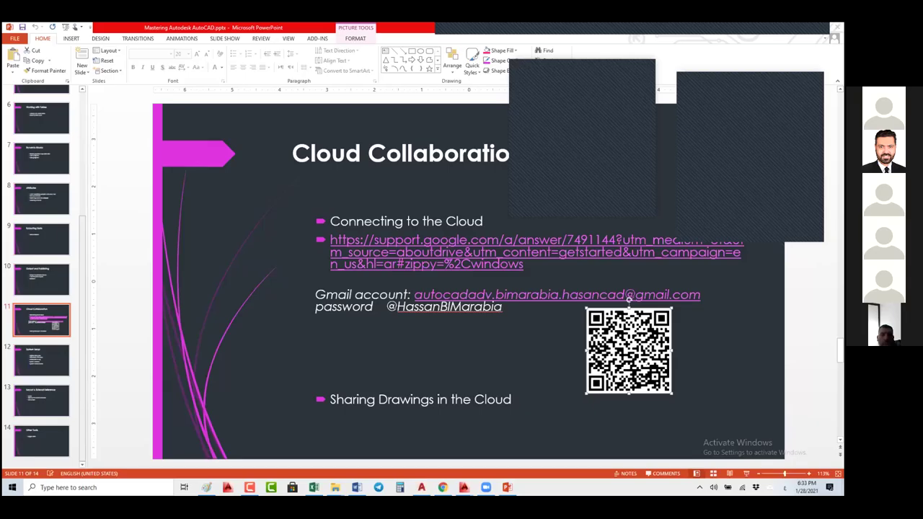
# Select the QR code picture on the Cloud Collaboration slide, copy it, and paste it into Paint
pyautogui.click(315, 280)
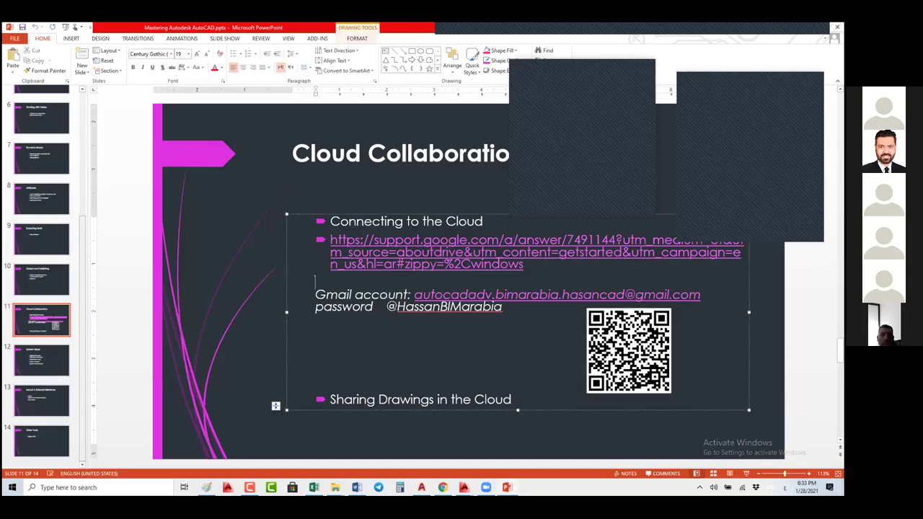
pyautogui.press('Escape')
pyautogui.press('Escape')
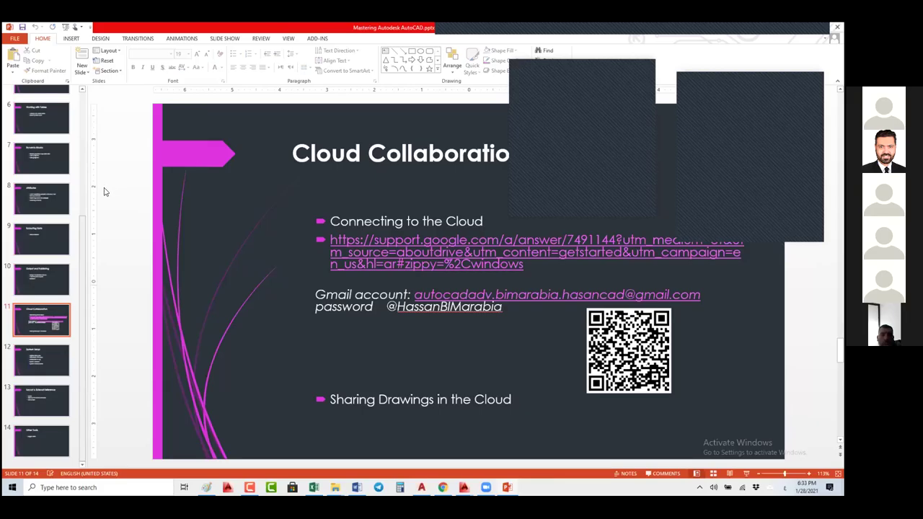
pyautogui.press('Tab')
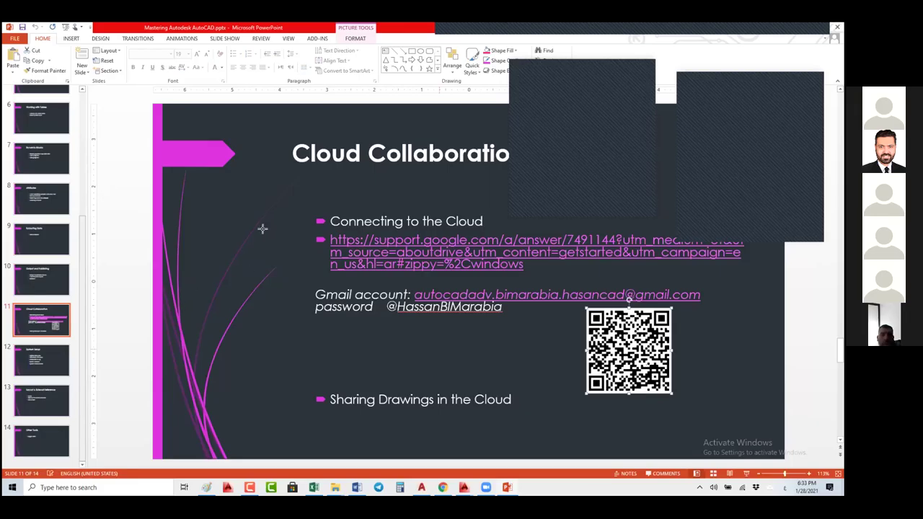
pyautogui.hotkey('alt', 'Tab')
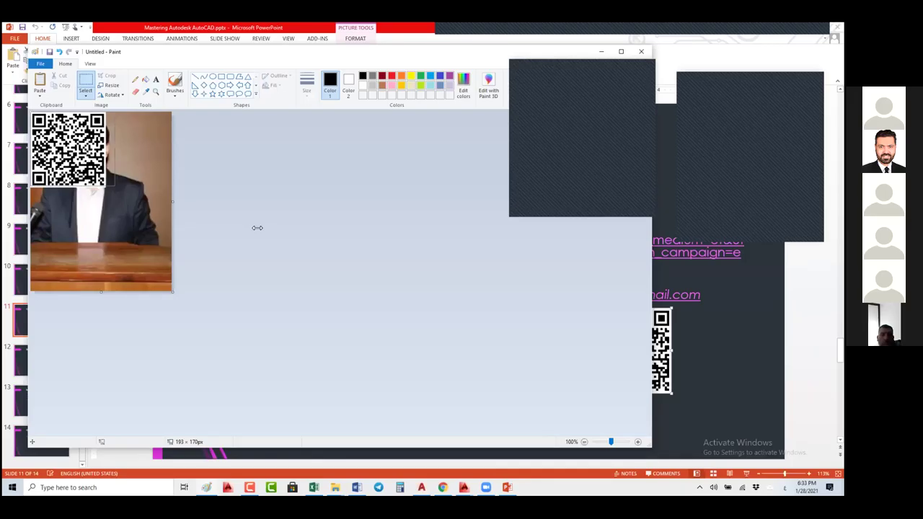
# Crop the Paint image to the QR code and trim the canvas bottom edge to fit
pyautogui.hotkey('ctrl', 'shift', 'x')
pyautogui.keyDown('ctrl'); pyautogui.scroll(2, 258, 228); pyautogui.keyUp('ctrl')
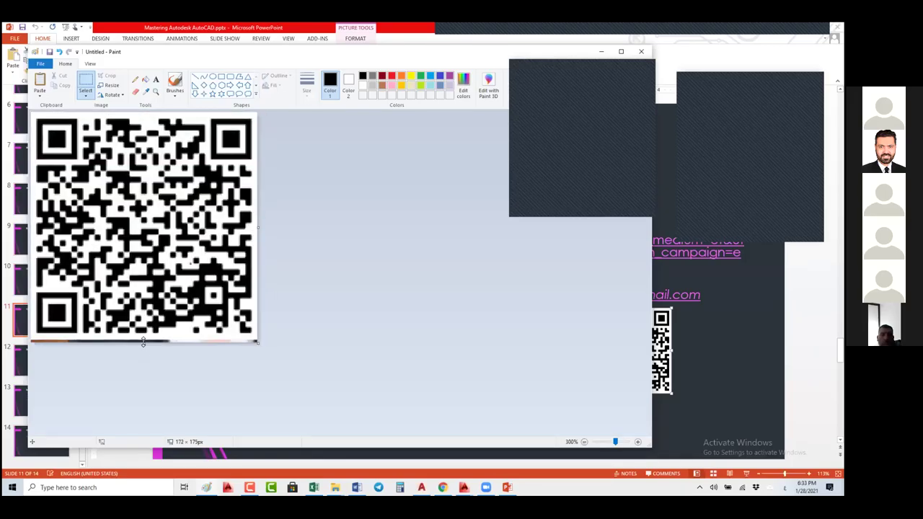
pyautogui.moveTo(143, 342); pyautogui.dragTo(144, 338)
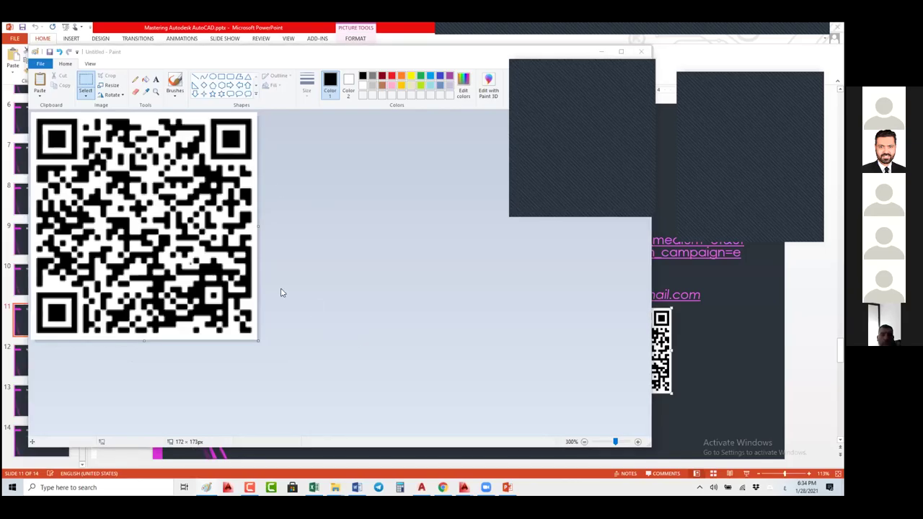
# Save the QR image as a PNG on the Desktop, then bring Excel and AutoCAD forward
pyautogui.click(230, 253)
pyautogui.click(540, 358)
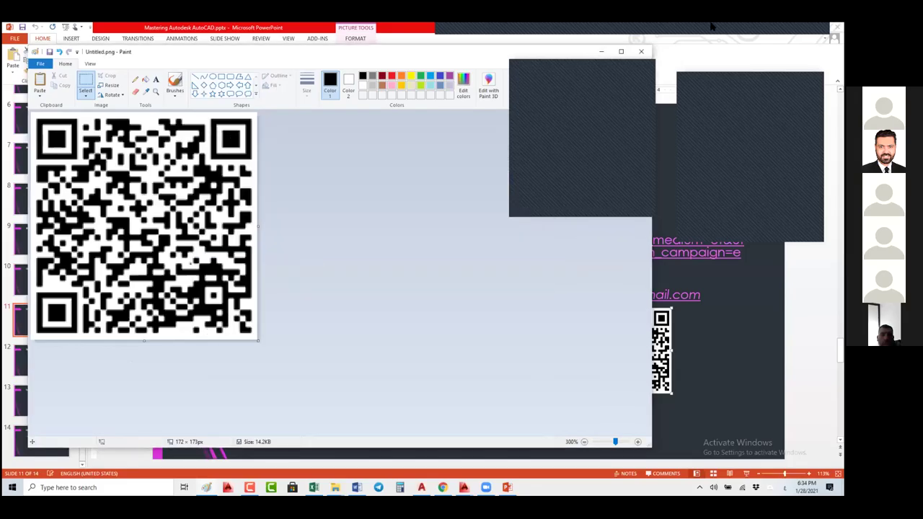
pyautogui.click(707, 74)
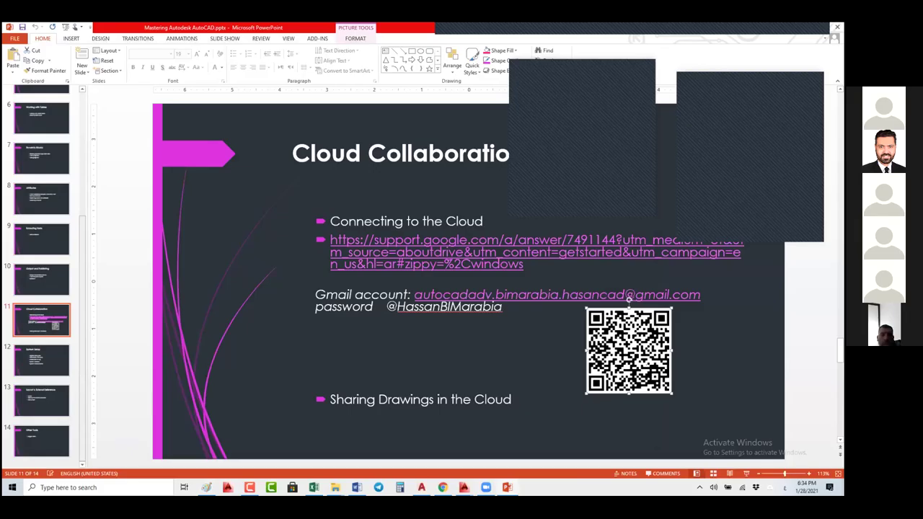
pyautogui.hotkey('alt', 'Tab')
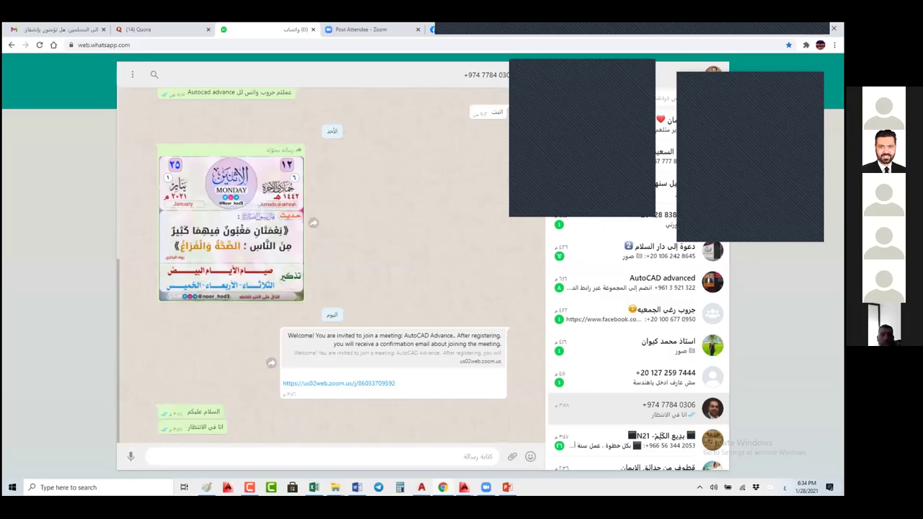
pyautogui.hotkey('alt', 'Tab')
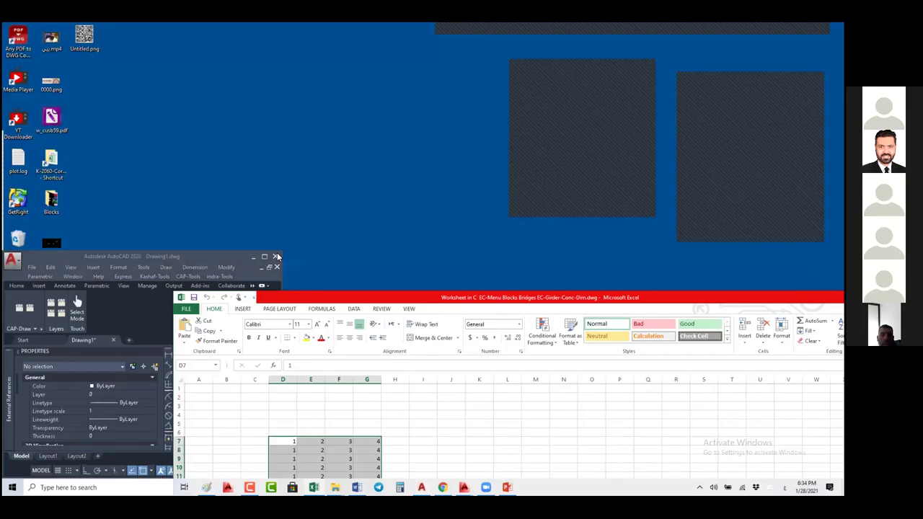
# Move the AutoCAD window aside and return to PowerPoint's Cloud Collaboration slide
pyautogui.click(278, 256)
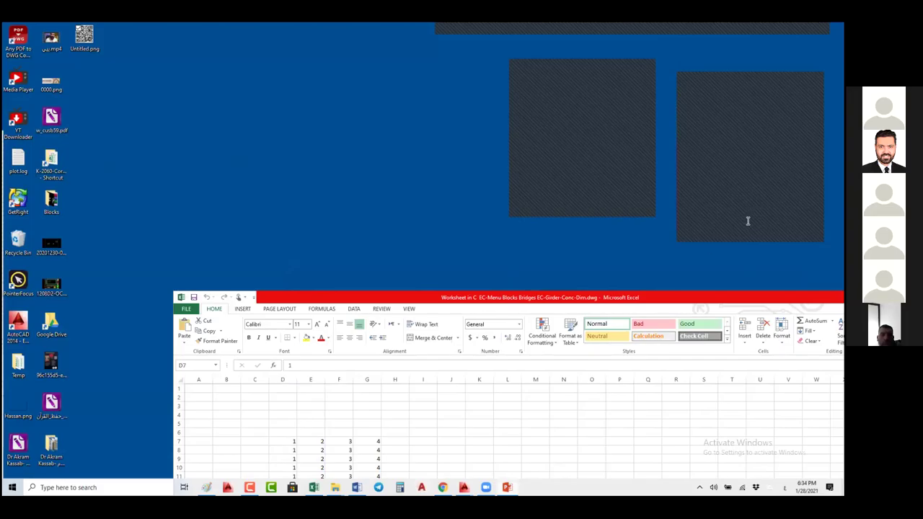
pyautogui.hotkey('alt', 'Tab')
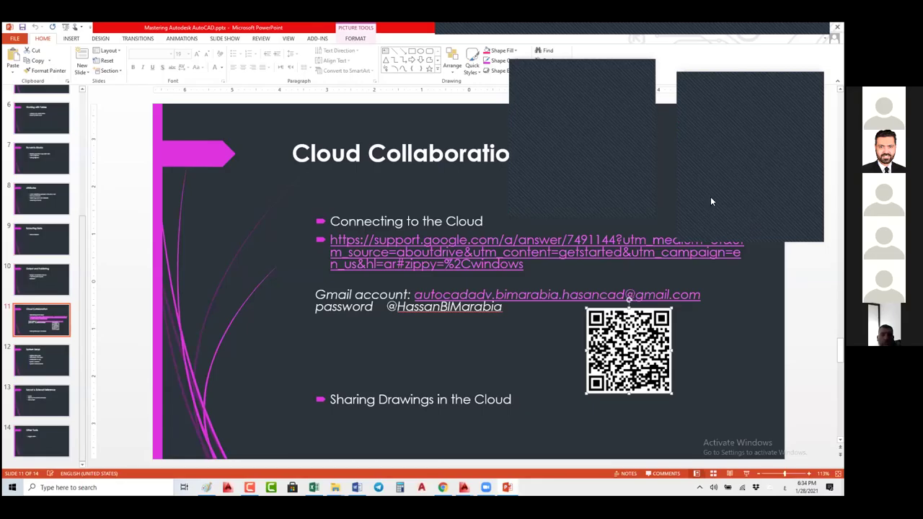
# Highlight the whole Google support link paragraph in the slide's text placeholder
pyautogui.press('Tab')
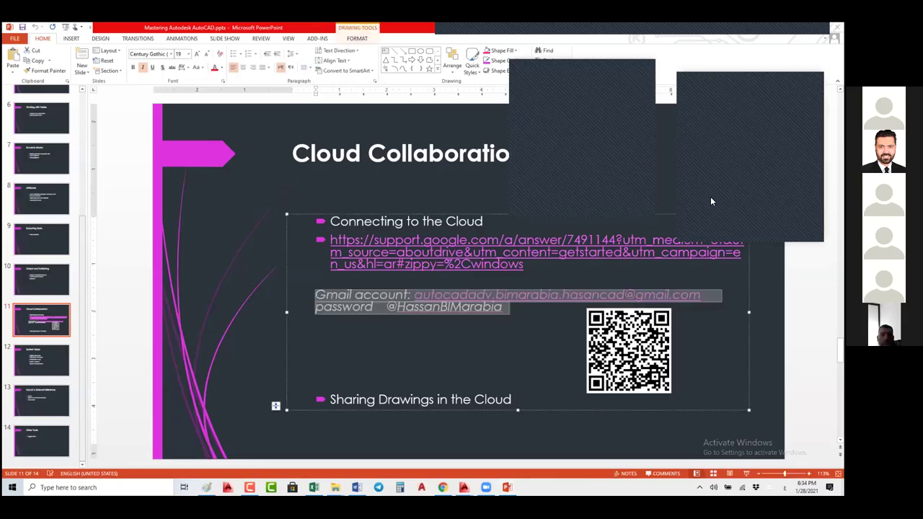
pyautogui.click(531, 267)
pyautogui.click(321, 243)
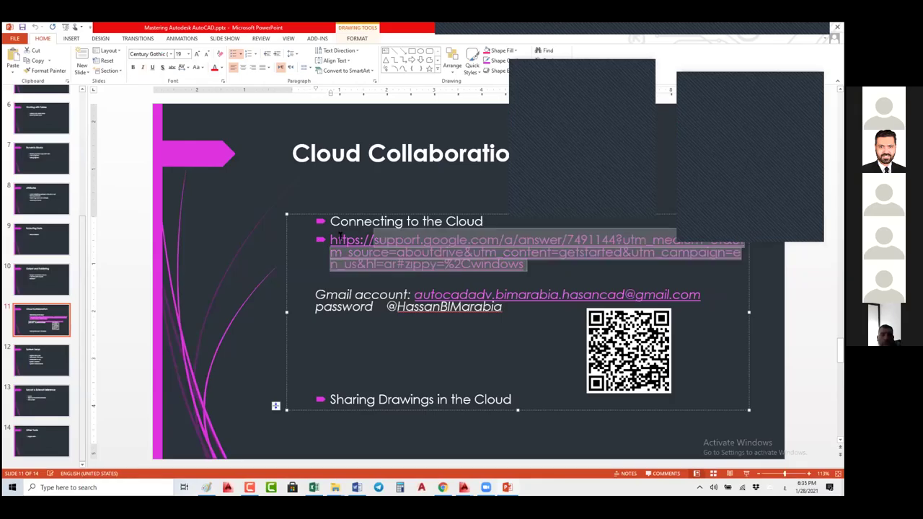
pyautogui.moveTo(340, 239)
pyautogui.mouseDown()
pyautogui.moveTo(332, 241)
pyautogui.moveTo(347, 250)
pyautogui.mouseUp()
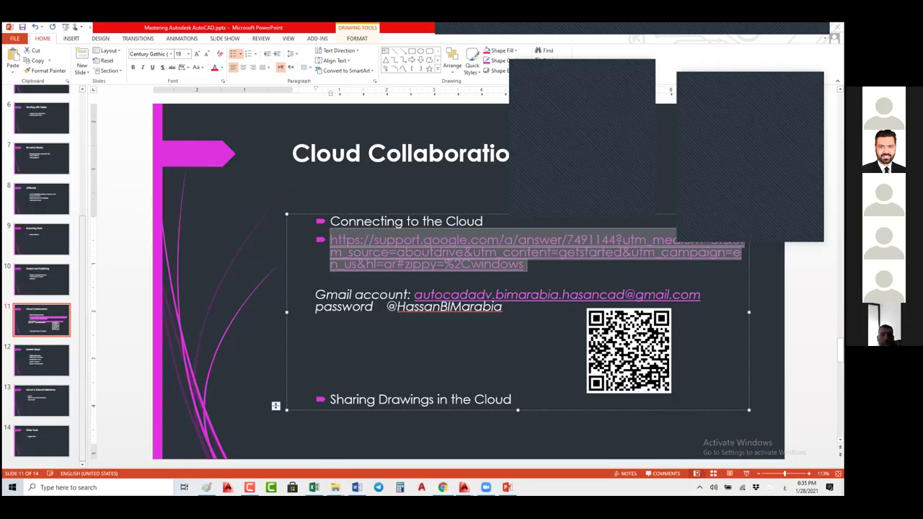
pyautogui.moveTo(443, 488)
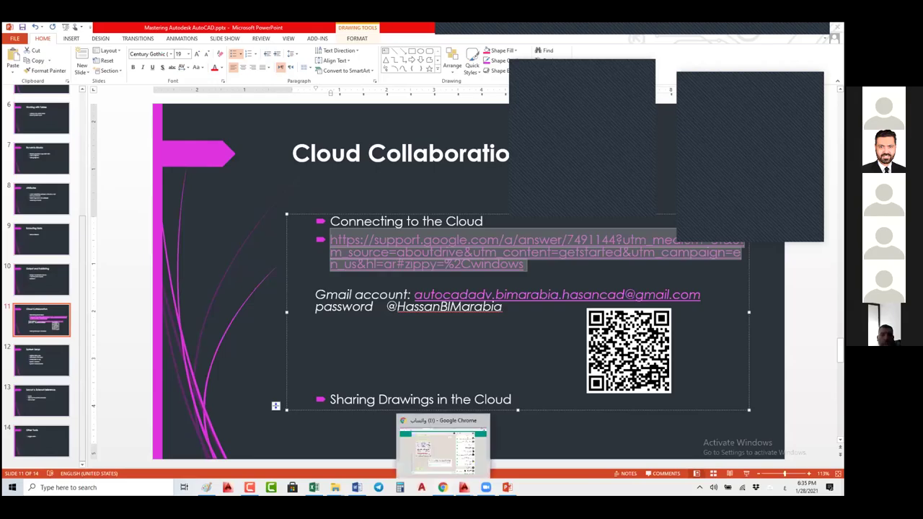